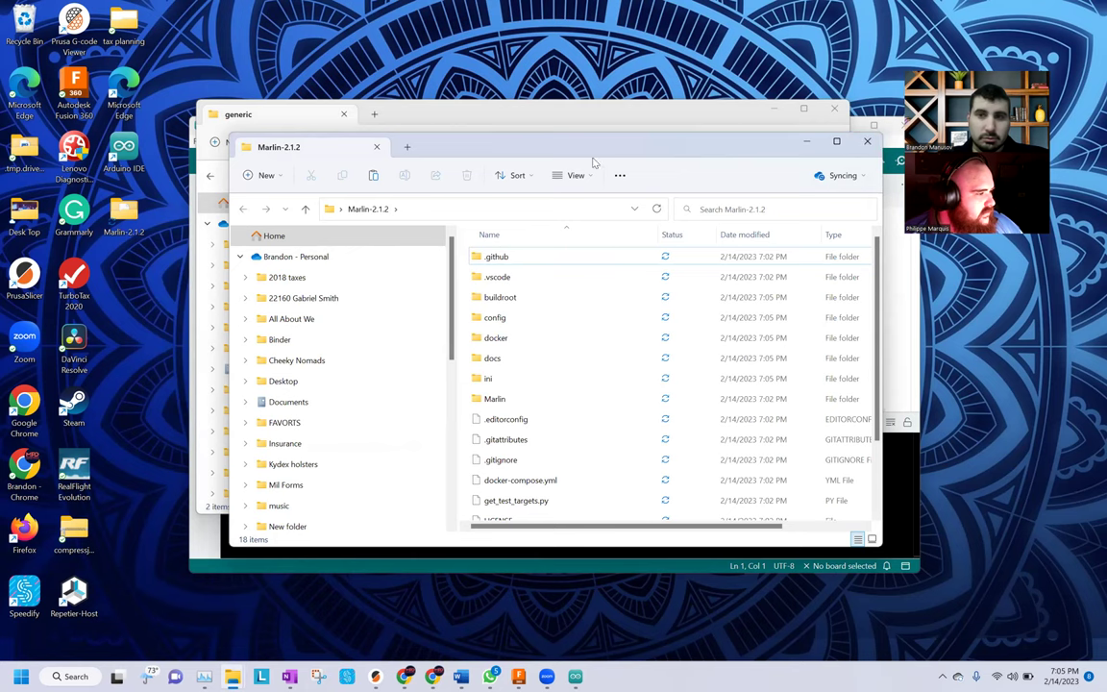
Arrange the Marlin-2.1.2 and generic folder windows beside each other, with the Marlin-2.1.2 window in front
left_click_drag(524, 137, 322, 132)
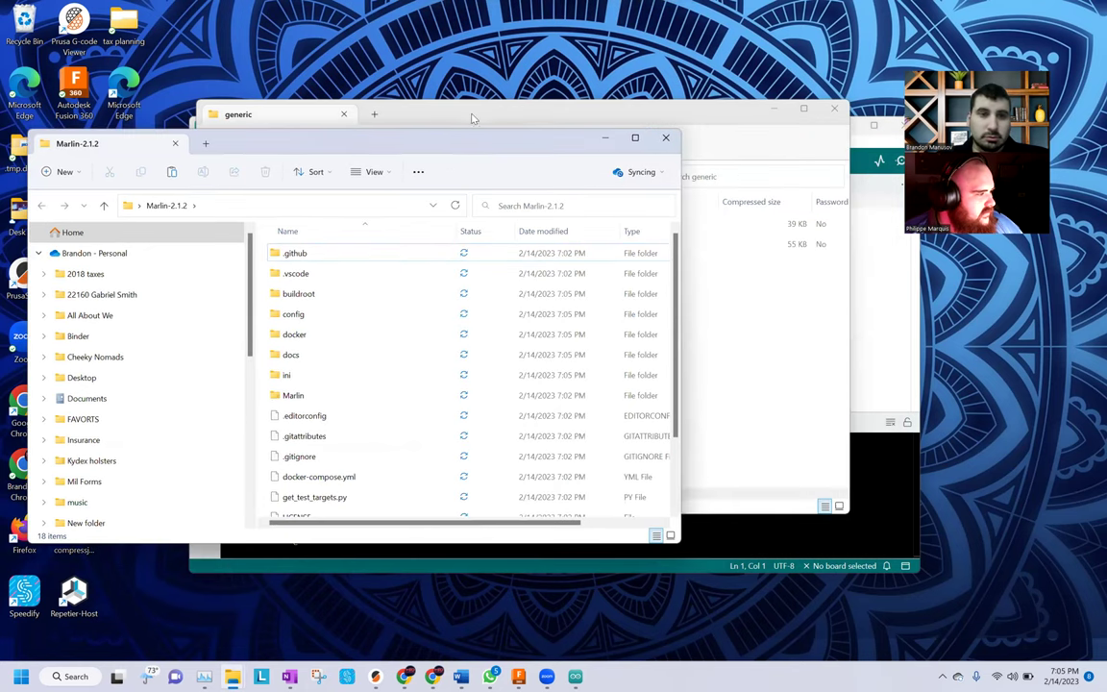
left_click(472, 117)
left_click_drag(487, 116, 642, 122)
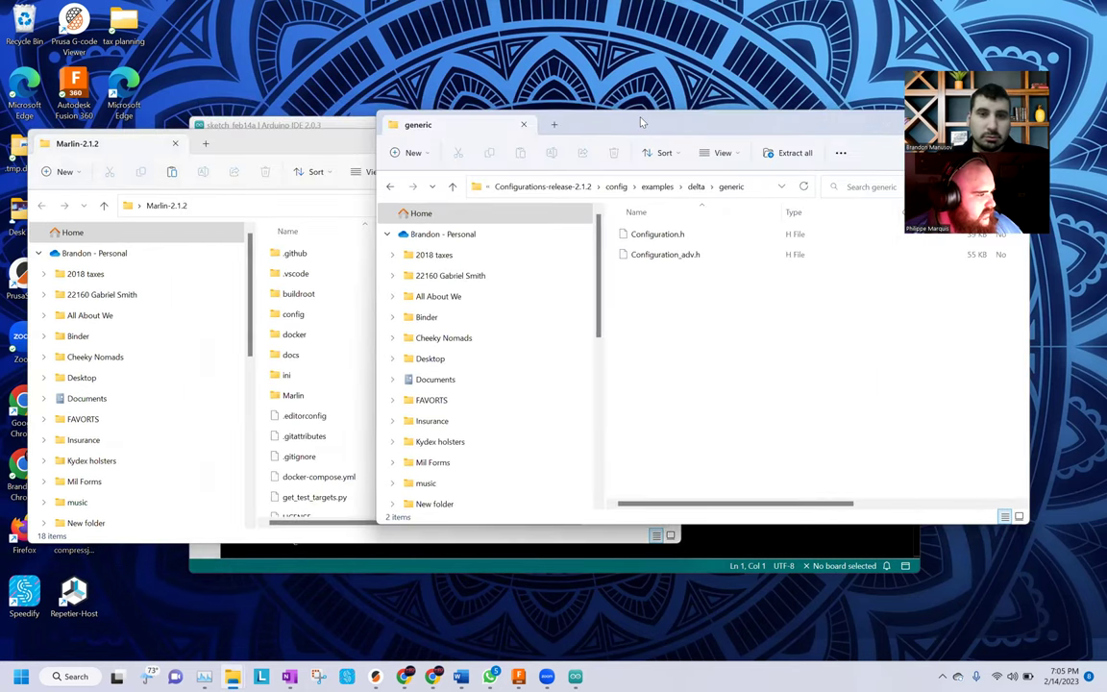
left_click(289, 137)
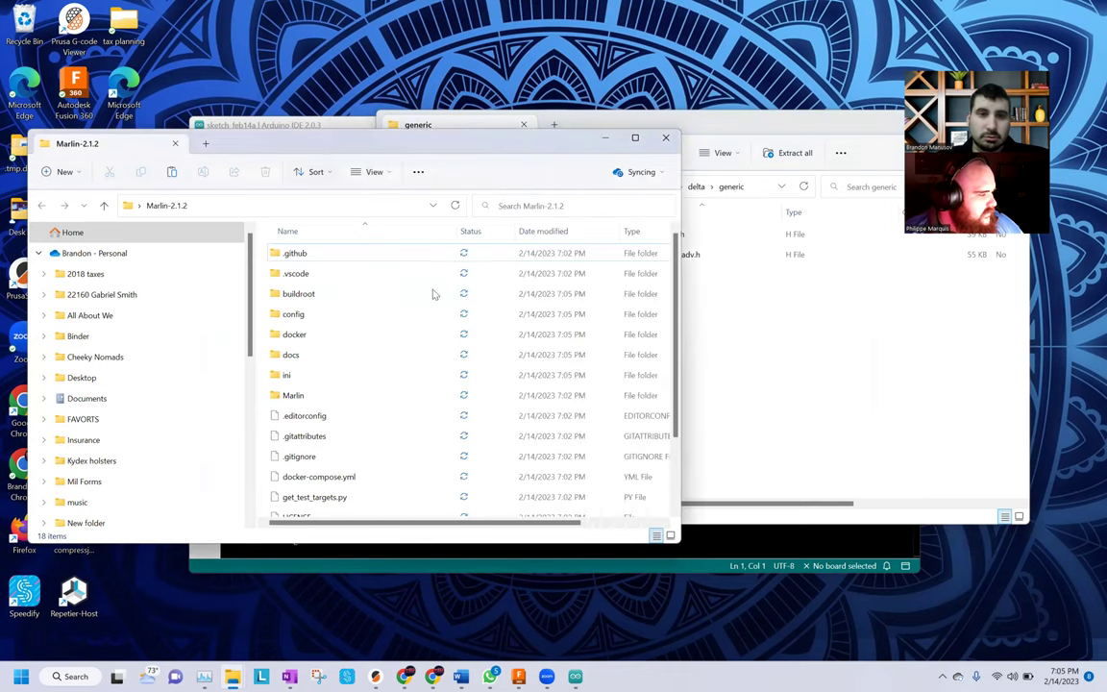
Examine the contents of the Marlin-2.1.2 folder and its Marlin subfolder
scroll(341, 395, "down", 2)
scroll(321, 346, "up", 1)
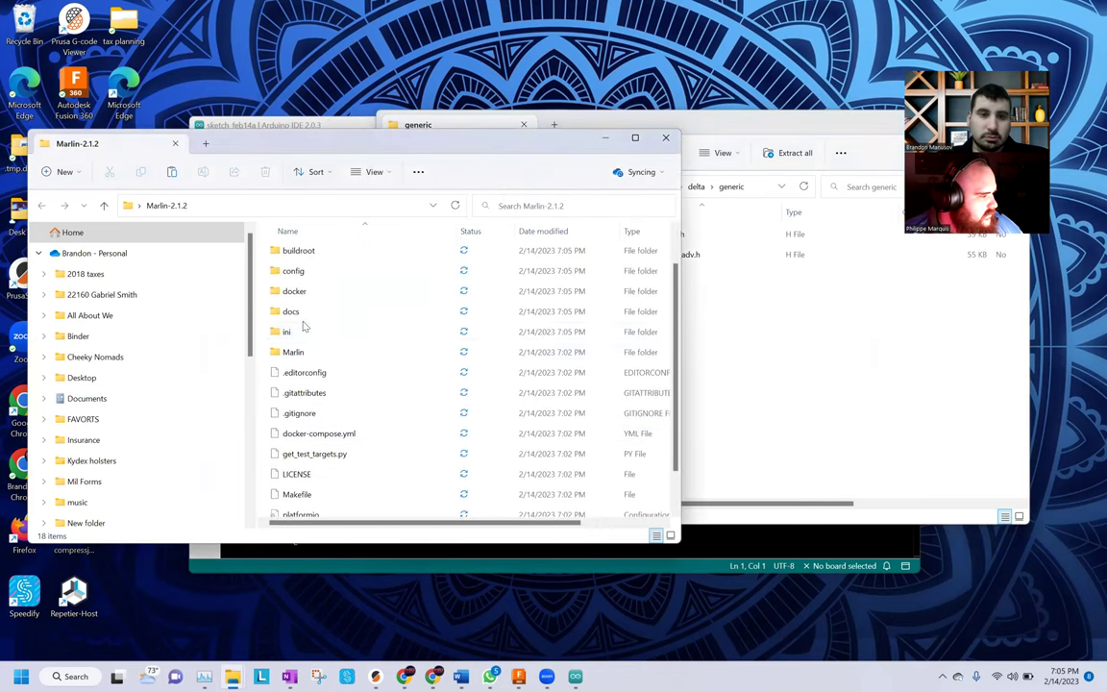
double_click(291, 352)
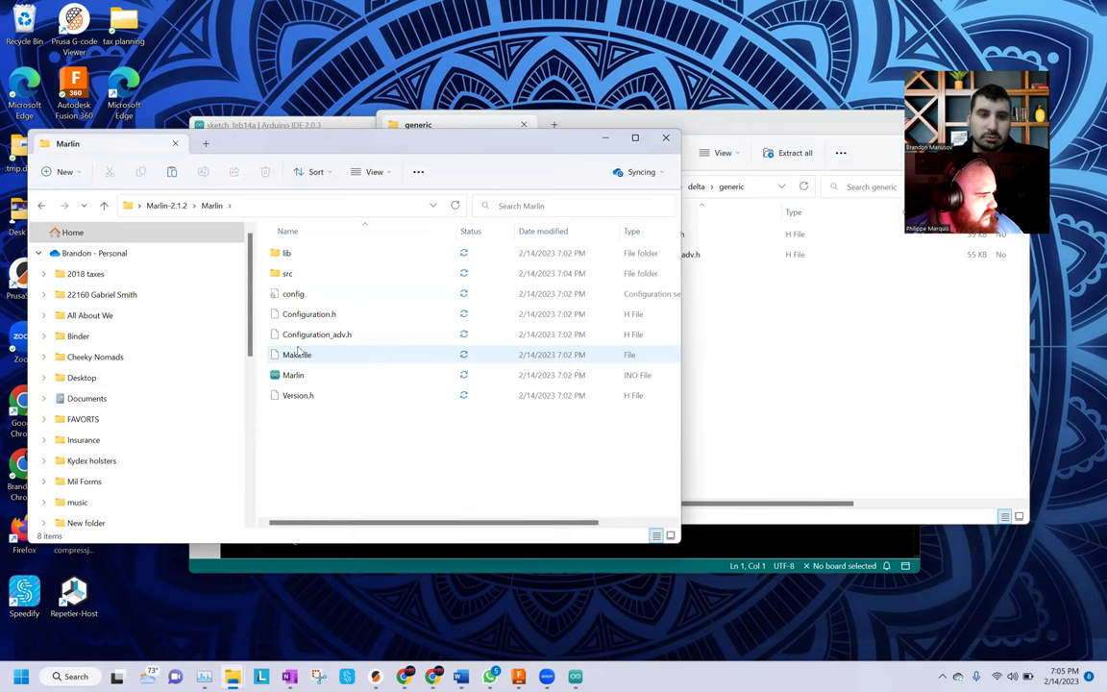
left_click(159, 207)
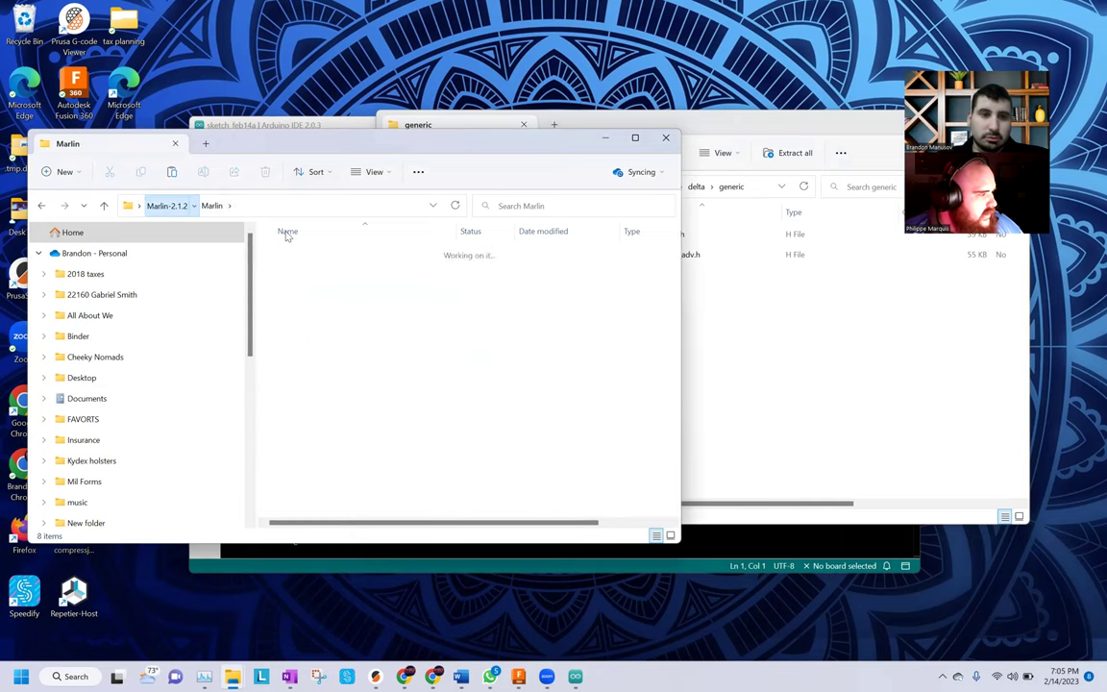
left_click(293, 253)
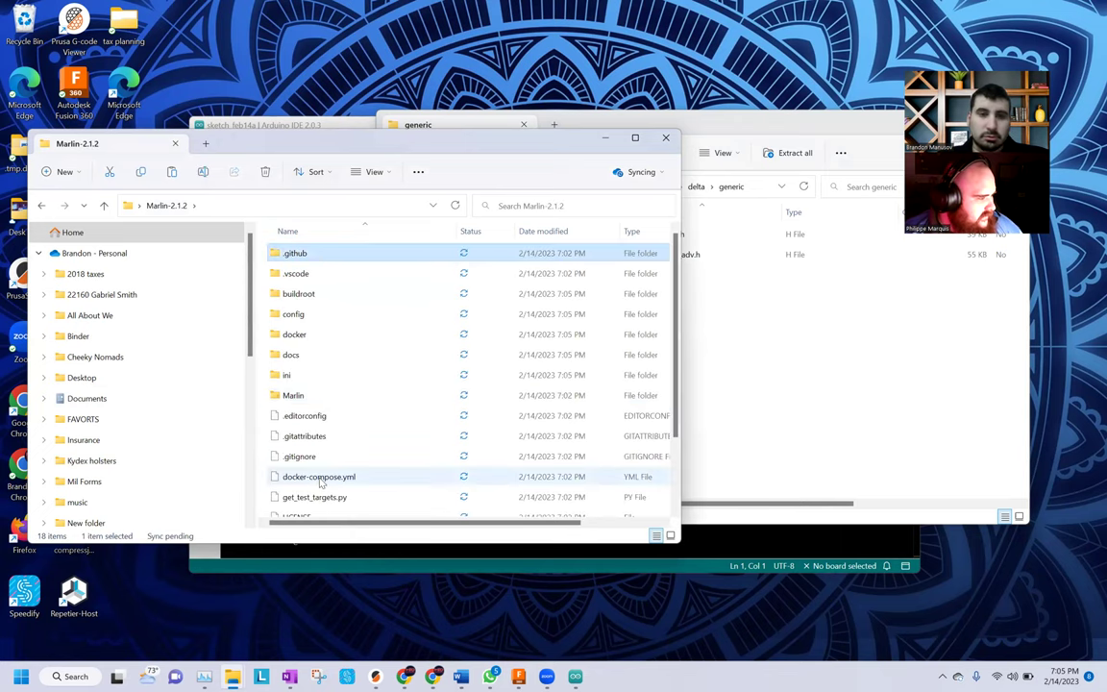
scroll(321, 483, "down", 2)
key("ctrl+a")
scroll(350, 436, "up", 2)
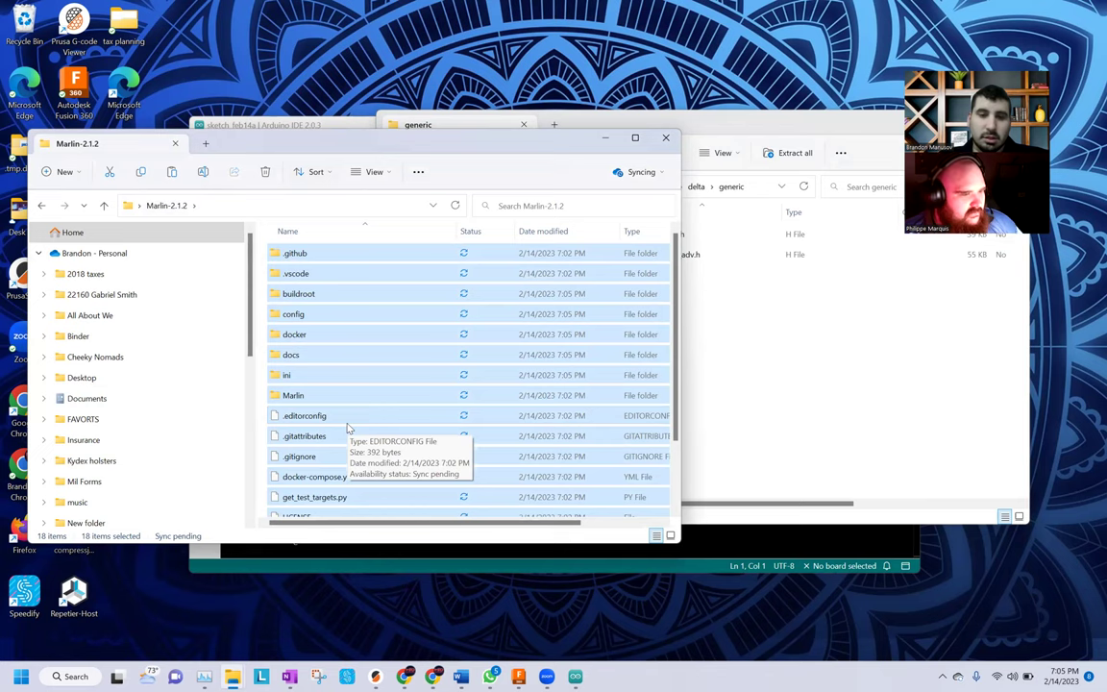
Open the Marlin subfolder inside the Marlin-2.1.2 folder, leaving no item selected
left_click(340, 397)
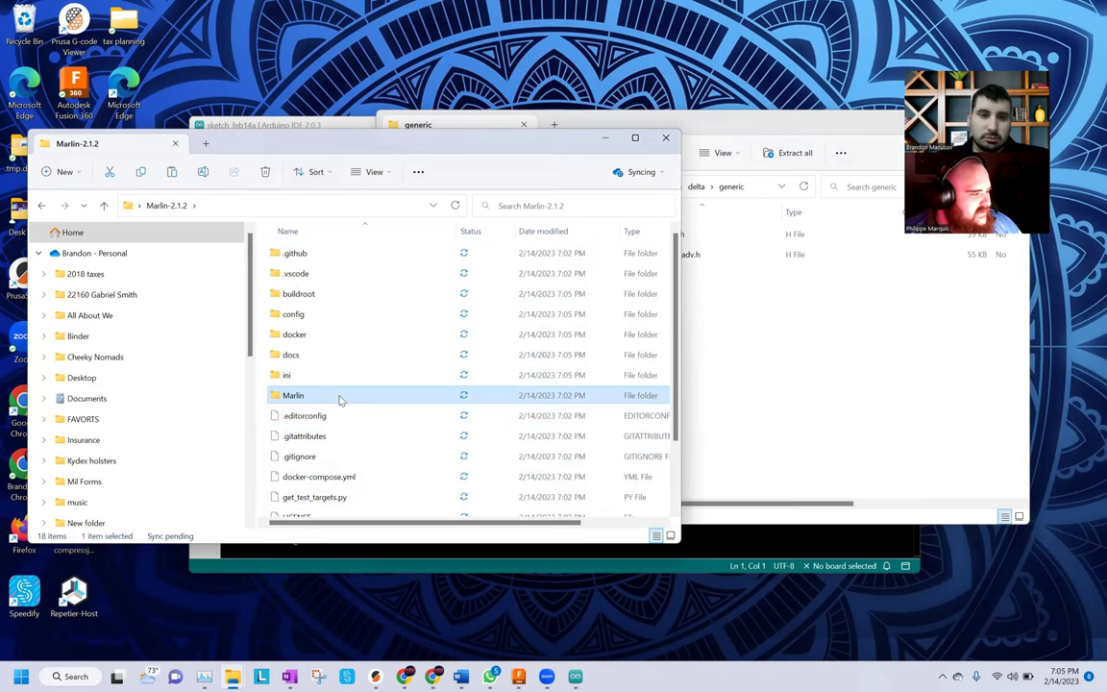
double_click(341, 397)
left_click(313, 258)
left_click(308, 276)
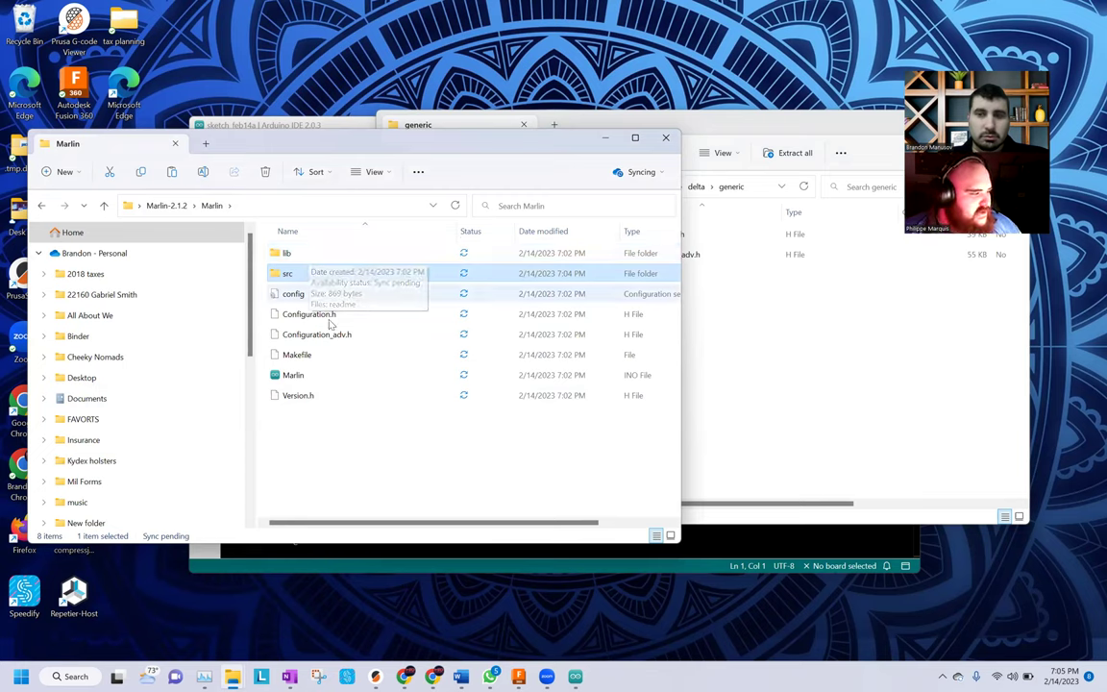
left_click(425, 455)
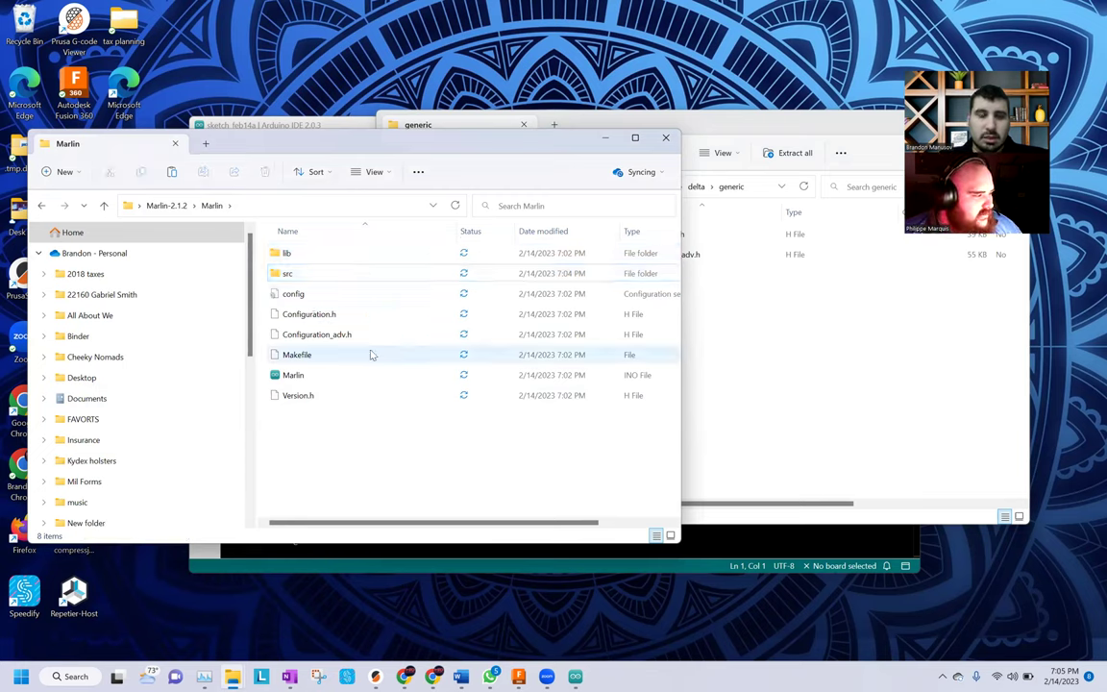
Delete Configuration.h and Configuration_adv.h from the Marlin subfolder
left_click(332, 315)
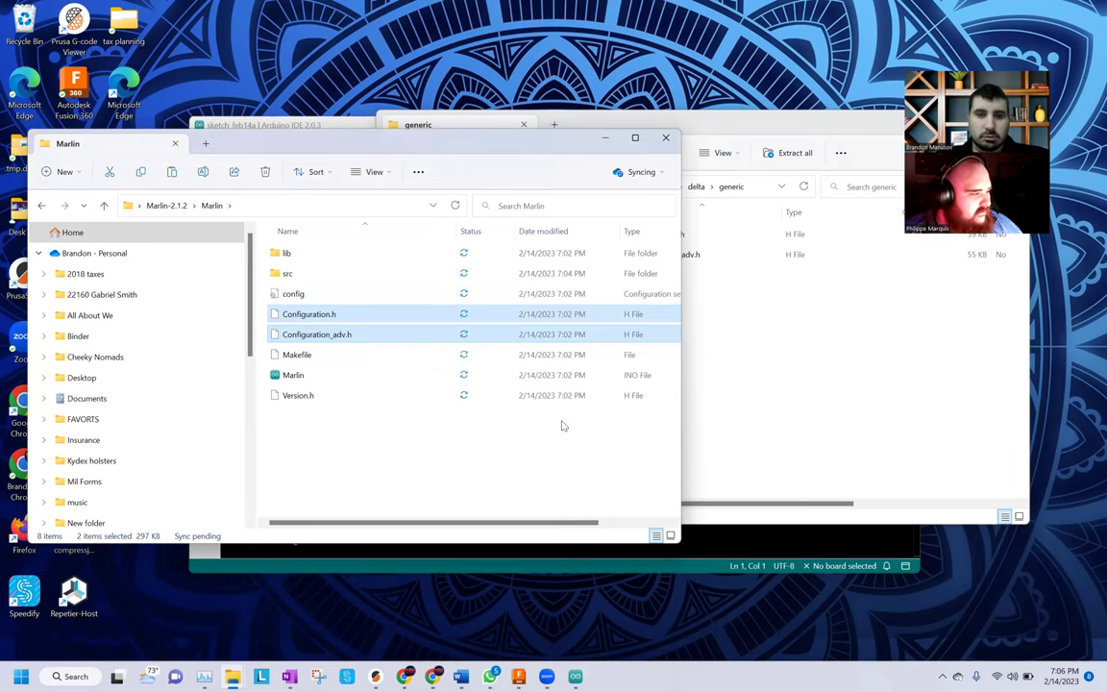
right_click(321, 336)
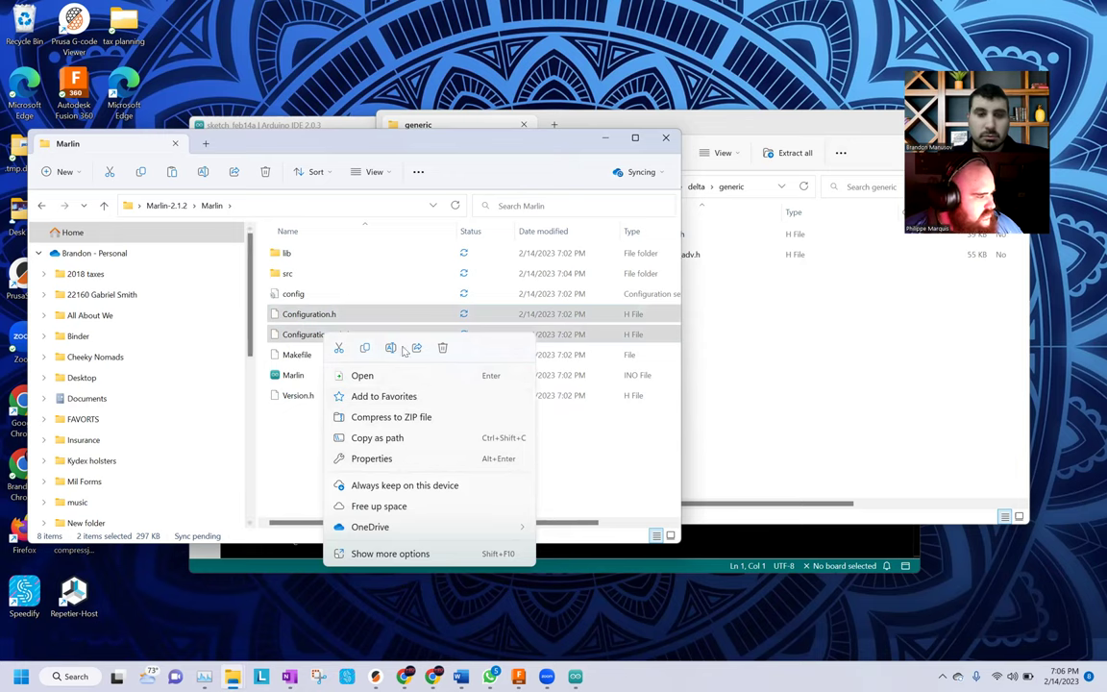
left_click(443, 348)
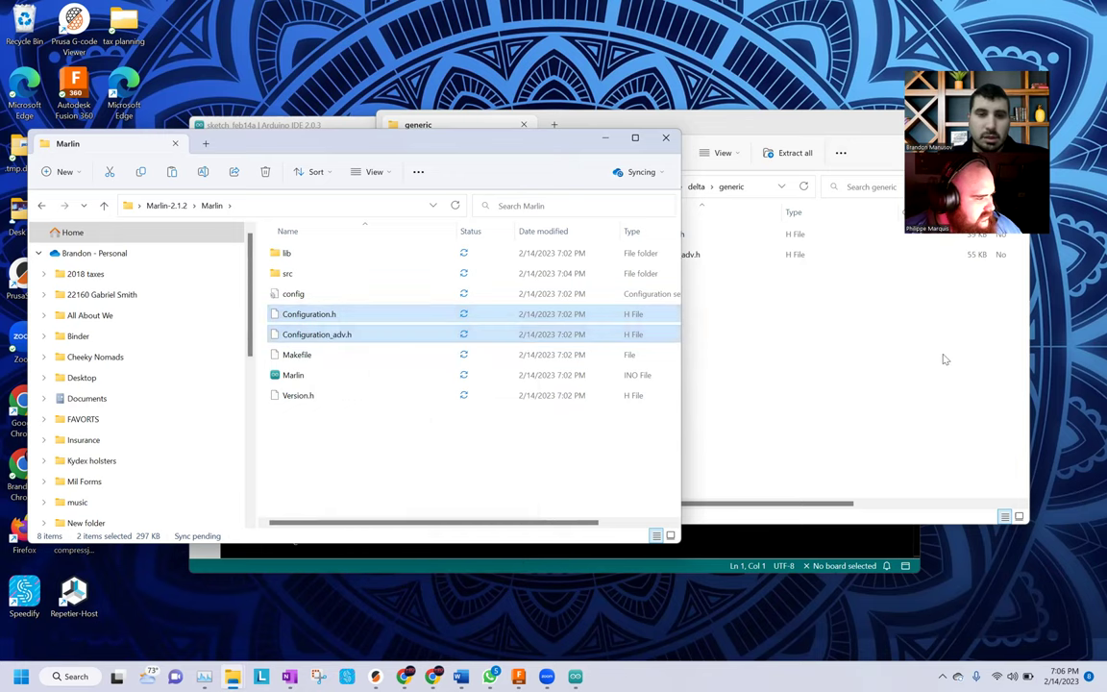
Copy Configuration.h and Configuration_adv.h from the delta generic example folder into the Marlin subfolder
left_click(724, 365)
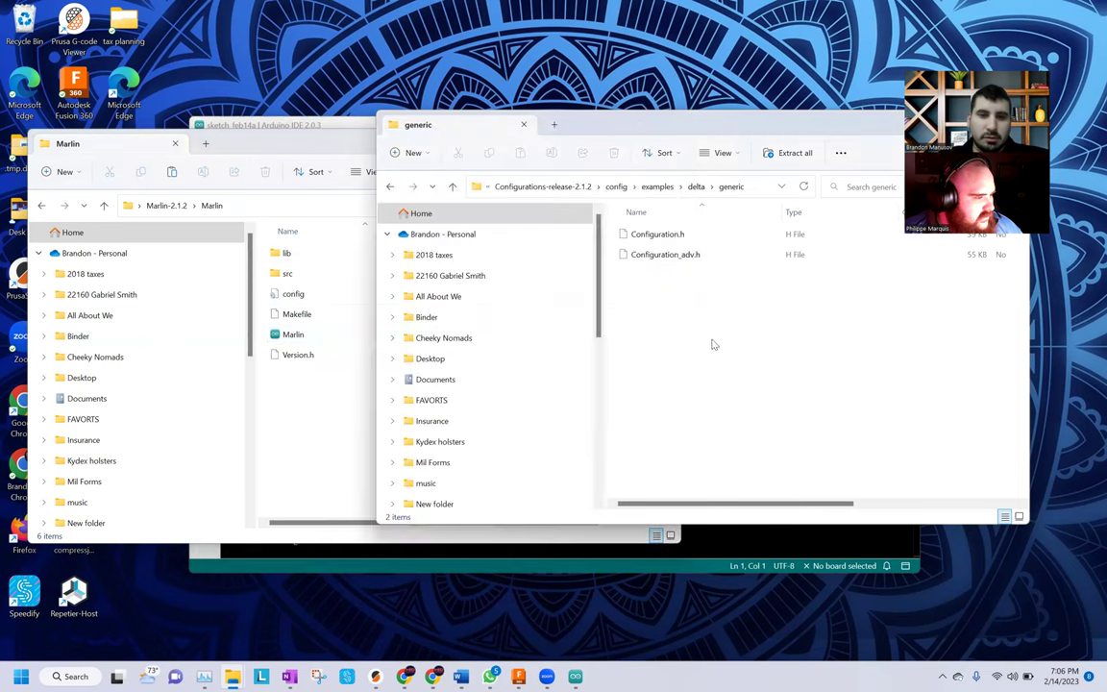
left_click_drag(650, 285, 649, 237)
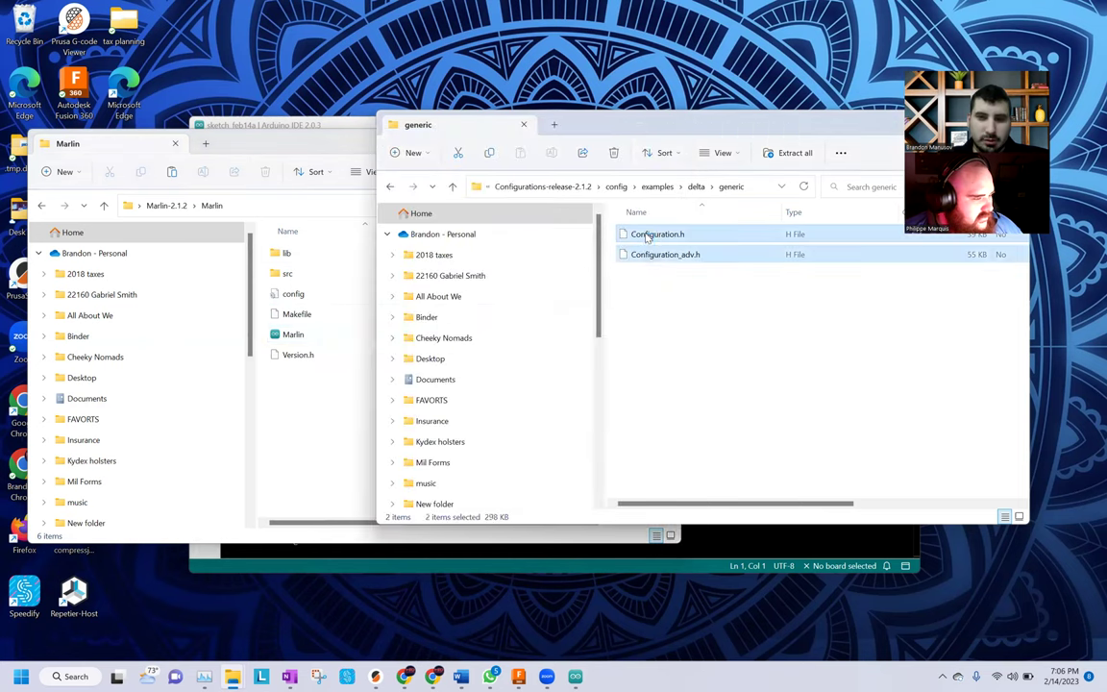
right_click(649, 237)
left_click(670, 276)
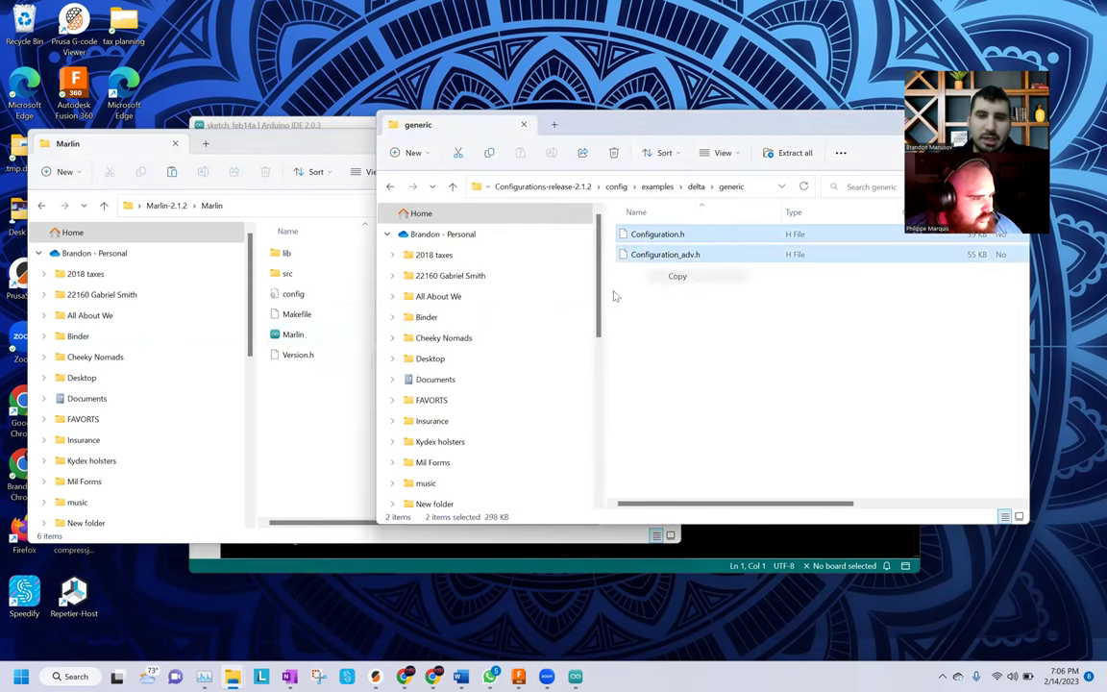
left_click(313, 407)
right_click(315, 408)
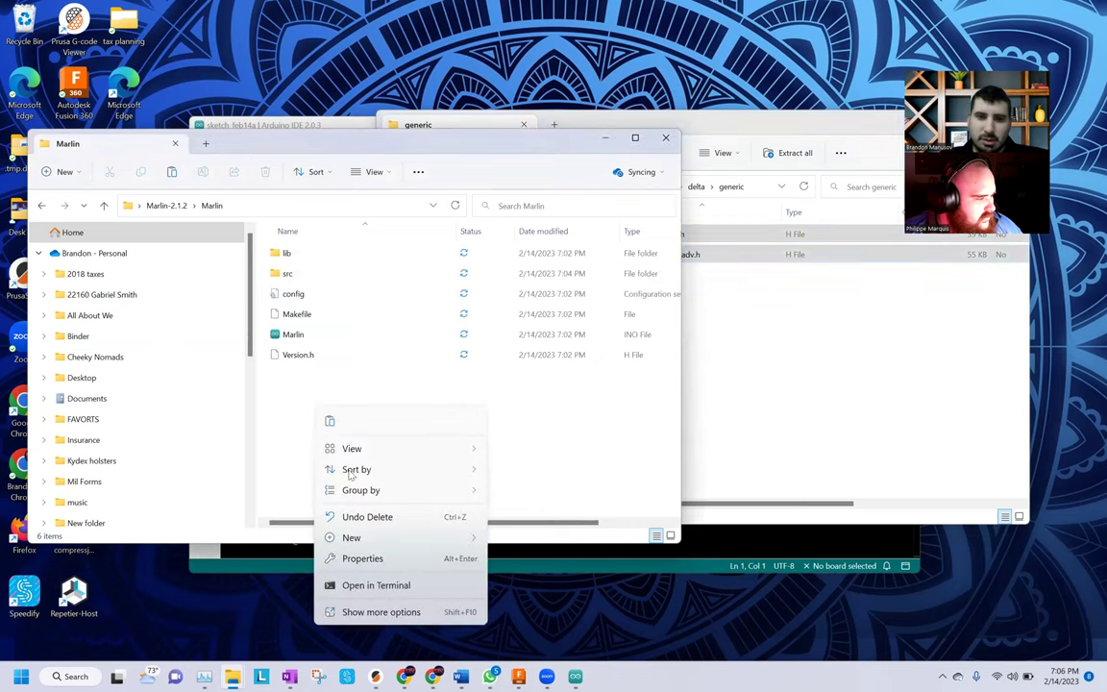
left_click(332, 423)
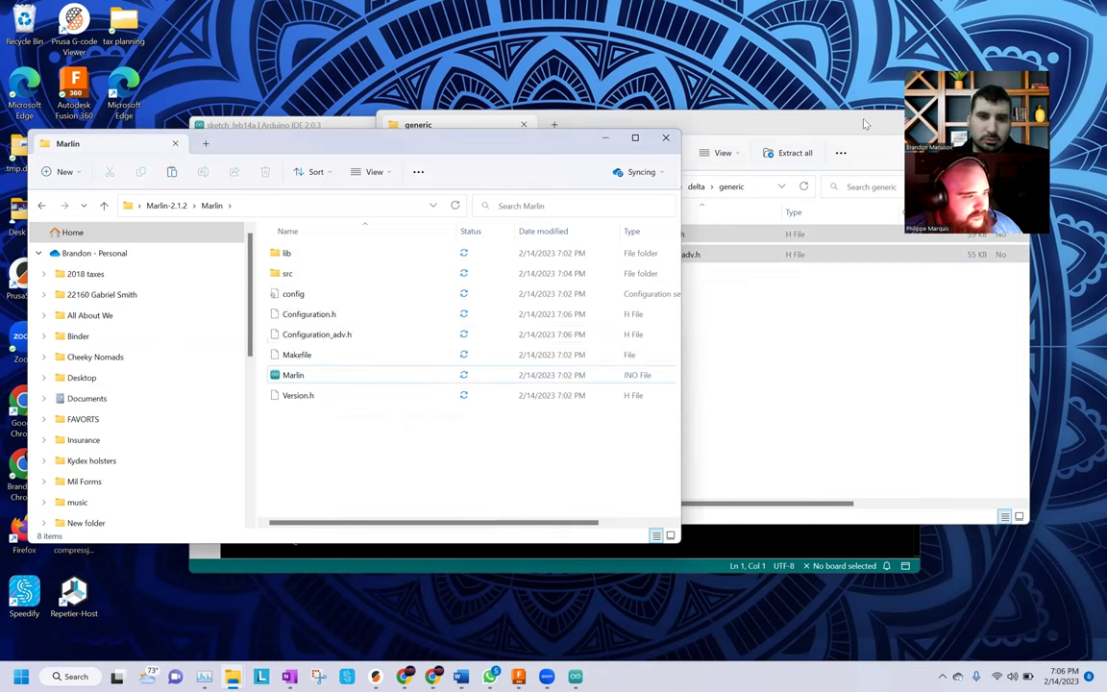
Close the generic example folder window and the Arduino IDE window holding the empty sketch_feb14a sketch
key("alt+Tab")
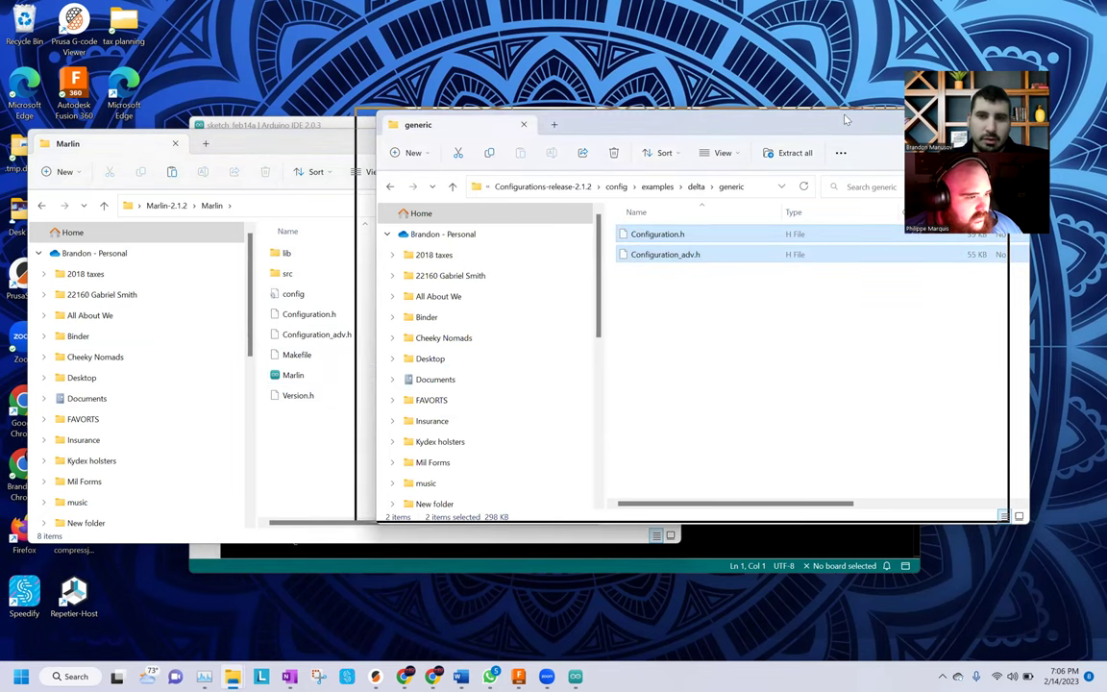
left_click_drag(916, 116, 813, 107)
left_click(900, 110)
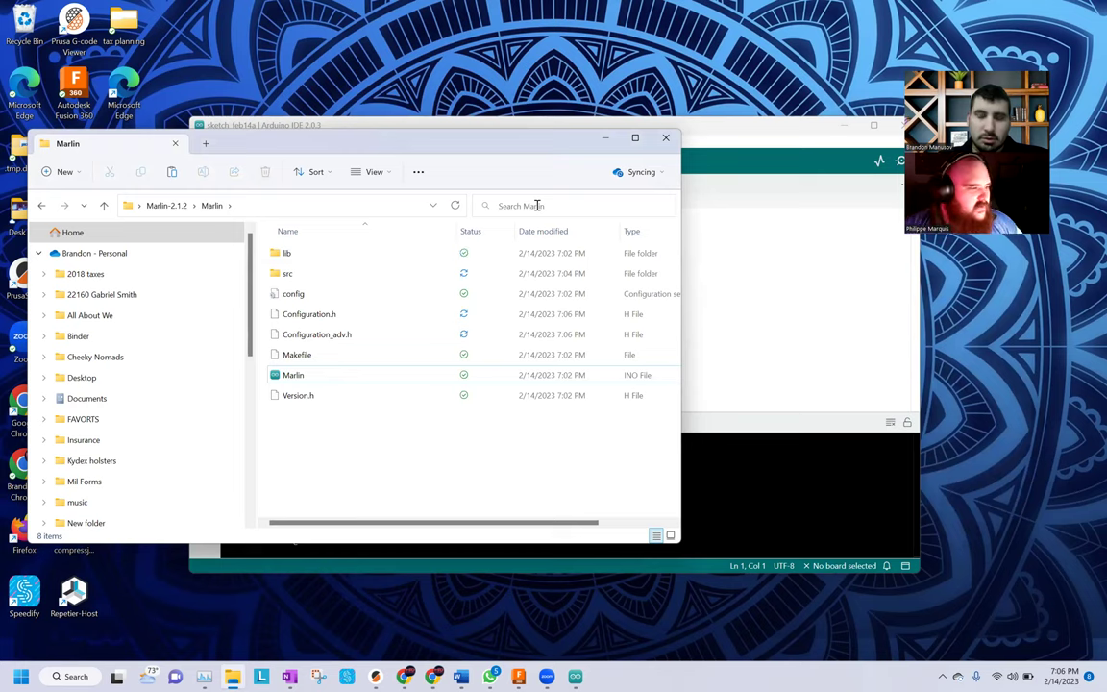
left_click(716, 124)
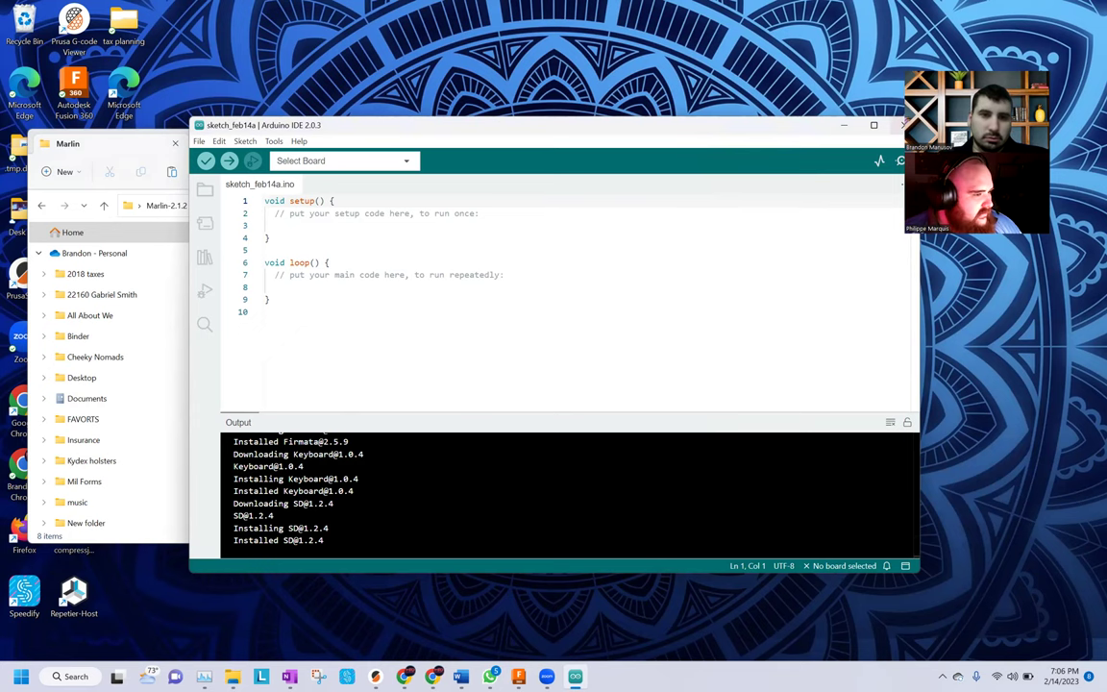
left_click(902, 125)
Open the Marlin INO file in Arduino IDE, and close that window together with the Marlin folder window
double_click(323, 377)
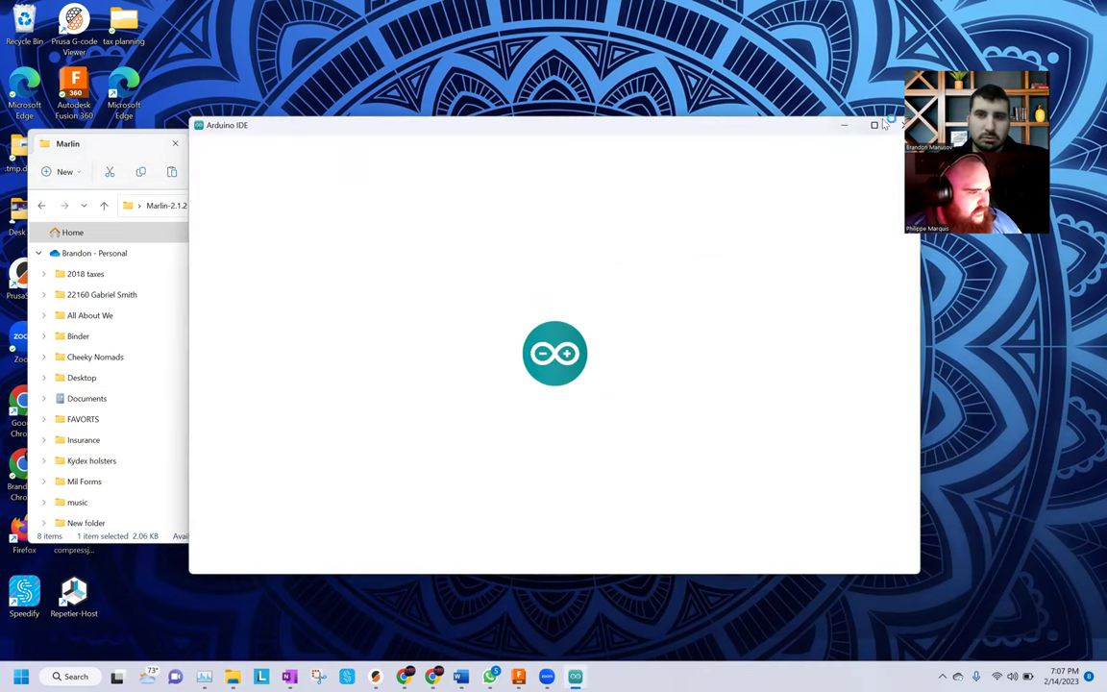
left_click(899, 125)
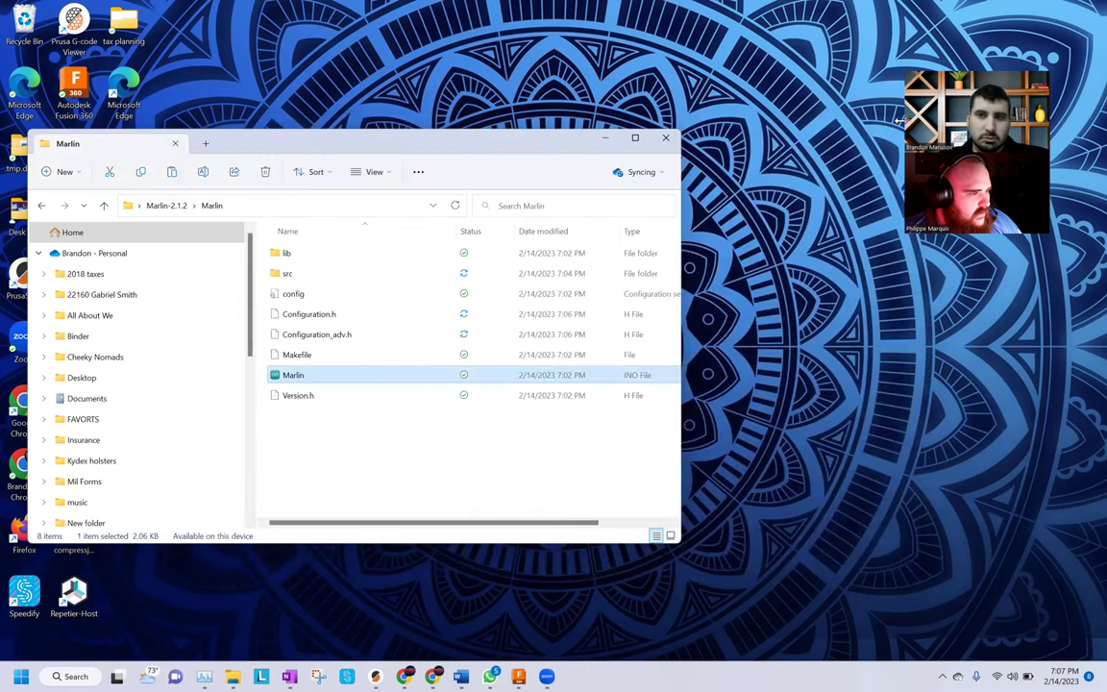
left_click(670, 142)
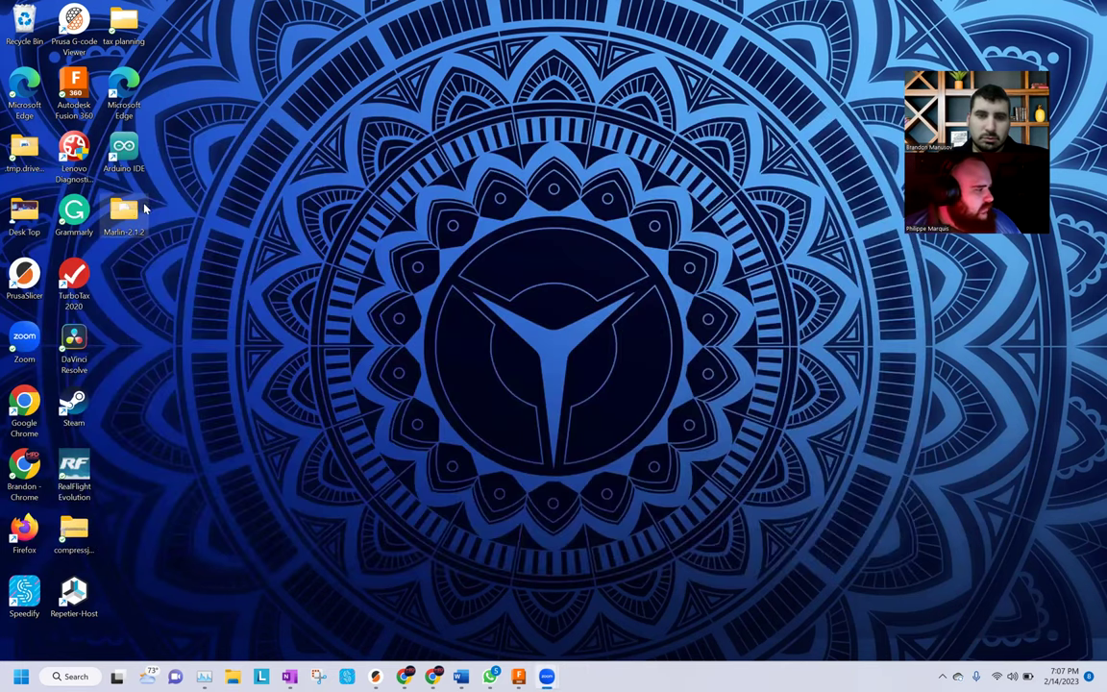
Rename the Marlin-2.1.2 folder on the desktop as "Marlin-2.1.2 - He3D K280"
right_click(126, 208)
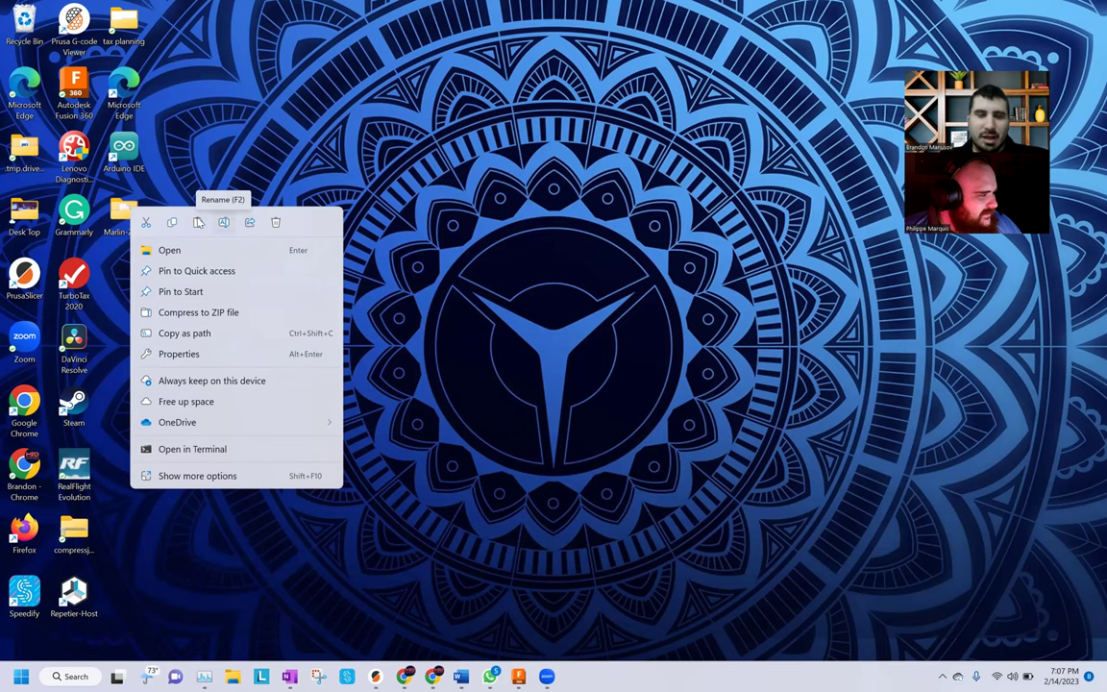
left_click(160, 176)
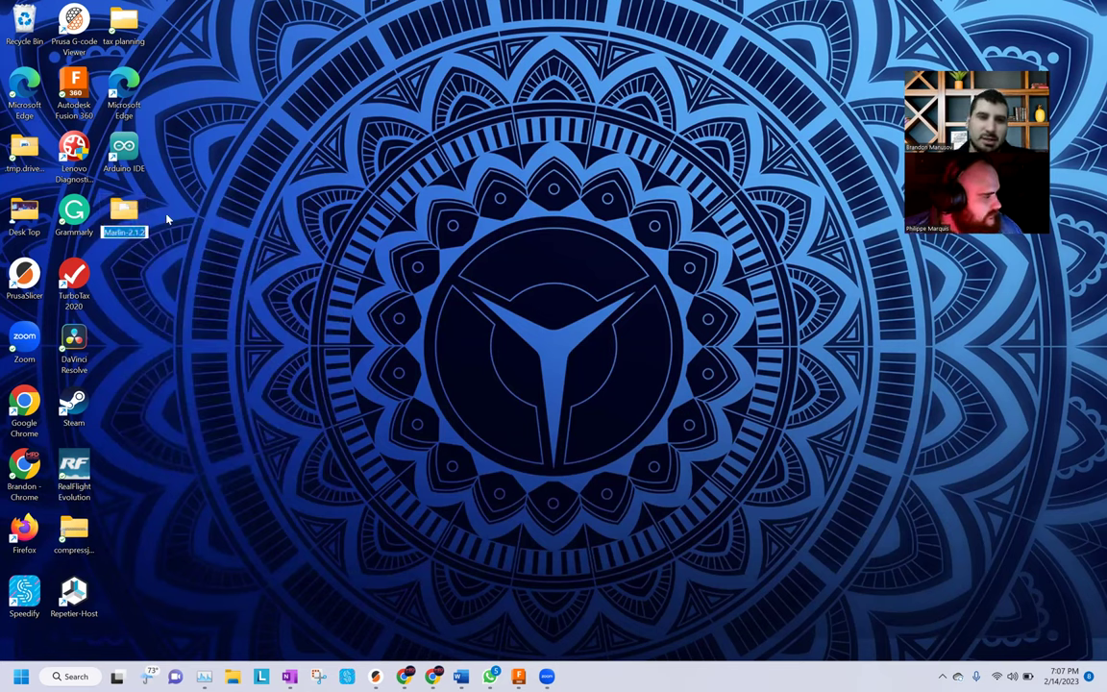
key("Return")
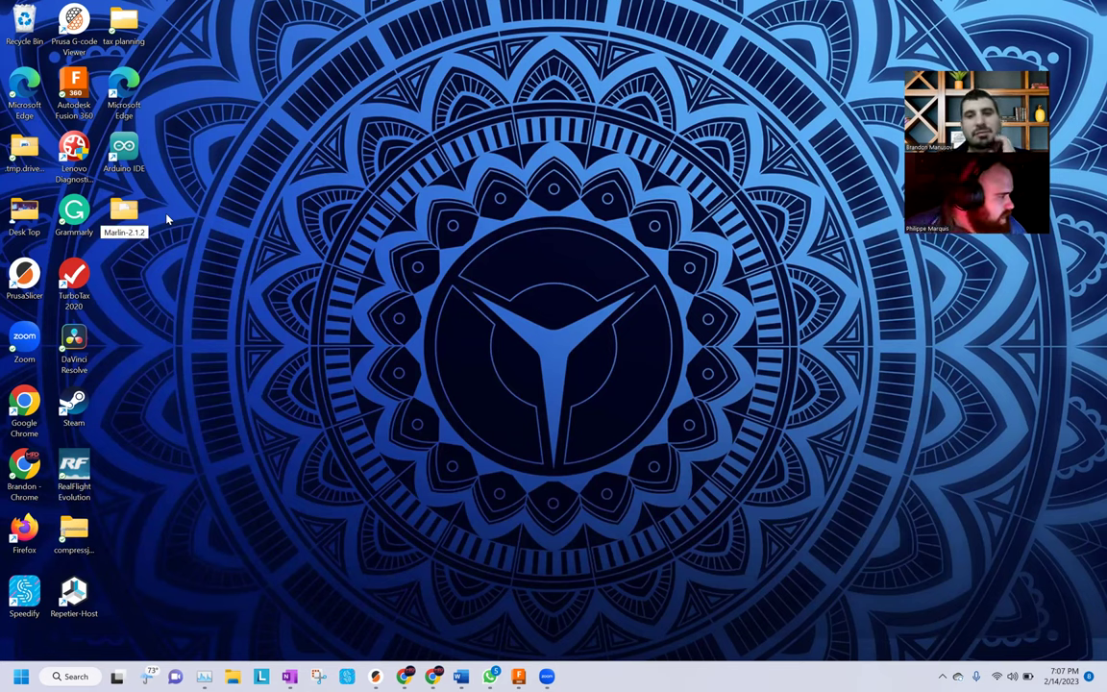
key("F2")
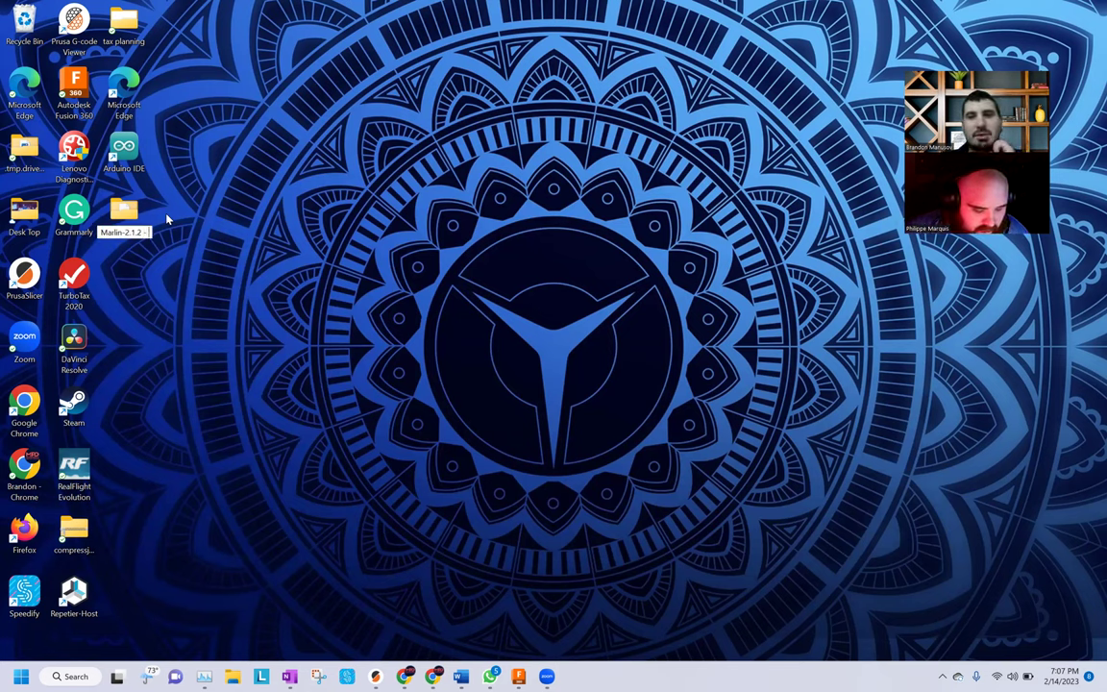
key("End")
type("- He")
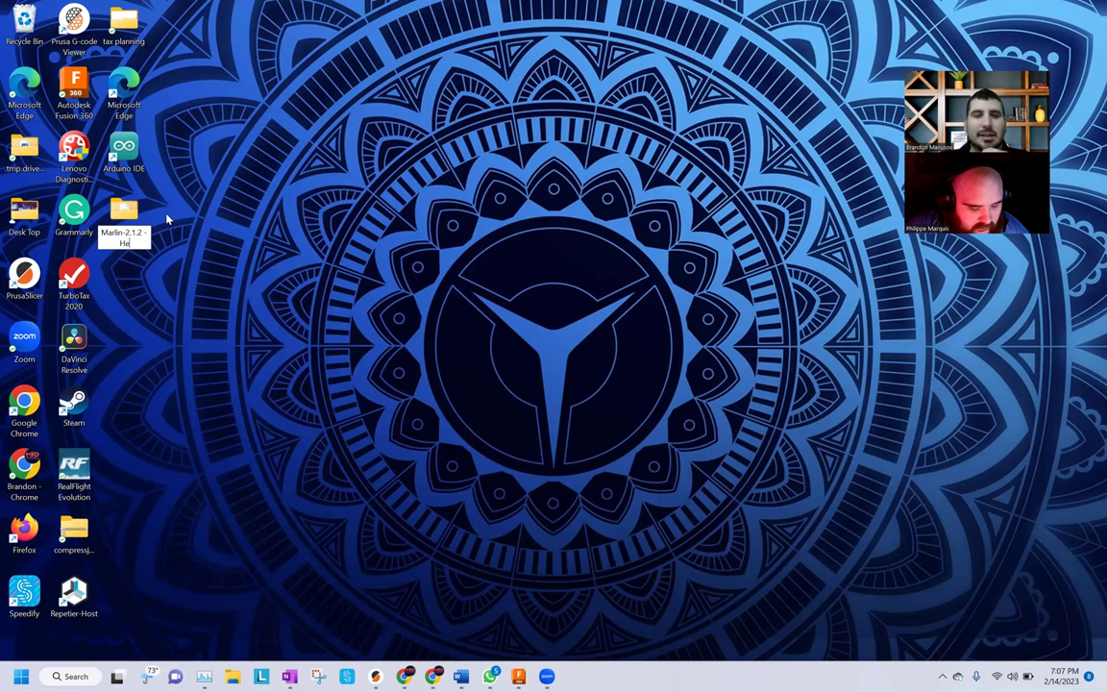
type("3D K")
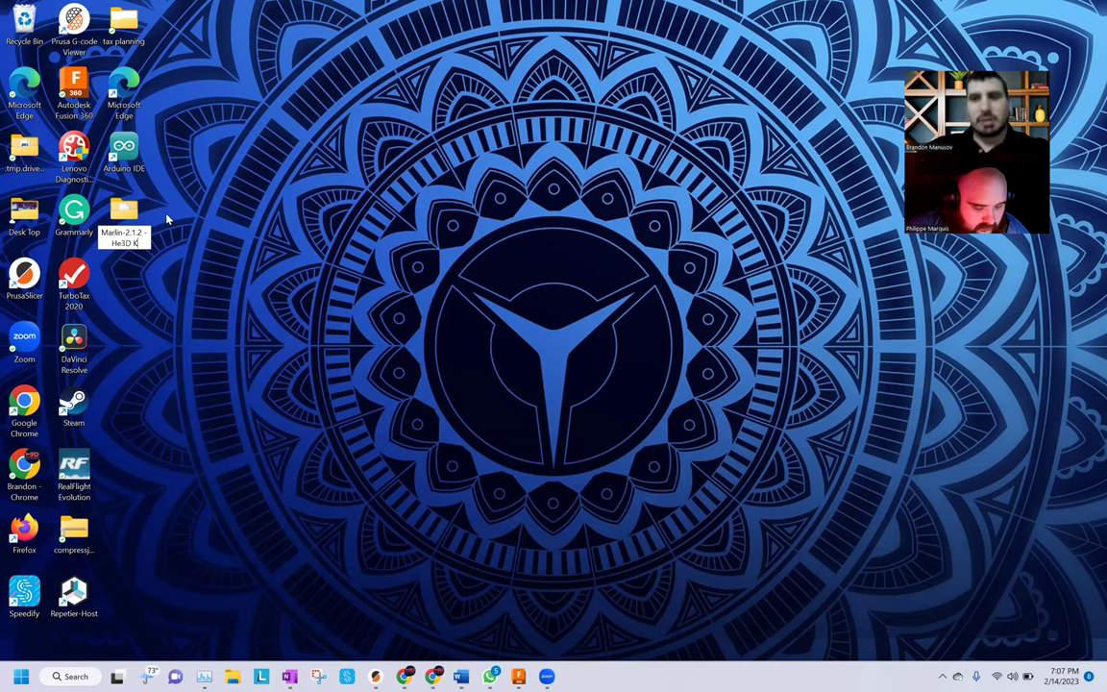
type("280")
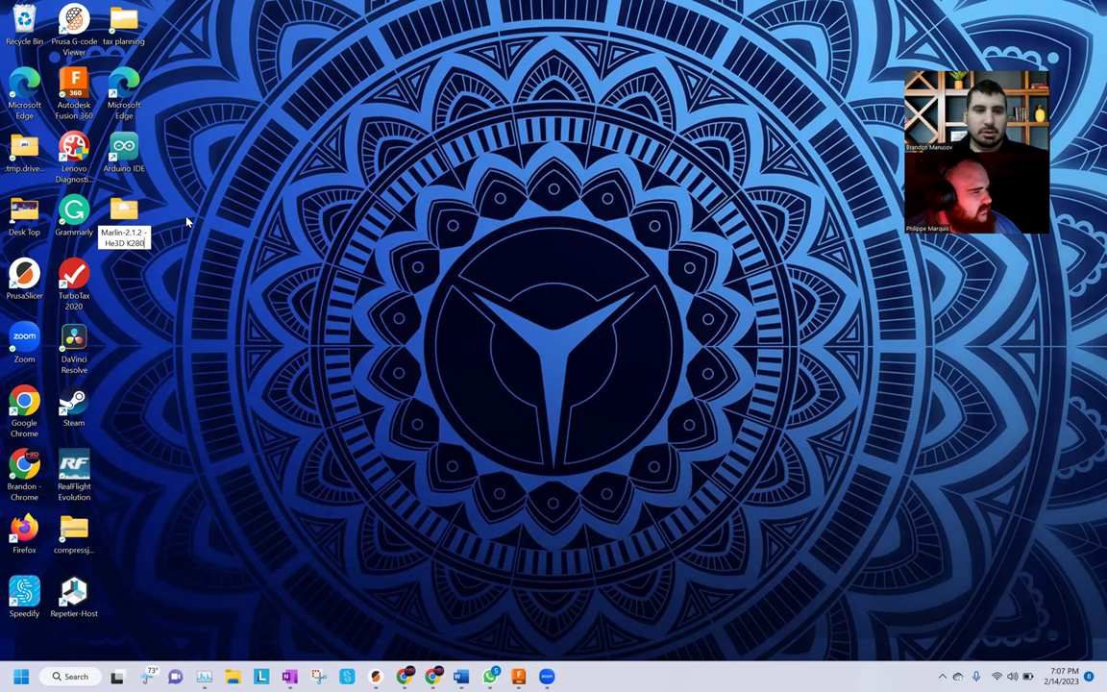
key("Return")
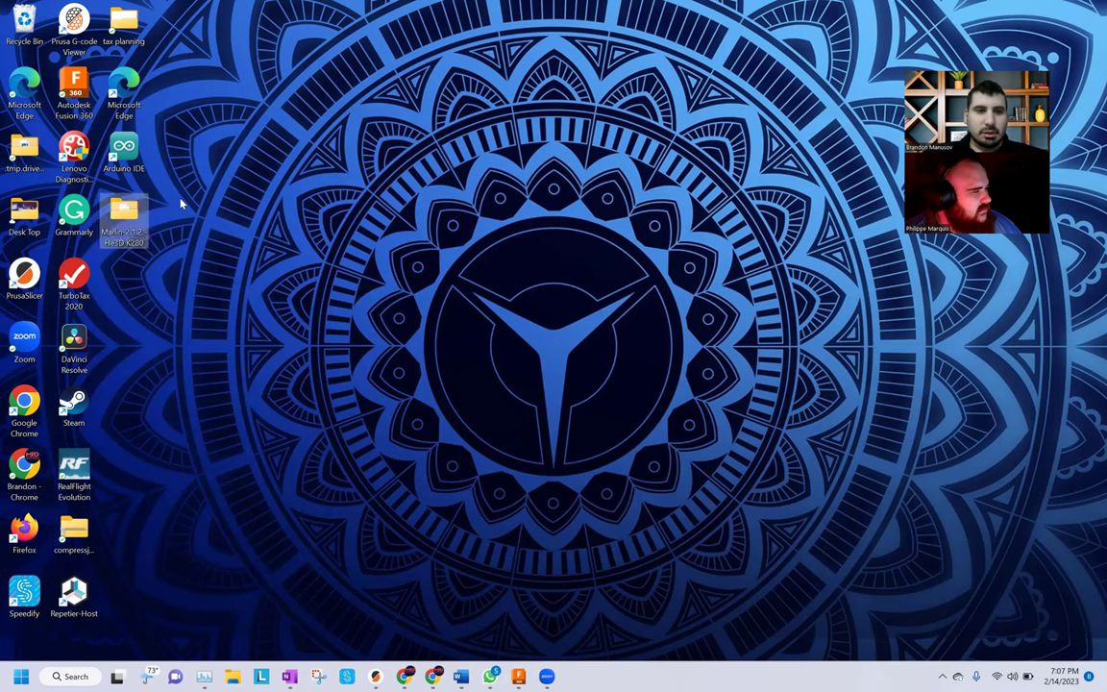
Open the Marlin subfolder inside the desktop folder "Marlin-2.1.2 - He3D K280"
double_click(132, 211)
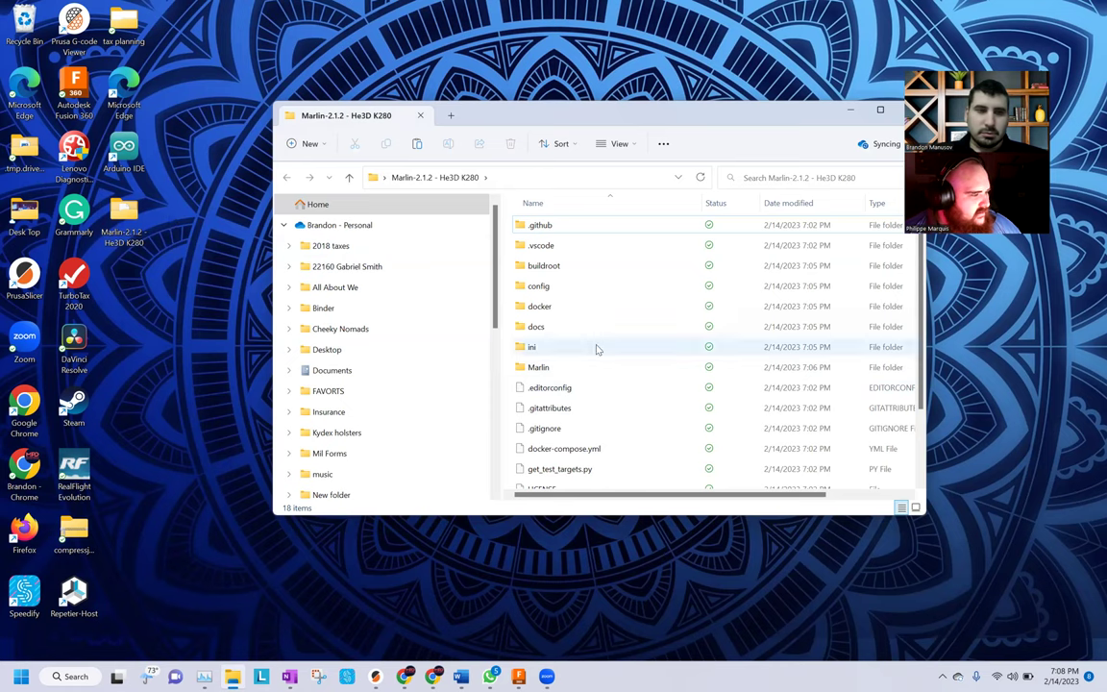
left_click(555, 368)
double_click(555, 368)
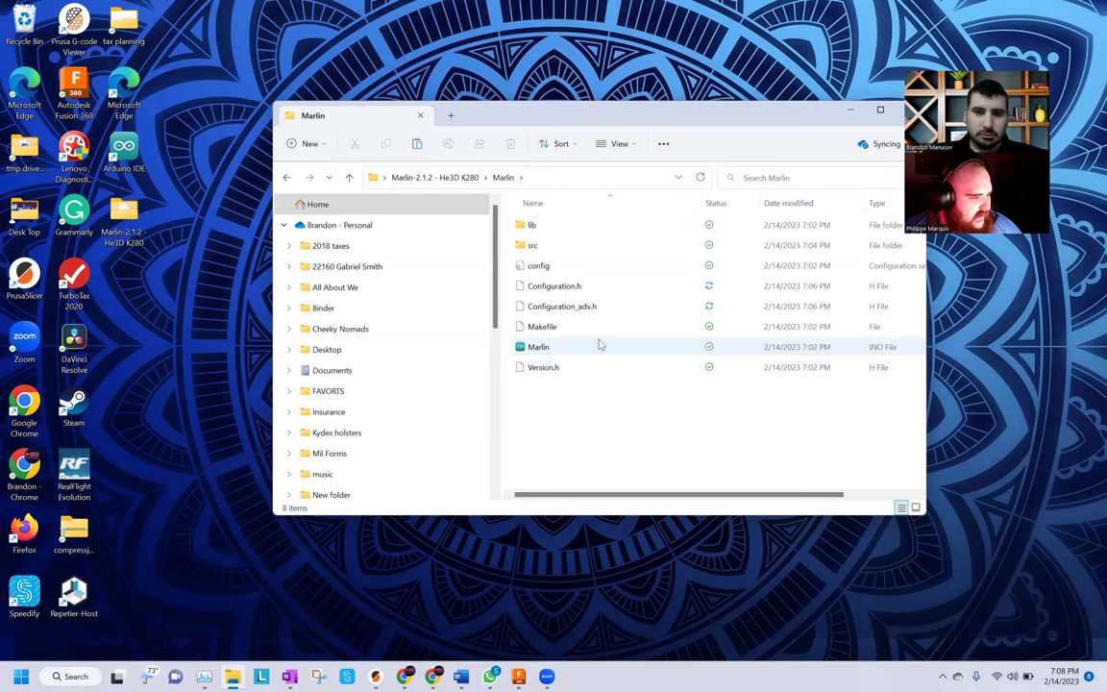
Open the Marlin INO file in Arduino IDE and maximize its window
left_click(563, 353)
double_click(562, 354)
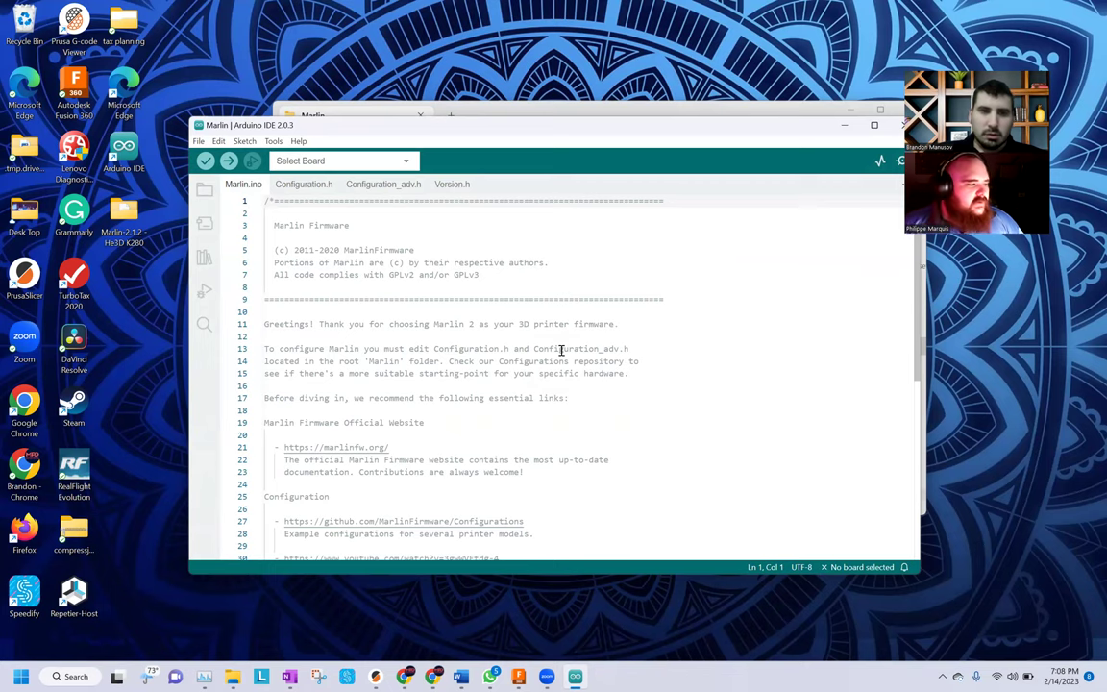
left_click(875, 128)
left_click(815, 279)
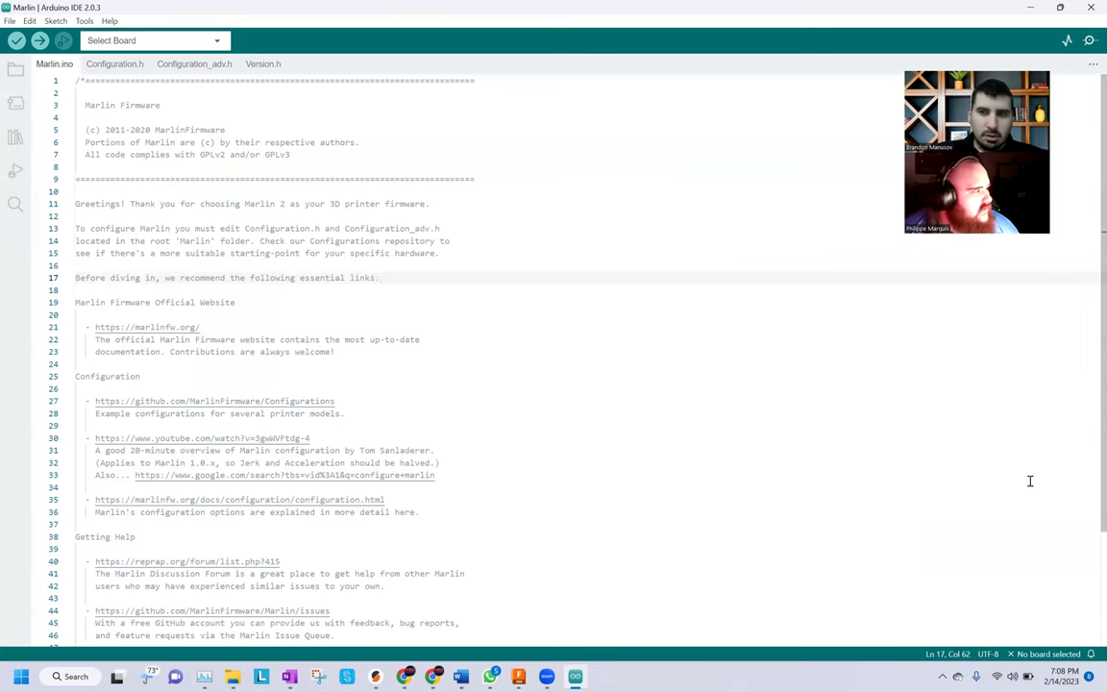
Read the recommended links in Marlin.ino and open the RepRap Marlin discussion forum link for a brief look
left_click(428, 328)
scroll(427, 330, "down", 1)
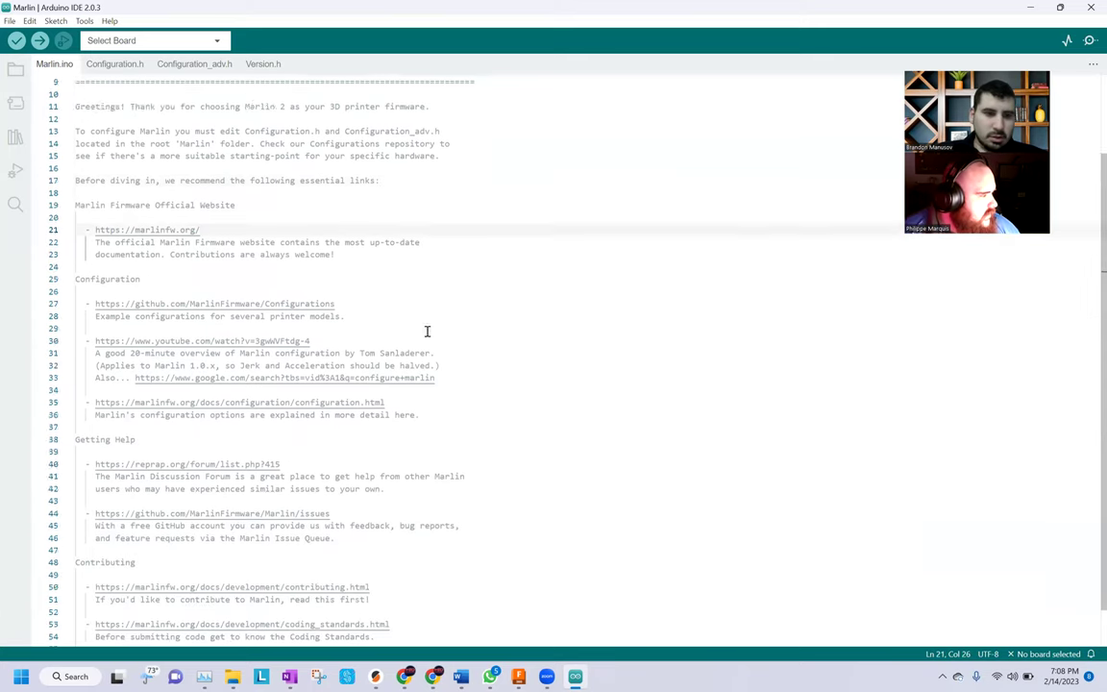
scroll(427, 332, "down", 1)
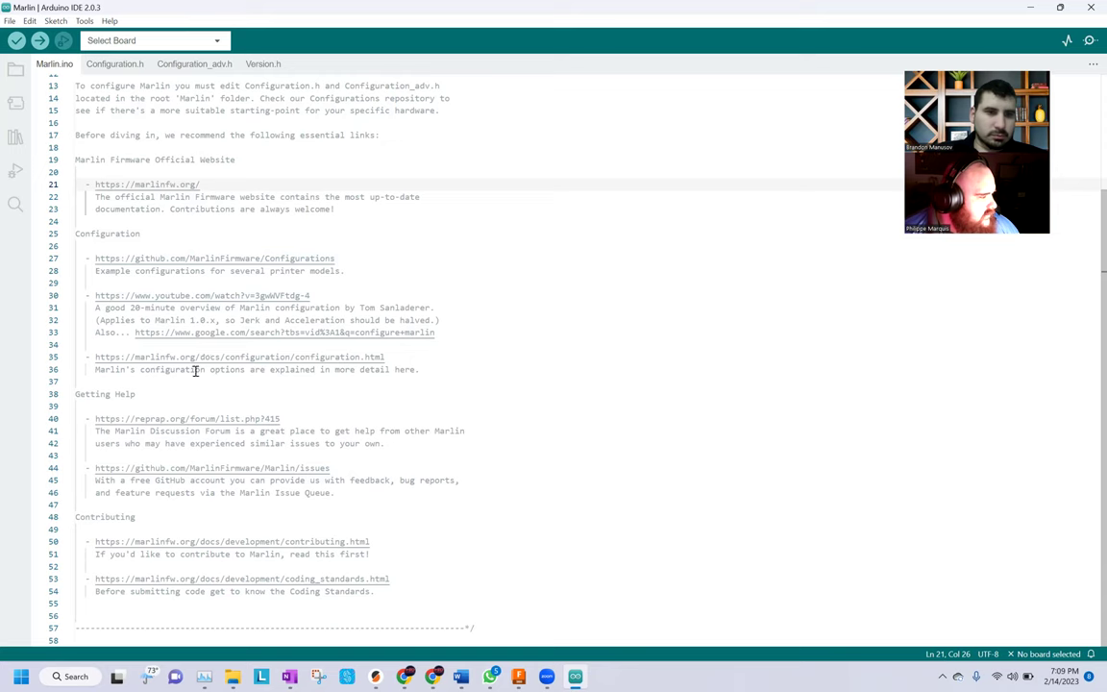
left_click(184, 420, "ctrl")
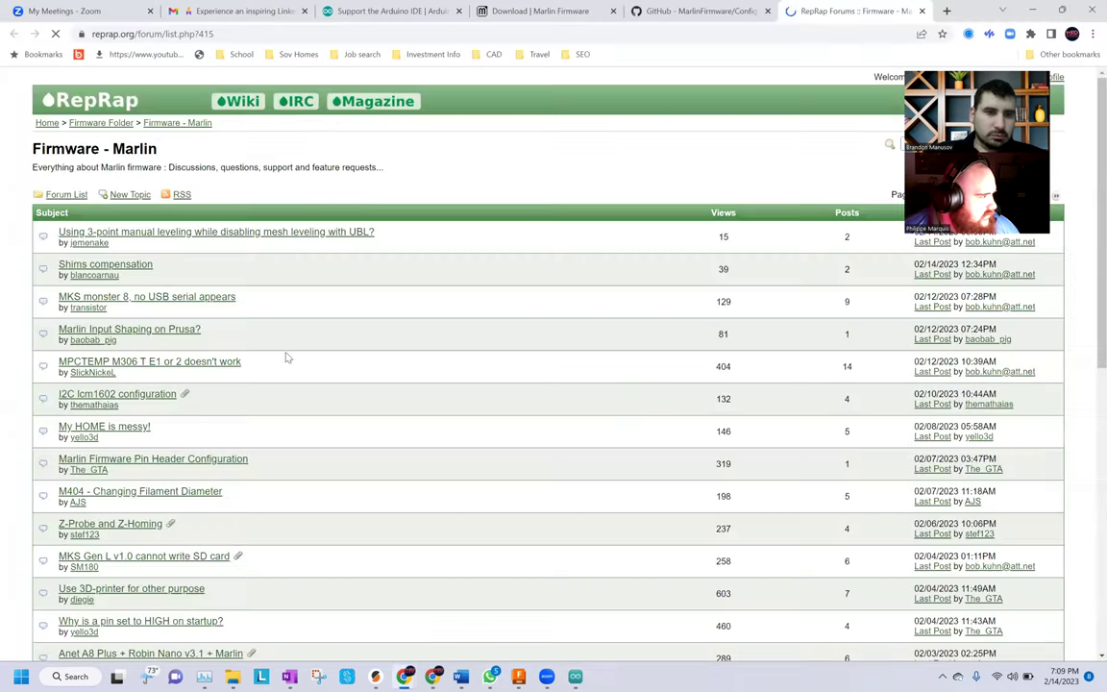
scroll(415, 267, "down", 1)
scroll(389, 305, "down", 1)
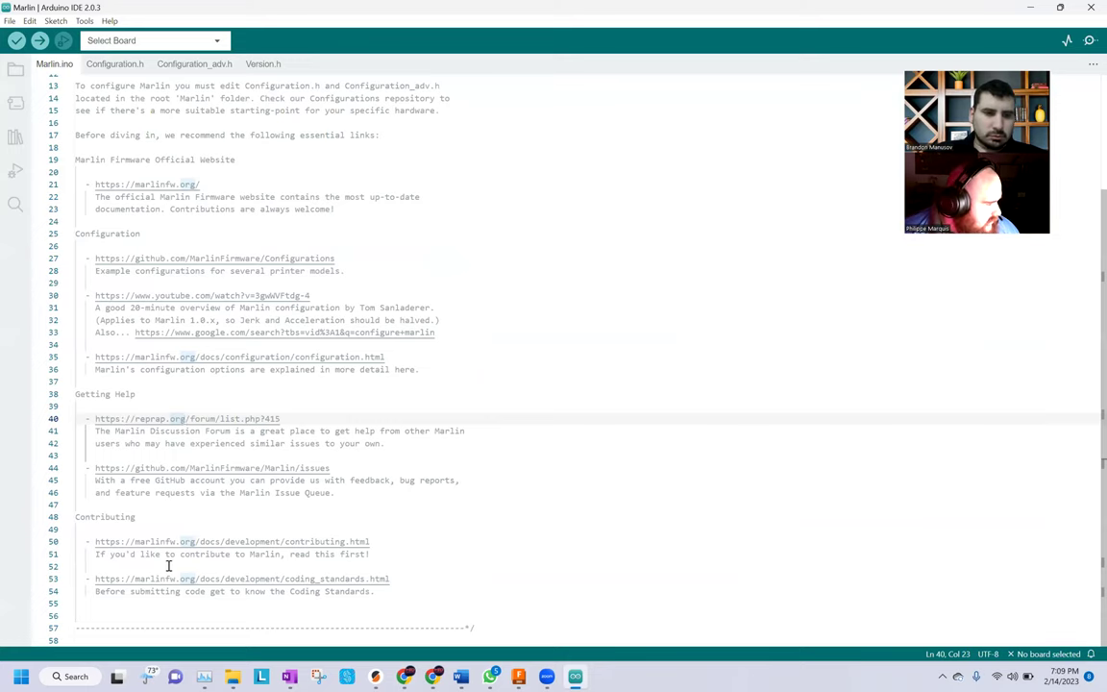
scroll(181, 328, "up", 4)
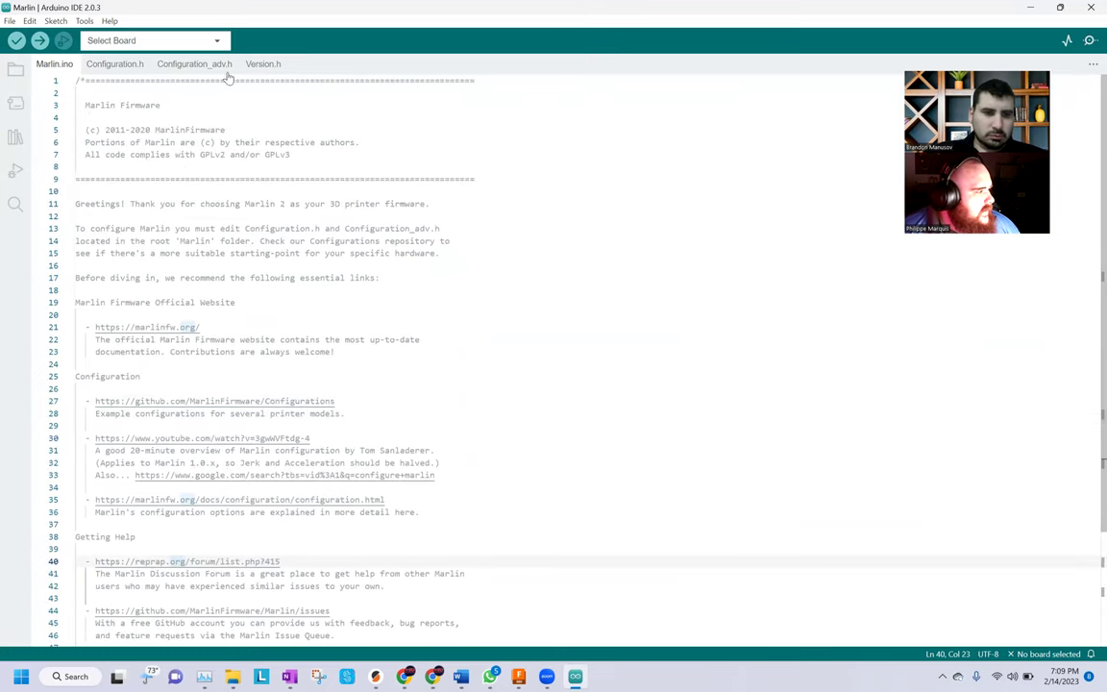
Set MACHINE_NAME in Version.h to "He3D k280" and save the file
left_click(263, 67)
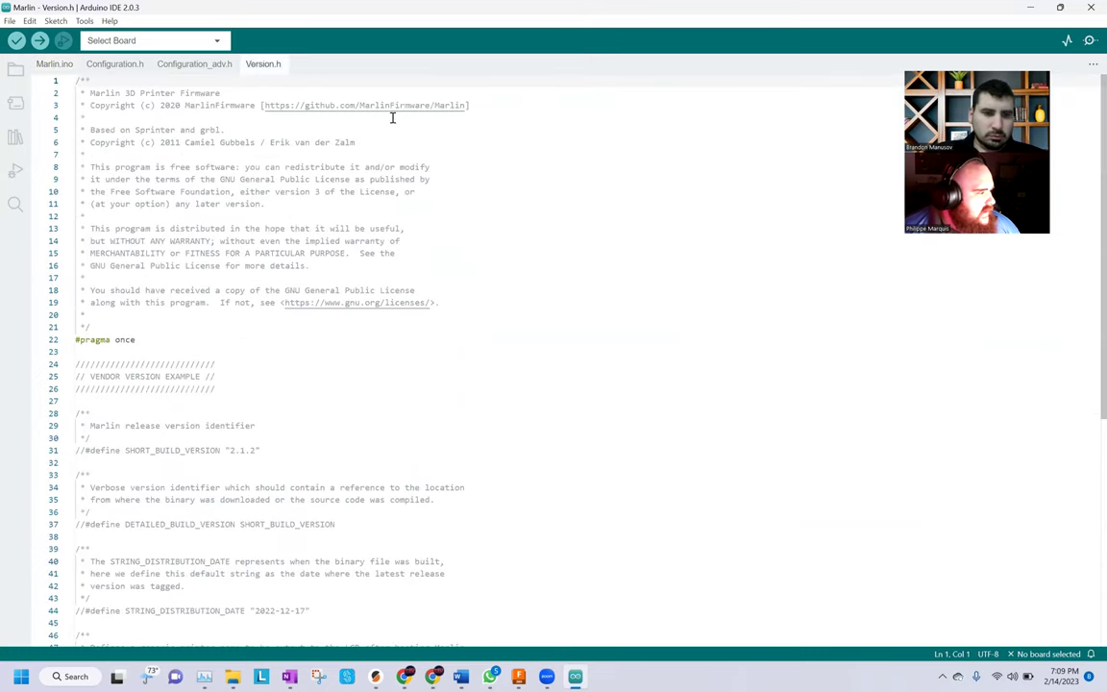
scroll(295, 349, "down", 7)
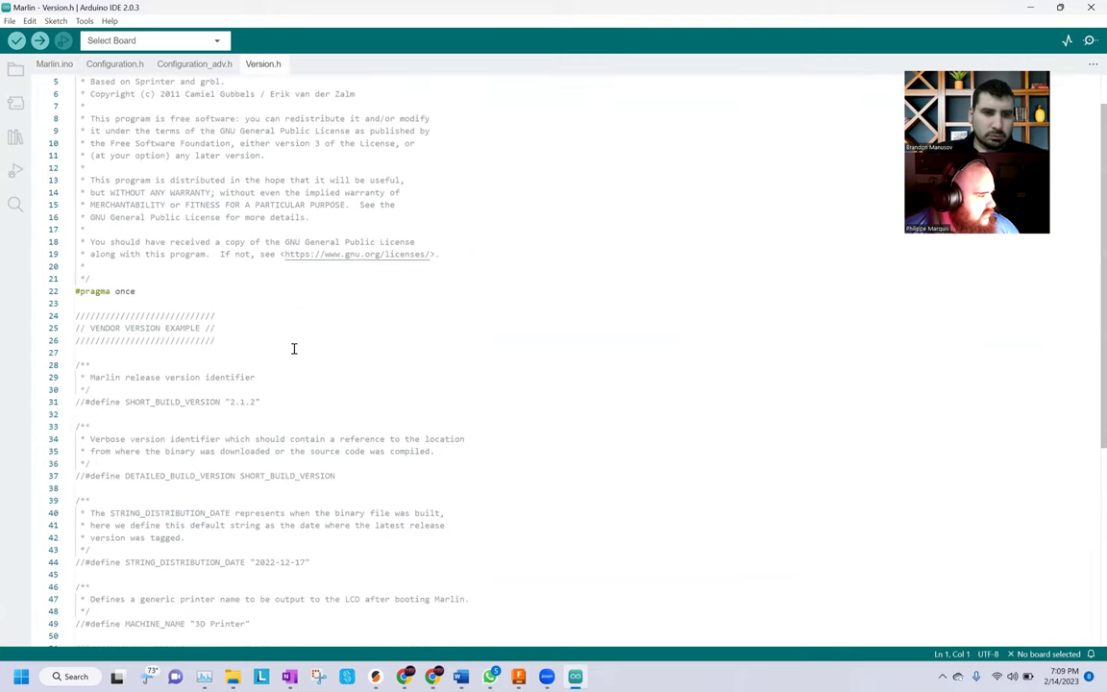
scroll(294, 349, "down", 1)
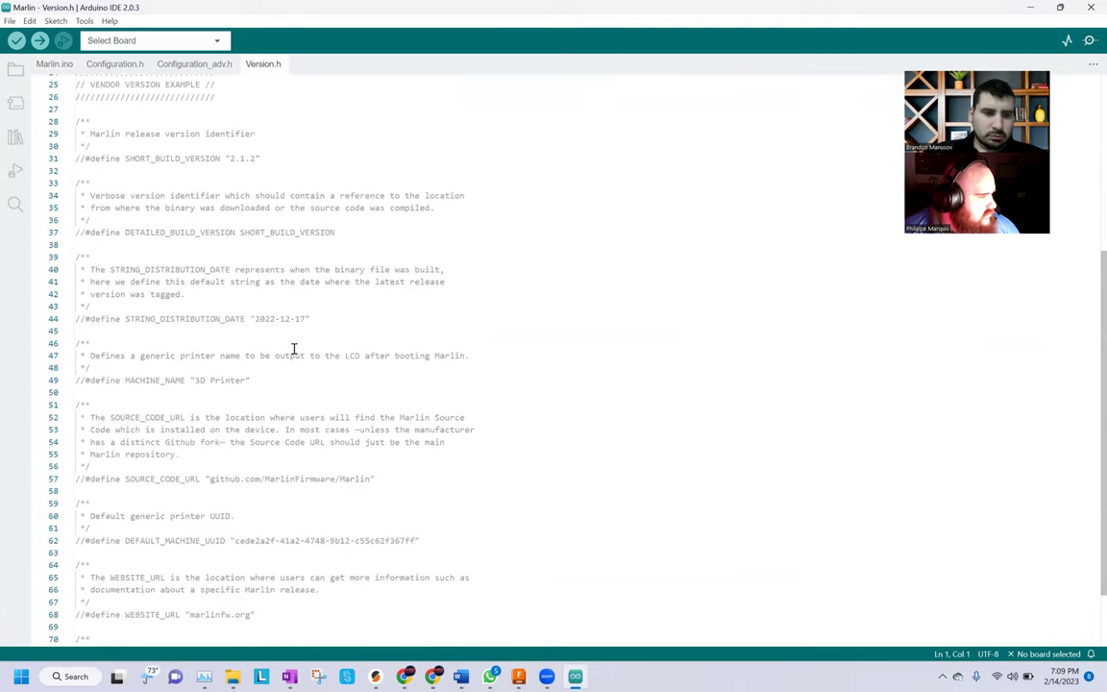
scroll(294, 349, "down", 2)
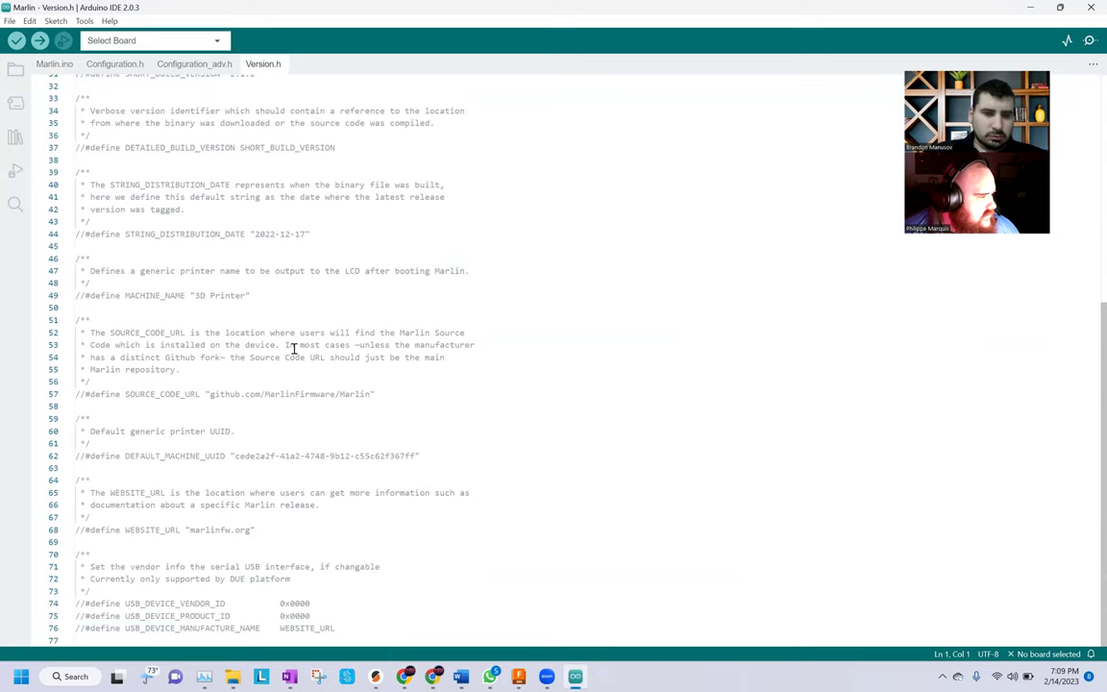
left_click_drag(244, 294, 223, 296)
left_click(244, 294)
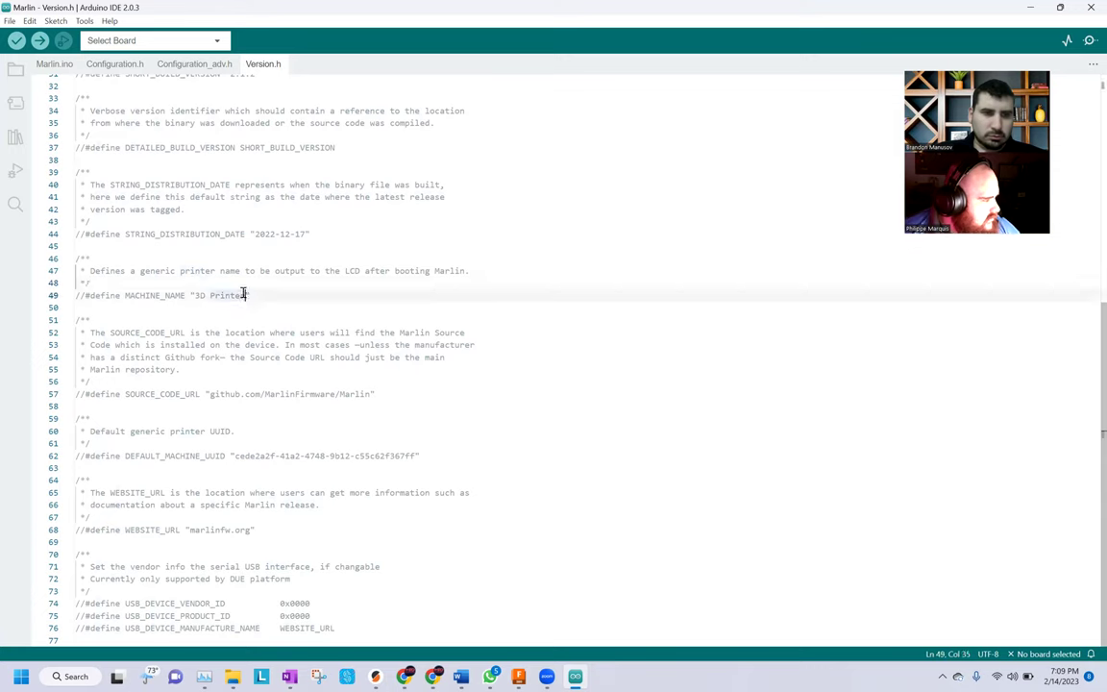
left_click_drag(244, 295, 195, 295)
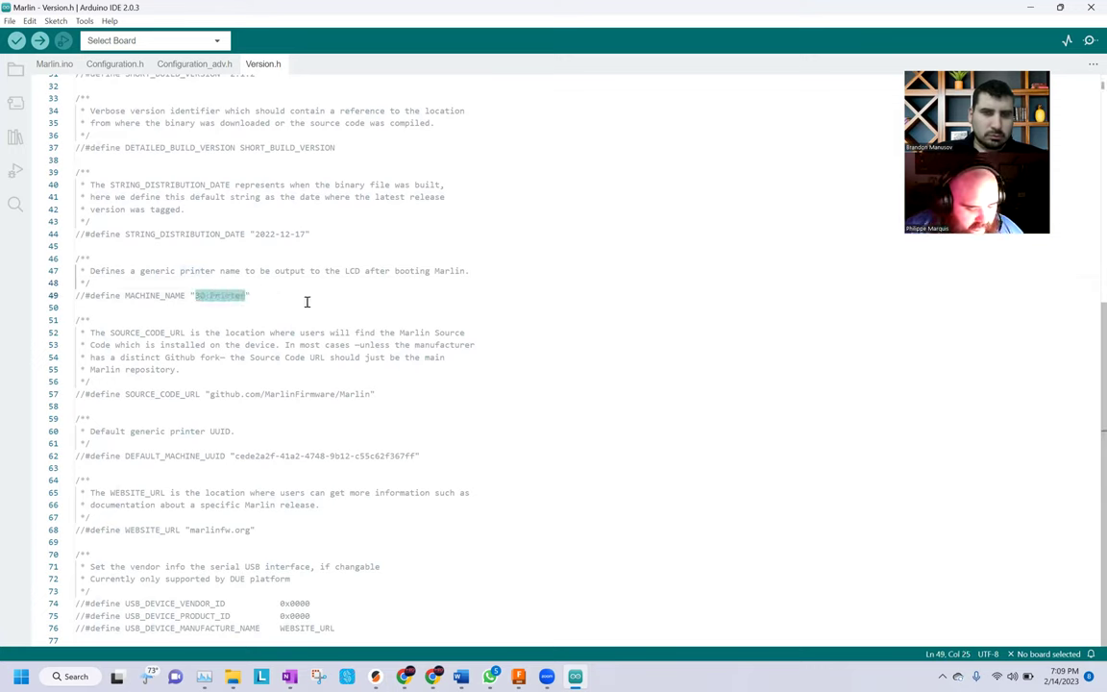
type("Ha3D k280")
key("ctrl+s")
Capitalize the model letter so MACHINE_NAME reads "He3D K280", and save Version.h
key("Left")
key("Left")
key("Left")
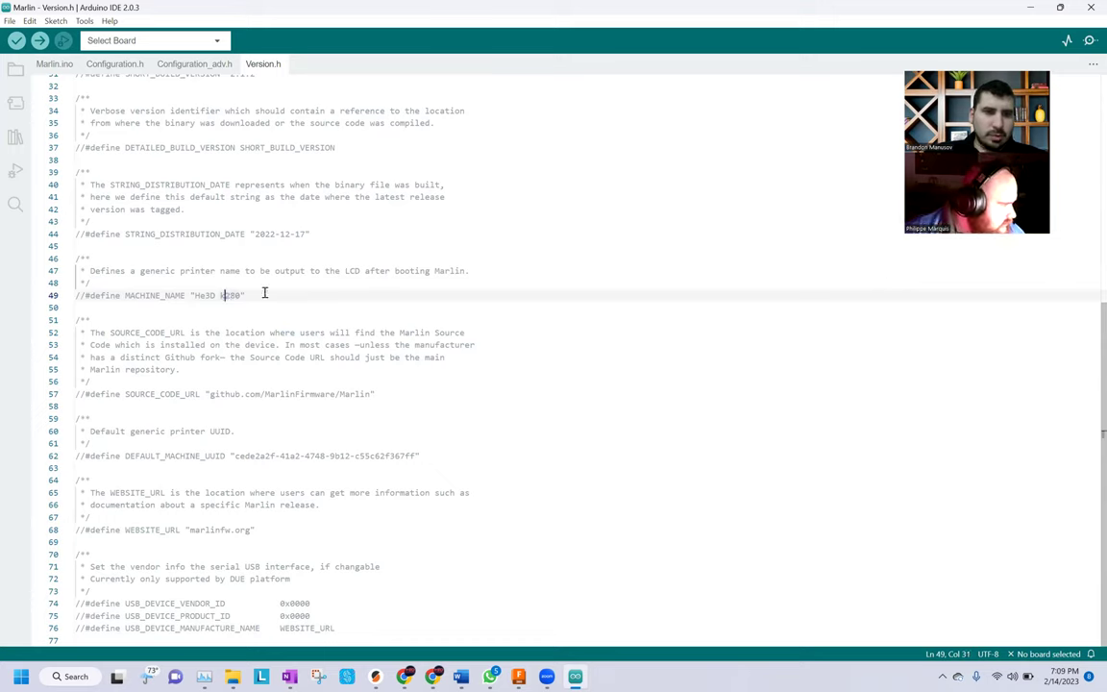
key("BackSpace")
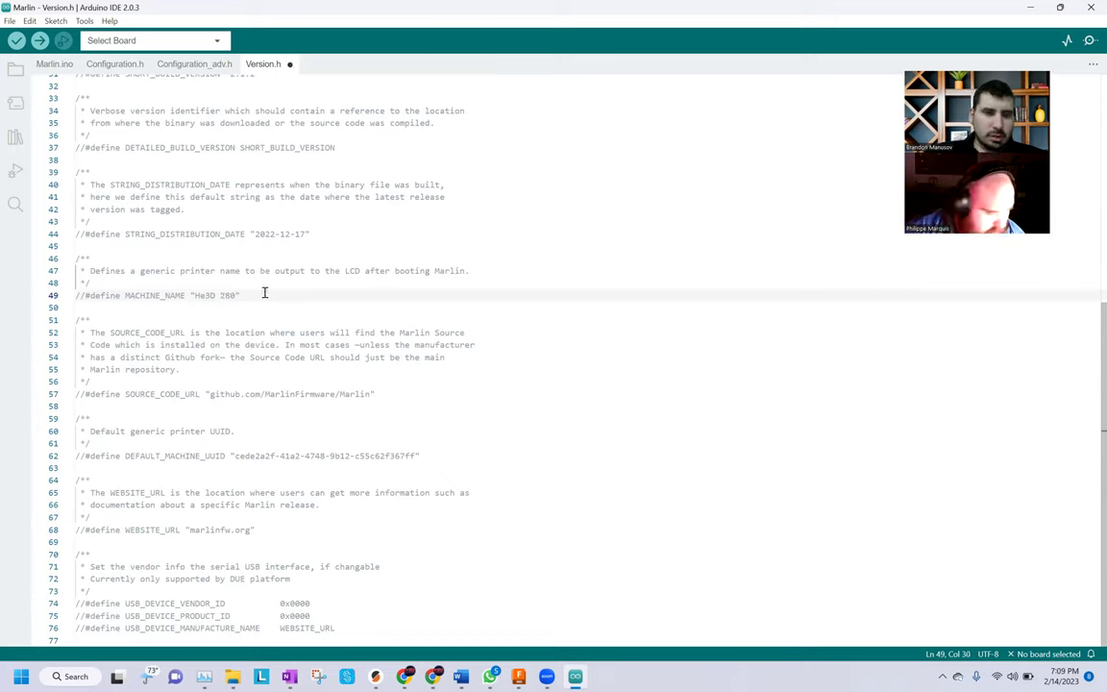
key("ctrl+s")
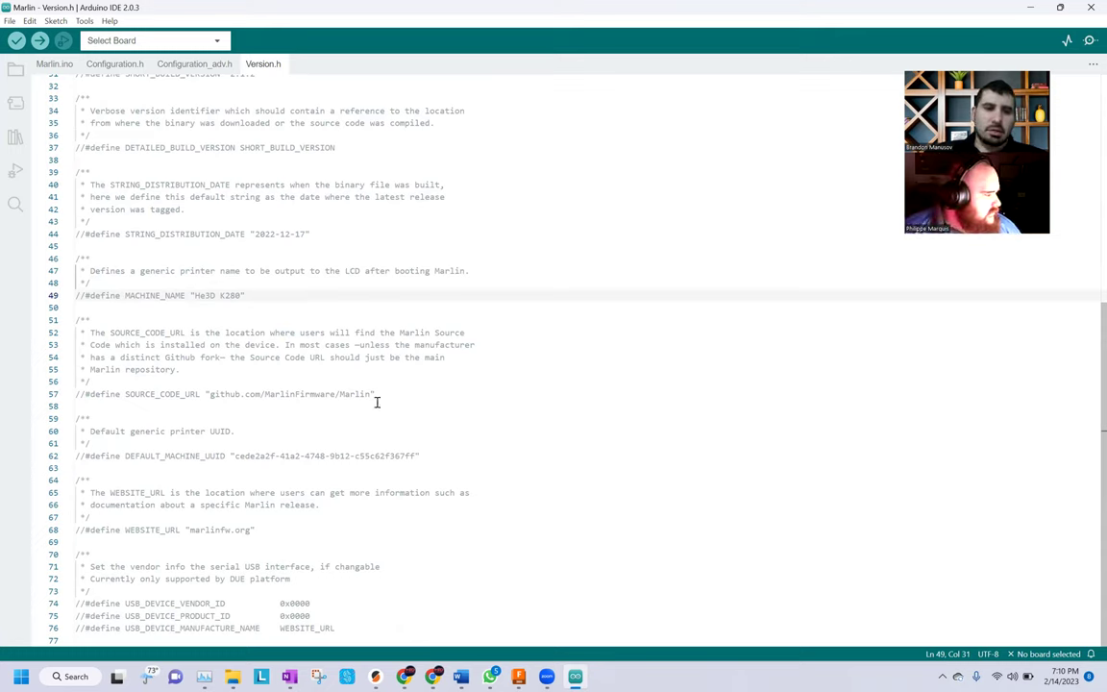
Look over the remaining Version.h defines and examine Configuration_adv.h from its header to the thermal settings
left_click(416, 404)
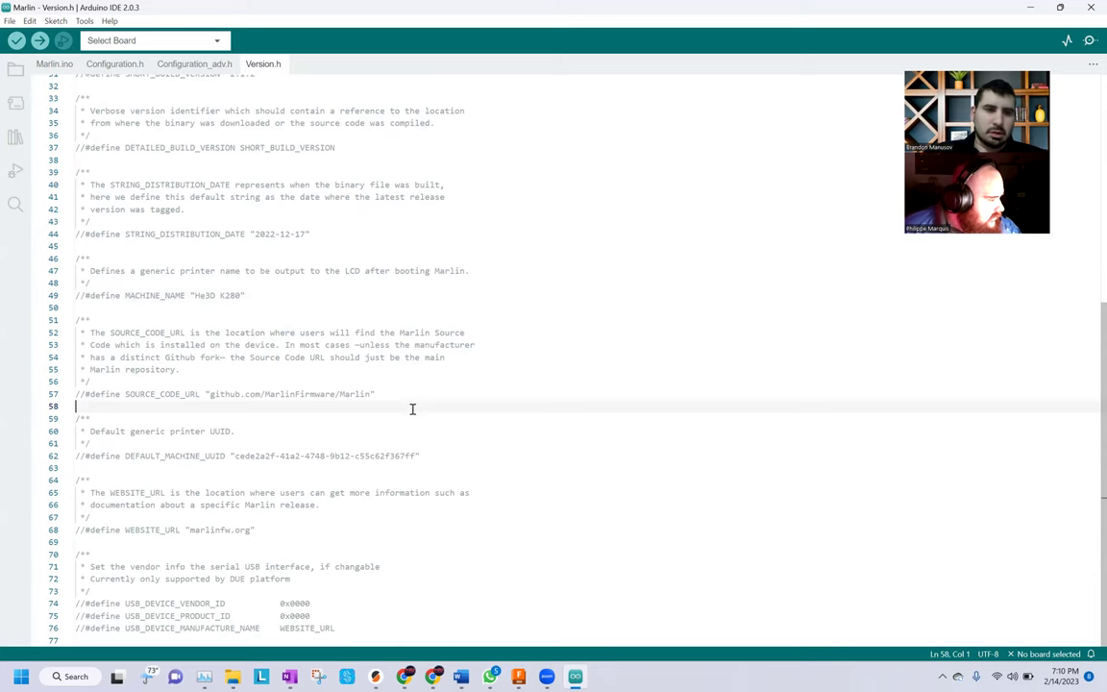
scroll(374, 500, "up", 8)
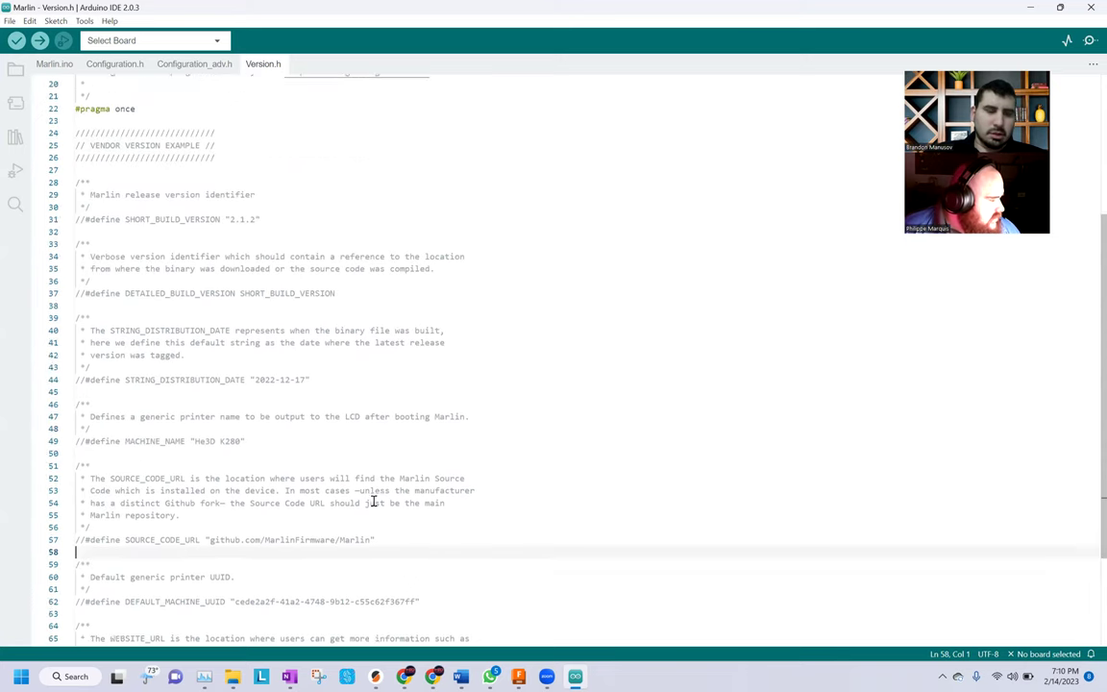
left_click(188, 64)
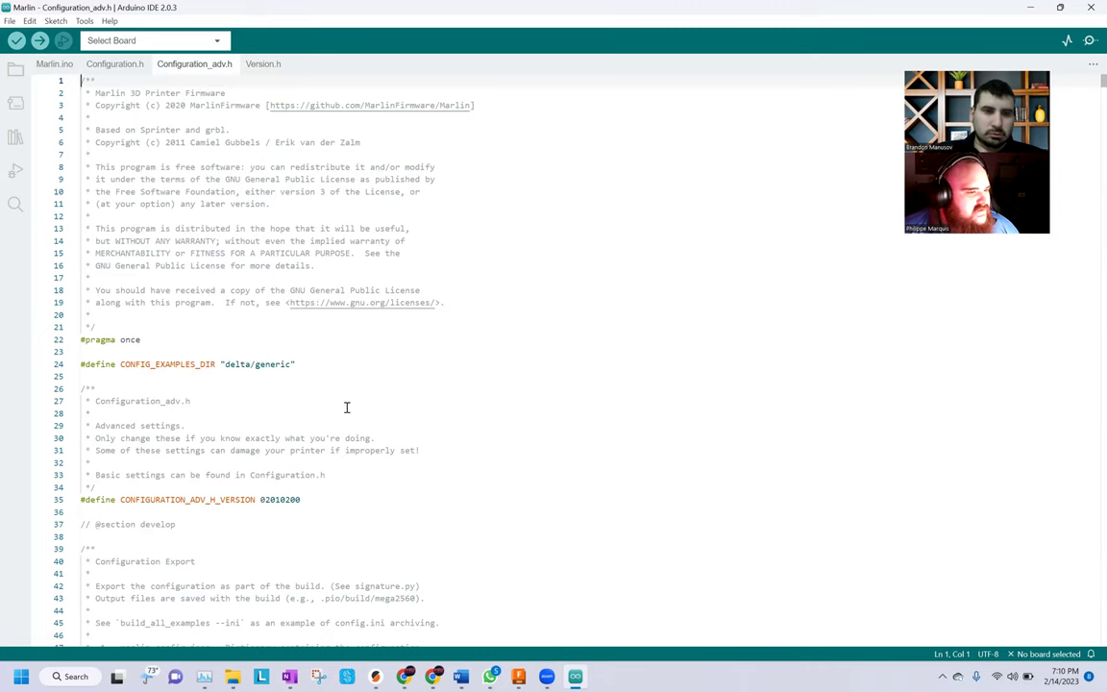
scroll(347, 408, "down", 4)
scroll(347, 408, "down", 5)
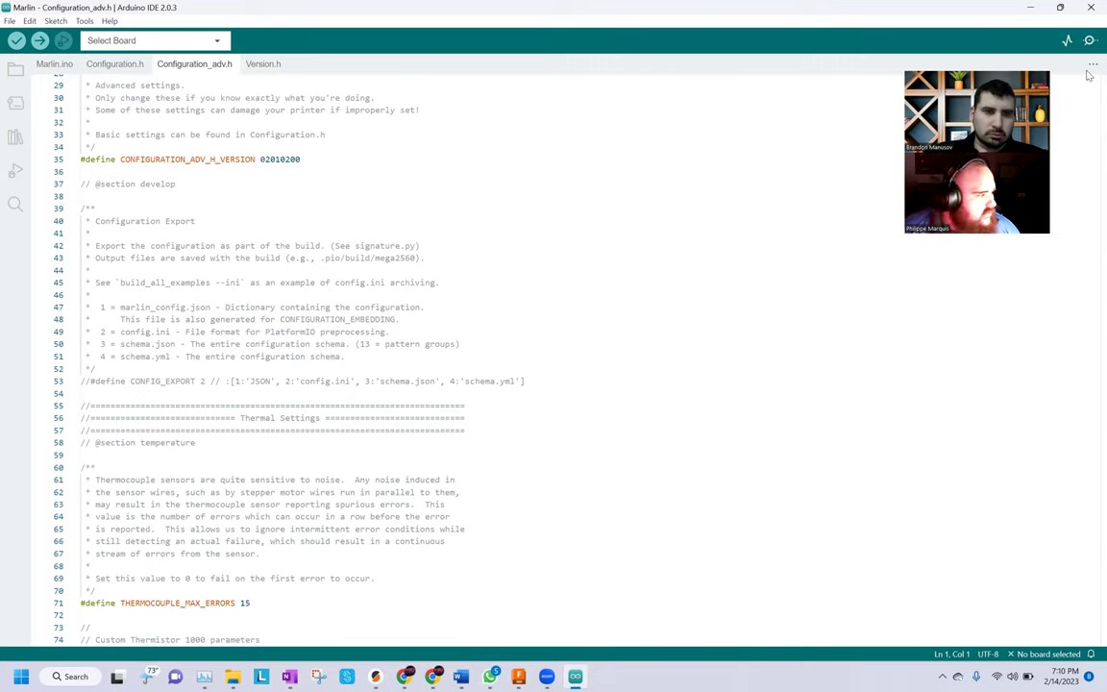
left_click(274, 344)
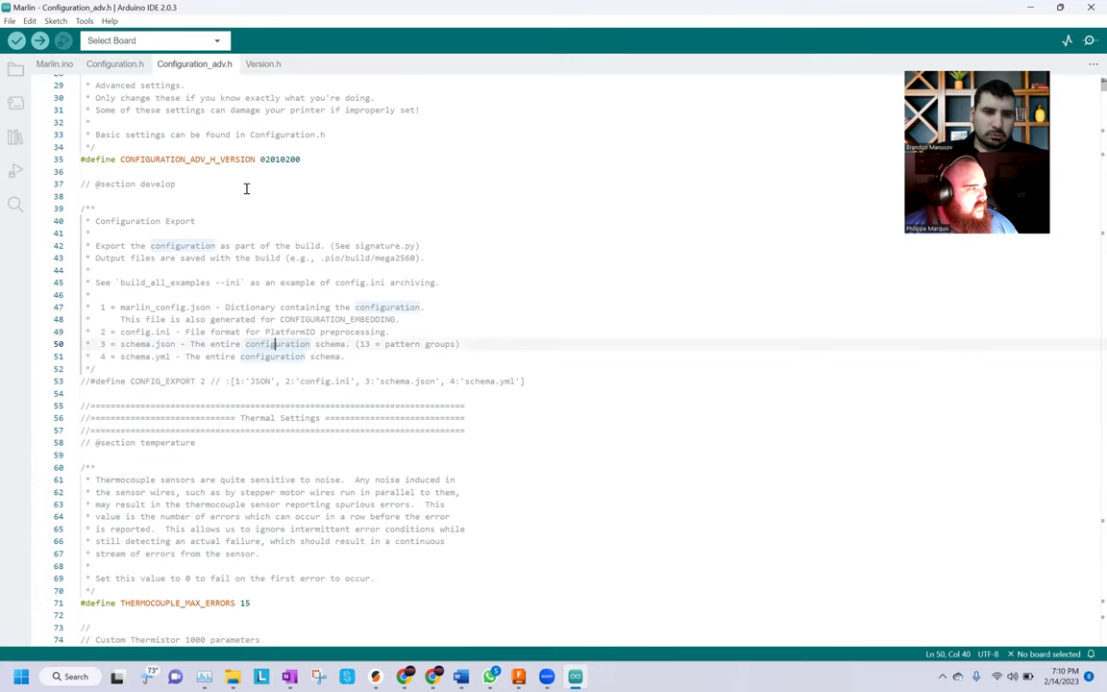
Examine Configuration.h from its header through the author info, boot screen and motherboard settings
left_click(115, 63)
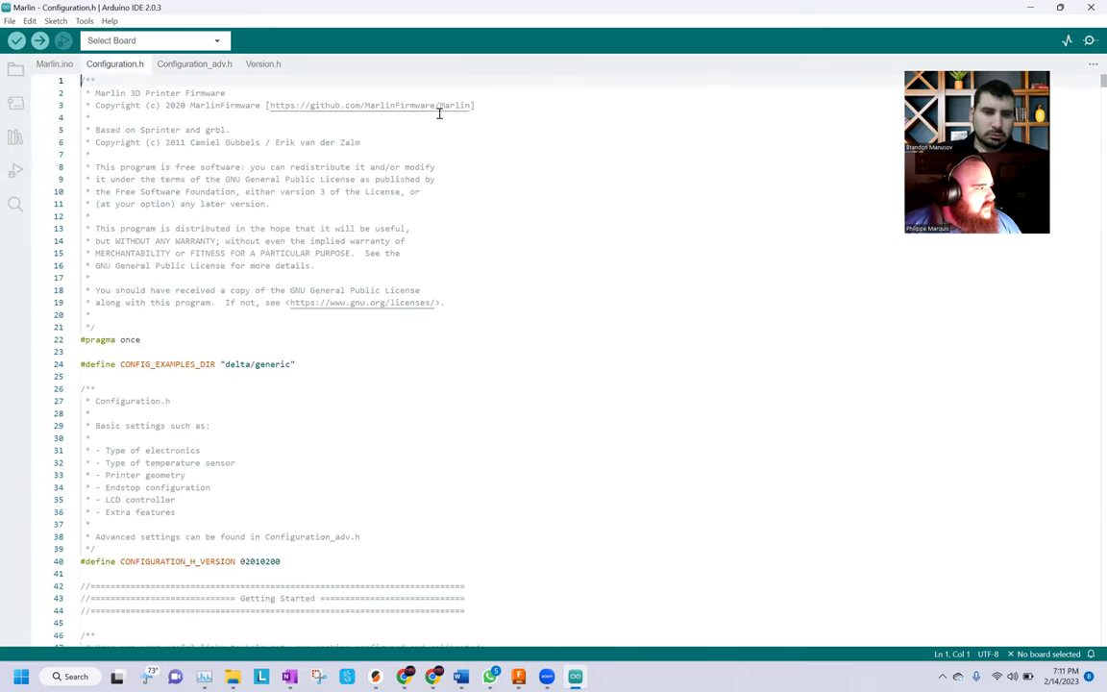
left_click(390, 391)
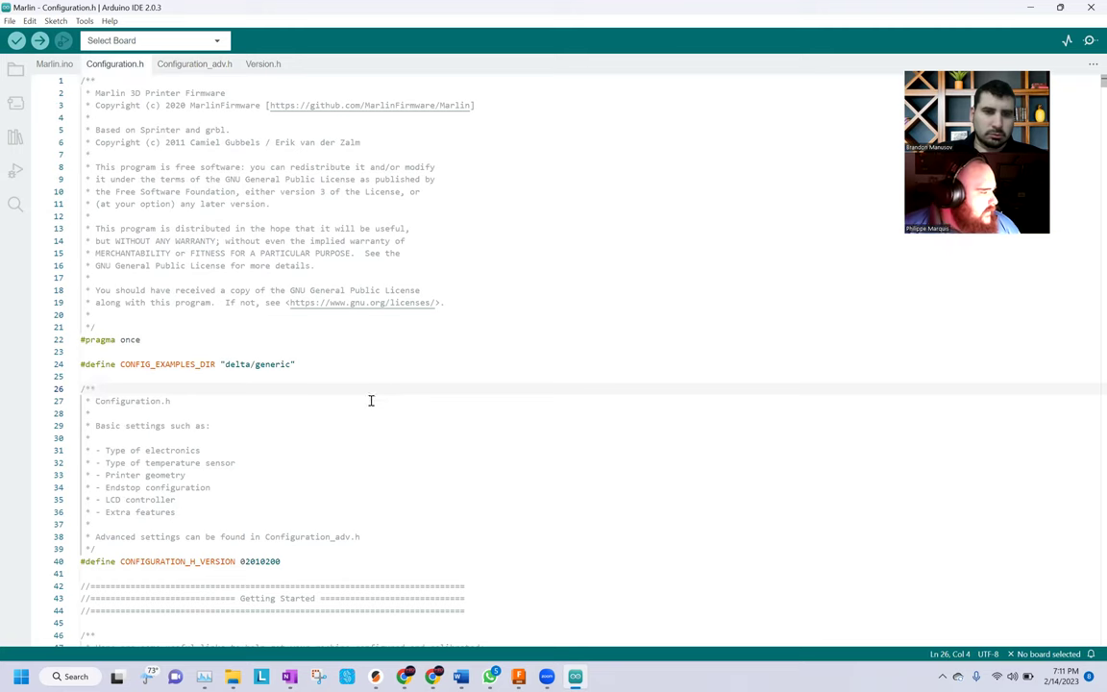
scroll(371, 399, "down", 3)
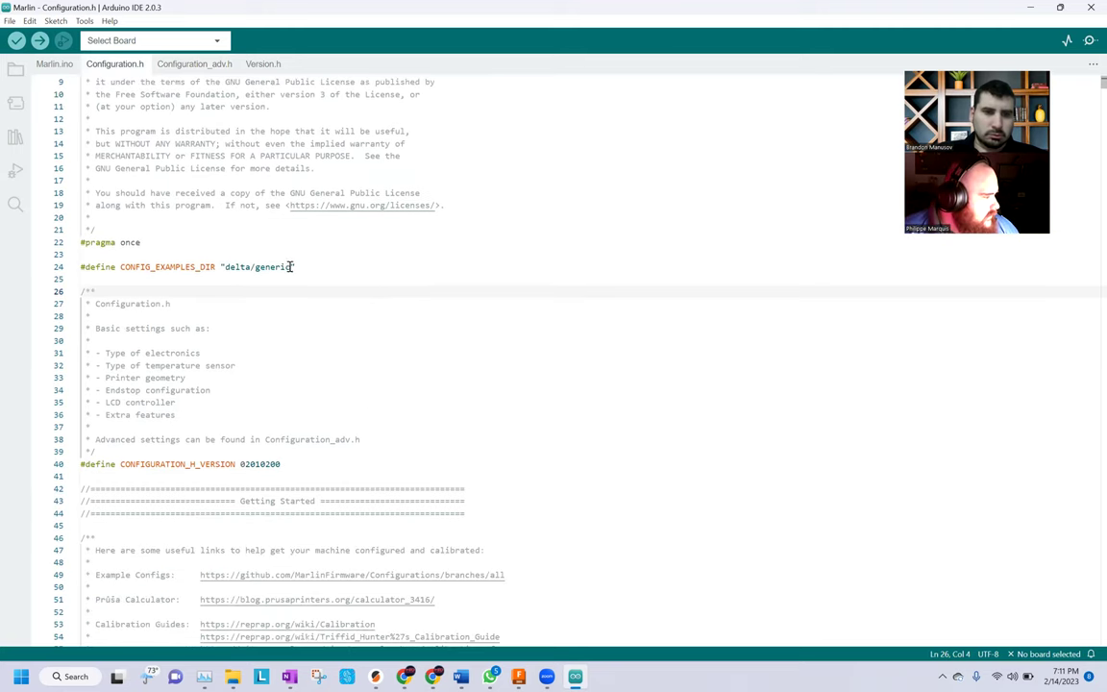
scroll(551, 385, "down", 4)
scroll(551, 385, "down", 8)
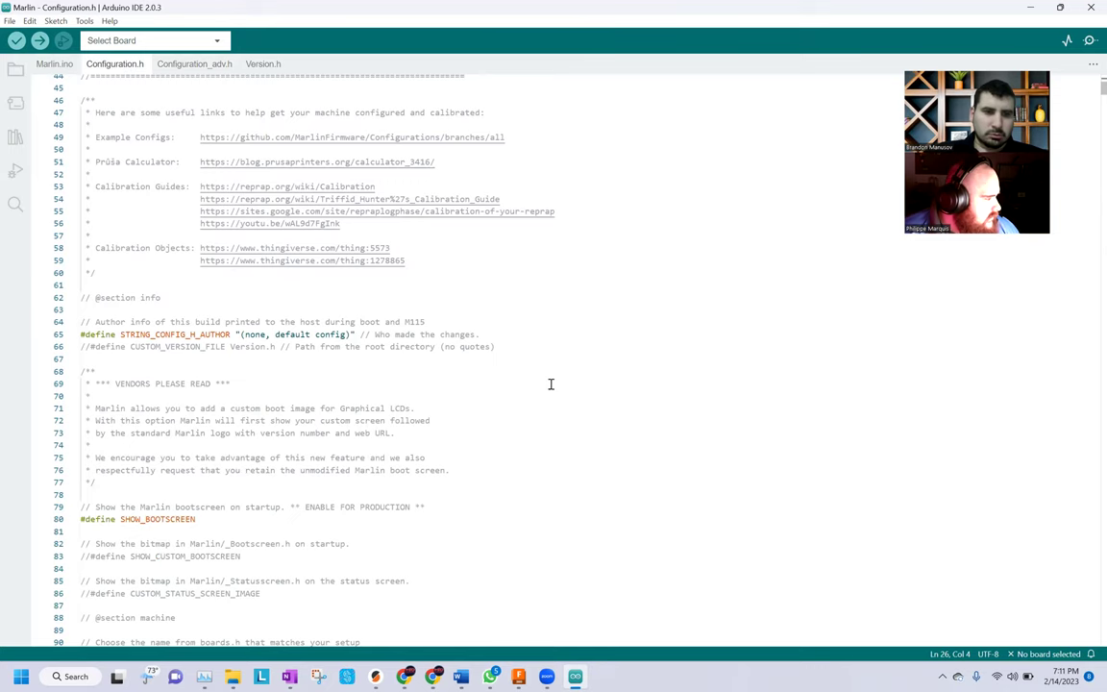
scroll(551, 385, "down", 1)
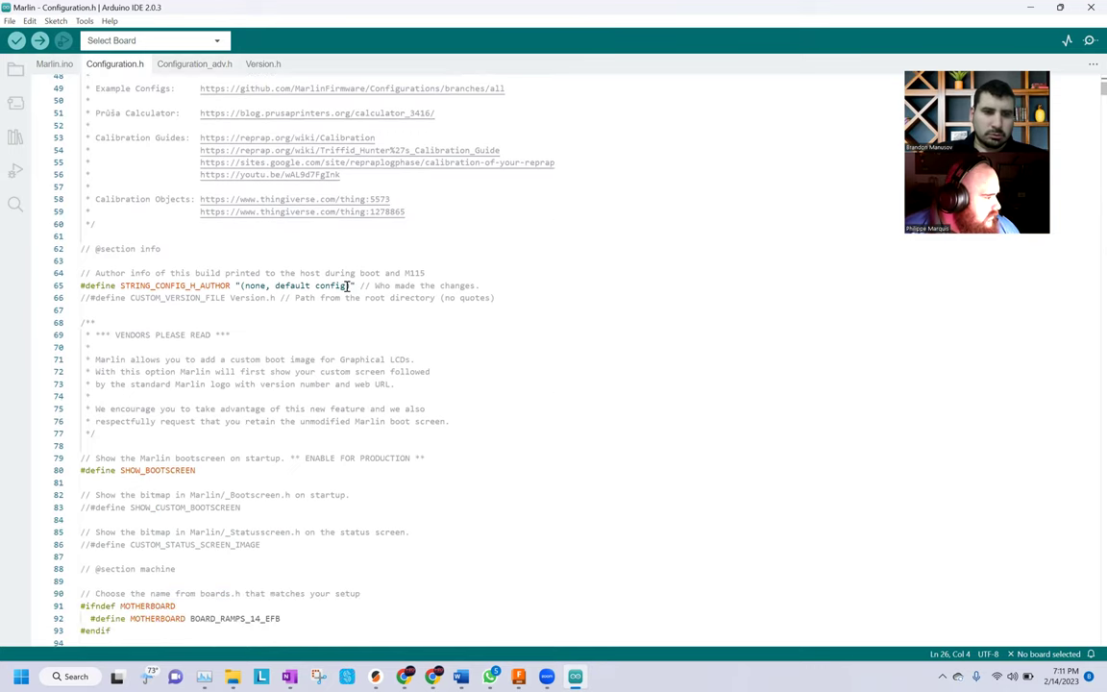
scroll(386, 373, "down", 1)
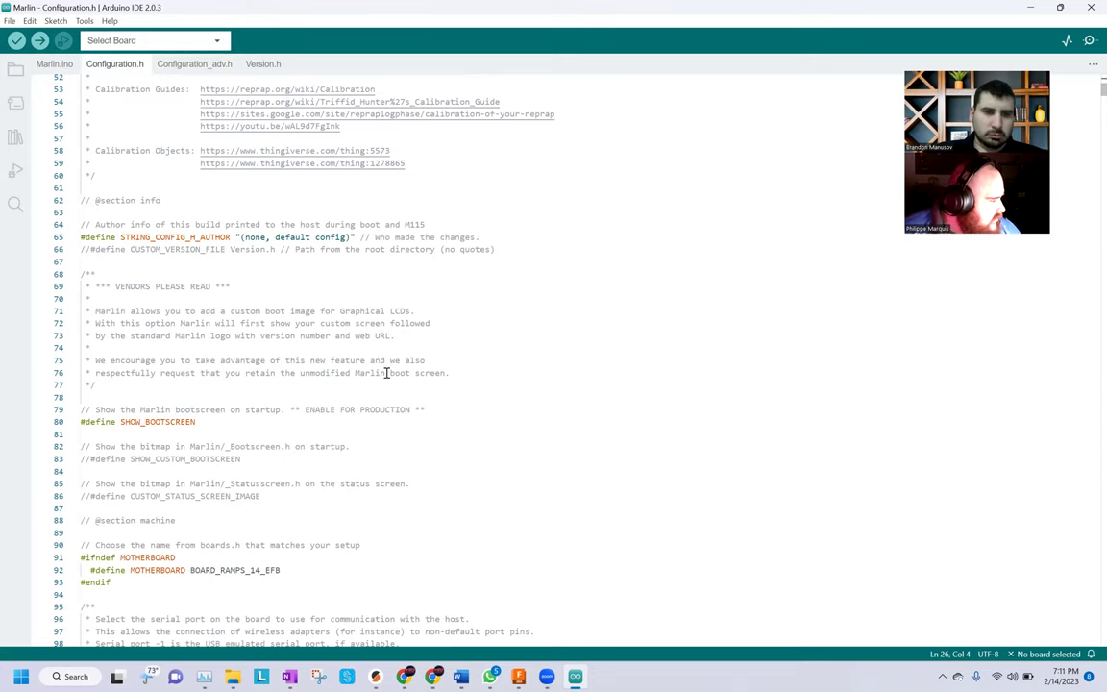
Comment out the SHOW_BOOTSCREEN define in Configuration.h with // and remove the slashes again
left_click(82, 422)
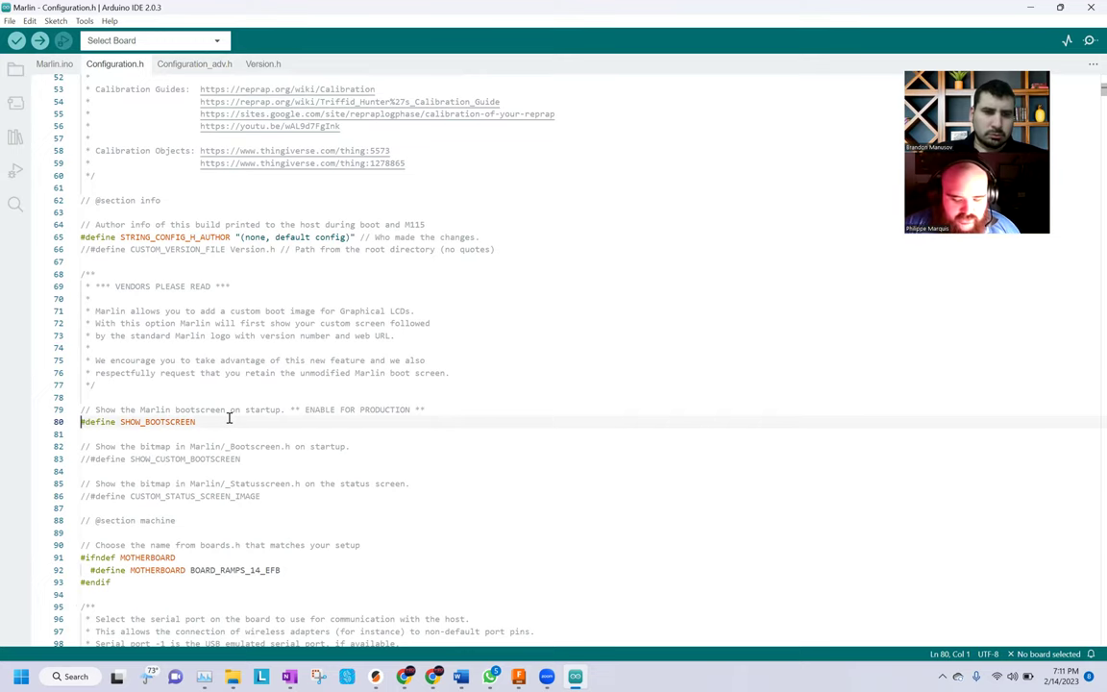
type("//")
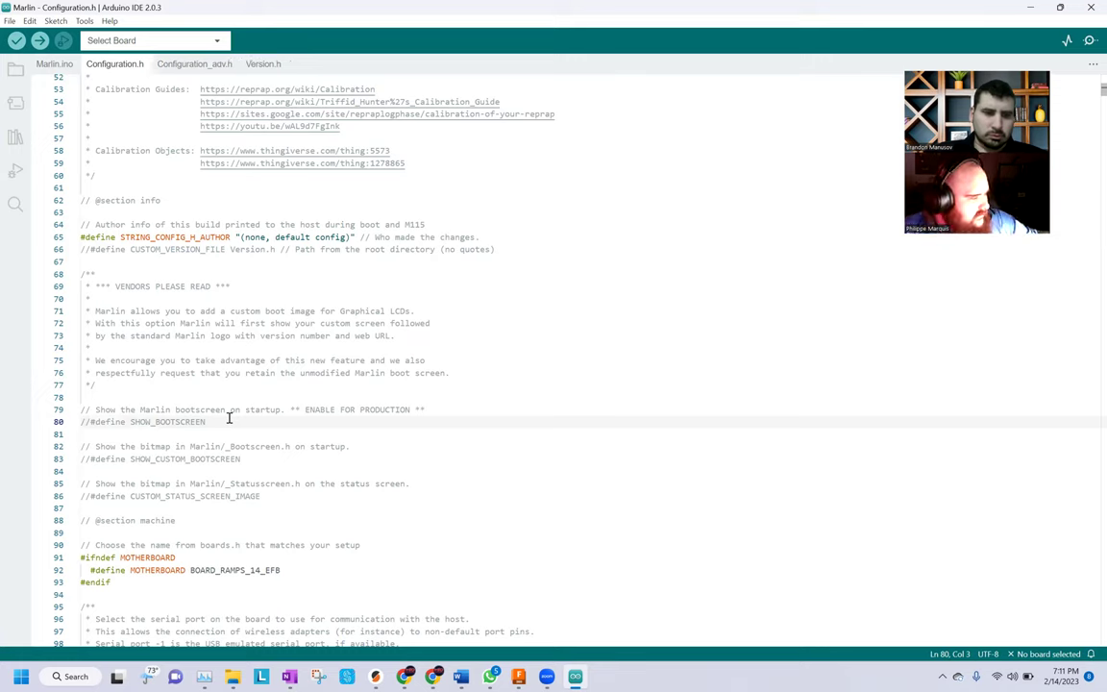
key("BackSpace")
key("BackSpace")
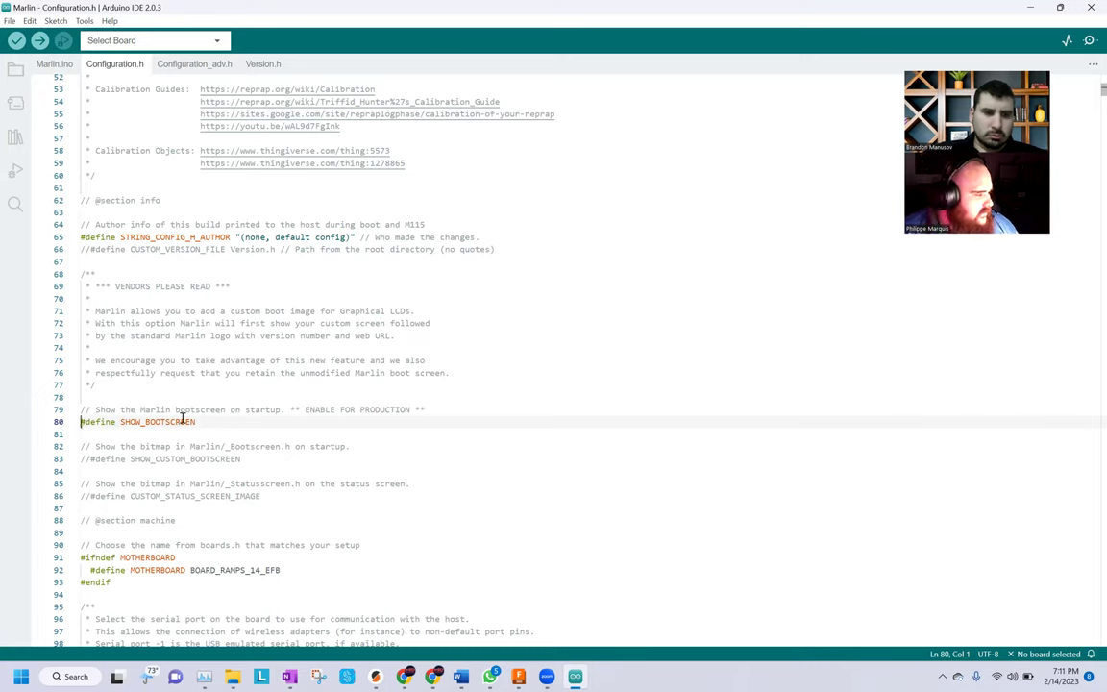
Examine the SHOW_BOOTSCREEN define and the commented-out SHOW_CUSTOM_BOOTSCREEN define in Configuration.h
left_click_drag(196, 421, 74, 423)
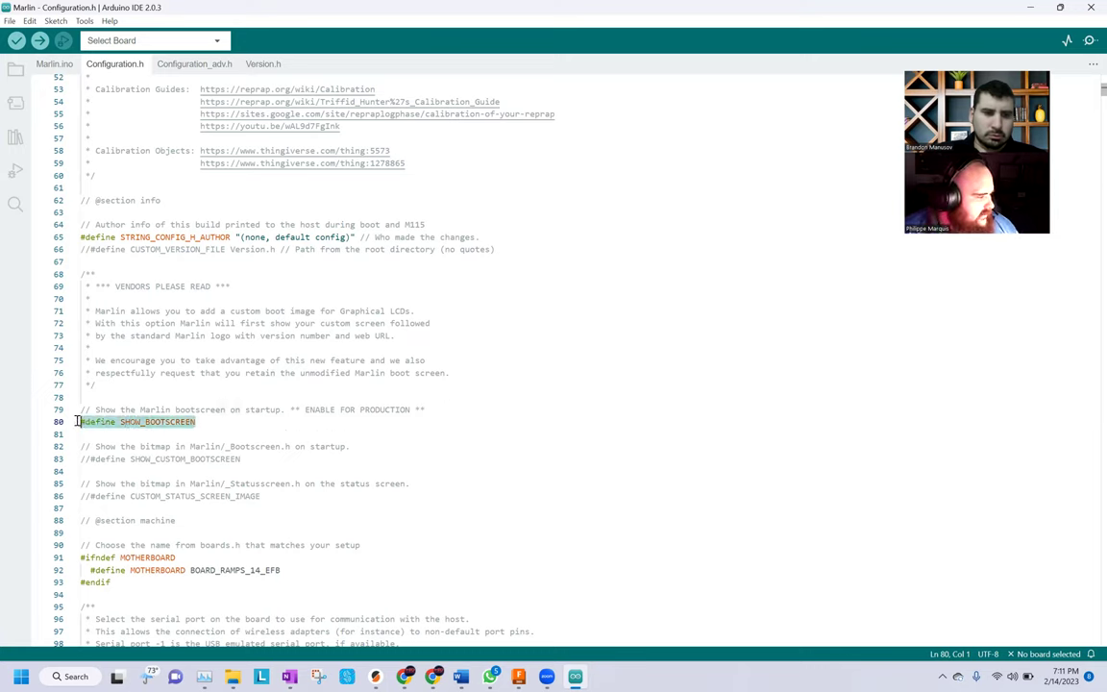
left_click(204, 422)
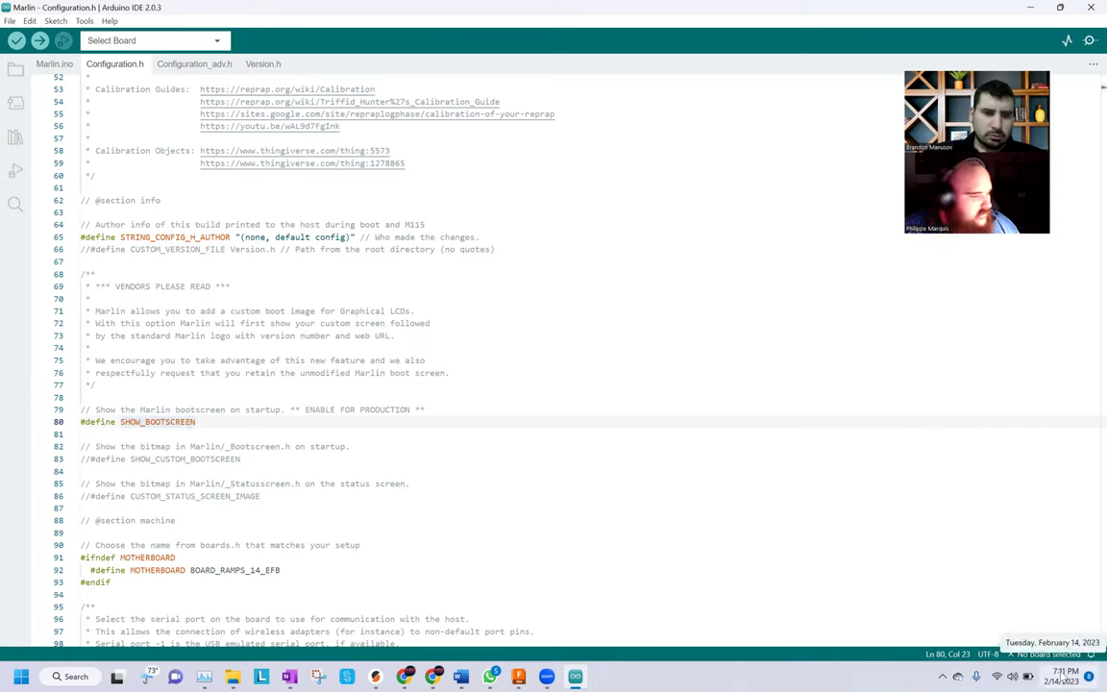
left_click(232, 425)
scroll(232, 447, "down", 1)
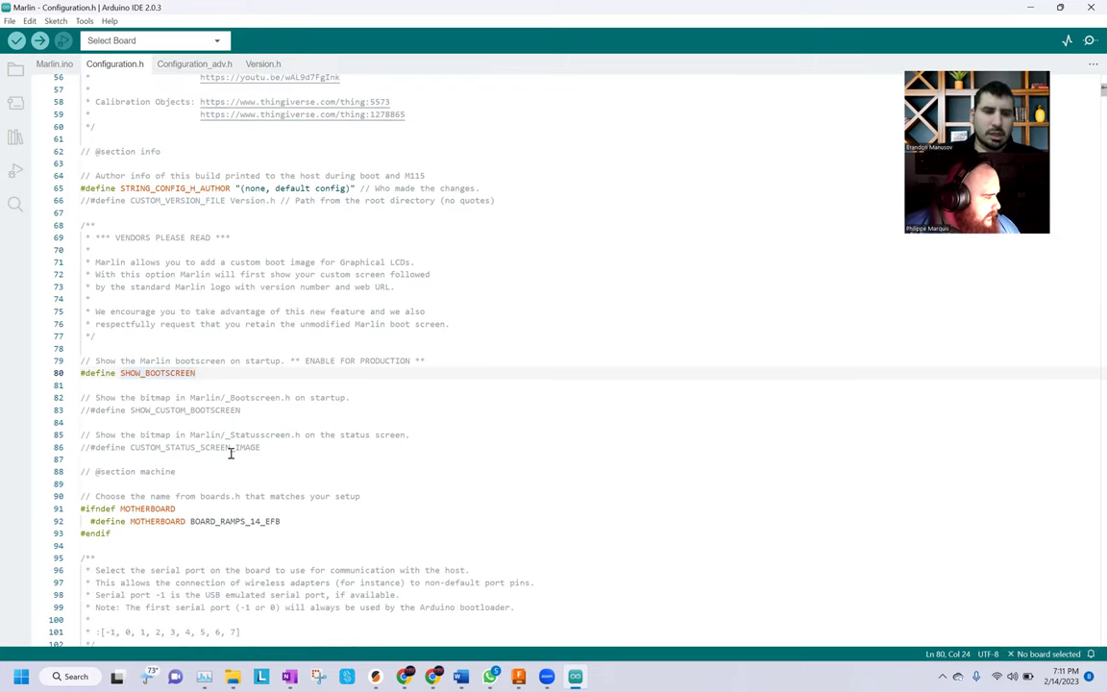
scroll(231, 453, "down", 1)
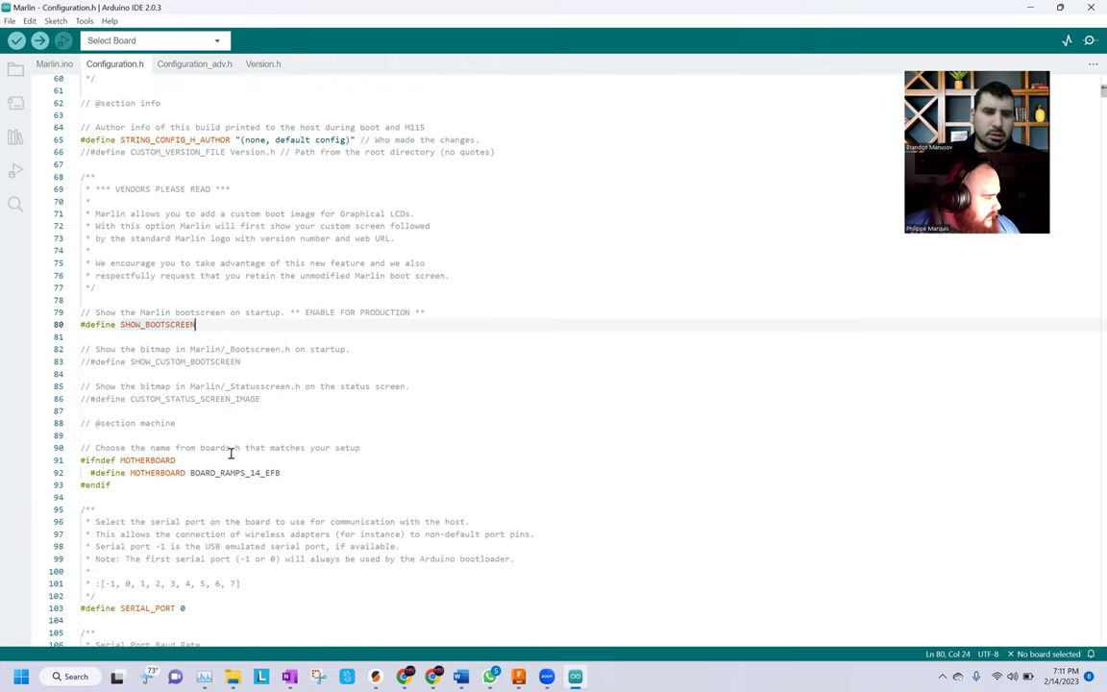
left_click(88, 361)
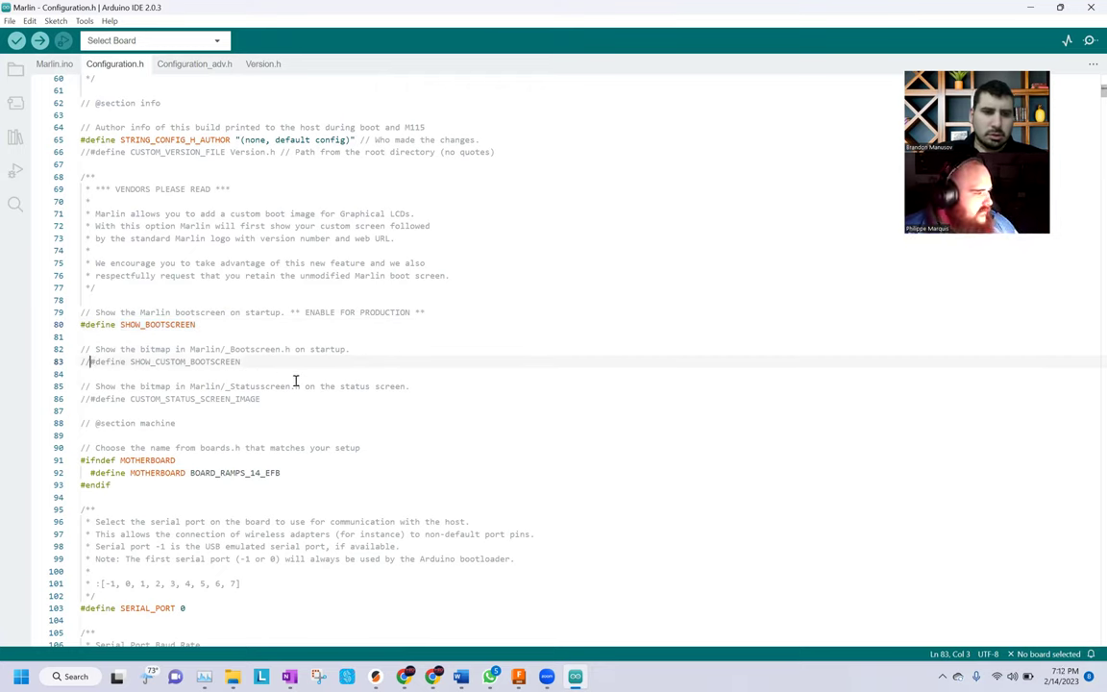
Uncomment the SHOW_CUSTOM_BOOTSCREEN define in Configuration.h and save, restore its leading // and save again
key("BackSpace")
key("BackSpace")
key("ctrl+s")
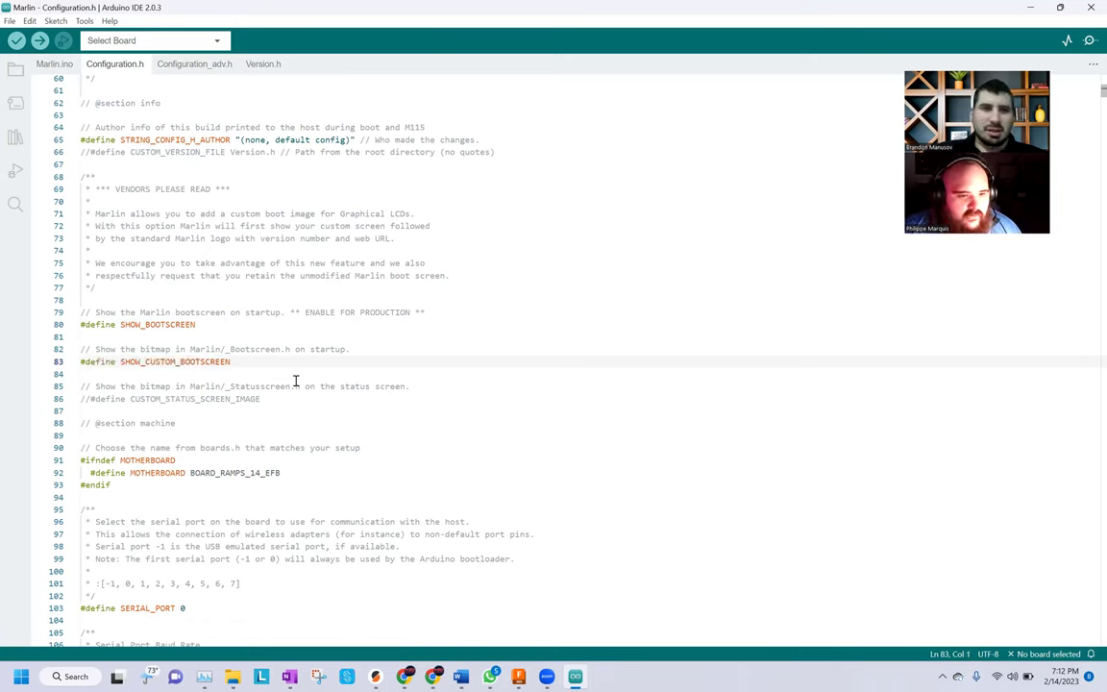
type("//")
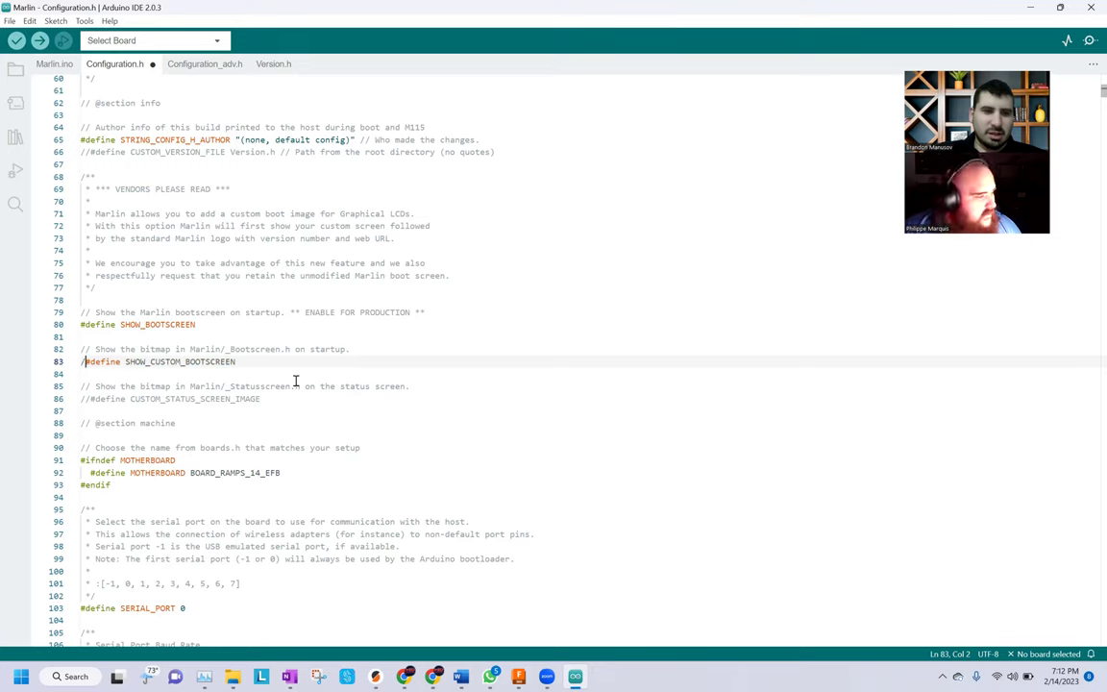
key("ctrl+s")
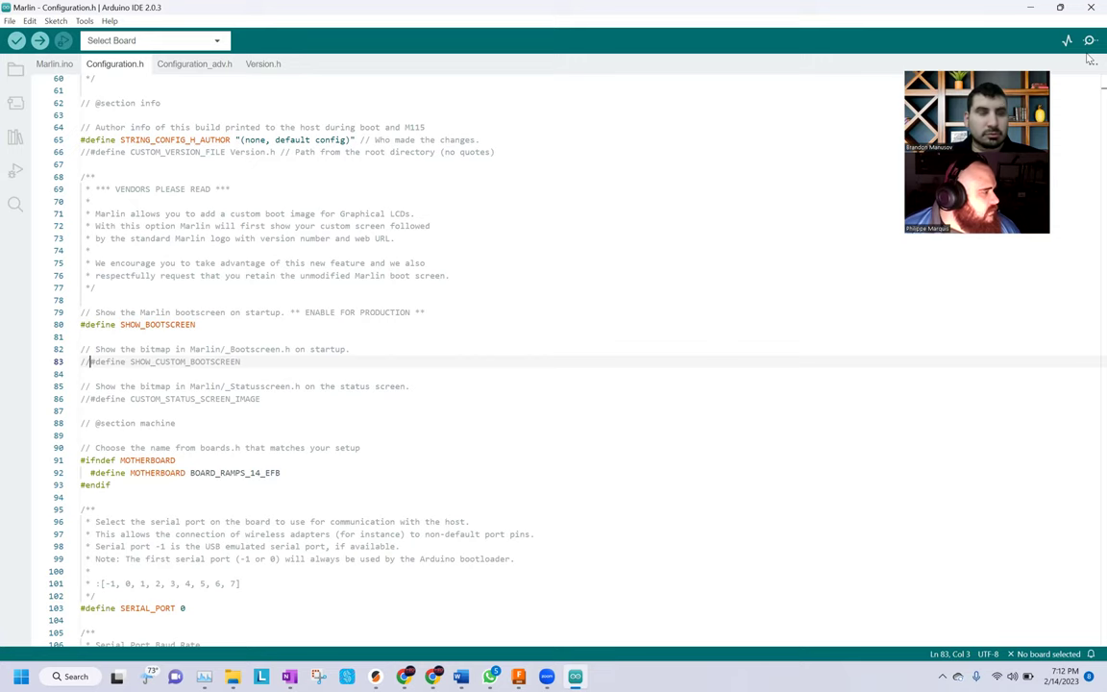
Examine the commented-out CUSTOM_STATUS_SCREEN_IMAGE define and the board name in the MOTHERBOARD define
left_click(144, 398)
scroll(181, 411, "down", 4)
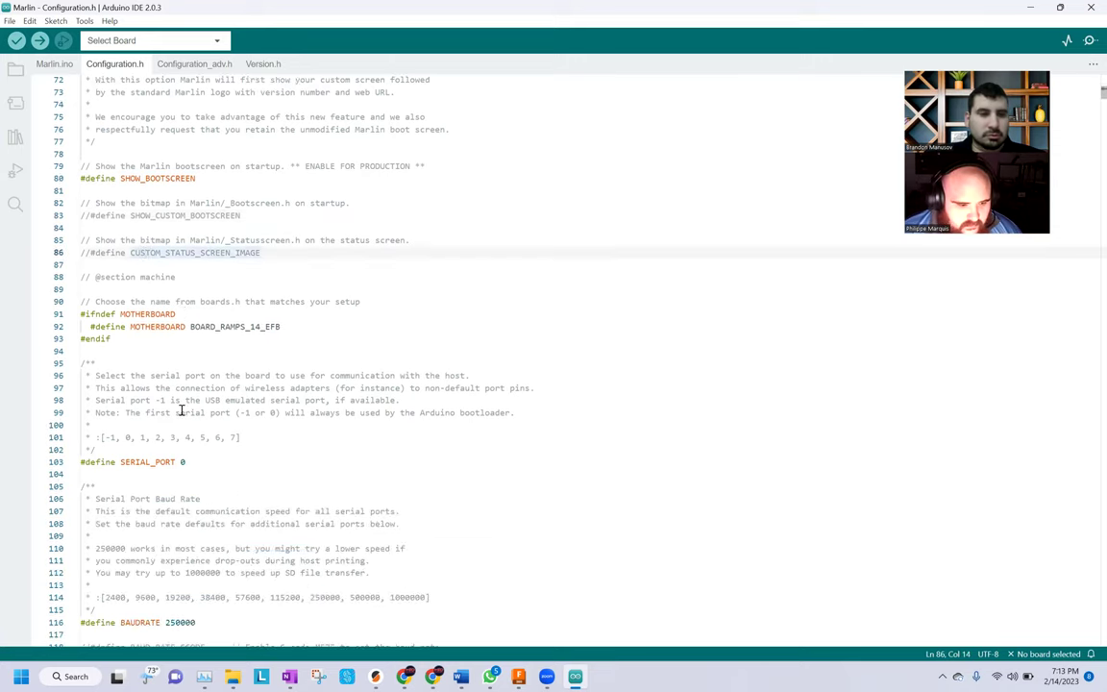
scroll(180, 411, "down", 1)
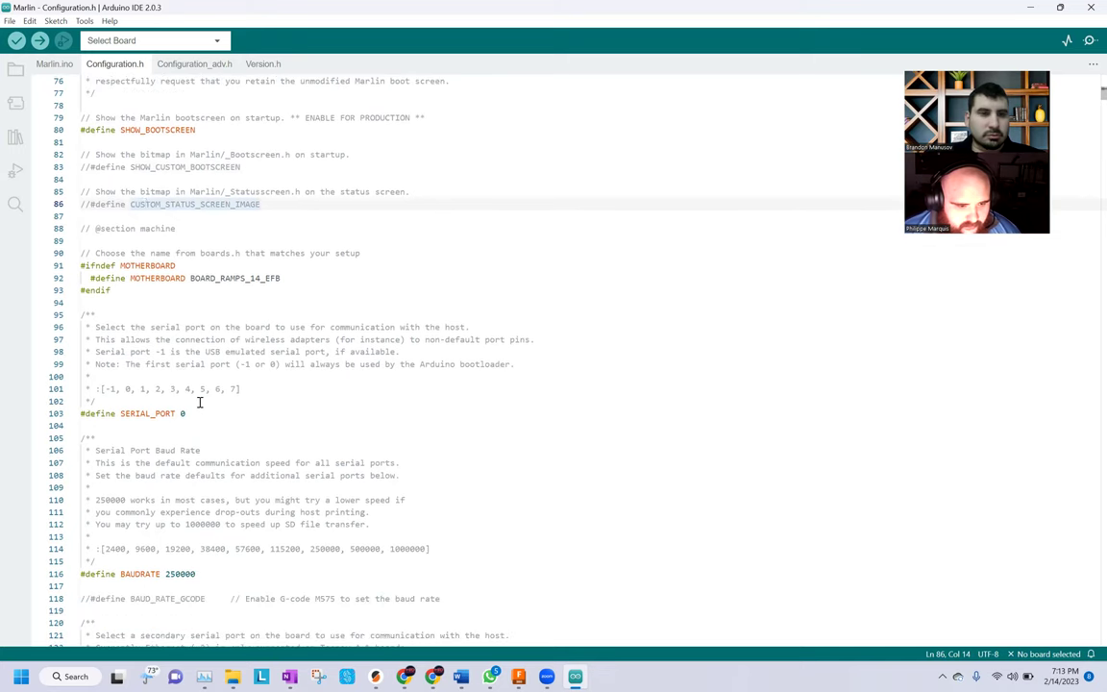
left_click_drag(280, 277, 191, 272)
double_click(193, 276)
left_click(192, 275)
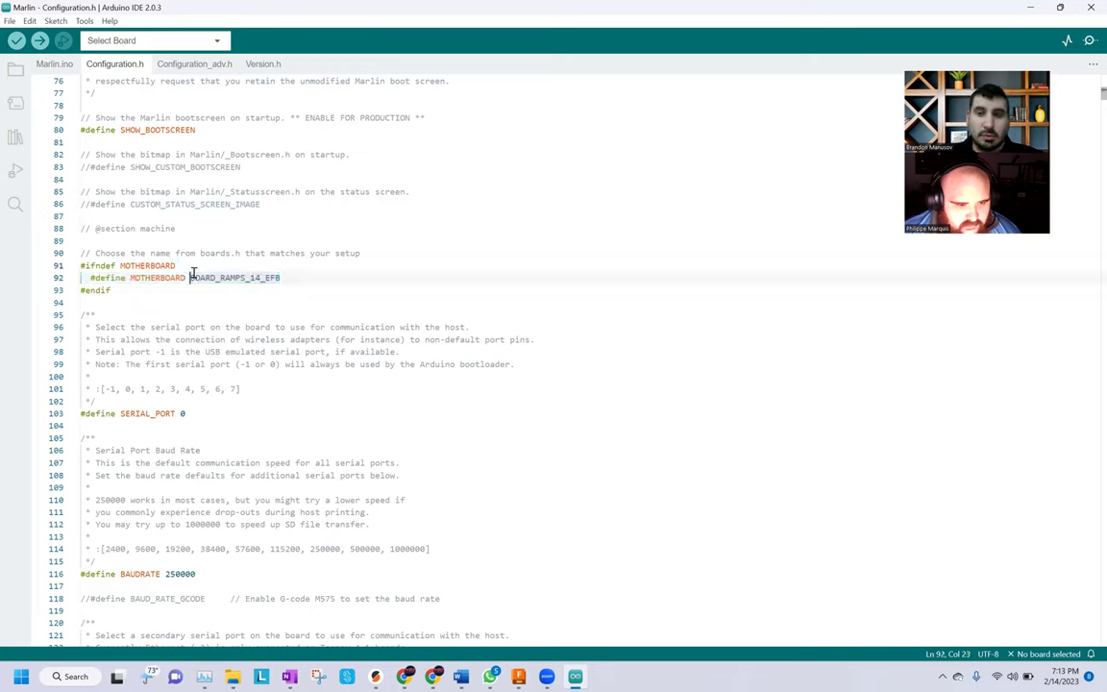
left_click(317, 275)
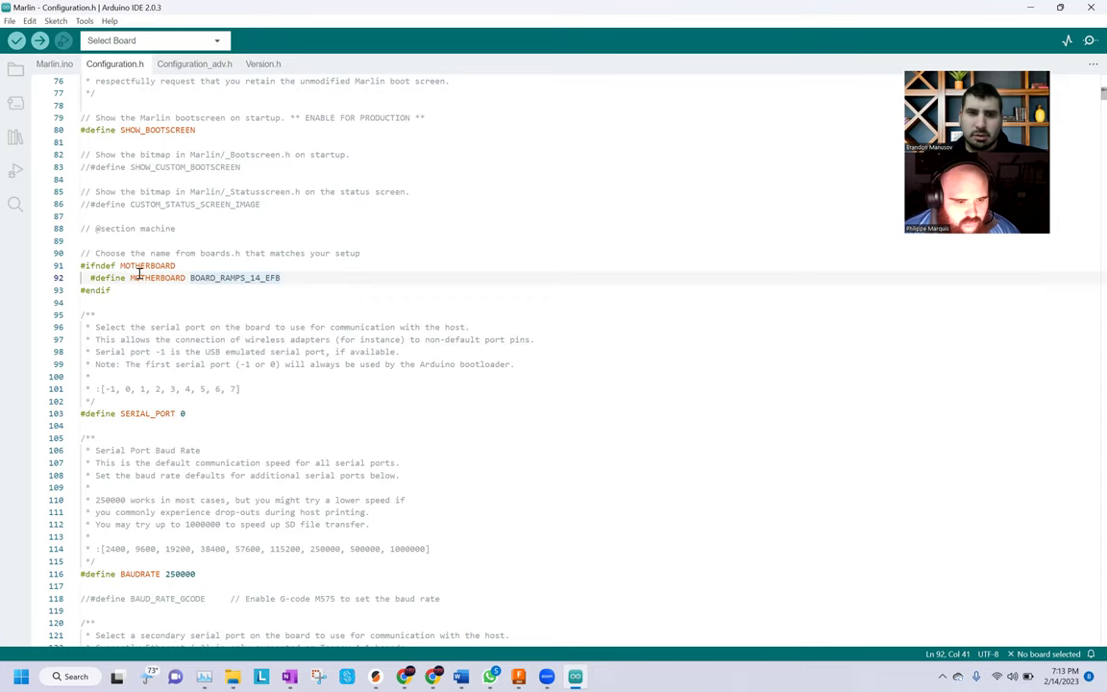
Change the board name in the MOTHERBOARD define to BOARD_MKS_GEN_L and save Configuration.h
left_click(290, 284)
left_click(285, 278)
left_click_drag(285, 278, 191, 278)
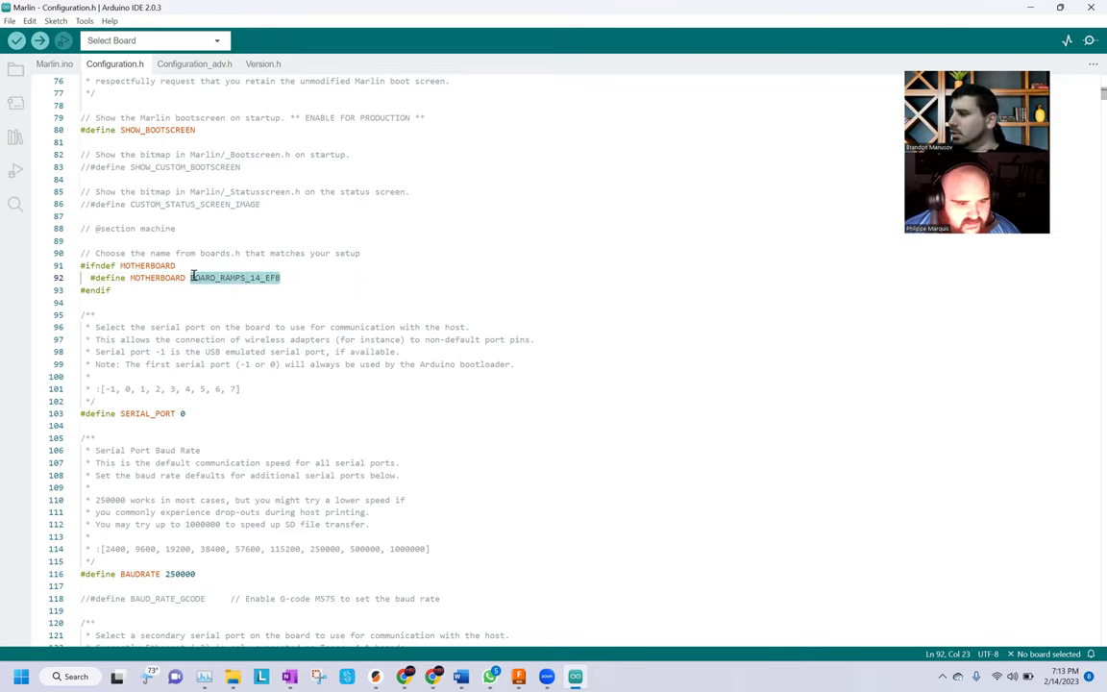
left_click(292, 277)
left_click_drag(291, 277, 221, 278)
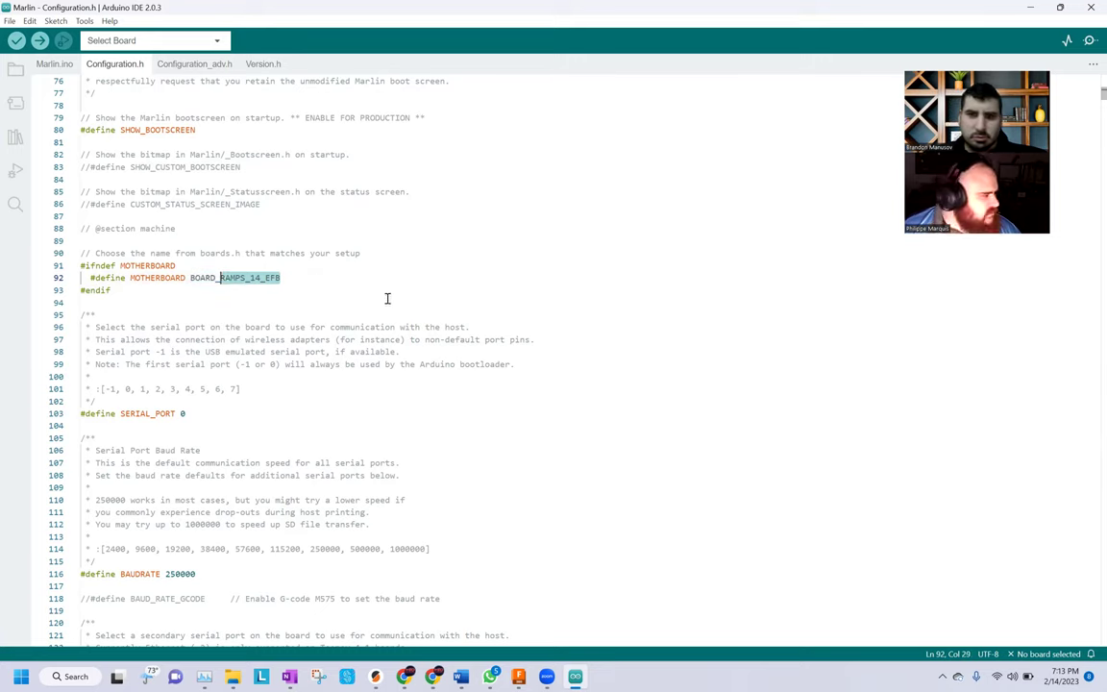
key("Caps_Lock")
type("MK")
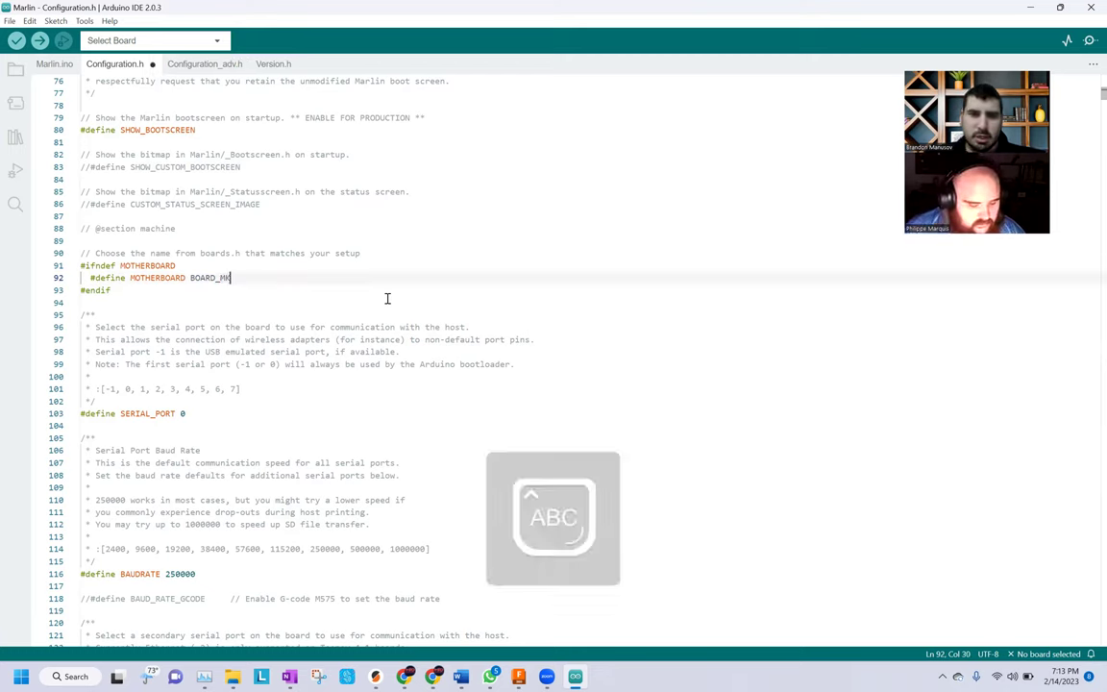
type("S_")
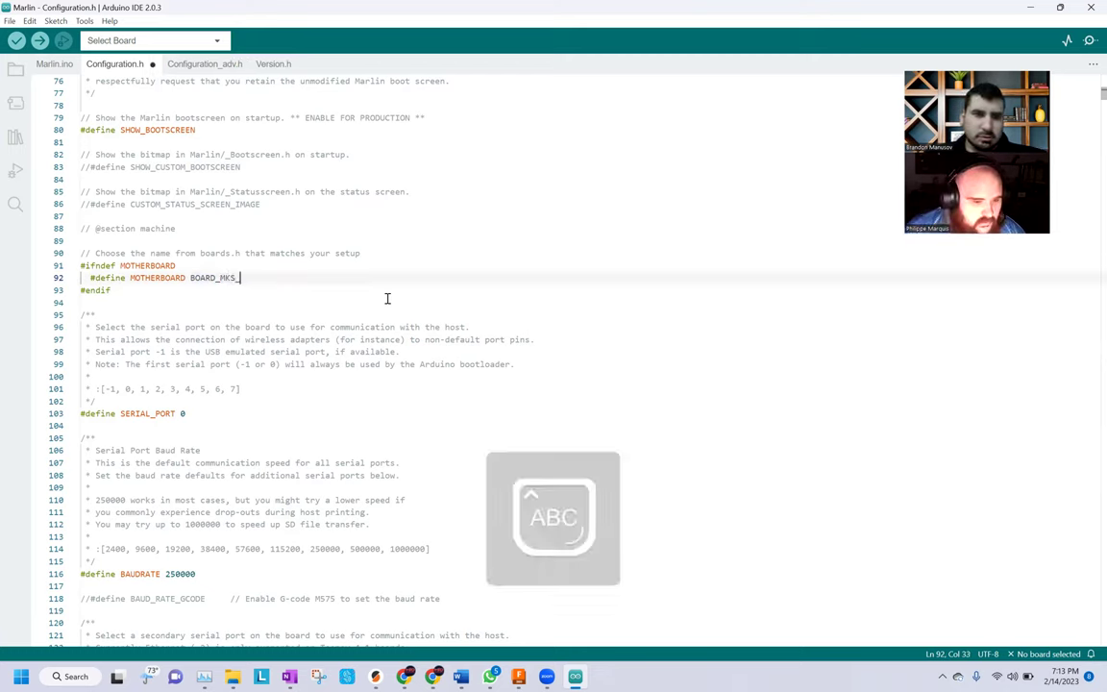
type("GEN")
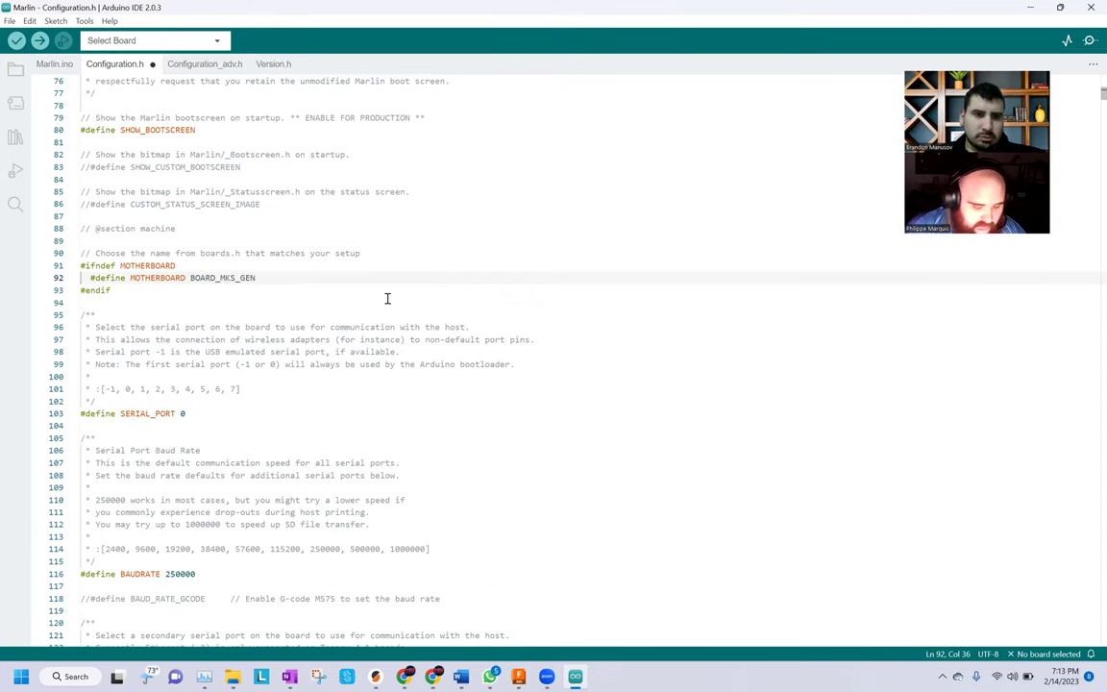
key("ctrl+s")
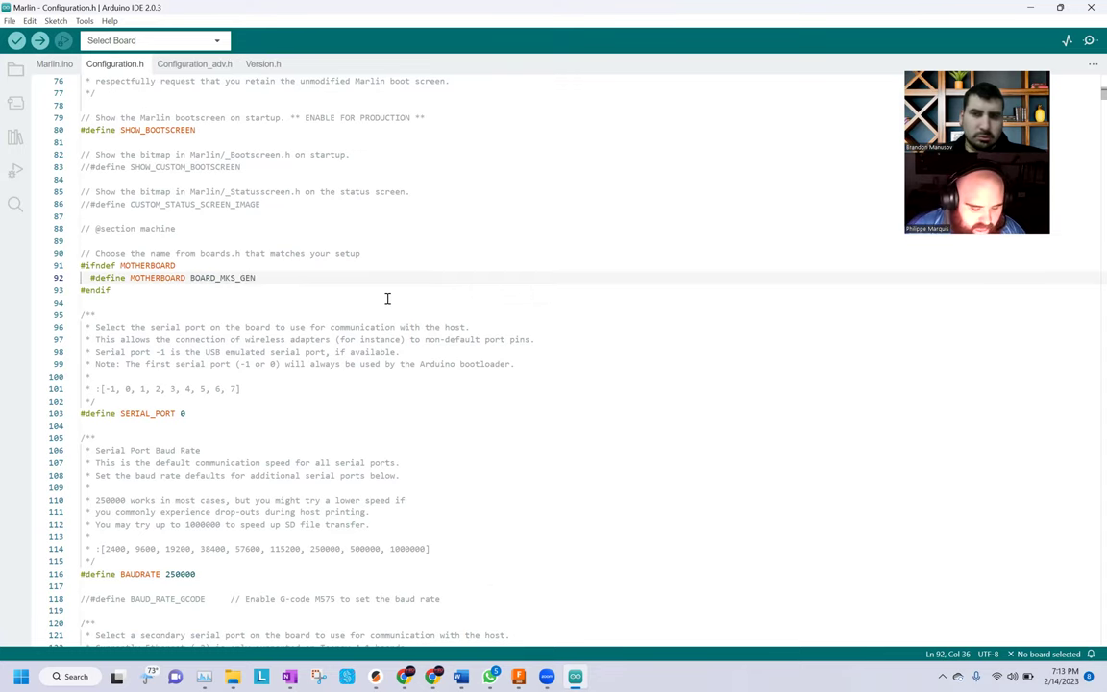
type("_")
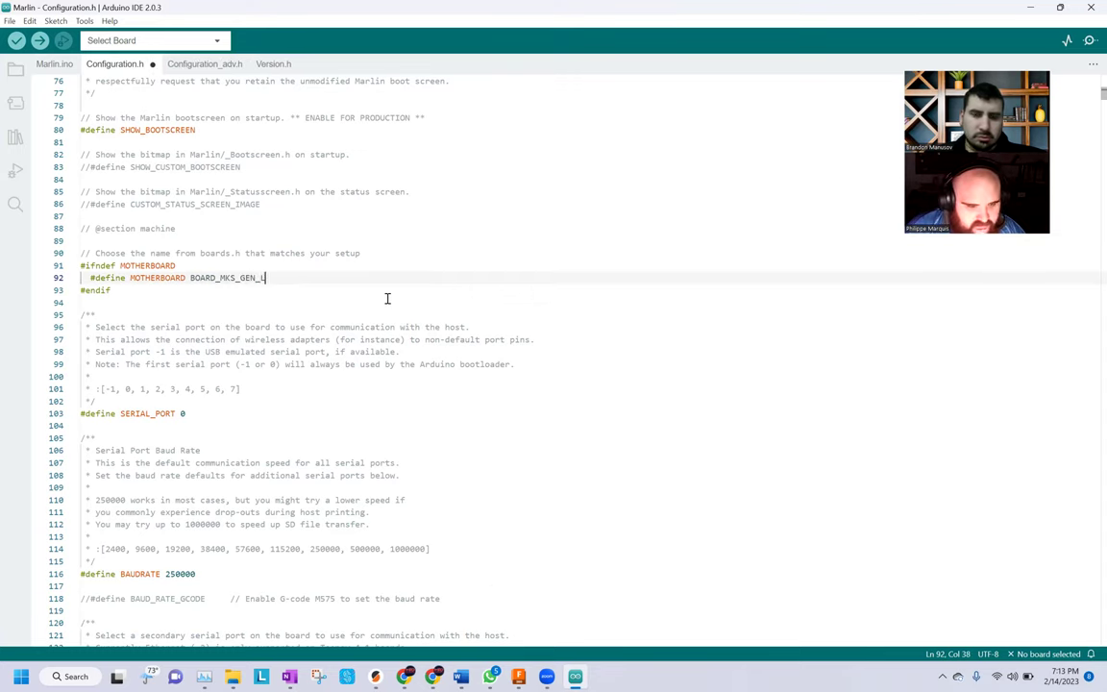
type("L")
key("ctrl+s")
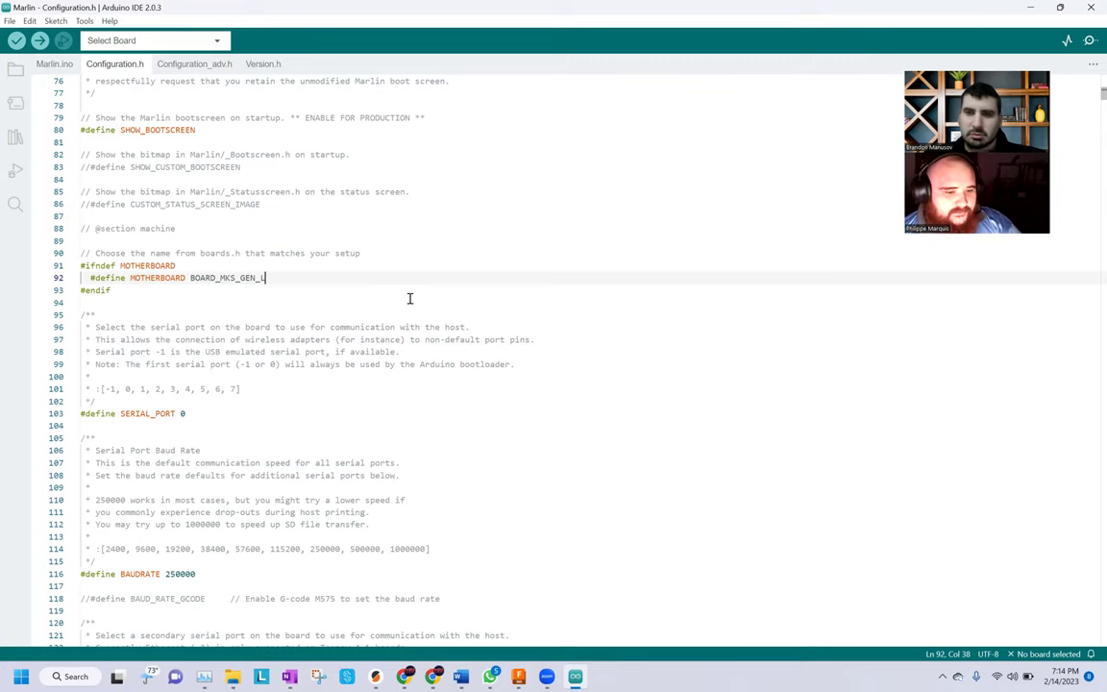
Examine the SERIAL_PORT and BAUDRATE defines and the secondary and third serial port settings below them
scroll(275, 397, "down", 1)
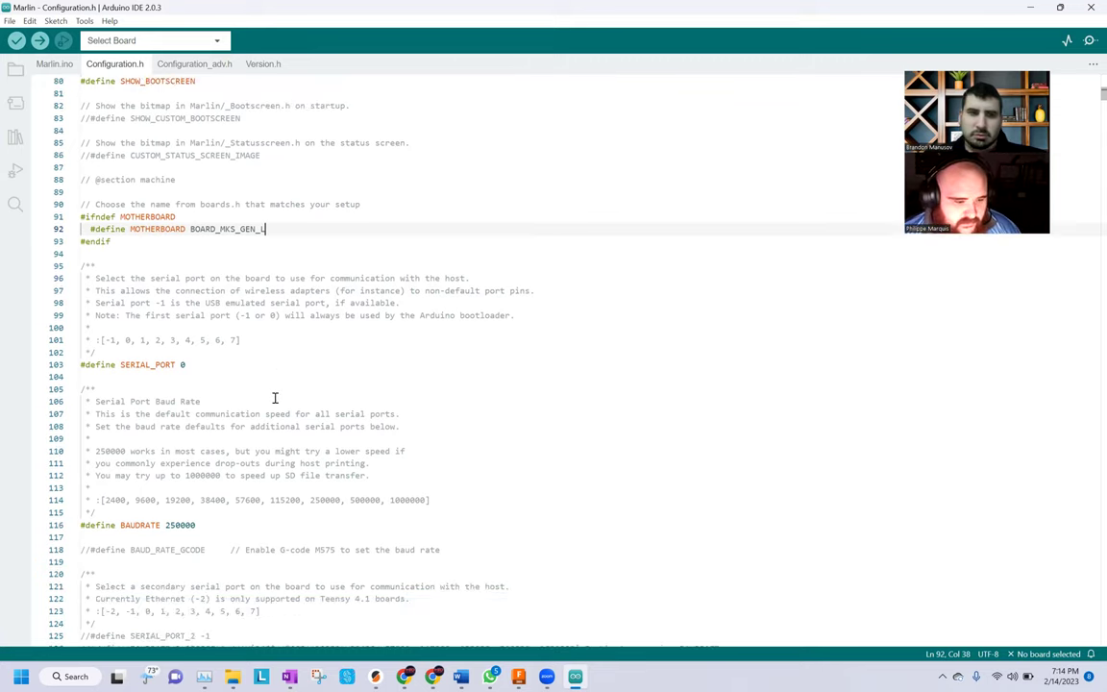
left_click(216, 369)
scroll(229, 434, "down", 2)
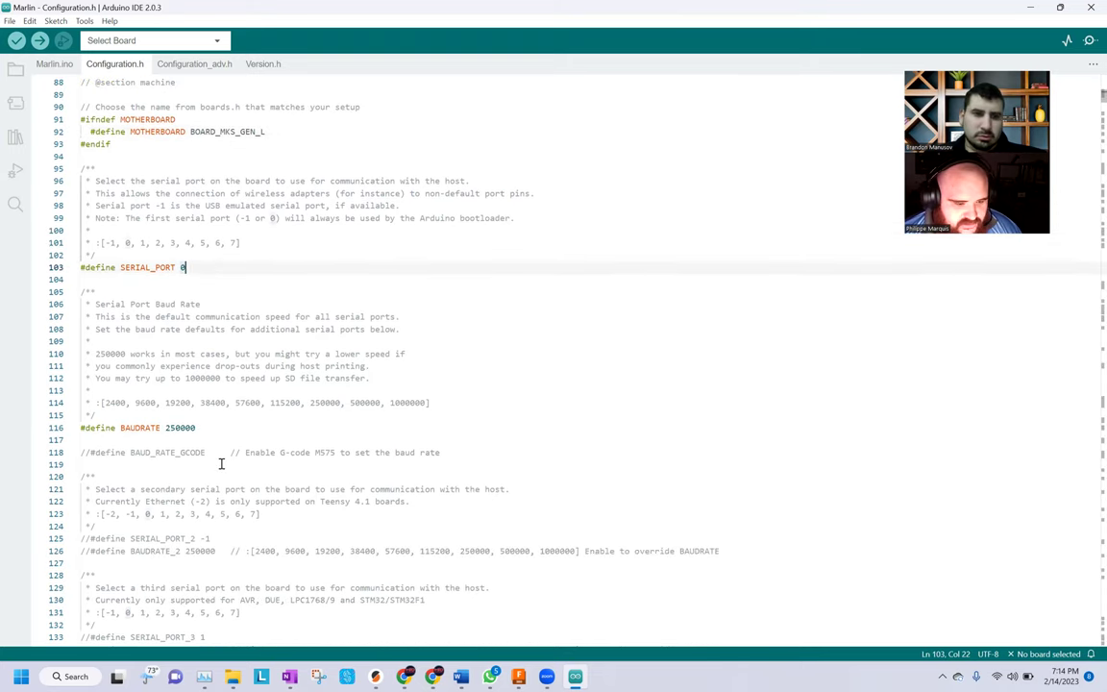
left_click(215, 428)
scroll(262, 468, "down", 1)
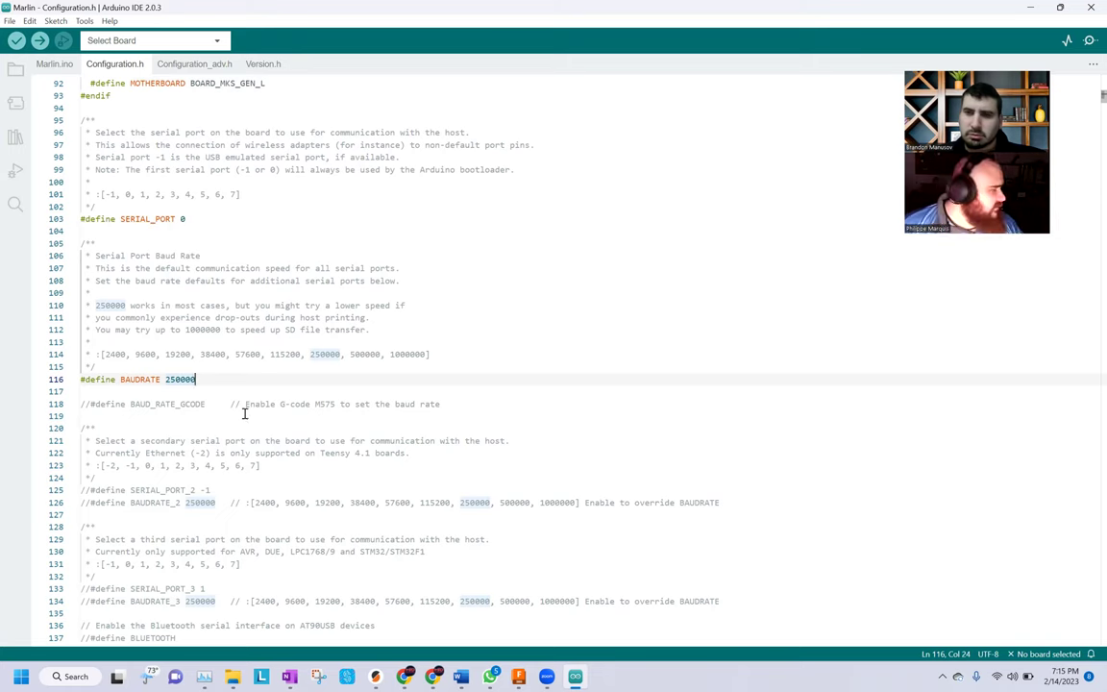
scroll(272, 423, "down", 2)
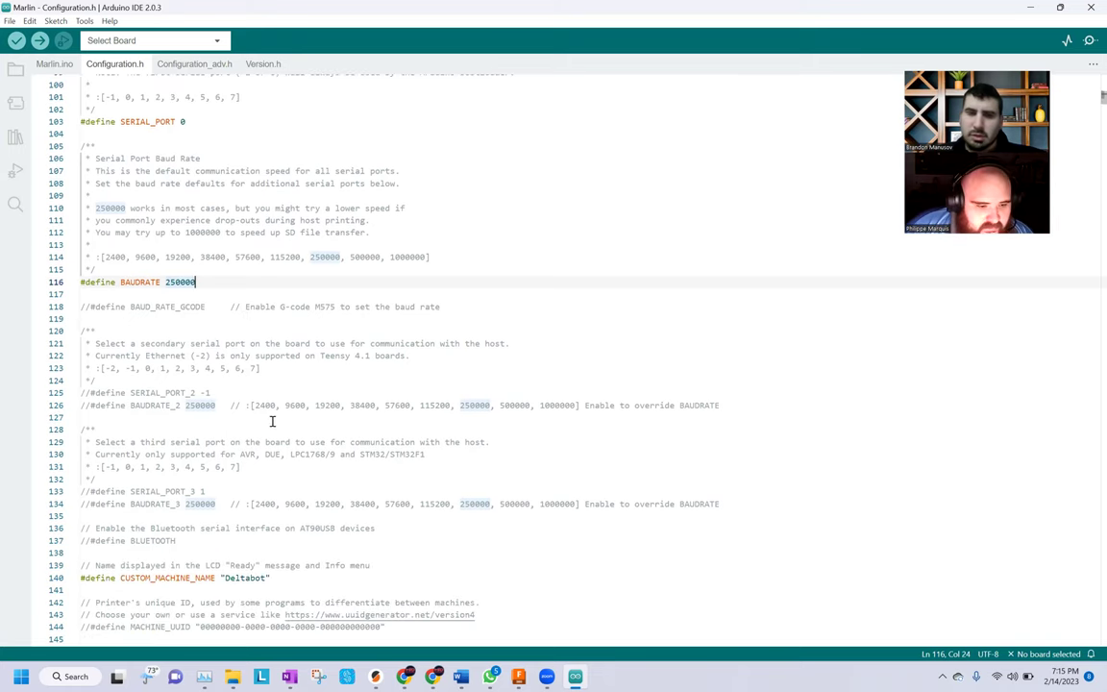
scroll(272, 421, "down", 2)
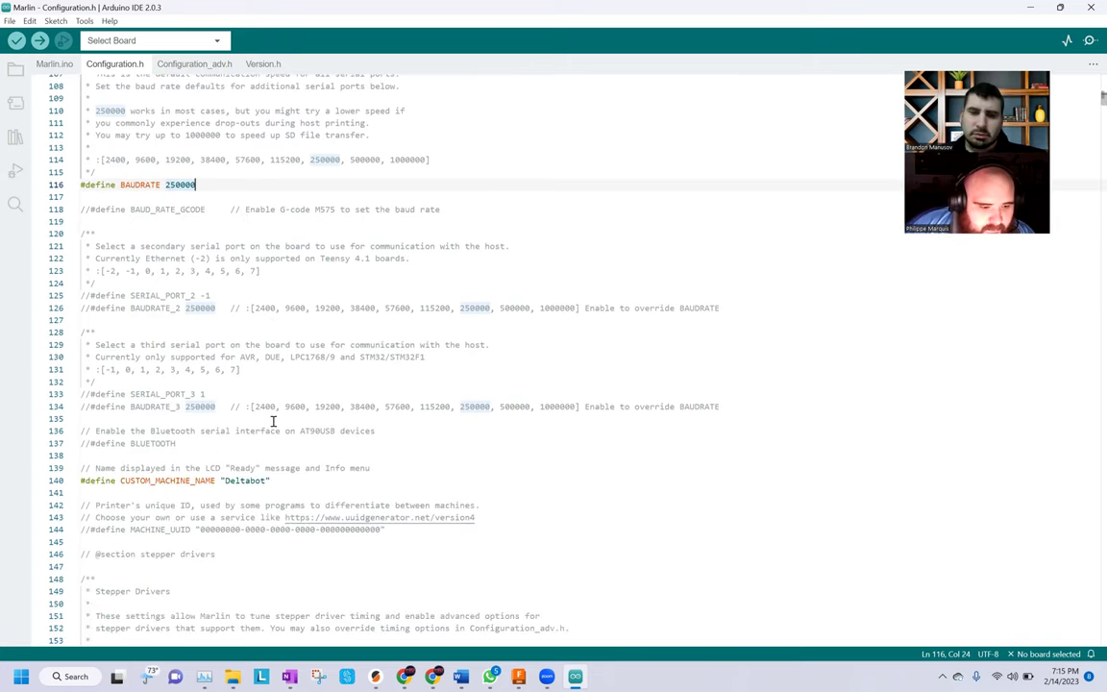
scroll(269, 418, "down", 1)
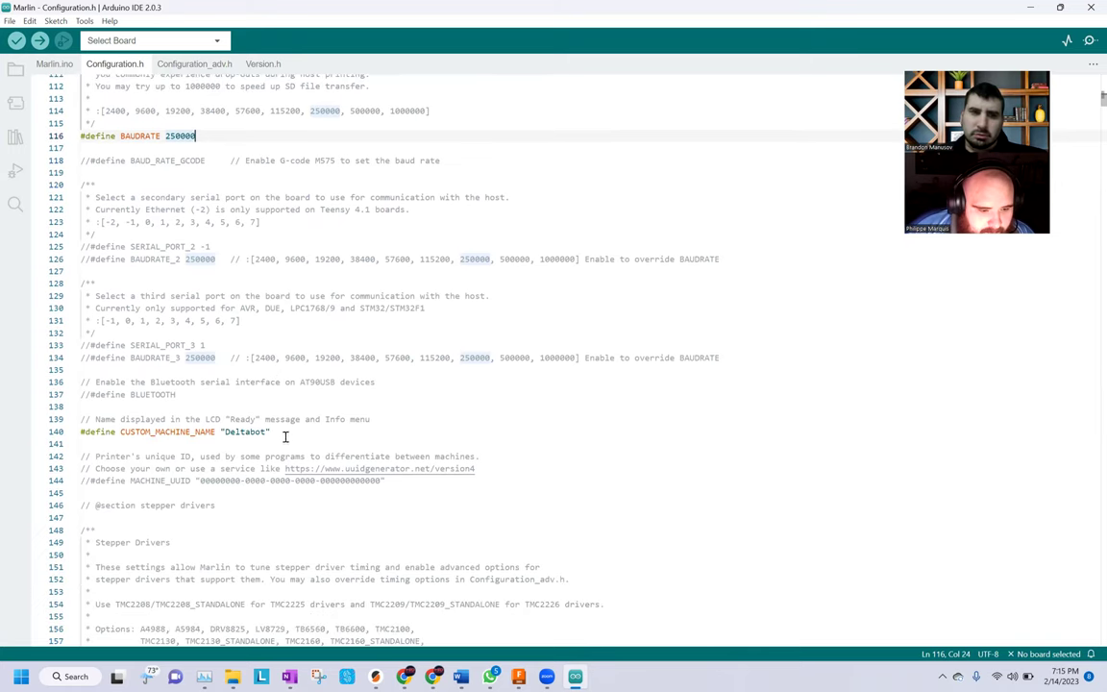
Set CUSTOM_MACHINE_NAME to "he3D K280" and save Configuration.h
left_click(269, 432)
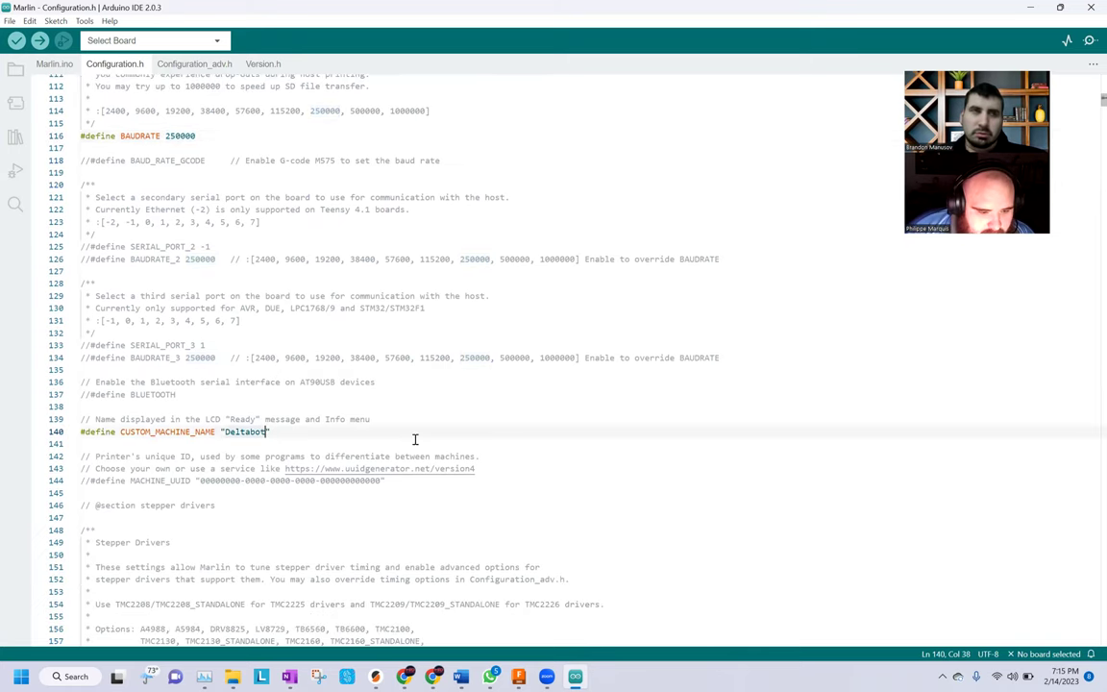
key("BackSpace")
key("BackSpace")
key("BackSpace")
key("BackSpace")
key("BackSpace")
key("BackSpace")
key("BackSpace")
key("BackSpace")
type("He")
key("BackSpace")
key("BackSpace")
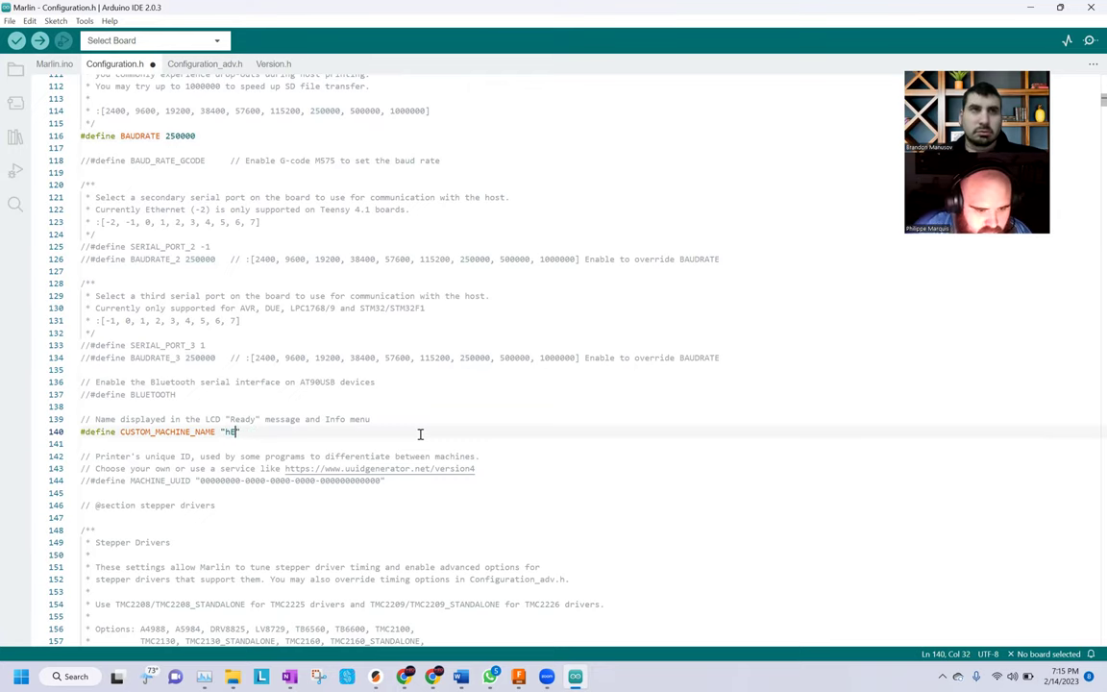
type("He3D H")
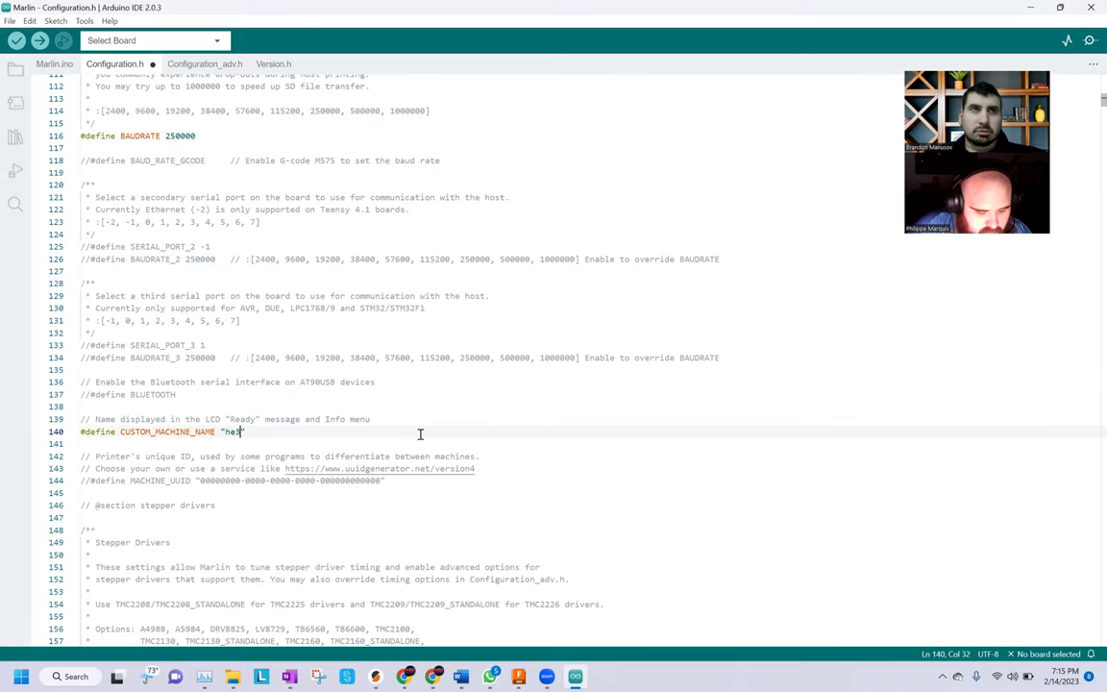
type("280")
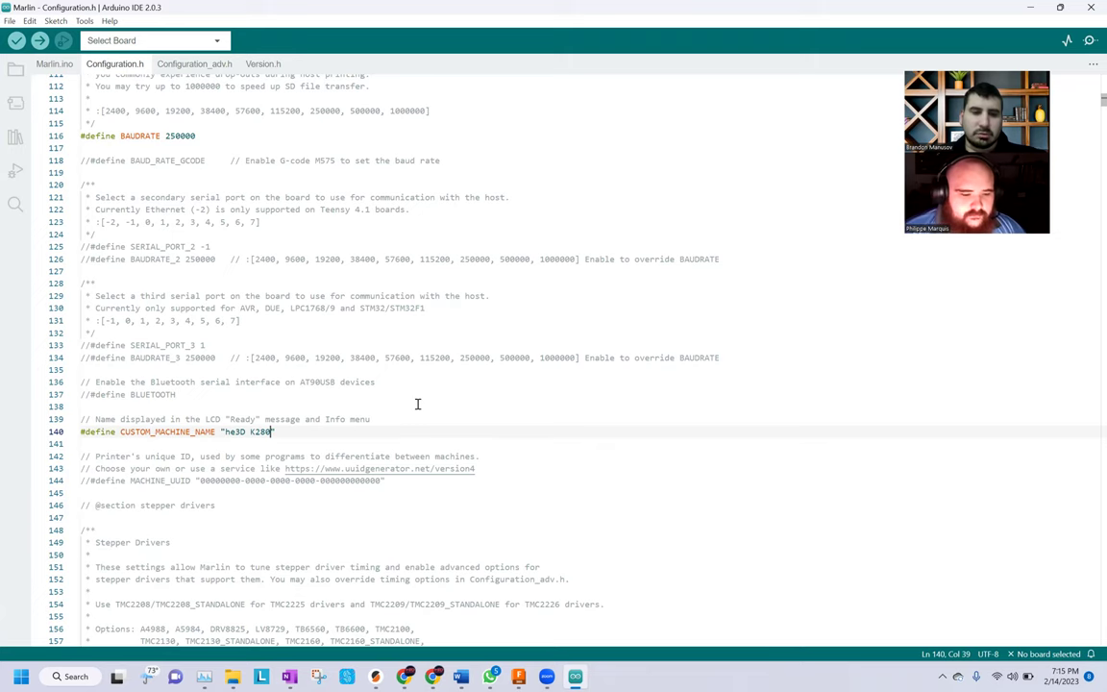
Examine the X, Y and Z driver type defines and highlight TMC2208_STANDALONE among the stepper driver options
scroll(418, 404, "down", 3)
scroll(417, 402, "down", 7)
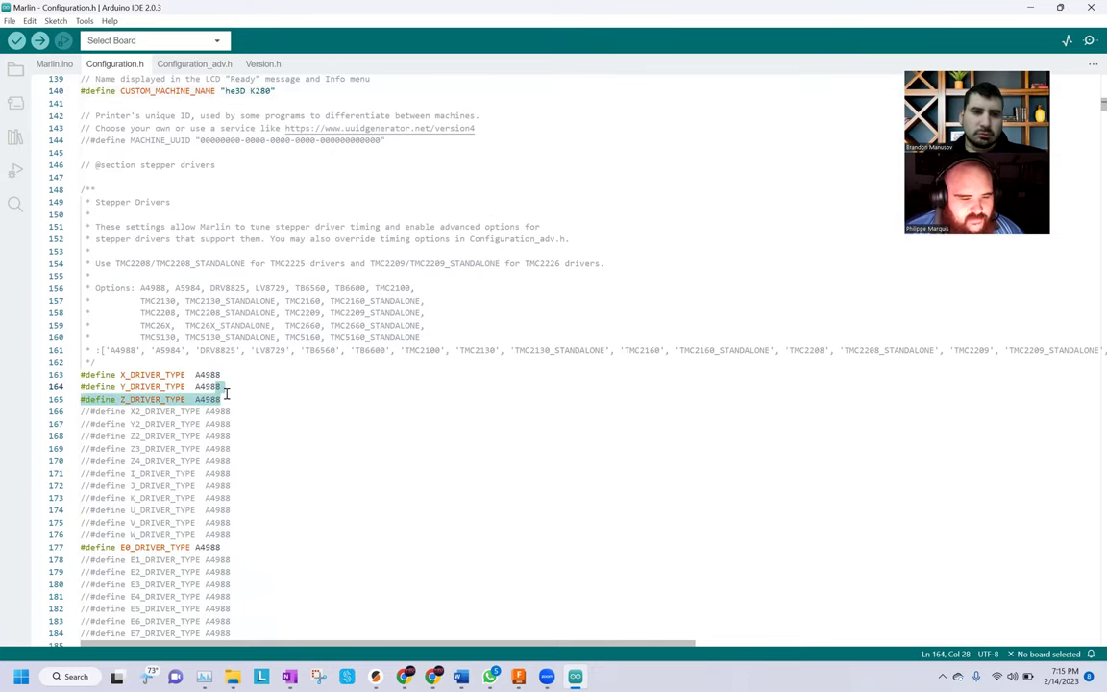
left_click(227, 390)
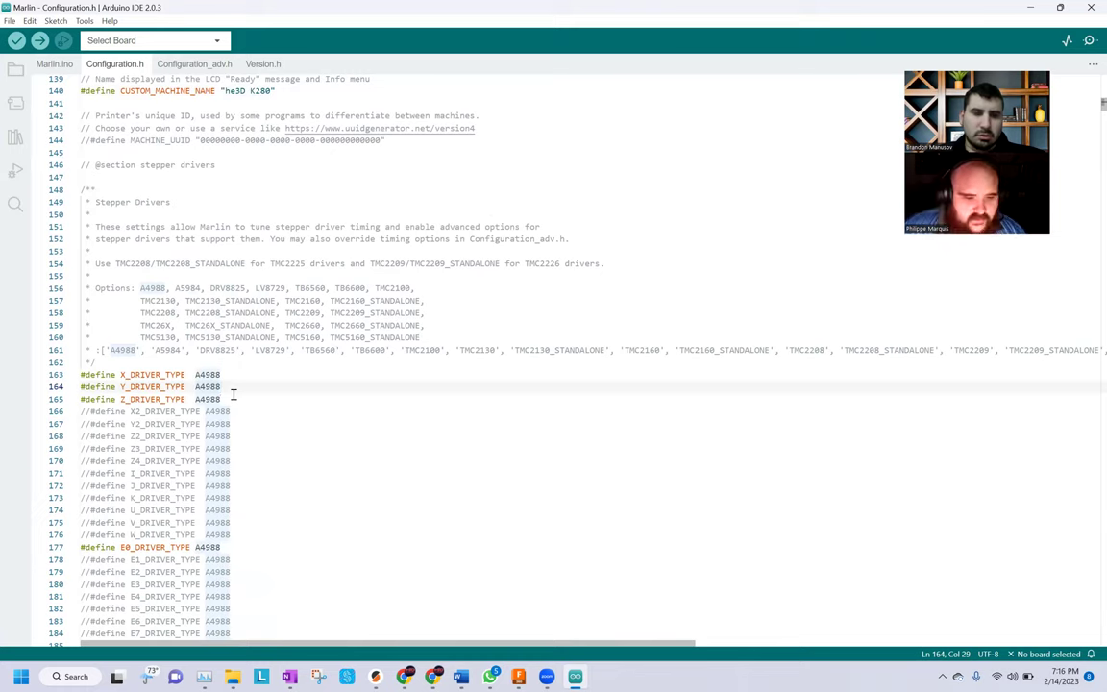
left_click(233, 394)
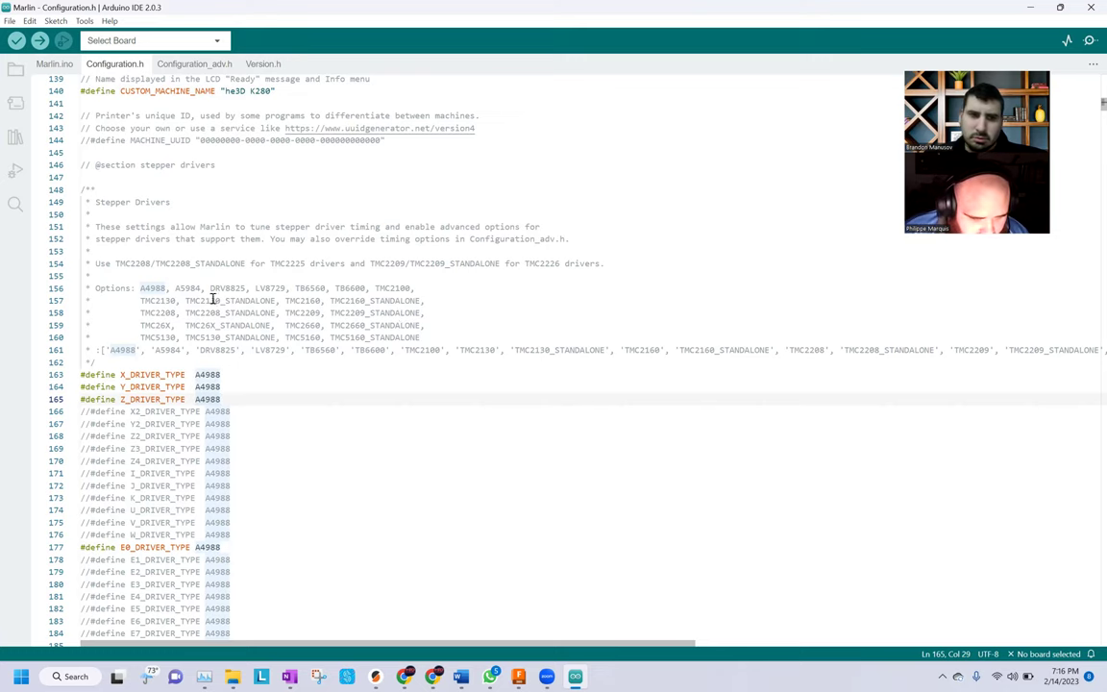
left_click_drag(185, 312, 276, 312)
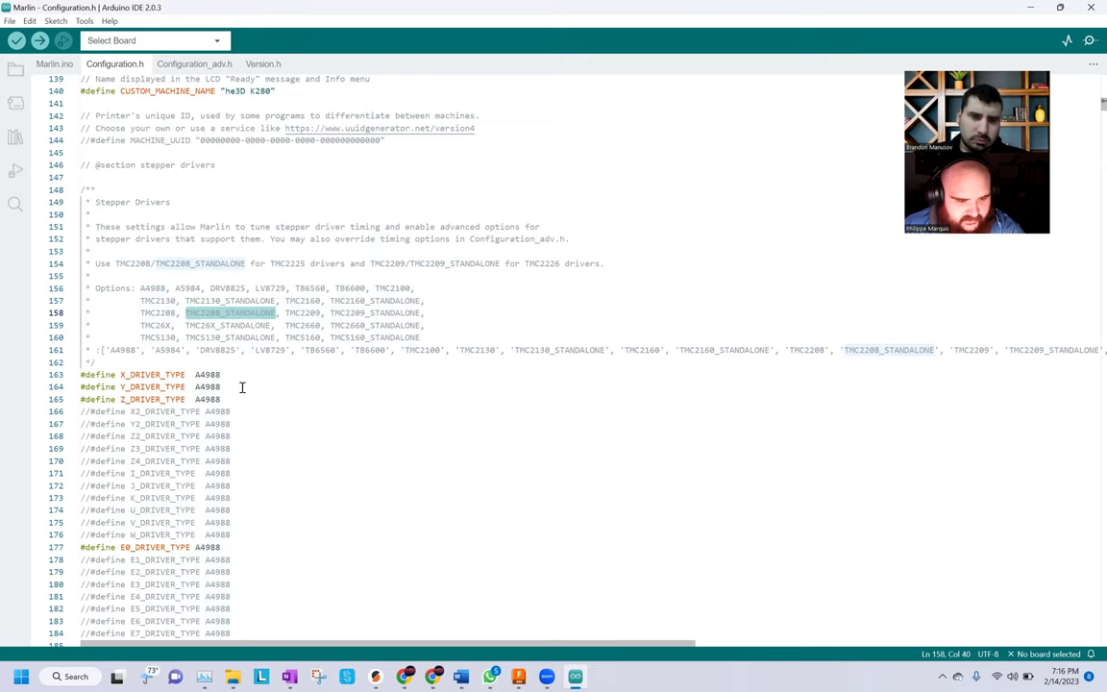
Examine the remaining driver type defines, the Additional Axis Settings section and the start of the extruder section
left_click(264, 522)
scroll(264, 522, "down", 5)
scroll(264, 522, "down", 5)
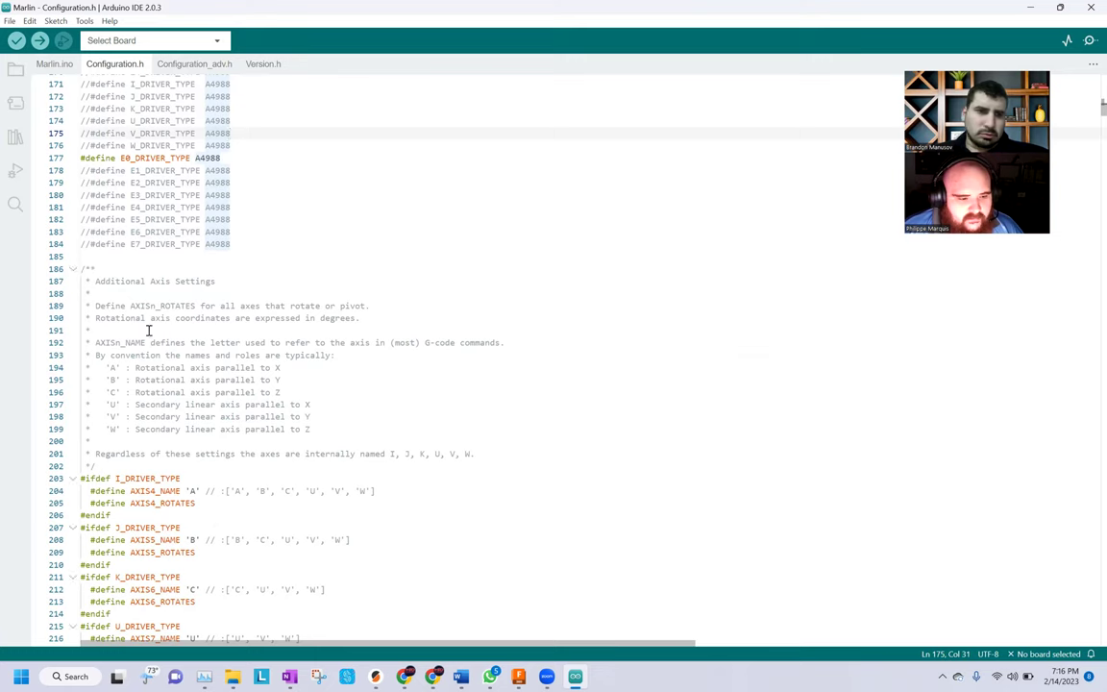
scroll(139, 317, "down", 1)
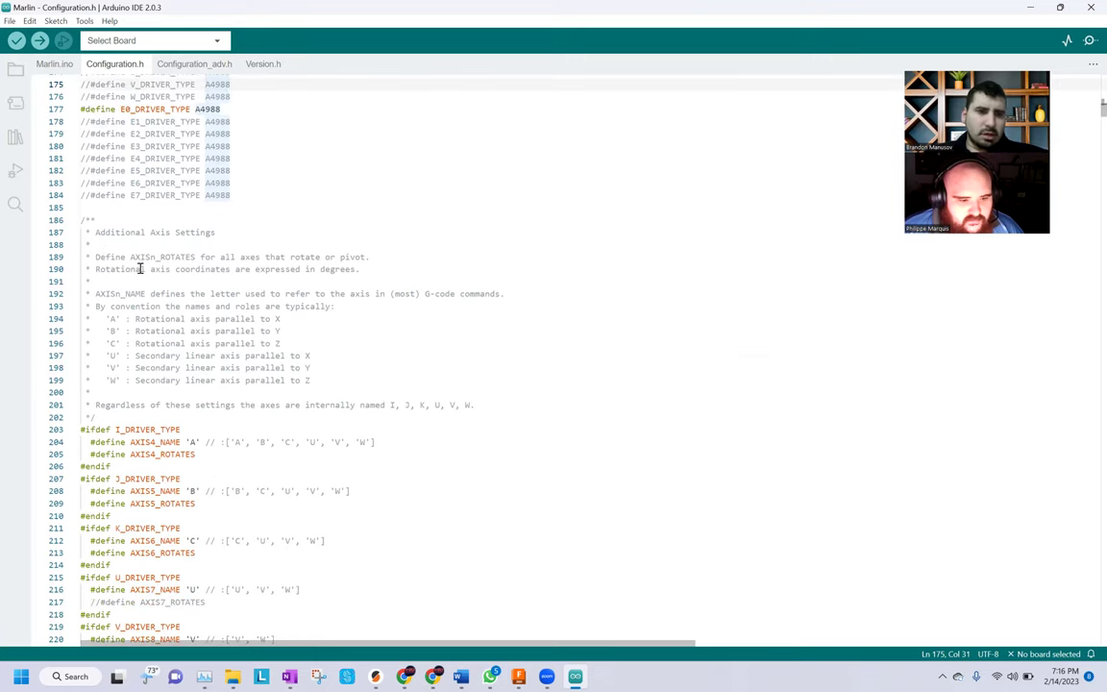
scroll(138, 269, "down", 1)
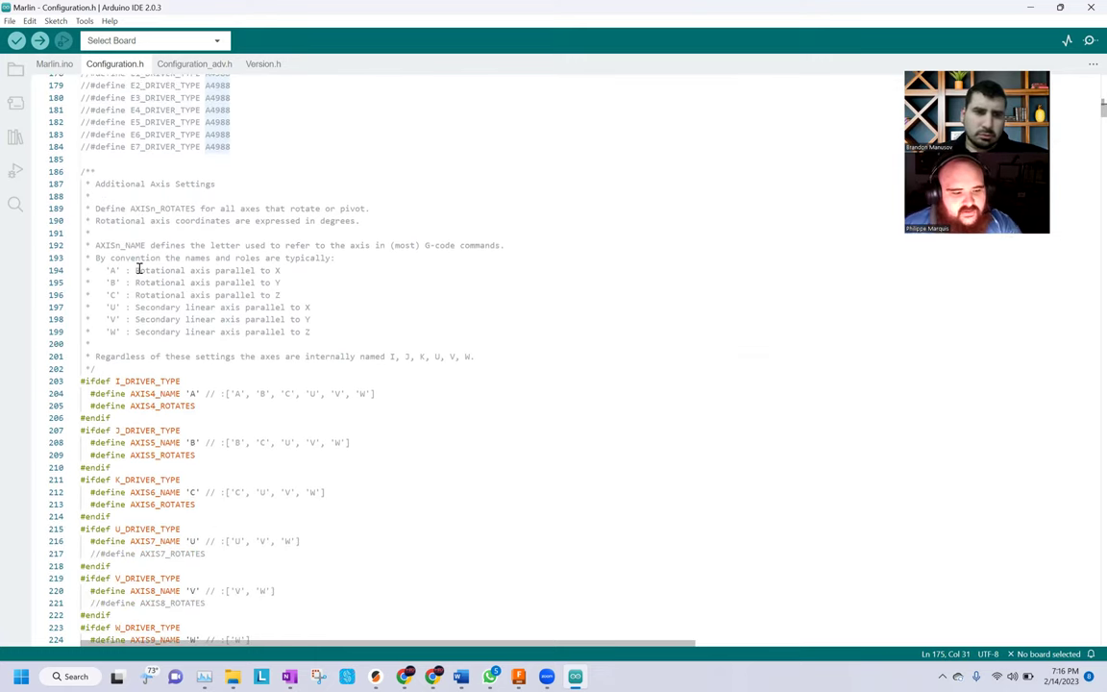
scroll(138, 269, "down", 1)
scroll(139, 269, "down", 6)
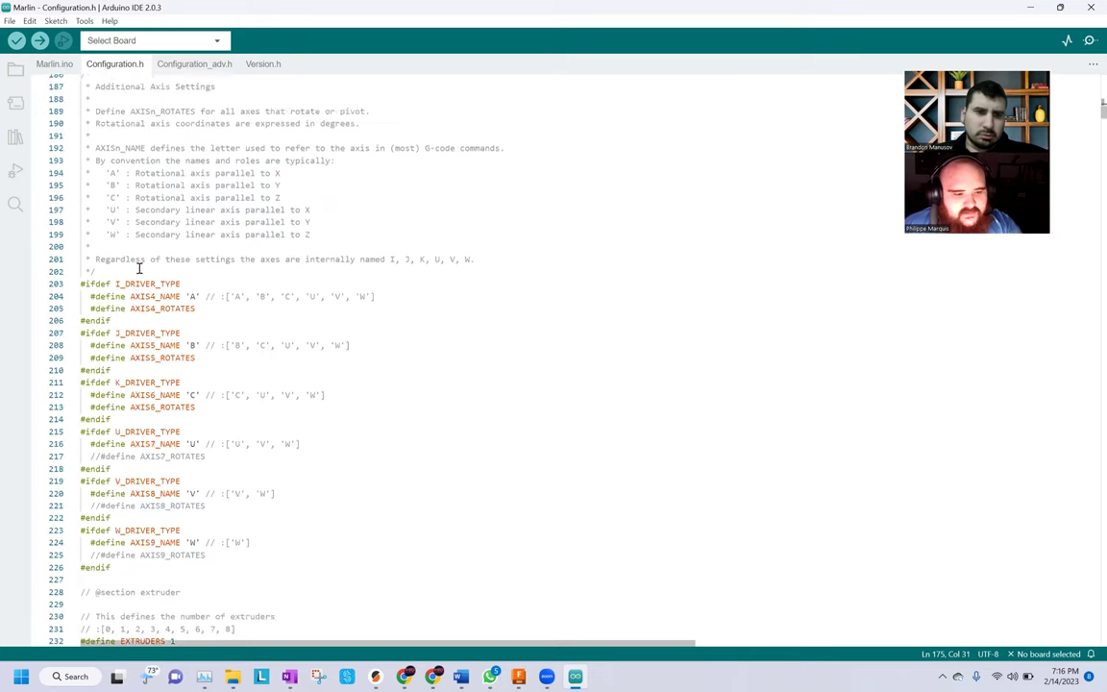
scroll(141, 280, "down", 1)
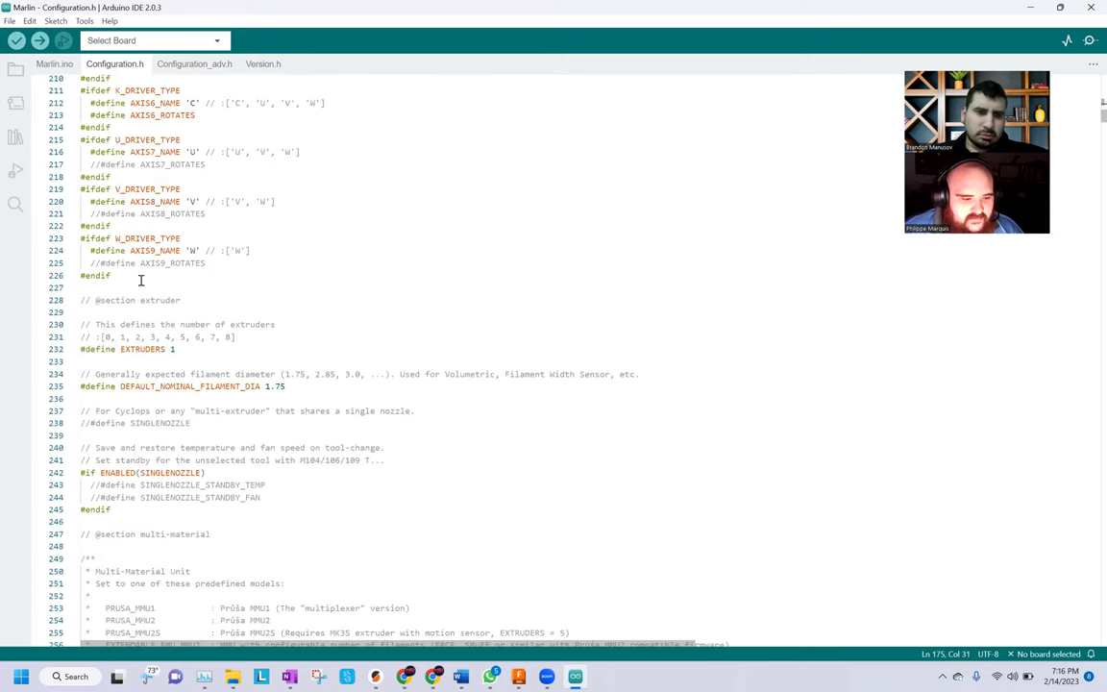
scroll(140, 280, "up", 6)
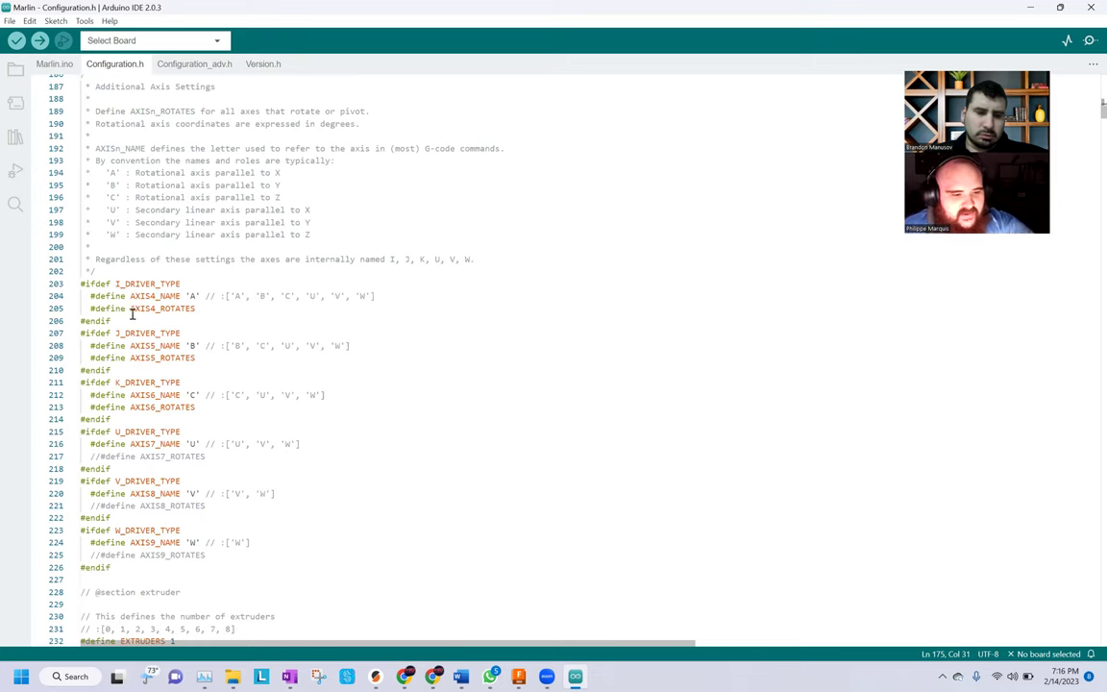
Review the driver type and axis name defines, and check the EXTRUDERS and DEFAULT_NOMINAL_FILAMENT_DIA settings in the extruder section
scroll(136, 313, "up", 4)
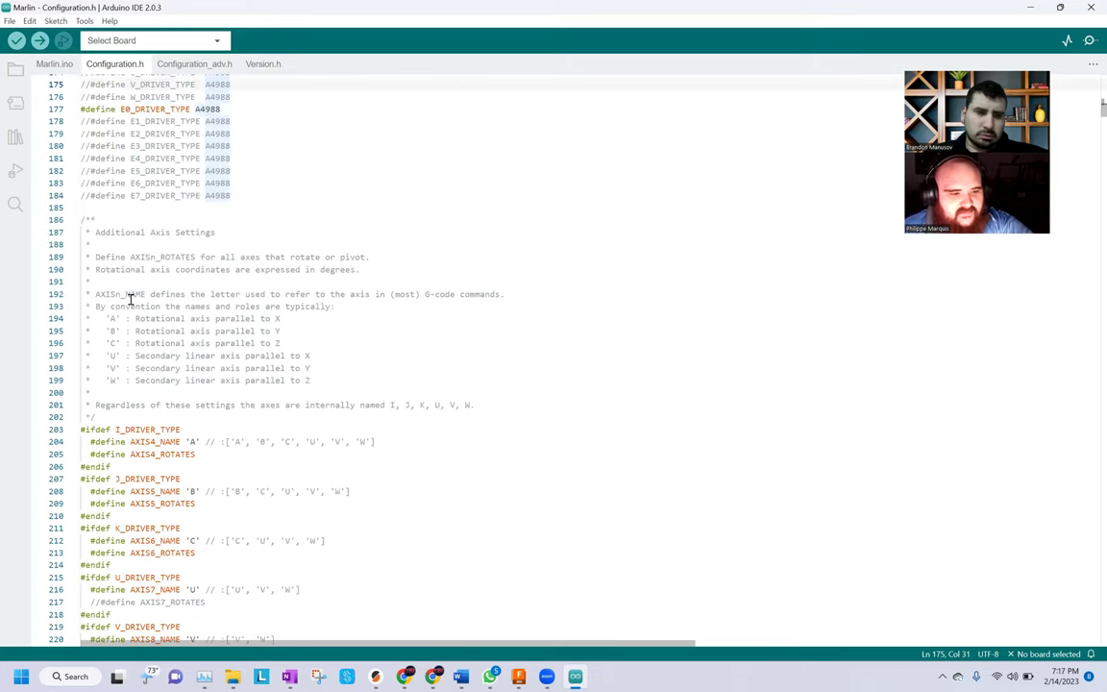
scroll(131, 300, "up", 2)
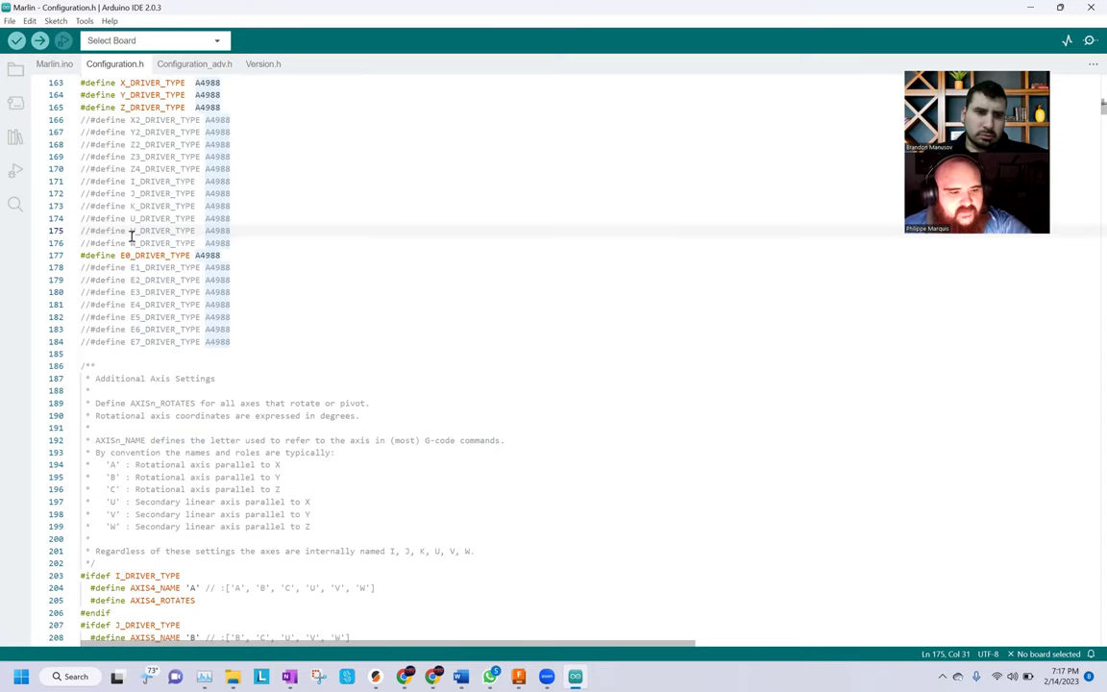
scroll(135, 242, "down", 5)
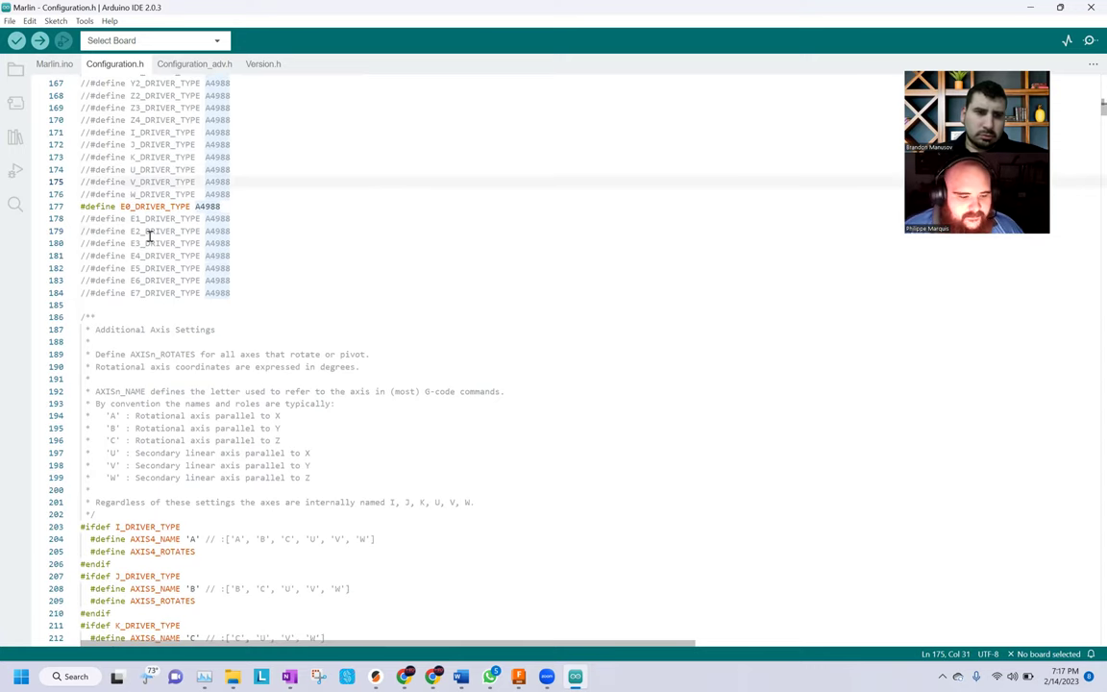
scroll(145, 260, "down", 1)
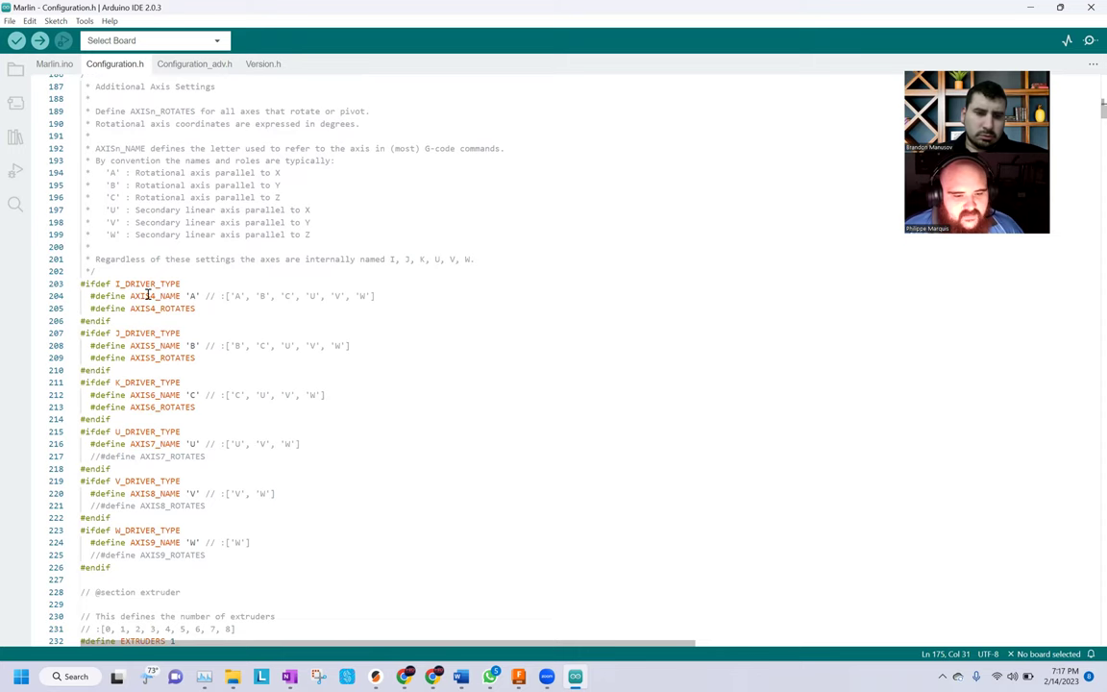
scroll(168, 486, "down", 2)
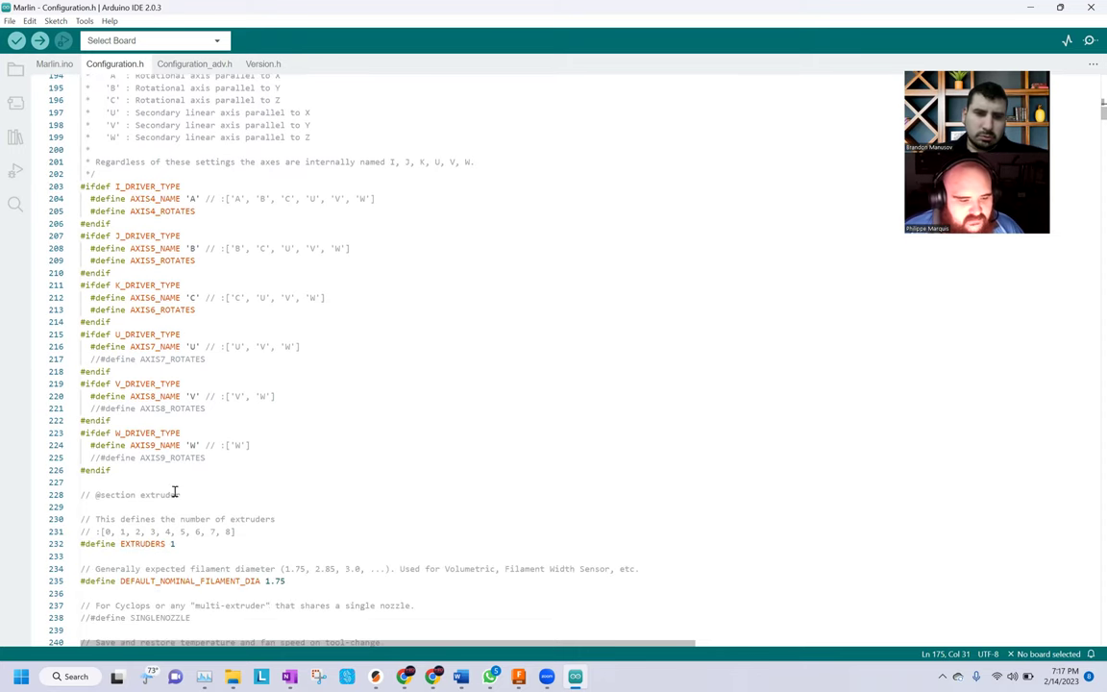
scroll(174, 490, "down", 3)
scroll(175, 490, "down", 1)
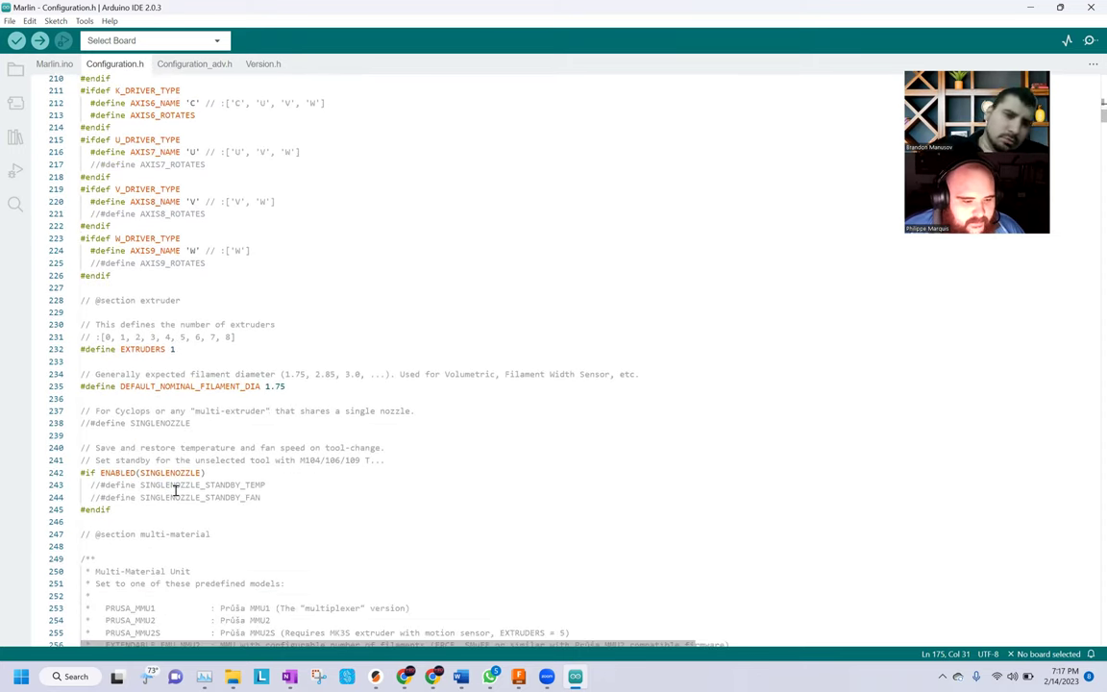
left_click(180, 350)
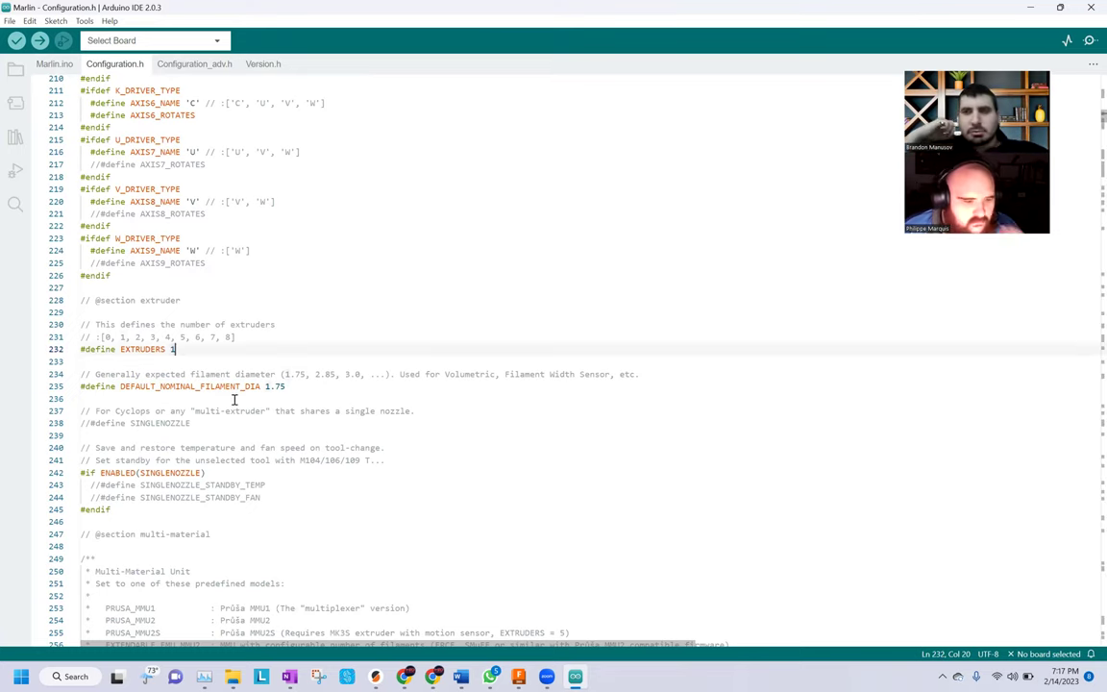
left_click(286, 386)
Examine the SINGLENOZZLE, Multi-Material Unit, SWITCHING_EXTRUDER and SWITCHING_NOZZLE settings
scroll(286, 386, "down", 3)
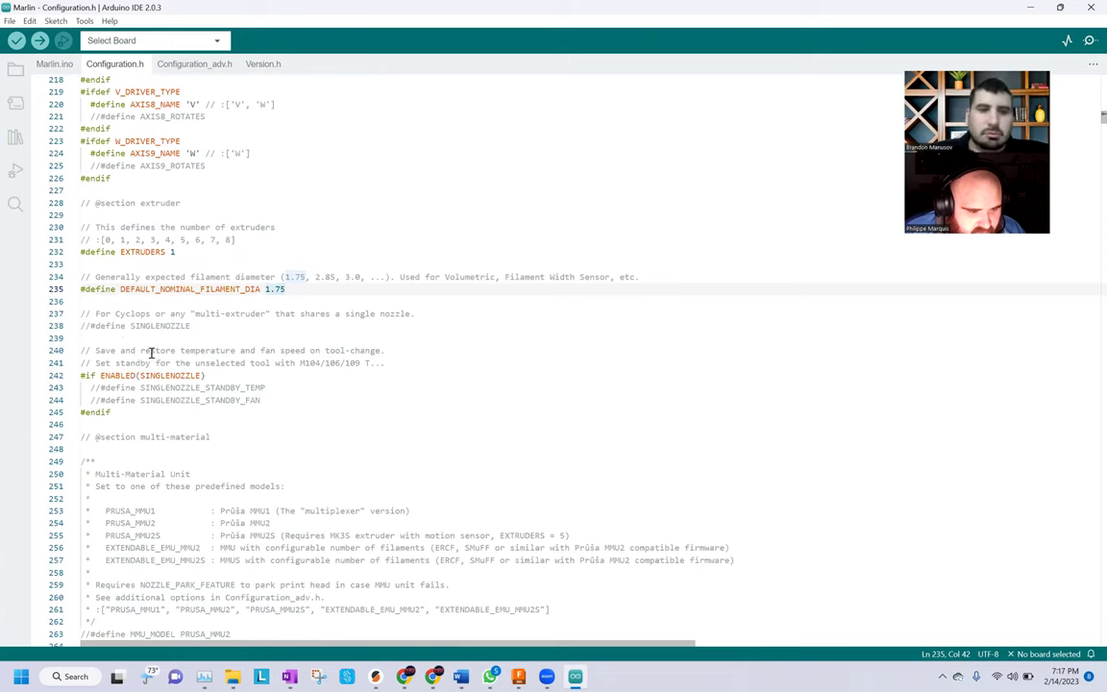
scroll(183, 327, "down", 3)
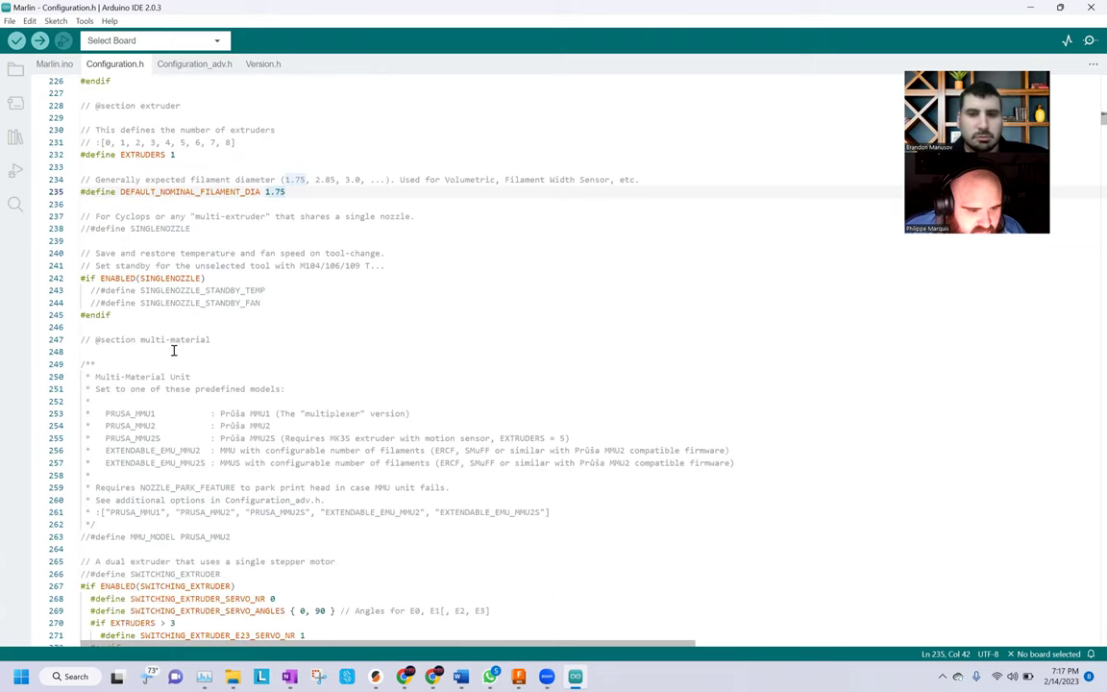
scroll(169, 356, "down", 3)
scroll(168, 358, "down", 2)
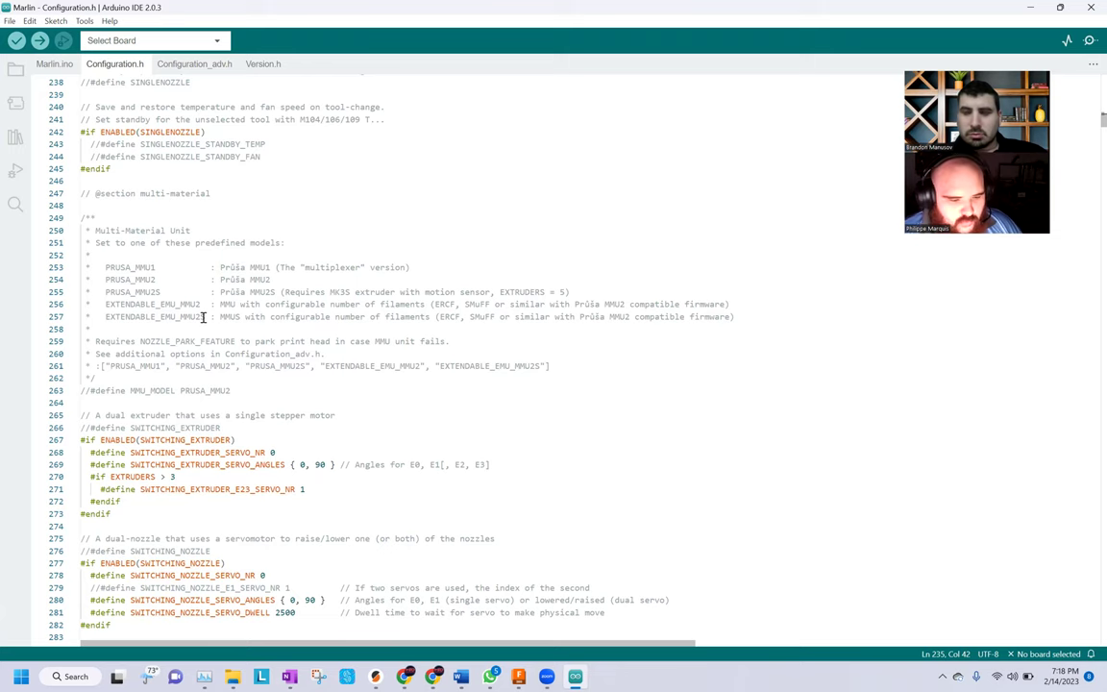
scroll(576, 428, "down", 1)
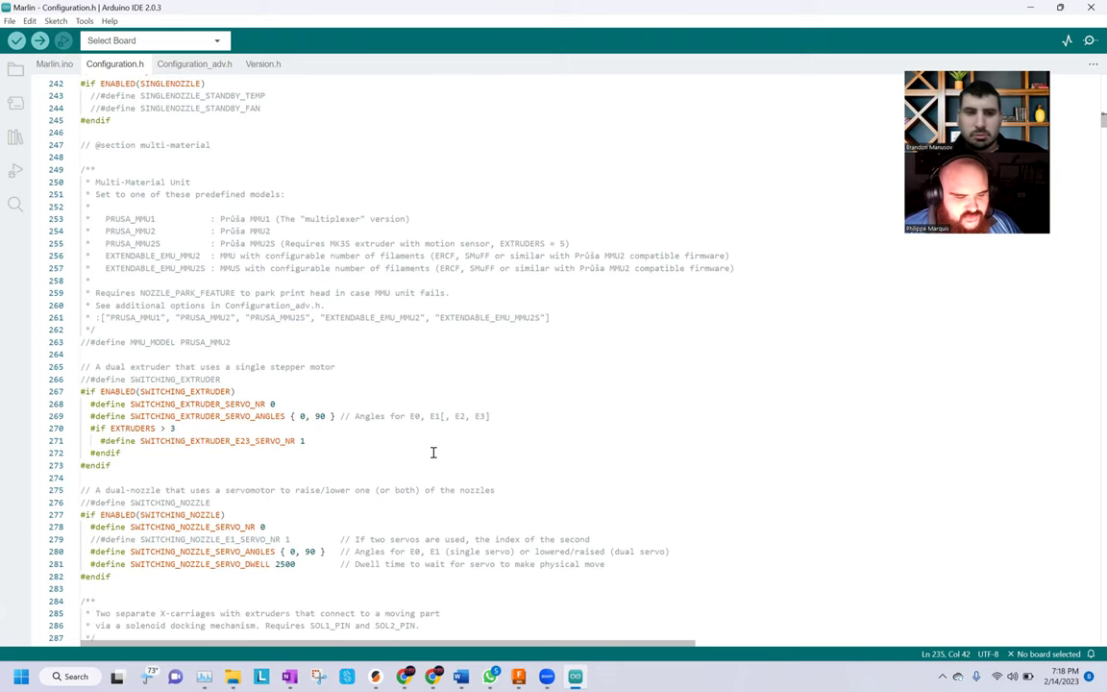
scroll(433, 453, "down", 2)
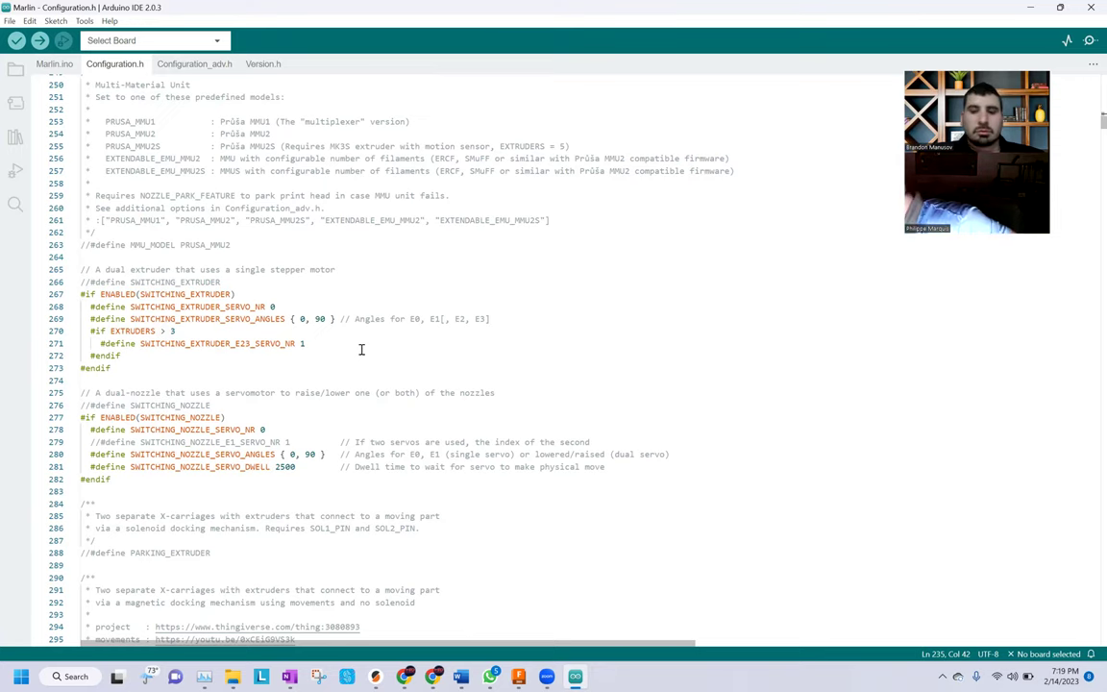
left_click(952, 512)
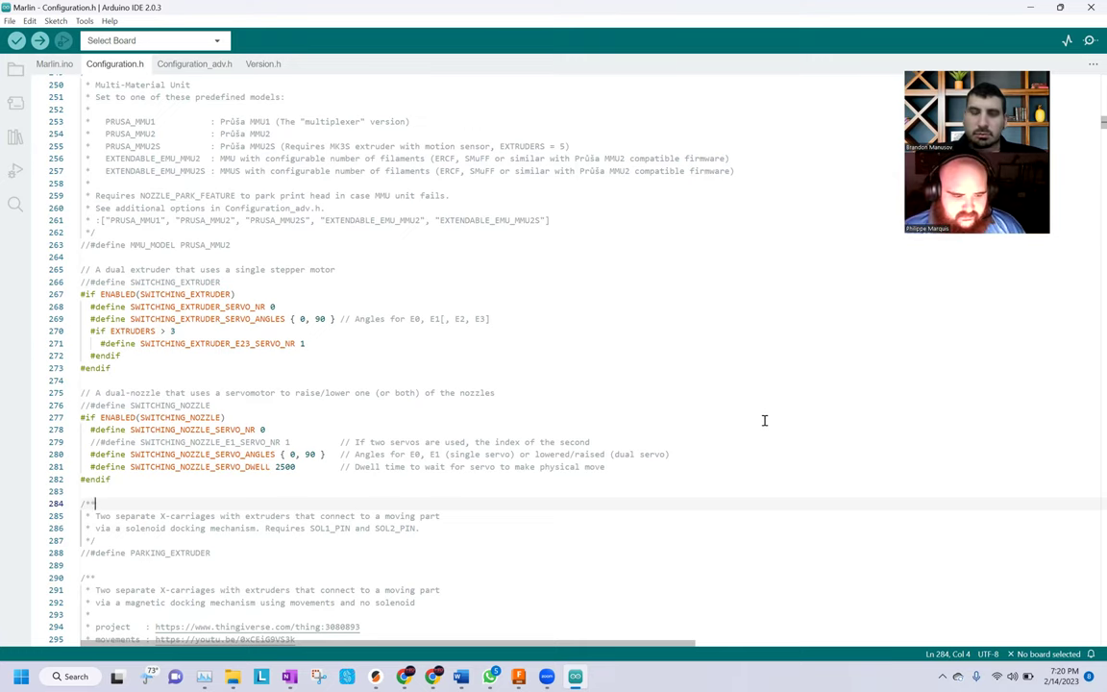
Examine the PARKING_EXTRUDER and MAGNETIC_PARKING_EXTRUDER defines and their parking parameters
scroll(318, 550, "down", 3)
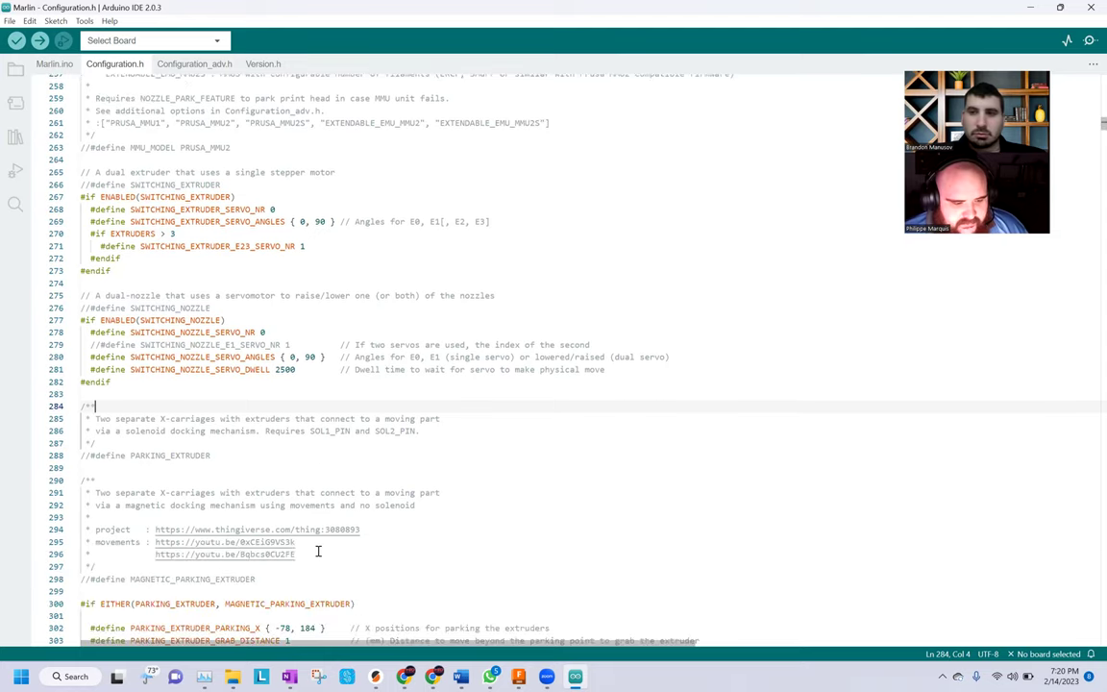
scroll(278, 524, "down", 3)
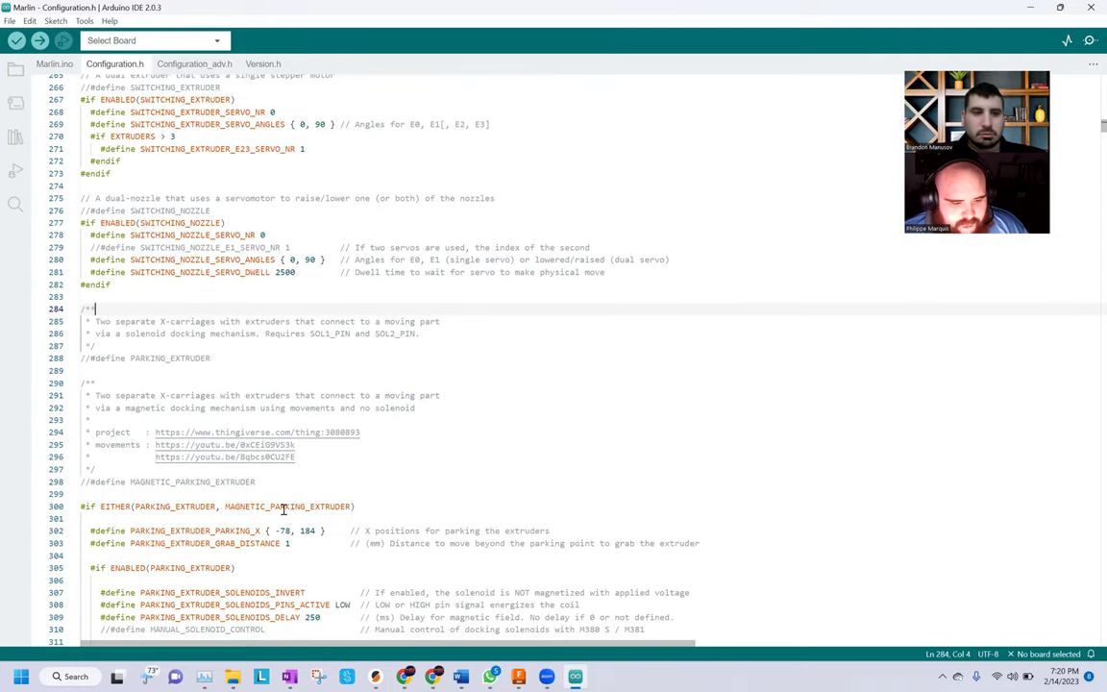
left_click(220, 351)
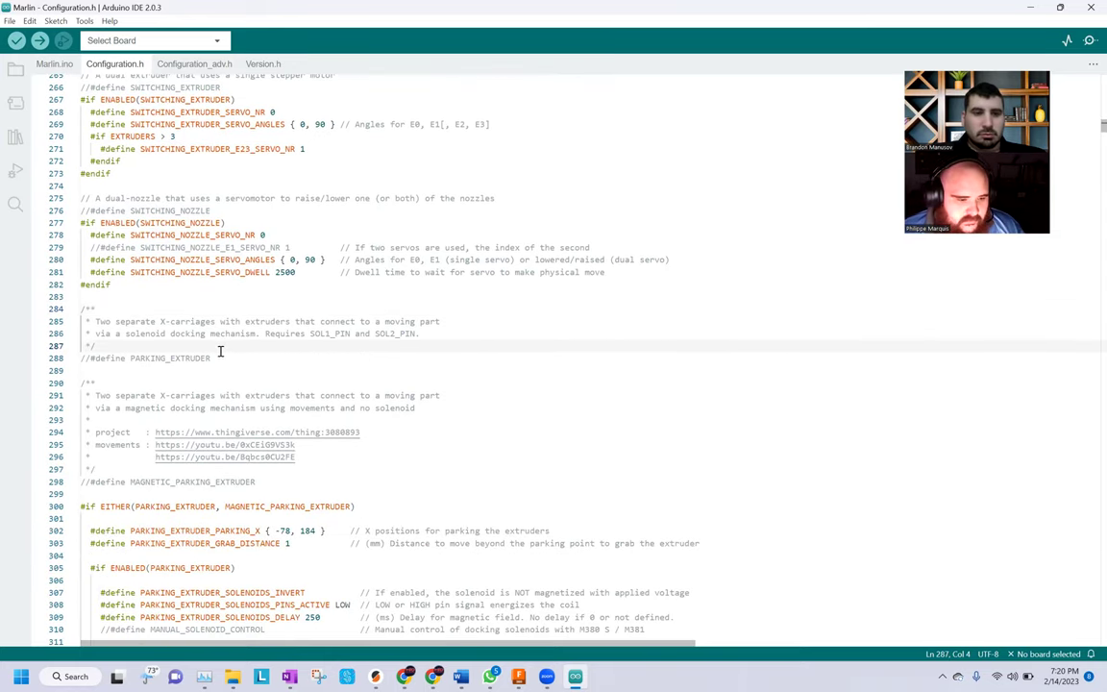
scroll(220, 351, "down", 1)
scroll(220, 351, "down", 1)
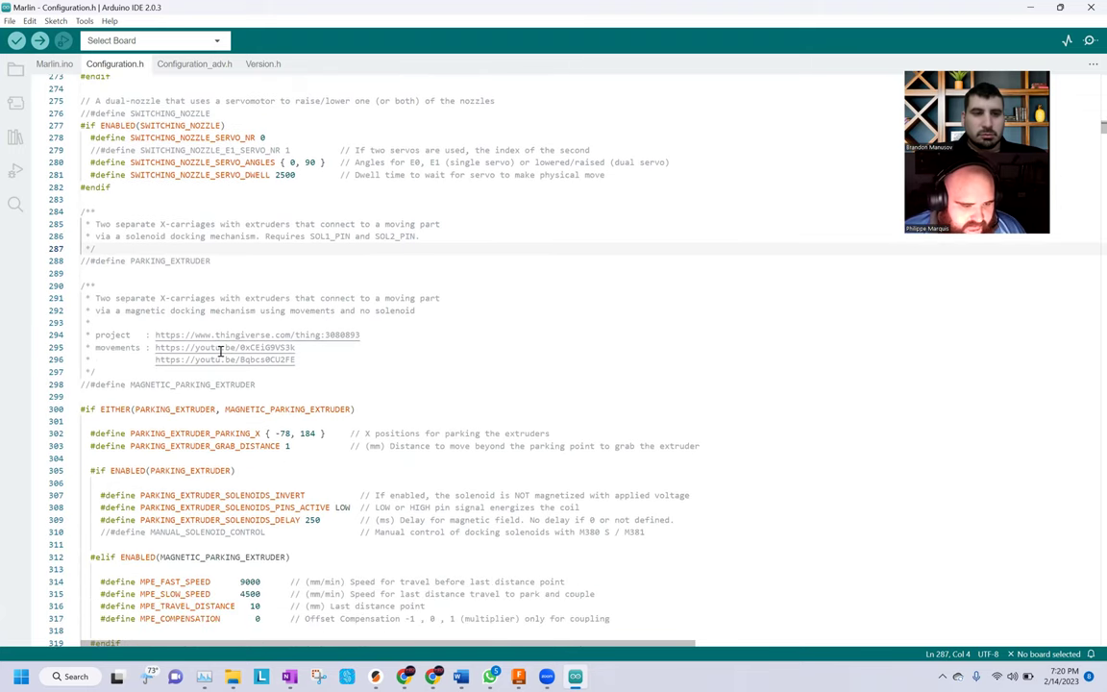
left_click(270, 383)
scroll(270, 383, "down", 8)
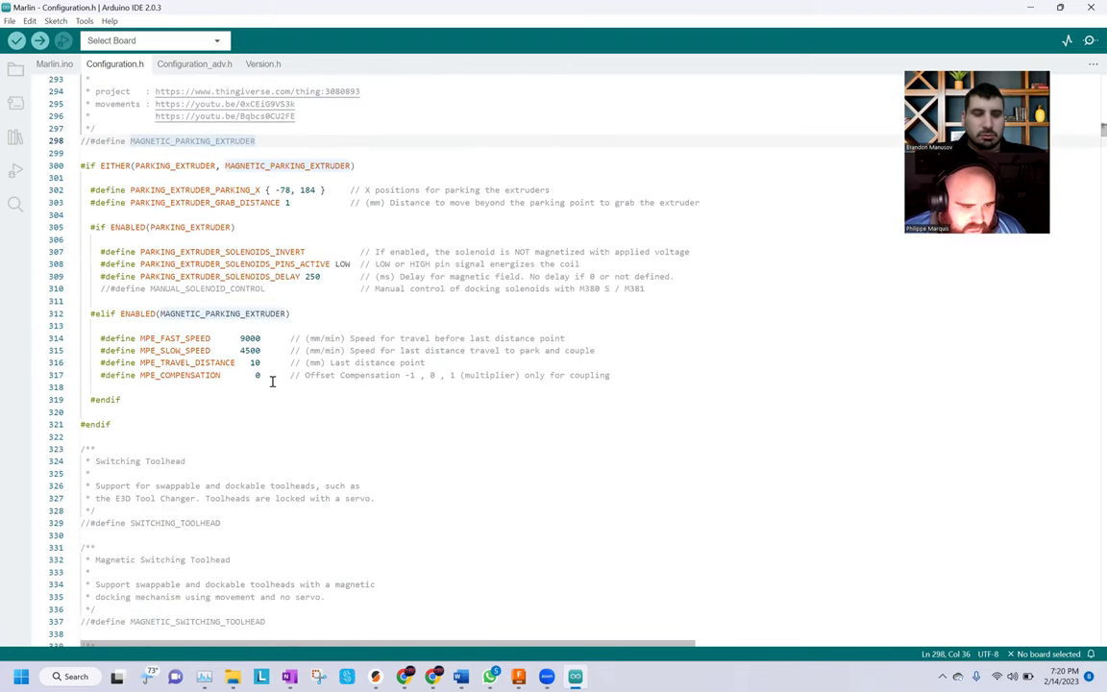
Examine the switching, magnetic and electromagnetic toolhead options and the Mixing Extruder section
scroll(261, 423, "down", 4)
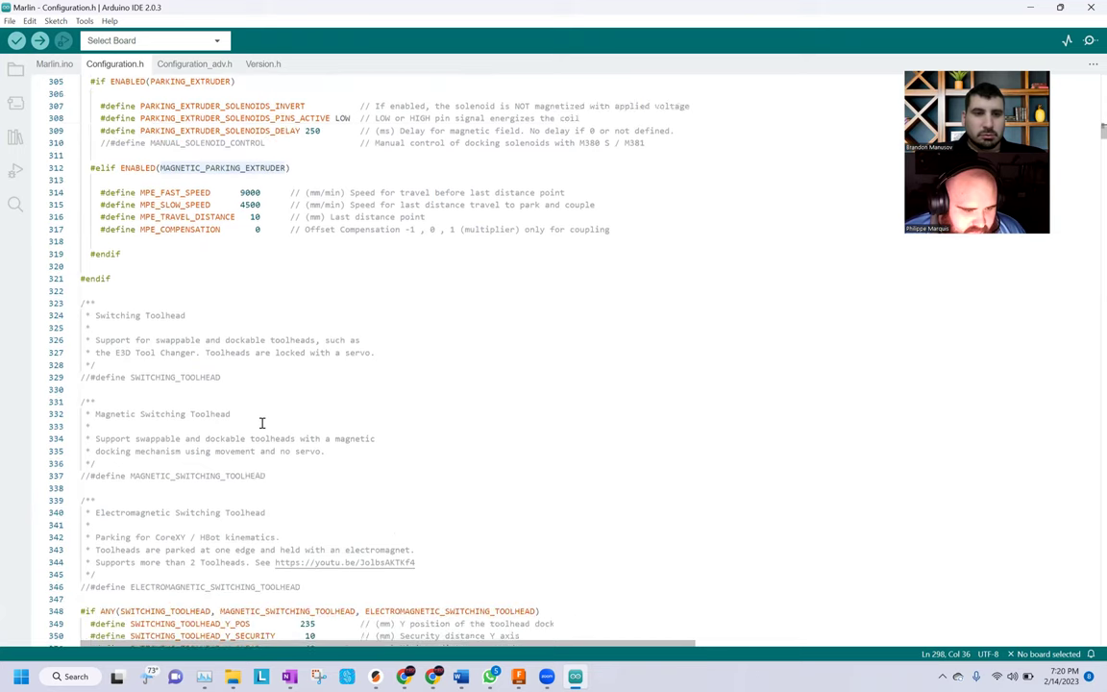
scroll(265, 383, "down", 4)
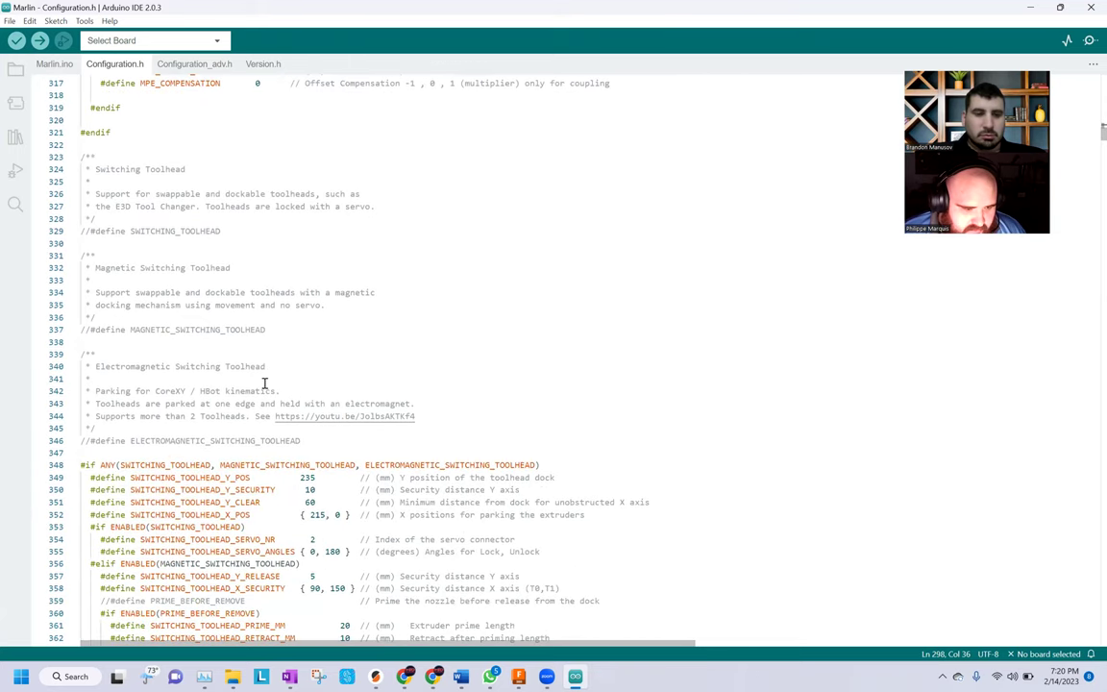
scroll(264, 383, "down", 3)
scroll(264, 383, "down", 3)
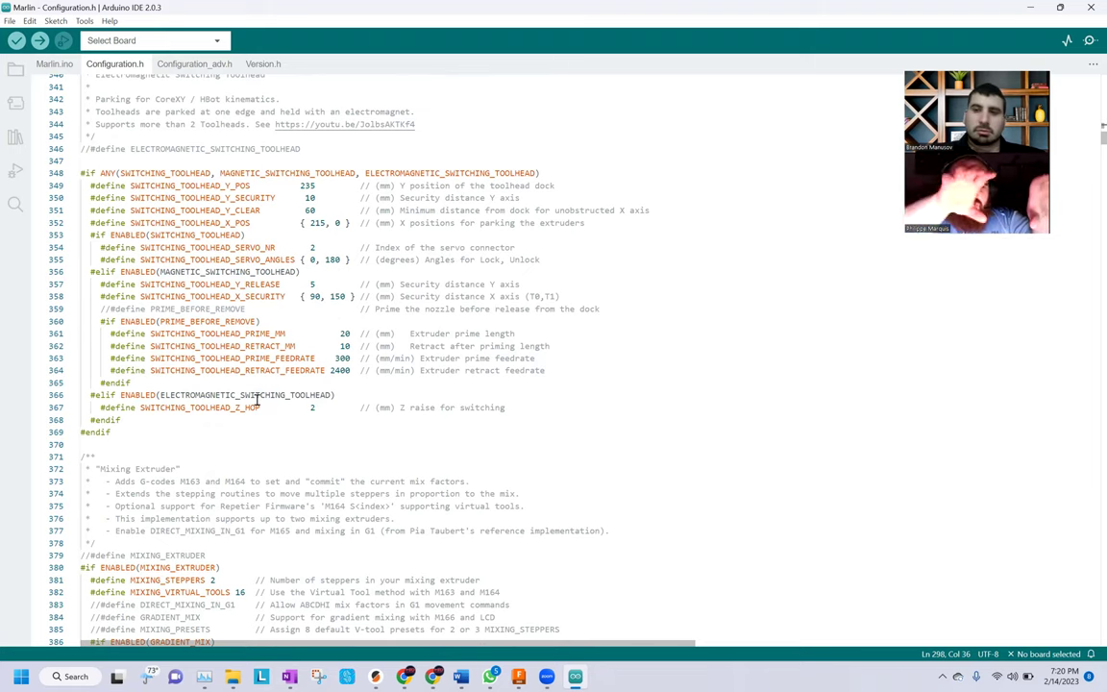
scroll(274, 371, "down", 3)
scroll(274, 371, "down", 6)
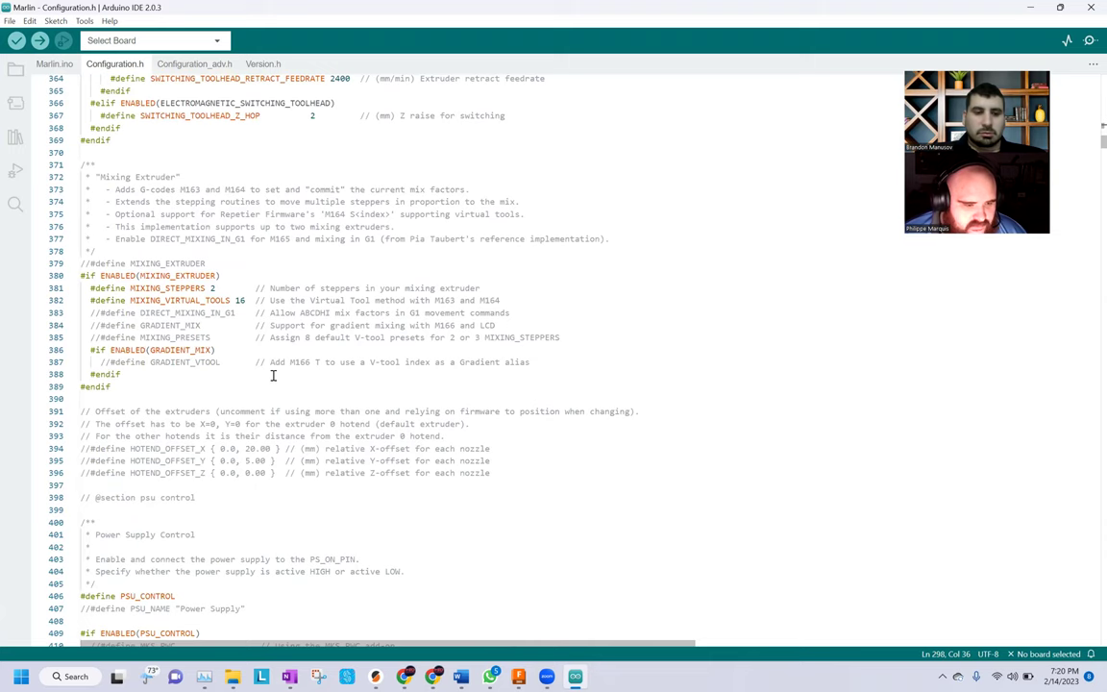
Comment out the PSU_CONTROL define in the Power Supply Control section and save Configuration.h
scroll(274, 376, "down", 4)
scroll(274, 376, "down", 2)
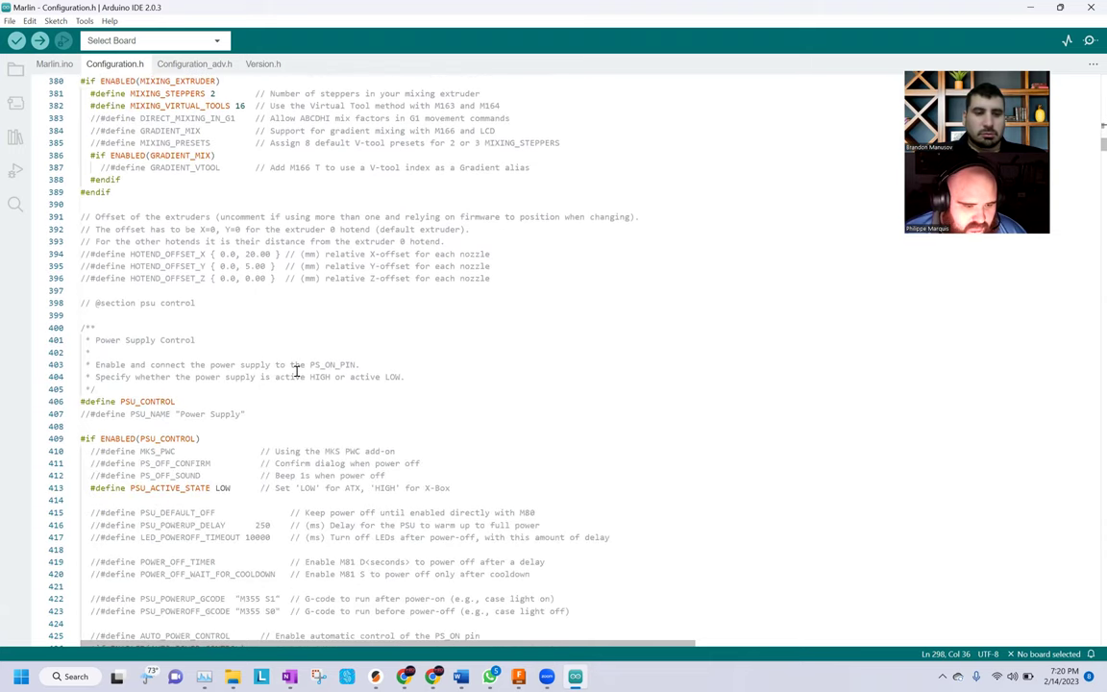
scroll(296, 370, "down", 3)
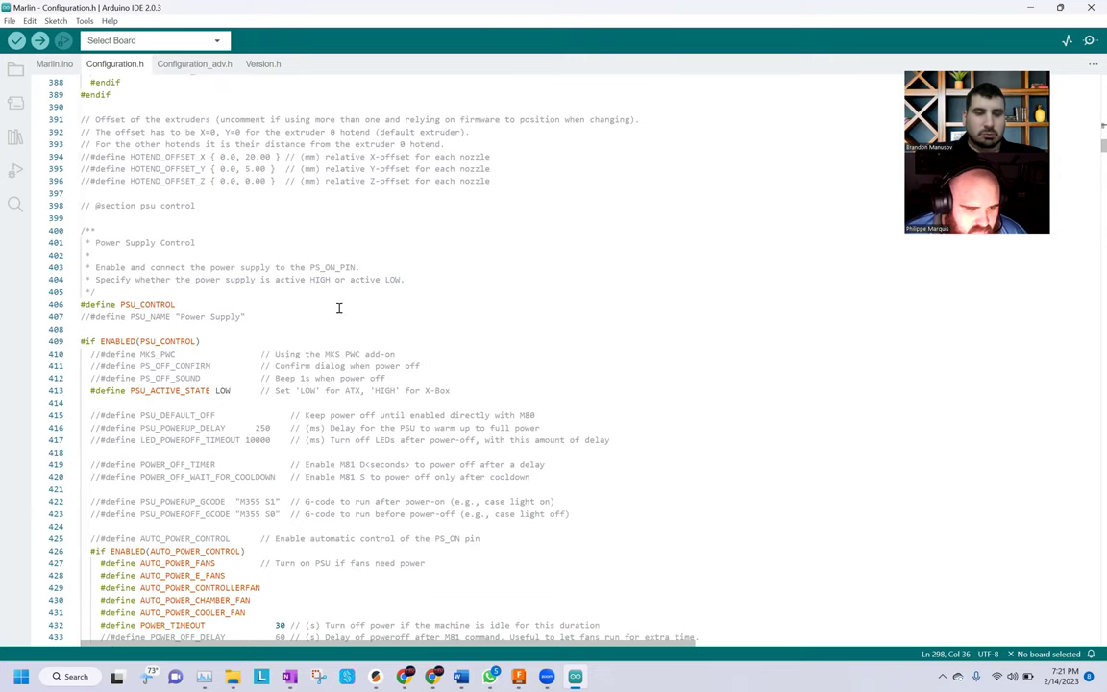
left_click(80, 305)
type("//")
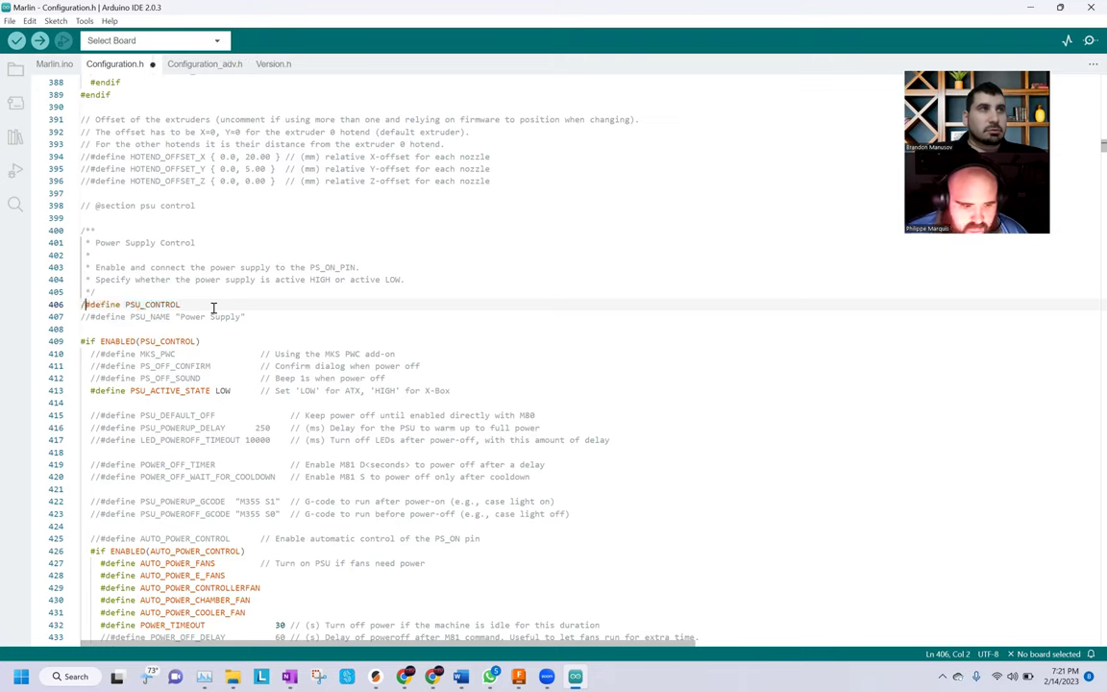
key("ctrl+s")
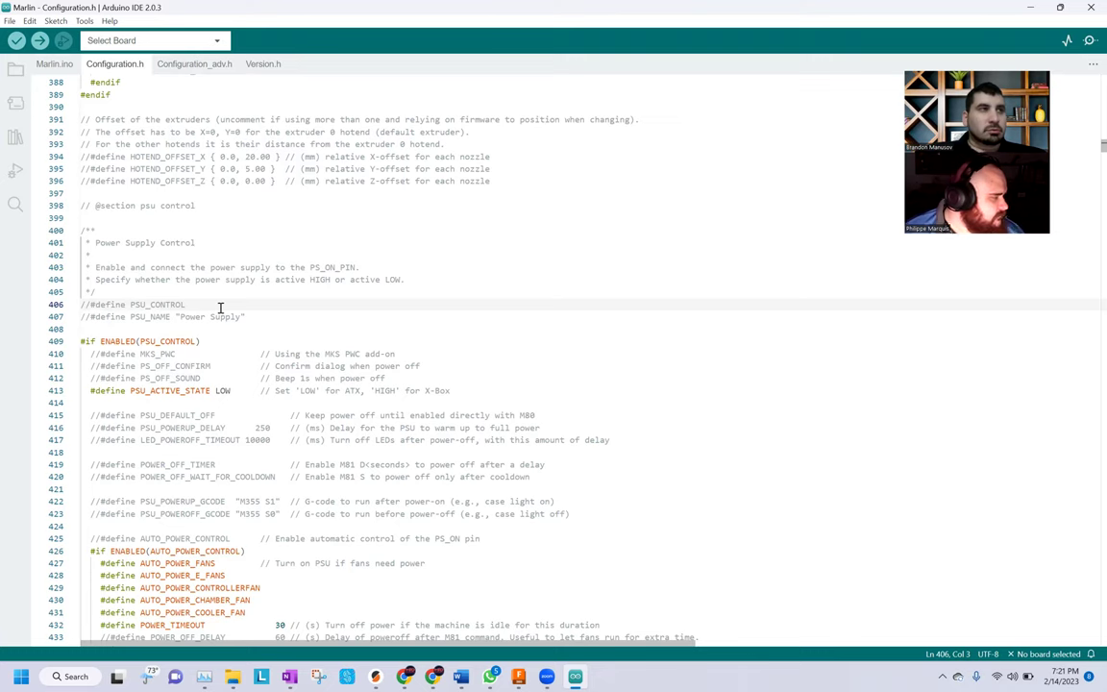
Examine the remaining power supply options and the list of available temperature sensors under Thermal Settings
left_click(255, 354)
scroll(252, 348, "down", 8)
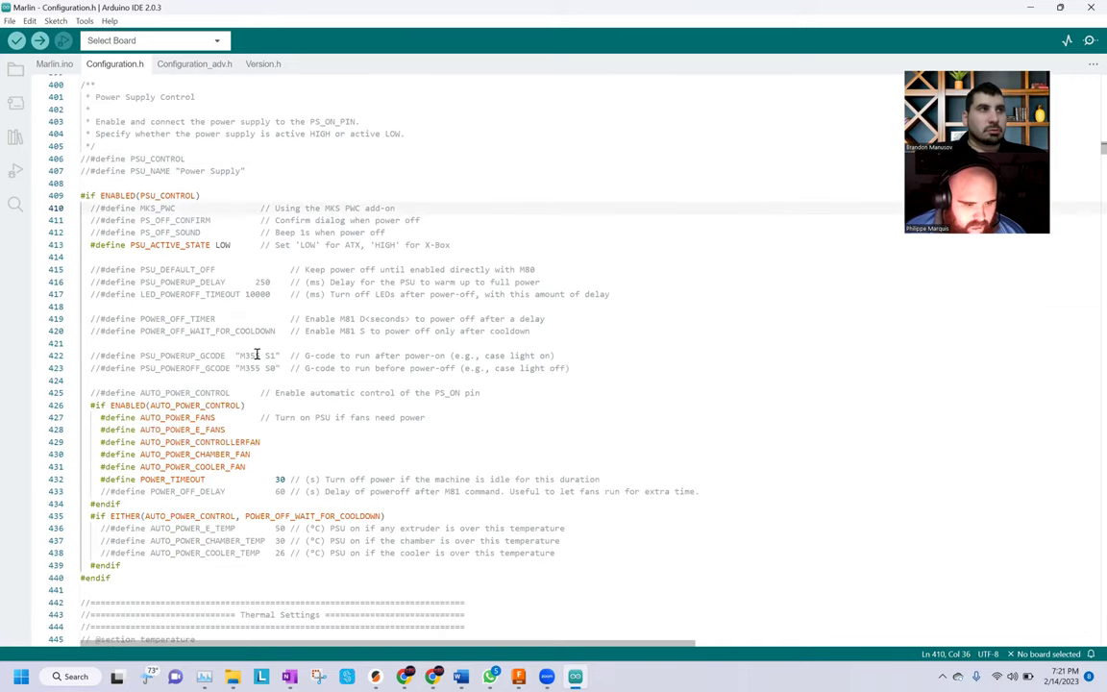
scroll(242, 326, "down", 6)
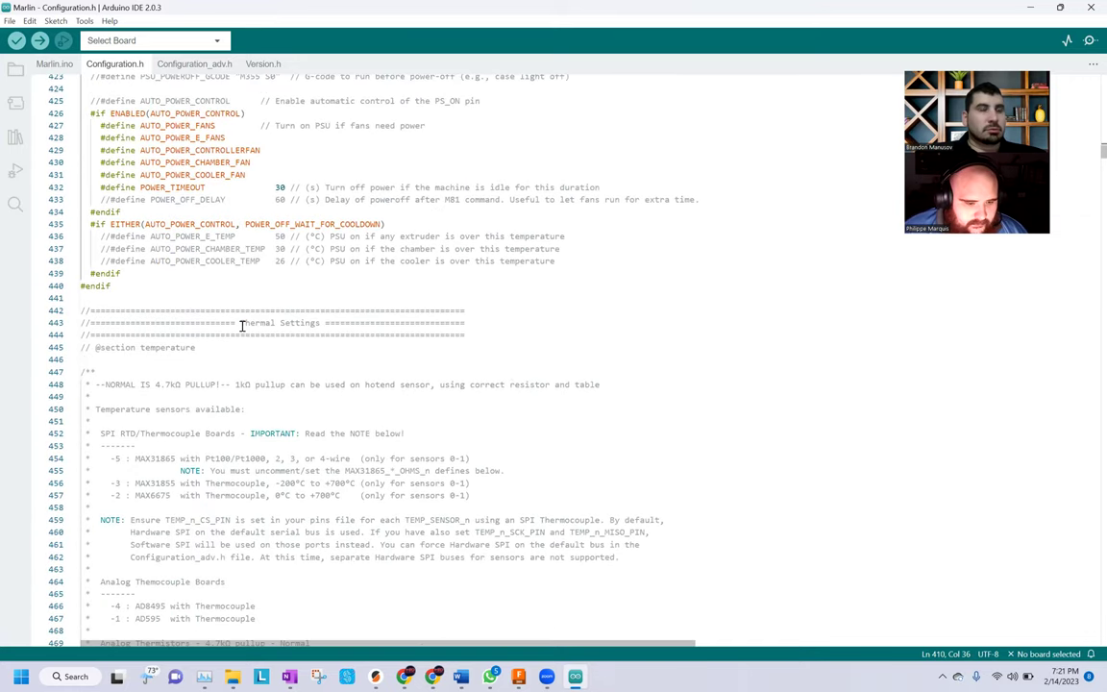
scroll(243, 326, "down", 4)
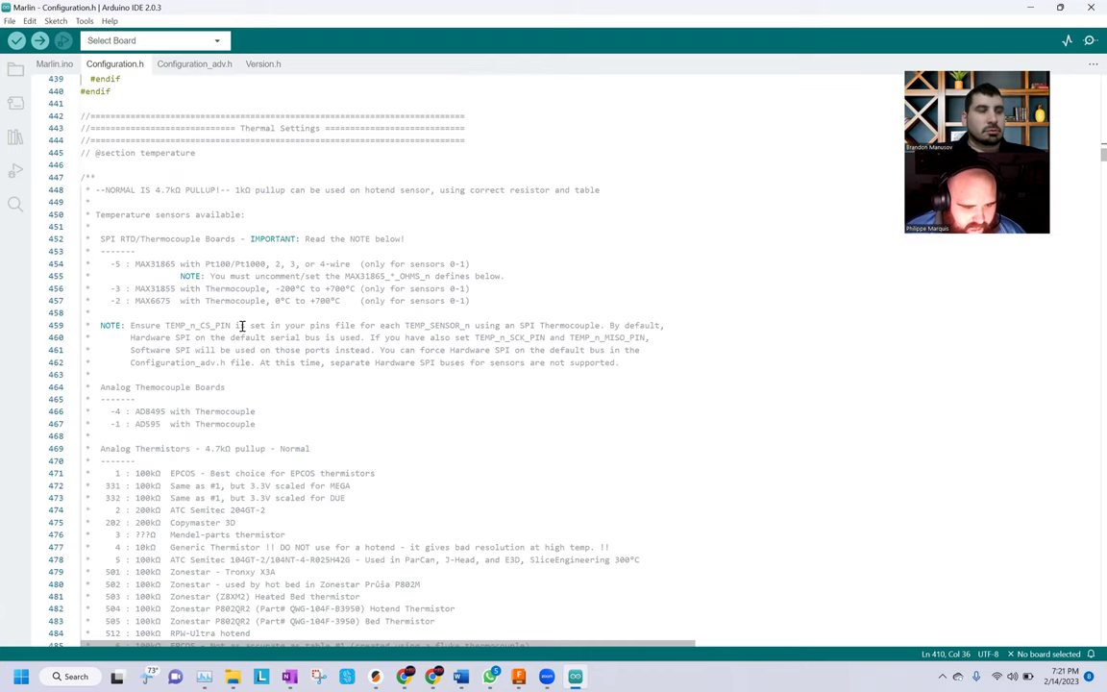
scroll(242, 327, "down", 1)
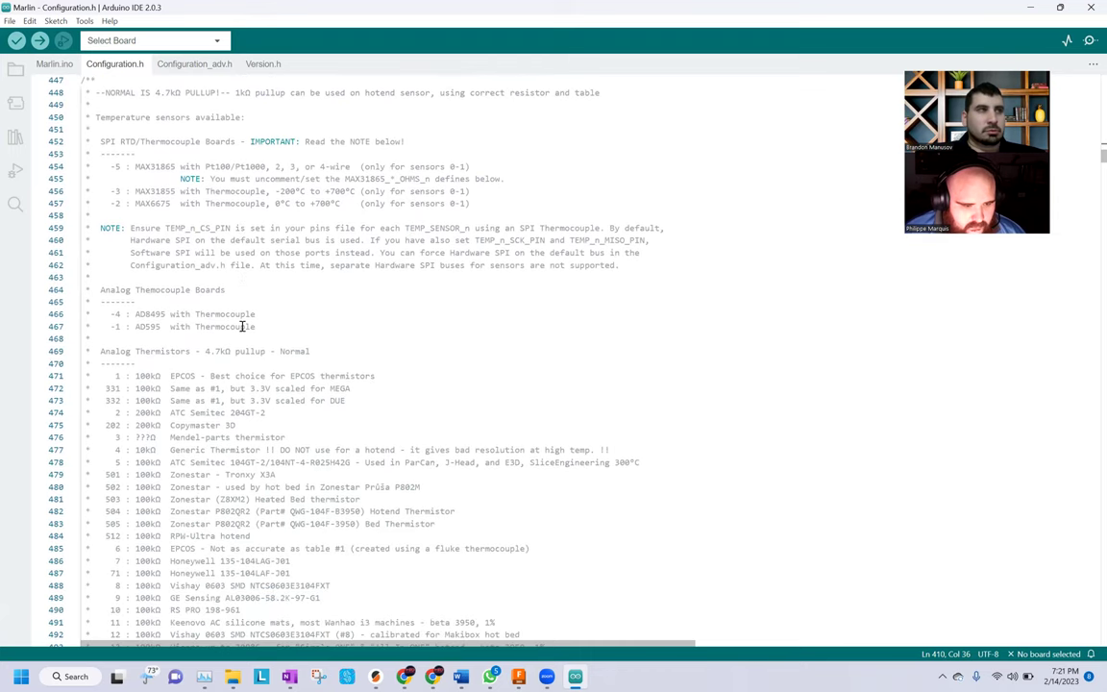
scroll(243, 327, "down", 4)
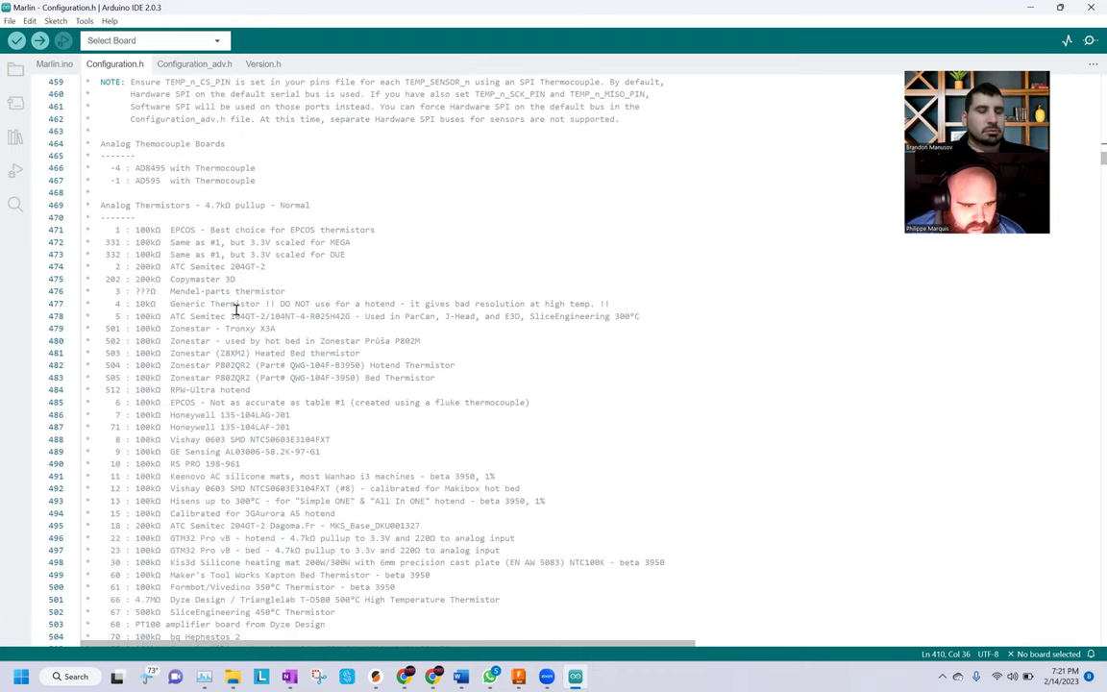
scroll(235, 310, "up", 1)
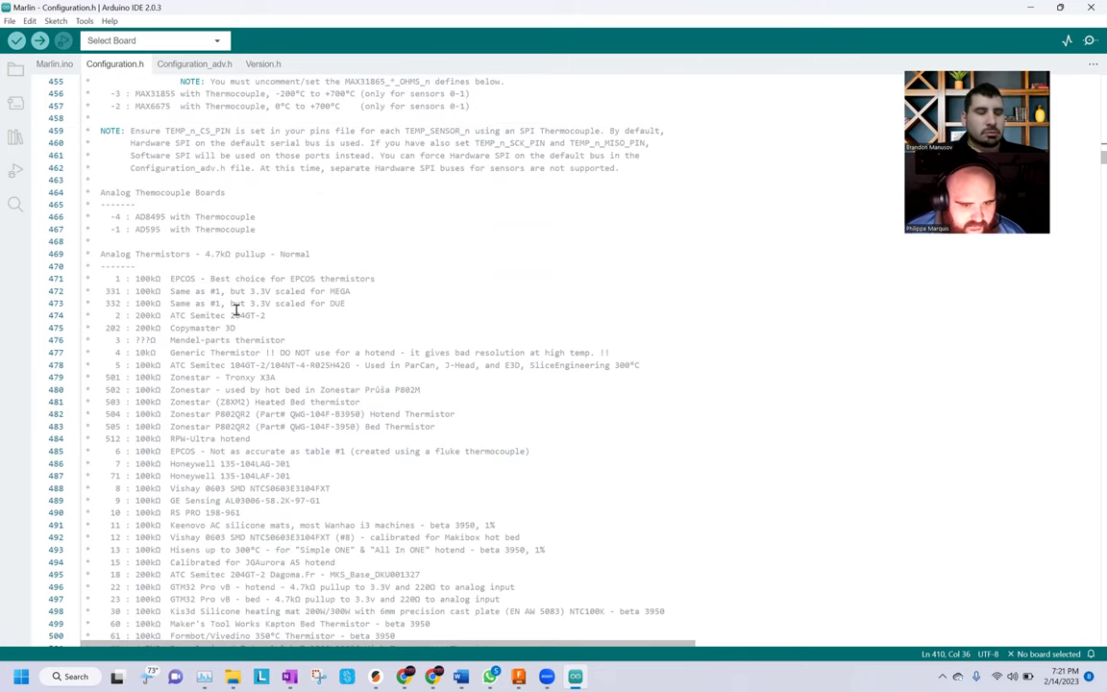
scroll(244, 279, "up", 1)
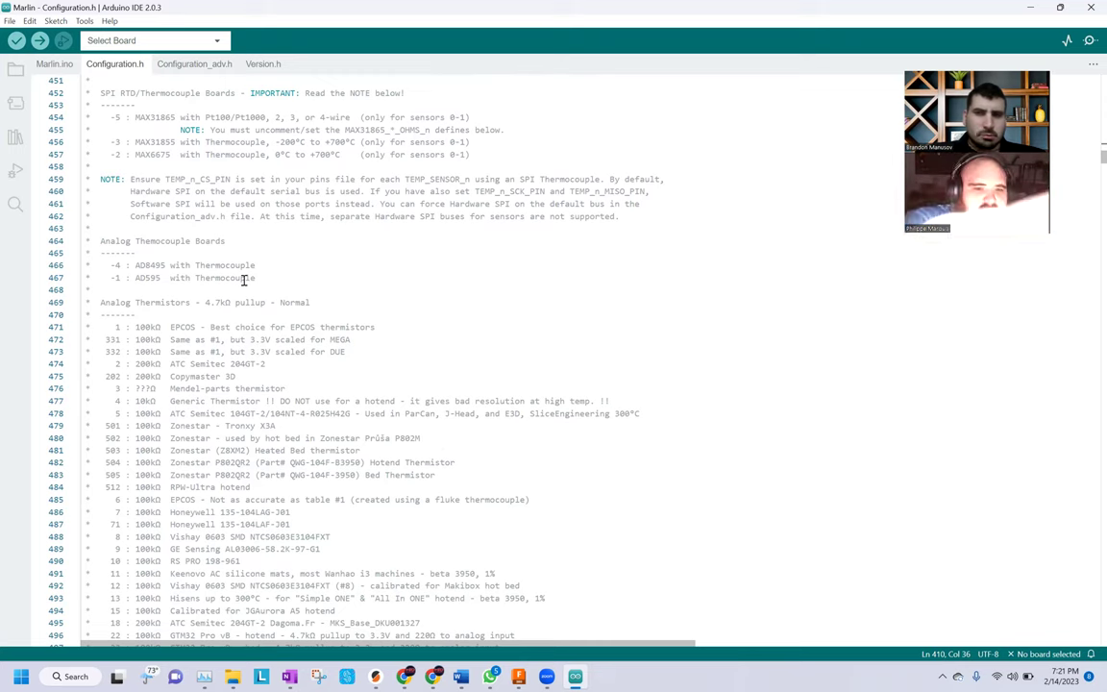
scroll(244, 279, "down", 8)
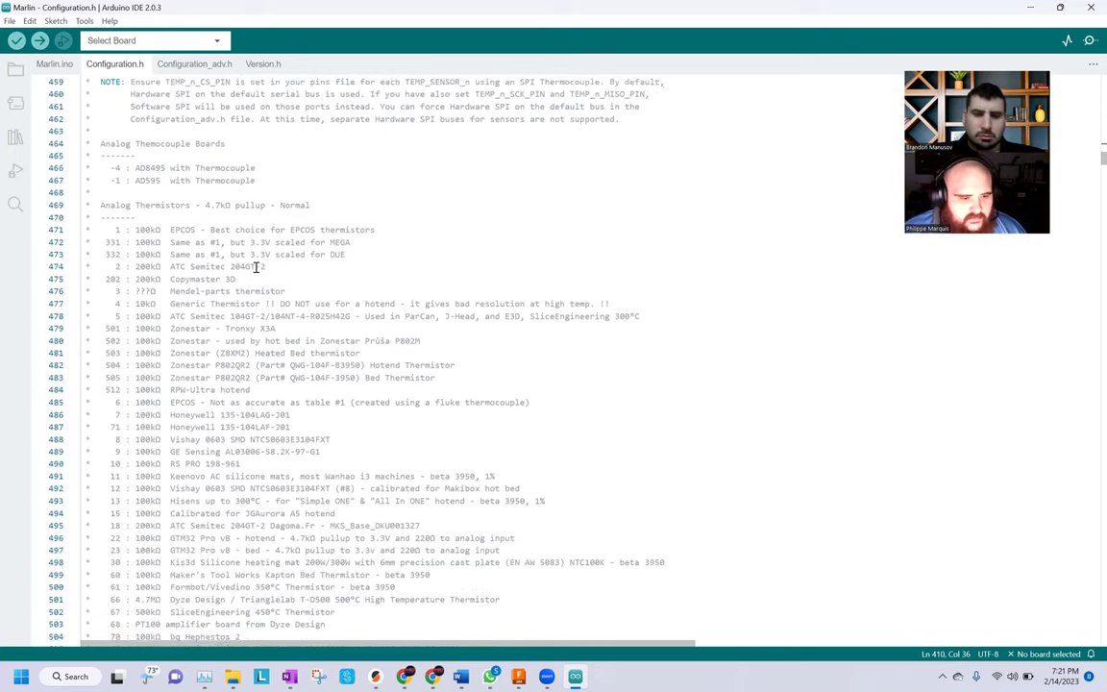
scroll(257, 268, "down", 4)
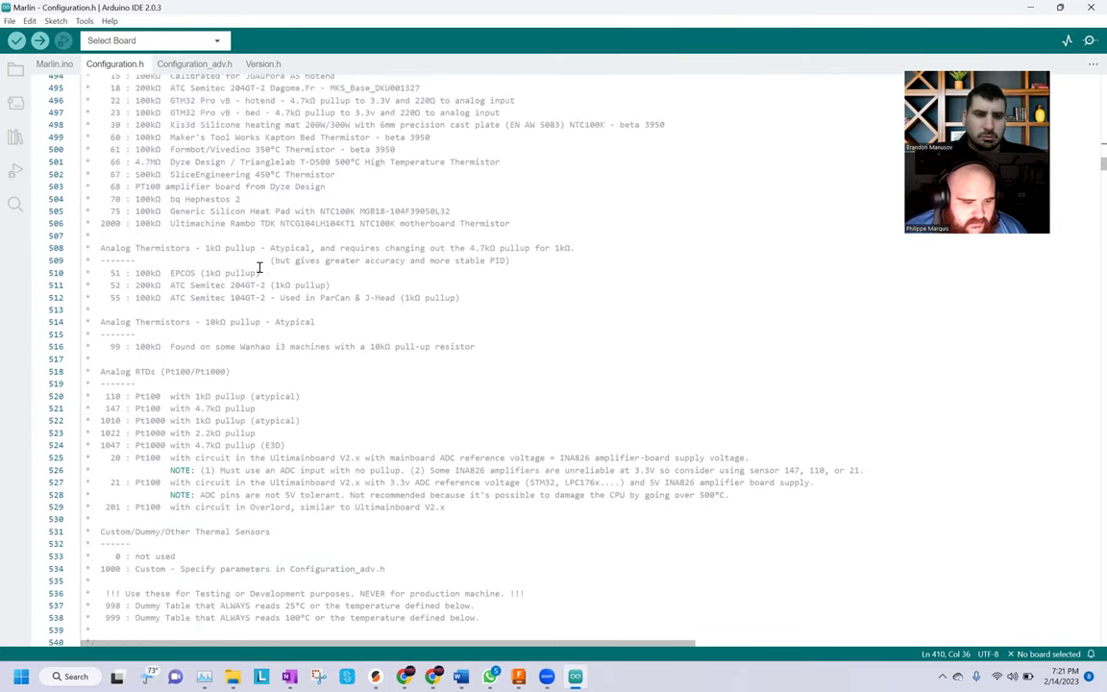
Examine the analog thermistor and thermocouple sensor lists and the TEMP_SENSOR defines under Thermal Settings
scroll(230, 298, "up", 6)
scroll(192, 255, "up", 2)
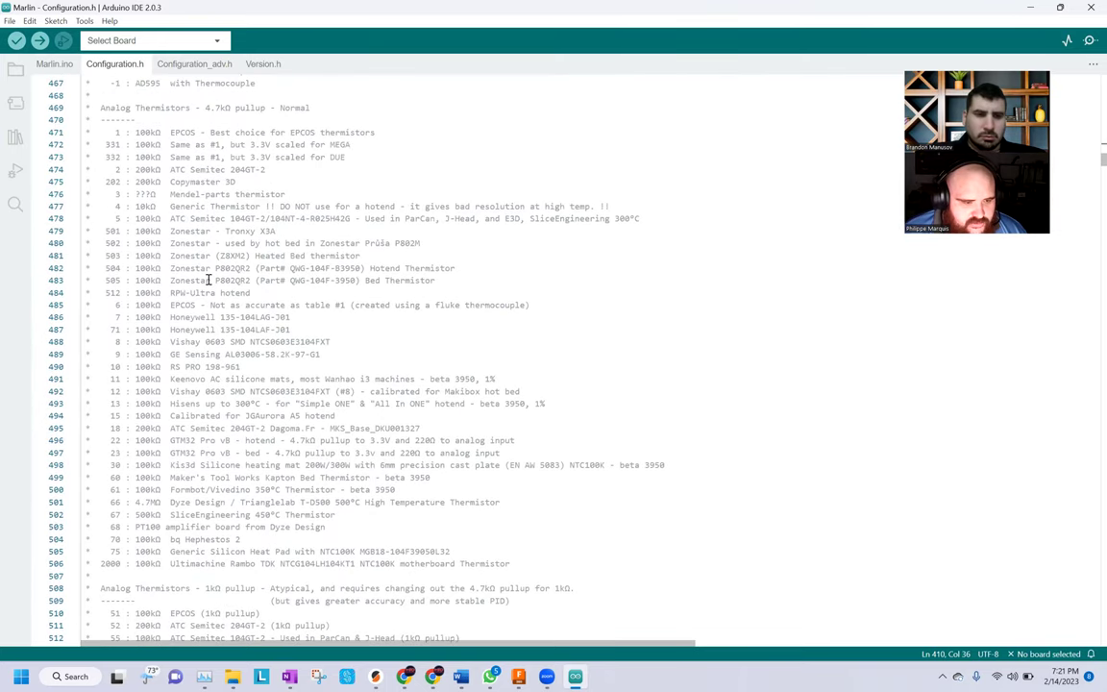
scroll(178, 452, "down", 6)
scroll(188, 474, "down", 6)
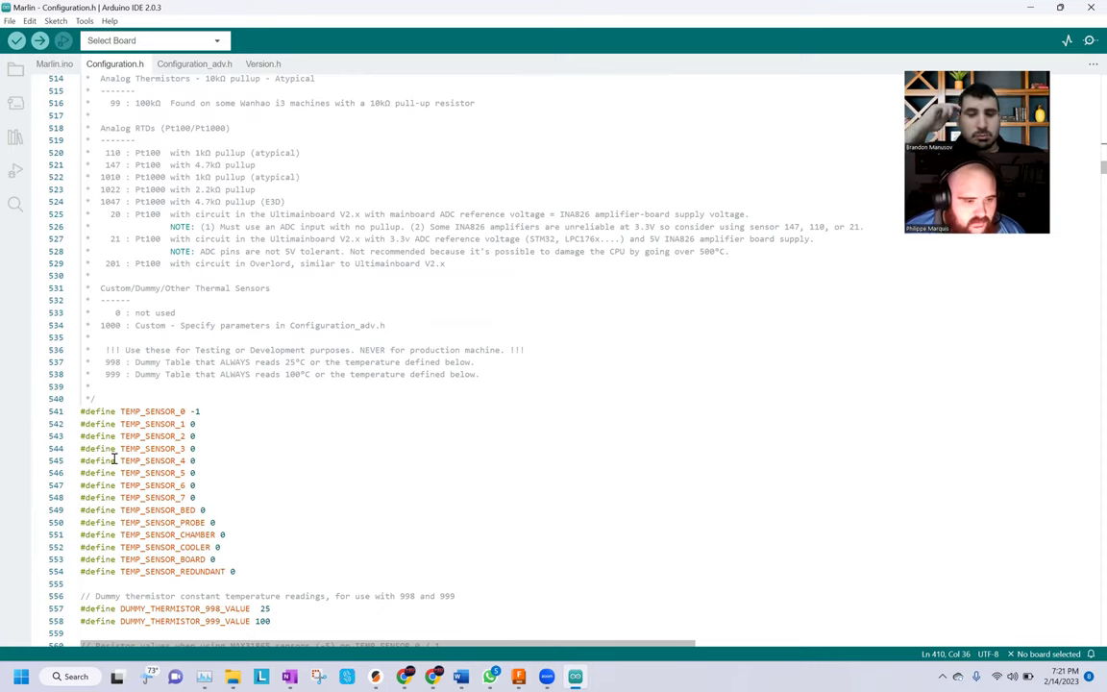
left_click(216, 275)
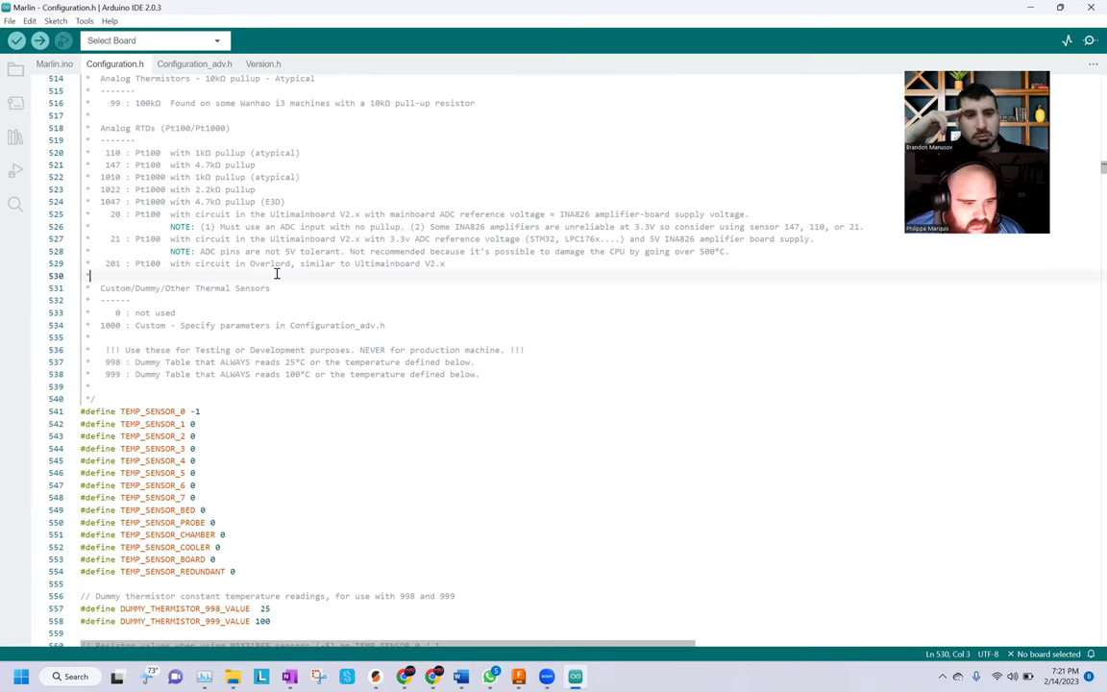
scroll(222, 246, "up", 10)
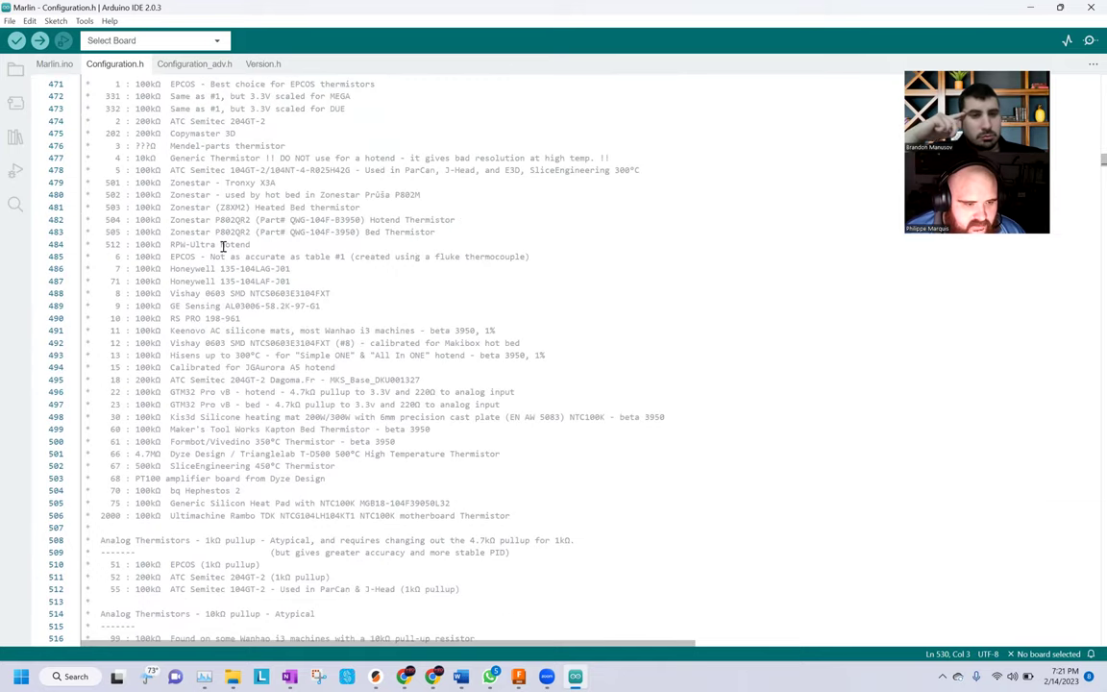
scroll(222, 246, "up", 1)
scroll(222, 246, "up", 1)
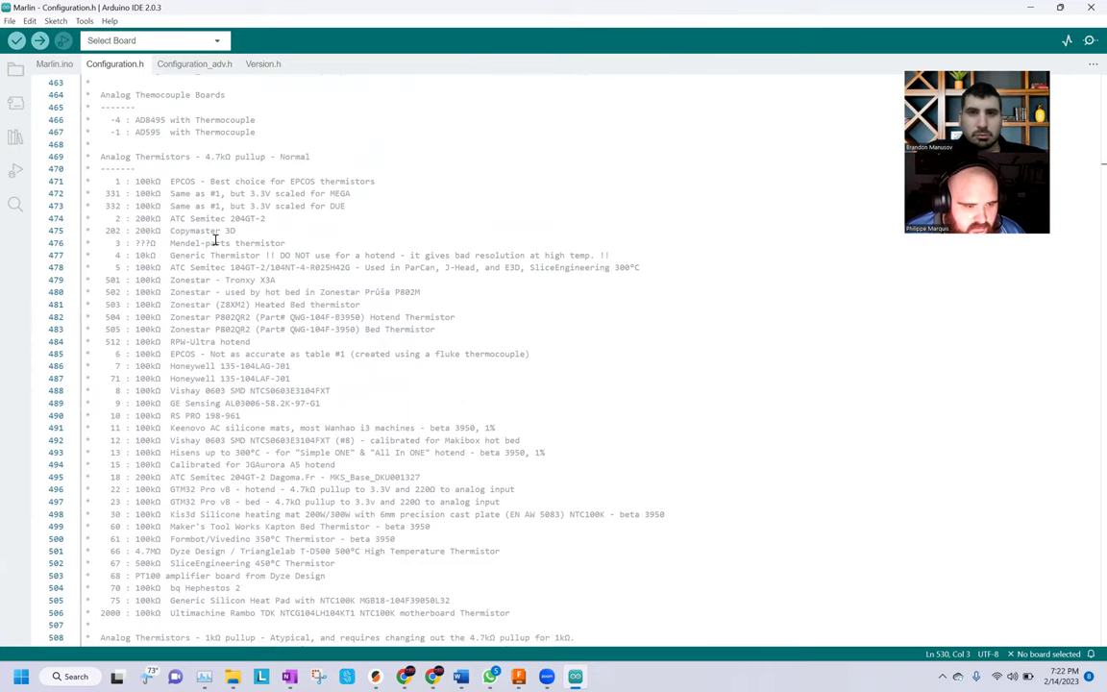
Copy the text "AD595 with Thermocouple" from the Analog Thermocouple Boards list
mouse_move(136, 130)
left_mouse_down()
mouse_move(259, 132)
mouse_move(123, 132)
mouse_move(135, 132)
left_mouse_up()
key("ctrl+c")
double_click(257, 132)
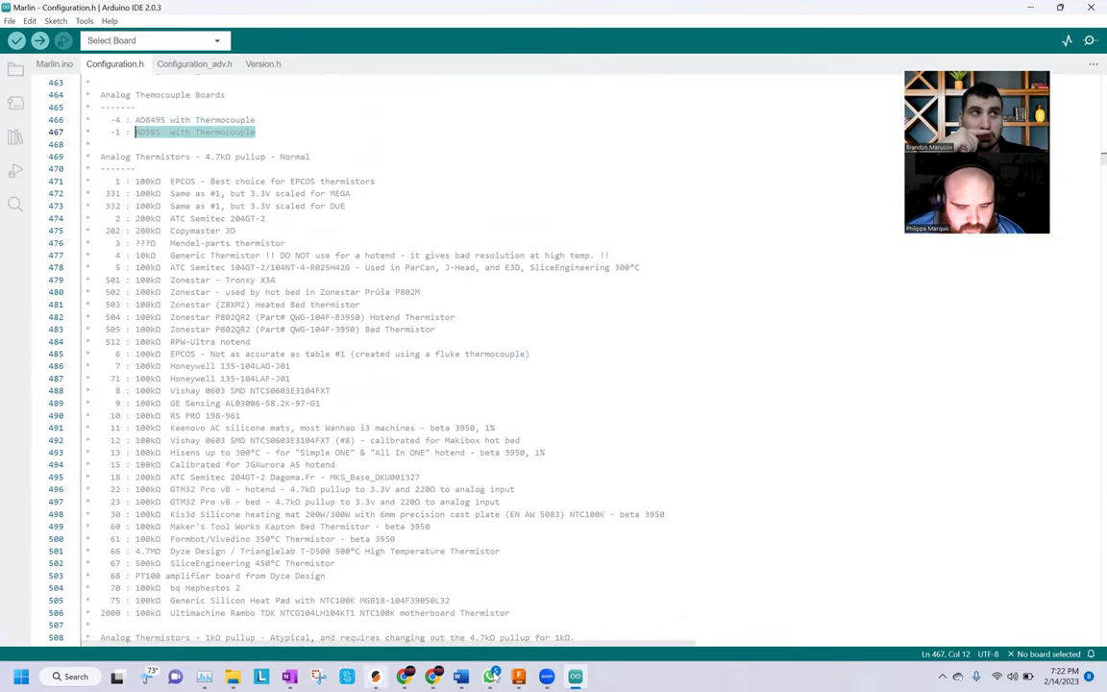
Switch to the Chrome window with the Marlin GitHub page, search the web for "AD595 with Thermocouple", view the image results, and return to Arduino IDE
left_click(432, 677)
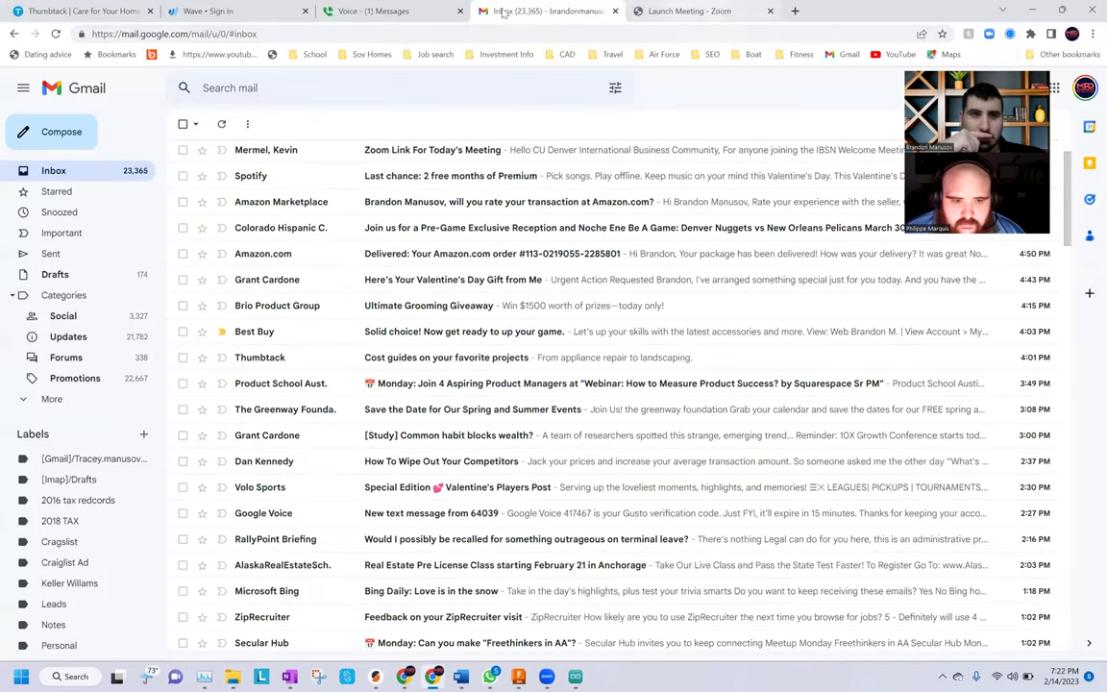
key("alt+Tab")
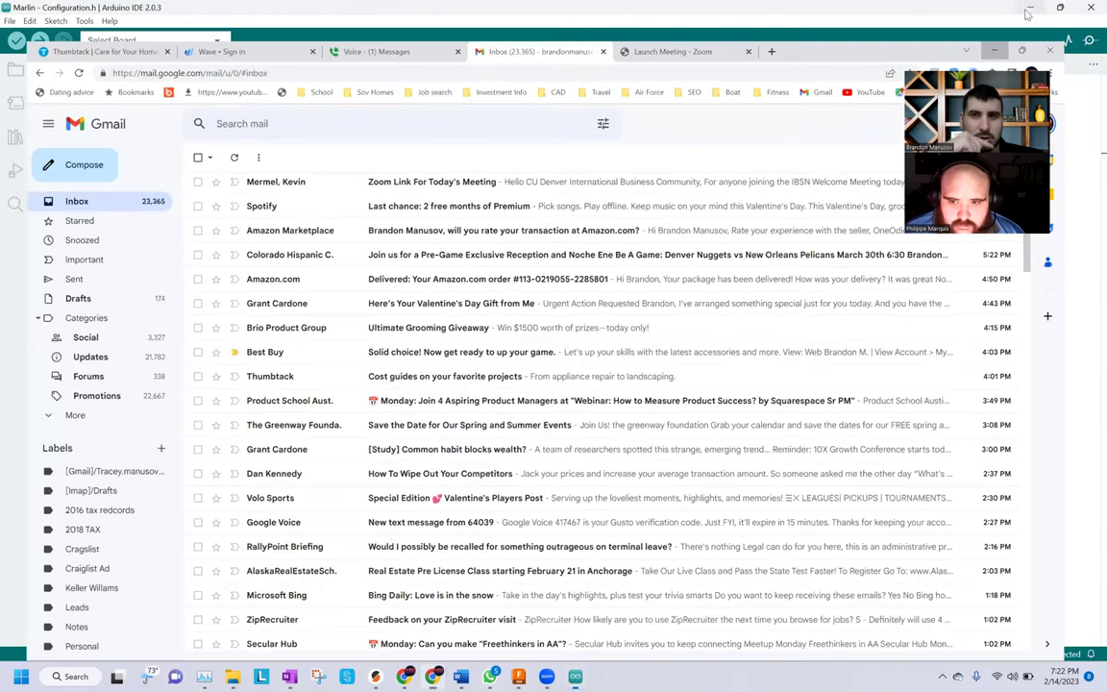
left_click(405, 676)
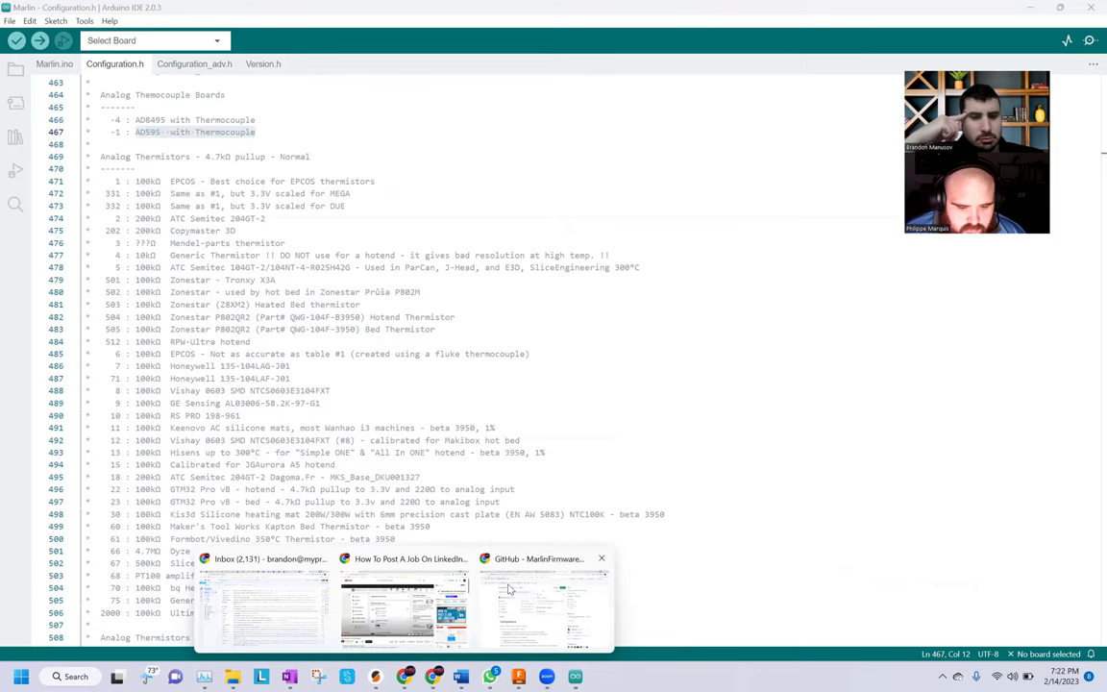
left_click(509, 589)
left_click(344, 33)
key("ctrl+f")
key("ctrl+v")
left_click(344, 34)
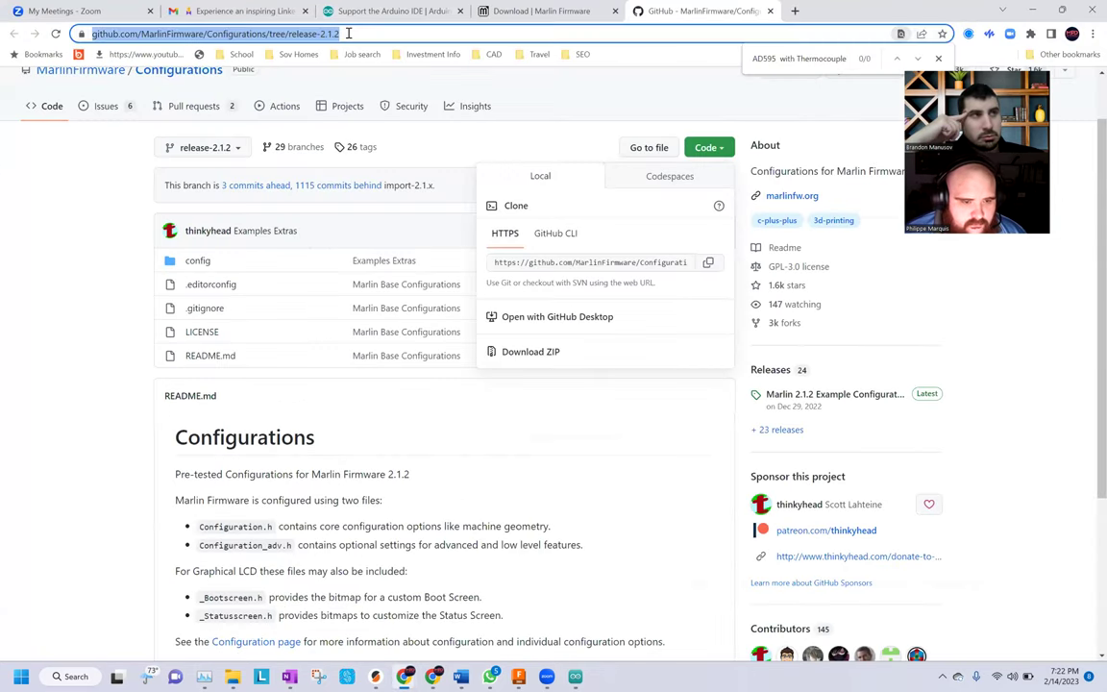
key("ctrl+v")
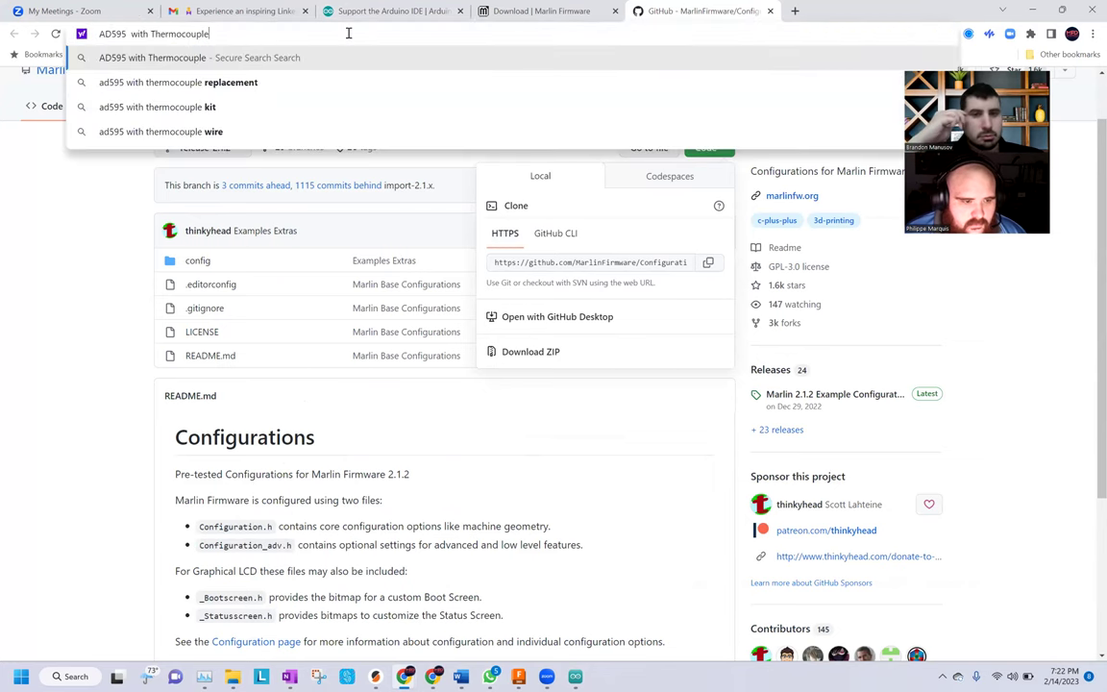
key("Return")
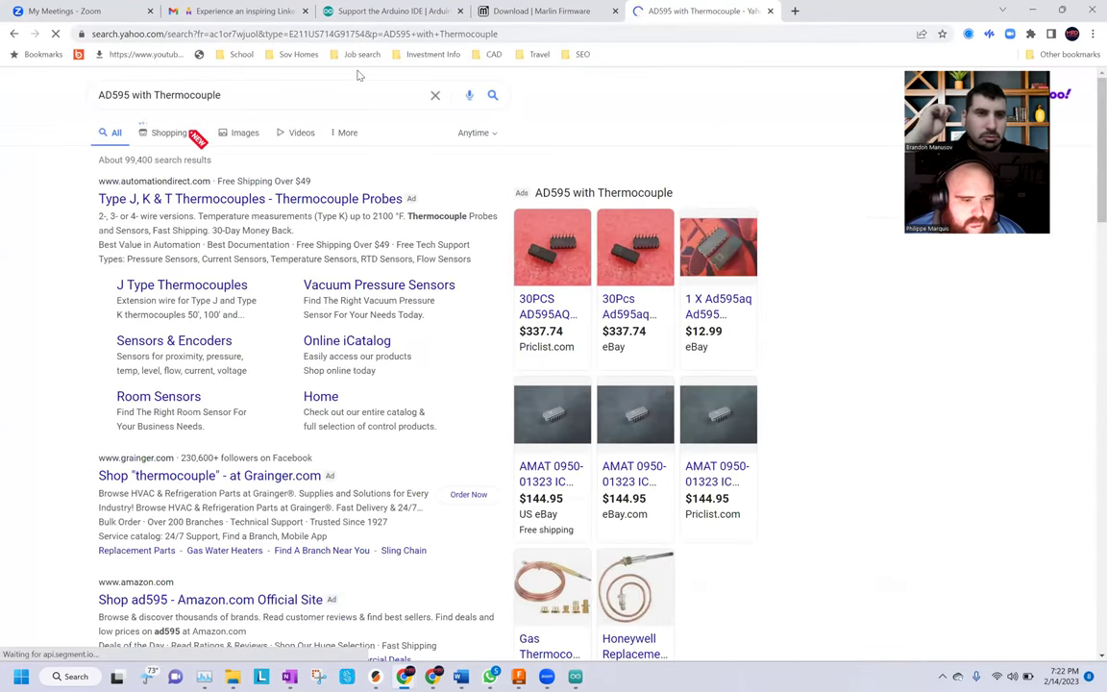
left_click(244, 134)
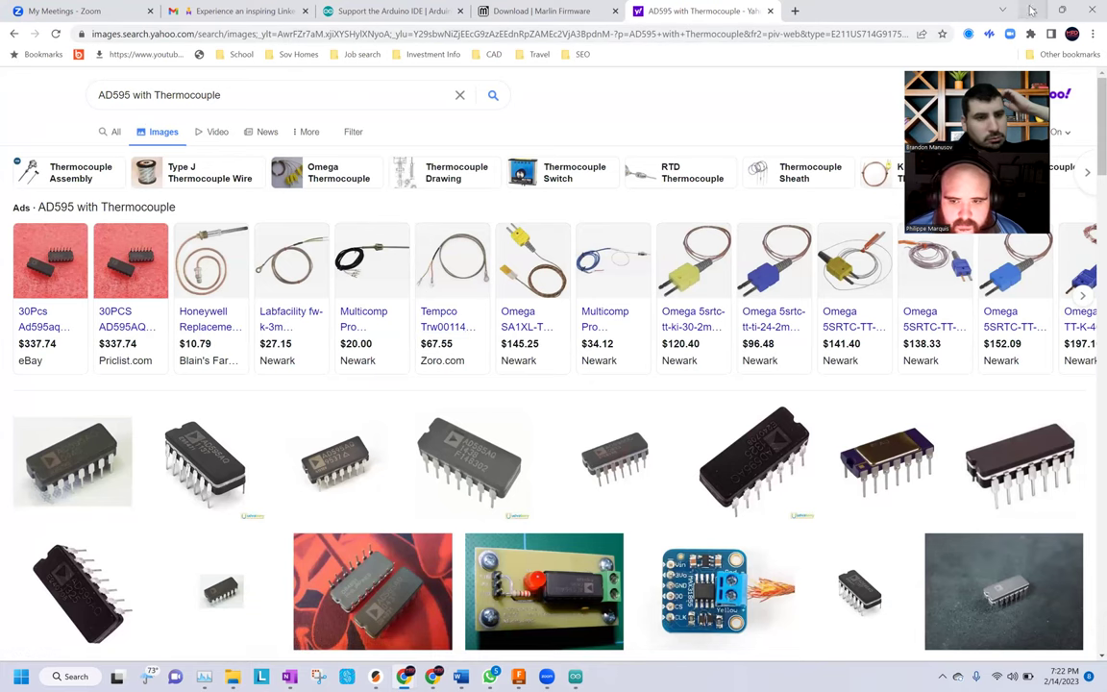
key("alt+Tab")
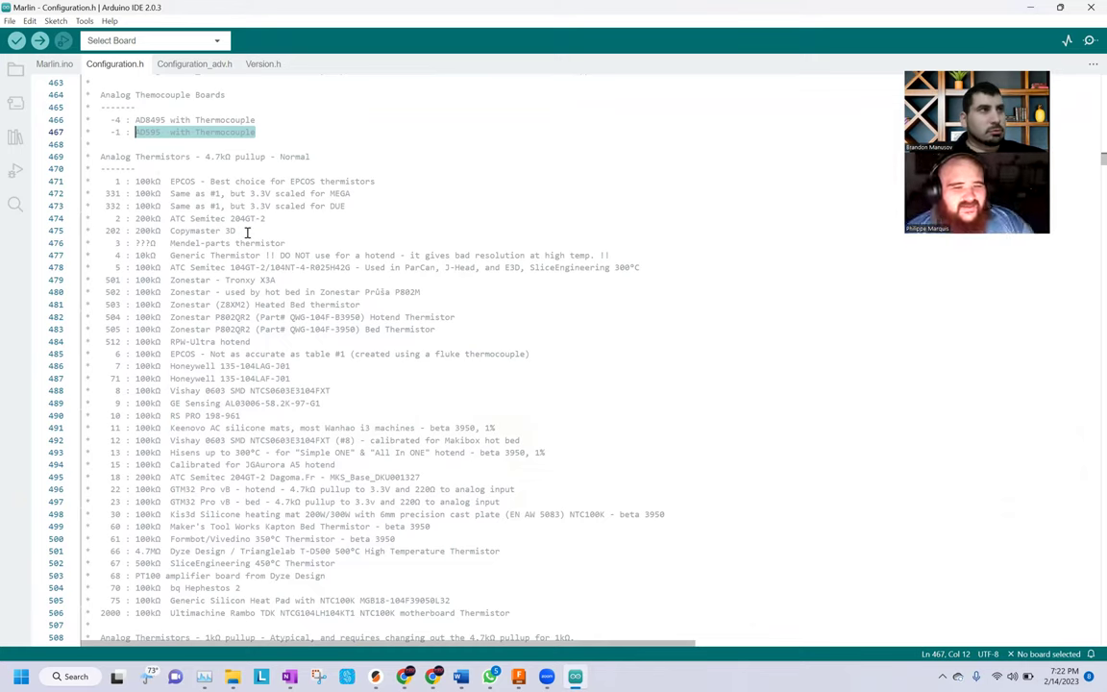
Look up the EPCOS thermistor name in Chrome by searching for "EPCO", view the image results, and return to Arduino IDE
mouse_move(170, 181)
left_mouse_down()
mouse_move(278, 183)
mouse_move(192, 181)
left_mouse_up()
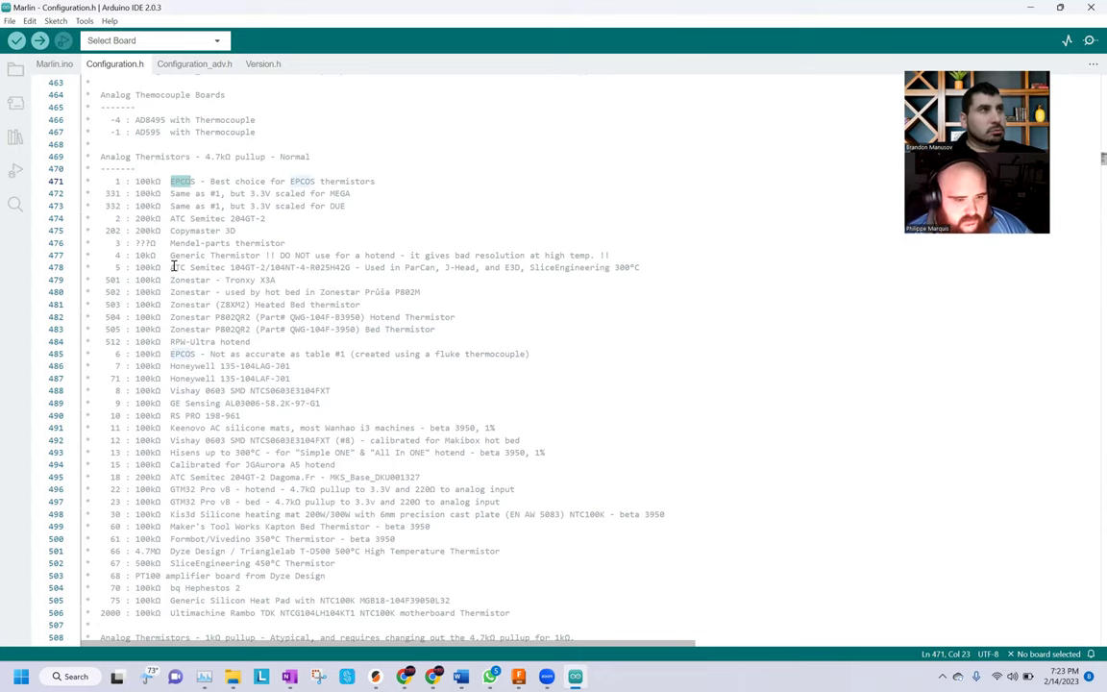
left_click(407, 677)
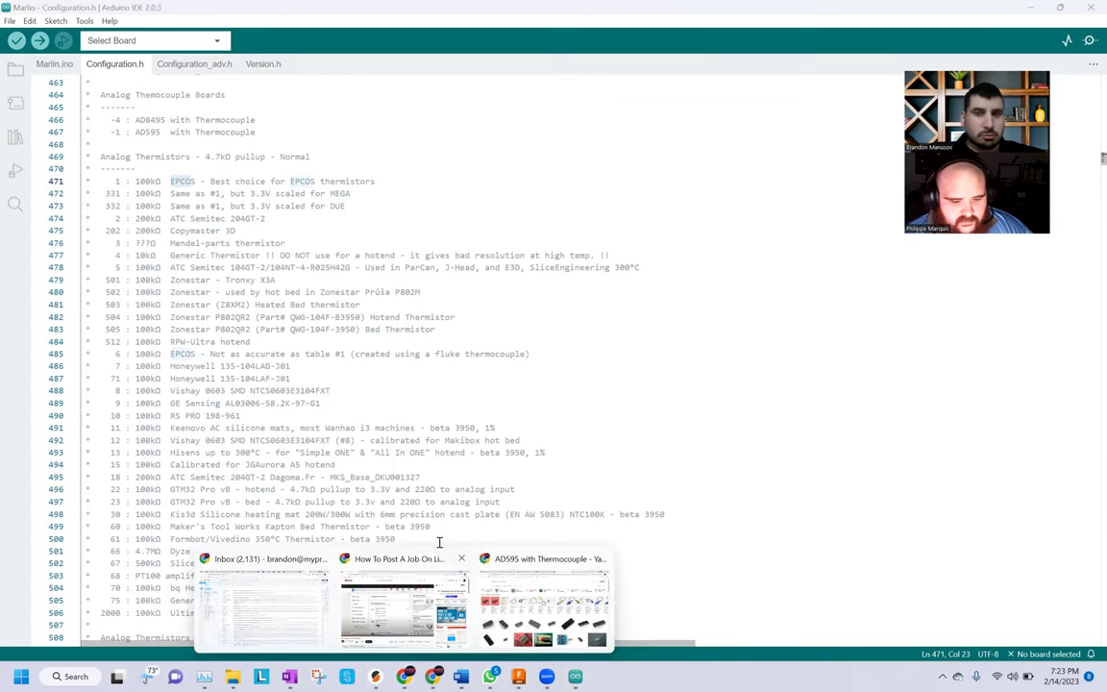
left_click(548, 591)
left_click(375, 33)
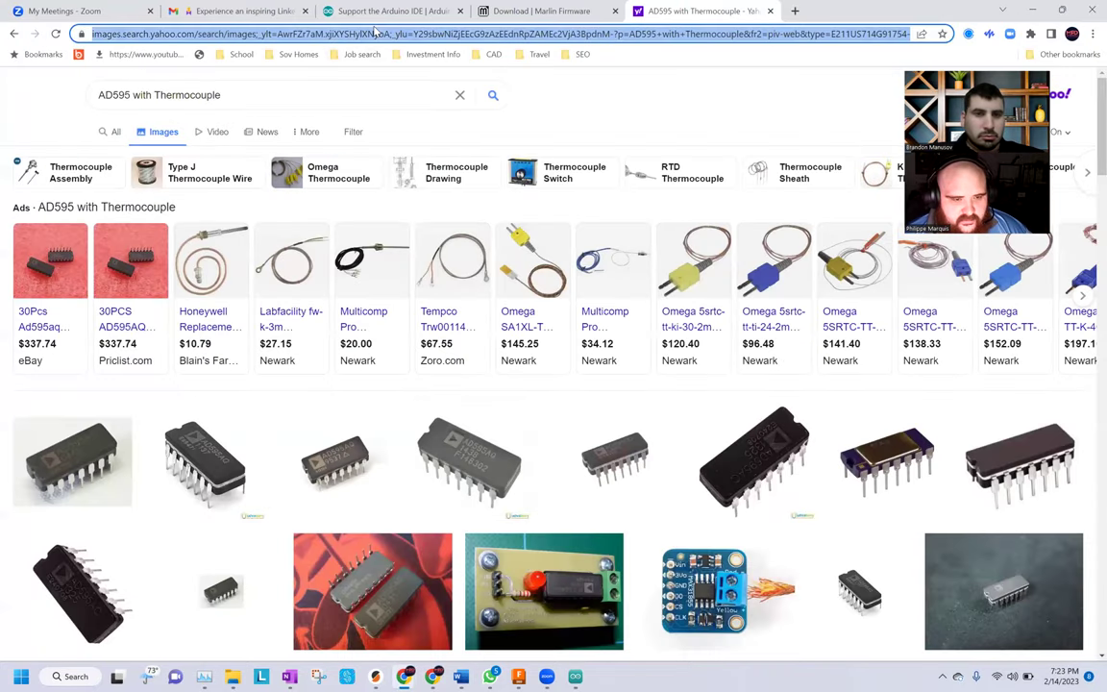
type("EPCO")
key("Return")
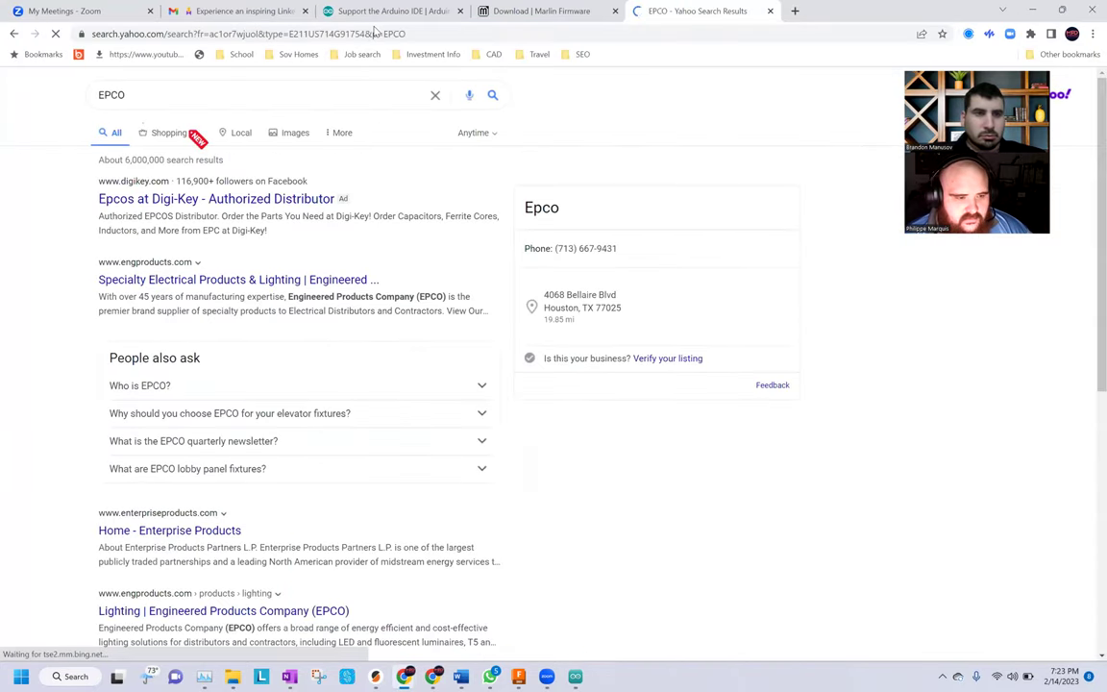
left_click(289, 133)
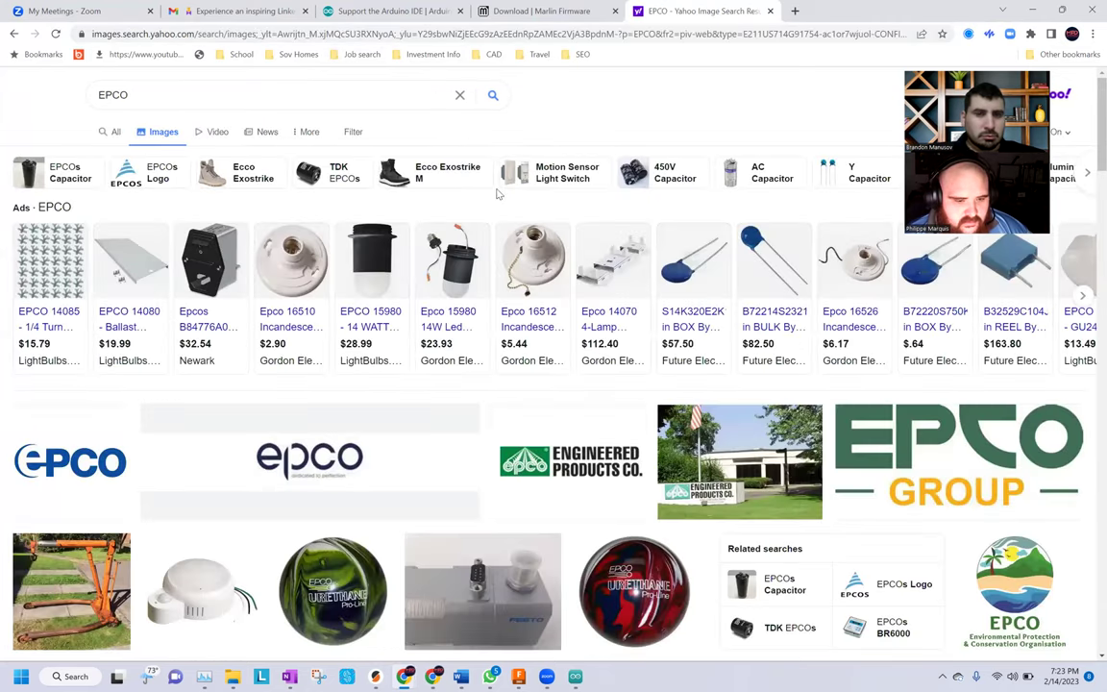
double_click(930, 9)
key("alt+Tab")
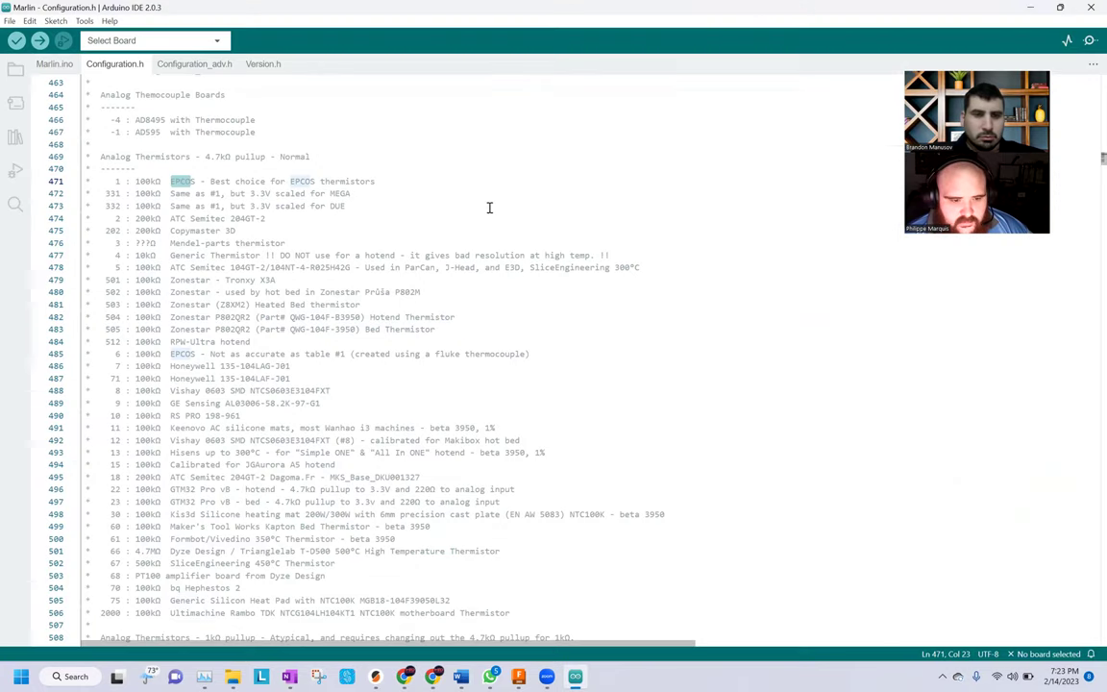
Rearrange EPCOS into SEPCO in the sensor 1 description, and search the web in Chrome for images of "SEPCO"
left_click(195, 181)
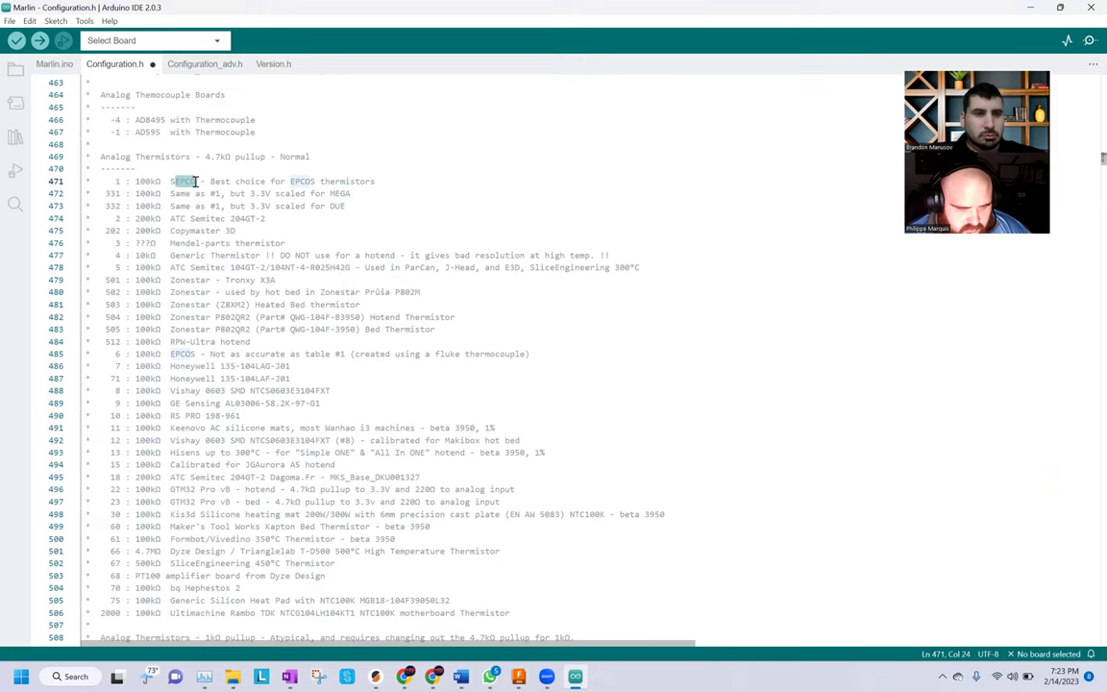
left_click_drag(195, 181, 165, 180)
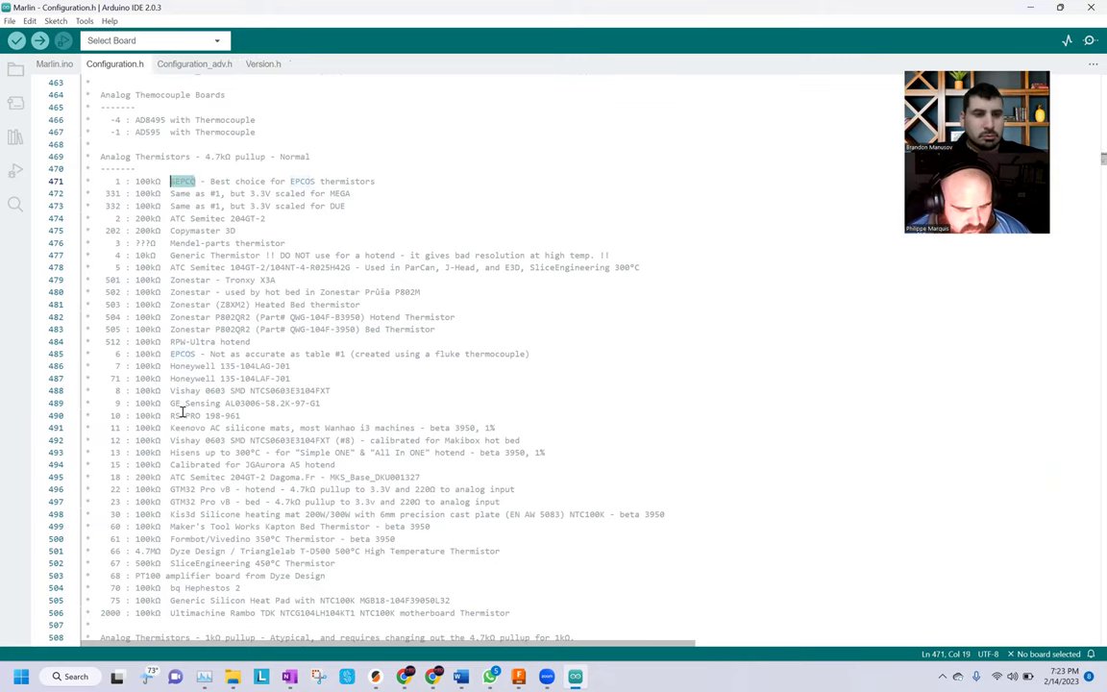
mouse_move(416, 671)
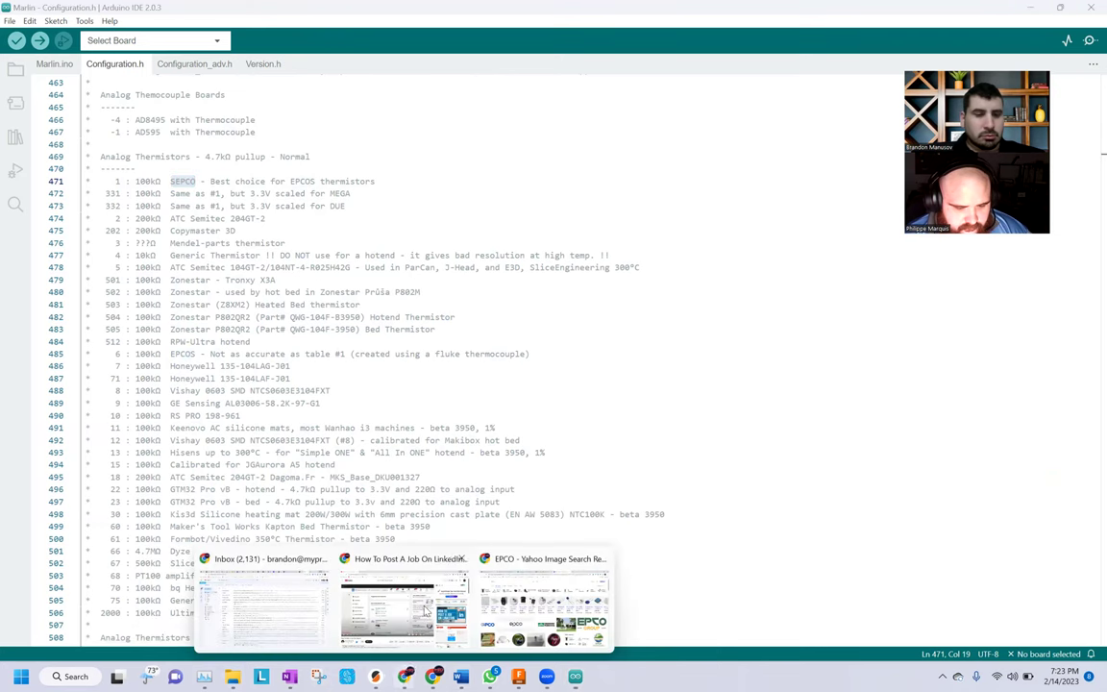
left_click(507, 583)
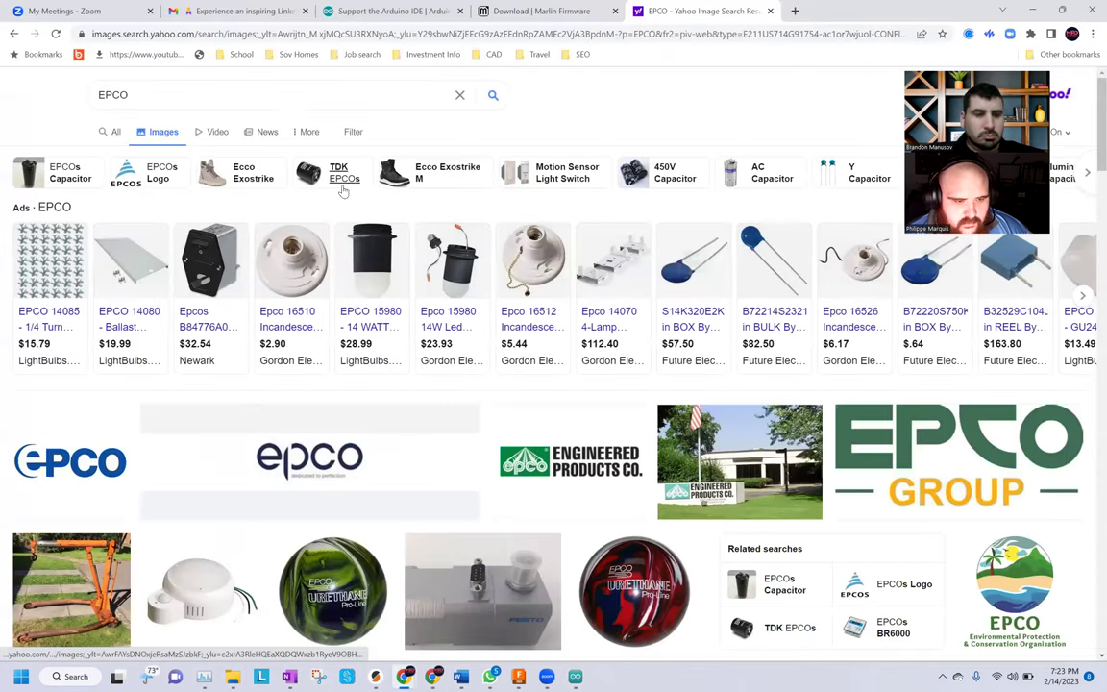
left_click(221, 34)
type("SEPCO")
key("Return")
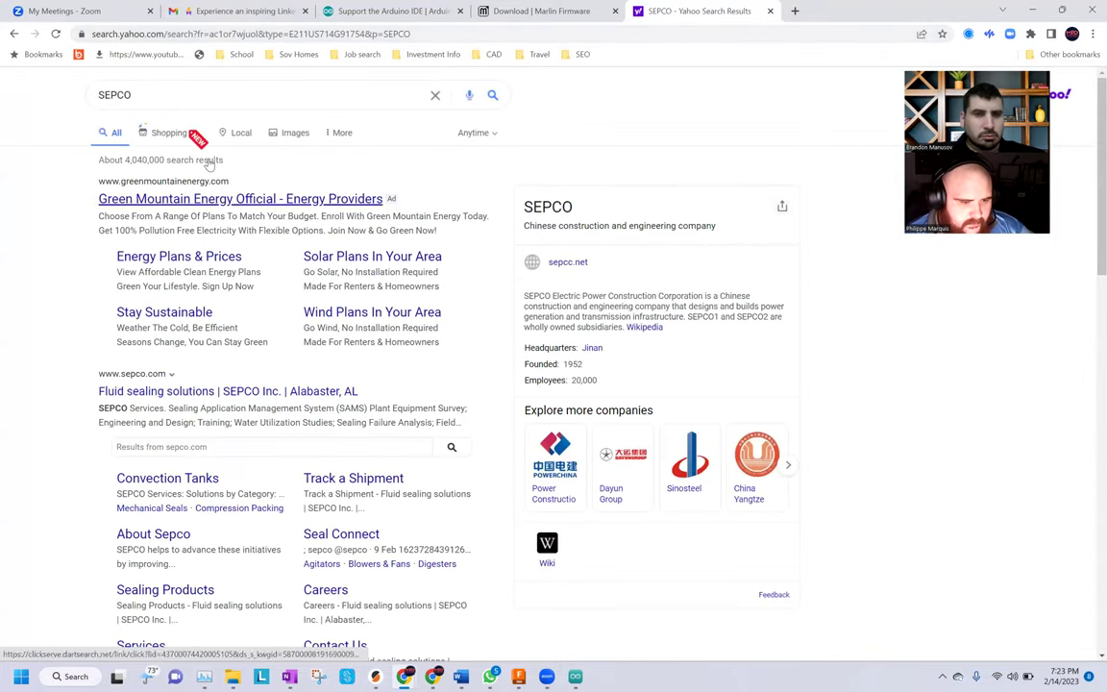
left_click(298, 133)
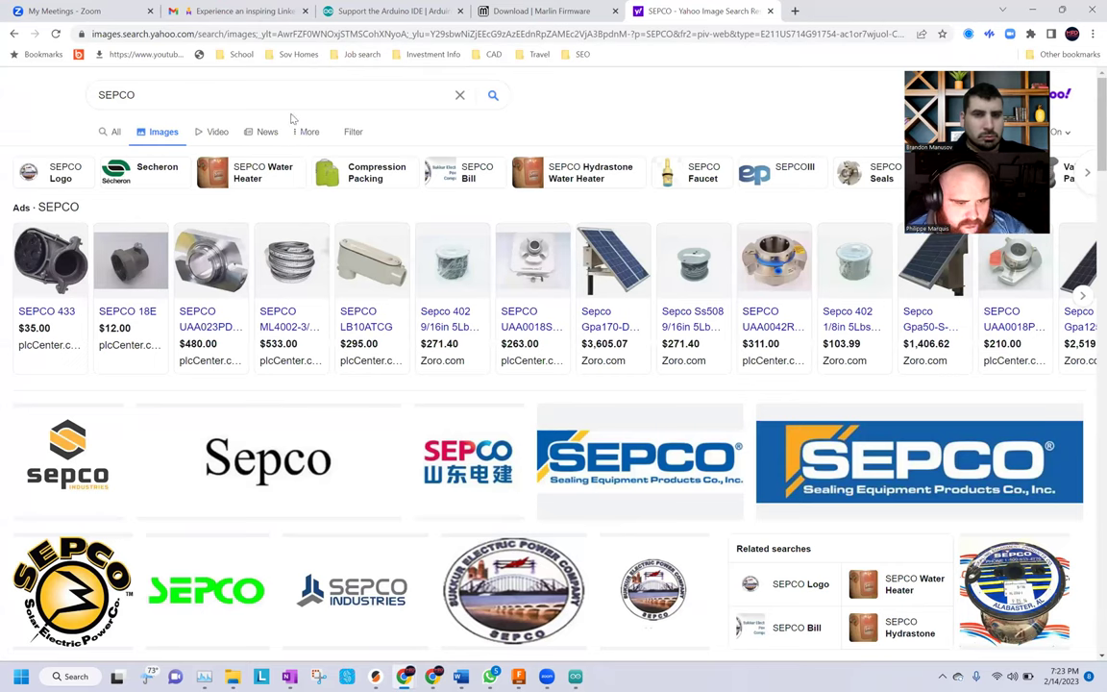
Refine the image search to "SEPCO THERMO COUPLE", examine the results, and return to Arduino IDE
left_click(285, 94)
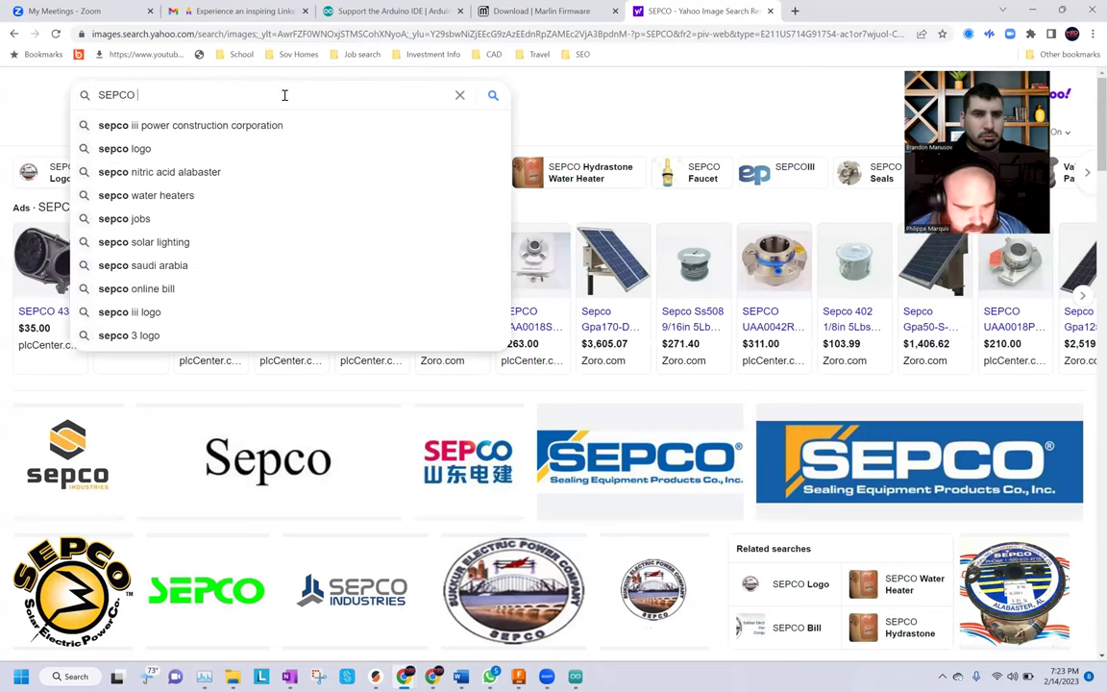
type("THERMO")
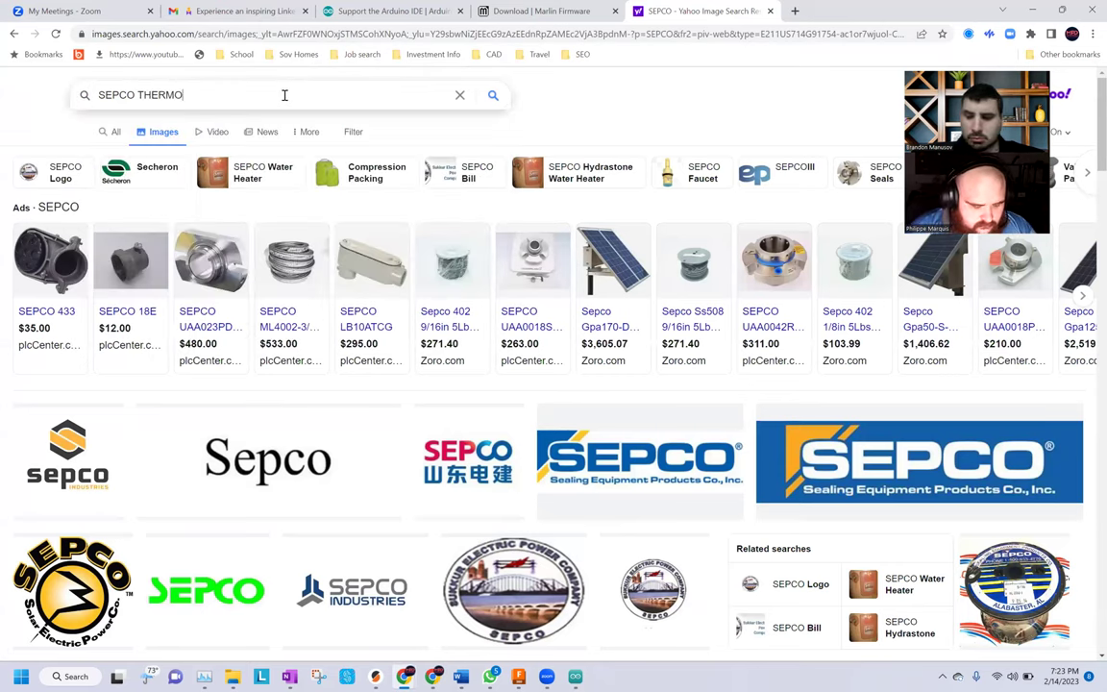
type(" COUPLE")
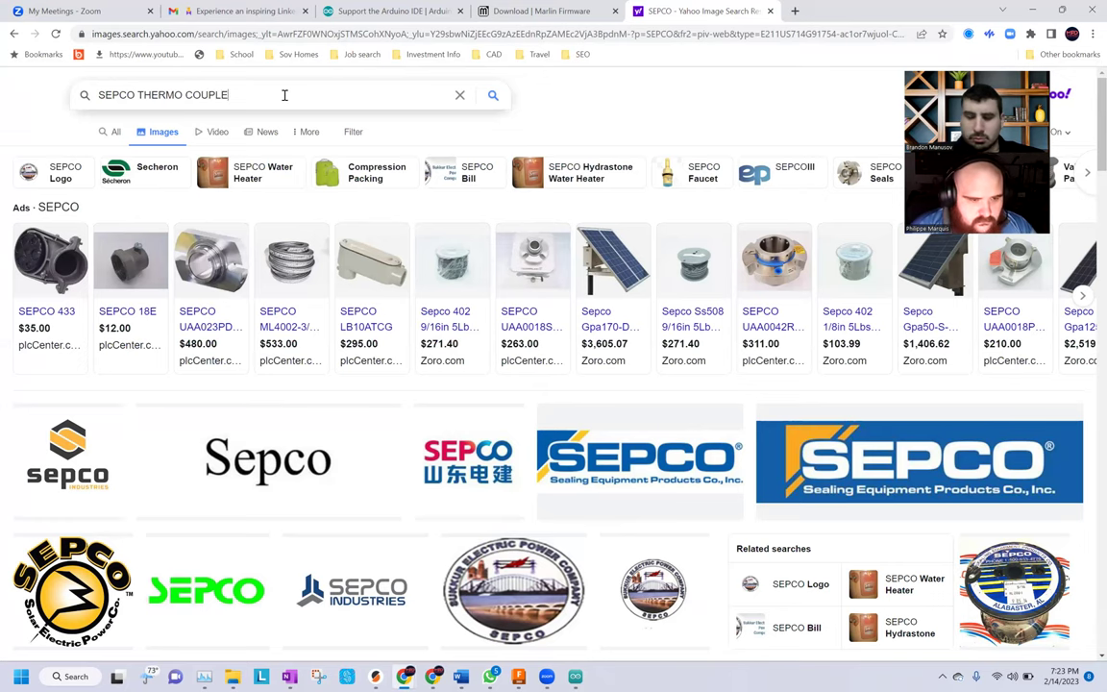
key("Return")
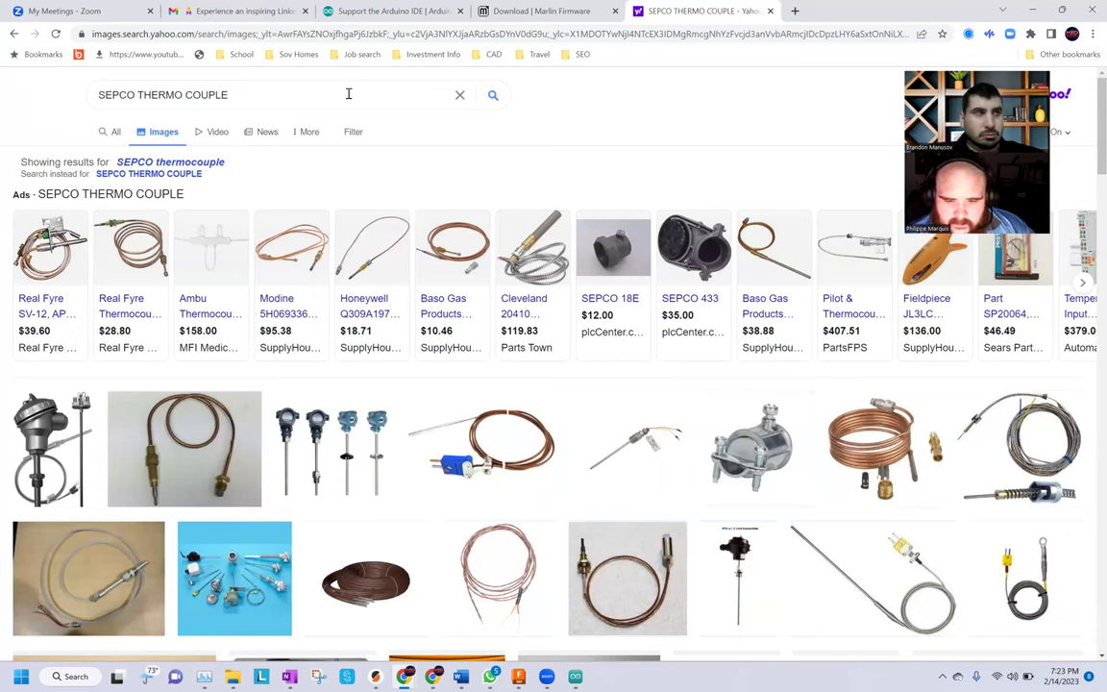
left_click(1030, 10)
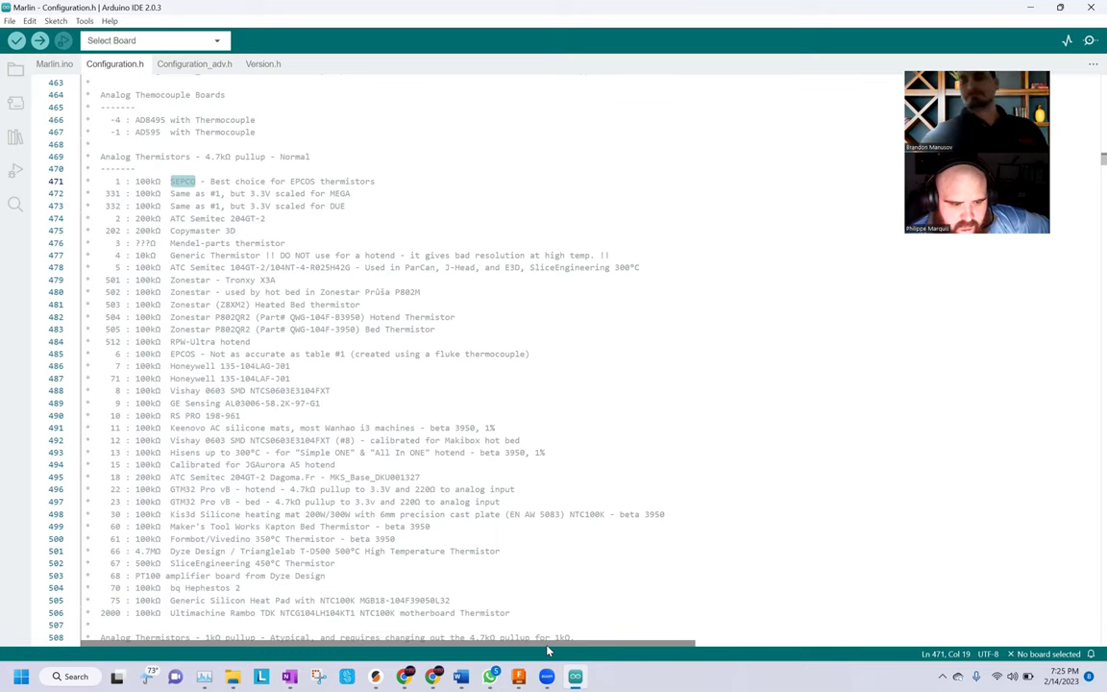
Replace the selected SEPCO in the sensor 1 description with a line break
key("Return")
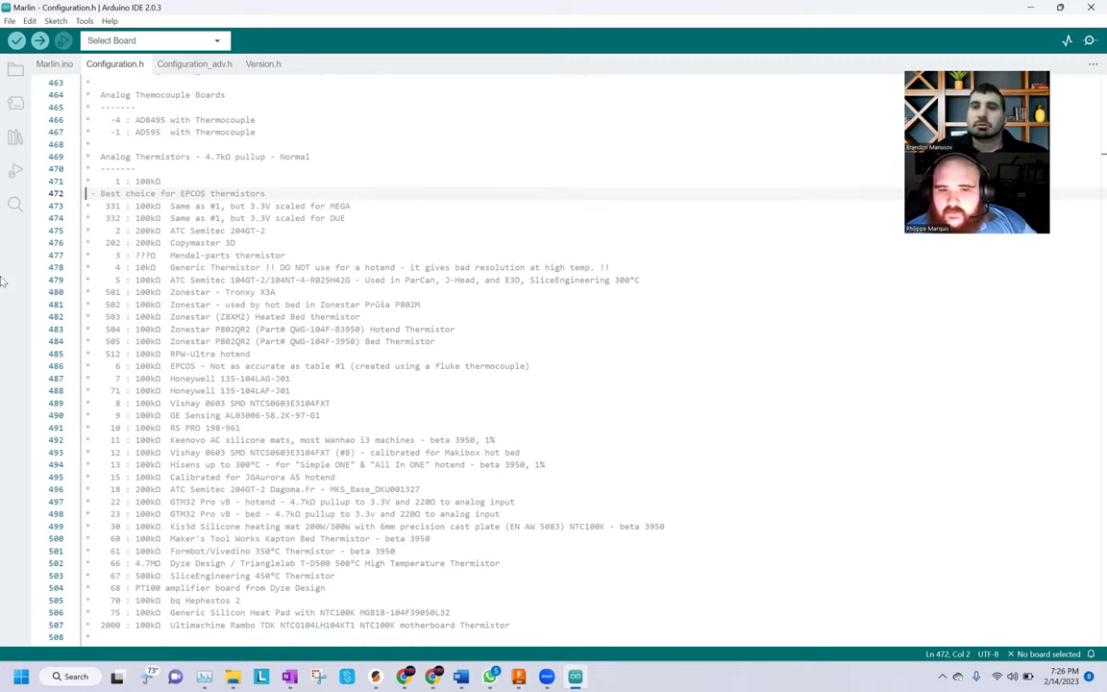
left_click(175, 329)
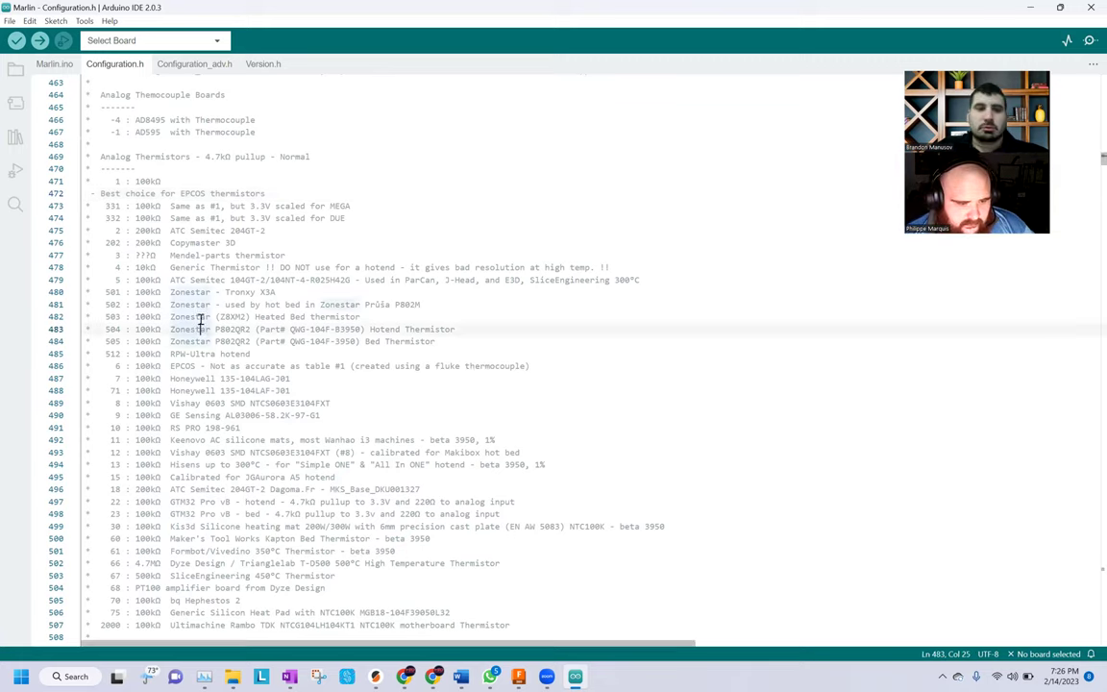
Set the TEMP_SENSOR_0 definition to 5 and save Configuration.h
scroll(175, 330, "down", 12)
scroll(175, 330, "down", 4)
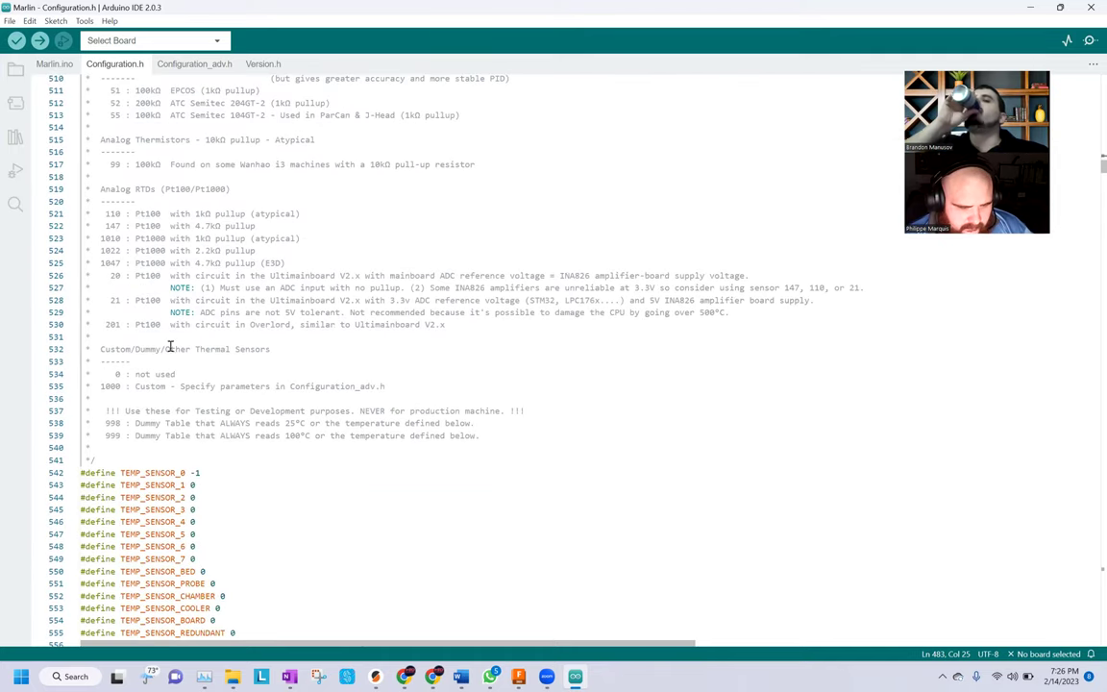
left_click(194, 472)
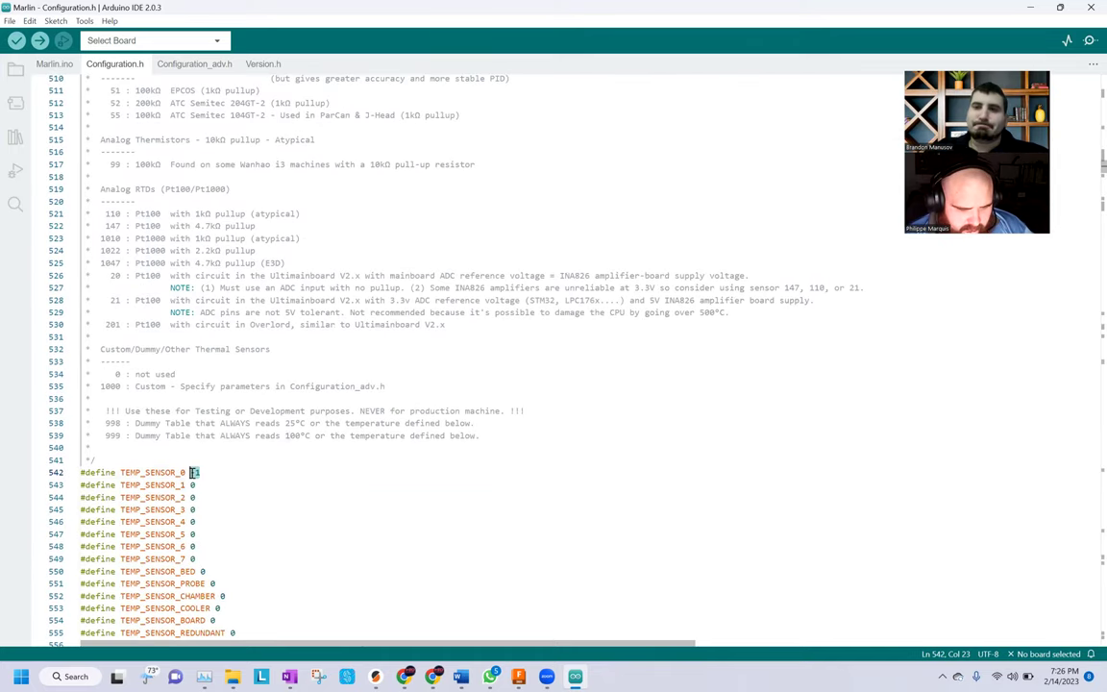
key("BackSpace")
type("5")
key("ctrl+s")
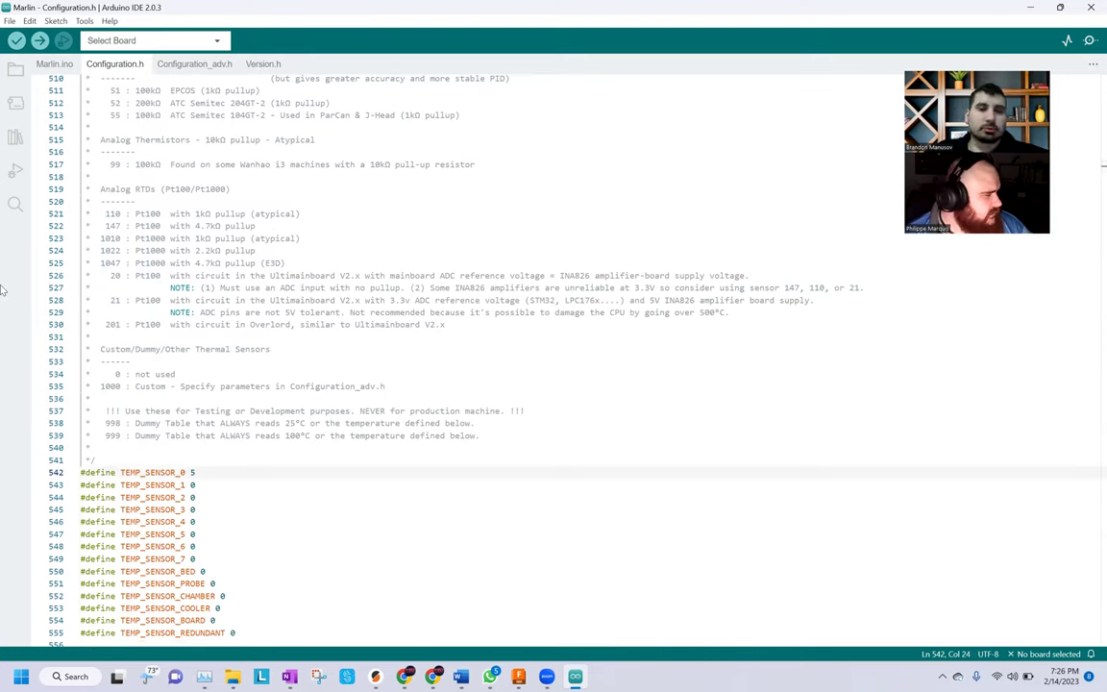
Set the TEMP_SENSOR_BED definition to 1 and save Configuration.h
left_click(222, 558)
left_click(207, 569)
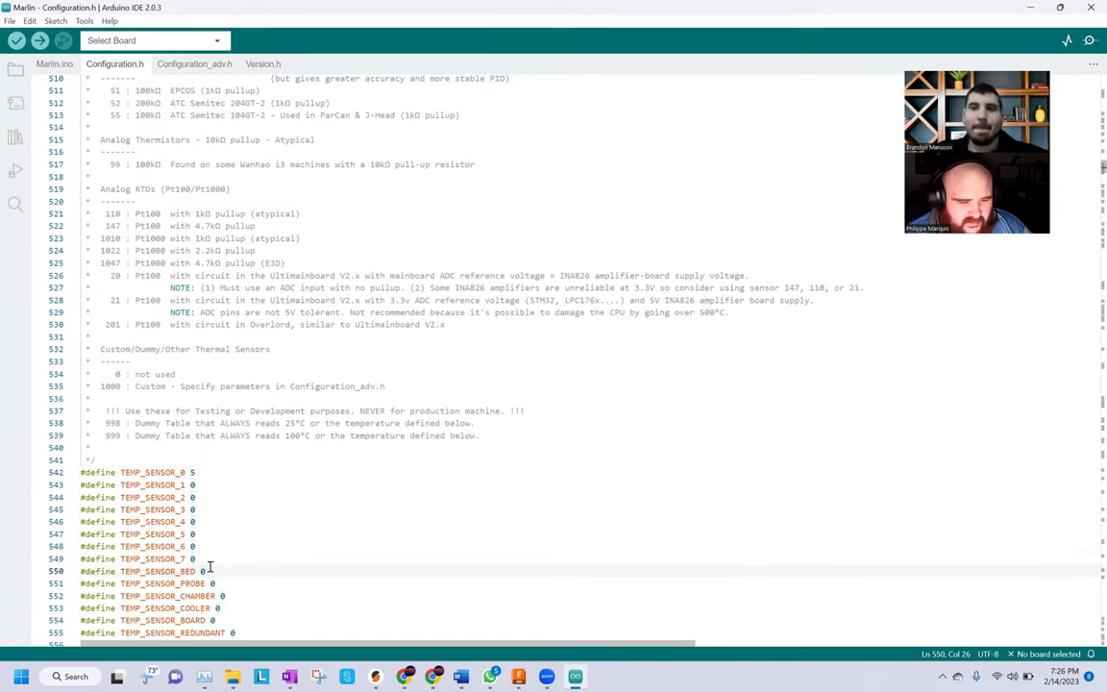
key("BackSpace")
type("1")
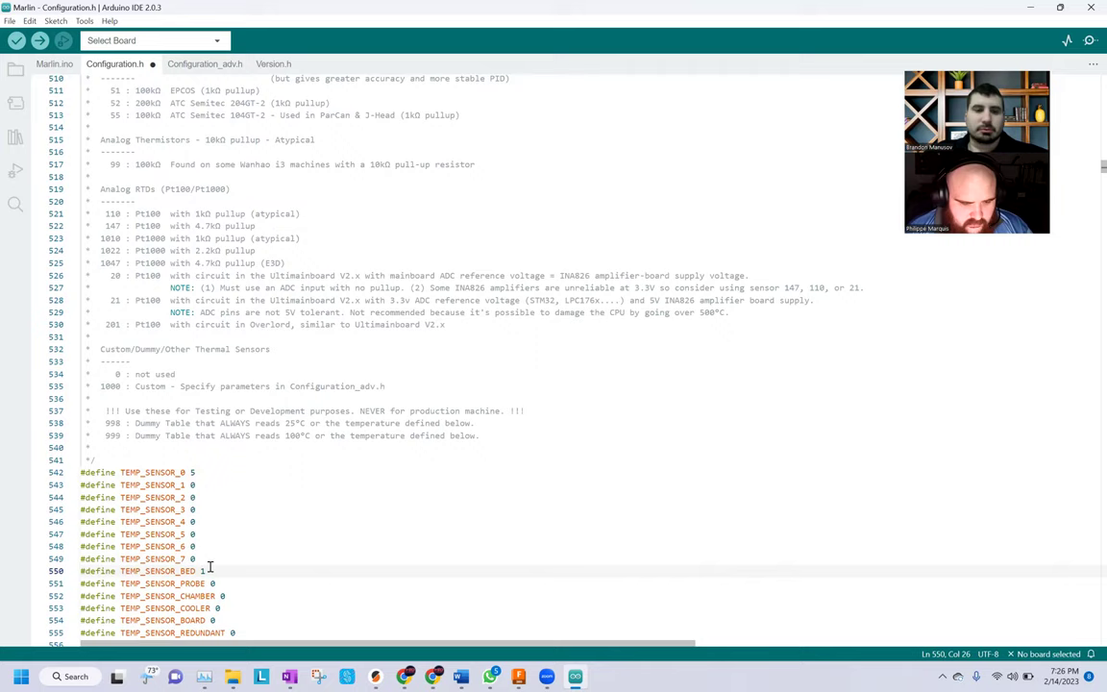
key("ctrl+s")
Rejoin "- Best choice for EPCOS thermistors" to the sensor 1 comment line and select that line's 100kΩ value
scroll(297, 420, "up", 6)
scroll(321, 360, "up", 11)
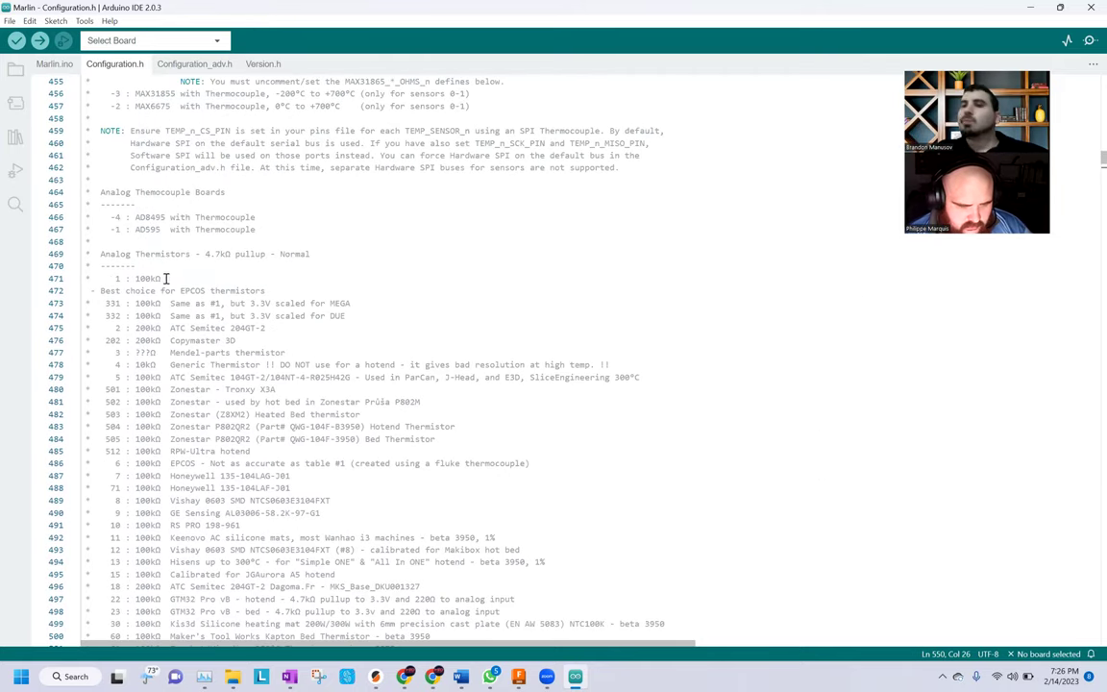
left_click(97, 289)
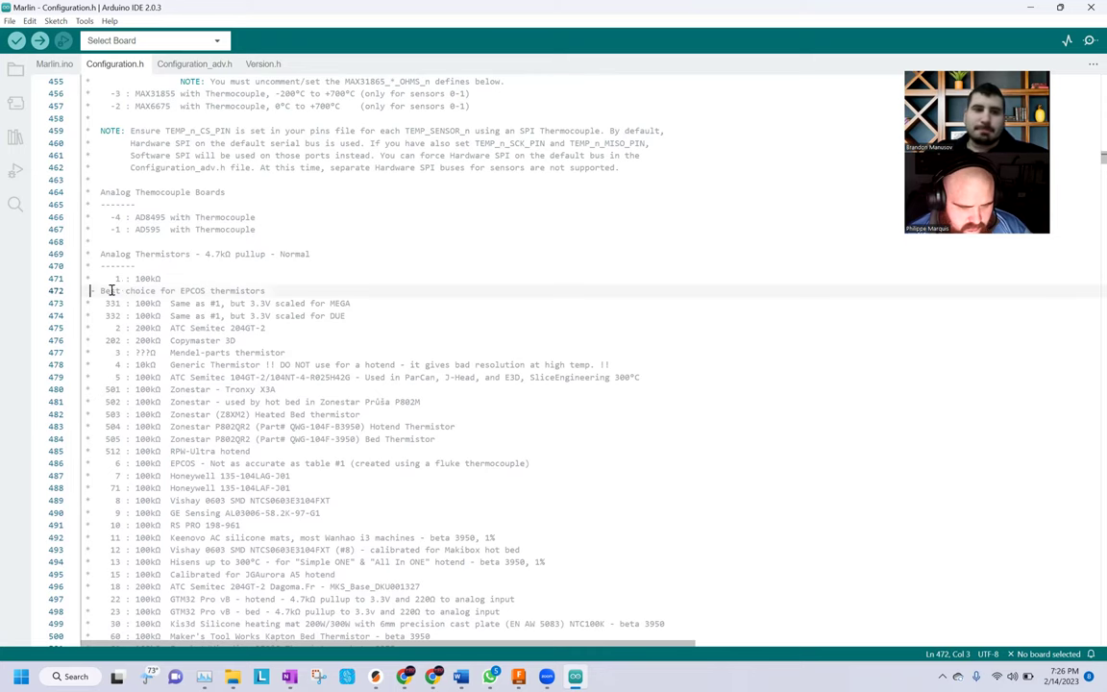
key("Home")
key("BackSpace")
key("BackSpace")
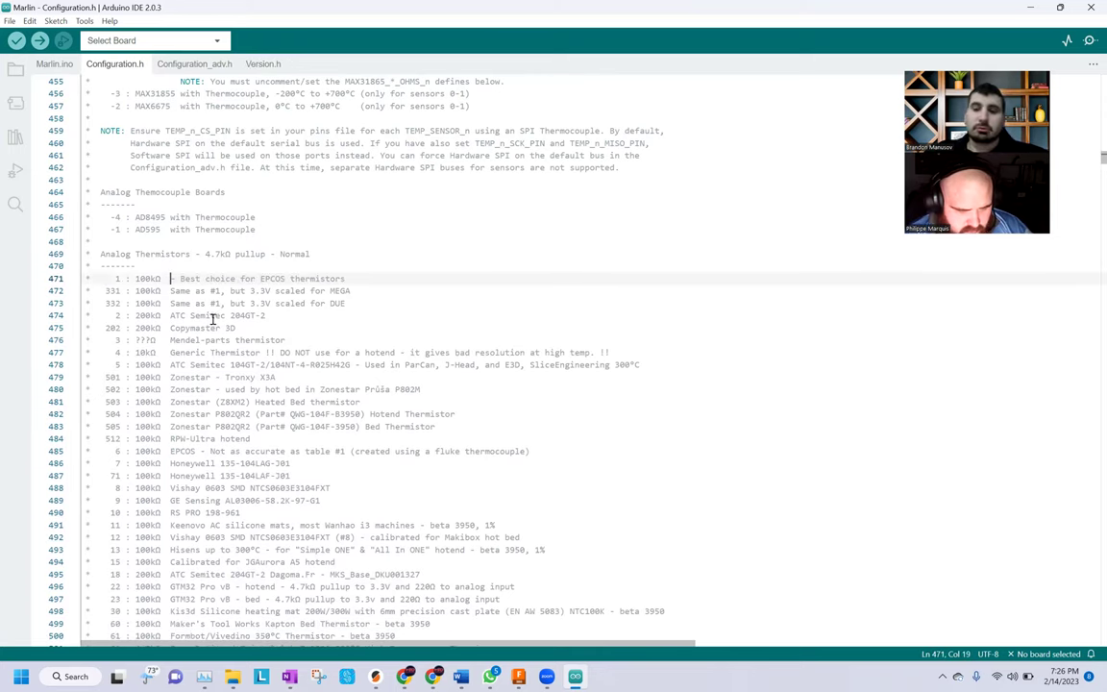
left_click(138, 278)
left_click_drag(138, 277, 162, 278)
Close all OneNote windows and the second Chrome window
mouse_move(294, 677)
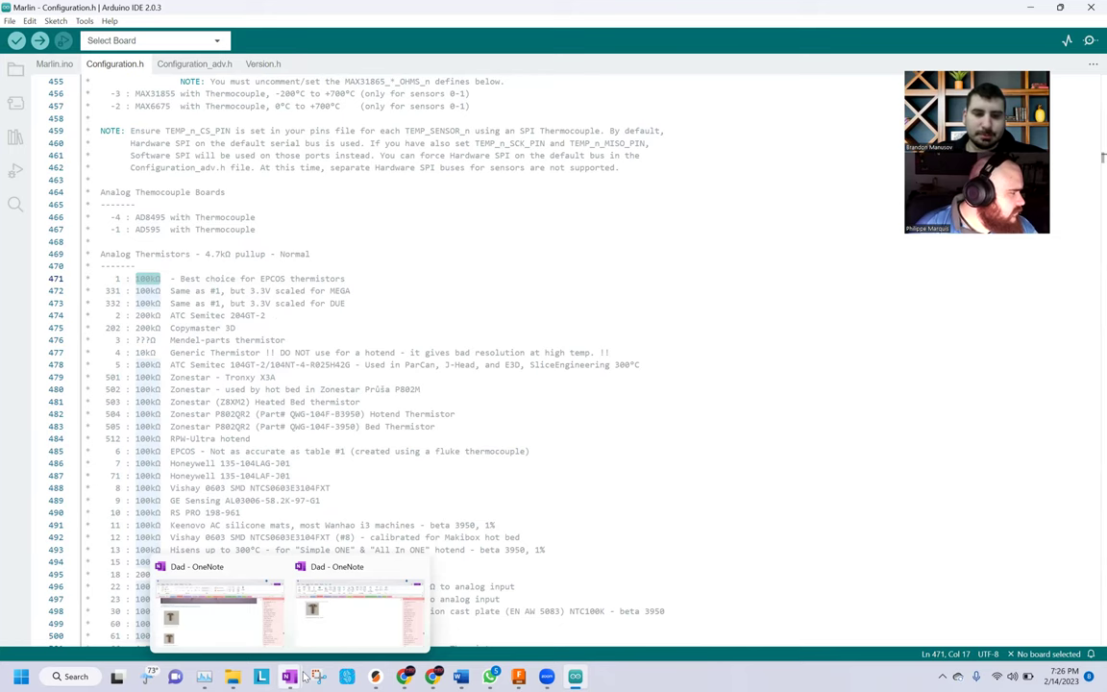
left_click(295, 678)
right_click(295, 678)
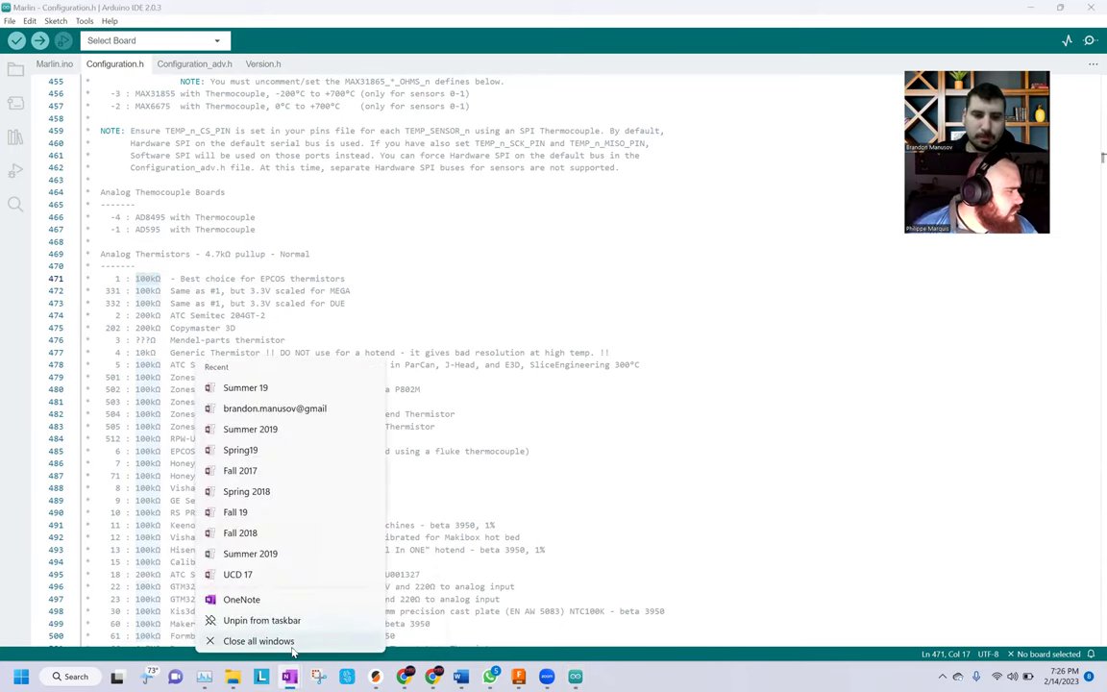
left_click(294, 653)
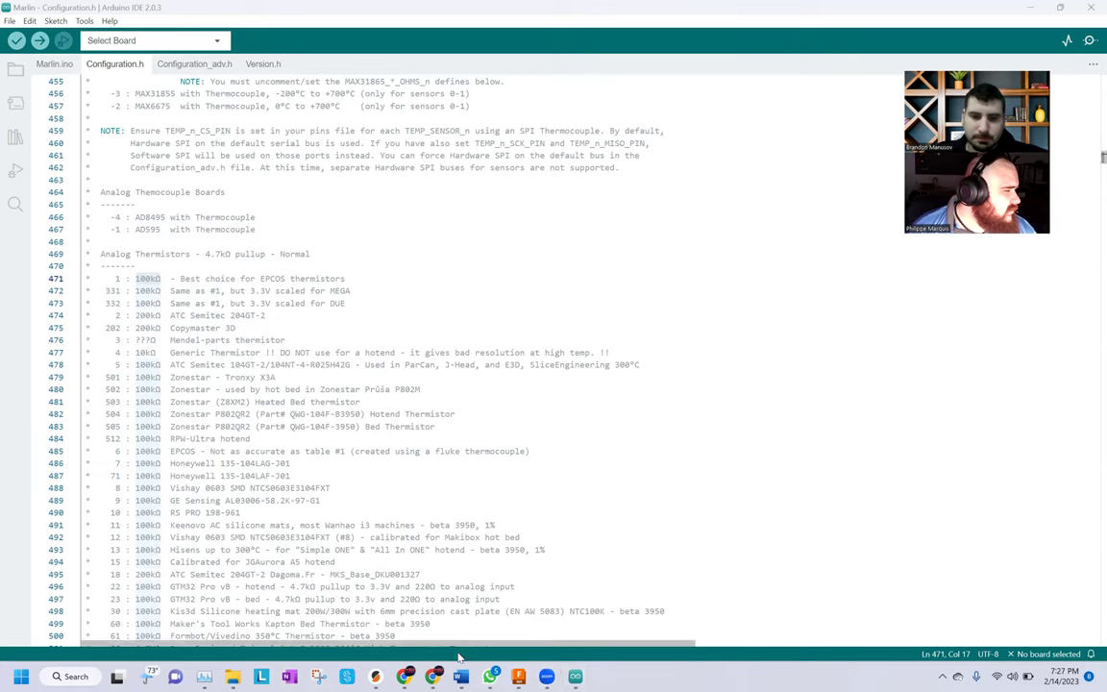
right_click(432, 674)
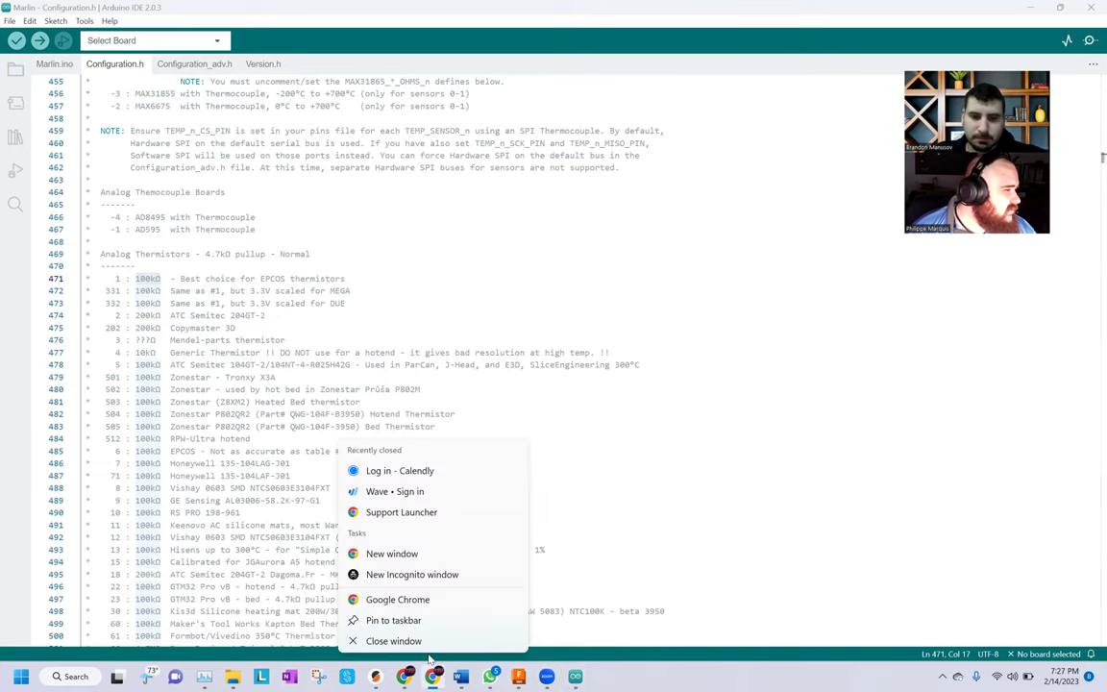
Set the TEMP_SENSOR_0 definition to 1
scroll(580, 300, "down", 2)
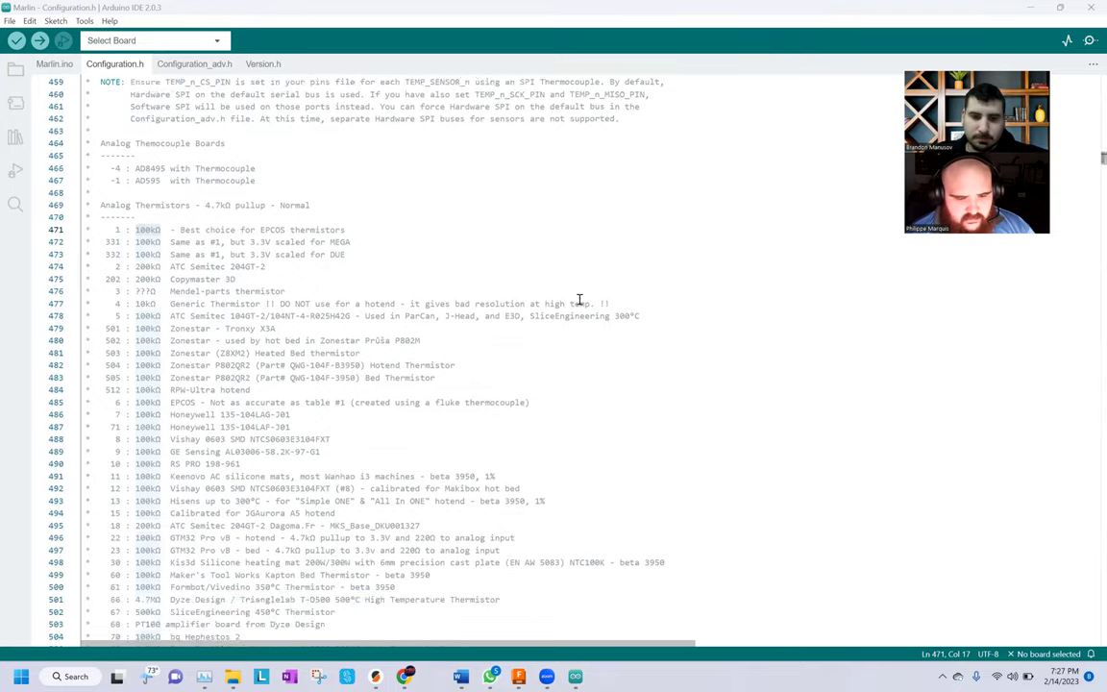
scroll(580, 300, "down", 15)
left_click(214, 365)
key("BackSpace")
type("1")
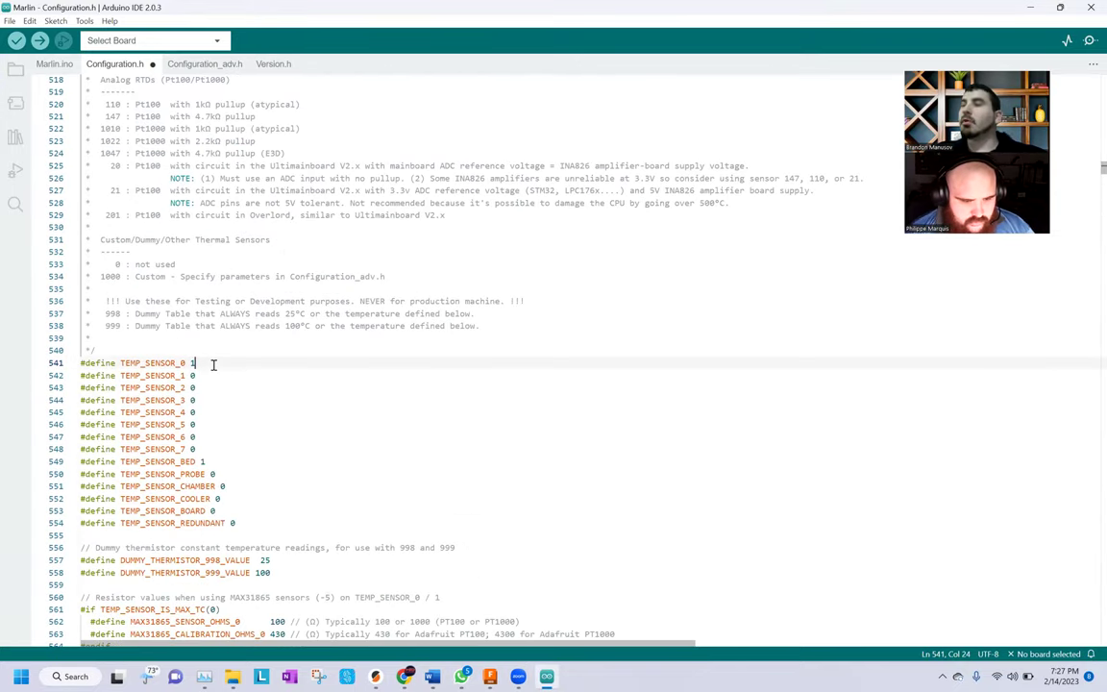
Examine the dummy thermistor and sensor resistor settings, and review the list of thermistor types above the sensor definitions
scroll(213, 366, "down", 9)
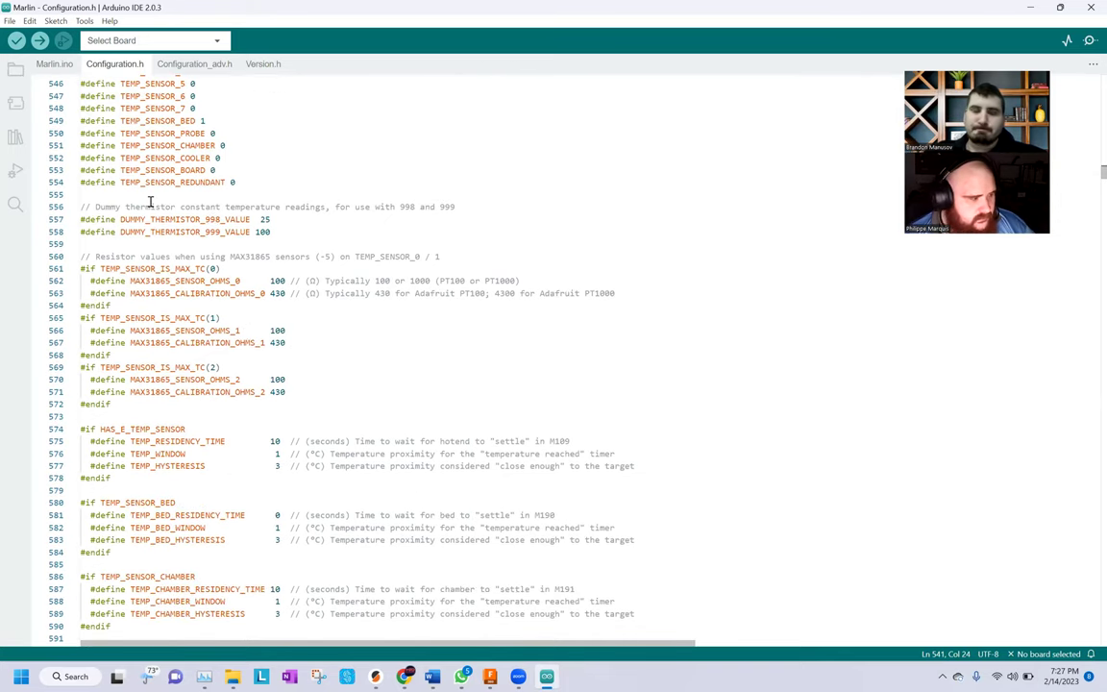
left_click(302, 234)
scroll(284, 154, "up", 8)
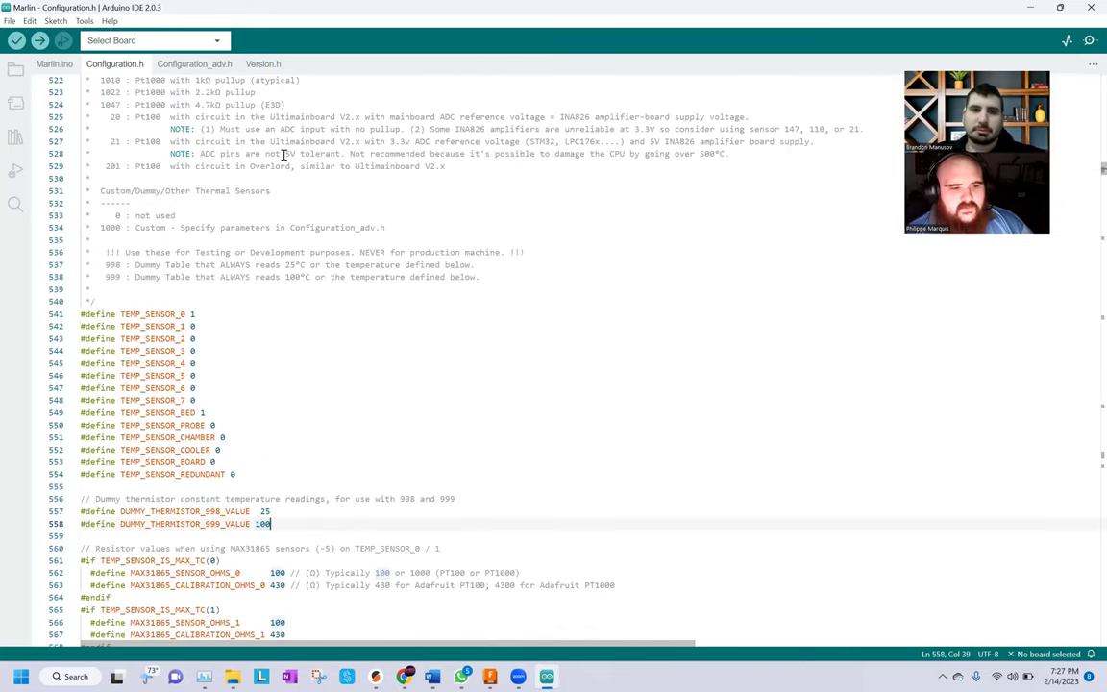
scroll(283, 155, "up", 7)
scroll(274, 152, "up", 4)
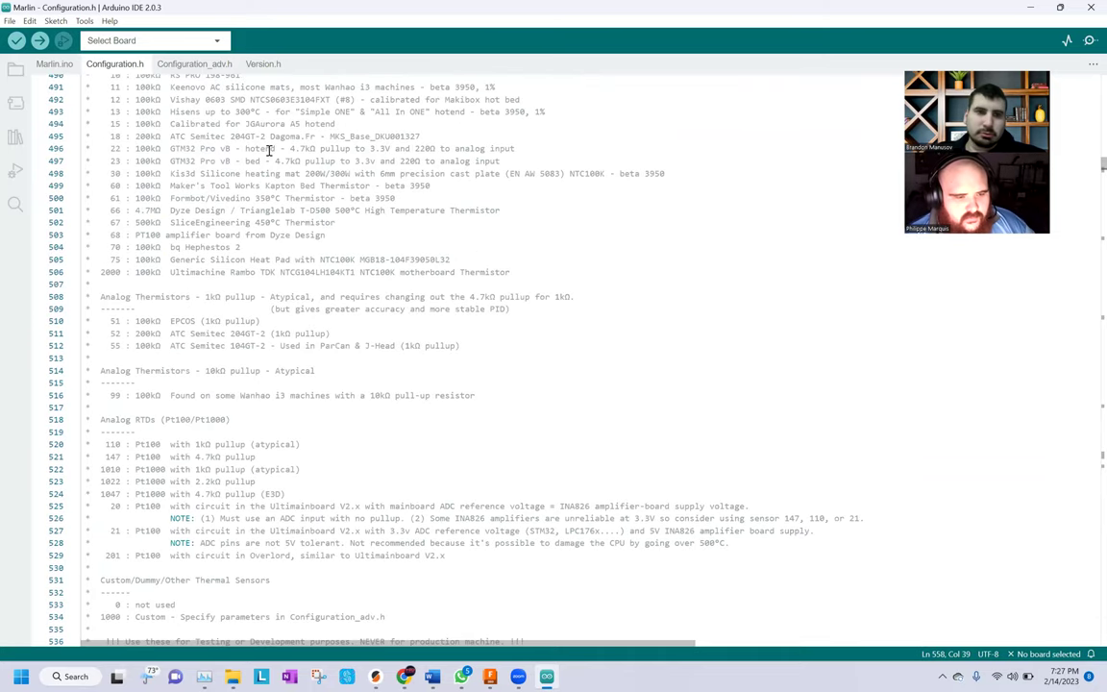
scroll(270, 151, "up", 3)
scroll(270, 151, "up", 3)
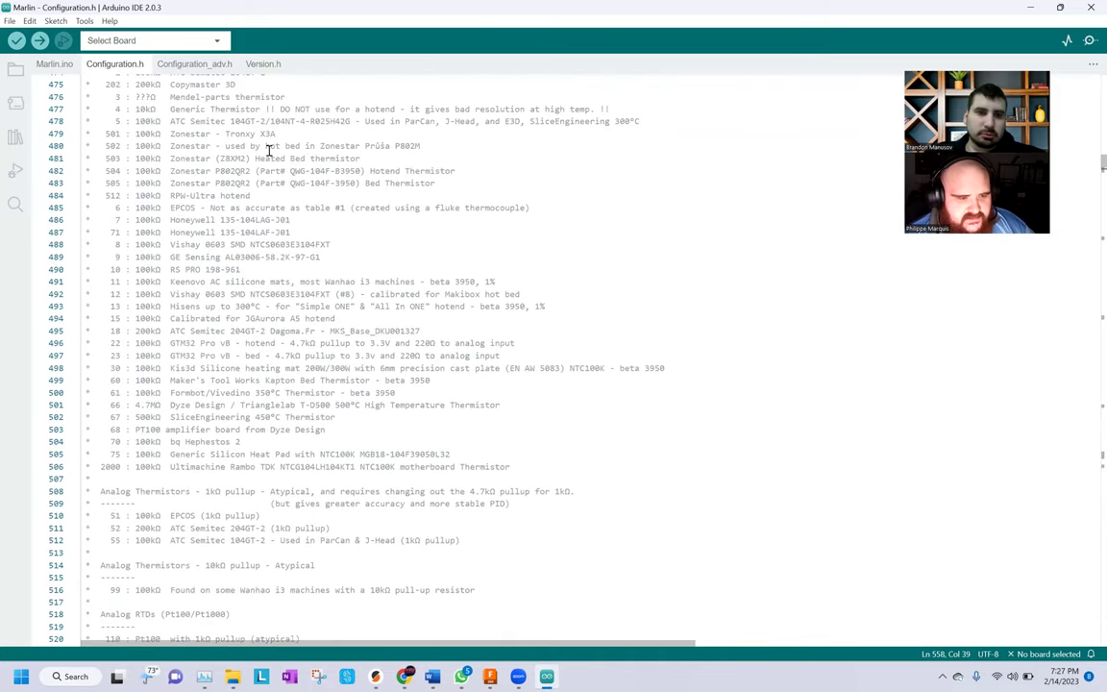
scroll(268, 149, "up", 1)
scroll(119, 162, "down", 7)
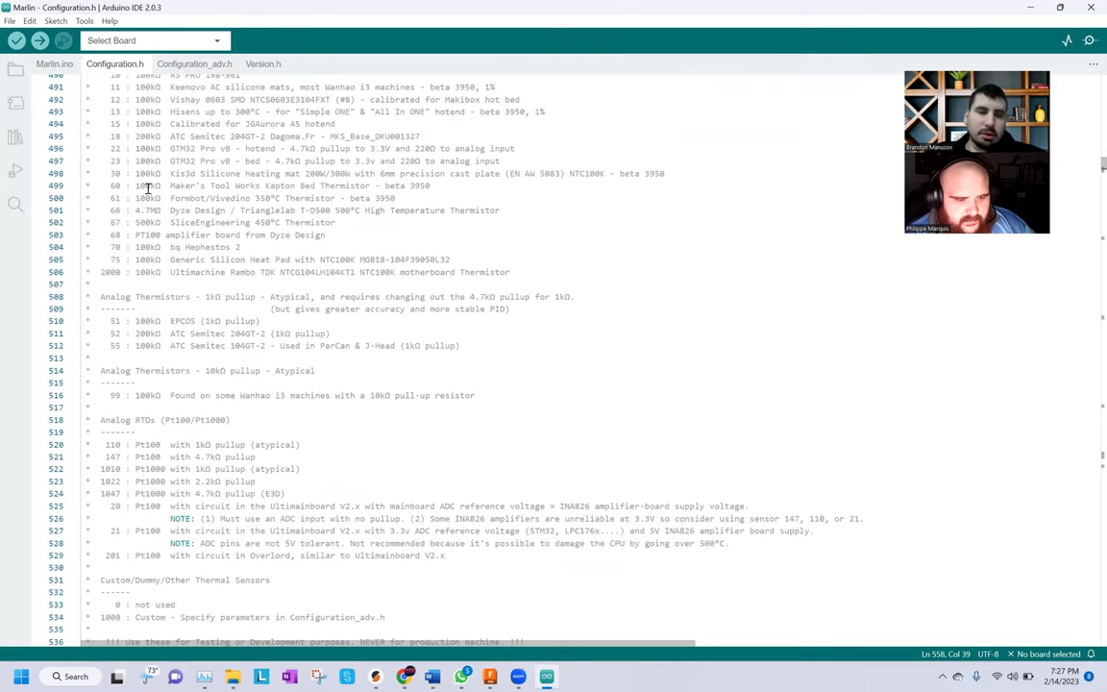
scroll(148, 189, "down", 6)
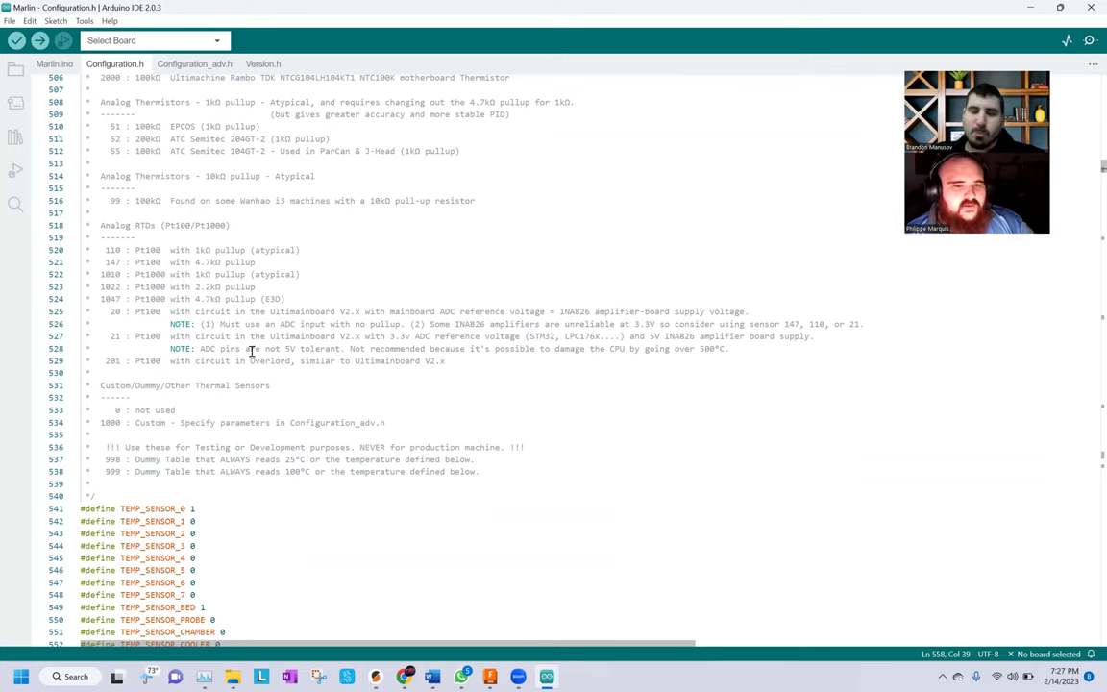
Re-enter 1 as the TEMP_SENSOR_0 value and place the cursor at the end of the TEMP_SENSOR_BED definition
left_click(198, 506)
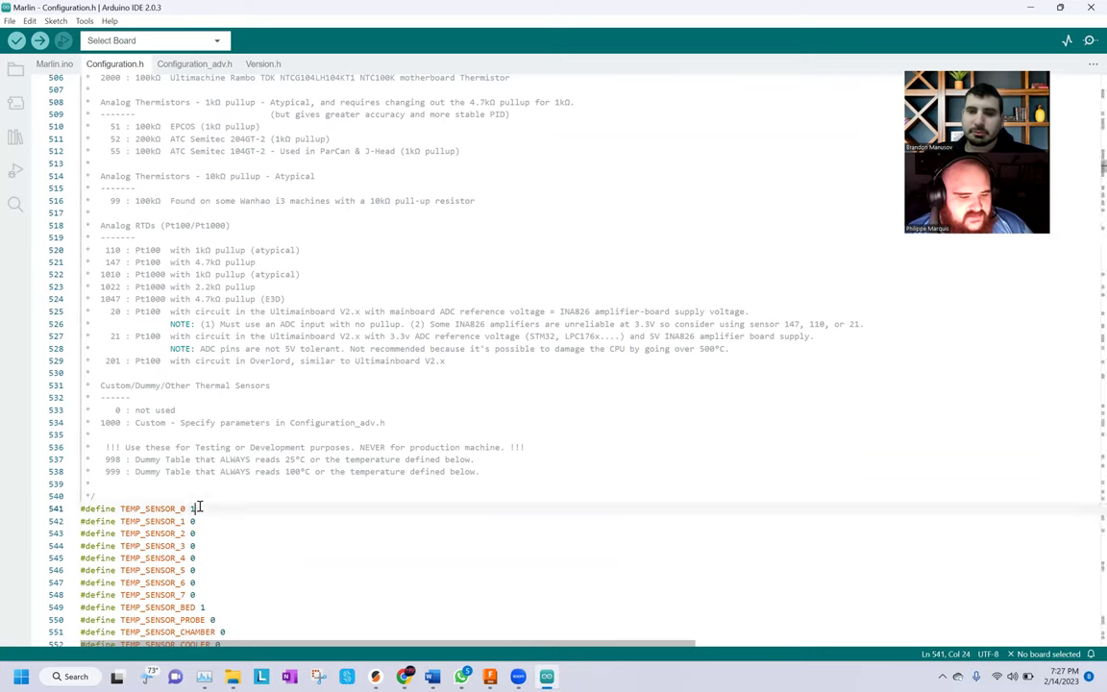
key("BackSpace")
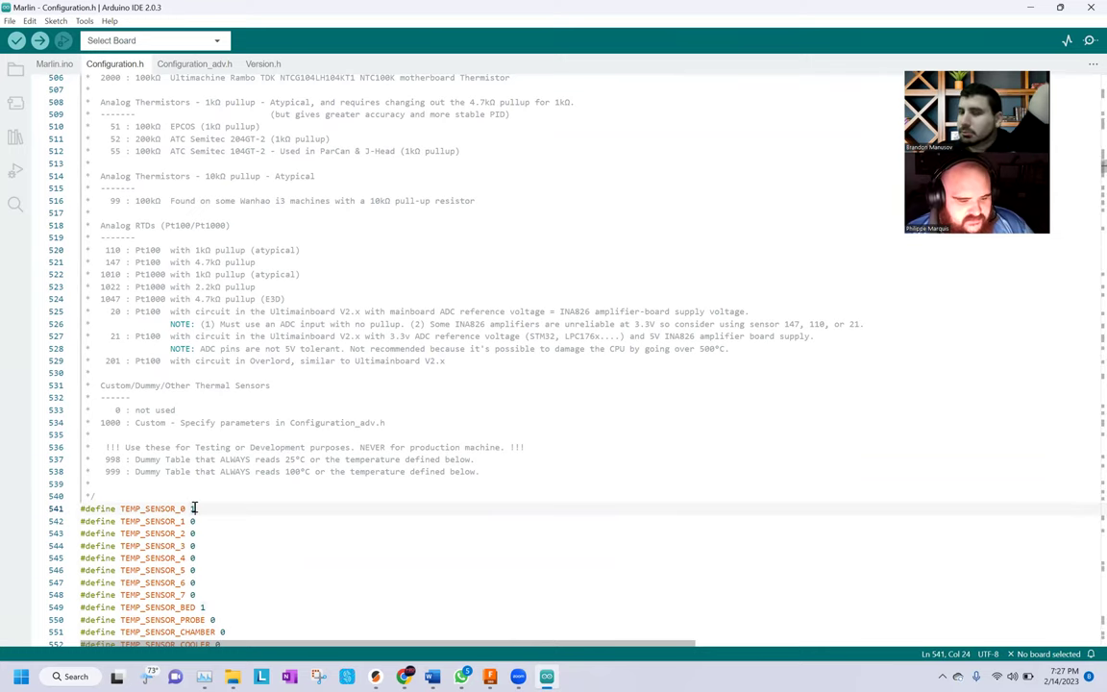
type("1")
scroll(220, 505, "down", 3)
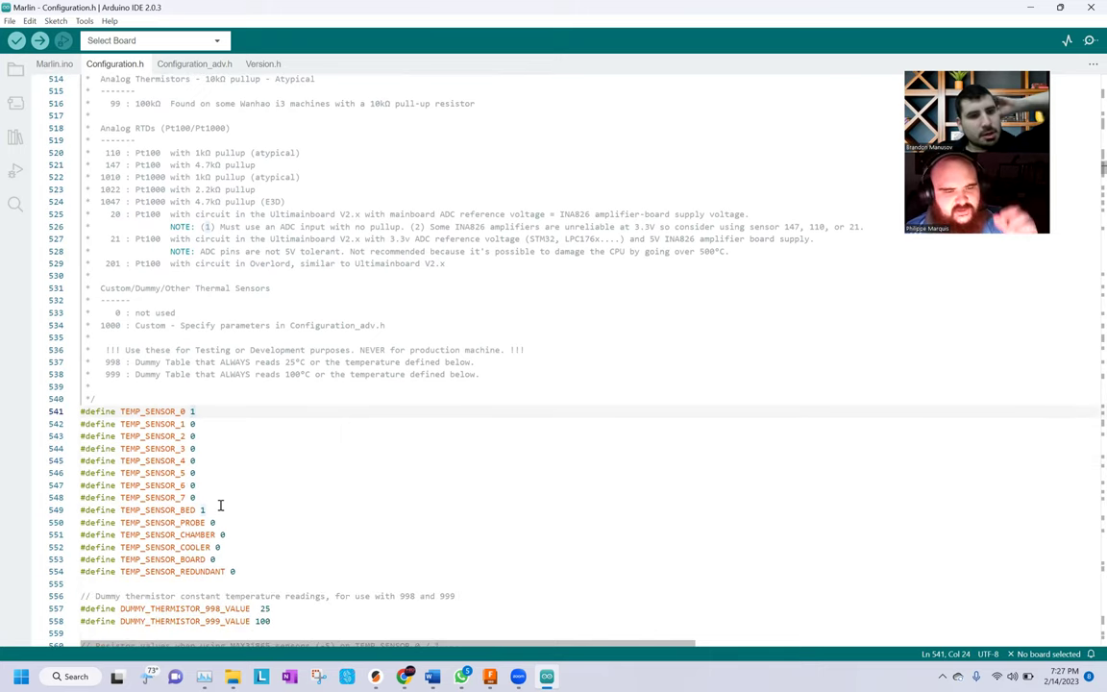
scroll(220, 504, "down", 1)
scroll(220, 504, "down", 4)
left_click(218, 315)
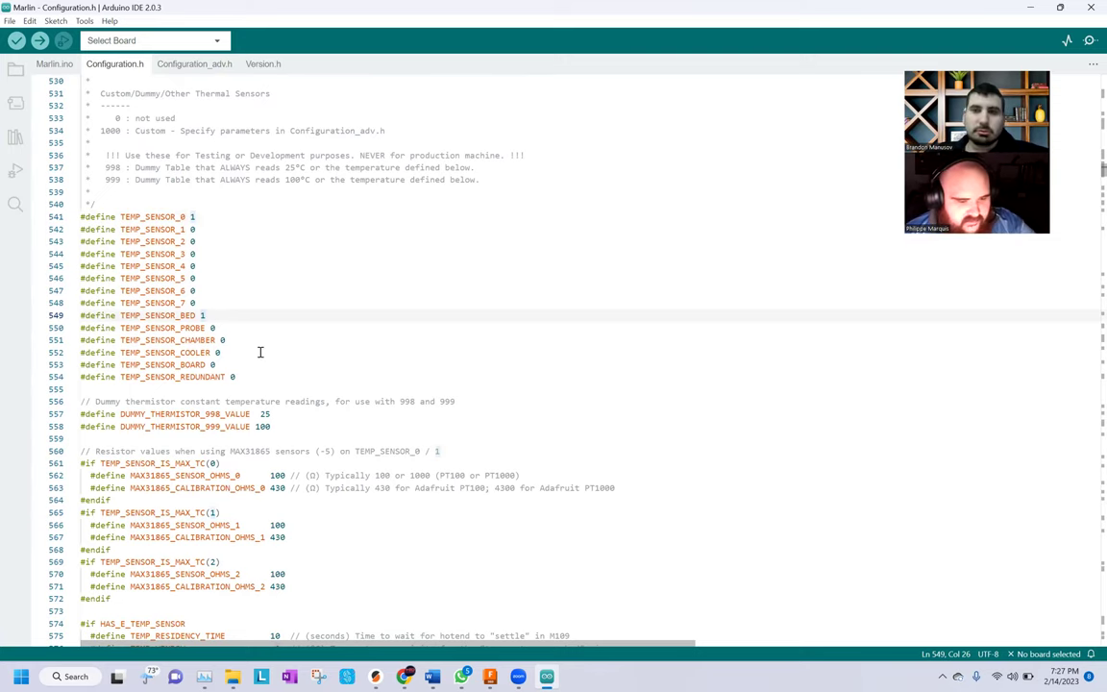
Examine the temperature residency, redundant sensor, heater minimum and maximum temperature, thermal overshoot and hotend PID settings
scroll(264, 353, "down", 1)
scroll(268, 354, "down", 5)
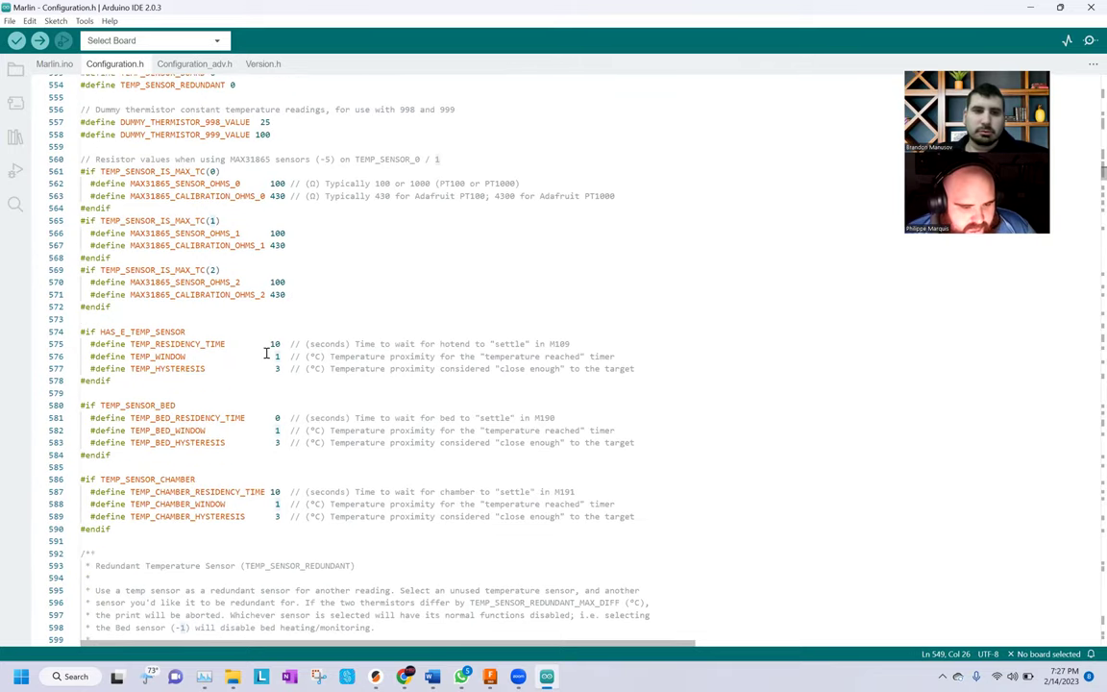
scroll(267, 354, "down", 5)
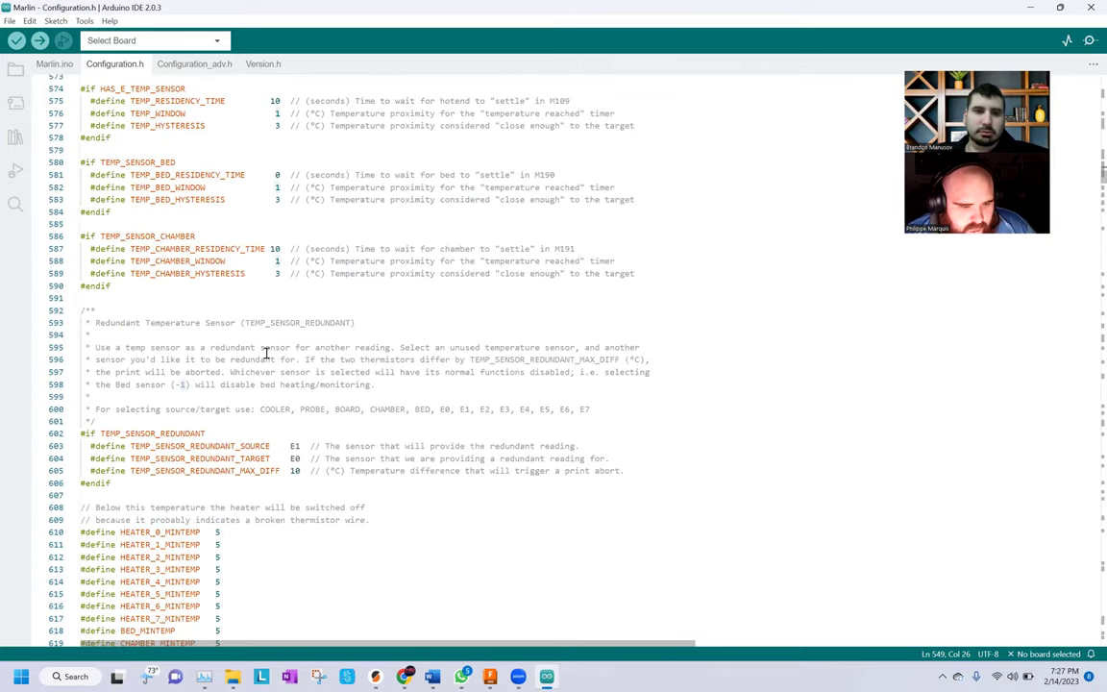
scroll(267, 353, "down", 3)
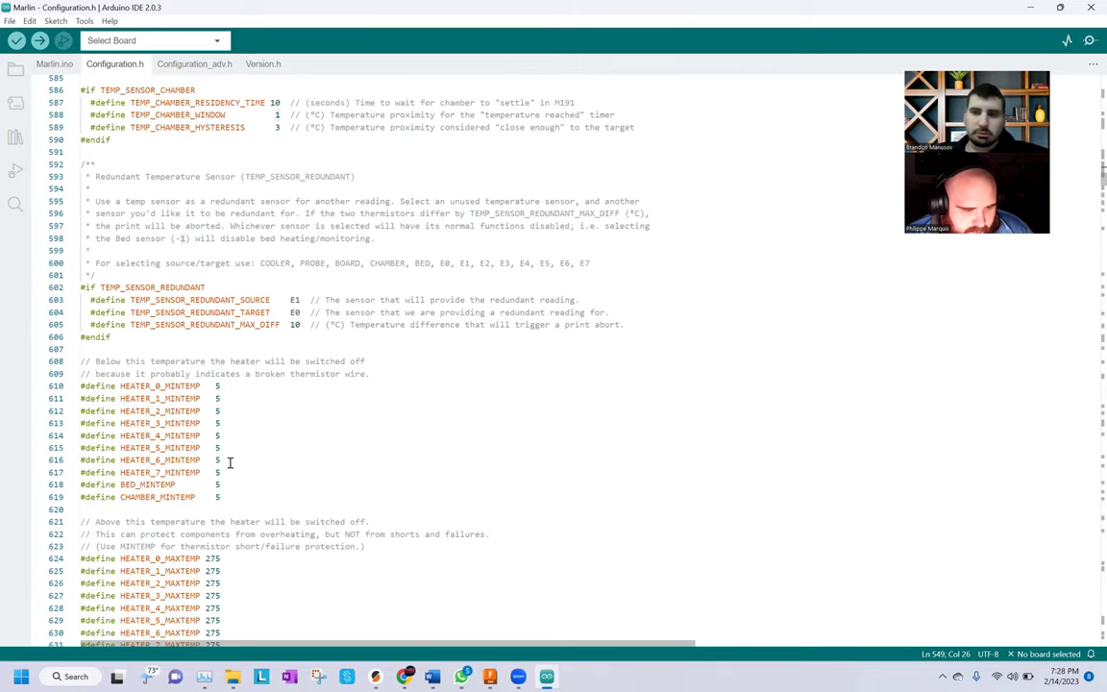
scroll(230, 462, "down", 2)
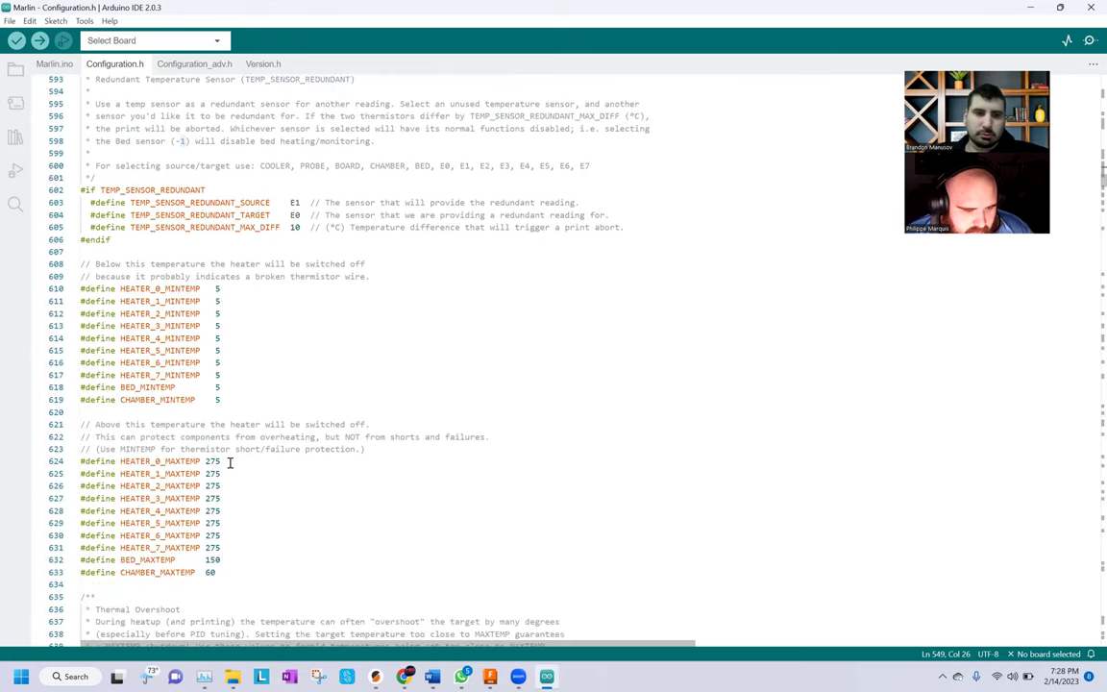
scroll(230, 462, "down", 4)
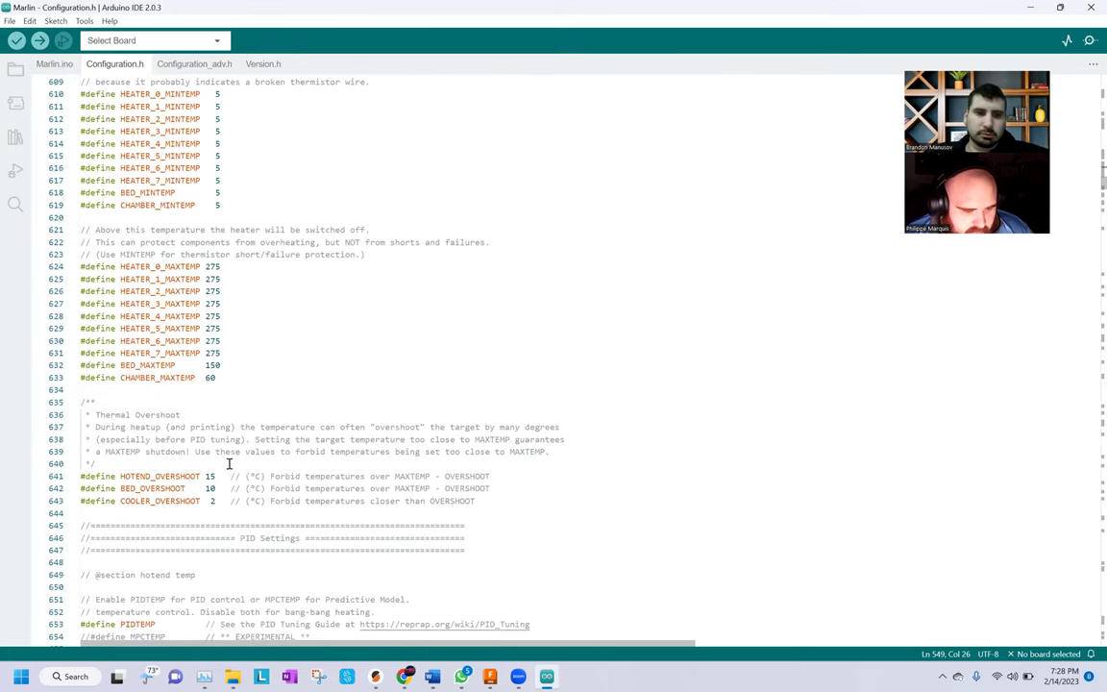
scroll(229, 463, "down", 1)
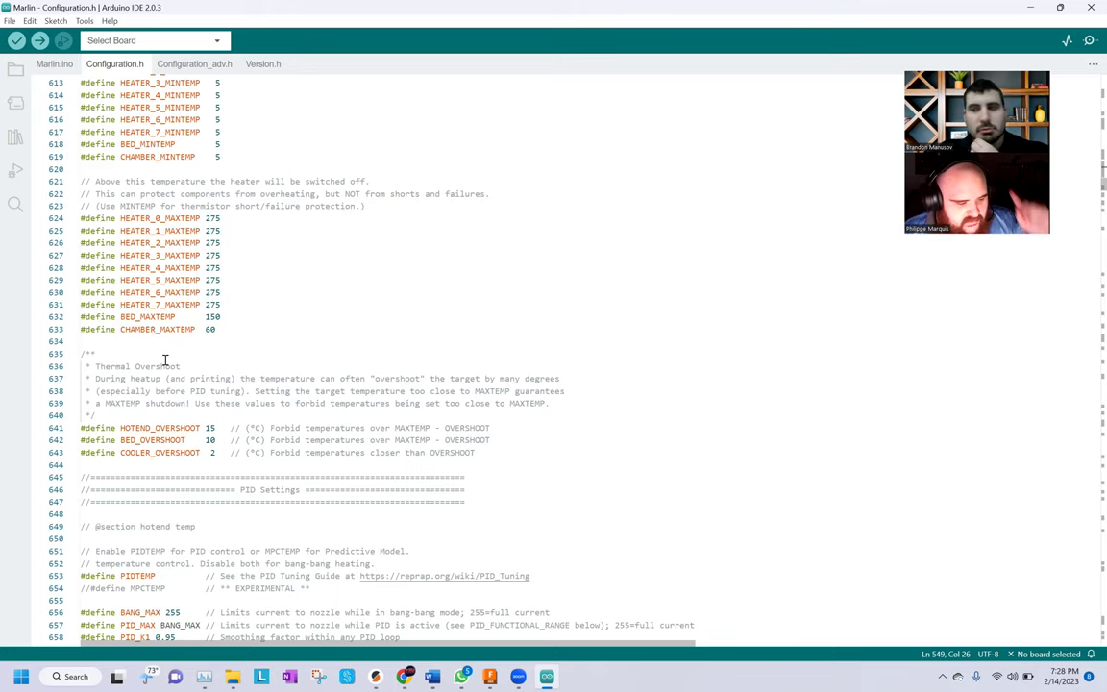
scroll(166, 360, "down", 5)
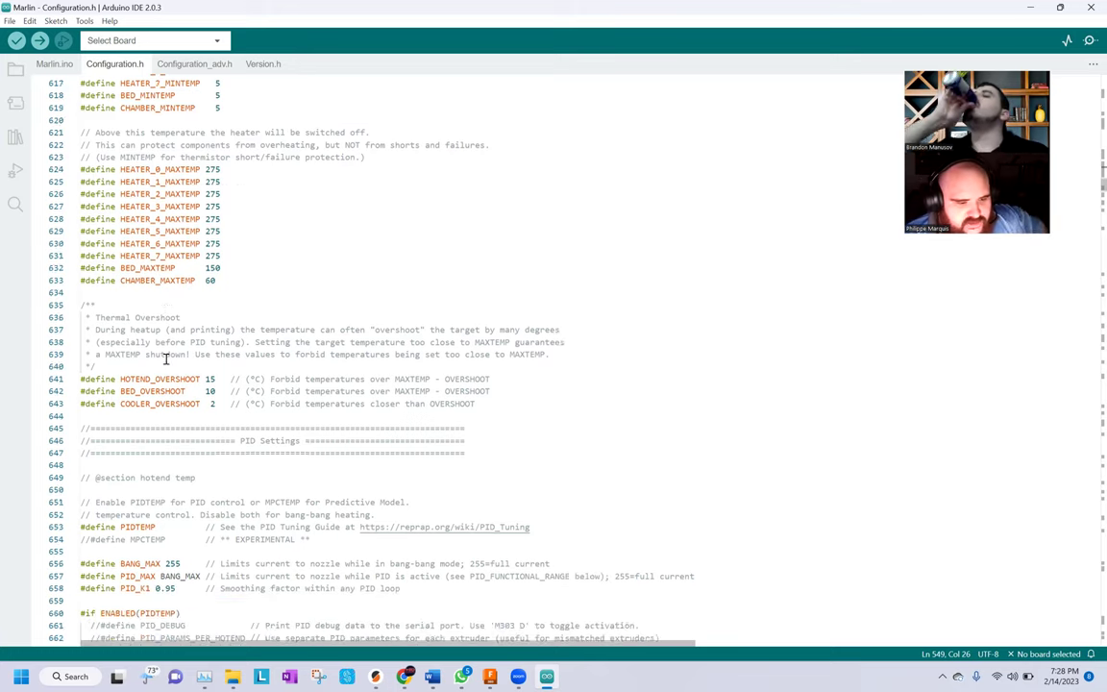
scroll(222, 321, "down", 3)
scroll(221, 308, "down", 4)
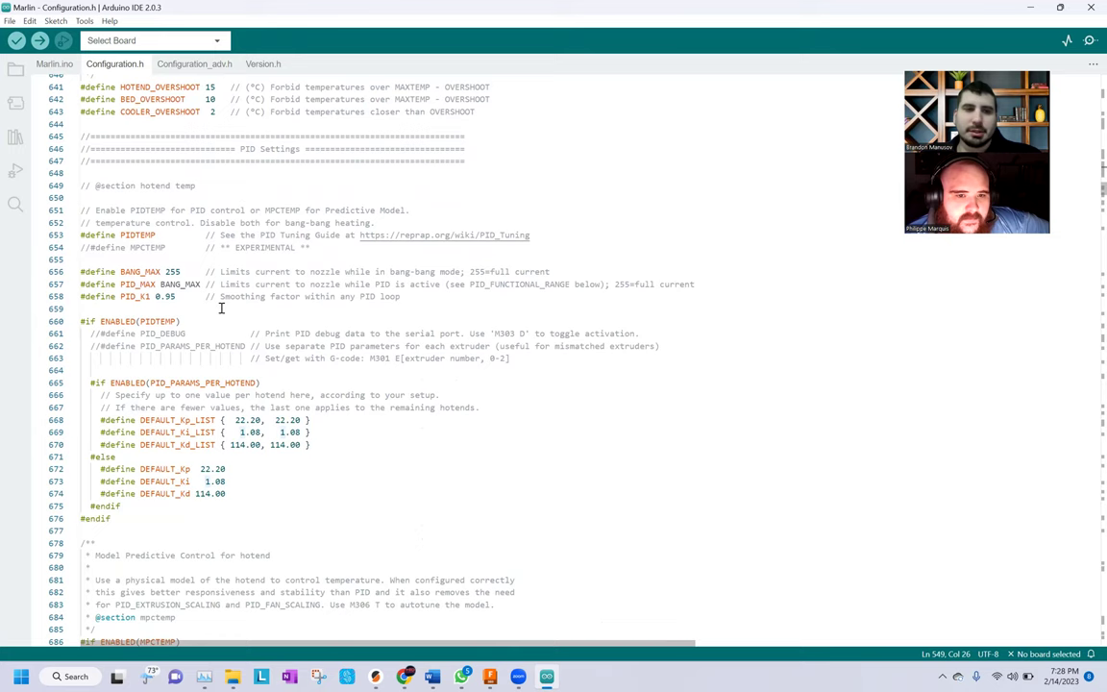
scroll(221, 308, "down", 1)
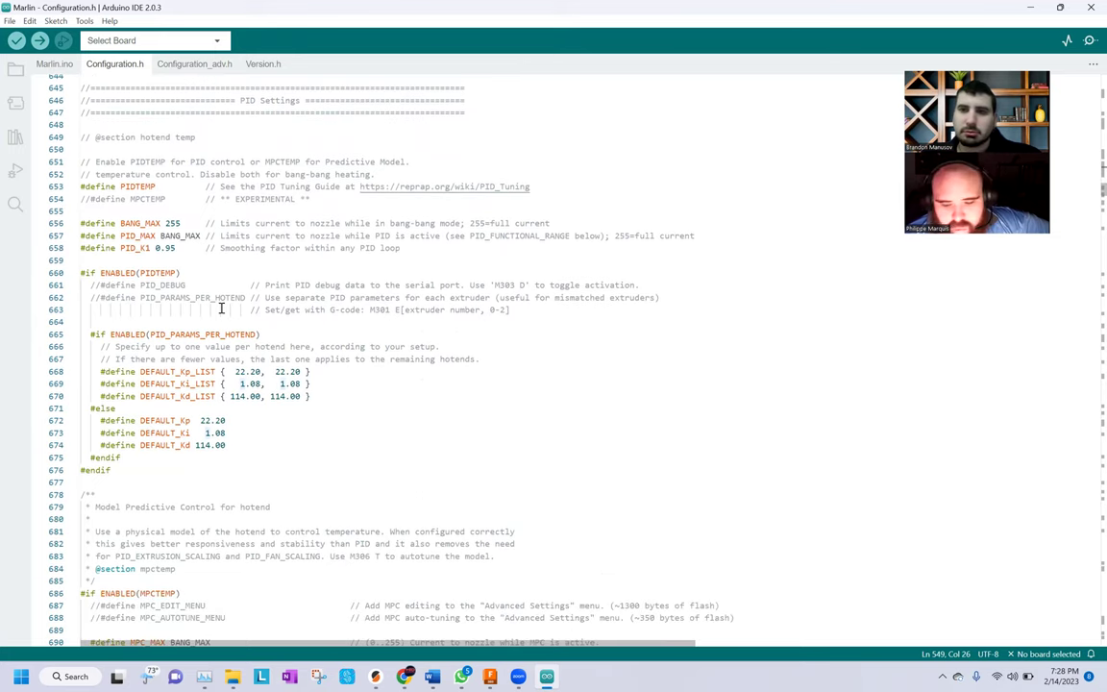
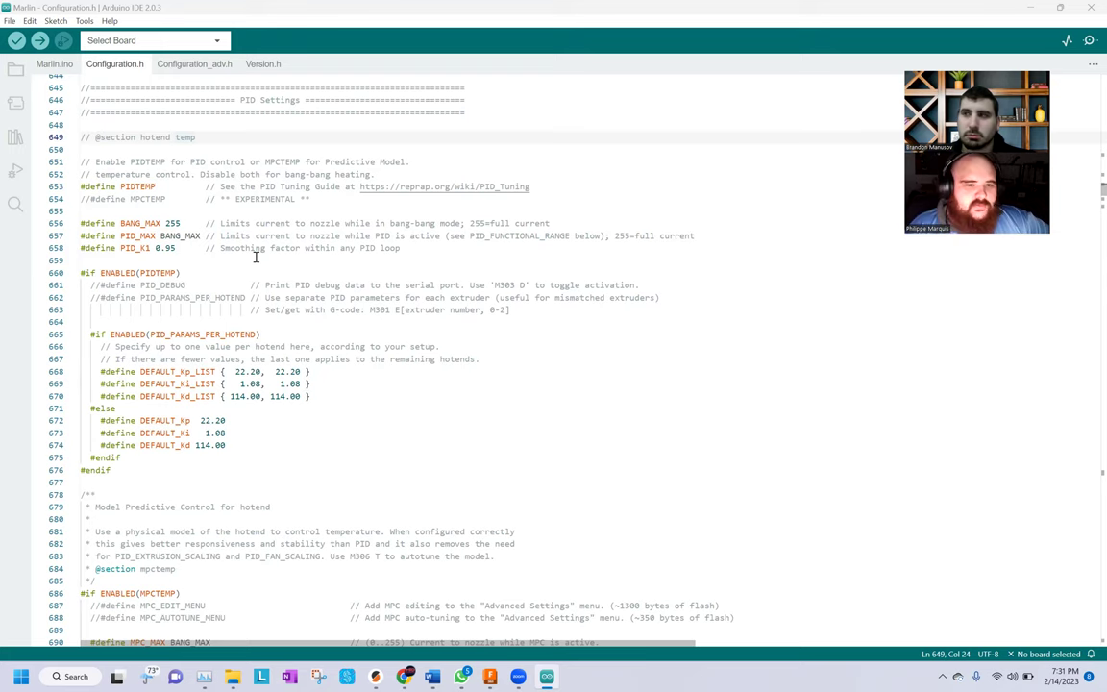
scroll(372, 396, "down", 4)
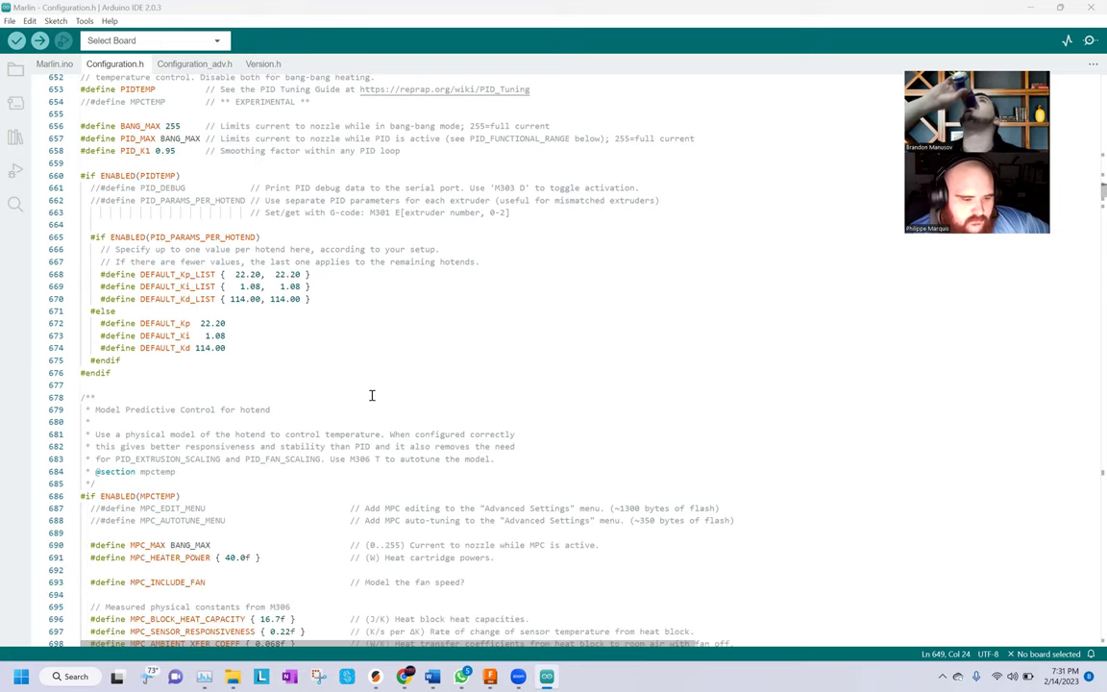
Enable the MPC_AUTOTUNE_MENU definition in the hotend Model Predictive Control section by removing its comment slashes, keep it indented, and save the file
scroll(372, 396, "down", 2)
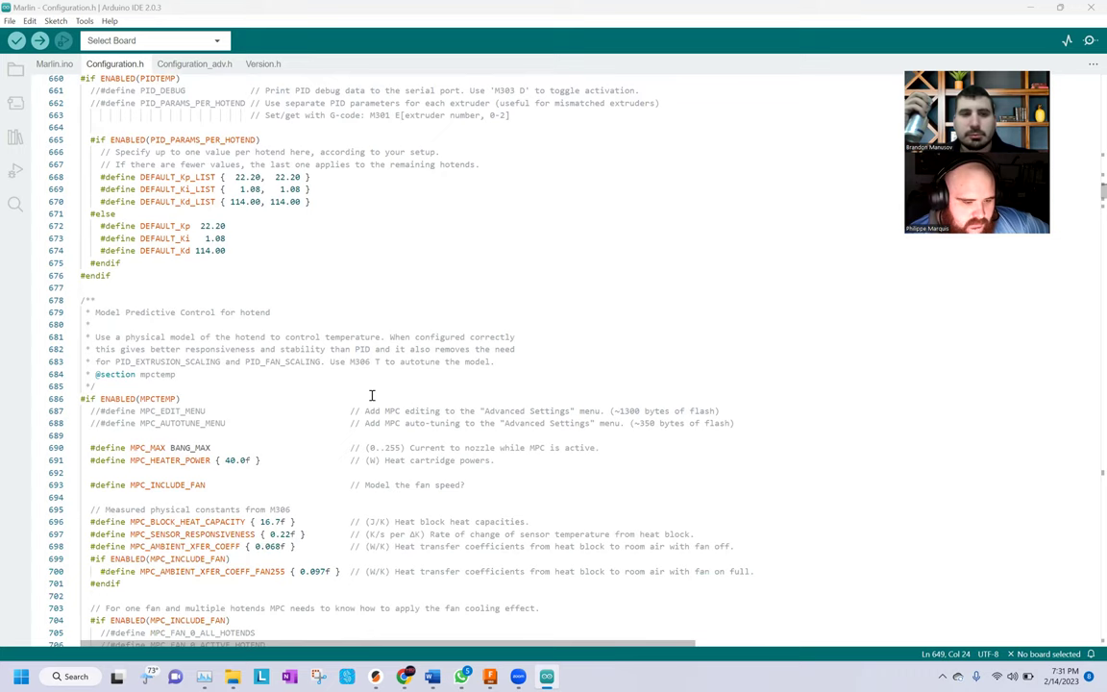
left_click(98, 421)
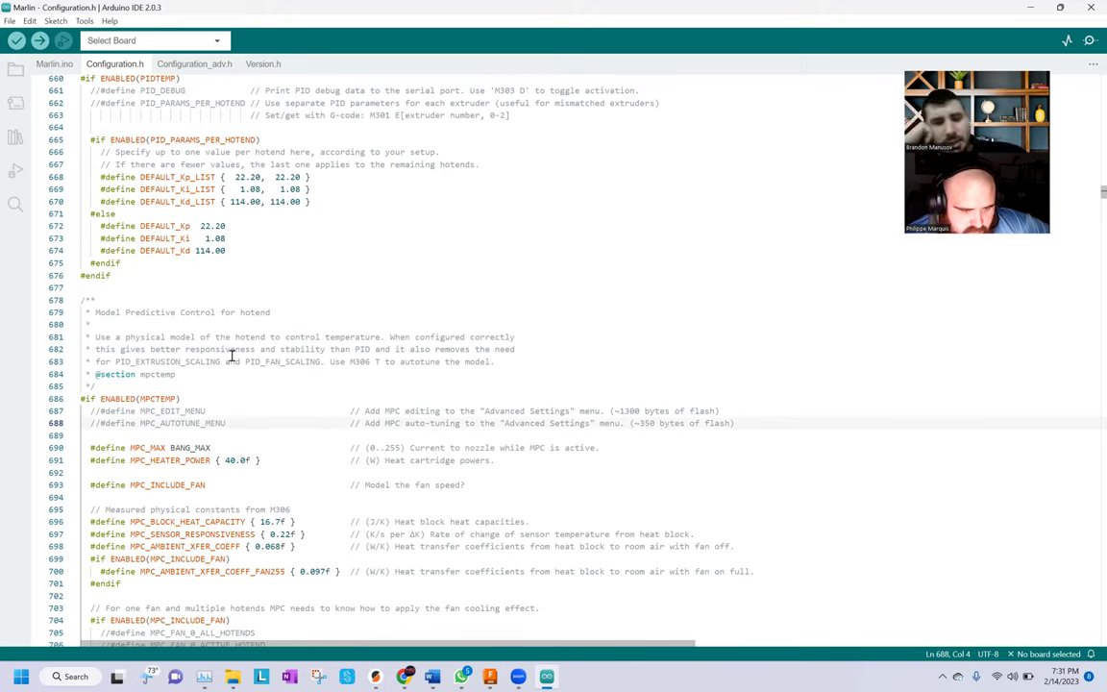
key("BackSpace")
key("BackSpace")
key("BackSpace")
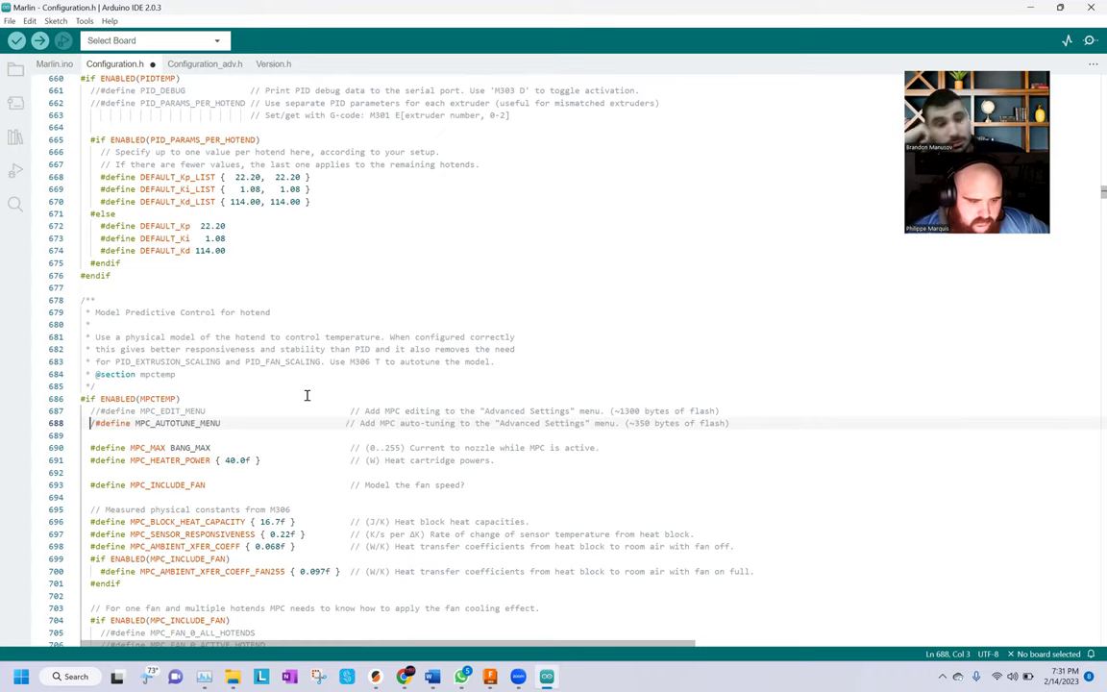
key("ctrl+s")
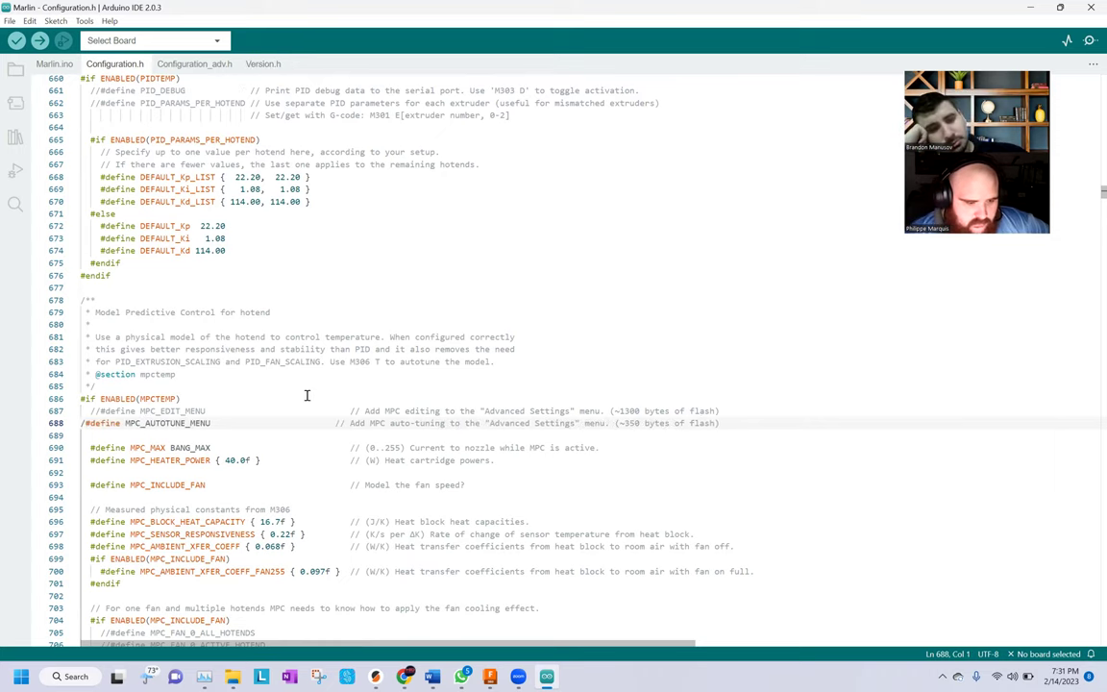
key("BackSpace")
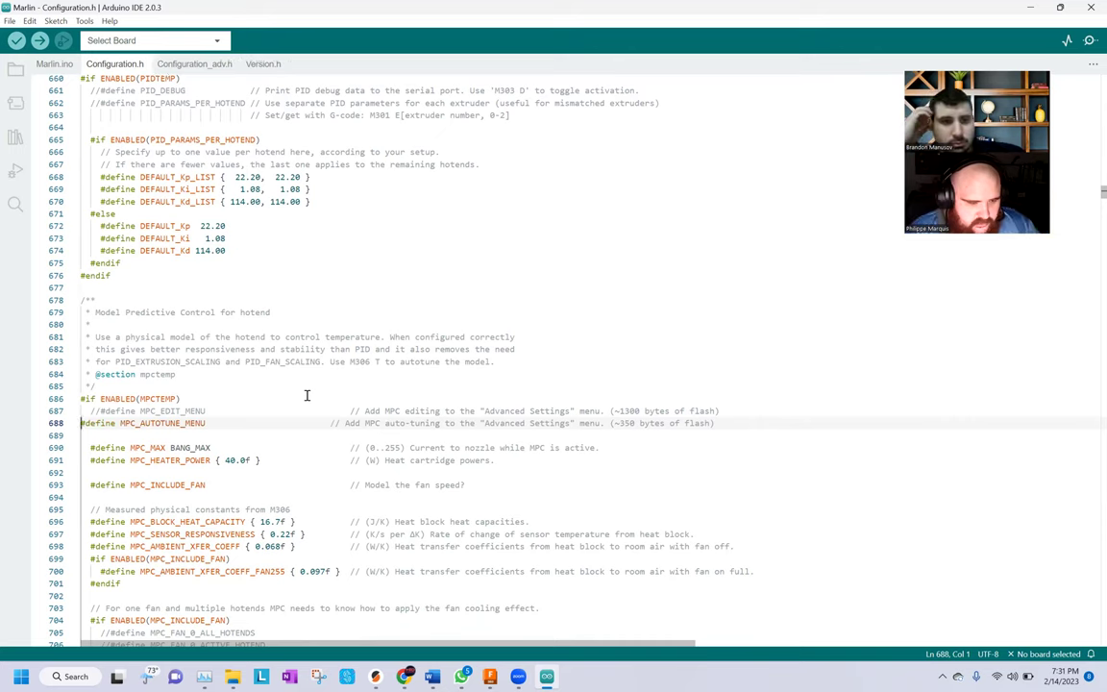
key("ctrl+s")
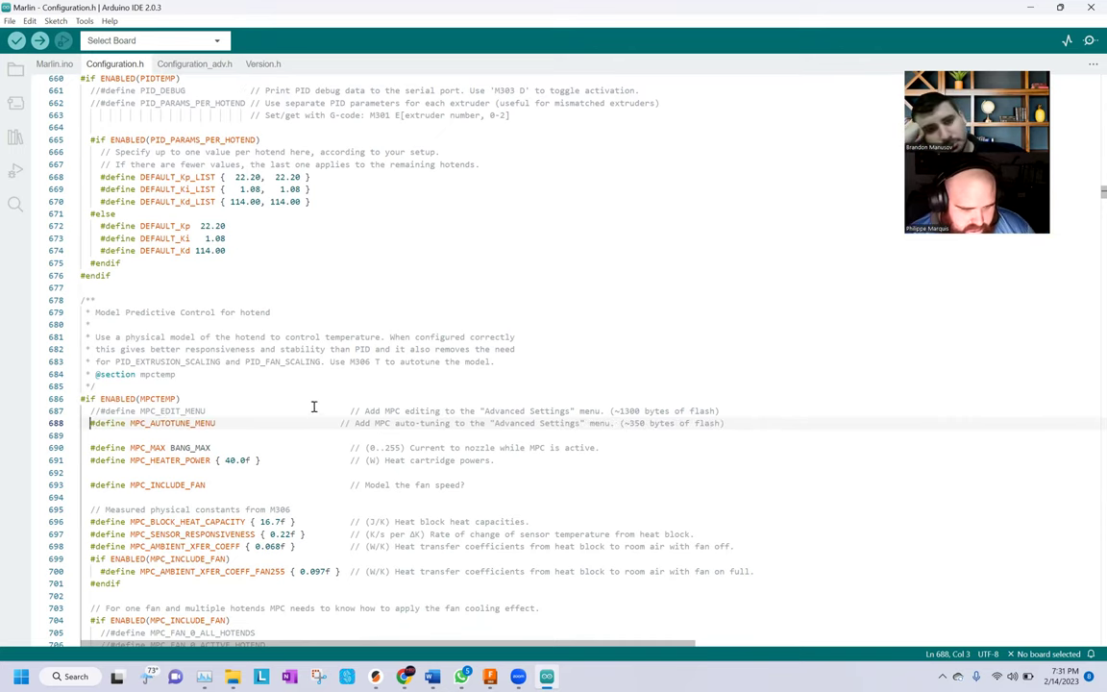
Examine the MPC settings for heater power, fan inclusion, measured physical constants, filament heat capacity and advanced options
scroll(294, 399, "down", 3)
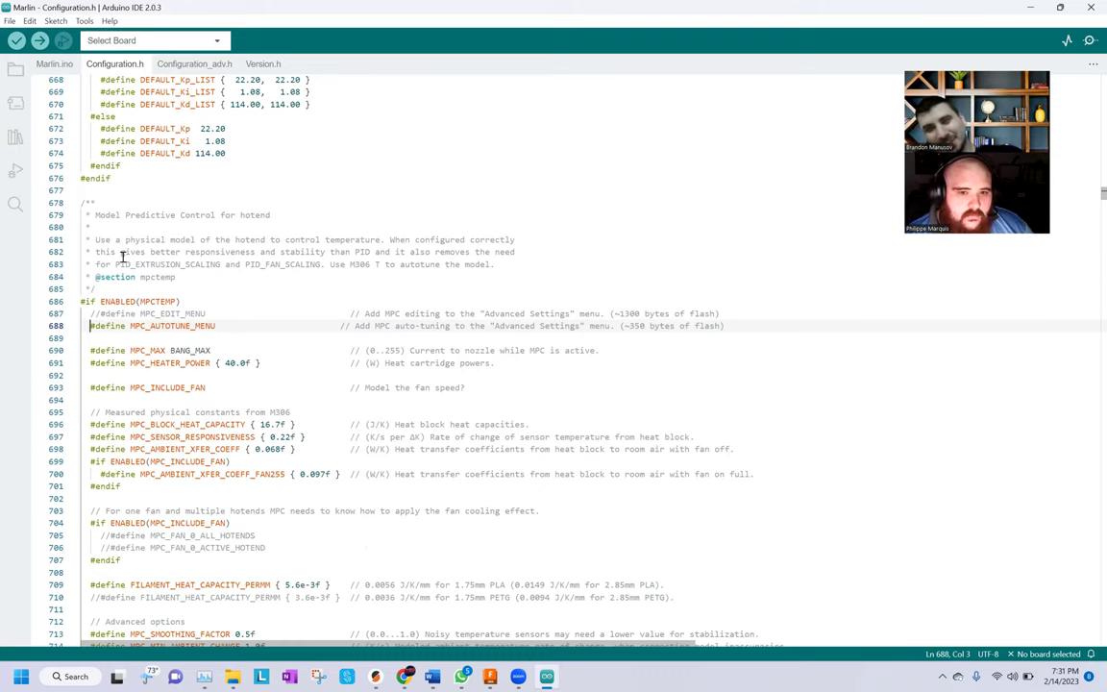
scroll(144, 277, "down", 1)
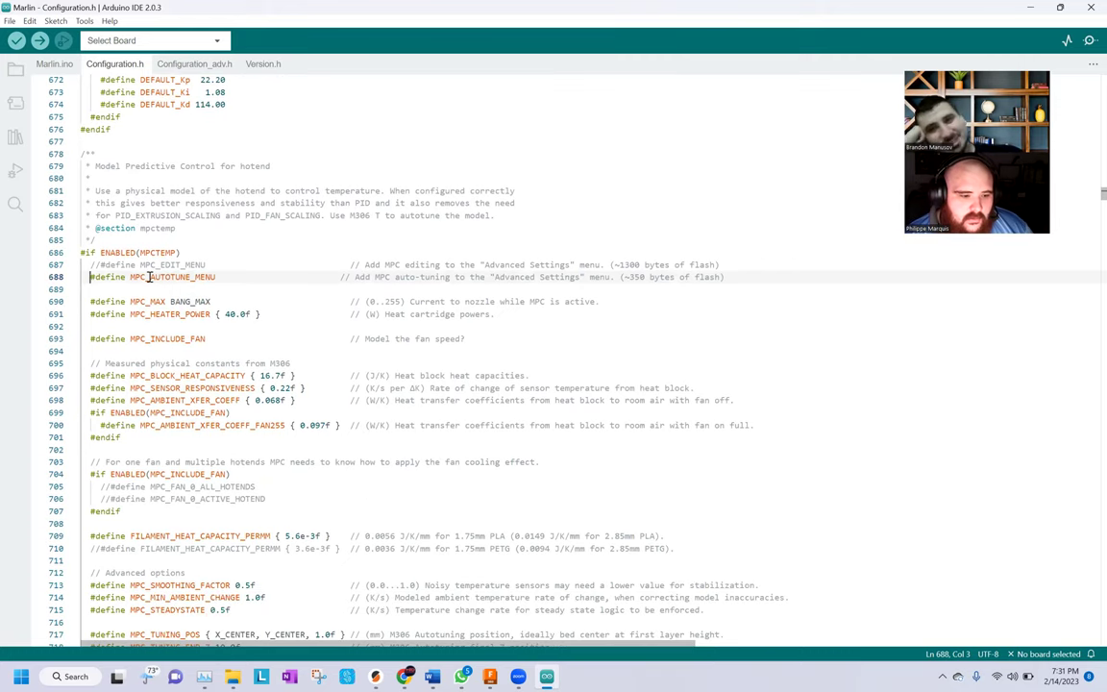
scroll(149, 277, "down", 1)
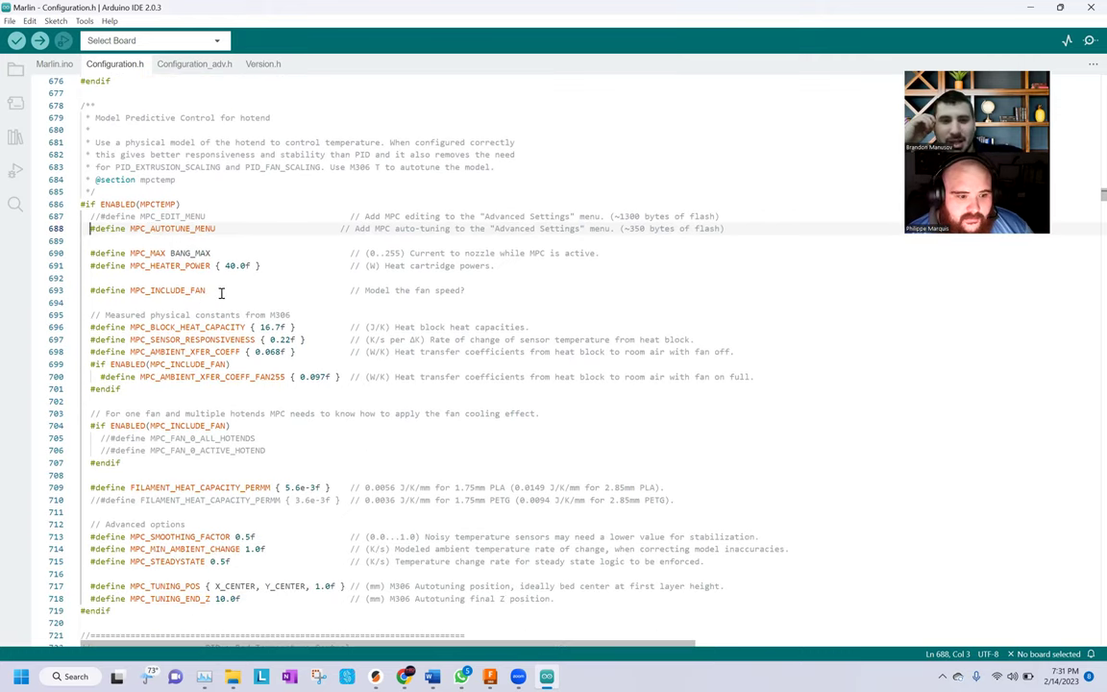
scroll(220, 292, "down", 1)
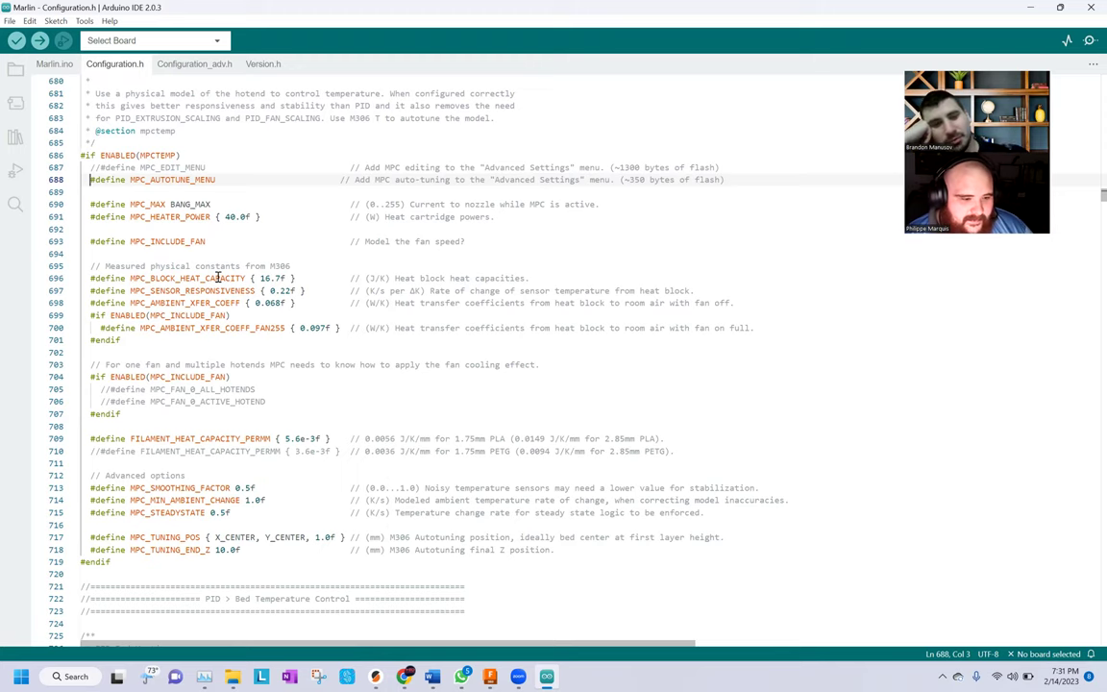
scroll(218, 278, "down", 1)
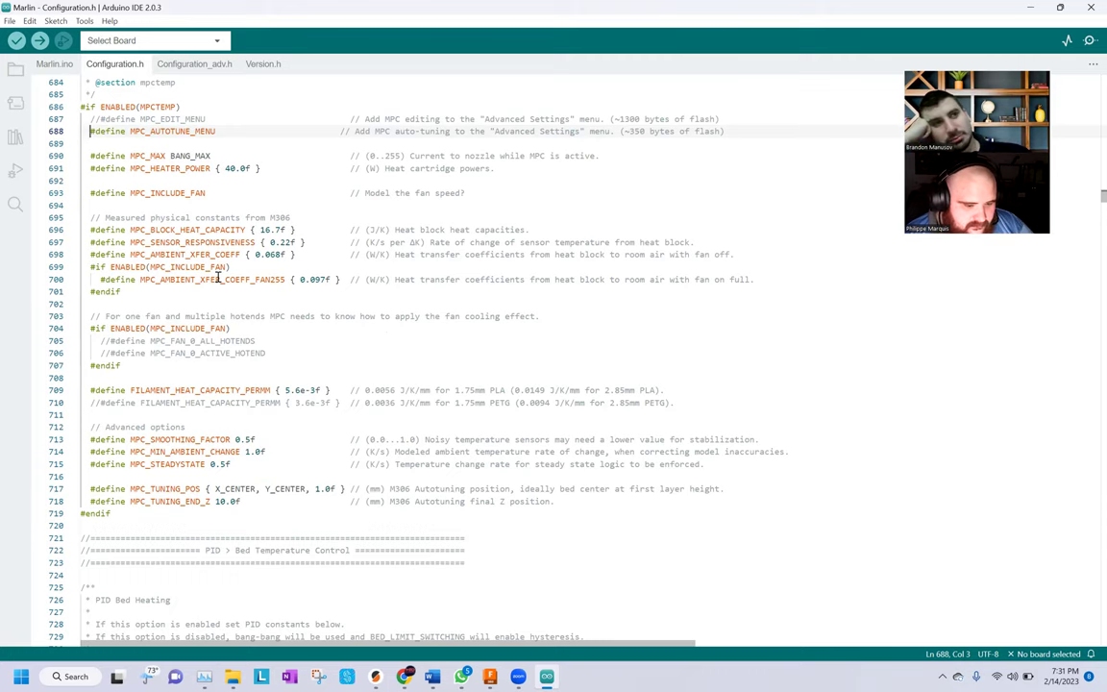
scroll(218, 278, "up", 1)
scroll(218, 278, "up", 2)
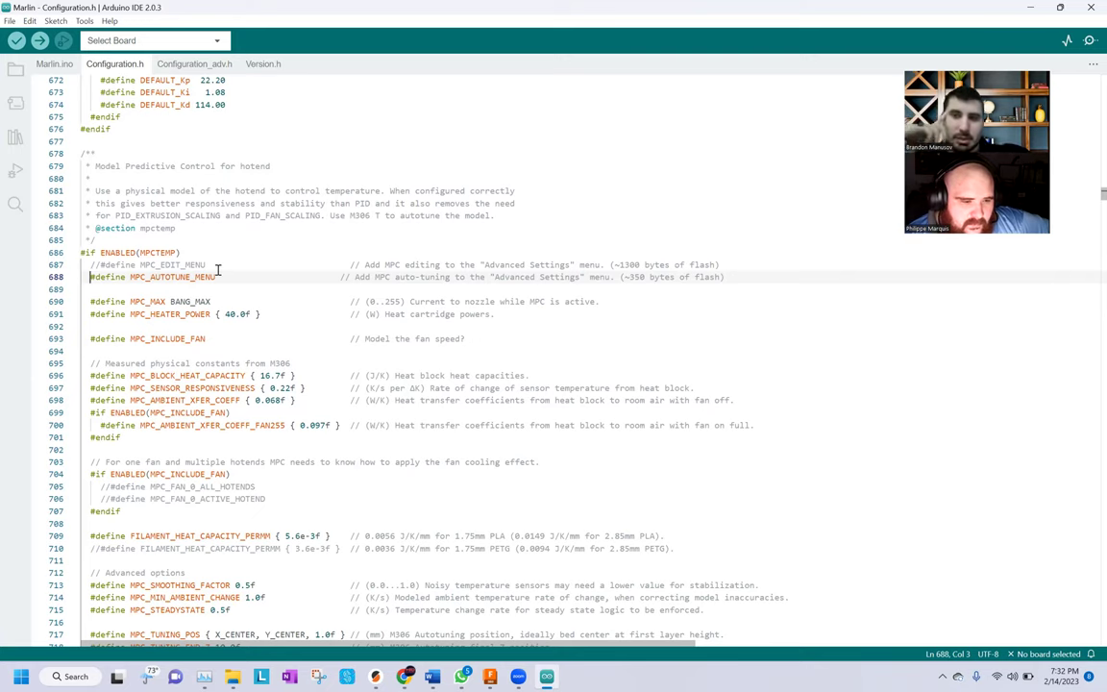
scroll(217, 270, "down", 4)
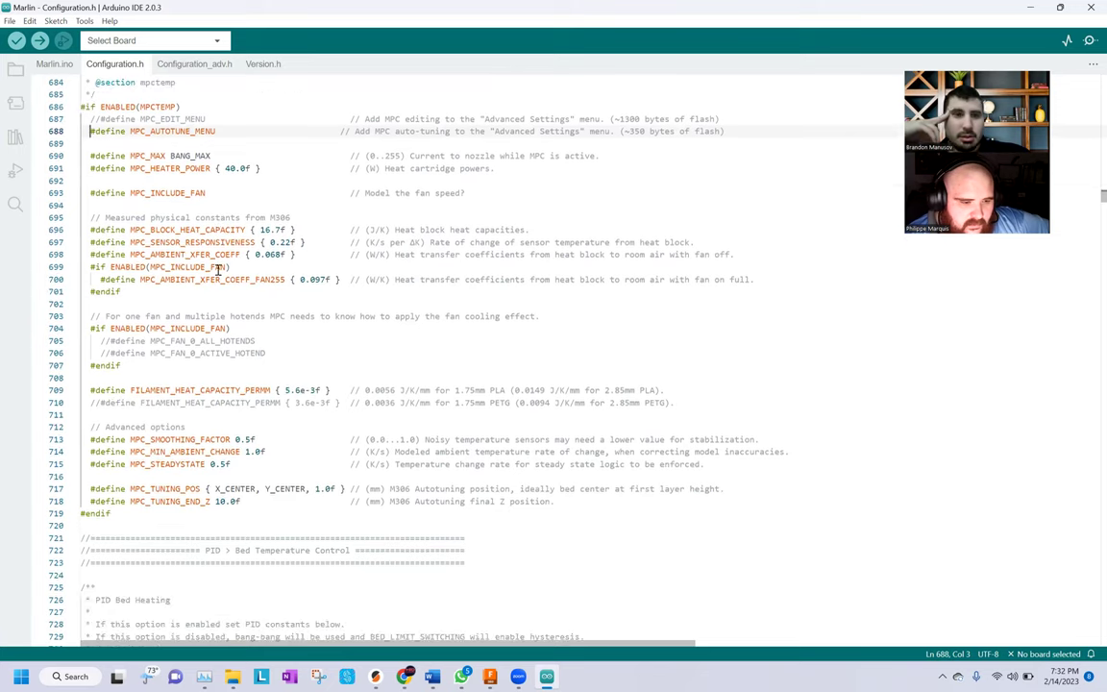
Enable bed PID heating by uncommenting the PIDTEMPBED definition in the Bed Temperature Control section
scroll(217, 270, "down", 3)
scroll(217, 270, "down", 8)
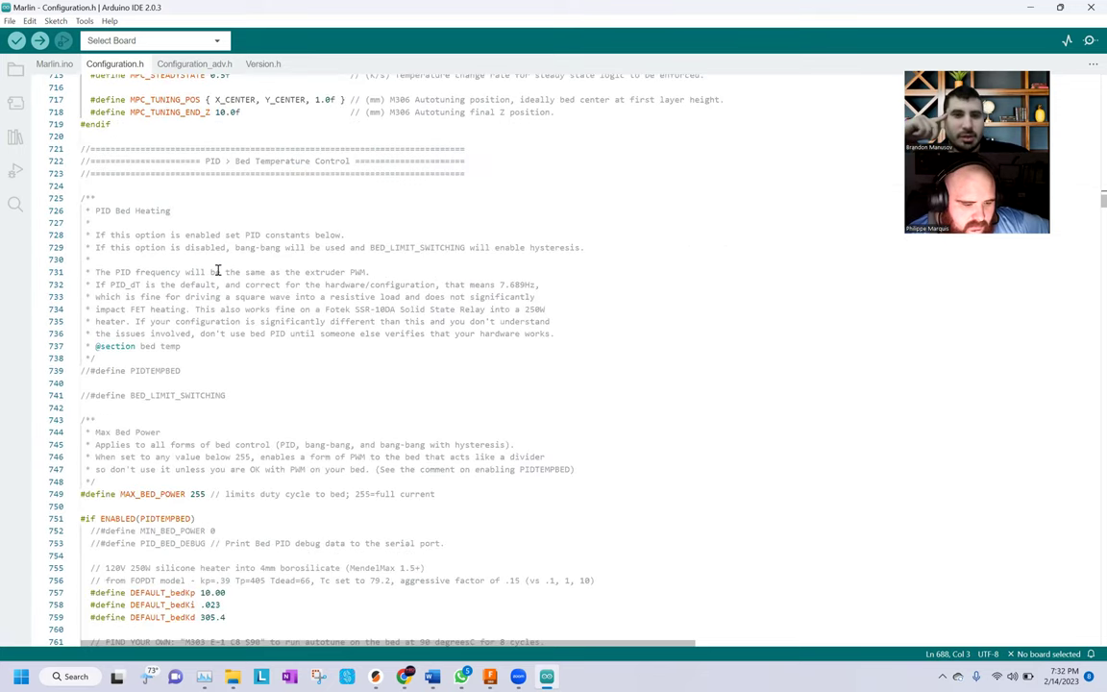
left_click(97, 371)
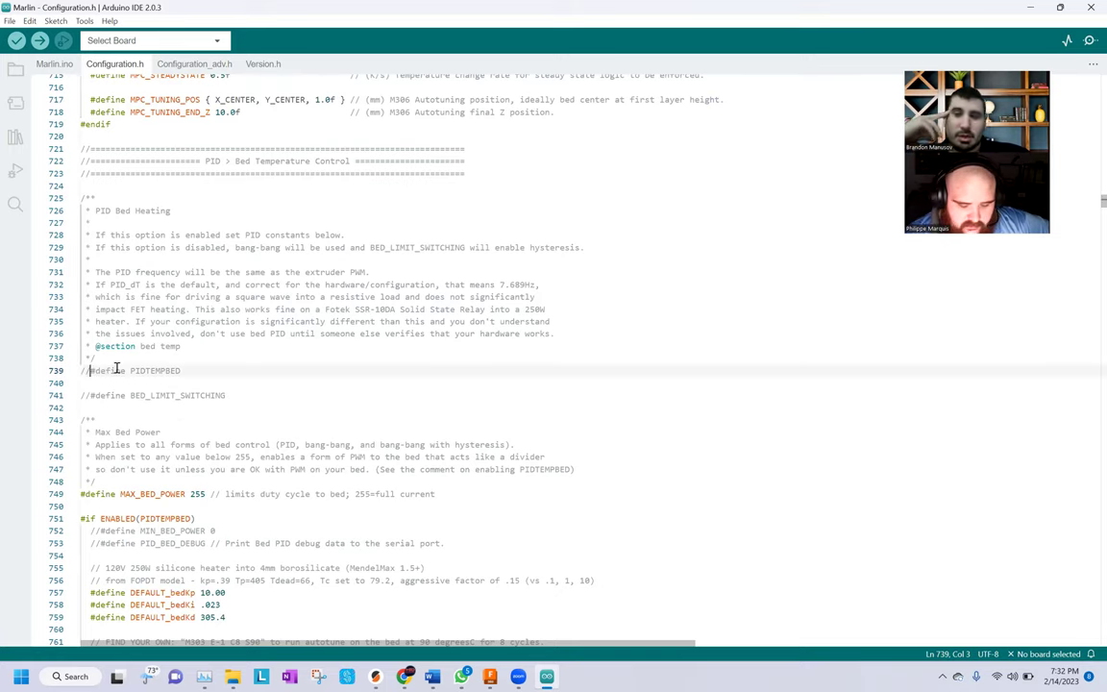
key("BackSpace")
key("BackSpace")
Examine the maximum bed power, the default bed PID constants and the M303 bed autotune command in the comment below them
scroll(313, 321, "down", 2)
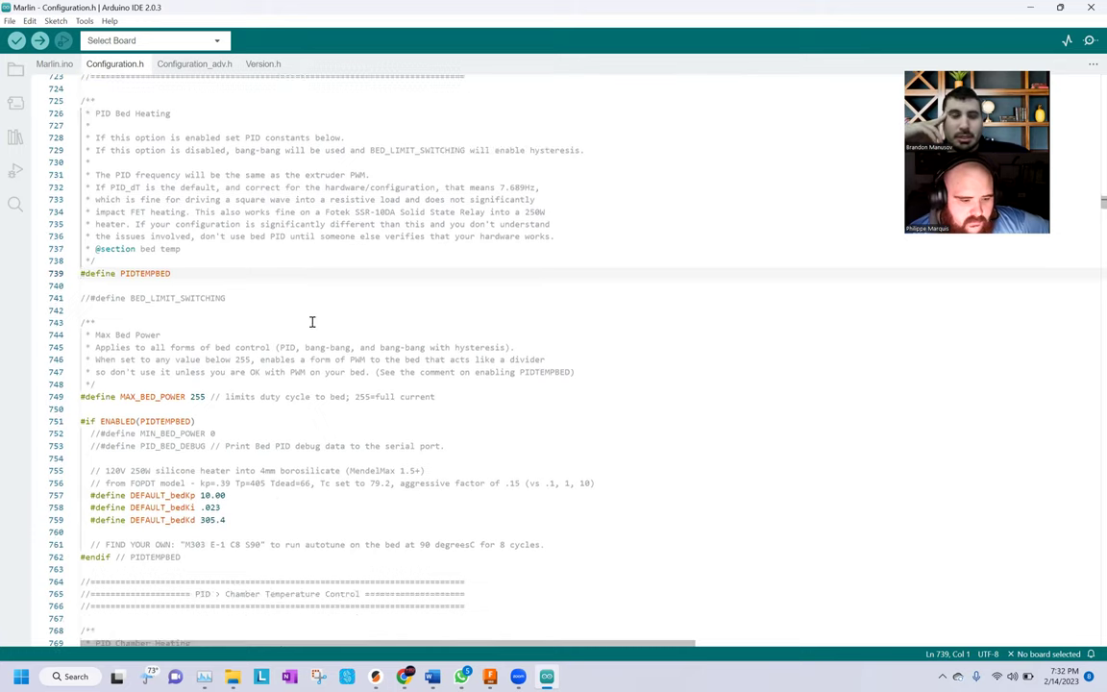
scroll(314, 321, "down", 1)
scroll(313, 321, "down", 1)
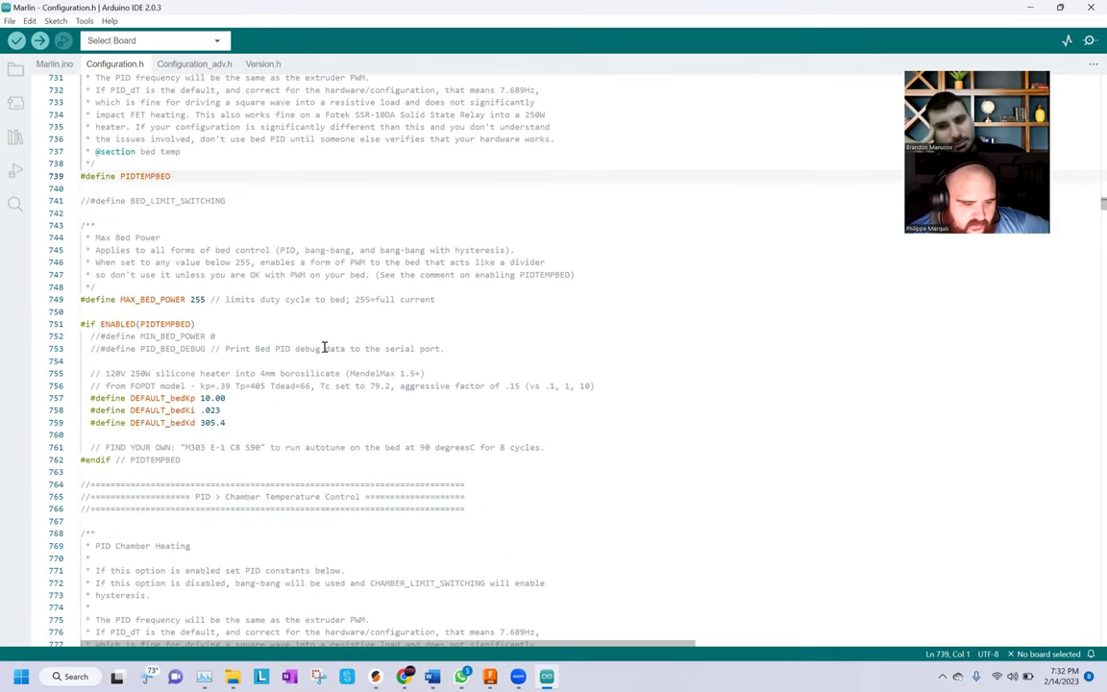
scroll(327, 348, "down", 1)
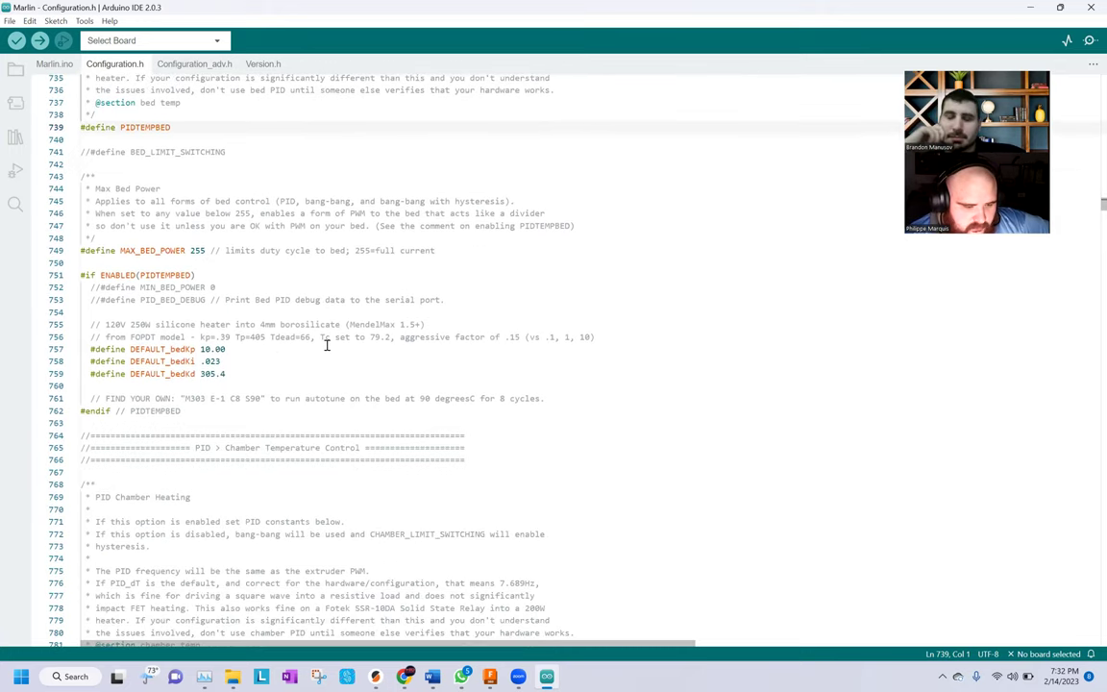
scroll(327, 346, "down", 1)
scroll(326, 346, "down", 1)
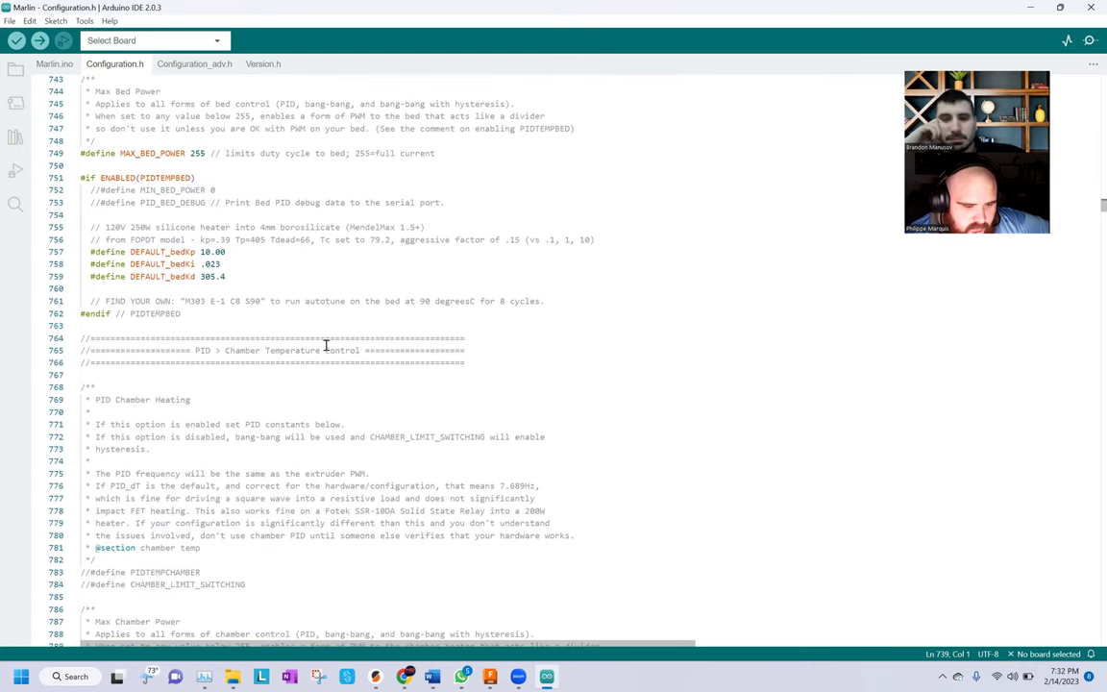
left_click_drag(185, 301, 262, 302)
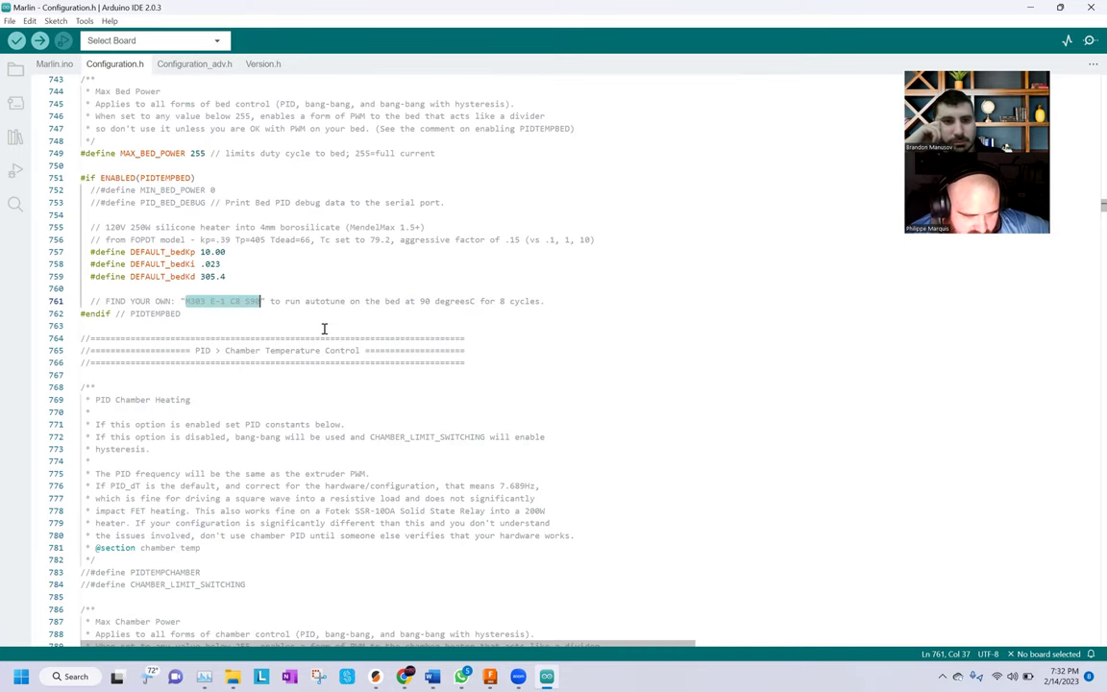
left_click(274, 295)
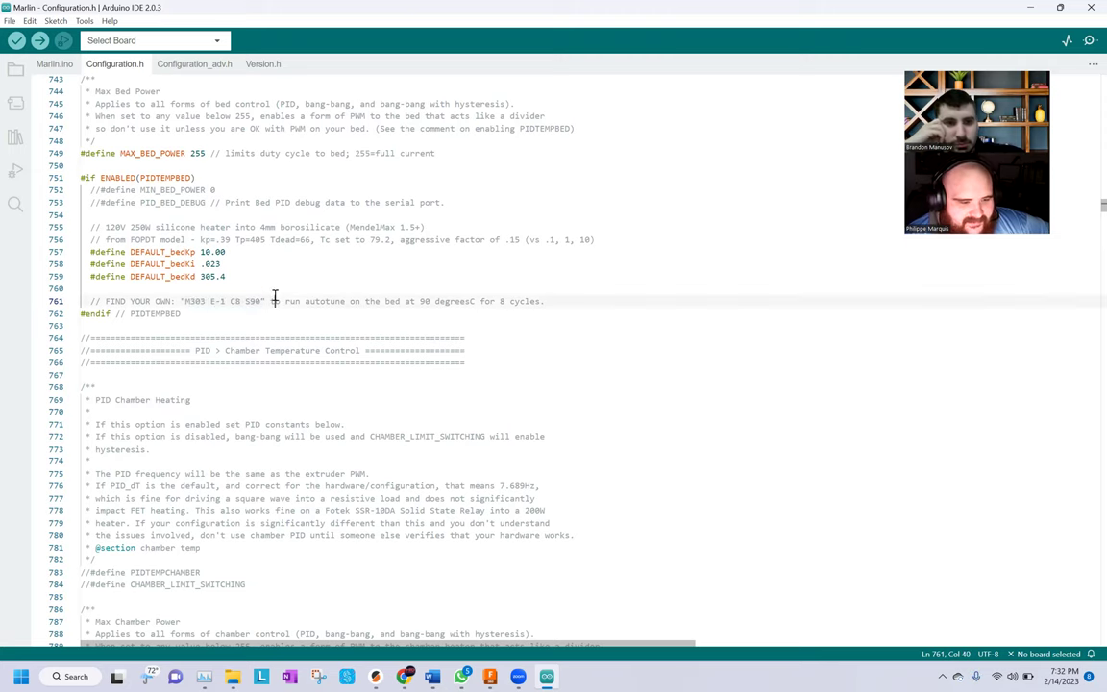
scroll(327, 309, "down", 1)
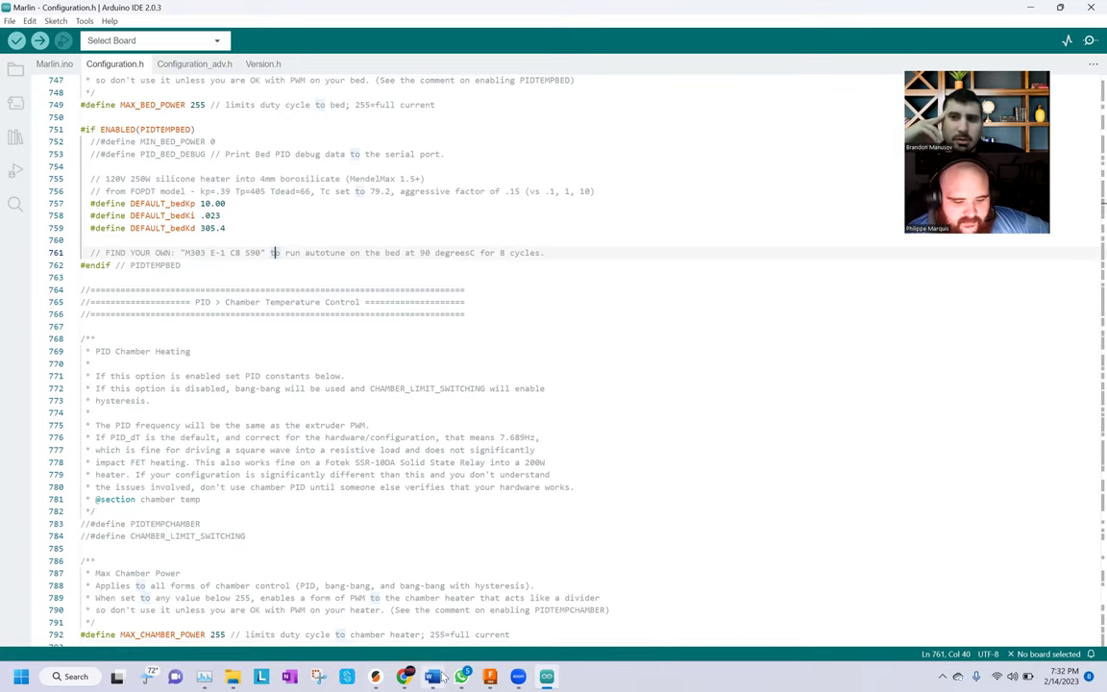
Switch to the Chrome window with the thermocouple image search and search the web for "MARLIN G CODE"
left_click(404, 676)
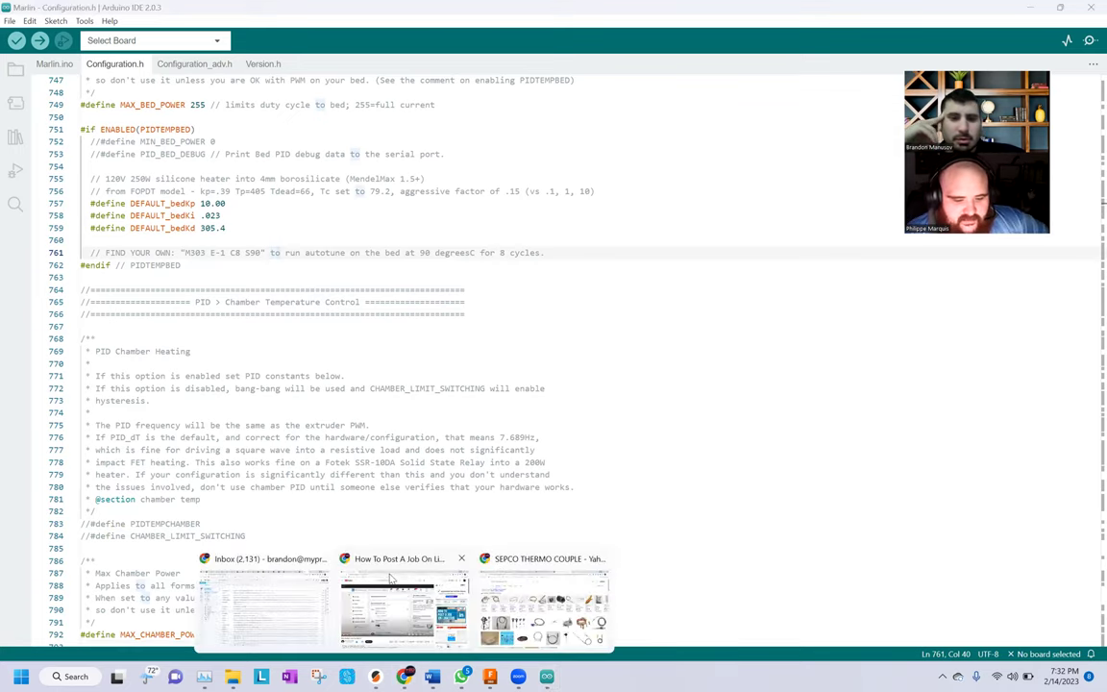
left_click(509, 589)
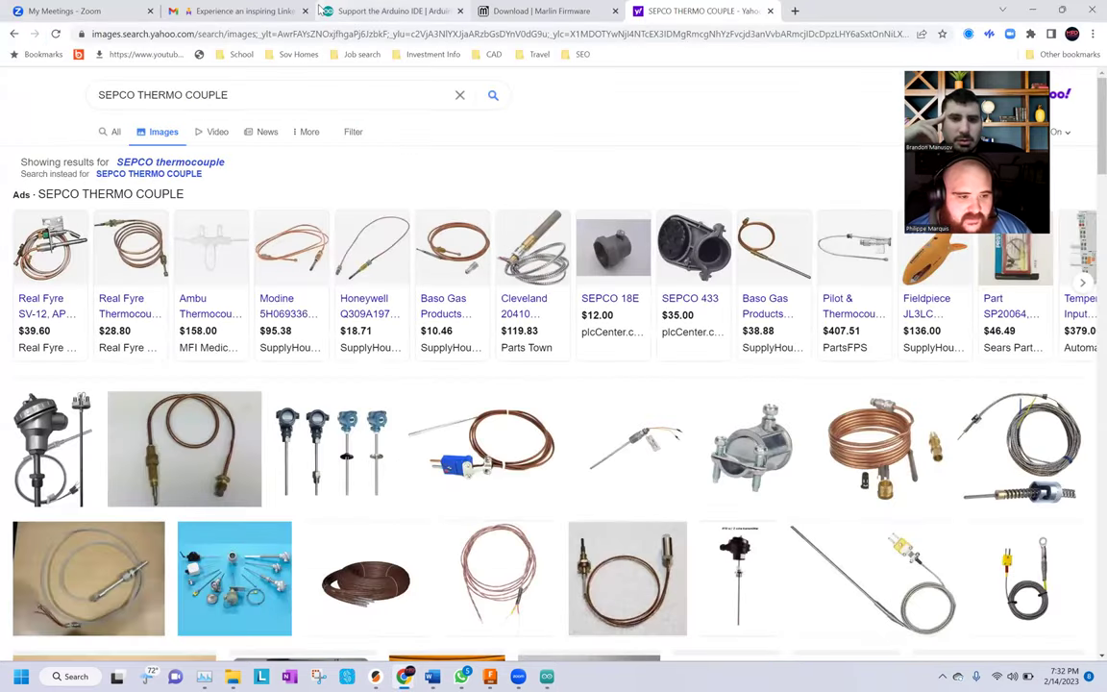
left_click(277, 33)
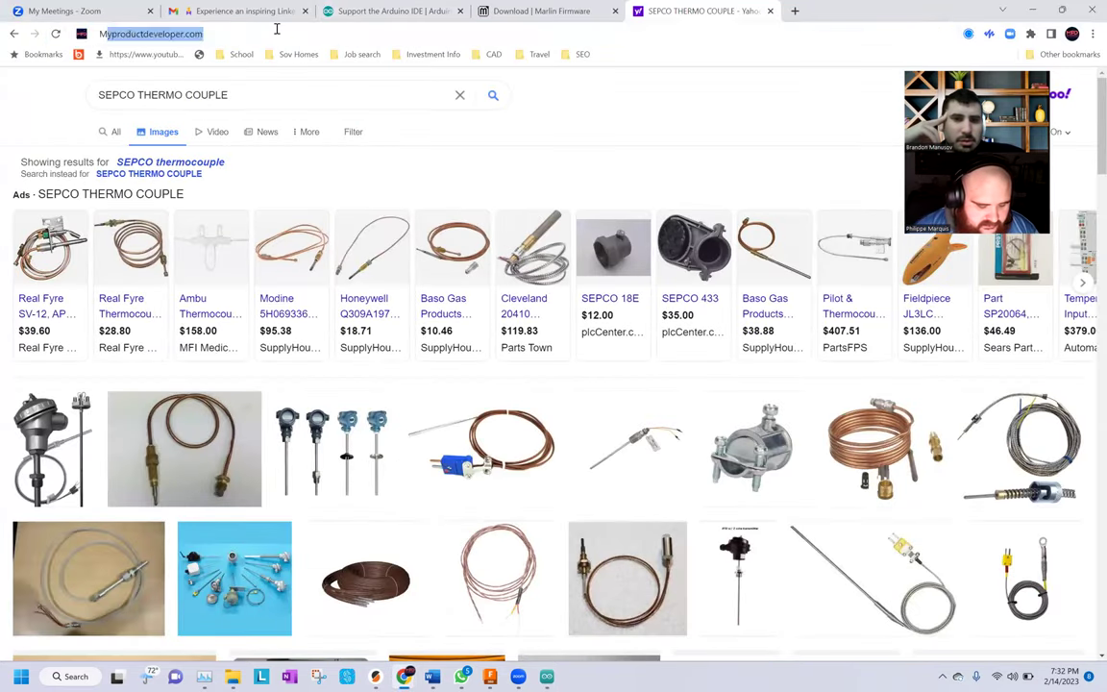
type("MARLIN G CODE")
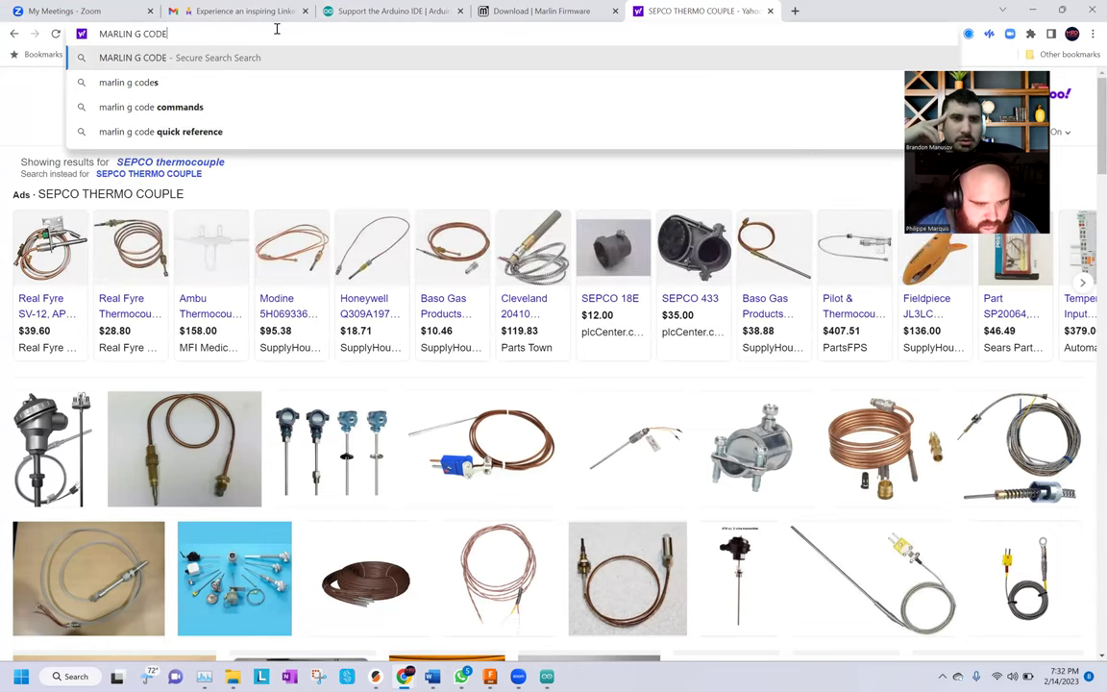
key("Return")
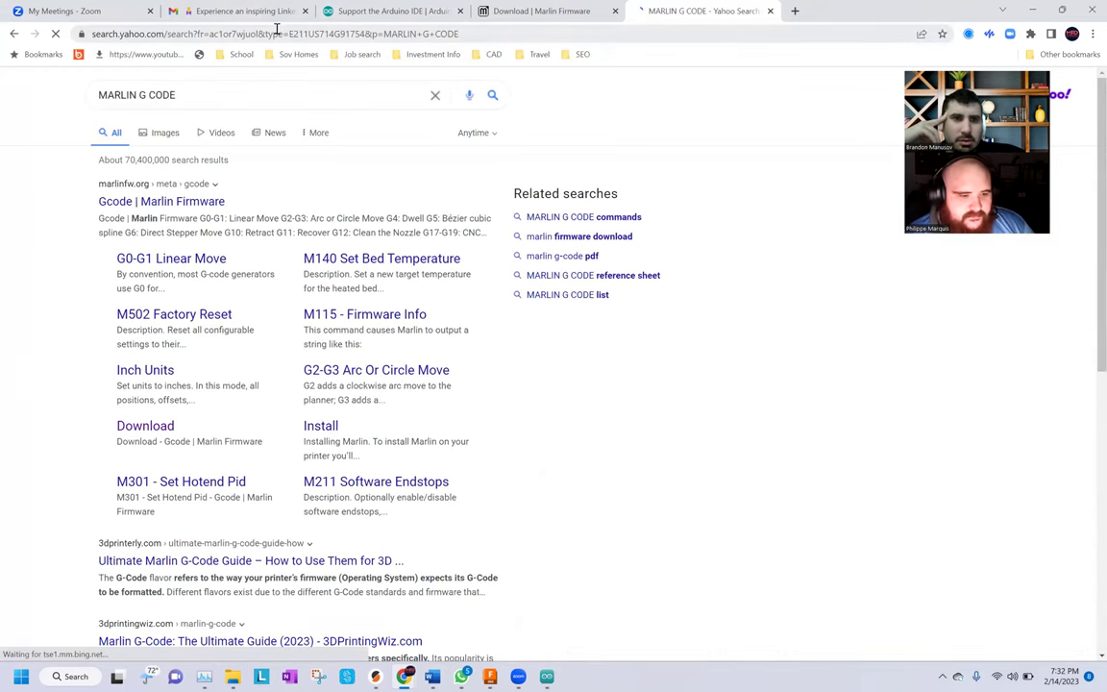
Open the Marlin Firmware G-code index from the search results and go to the M303 PID autotune page
left_click(182, 200)
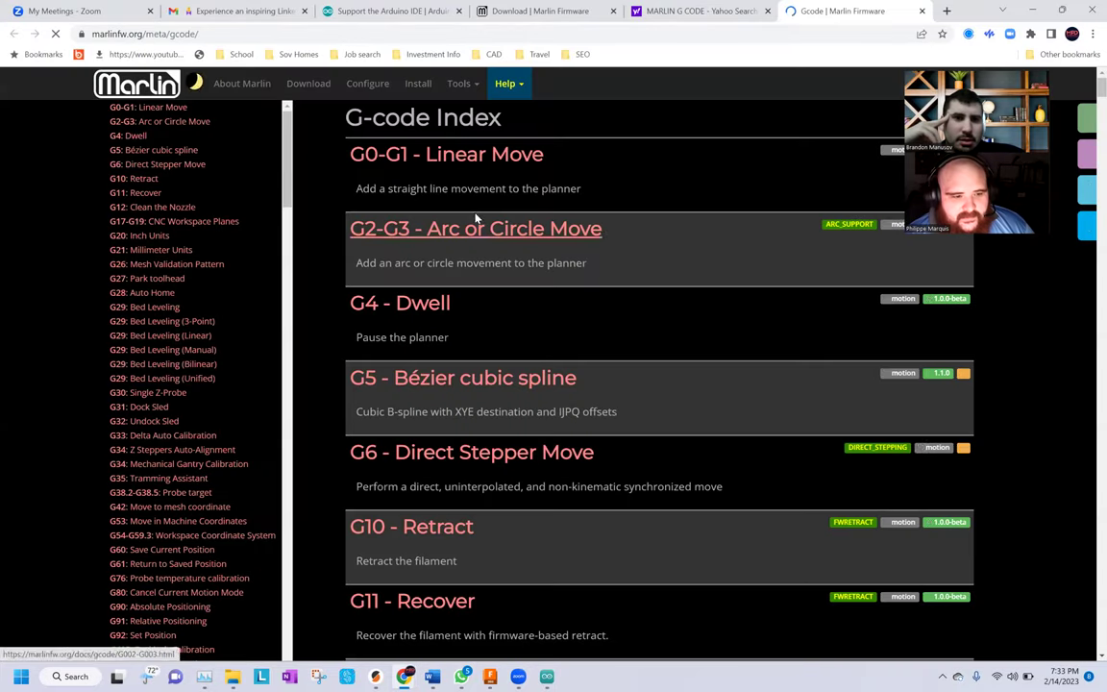
scroll(177, 208, "down", 12)
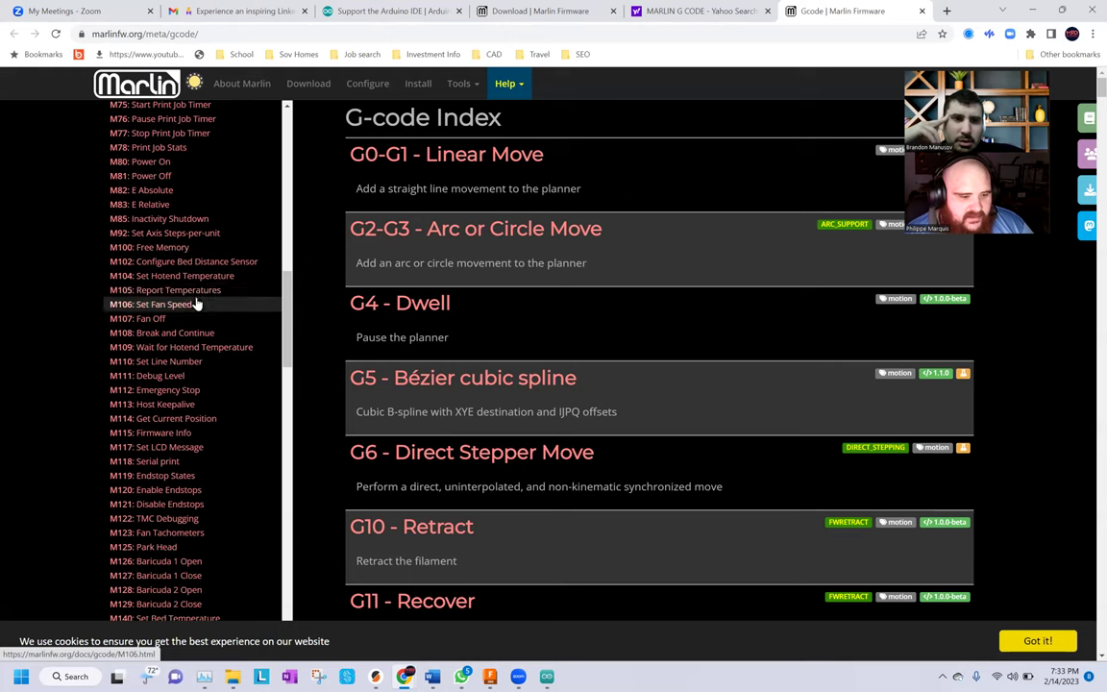
scroll(196, 304, "down", 5)
scroll(178, 325, "down", 5)
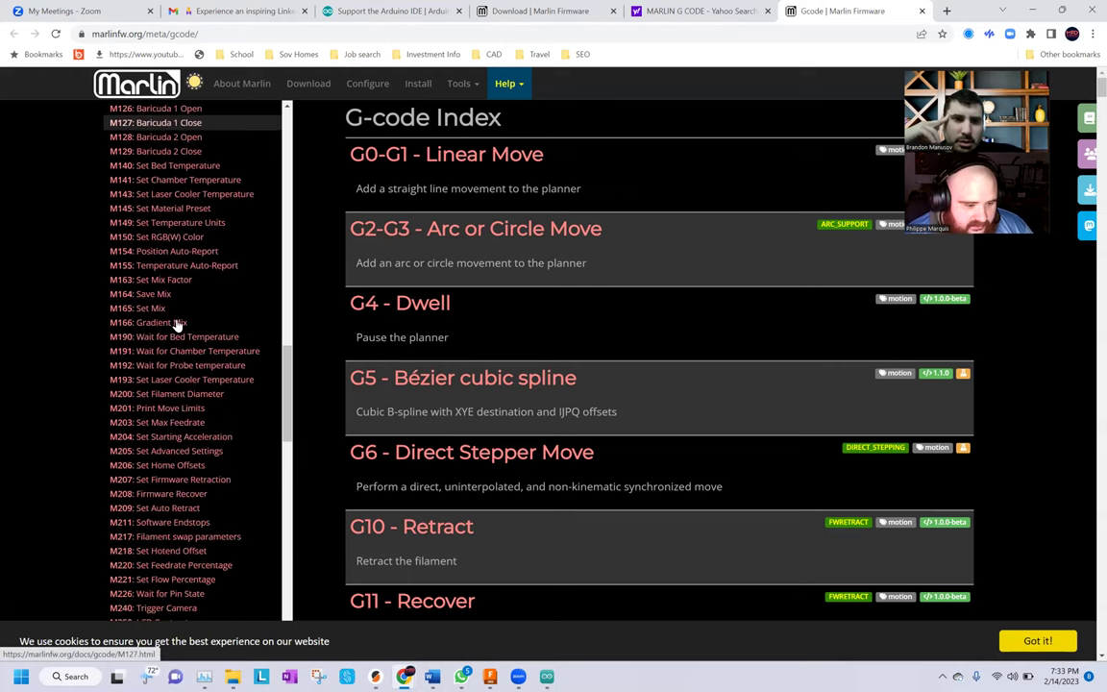
scroll(163, 373, "down", 5)
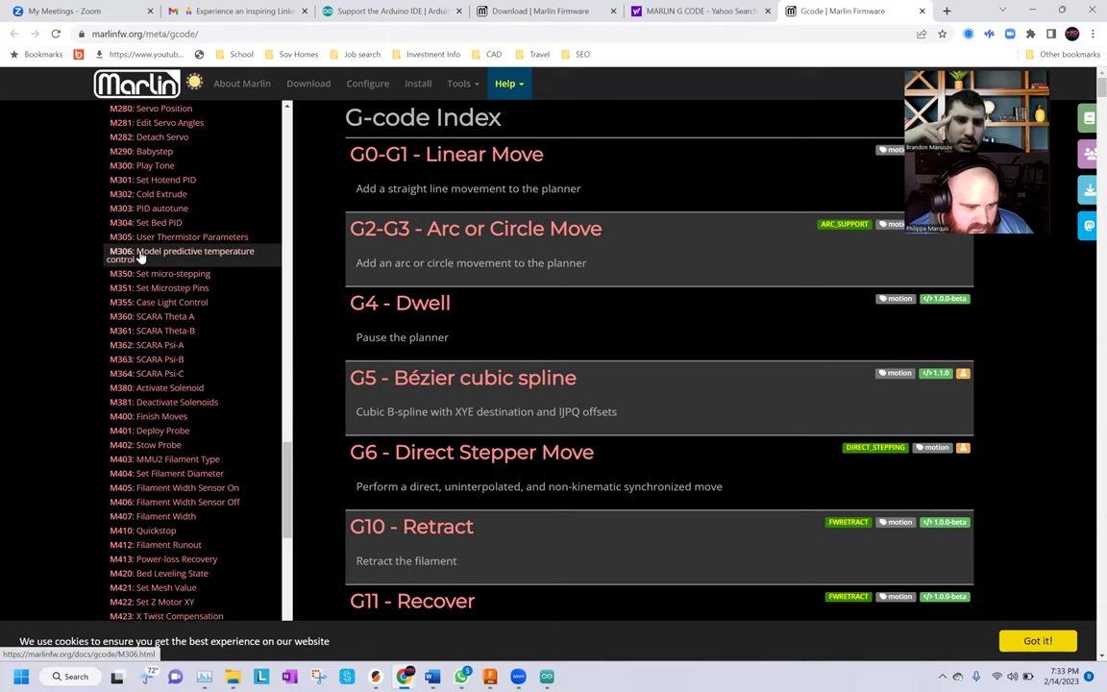
left_click(155, 214)
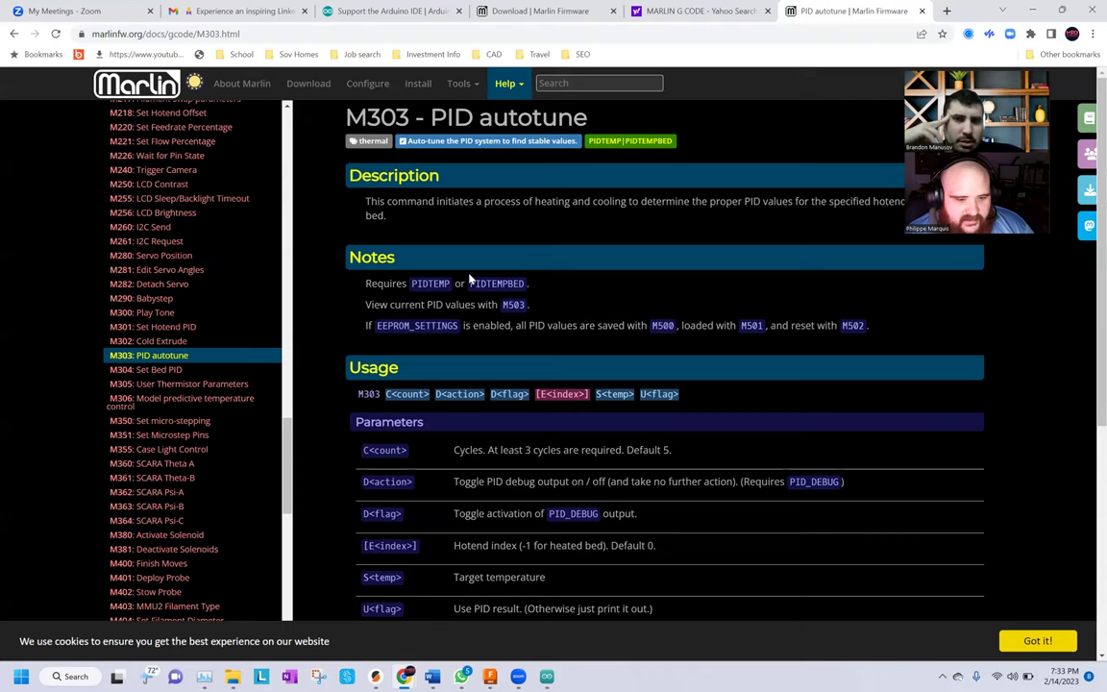
Examine the M303 PID autotune notes, usage parameters and the hotend and bed autotune examples
scroll(578, 420, "down", 3)
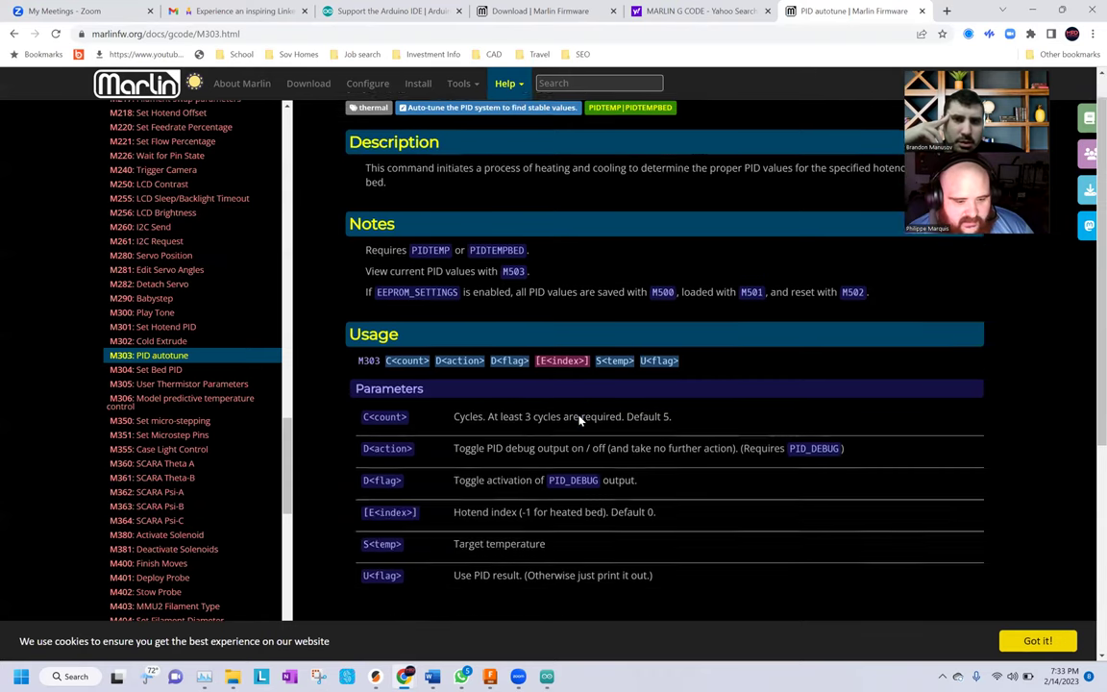
scroll(512, 422, "down", 1)
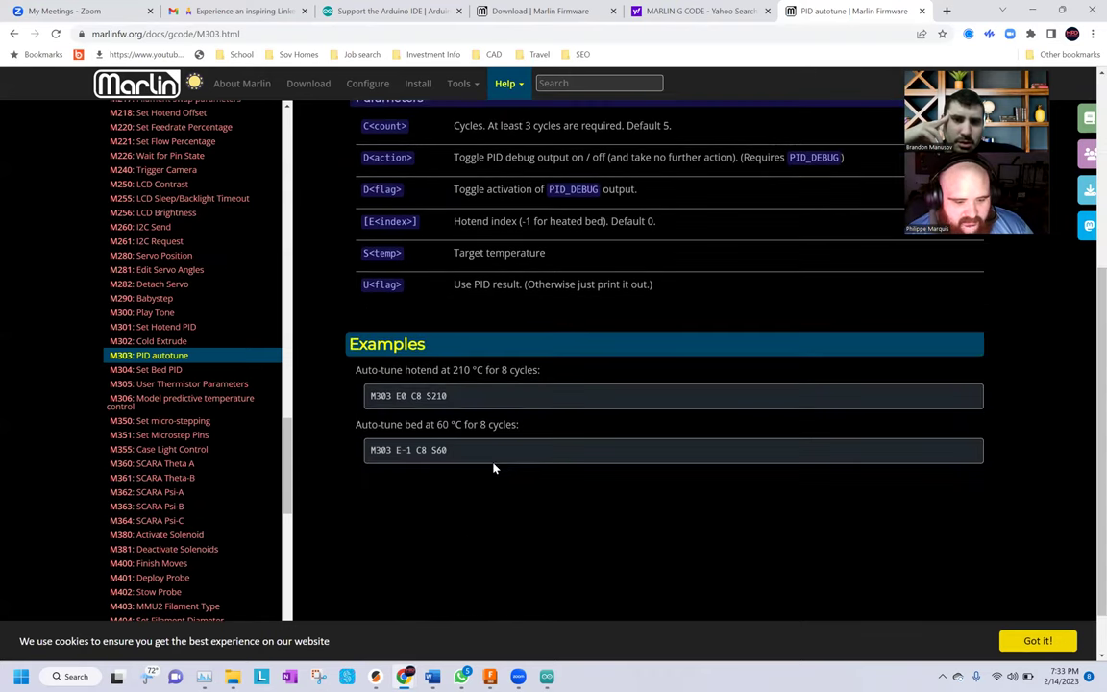
scroll(545, 394, "up", 5)
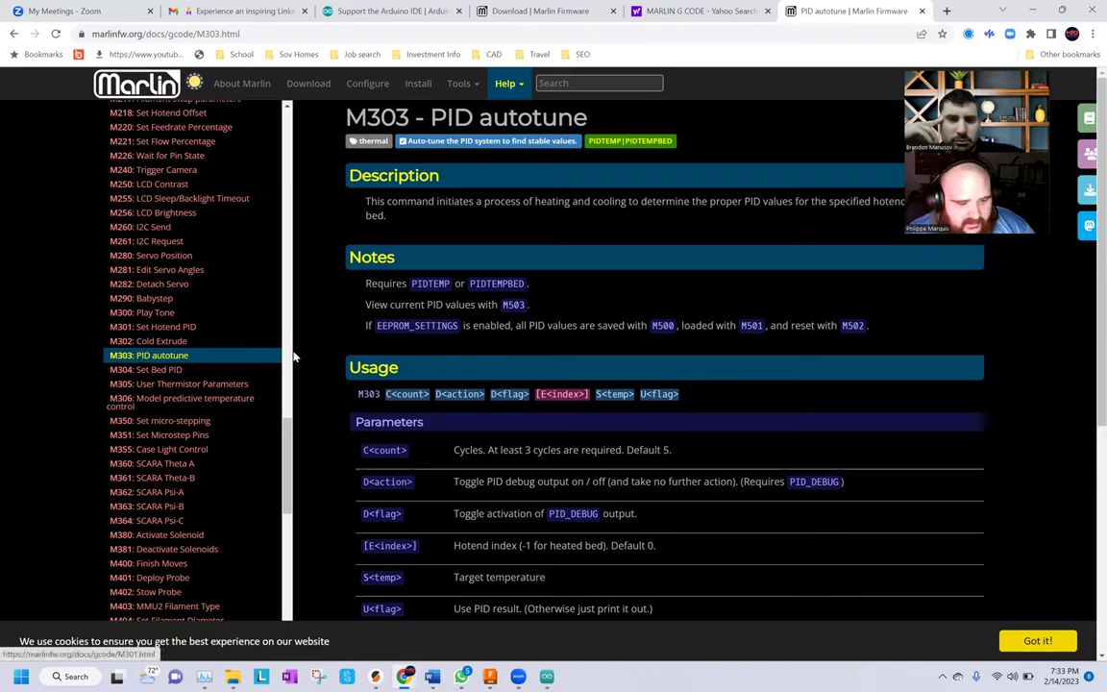
Open the G34 Mechanical Gantry Calibration page from the G-code list and examine its description, requirement and usage parameters
left_click_drag(288, 443, 280, 116)
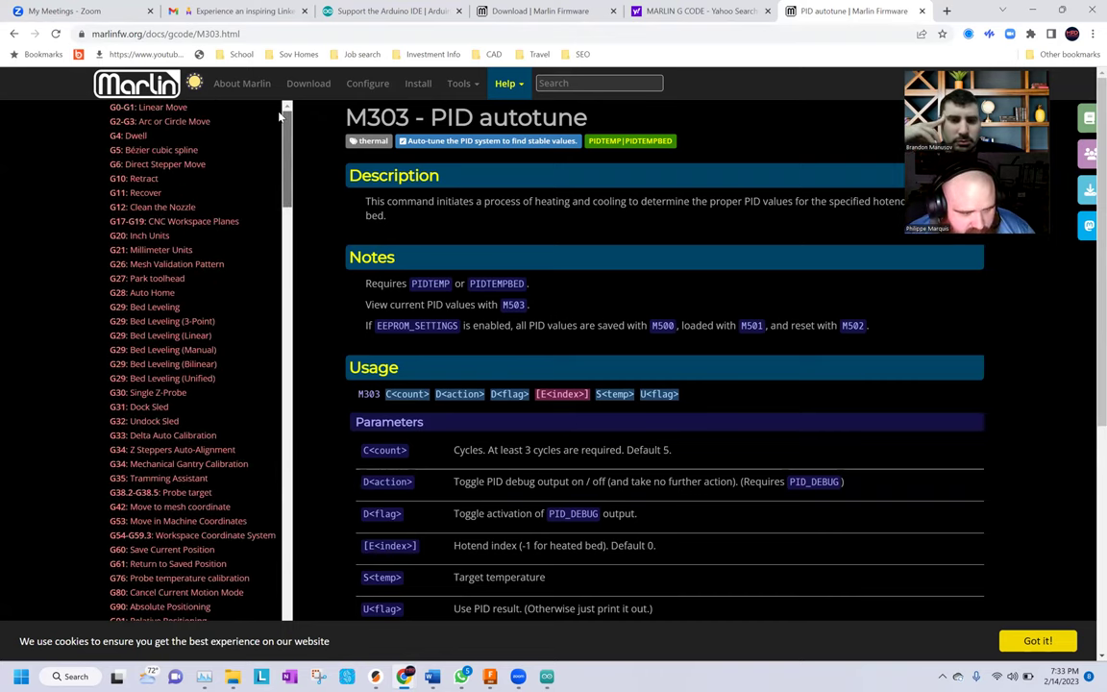
left_click(186, 466)
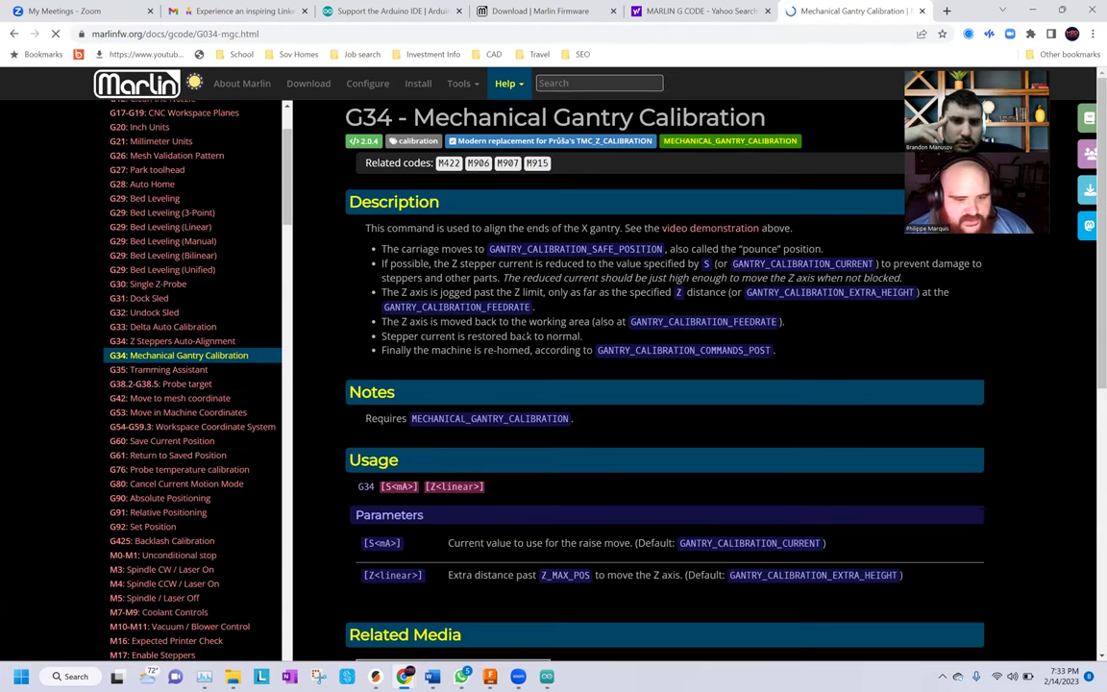
scroll(545, 325, "down", 1)
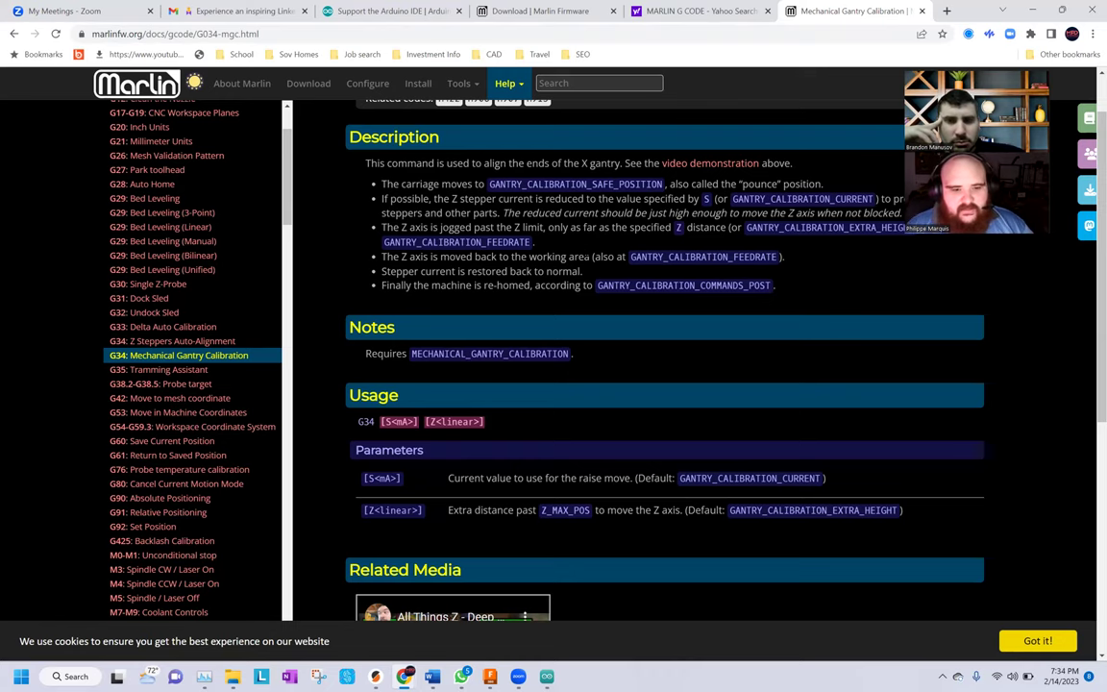
scroll(553, 247, "down", 1)
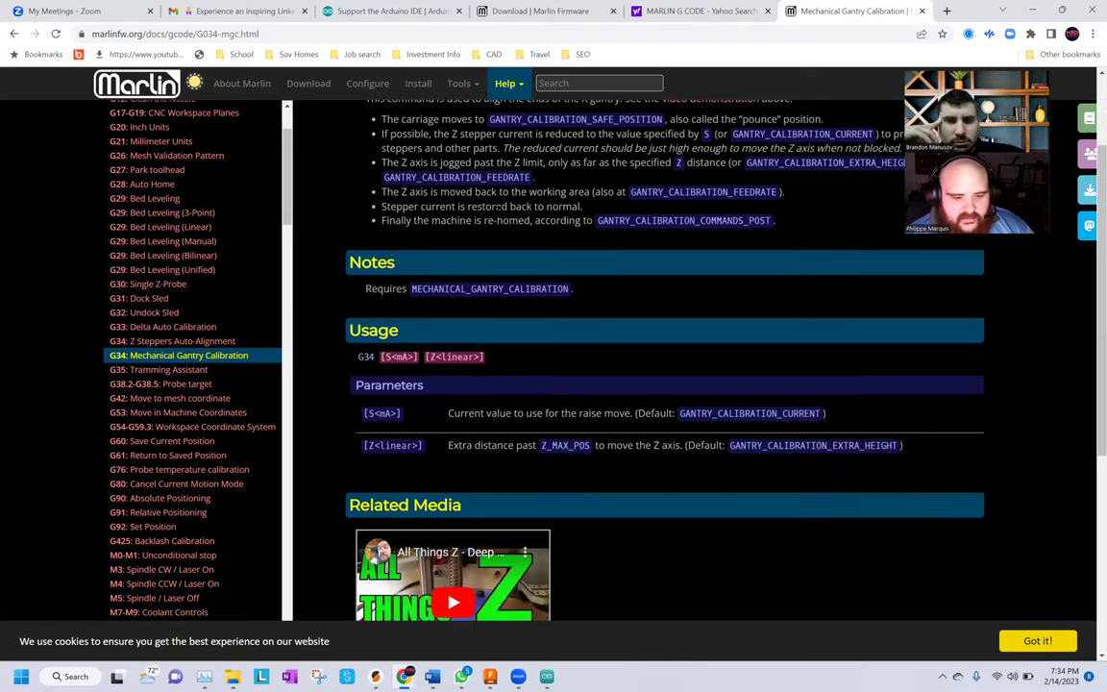
scroll(554, 247, "up", 2)
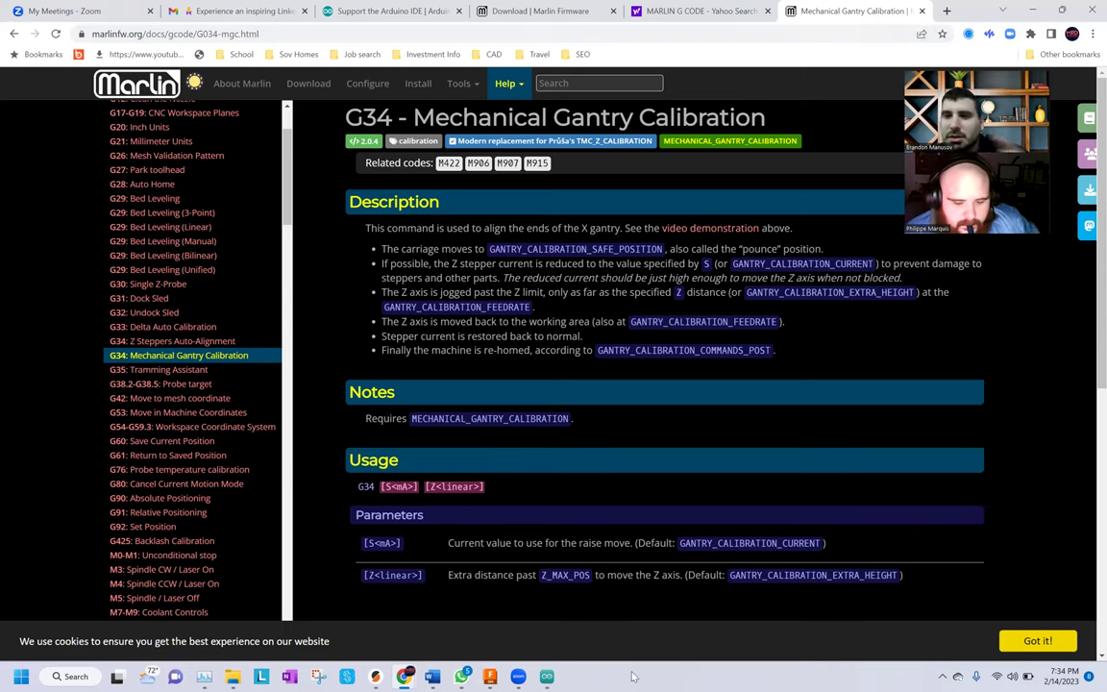
Switch back to Configuration.h in the Arduino IDE and examine the bed PID section and the MPC settings above it
key("alt+Tab")
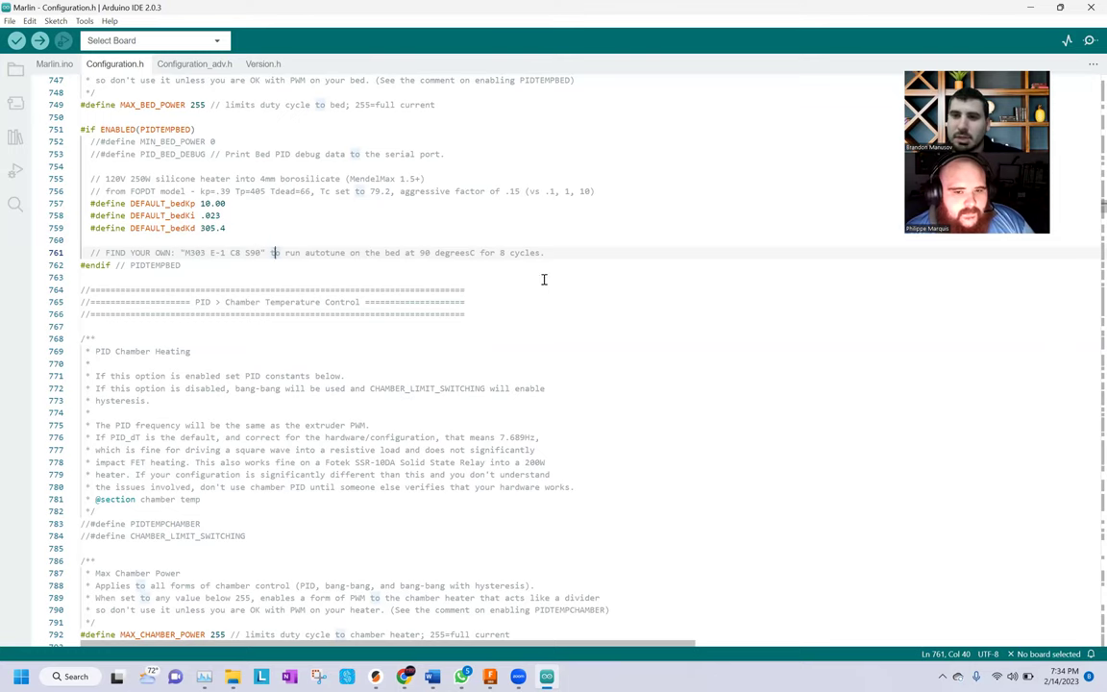
left_click(502, 303)
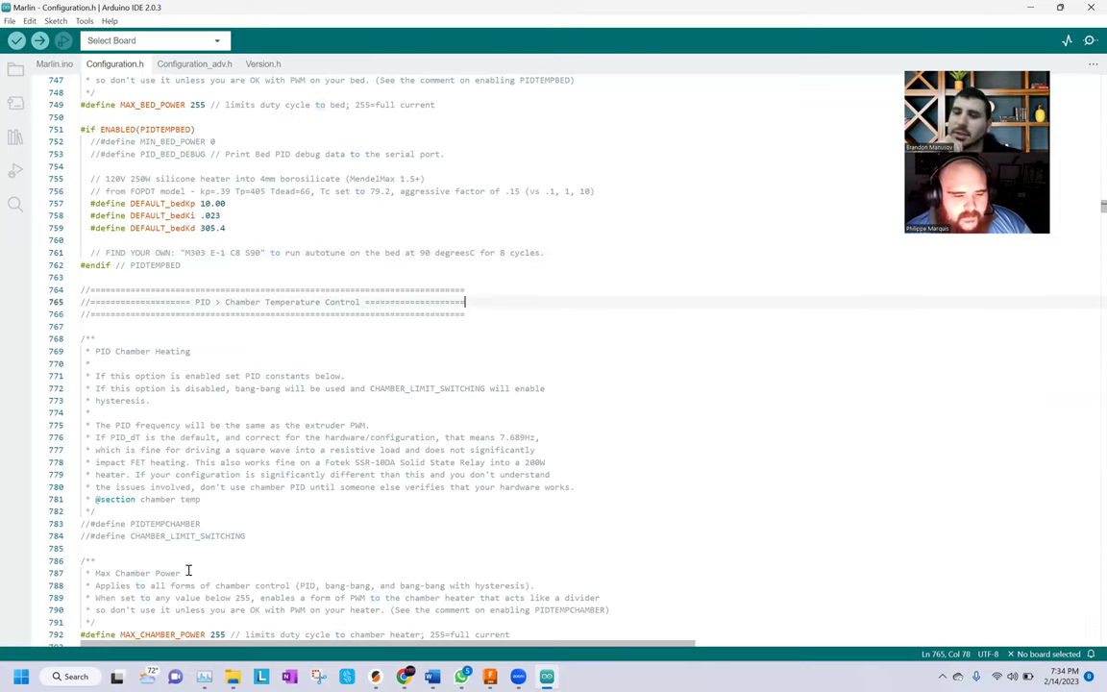
scroll(240, 510, "up", 7)
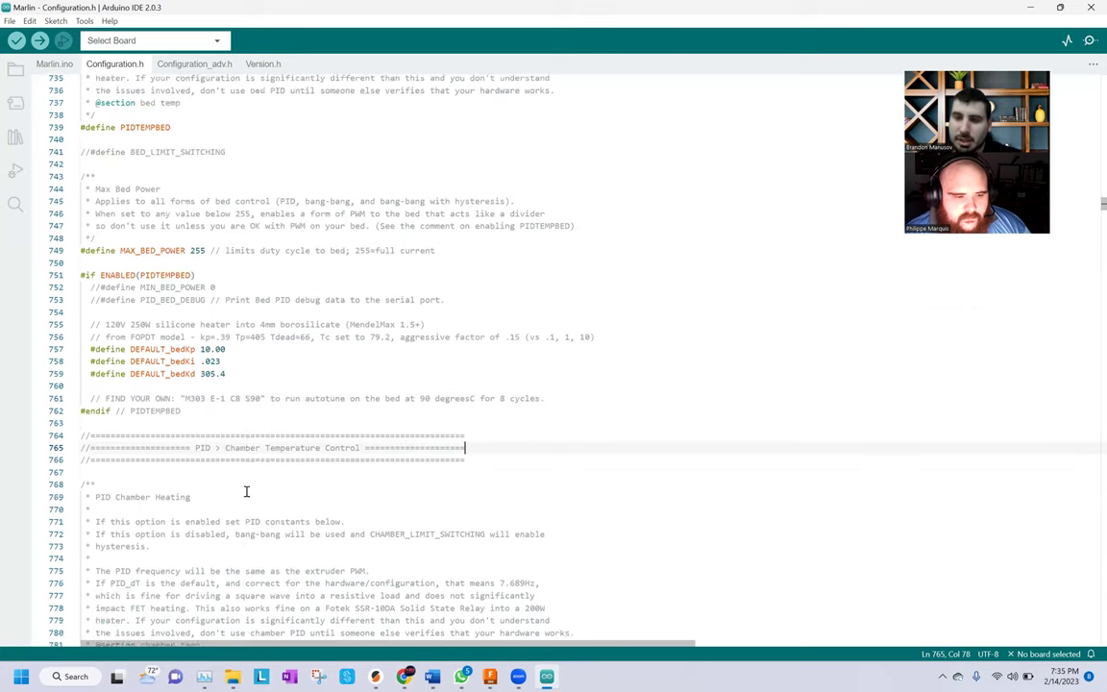
scroll(189, 375, "up", 5)
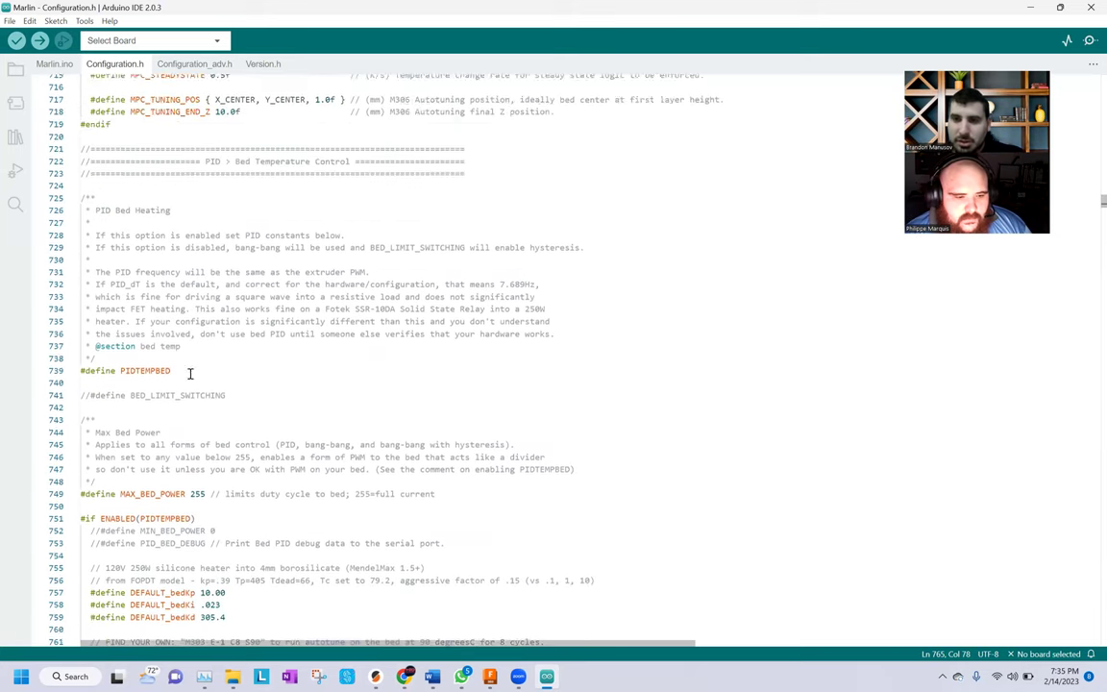
scroll(190, 374, "up", 6)
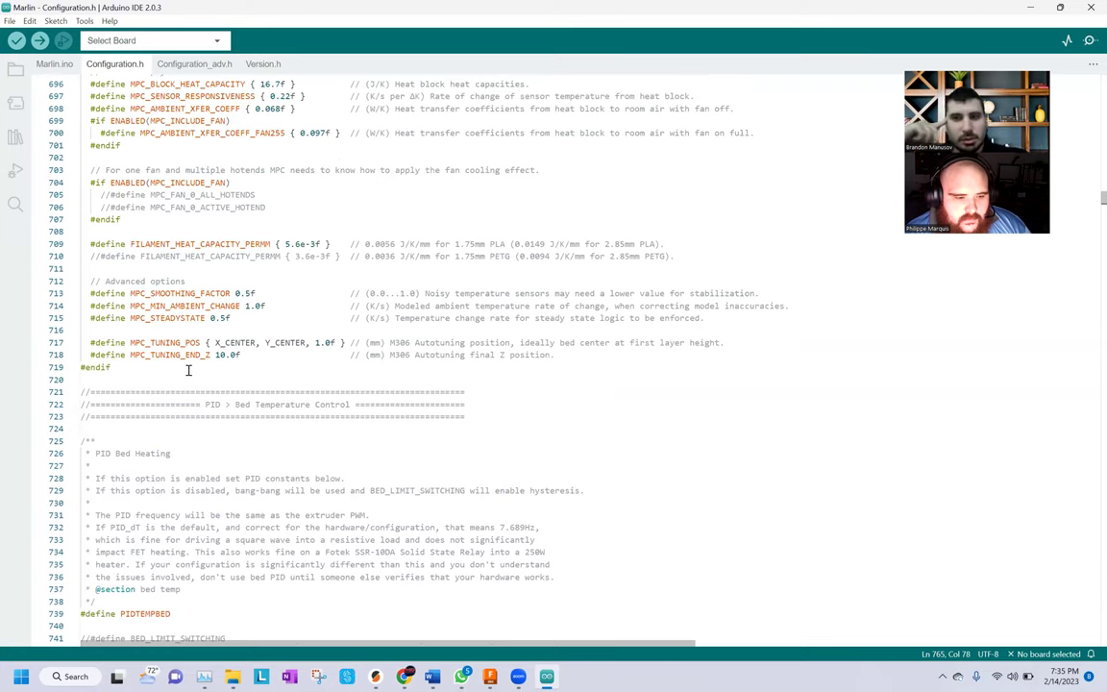
scroll(188, 371, "up", 2)
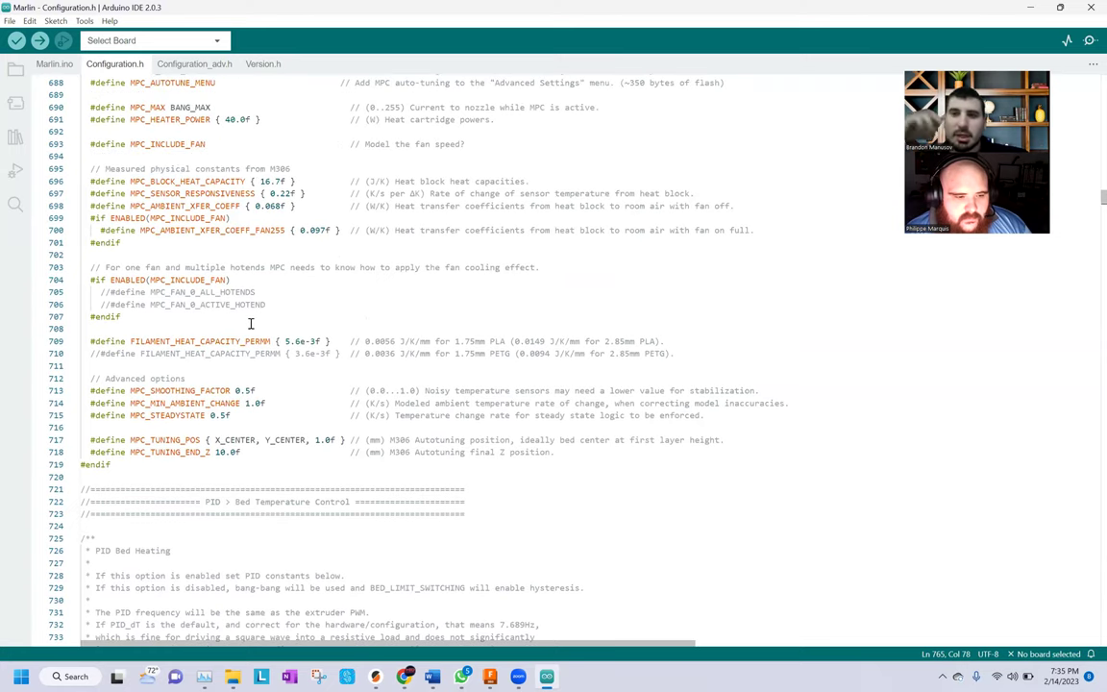
scroll(249, 324, "up", 1)
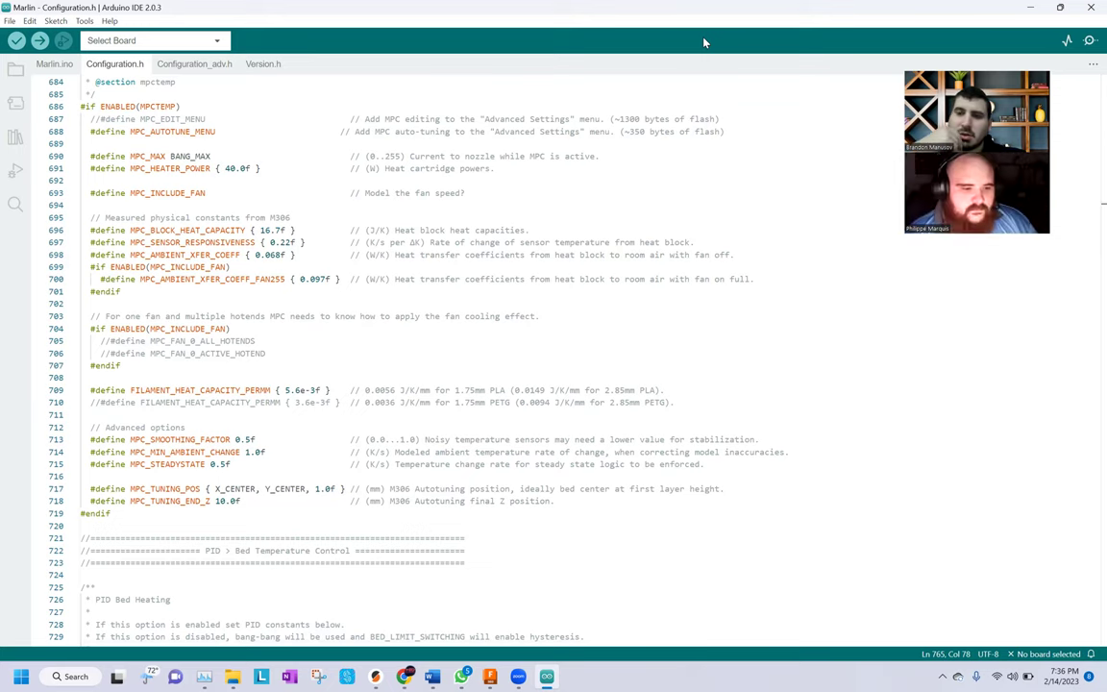
Examine the PID Settings section for the hotend, including PIDTEMP, BANG_MAX, PID_K1 and the default Kp, Ki and Kd constants
scroll(372, 326, "up", 13)
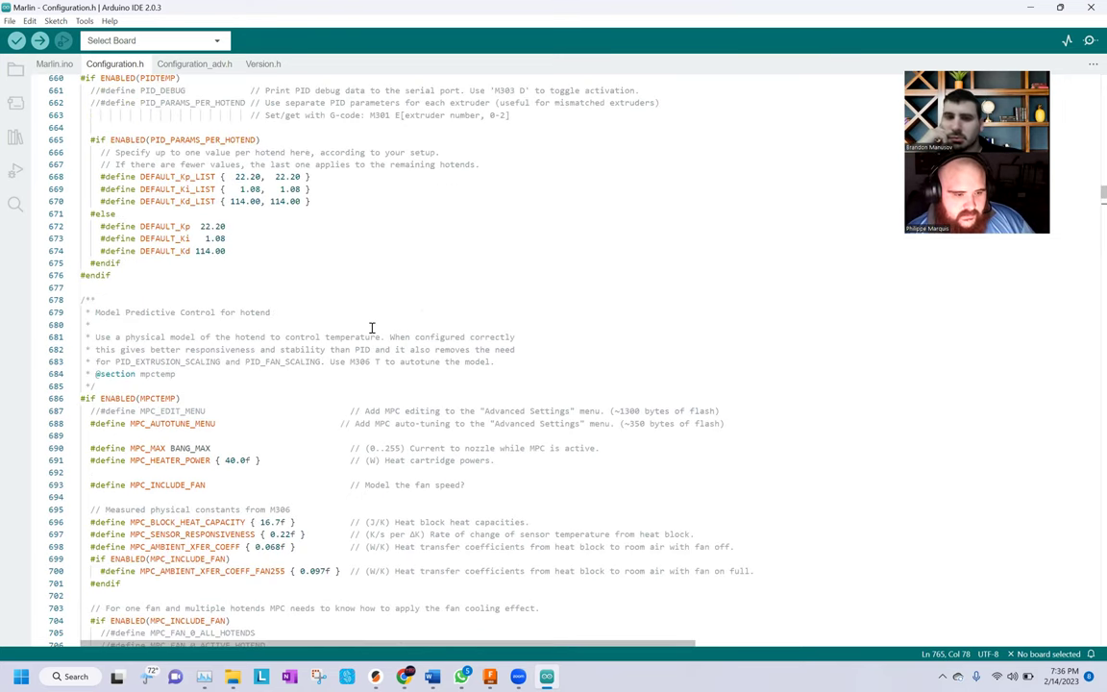
scroll(372, 328, "up", 4)
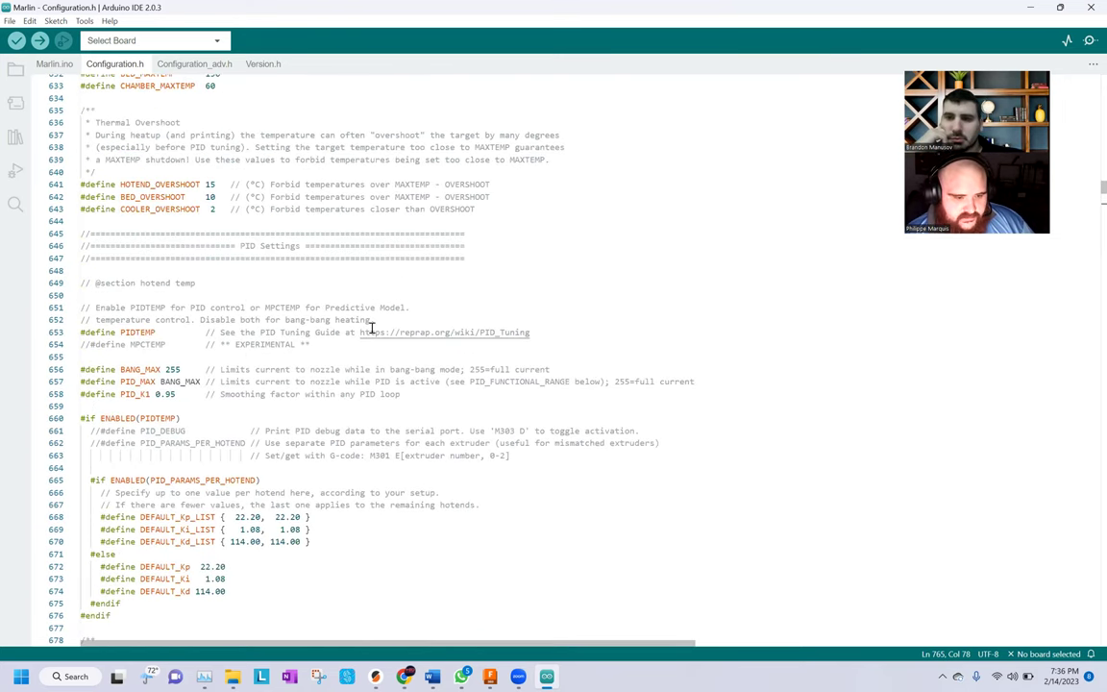
scroll(369, 317, "up", 1)
scroll(324, 316, "down", 1)
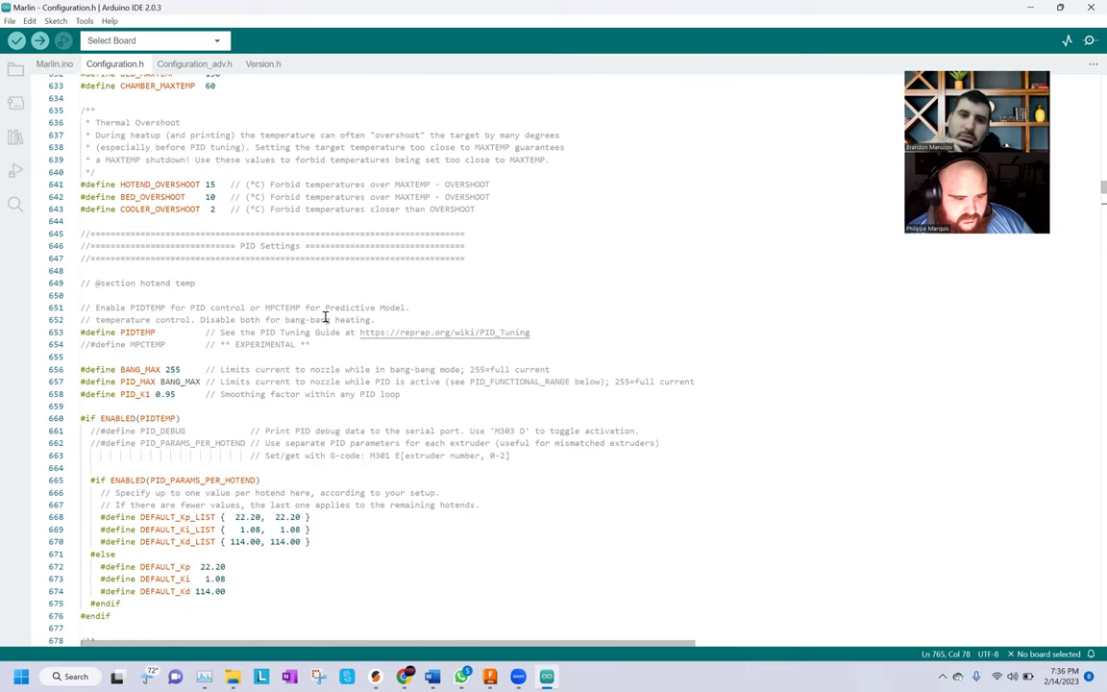
scroll(191, 338, "down", 1)
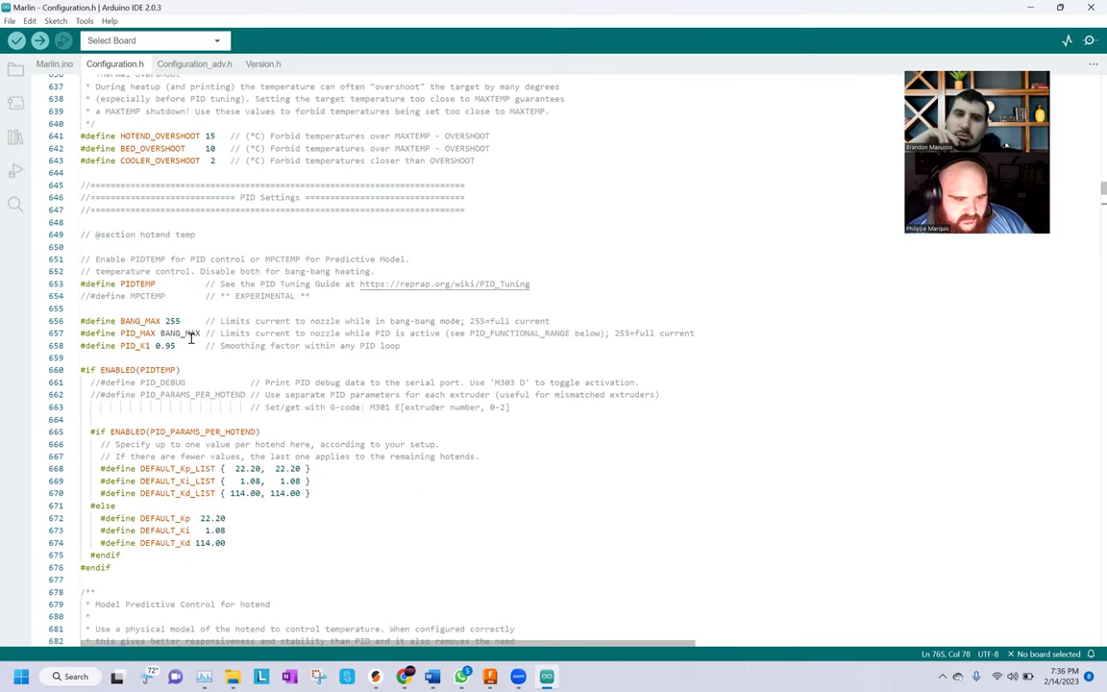
scroll(200, 348, "down", 1)
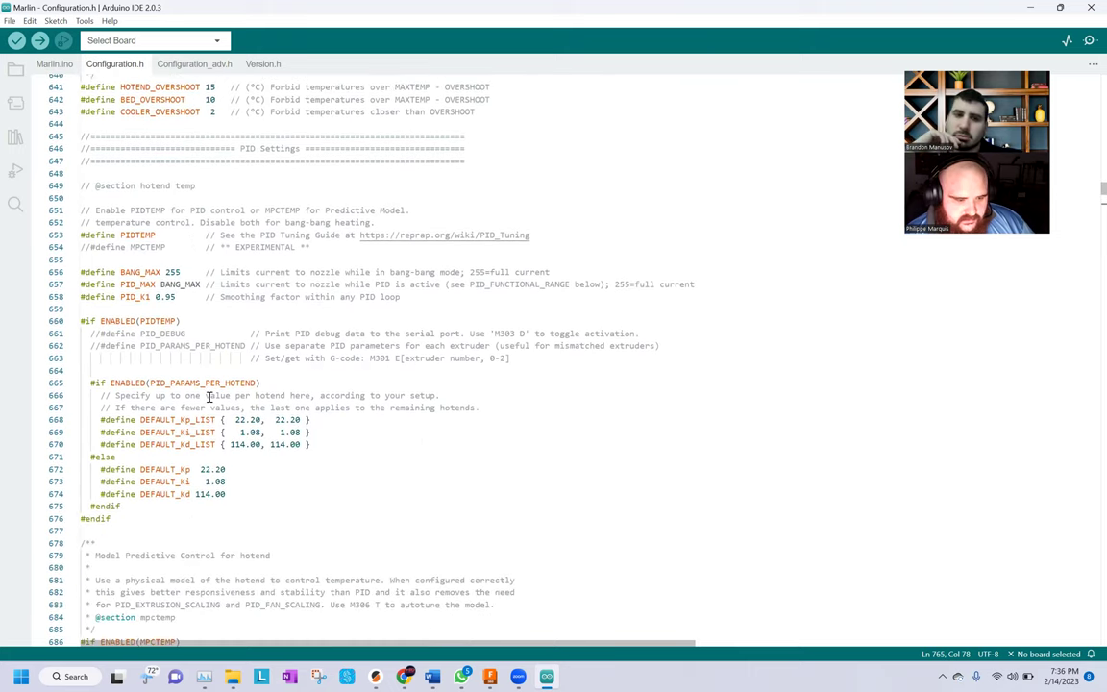
scroll(207, 395, "down", 1)
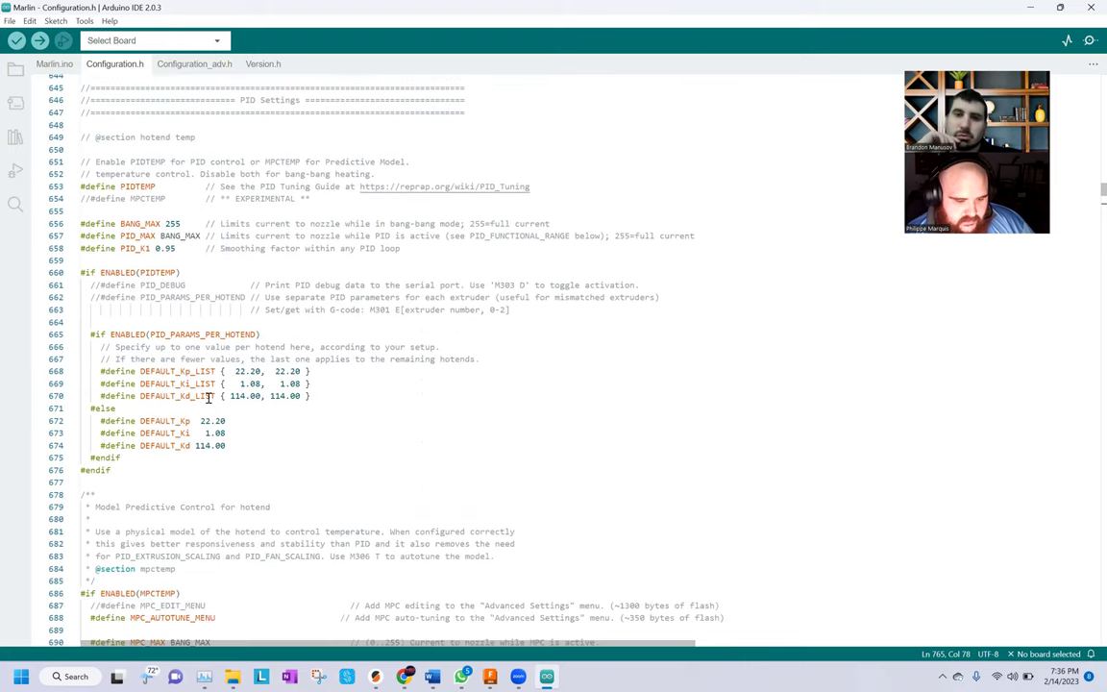
scroll(207, 396, "down", 1)
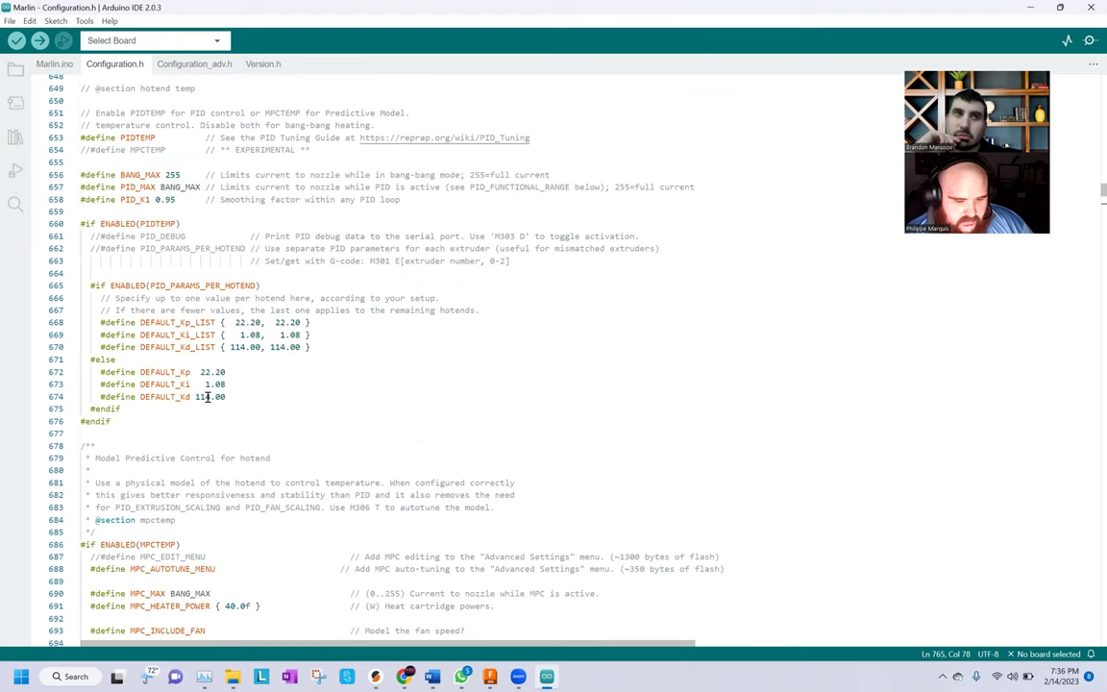
scroll(208, 396, "down", 1)
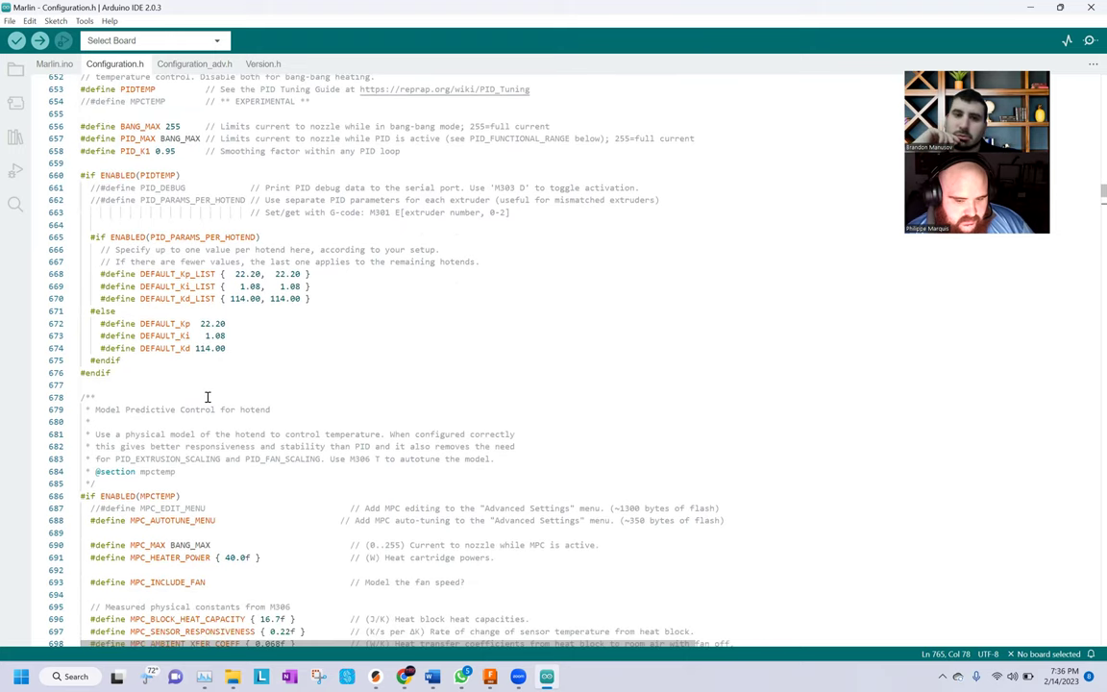
scroll(207, 396, "down", 1)
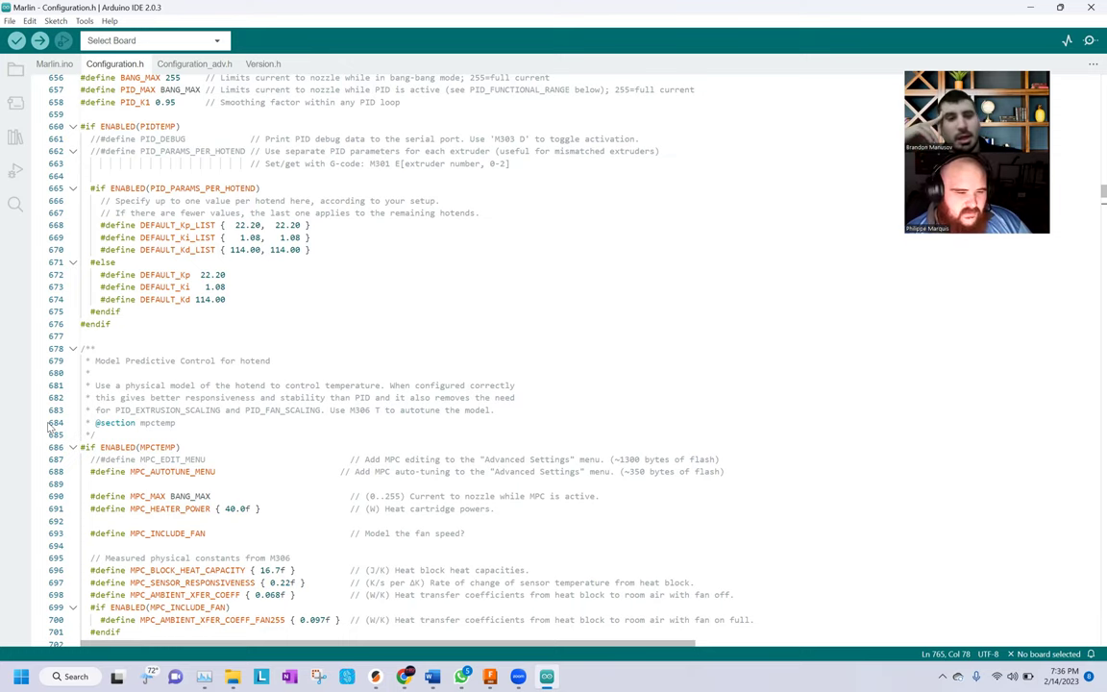
left_click(349, 298)
scroll(346, 289, "up", 5)
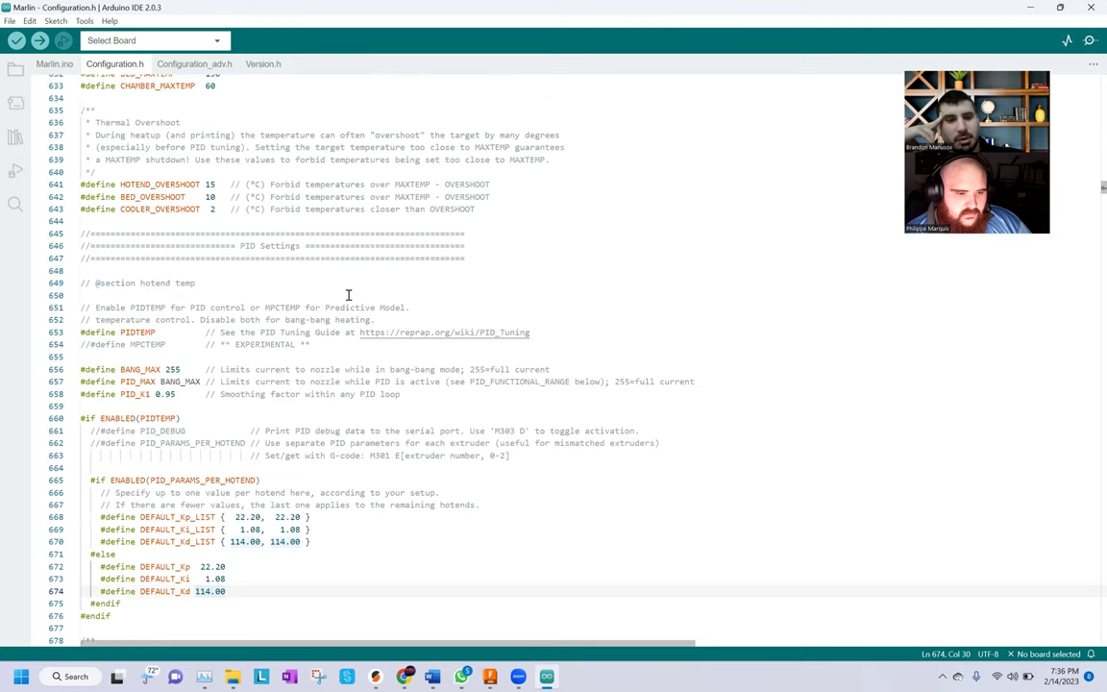
left_click_drag(343, 284, 341, 277)
left_click(338, 277)
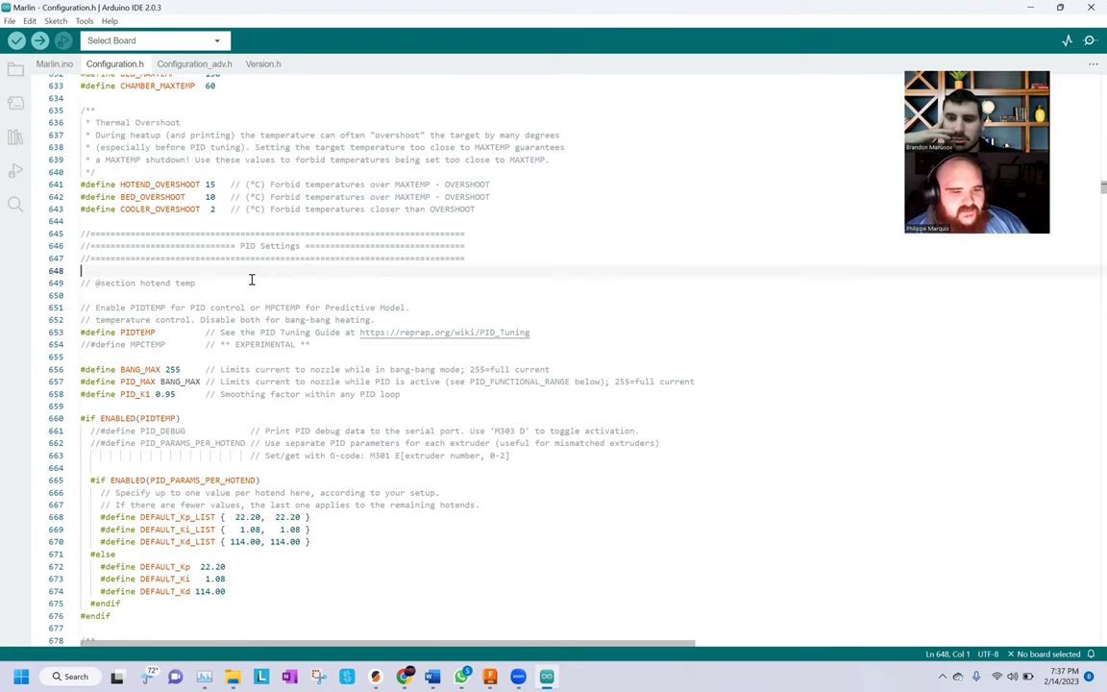
Comment out the MPC_AUTOTUNE_MENU define in the hotend Model Predictive Control section
scroll(246, 278, "down", 4)
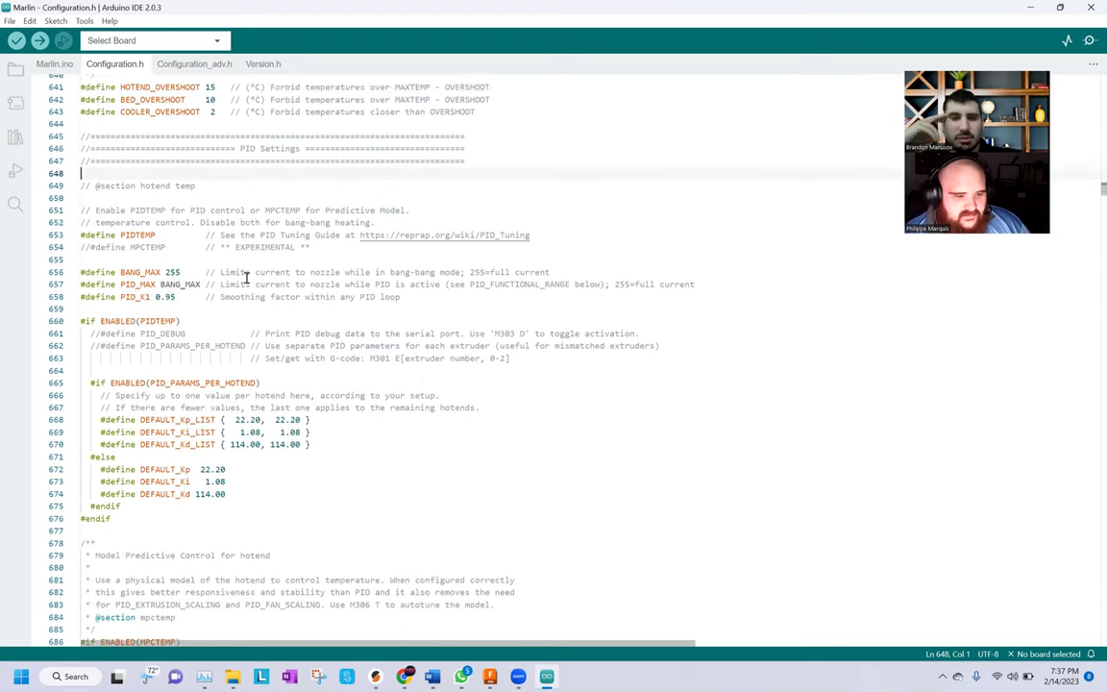
scroll(246, 277, "down", 1)
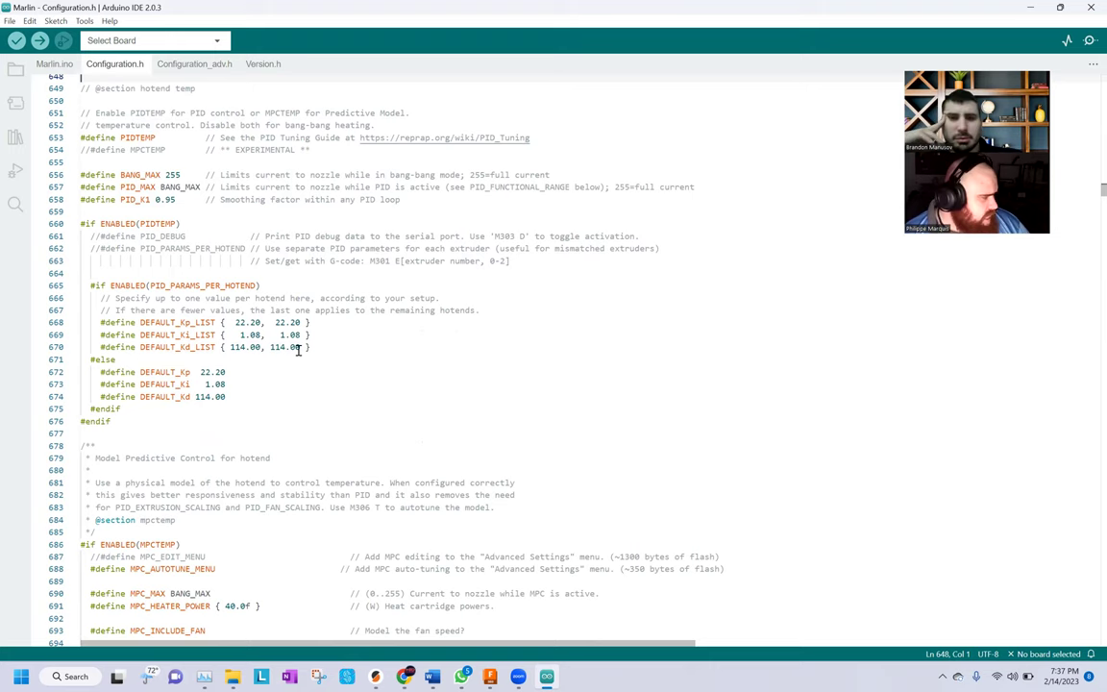
scroll(298, 350, "down", 2)
scroll(298, 350, "down", 2)
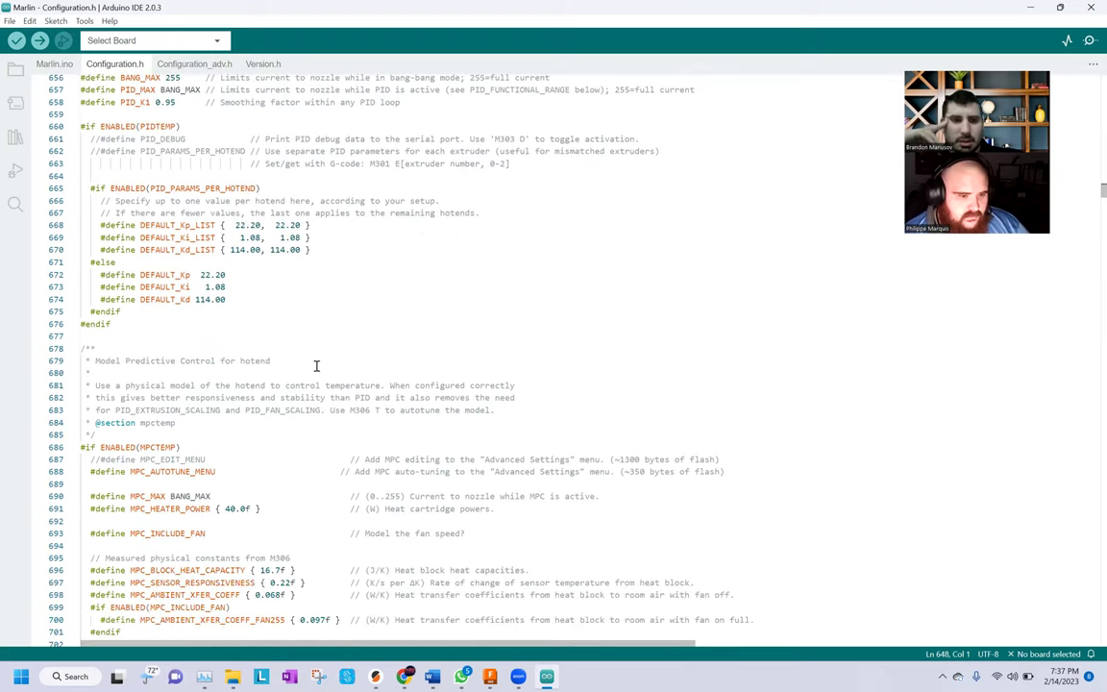
scroll(285, 359, "down", 5)
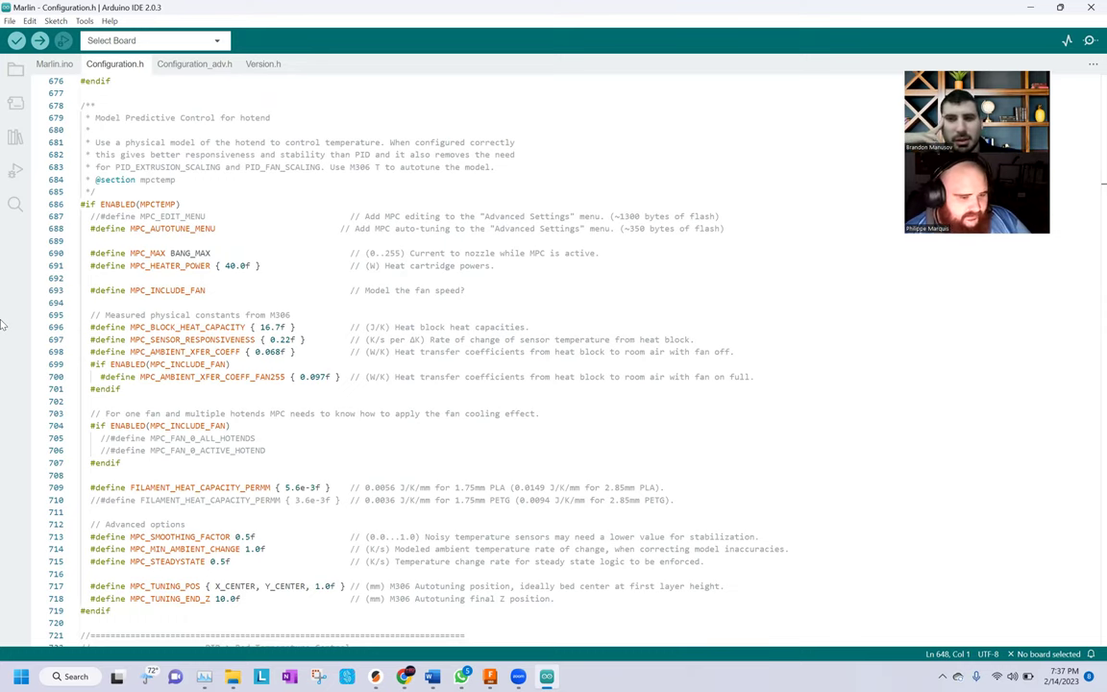
left_click(126, 228)
key("Home")
type("//")
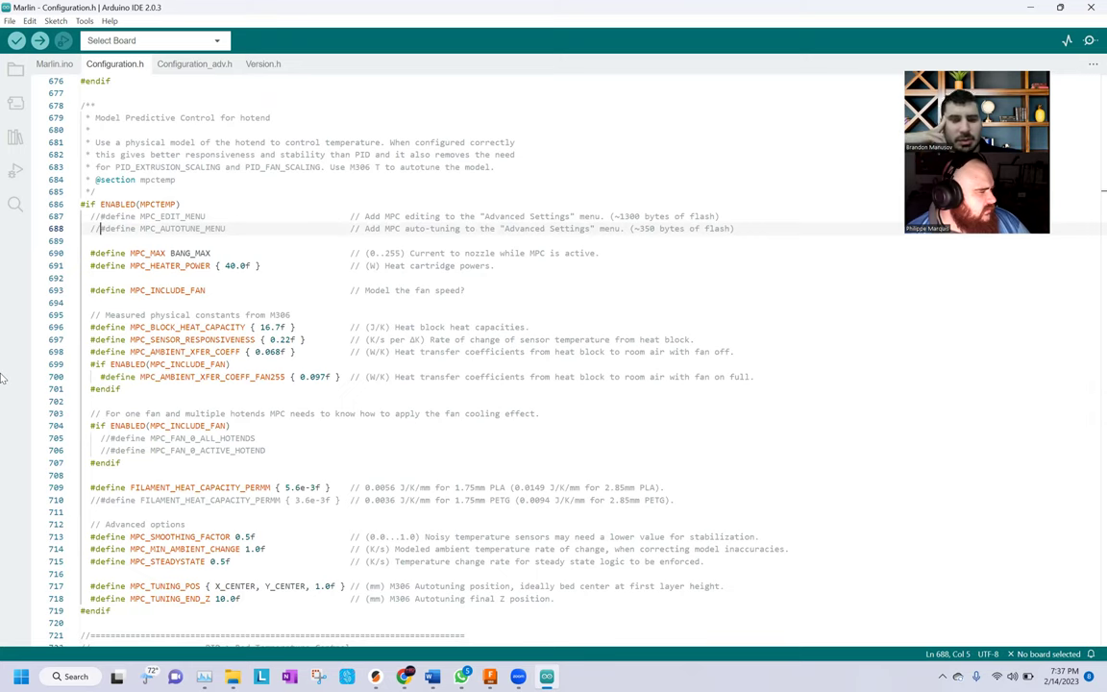
left_click(527, 364)
Disable bed PID by commenting out the PIDTEMPBED define in the Bed Temperature Control section
scroll(527, 362, "down", 9)
scroll(527, 362, "down", 5)
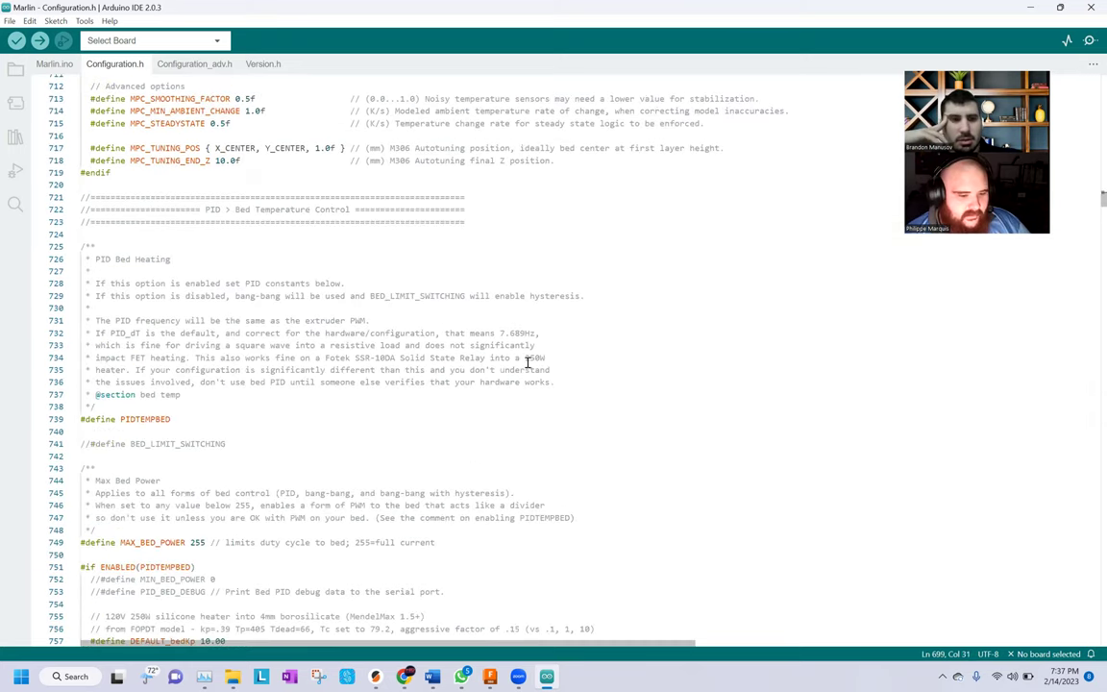
scroll(527, 362, "down", 3)
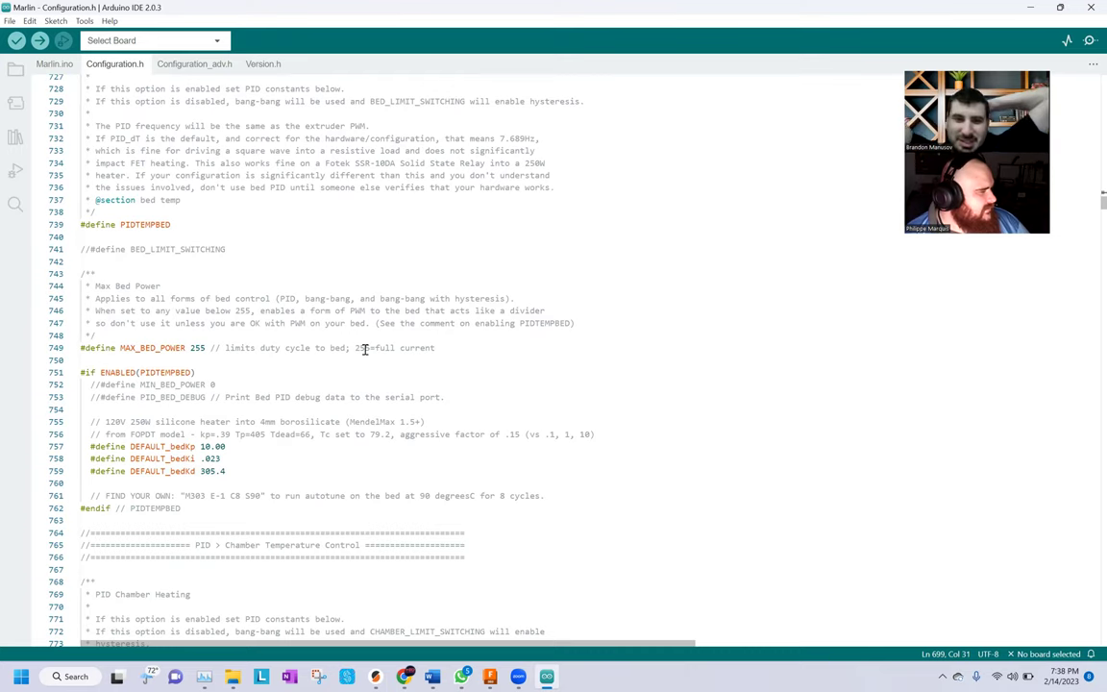
left_click(81, 225)
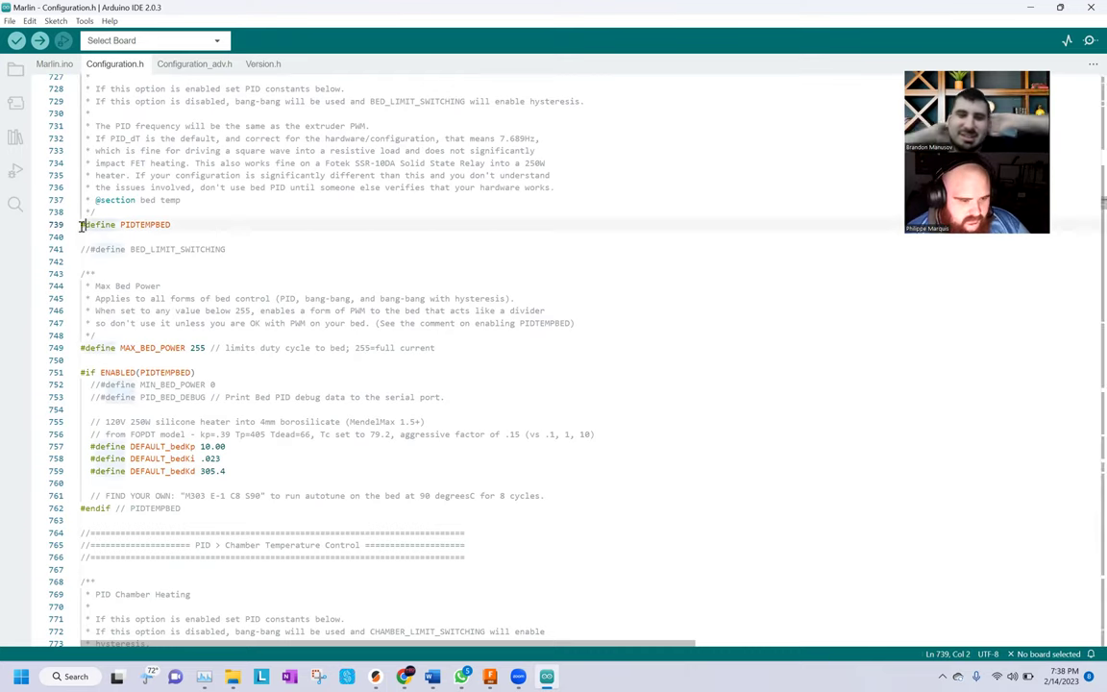
key("Left")
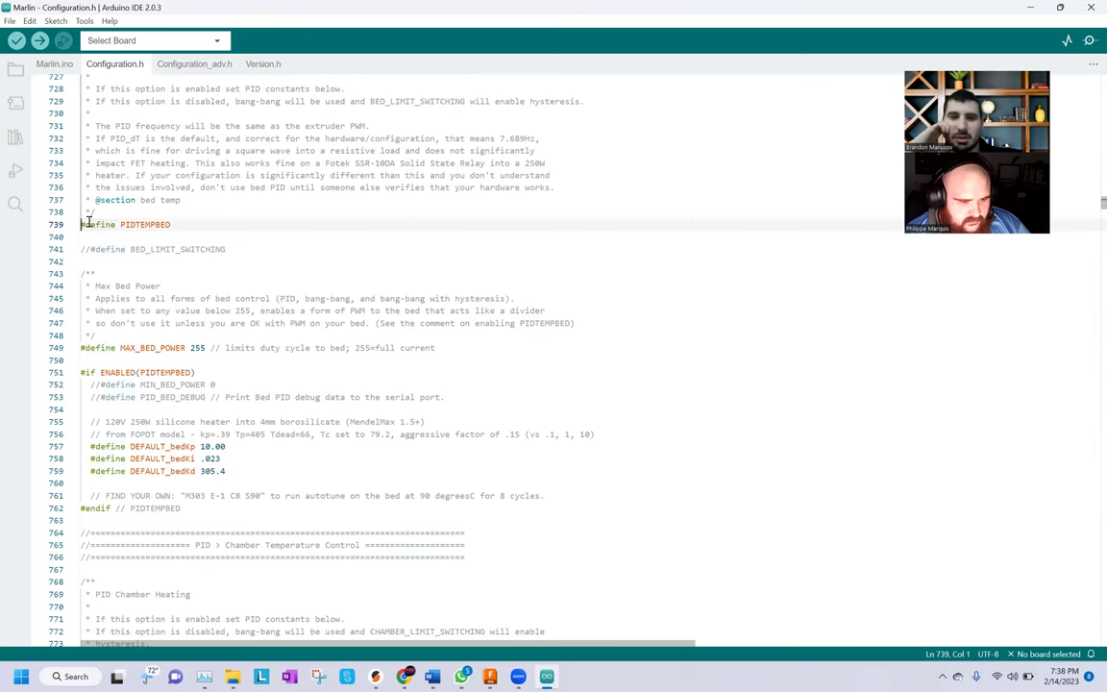
type("//")
left_click(265, 298)
Examine the chamber PID, cold and lengthy extrusion prevention, and Thermal Runaway Protection sections below the bed PID settings
scroll(264, 298, "down", 6)
scroll(265, 298, "down", 5)
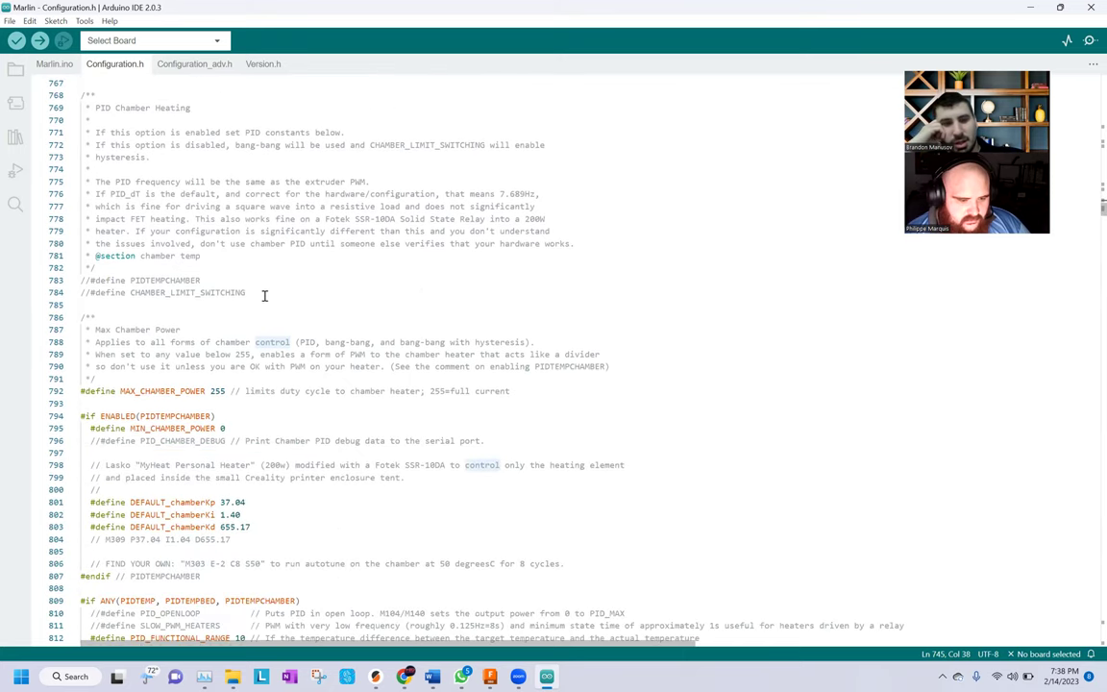
scroll(264, 296, "down", 8)
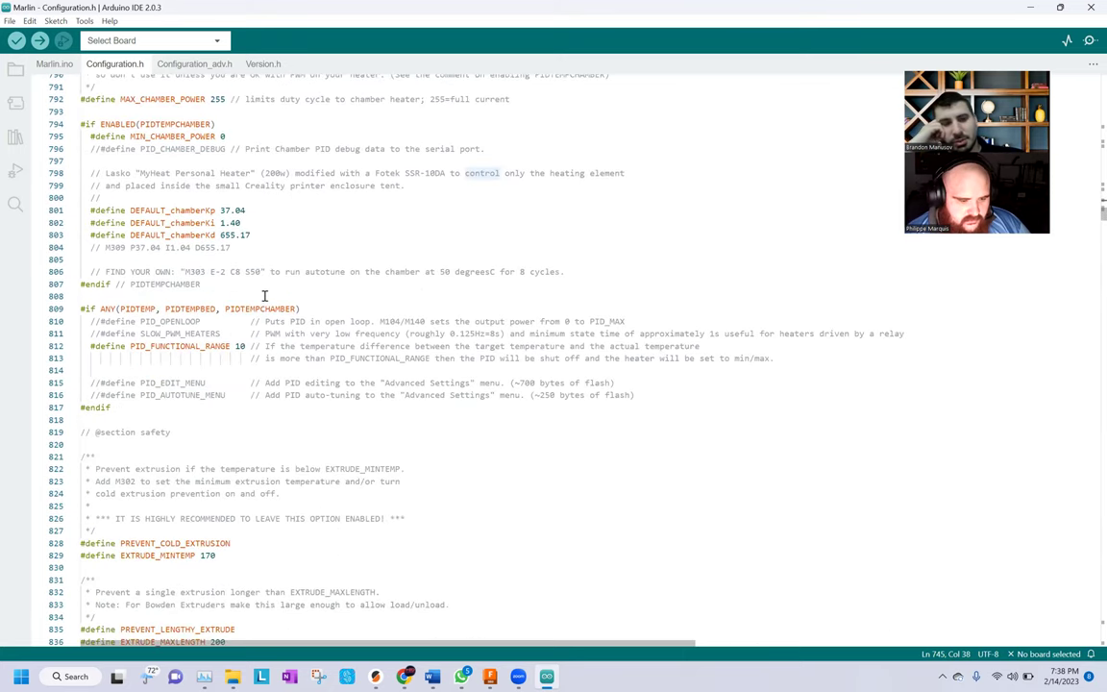
scroll(264, 297, "down", 5)
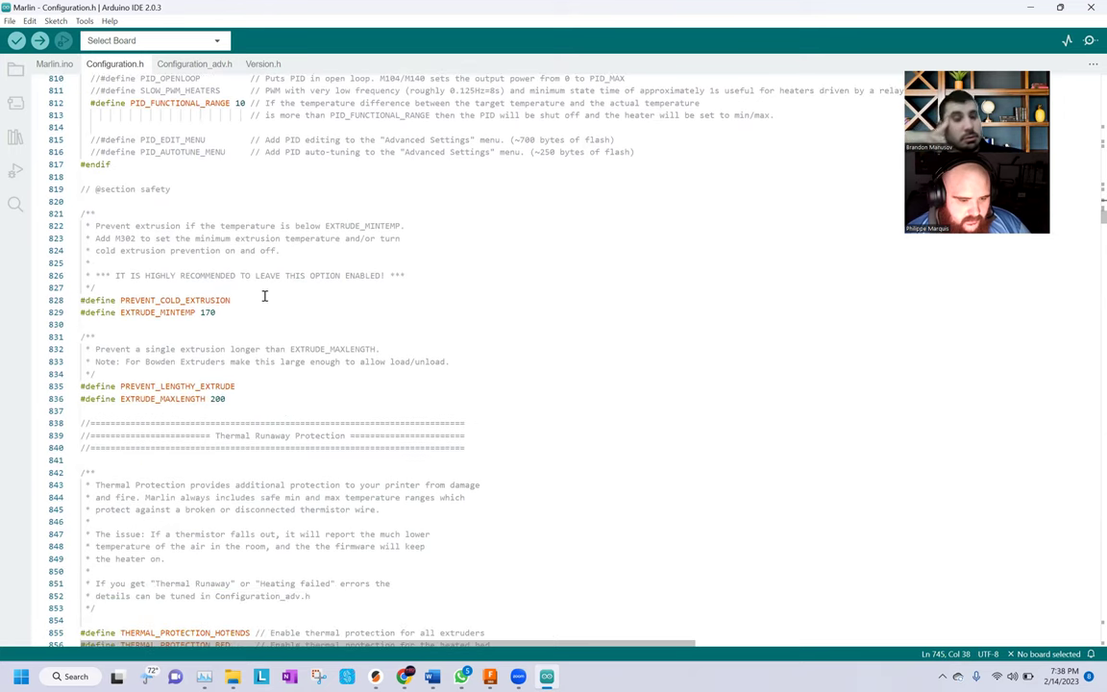
scroll(264, 296, "down", 4)
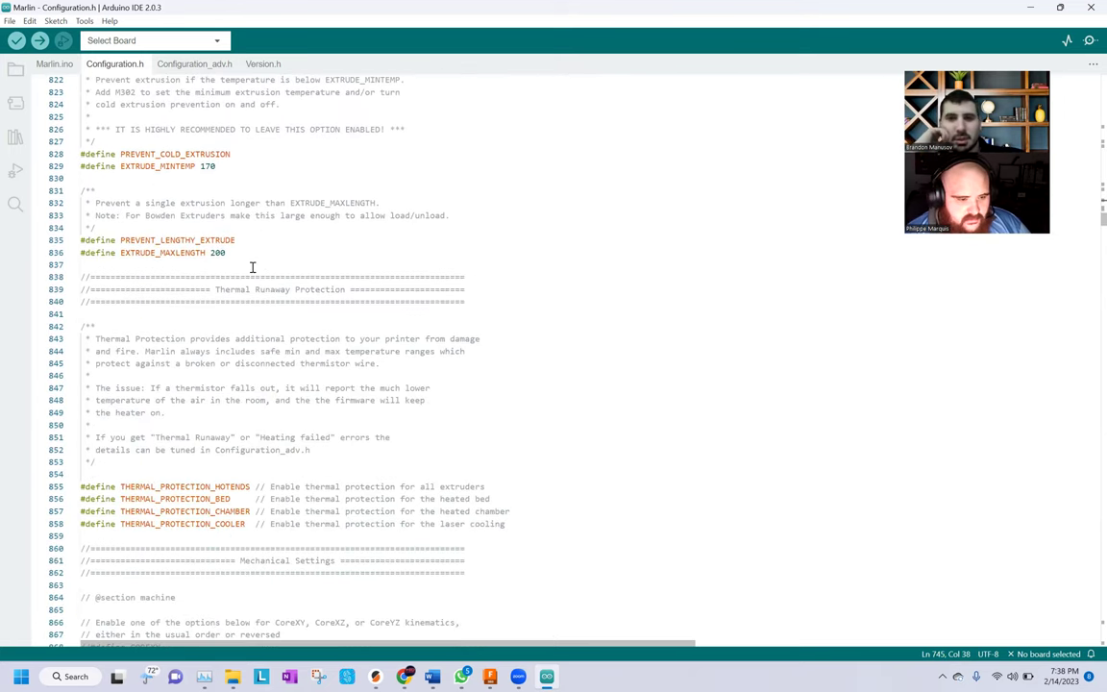
scroll(251, 263, "down", 1)
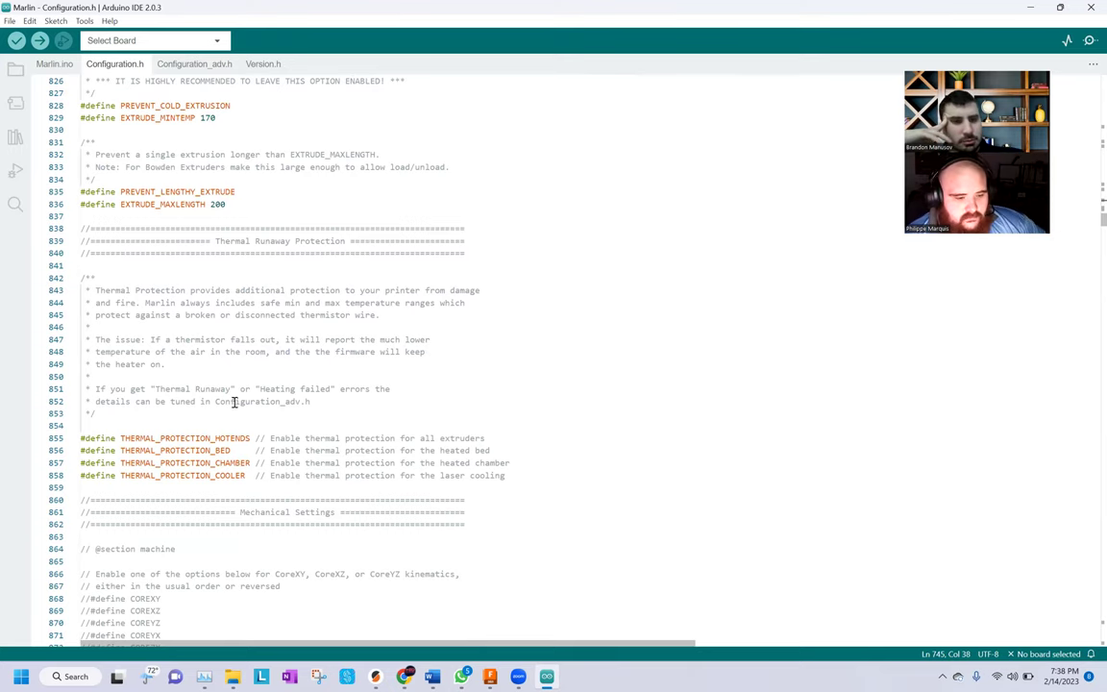
left_click(248, 437)
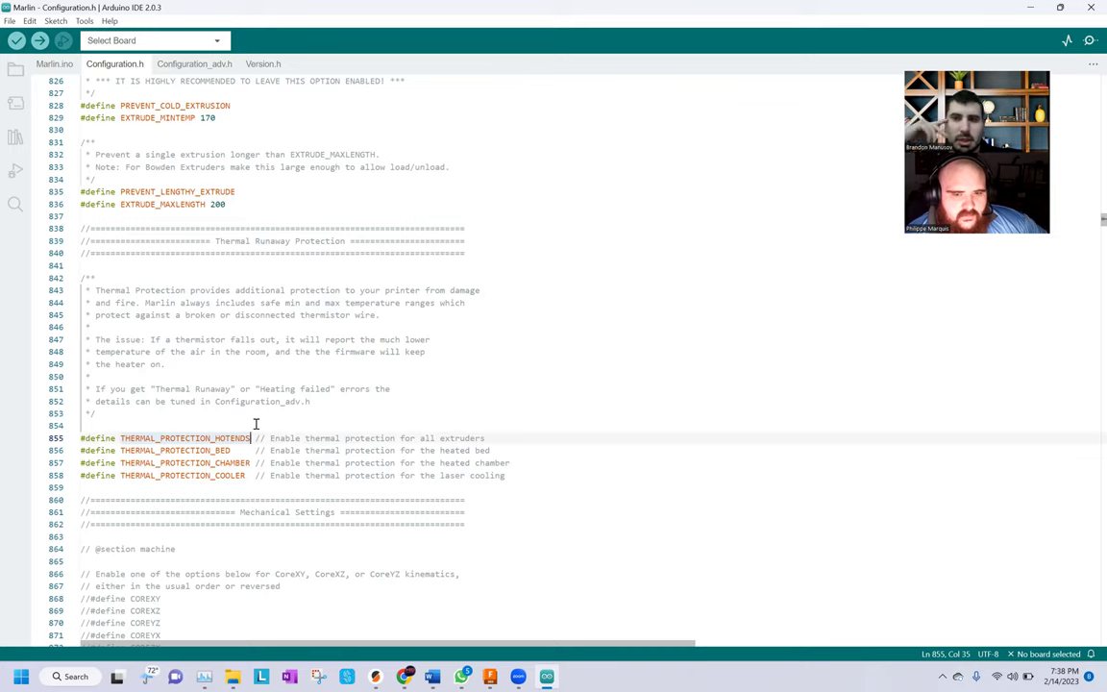
left_click(259, 435)
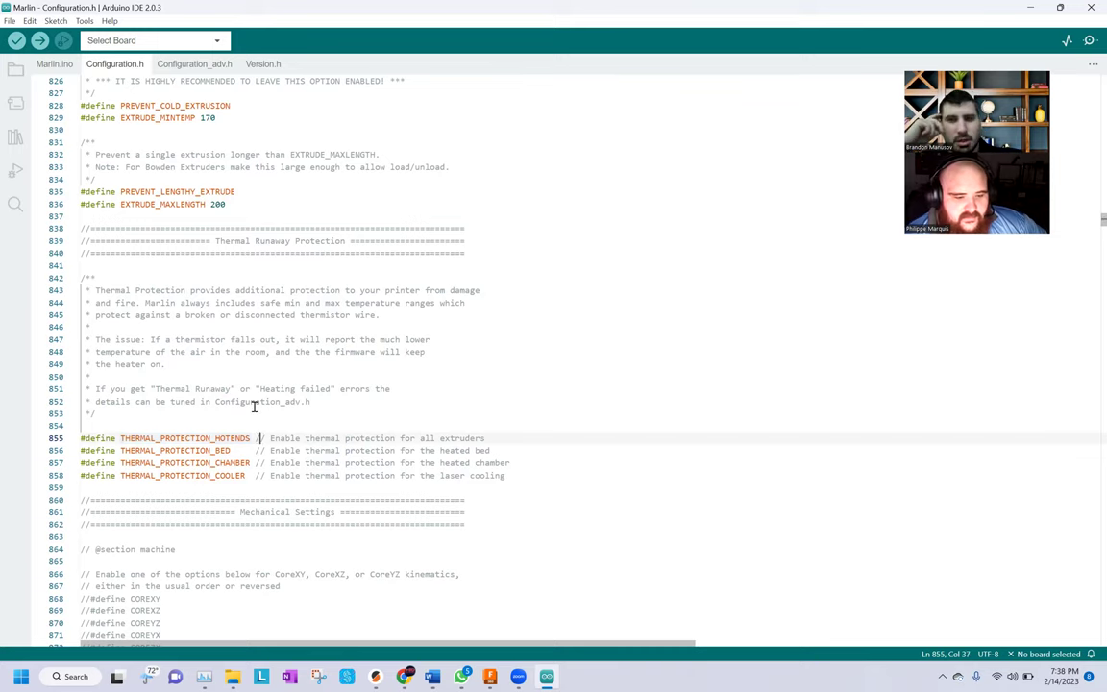
Comment out the THERMAL_PROTECTION_COOLER and THERMAL_PROTECTION_CHAMBER defines and save Configuration.h
scroll(257, 423, "down", 3)
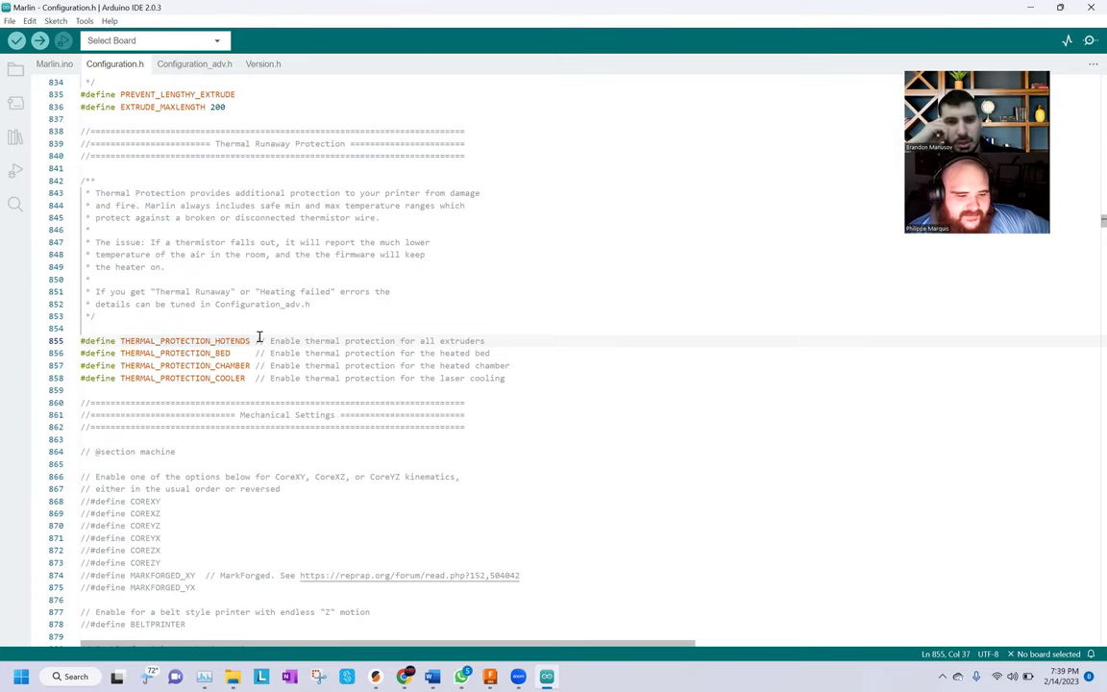
left_click(82, 380)
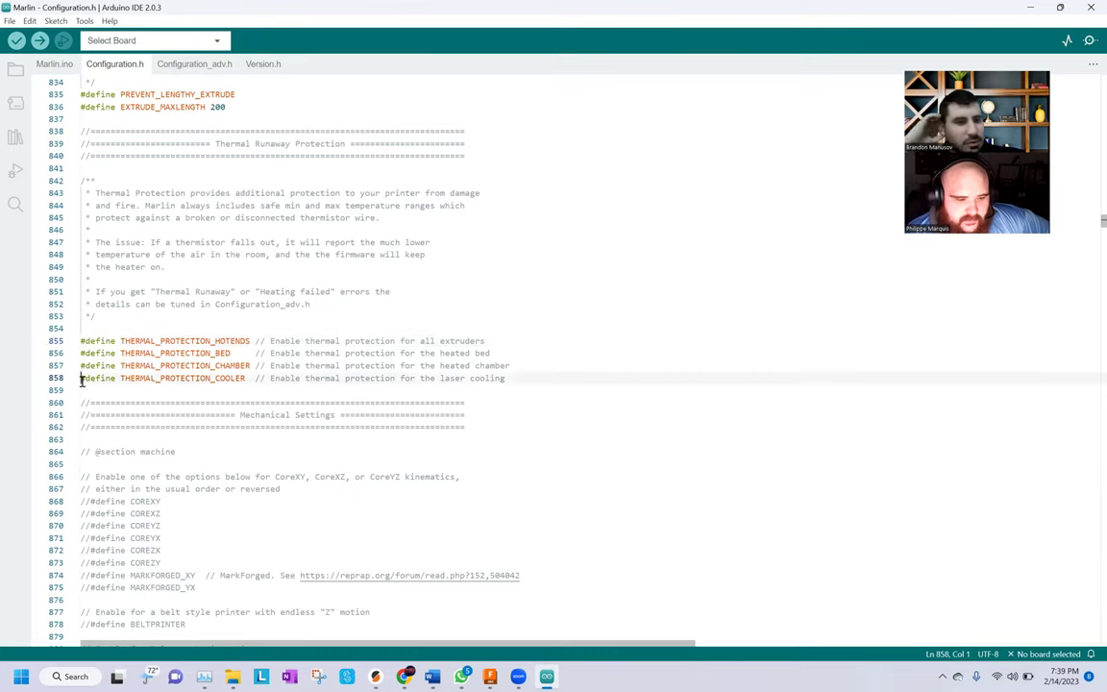
type("//")
key("ctrl+s")
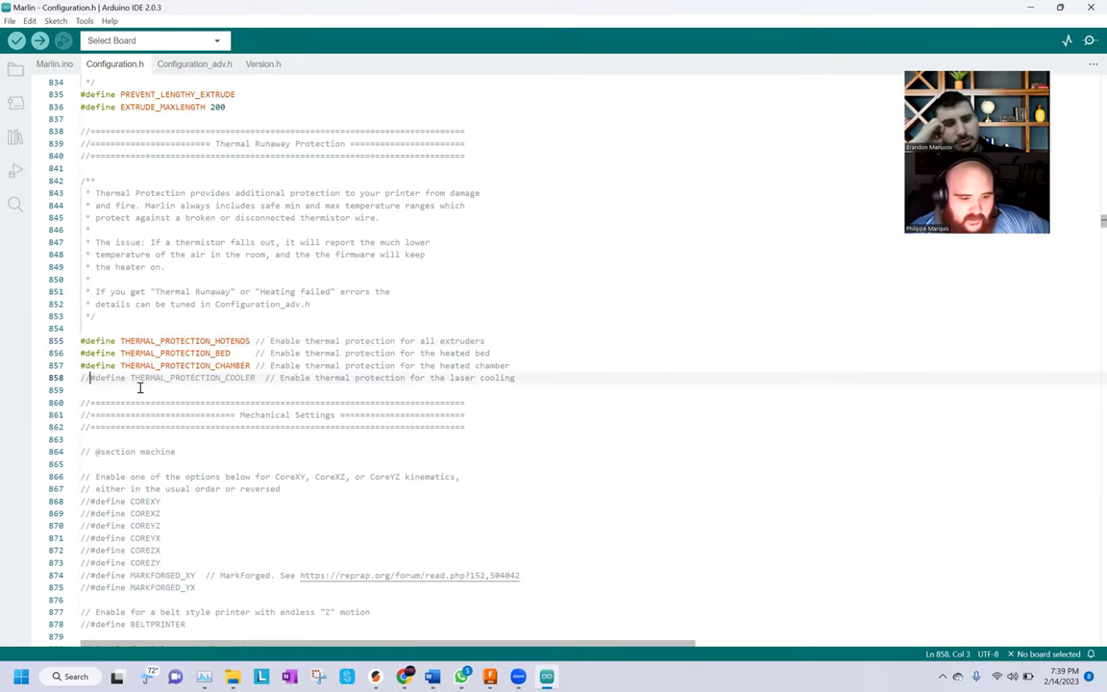
left_click(82, 366)
type("//")
key("ctrl+s")
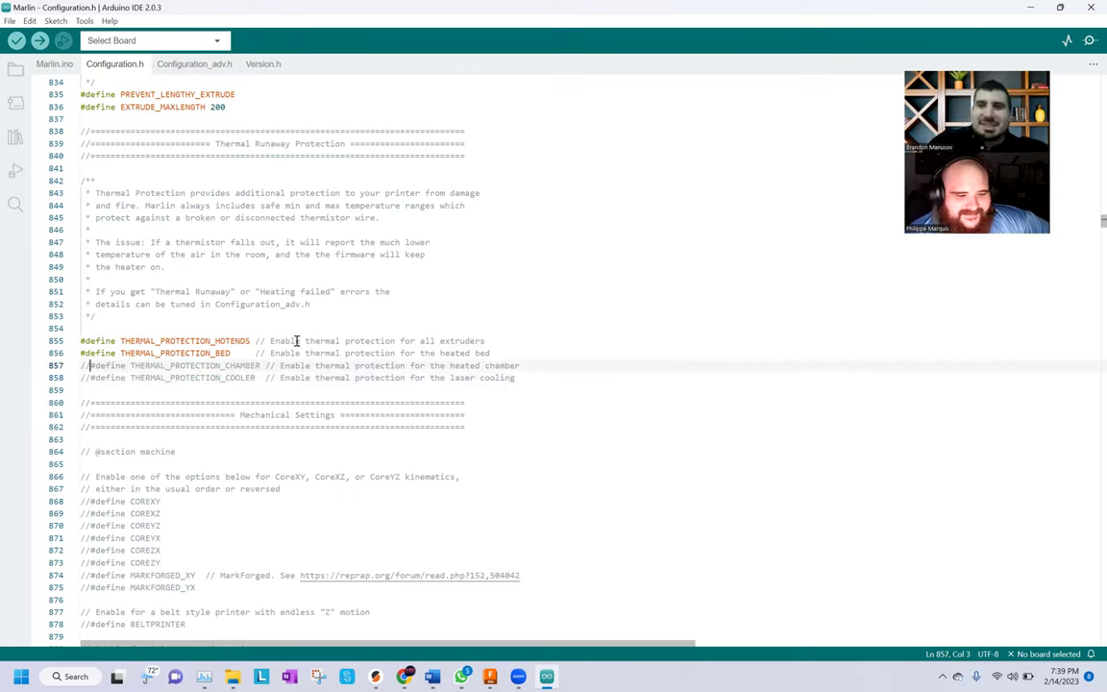
Examine the remaining thermal protection defines, the Mechanical Settings kinematics options and the delta section with its calibration settings
scroll(303, 342, "down", 1)
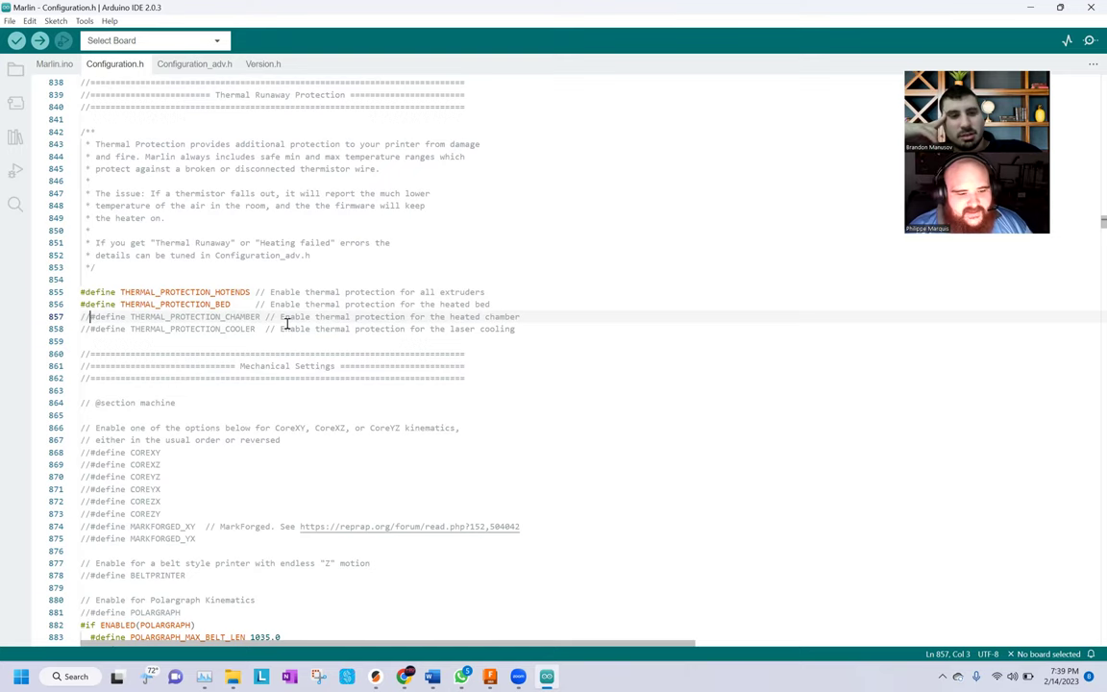
left_click(248, 291)
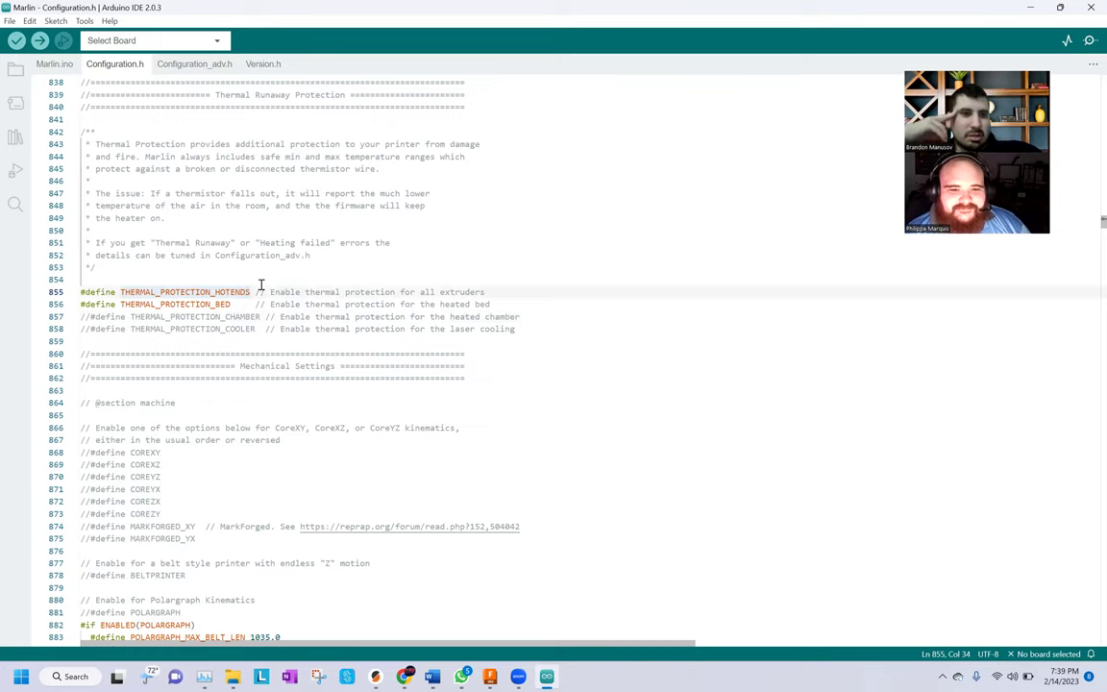
scroll(261, 284, "down", 1)
scroll(260, 285, "down", 1)
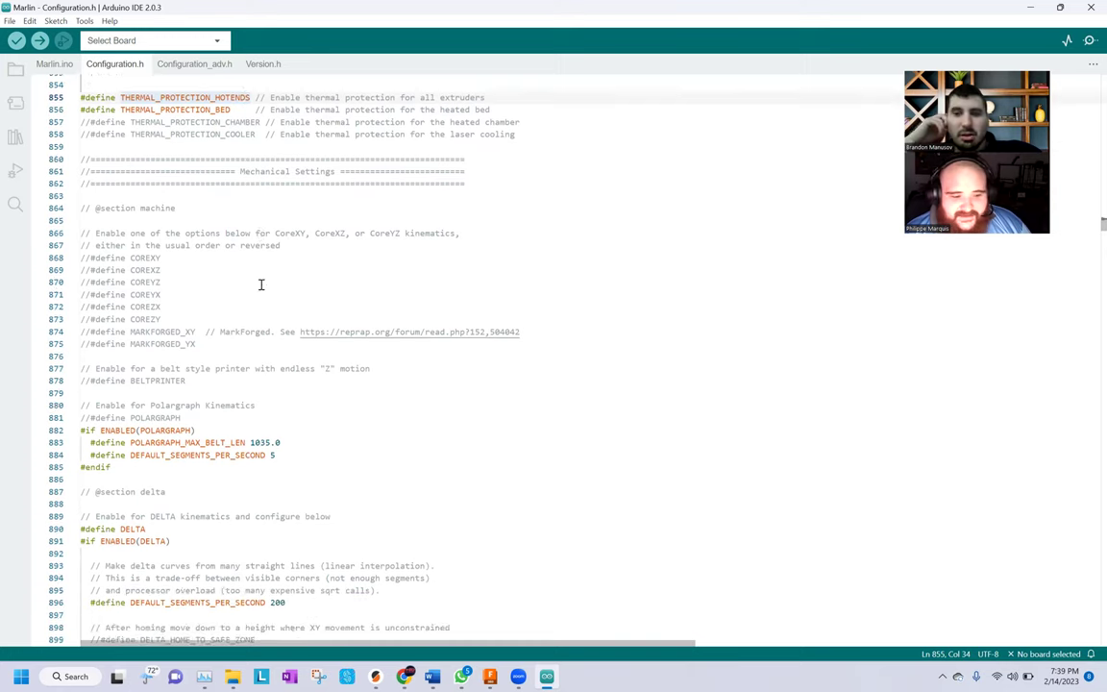
scroll(261, 285, "down", 1)
scroll(261, 285, "down", 1)
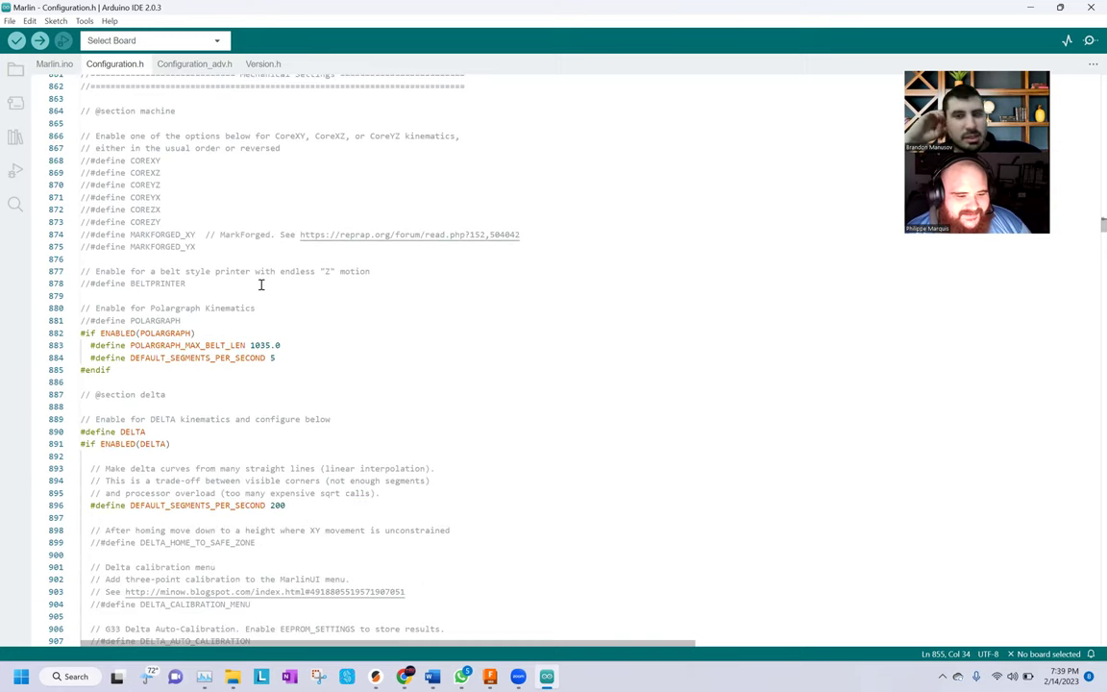
scroll(260, 285, "down", 1)
scroll(260, 285, "down", 1)
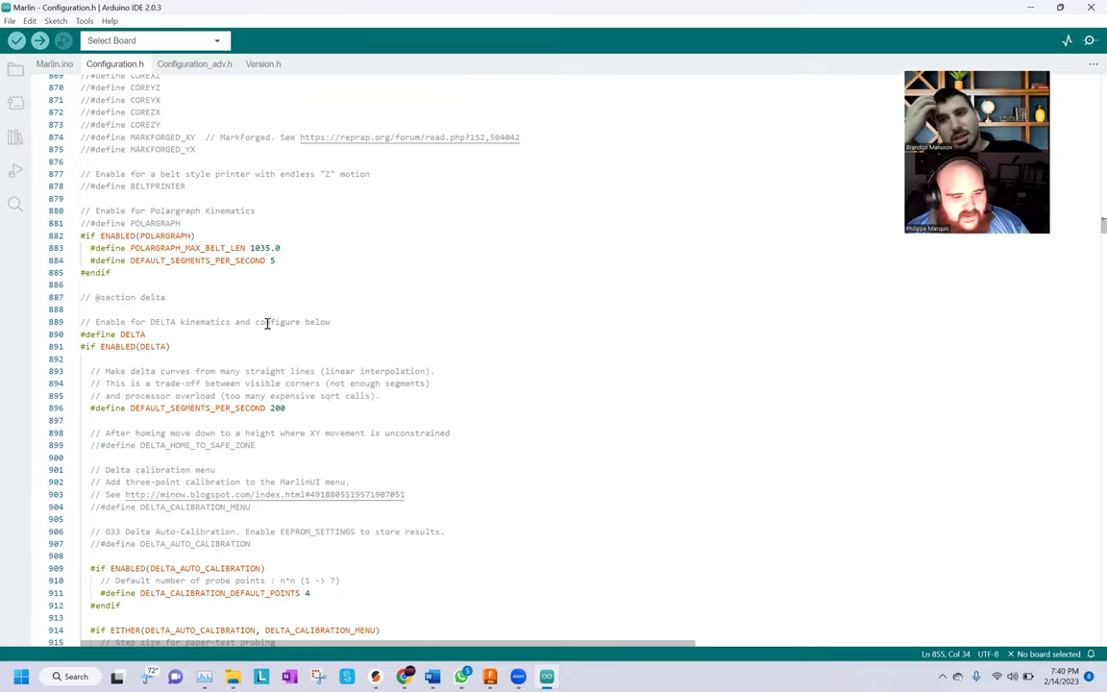
scroll(305, 404, "down", 1)
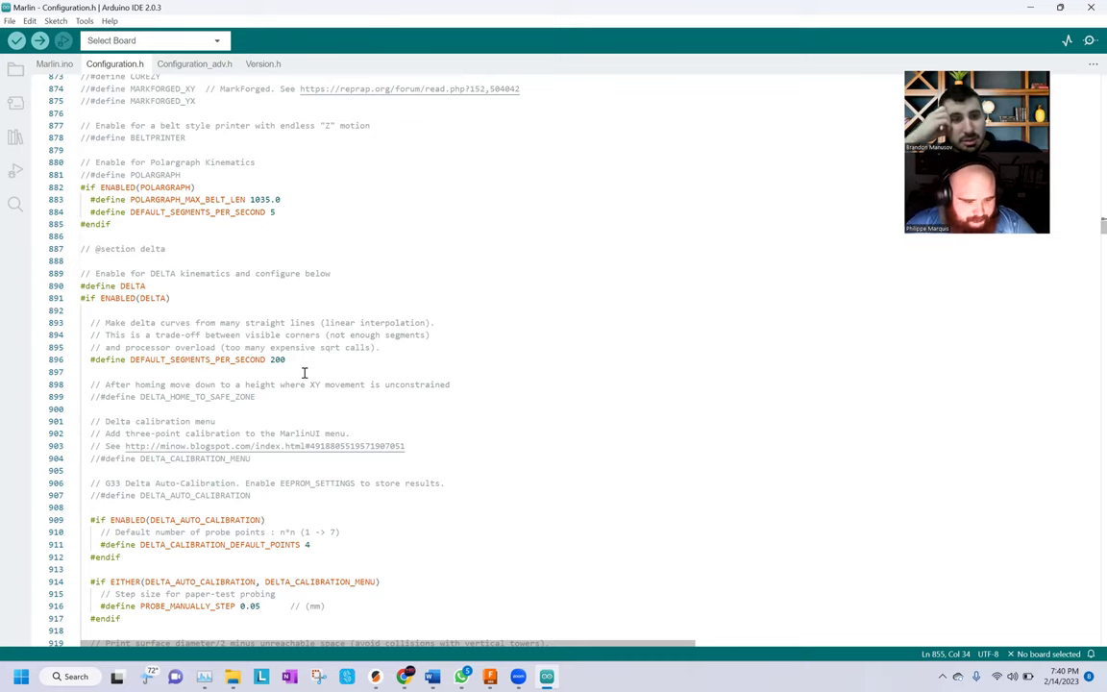
scroll(301, 363, "down", 1)
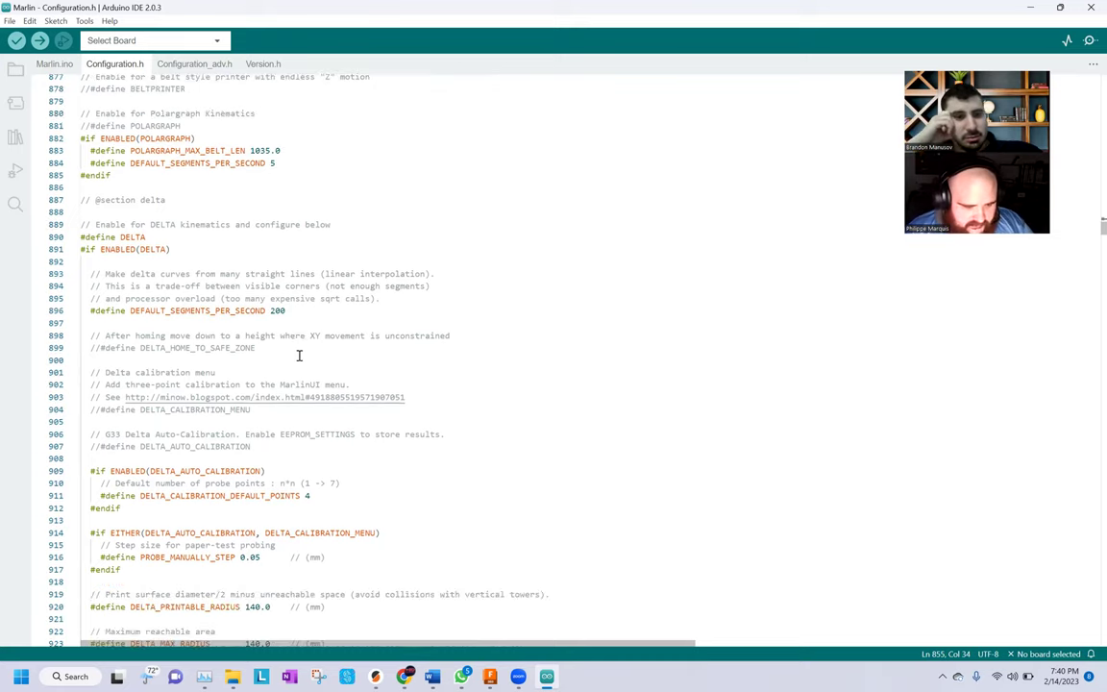
scroll(299, 354, "down", 1)
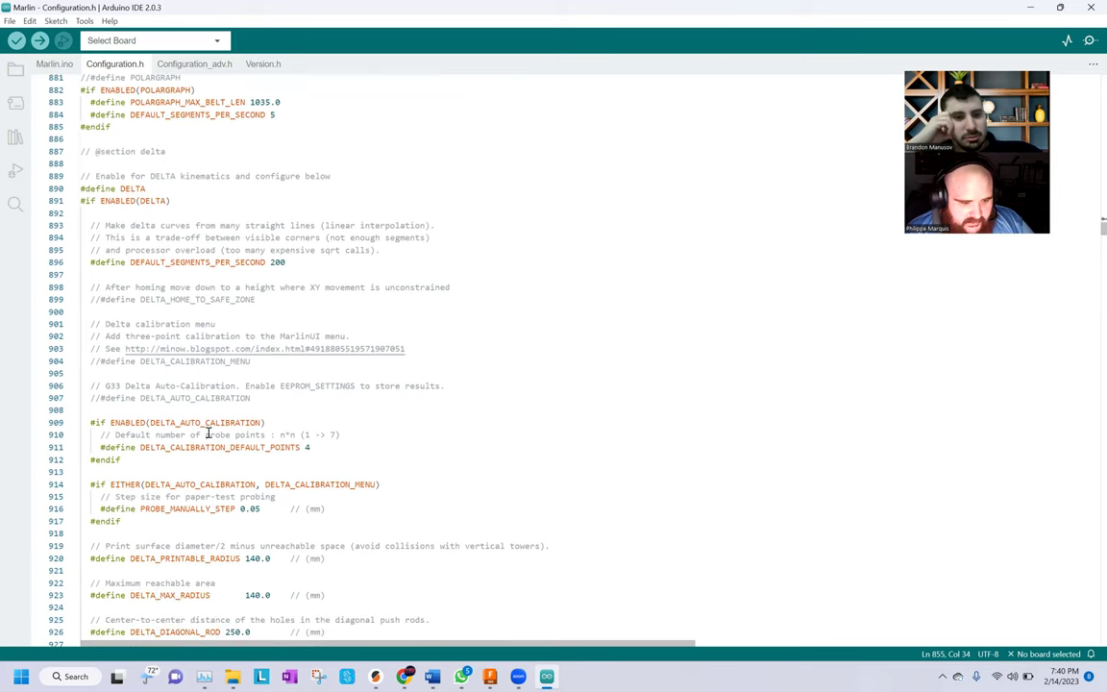
Enable G33 delta auto-calibration by uncommenting the DELTA_AUTO_CALIBRATION define
left_click(102, 386)
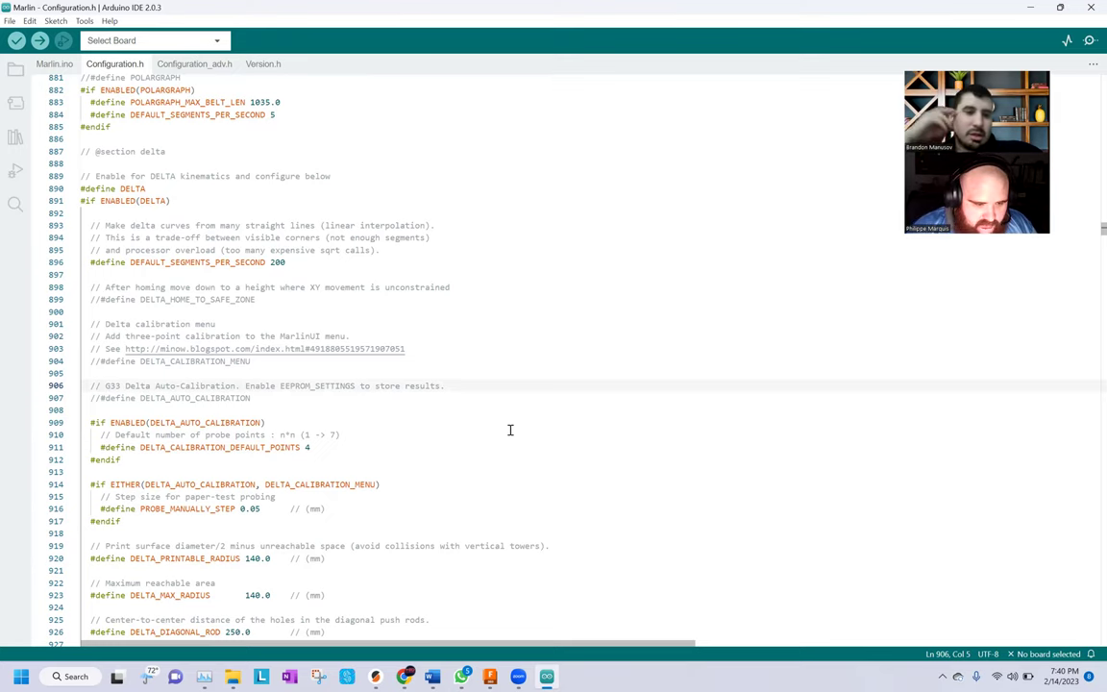
key("Down")
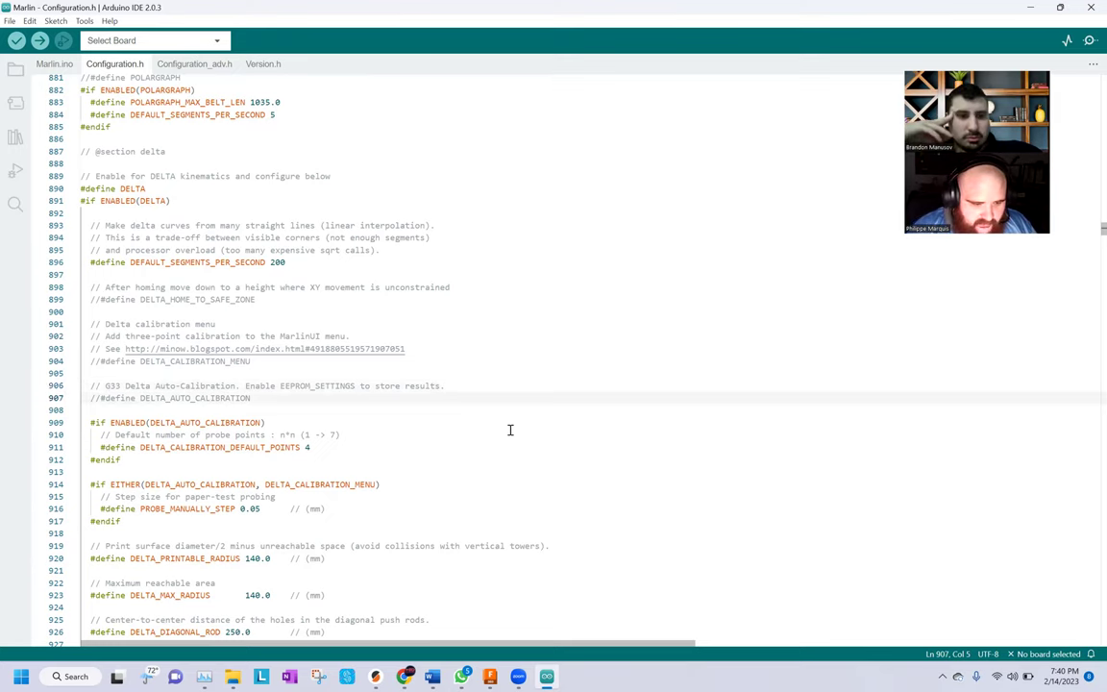
key("BackSpace")
key("BackSpace")
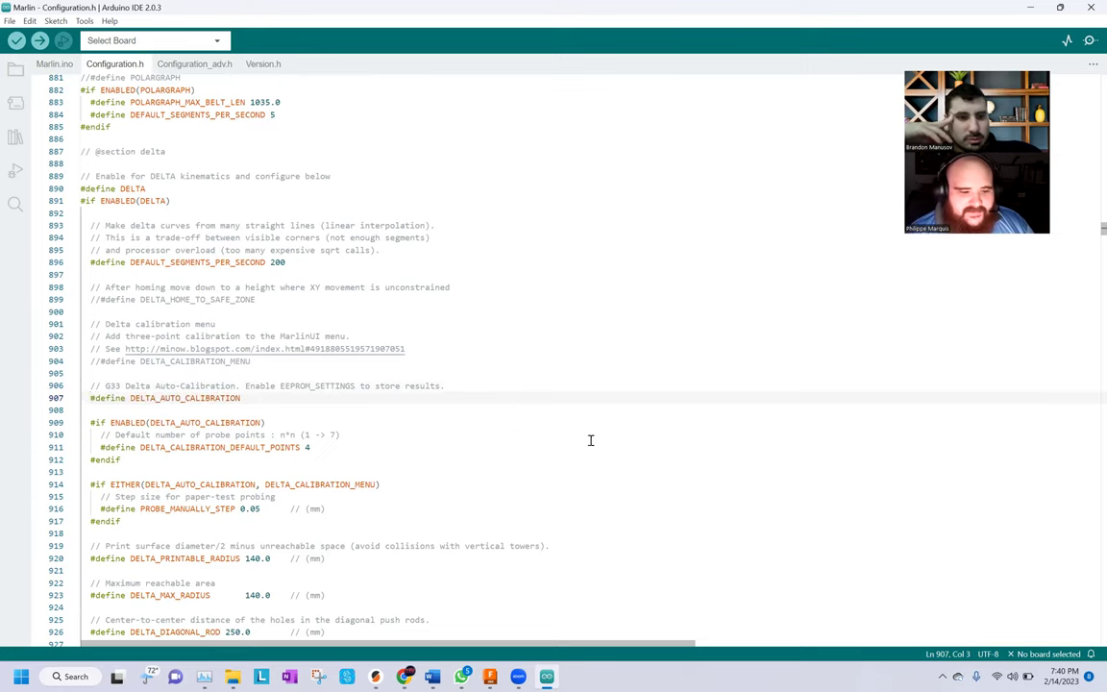
Set DELTA_CALIBRATION_DEFAULT_POINTS to 5 and save the file
left_click(335, 448)
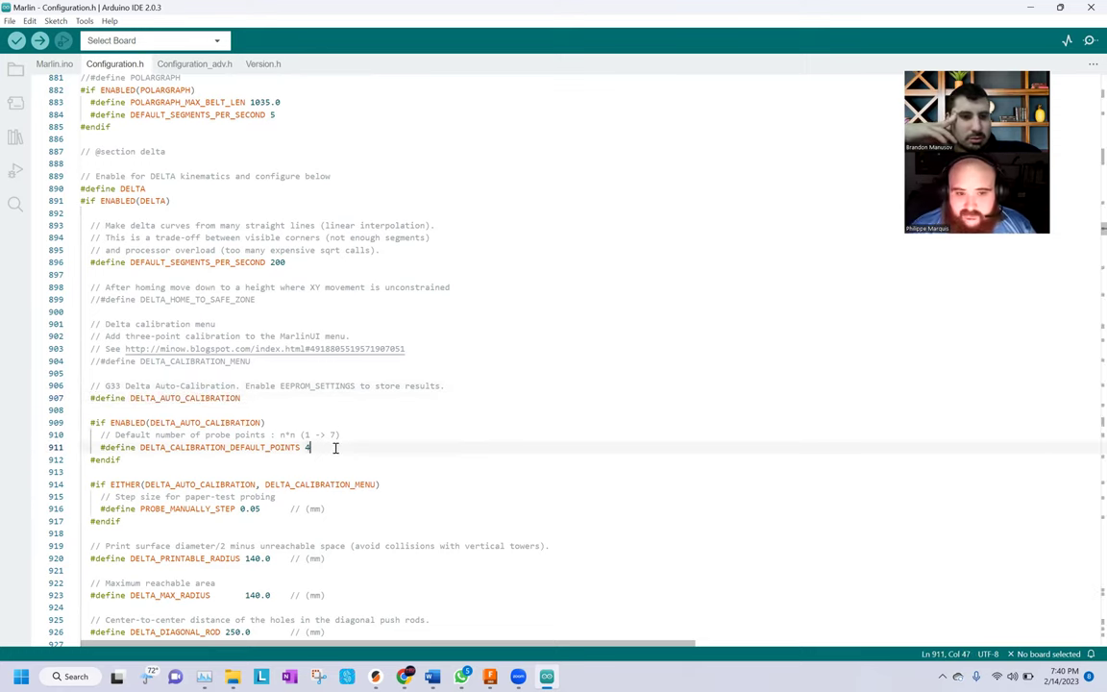
key("BackSpace")
type("5")
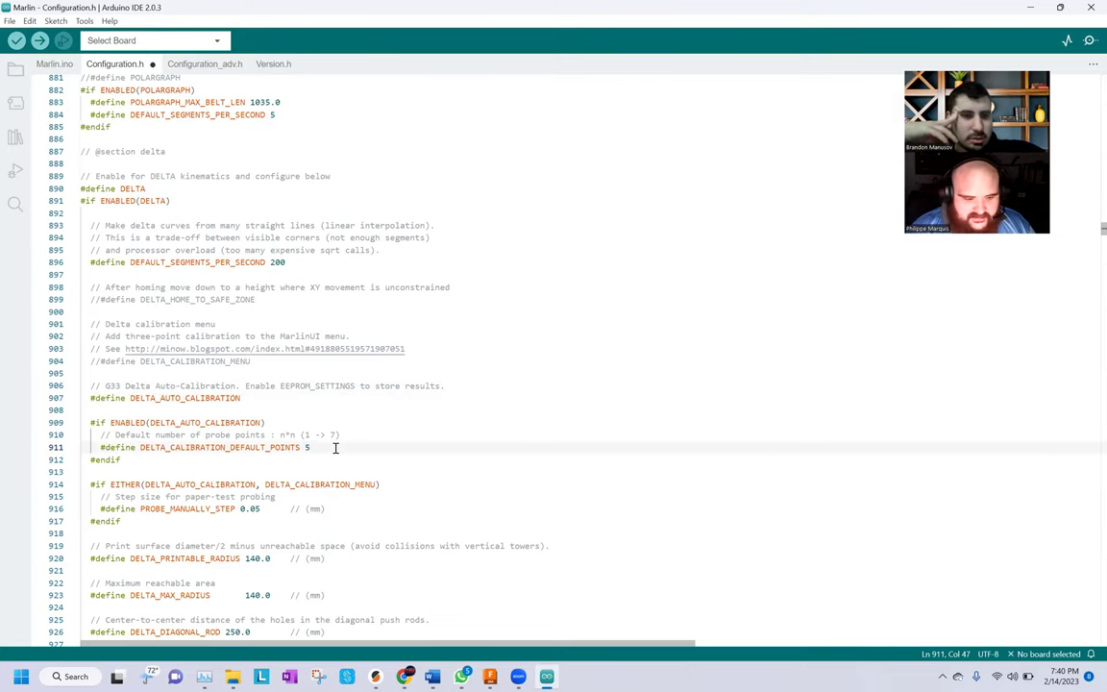
key("ctrl+s")
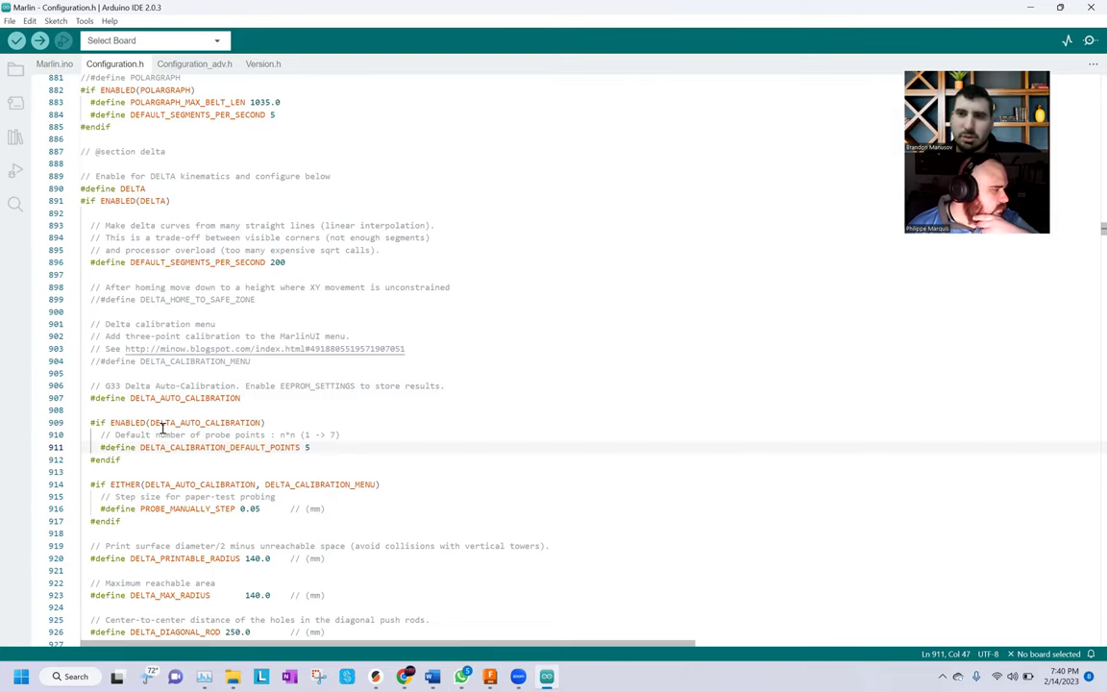
Set DELTA_CALIBRATION_DEFAULT_POINTS back to 4 and save the file
left_click(315, 437)
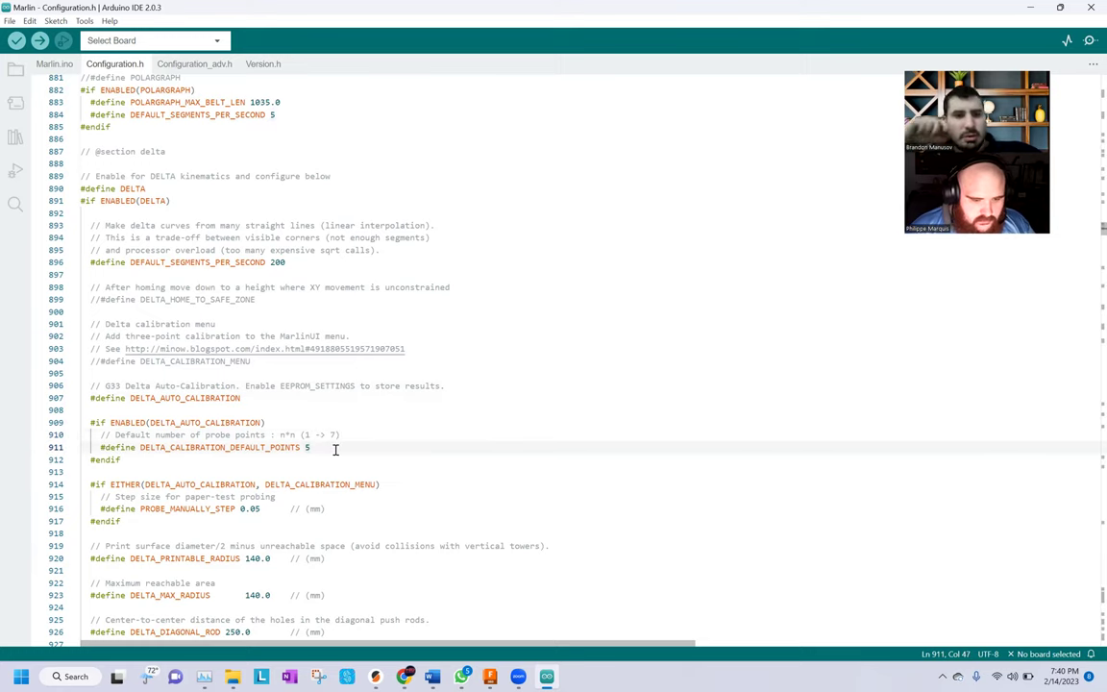
key("BackSpace")
key("ctrl+s")
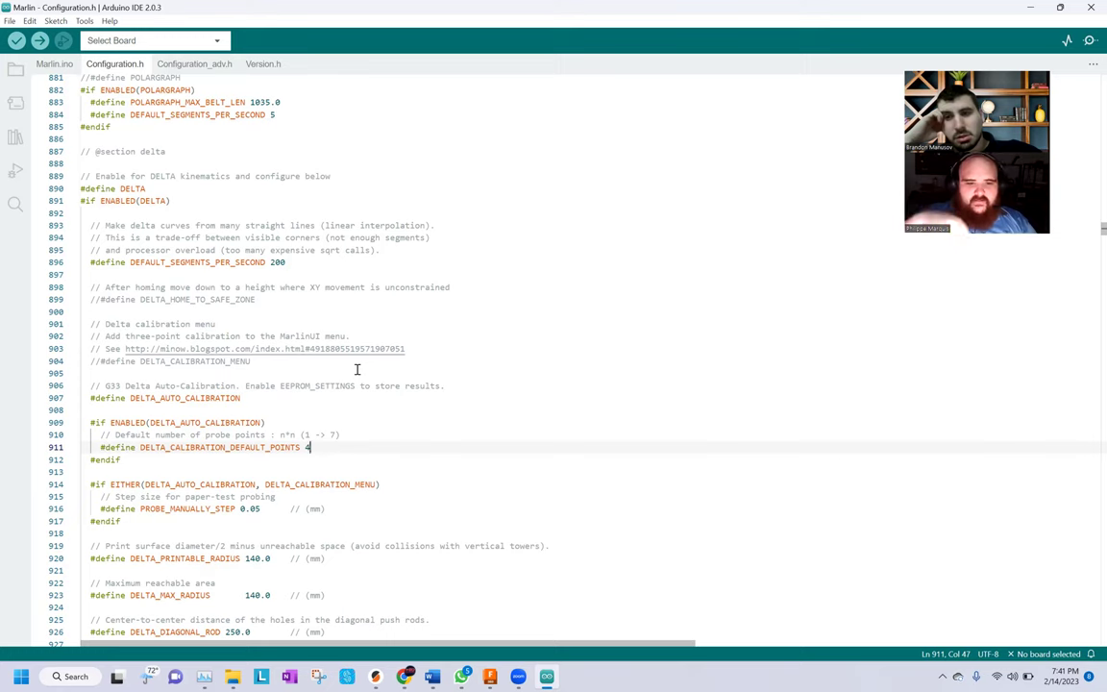
key("ctrl+s")
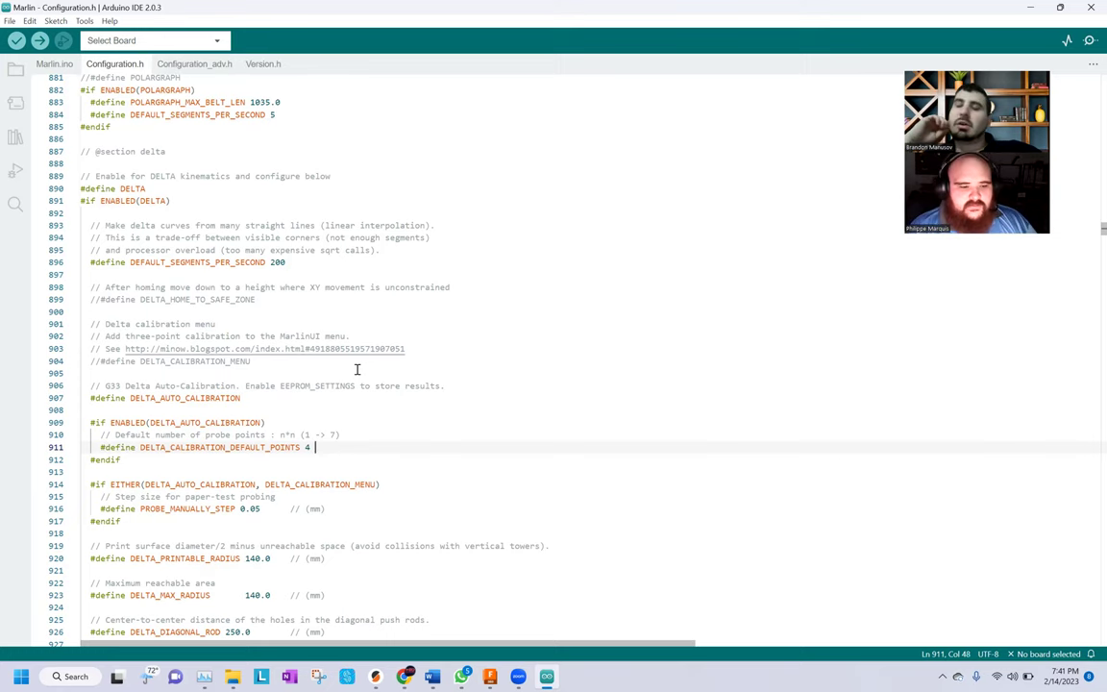
Set DELTA_MAX_RADIUS, the maximum reachable area in the delta section, to 130.0 mm
left_click(356, 371)
scroll(354, 399, "down", 1)
scroll(353, 426, "down", 2)
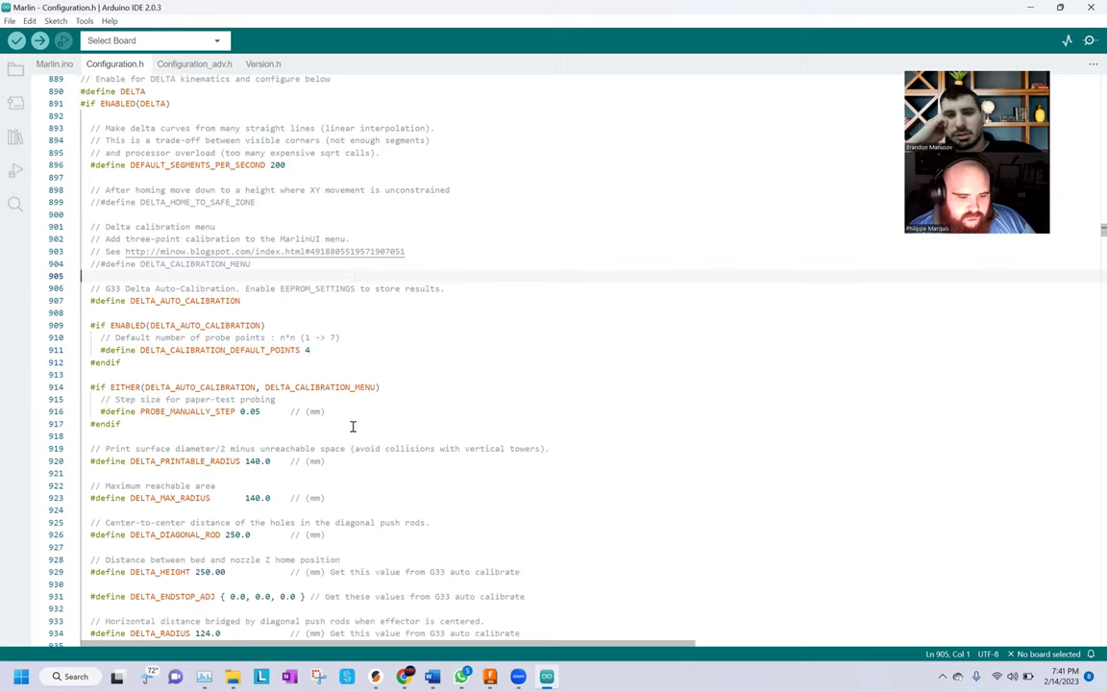
left_click(288, 363)
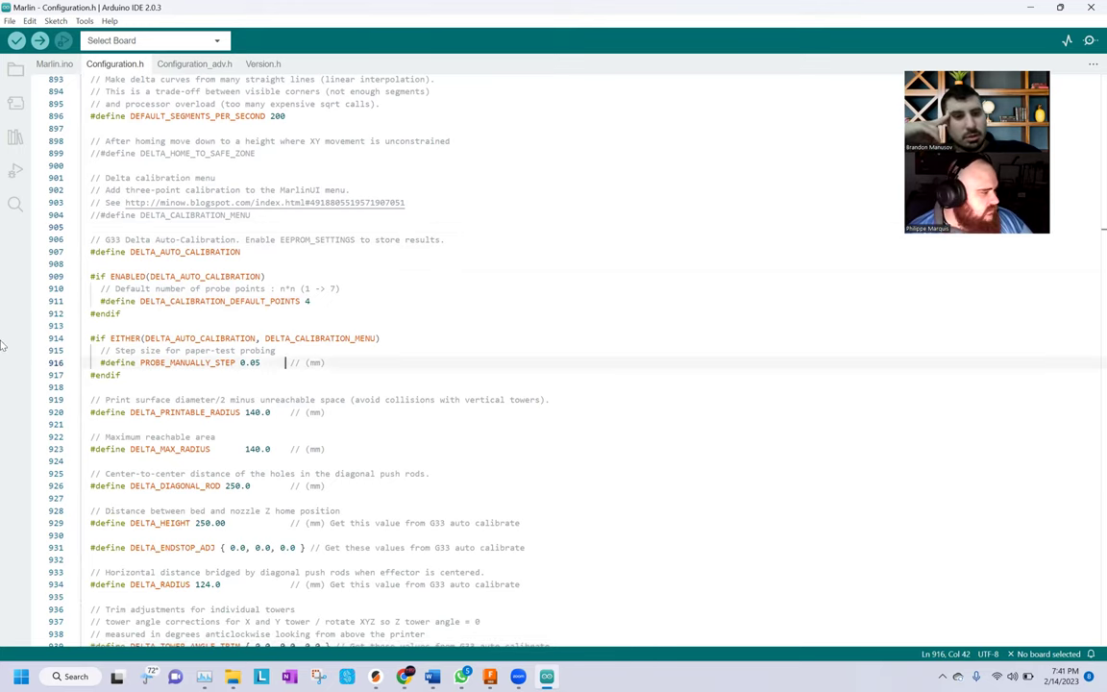
left_click(277, 411)
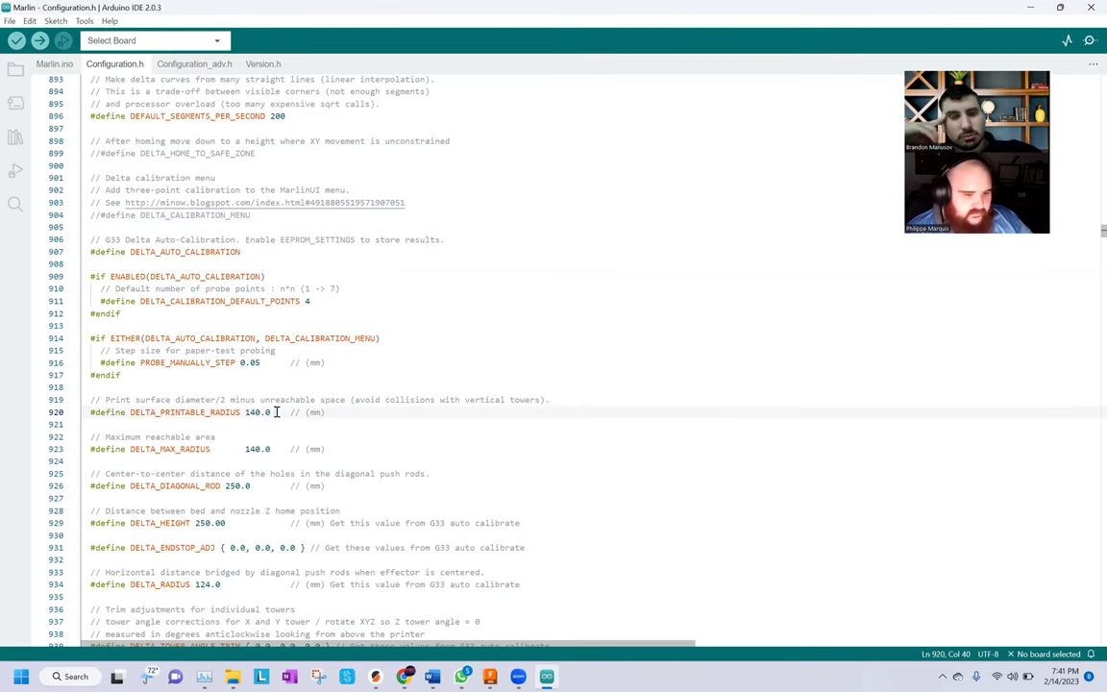
left_click(270, 448)
key("Left")
key("Left")
key("Left")
key("BackSpace")
type("6")
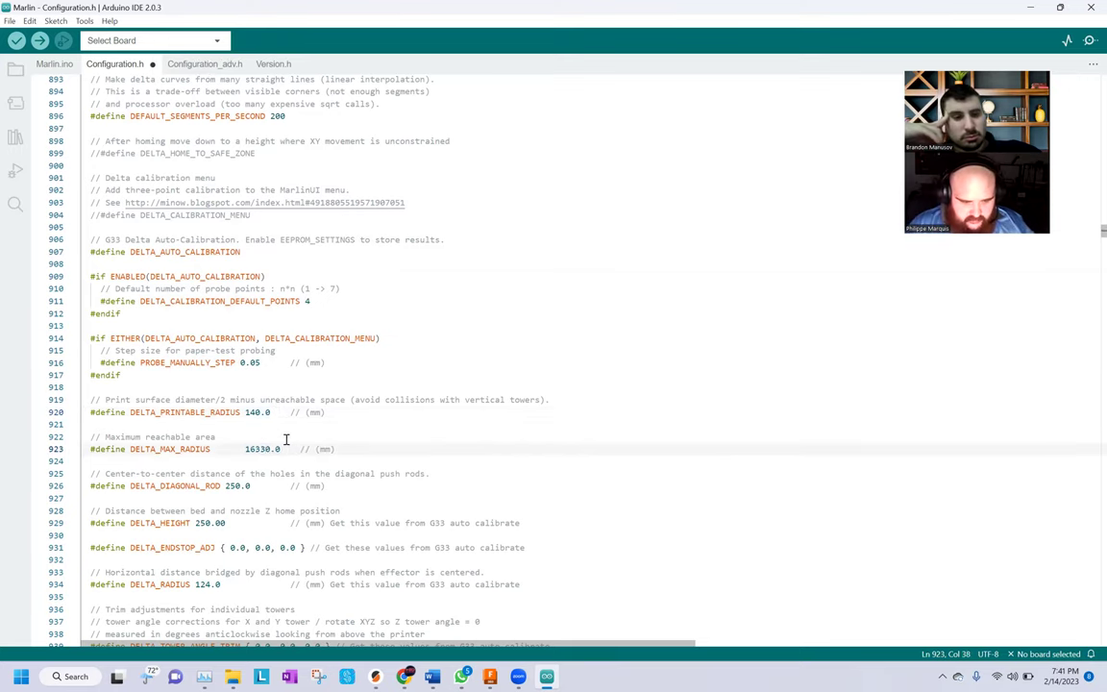
key("BackSpace")
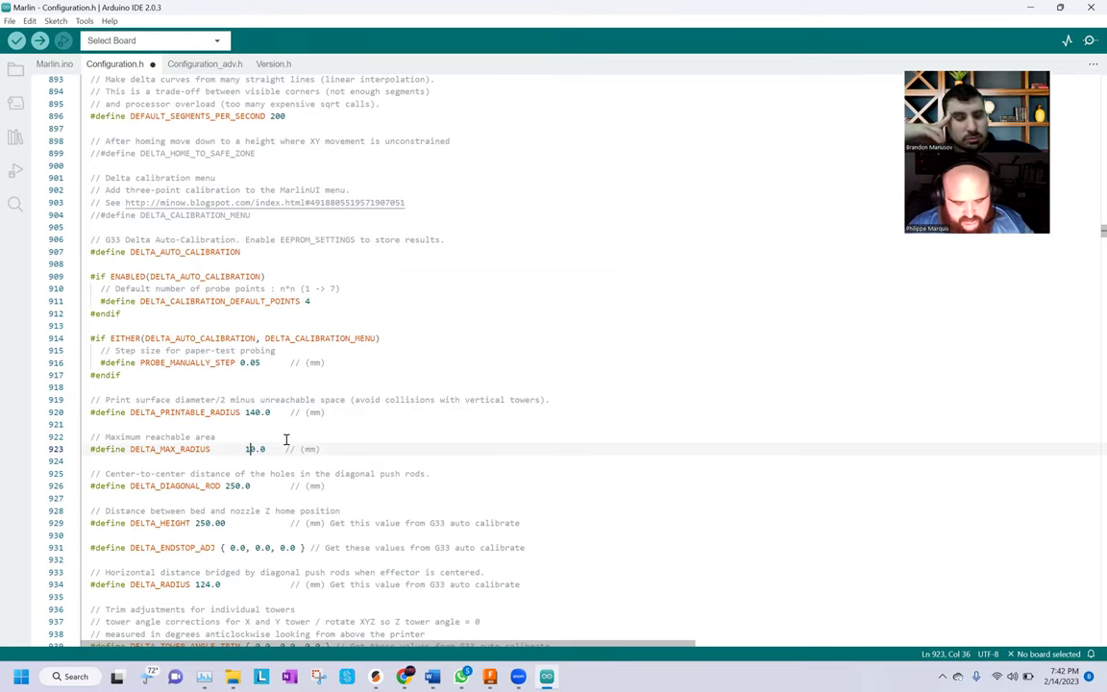
type("3")
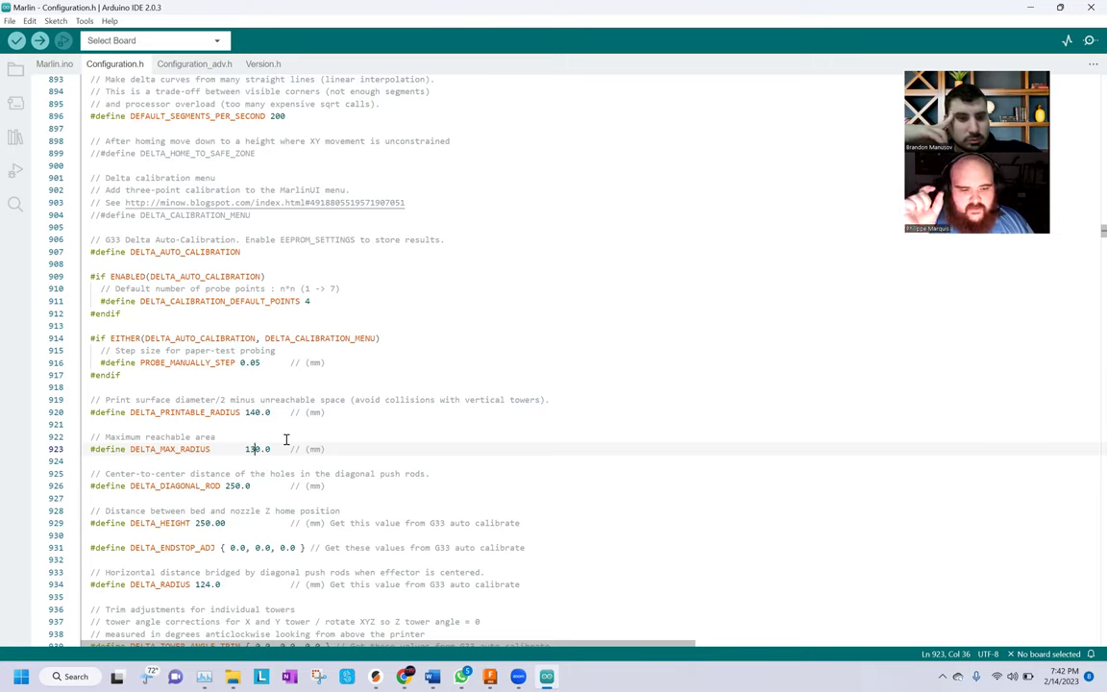
Set DELTA_MAX_RADIUS to 135.0 mm and save Configuration.h
key("Delete")
type("5")
key("ctrl+s")
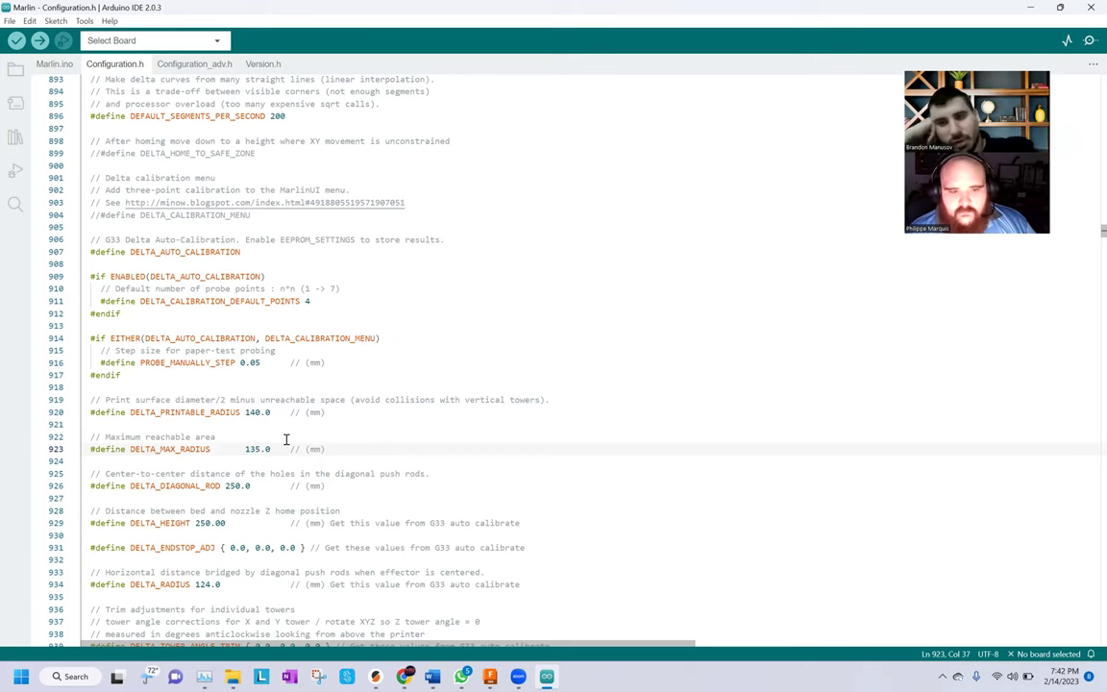
Set DELTA_DIAGONAL_ROD, the center-to-center distance of the push rod holes, to 340.0 mm
scroll(274, 423, "down", 3)
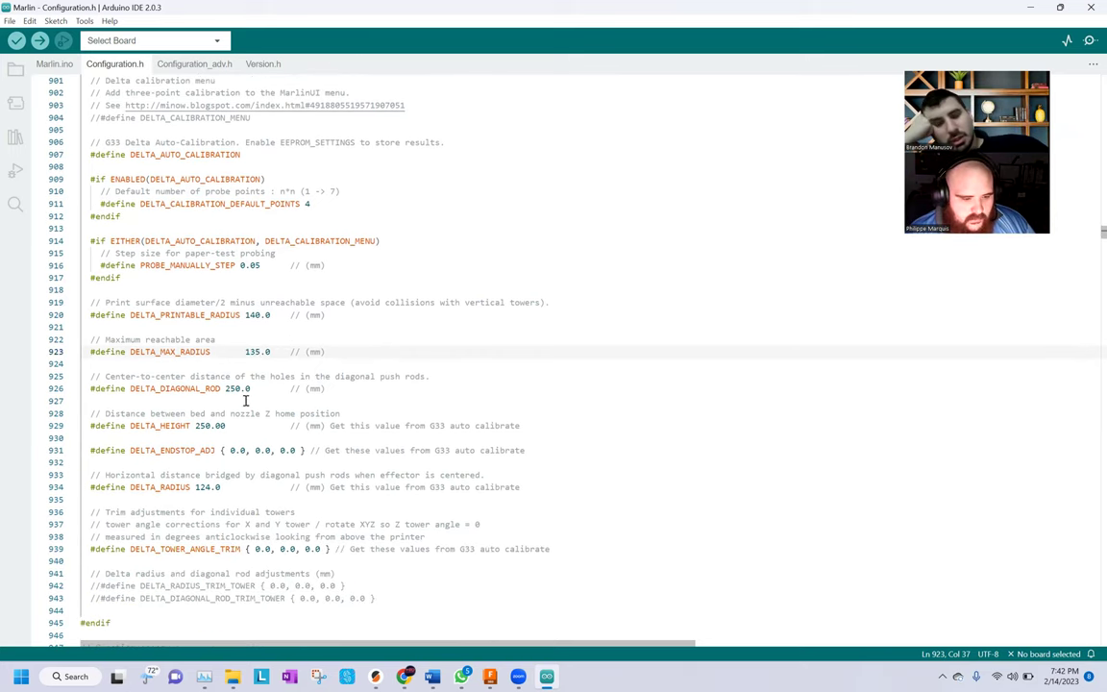
left_click(242, 388)
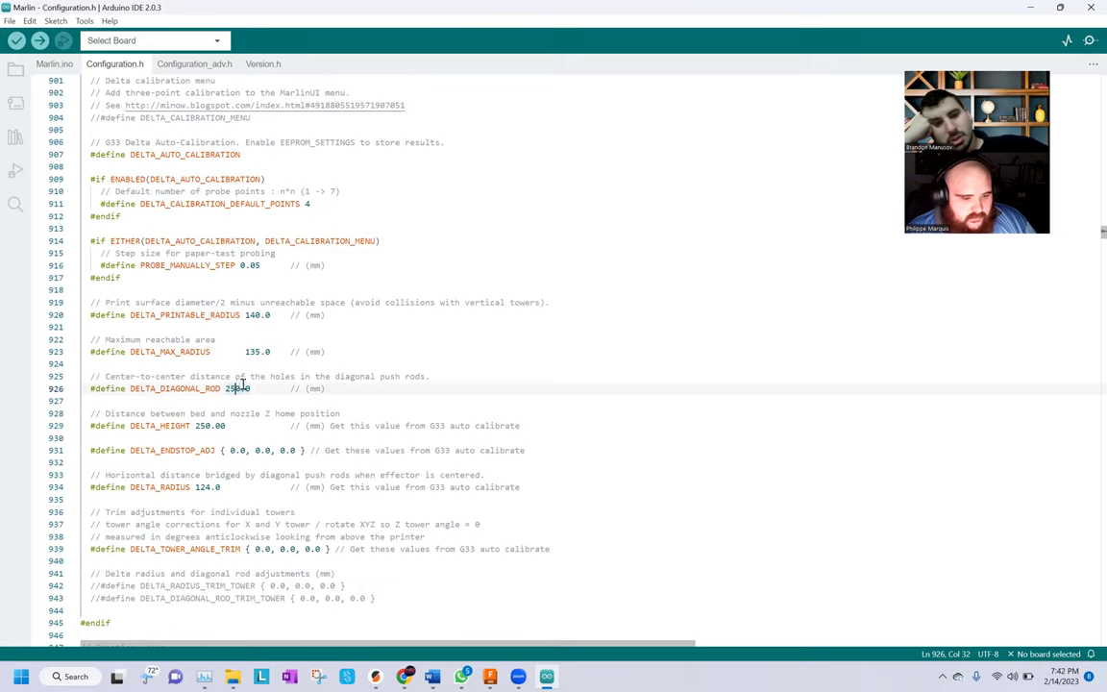
key("BackSpace")
key("BackSpace")
key("BackSpace")
type("340")
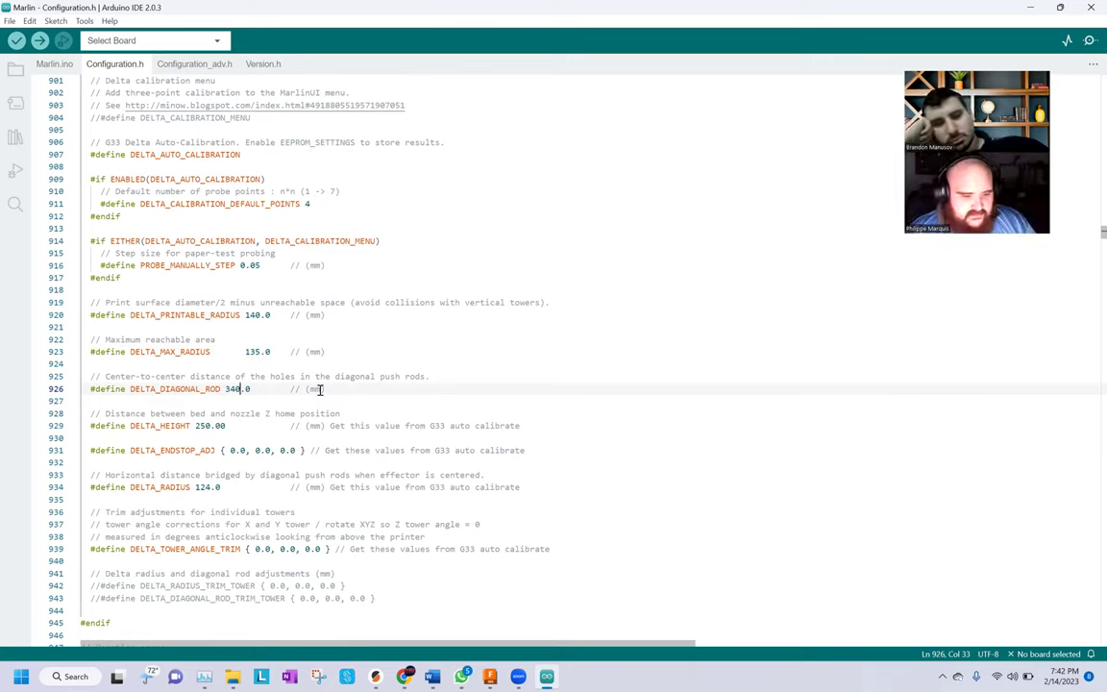
Set DELTA_HEIGHT, the distance between the bed and the nozzle's Z home position, to 655.00 mm
left_click(210, 426)
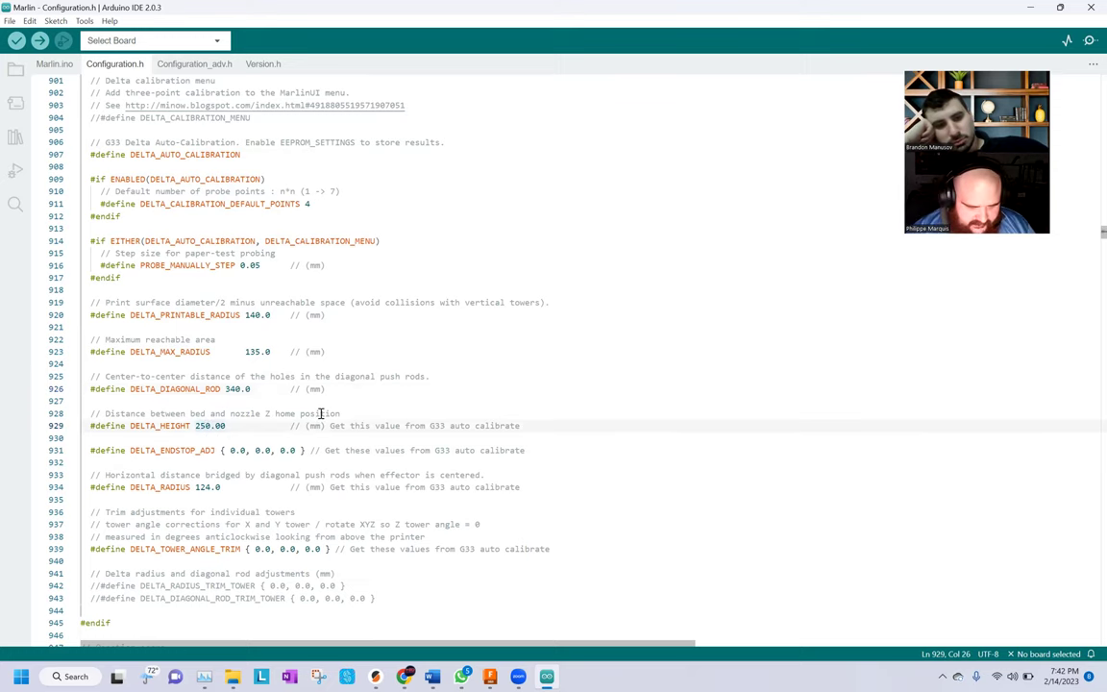
key("Delete")
key("BackSpace")
key("BackSpace")
type("655")
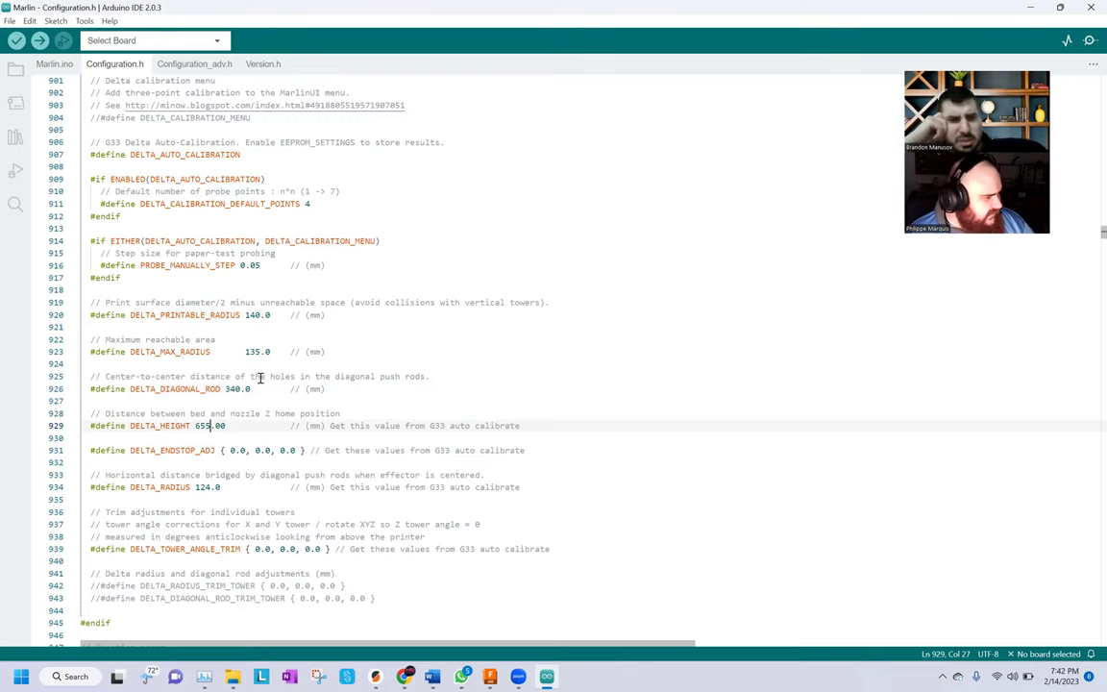
left_click(393, 360)
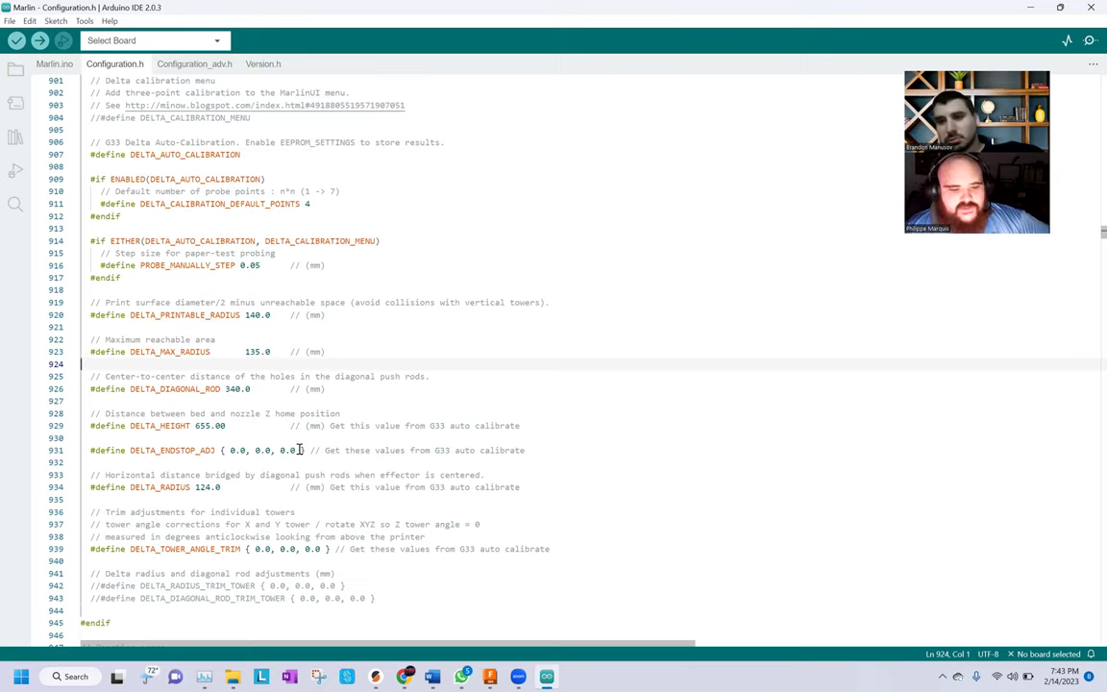
Set DELTA_RADIUS, the horizontal distance bridged by the diagonal push rods, to 174.96 mm
left_click(258, 486)
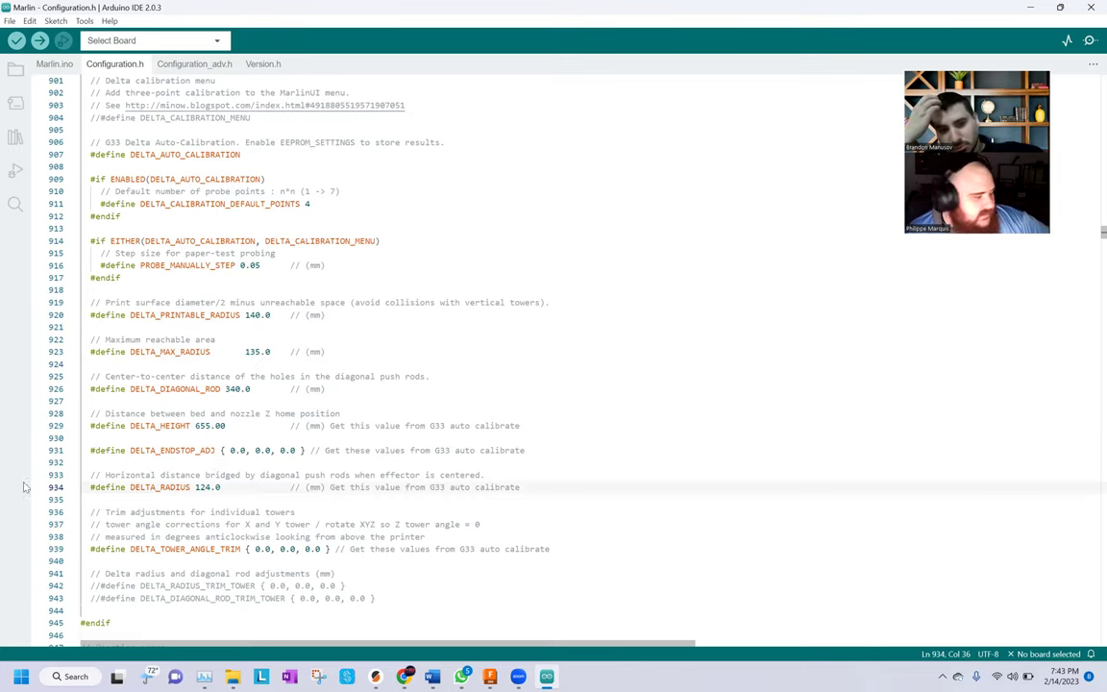
left_click_drag(221, 487, 195, 488)
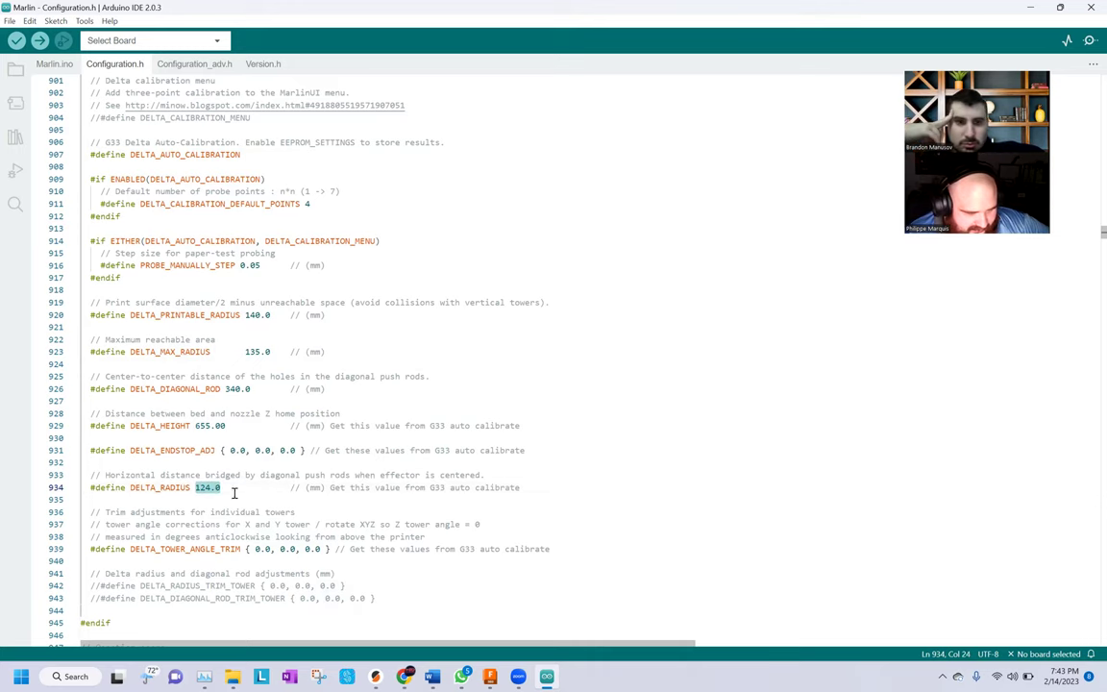
type("174.90")
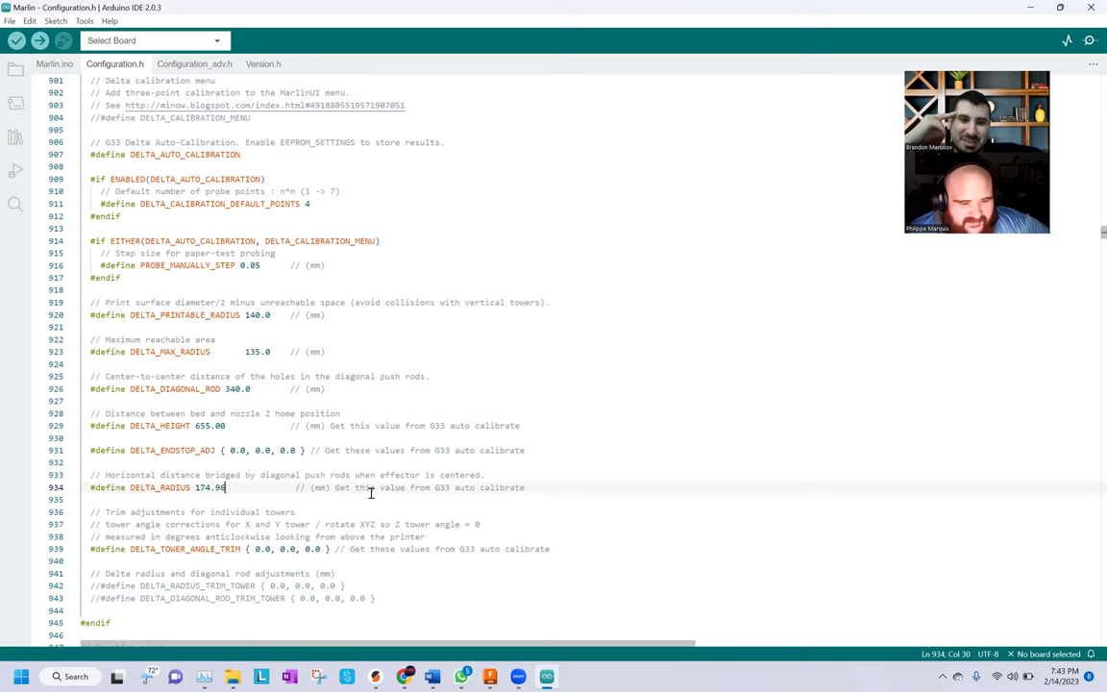
Review the DELTA_ENDSTOP_ADJ, tower angle trim, and delta radius and diagonal rod trim settings at the end of the delta section
scroll(372, 493, "down", 4)
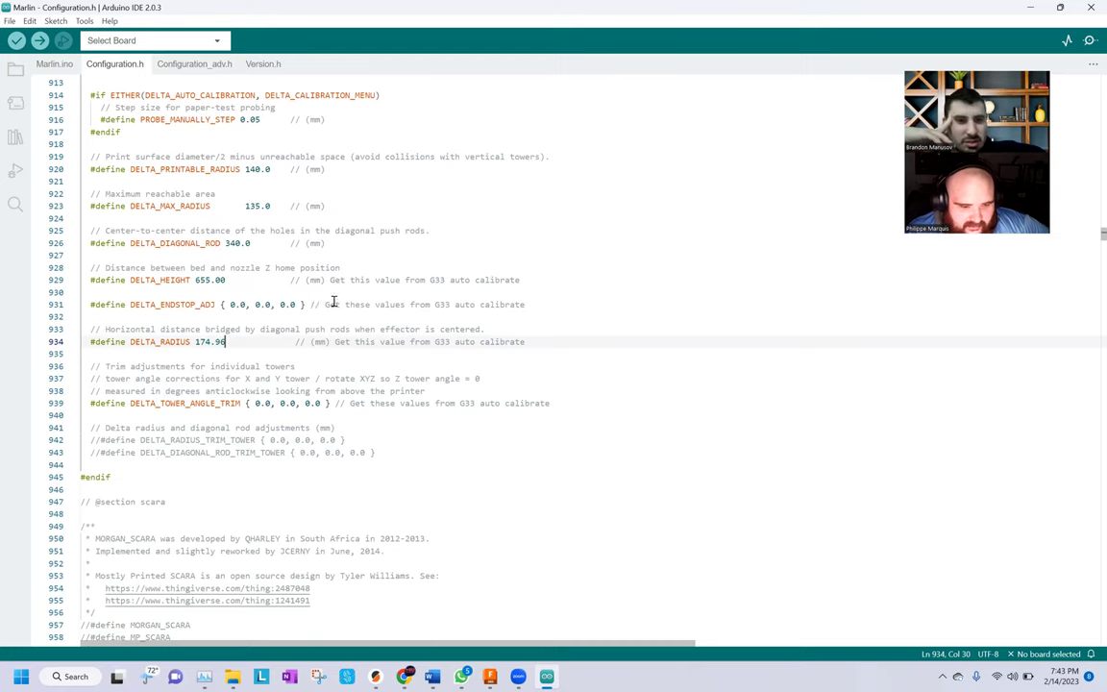
left_click_drag(325, 304, 522, 305)
left_click(533, 304)
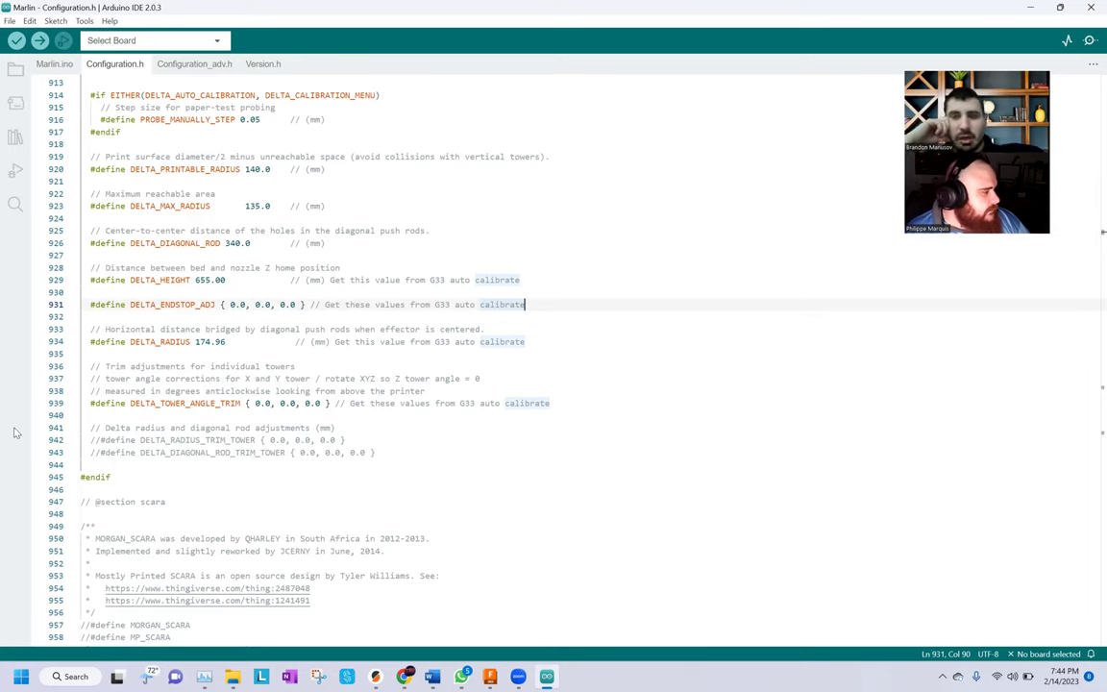
left_click(423, 430)
scroll(395, 447, "down", 3)
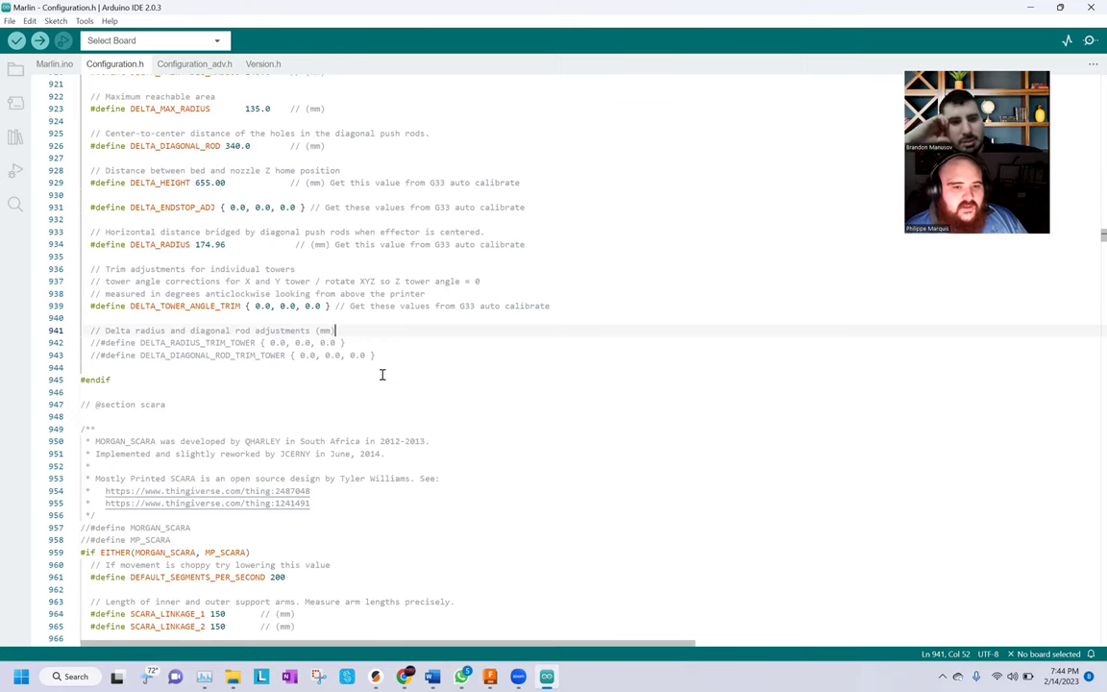
left_click(379, 354)
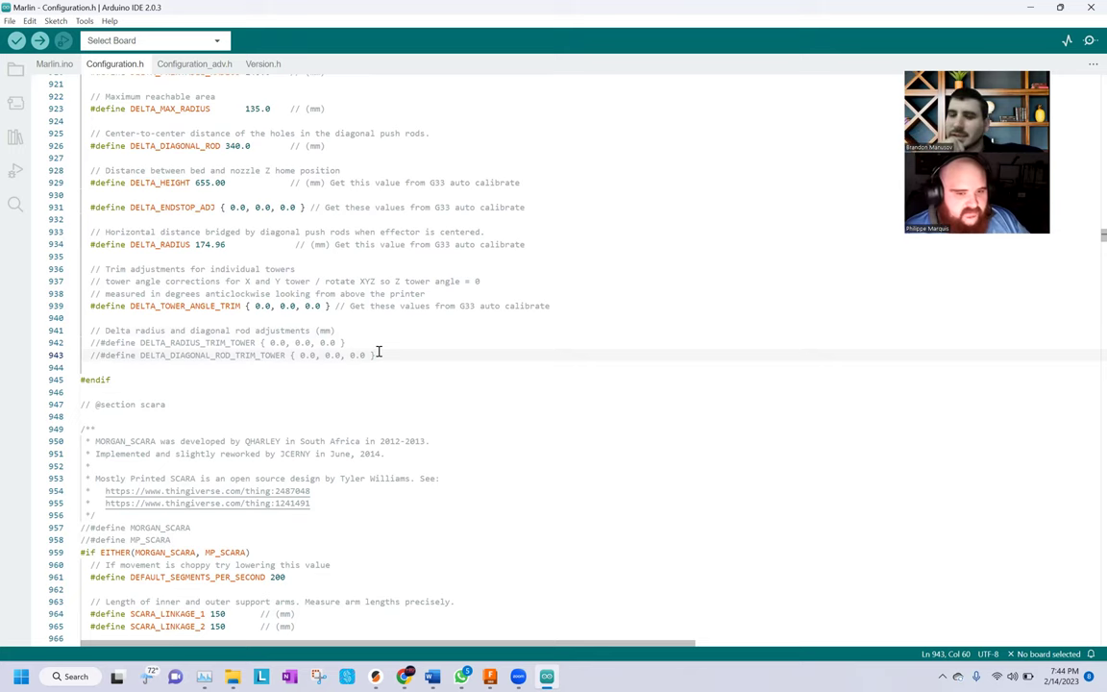
Look past the SCARA and TPARA sections and examine which USE_..._PLUG endstop connectors are defined in the Endstop Settings
scroll(378, 352, "down", 4)
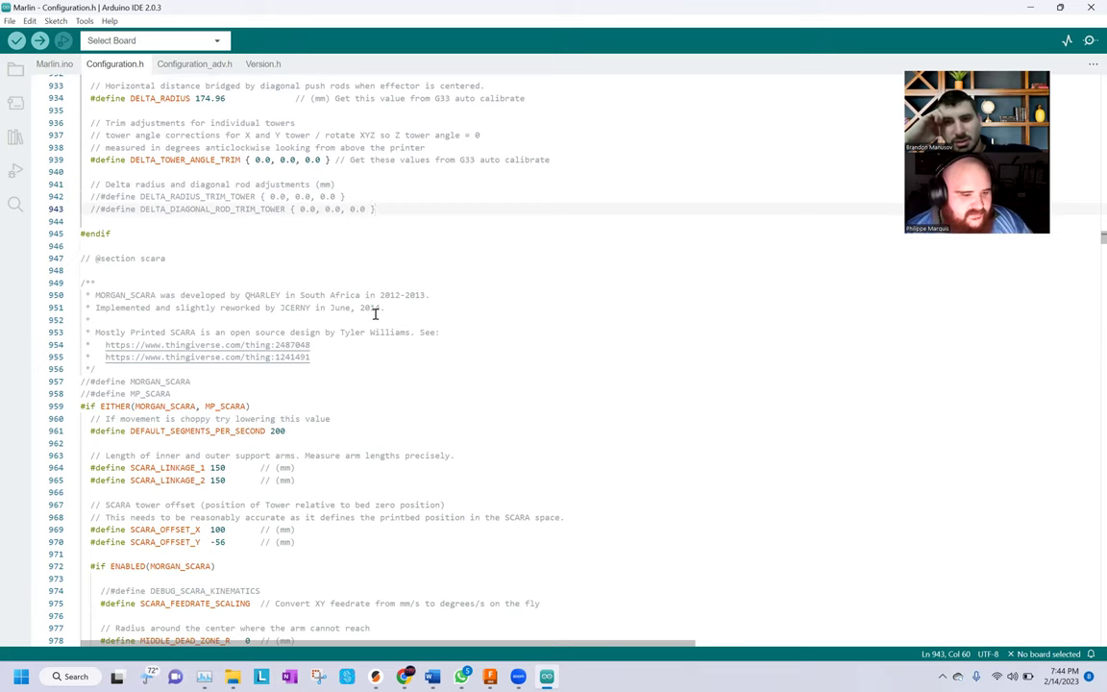
scroll(375, 314, "down", 2)
scroll(377, 305, "down", 2)
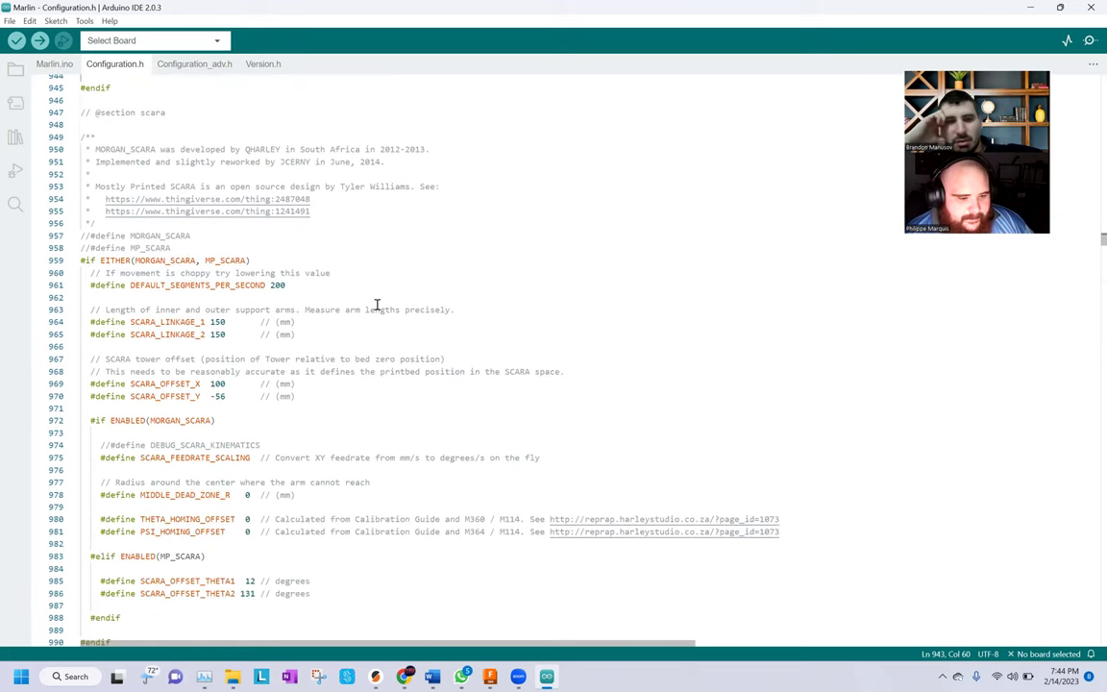
scroll(375, 312, "down", 9)
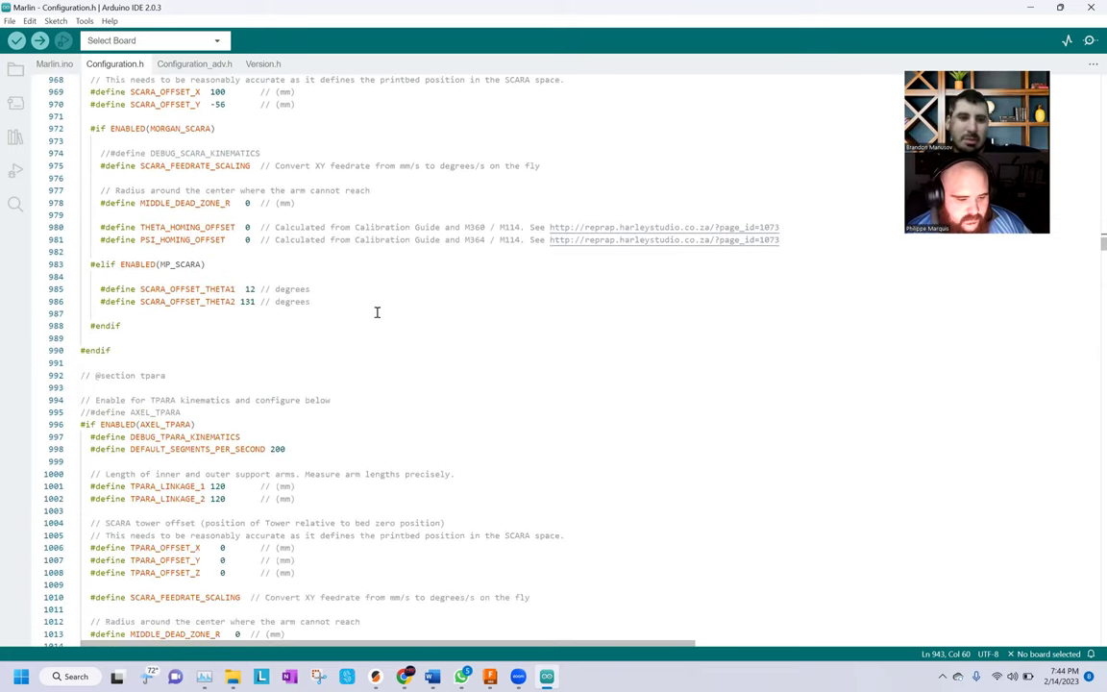
scroll(376, 308, "down", 8)
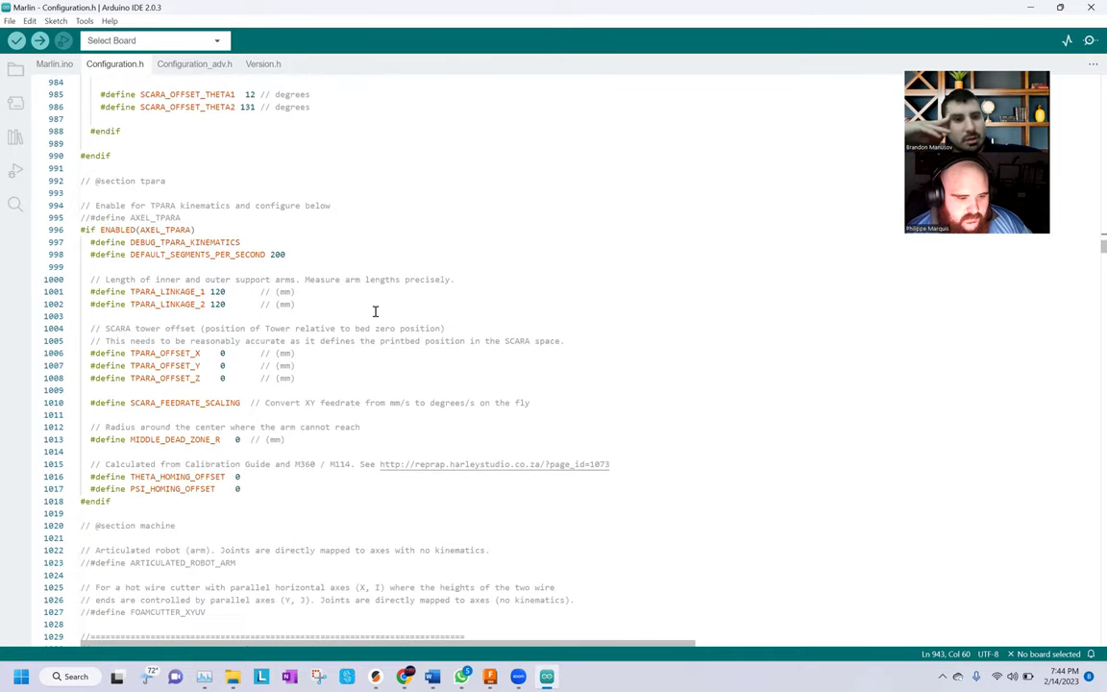
scroll(375, 304, "down", 8)
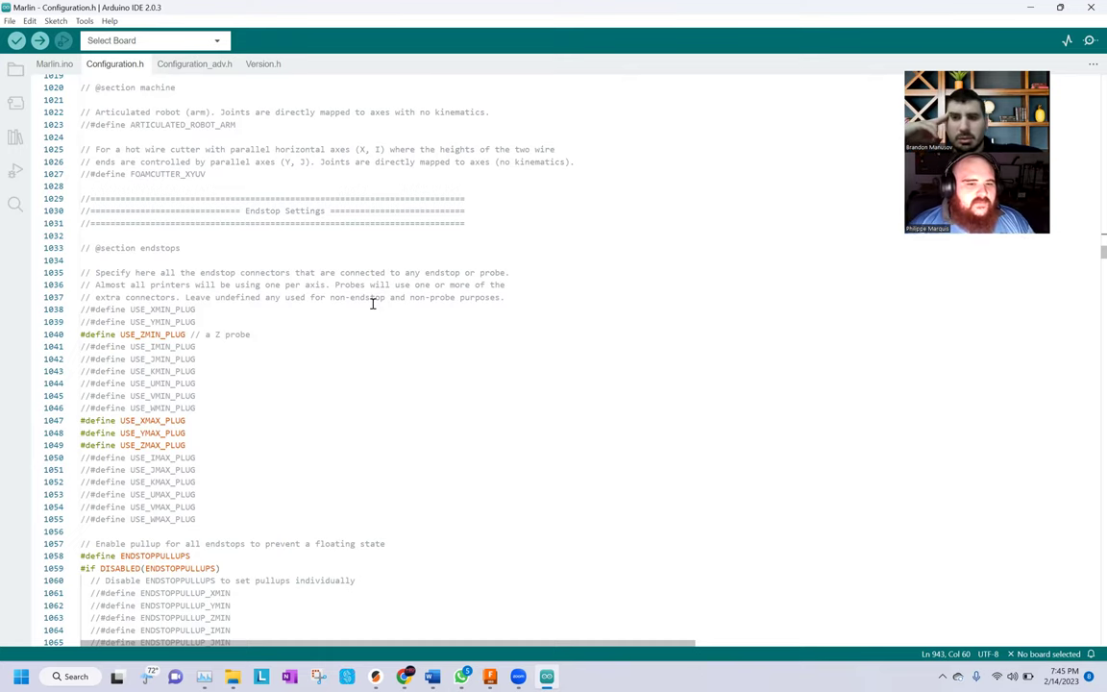
double_click(378, 326)
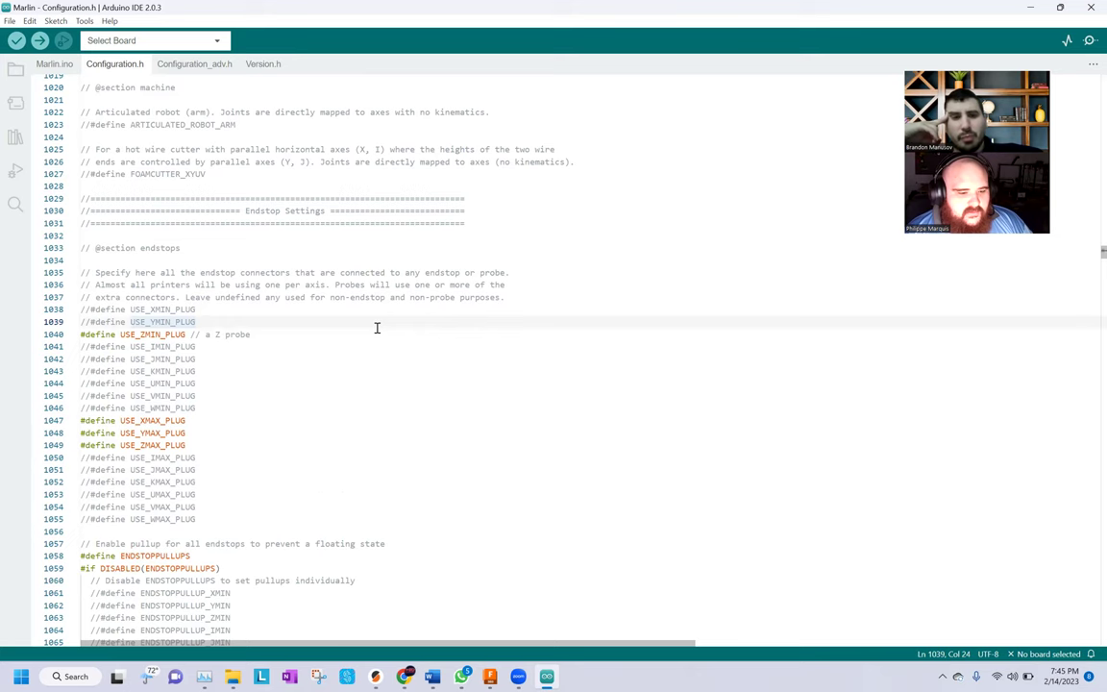
scroll(377, 327, "down", 2)
left_click(324, 284)
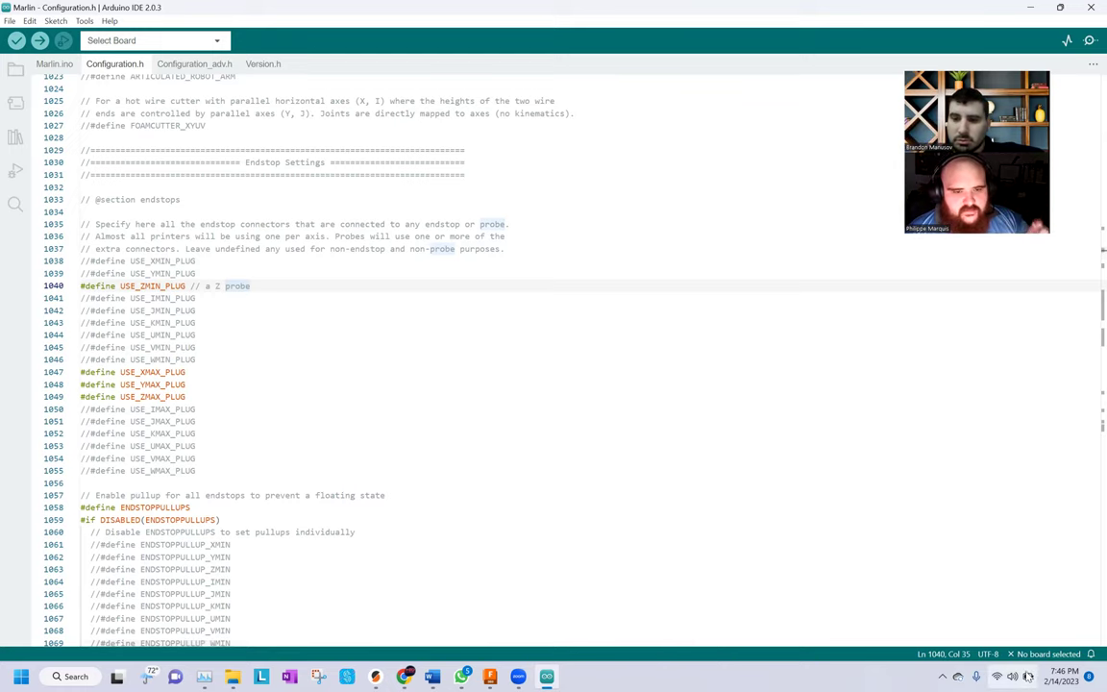
Change DELTA_HEIGHT in the delta section to 635.00 mm
left_click(274, 273)
scroll(272, 285, "up", 10)
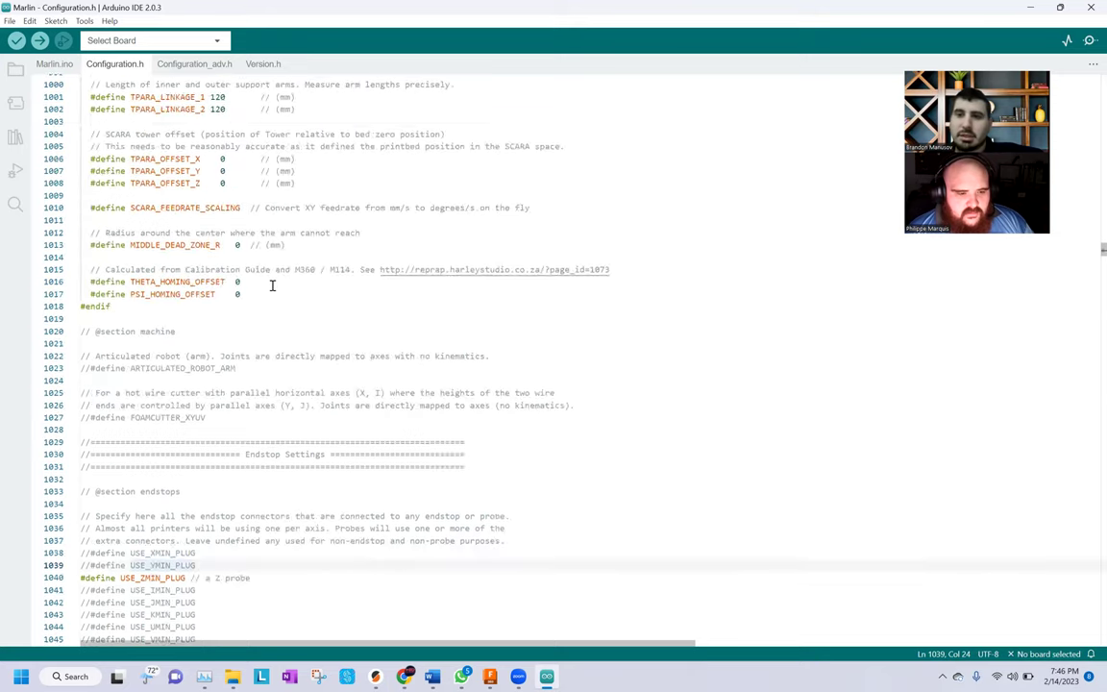
scroll(272, 284, "up", 2)
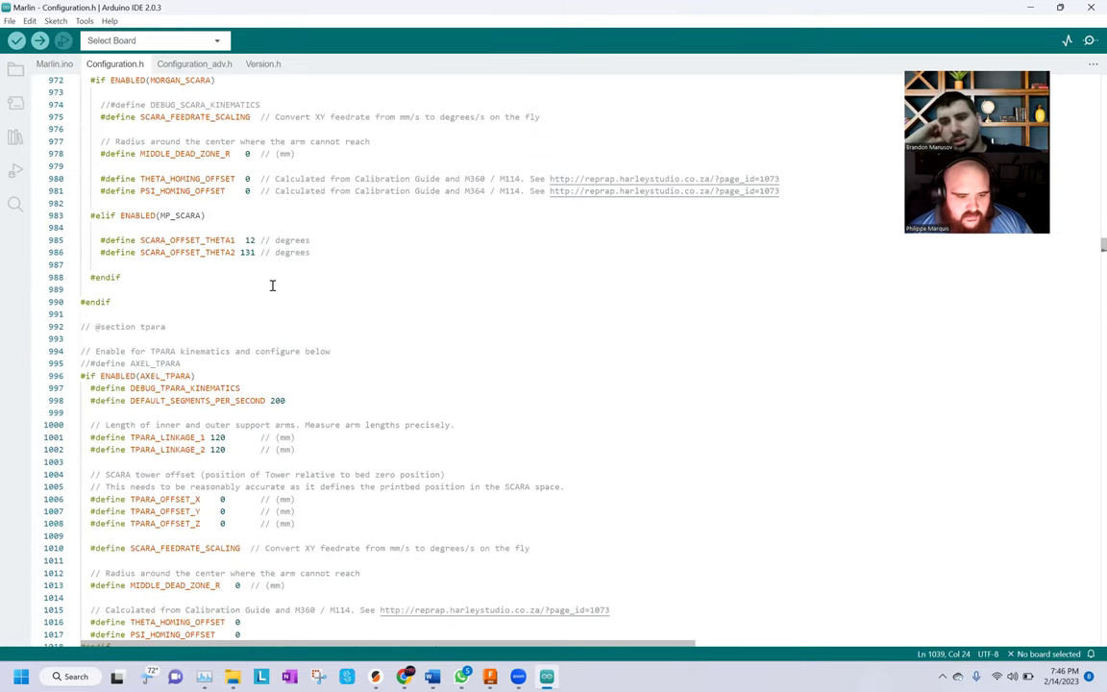
scroll(270, 282, "up", 5)
scroll(270, 281, "up", 1)
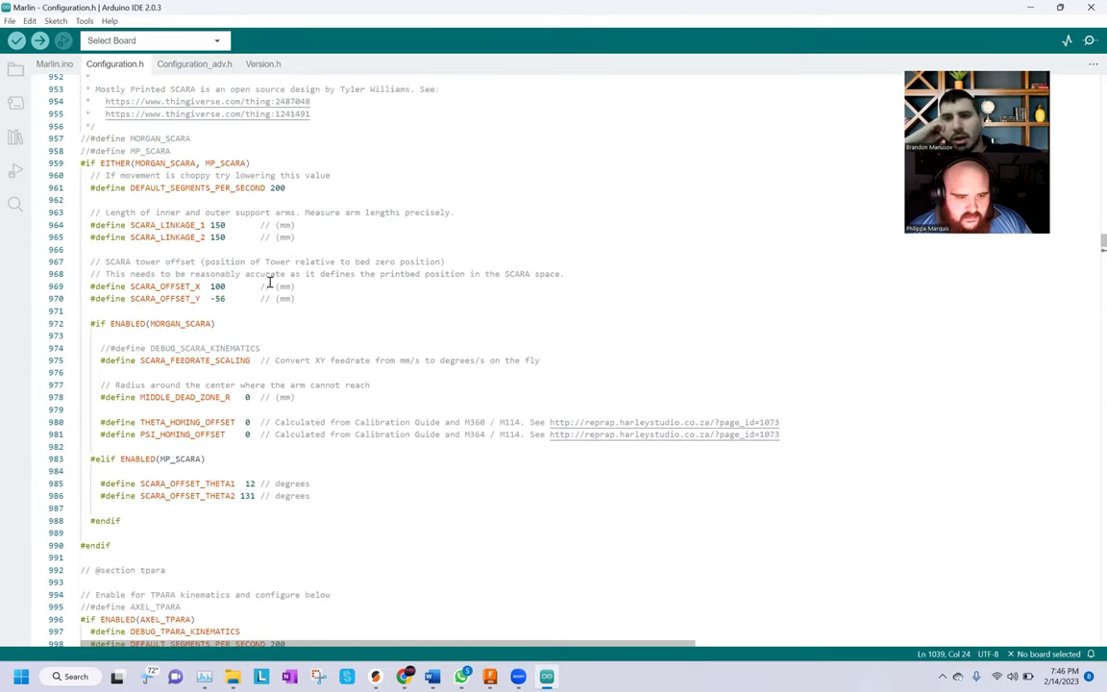
scroll(270, 281, "up", 10)
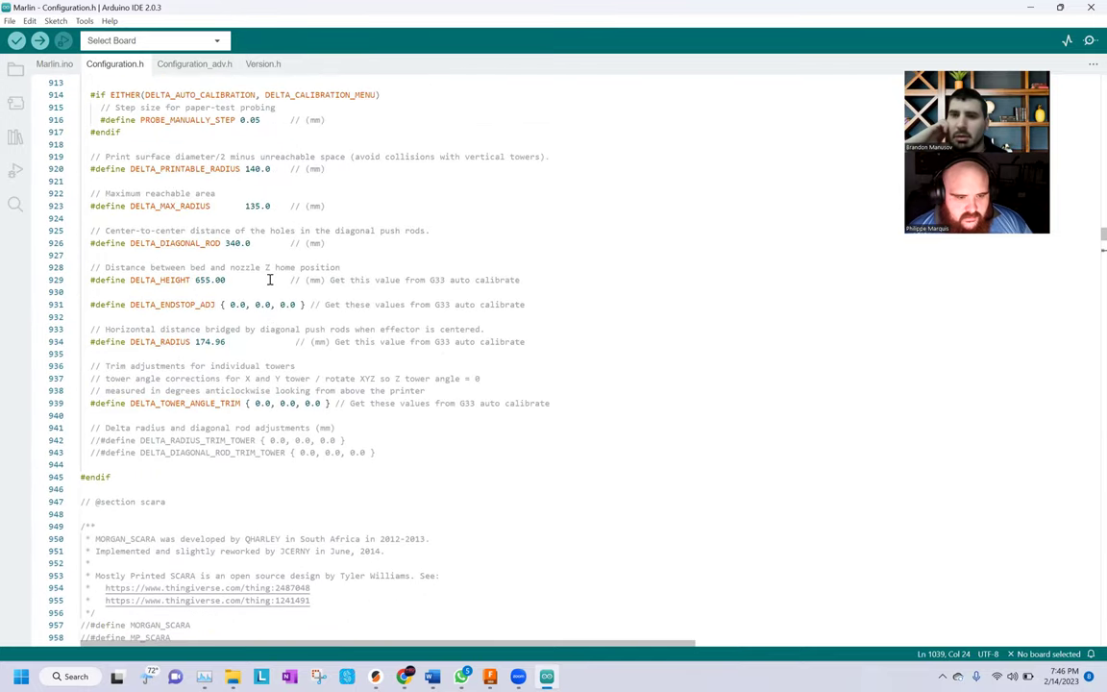
scroll(255, 242, "up", 1)
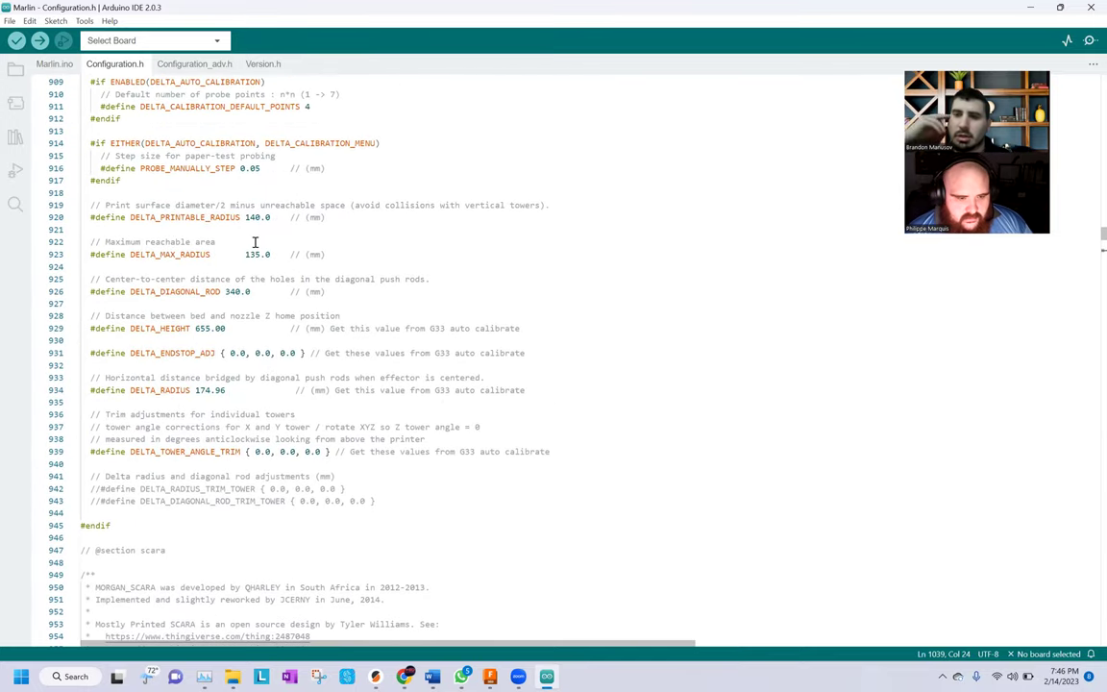
left_click(216, 328)
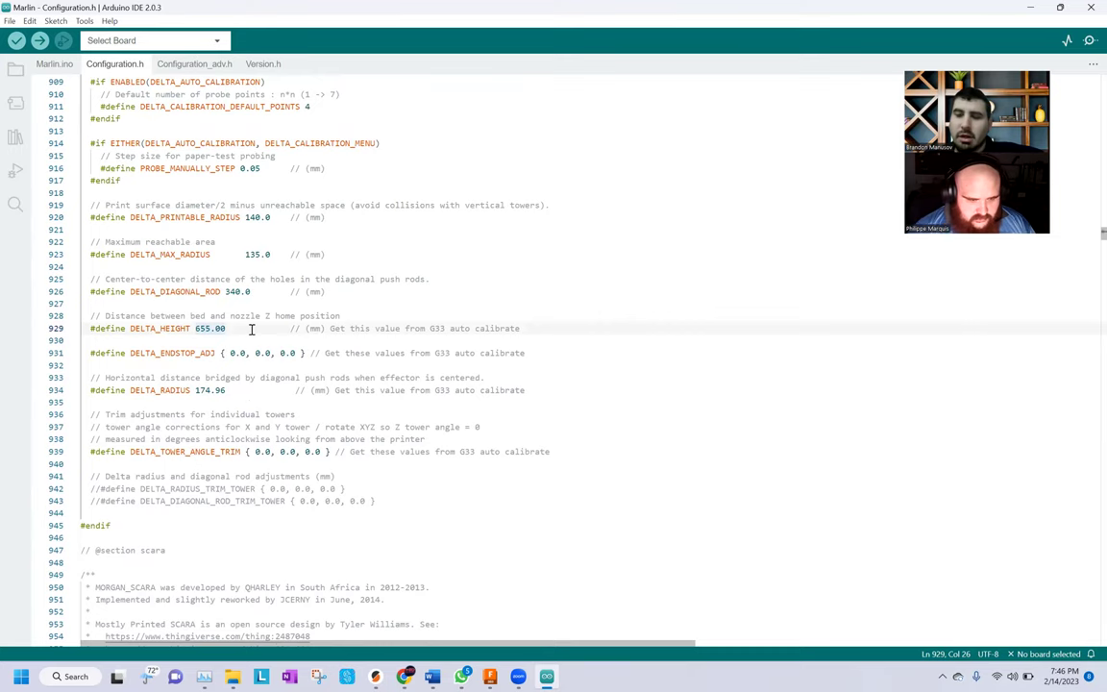
key("BackSpace")
key("Delete")
type("35")
left_click(336, 352)
Review the Endstop Settings, covering the connector plugs, the pullup and pulldown options, and the endstop inverting logic
scroll(335, 358, "down", 1)
scroll(335, 357, "down", 15)
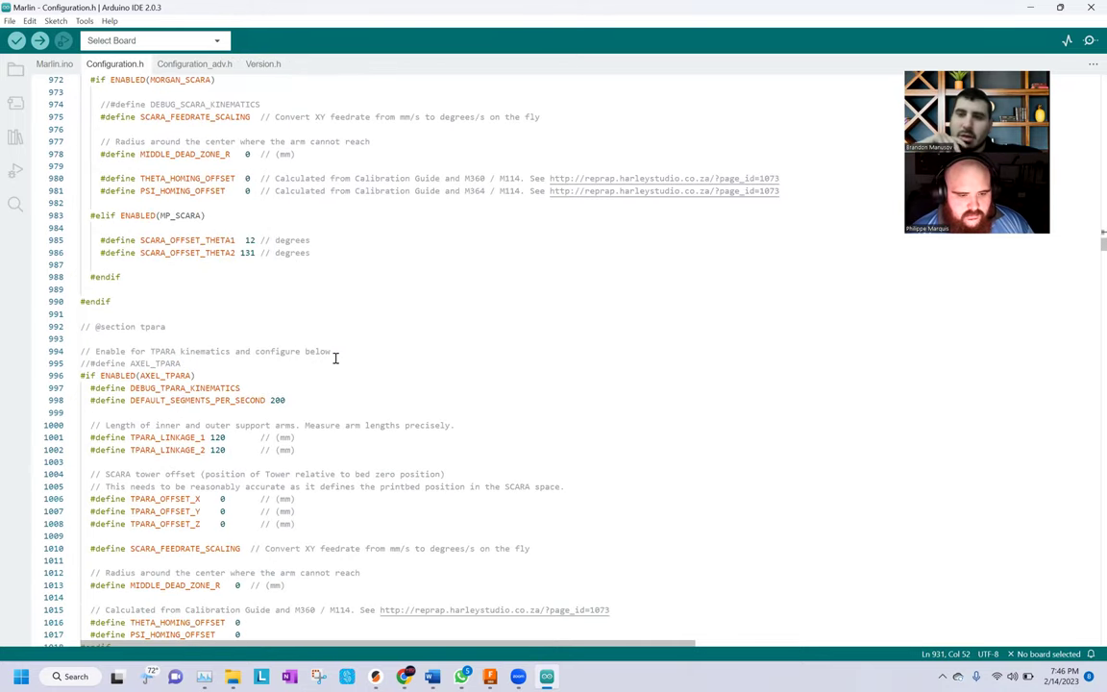
scroll(336, 358, "down", 5)
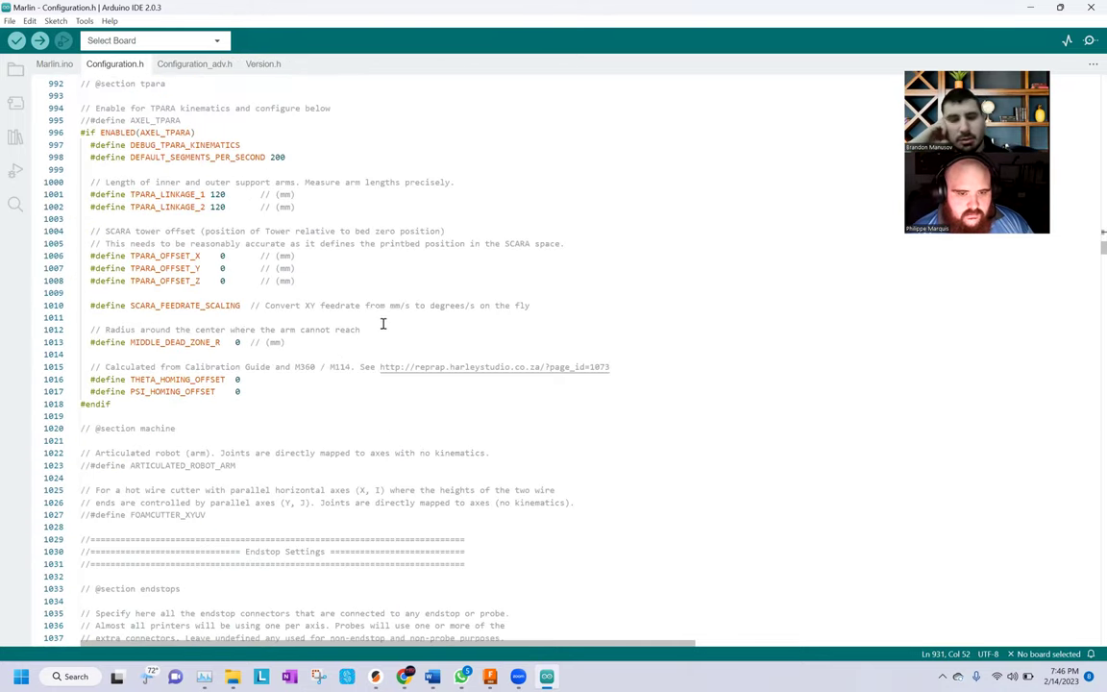
scroll(378, 332, "down", 2)
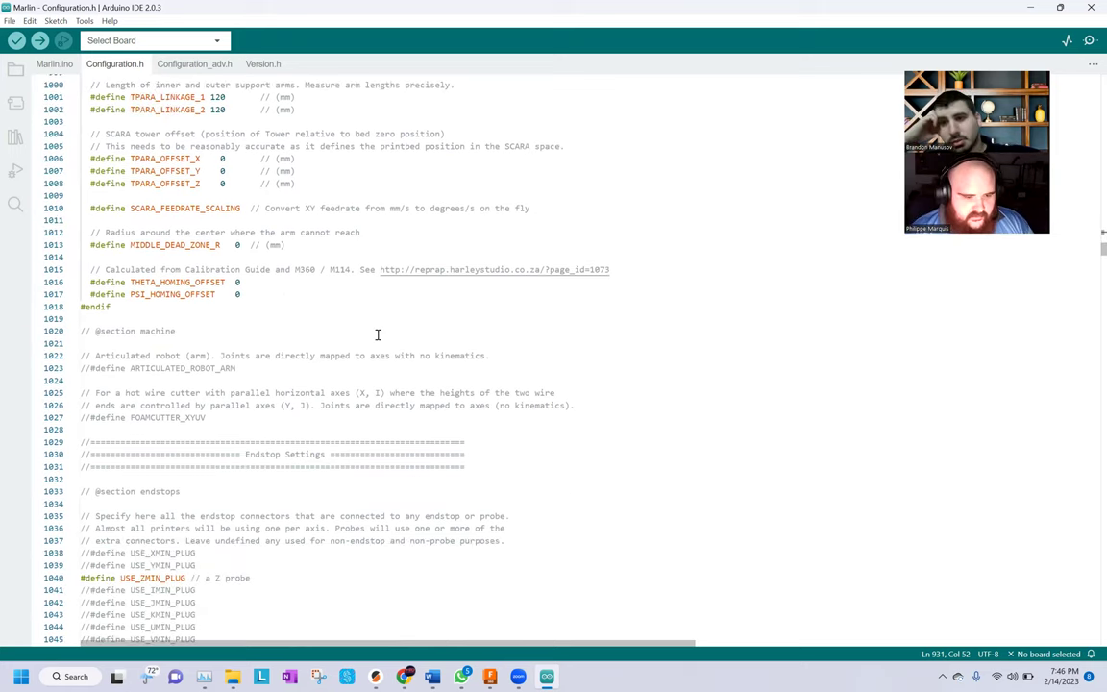
scroll(377, 334, "down", 5)
scroll(378, 334, "down", 1)
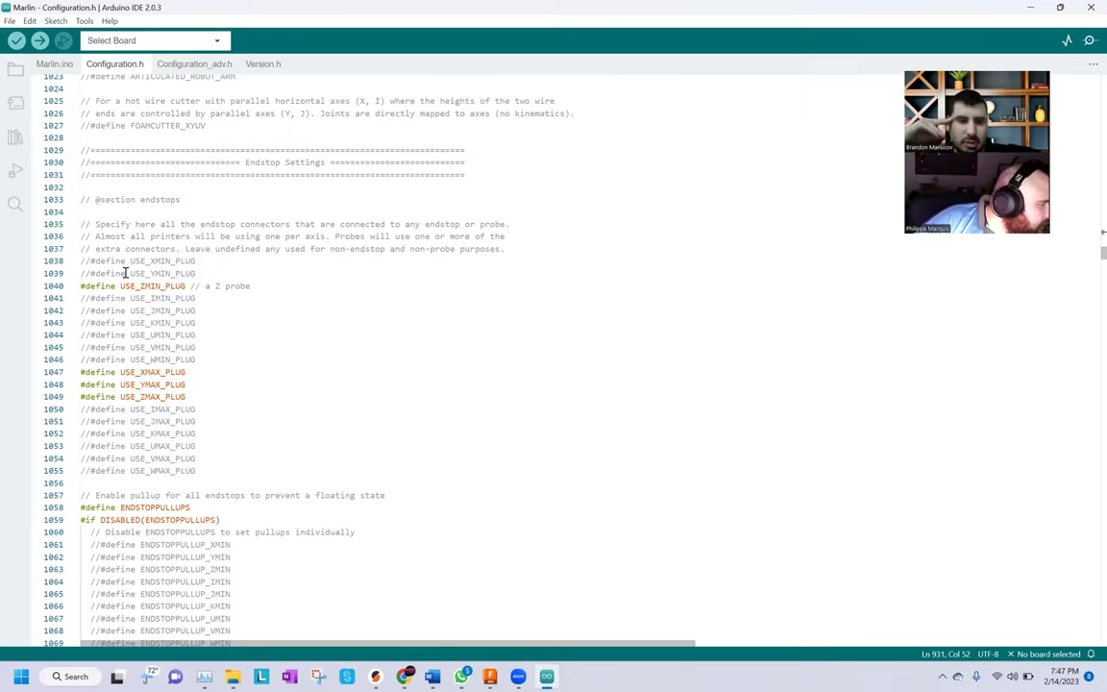
left_click(420, 308)
scroll(420, 306, "down", 5)
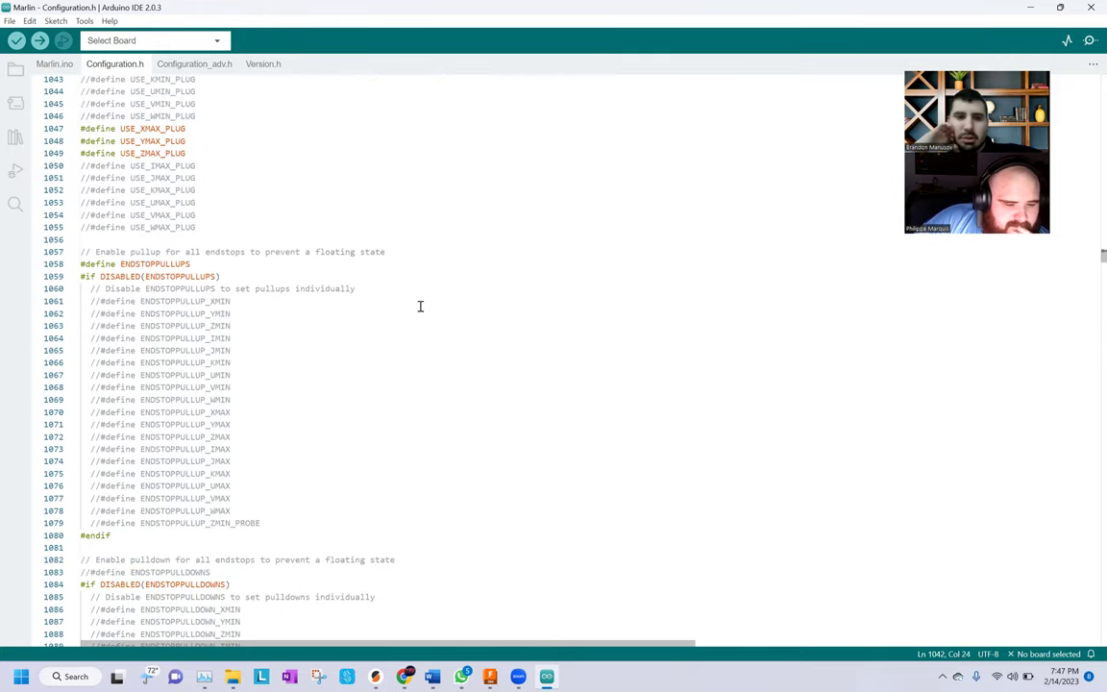
scroll(420, 306, "down", 8)
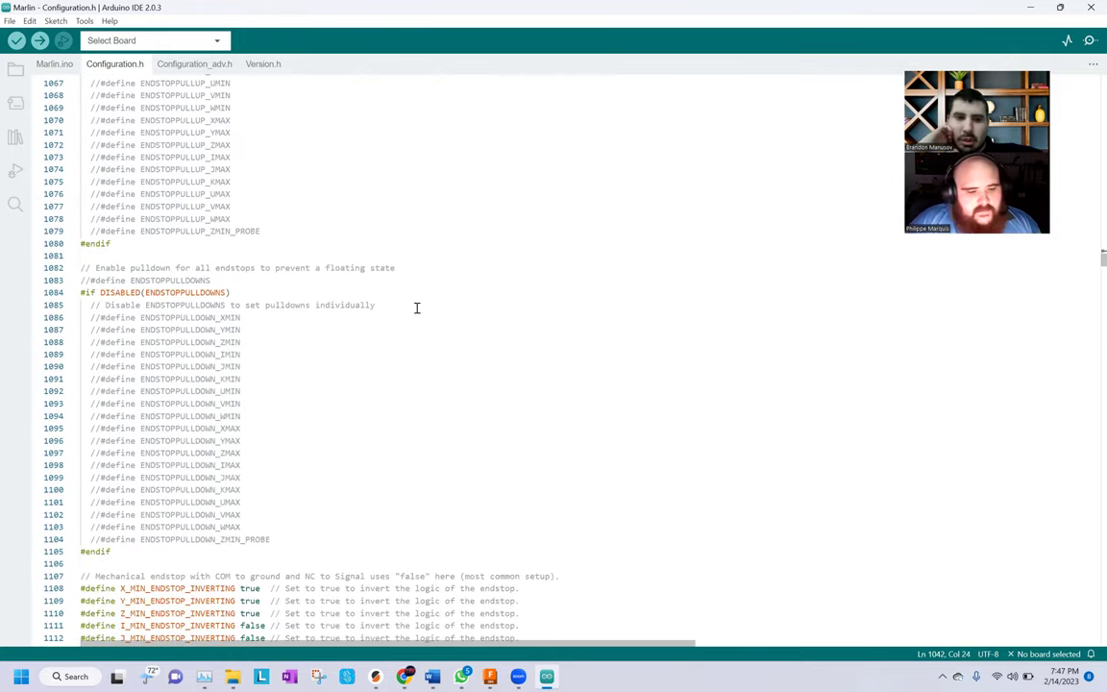
scroll(417, 307, "down", 2)
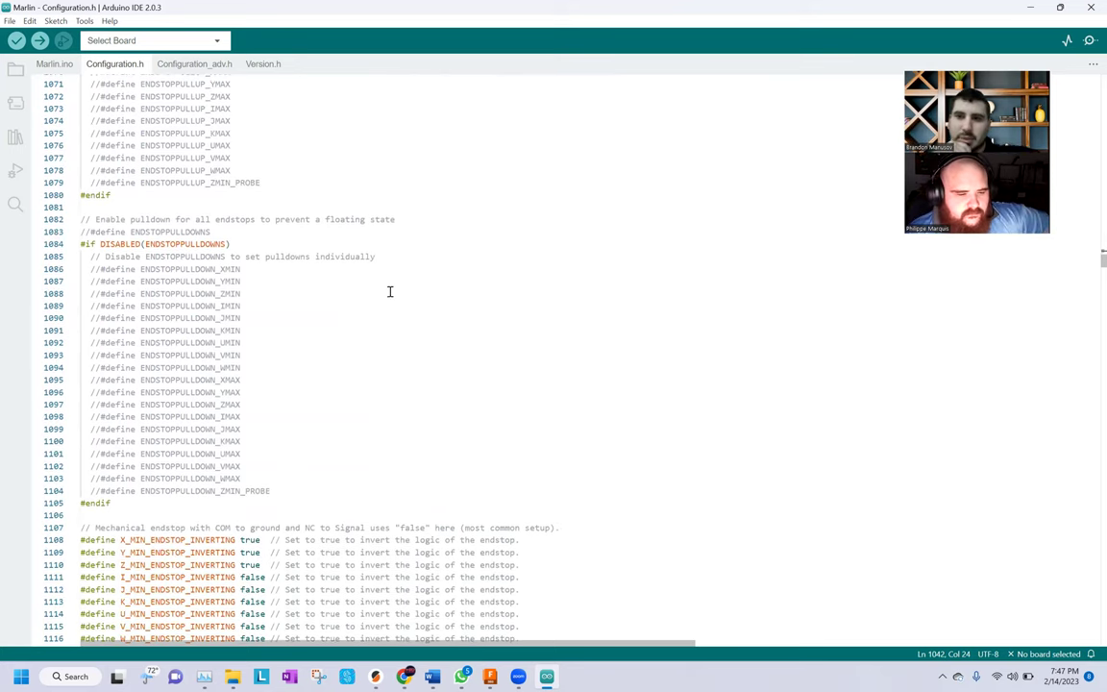
scroll(388, 290, "down", 2)
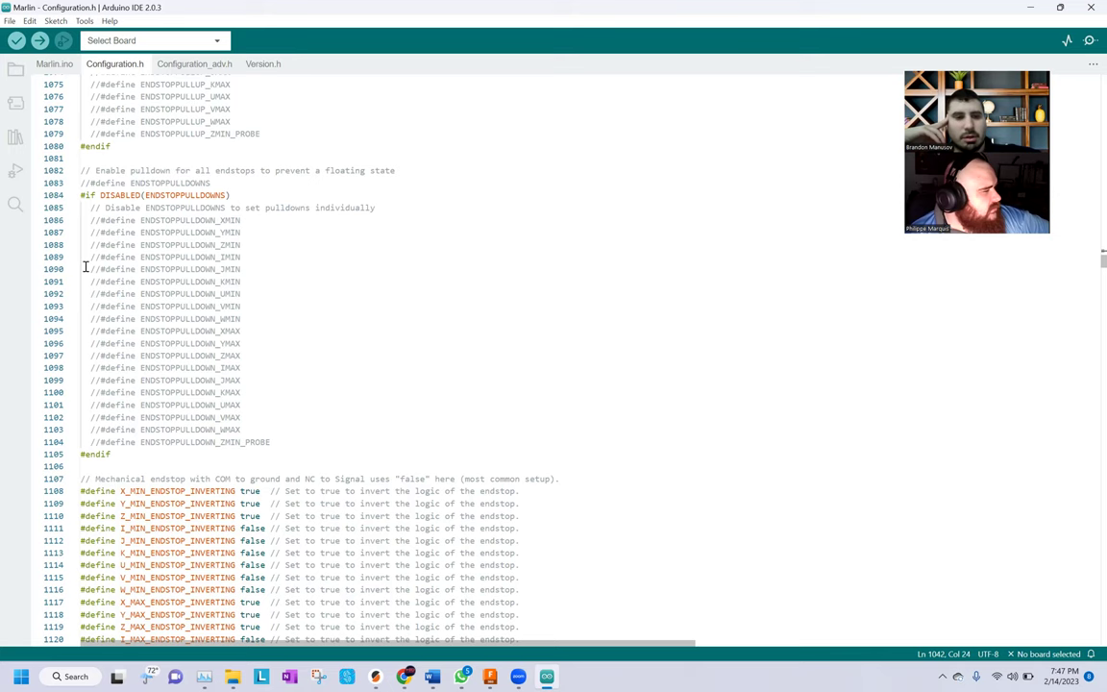
left_click(503, 358)
scroll(411, 321, "down", 8)
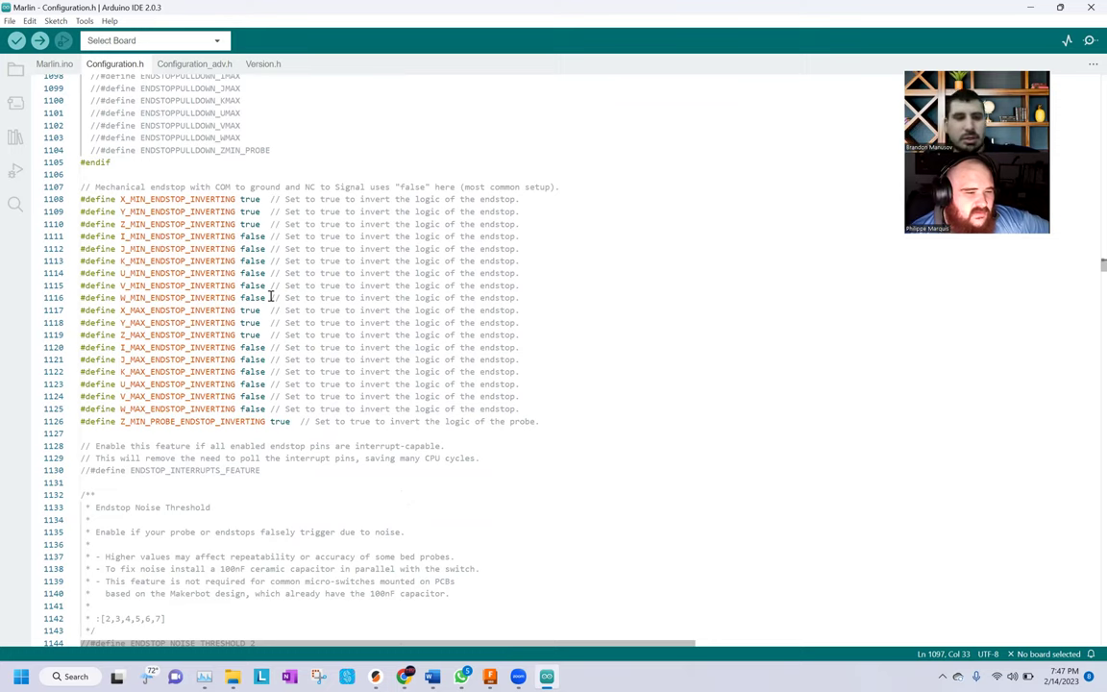
Change Z_MIN_ENDSTOP_INVERTING to lowercase false in the endstop inverting settings and save the configuration file
left_click(262, 223)
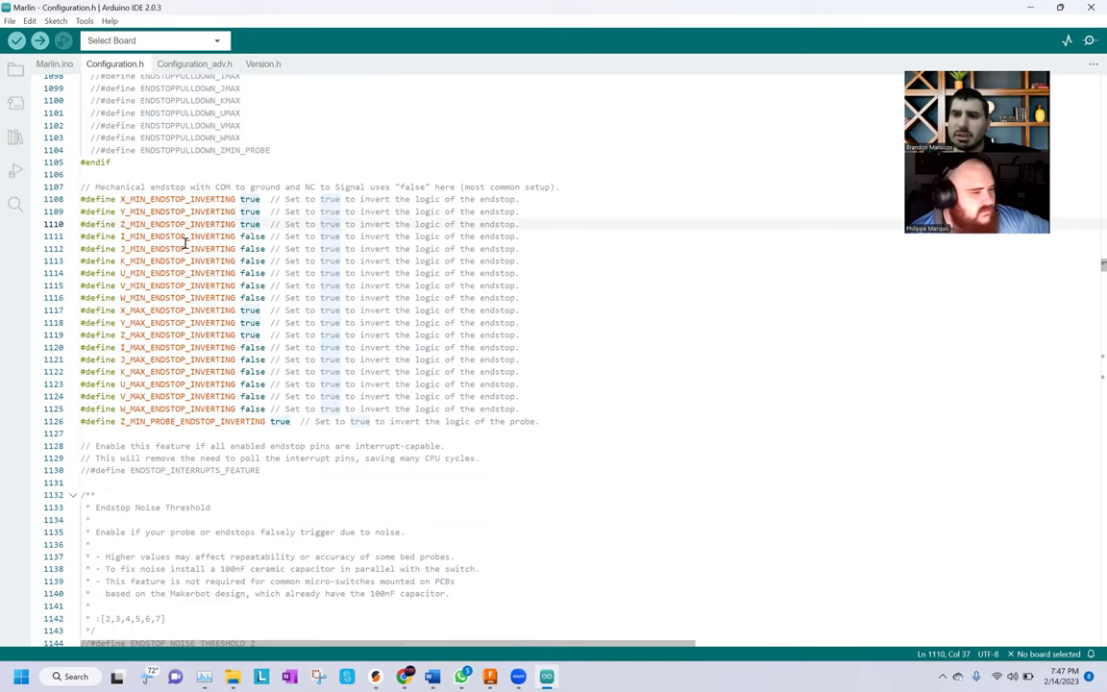
key("BackSpace")
key("BackSpace")
key("BackSpace")
key("BackSpace")
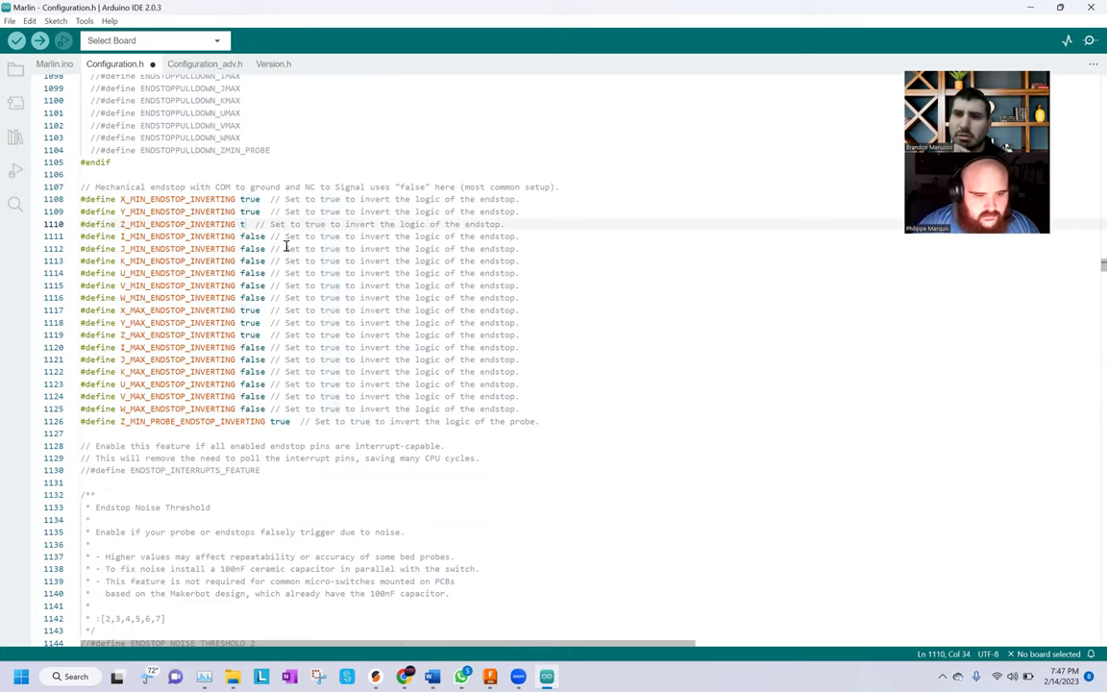
type("FALSE")
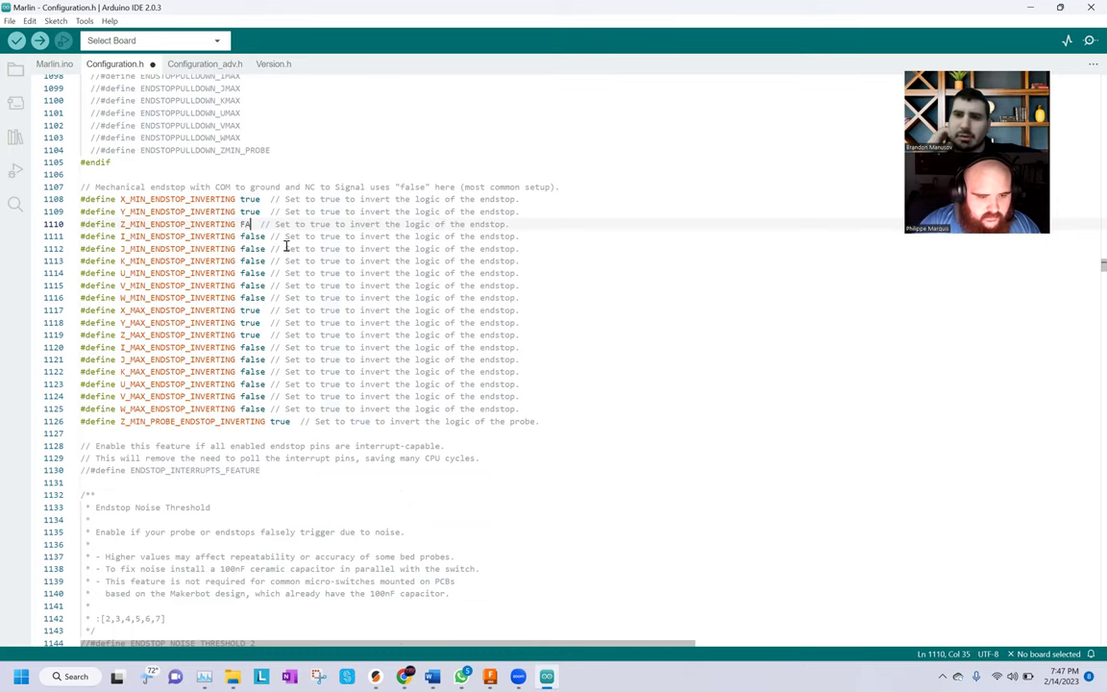
key("BackSpace")
key("BackSpace")
key("BackSpace")
key("BackSpace")
key("BackSpace")
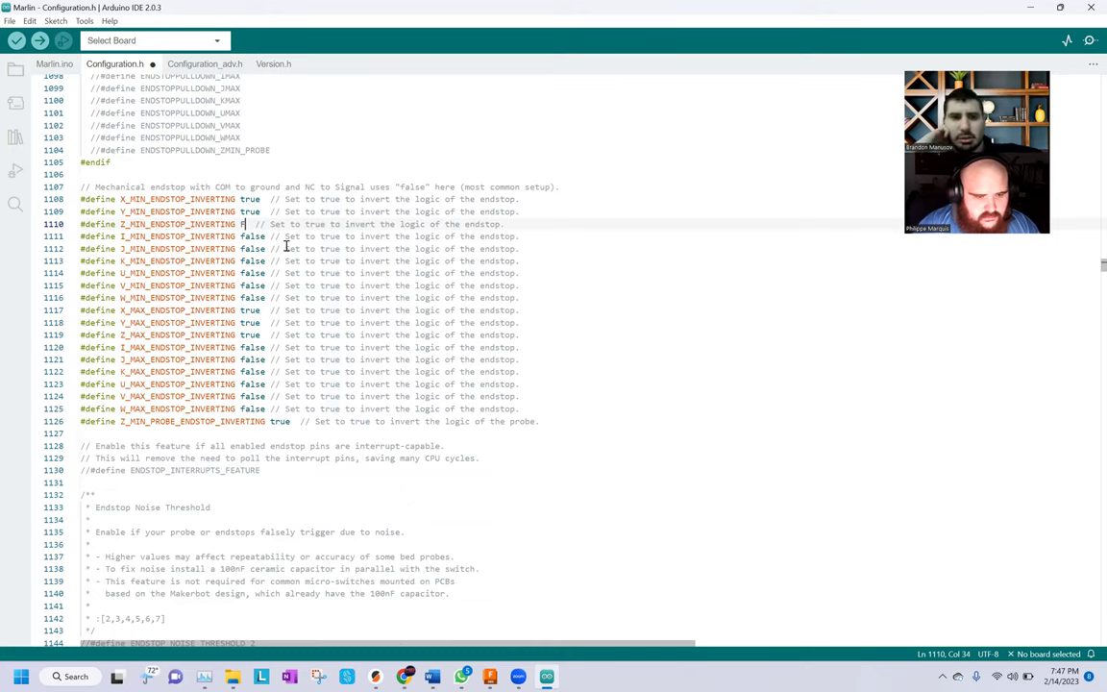
key("Caps_Lock")
type("false")
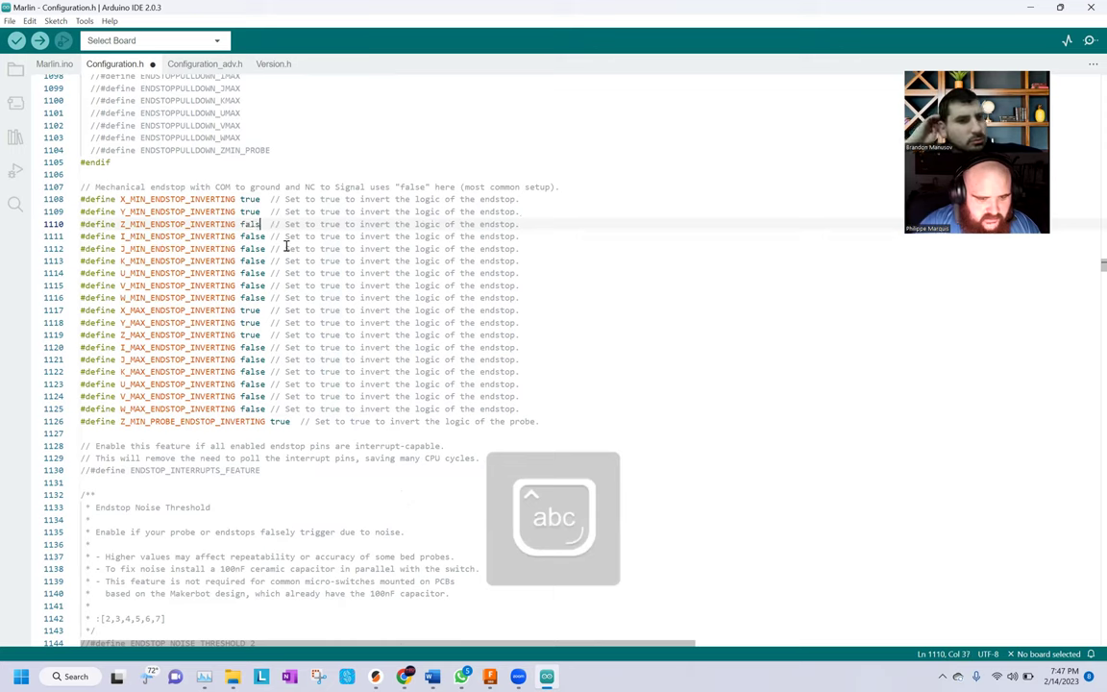
key("ctrl+s")
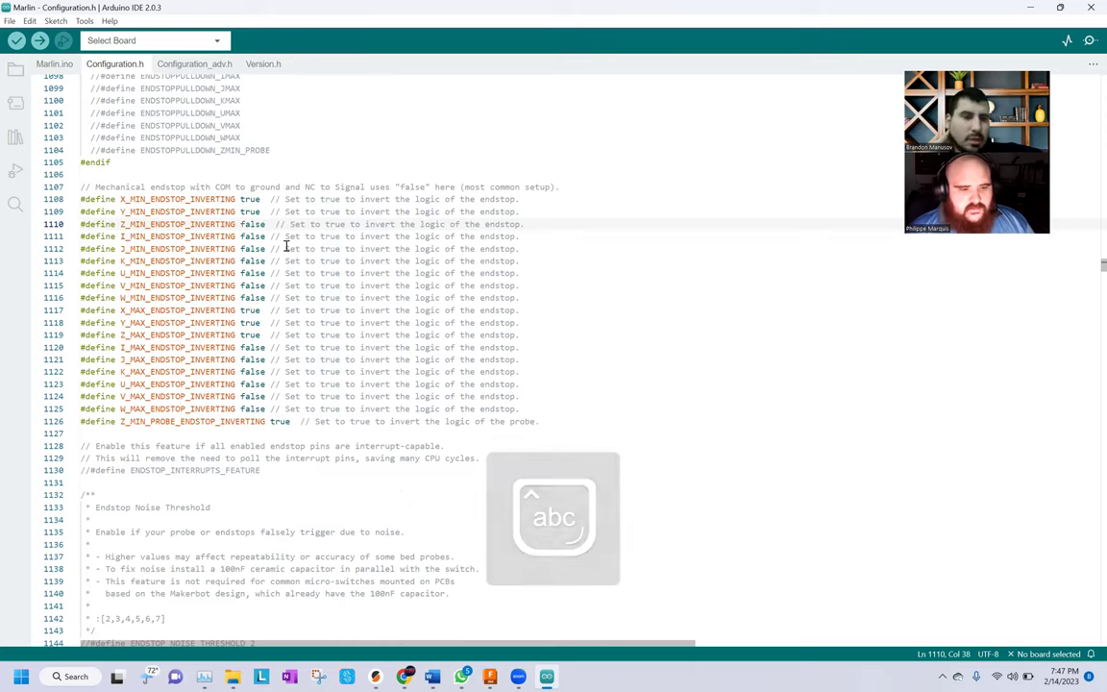
key("Return")
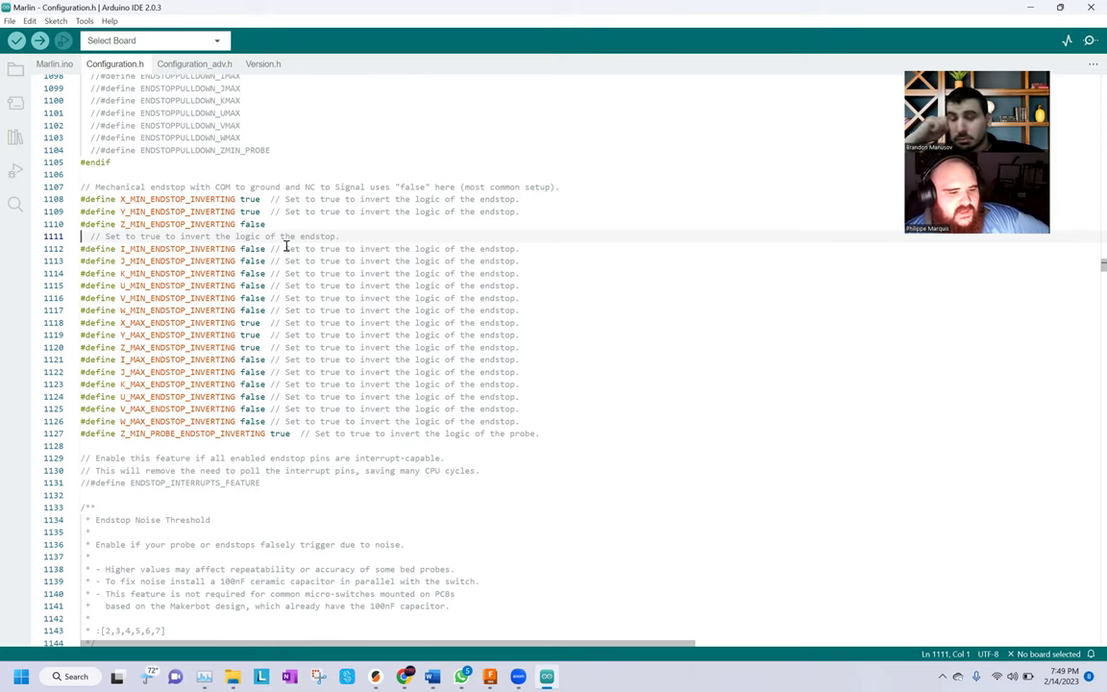
key("BackSpace")
key("ctrl+s")
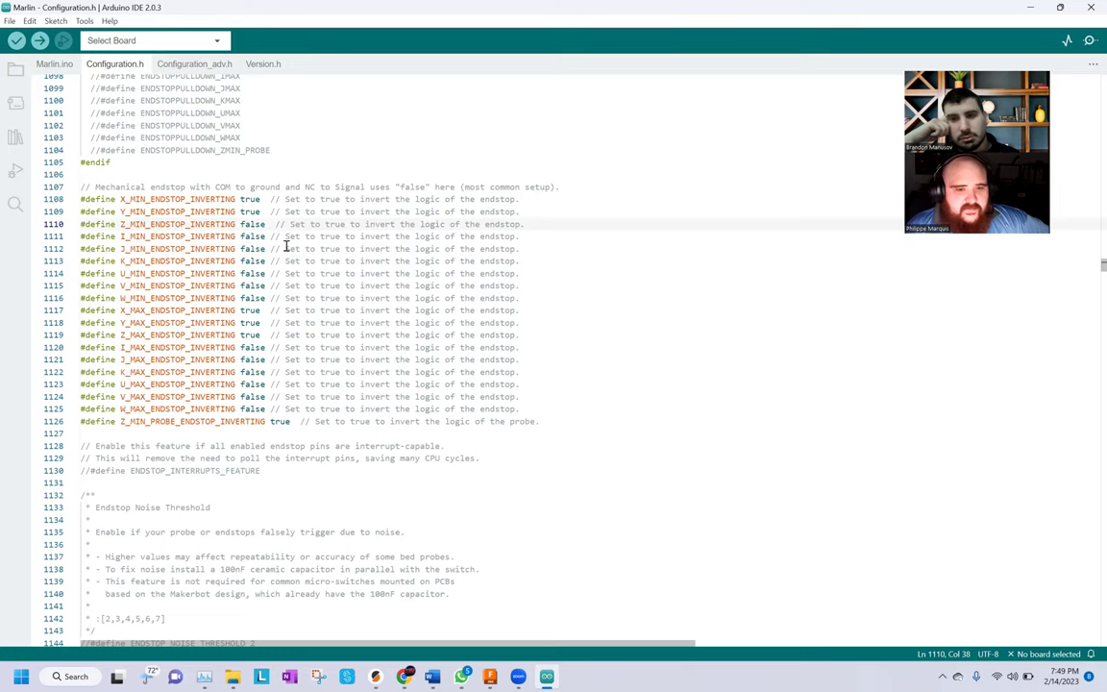
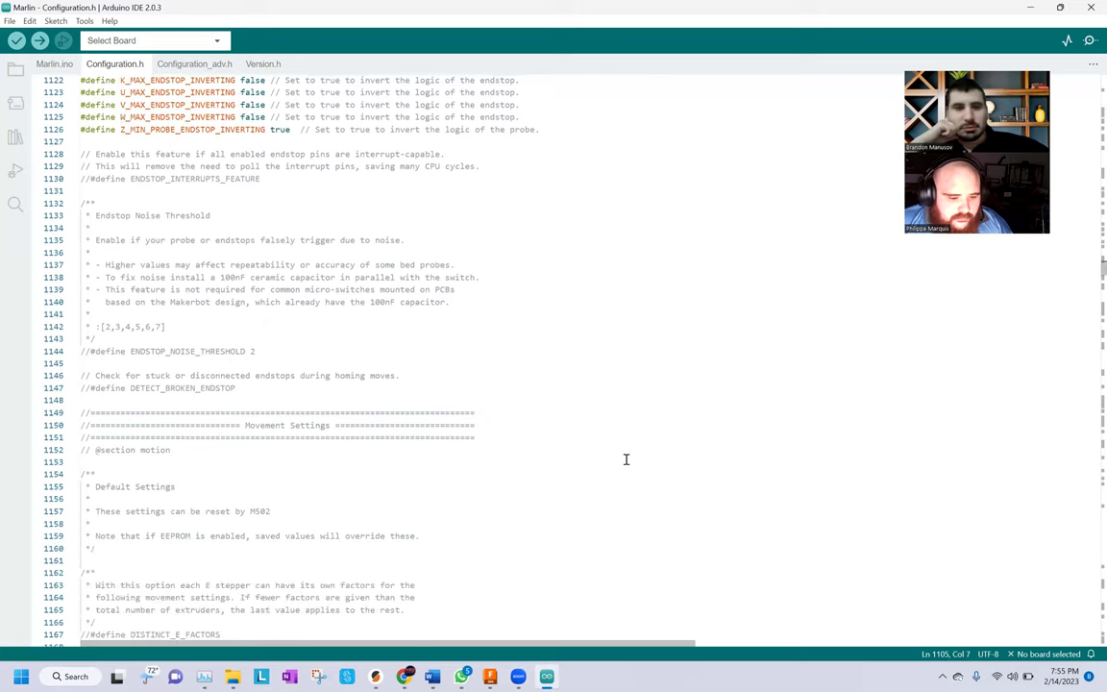
Review the Movement Settings section of Configuration.h, covering steps per unit, maximum feedrate, acceleration and jerk defines
scroll(626, 459, "down", 3)
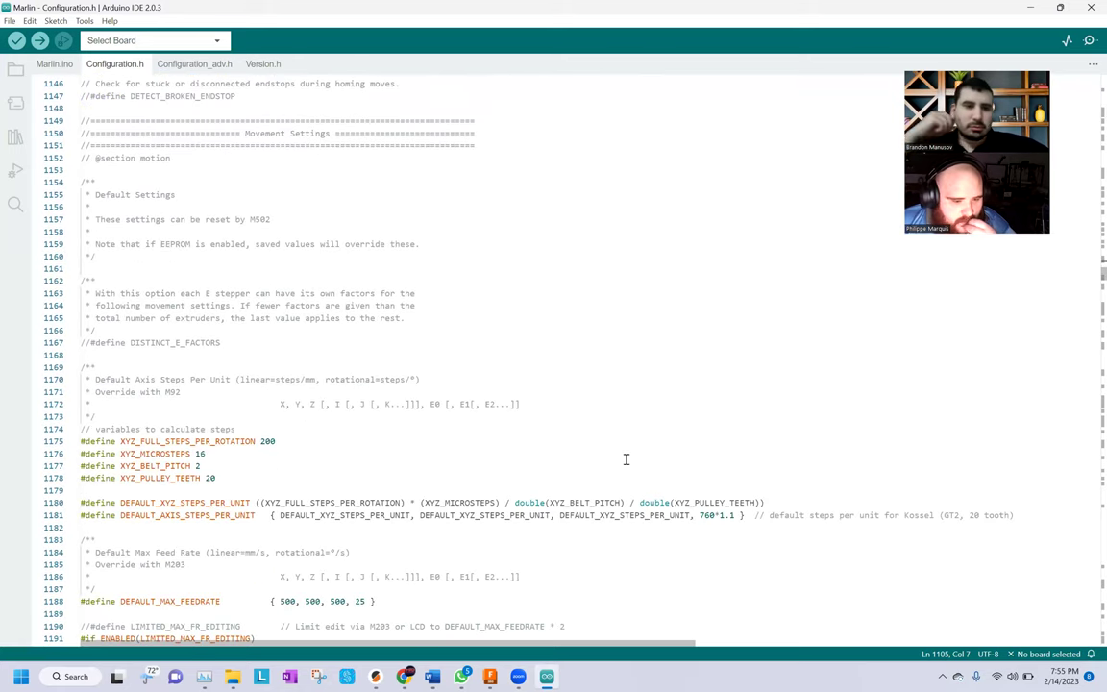
scroll(626, 459, "down", 1)
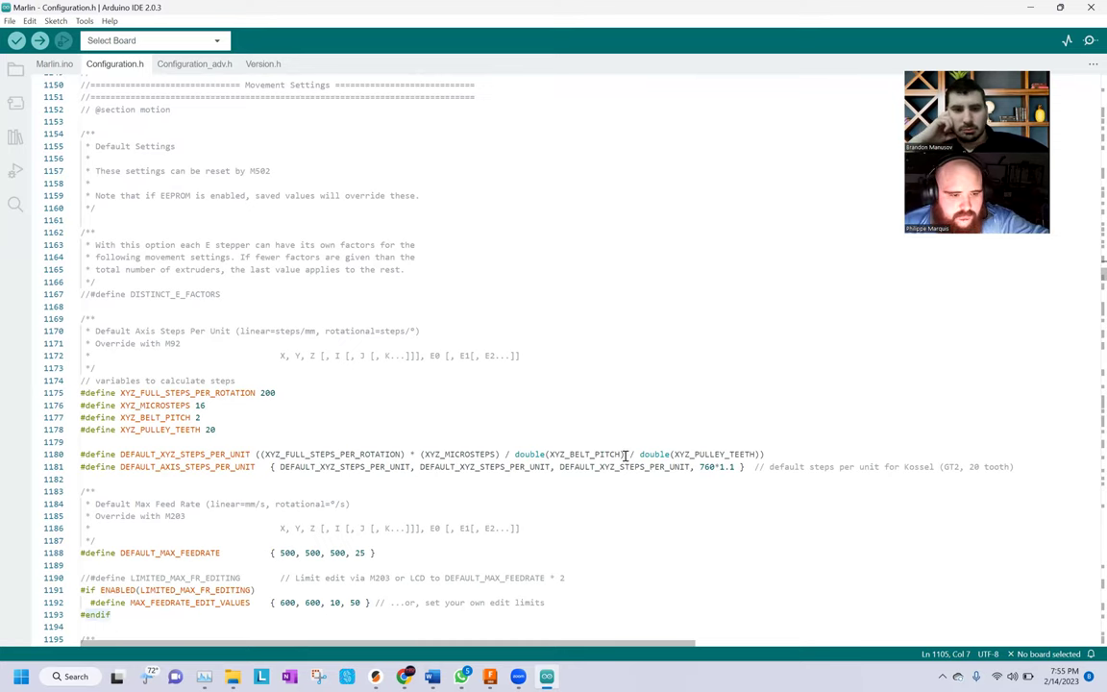
scroll(626, 454, "down", 9)
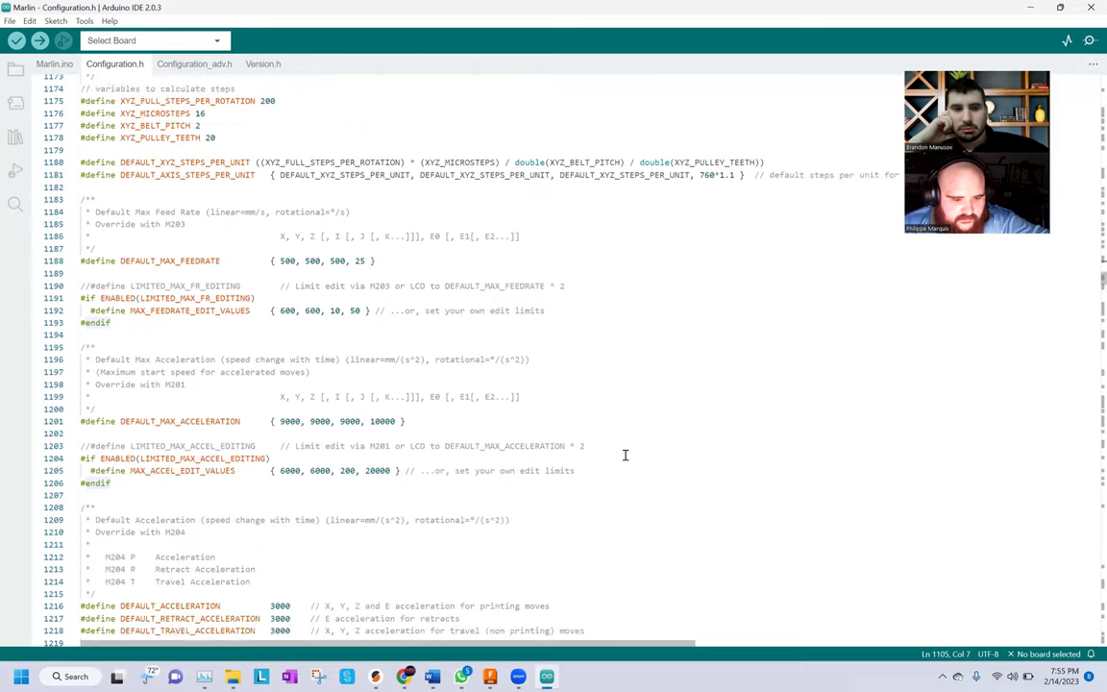
scroll(625, 455, "down", 5)
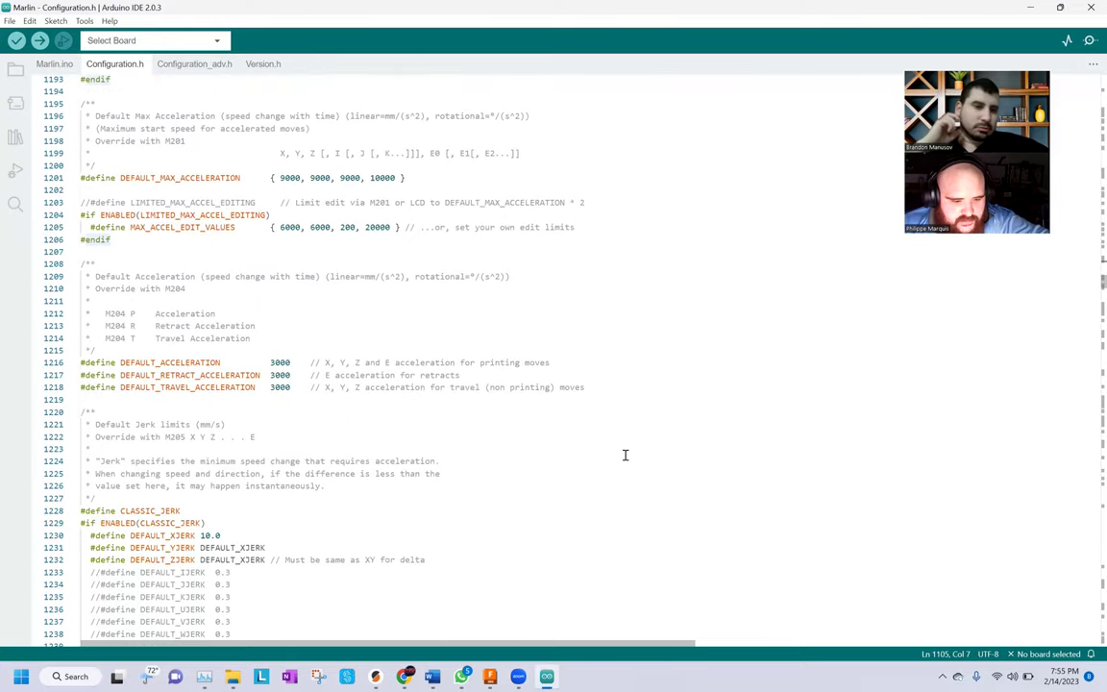
scroll(625, 455, "down", 8)
scroll(625, 455, "down", 9)
scroll(624, 454, "down", 5)
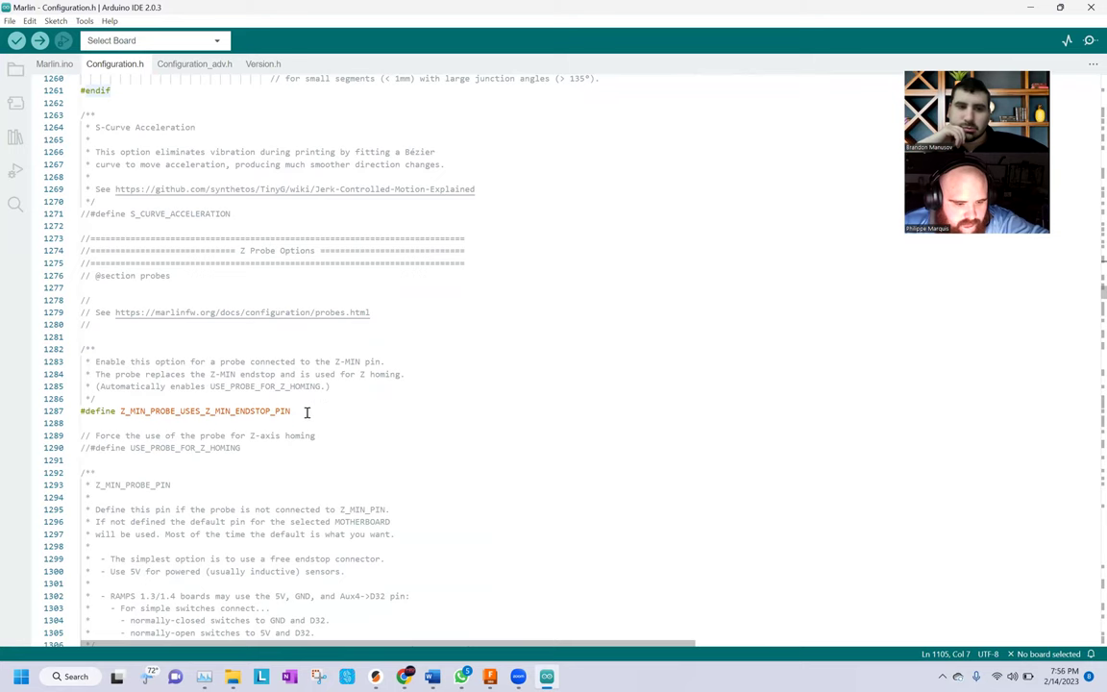
Review the Z Probe Options, from the Z-MIN endstop pin define through the manual, fix-mounted, nozzle and BLTouch probe types
left_click(214, 400)
scroll(230, 422, "down", 5)
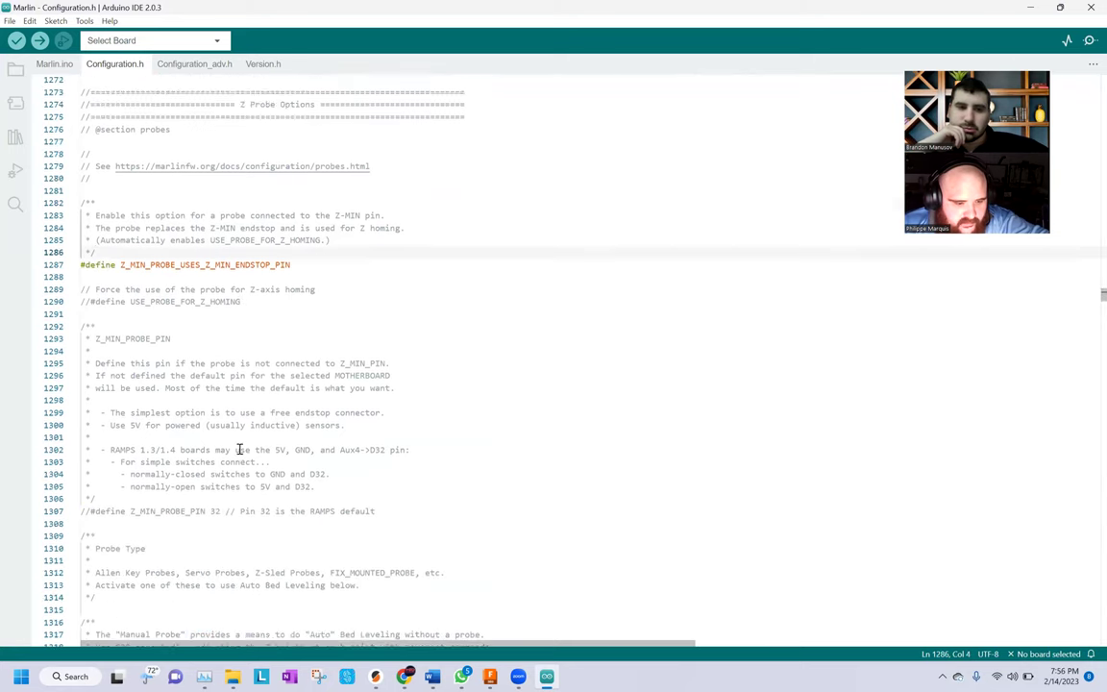
scroll(239, 449, "down", 1)
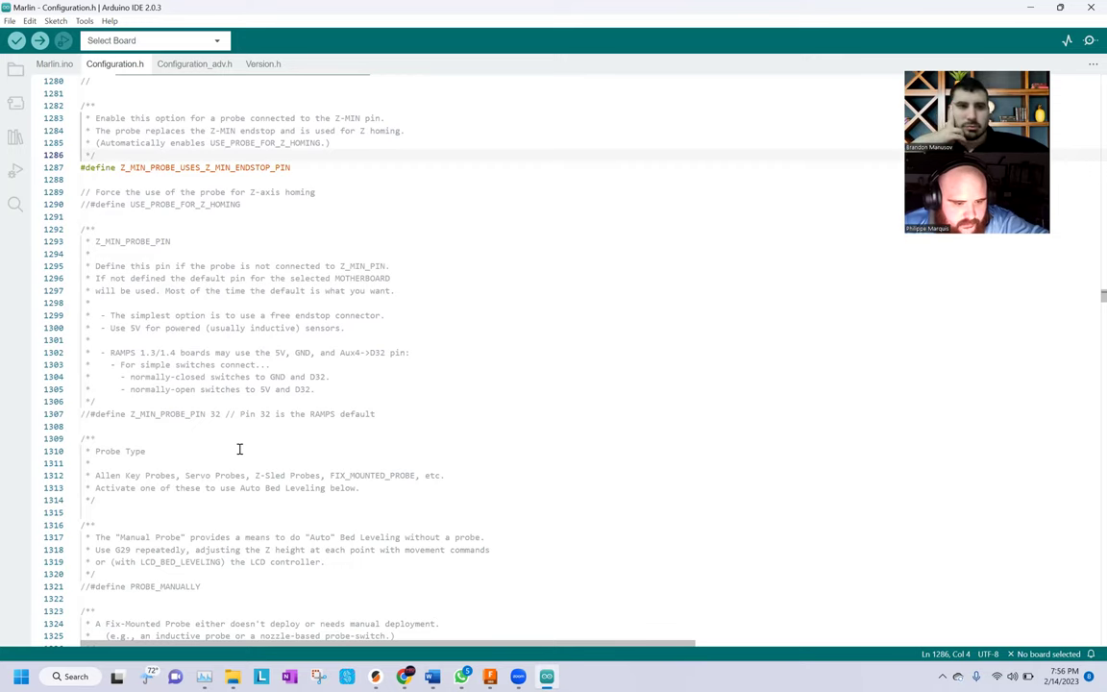
scroll(240, 449, "down", 2)
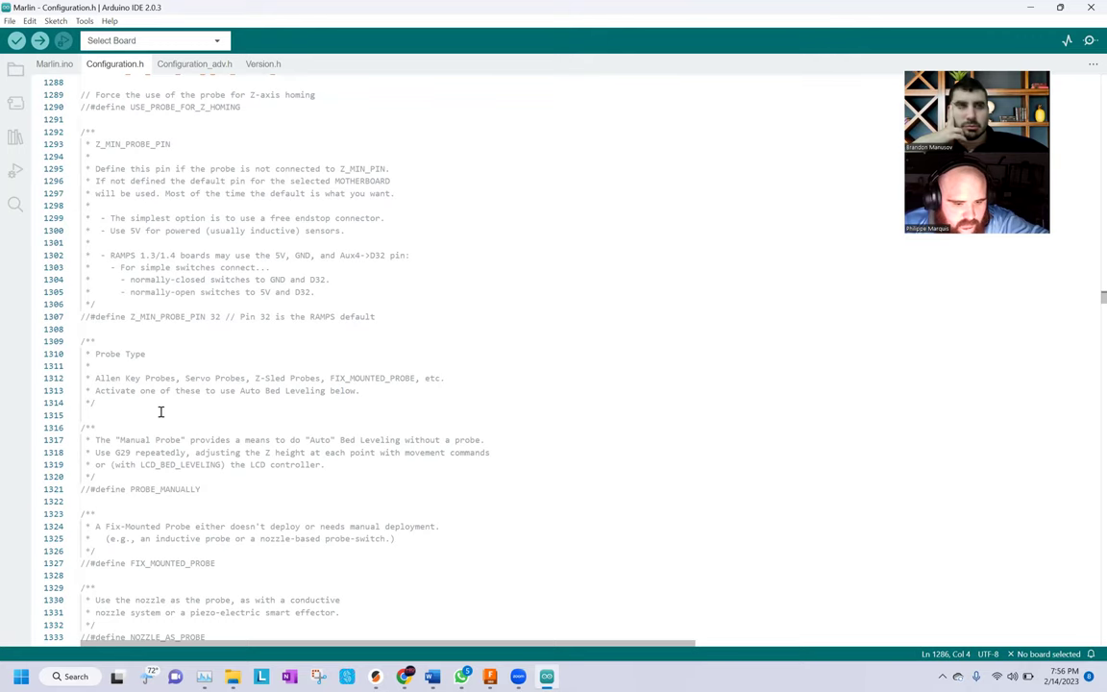
scroll(161, 432, "down", 1)
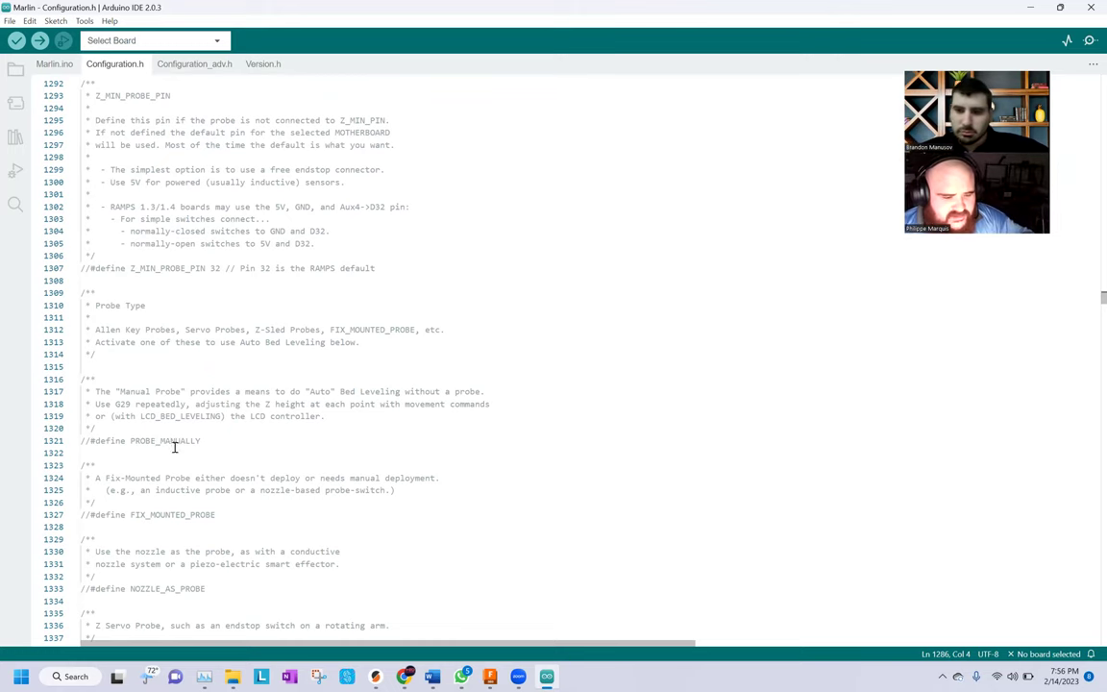
scroll(154, 437, "down", 1)
scroll(318, 442, "down", 1)
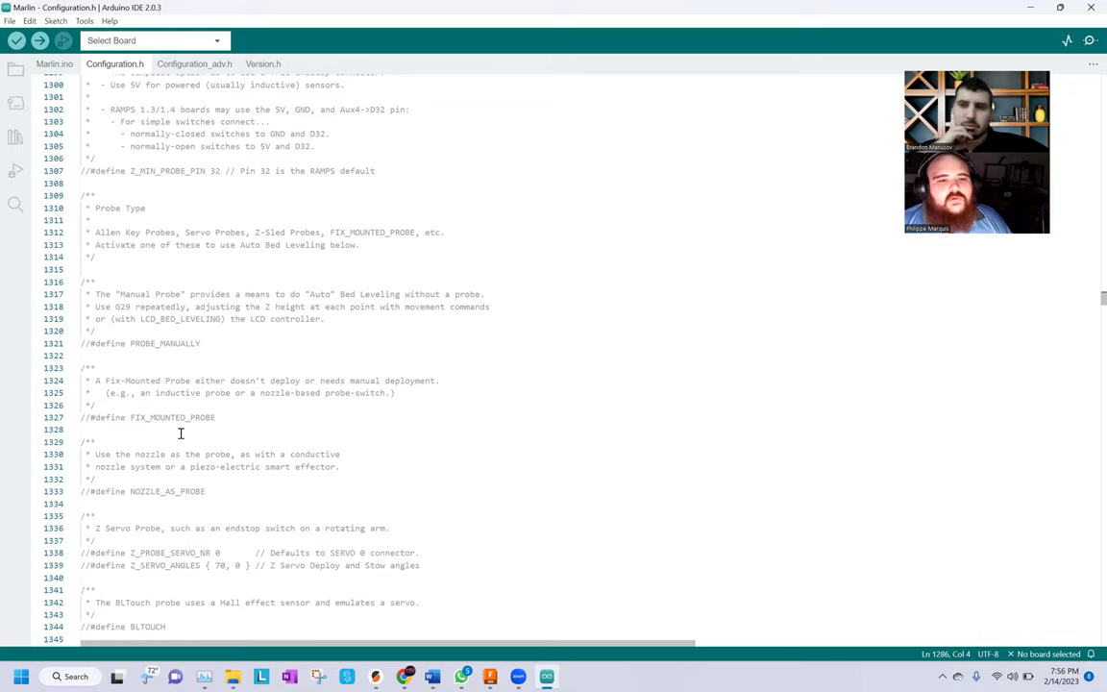
scroll(180, 434, "down", 1)
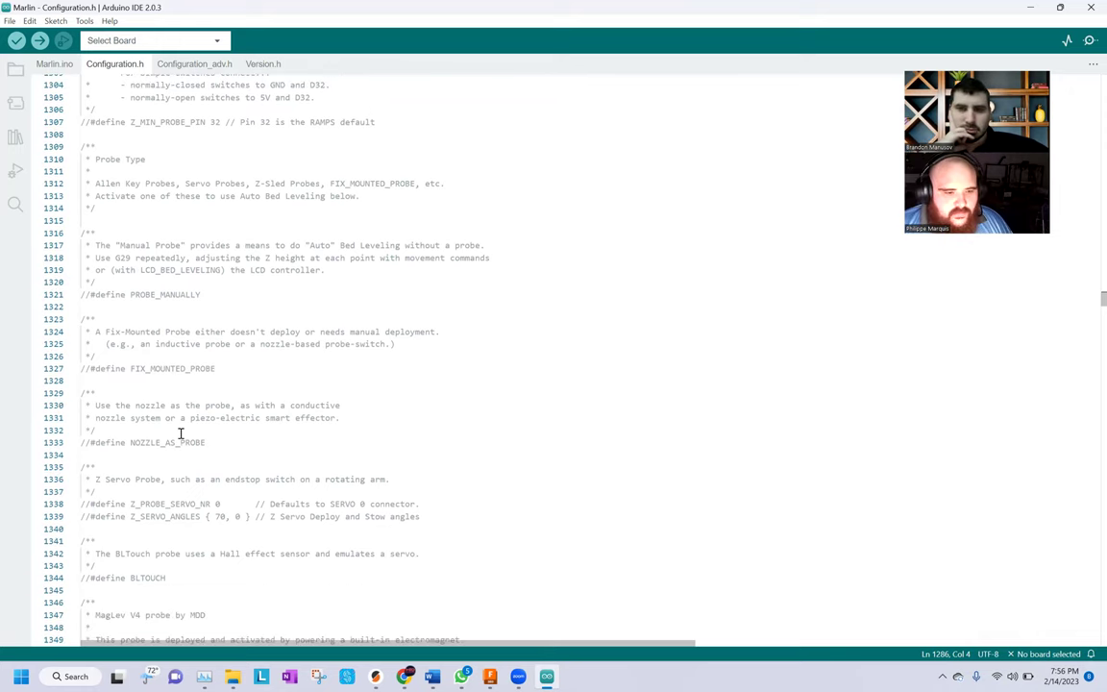
scroll(180, 433, "up", 2)
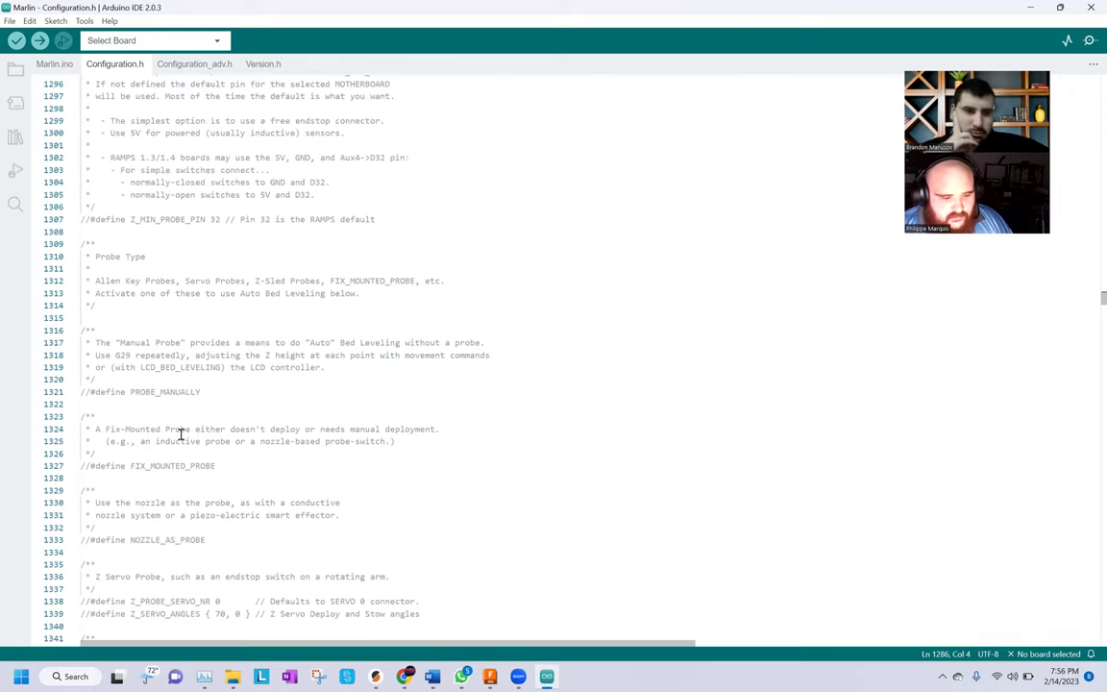
scroll(179, 433, "down", 3)
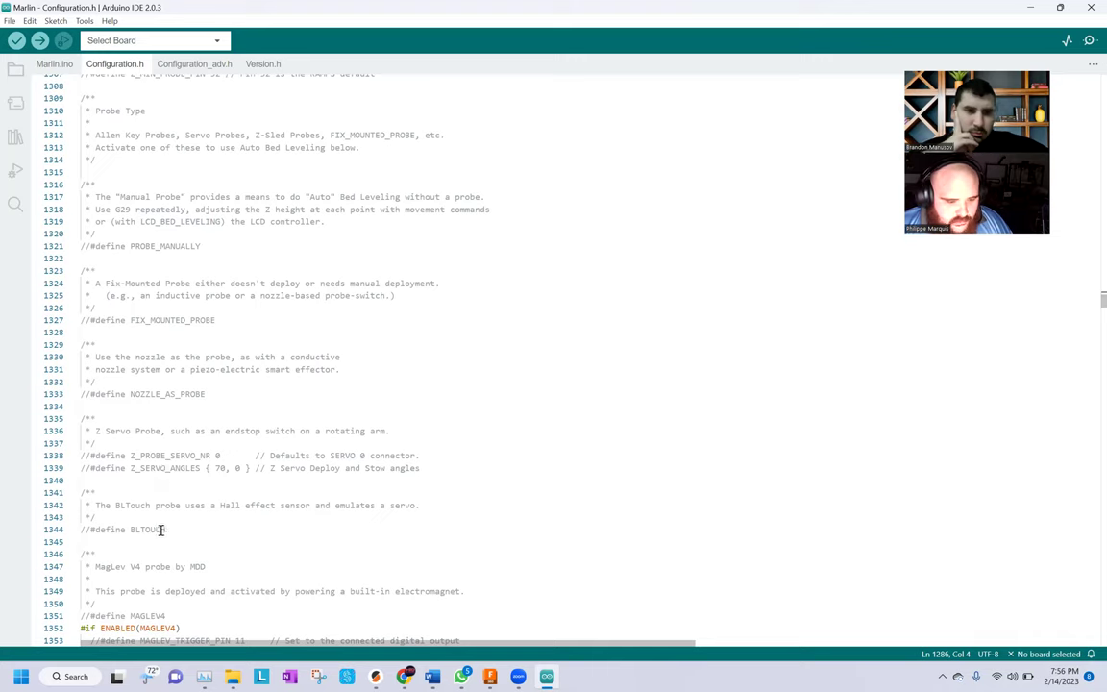
Try enabling the BLTOUCH define by uncommenting it, restore its comment slashes and save the file
left_click(91, 530)
key("BackSpace")
key("BackSpace")
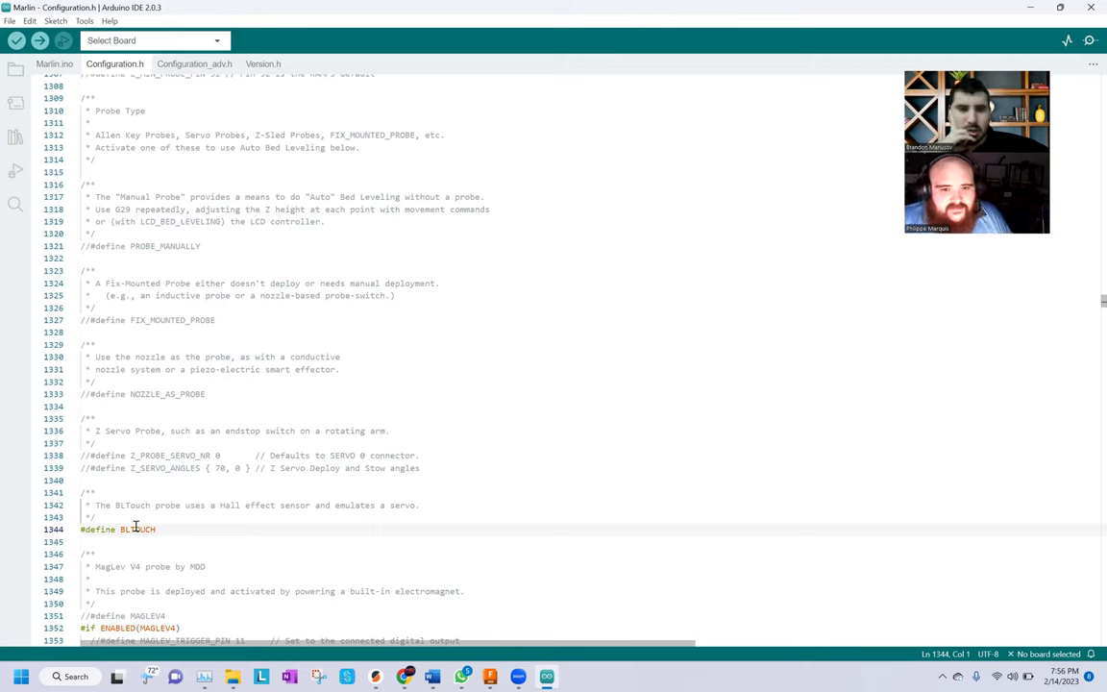
type("//")
key("ctrl+s")
Review the remaining probe type options, including MagLev V4, Touch-MI, solenoid, sled, rack-and-pinion and magnetically mounted probes
scroll(169, 447, "up", 3)
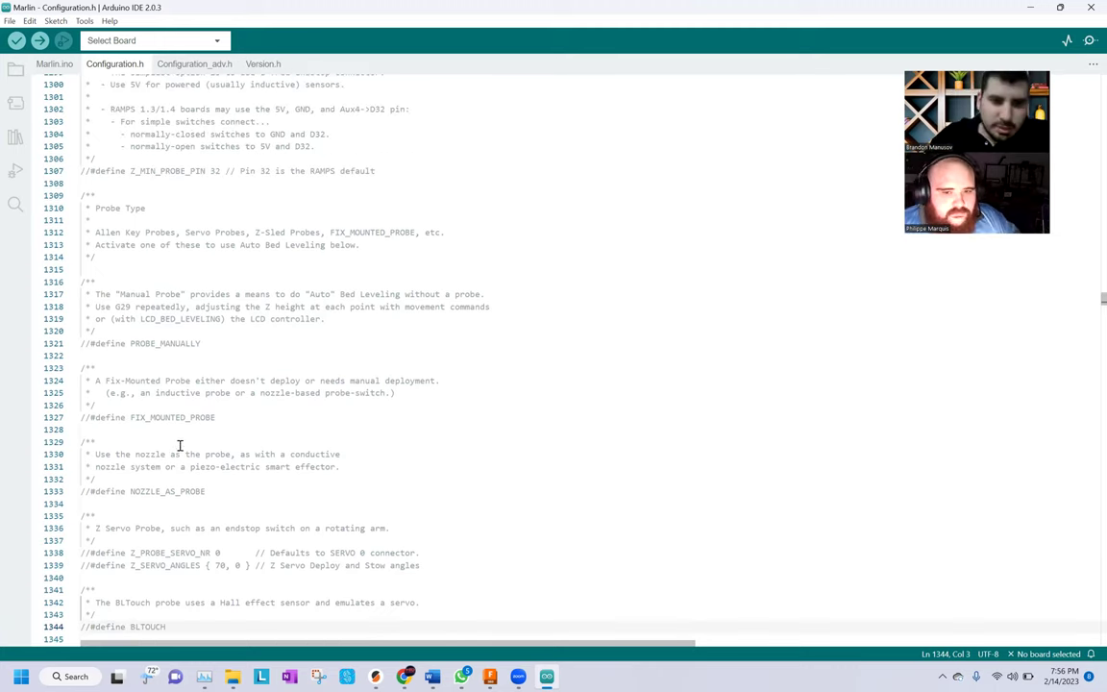
scroll(180, 445, "down", 1)
scroll(180, 445, "down", 4)
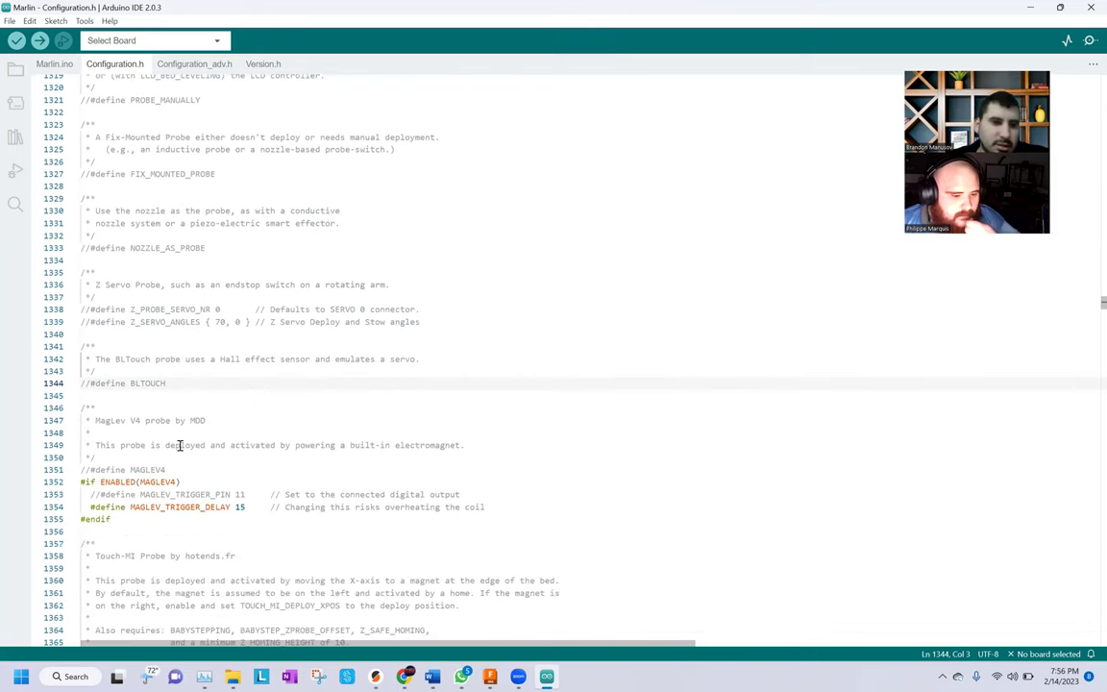
scroll(179, 445, "down", 5)
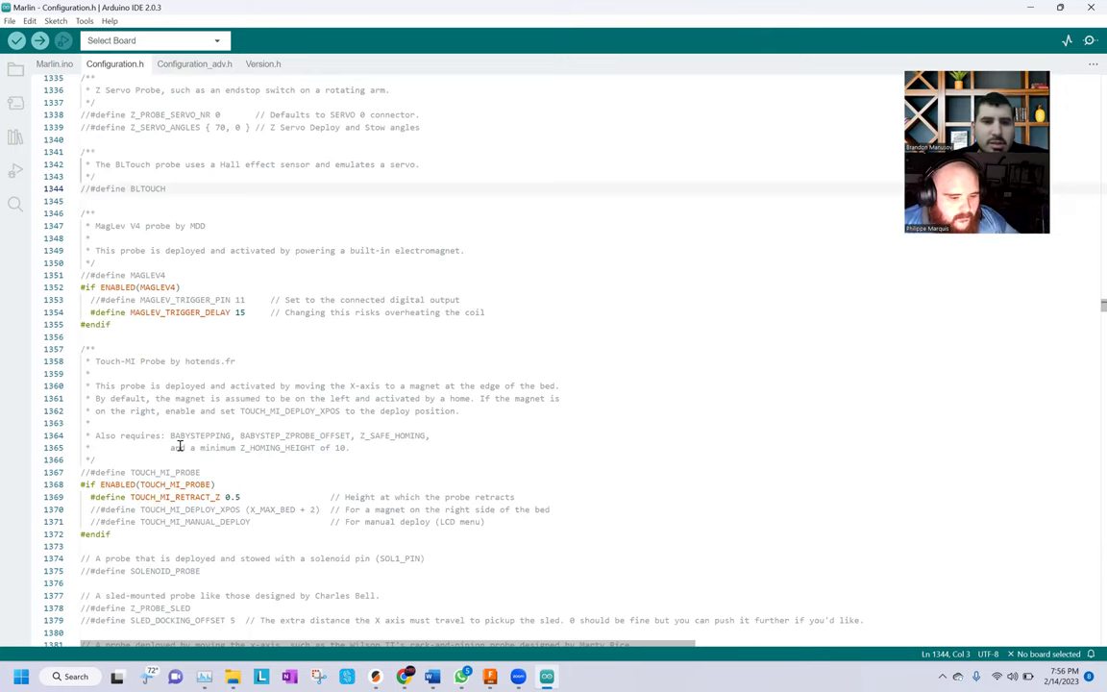
scroll(179, 445, "down", 7)
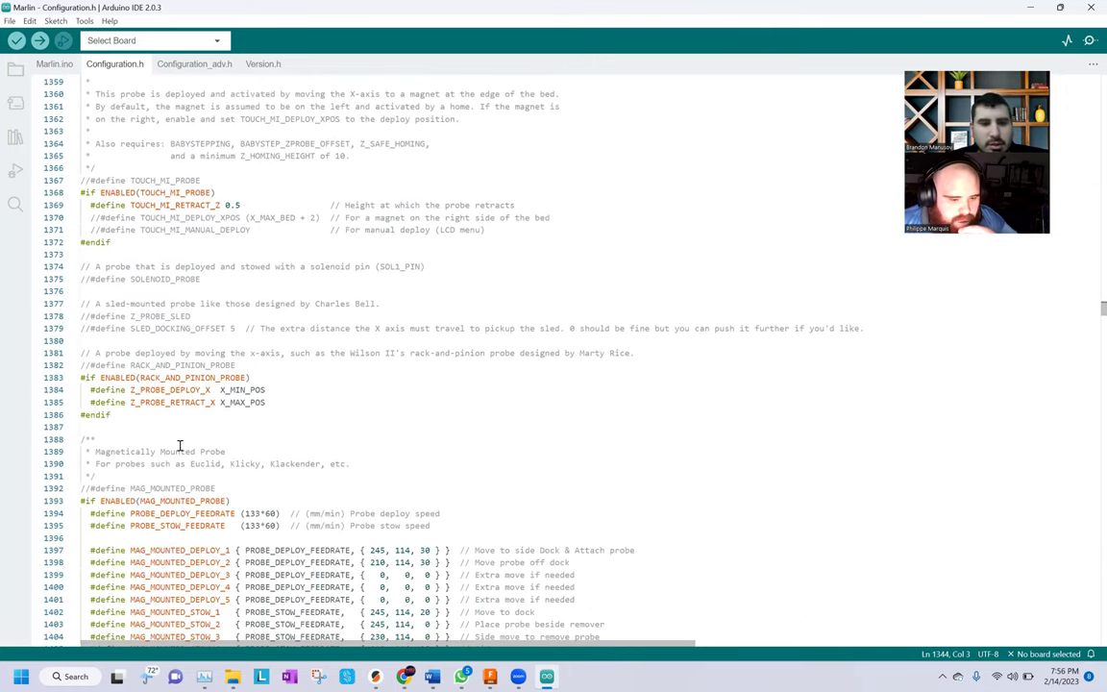
scroll(180, 445, "down", 1)
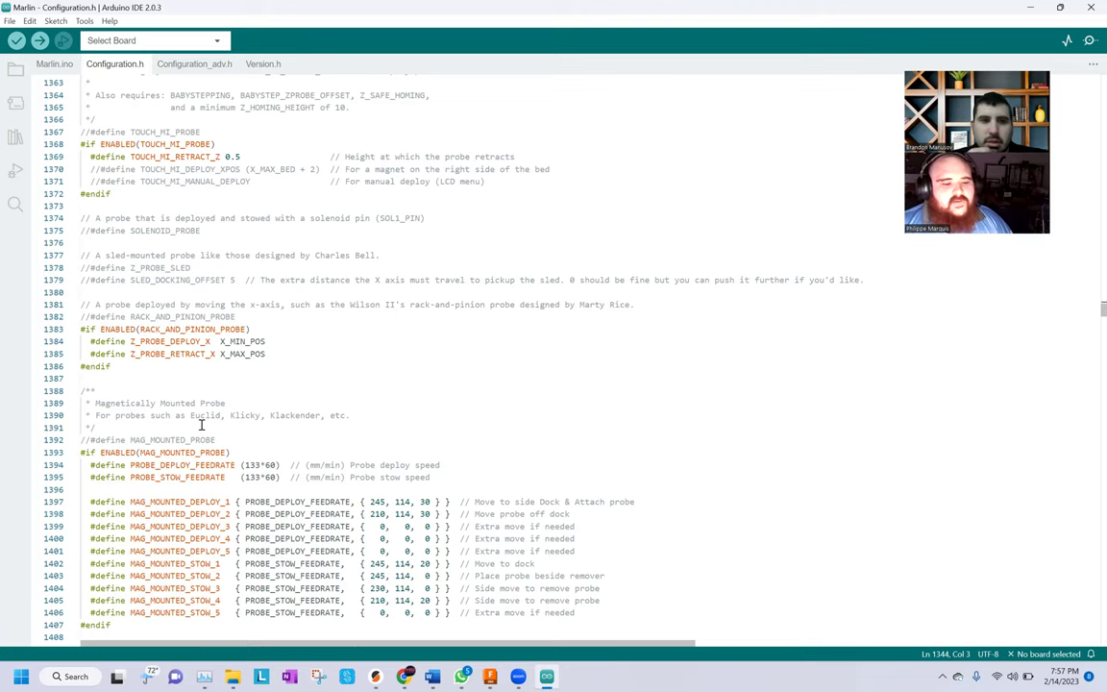
left_click(201, 424)
Set the Y value of the active NOZZLE_TO_PROBE_OFFSET define to 0 and save the file
scroll(201, 424, "down", 5)
scroll(207, 423, "down", 15)
scroll(216, 420, "up", 1)
scroll(216, 420, "down", 6)
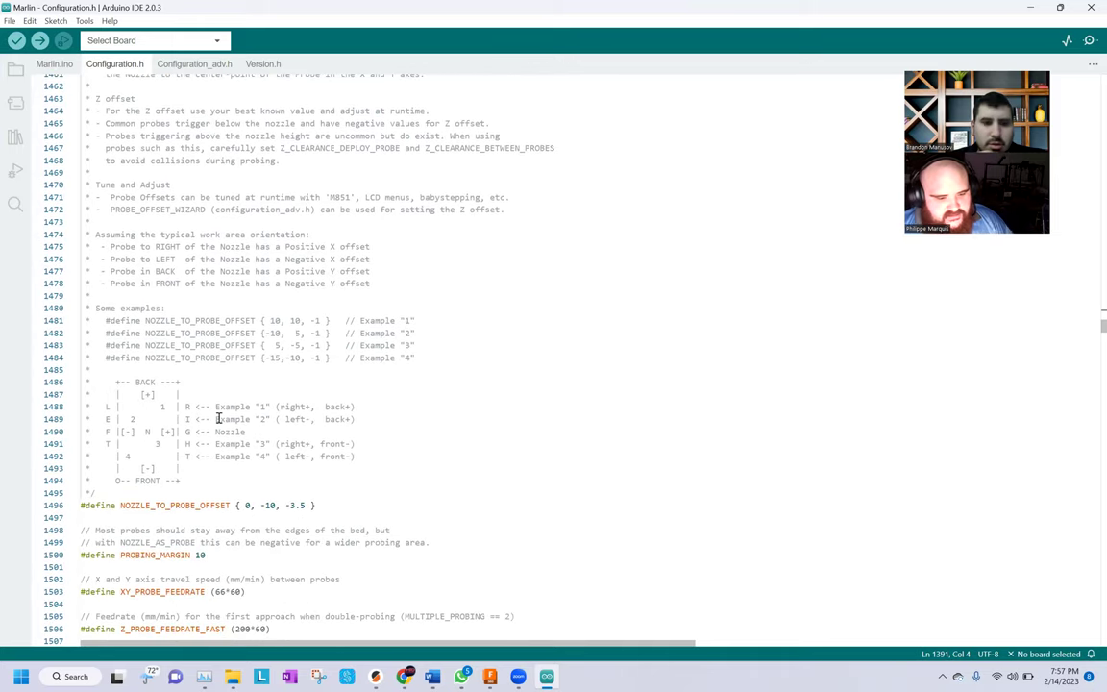
scroll(218, 419, "down", 3)
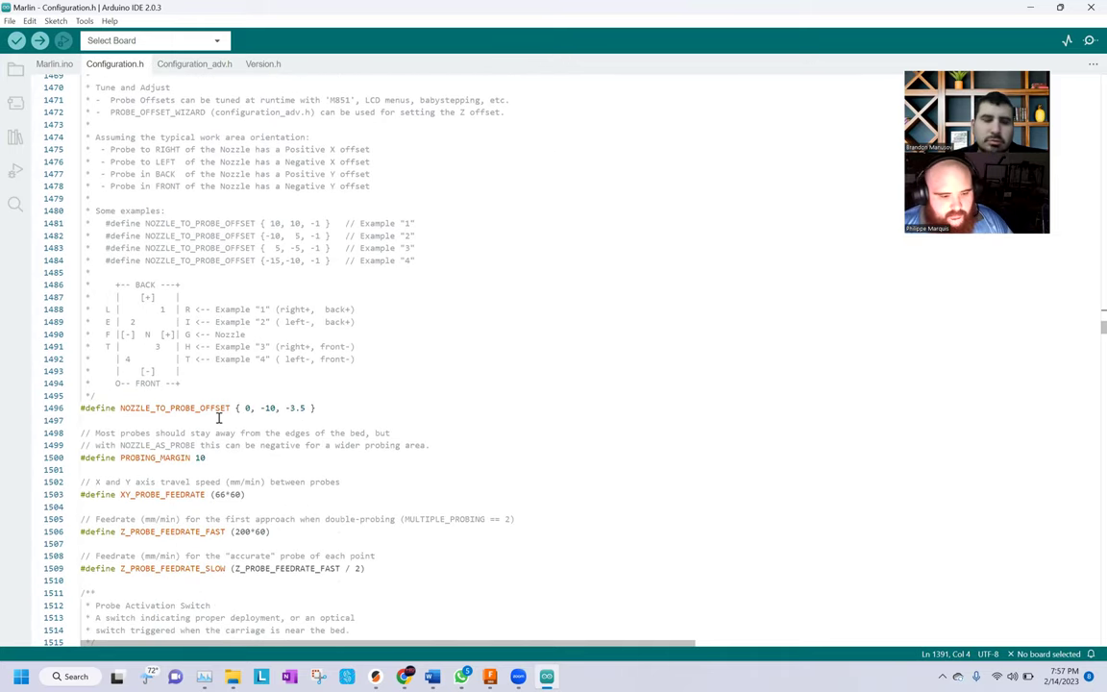
left_click(277, 409)
key("BackSpace")
key("BackSpace")
key("BackSpace")
type("0")
key("End")
key("ctrl+s")
Set the Z value of the active NOZZLE_TO_PROBE_OFFSET define to 0 and save the file
key("Left")
key("Left")
key("BackSpace")
key("BackSpace")
key("BackSpace")
key("BackSpace")
type("0")
key("ctrl+s")
Review the probing margin, probe feedrates, activation switch, tare and probe enable settings below the nozzle offset
scroll(415, 391, "down", 1)
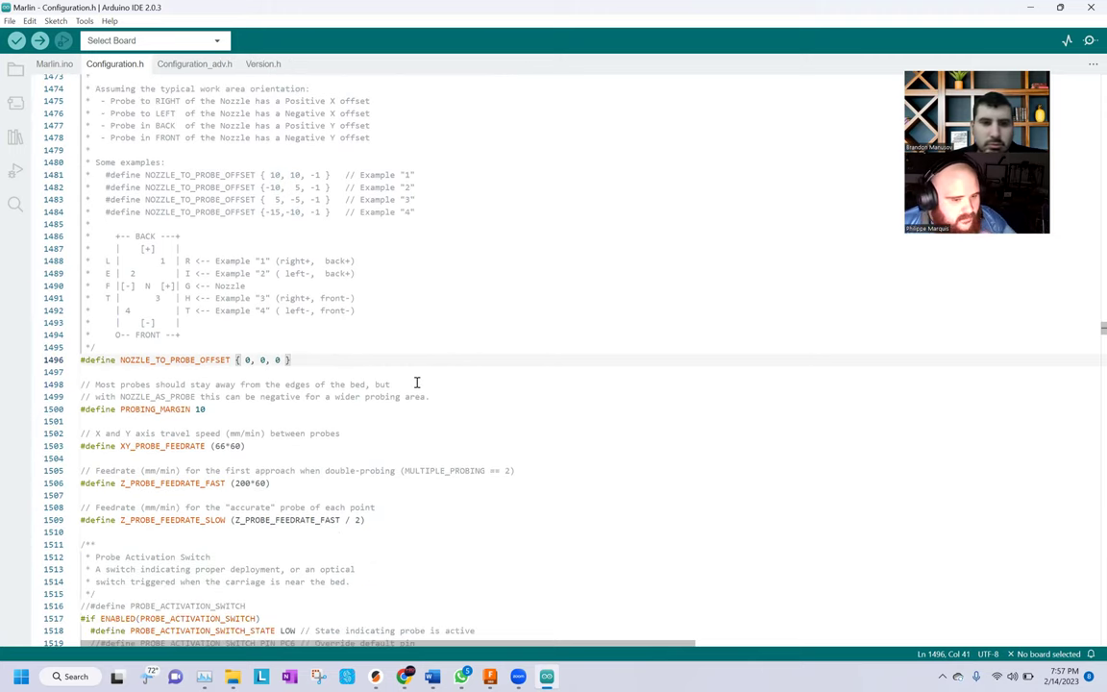
scroll(355, 378, "down", 1)
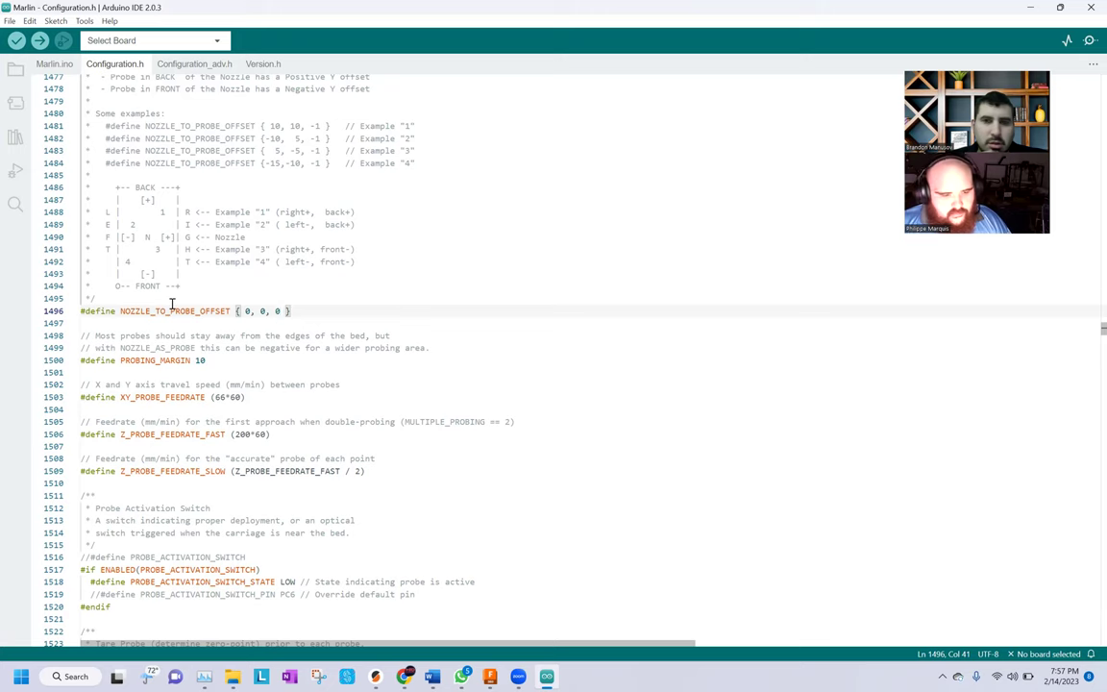
scroll(243, 409, "down", 3)
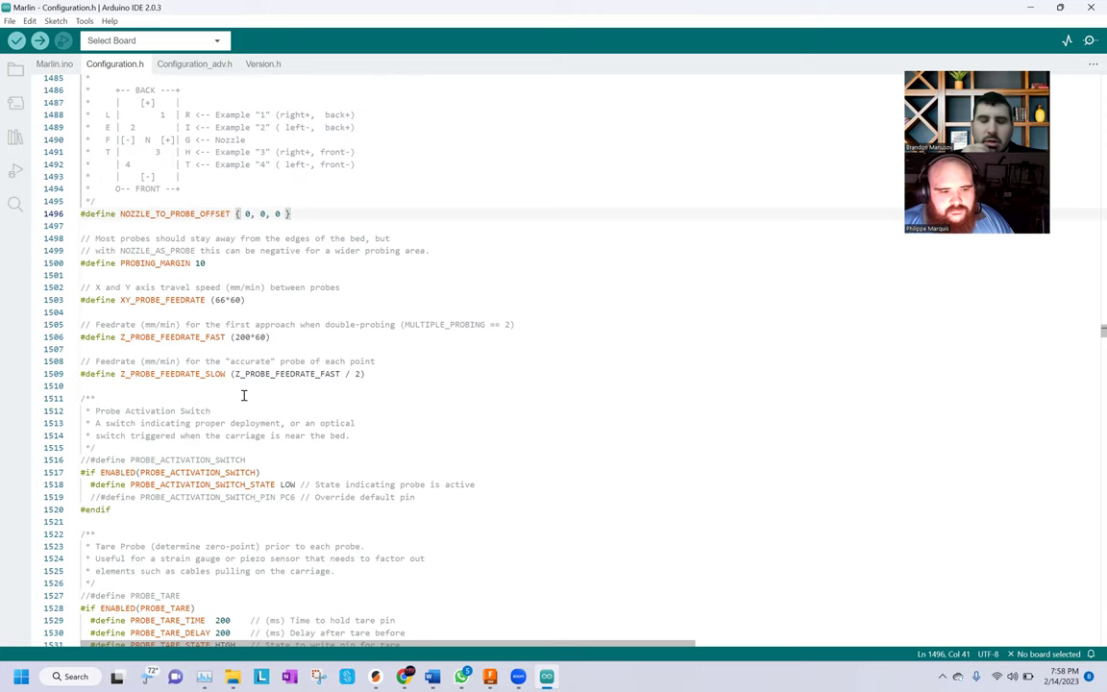
scroll(243, 395, "down", 1)
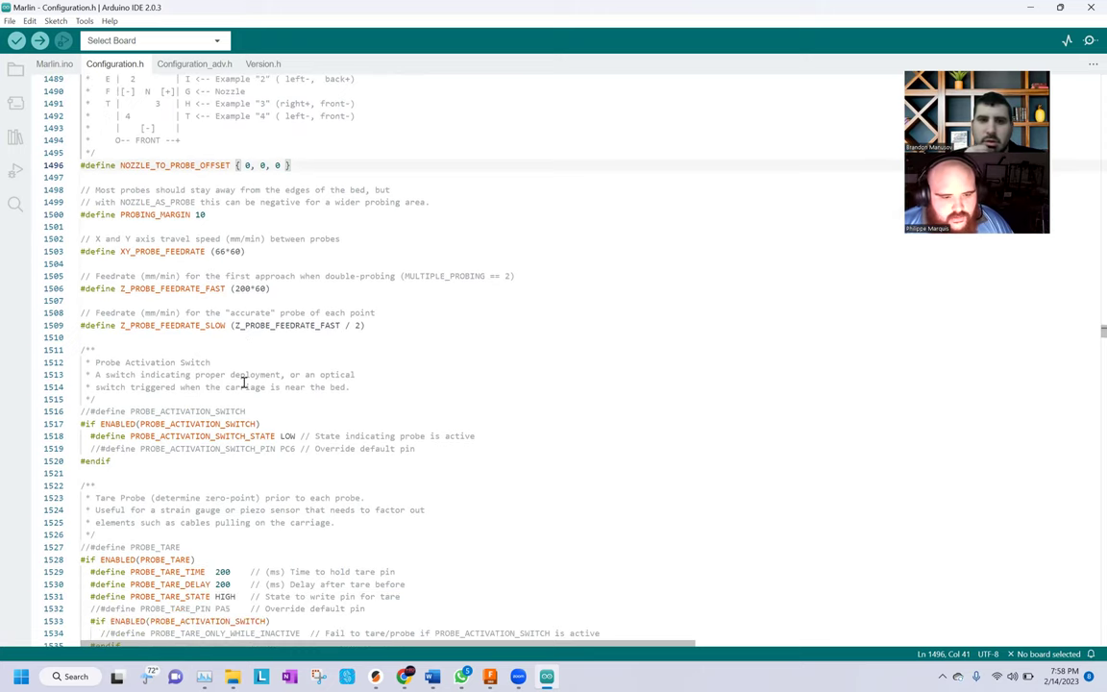
scroll(243, 382, "down", 3)
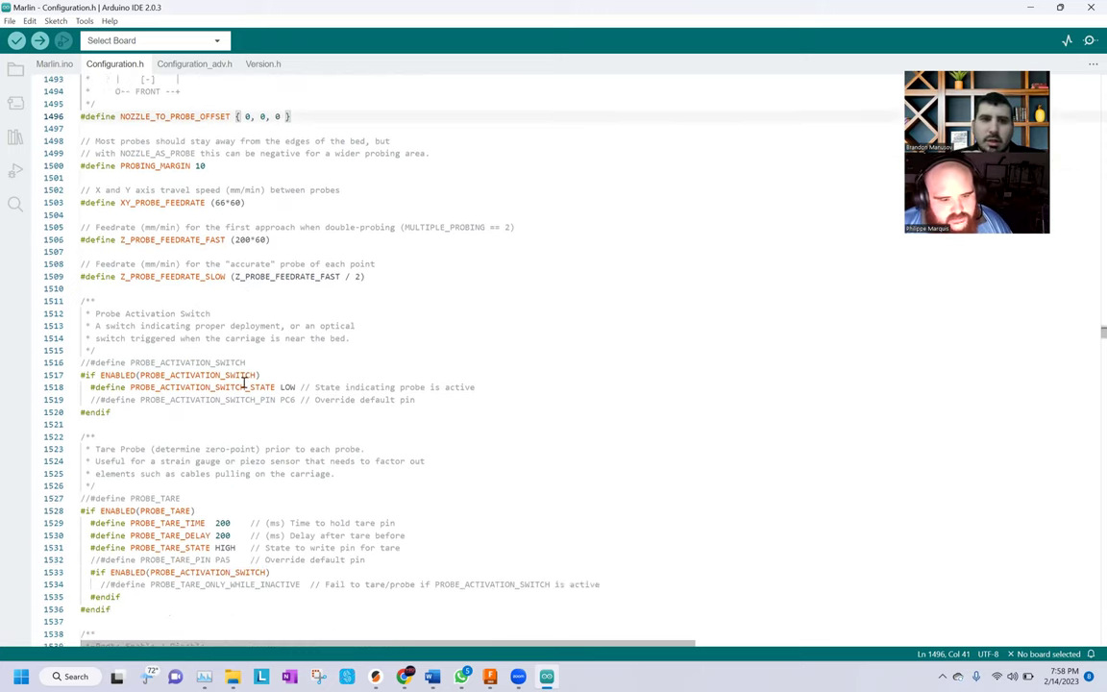
scroll(243, 382, "down", 2)
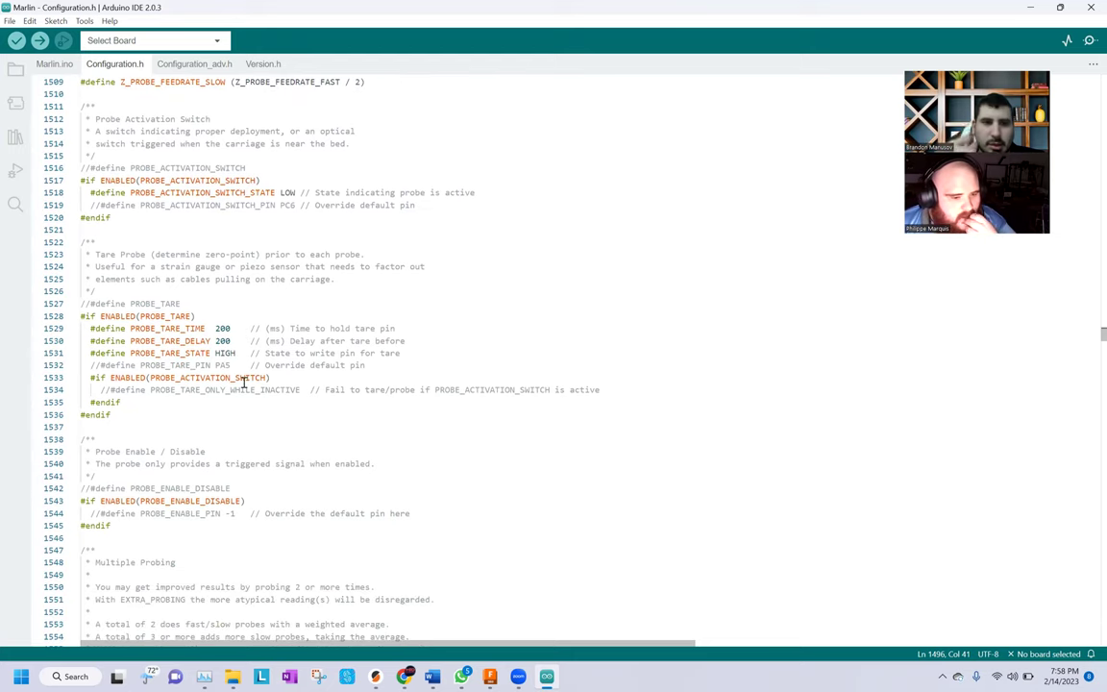
scroll(243, 383, "down", 2)
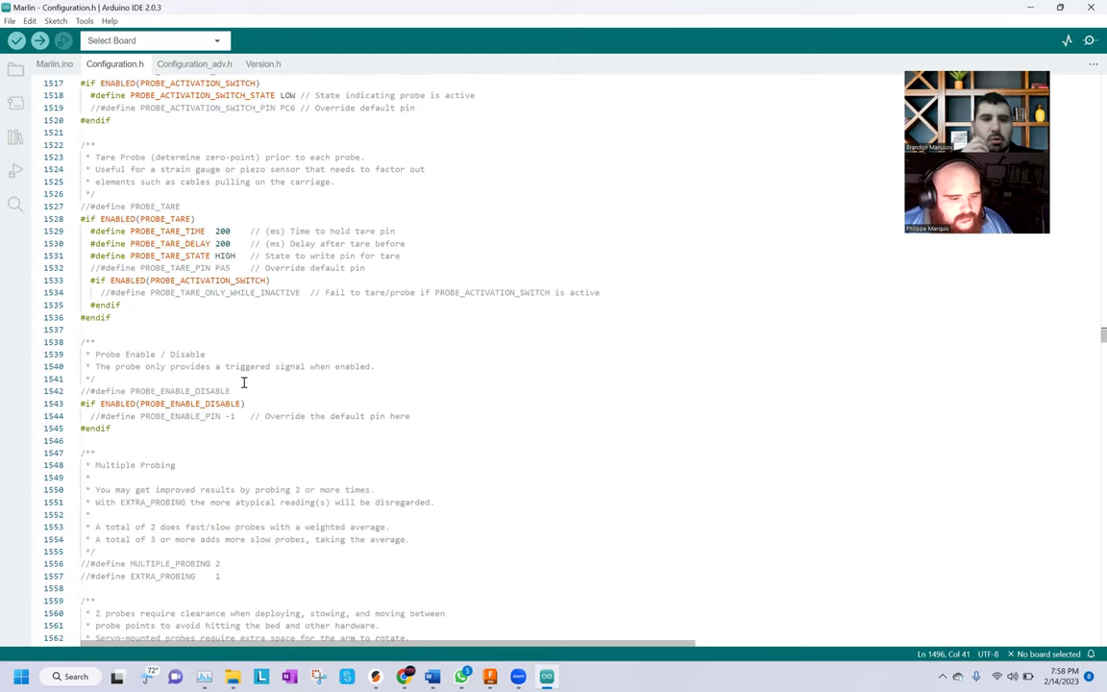
scroll(244, 382, "down", 2)
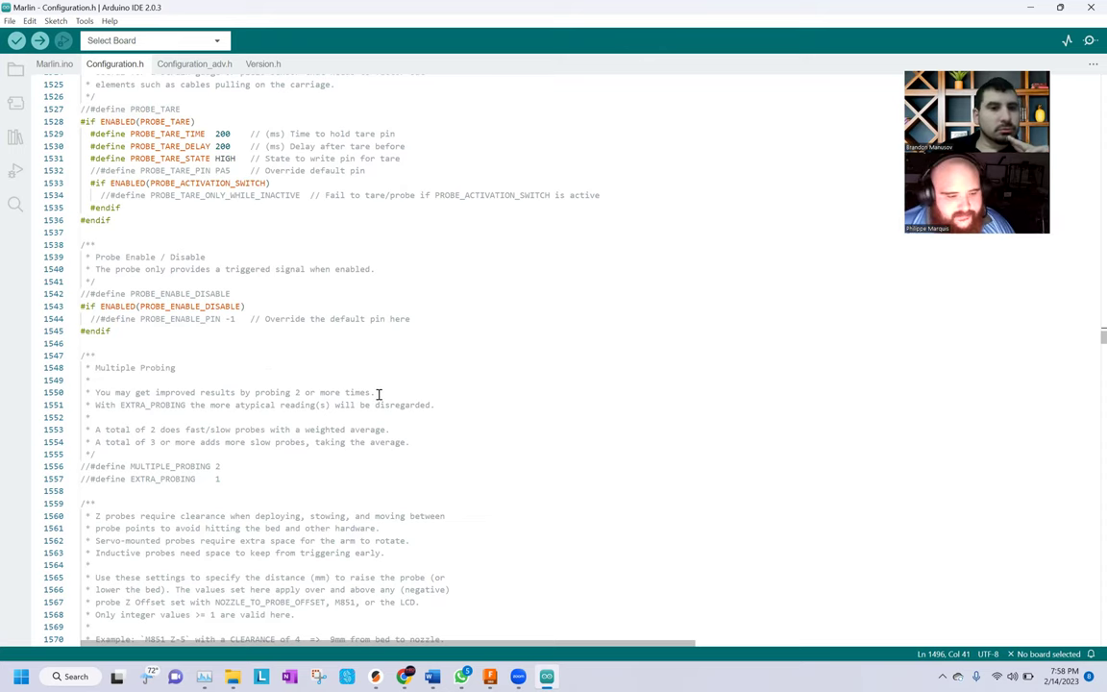
Review the settings from multiple probing and Z probe clearances through probing heaters, preheating, stepper enabling and motor direction to the homing section
scroll(374, 392, "down", 2)
scroll(373, 392, "down", 3)
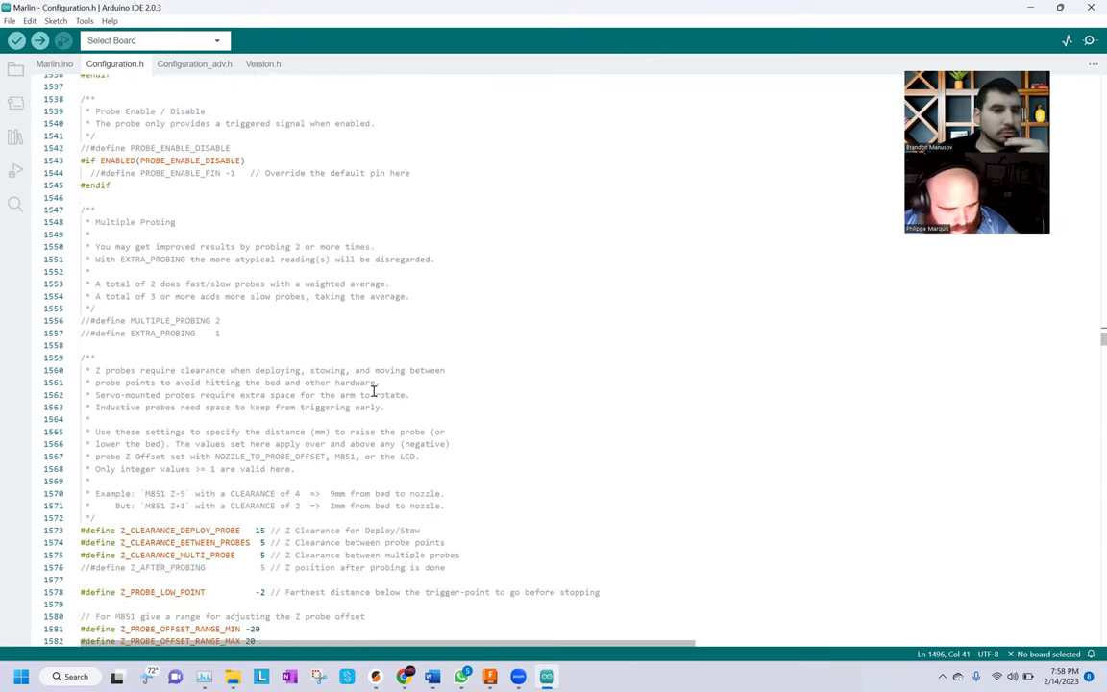
scroll(374, 393, "down", 2)
scroll(374, 392, "down", 2)
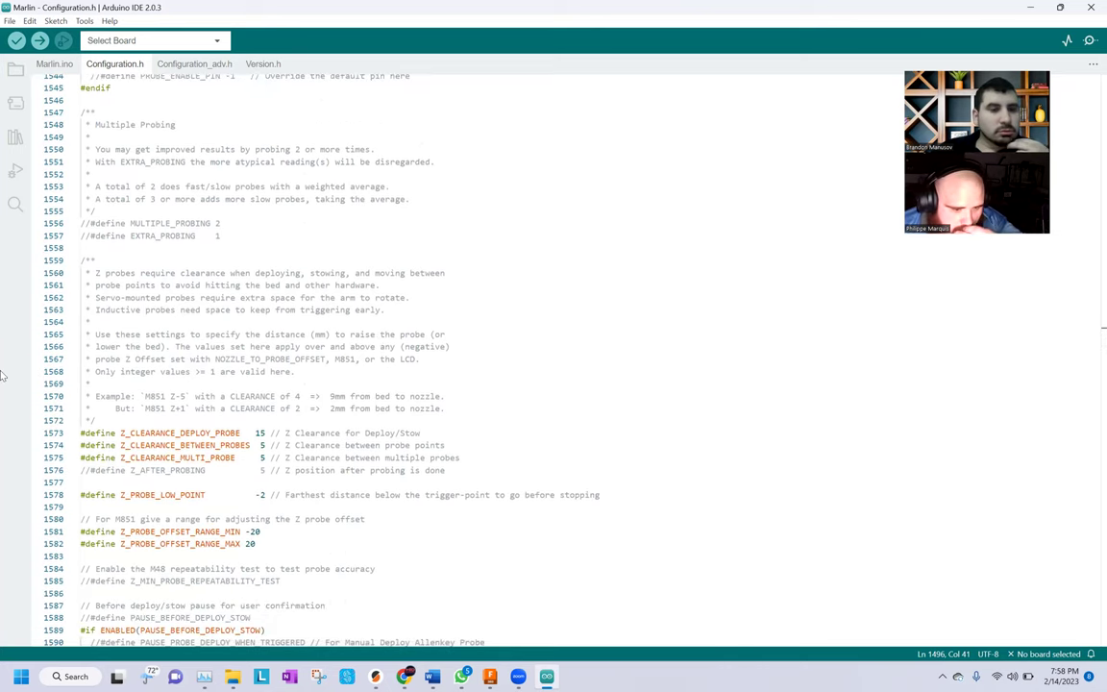
scroll(302, 393, "down", 2)
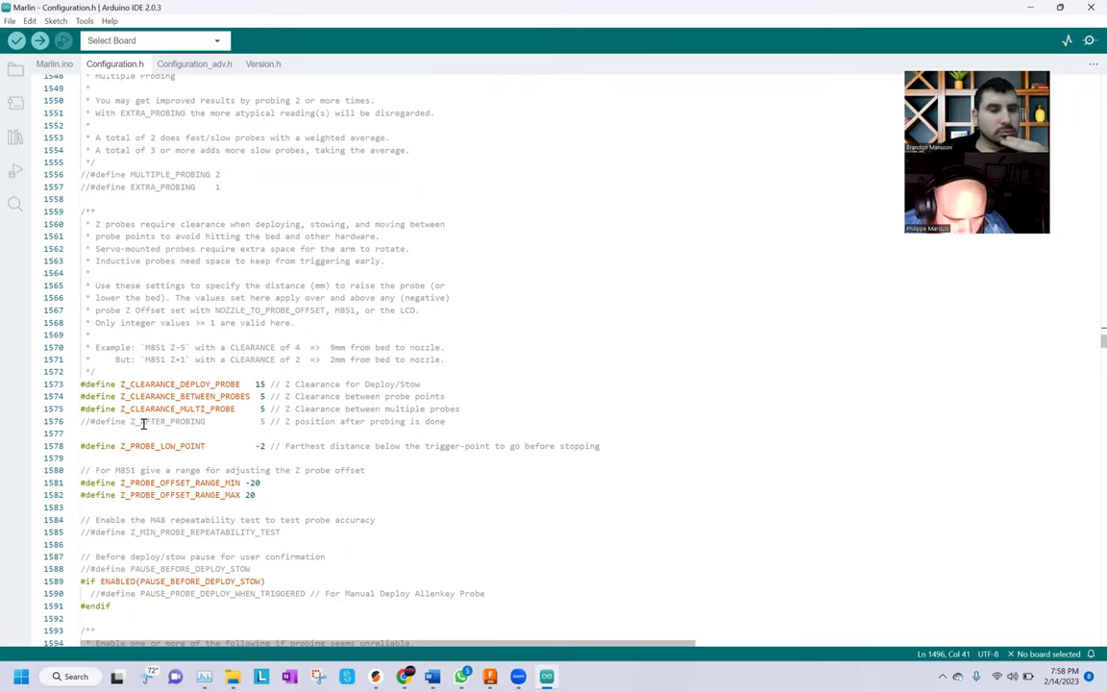
left_click(88, 421)
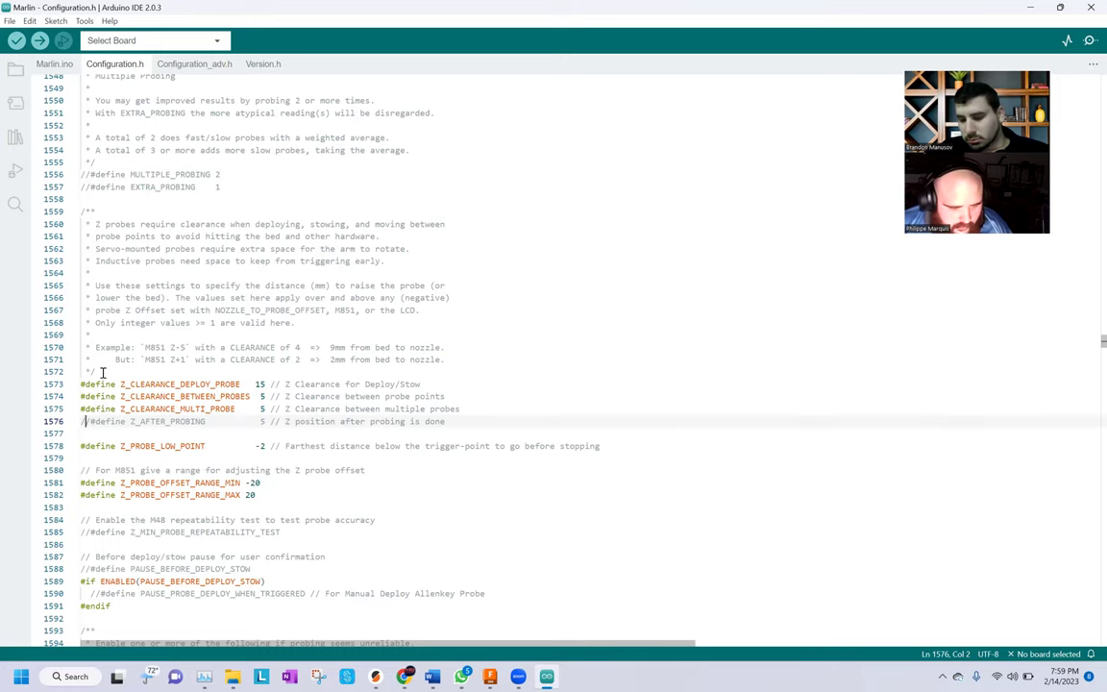
left_click(227, 434)
scroll(226, 438, "down", 5)
scroll(226, 437, "down", 9)
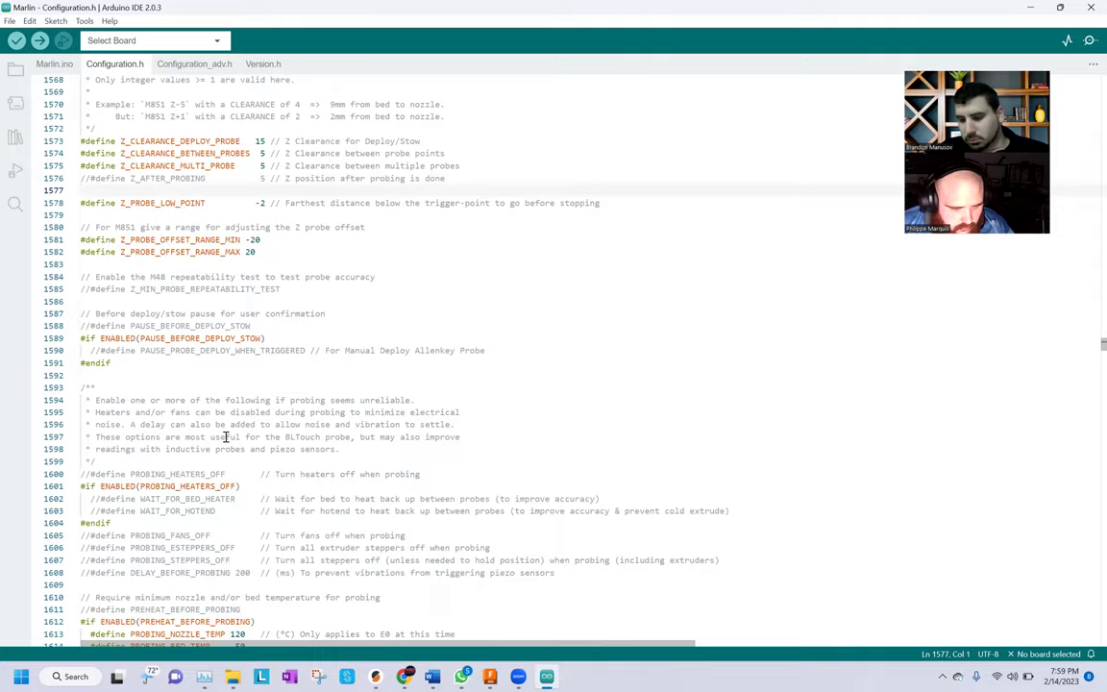
scroll(225, 436, "down", 8)
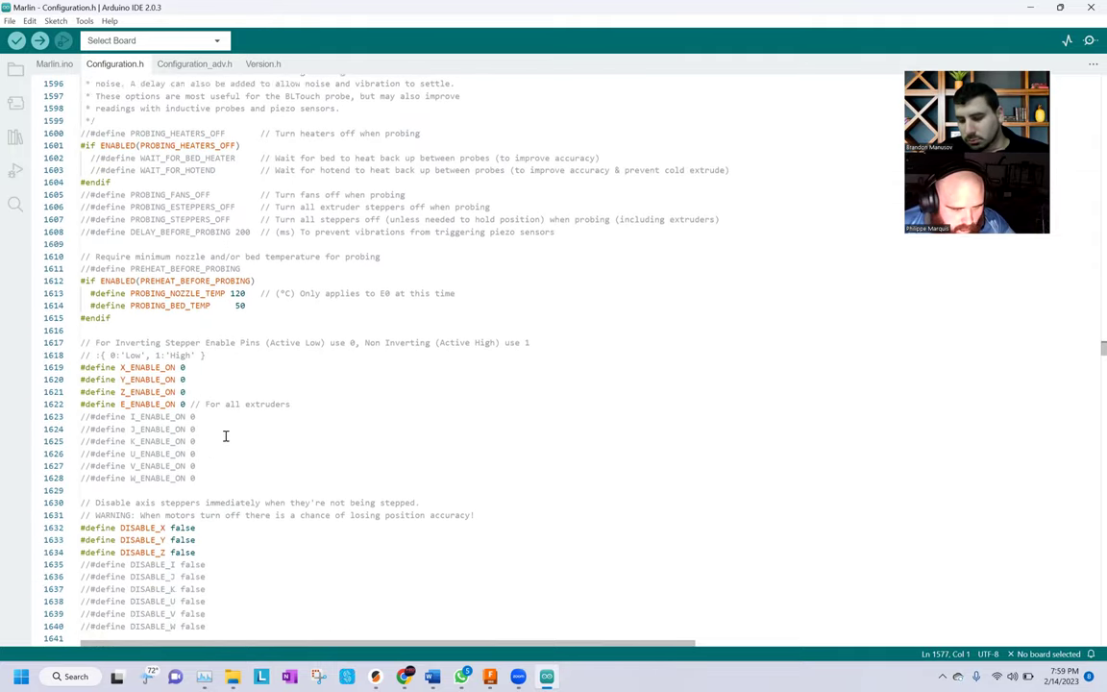
scroll(226, 436, "down", 8)
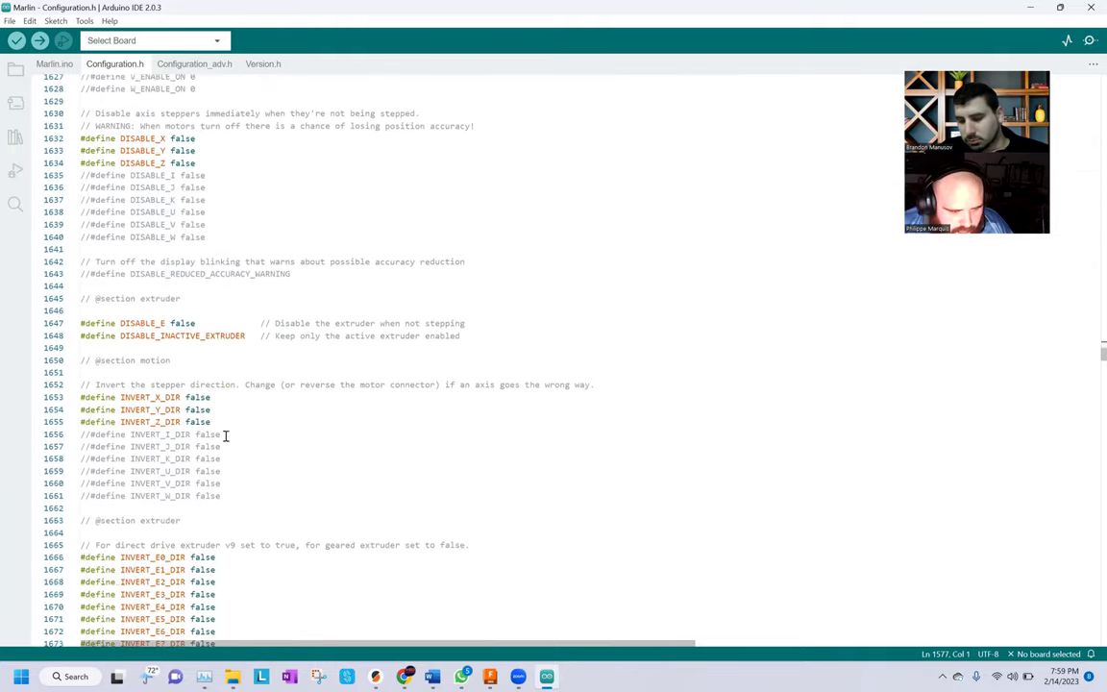
scroll(225, 435, "down", 3)
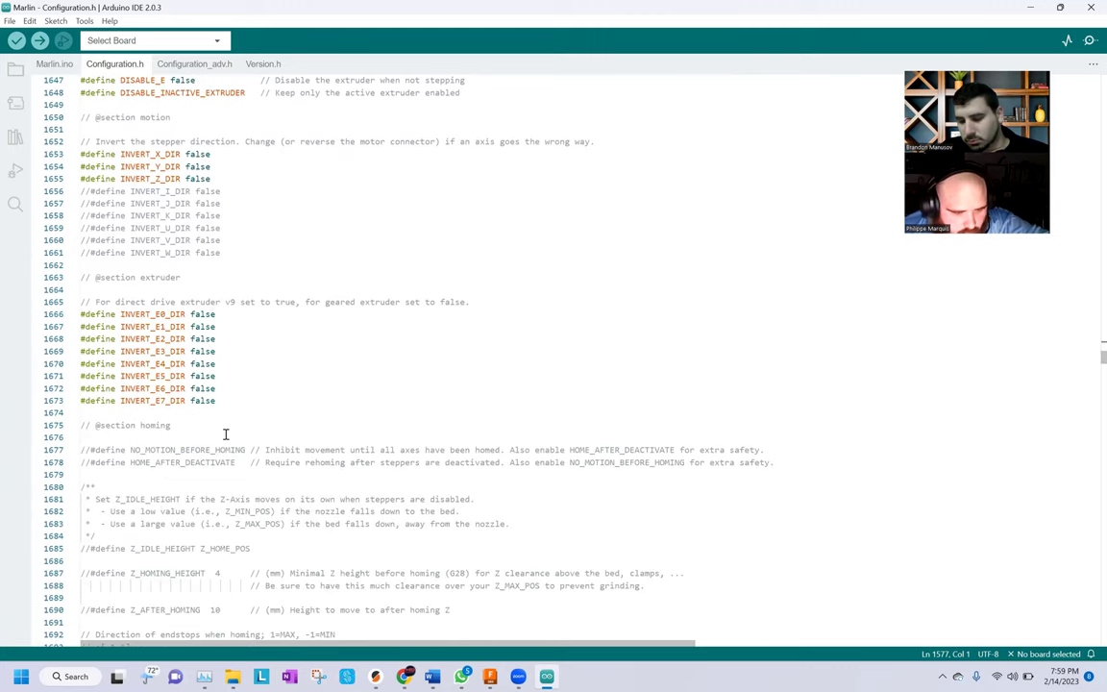
scroll(226, 434, "down", 1)
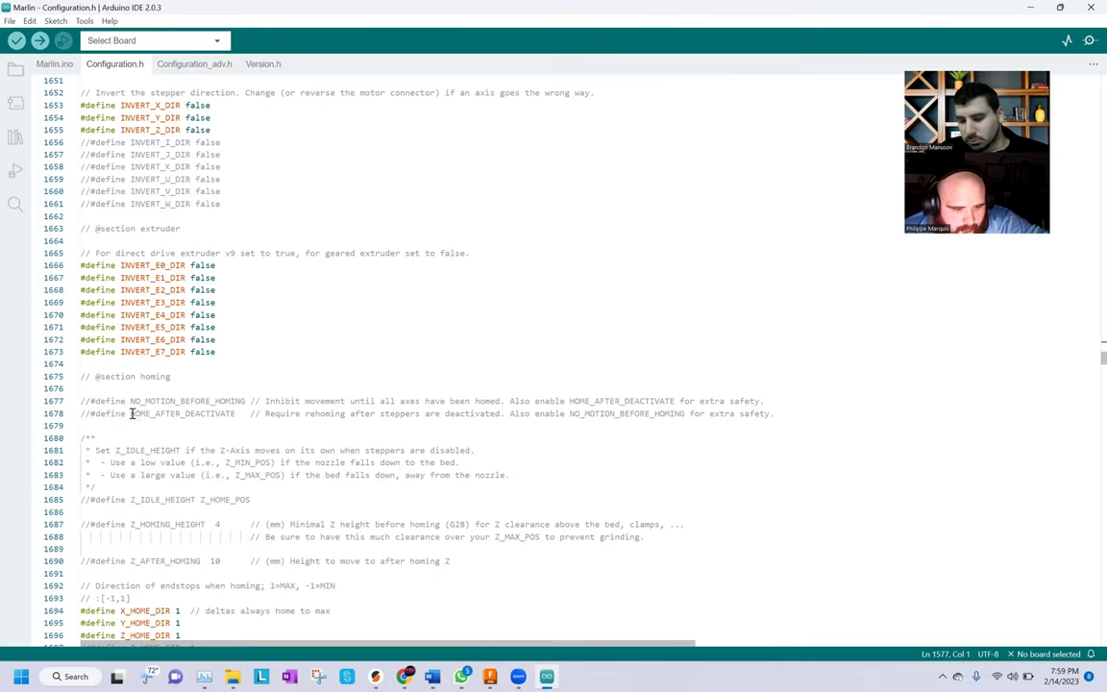
Enable NO_MOTION_BEFORE_HOMING in the homing section by uncommenting its define, and save the file
left_click(86, 400)
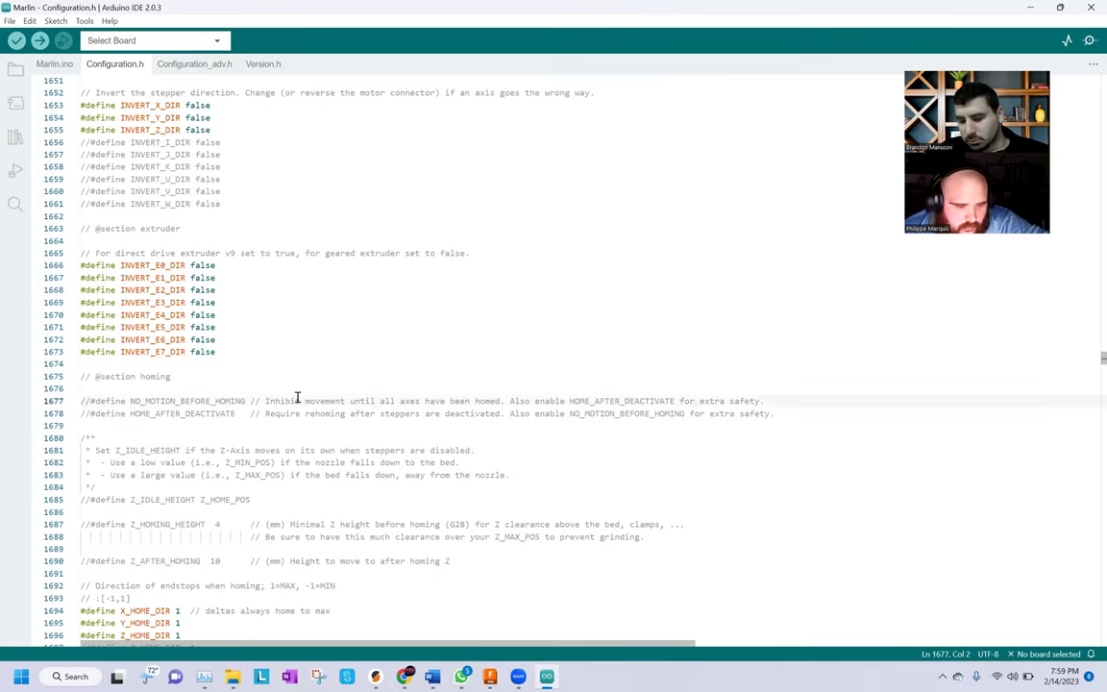
key("BackSpace")
key("Delete")
key("ctrl+s")
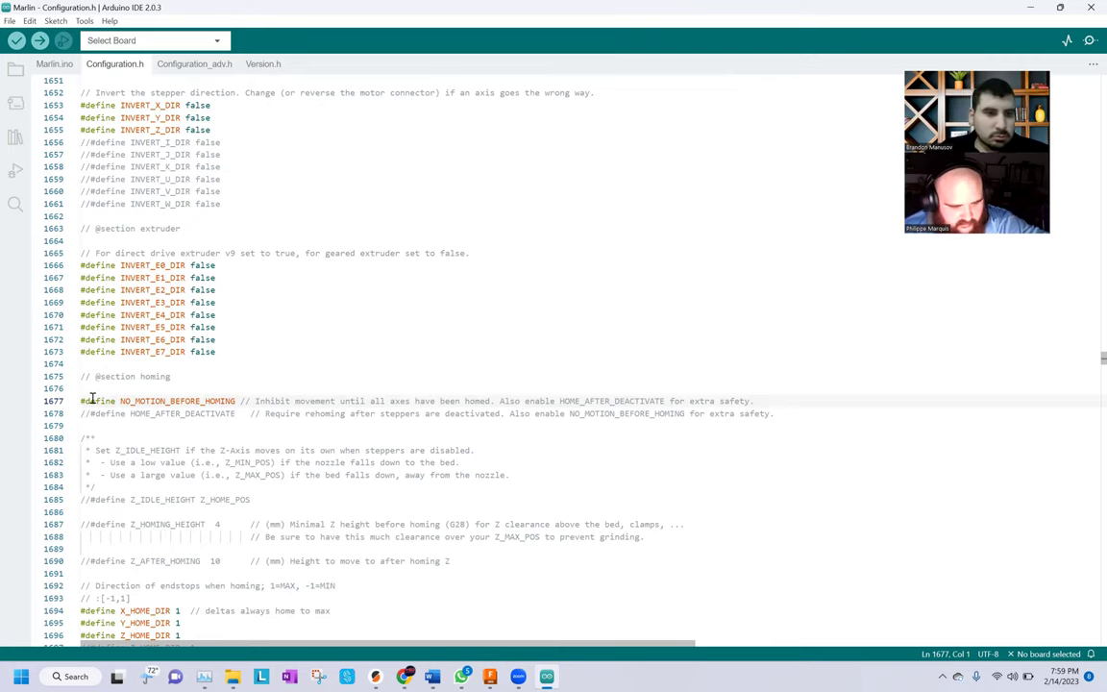
Enable HOME_AFTER_DEACTIVATE in the homing section by uncommenting its define, and save the file
scroll(267, 506, "down", 3)
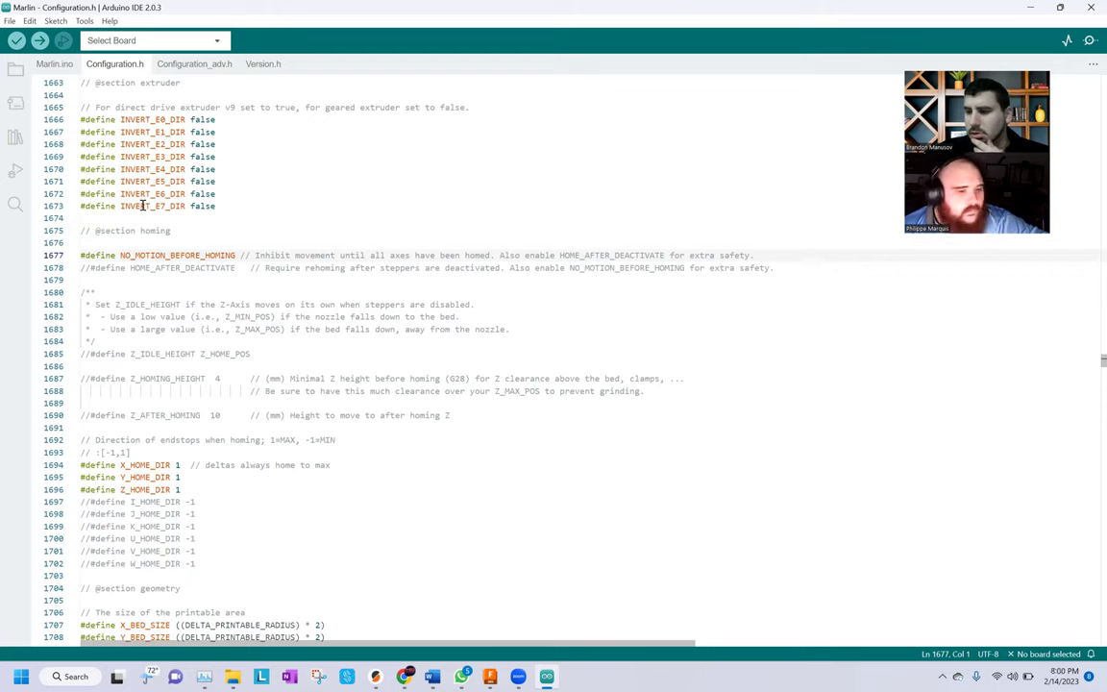
left_click(89, 267)
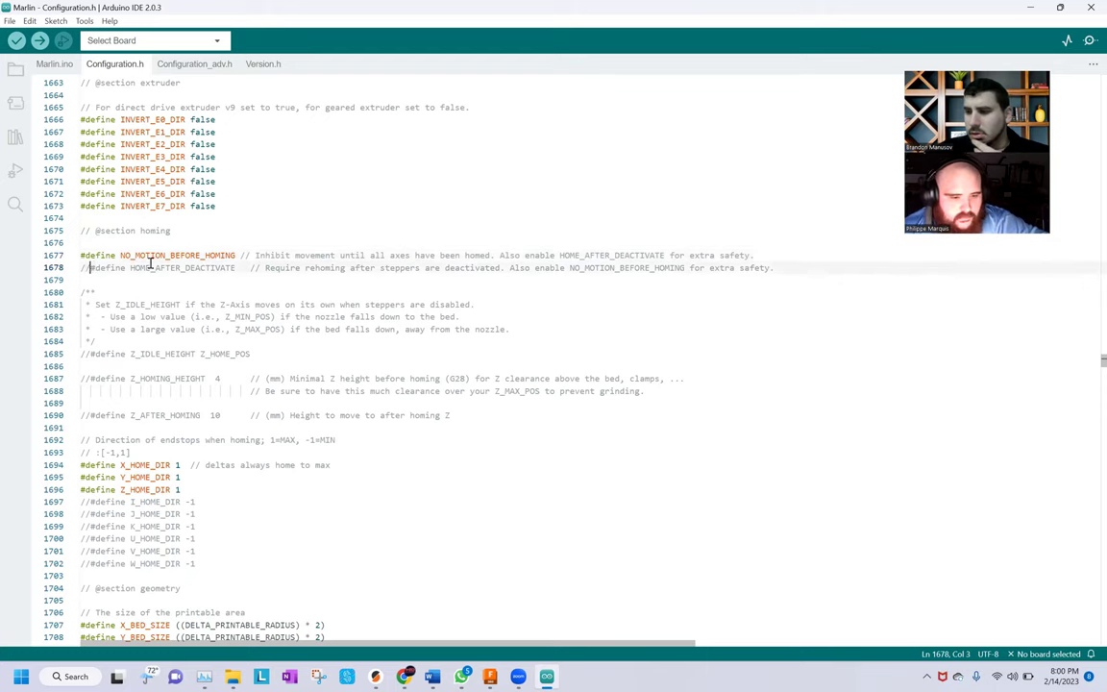
key("BackSpace")
key("BackSpace")
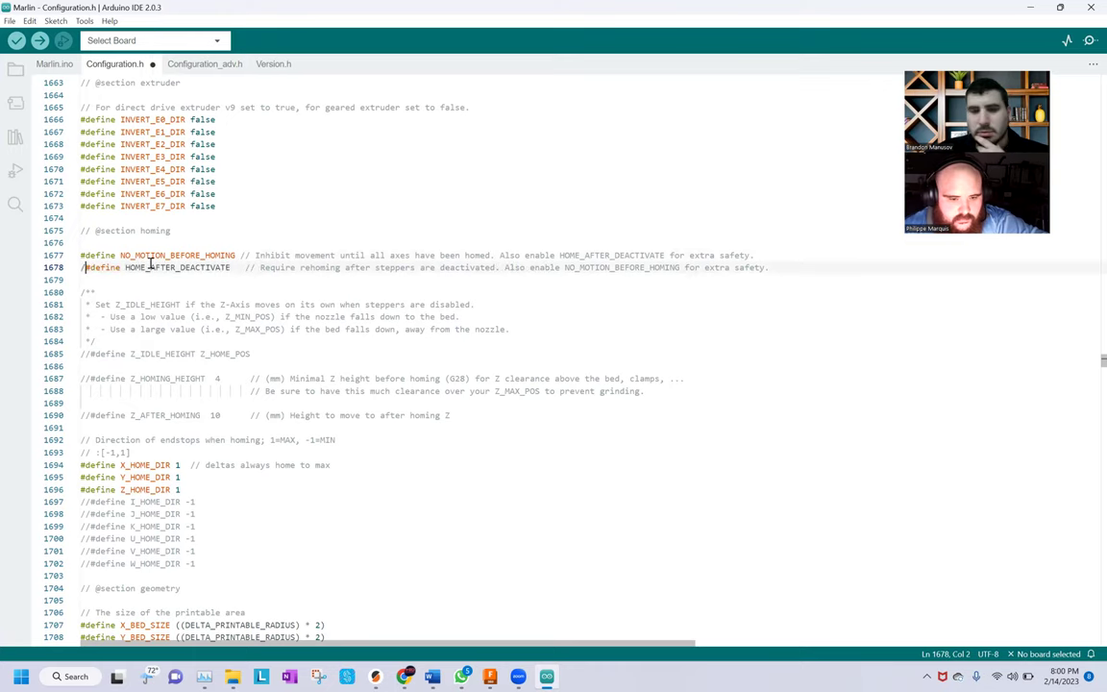
key("ctrl+s")
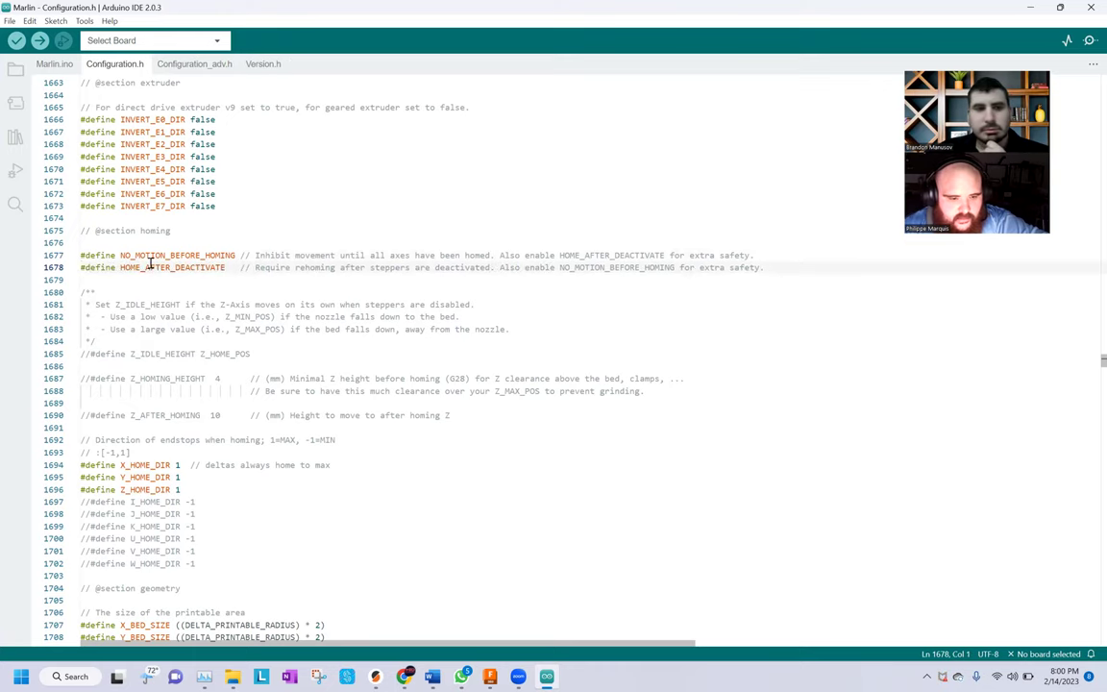
left_click(465, 268)
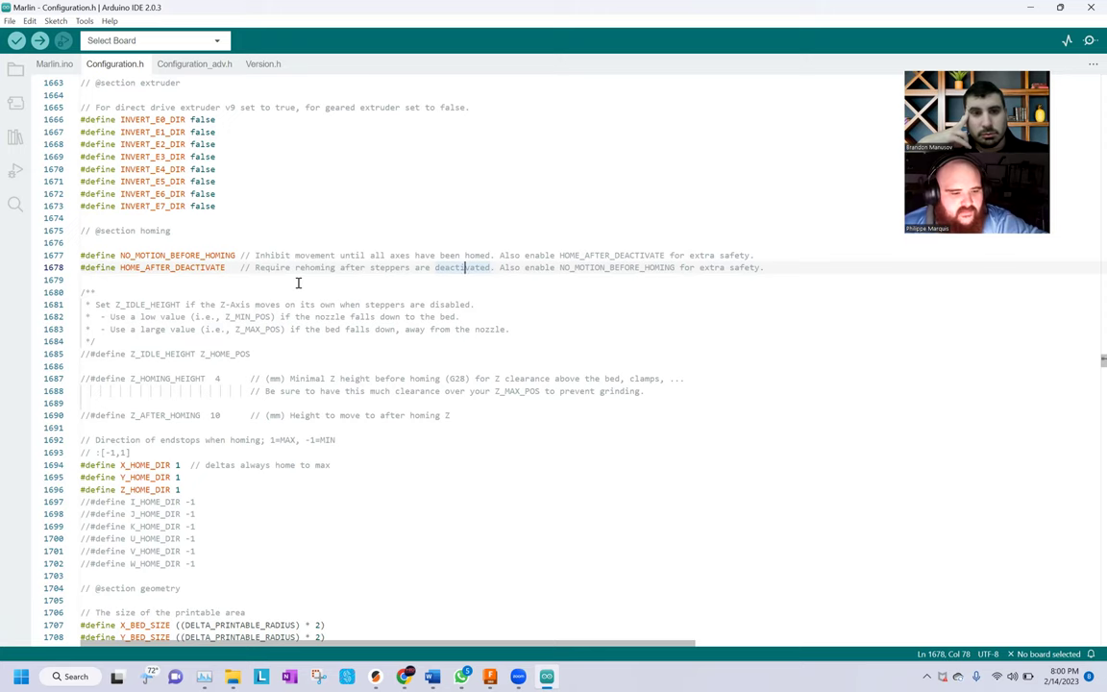
Review the homing direction, bed size, travel limit, software endstop and filament runout sensor settings
scroll(290, 327, "down", 1)
scroll(290, 328, "down", 3)
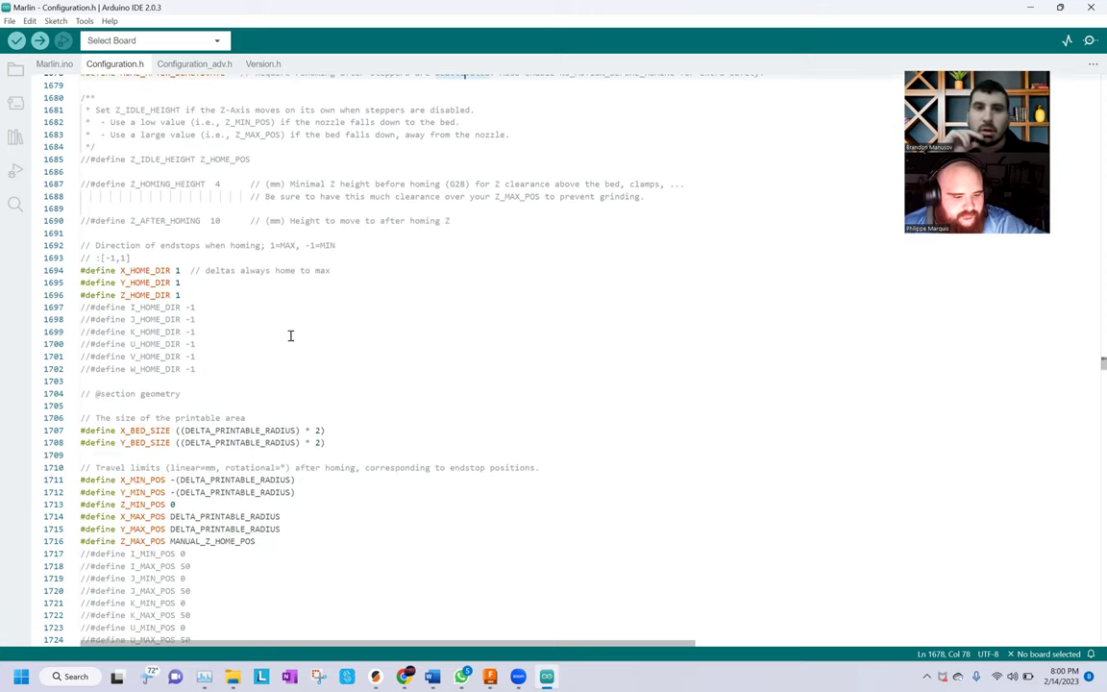
scroll(290, 336, "down", 3)
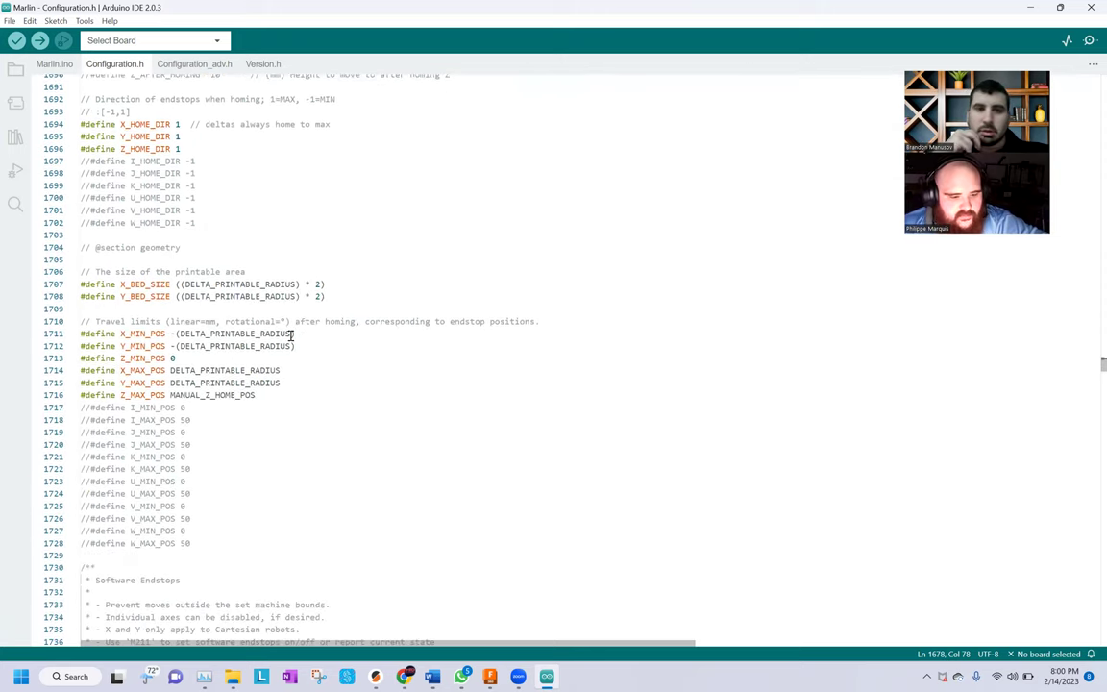
scroll(290, 334, "down", 5)
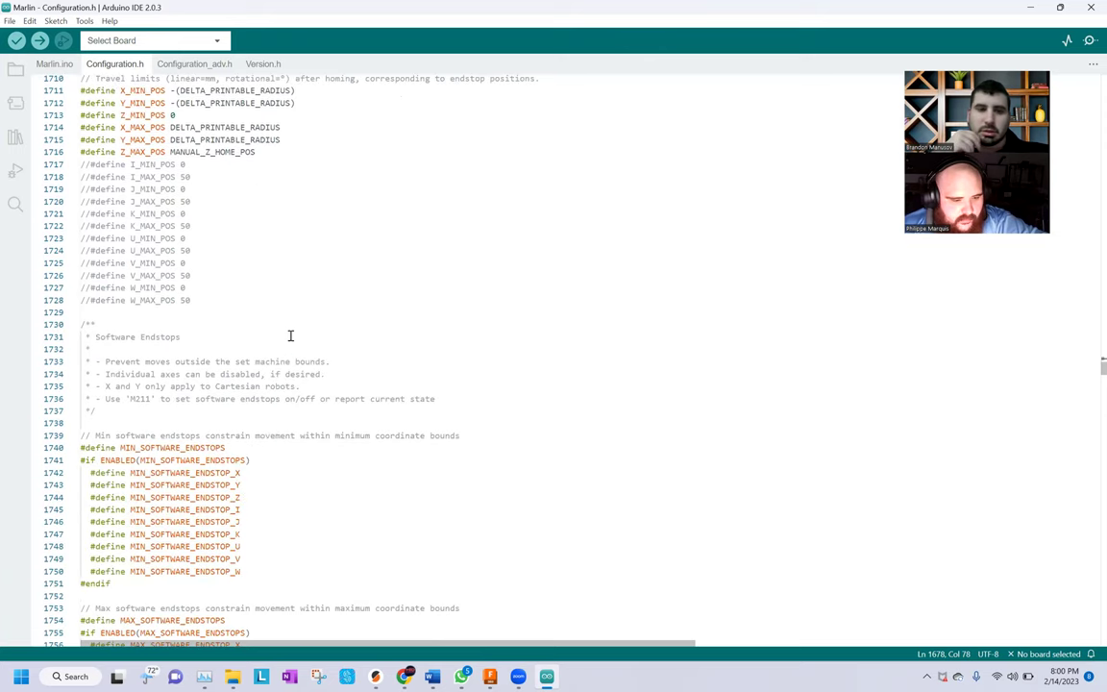
scroll(290, 335, "down", 9)
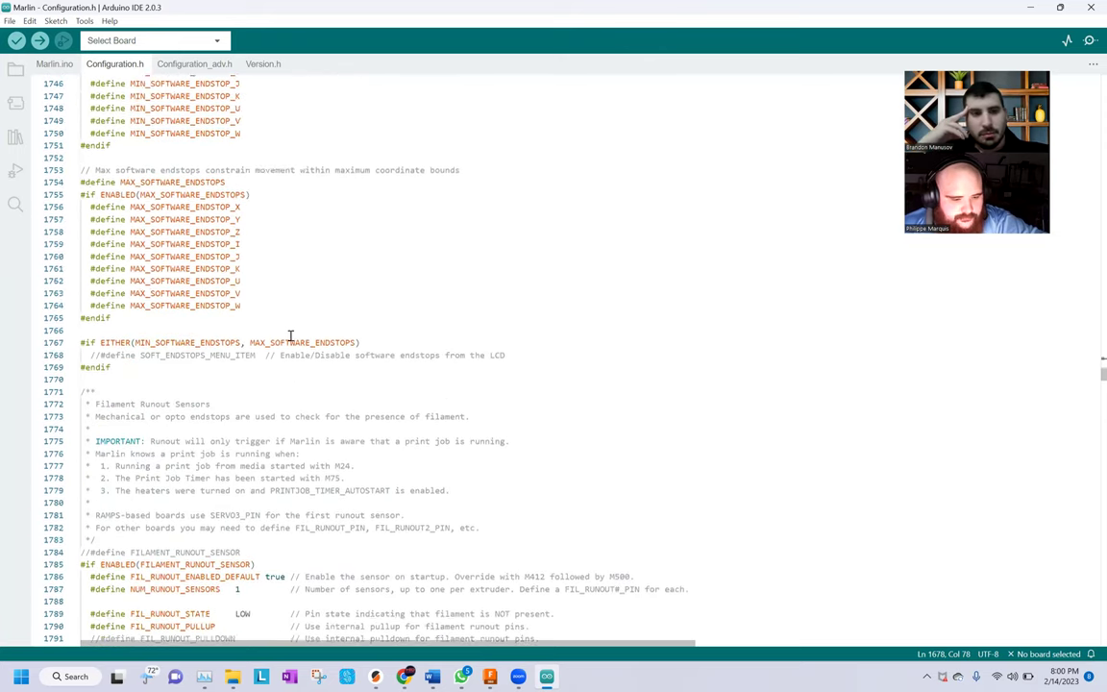
scroll(290, 336, "down", 2)
scroll(291, 336, "down", 1)
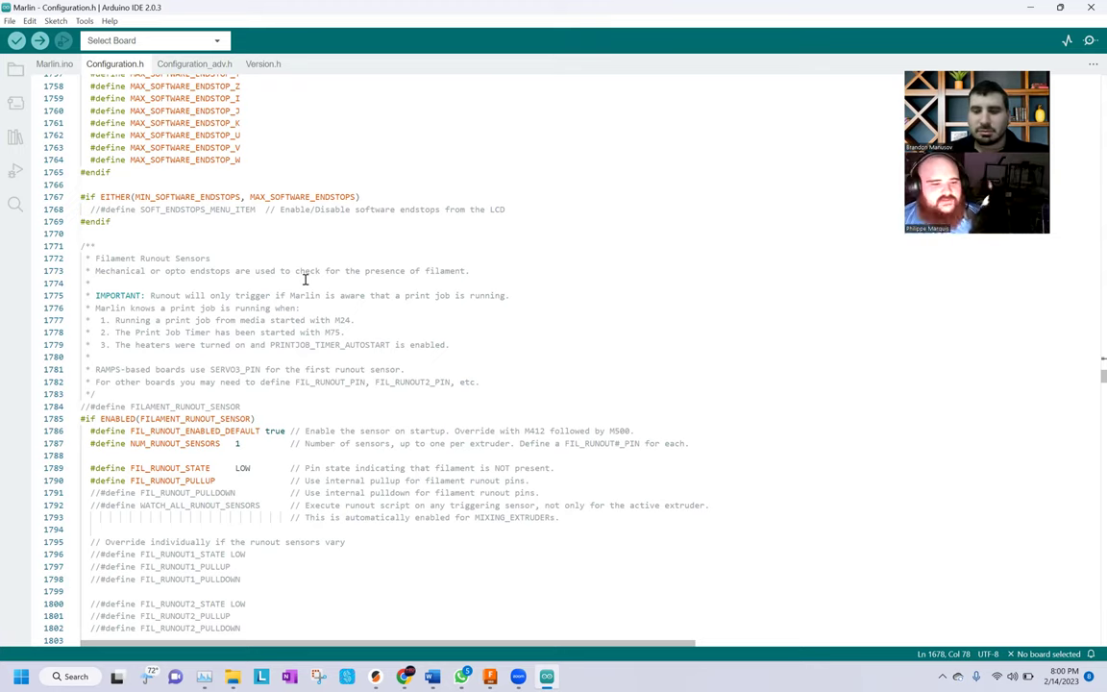
scroll(306, 278, "down", 4)
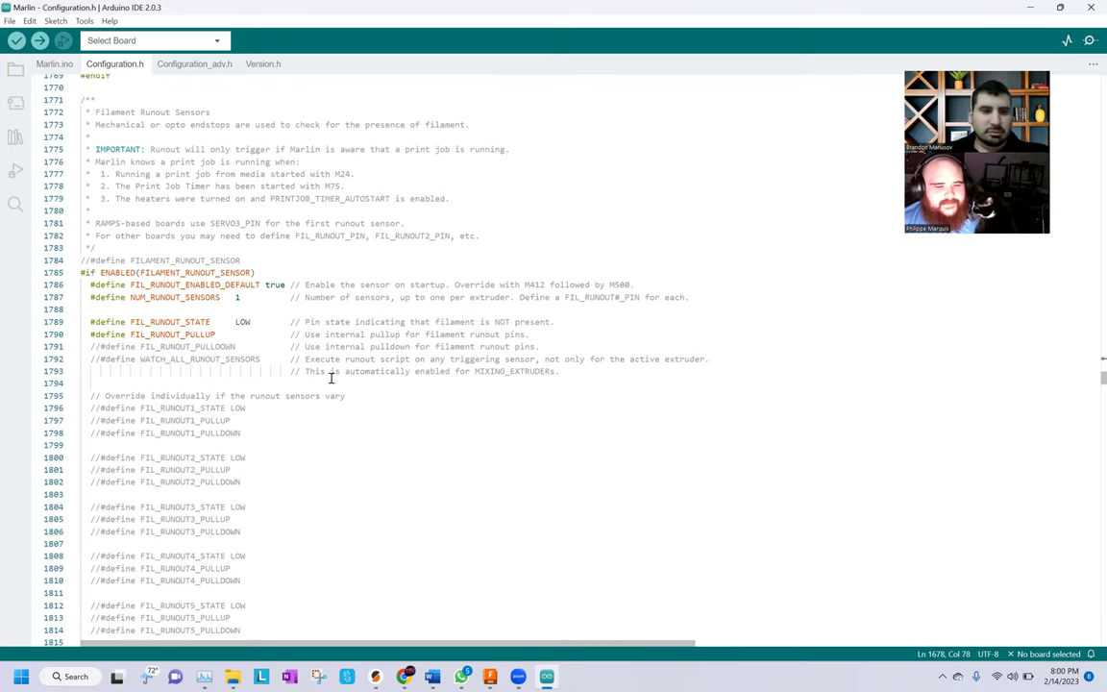
scroll(331, 378, "down", 3)
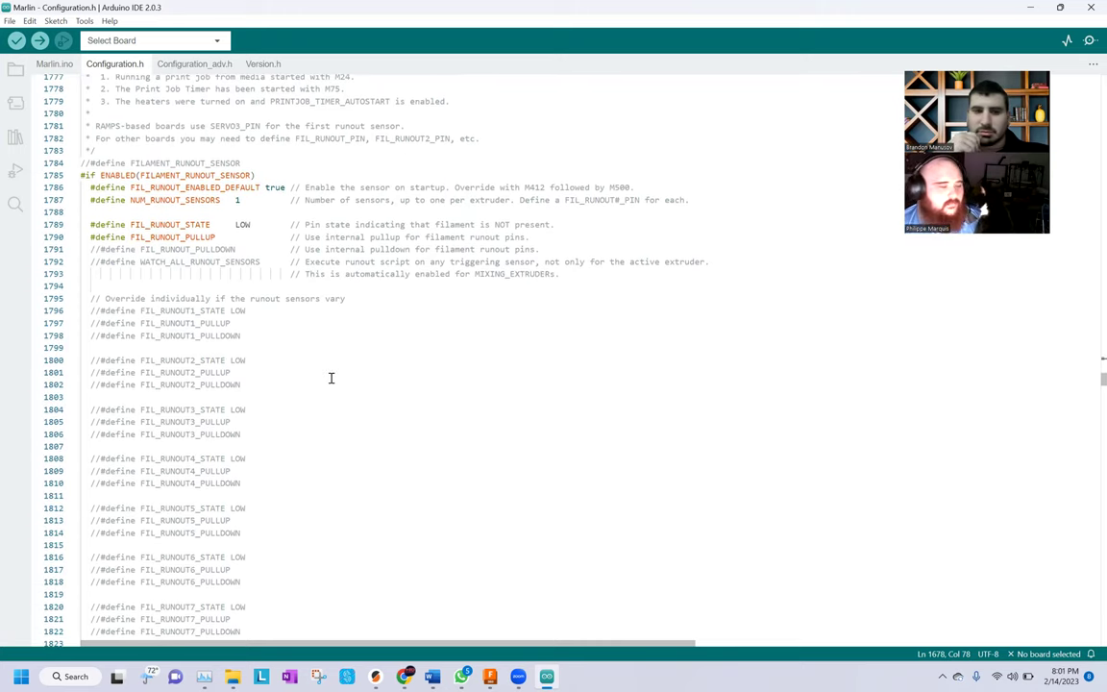
scroll(331, 378, "down", 9)
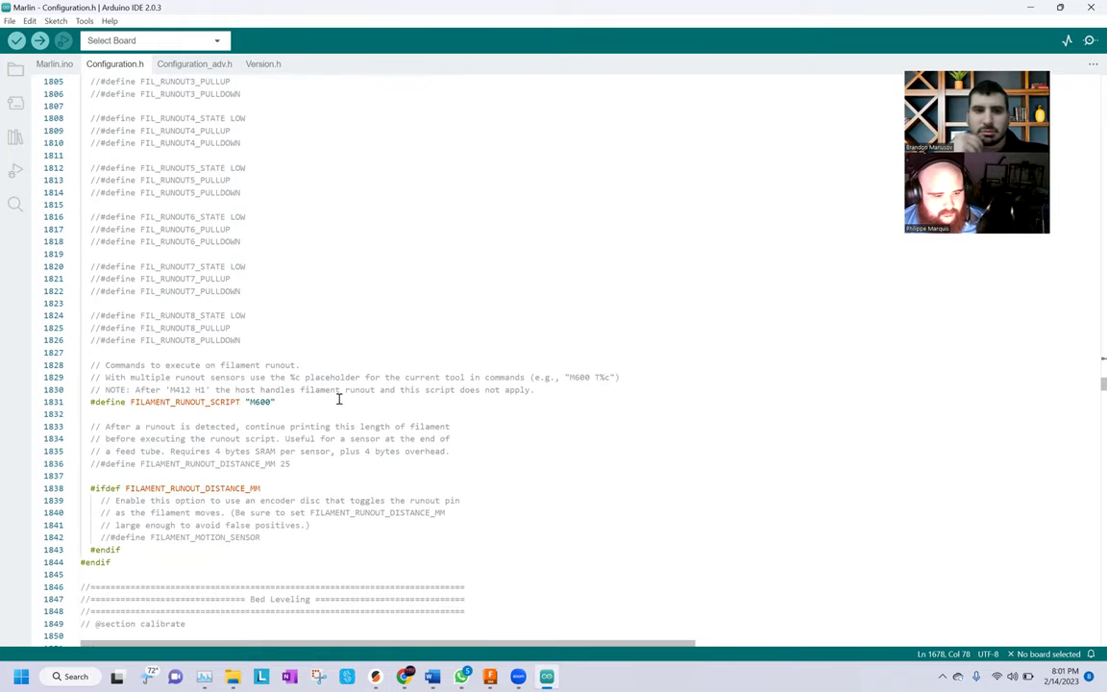
scroll(338, 399, "down", 1)
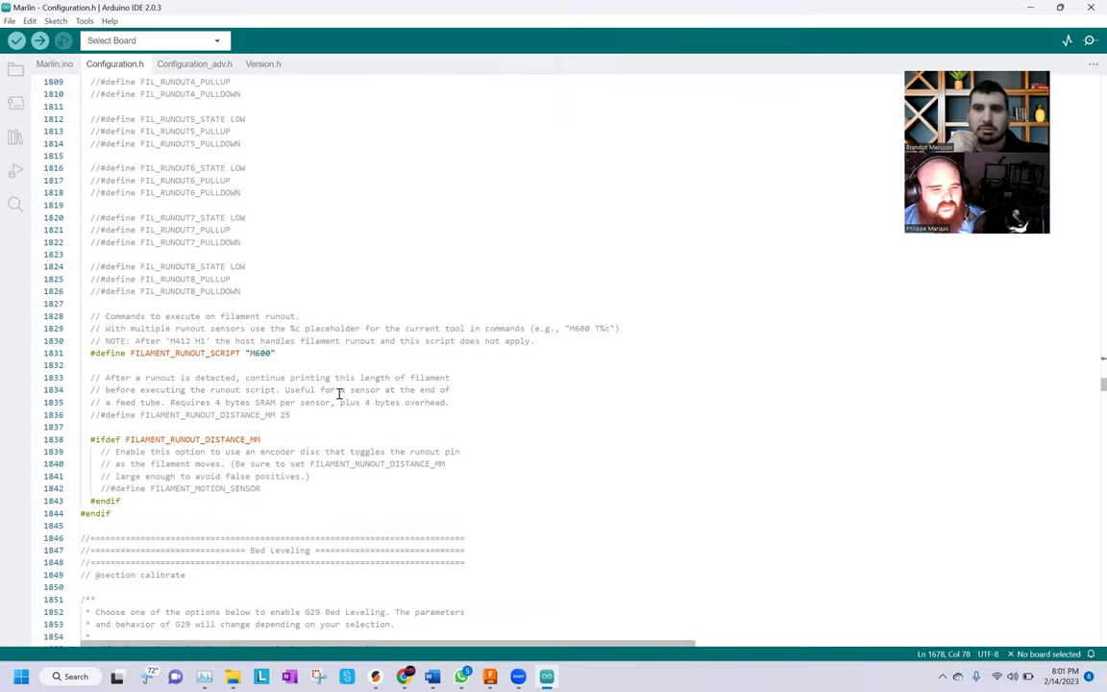
scroll(336, 393, "down", 1)
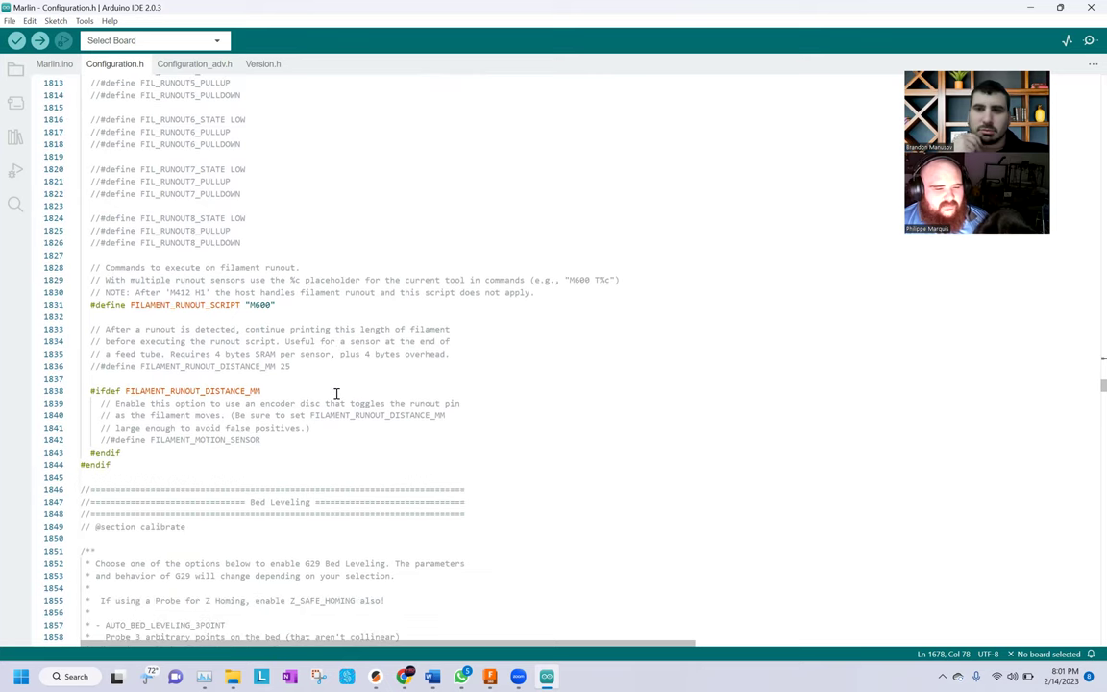
Enable AUTO_BED_LEVELING_BILINEAR among the bed leveling options by uncommenting its define, and save the file
scroll(336, 393, "down", 7)
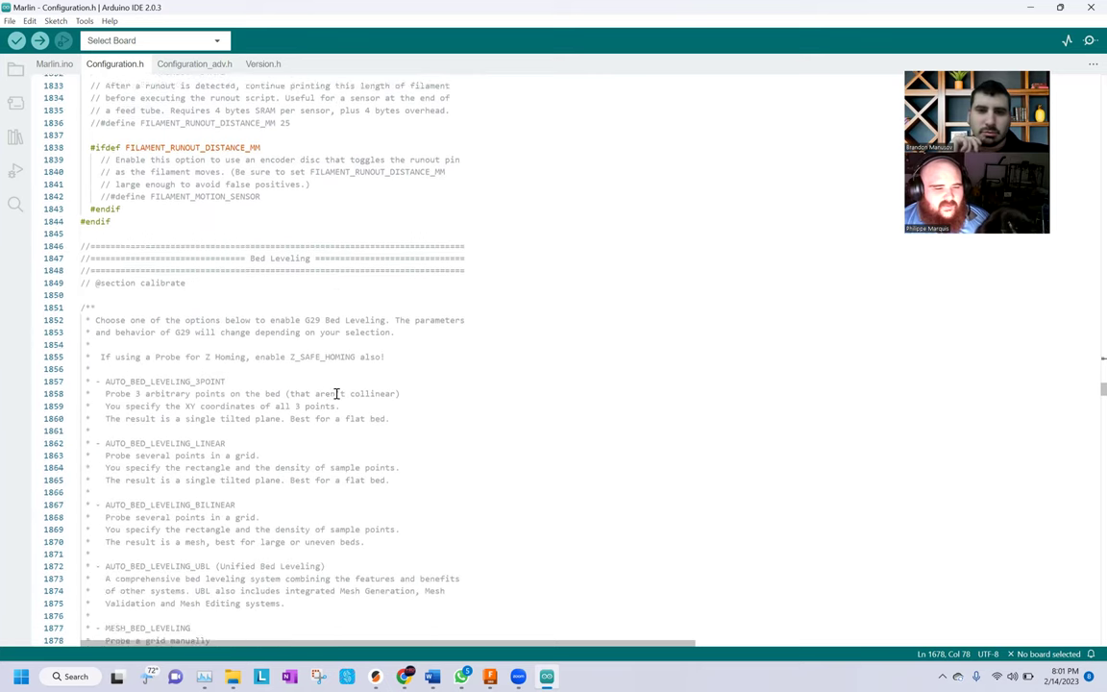
scroll(337, 394, "down", 6)
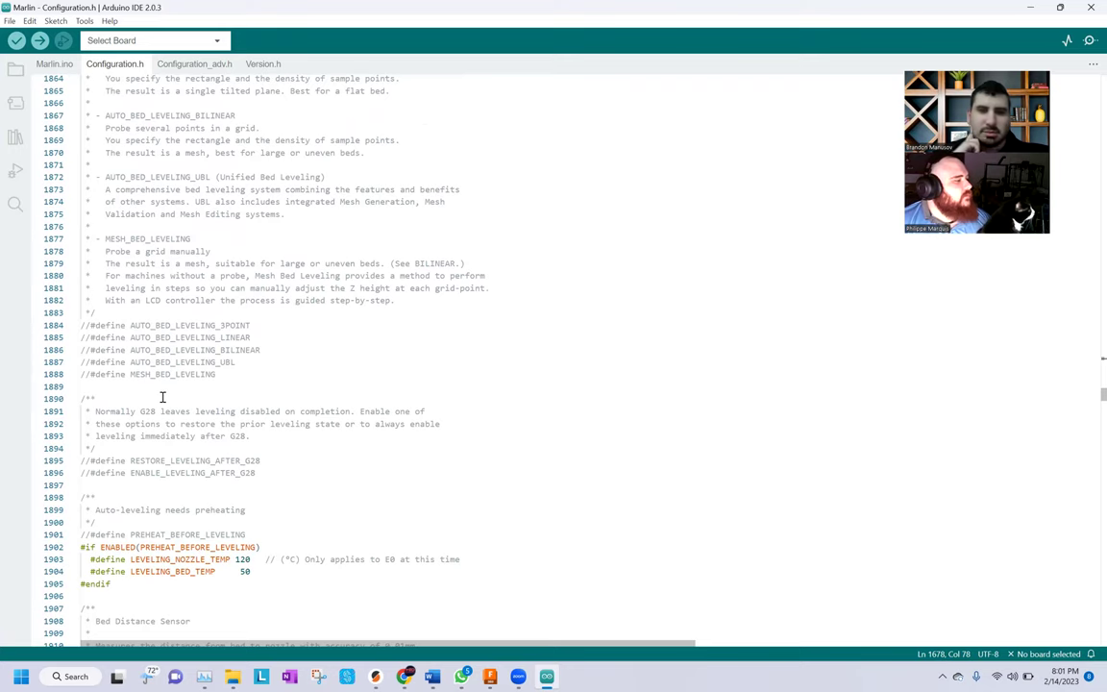
left_click(234, 460)
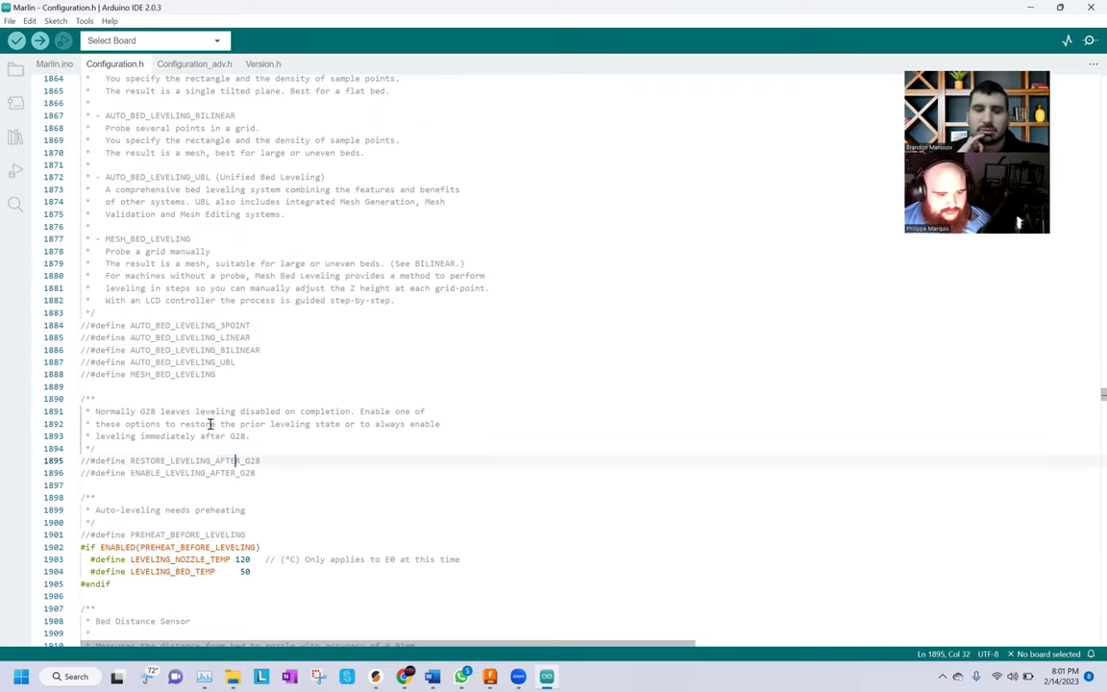
left_click(130, 351)
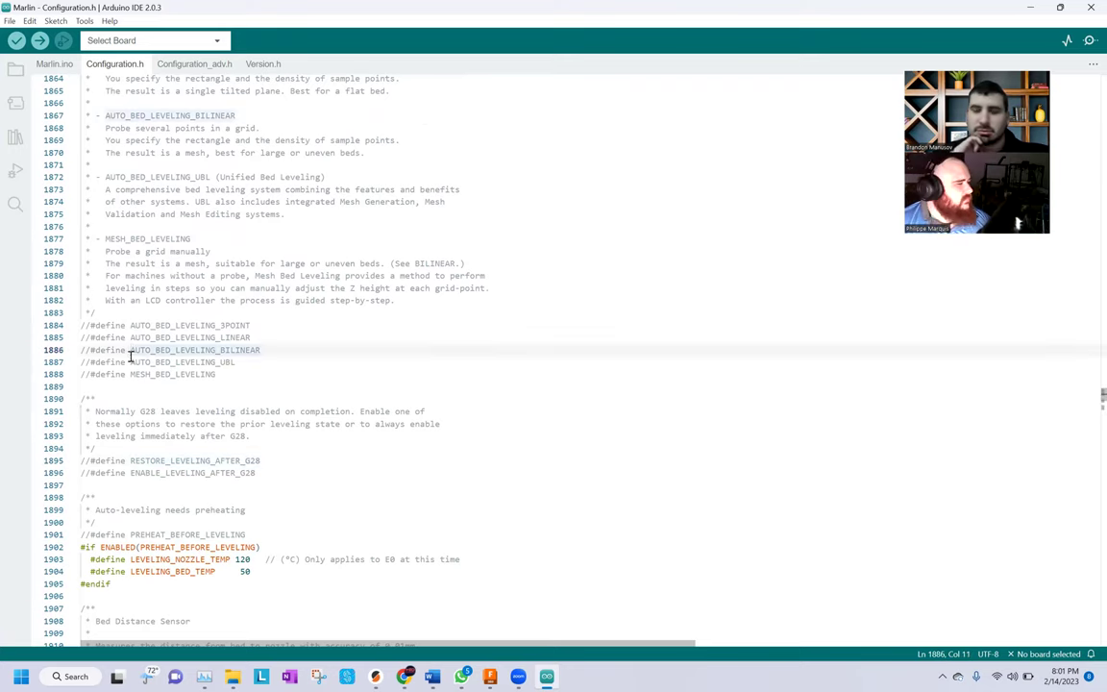
left_click(90, 350)
key("BackSpace")
key("BackSpace")
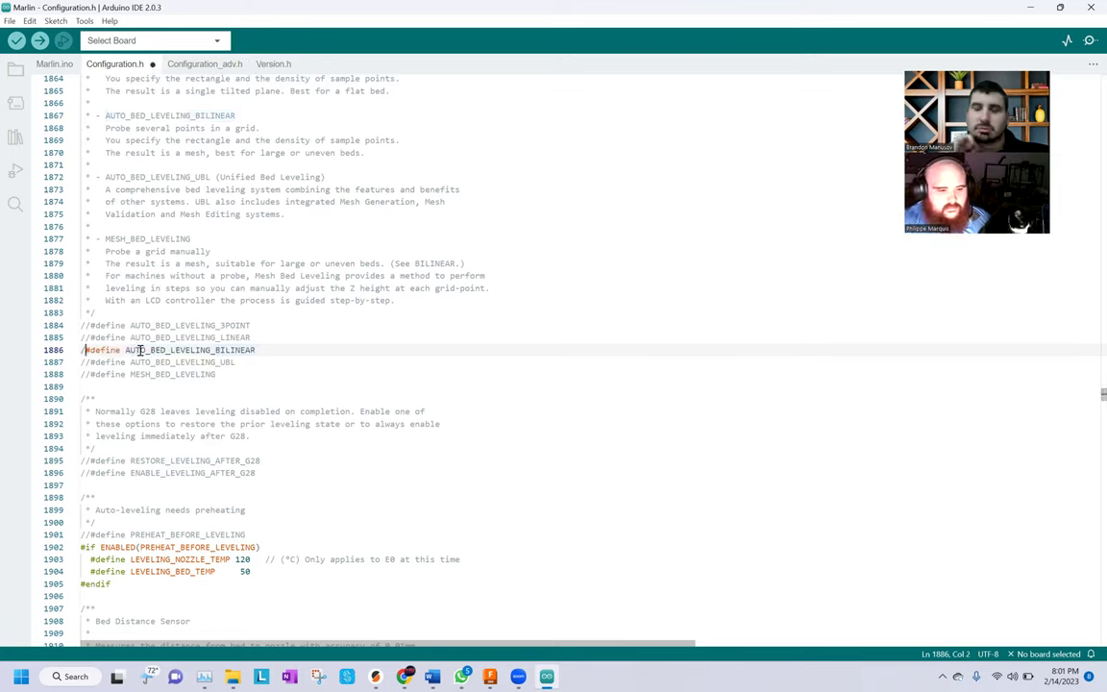
key("ctrl+s")
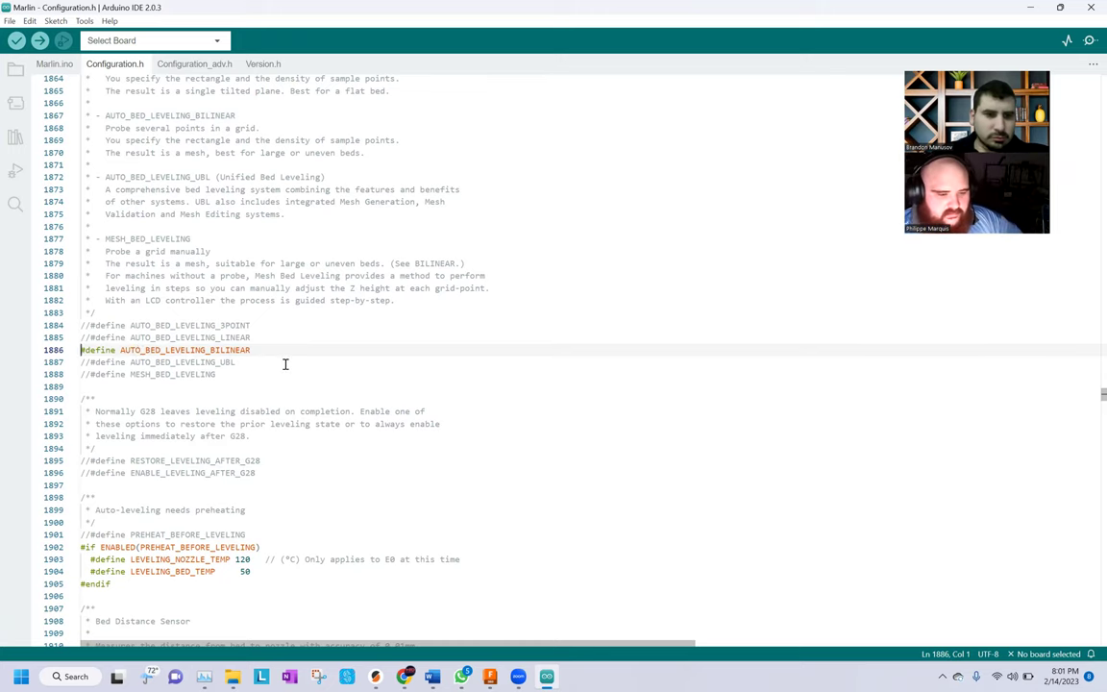
Enable PREHEAT_BEFORE_LEVELING in the auto-leveling preheat section by uncommenting its define, and save the file
scroll(285, 364, "down", 1)
scroll(285, 365, "down", 1)
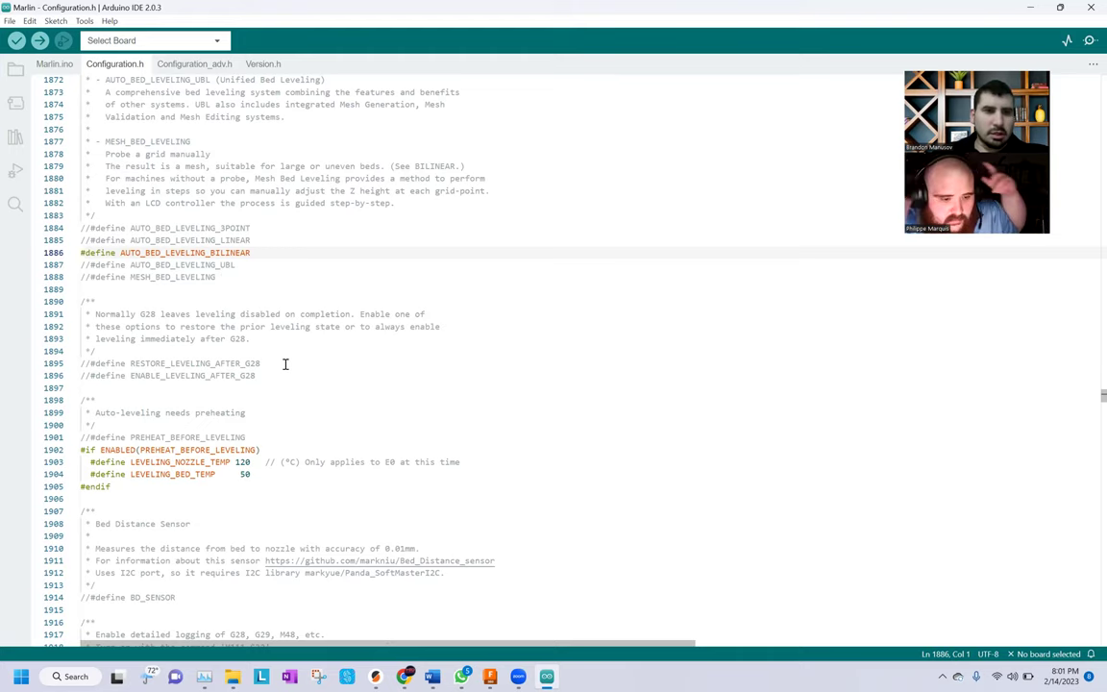
scroll(269, 385, "down", 1)
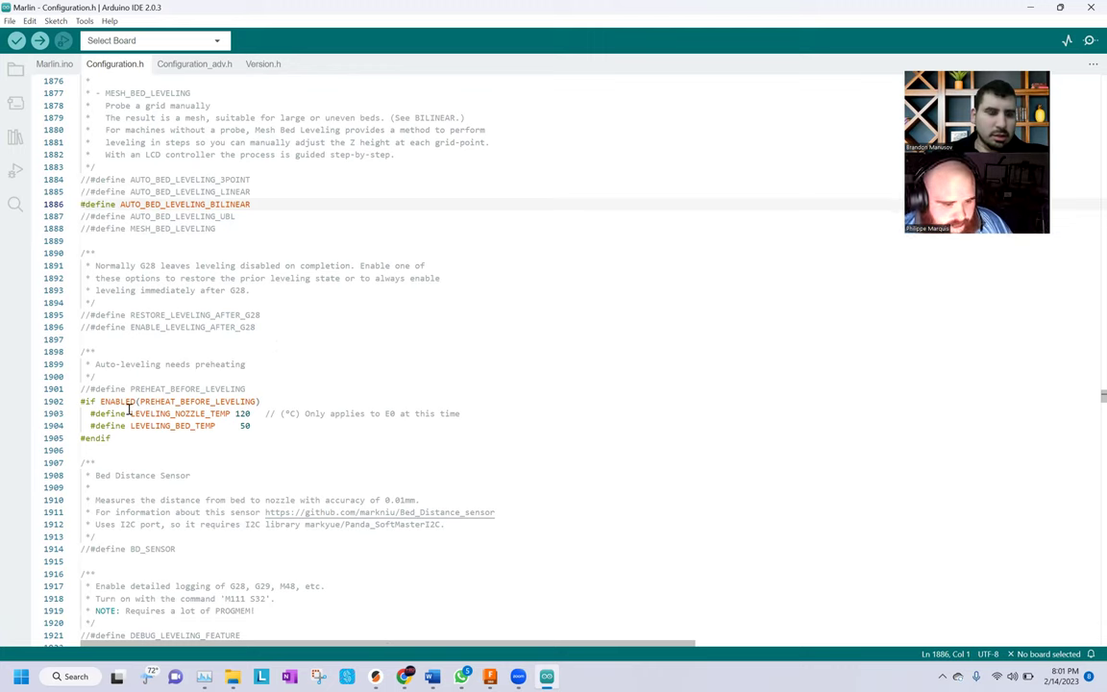
left_click(87, 388)
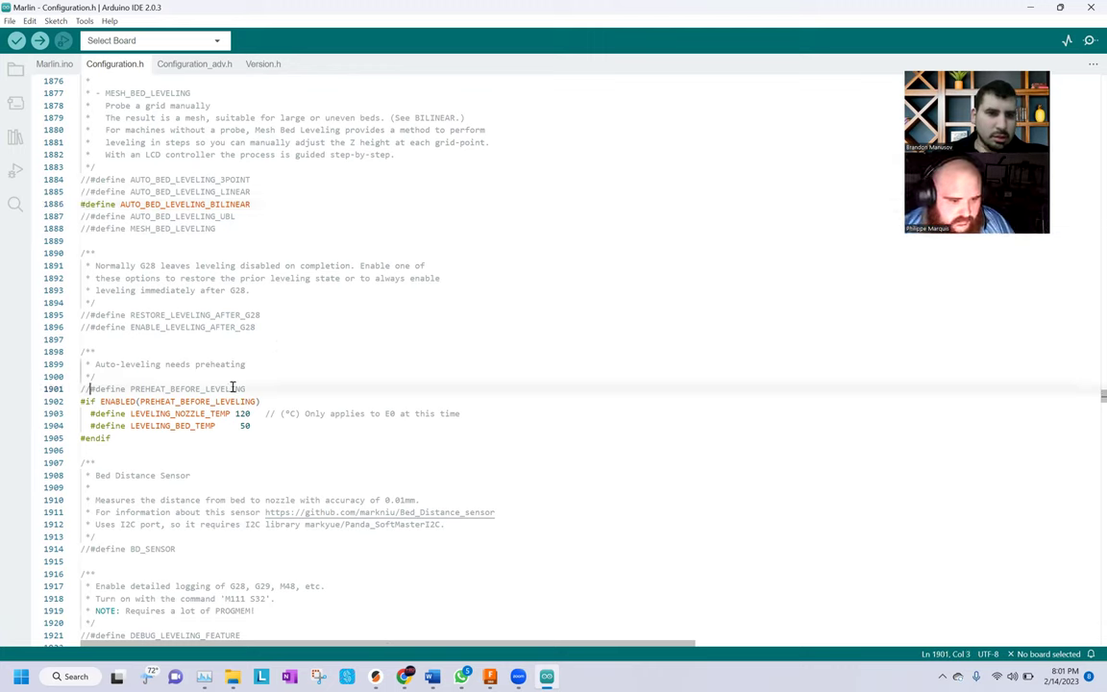
key("BackSpace")
key("BackSpace")
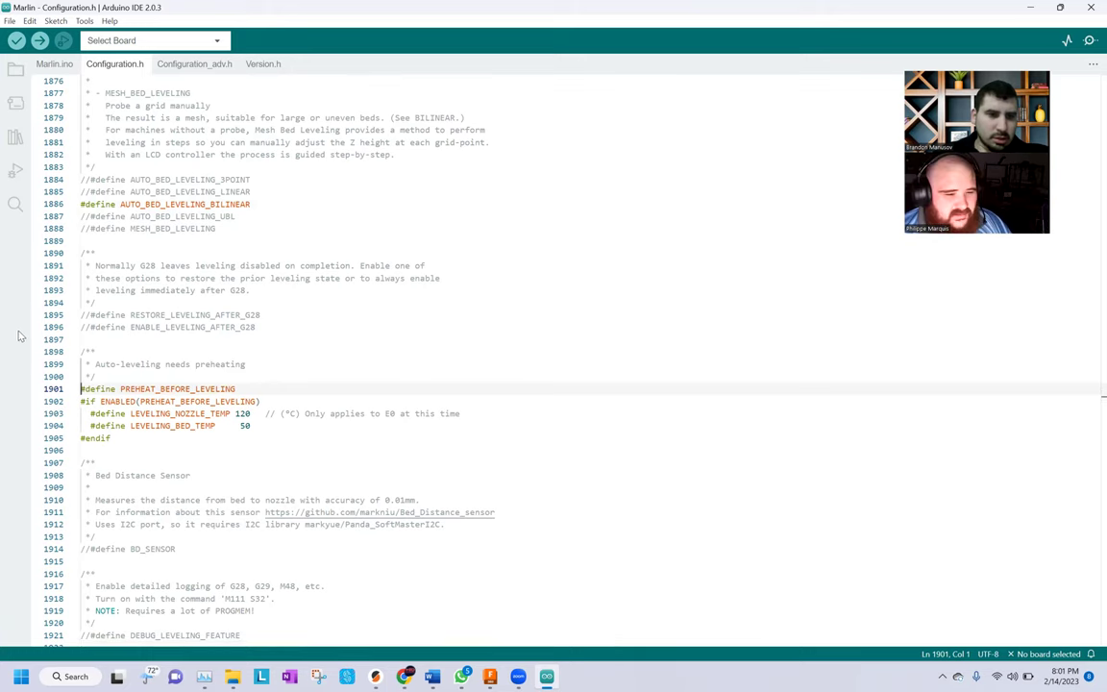
Enable ENABLE_LEVELING_AFTER_G28 by uncommenting its define, leaving RESTORE_LEVELING_AFTER_G28 commented out, and save the file
left_click(86, 328)
key("BackSpace")
key("Delete")
Set LEVELING_NOZZLE_TEMP to 21 in the preheat-before-leveling block and save the file
scroll(421, 407, "down", 1)
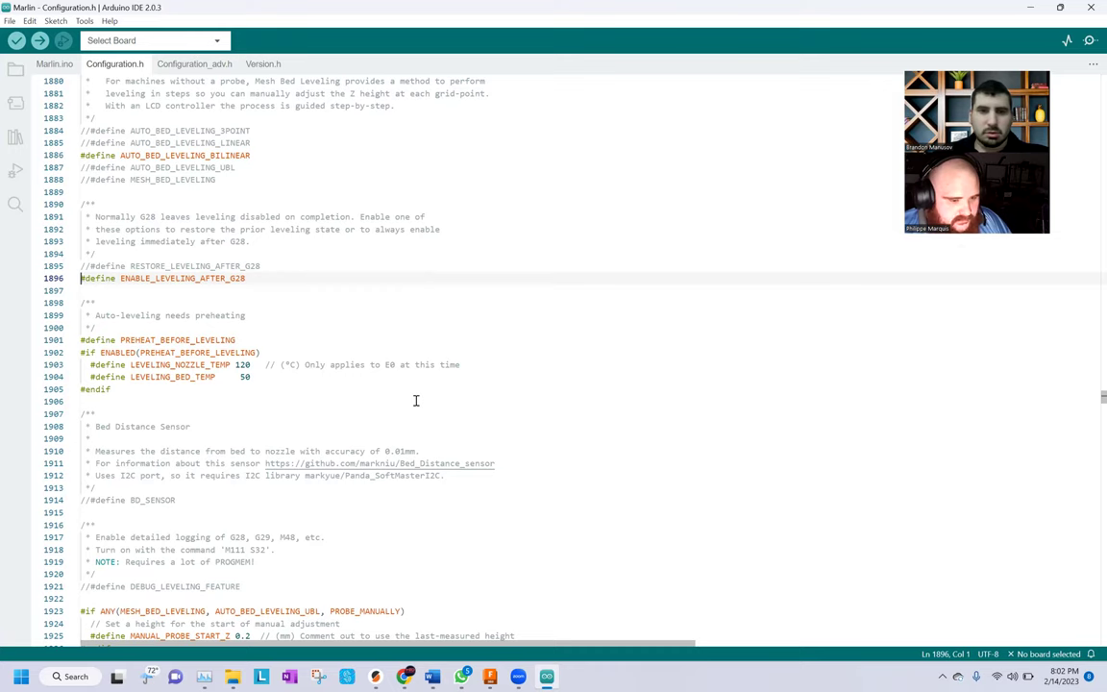
left_click(249, 365)
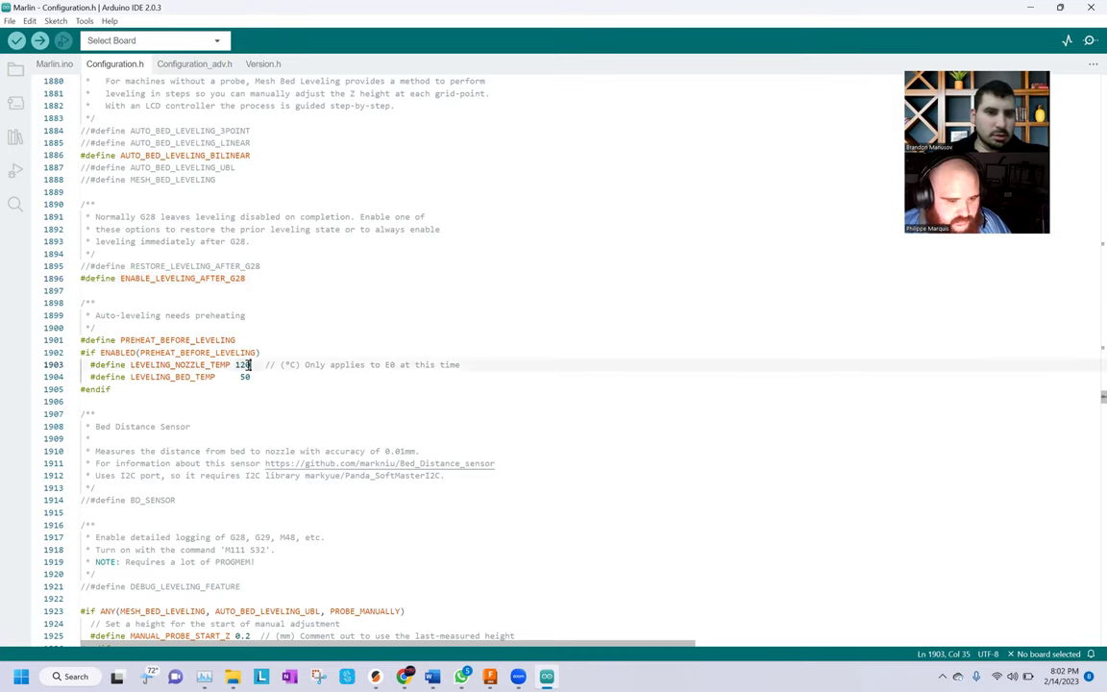
key("BackSpace")
key("BackSpace")
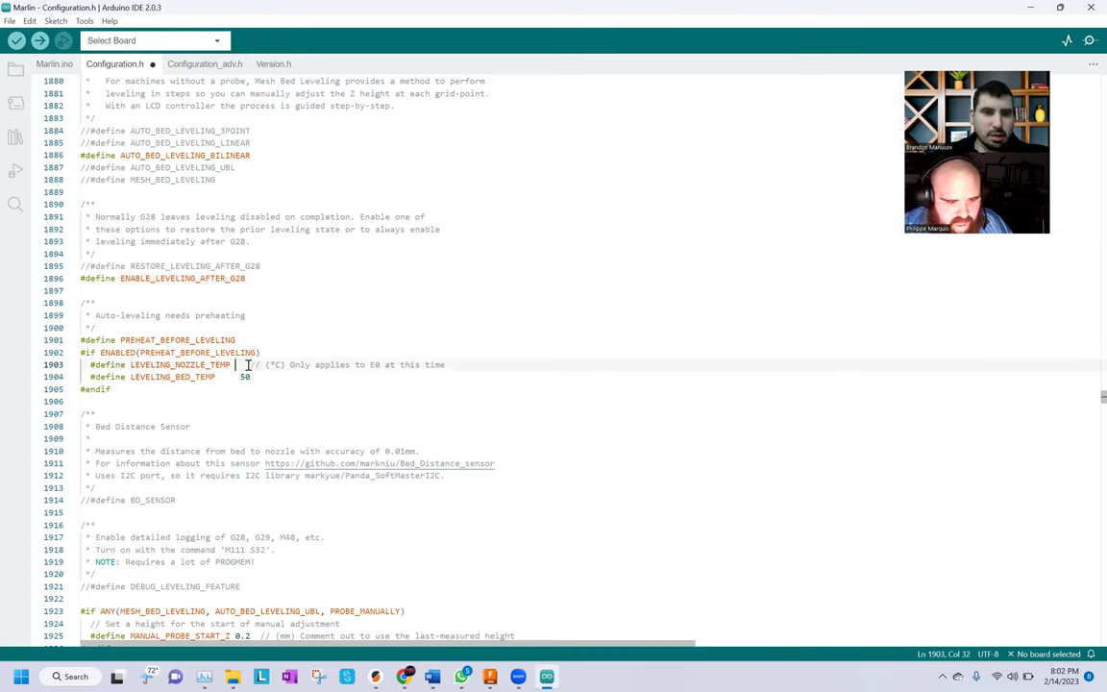
type("0")
key("ctrl+s")
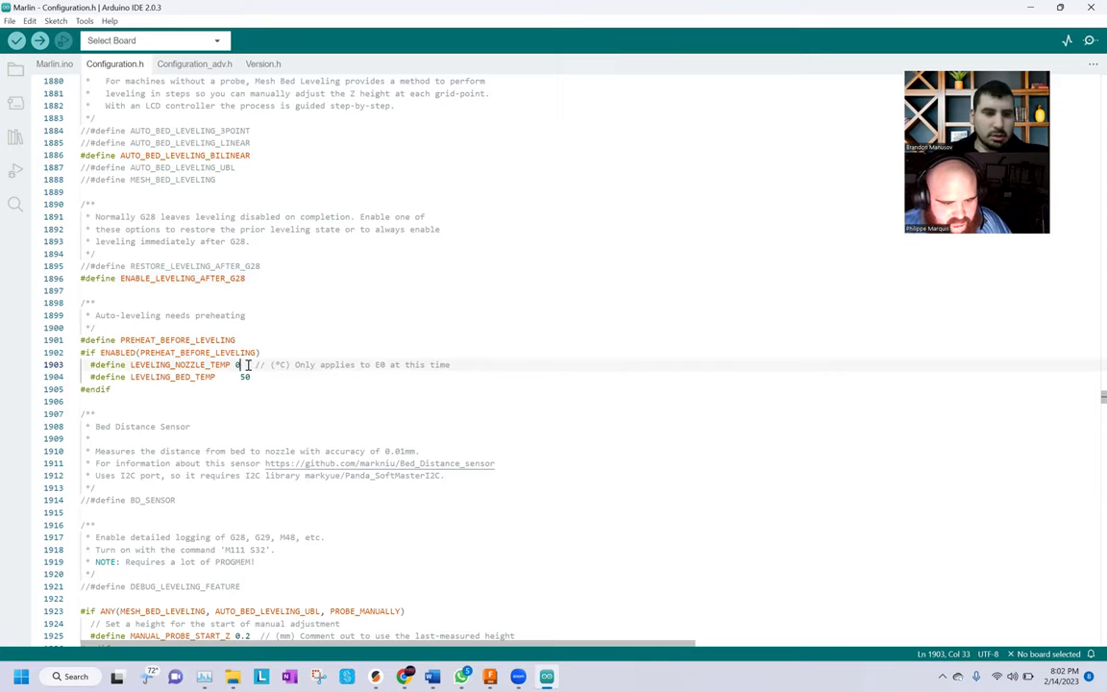
key("BackSpace")
type("21")
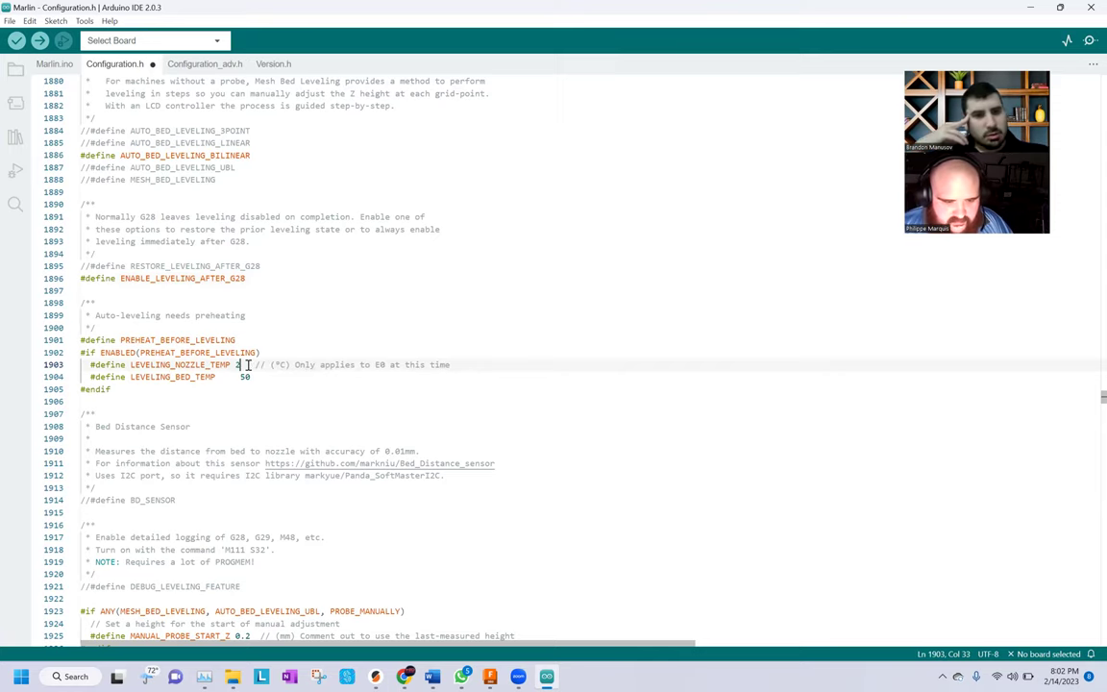
key("ctrl+s")
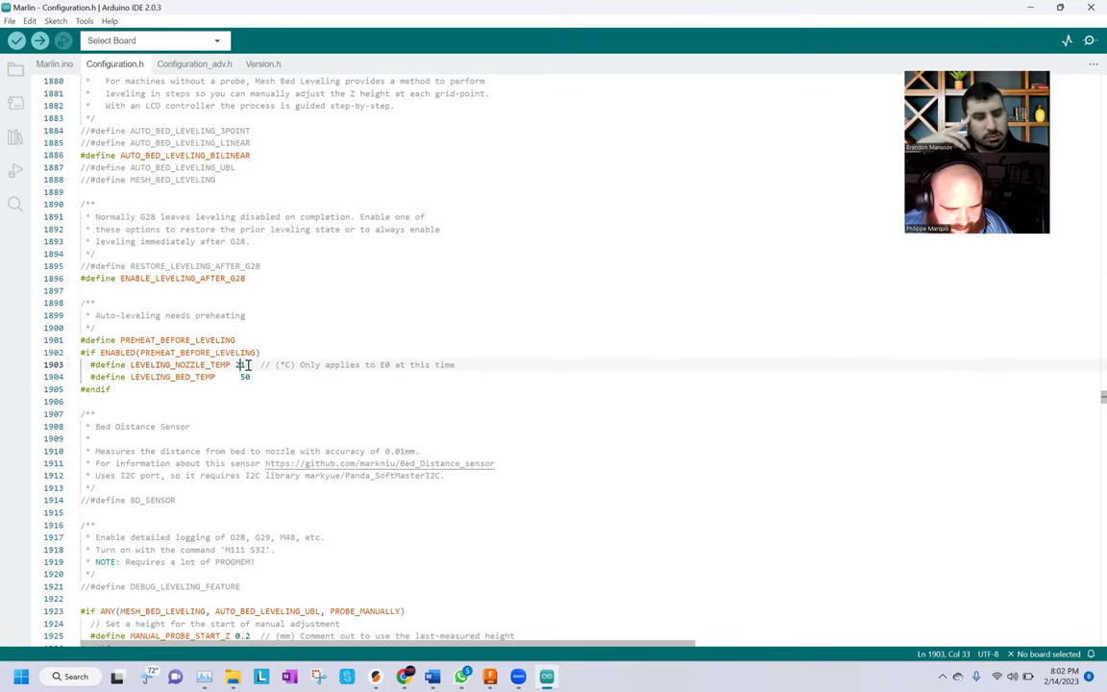
type("0")
key("BackSpace")
type("1")
key("ctrl+s")
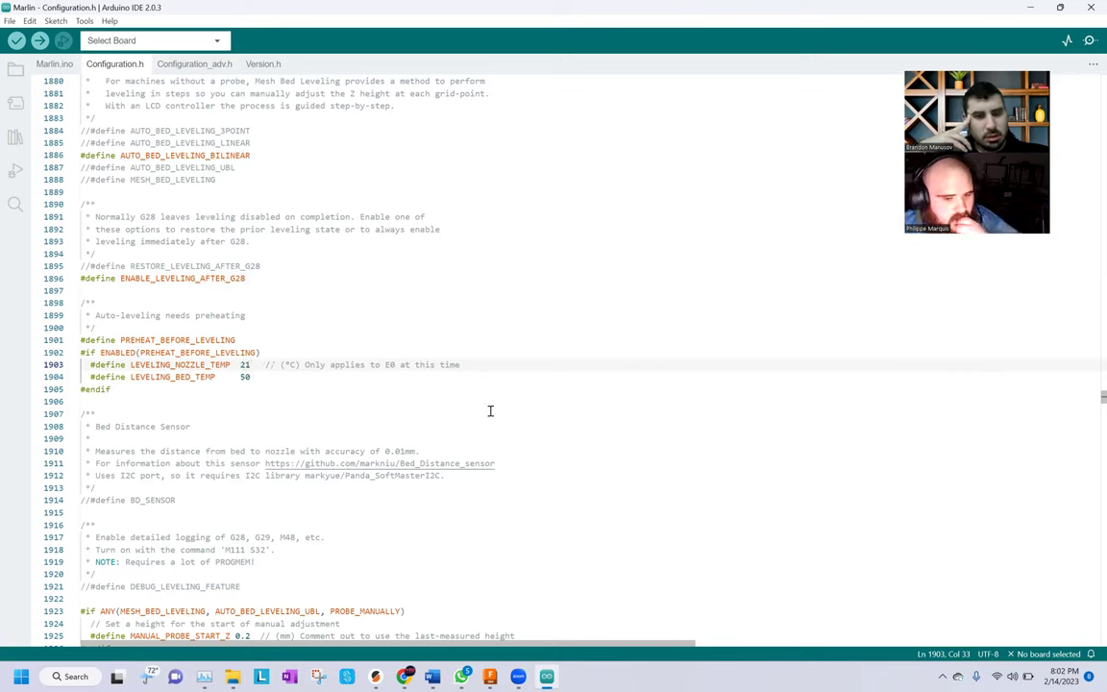
Disable the LEVELING_NOZZLE_TEMP define by commenting it out with //, and save the file
scroll(437, 388, "down", 1)
scroll(307, 361, "down", 2)
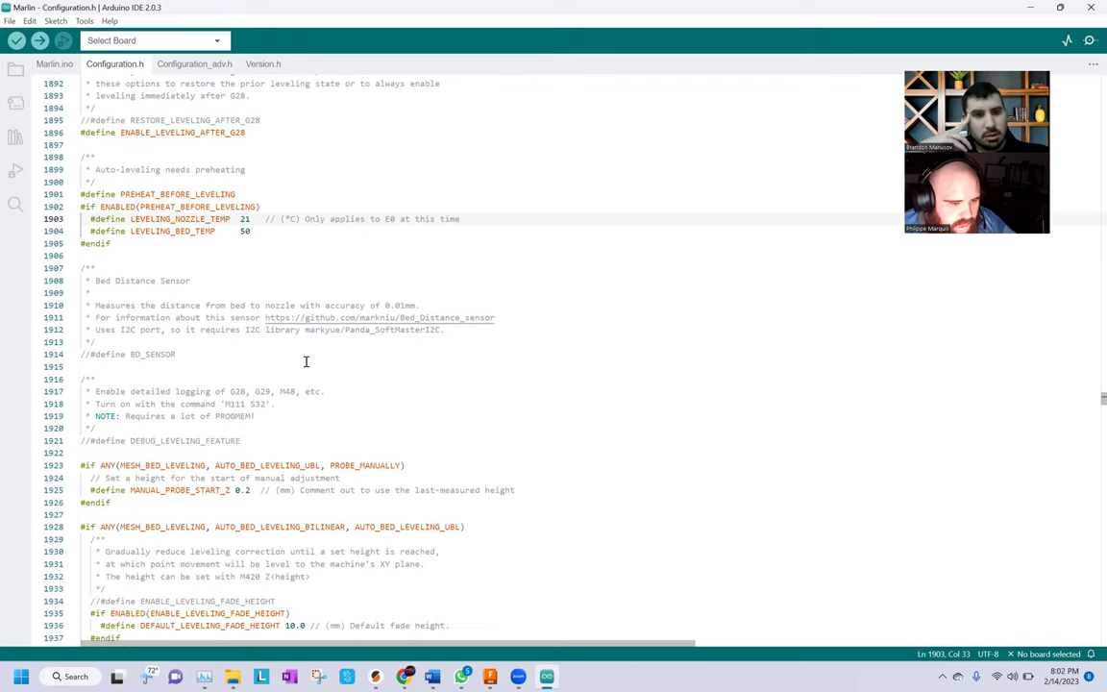
left_click(94, 219)
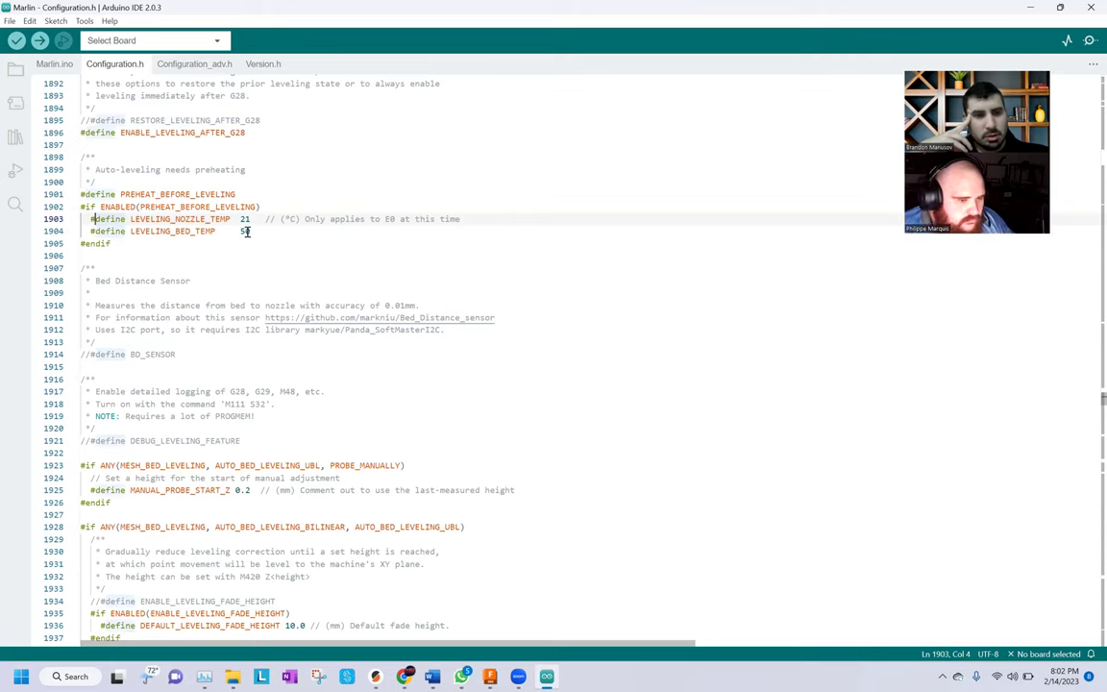
right_click(246, 234)
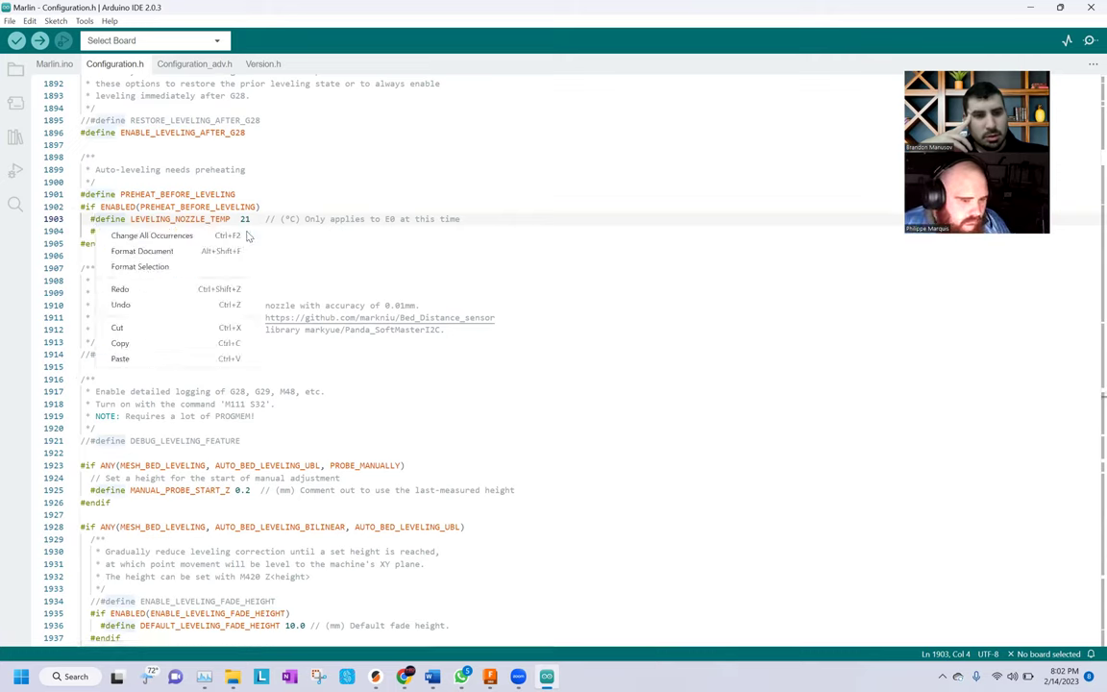
left_click(90, 219)
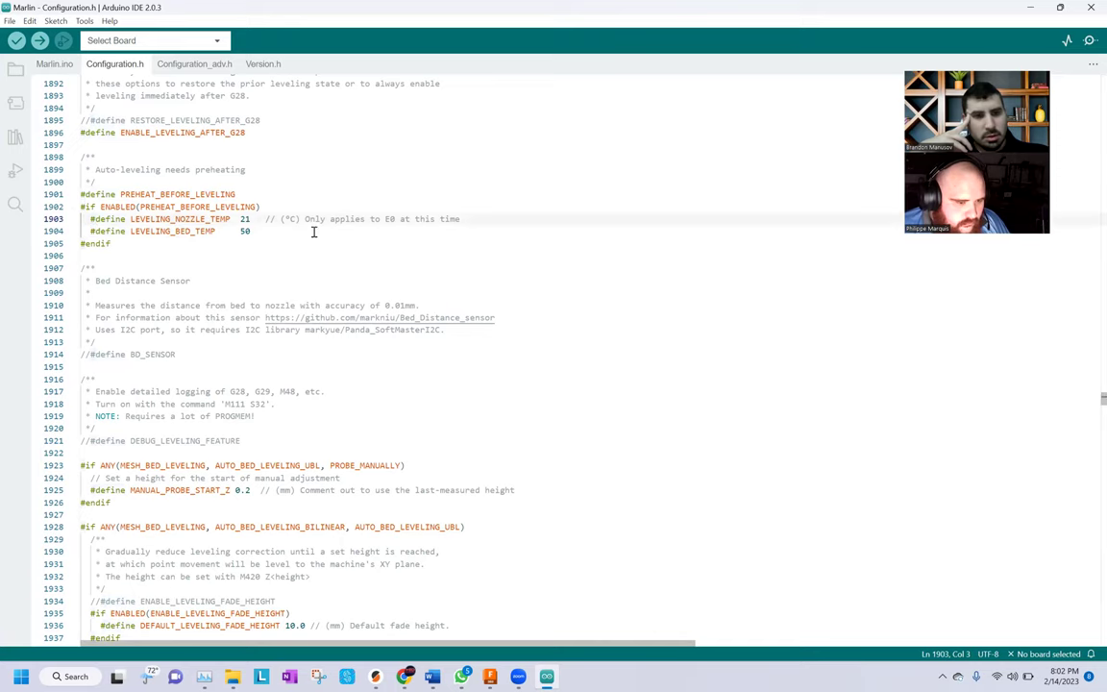
type("//")
key("ctrl+s")
Review the remaining bed leveling settings, including grid points, mesh validation and tramming, plus the homing position, homing speed and skew correction settings
scroll(215, 361, "down", 2)
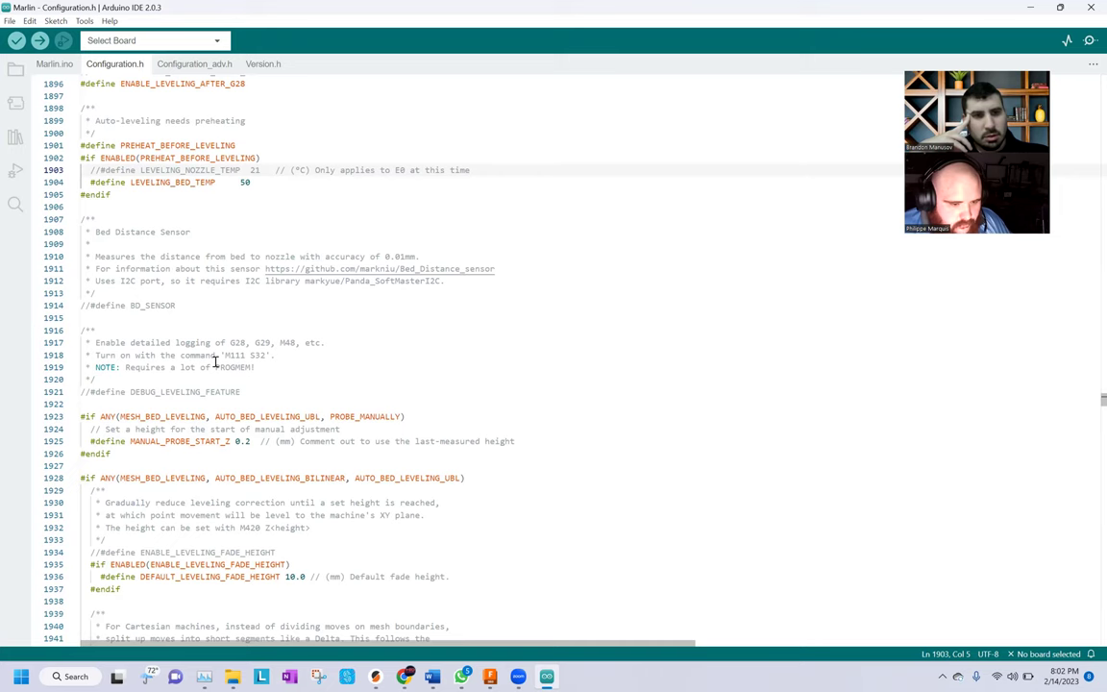
scroll(200, 320, "down", 2)
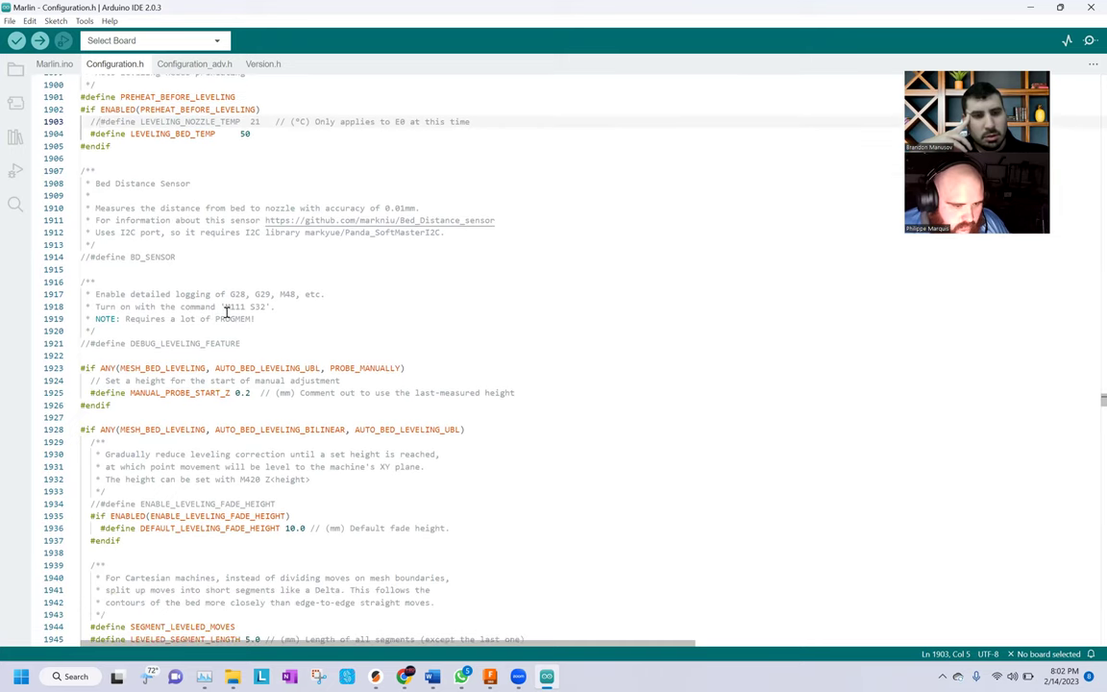
left_click(247, 334)
scroll(254, 341, "down", 2)
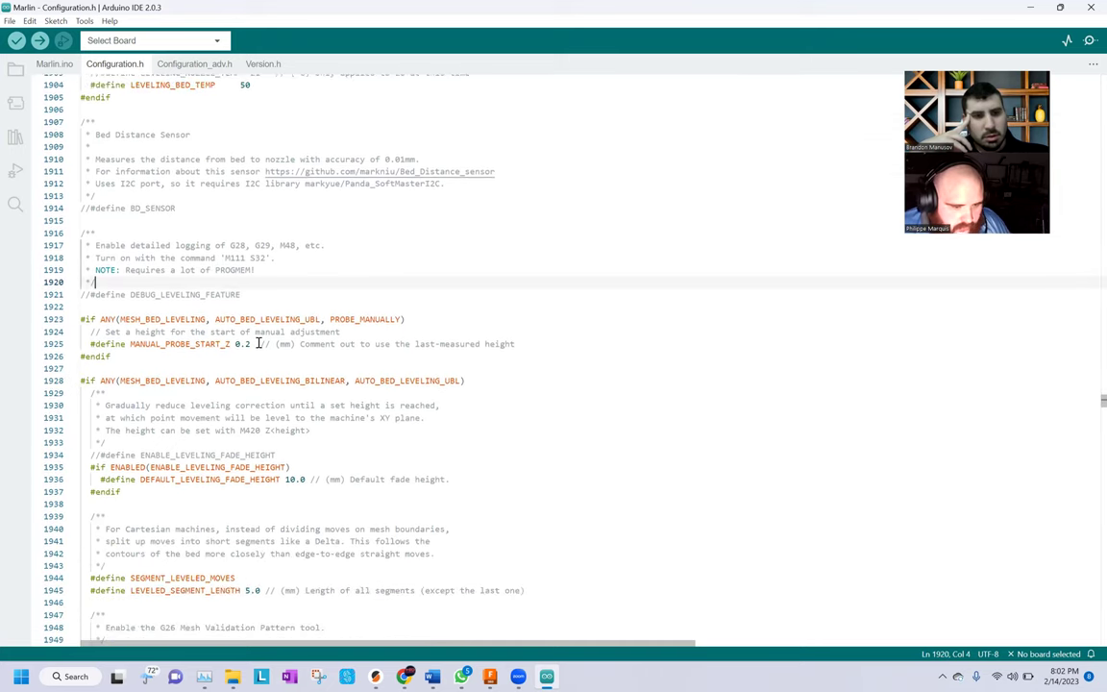
scroll(257, 343, "down", 12)
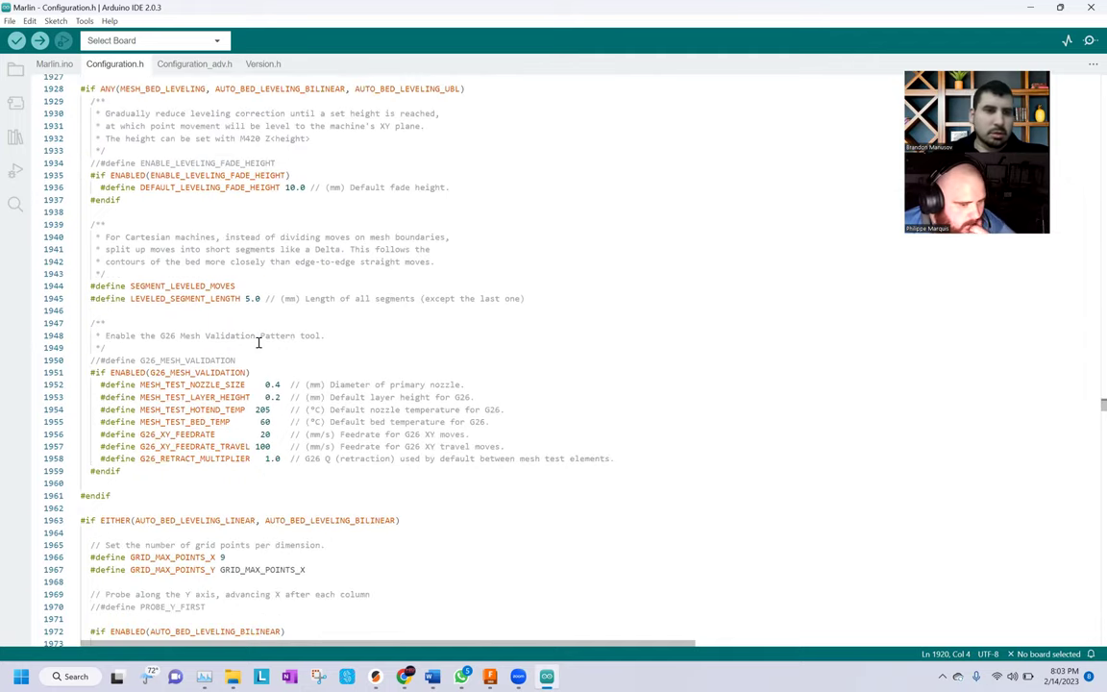
scroll(257, 343, "down", 2)
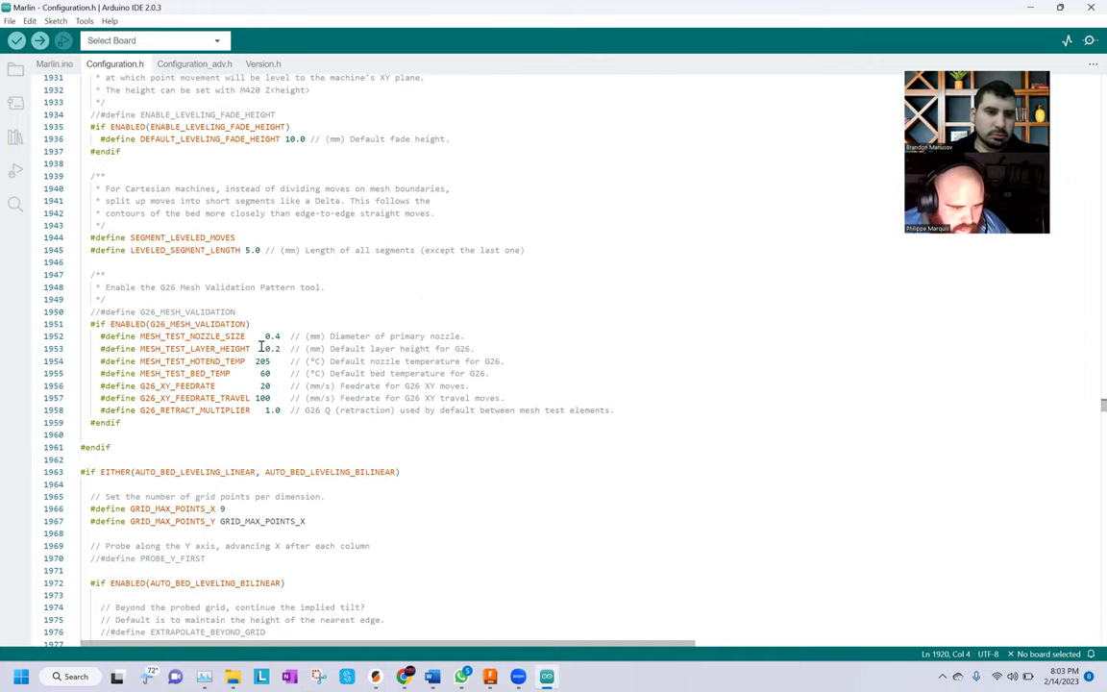
scroll(260, 348, "down", 4)
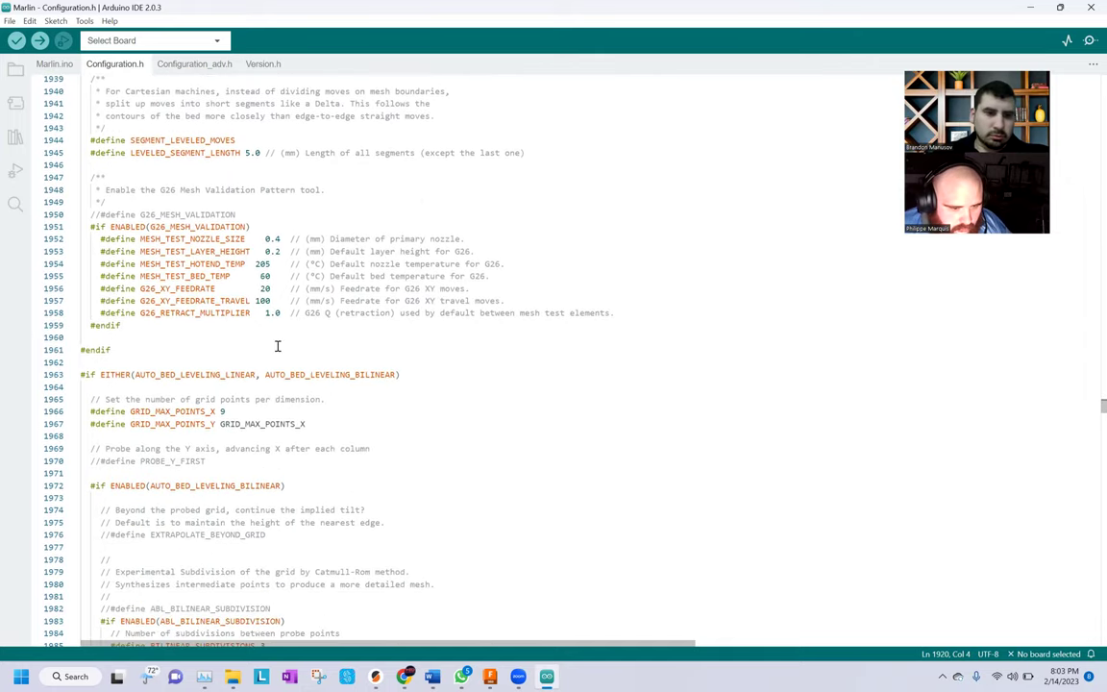
scroll(277, 346, "down", 2)
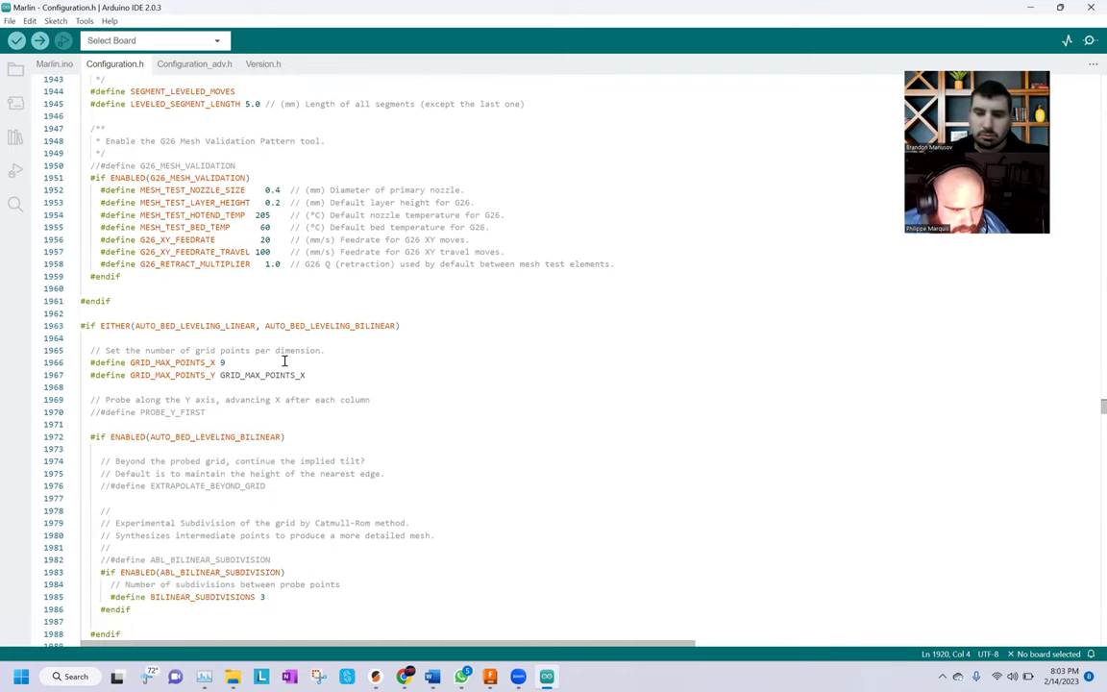
scroll(283, 360, "down", 10)
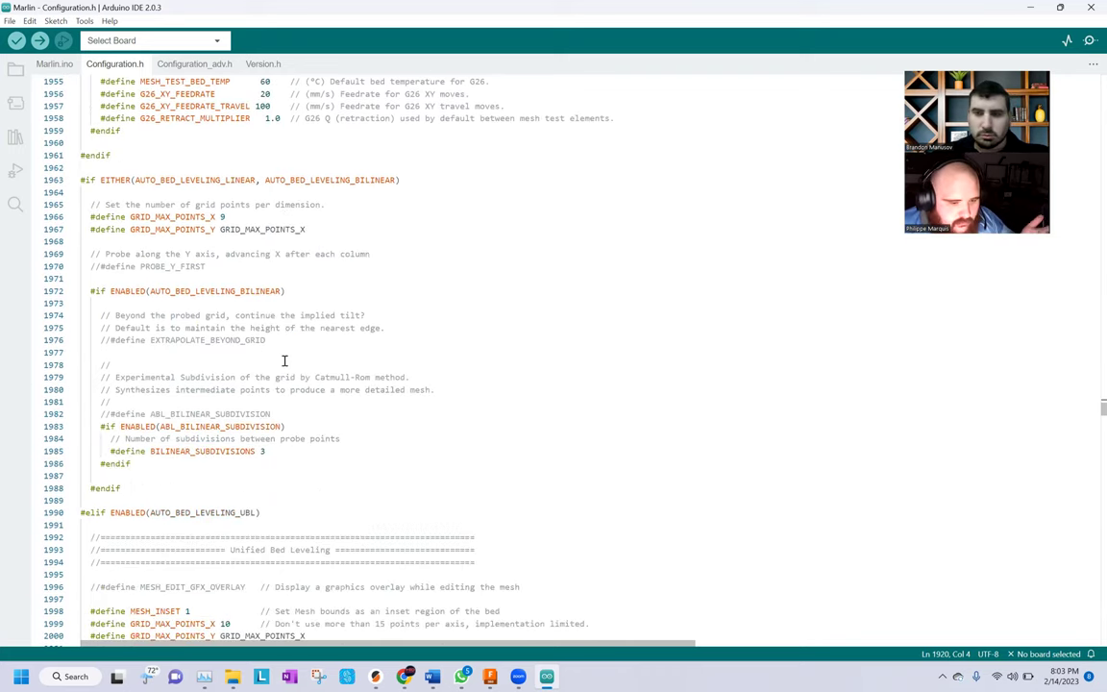
scroll(284, 361, "down", 8)
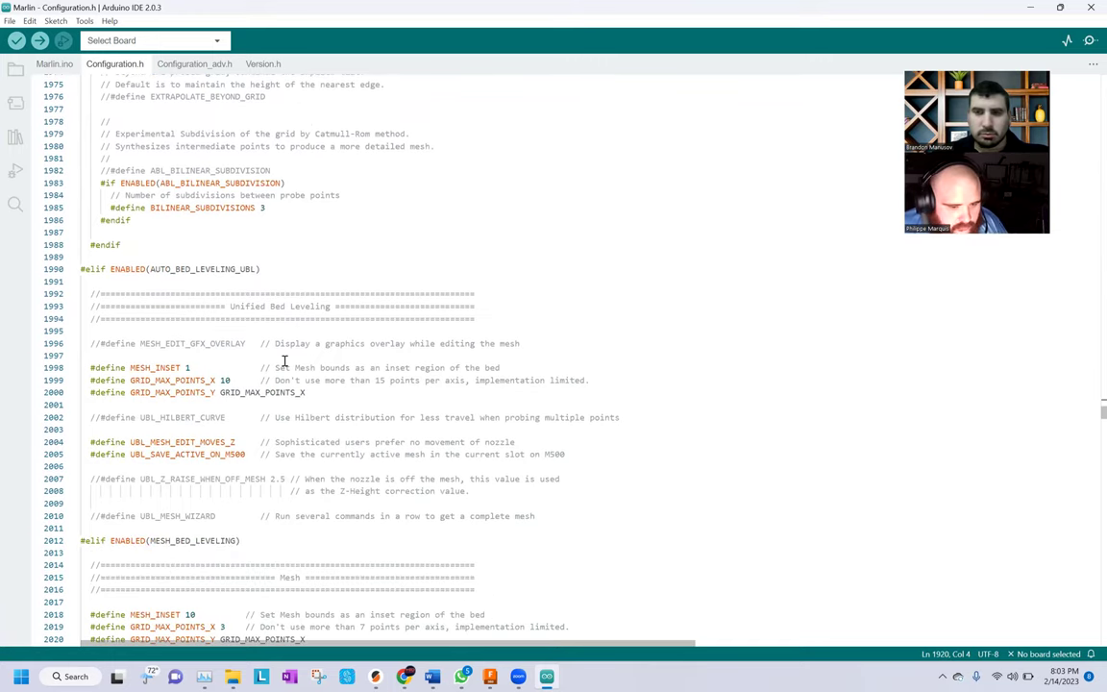
scroll(283, 361, "down", 20)
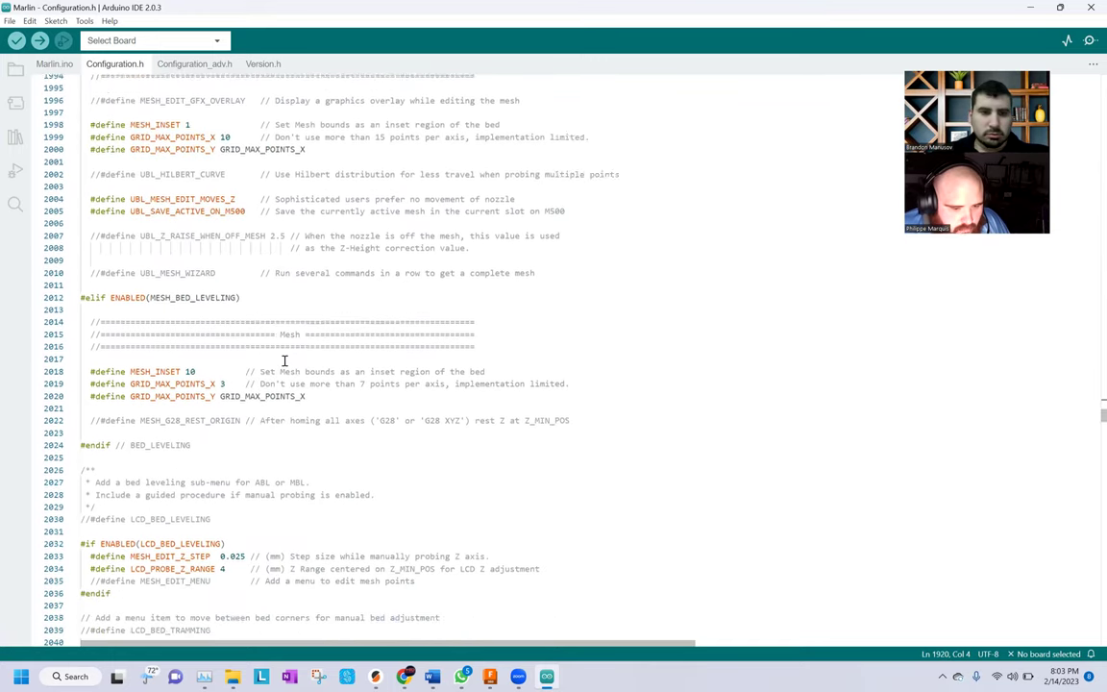
scroll(284, 361, "down", 20)
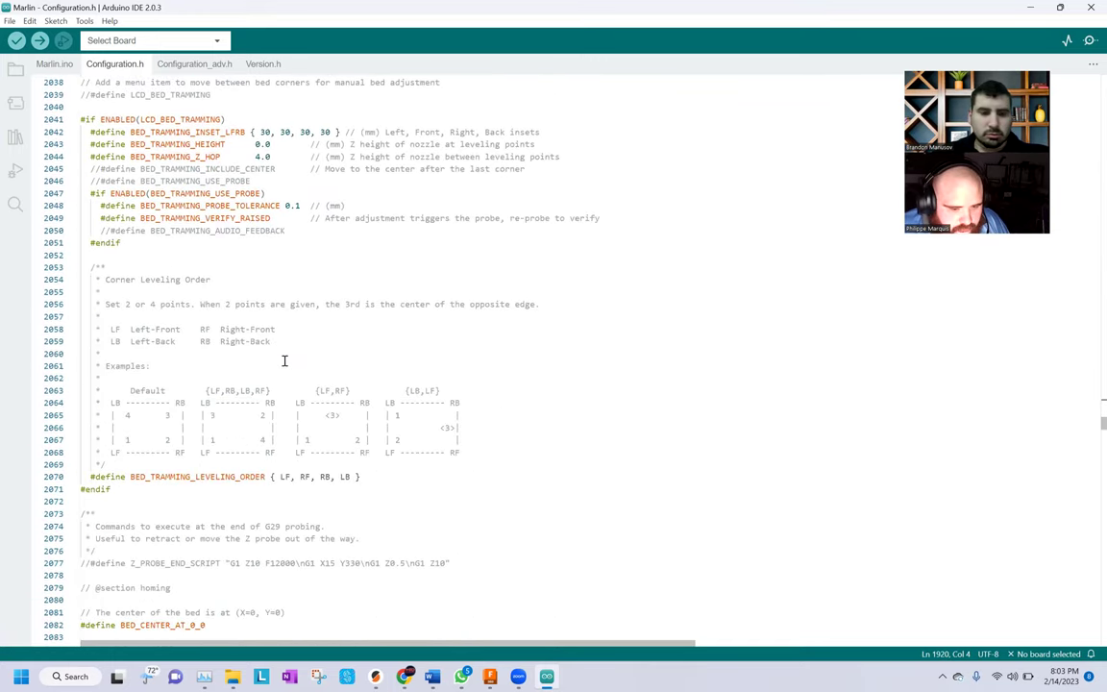
scroll(283, 361, "down", 16)
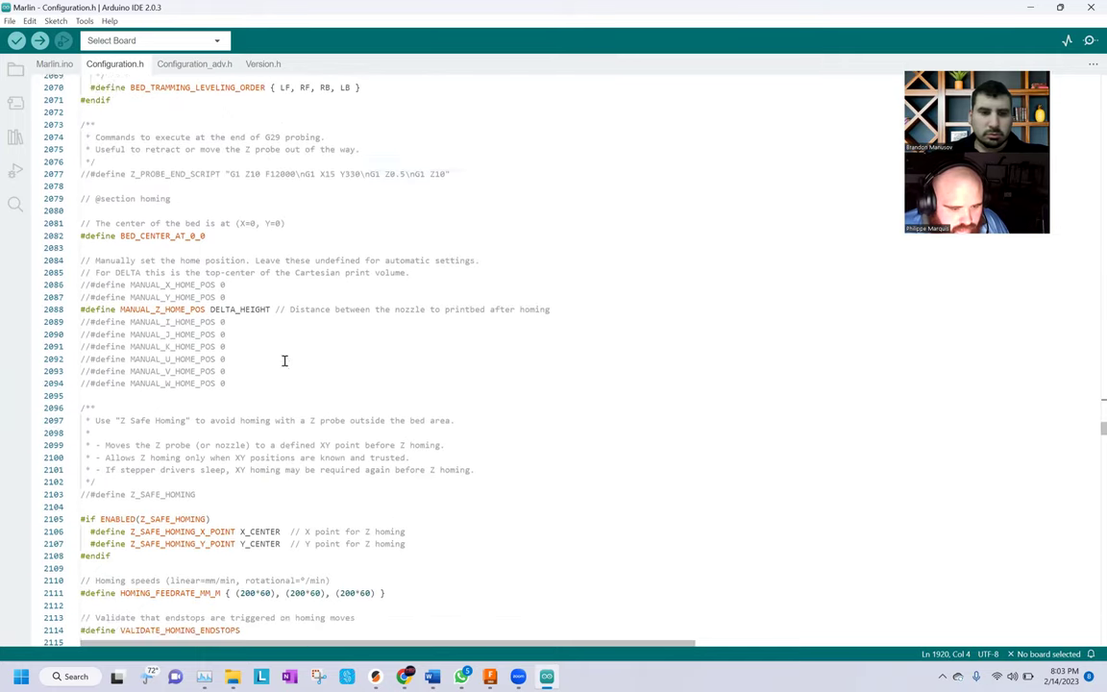
scroll(283, 361, "down", 16)
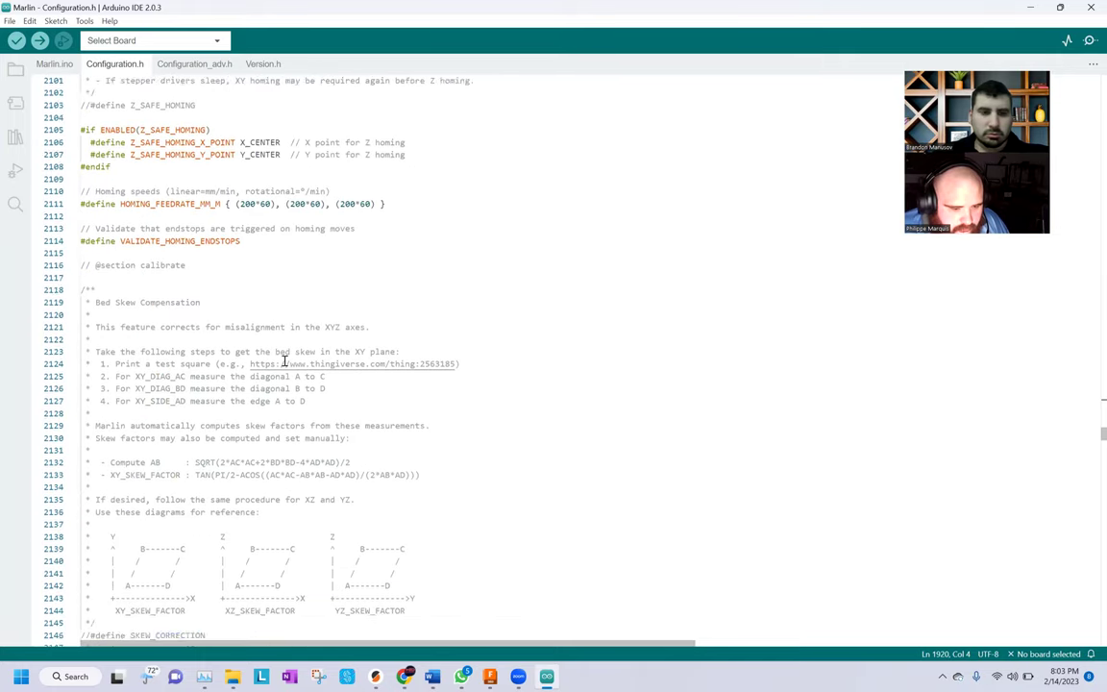
scroll(284, 360, "down", 14)
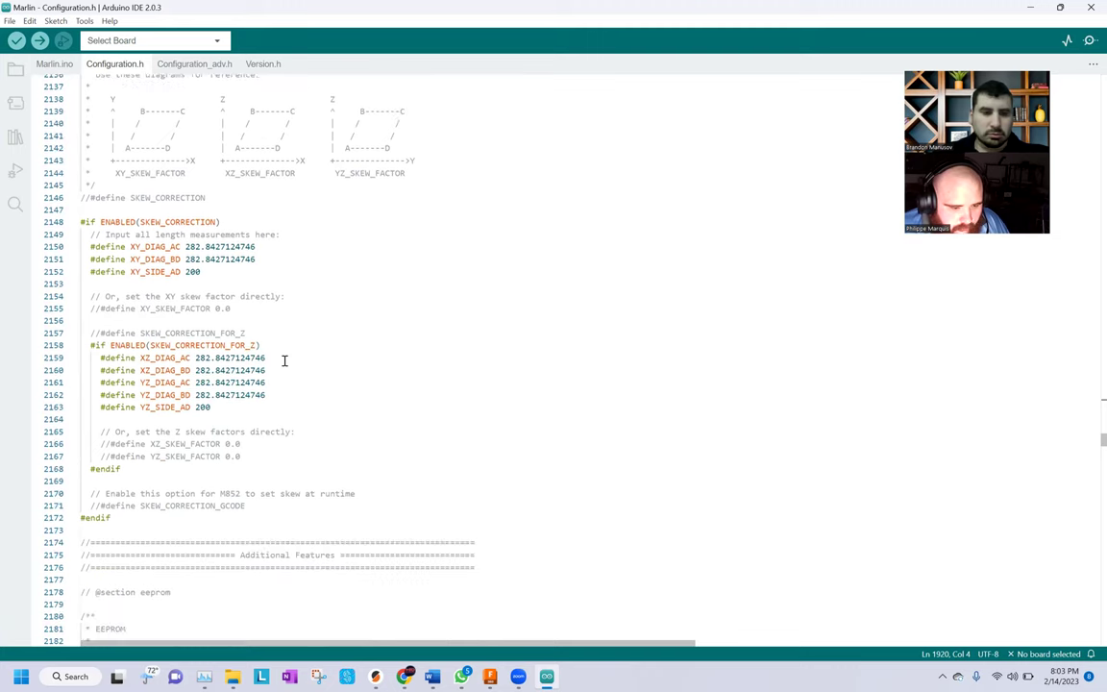
Enable EEPROM_SETTINGS in the eeprom section by uncommenting its define, and save the file
scroll(284, 361, "down", 10)
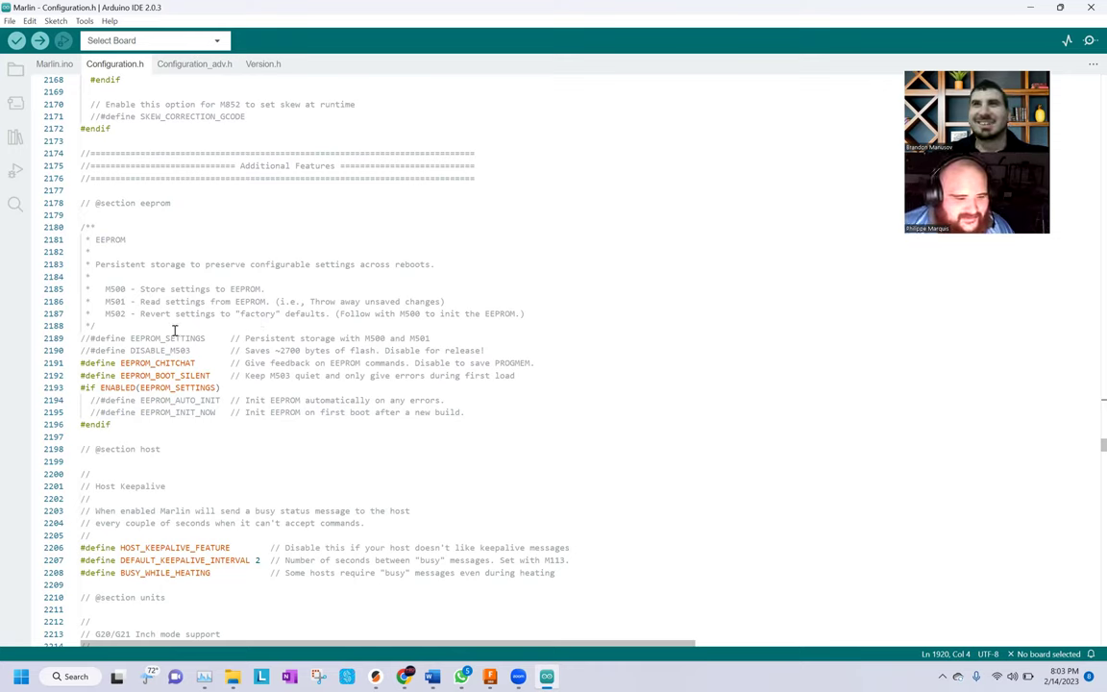
left_click(92, 338)
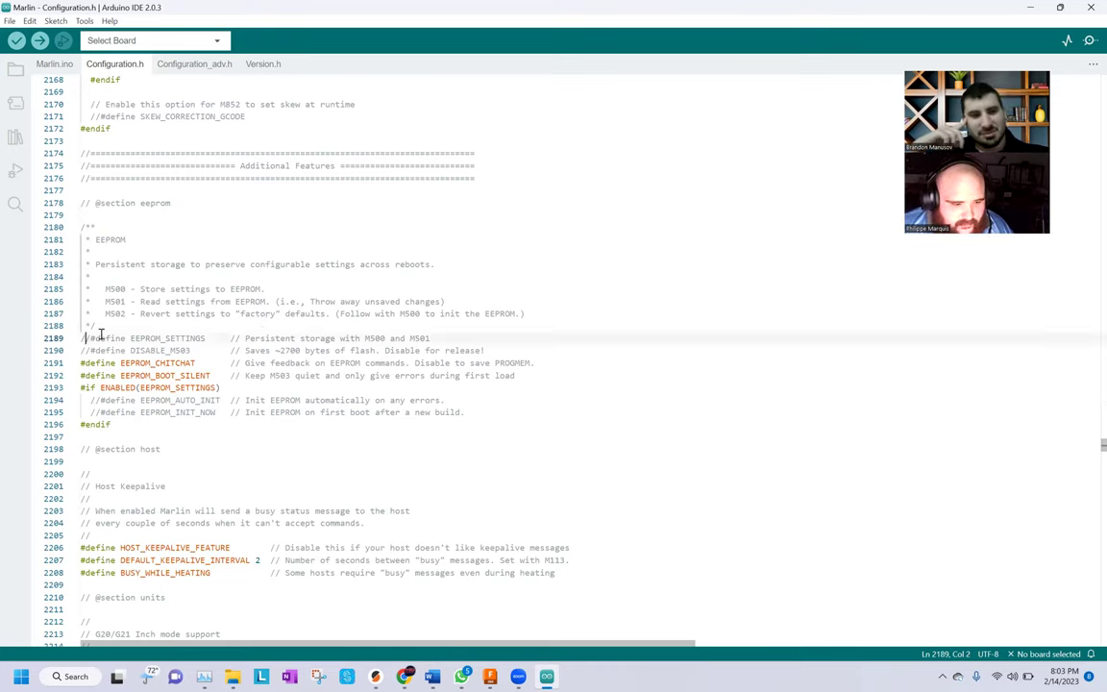
key("BackSpace")
key("BackSpace")
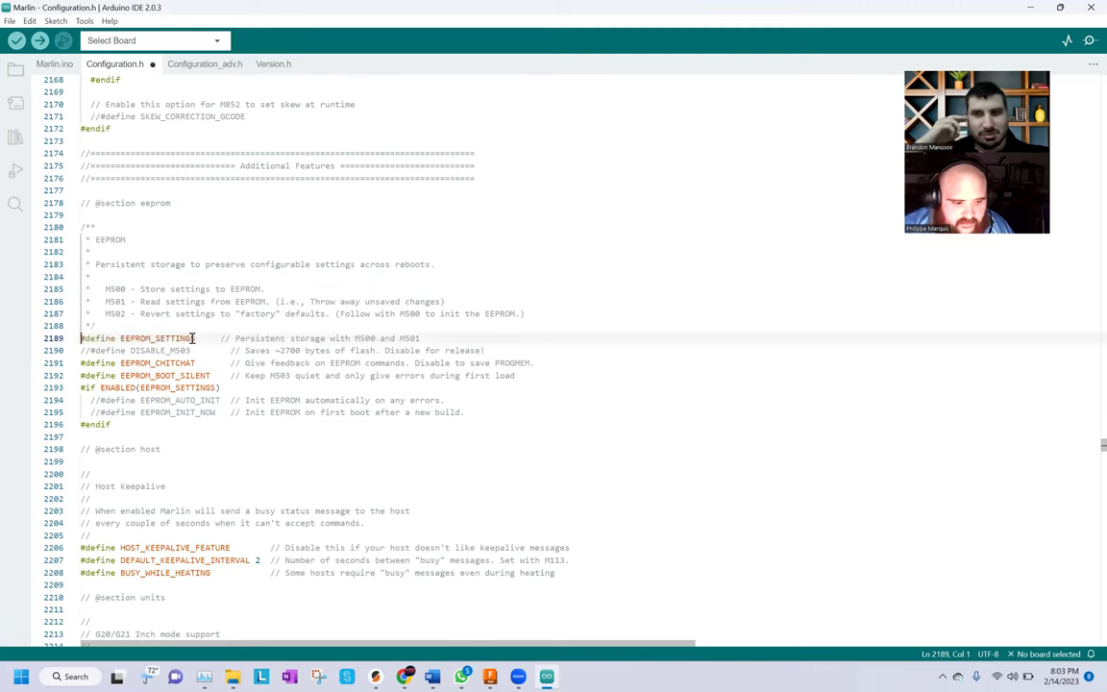
key("ctrl+s")
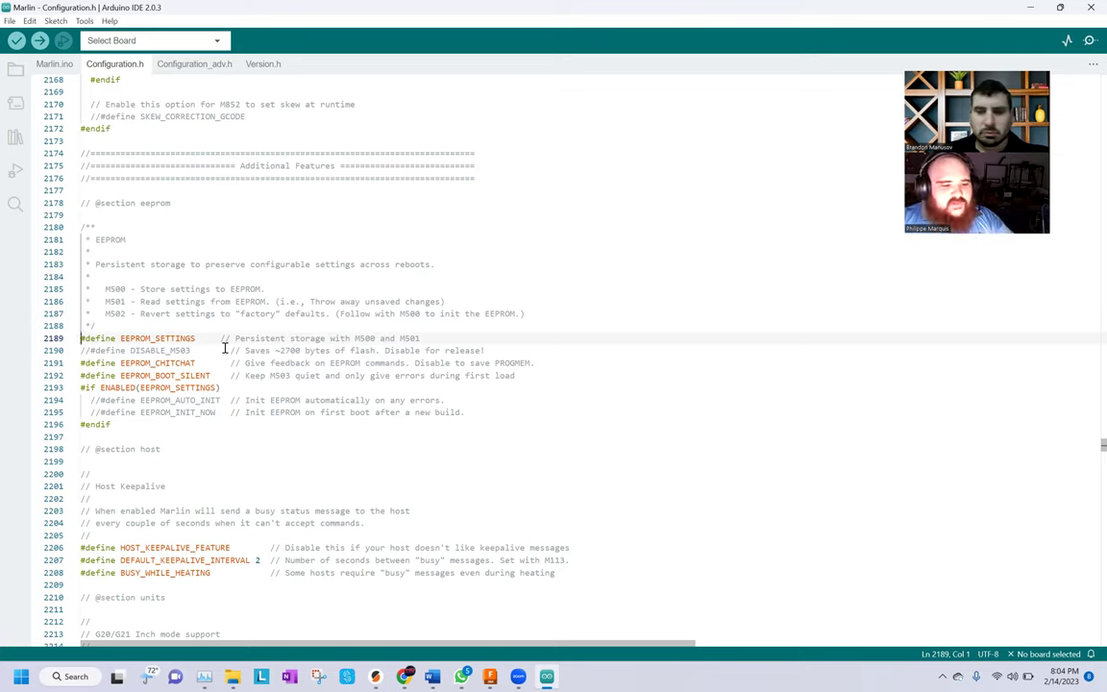
Highlight the M500 and M502 command codes in the EEPROM comment to examine what each one does
left_click_drag(106, 289, 125, 288)
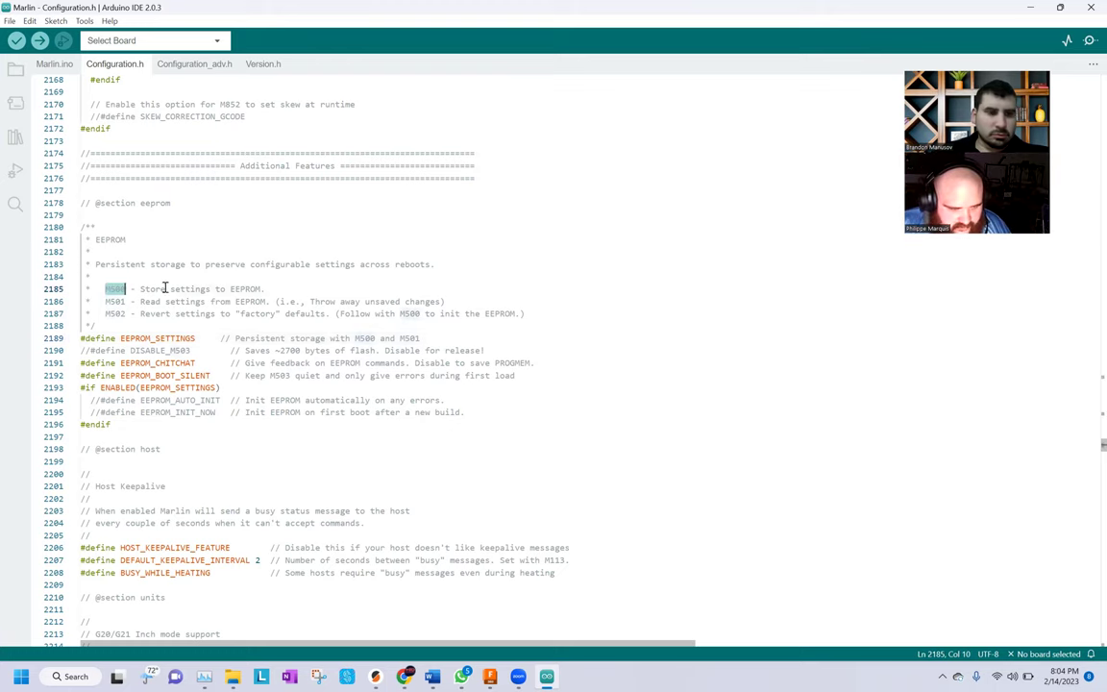
left_click_drag(106, 301, 123, 314)
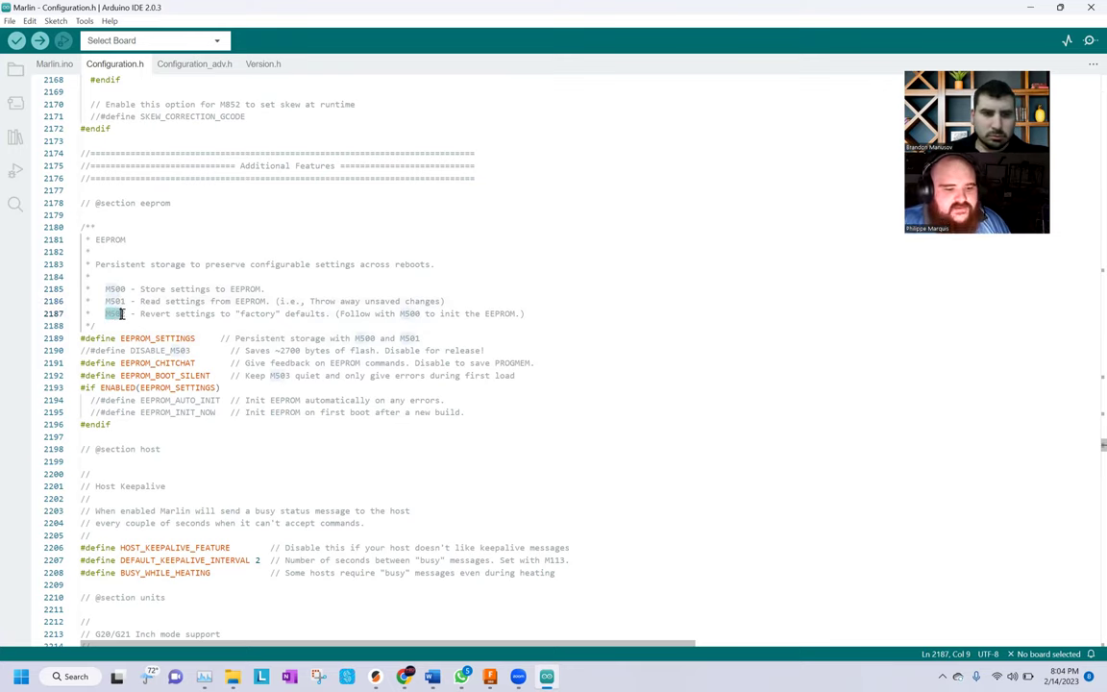
Activate the DISABLE_M503 define in the eeprom section by uncommenting it, and save the file
left_click(199, 314)
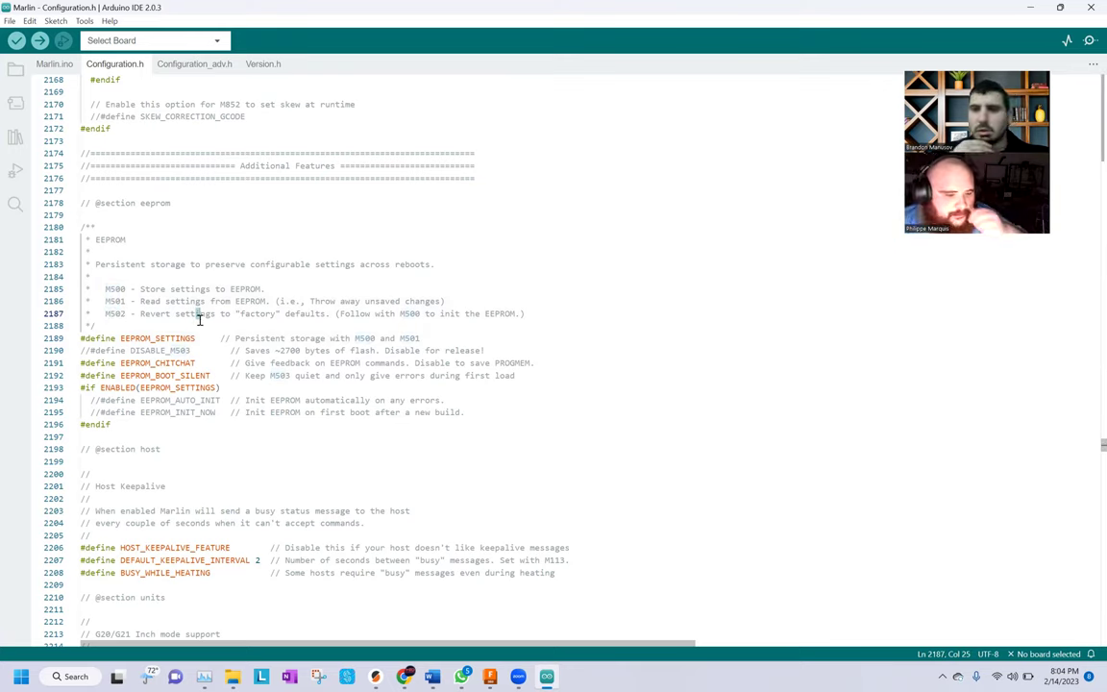
left_click(87, 339)
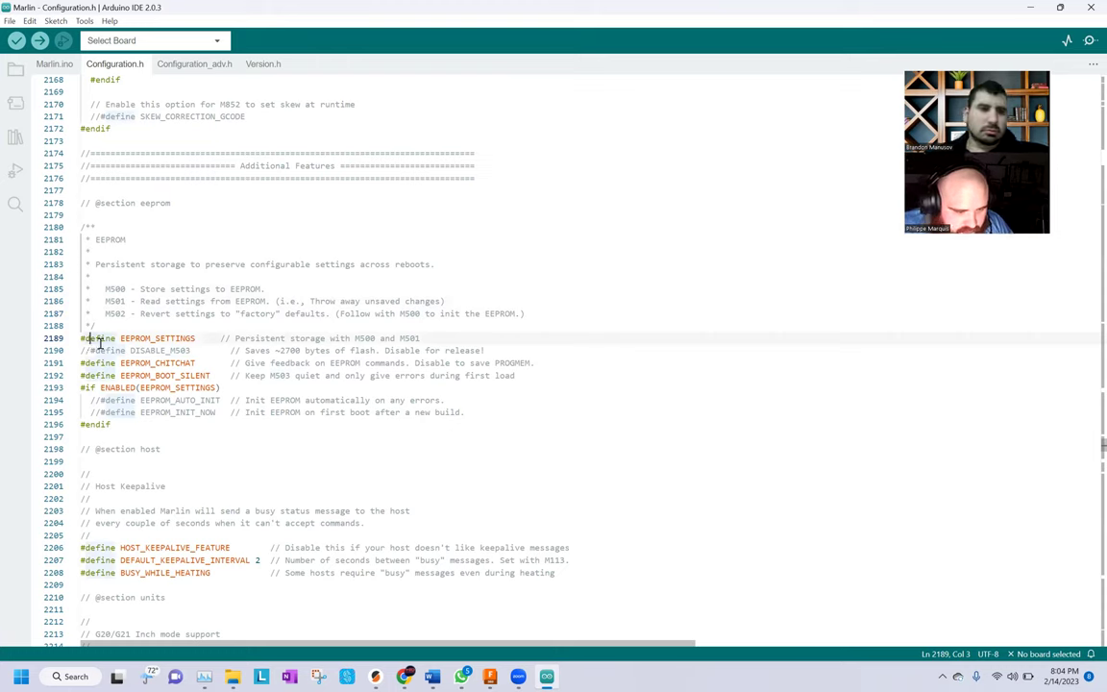
left_click(89, 351)
key("BackSpace")
key("BackSpace")
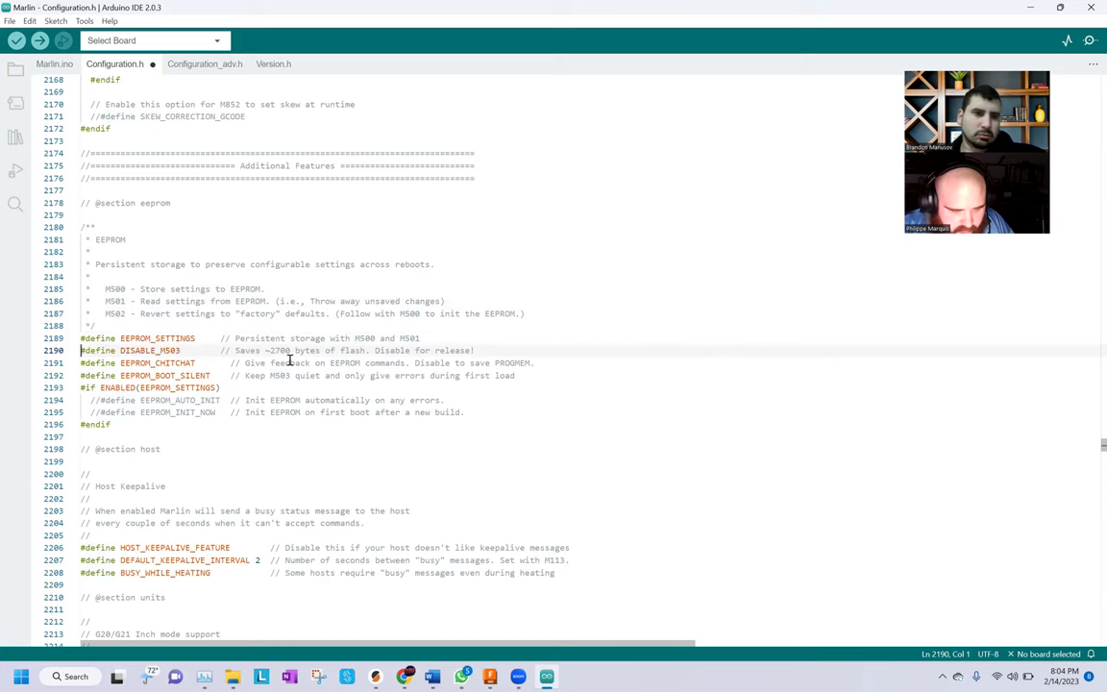
key("ctrl+s")
Set PREHEAT_1_TEMP_HOTEND for PLA to 190 in the preheat constants, and save the file
scroll(289, 359, "down", 1)
scroll(290, 359, "down", 1)
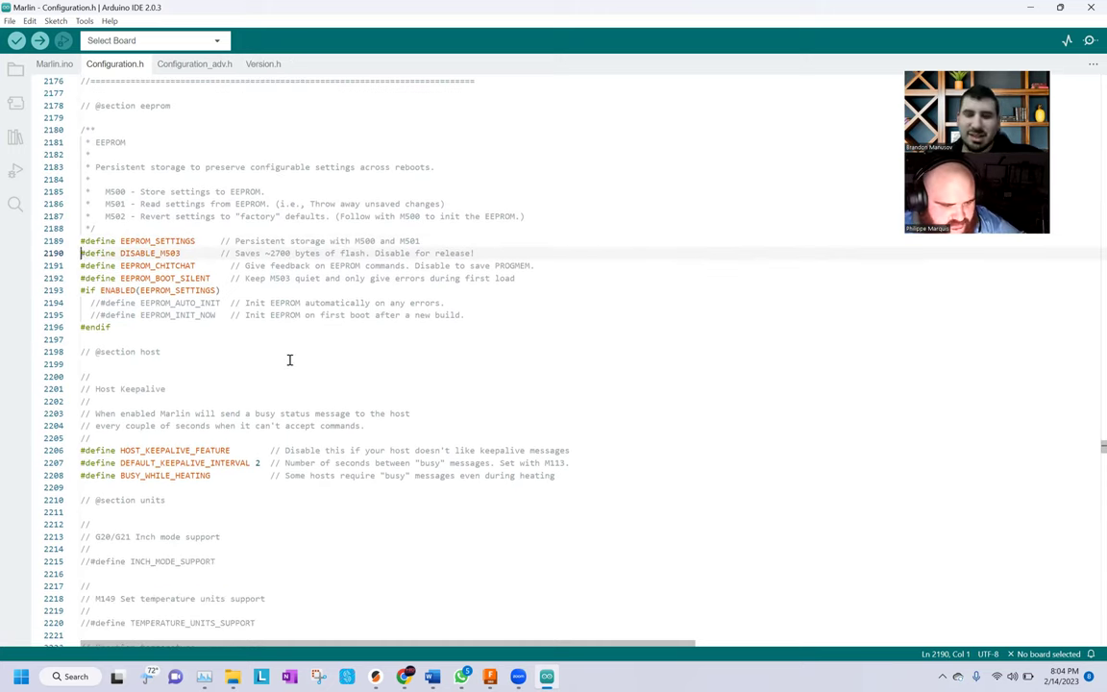
scroll(290, 359, "down", 2)
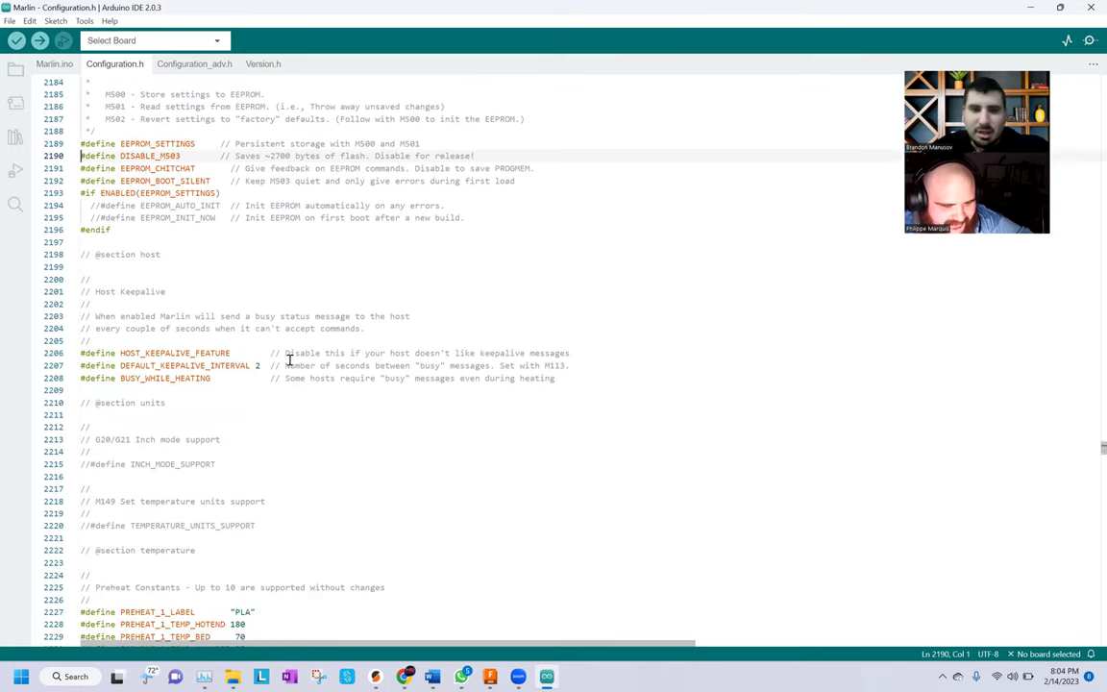
scroll(289, 360, "down", 1)
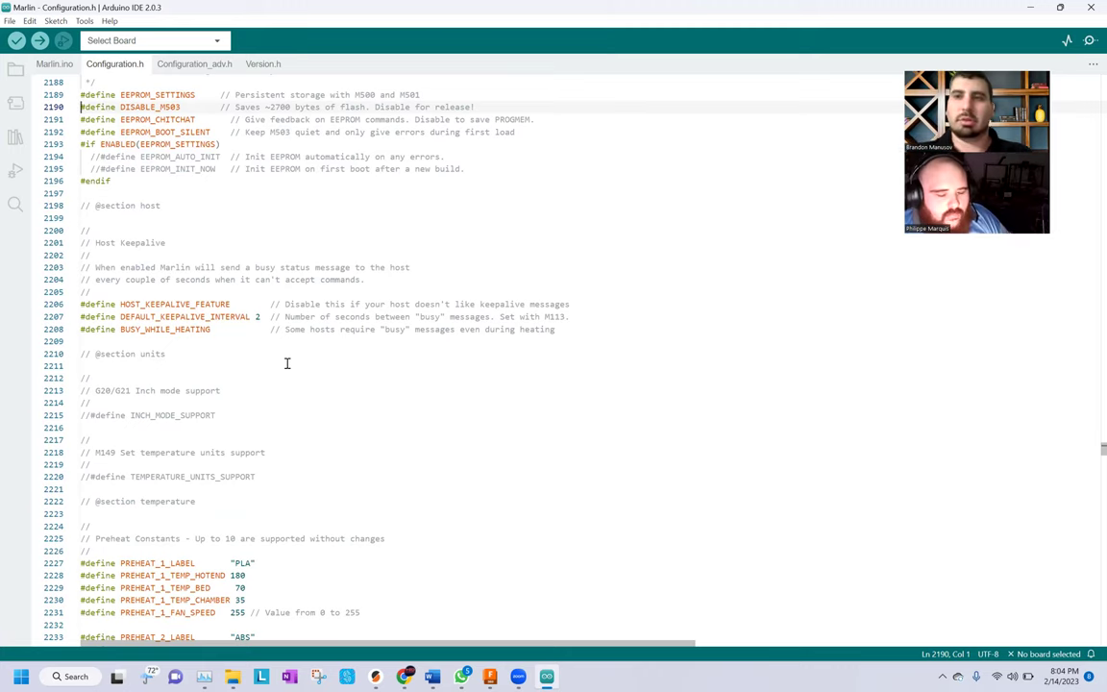
scroll(287, 364, "down", 1)
scroll(286, 363, "down", 3)
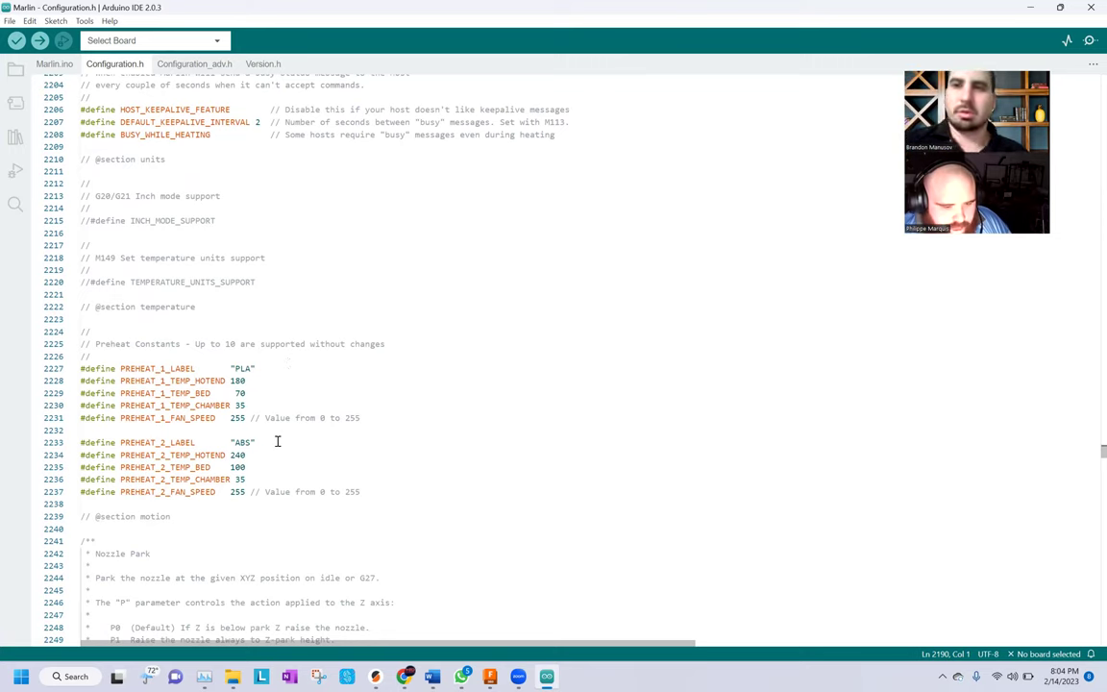
left_click(240, 381)
key("BackSpace")
type("9")
key("ctrl+s")
Replace the PREHEAT_2_LABEL text with "PETG" and save the file
left_click(260, 445)
left_click(248, 441)
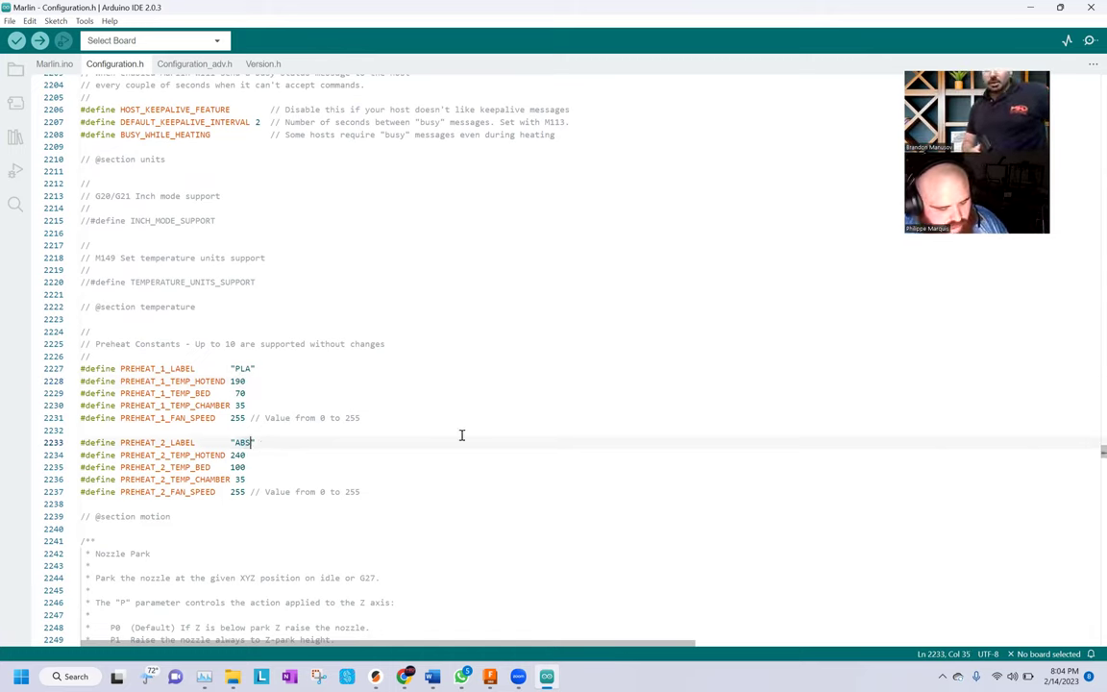
key("BackSpace")
key("BackSpace")
key("BackSpace")
key("ctrl+s")
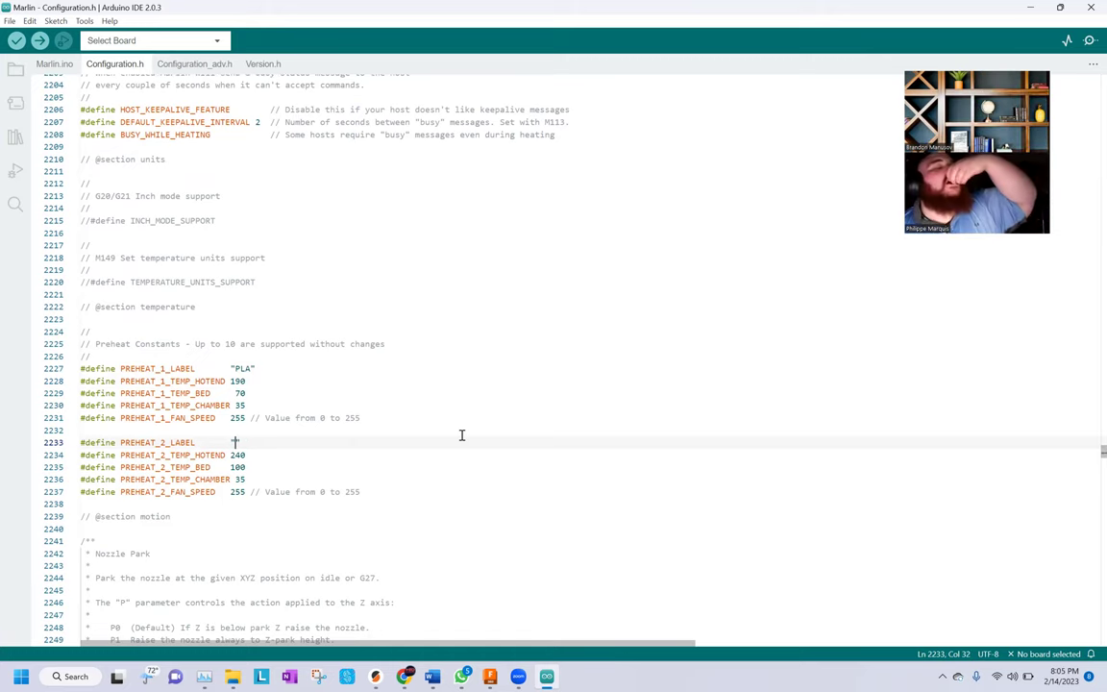
type("PETG")
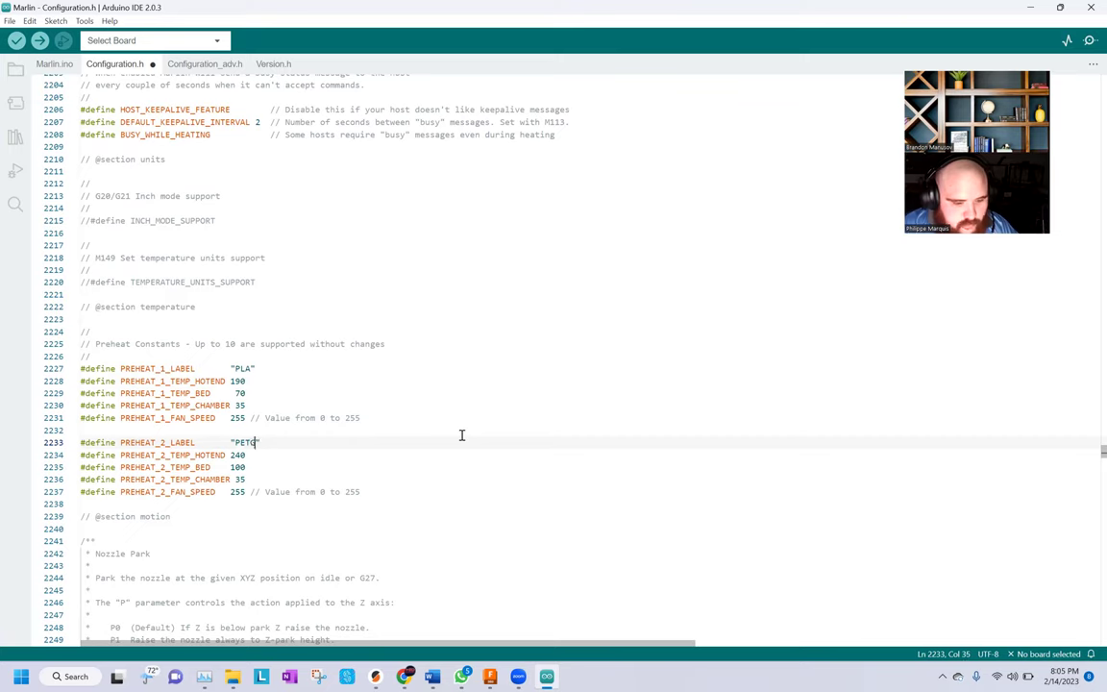
key("ctrl+s")
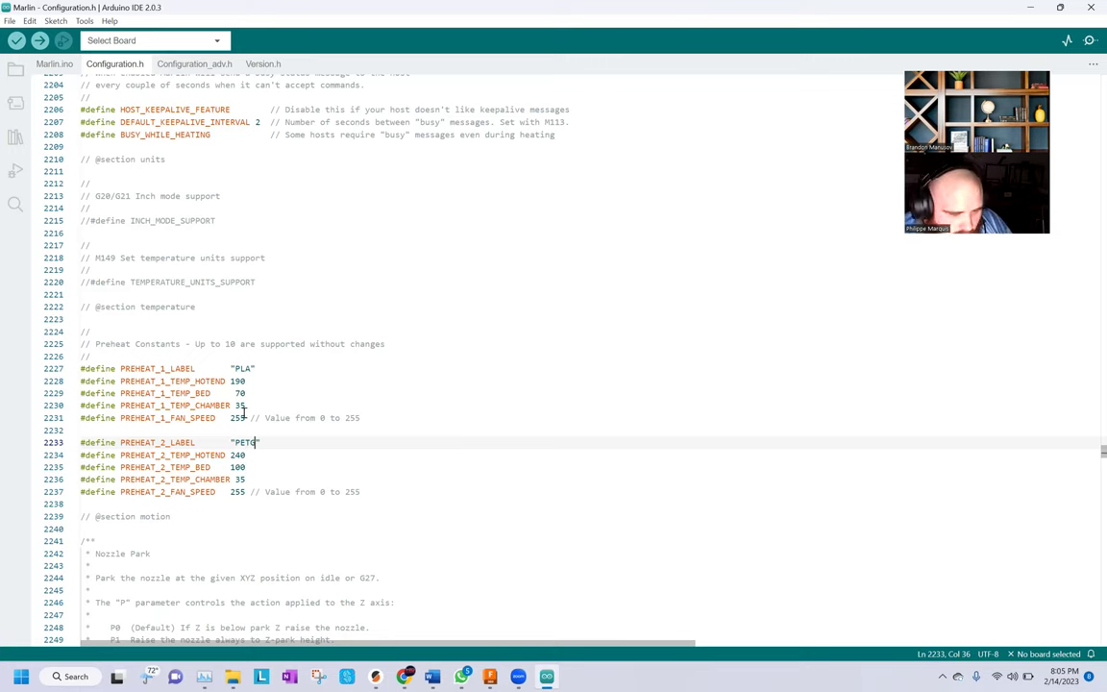
Comment out the PREHEAT_1_TEMP_CHAMBER and PREHEAT_2_TEMP_CHAMBER defines with //, and save the file
left_click(80, 404)
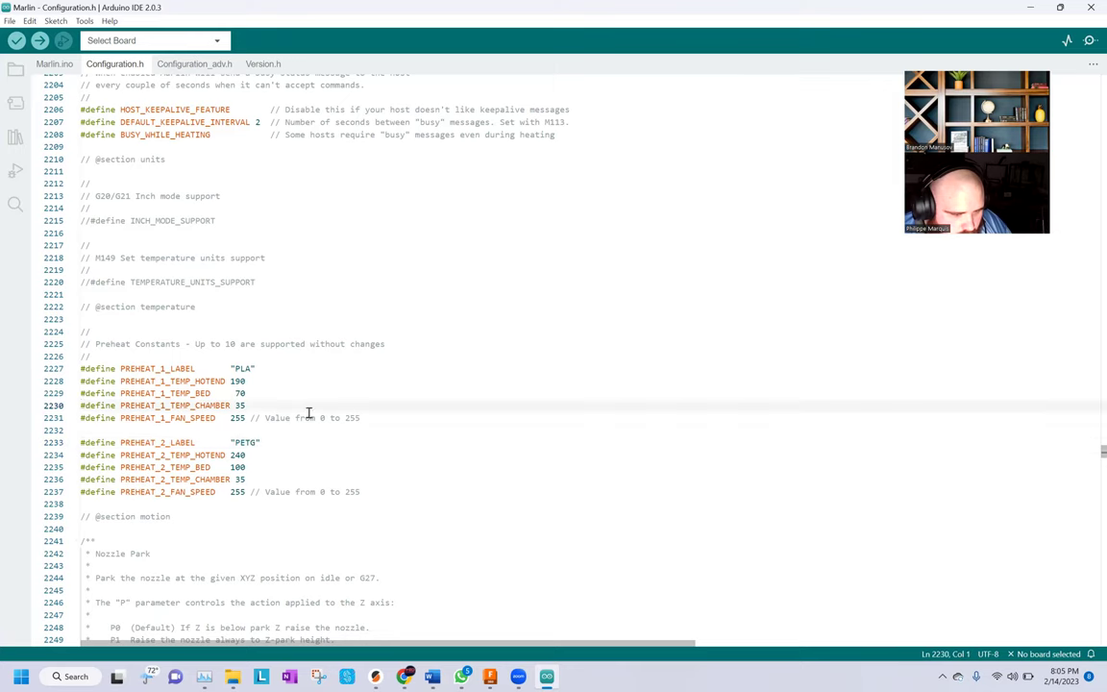
type("//")
key("ctrl+s")
left_click(83, 478)
type("//")
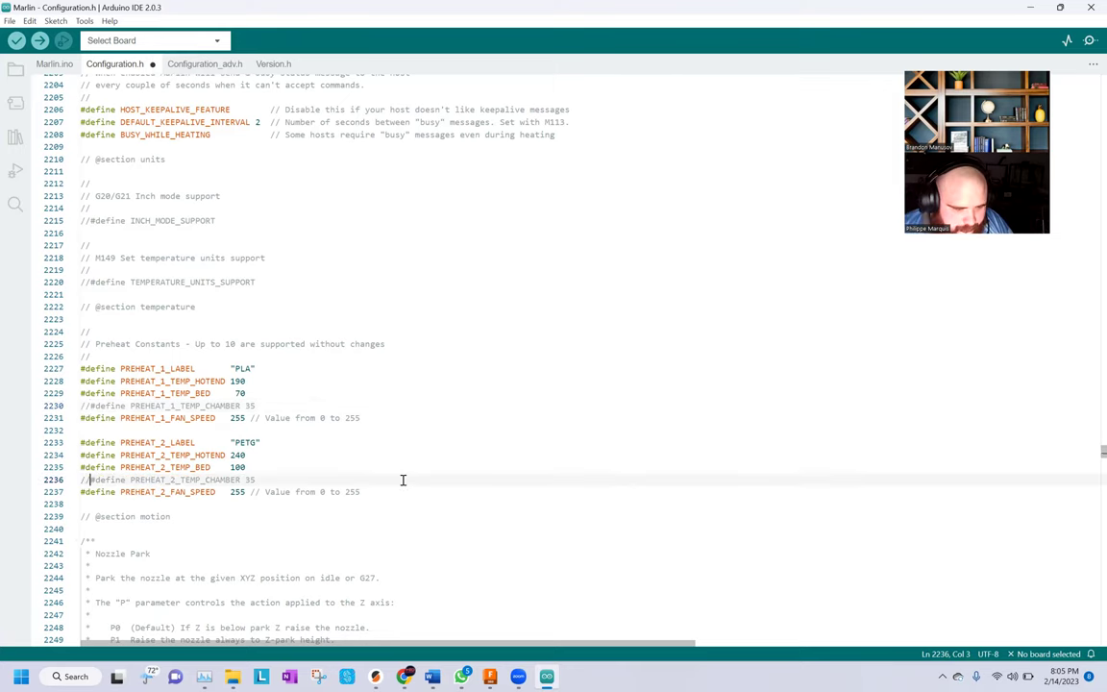
key("ctrl+s")
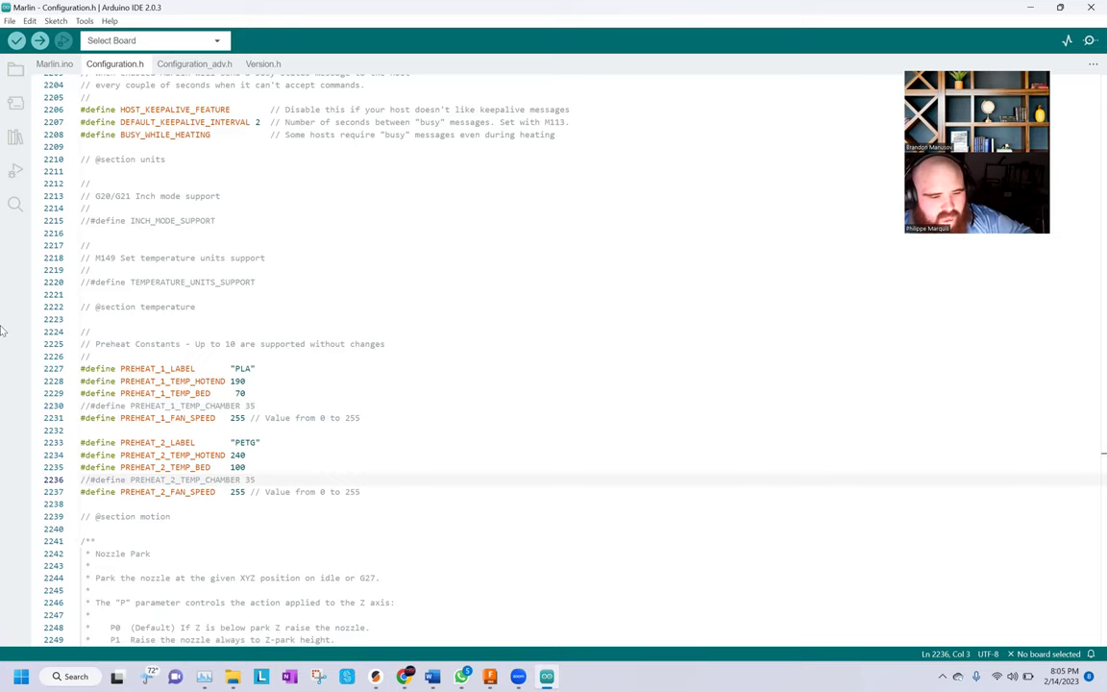
Delete the PREHEAT_1_TEMP_CHAMBER and PREHEAT_2_TEMP_CHAMBER lines entirely, leaving no blank lines, and save the file
left_click_drag(277, 410, 79, 404)
key("BackSpace")
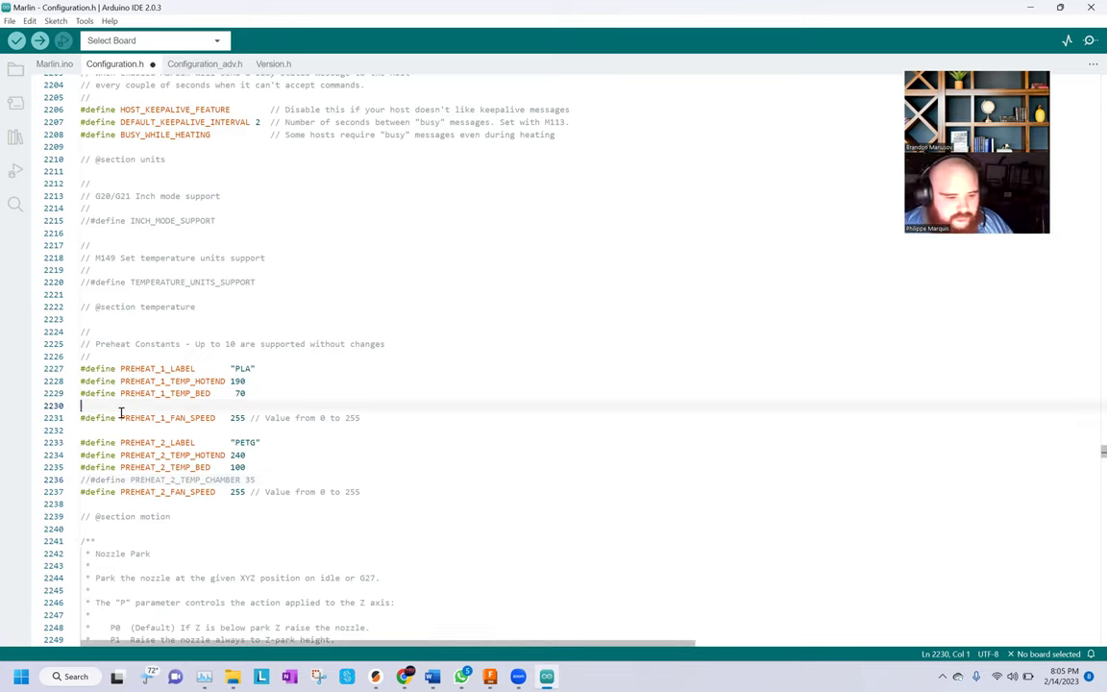
key("BackSpace")
left_click_drag(254, 467, 73, 467)
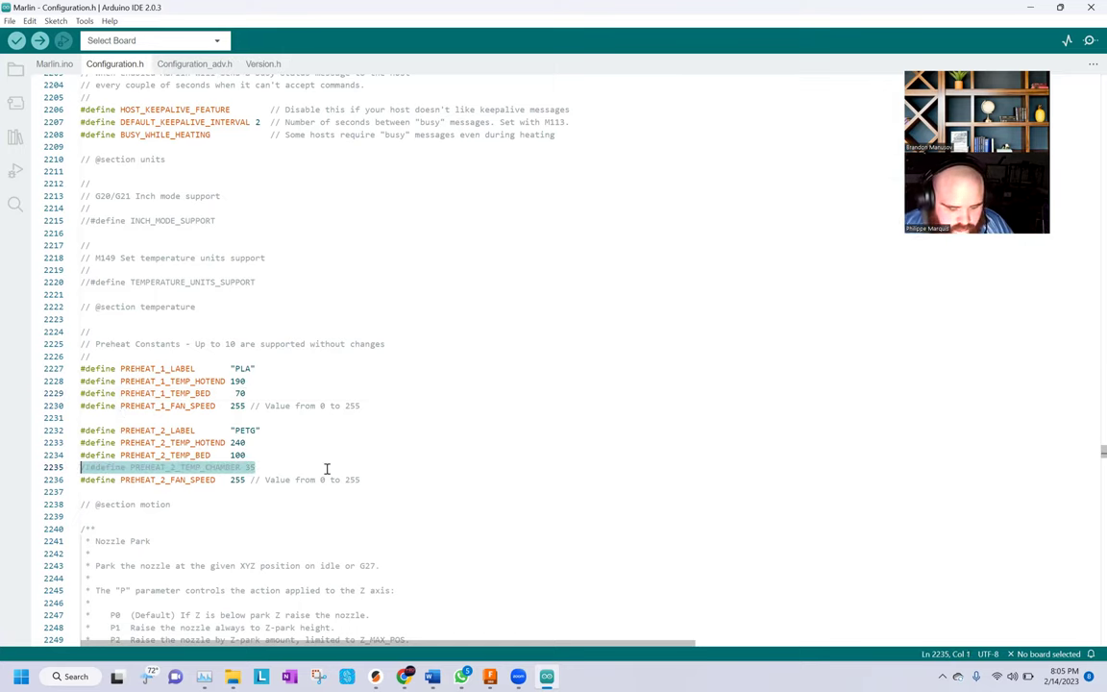
key("BackSpace")
key("BackSpace")
key("ctrl+s")
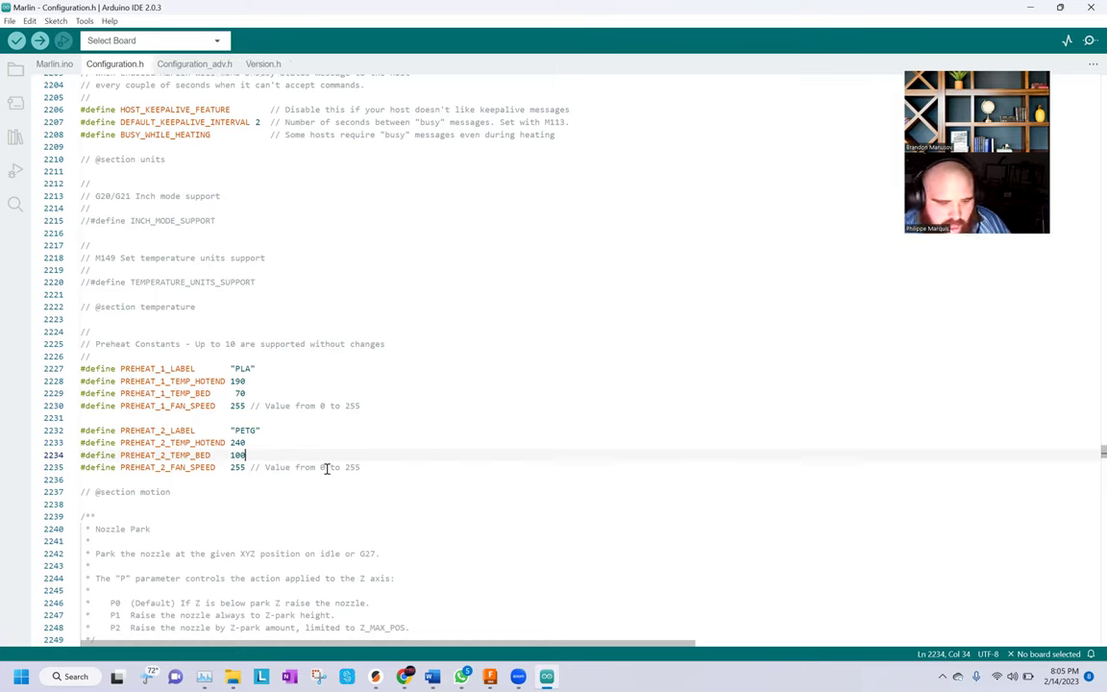
Insert a hyphen in the second preheat label so it reads "PET-G", and save the file
left_click(252, 429)
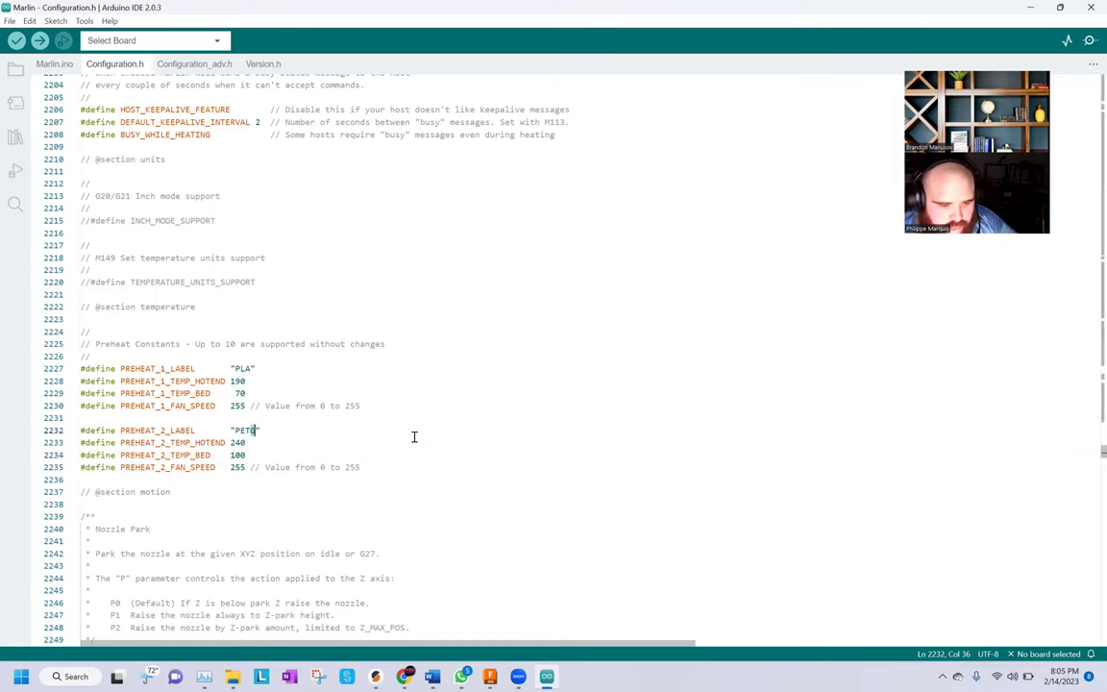
key("Left")
type("-")
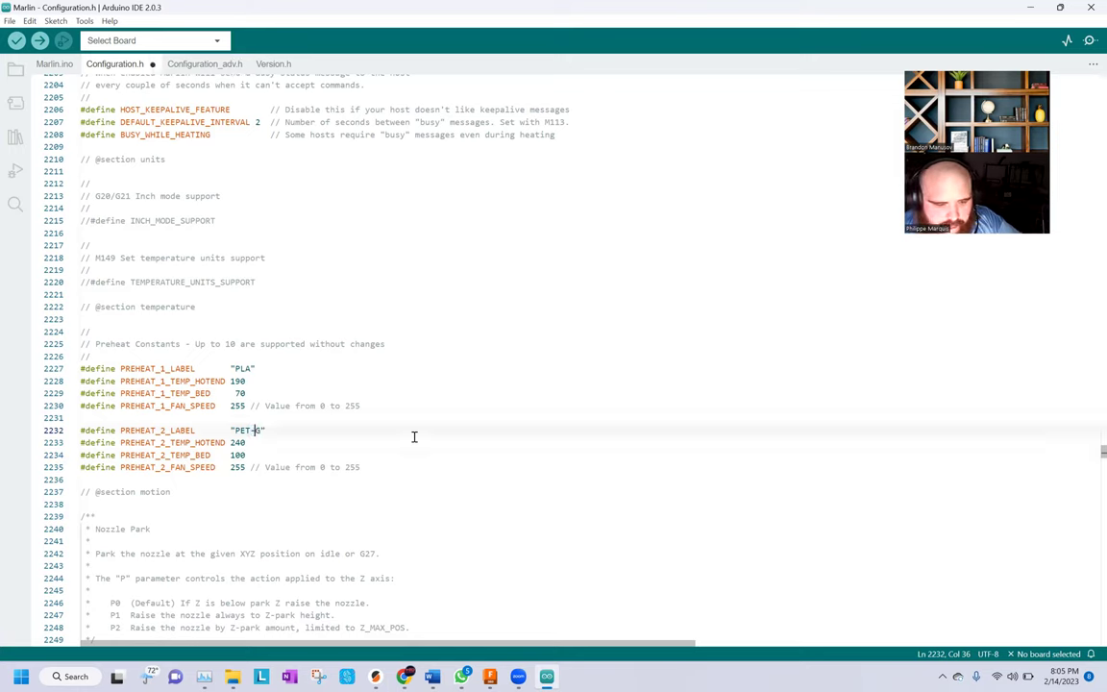
key("ctrl+s")
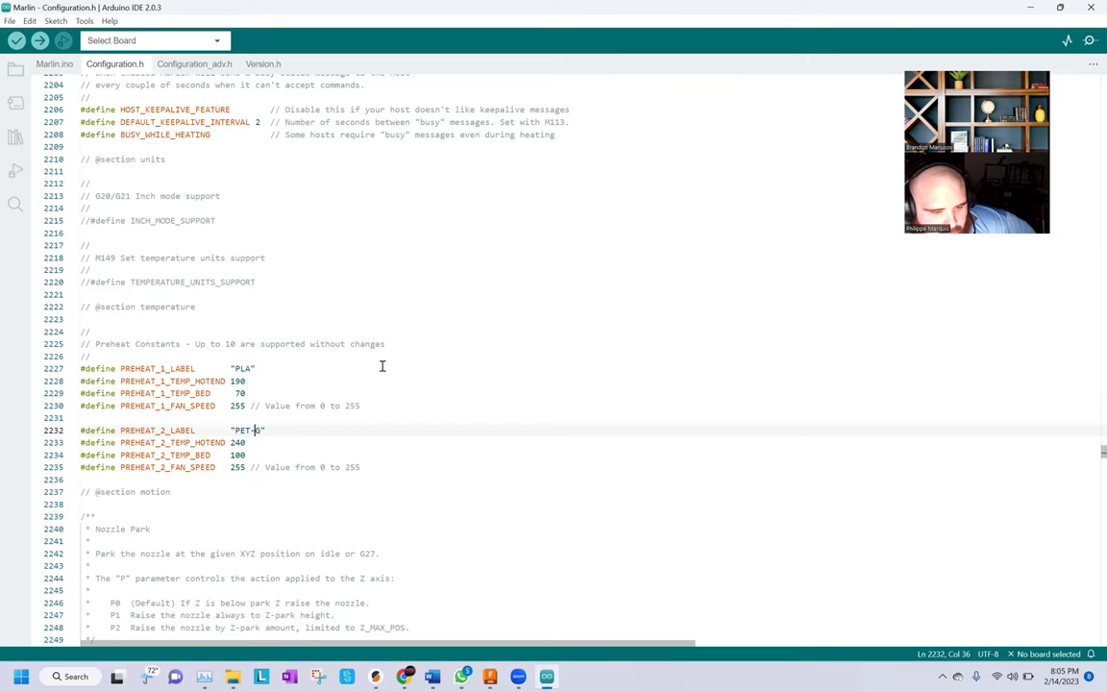
Set the preheat bed temperatures to 60 for PLA and 70 for PET-G
left_click(250, 393)
key("BackSpace")
key("BackSpace")
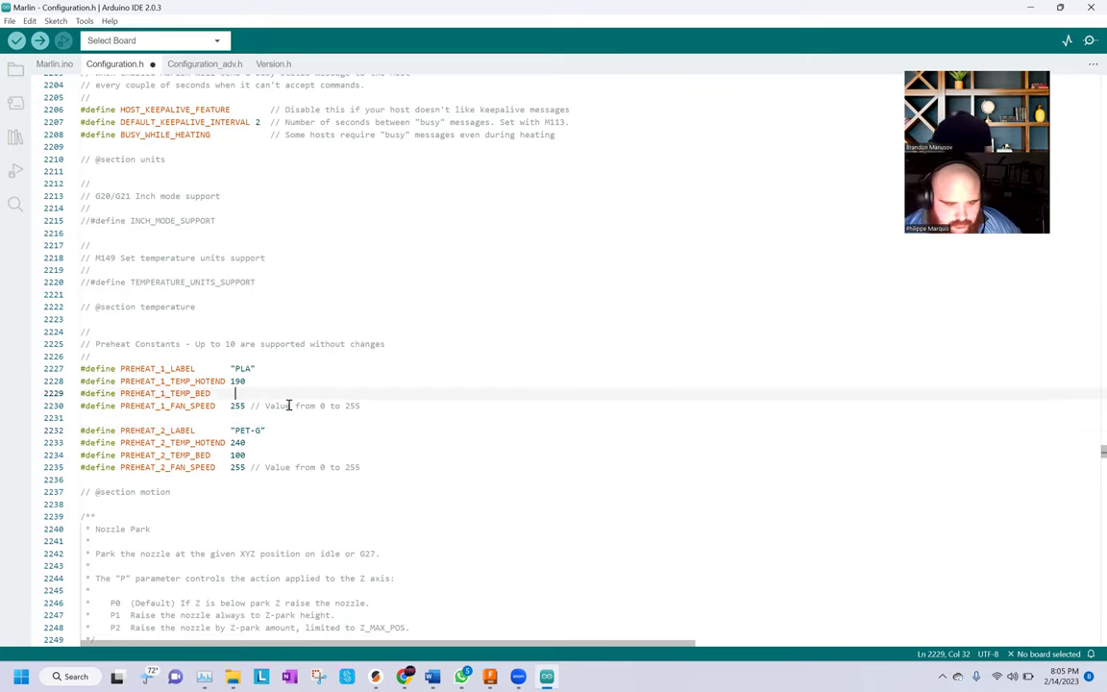
type("60")
left_click(244, 455)
key("BackSpace")
key("BackSpace")
key("BackSpace")
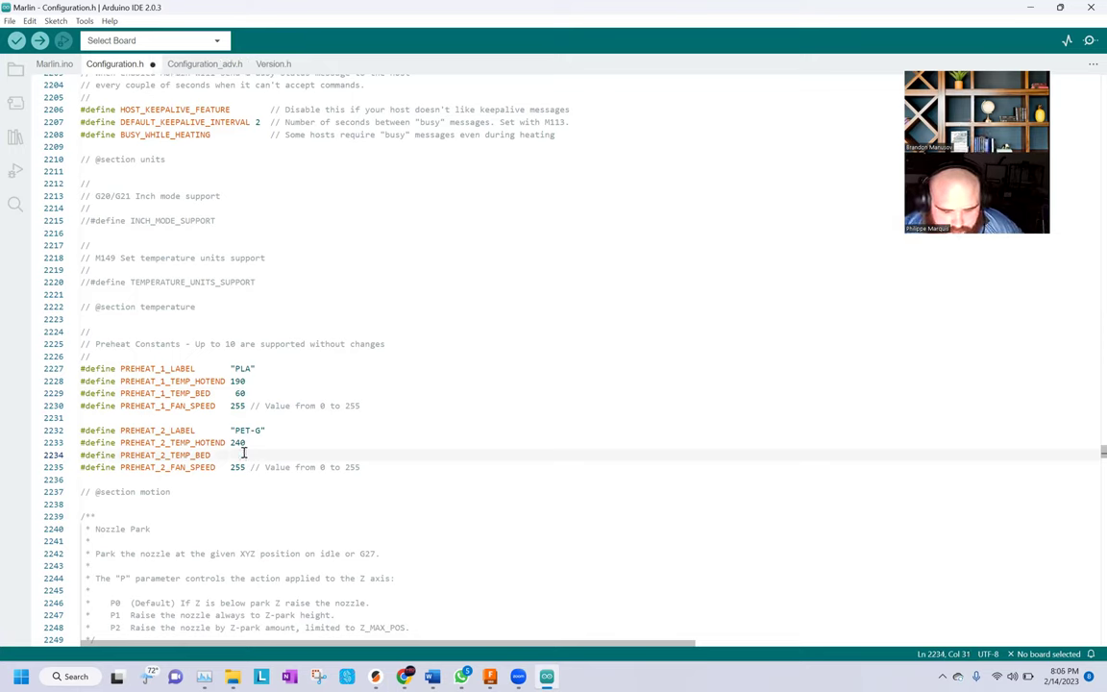
type("70")
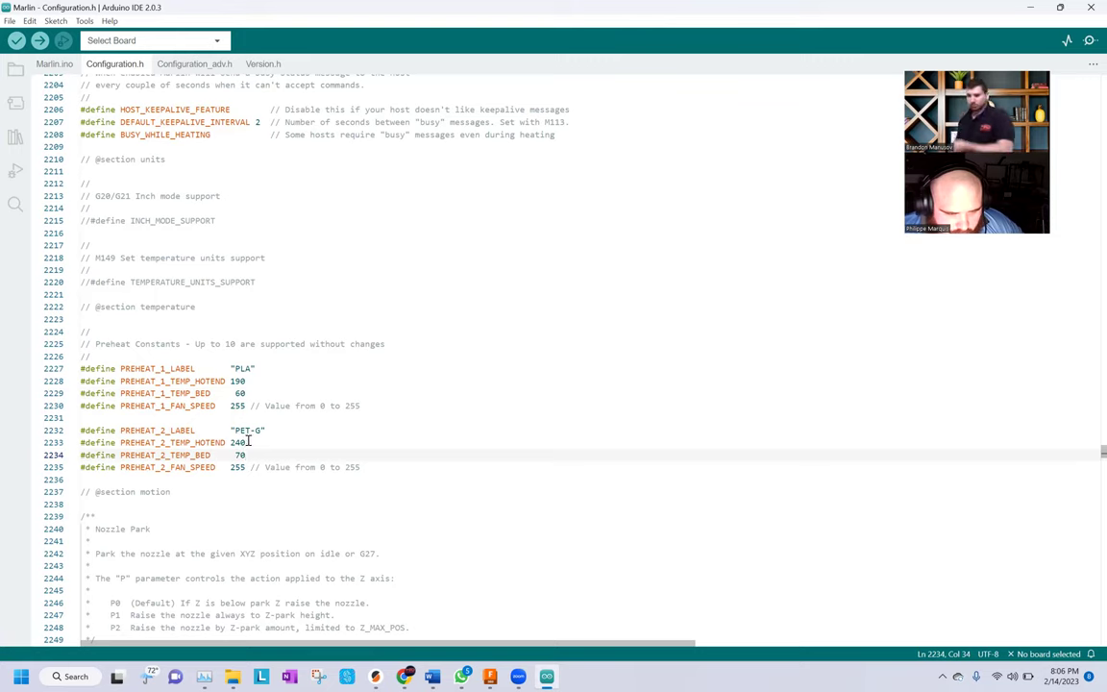
Set PREHEAT_2_TEMP_HOTEND for PET-G to 230 and save the file
left_click(242, 381)
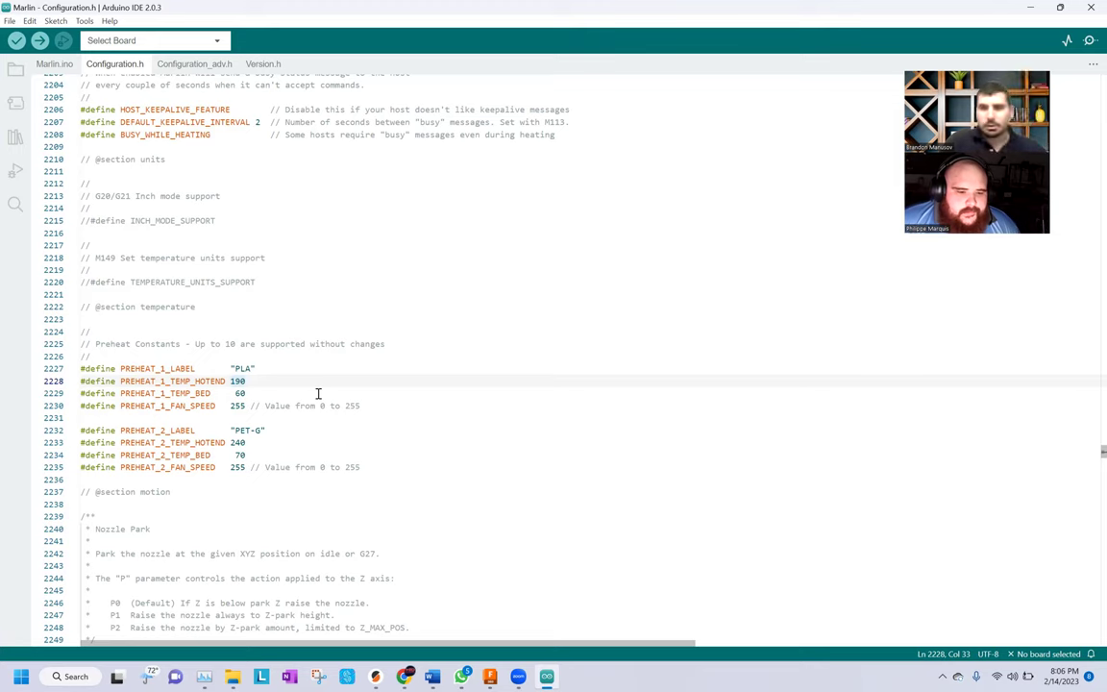
left_click(318, 393)
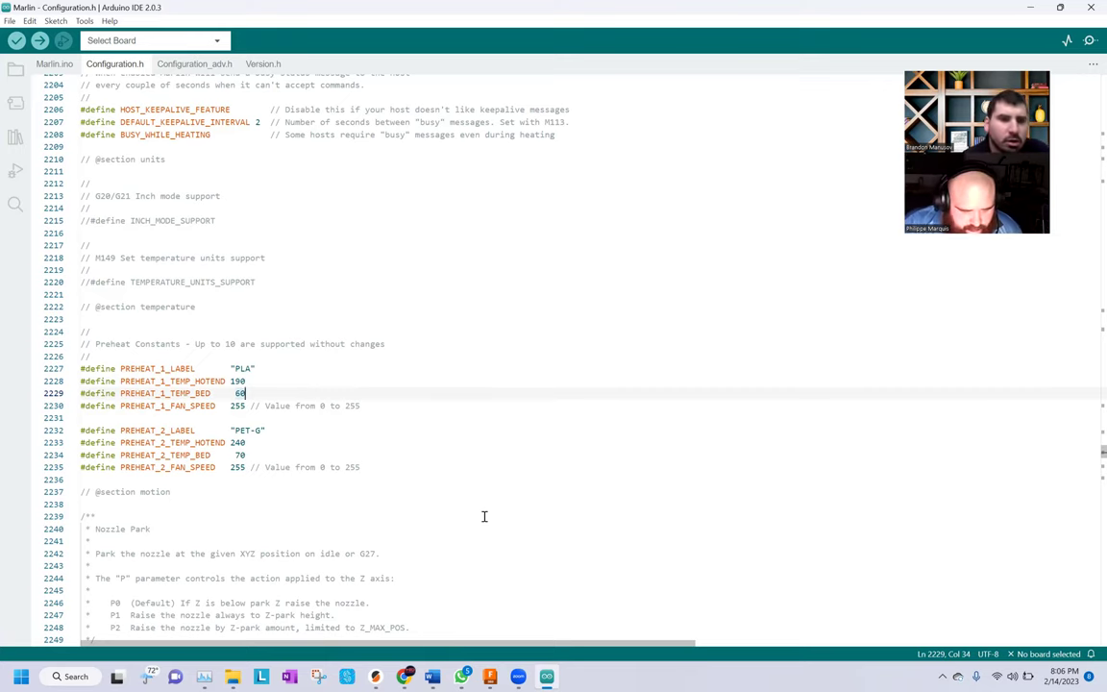
left_click(246, 382)
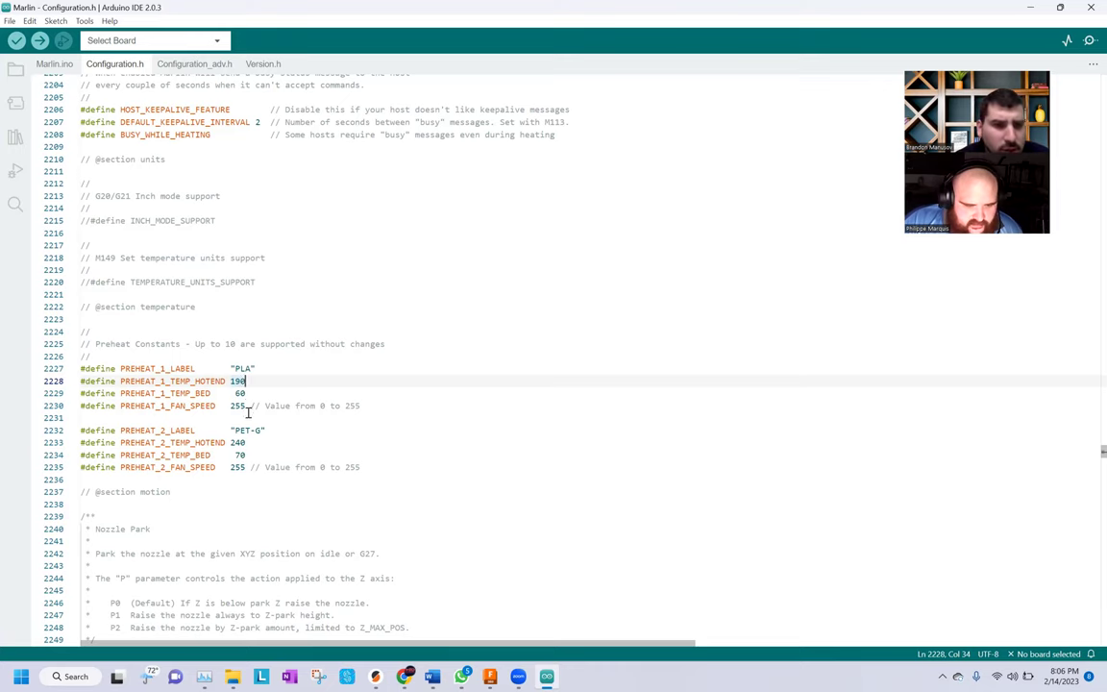
left_click(239, 442)
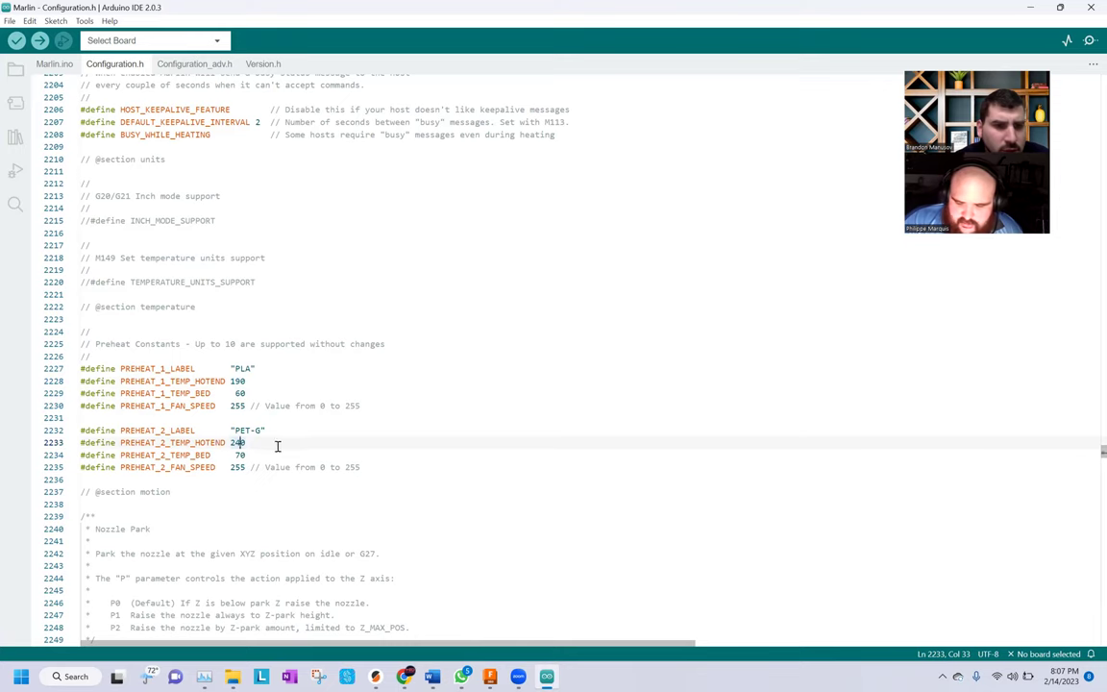
key("BackSpace")
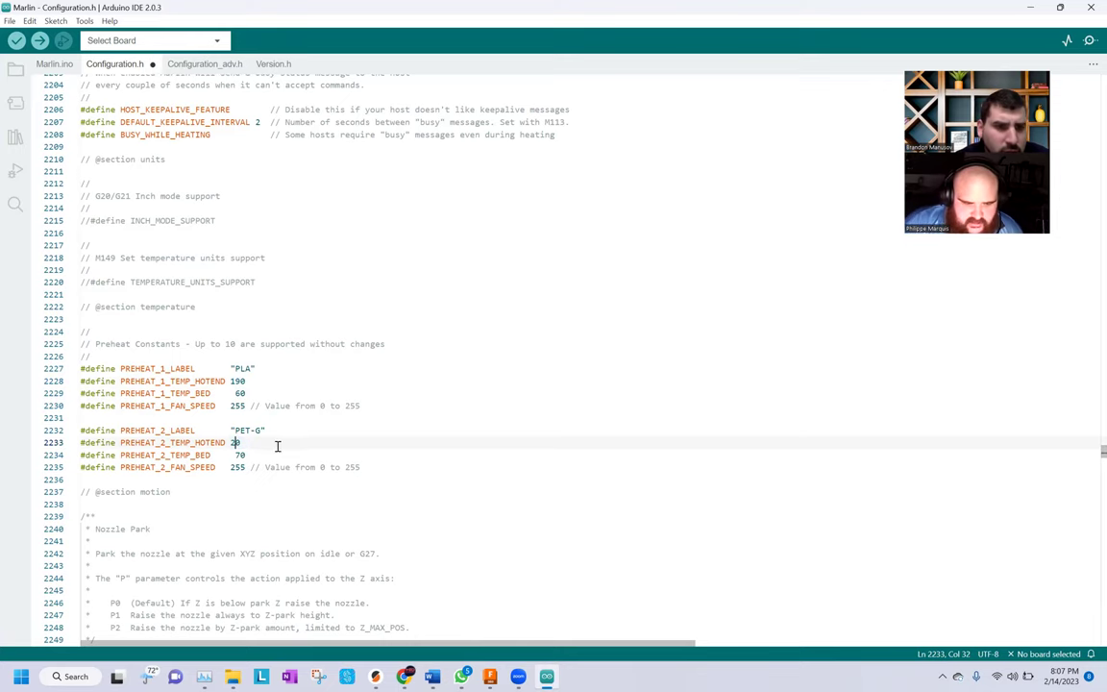
key("ctrl+s")
type("3")
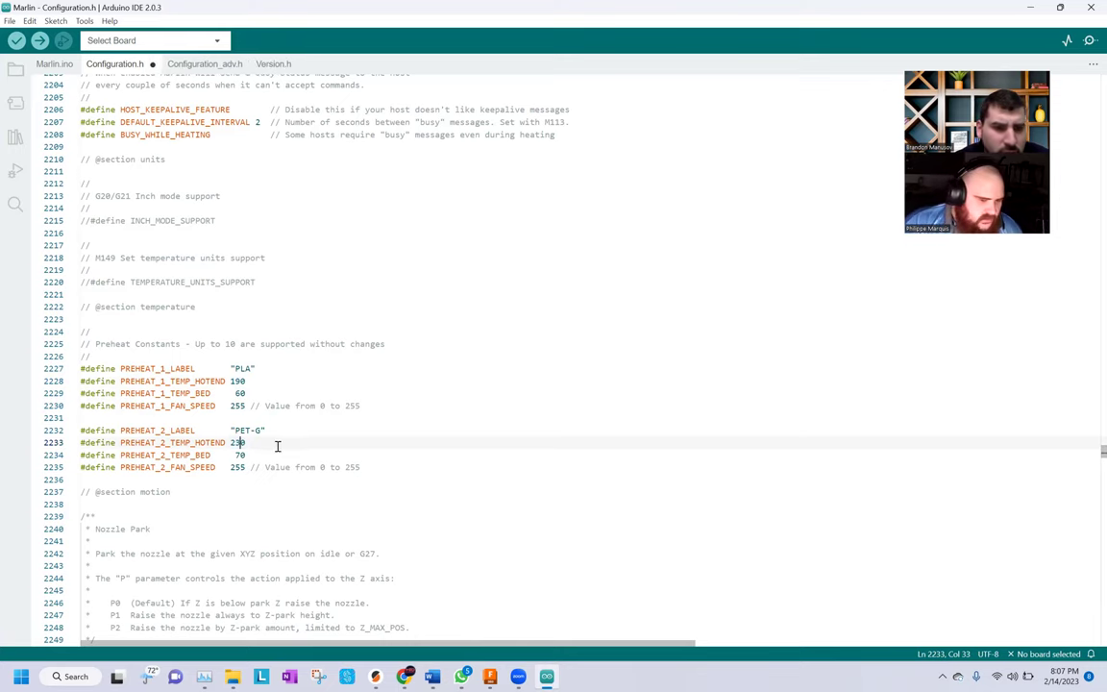
key("ctrl+s")
left_click(291, 454)
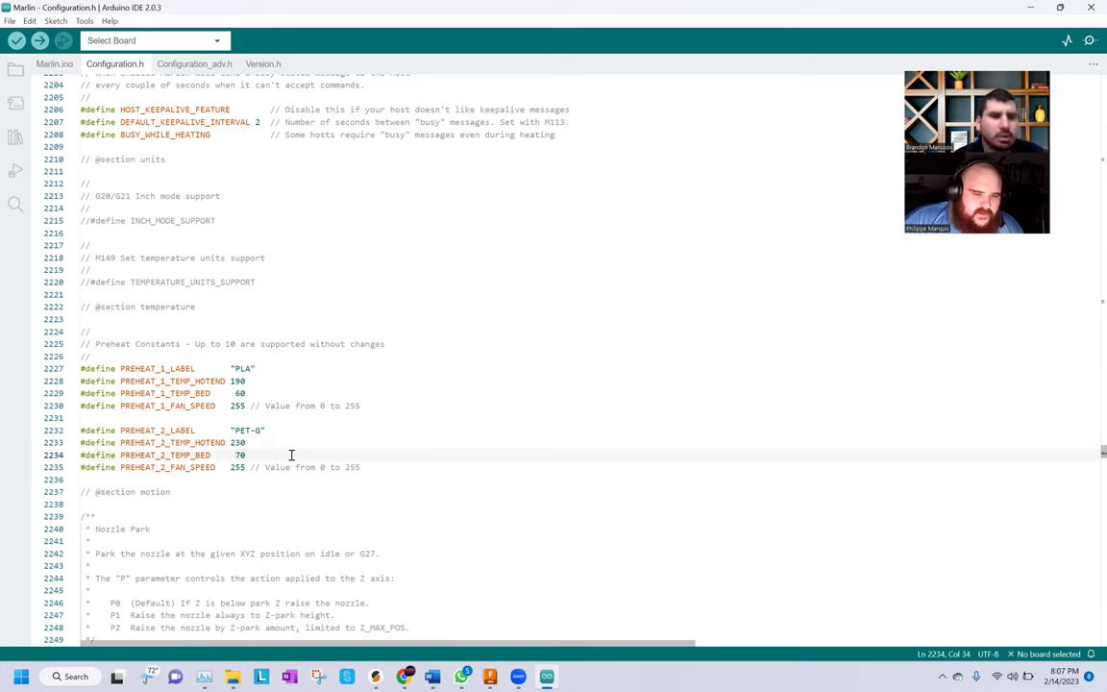
Review the nozzle park, nozzle cleaning and print job timer settings that follow the preheat constants
scroll(298, 459, "down", 1)
scroll(324, 498, "down", 2)
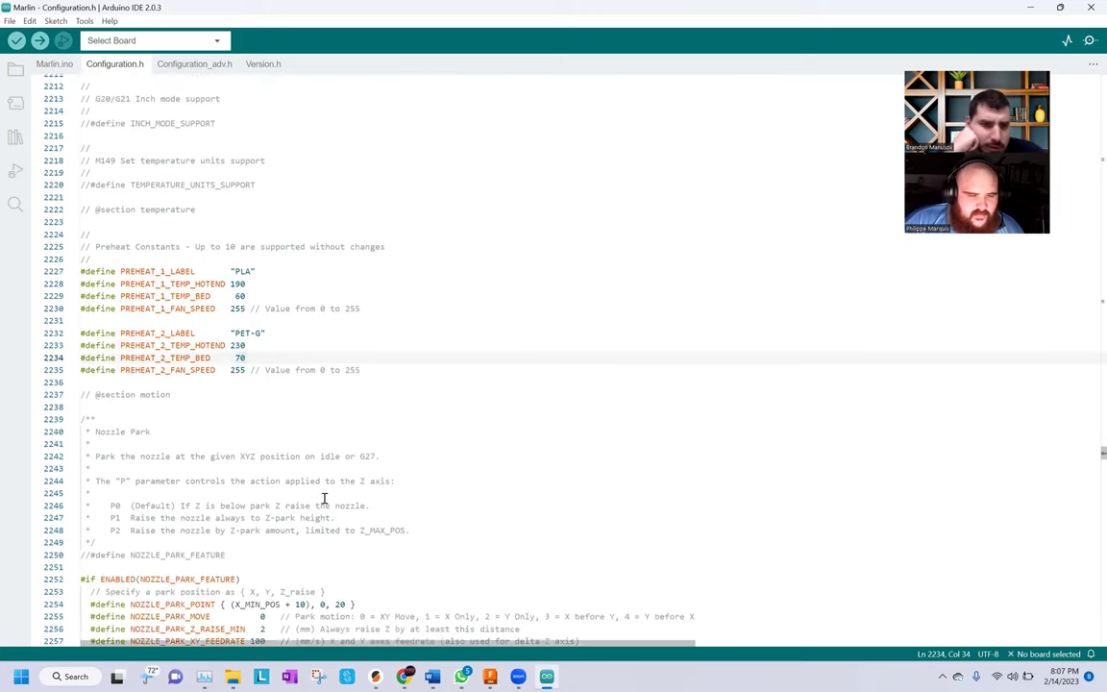
scroll(324, 498, "down", 3)
scroll(324, 498, "down", 3)
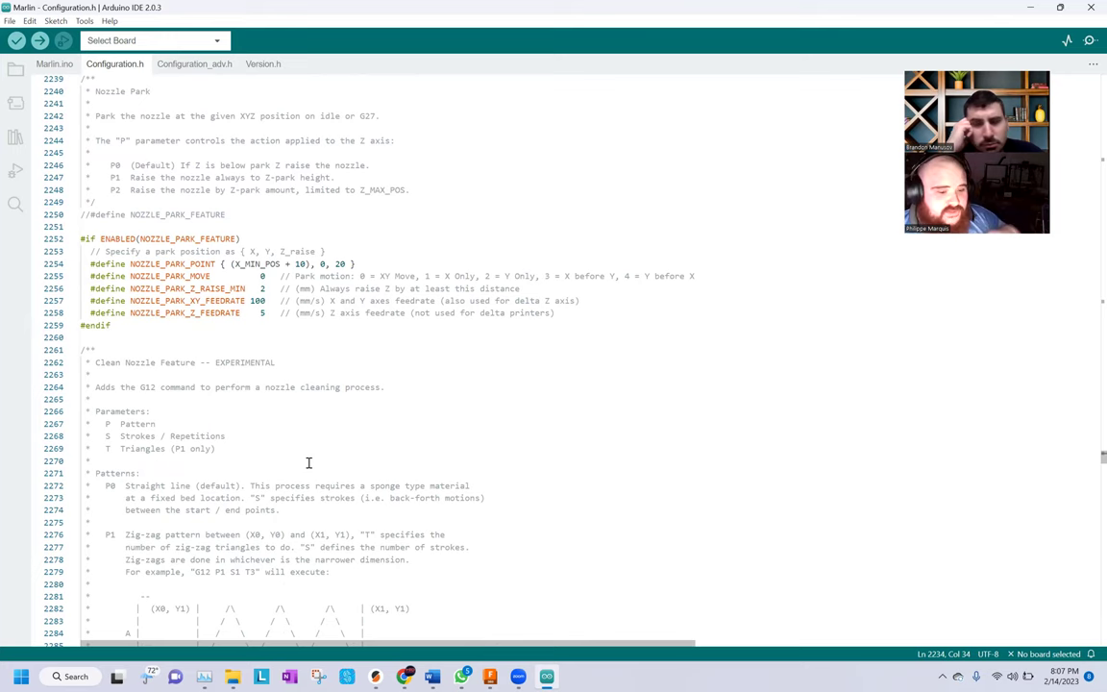
scroll(308, 464, "down", 9)
scroll(311, 439, "down", 2)
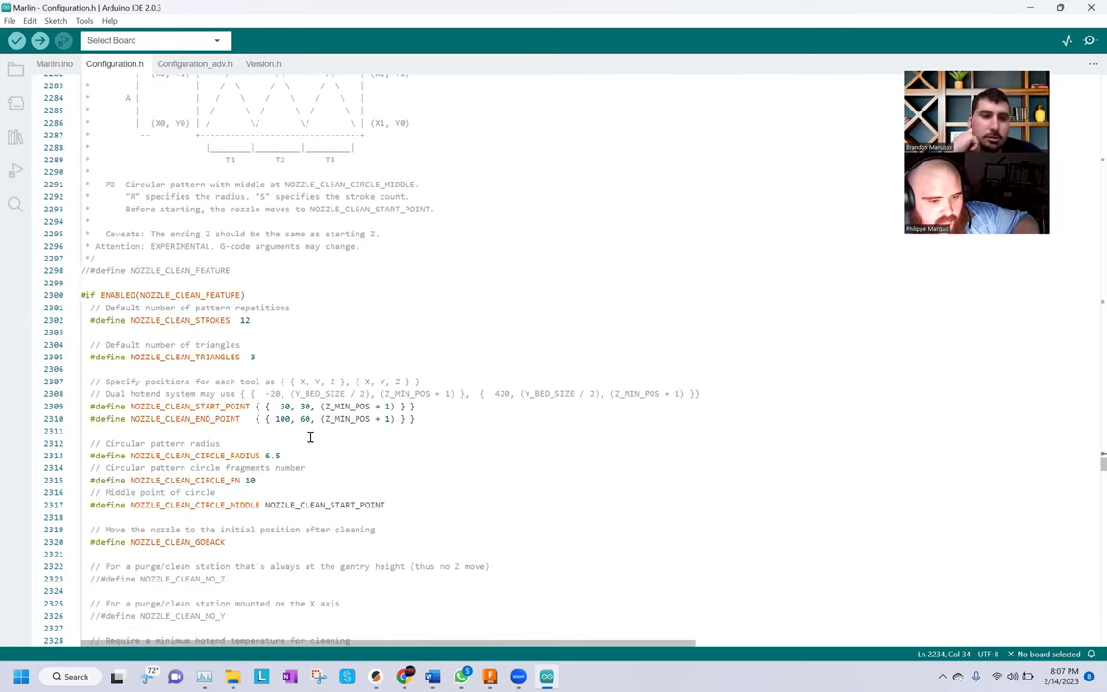
scroll(309, 432, "down", 13)
scroll(280, 417, "down", 2)
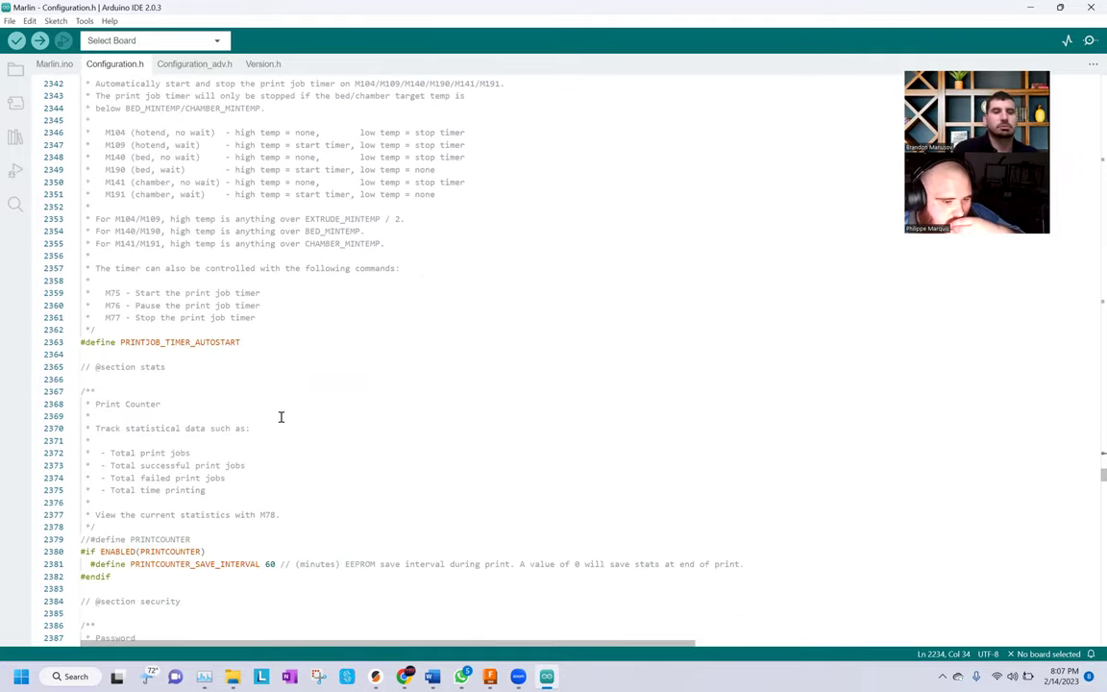
Look through the password, LCD language, LCD character set and info screen style settings
scroll(280, 416, "down", 7)
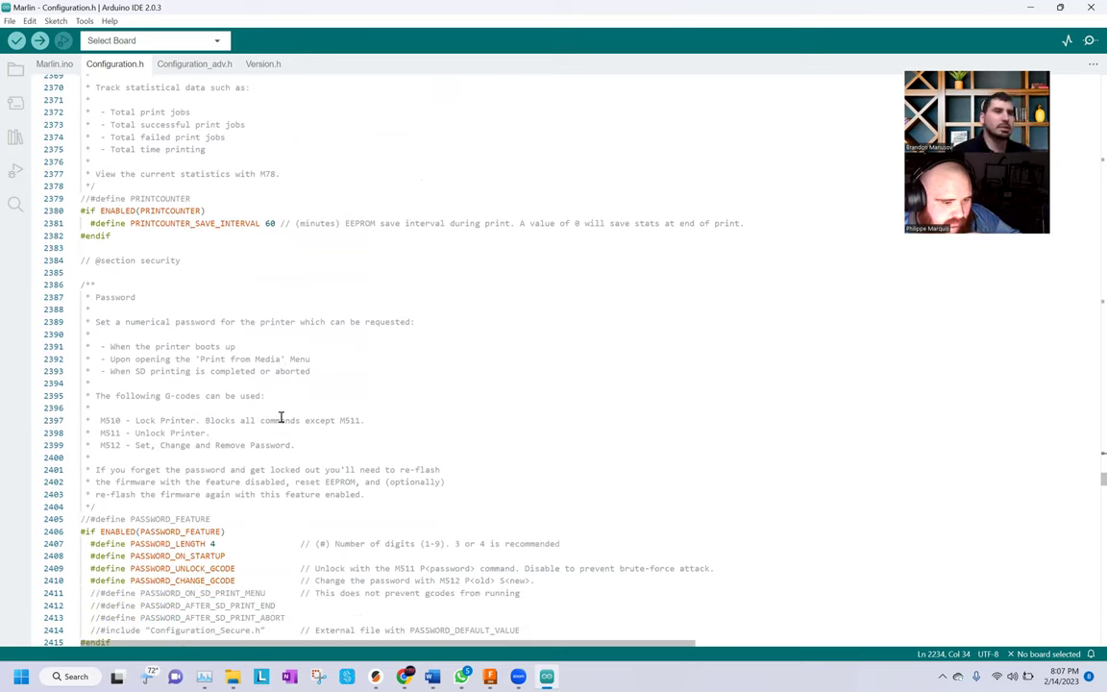
scroll(281, 416, "down", 3)
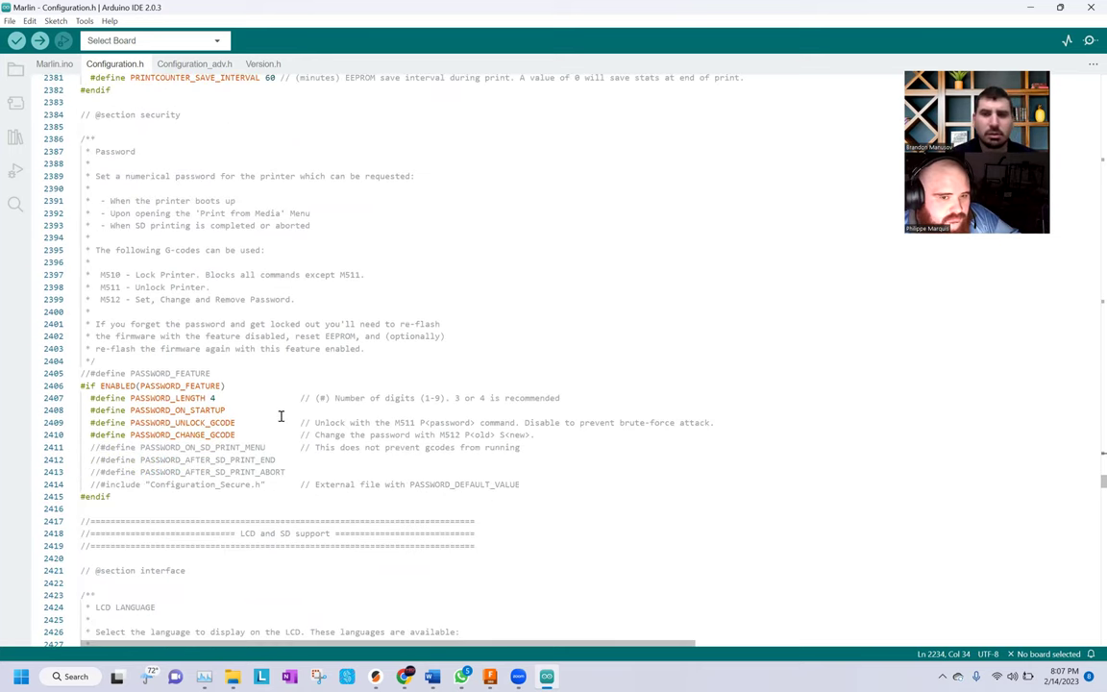
scroll(280, 416, "down", 8)
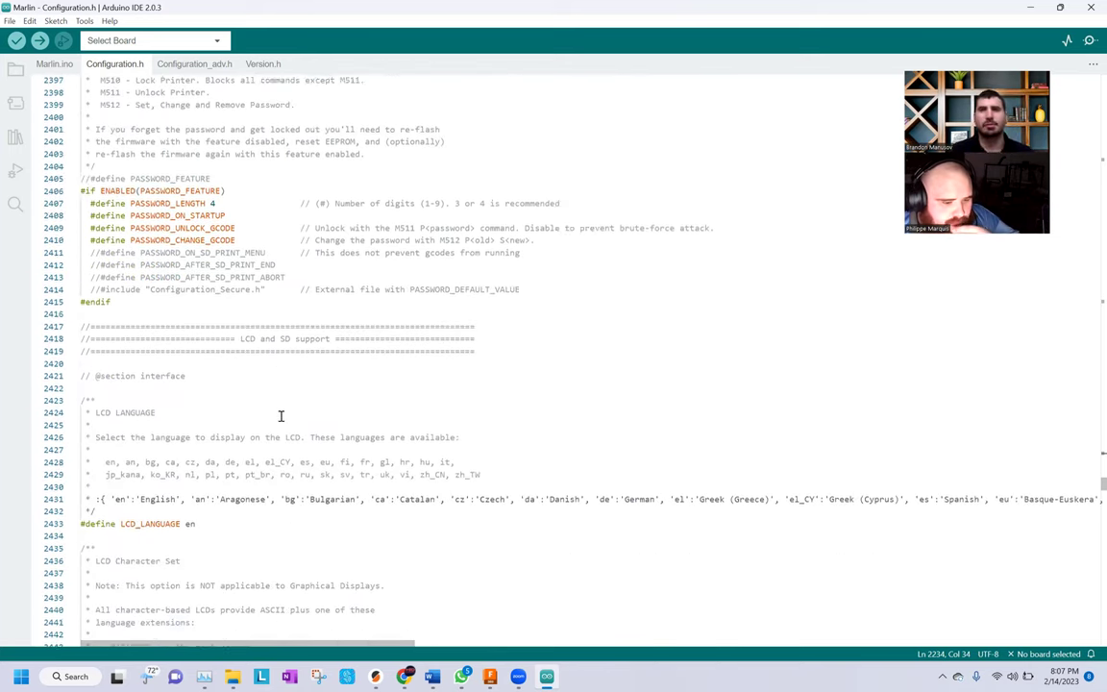
scroll(280, 416, "down", 2)
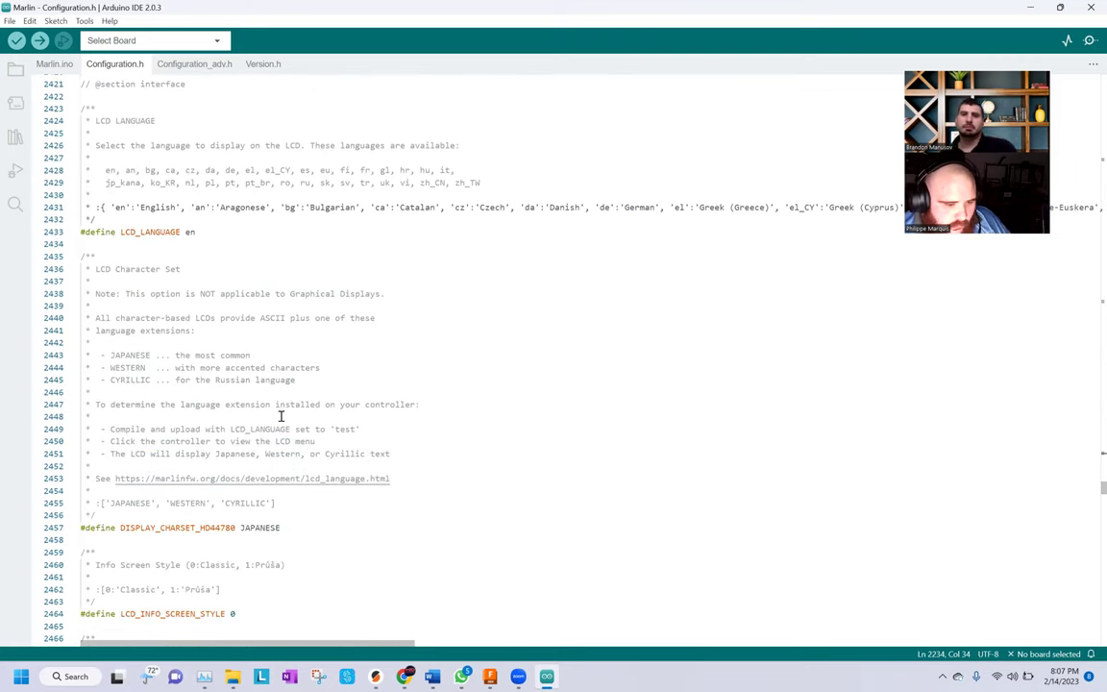
scroll(280, 416, "down", 2)
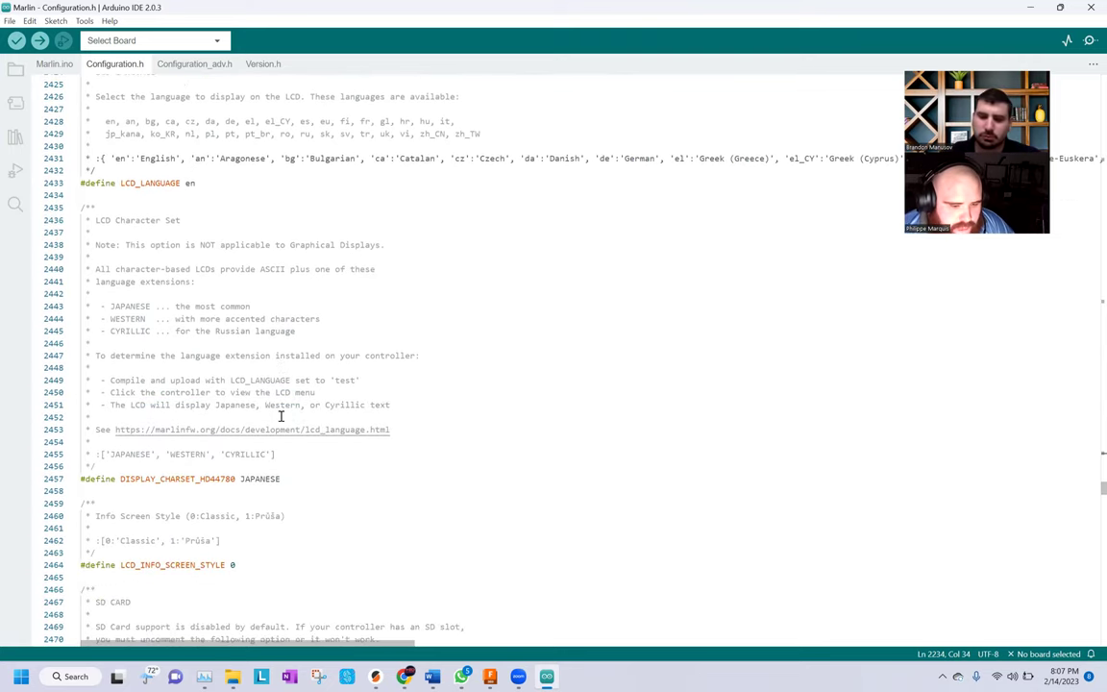
scroll(256, 500, "down", 3)
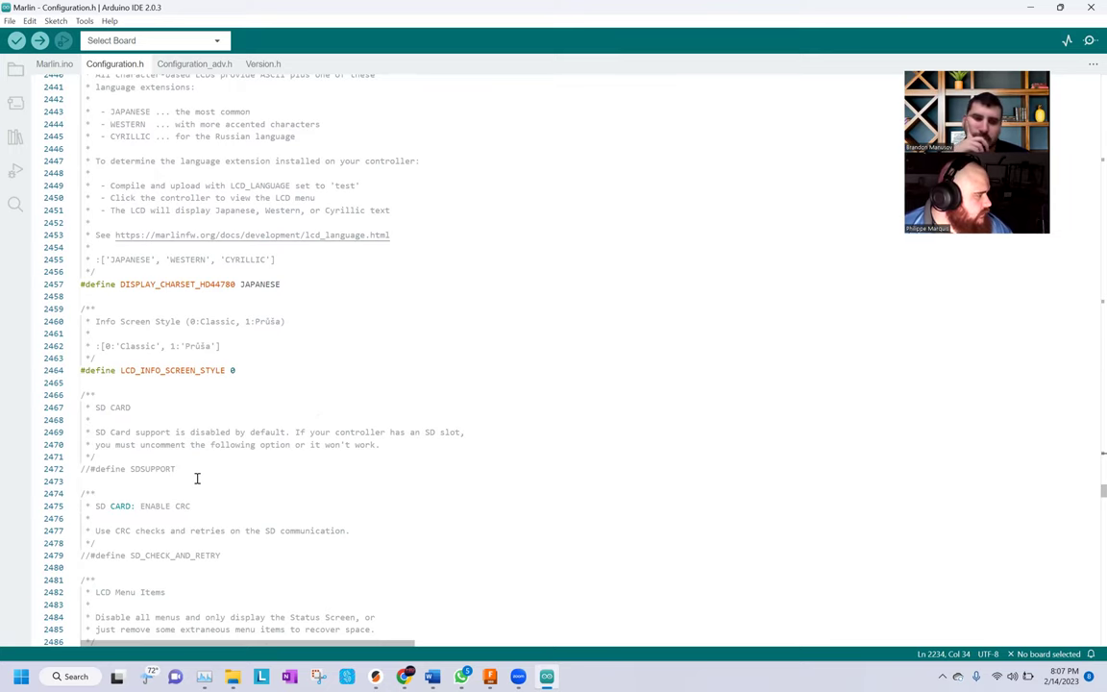
left_click(398, 346)
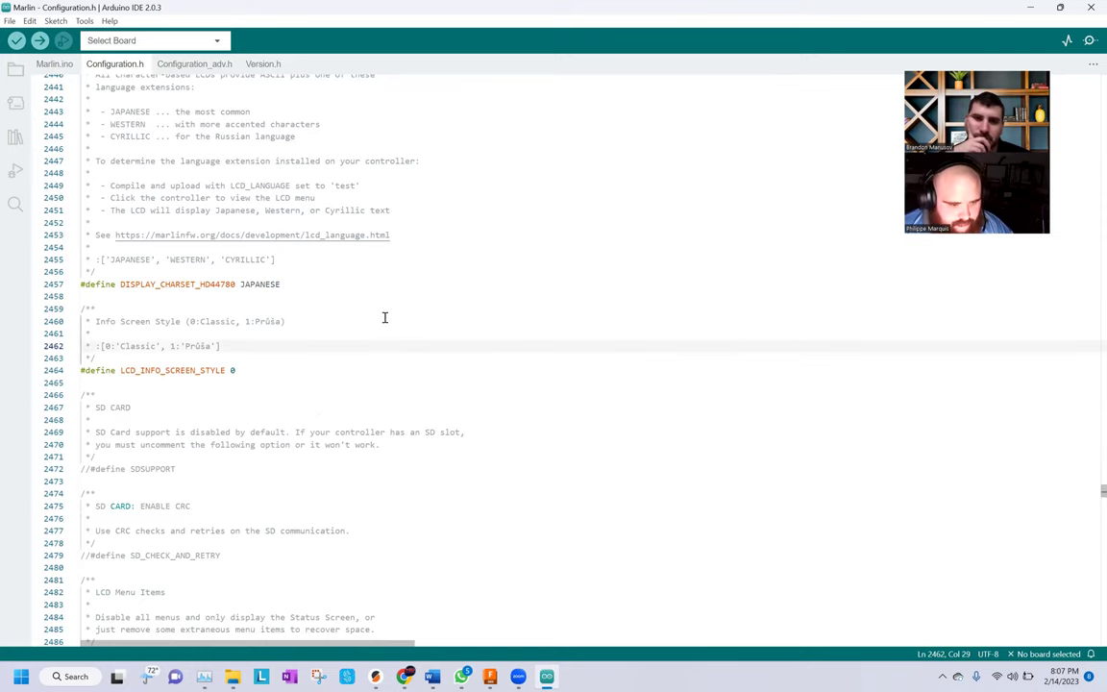
scroll(361, 333, "down", 1)
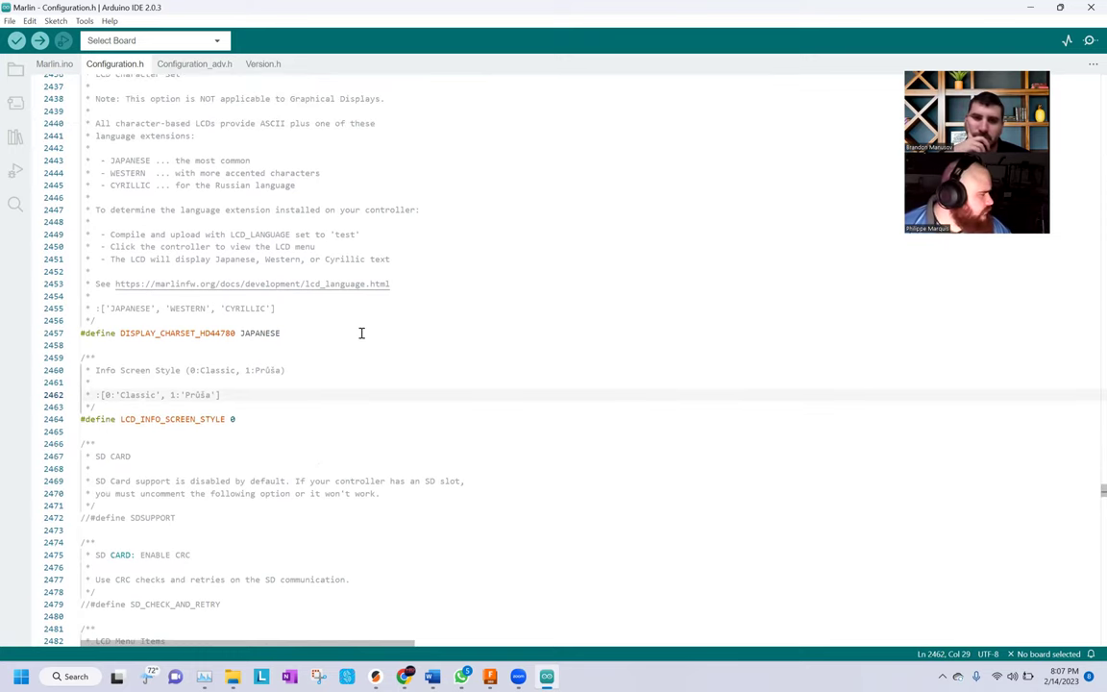
Go back and recheck the print counter and password feature settings above the LCD and SD support section
scroll(362, 332, "up", 4)
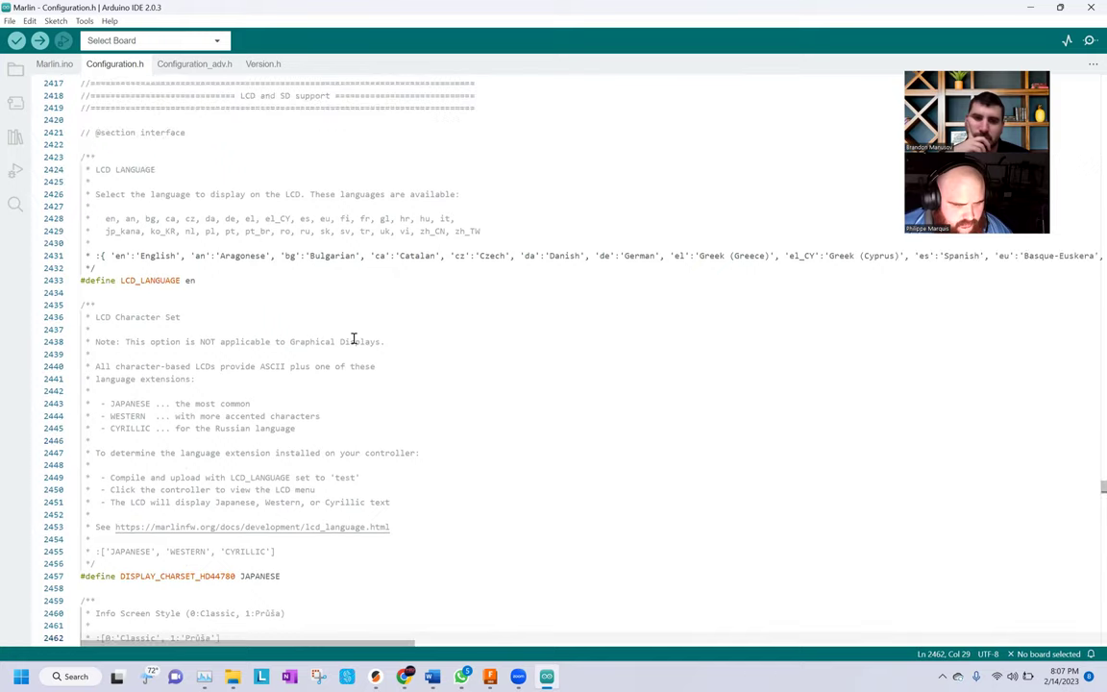
scroll(353, 338, "up", 3)
scroll(354, 339, "up", 5)
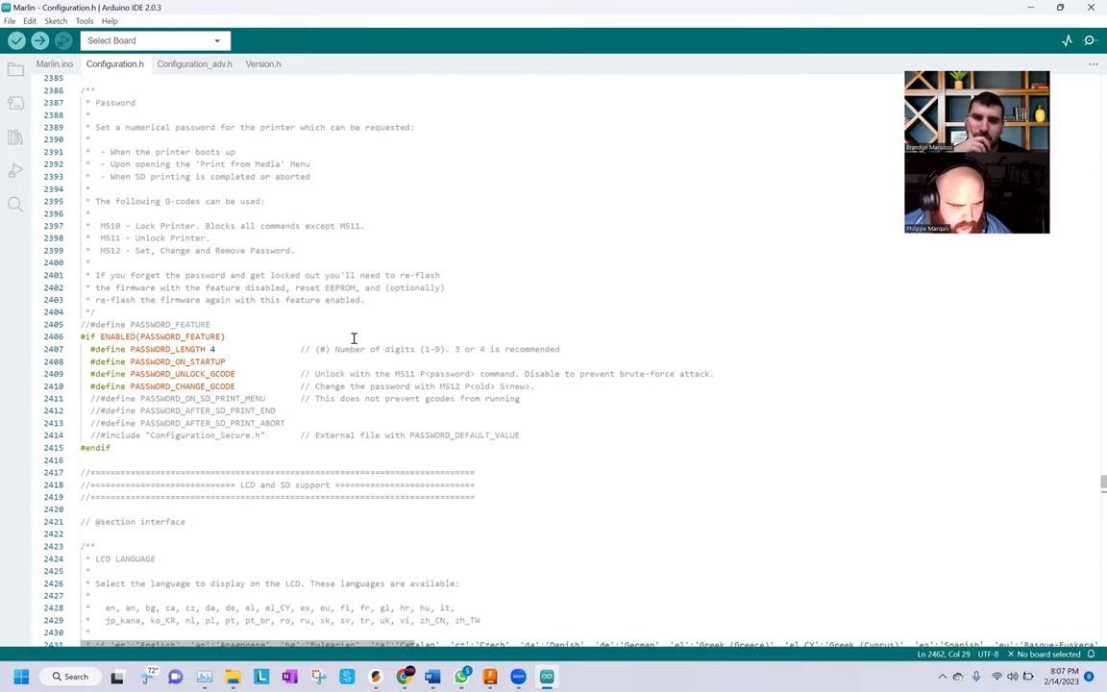
scroll(253, 208, "up", 2)
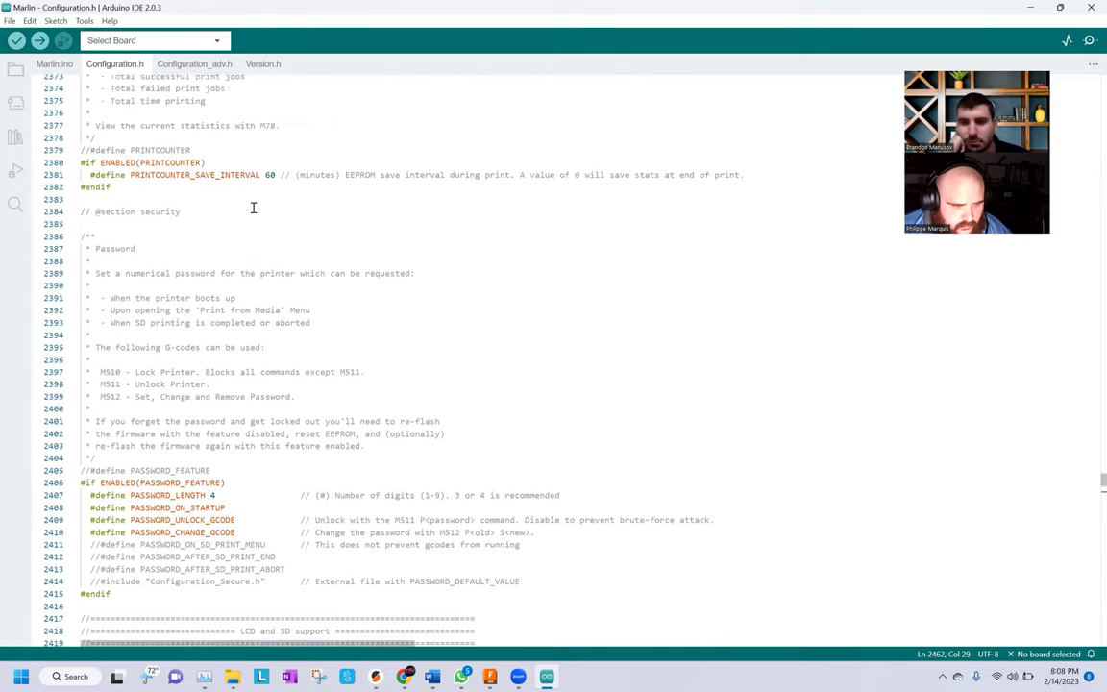
scroll(253, 207, "up", 1)
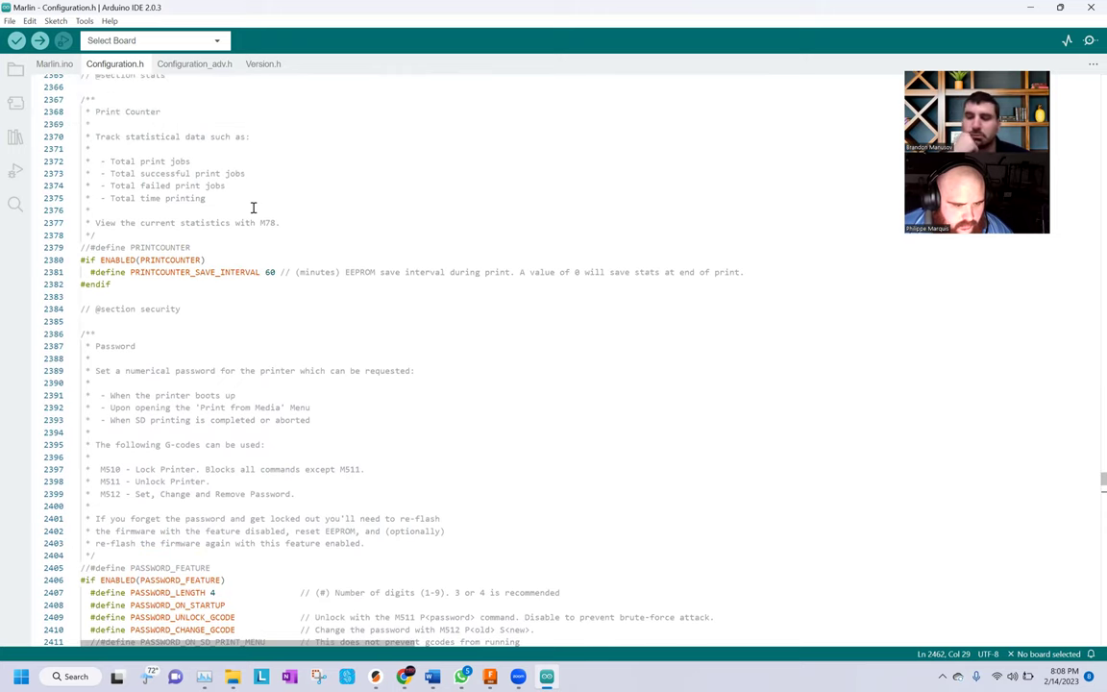
scroll(253, 207, "up", 2)
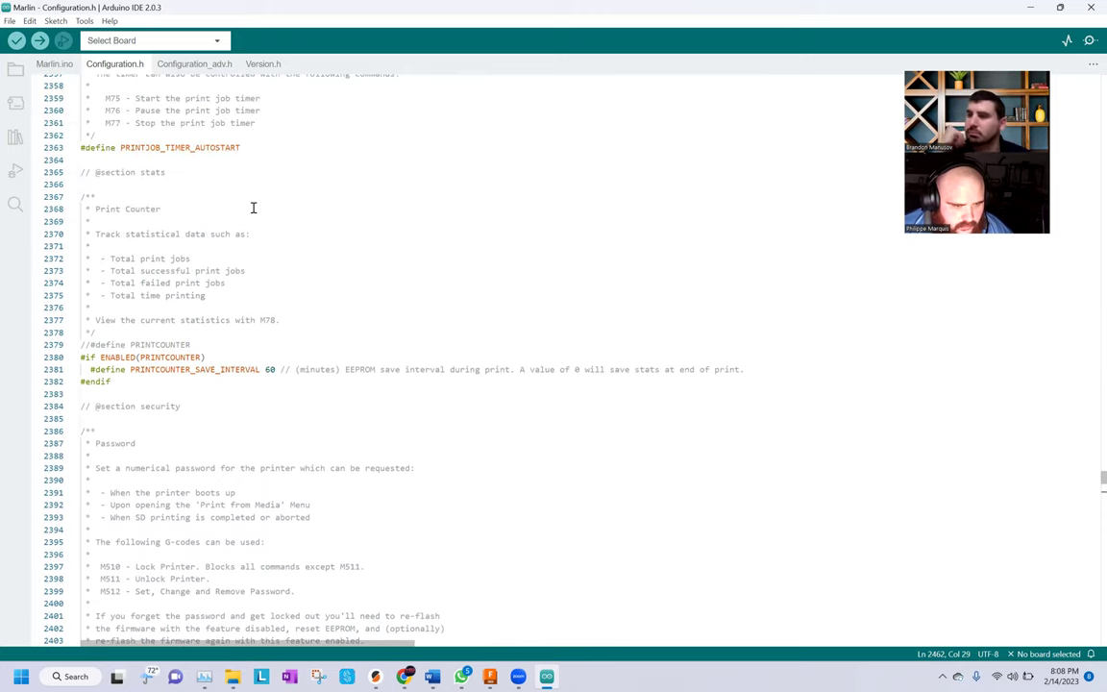
scroll(258, 258, "down", 6)
scroll(248, 266, "down", 3)
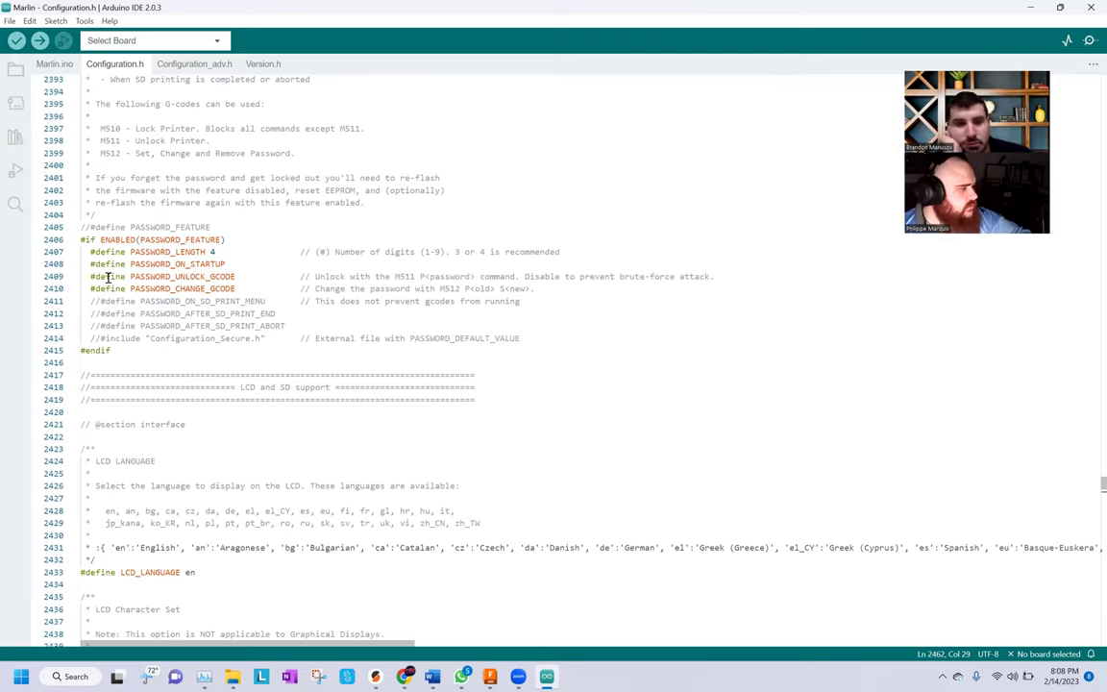
Examine the LCD and SD support section from the display language through the info screen style, SD card and LCD menu options
left_click(337, 387)
scroll(331, 385, "down", 3)
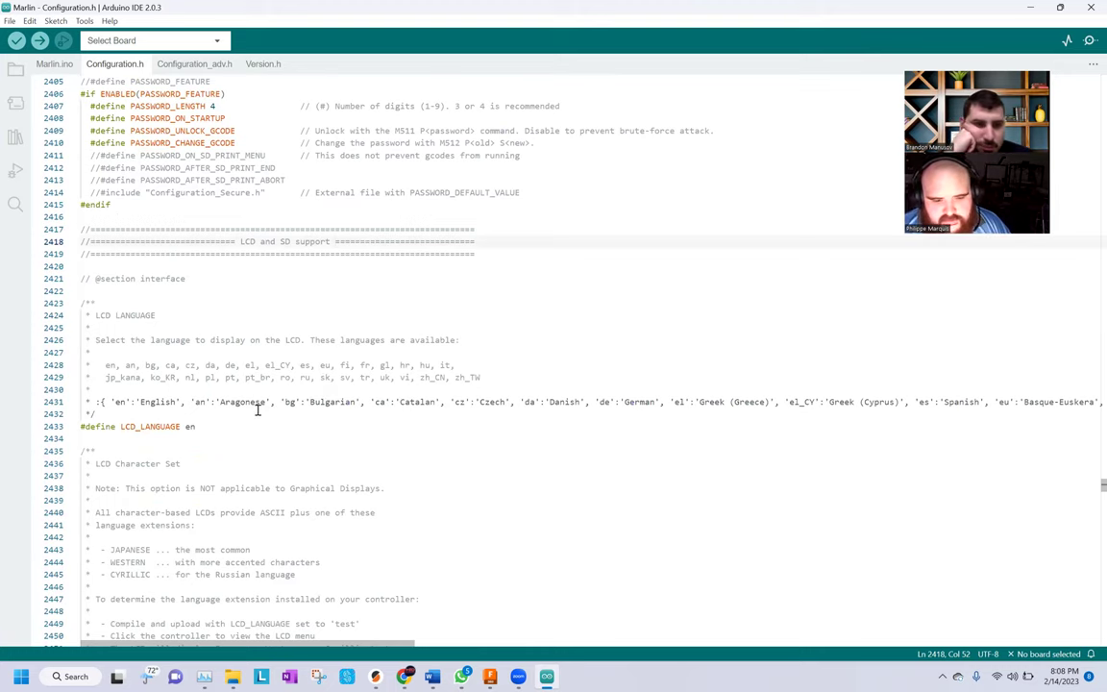
scroll(294, 414, "down", 2)
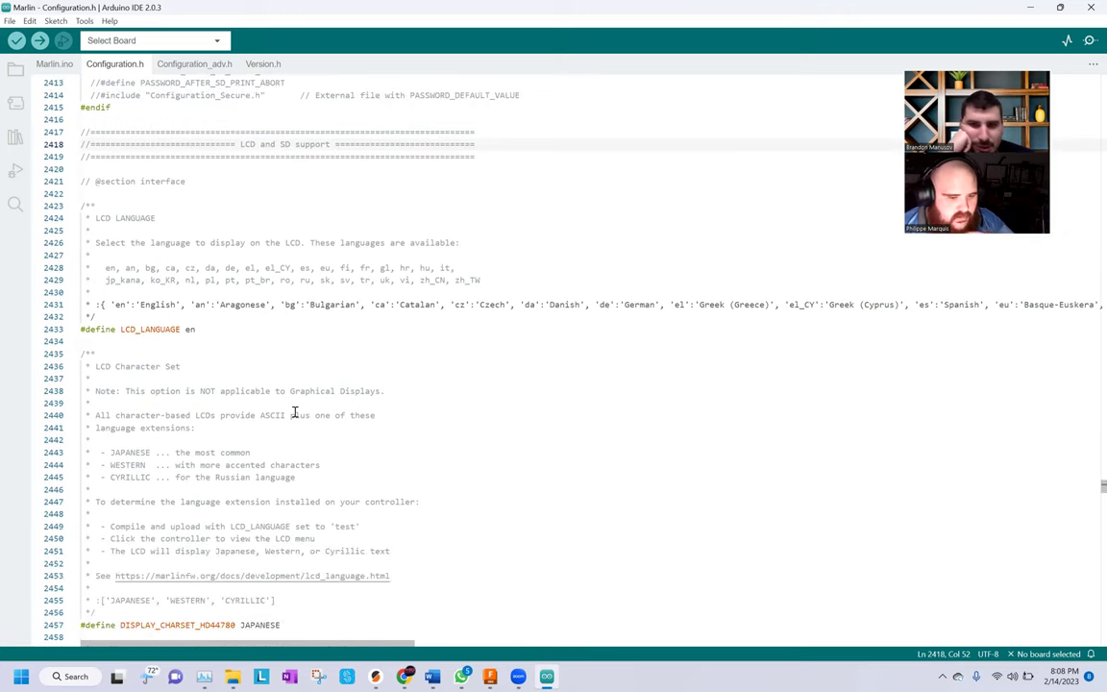
scroll(294, 414, "down", 1)
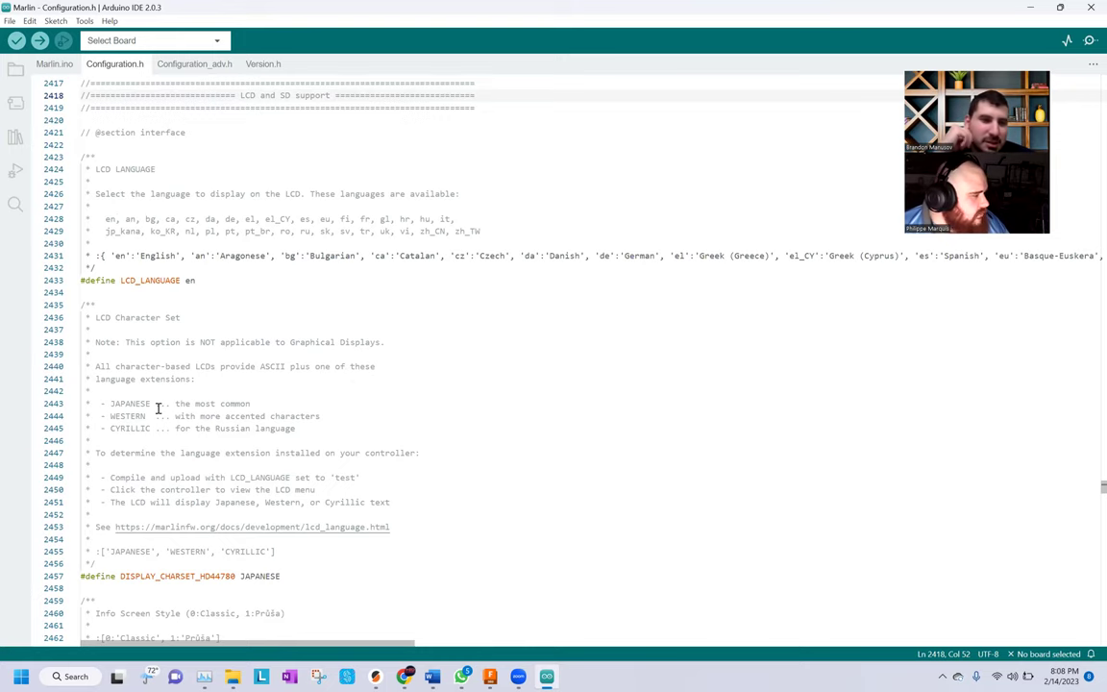
left_click(339, 502)
scroll(339, 500, "down", 4)
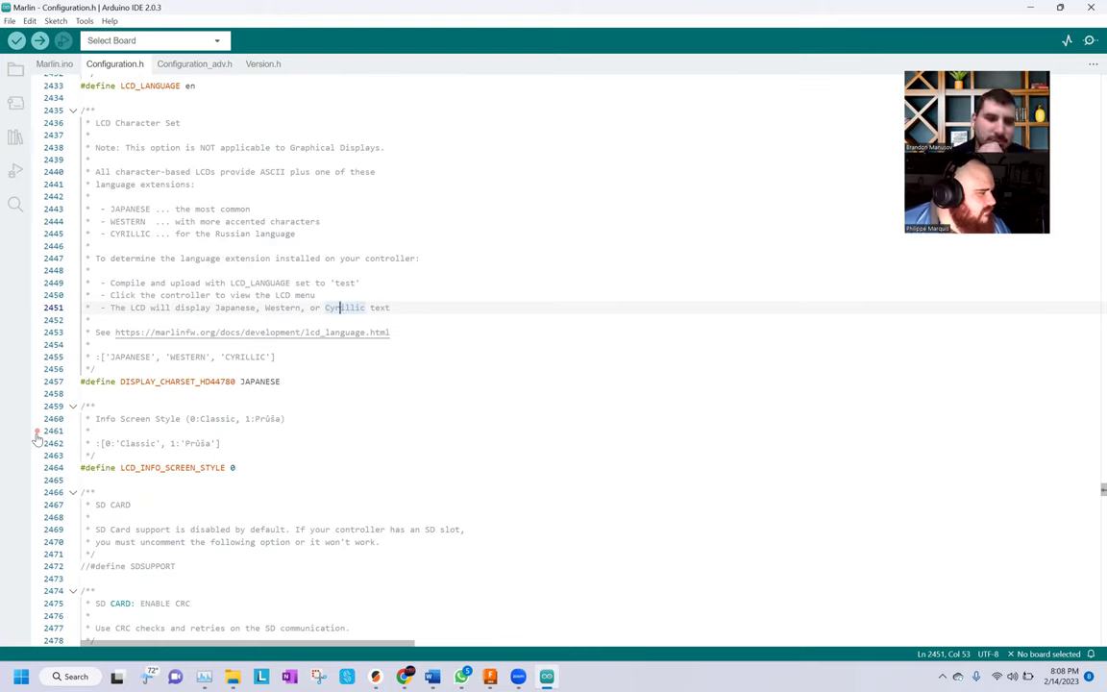
left_click(481, 414)
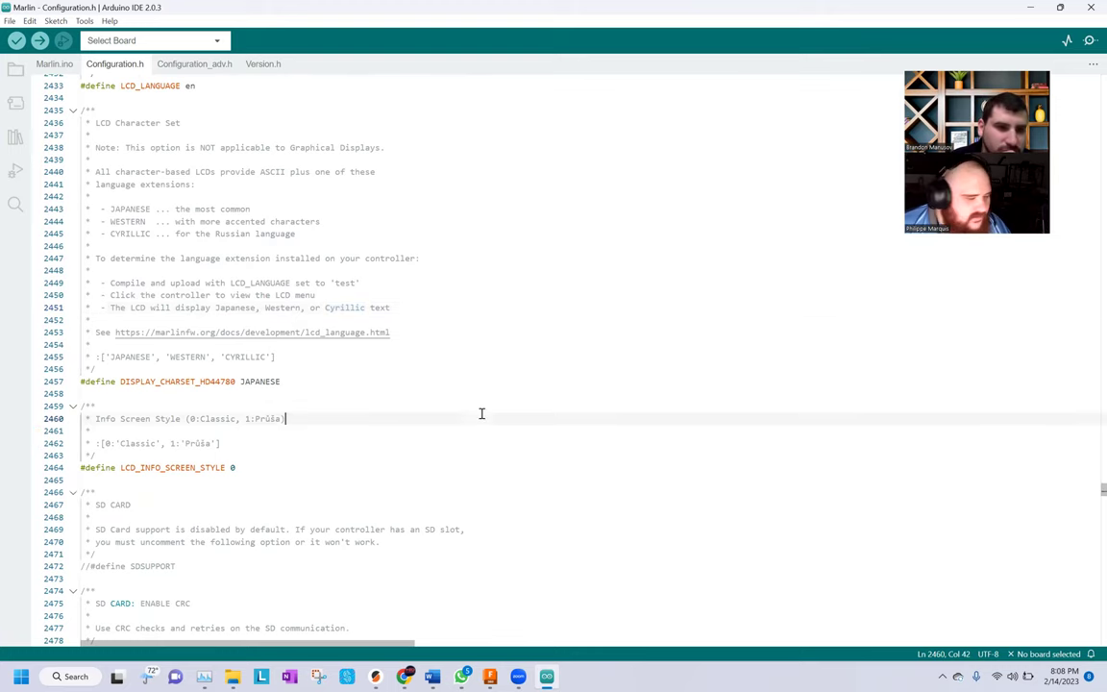
scroll(480, 413, "down", 8)
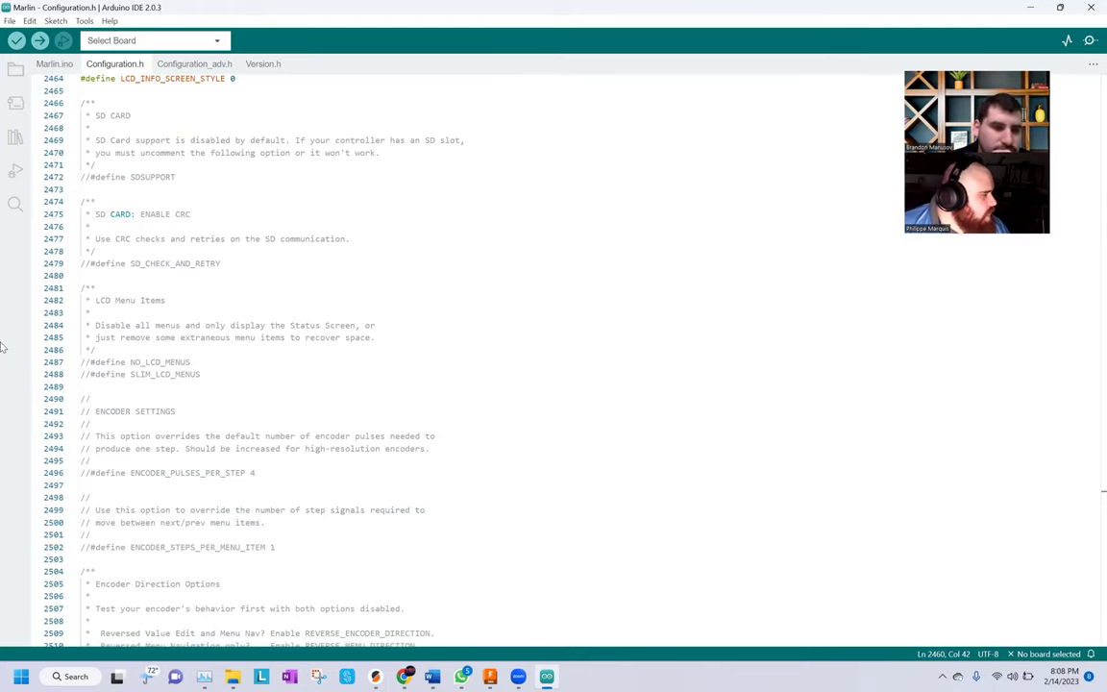
Enable REVERSE_ENCODER_DIRECTION by uncommenting its define in the encoder settings, and save the file
left_click(442, 436)
scroll(443, 435, "down", 6)
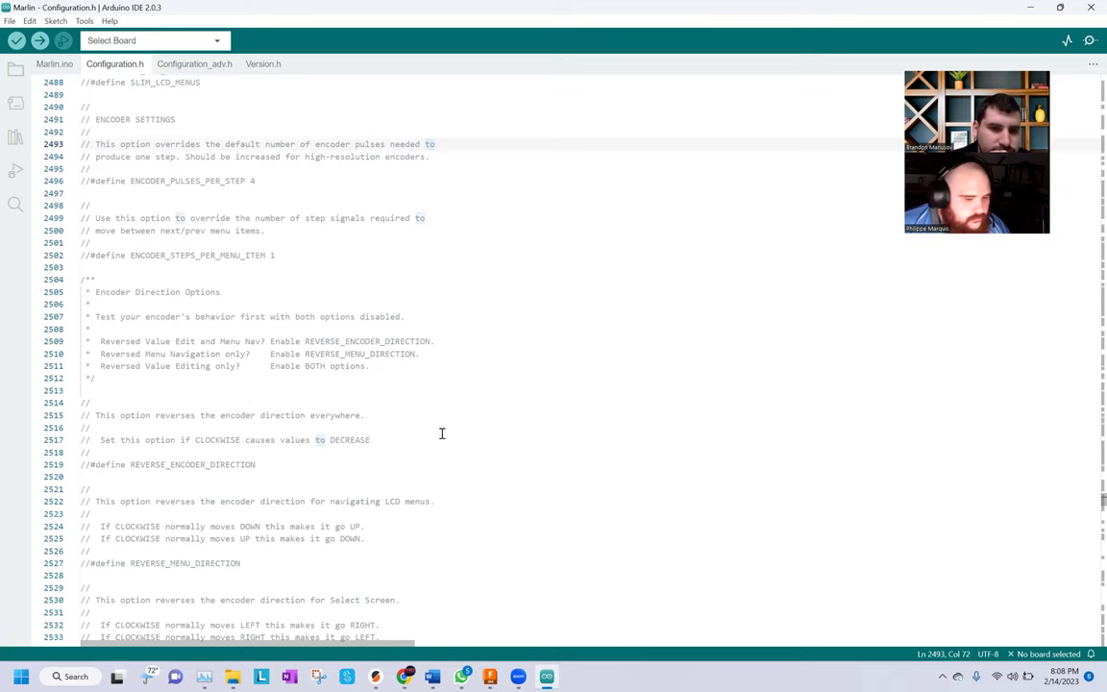
left_click(90, 464)
key("BackSpace")
key("BackSpace")
key("ctrl+s")
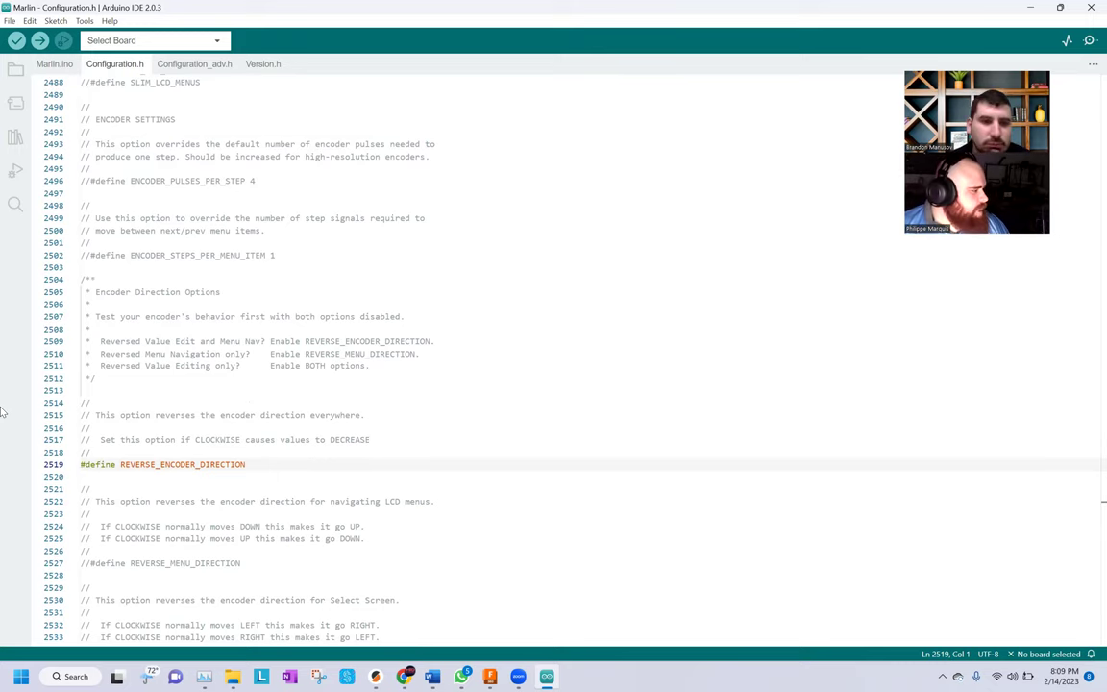
Uncomment REPRAP_DISCOUNT_SMART_CONTROLLER in the character-based LCD controller selection, and save the file
left_click(443, 407)
scroll(442, 409, "down", 5)
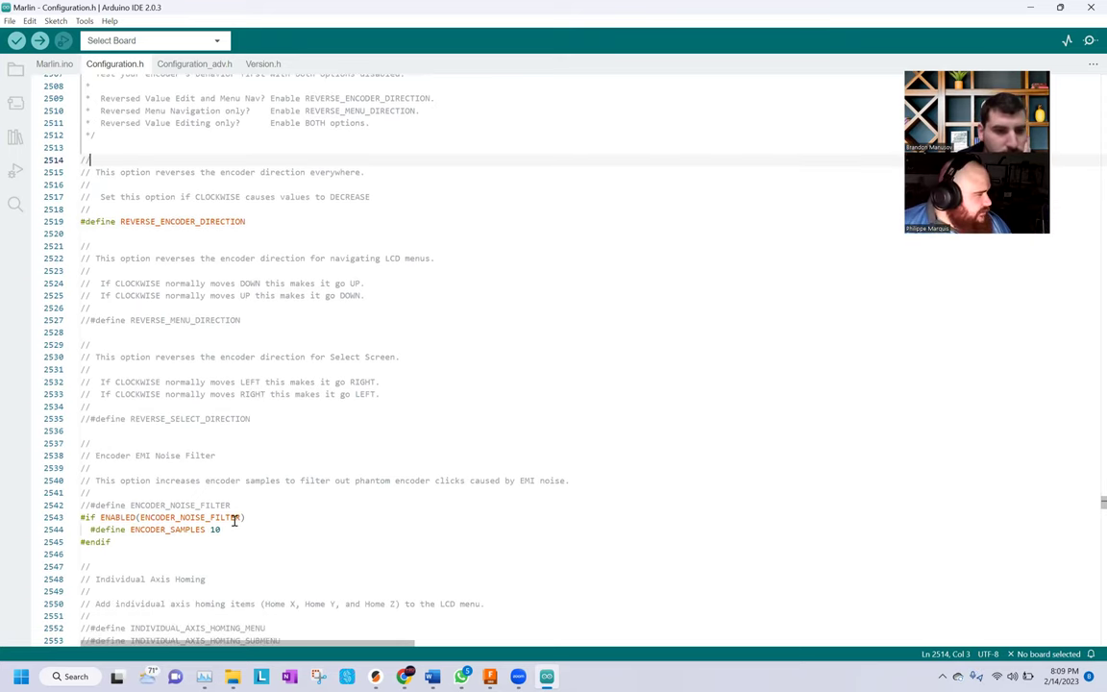
scroll(233, 520, "down", 7)
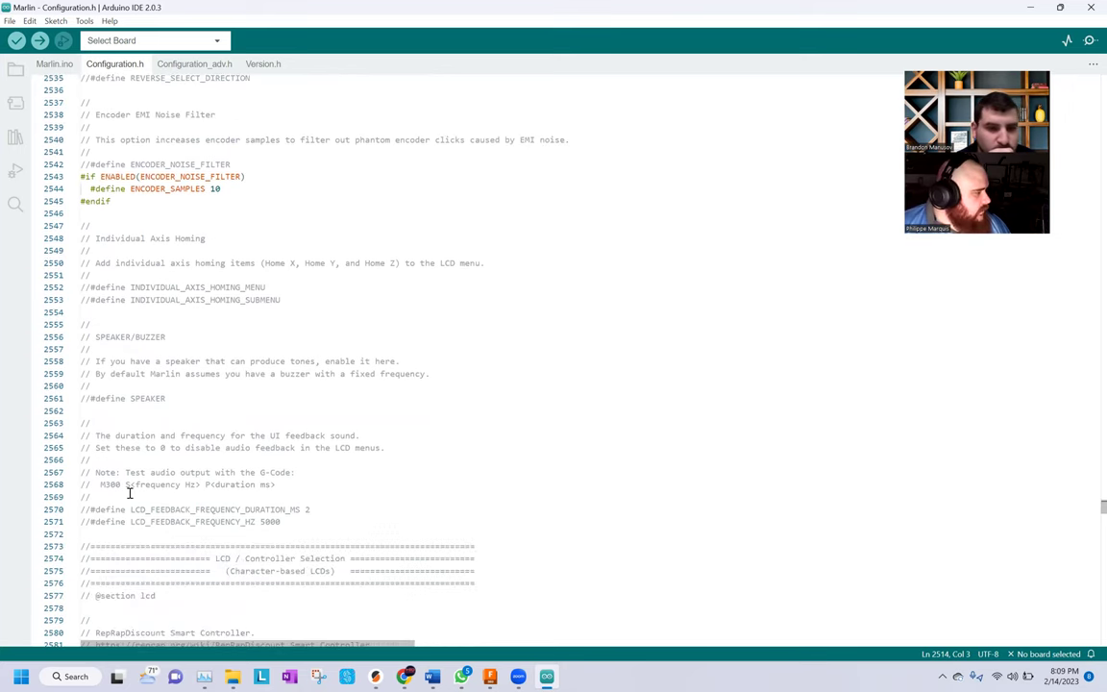
left_click(404, 485)
scroll(690, 480, "down", 6)
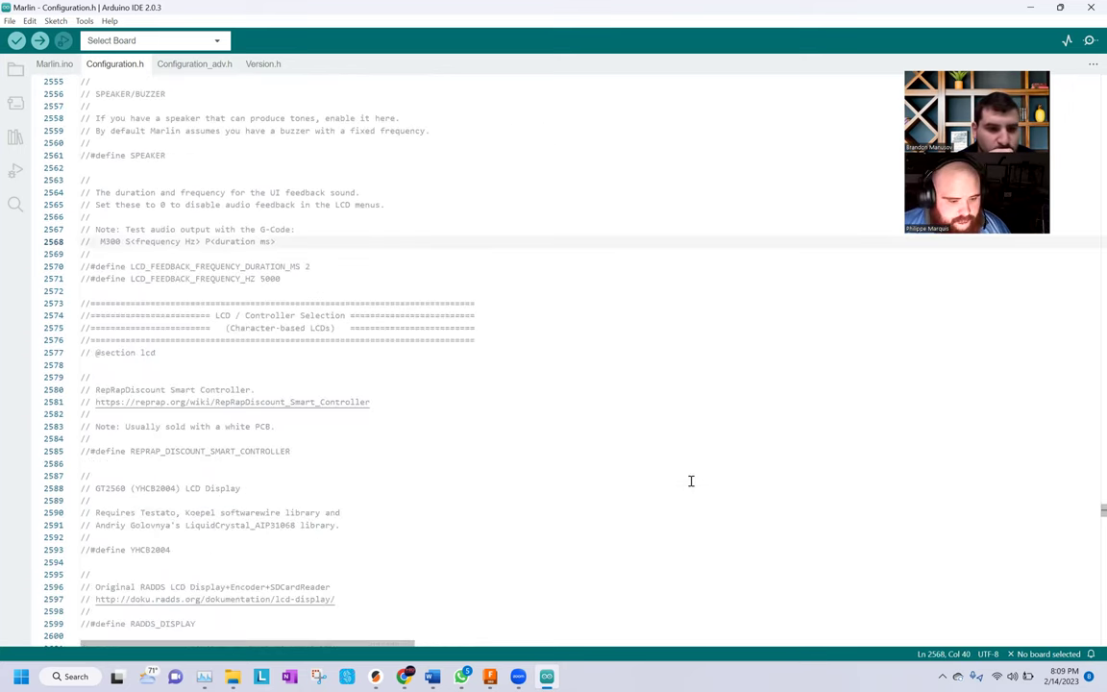
left_click(86, 402)
key("BackSpace")
key("BackSpace")
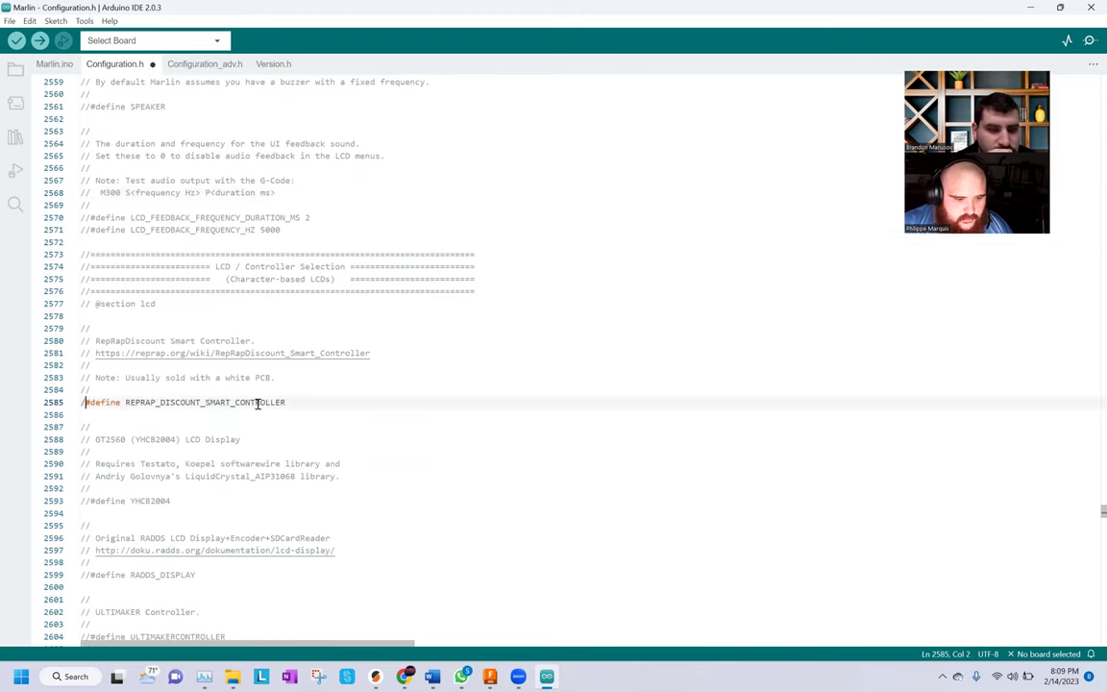
left_click(430, 471)
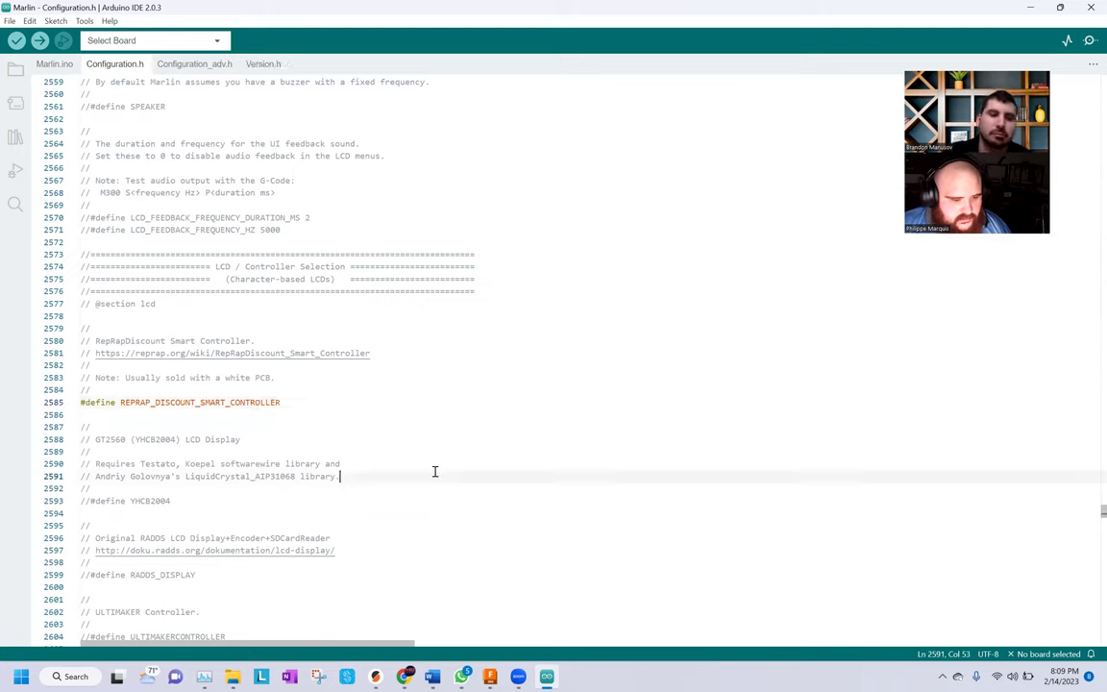
Examine the remaining LCD controller selections, from the character-based and I2C controllers through the graphical, OLED and Extensible UI displays
scroll(435, 470, "down", 10)
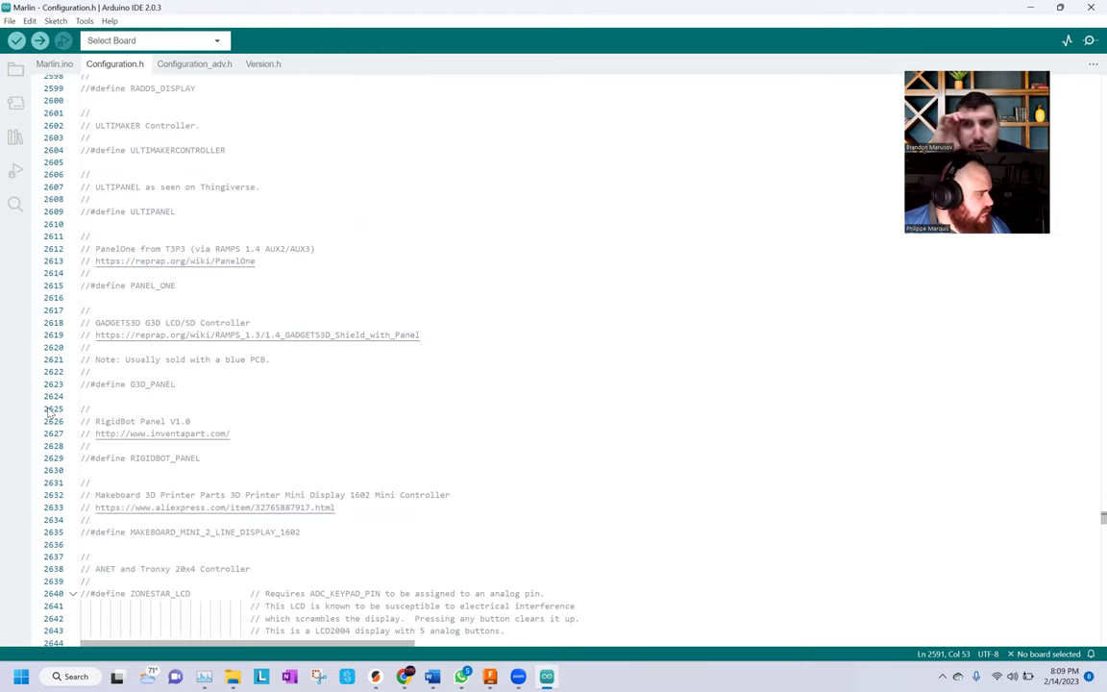
left_click(982, 486)
scroll(843, 454, "down", 10)
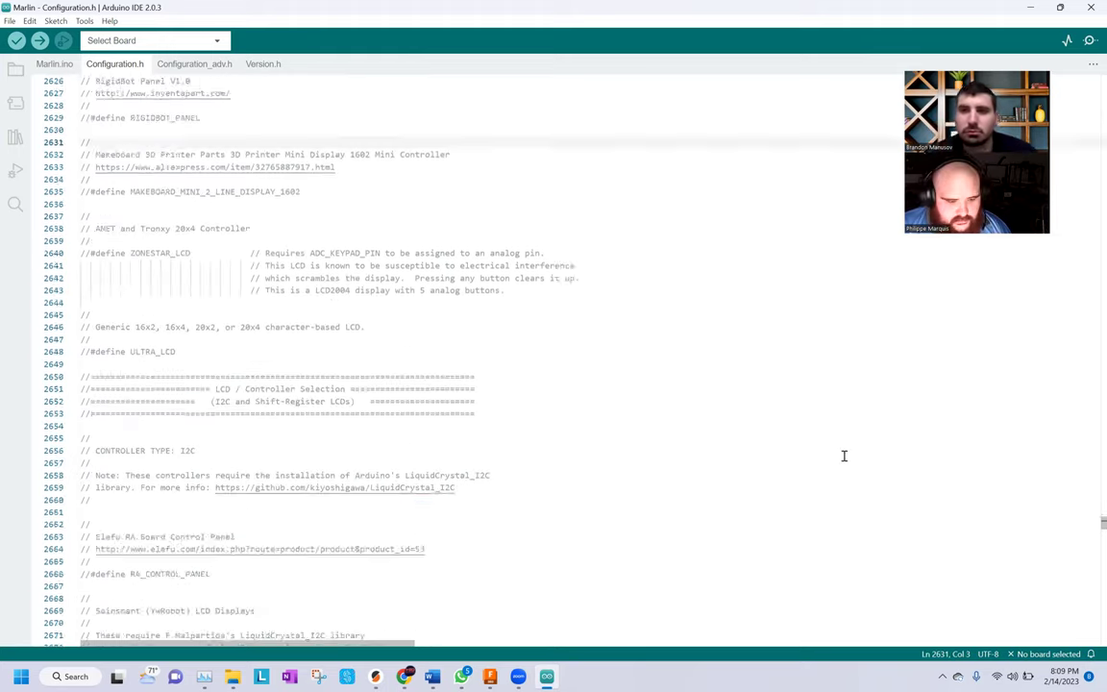
scroll(842, 451, "down", 5)
scroll(841, 449, "up", 5)
scroll(839, 449, "down", 4)
scroll(839, 449, "down", 14)
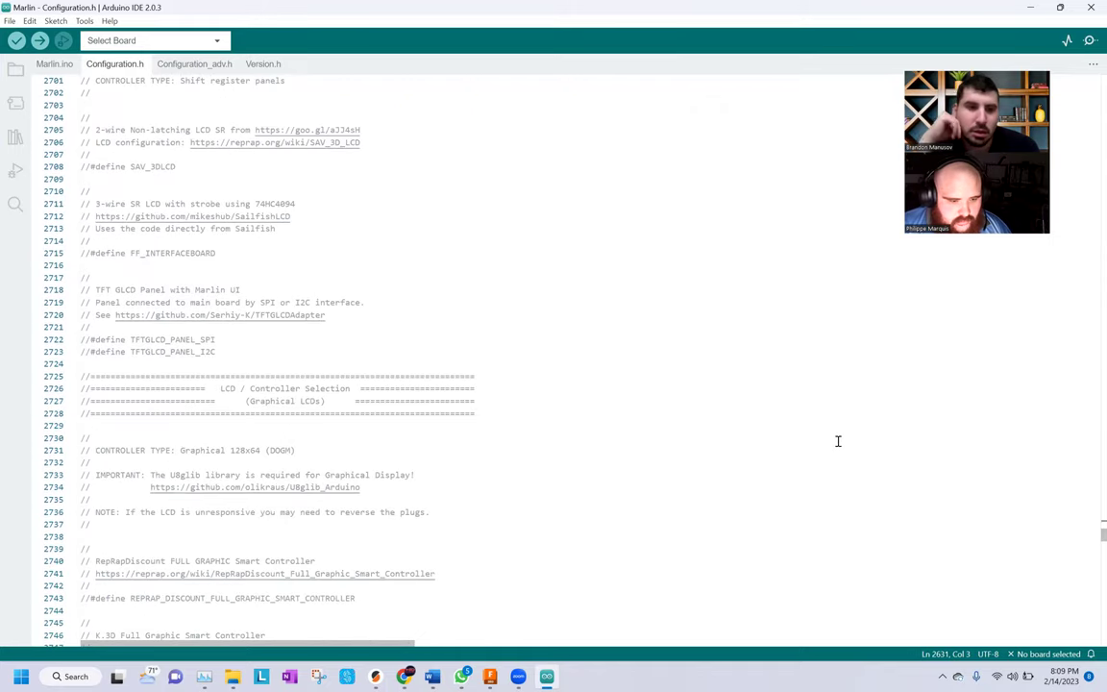
scroll(838, 441, "down", 11)
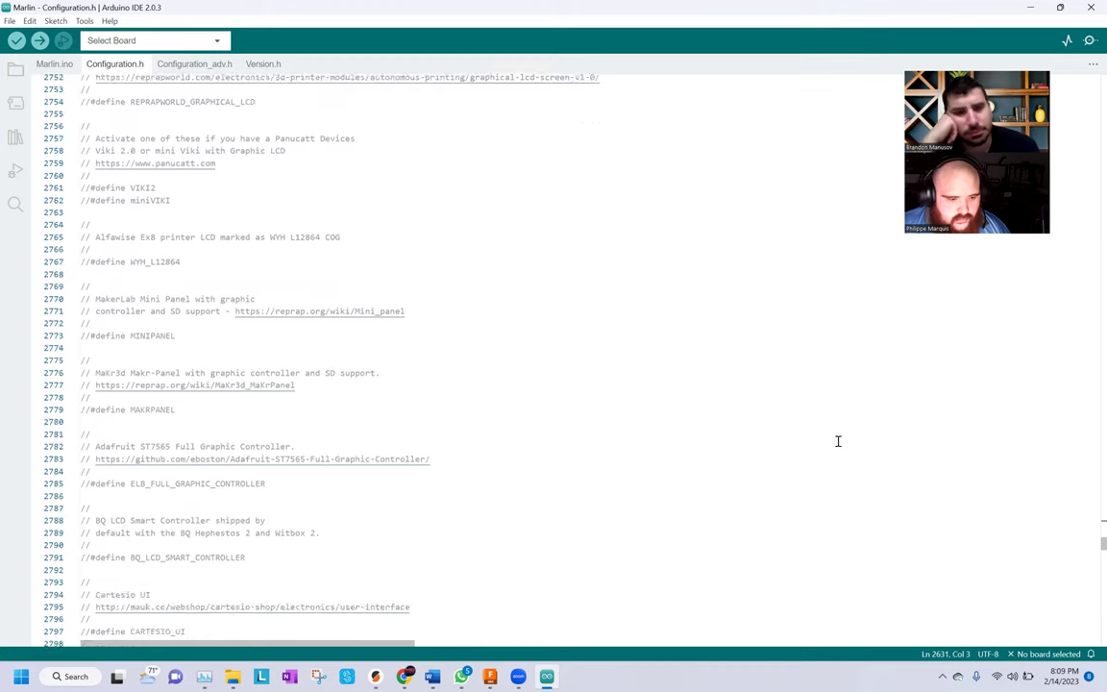
scroll(838, 441, "down", 19)
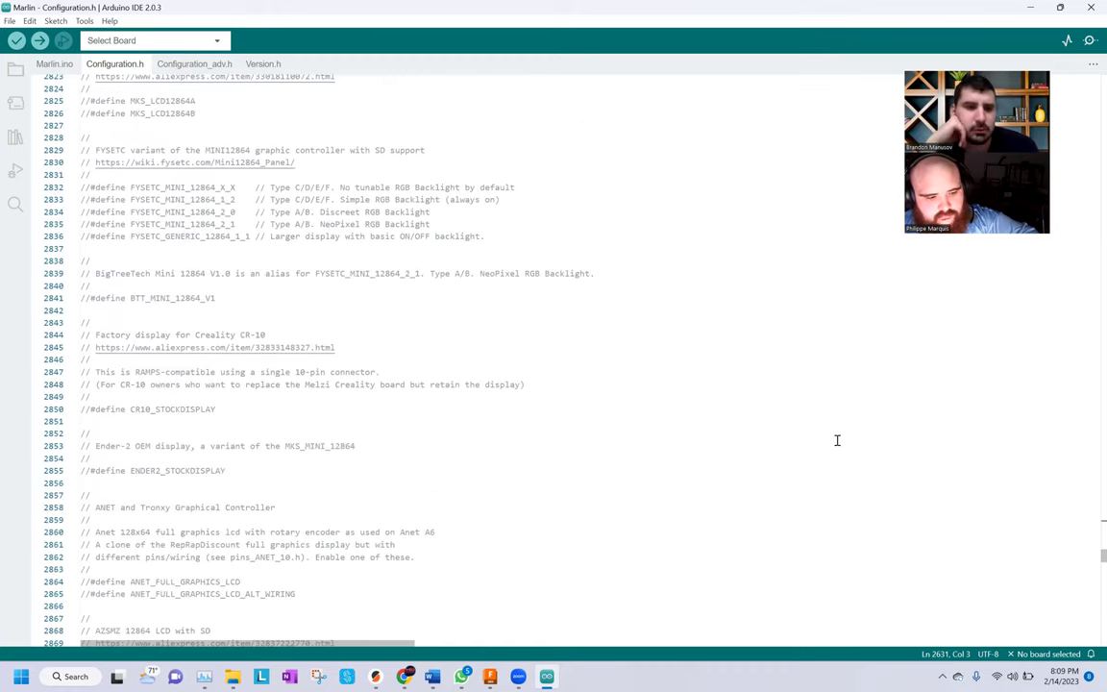
scroll(837, 439, "down", 6)
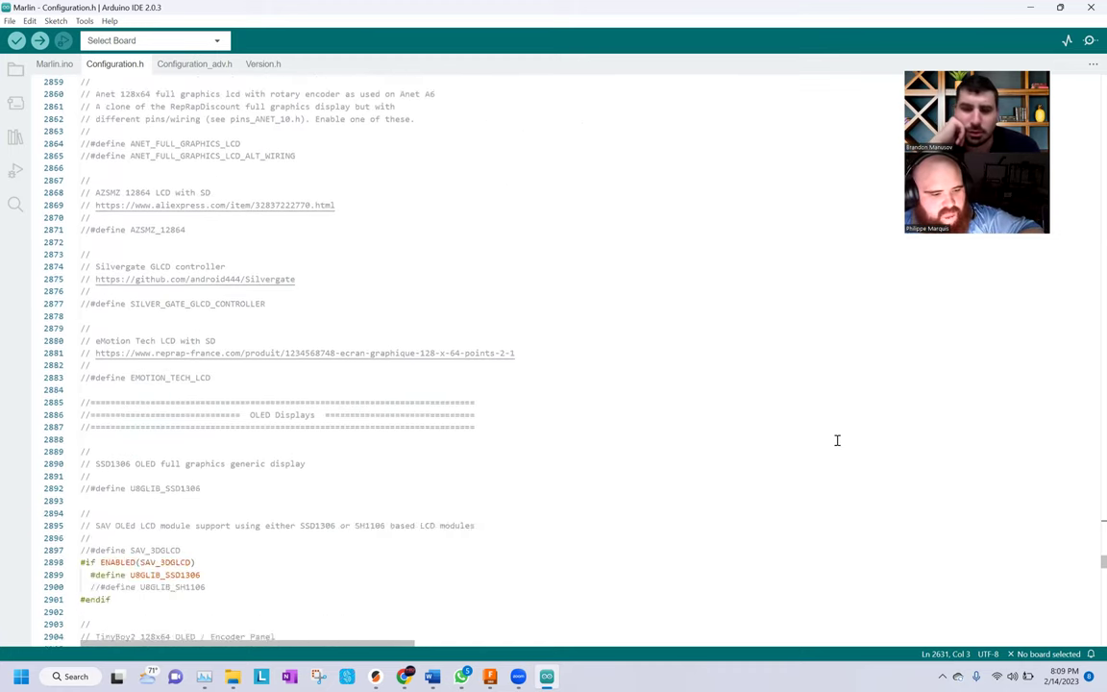
scroll(837, 439, "down", 9)
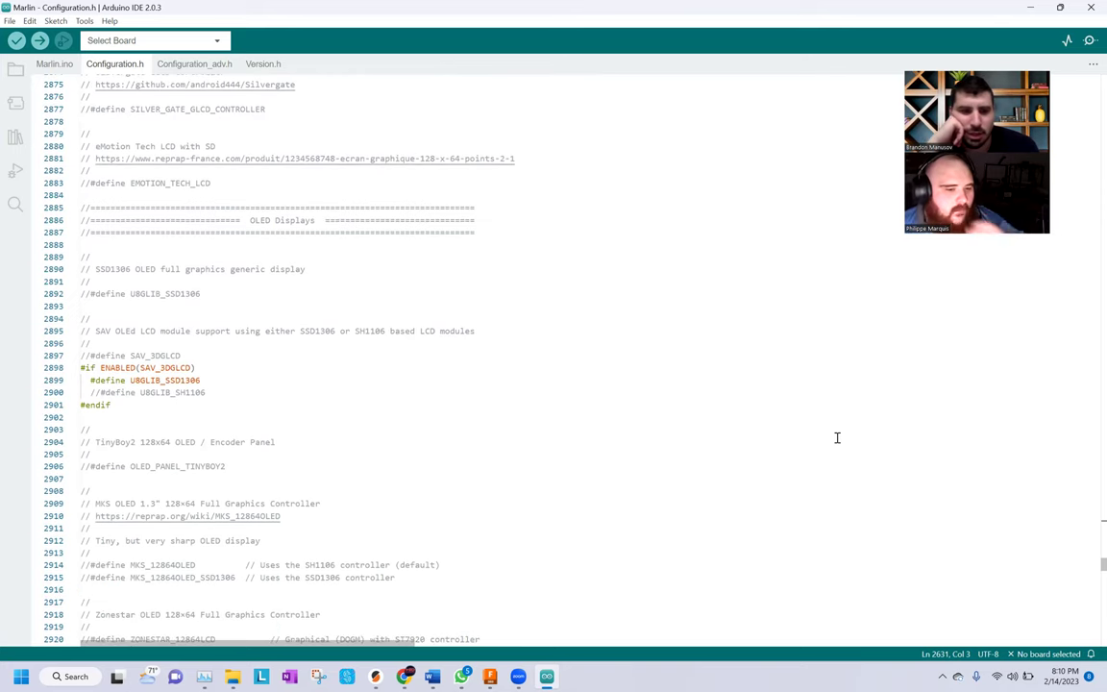
scroll(837, 439, "down", 2)
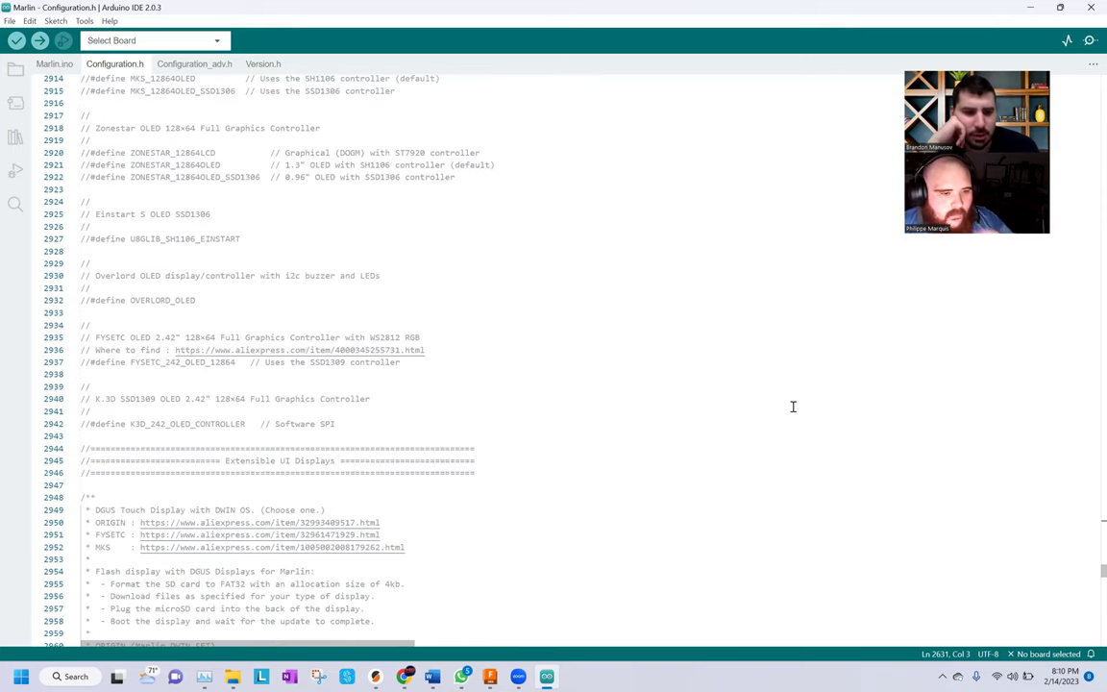
left_click(533, 290)
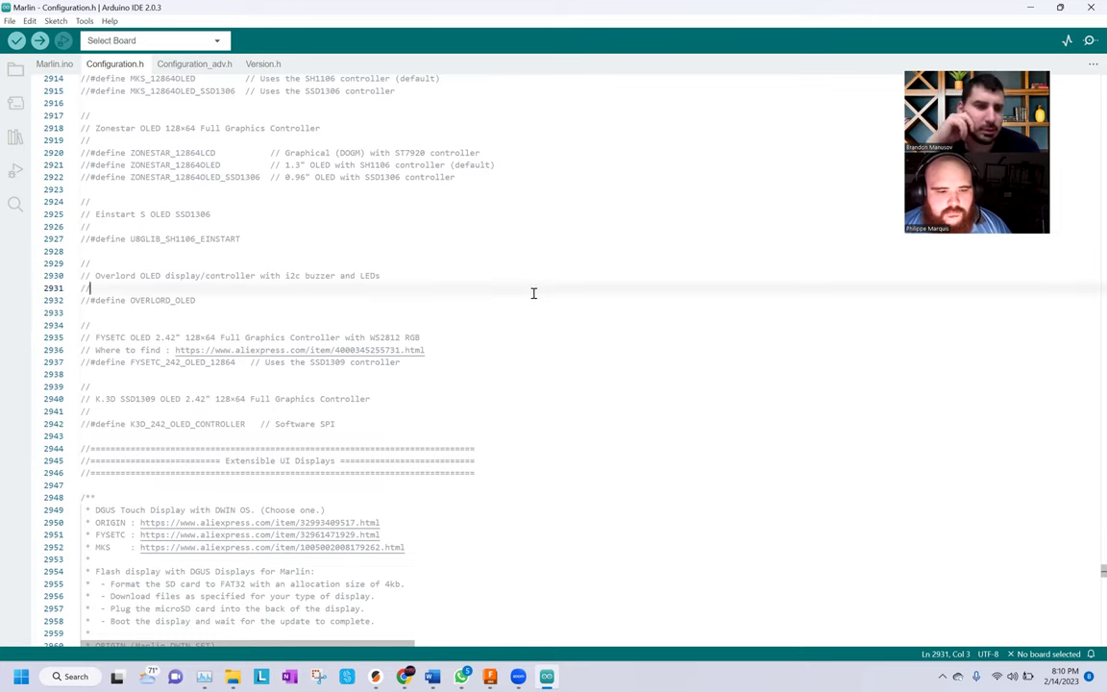
Search Configuration_adv.h for "wizard" and inspect the ASSISTED_TRAMMING_WIZARD define
left_click(173, 64)
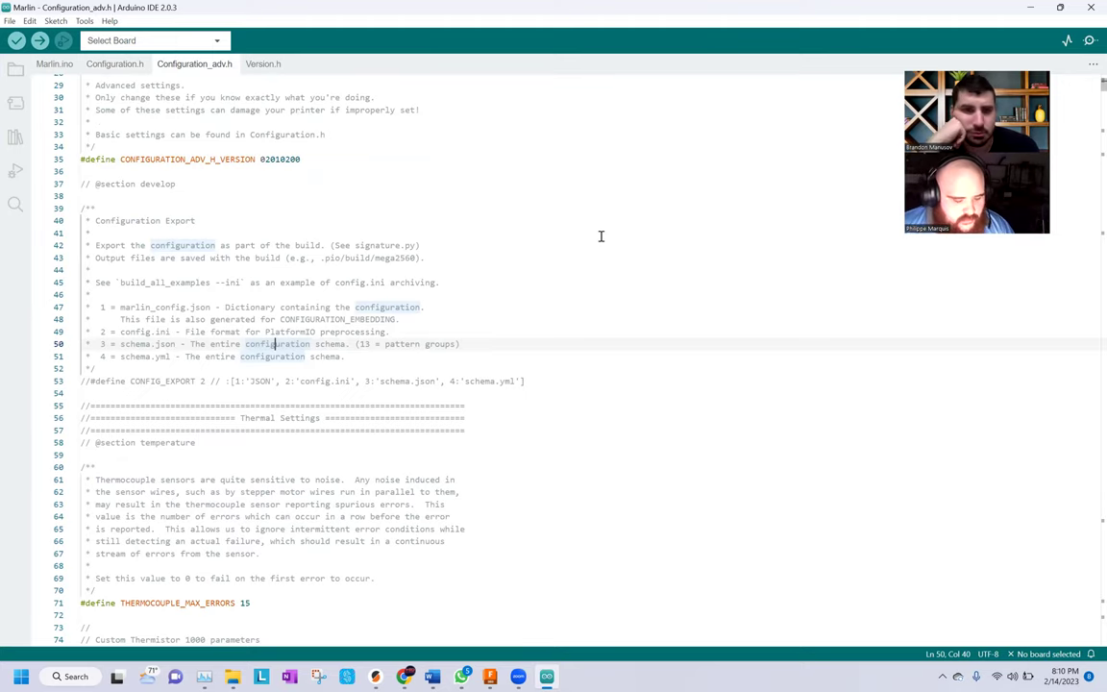
key("ctrl+f")
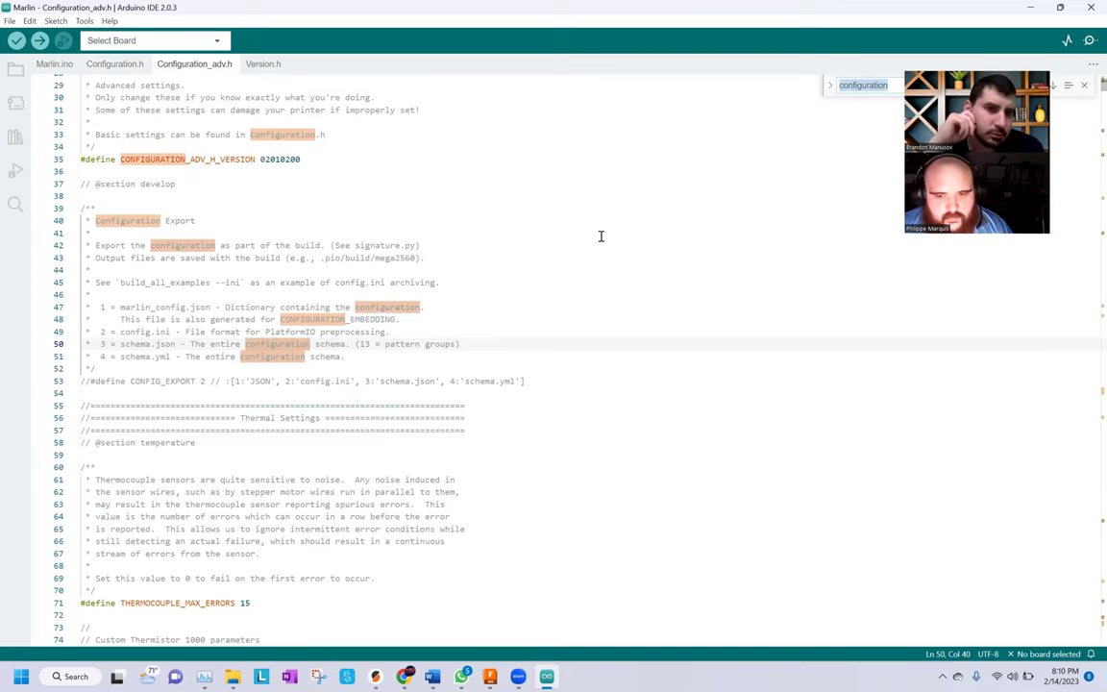
type("wi")
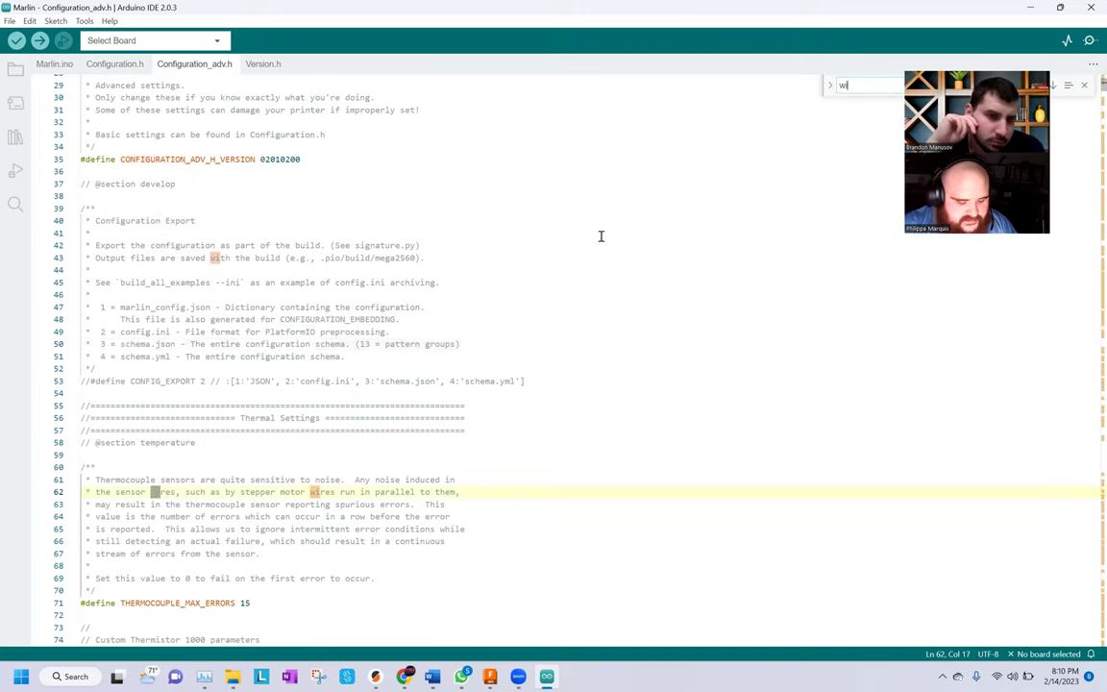
type("zar")
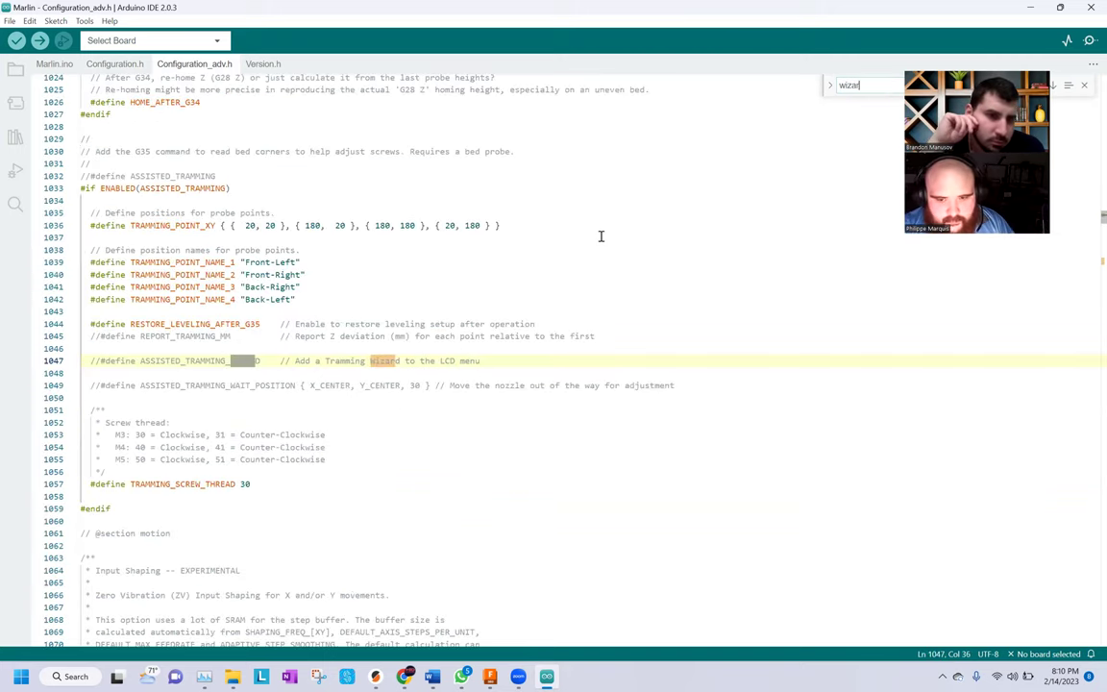
type("d")
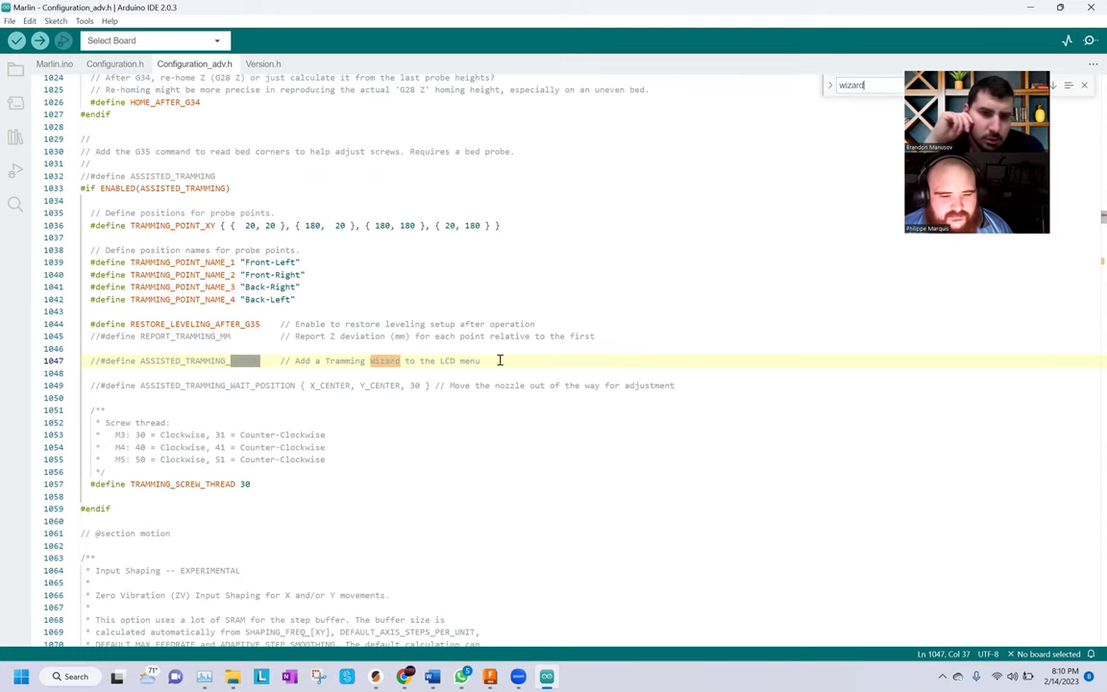
left_click(103, 352)
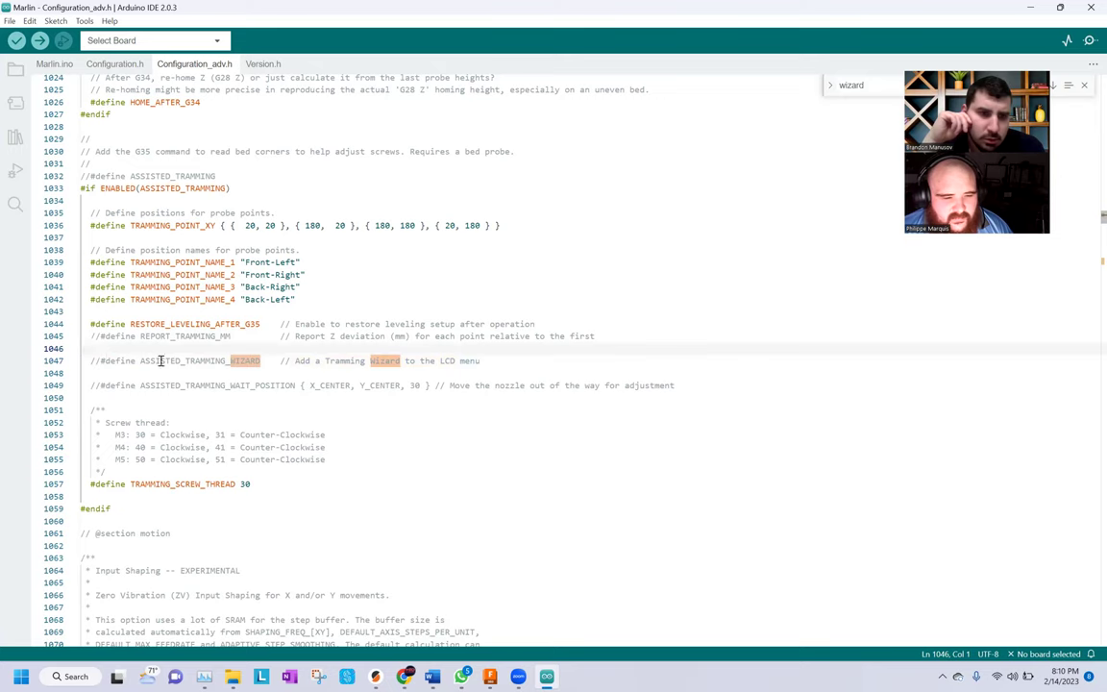
left_click(100, 361)
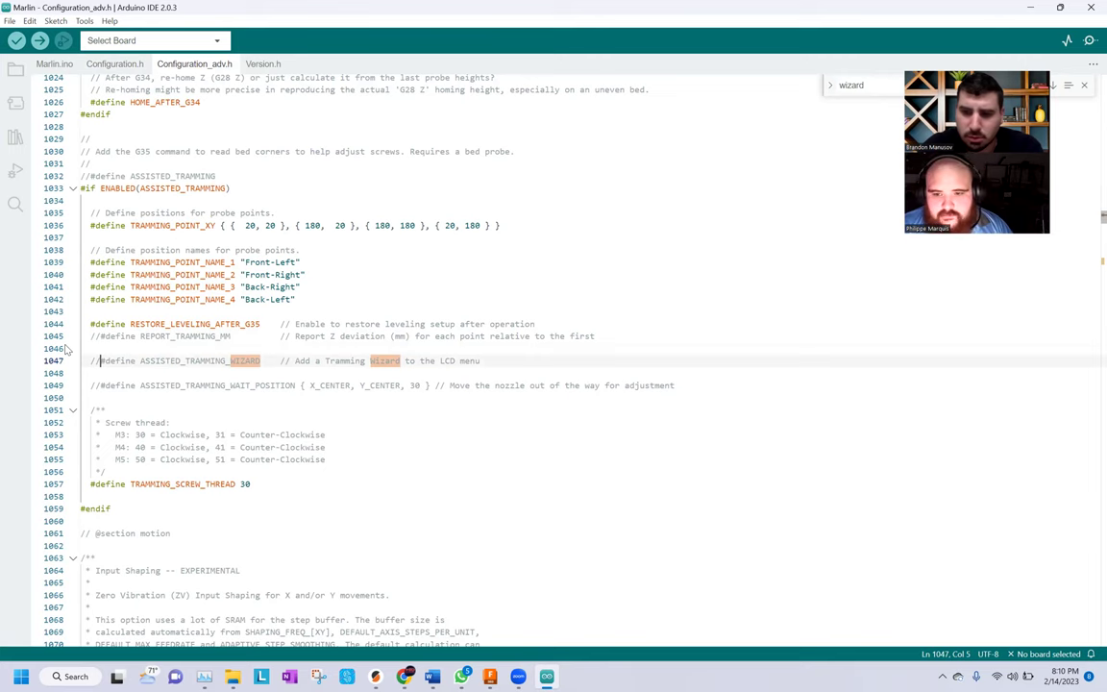
Find the PROBE_OFFSET_WIZARD define among the "wizard" matches, enable it by uncommenting it, and save the file
left_click(1053, 85)
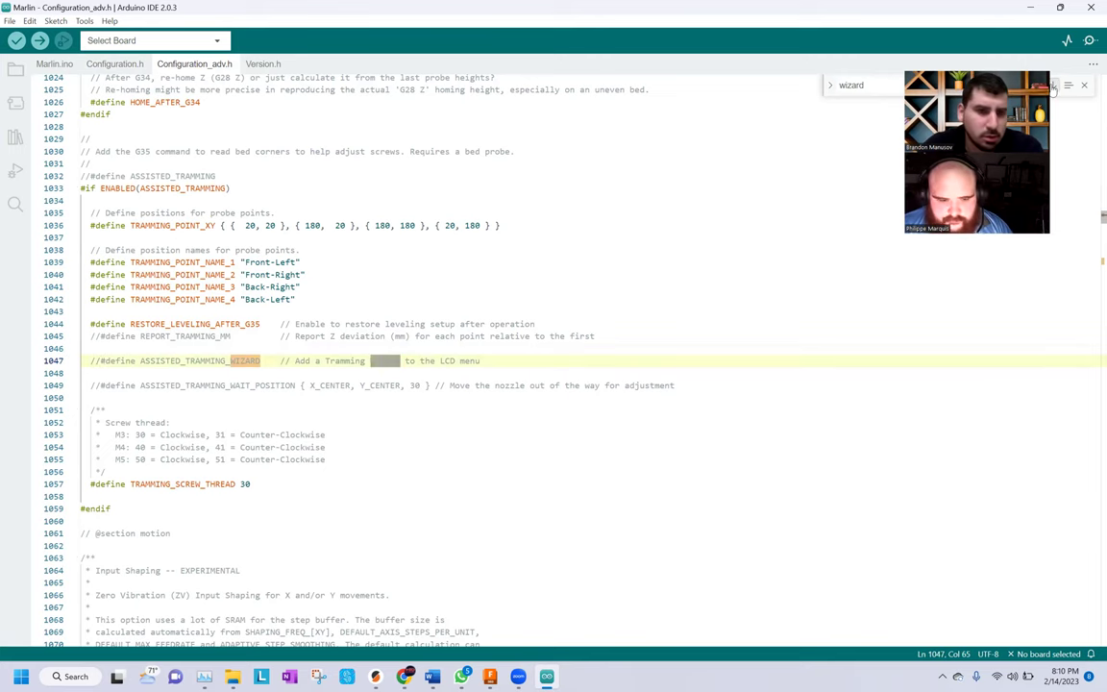
left_click(1054, 86)
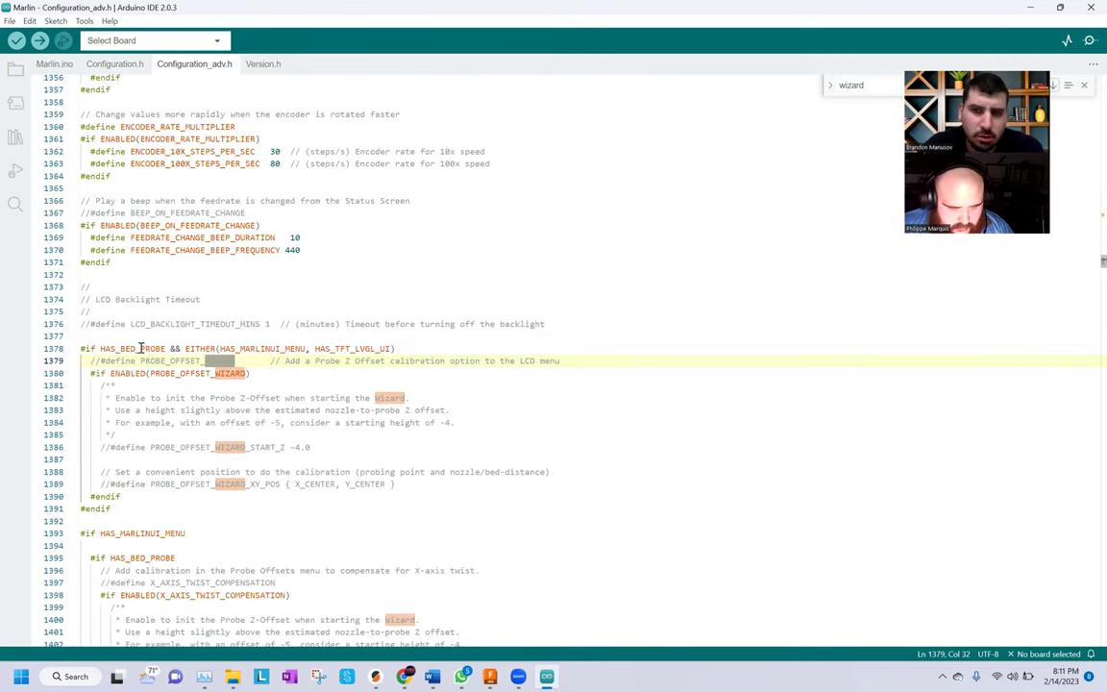
left_click(95, 360)
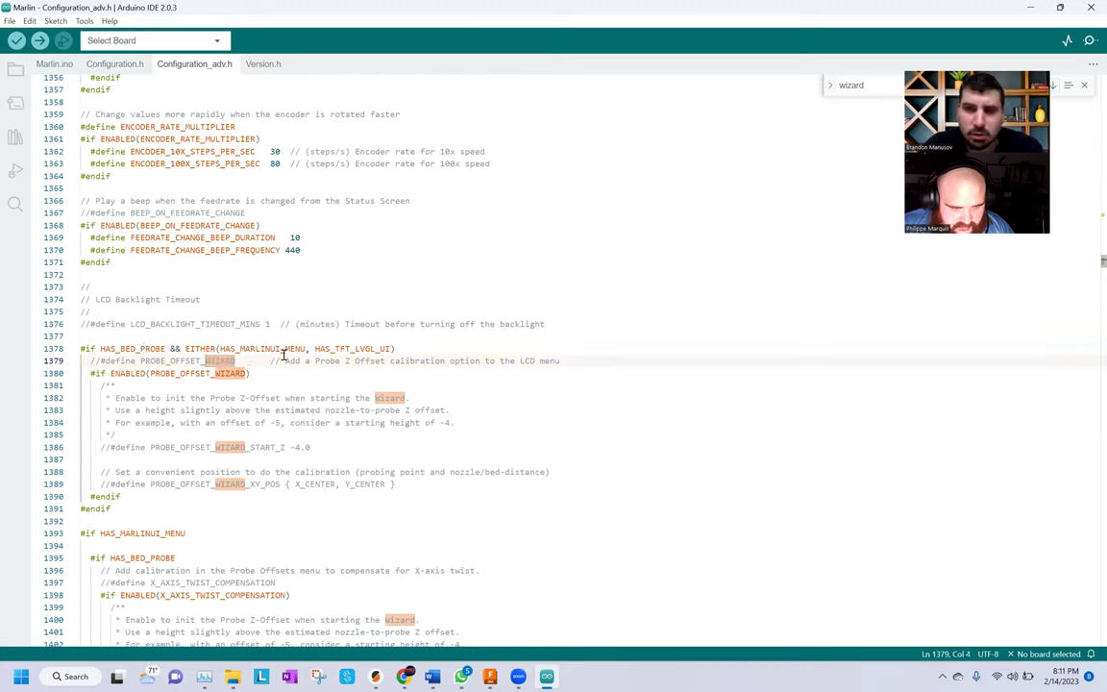
key("BackSpace")
key("Delete")
key("ctrl+s")
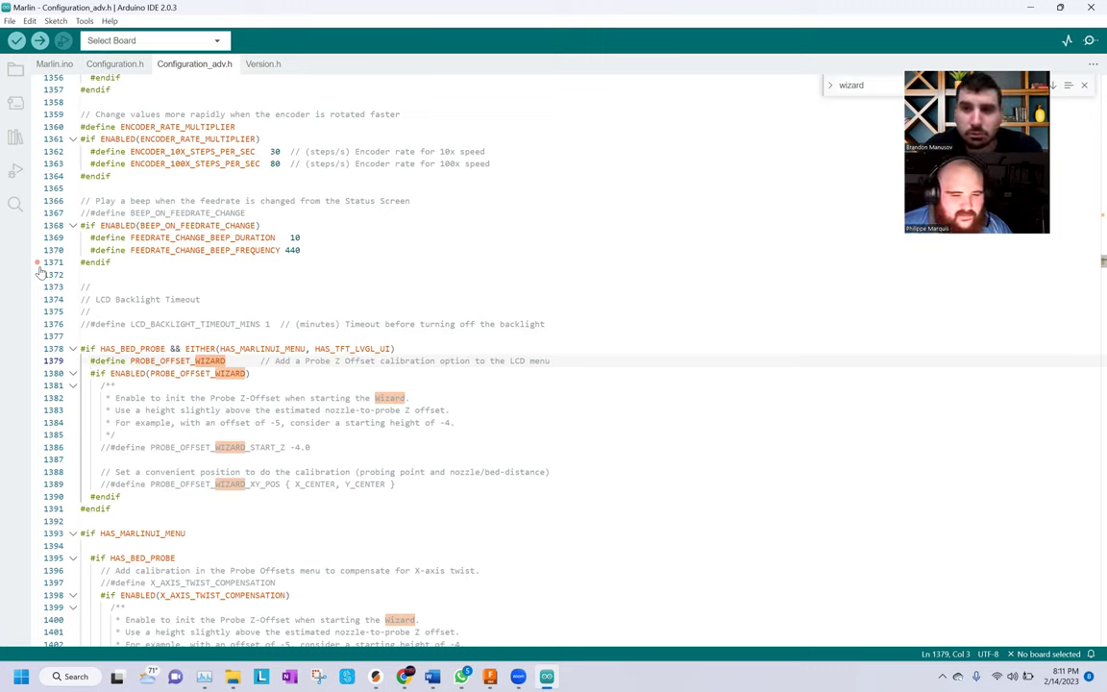
Uncomment PROBE_OFFSET_WIZARD_START_Z with -4.0 and PROBE_OFFSET_WIZARD_XY_POS with { X_CENTER, Y_CENTER }
left_click(110, 447)
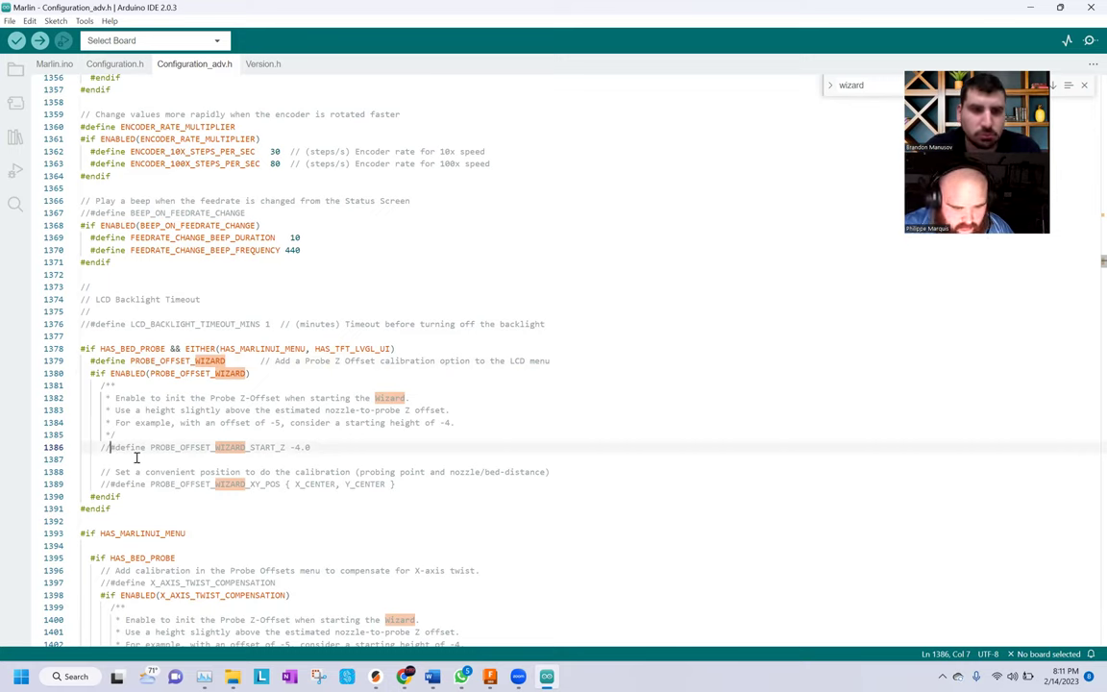
key("BackSpace")
key("BackSpace")
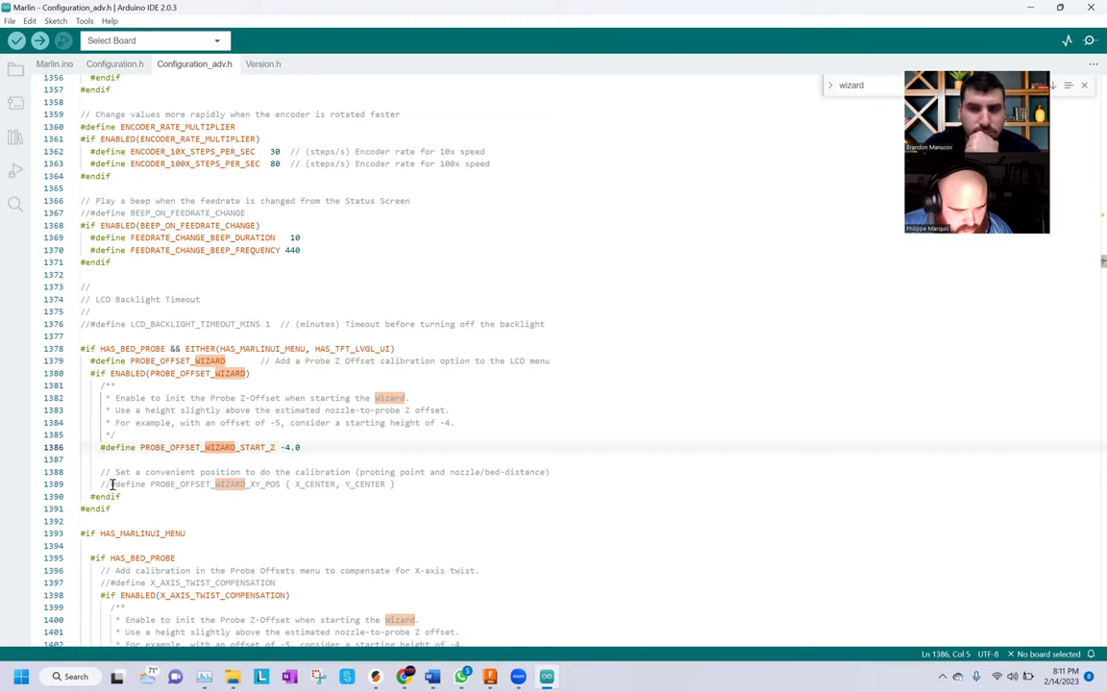
left_click(106, 483)
key("BackSpace")
key("BackSpace")
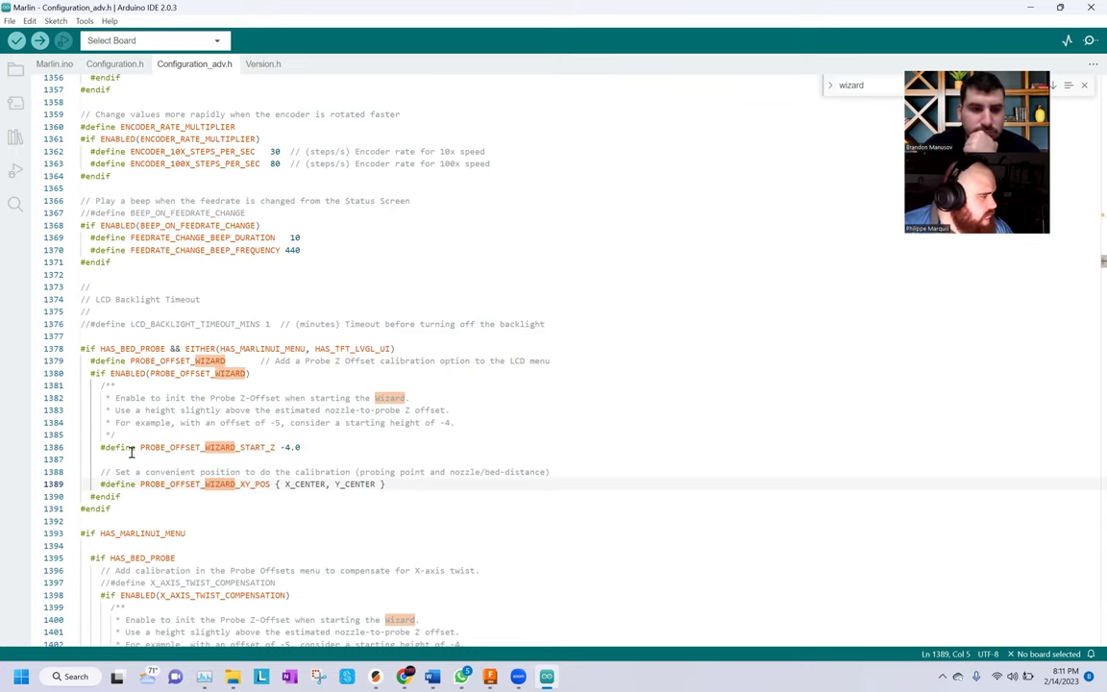
Review the settings below the probe offset wizard, from X-axis twist compensation through the LCD menu, sound and boot screen options
left_click(534, 555)
scroll(523, 548, "down", 4)
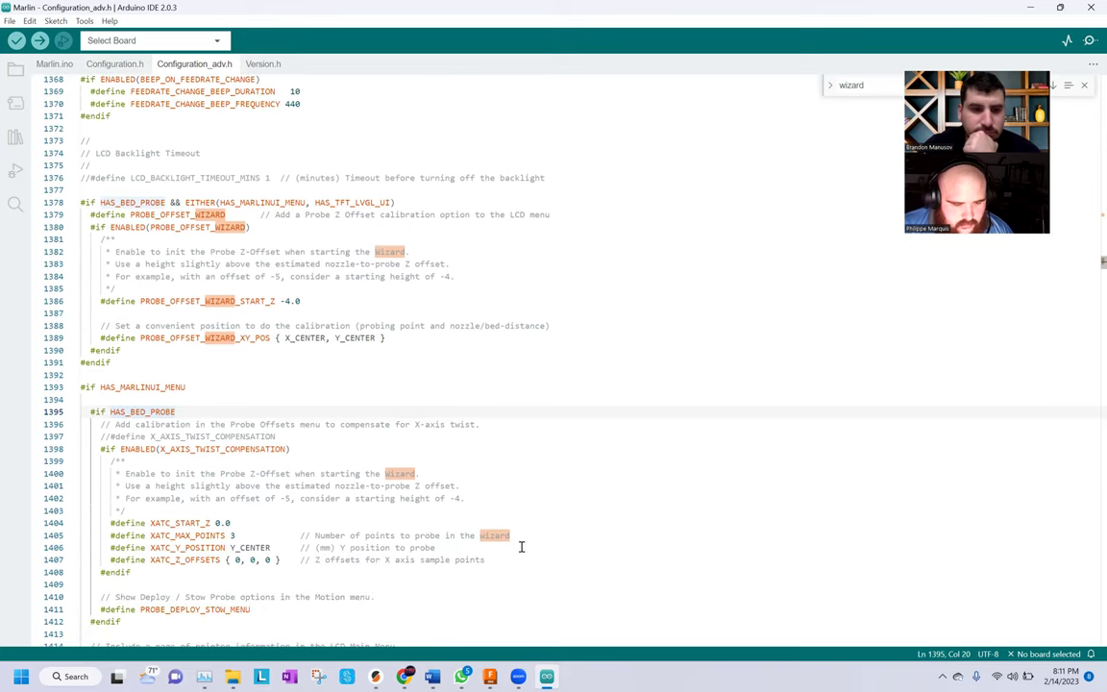
scroll(522, 547, "down", 4)
scroll(522, 547, "down", 6)
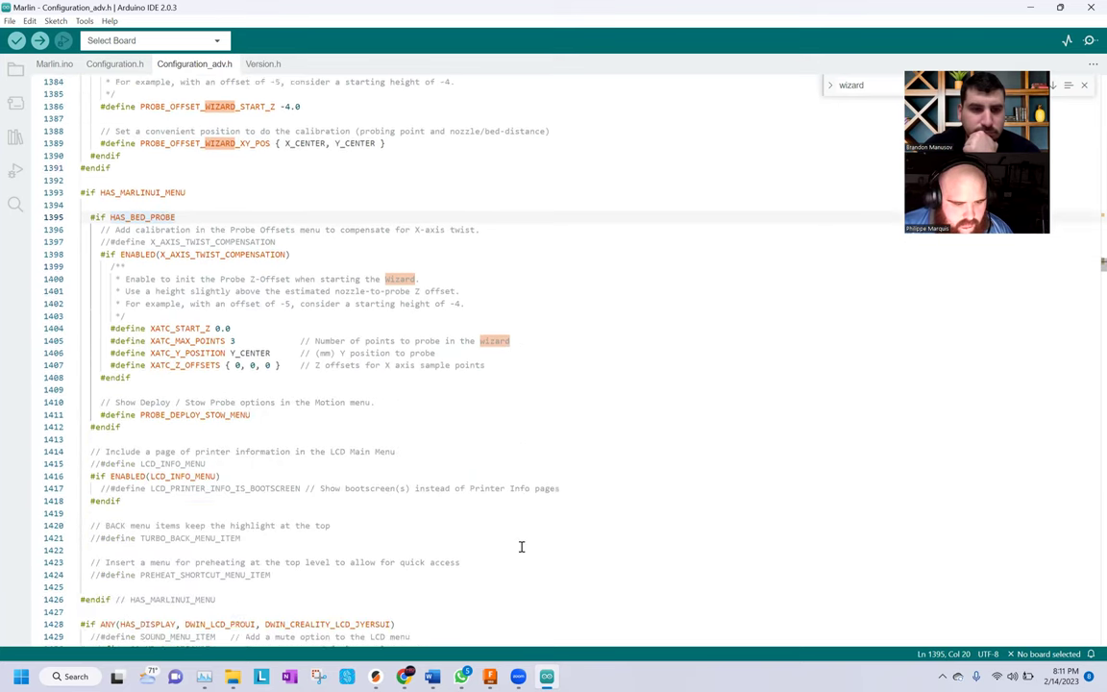
scroll(522, 547, "down", 3)
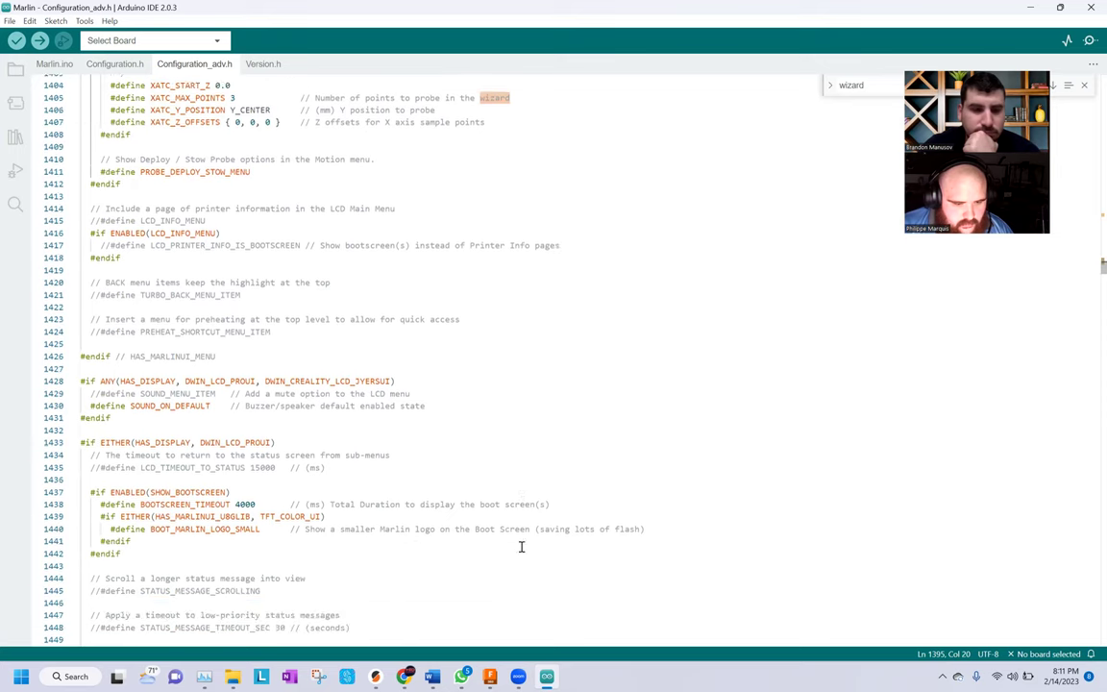
scroll(520, 547, "down", 1)
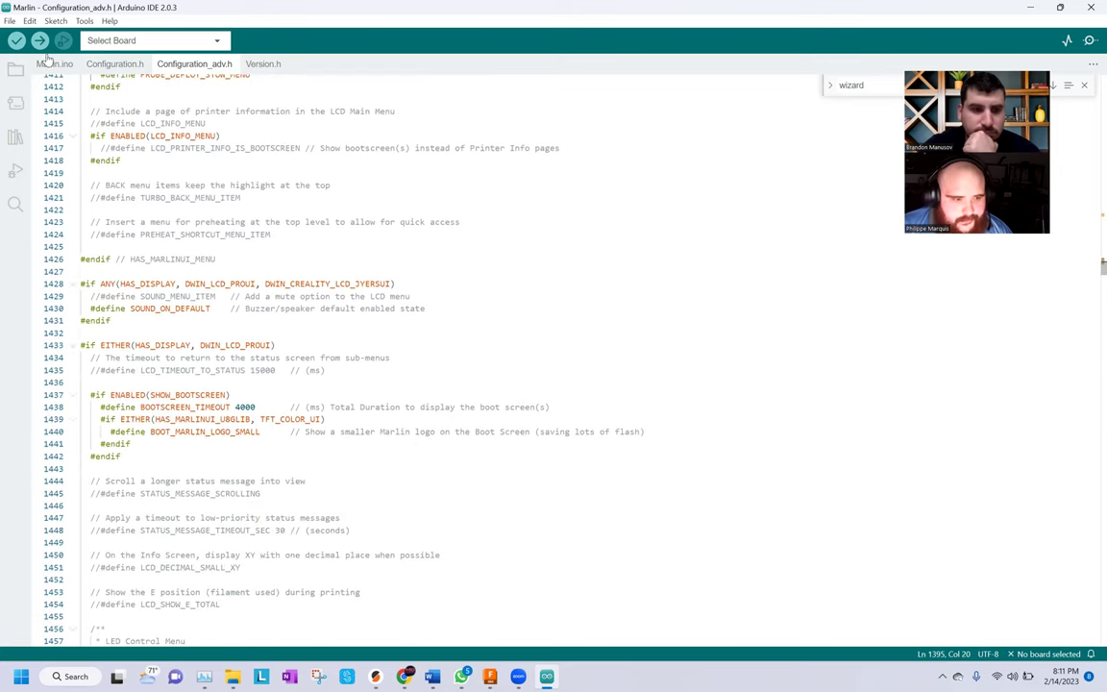
Set the target board to Arduino Mega or Mega 2560 and verify the Marlin sketch
left_click(17, 41)
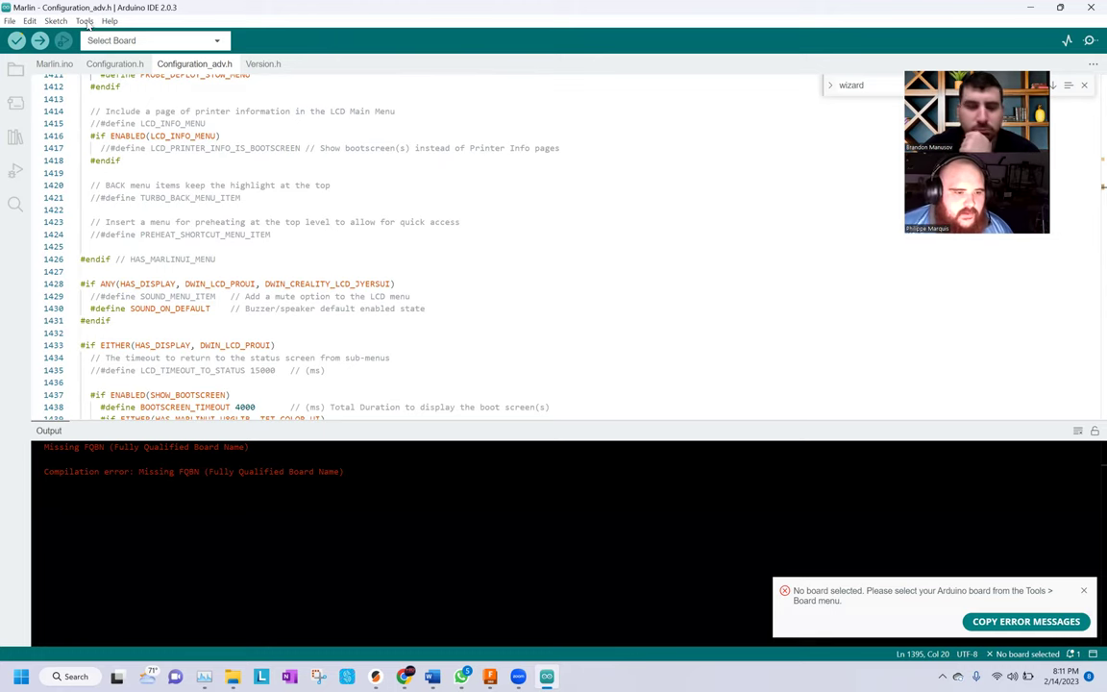
left_click(85, 21)
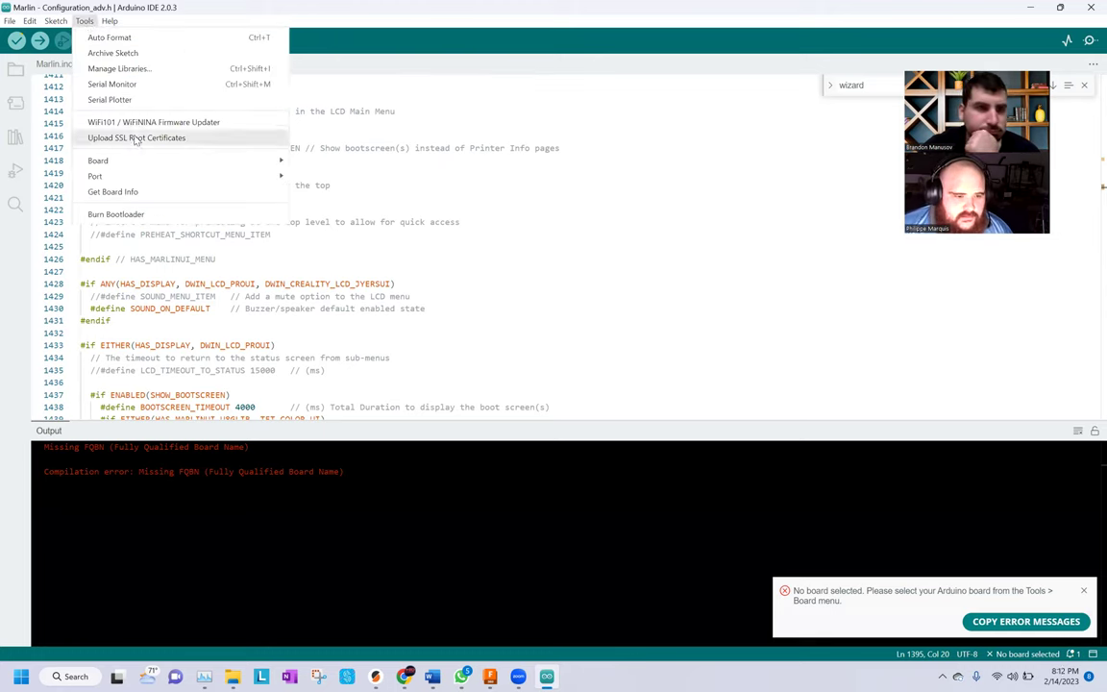
mouse_move(189, 163)
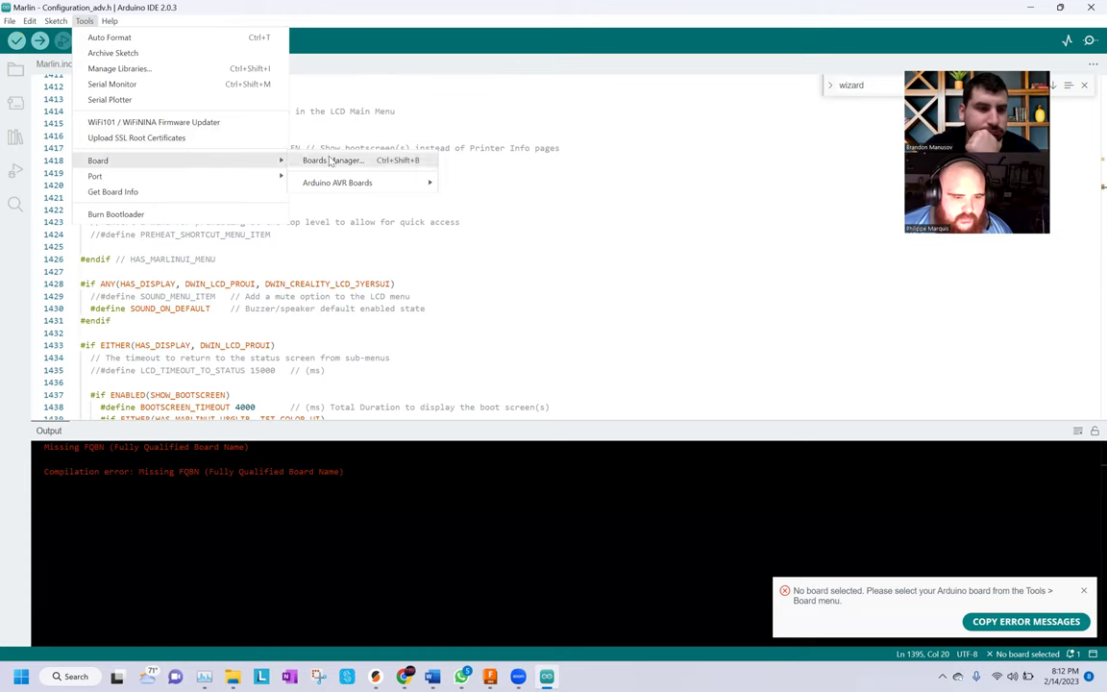
mouse_move(361, 182)
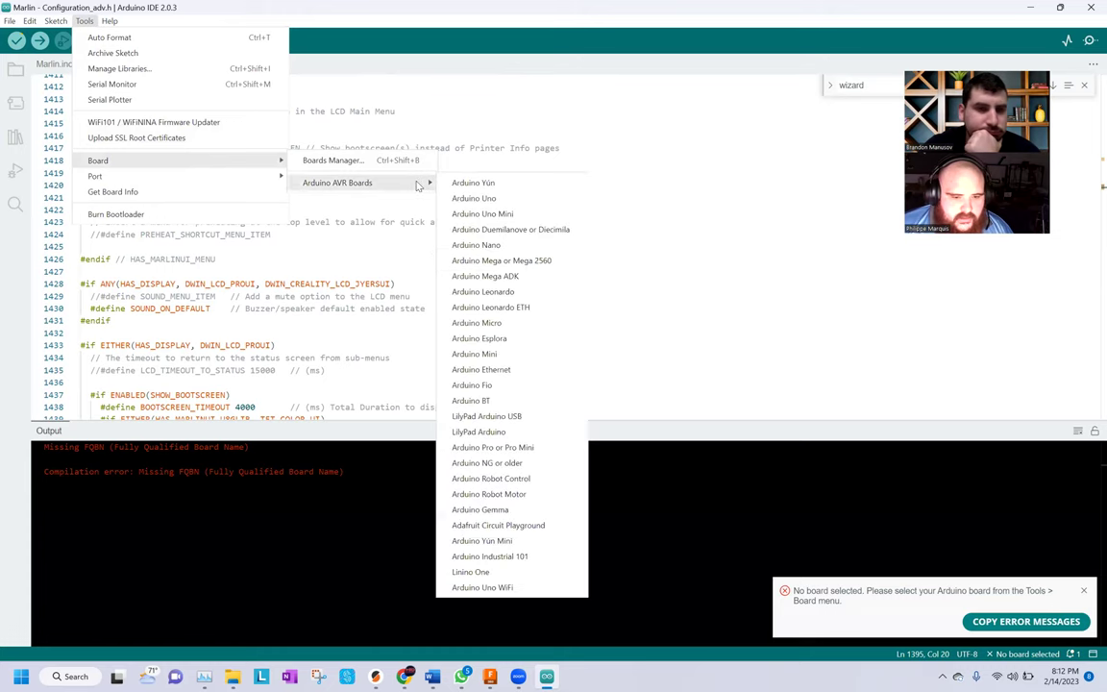
left_click(544, 265)
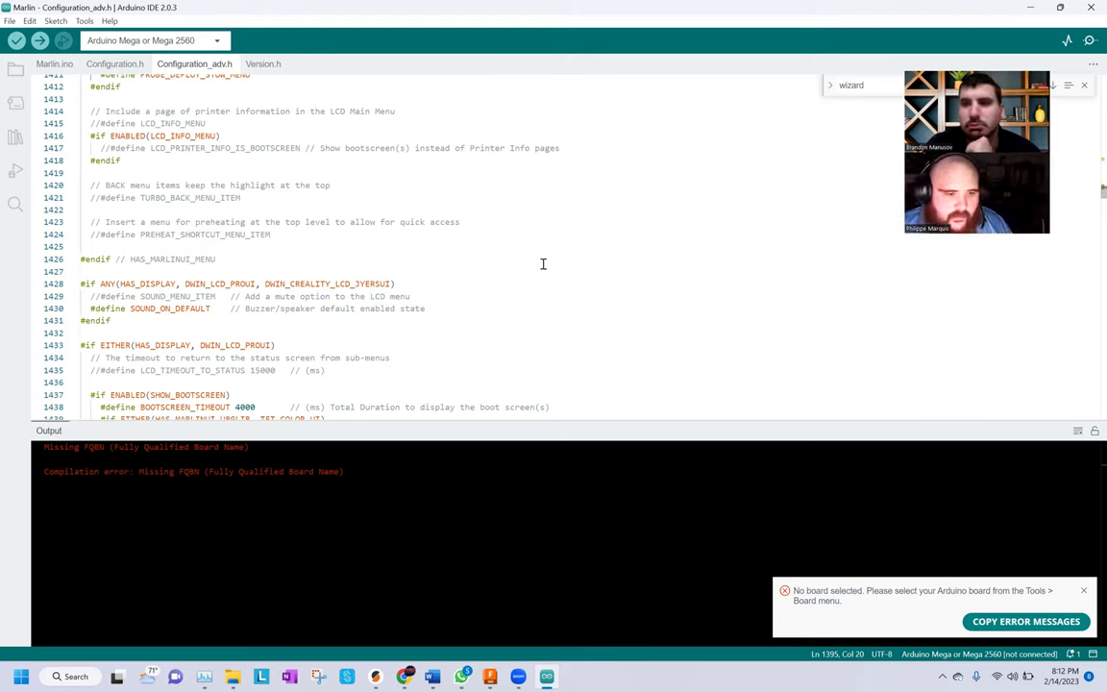
left_click(16, 40)
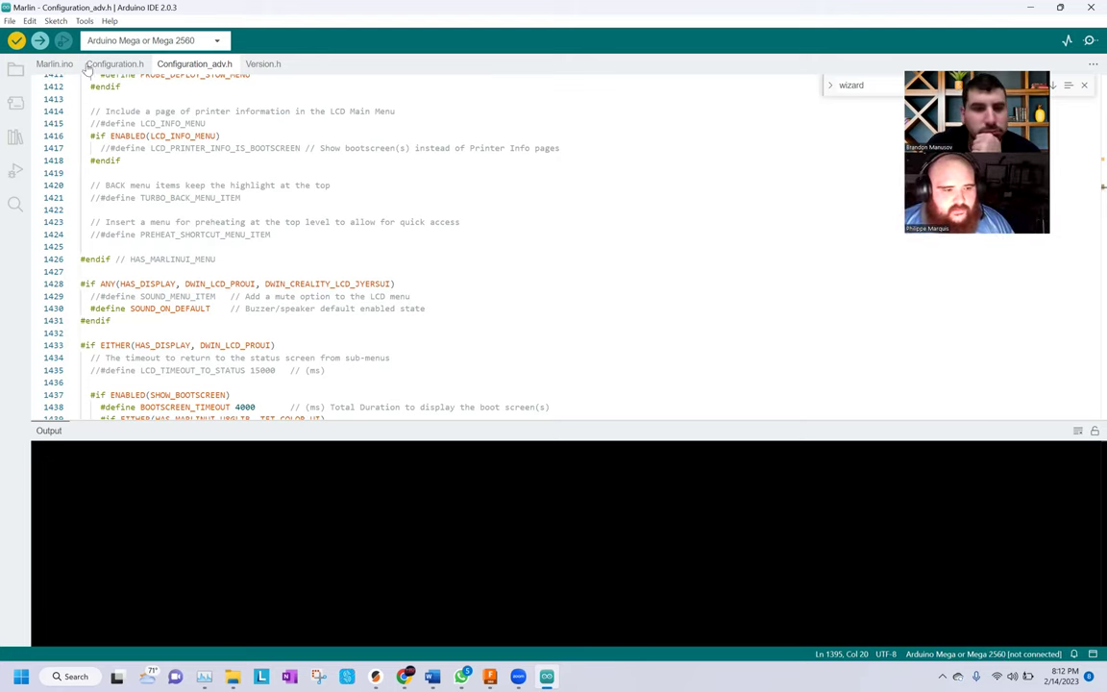
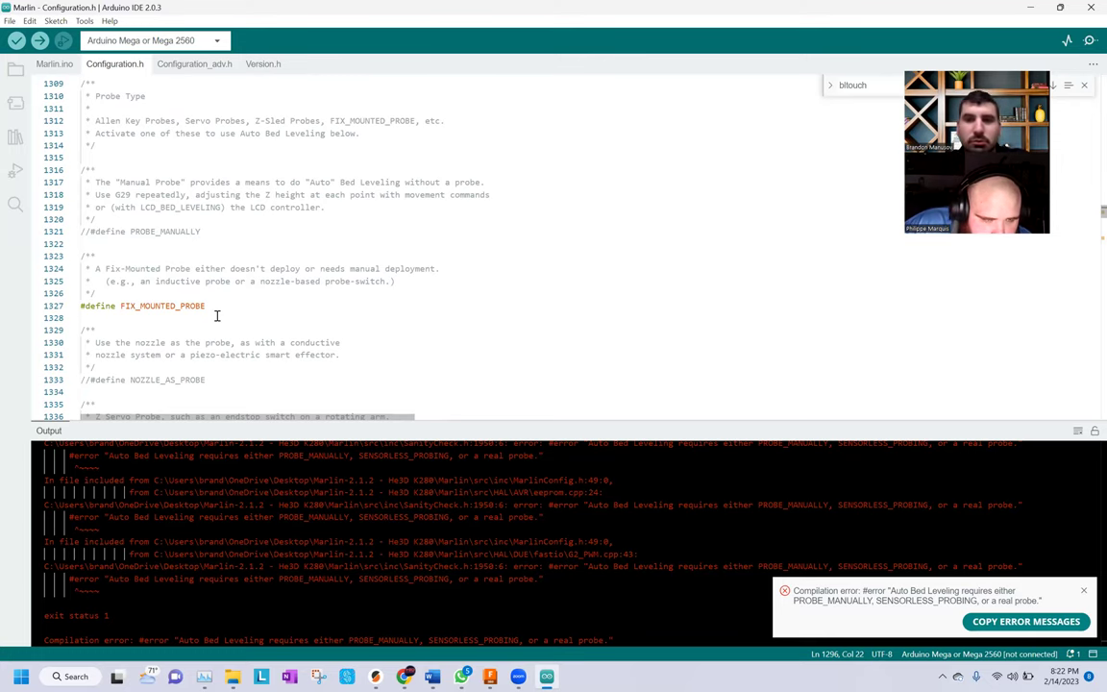
Verify the sketch again with FIX_MOUNTED_PROBE enabled in Configuration.h
left_click(16, 41)
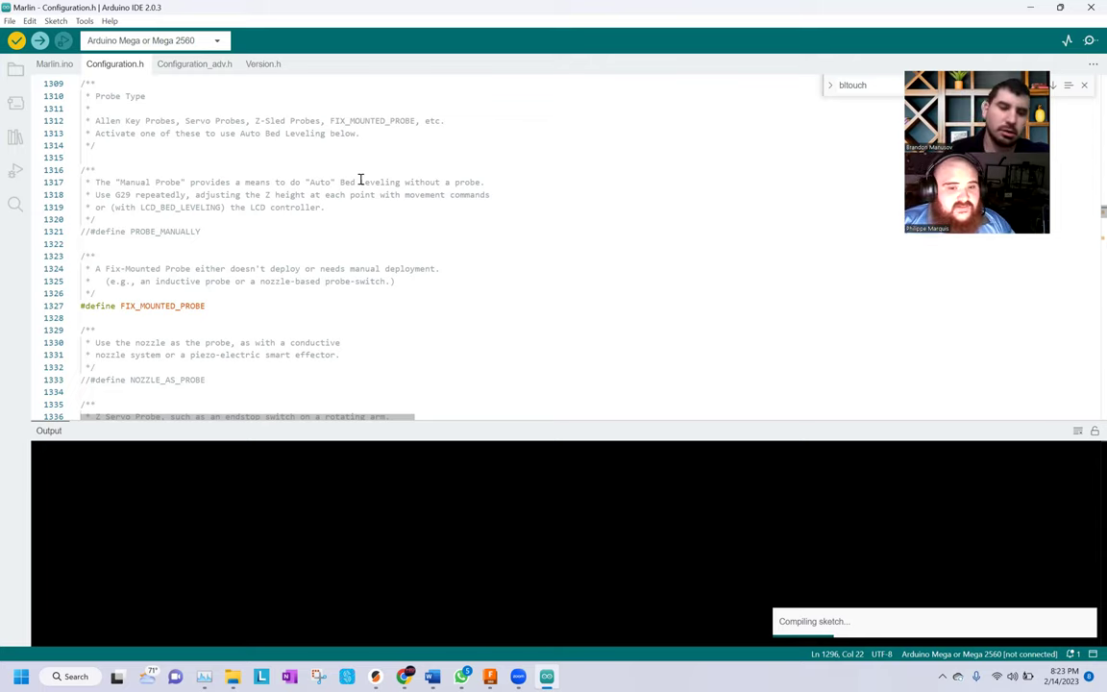
Switch to Lenovo Vantage, set the laptop's thermal mode to Performance Mode, and return to the Arduino IDE
left_click(261, 676)
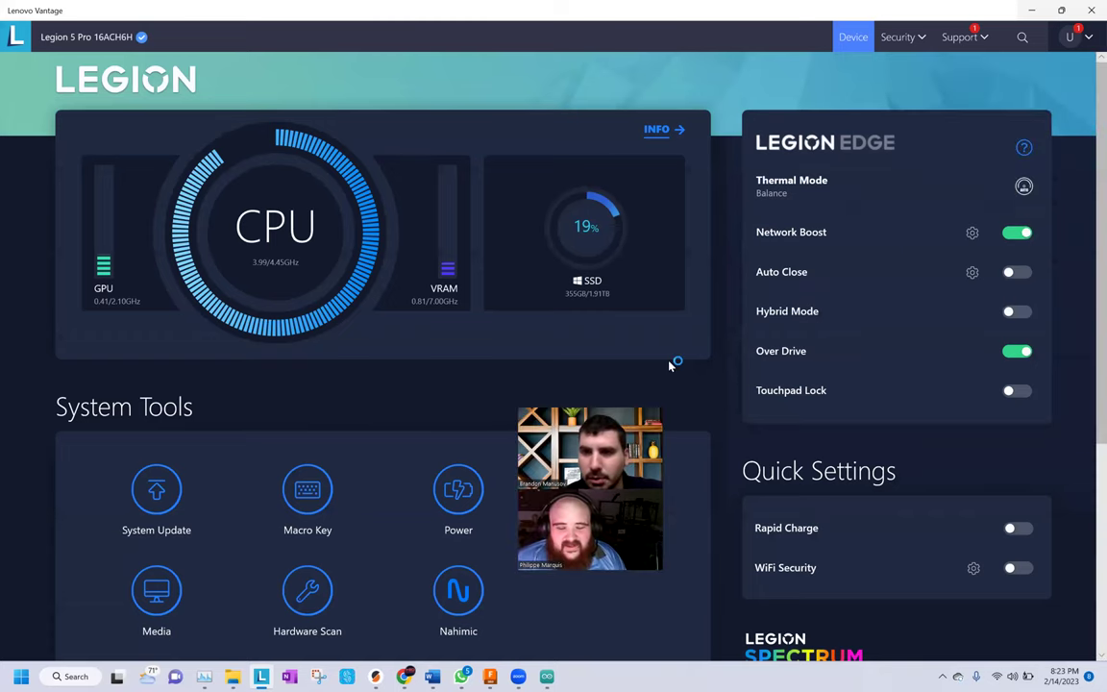
left_click(1024, 185)
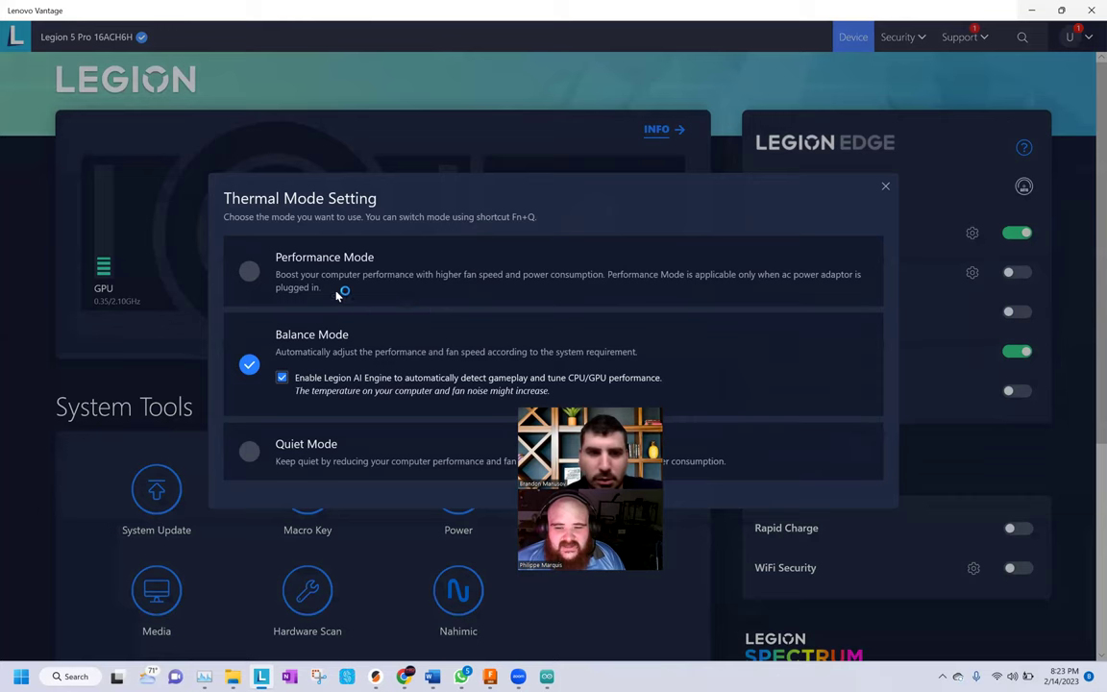
left_click(252, 273)
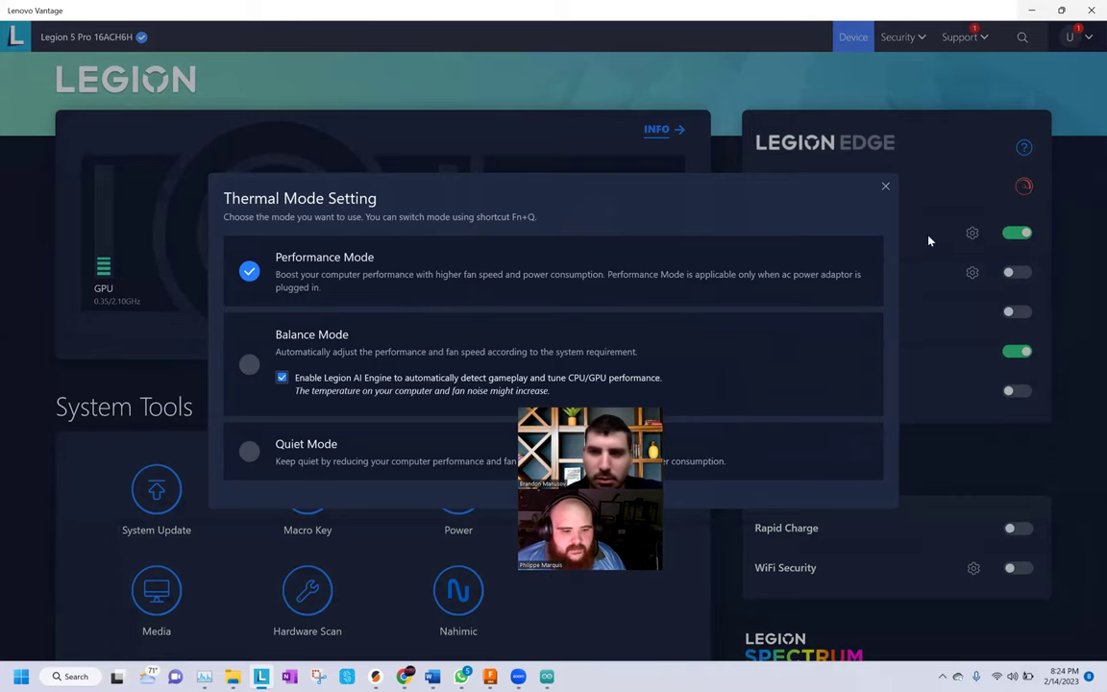
left_click(887, 187)
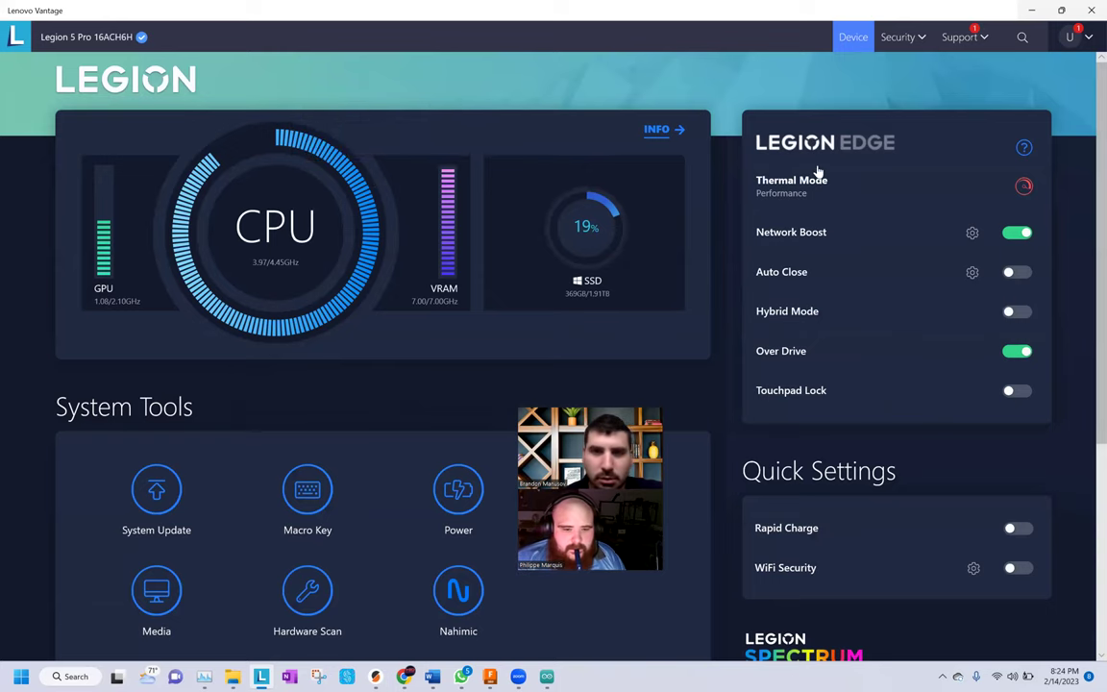
left_click(1034, 9)
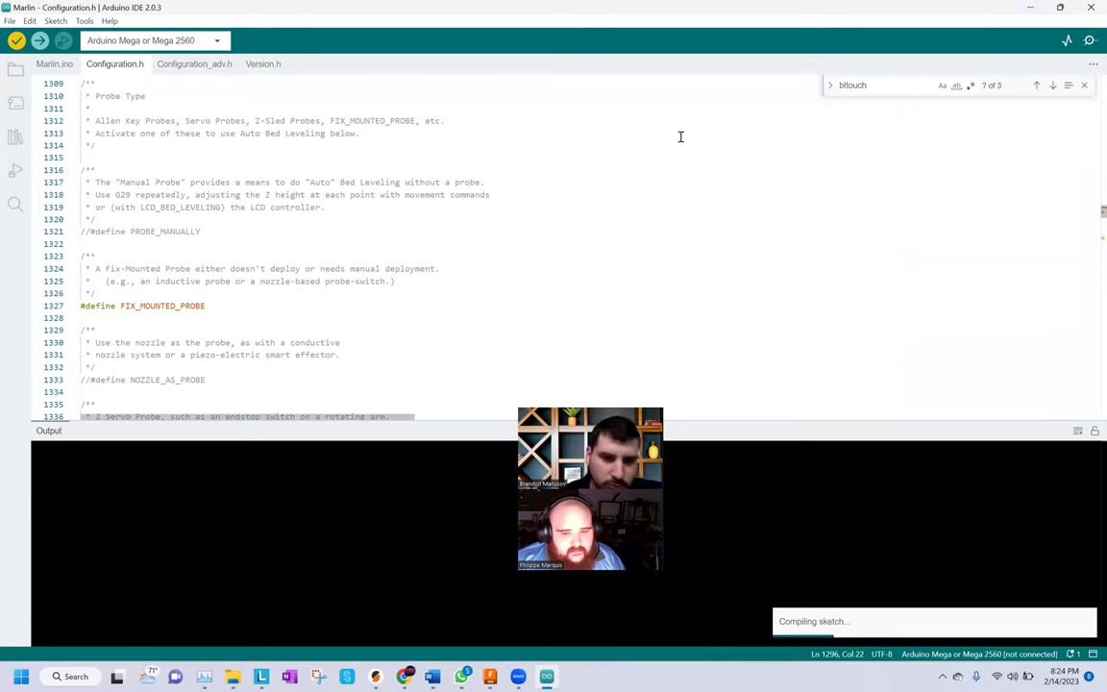
Monitor the CPU performance graph in Task Manager while the sketch compiles, then minimize Task Manager
mouse_move(209, 677)
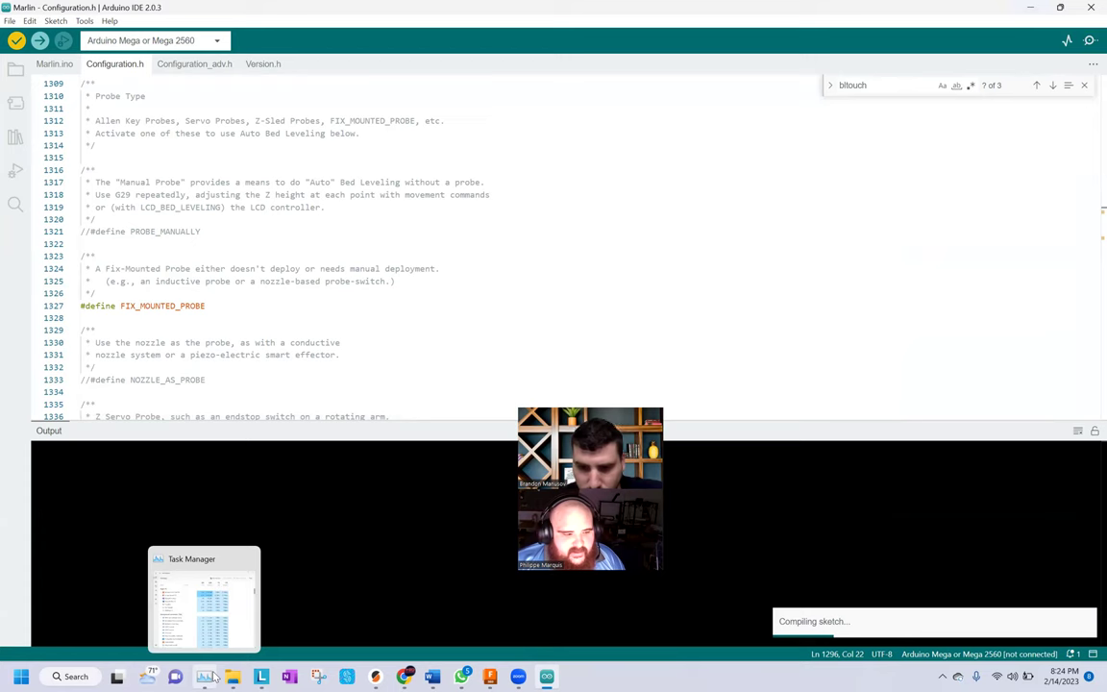
left_click(213, 678)
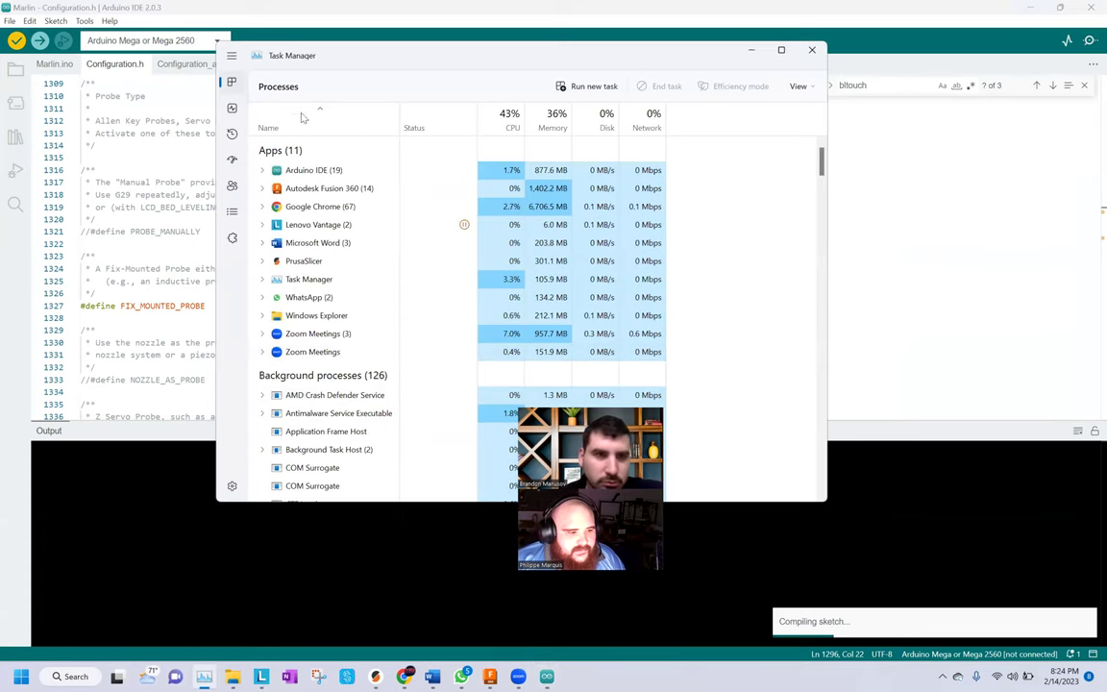
left_click(232, 109)
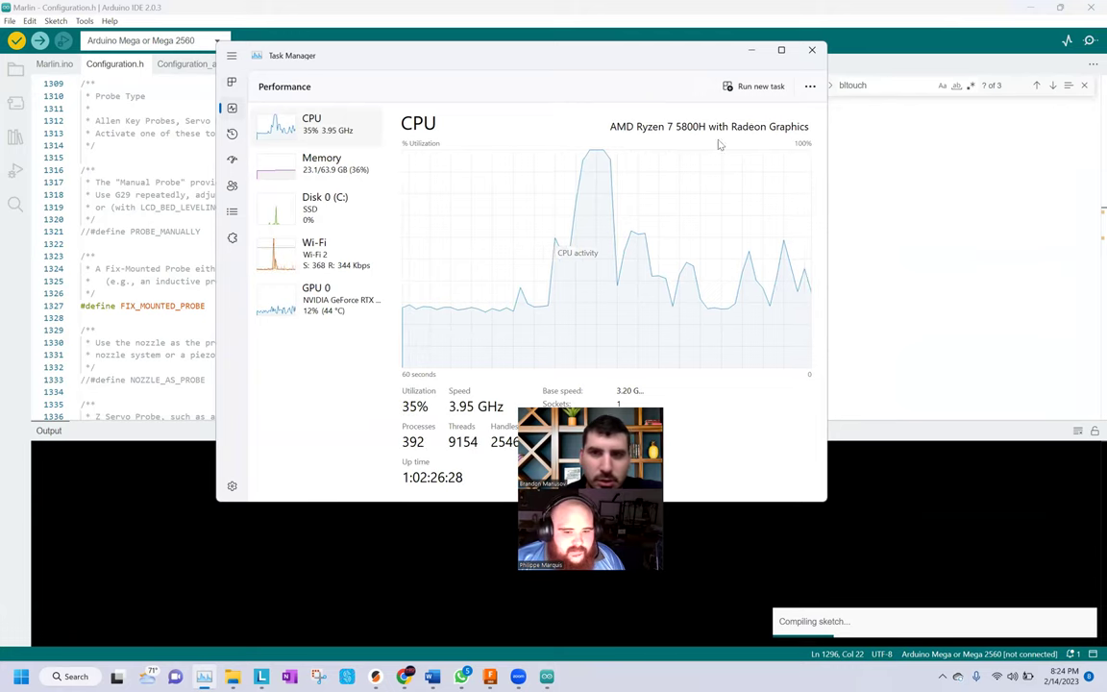
left_click_drag(702, 55, 965, 120)
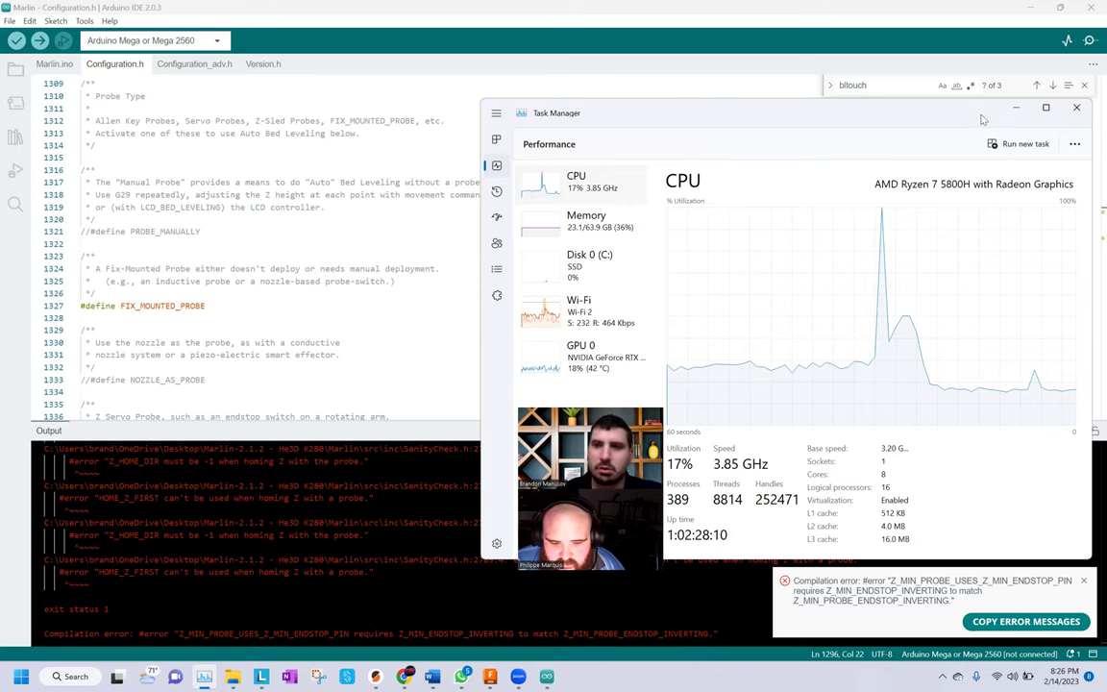
left_click(1020, 108)
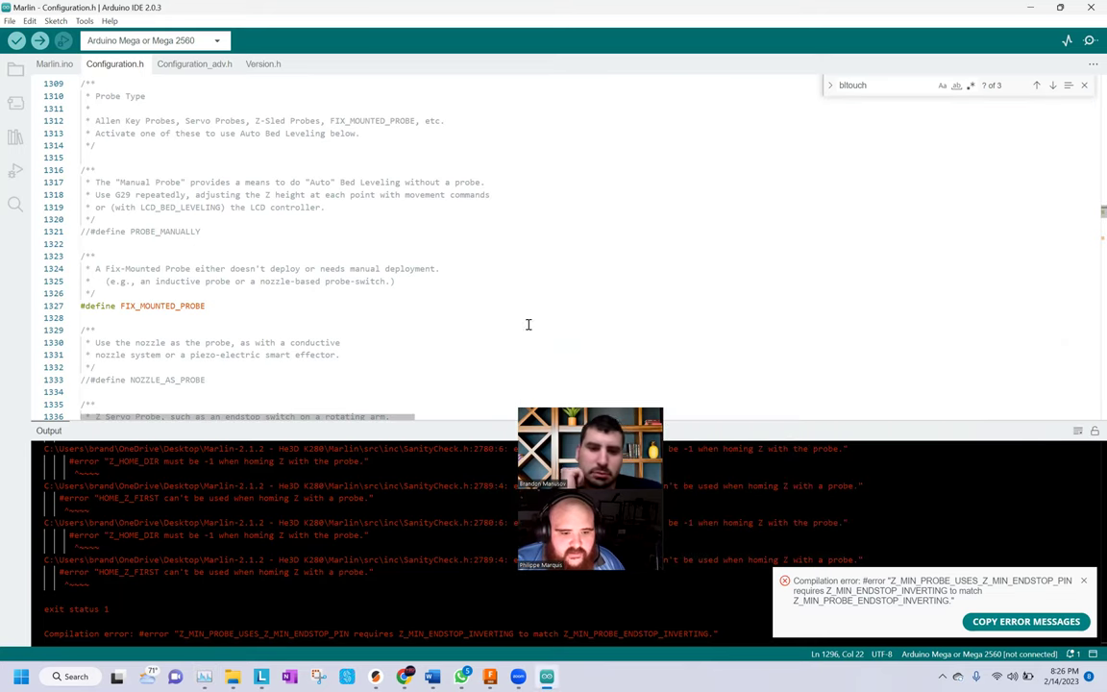
Examine the compilation error at the end of the output and select the Z_MIN_ENDSTOP_INVERTING setting name in it
scroll(567, 538, "up", 1)
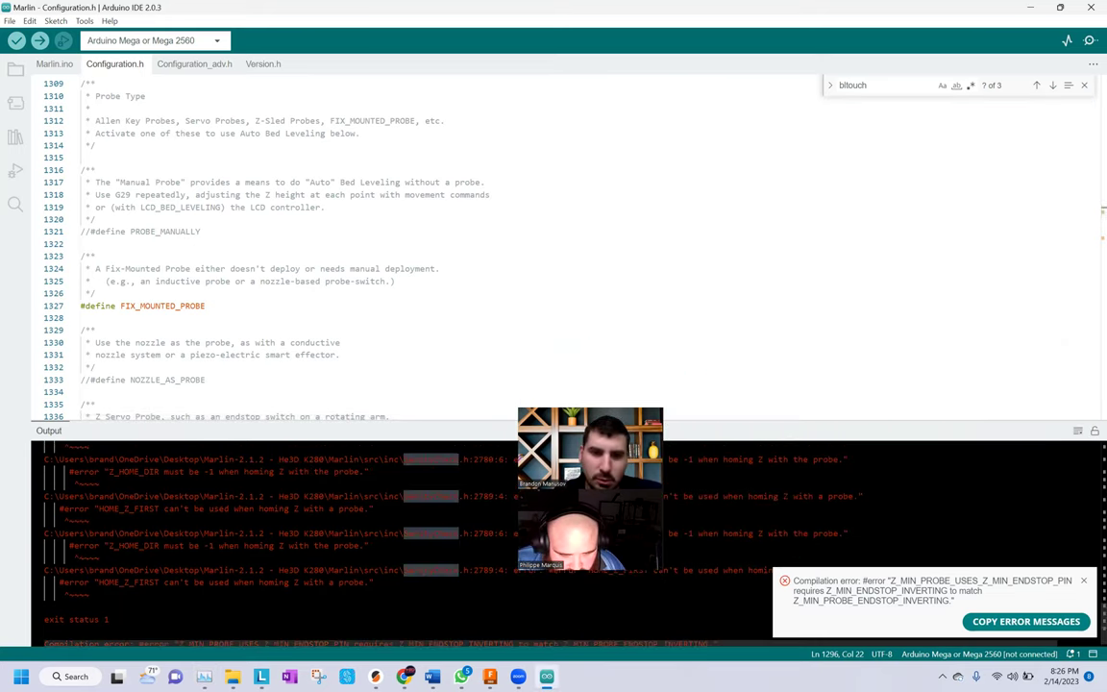
scroll(567, 538, "down", 1)
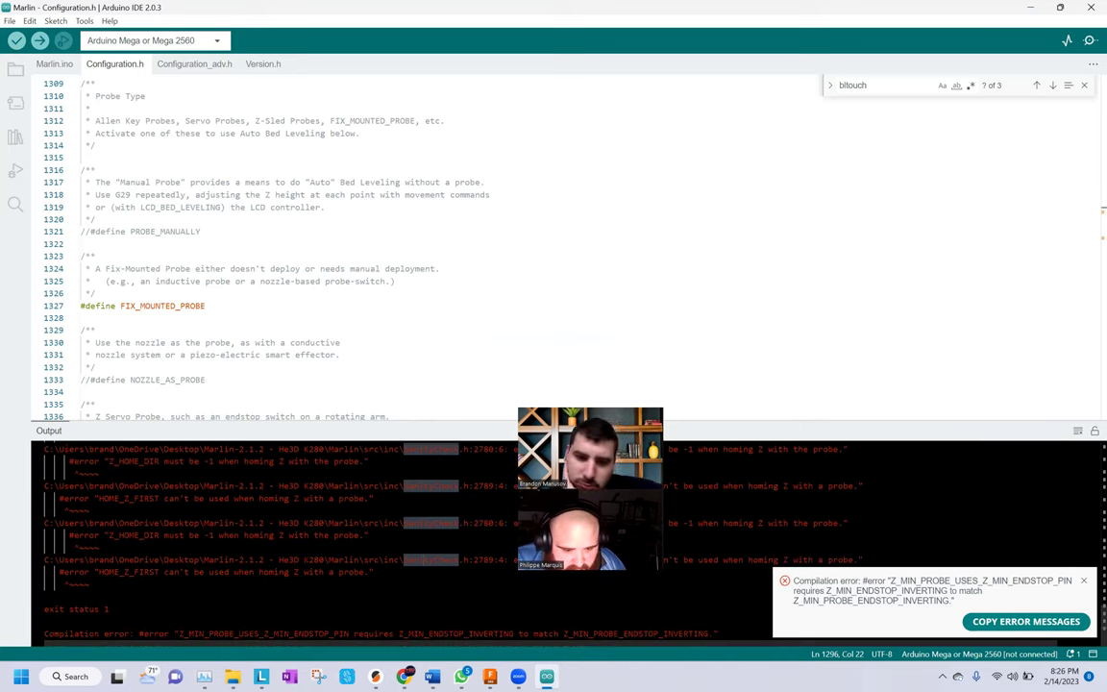
left_click(292, 609)
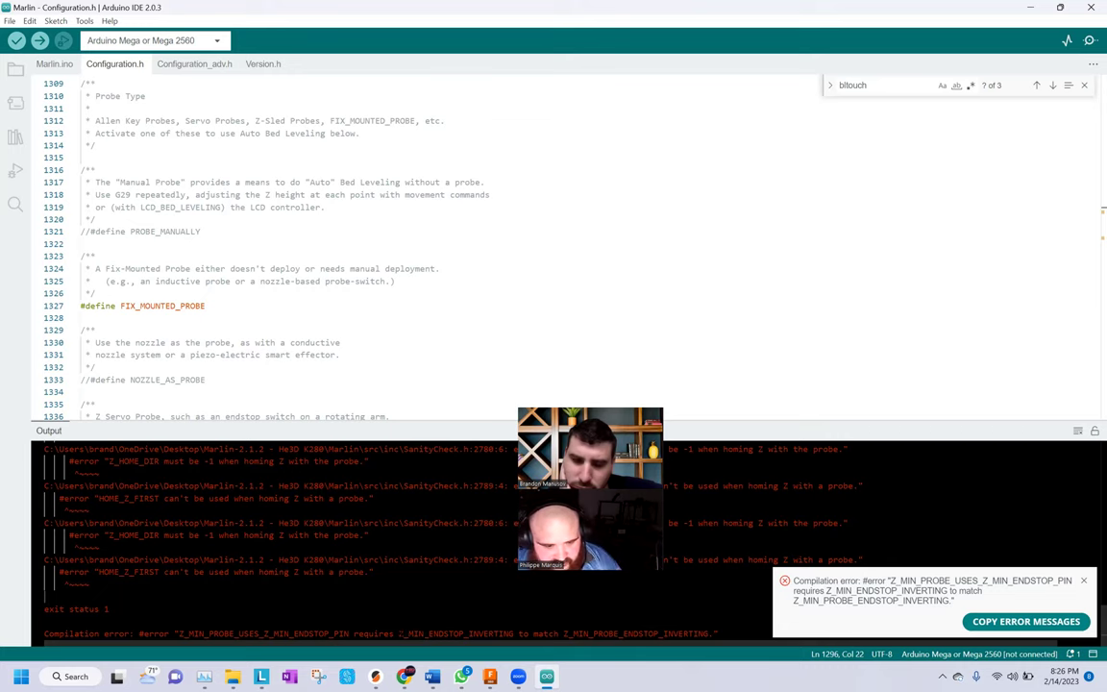
left_click_drag(43, 634, 402, 633)
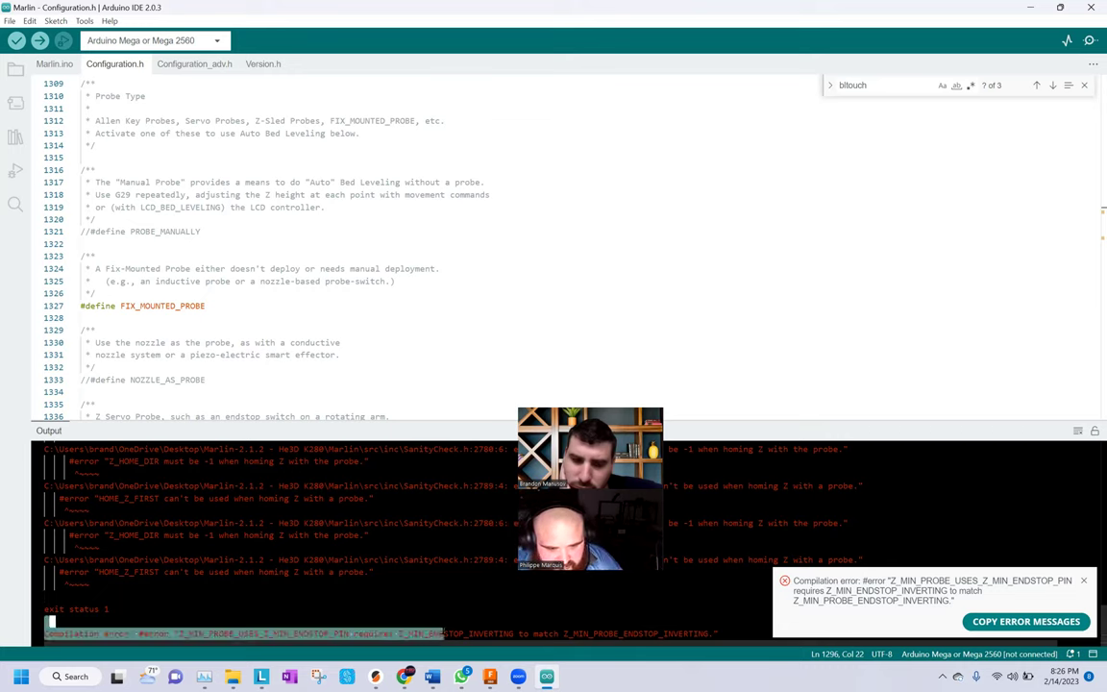
left_click(448, 633)
double_click(447, 634)
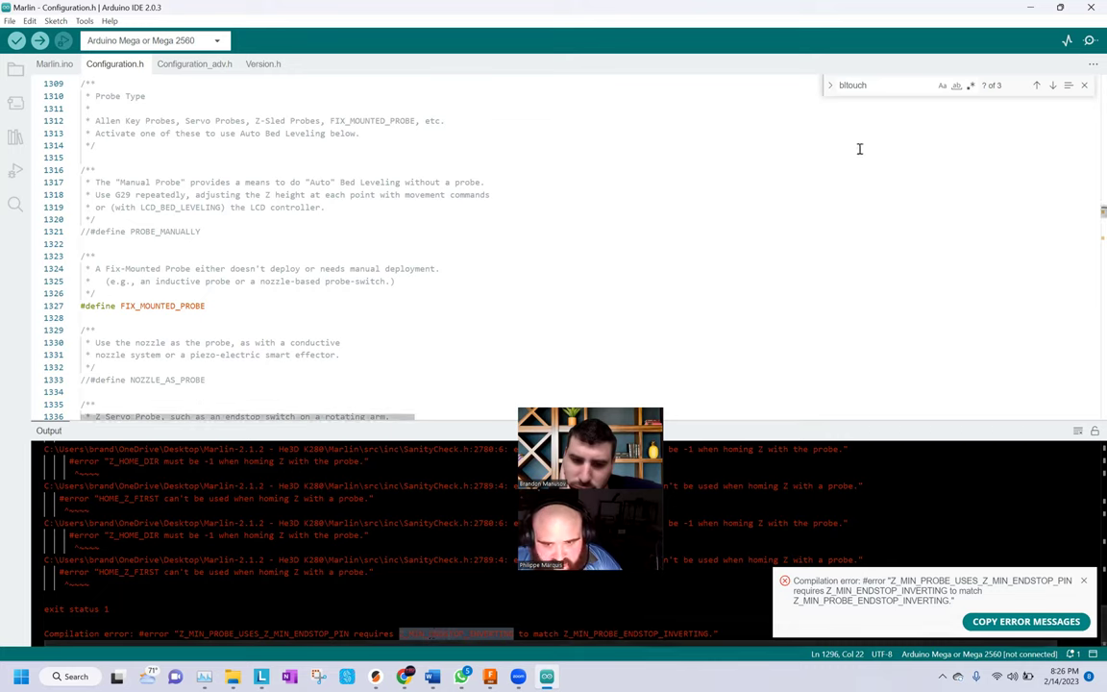
left_click_drag(870, 87, 841, 83)
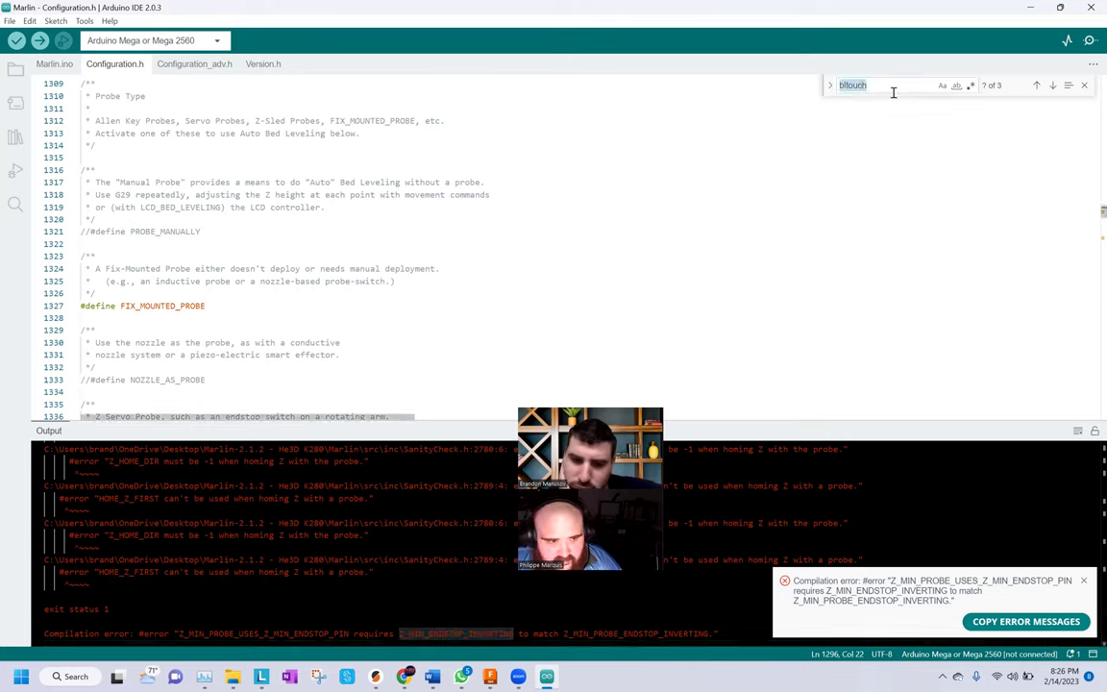
left_click_drag(875, 84, 859, 84)
type("Compilation error: #error \"Z_MIN_PROBE_USES_Z_MIN_ENDSTOP_PIN requires Z_MIN_ENDSTOP_INVERTING to match Z_MIN_PROBE_ENDSTOP_INVERTING.\"")
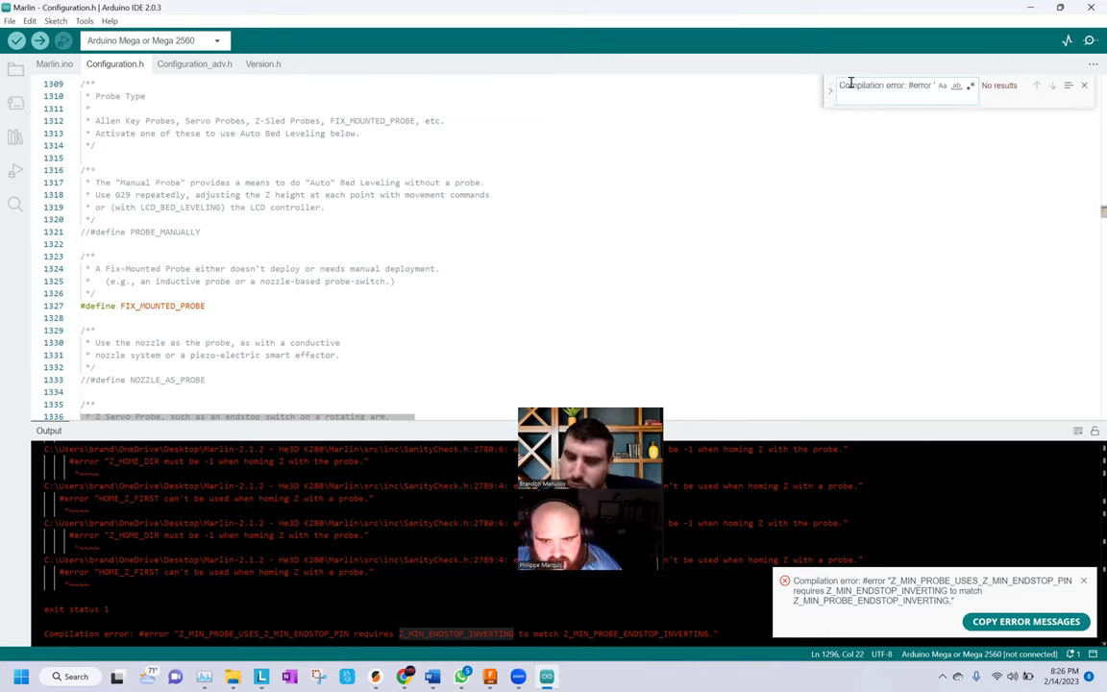
left_click_drag(837, 84, 1063, 99)
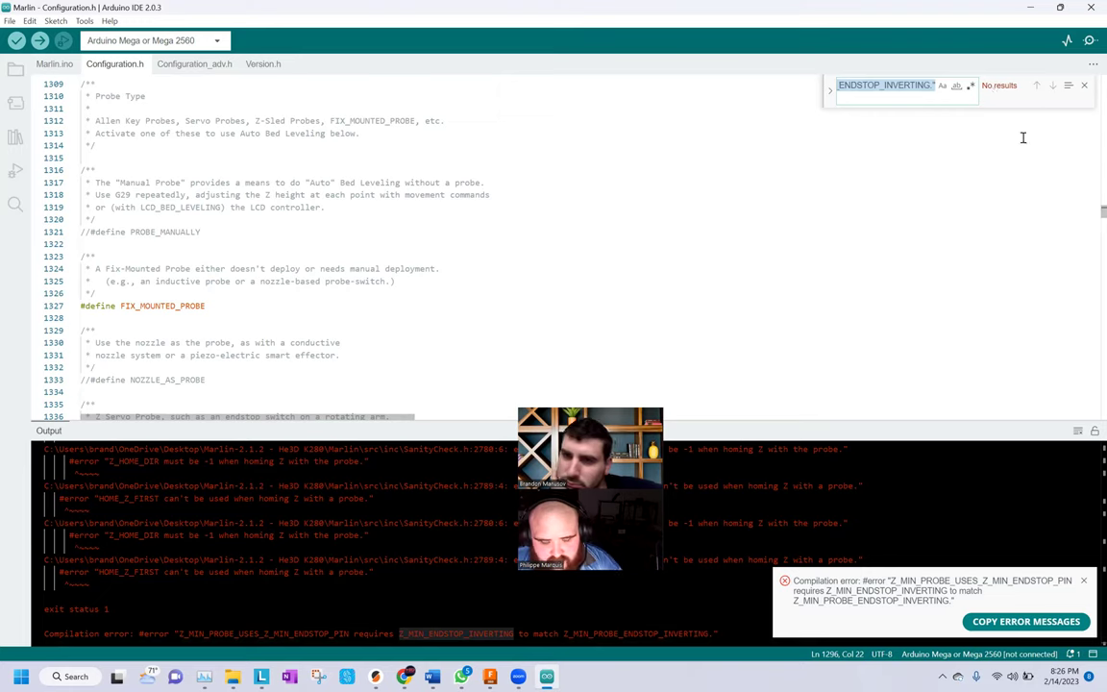
key("BackSpace")
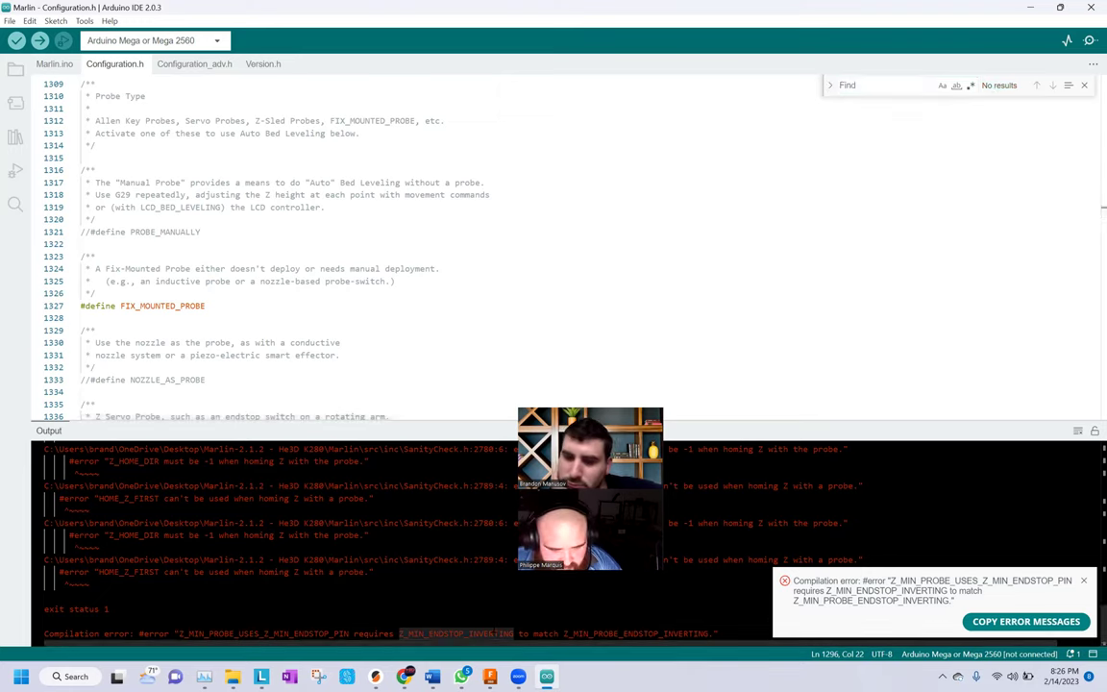
Copy only Z_MIN_ENDSTOP_INVERTING from the compilation error and search Configuration.h for it
right_click(491, 634)
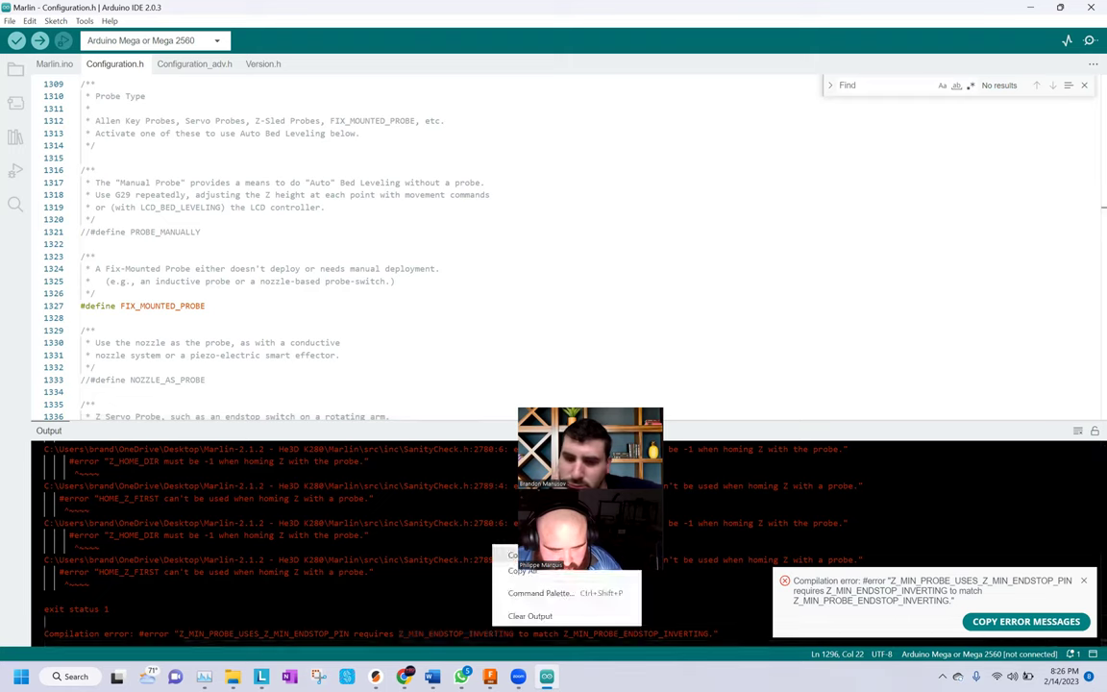
left_click(539, 569)
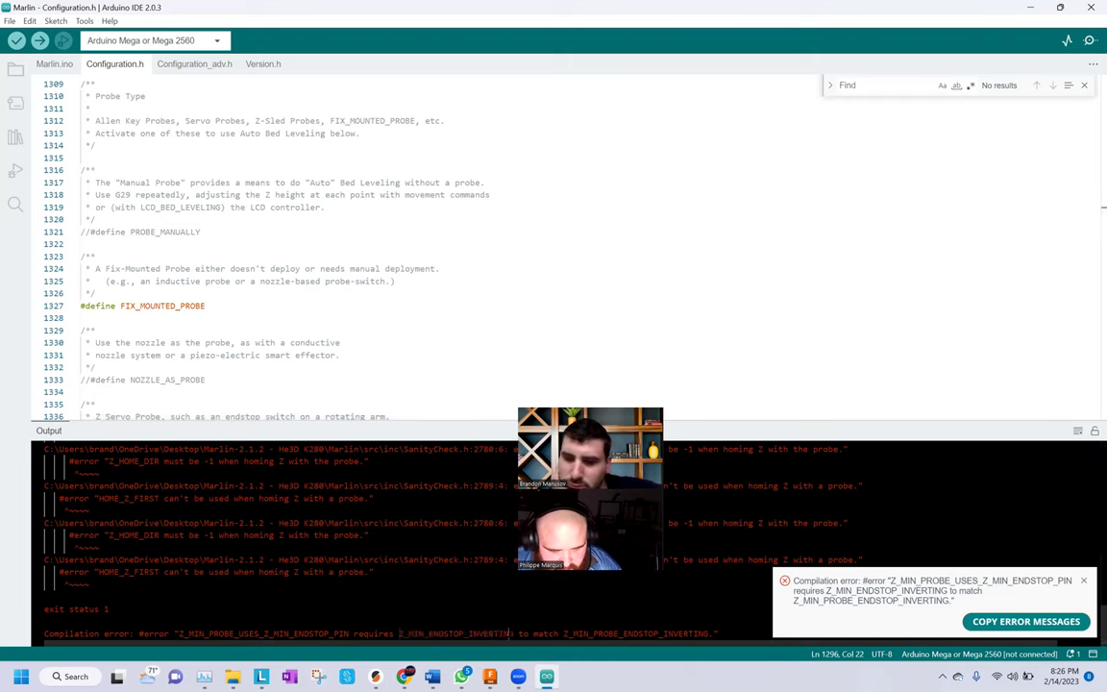
left_click_drag(444, 635, 51, 631)
double_click(457, 634)
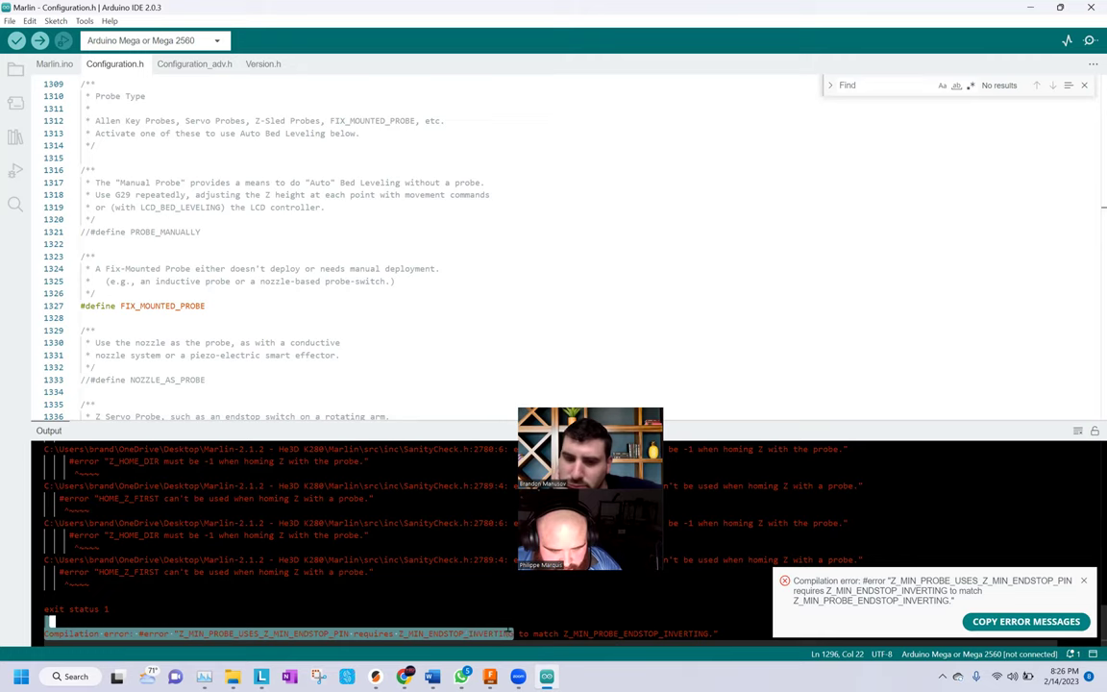
double_click(404, 634)
key("ctrl+c")
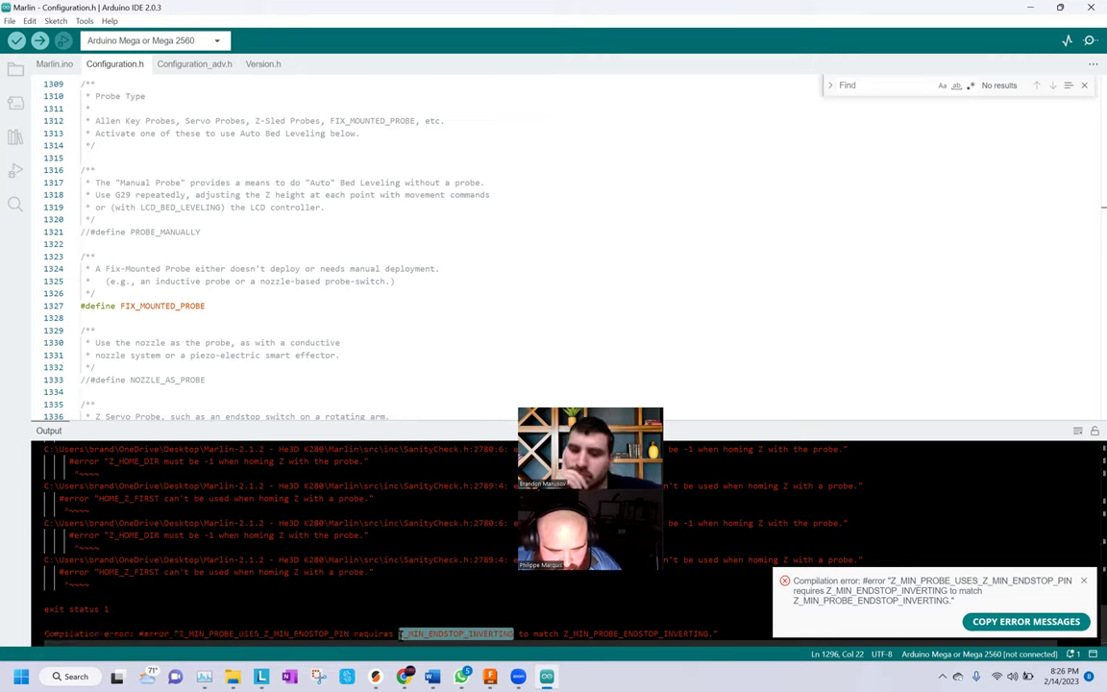
left_click(882, 86)
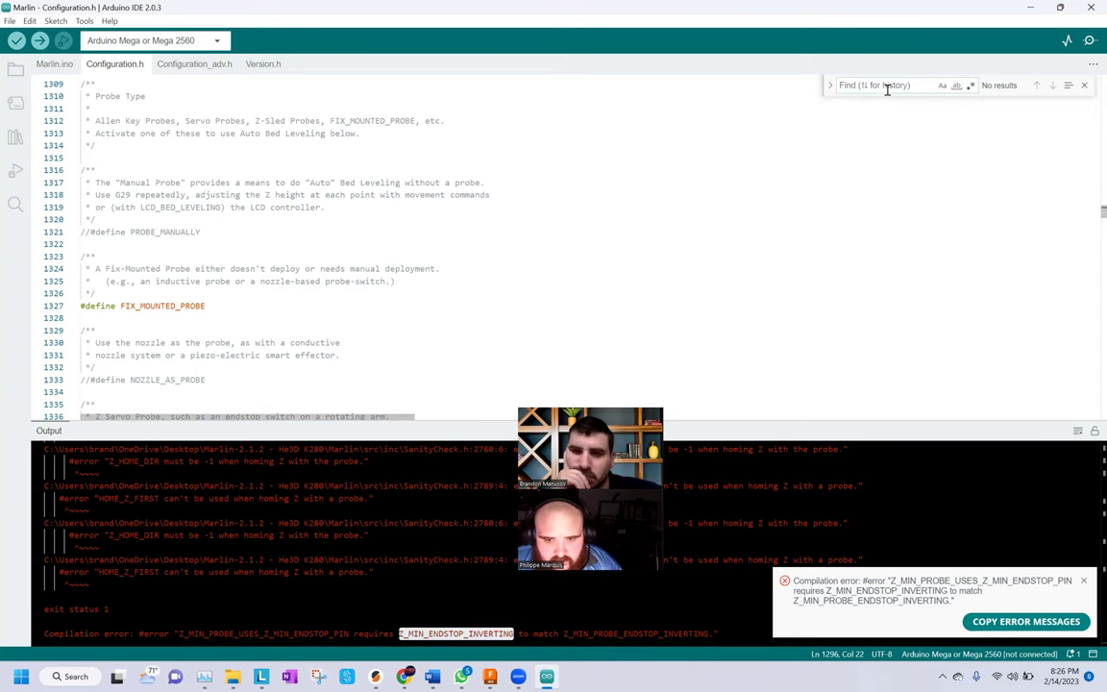
key("ctrl+v")
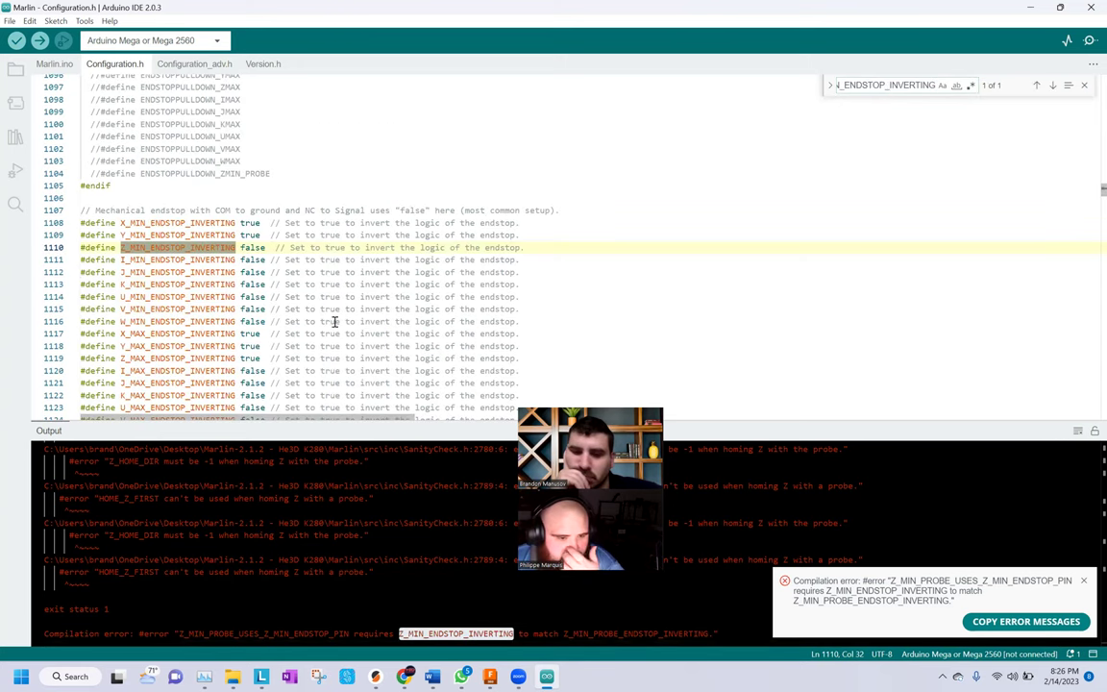
Set Z_MIN_ENDSTOP_INVERTING to true in Configuration.h and verify the Marlin sketch again
left_click(262, 247)
key("BackSpace")
key("BackSpace")
key("BackSpace")
key("BackSpace")
key("Delete")
type("true")
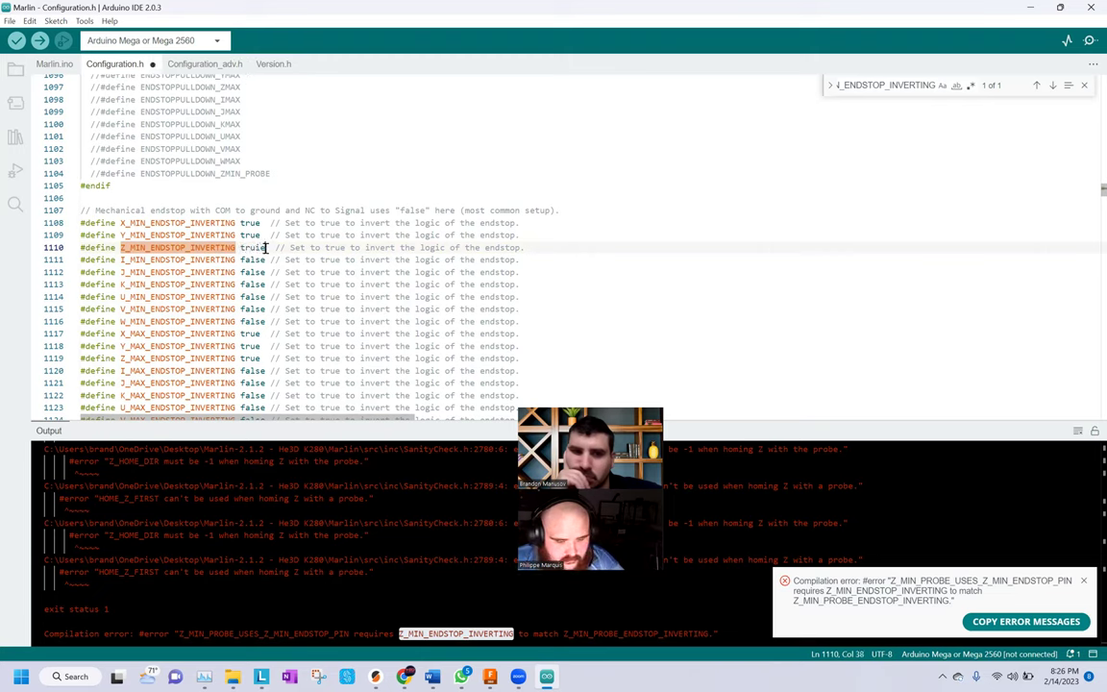
key("BackSpace")
left_click(17, 41)
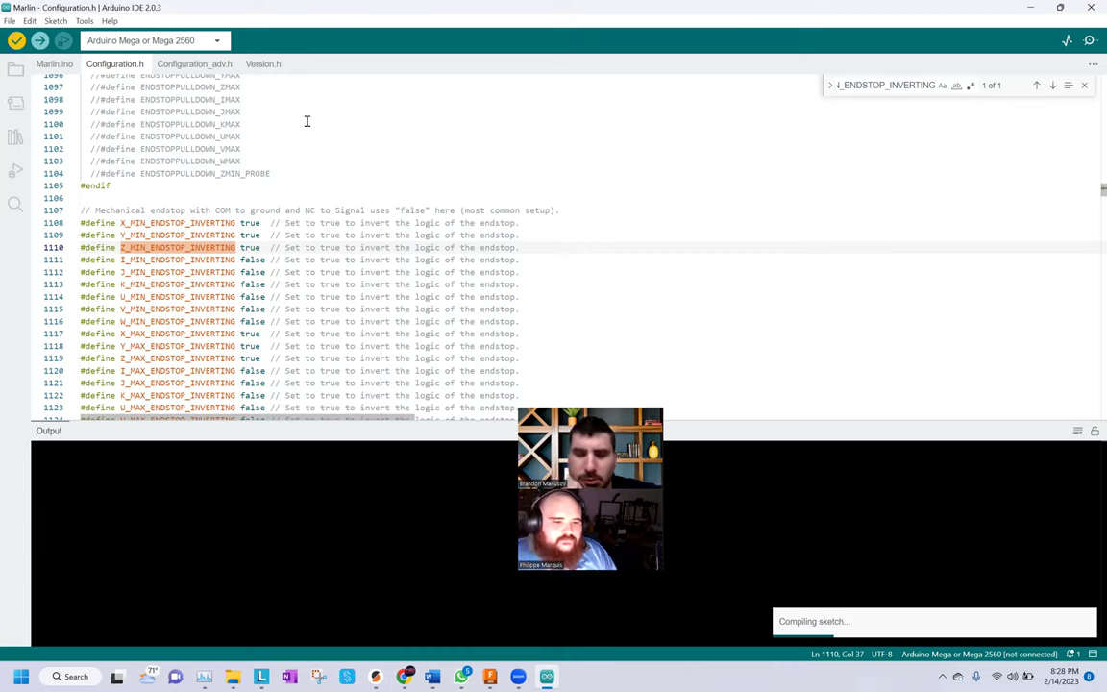
Examine the available serial ports and programmer options for the board, leaving the selections as they are
left_click(83, 21)
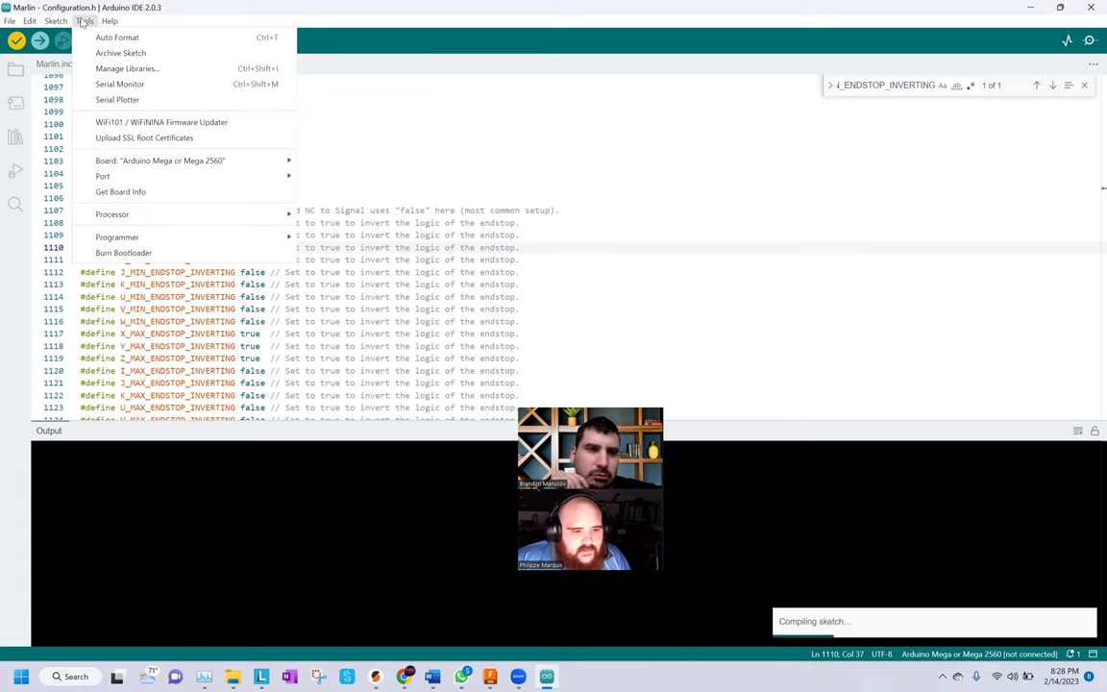
mouse_move(166, 185)
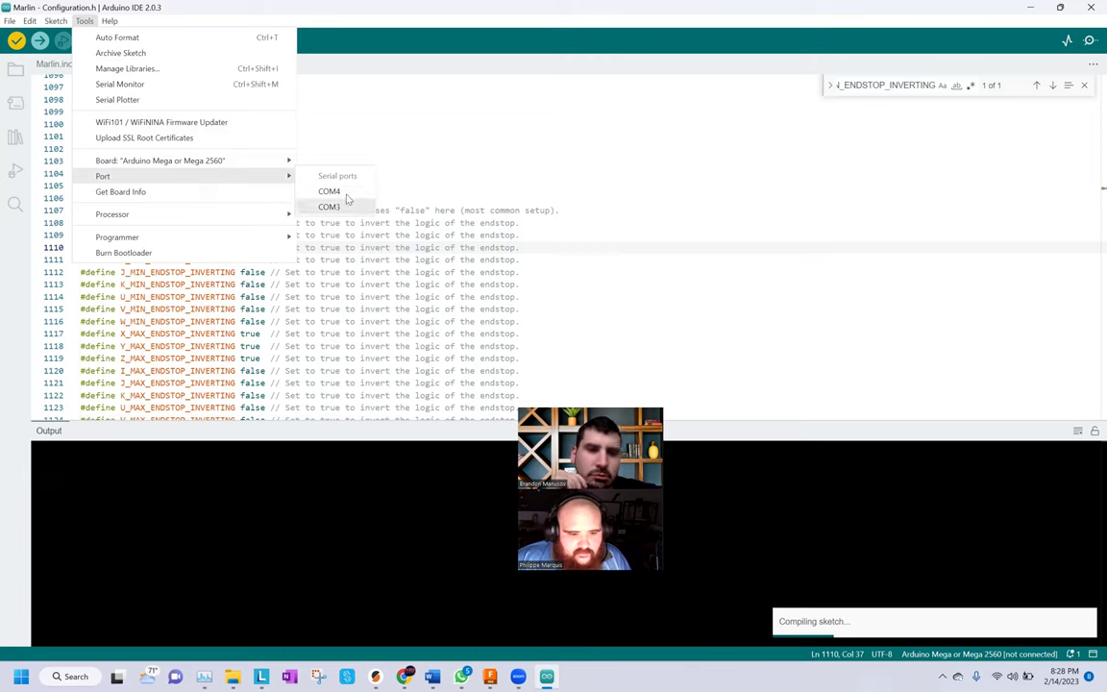
left_click(348, 152)
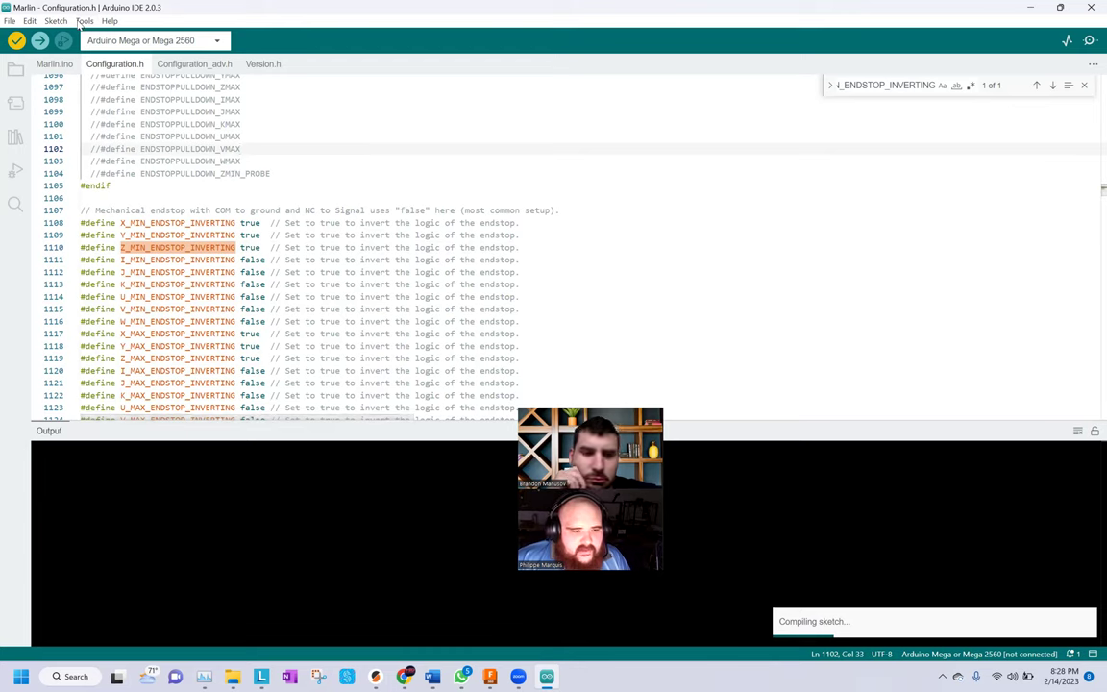
left_click(84, 21)
mouse_move(120, 178)
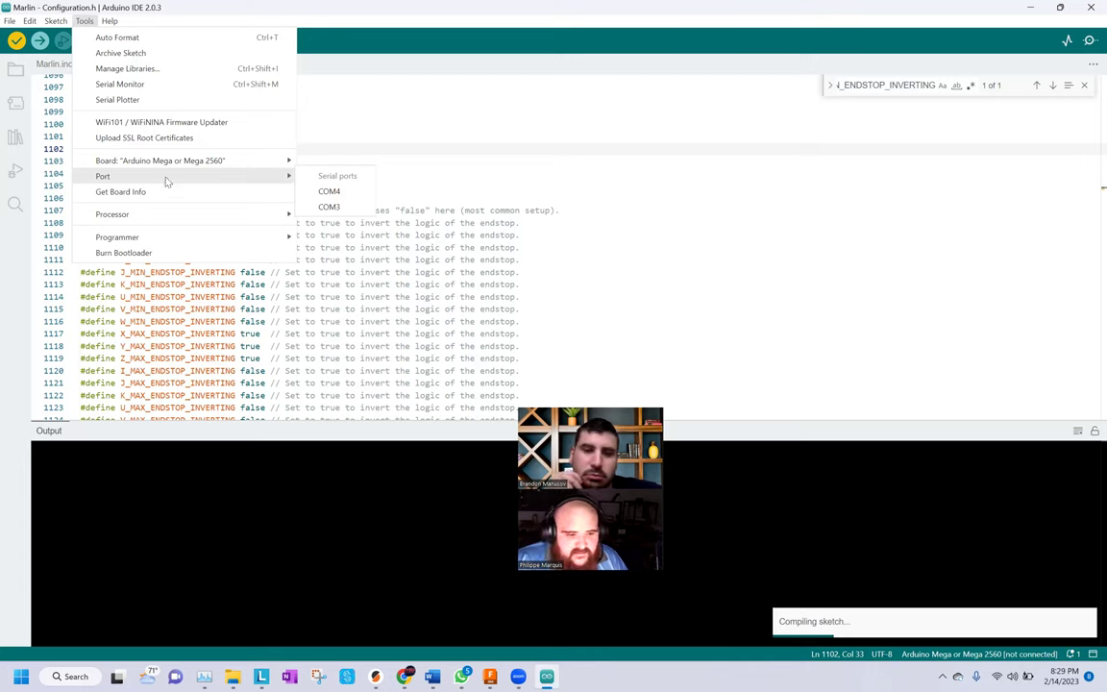
mouse_move(165, 236)
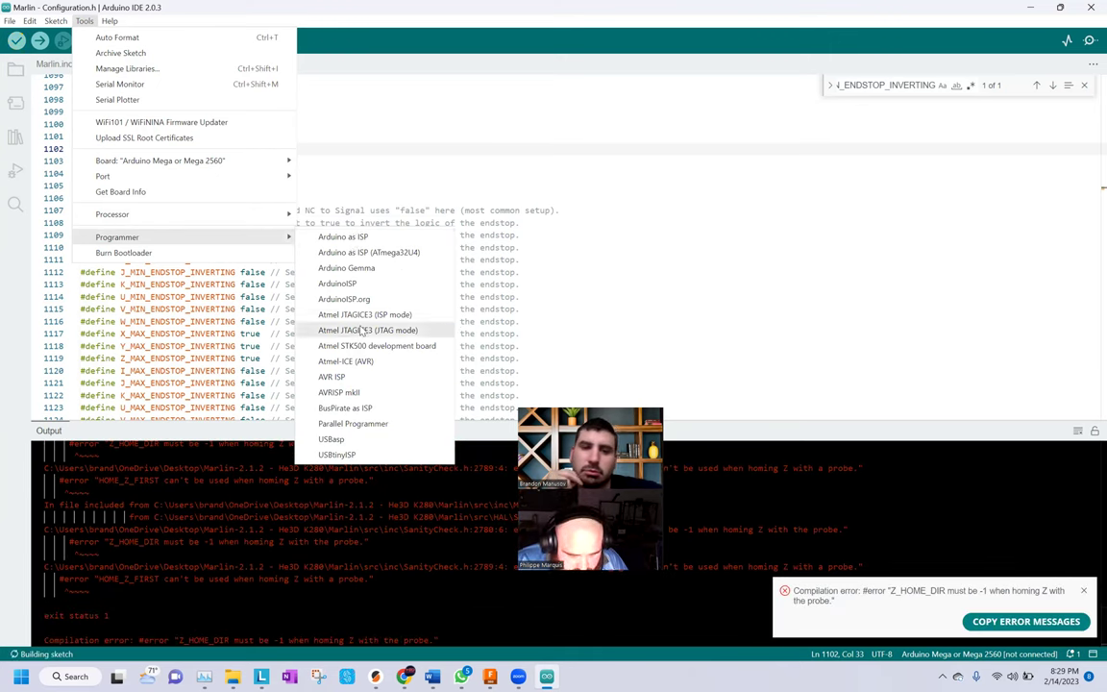
left_click(354, 559)
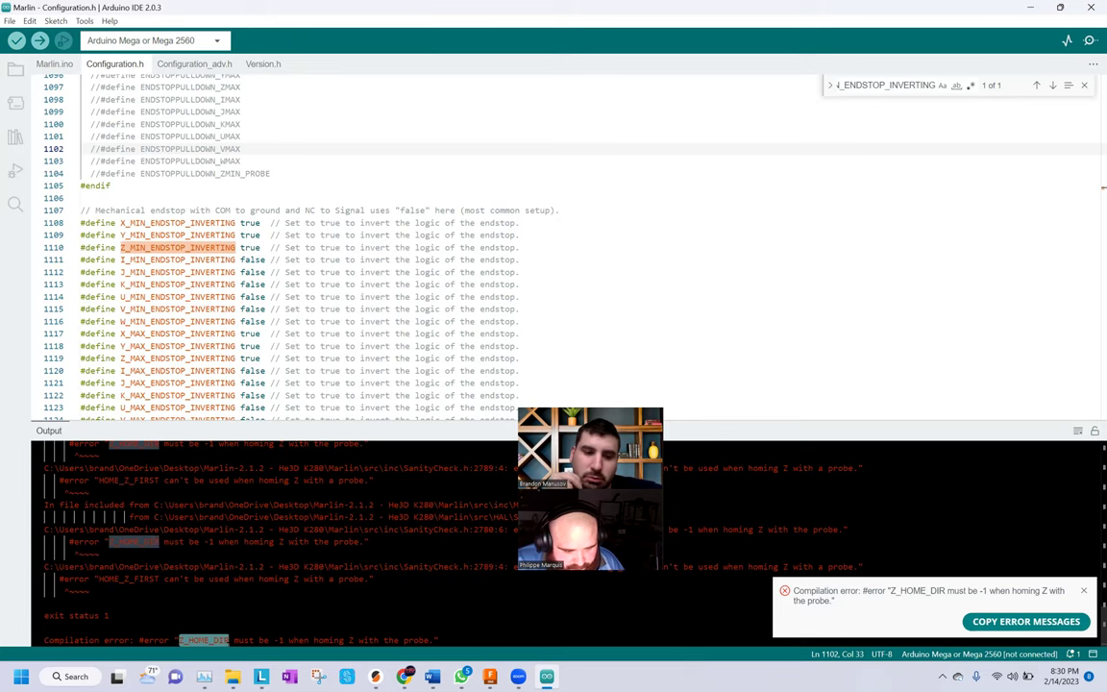
Search Configuration.h for Z_HOME_DIR and place the text cursor at its value
double_click(904, 89)
type("Z_HOME_DIR")
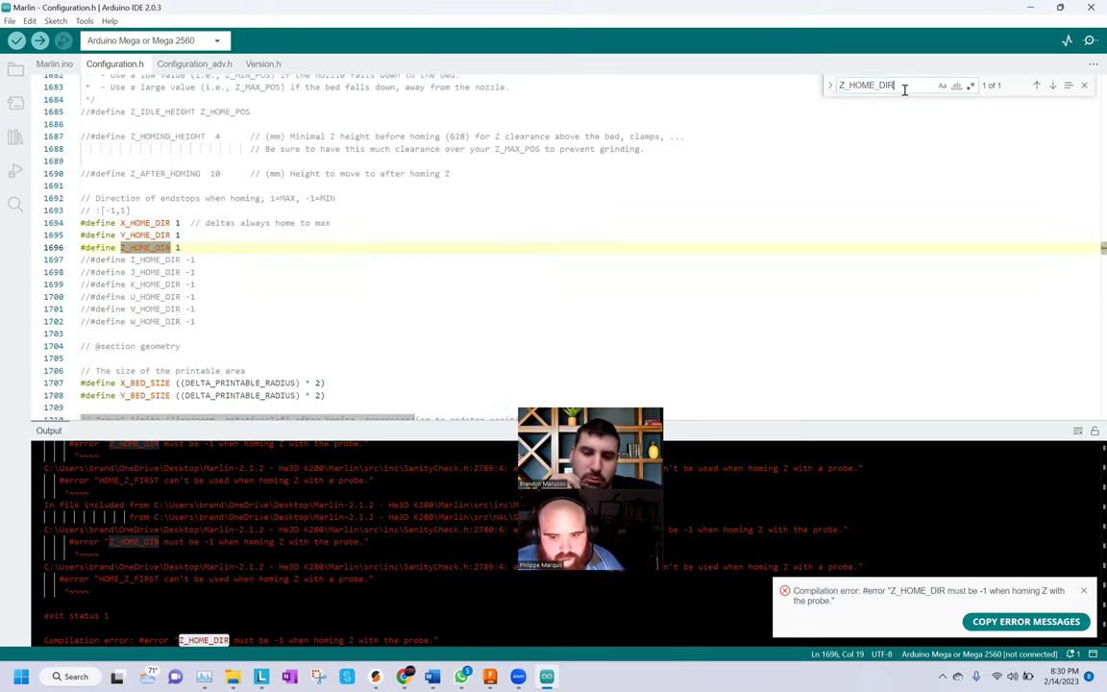
left_click(175, 246)
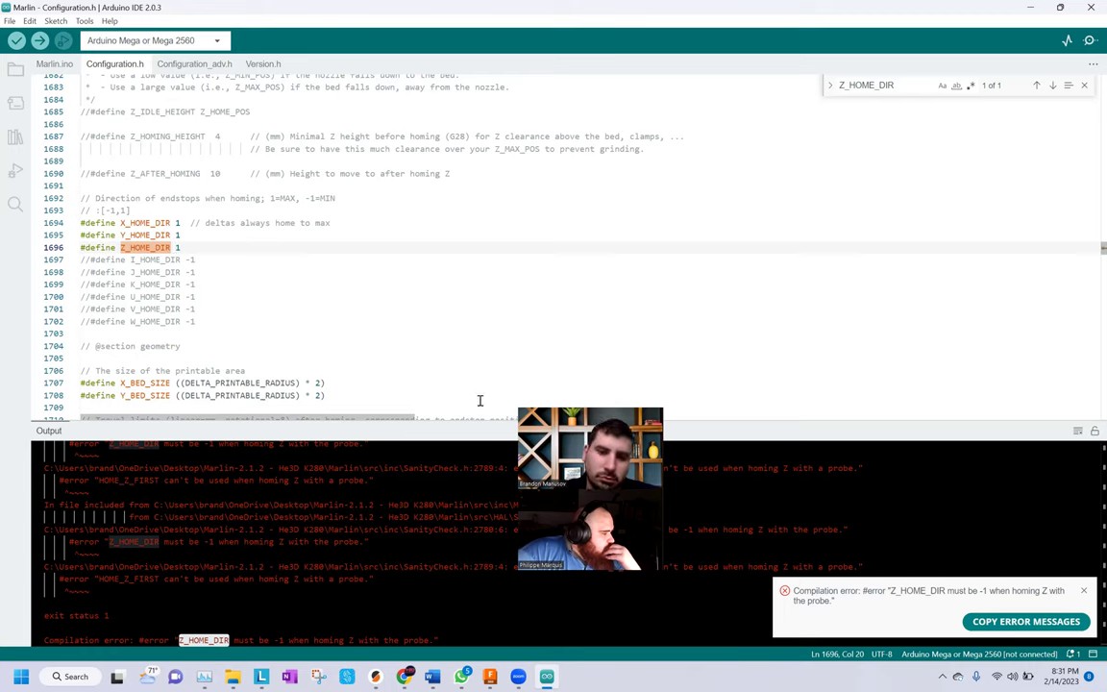
Examine Configuration.h from the homing direction settings through software endstops, filament runout sensors and bed leveling options
left_click_drag(556, 410, 551, 373)
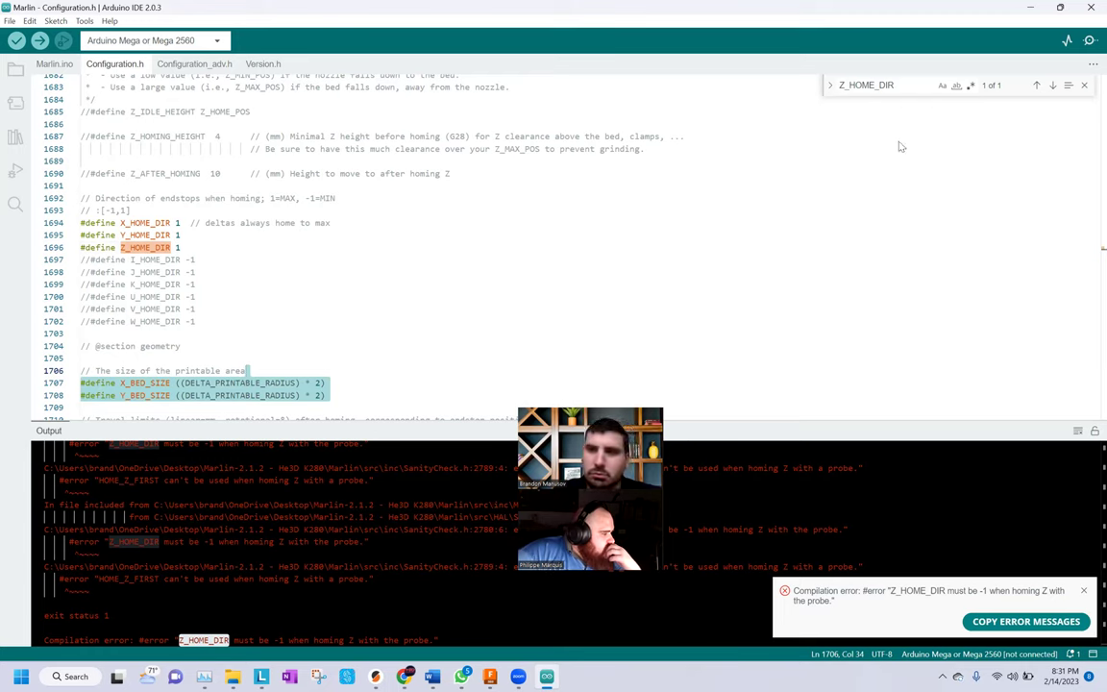
left_click(681, 260)
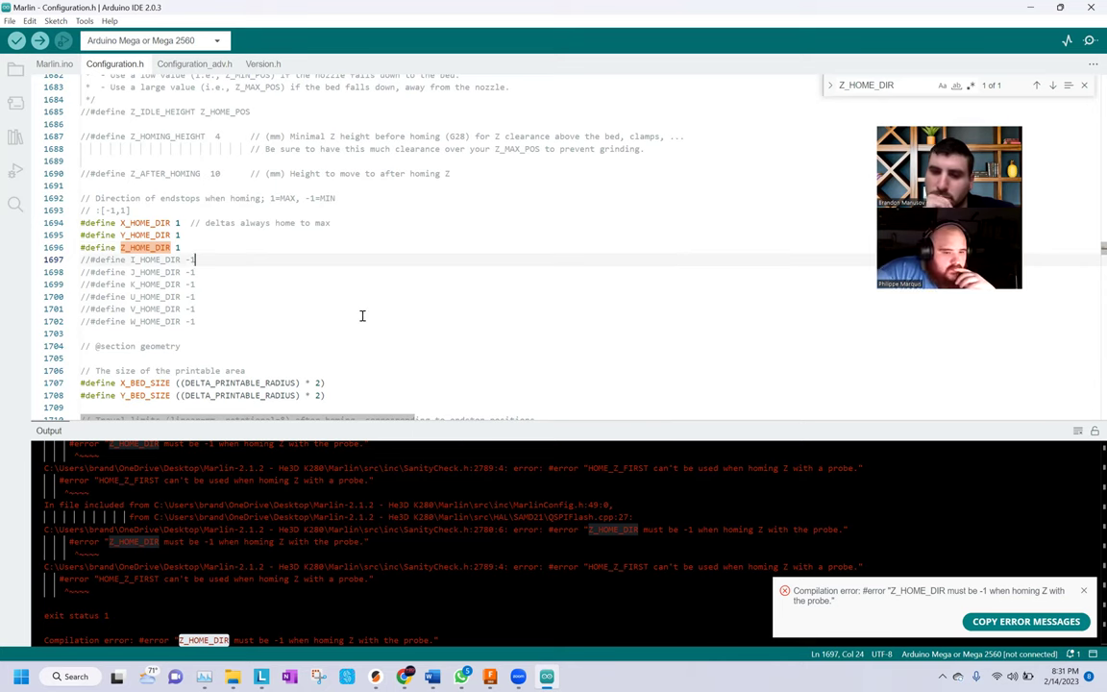
scroll(362, 315, "down", 5)
scroll(362, 316, "down", 20)
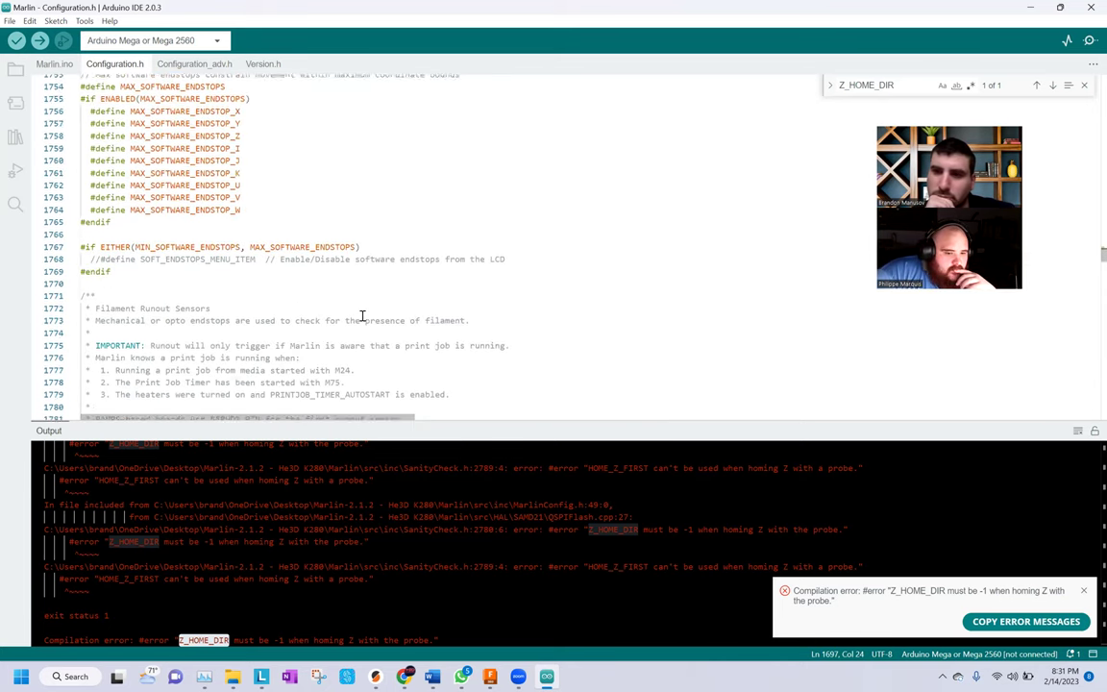
scroll(363, 315, "down", 5)
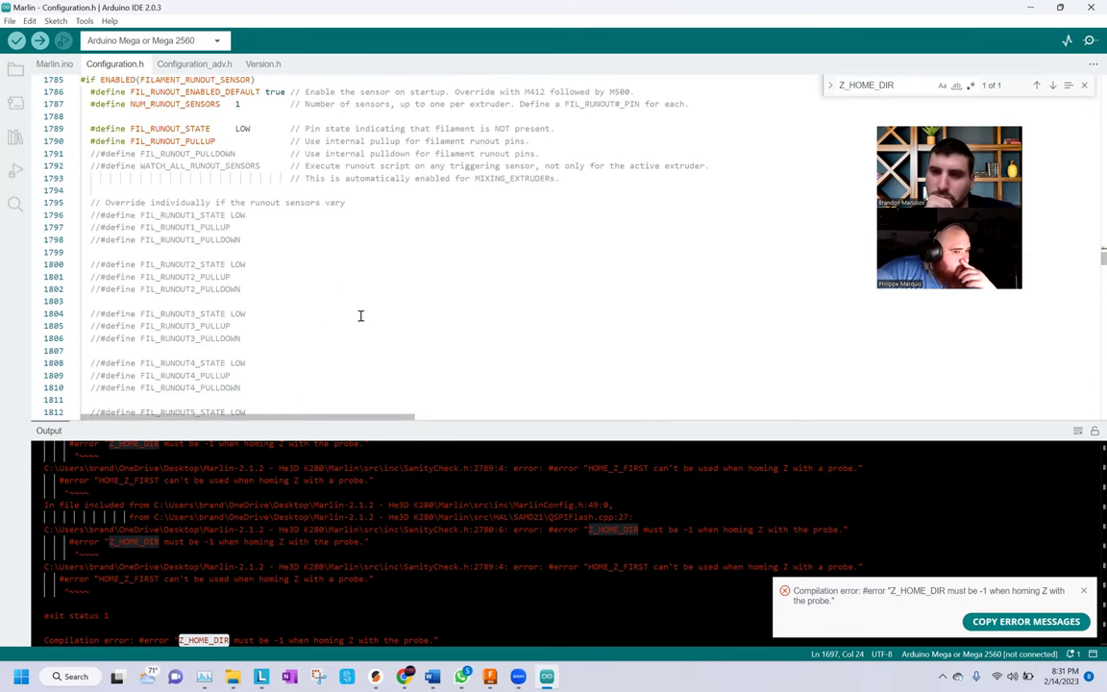
scroll(361, 316, "down", 15)
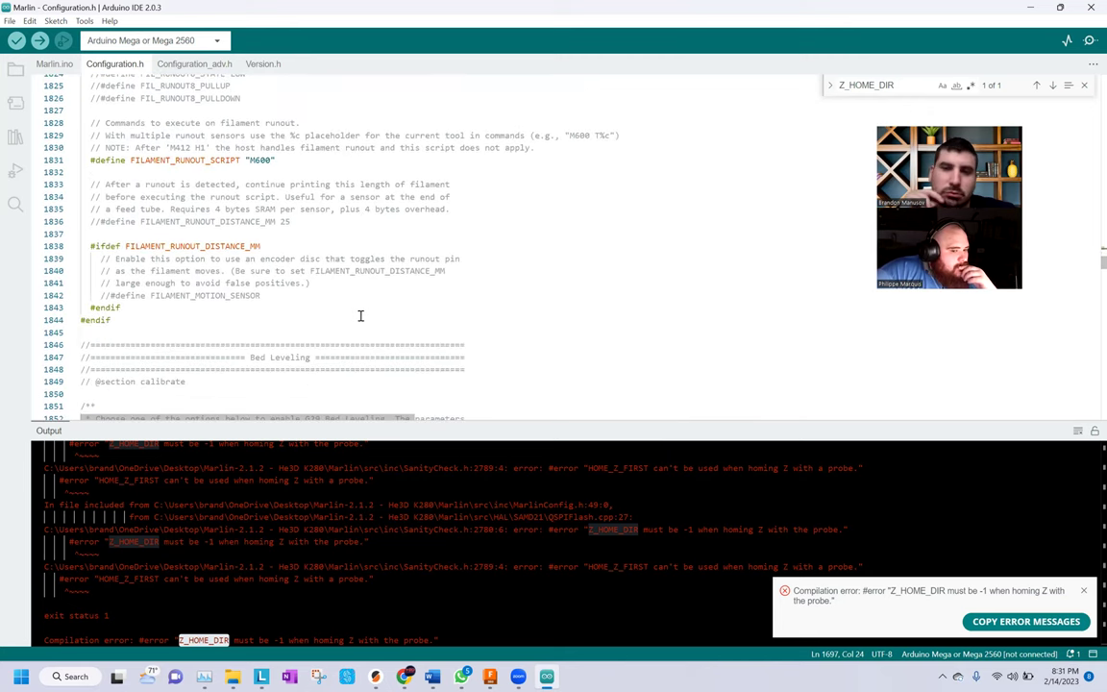
scroll(358, 315, "down", 15)
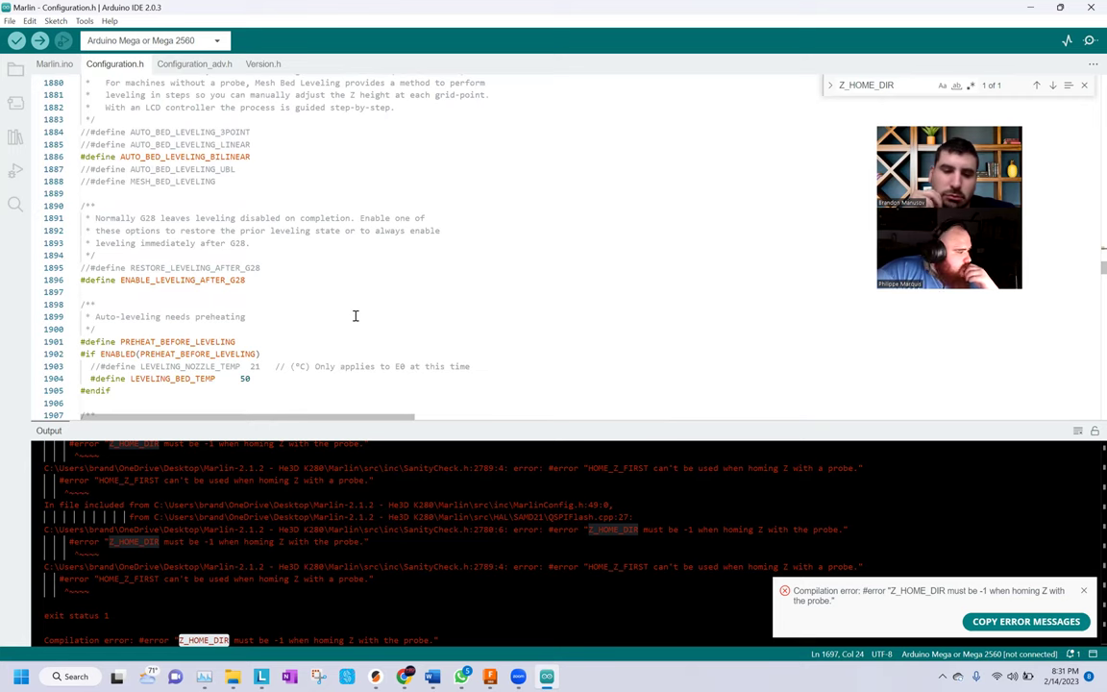
scroll(354, 315, "down", 8)
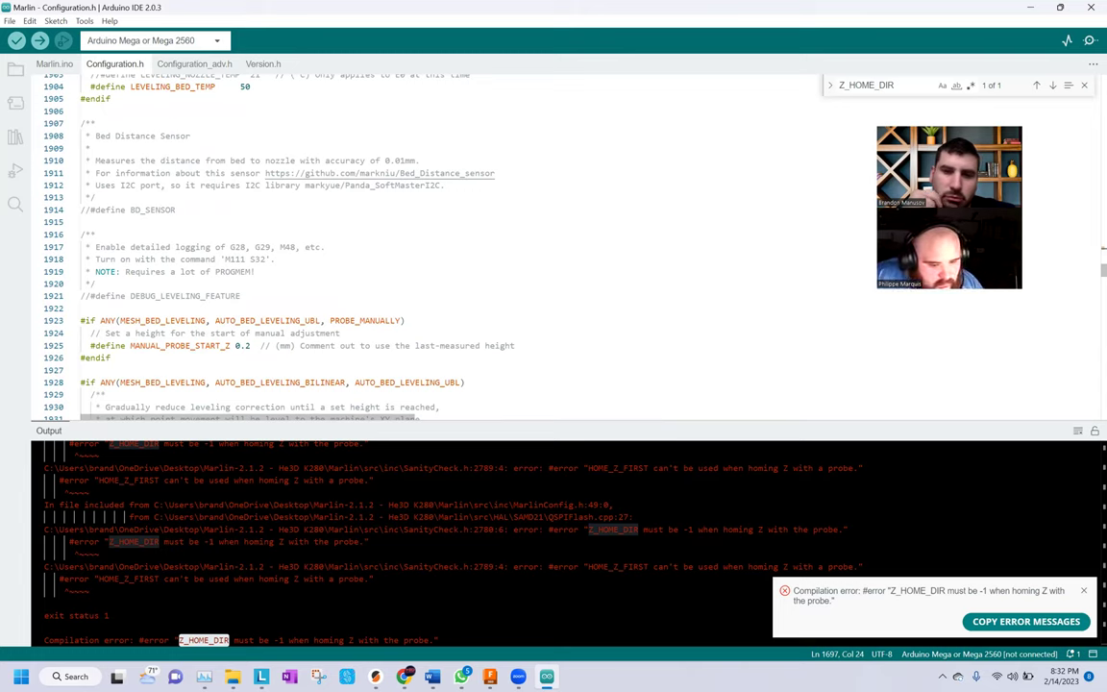
Read through the Z_HOME_DIR and HOME_Z_FIRST errors from SanityCheck.h in the compilation output
left_click(88, 590)
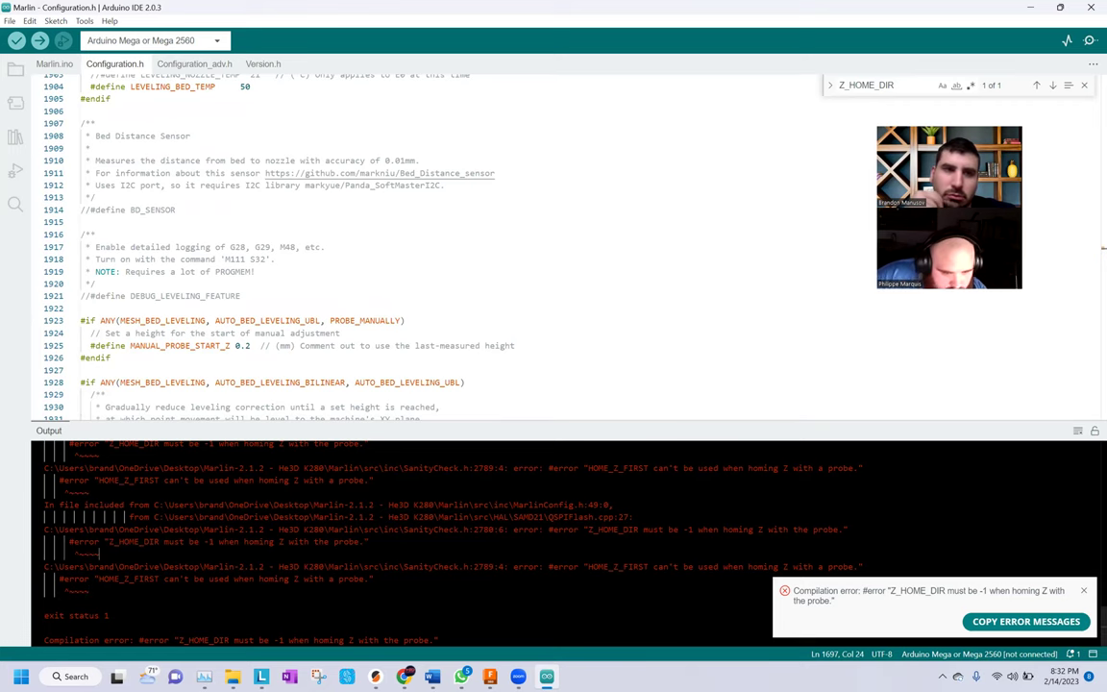
left_click_drag(354, 440, 309, 327)
scroll(90, 533, "down", 3)
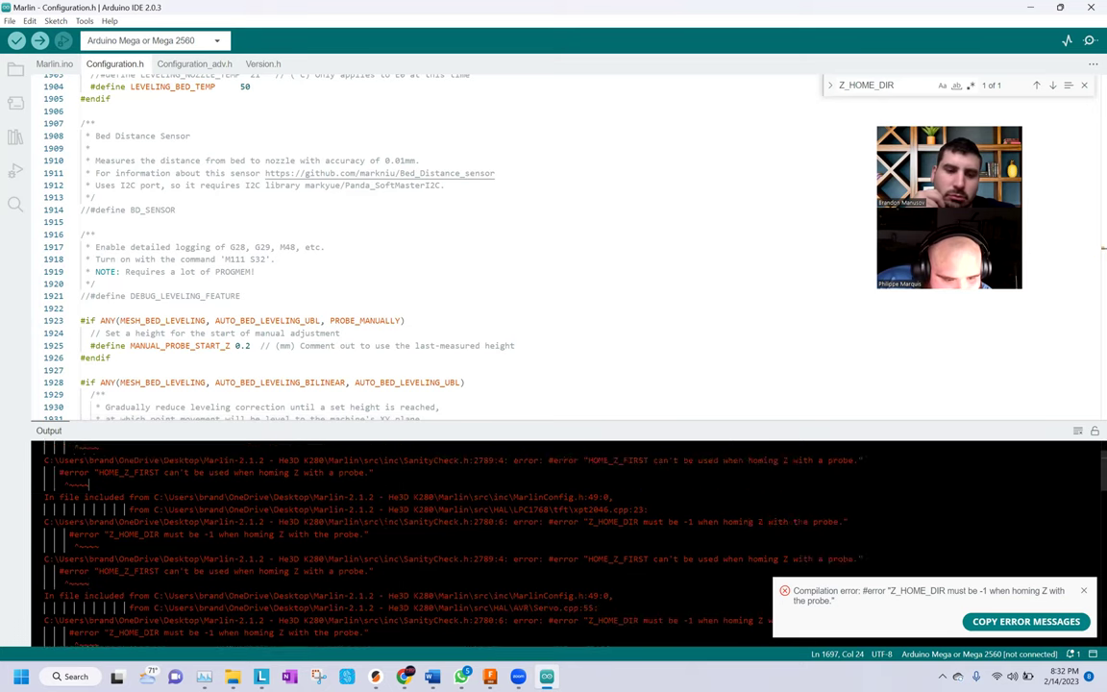
scroll(85, 533, "up", 3)
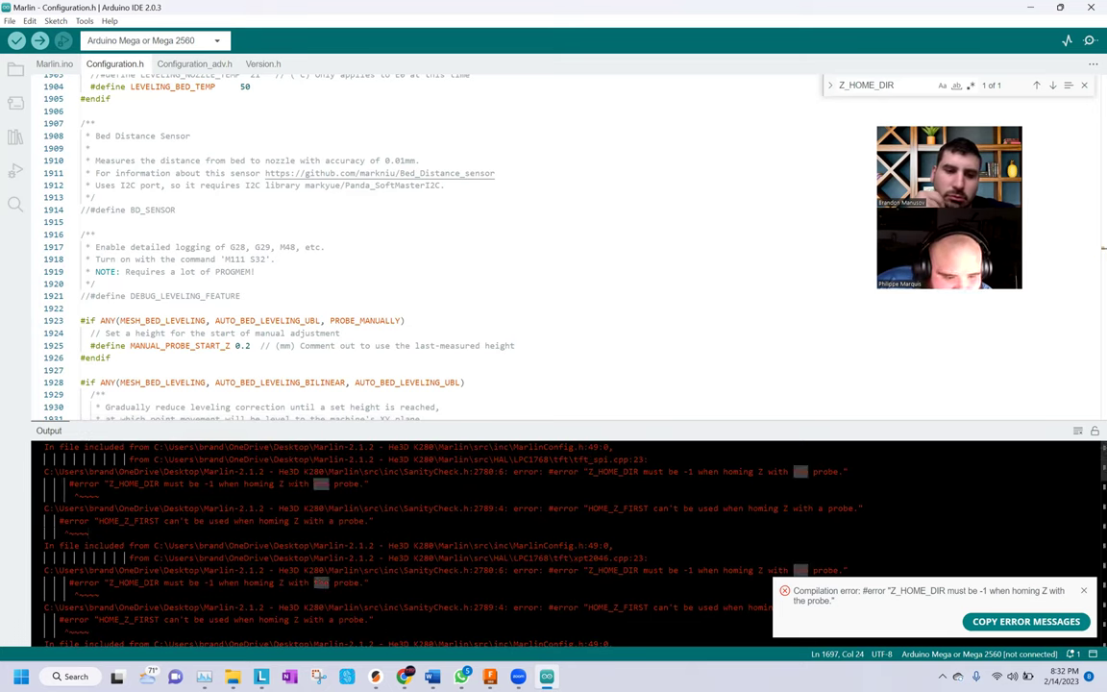
left_click(442, 507)
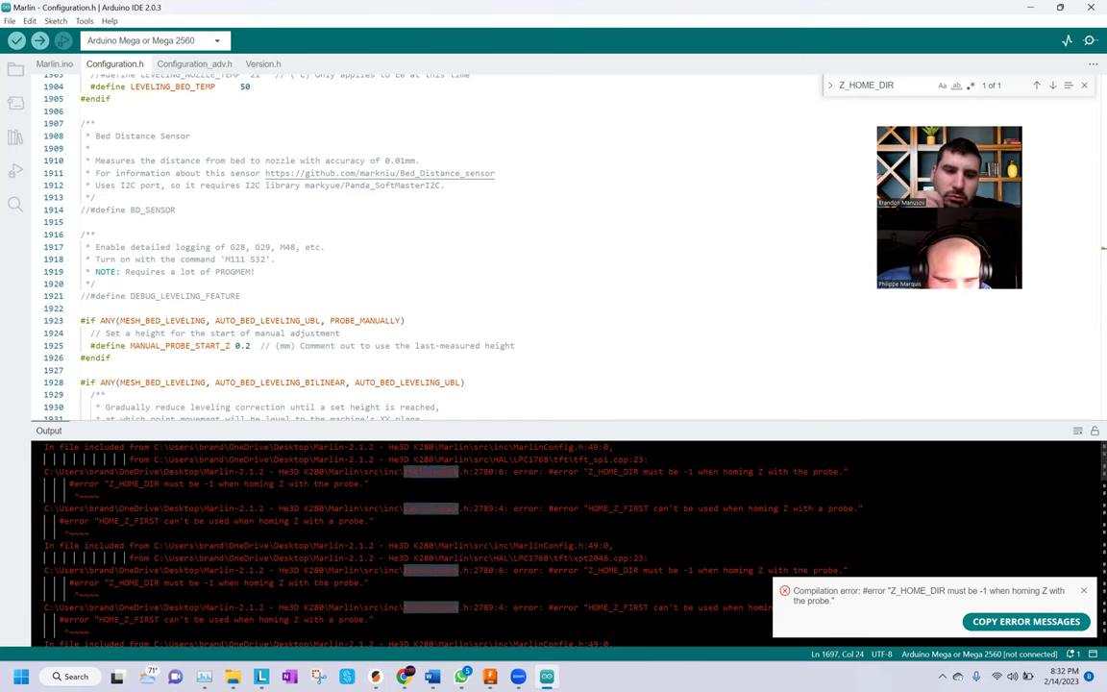
scroll(567, 538, "down", 2)
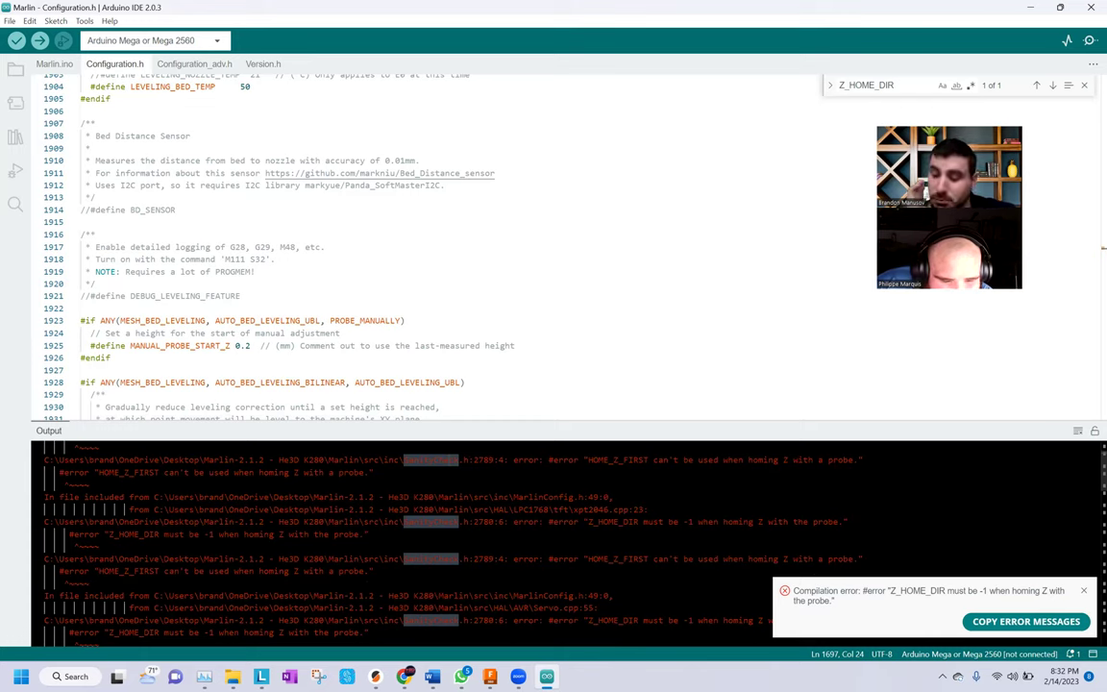
scroll(567, 538, "down", 4)
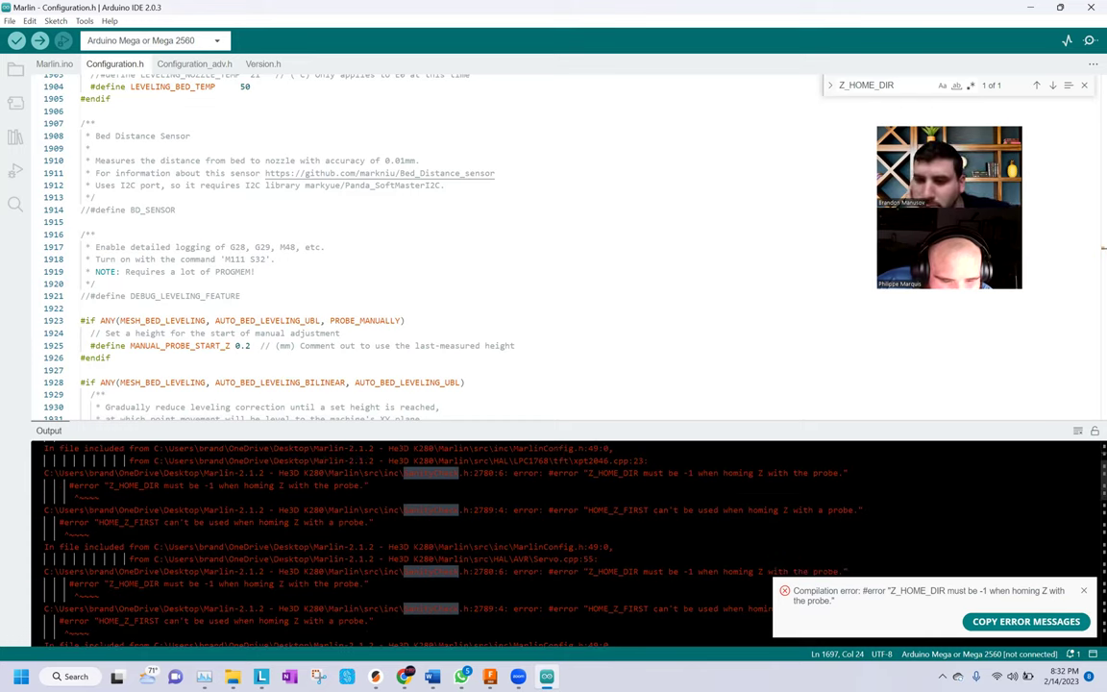
scroll(567, 538, "down", 5)
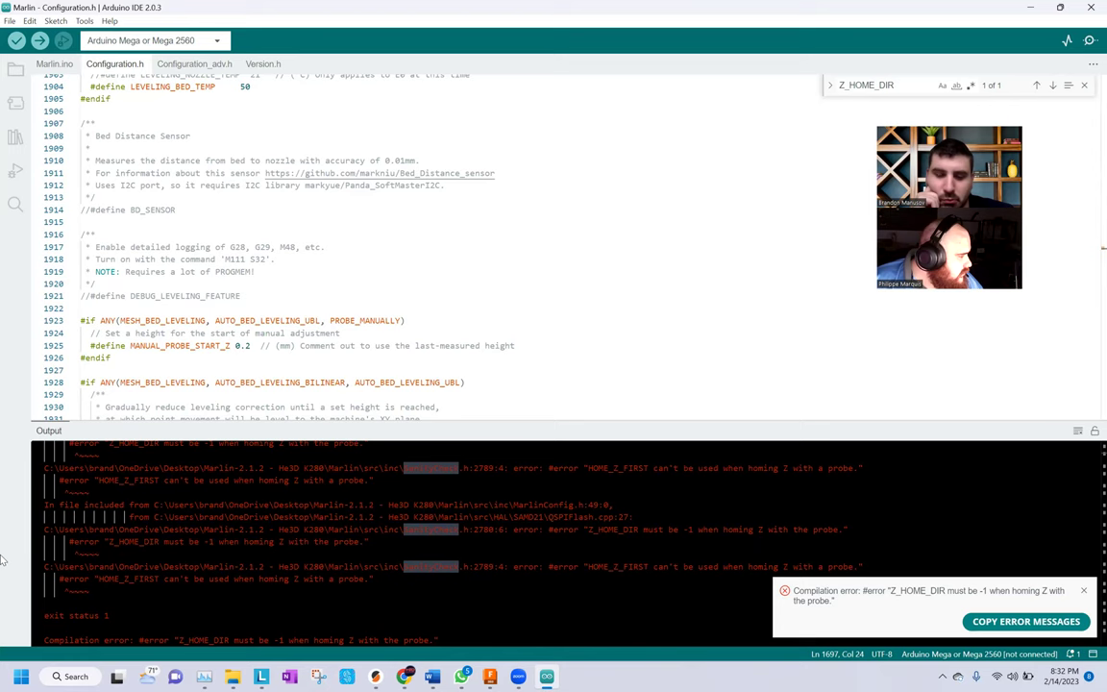
Examine the bed leveling grid, mesh, bed tramming and manual home position settings in Configuration.h
left_click(319, 259)
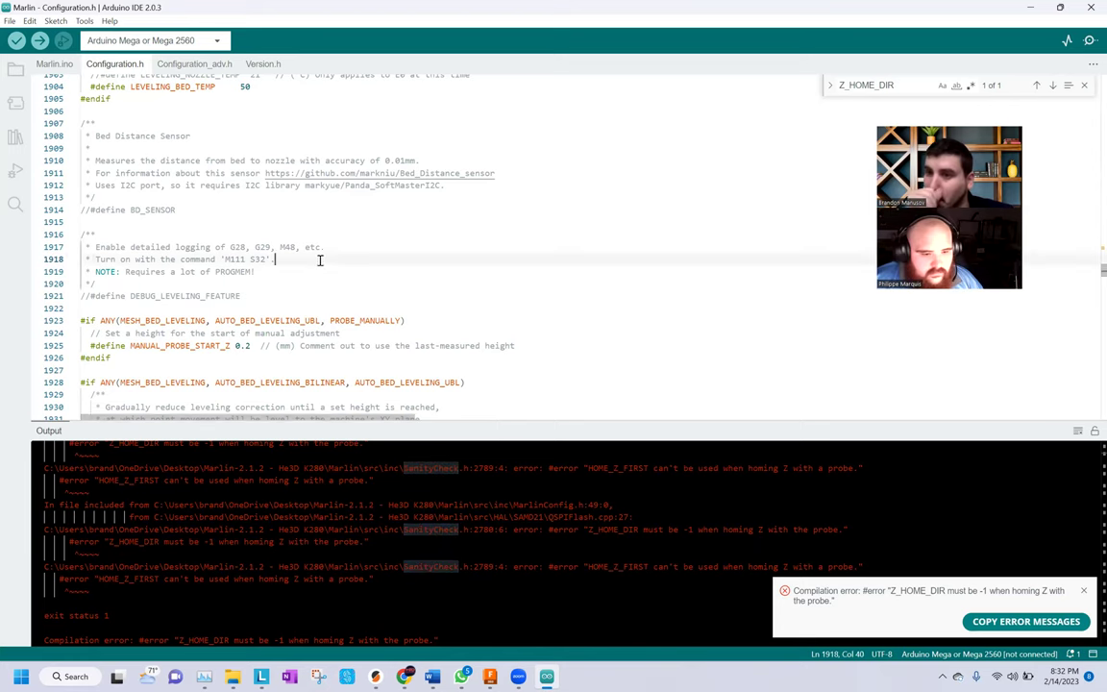
scroll(319, 259, "down", 10)
scroll(318, 260, "down", 5)
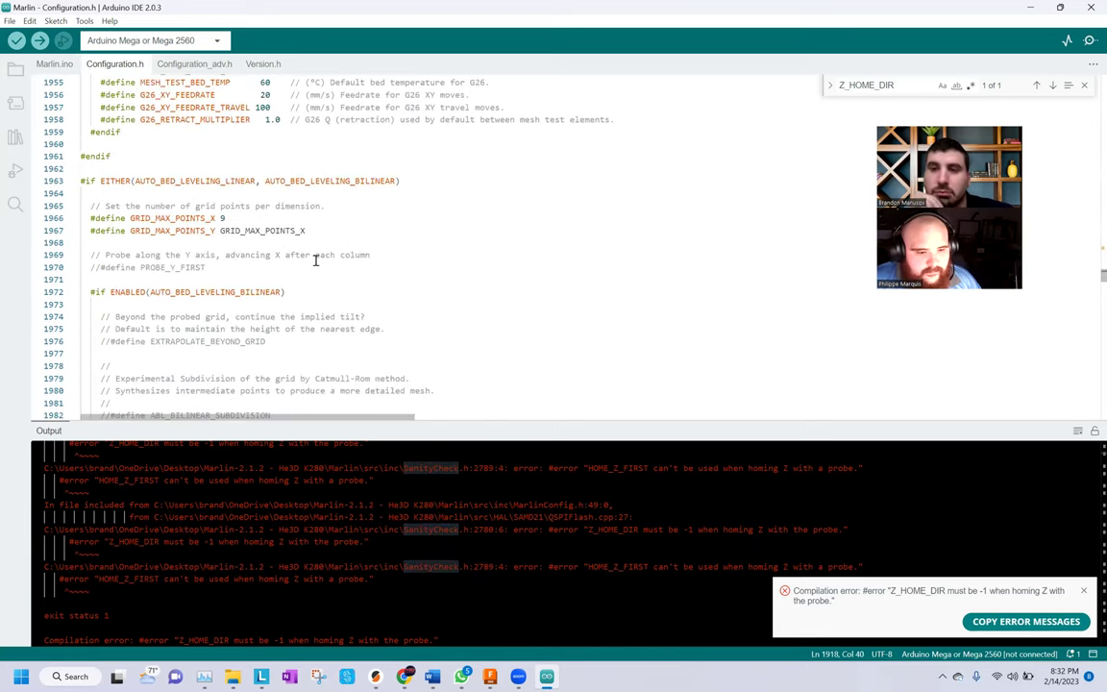
scroll(315, 260, "down", 10)
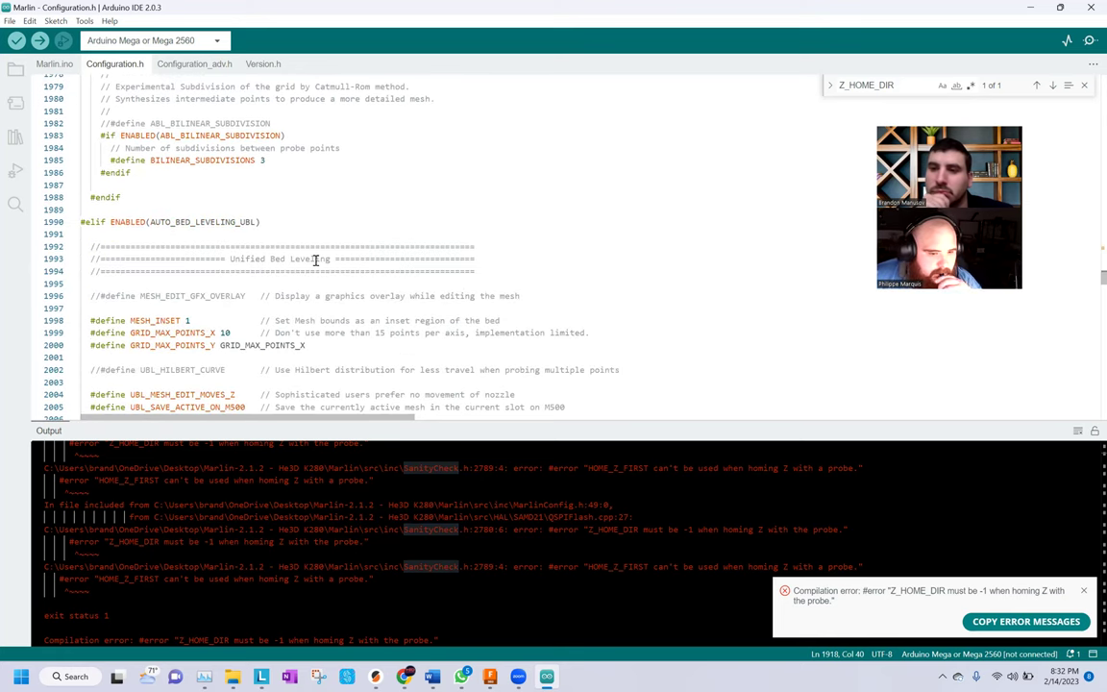
scroll(315, 259, "down", 10)
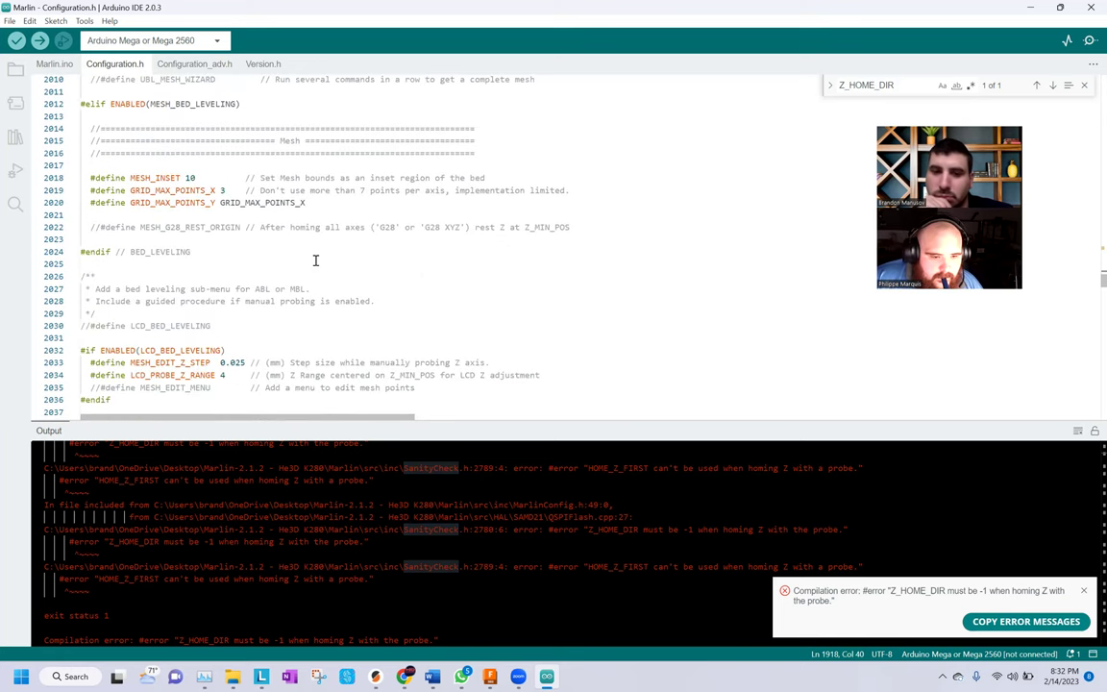
scroll(315, 259, "down", 1)
scroll(315, 255, "down", 3)
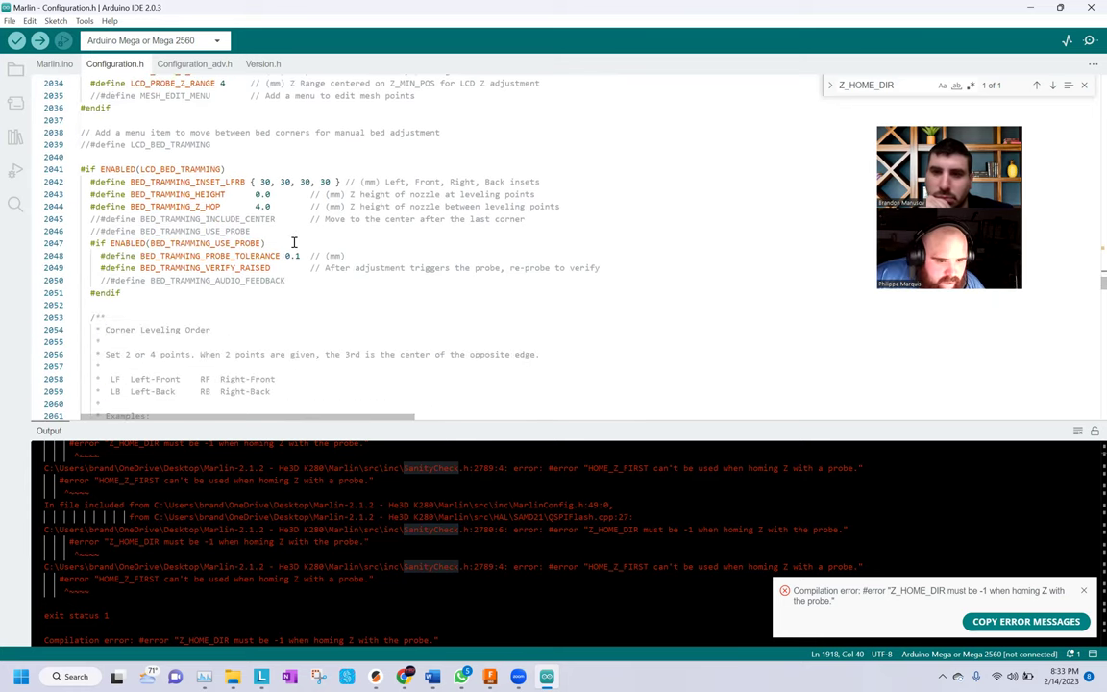
scroll(294, 242, "down", 7)
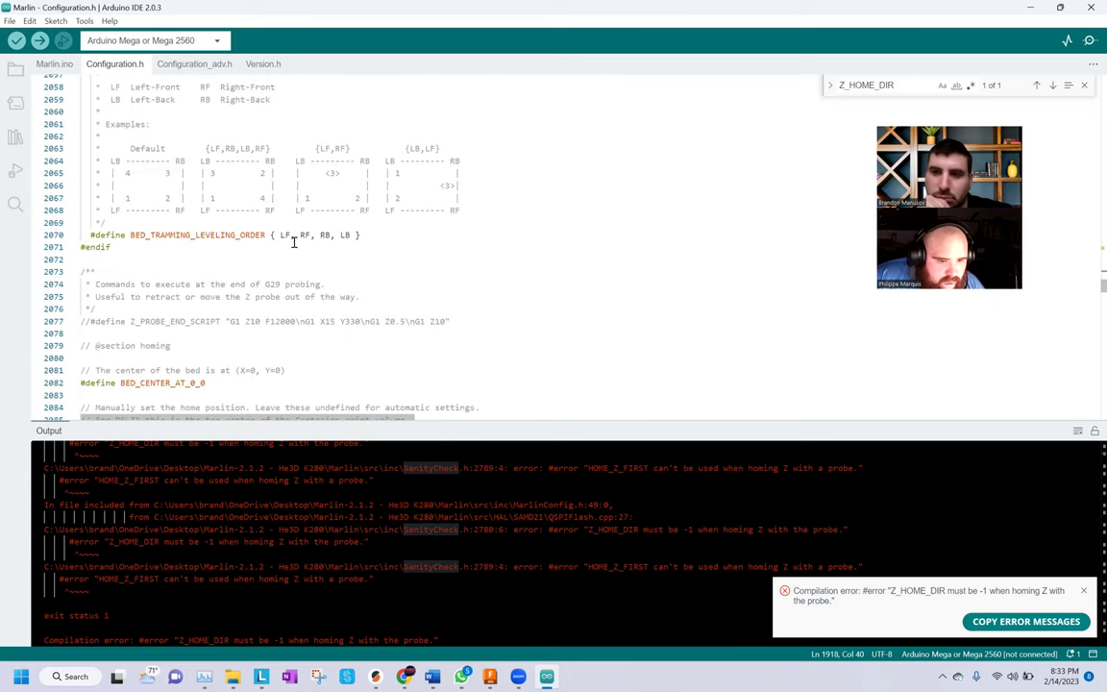
scroll(295, 242, "down", 1)
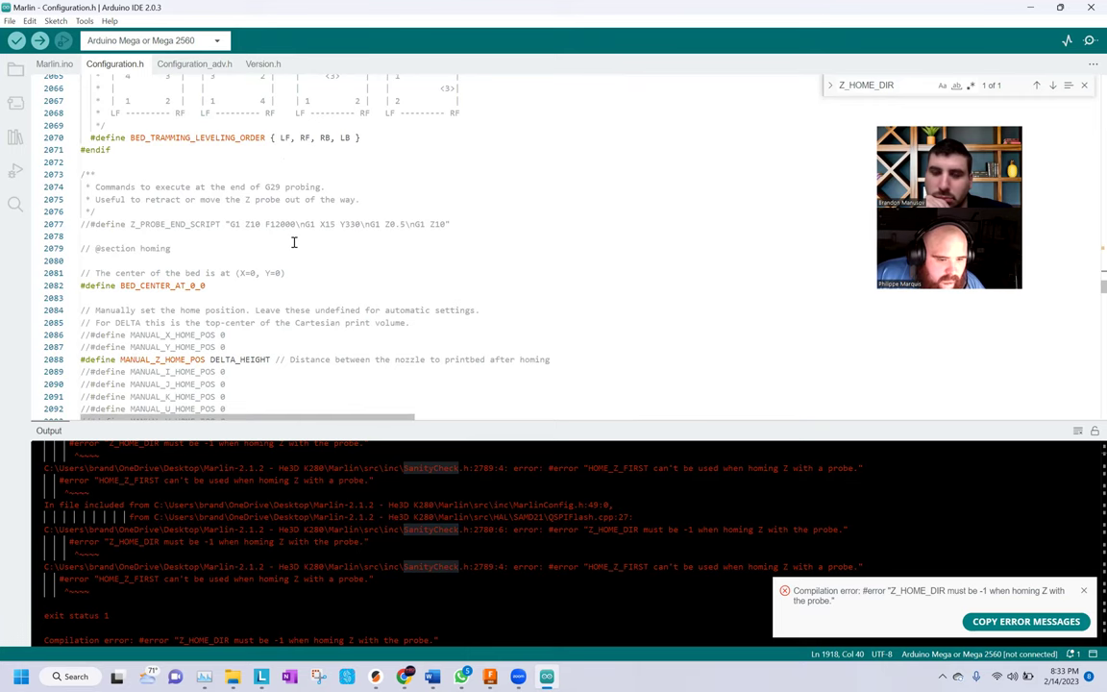
scroll(294, 243, "down", 1)
Shorten the Configuration.h search term to Z_HOME and step backward through all of its matches
left_click(895, 85)
key("BackSpace")
key("BackSpace")
key("BackSpace")
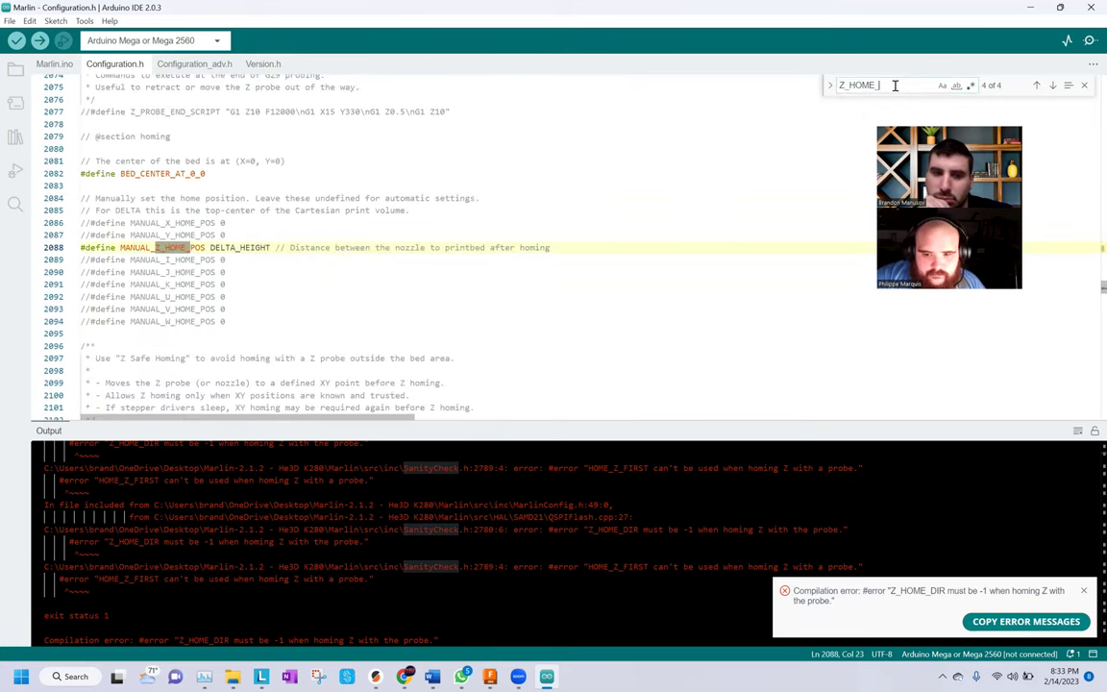
key("BackSpace")
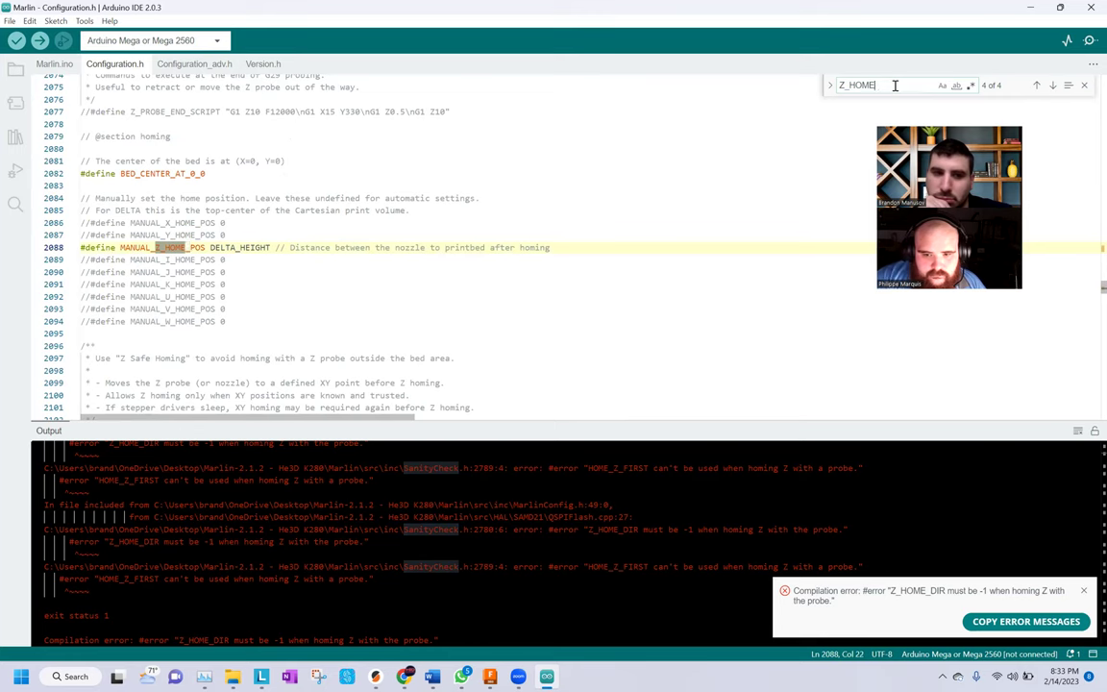
left_click(1035, 86)
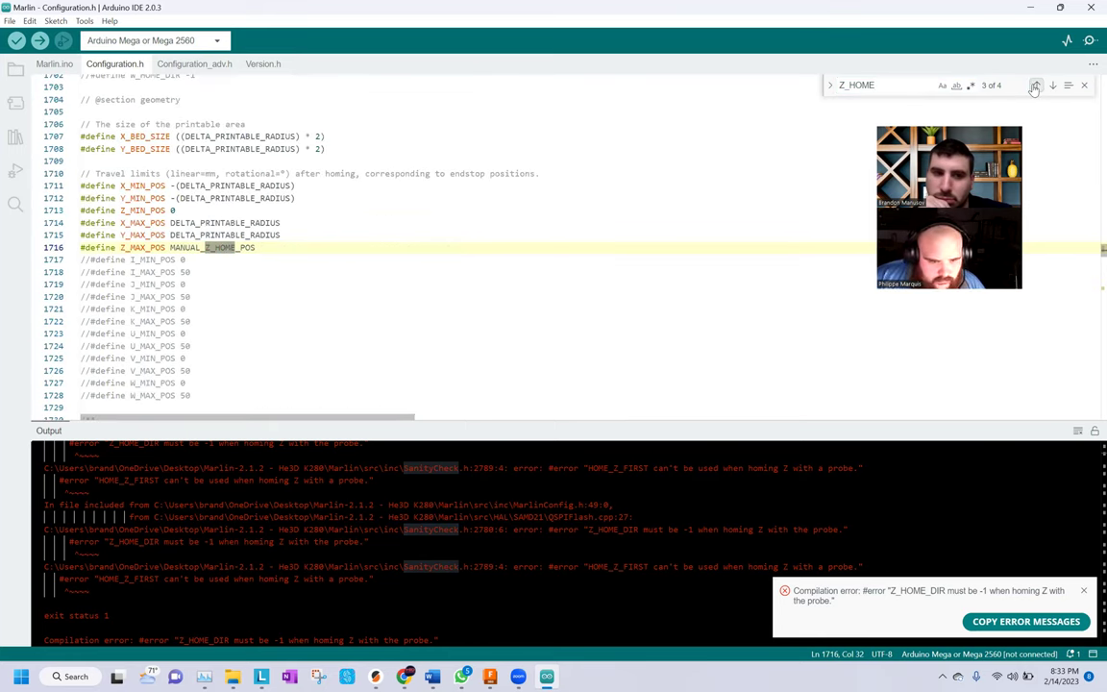
left_click(1036, 85)
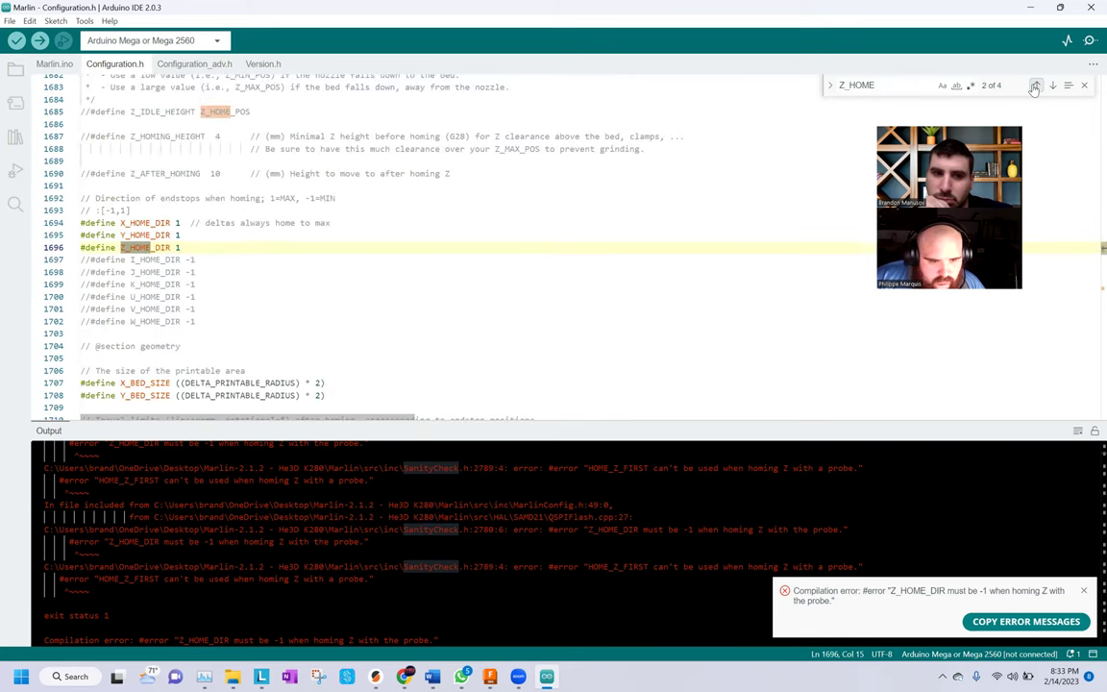
left_click(1036, 85)
left_click(1035, 85)
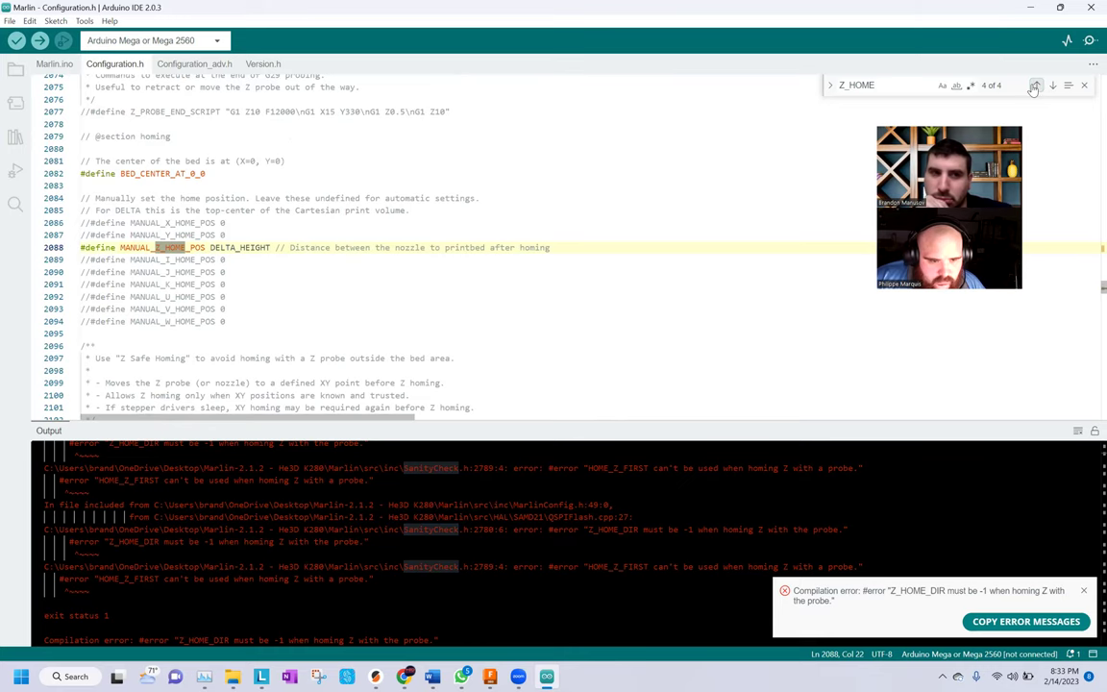
Search Configuration.h for "prob" and step backward through the matches to review the bed leveling, probing and probe clearance settings
double_click(853, 84)
type("prob")
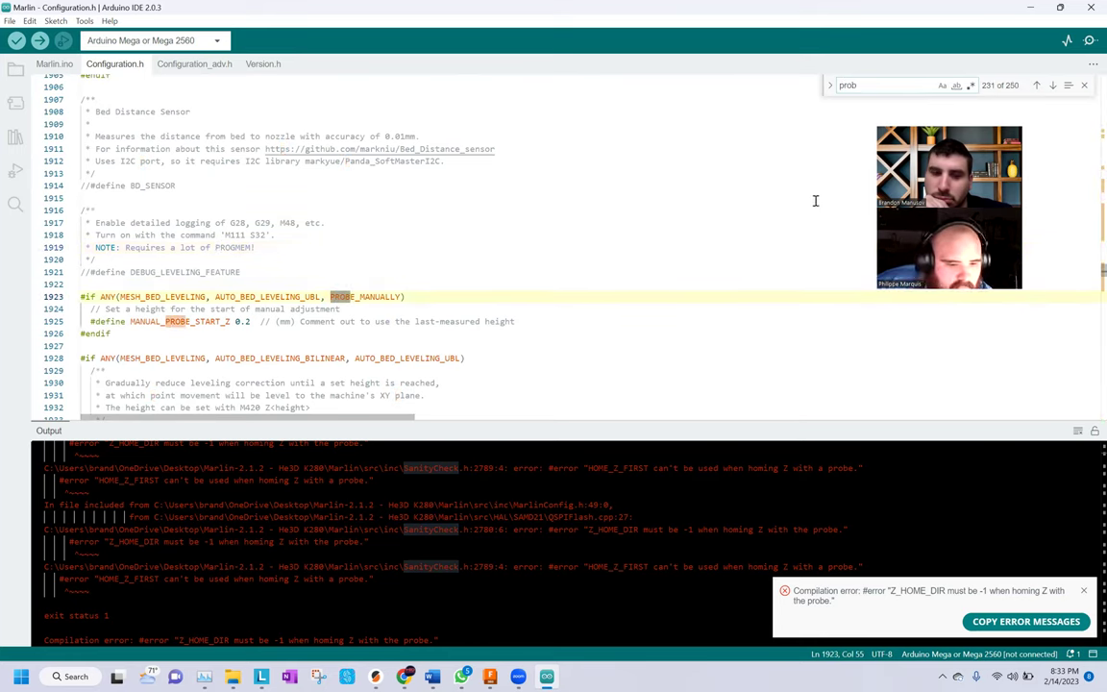
left_click(1036, 85)
left_click(1035, 86)
left_click(1034, 85)
left_click(1035, 86)
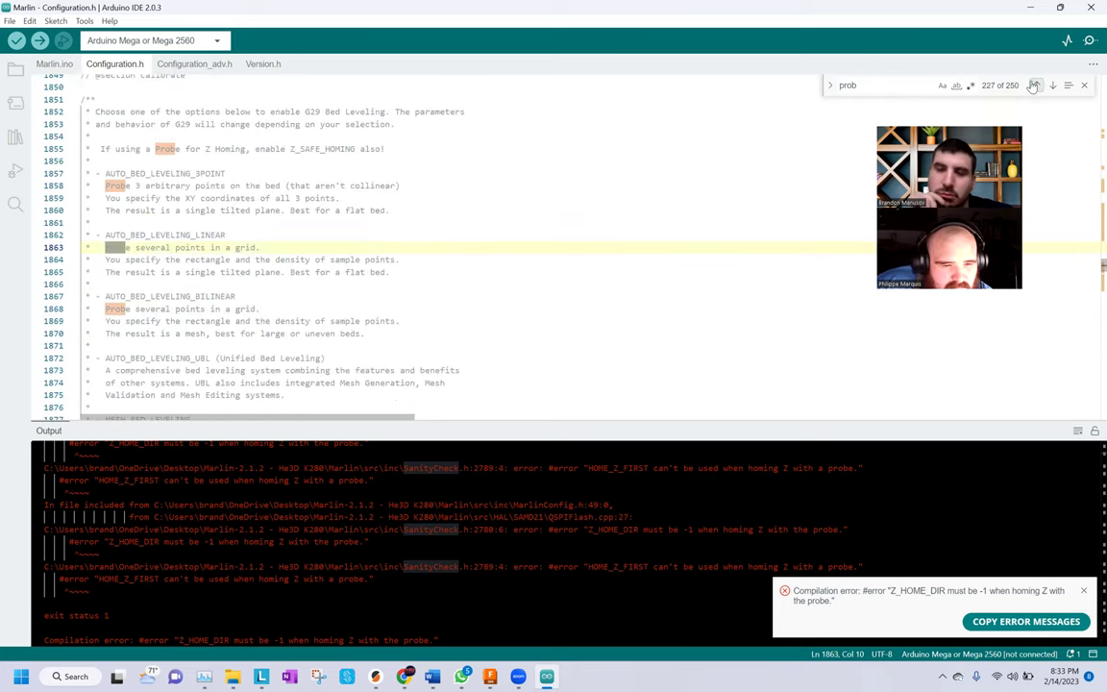
left_click(1034, 86)
left_click(1035, 85)
left_click(1034, 86)
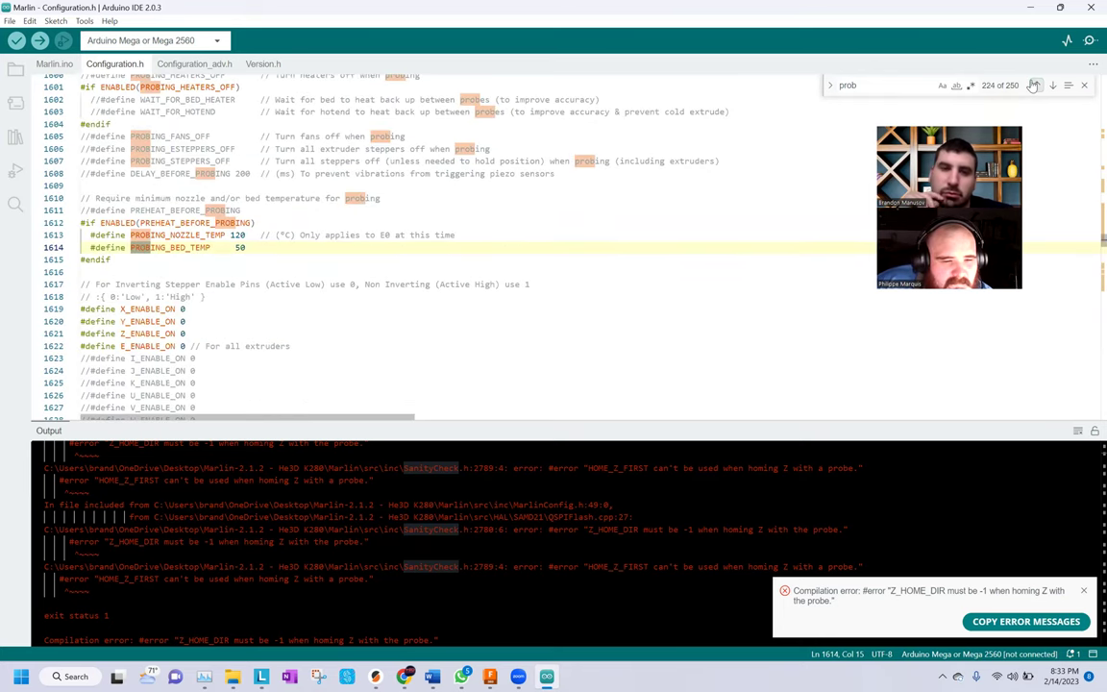
left_click(1035, 85)
left_click(1034, 86)
left_click(1034, 86)
left_click(1035, 86)
left_click(1034, 85)
left_click(1035, 86)
left_click(1034, 86)
left_click(1034, 86)
left_click(1034, 86)
left_click(1034, 85)
left_click(1035, 86)
left_click(1035, 85)
left_click(1035, 86)
left_click(1035, 86)
left_click(1034, 85)
left_click(1034, 85)
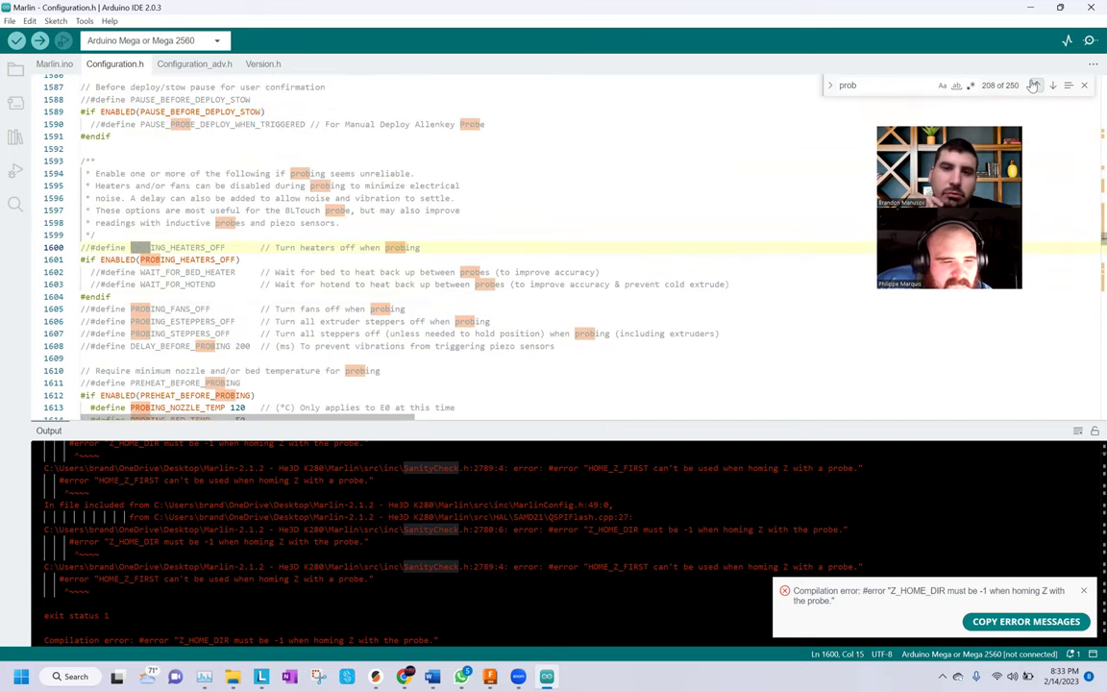
left_click(1034, 86)
left_click(1034, 85)
left_click(1034, 86)
left_click(1035, 86)
left_click(1034, 86)
left_click(1034, 85)
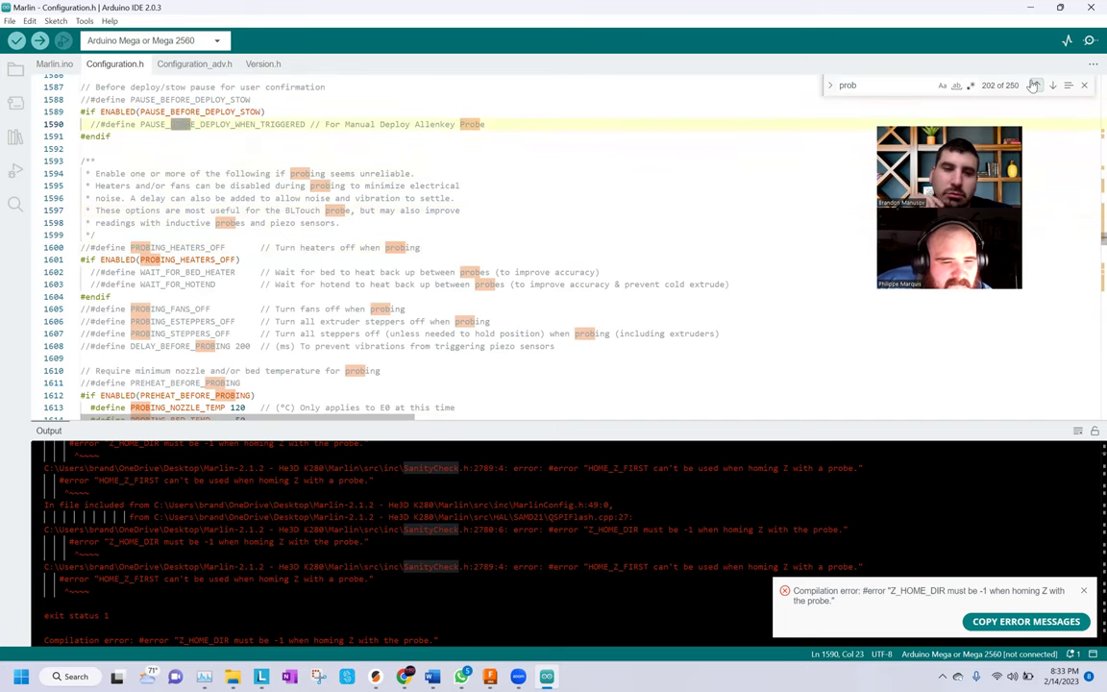
left_click(1034, 85)
left_click(1034, 86)
left_click(1034, 85)
left_click(1034, 86)
left_click(1035, 86)
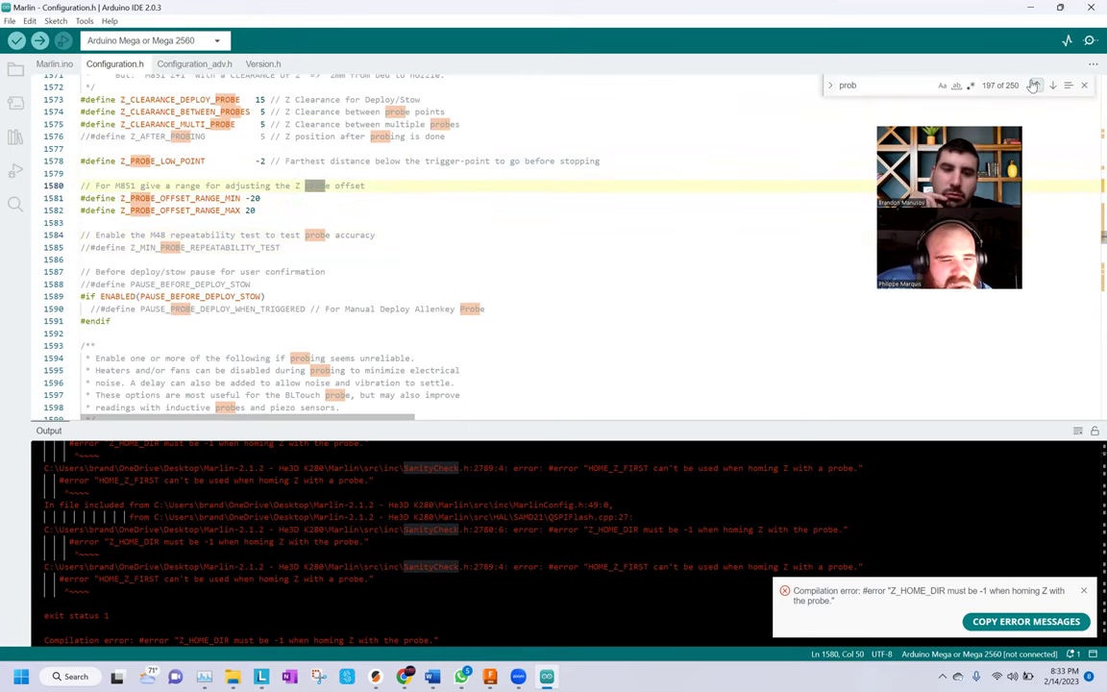
left_click(1034, 86)
left_click(1034, 86)
left_click(1035, 85)
left_click(1034, 85)
left_click(1034, 86)
left_click(1034, 86)
left_click(1034, 86)
left_click(1035, 85)
left_click(1034, 85)
left_click(1034, 85)
Search Configuration.h for "probe" and step backward through the matches to review the bed leveling options and their probe notes
left_click(870, 83)
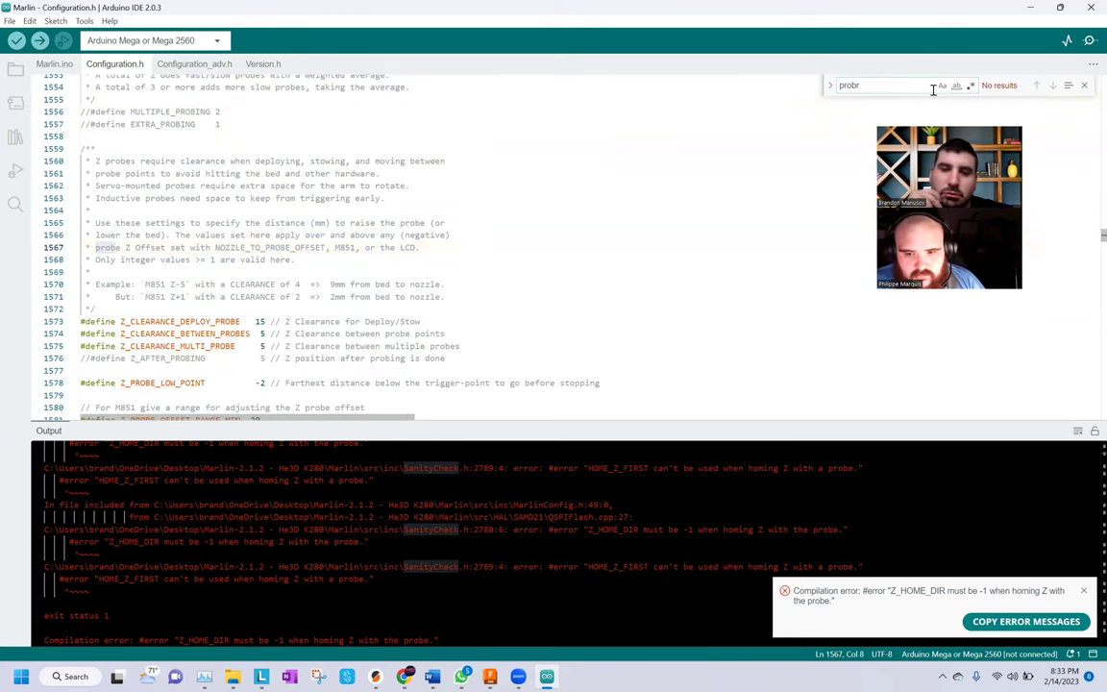
type("e")
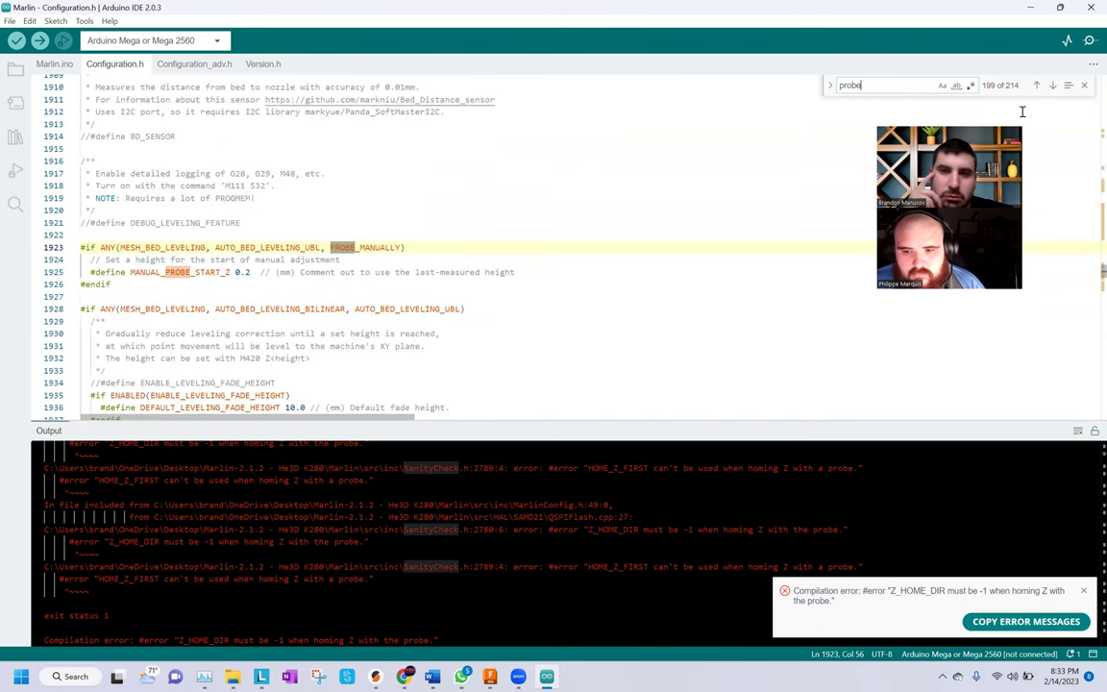
left_click(1036, 86)
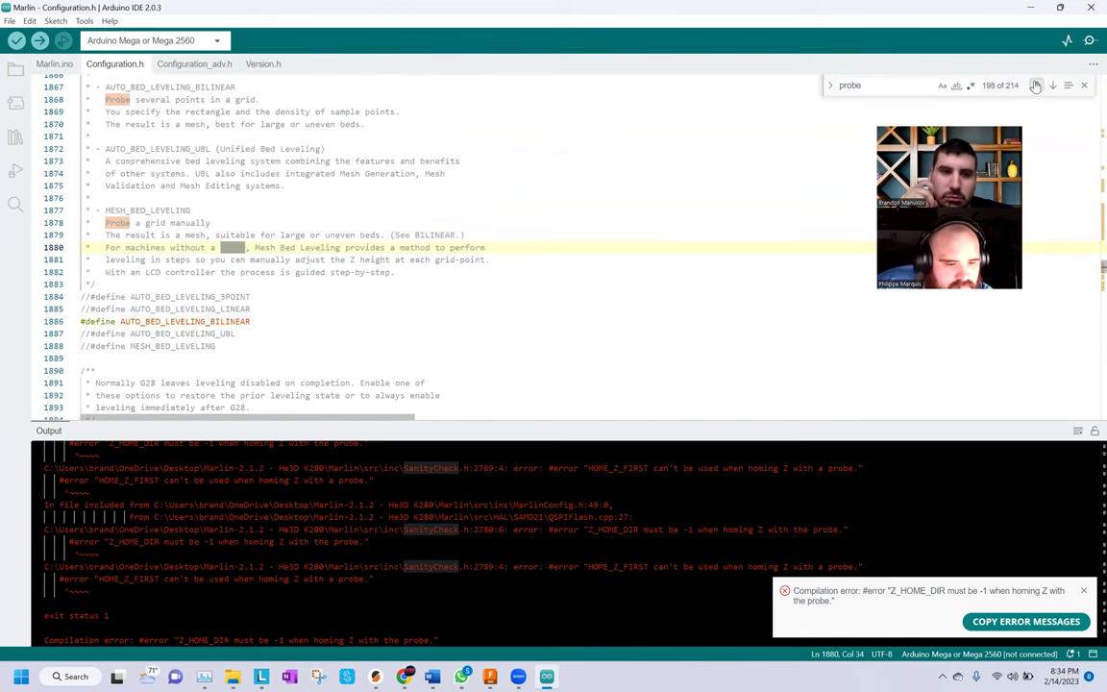
left_click(1037, 85)
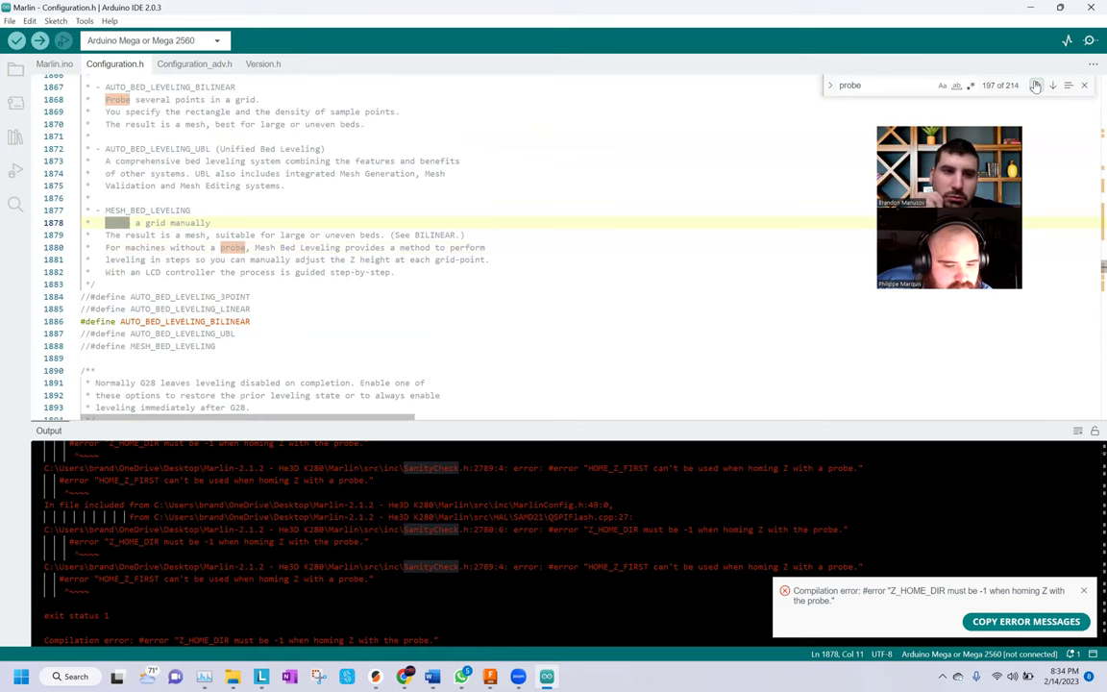
left_click(1037, 86)
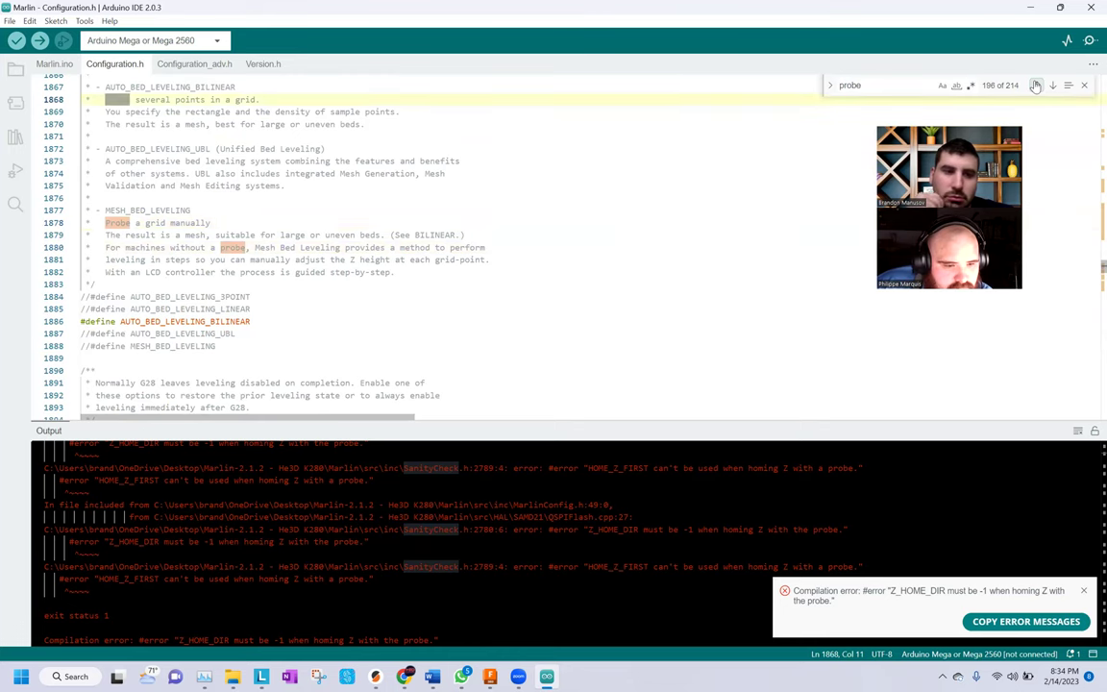
left_click(1036, 85)
left_click(1037, 86)
left_click(1036, 86)
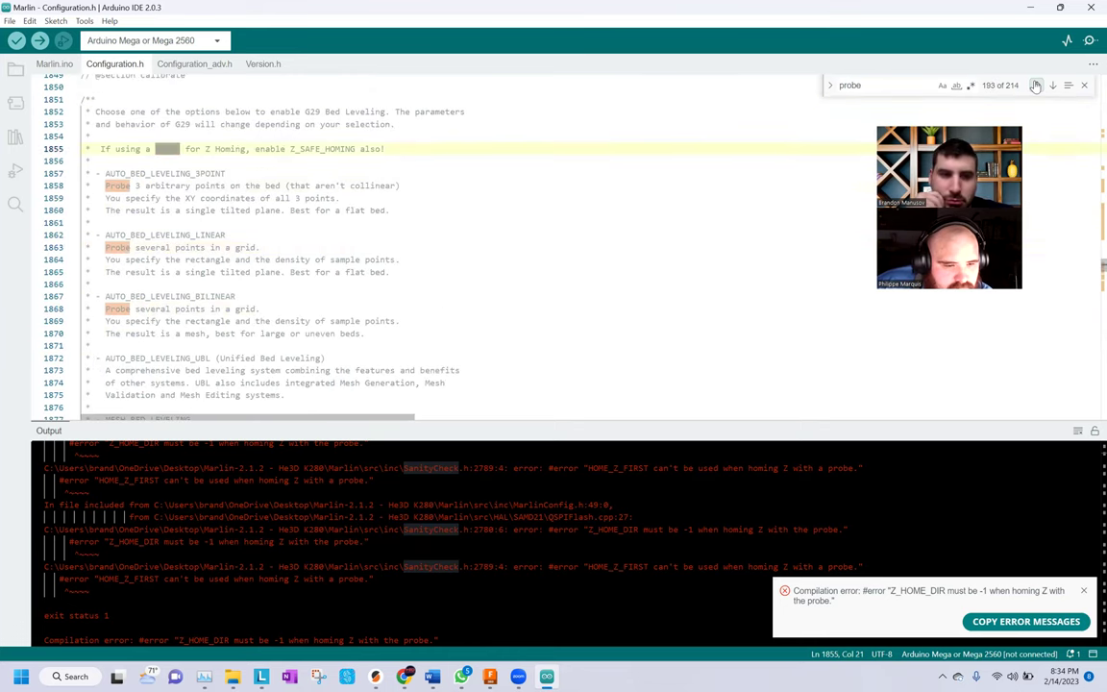
left_click(1036, 85)
Search Configuration.h for "homing" and examine the travel limits and the bed leveling note about homing Z with a probe
left_click_drag(892, 85, 824, 84)
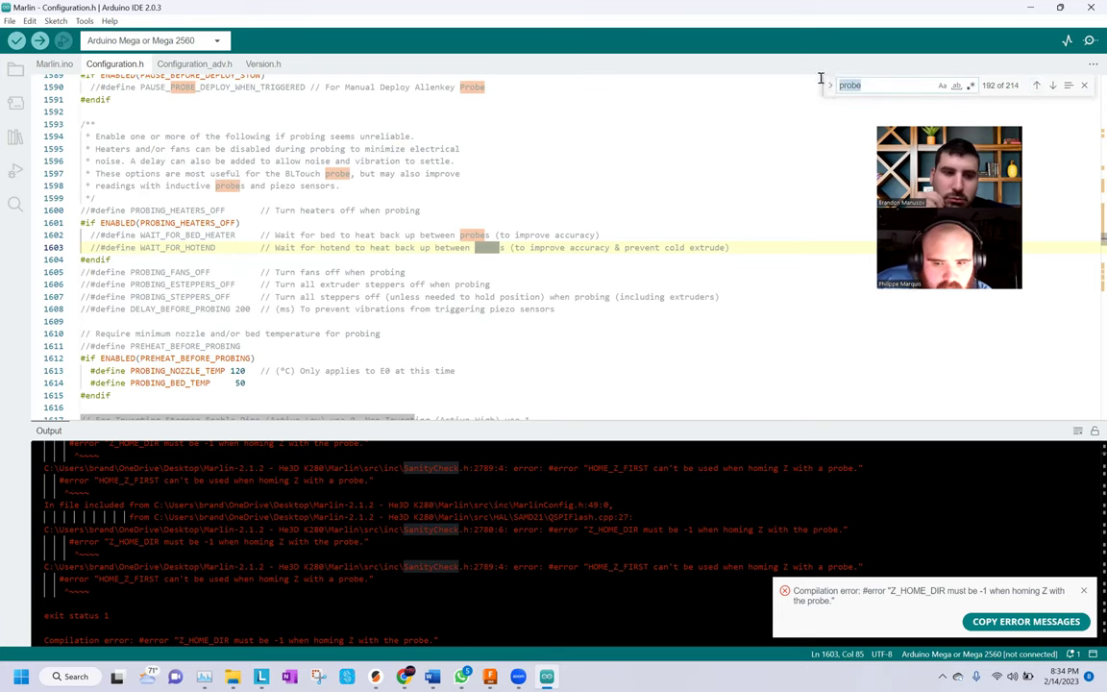
type("homing")
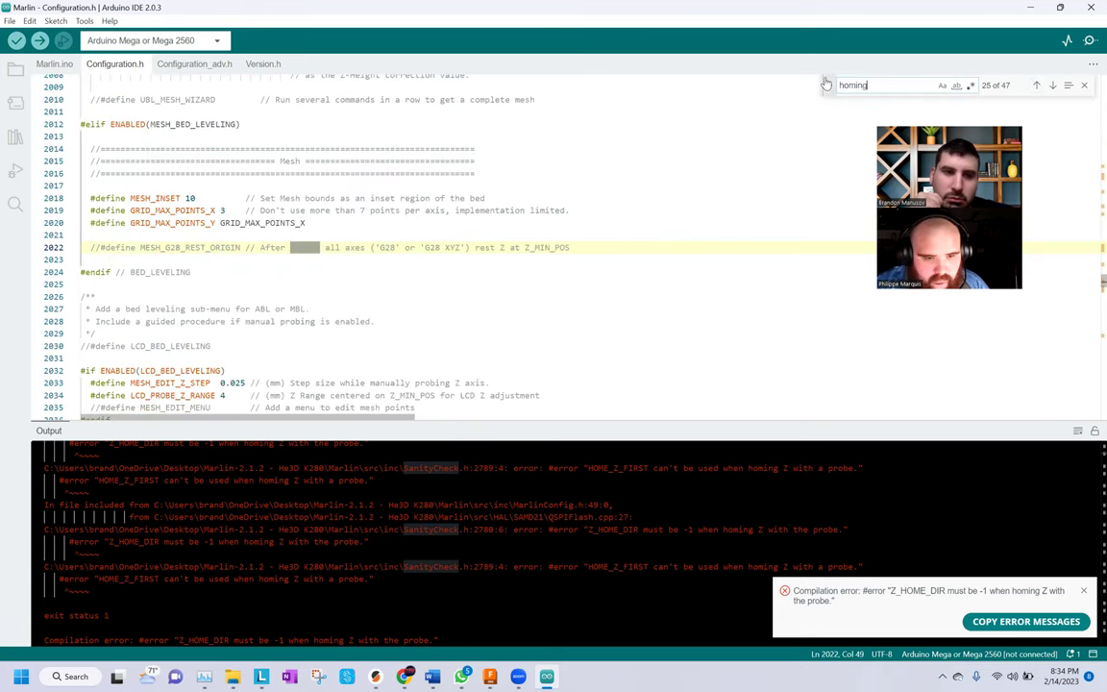
left_click(1035, 87)
left_click(1036, 87)
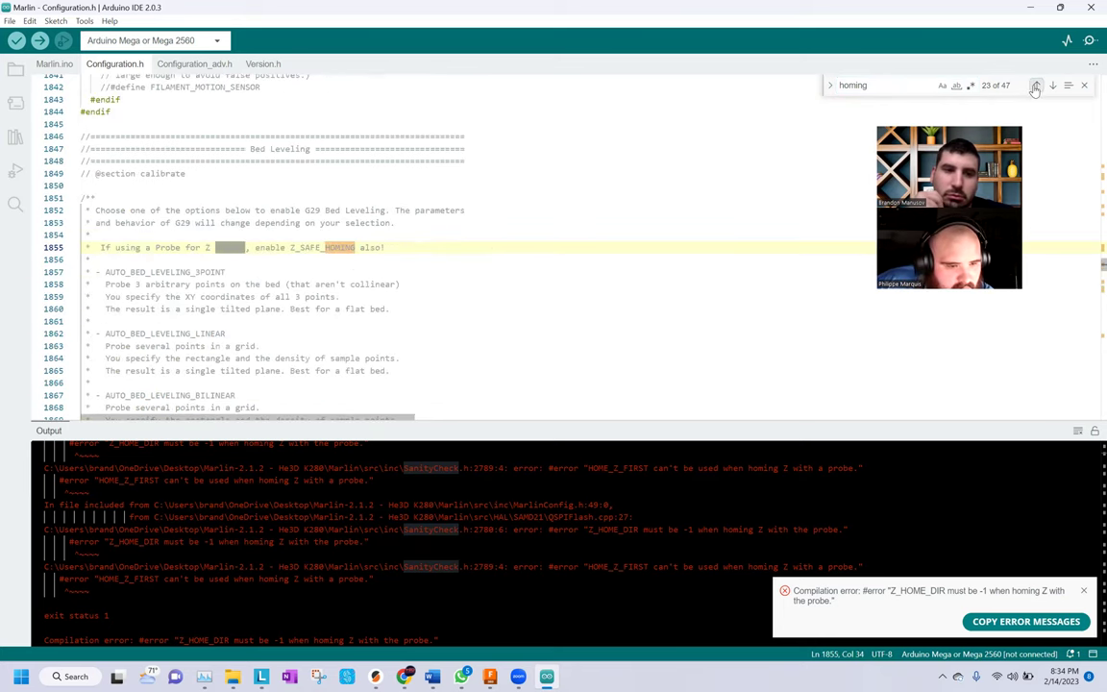
left_click(1035, 87)
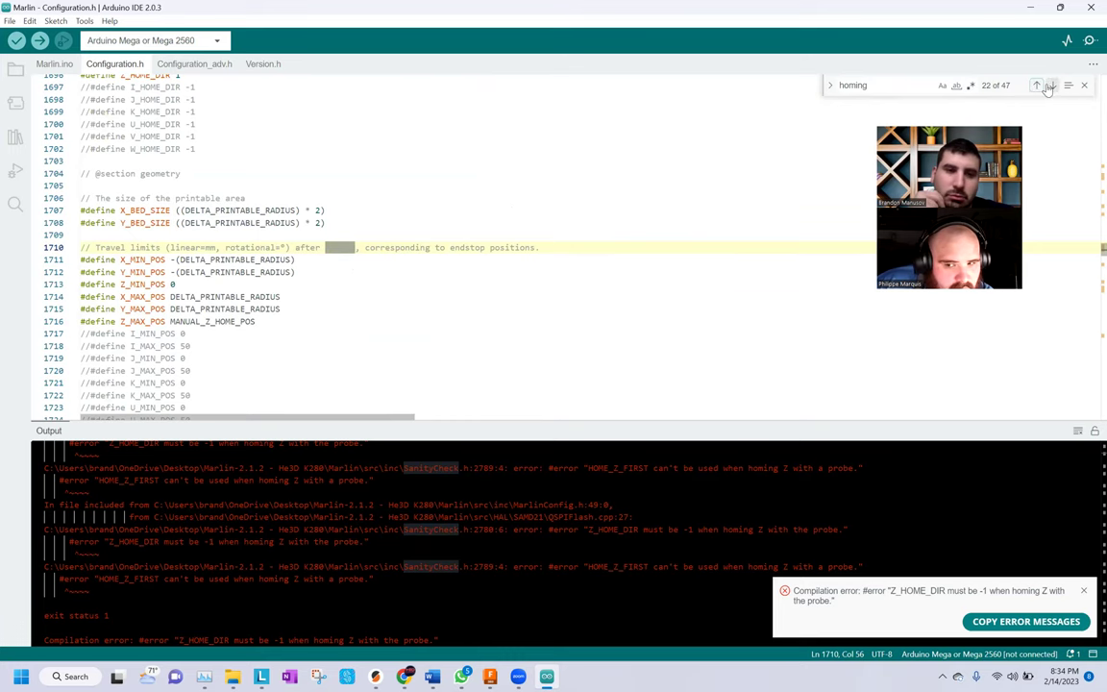
left_click(1053, 86)
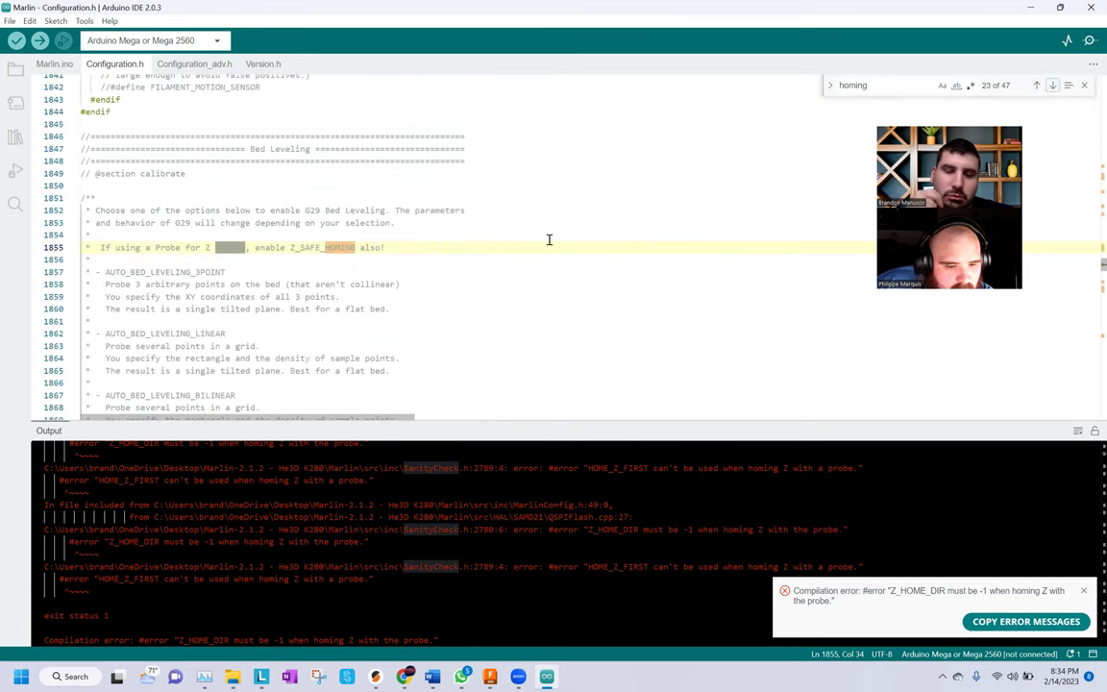
scroll(541, 244, "down", 3)
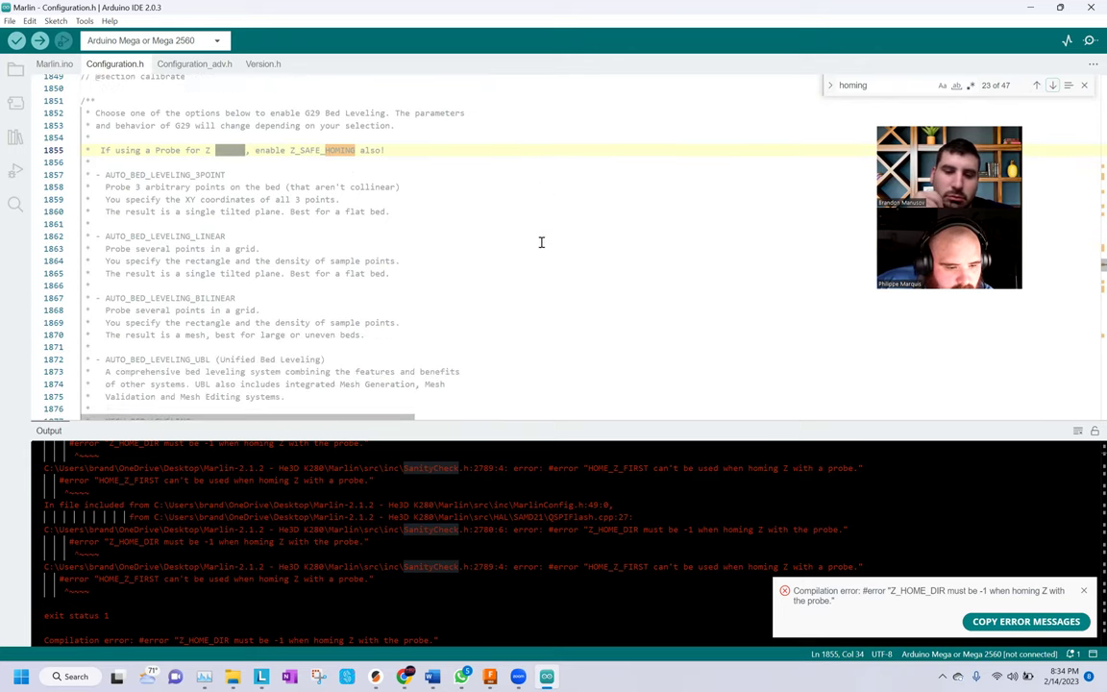
scroll(541, 243, "up", 1)
Find the Z_SAFE_HOMING option in Configuration.h using its name from the bed leveling note and uncomment its #define line
left_click(356, 152)
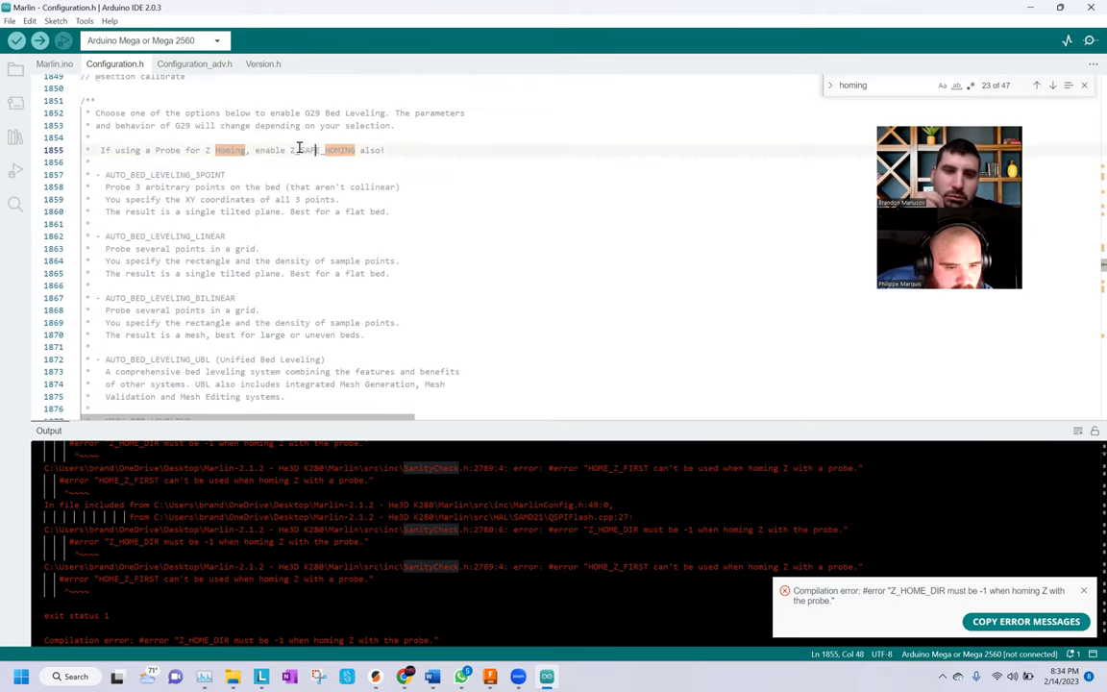
left_click_drag(292, 150, 355, 150)
key("ctrl+c")
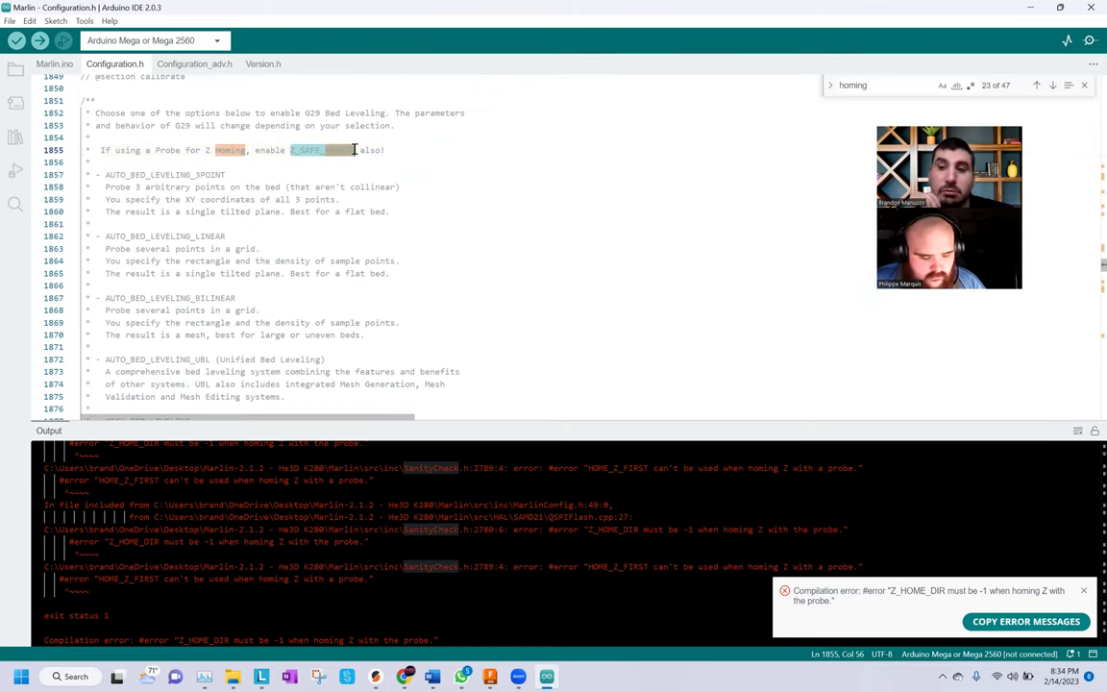
left_click_drag(892, 82, 830, 84)
key("ctrl+v")
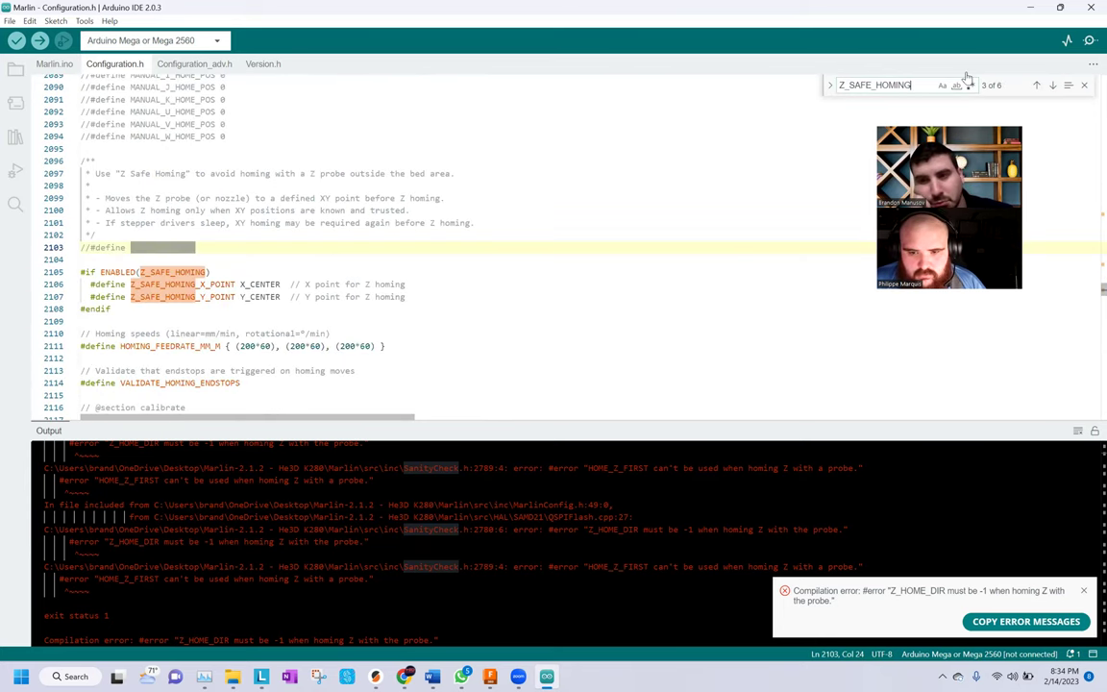
left_click(93, 248)
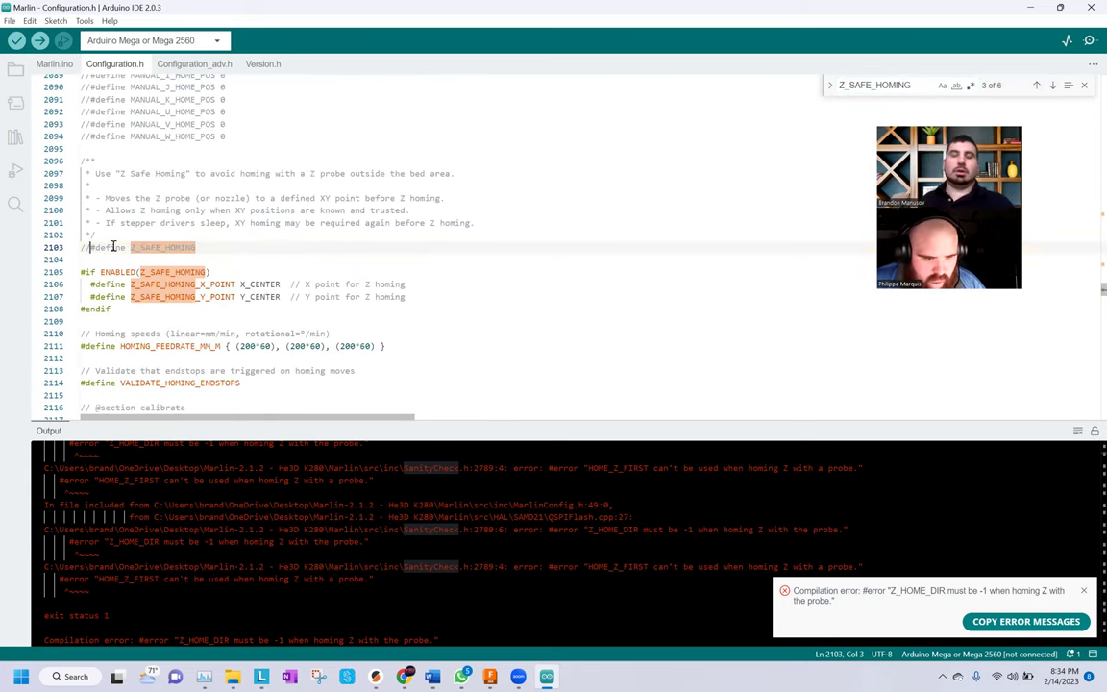
key("BackSpace")
key("BackSpace")
key("ctrl+r")
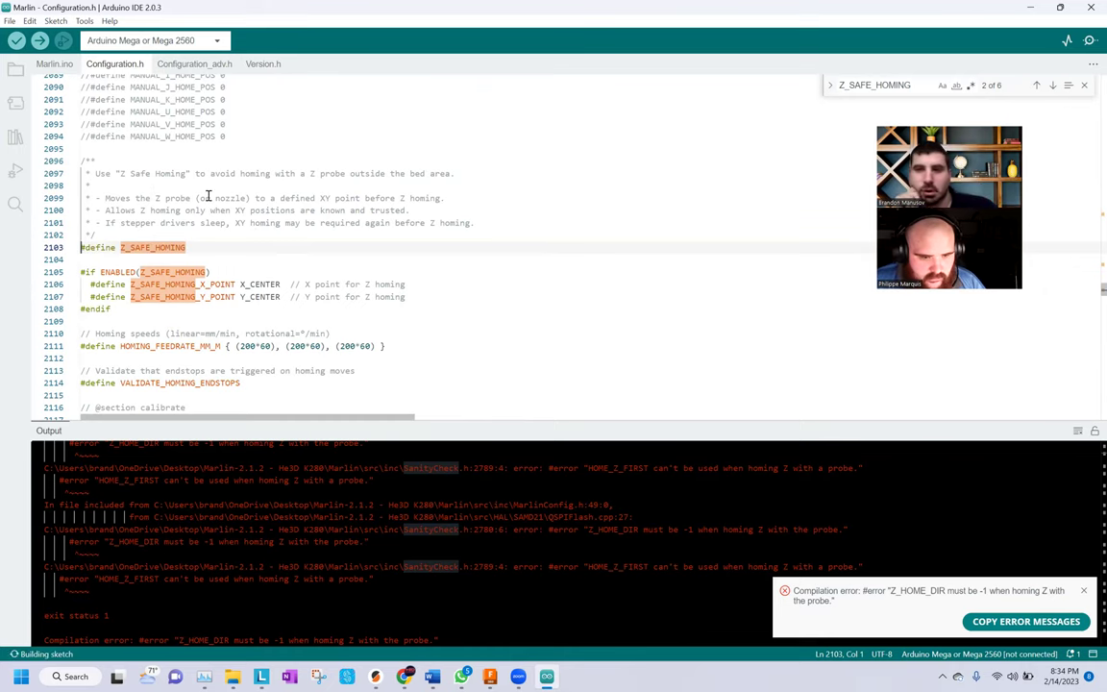
Search Configuration.h for "Z probe" and step through the matches to review the endstop plug, probe end script and probe offset settings
left_click_drag(312, 173, 346, 174)
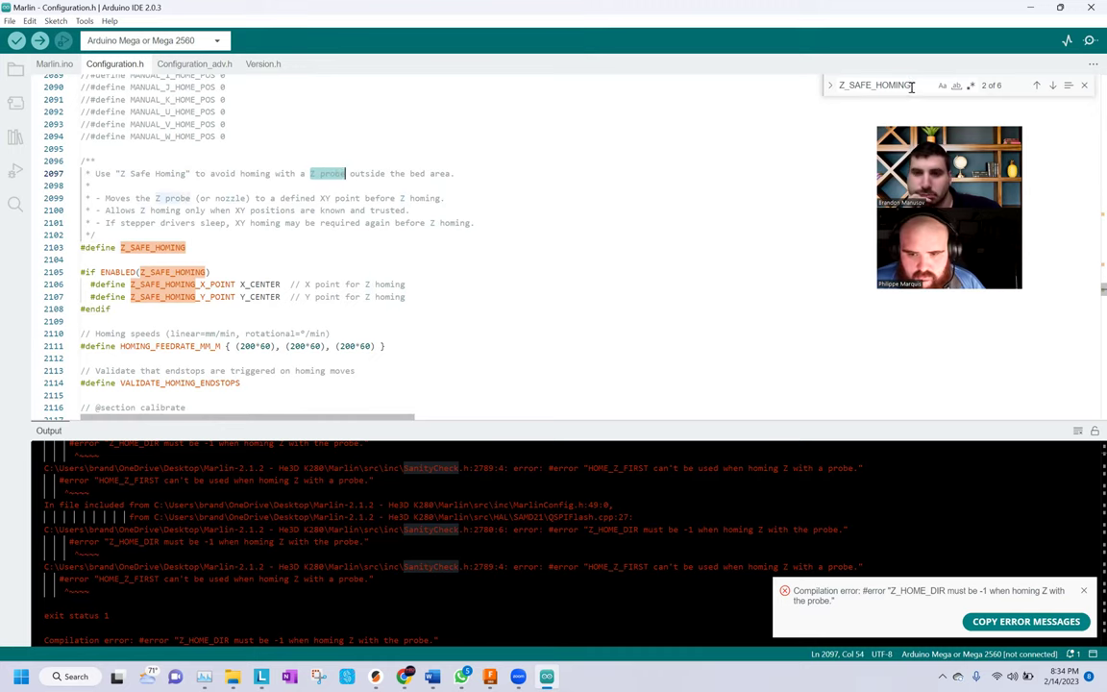
key("ctrl+f")
key("Return")
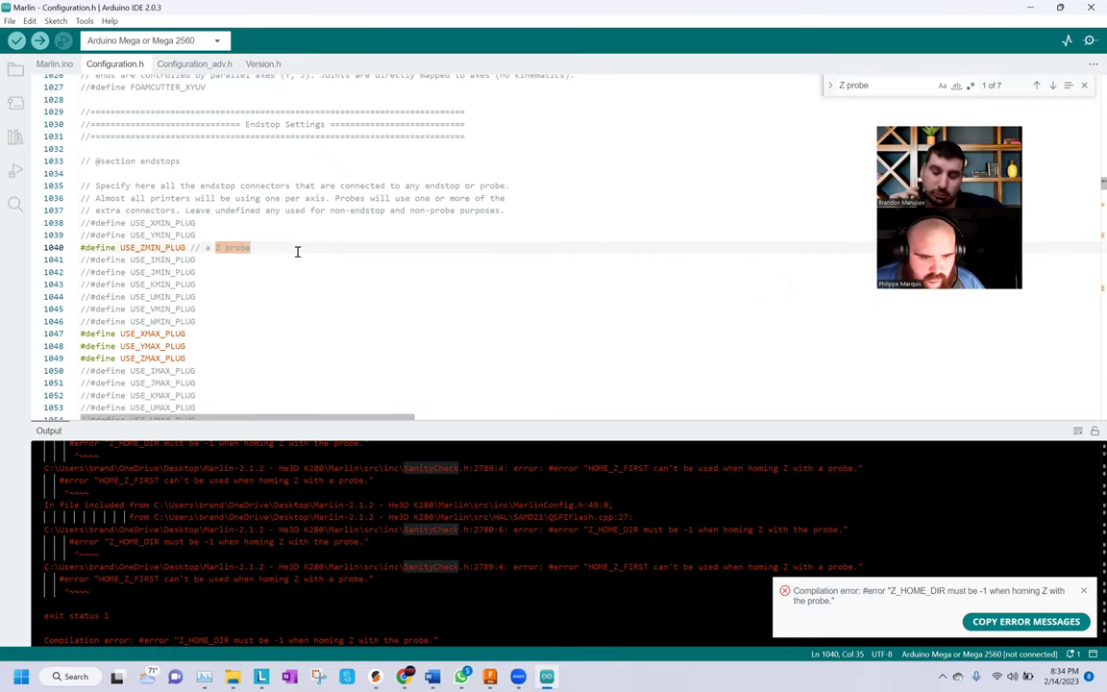
mouse_move(178, 250)
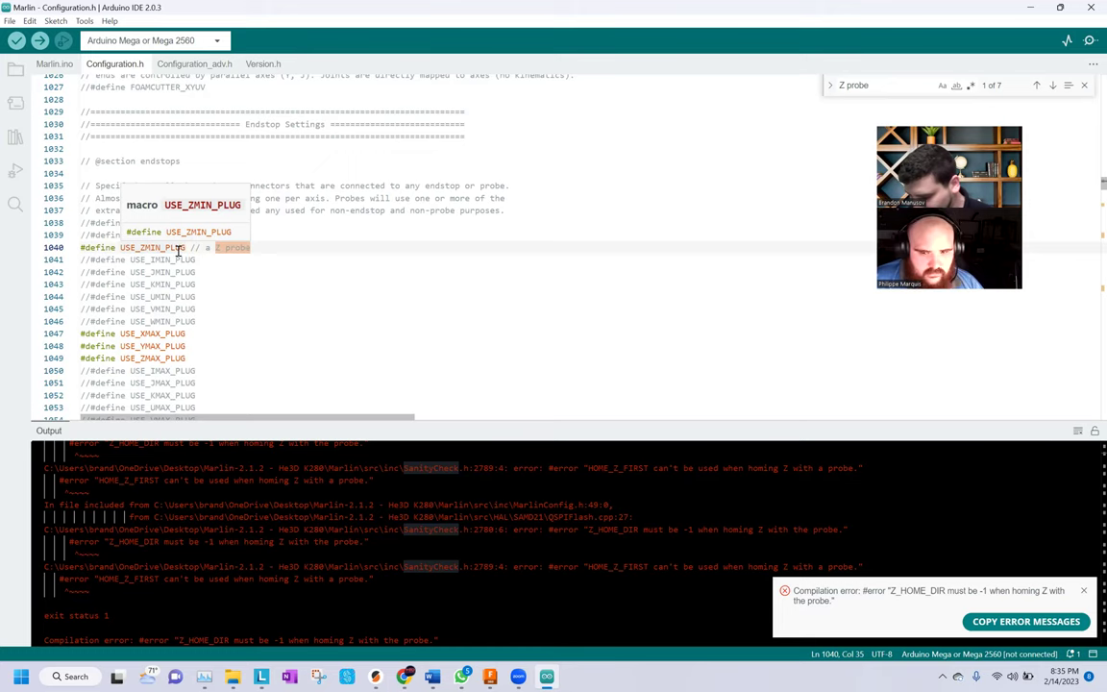
left_click(1036, 85)
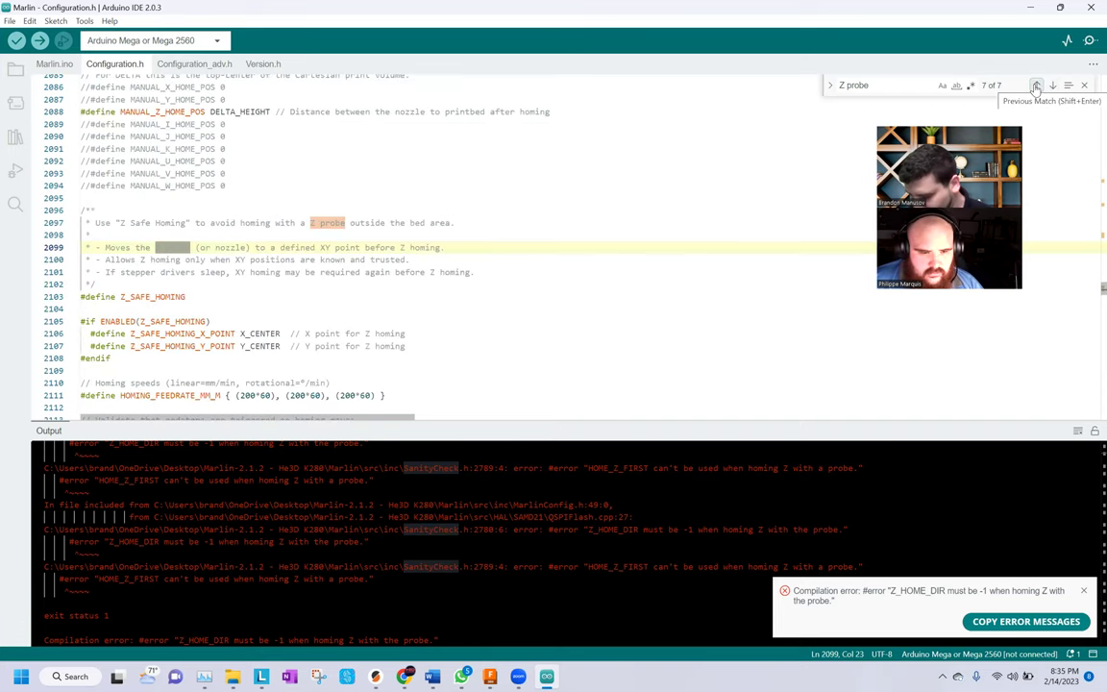
left_click(1037, 86)
left_click(1037, 85)
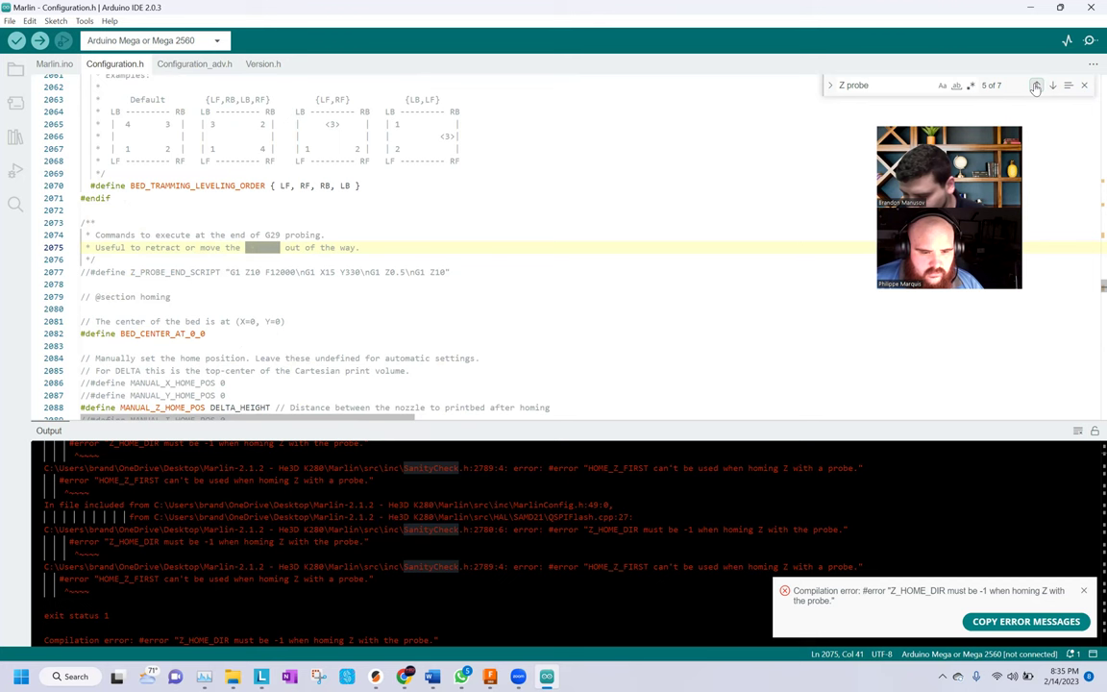
left_click(1036, 86)
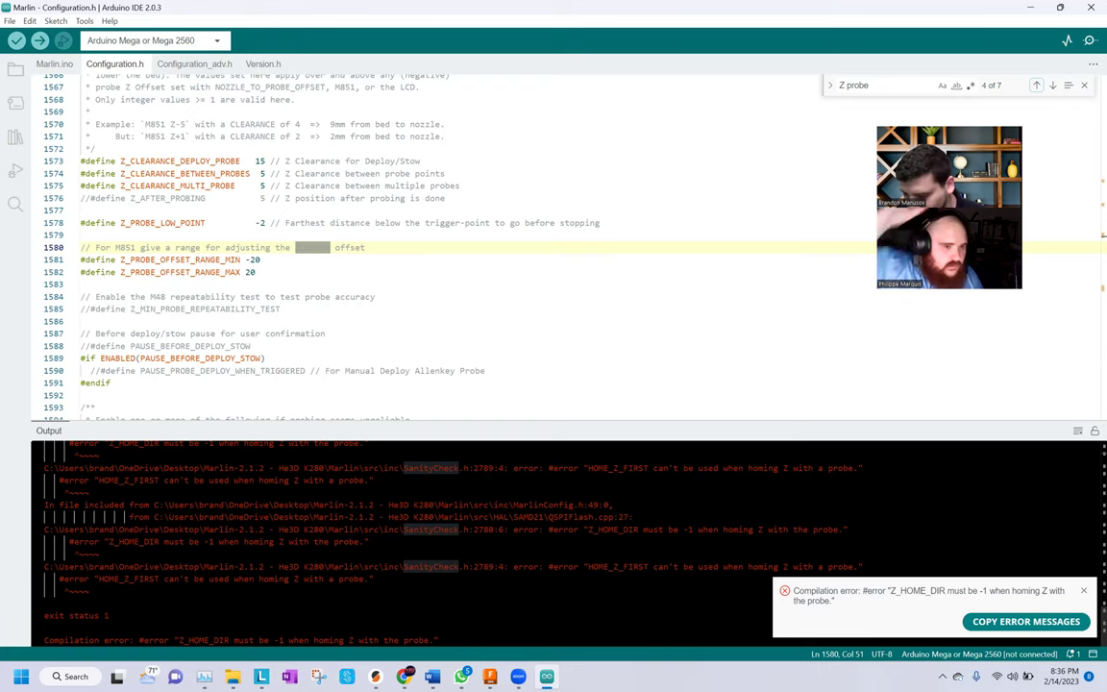
left_click(29, 21)
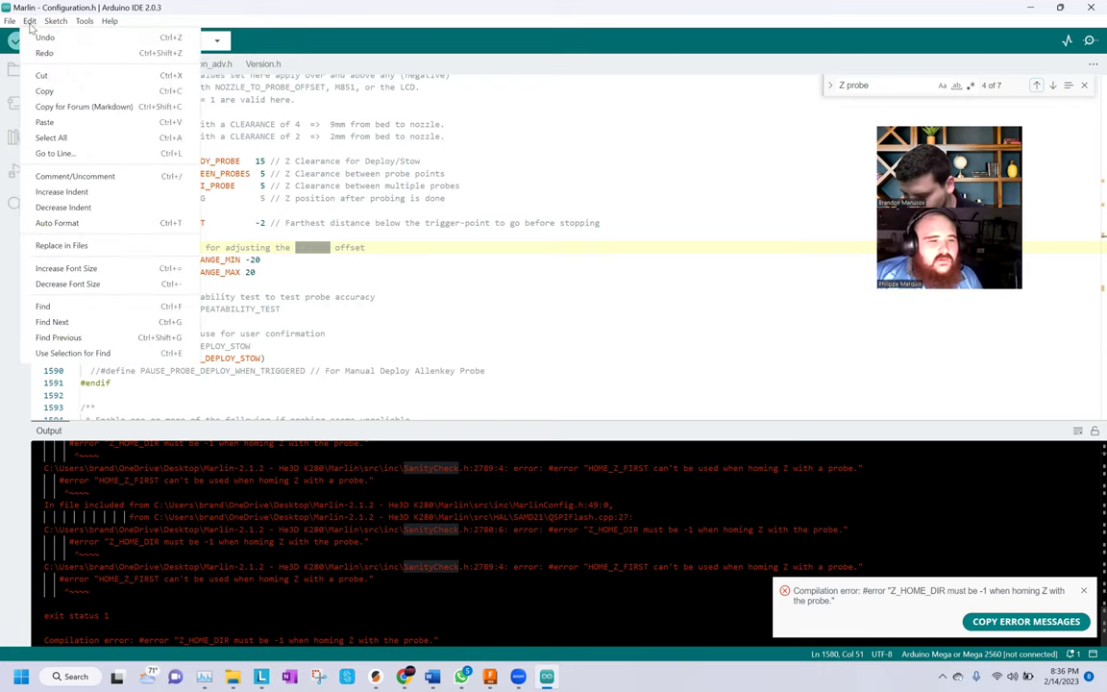
mouse_move(9, 21)
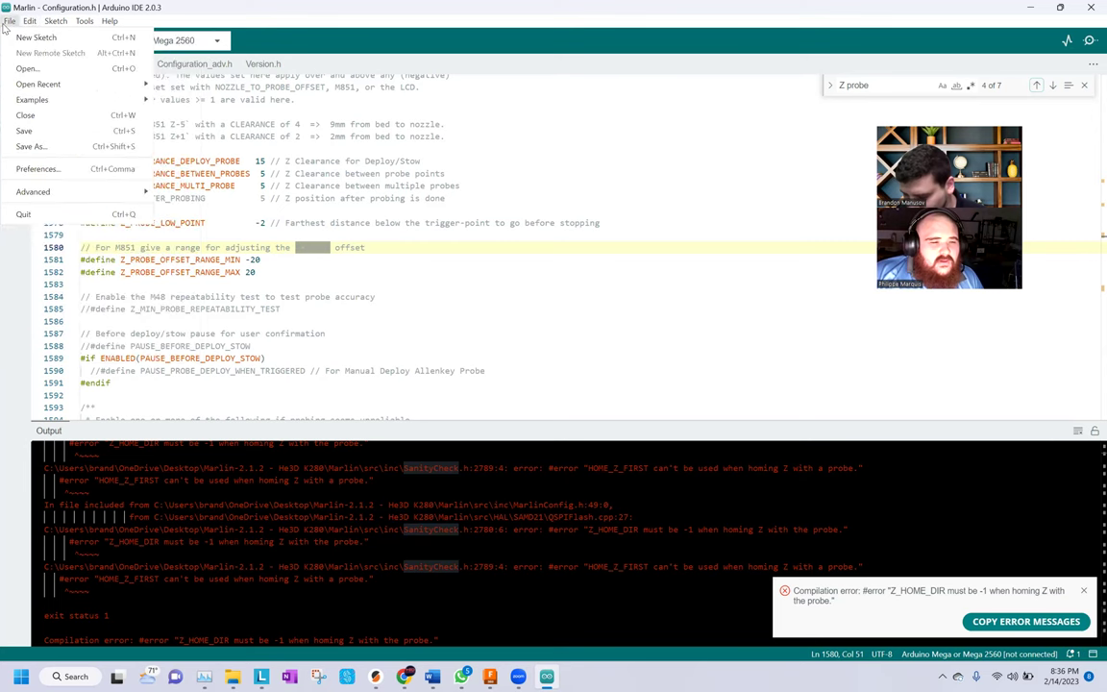
left_click(38, 168)
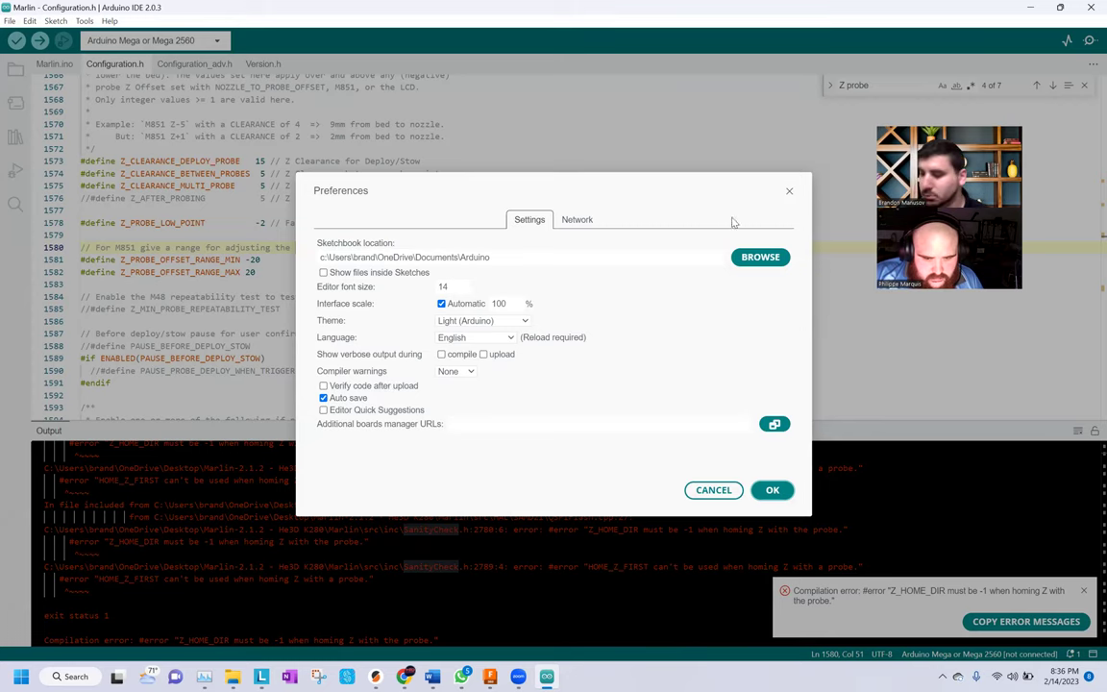
left_click(788, 191)
left_click(29, 21)
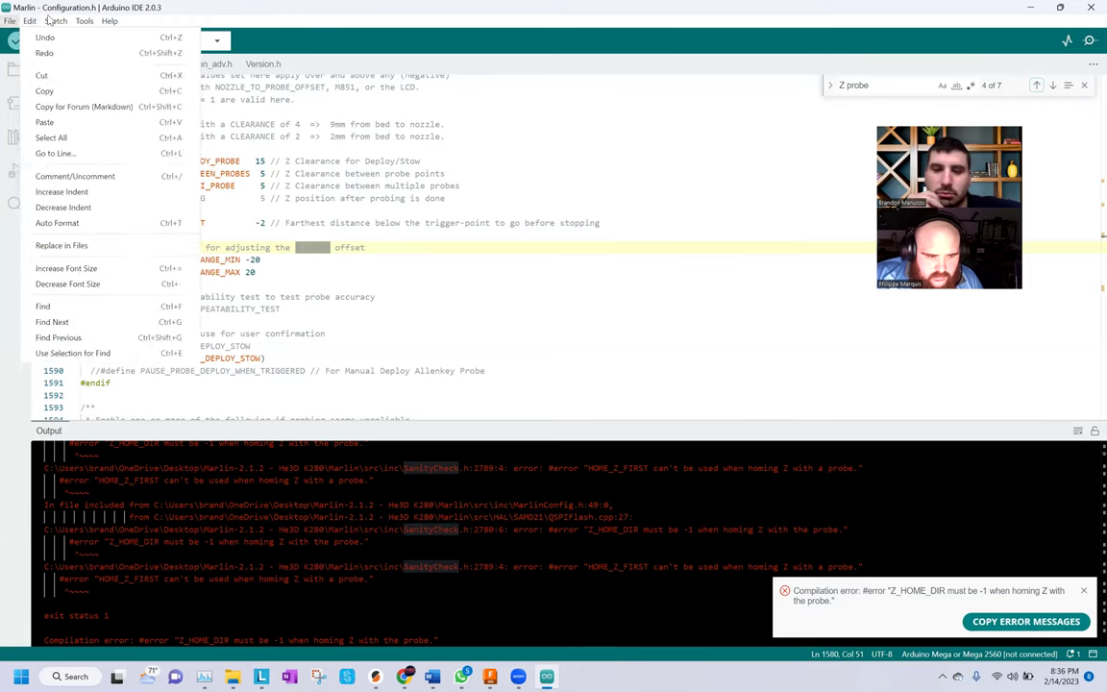
mouse_move(53, 21)
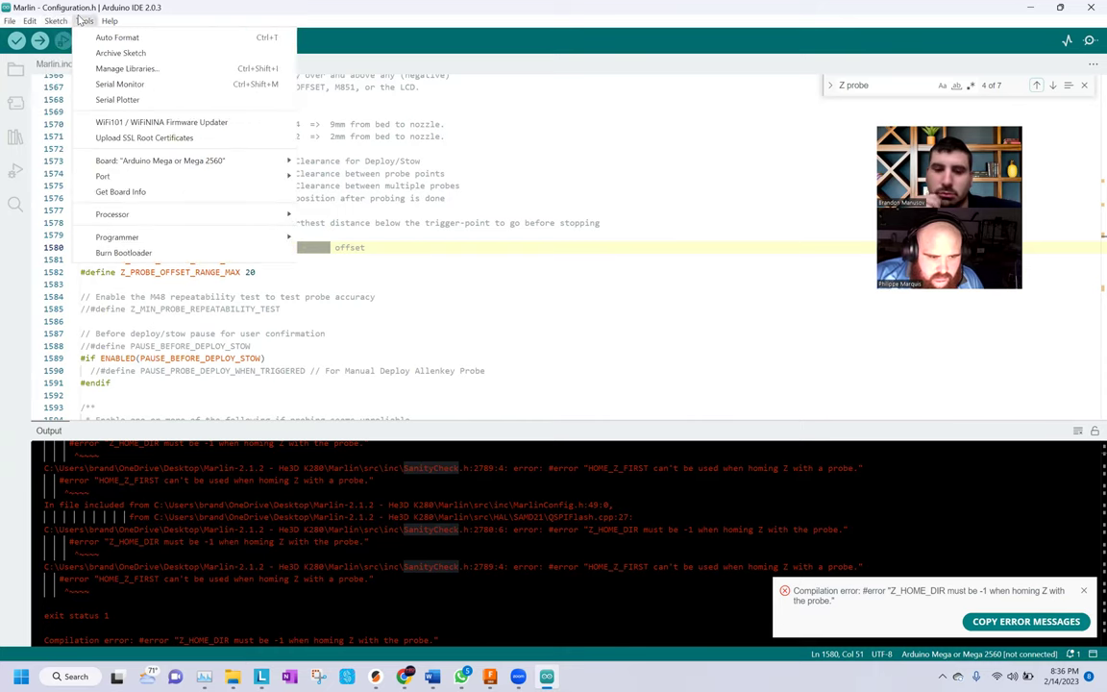
left_click(80, 20)
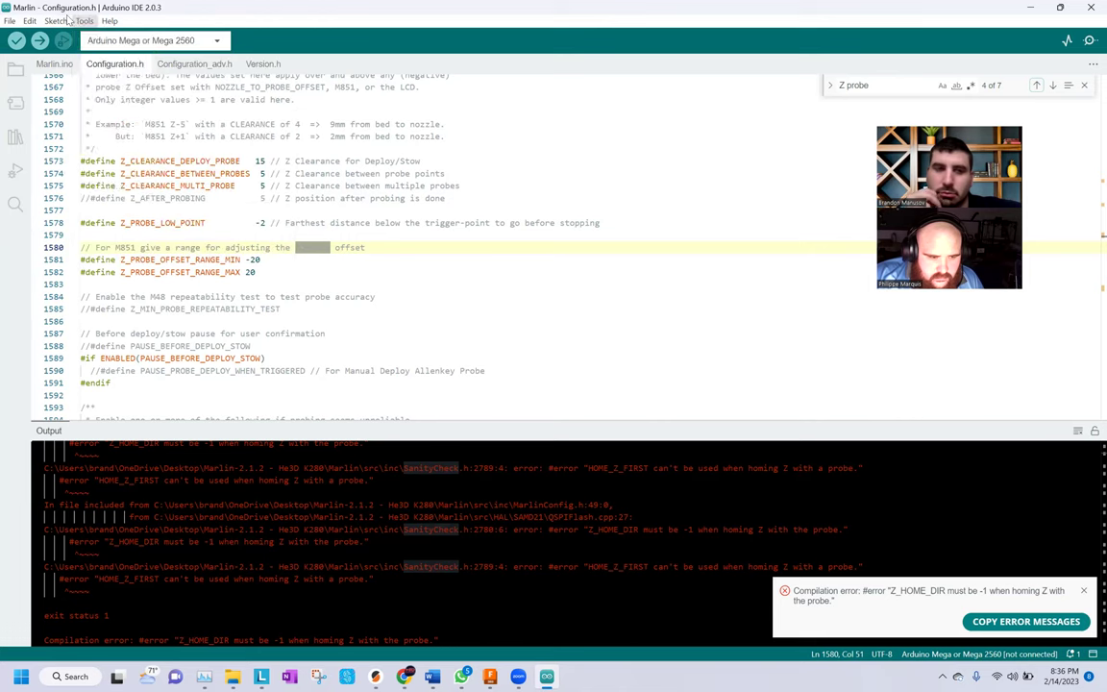
Enable verbose output during compile in the IDE preferences and save the settings
left_click(9, 20)
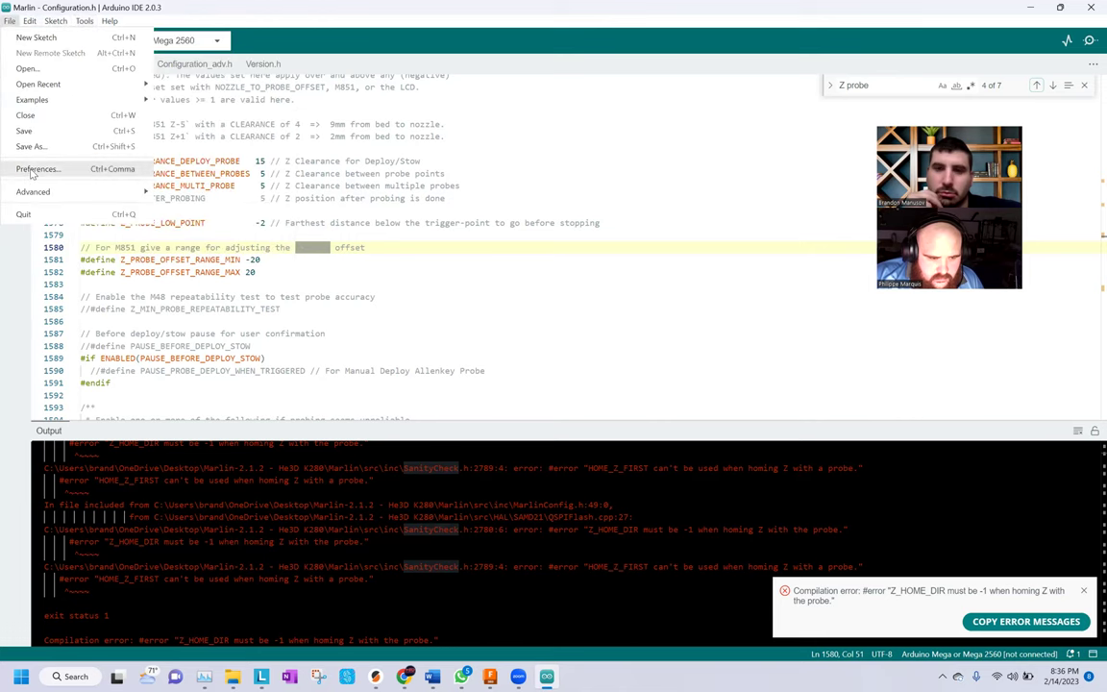
mouse_move(36, 191)
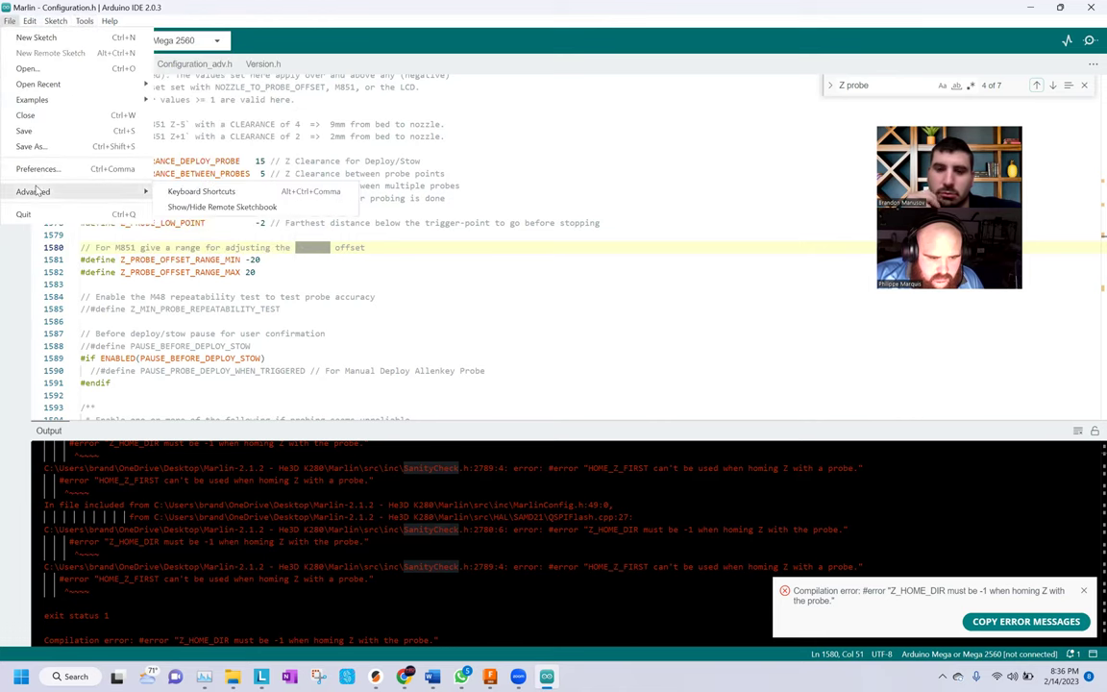
left_click(36, 168)
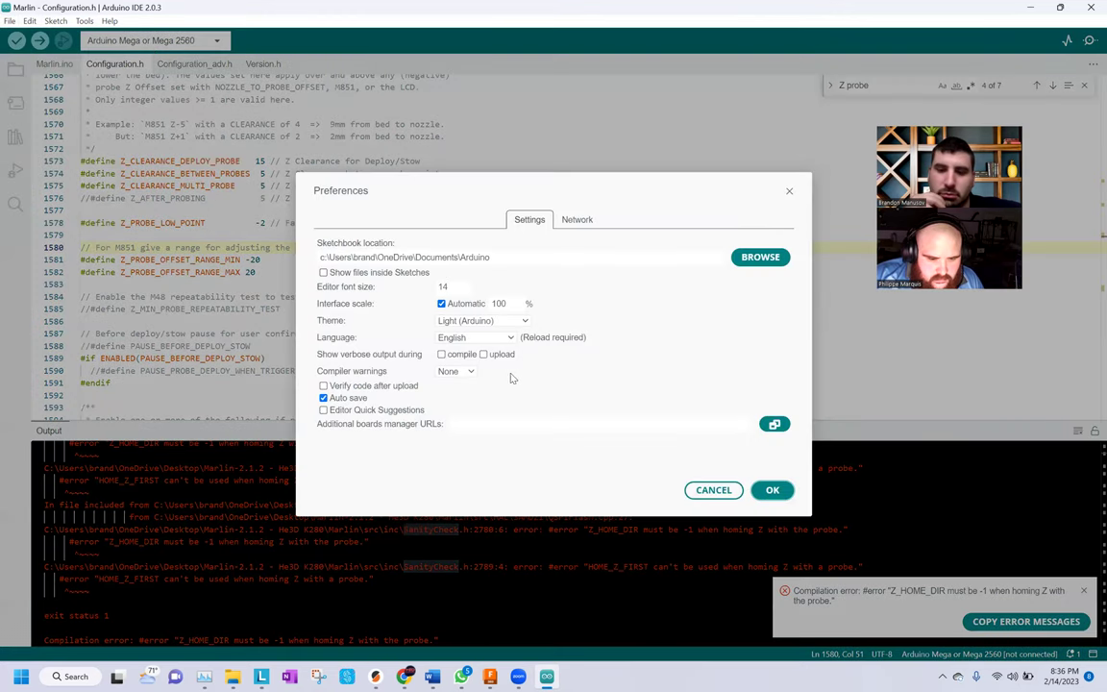
left_click(441, 353)
left_click(772, 490)
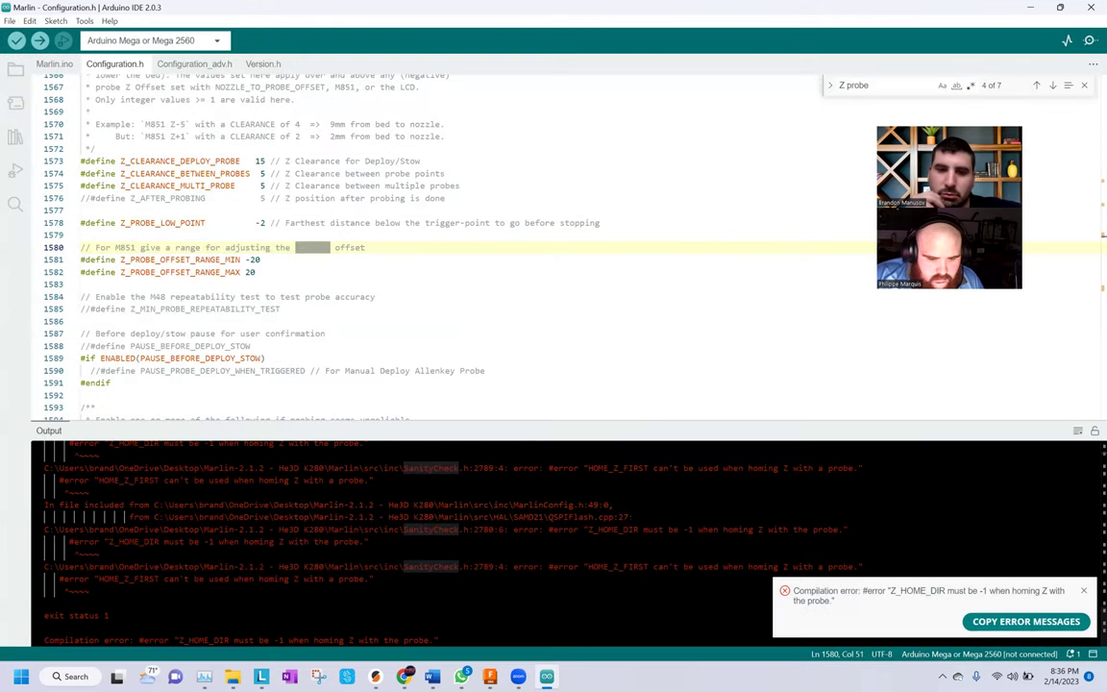
Compile the Marlin sketch and meanwhile look over the multiple probing and probe clearance settings in Configuration.h
left_click(16, 40)
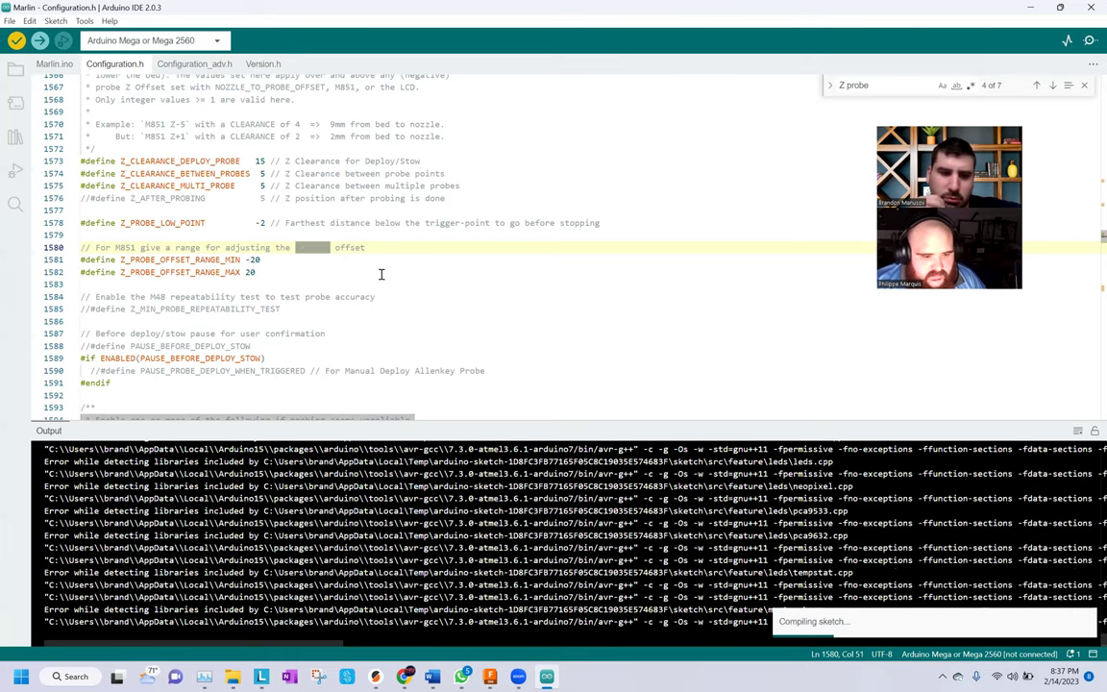
left_click(380, 274)
scroll(390, 265, "up", 5)
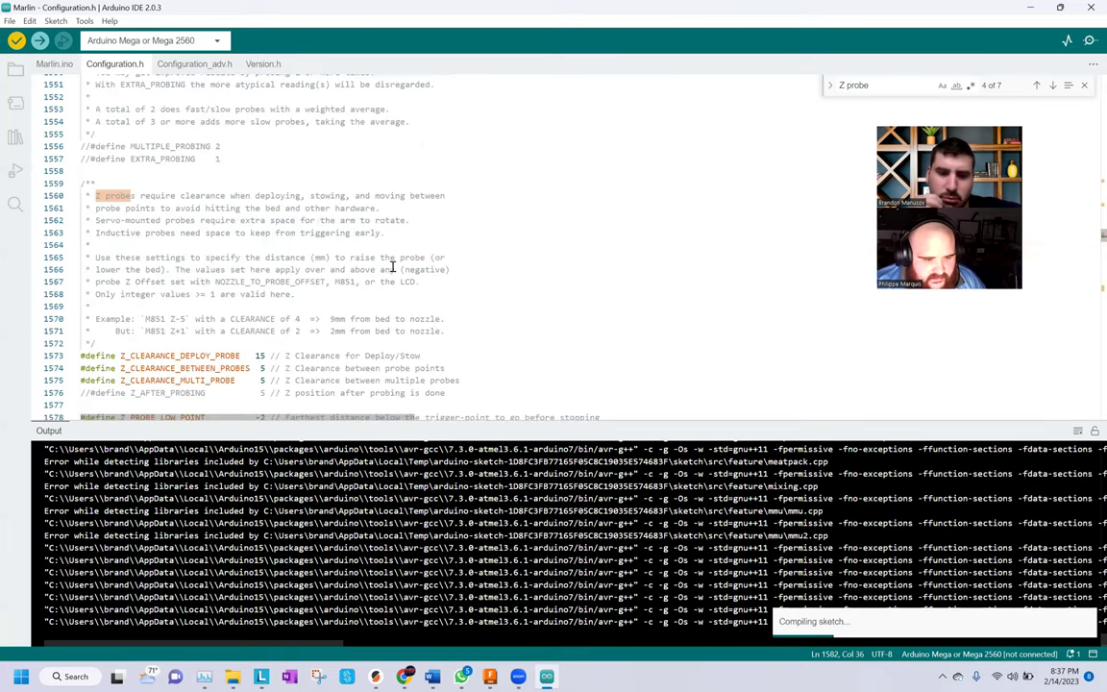
Review the probe enable, tare, activation switch, feedrate and nozzle-to-probe offset settings in Configuration.h while the sketch compiles
scroll(392, 268, "up", 4)
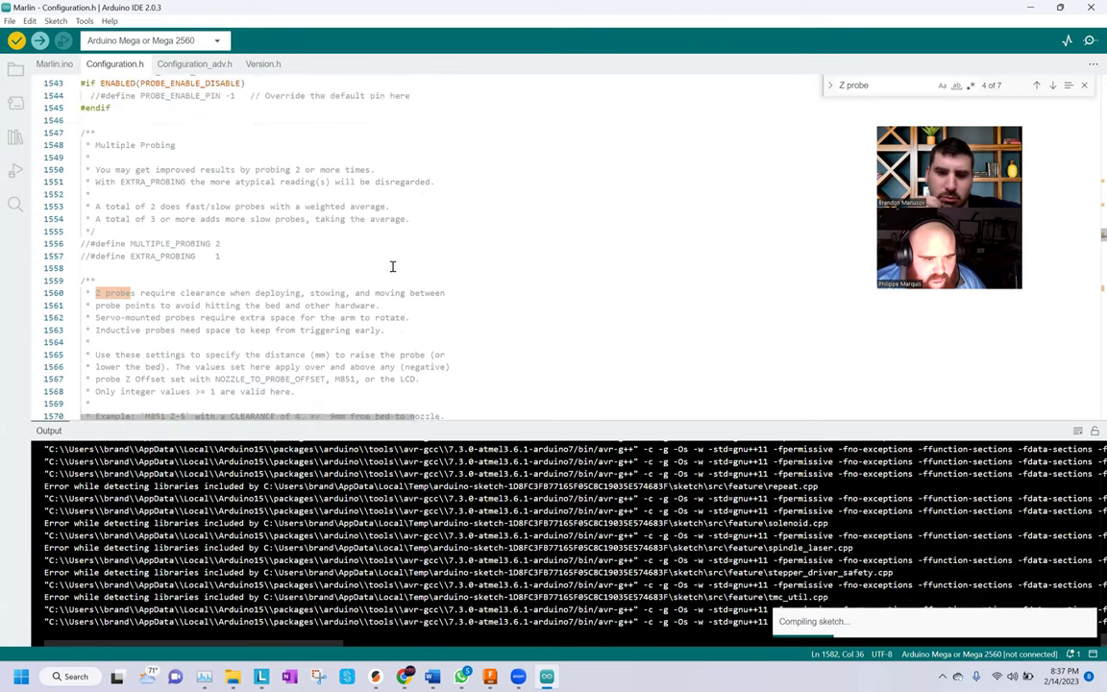
scroll(392, 267, "up", 1)
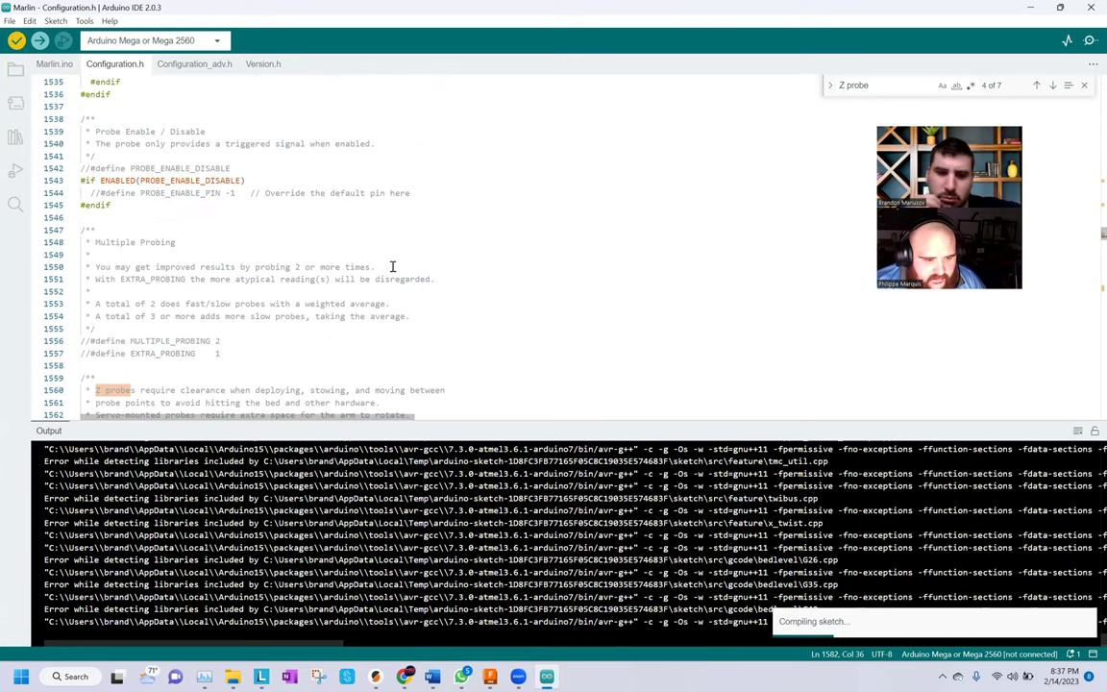
scroll(396, 269, "up", 4)
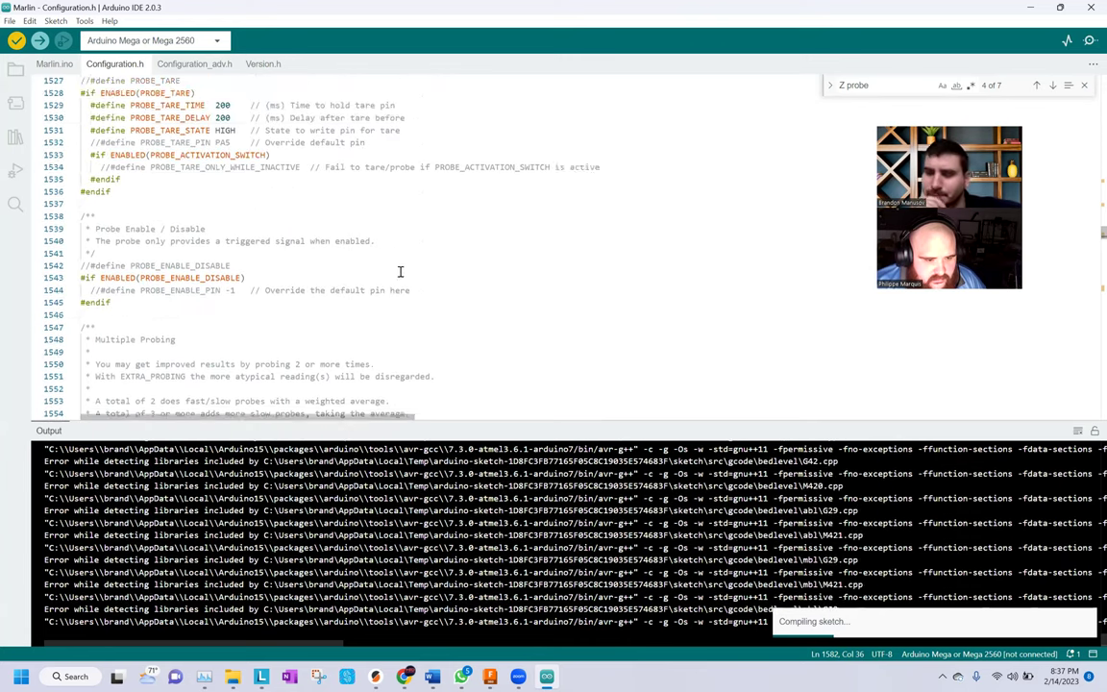
scroll(401, 272, "up", 3)
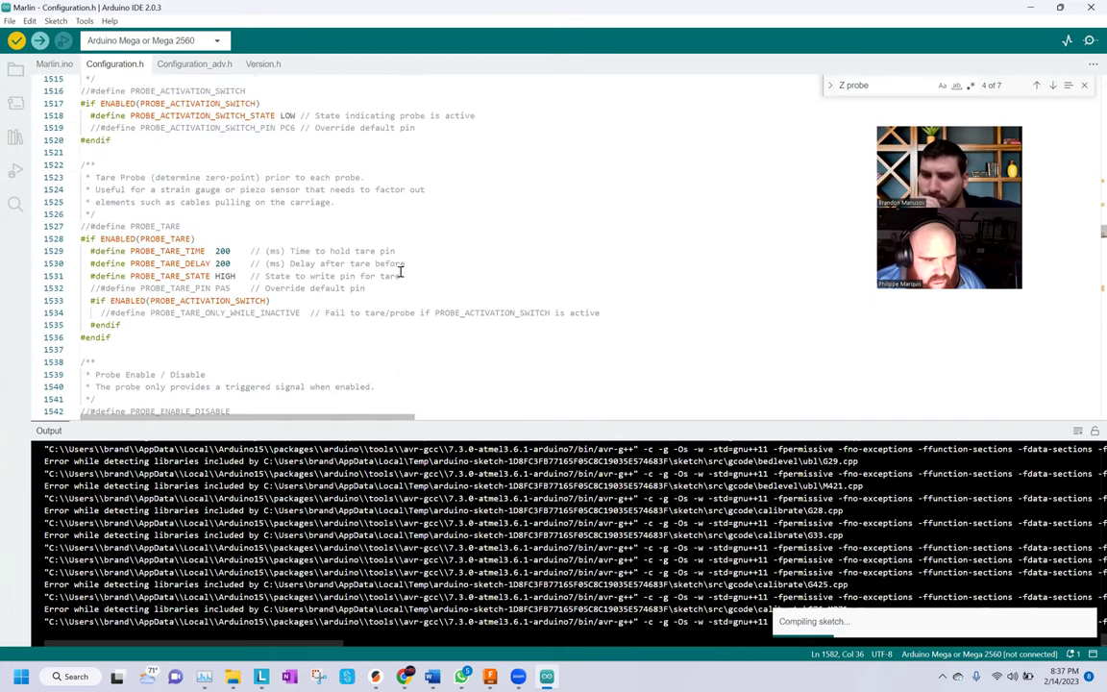
scroll(341, 239, "up", 3)
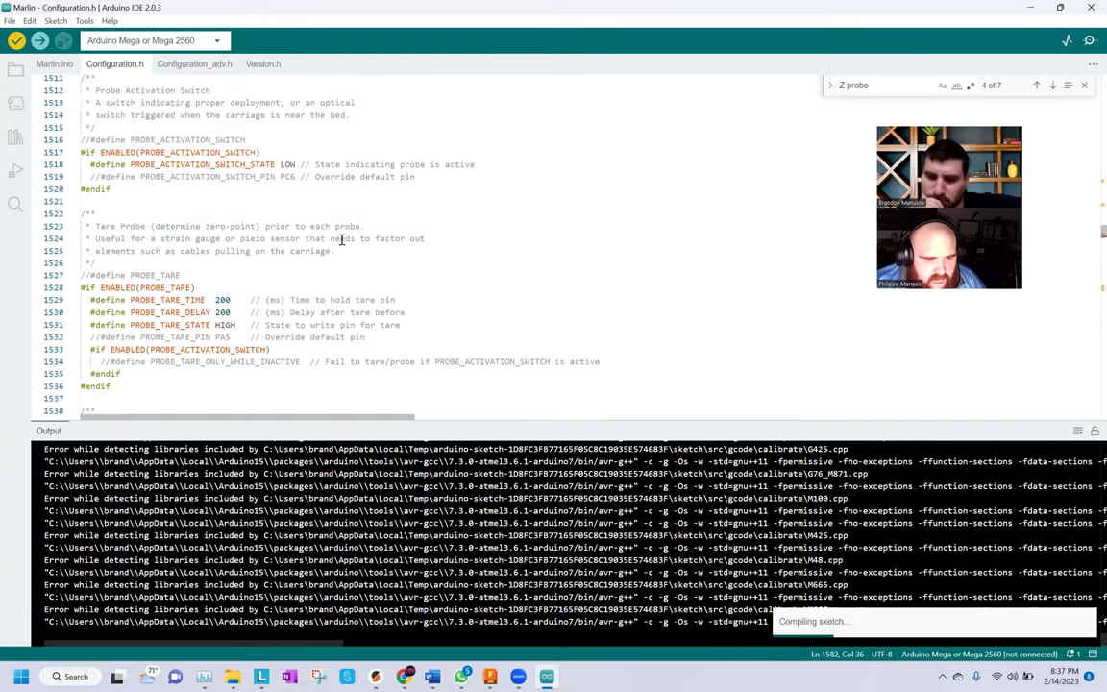
scroll(341, 239, "up", 2)
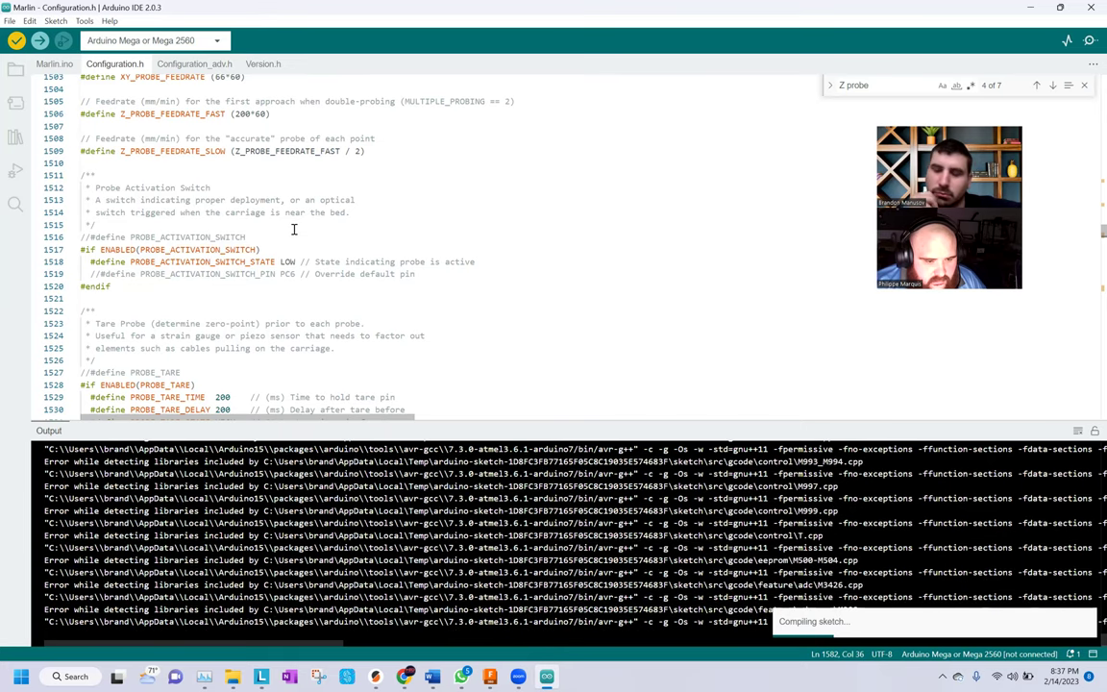
scroll(294, 228, "up", 2)
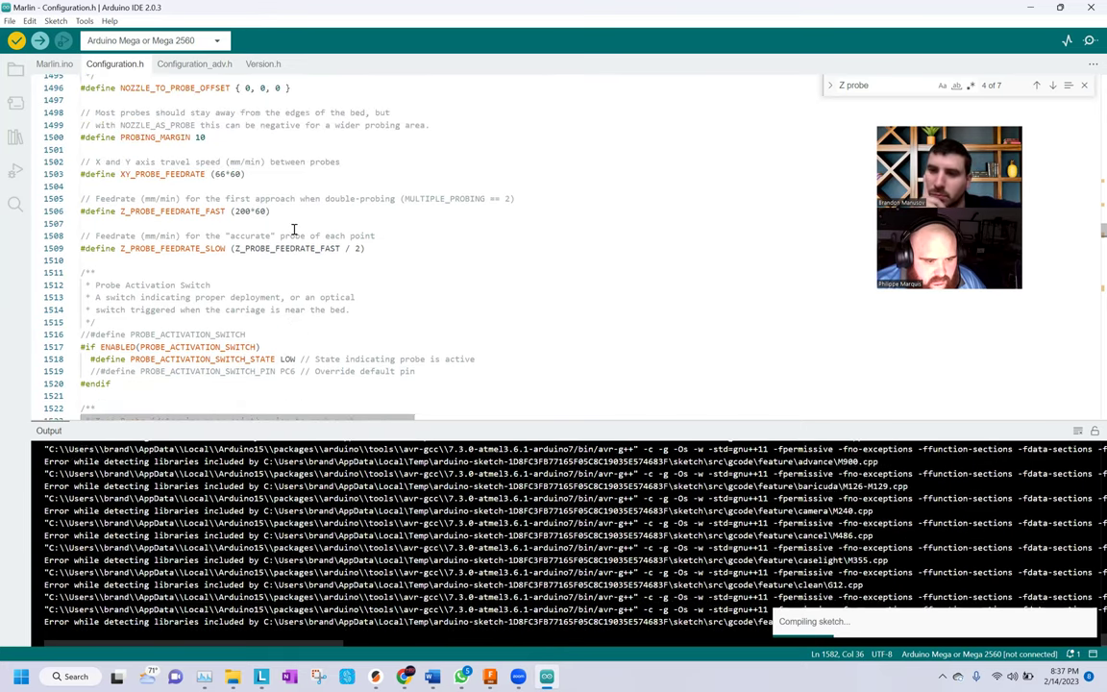
scroll(295, 229, "up", 5)
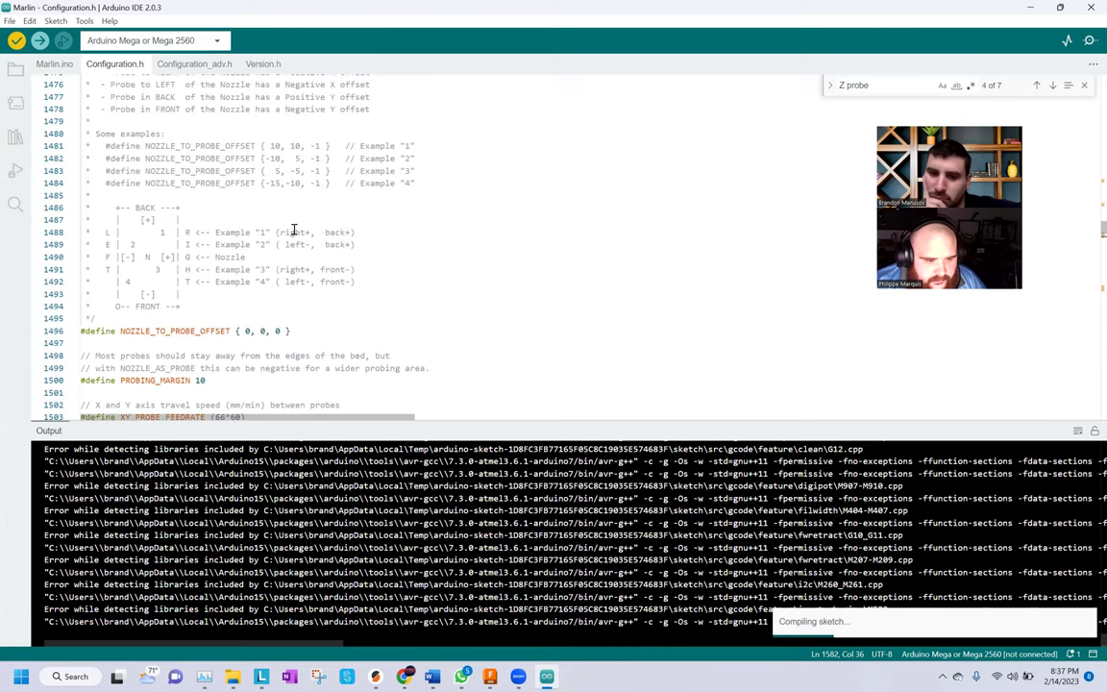
scroll(294, 229, "up", 6)
scroll(294, 229, "up", 1)
scroll(294, 229, "up", 1)
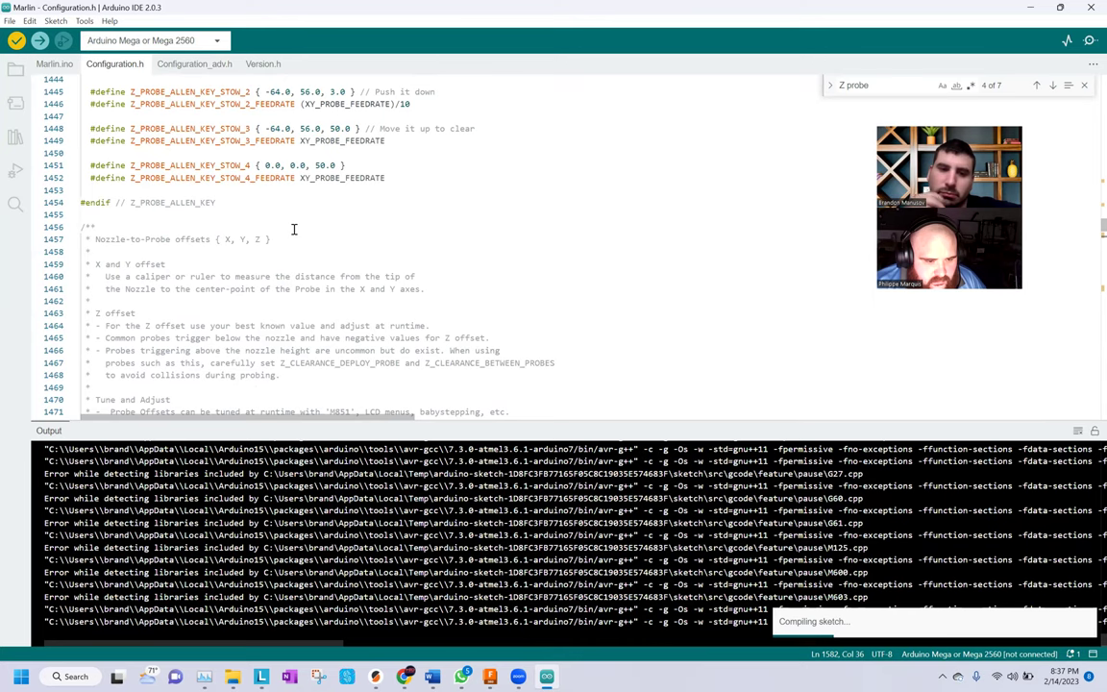
Look over the probe type options in Configuration.h, from the Allen key probe back up to the fix-mounted probe
scroll(294, 229, "up", 5)
scroll(294, 229, "up", 3)
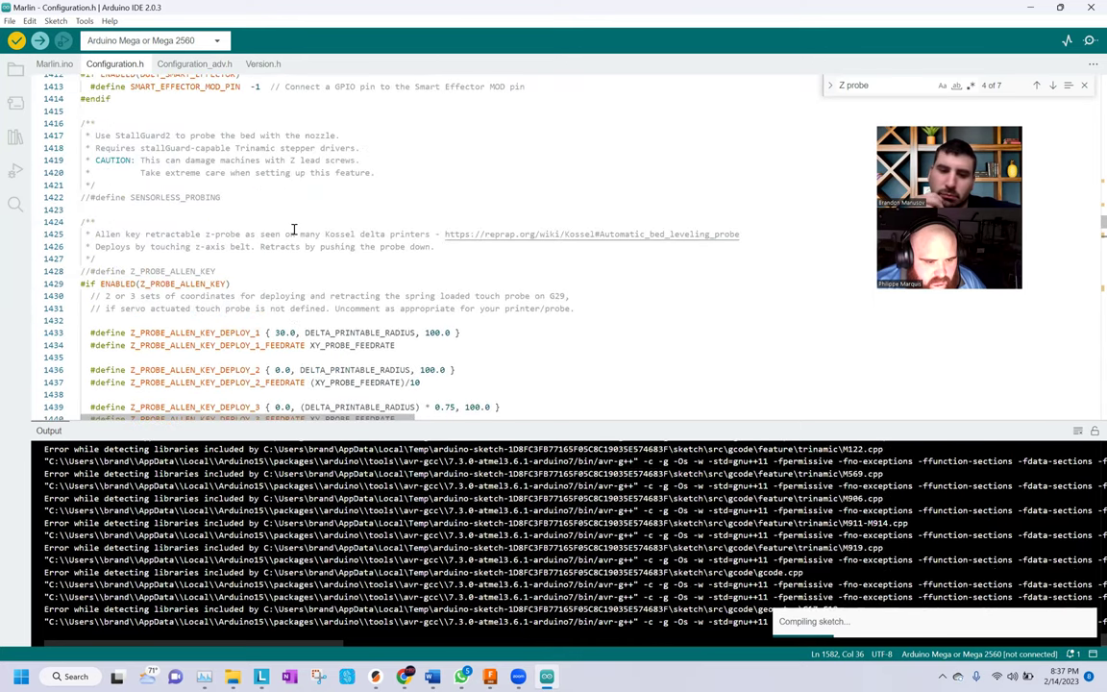
scroll(295, 229, "up", 1)
scroll(292, 231, "up", 1)
scroll(292, 231, "up", 3)
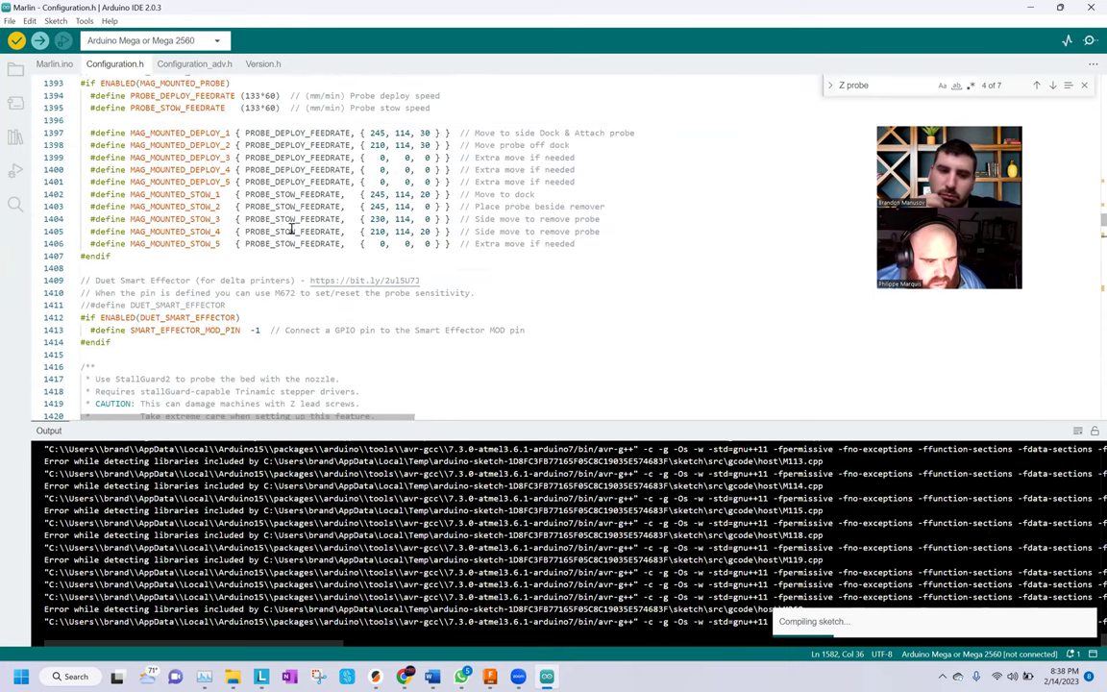
scroll(291, 229, "up", 4)
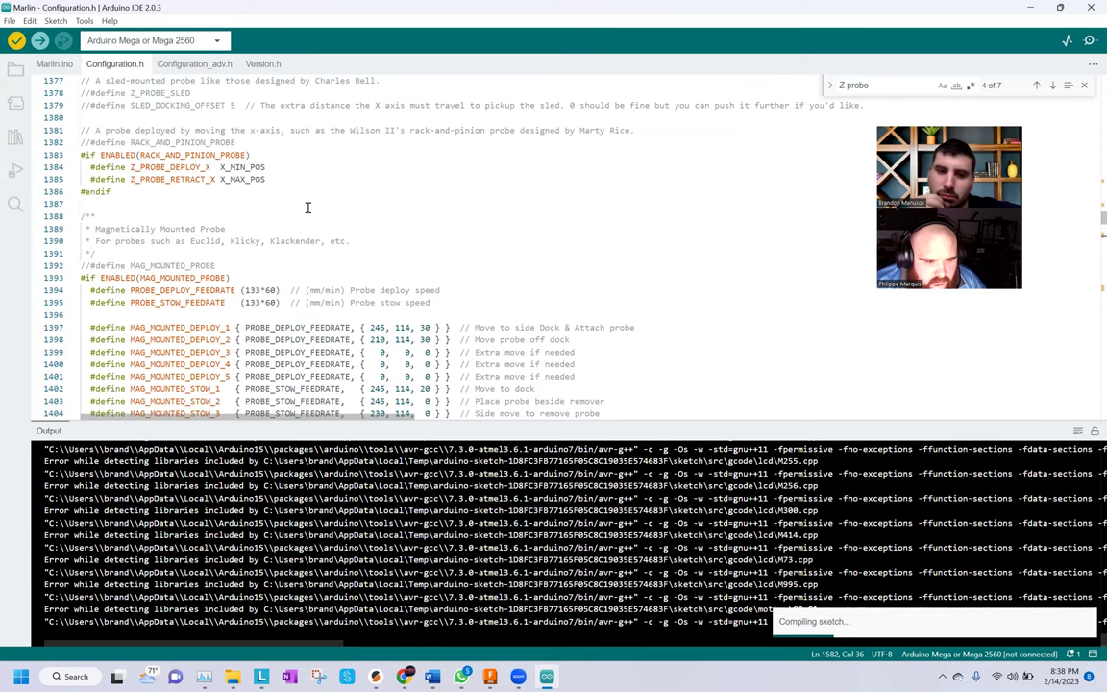
scroll(307, 207, "up", 1)
scroll(308, 206, "up", 1)
scroll(308, 206, "up", 1)
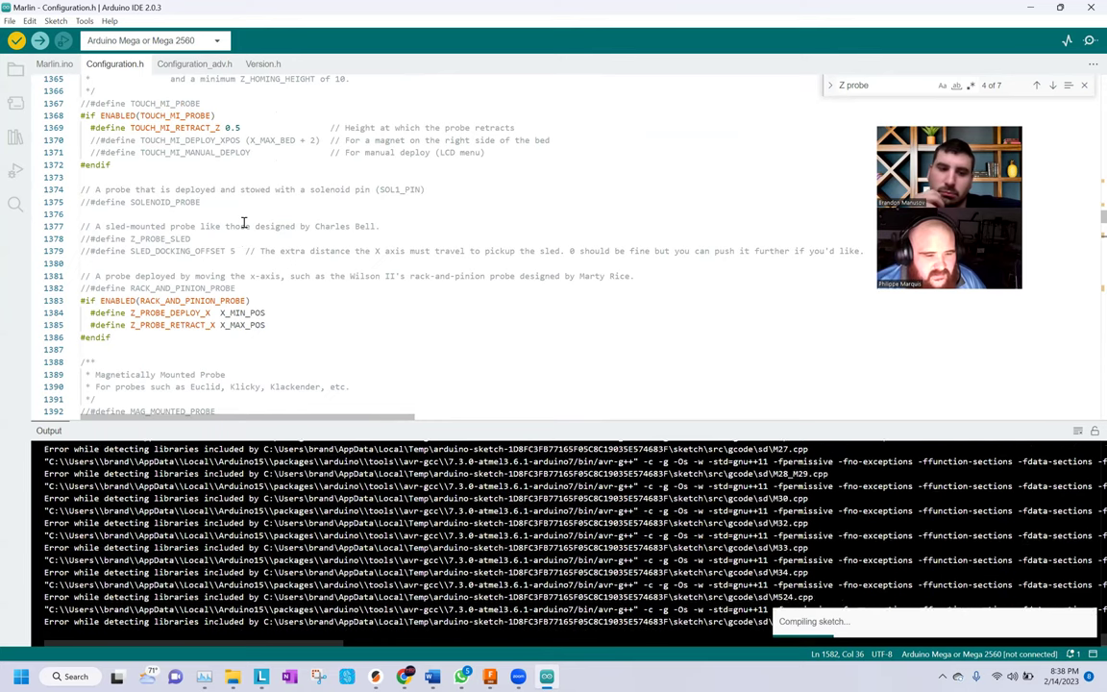
scroll(258, 194, "up", 1)
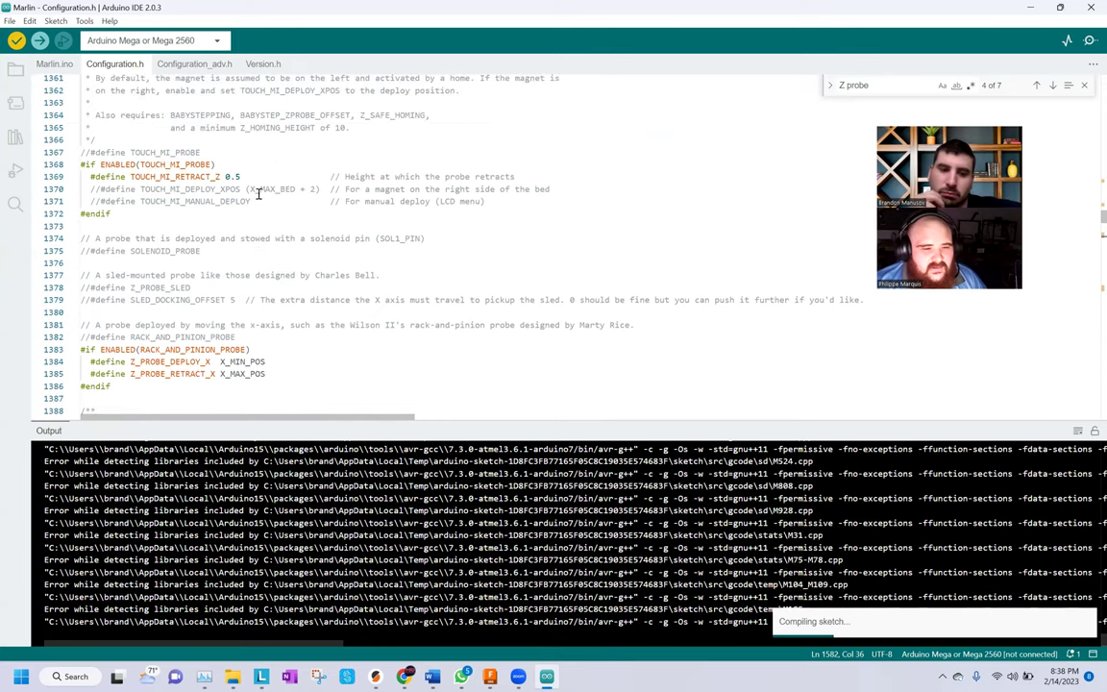
scroll(251, 178, "up", 2)
scroll(252, 178, "up", 3)
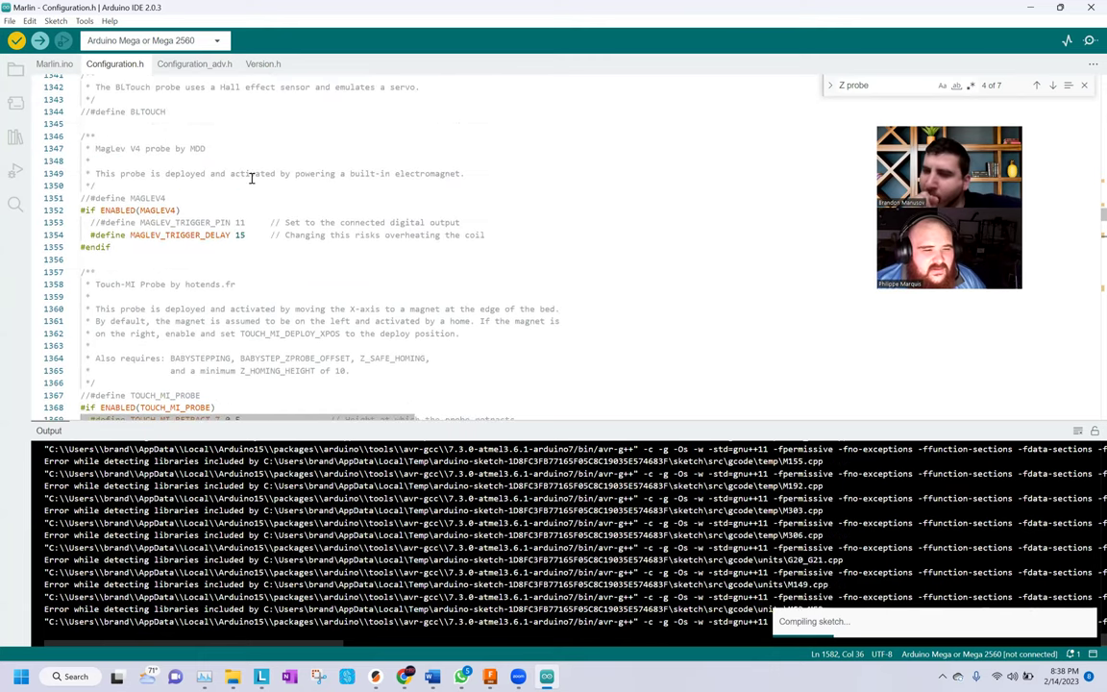
scroll(252, 178, "up", 3)
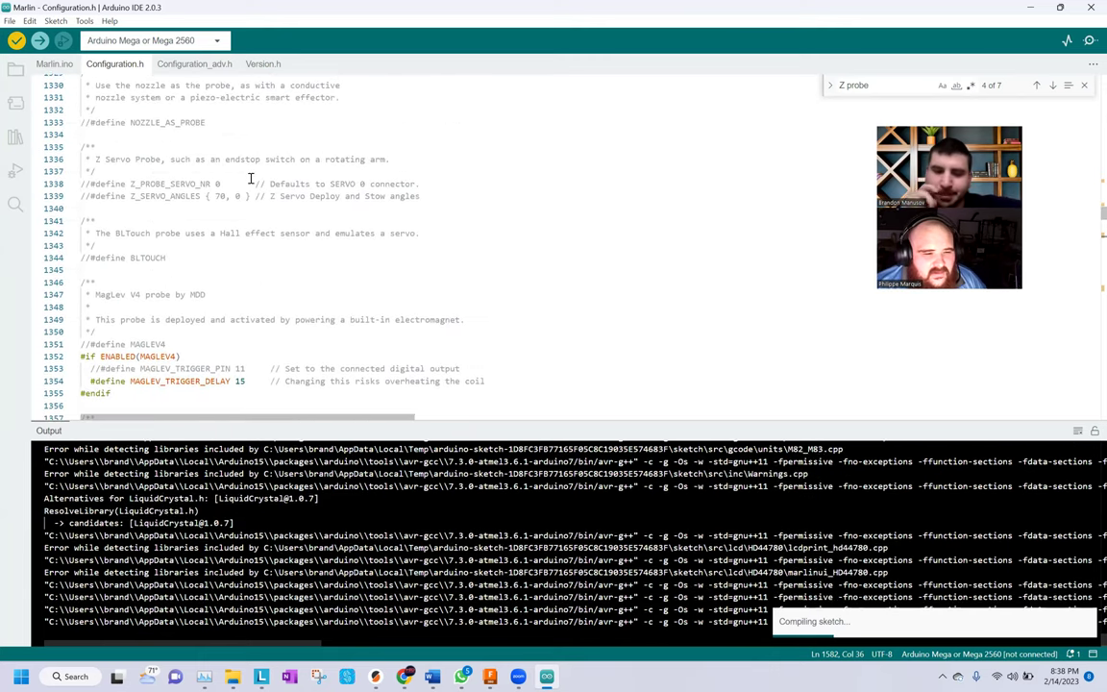
scroll(250, 179, "up", 2)
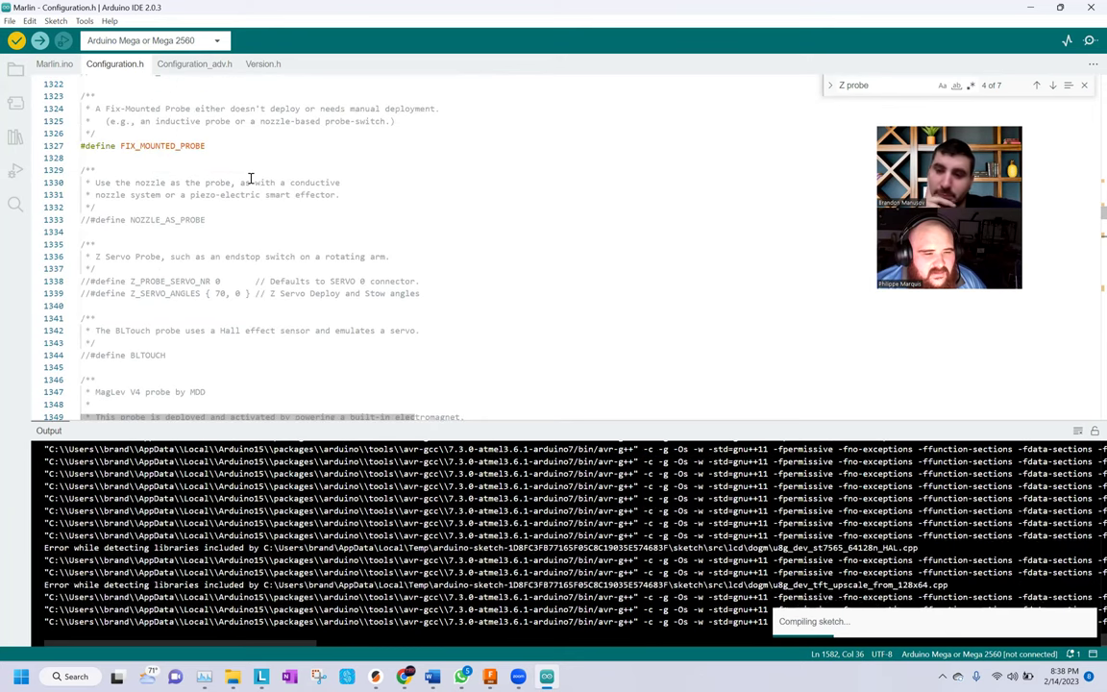
Comment out the USE_PROBE_FOR_Z_HOMING define in Configuration.h and recompile the Marlin sketch
scroll(250, 179, "up", 1)
scroll(250, 179, "up", 2)
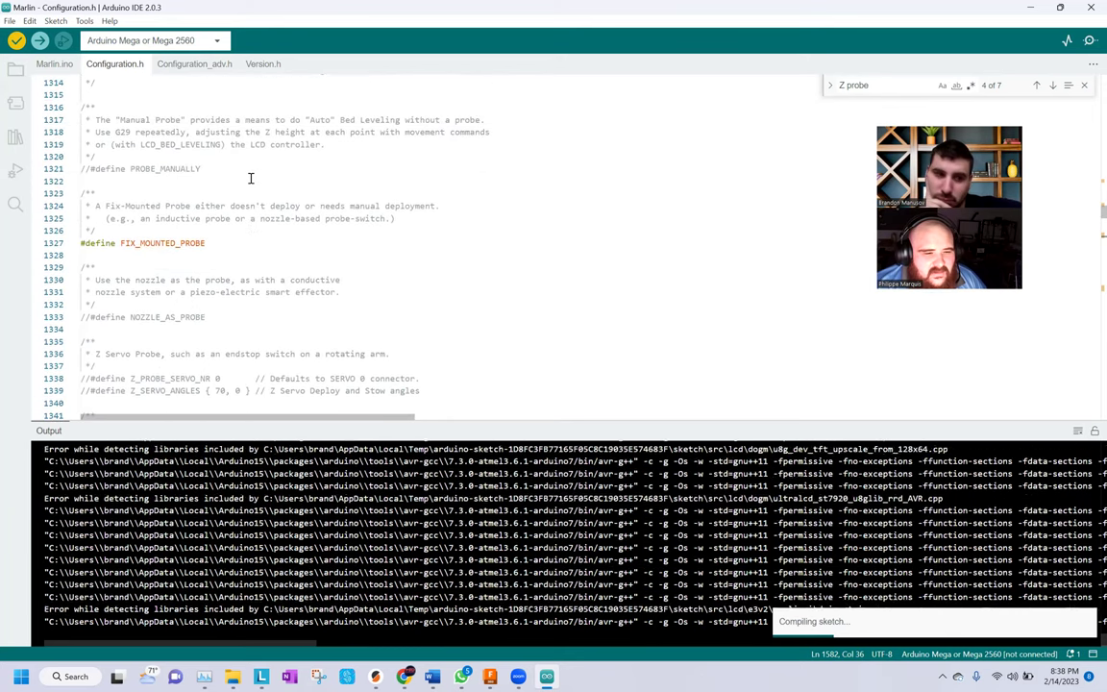
scroll(250, 179, "up", 1)
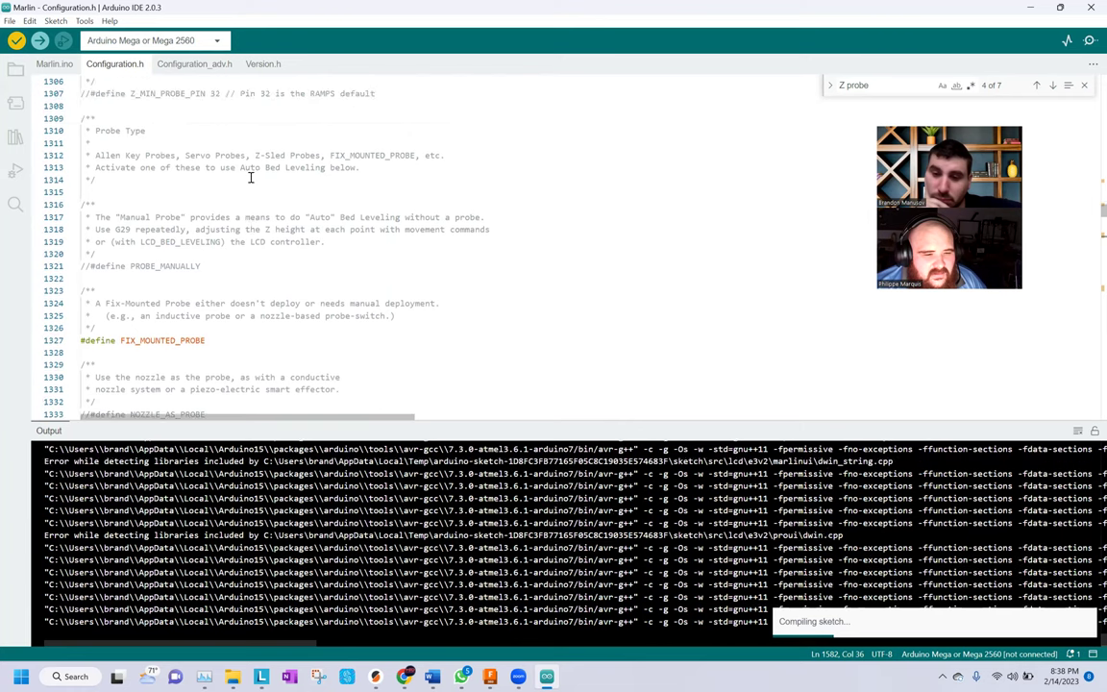
scroll(249, 179, "up", 3)
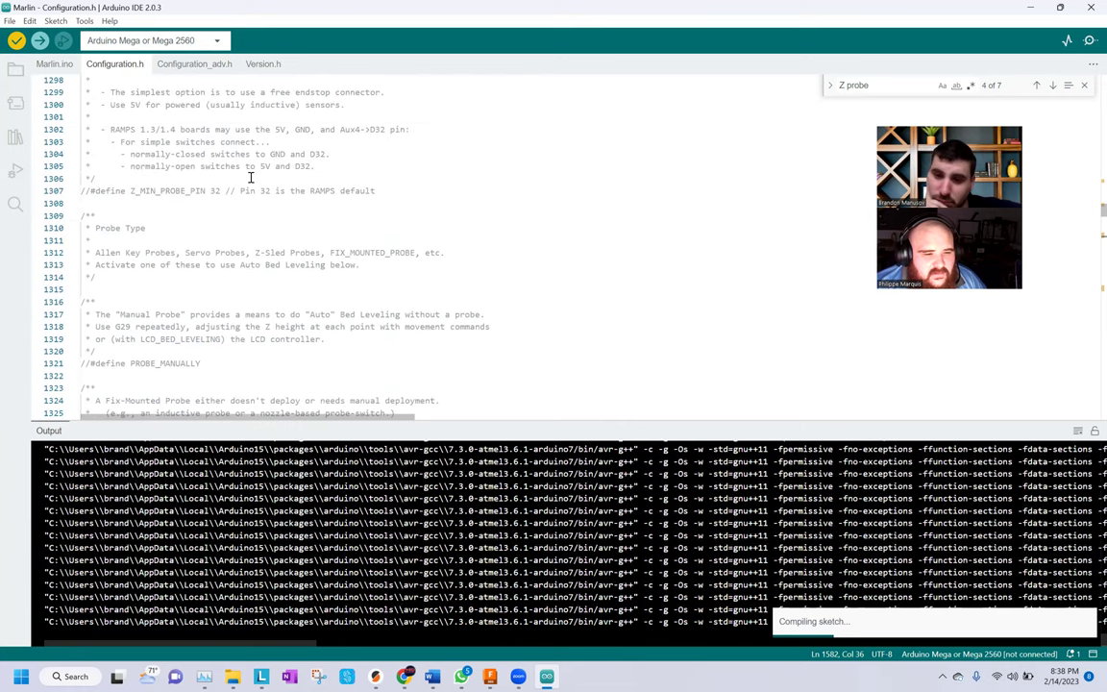
scroll(250, 178, "up", 3)
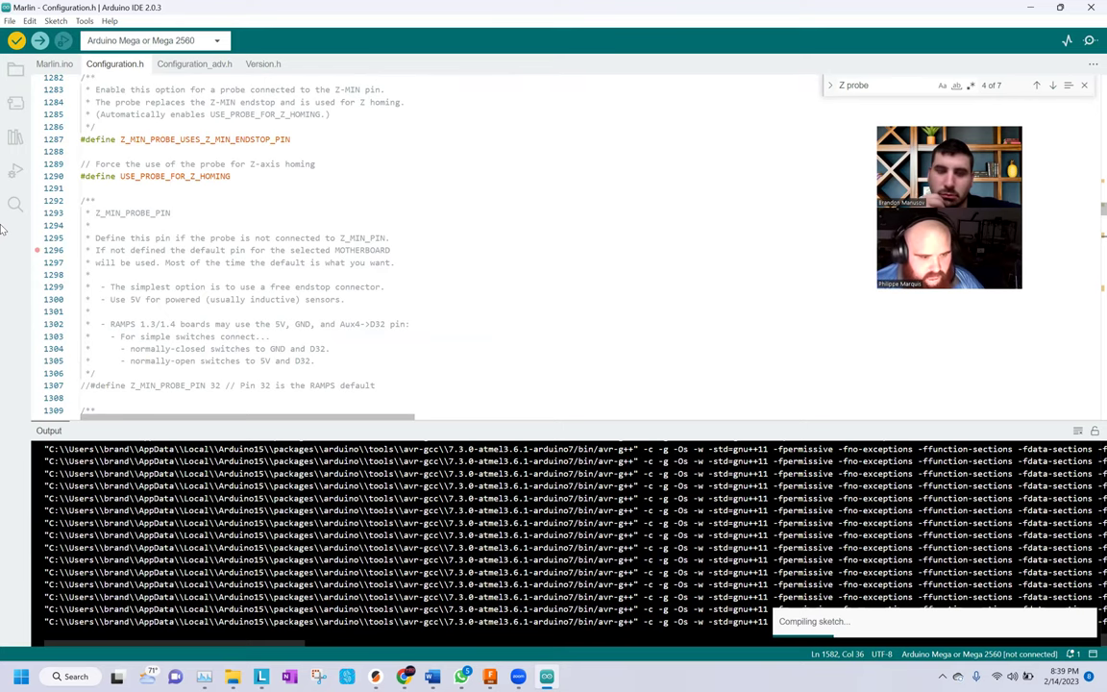
left_click(81, 176)
type("//")
left_click(17, 40)
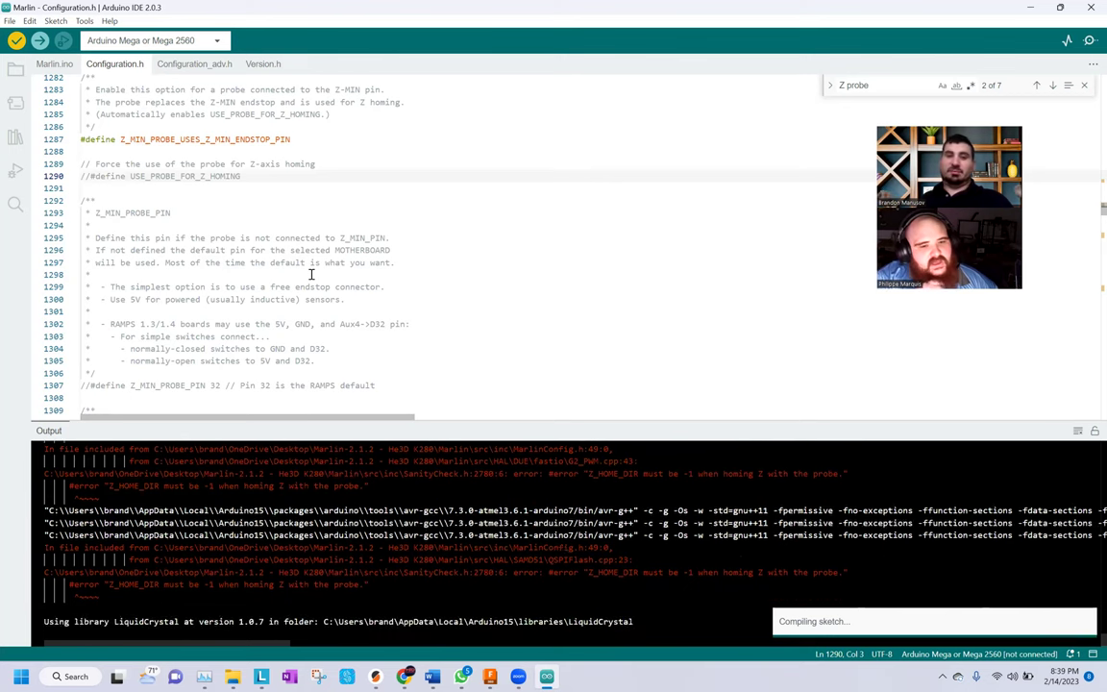
key("ctrl+r")
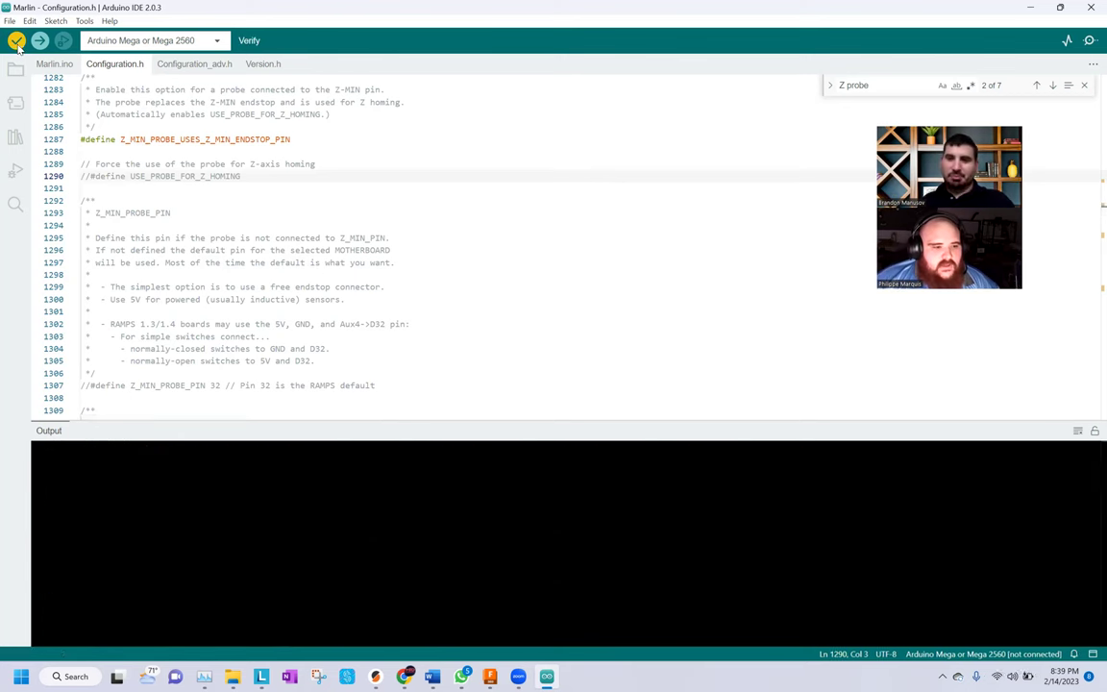
left_click(17, 41)
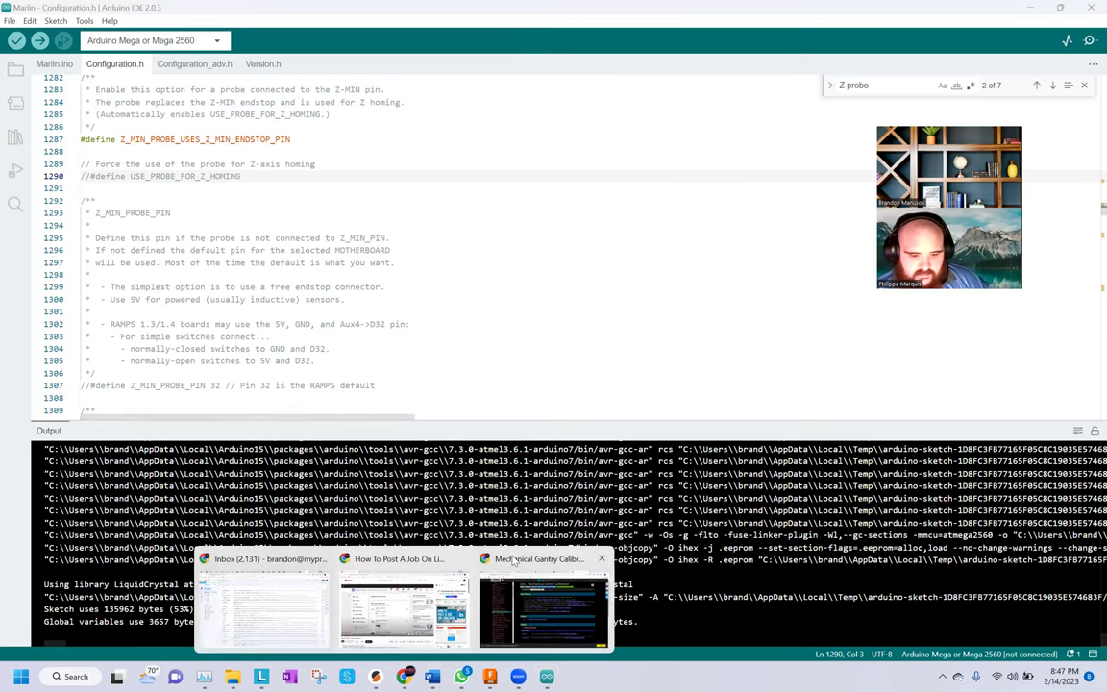
Switch to Chrome and search the web for "pronterface", refining the search to "pronterface download"
left_click(543, 606)
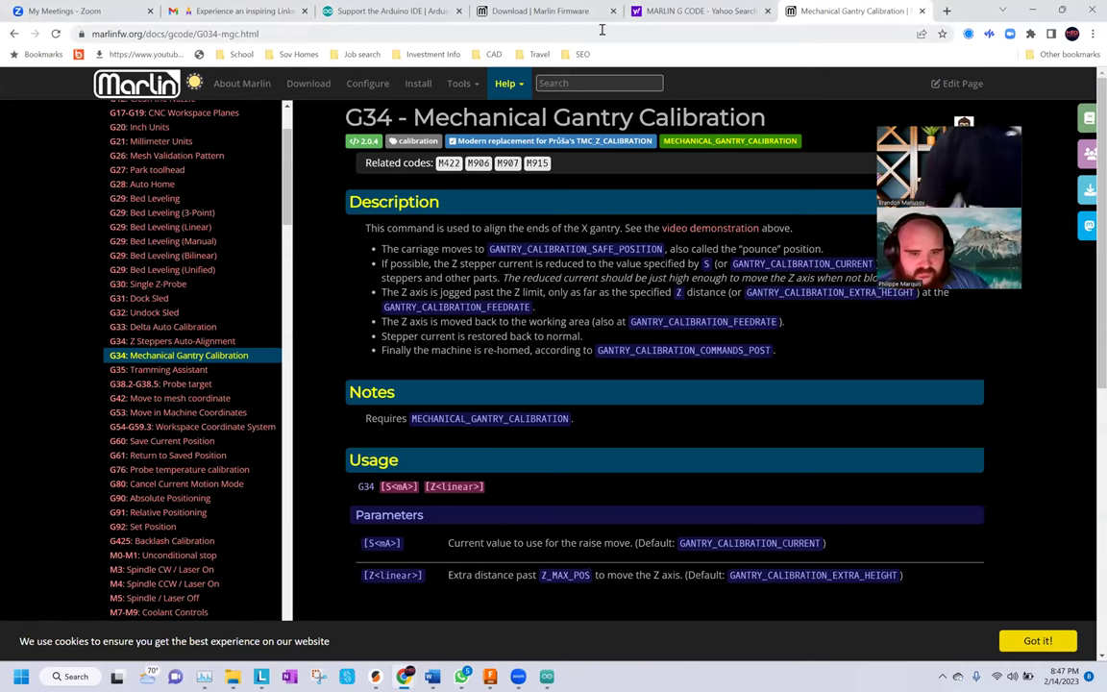
left_click(701, 13)
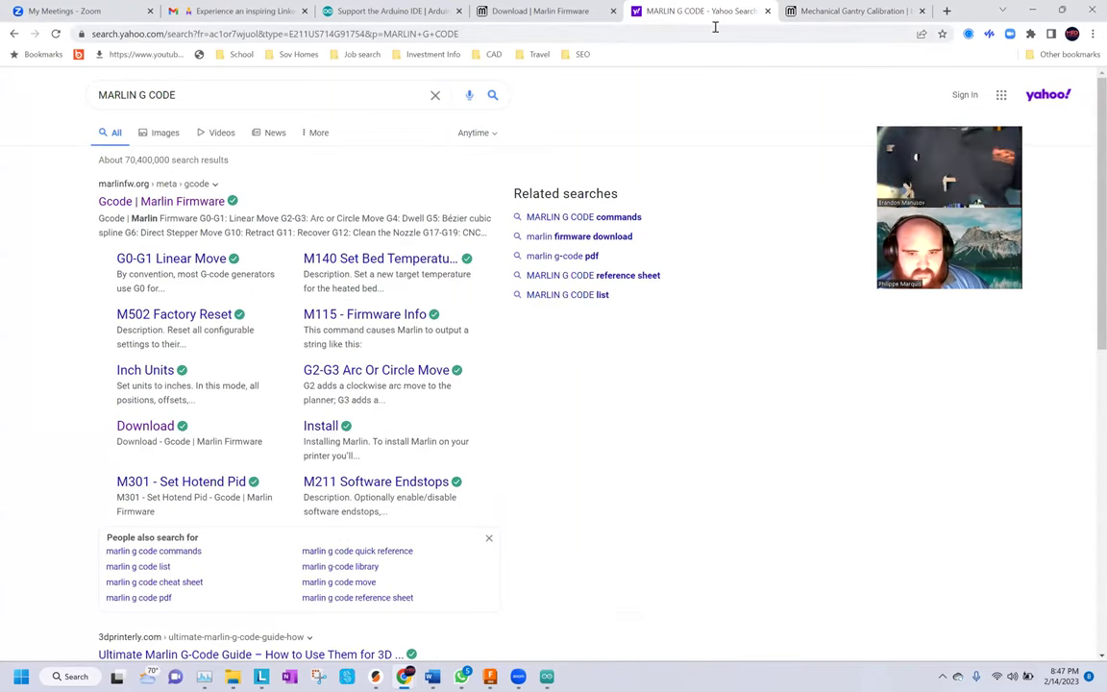
left_click(706, 35)
type("prontert")
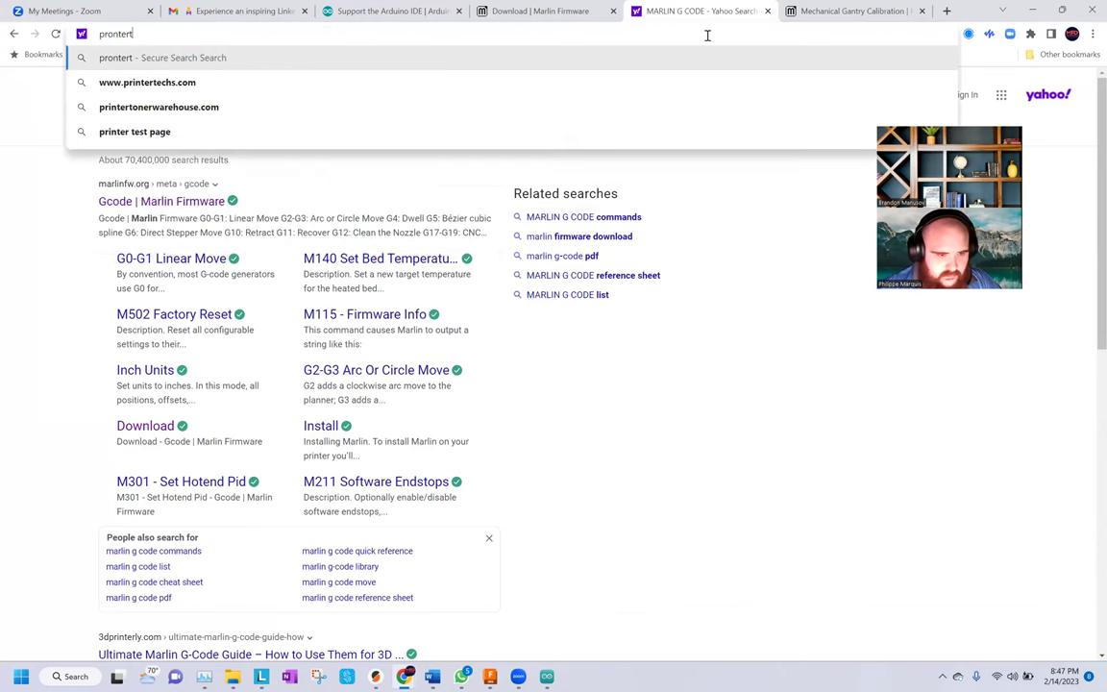
key("BackSpace")
type("face")
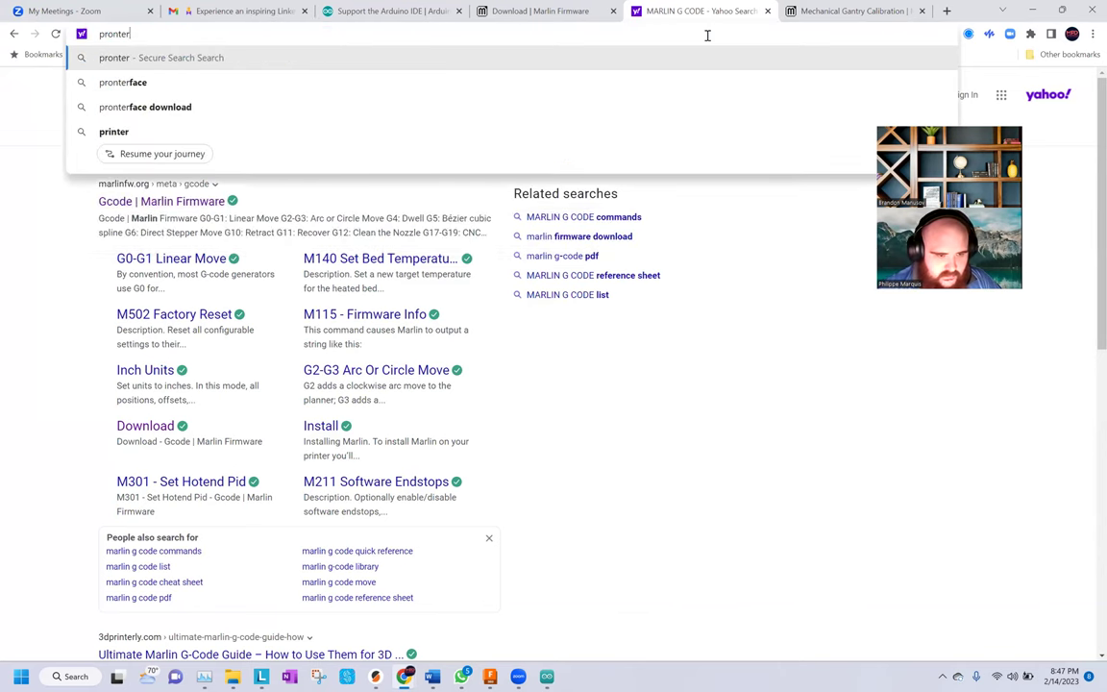
key("Return")
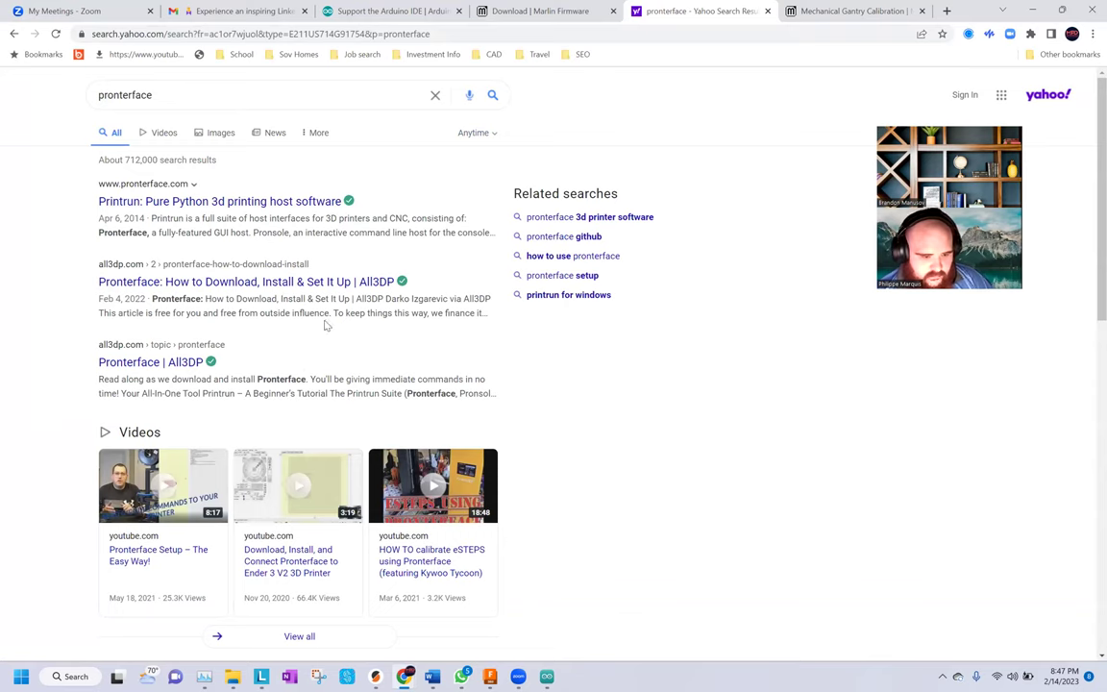
left_click(211, 94)
left_click(204, 124)
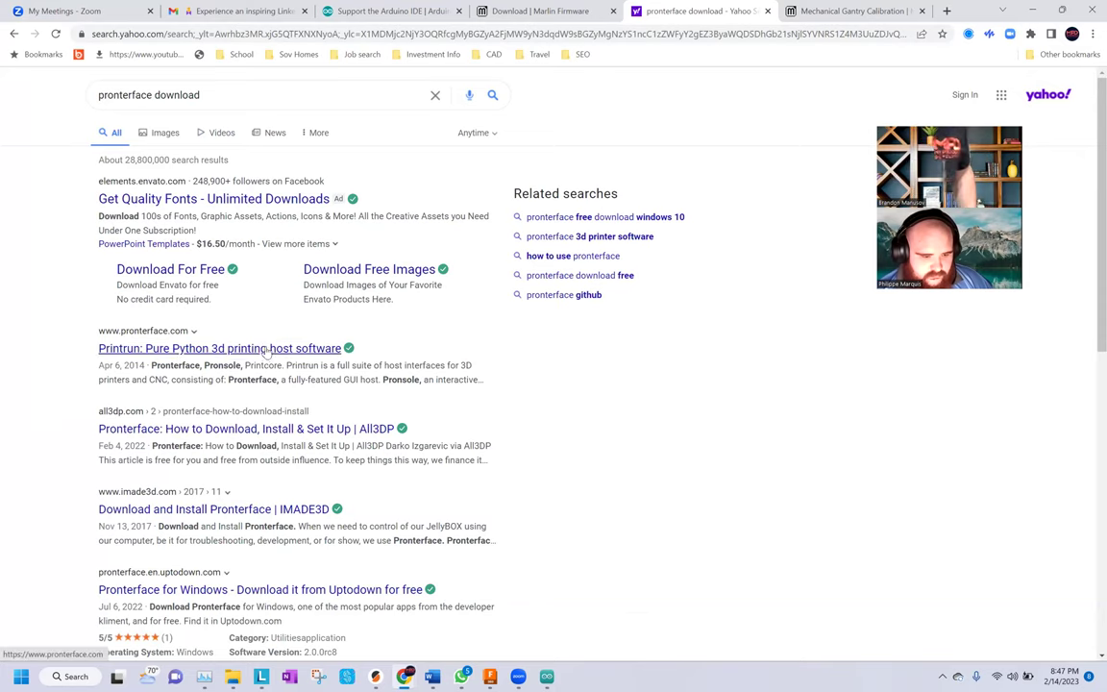
Open the All3DP article on downloading, installing and setting up Pronterface and read through its downloading and installation sections
left_click(301, 435)
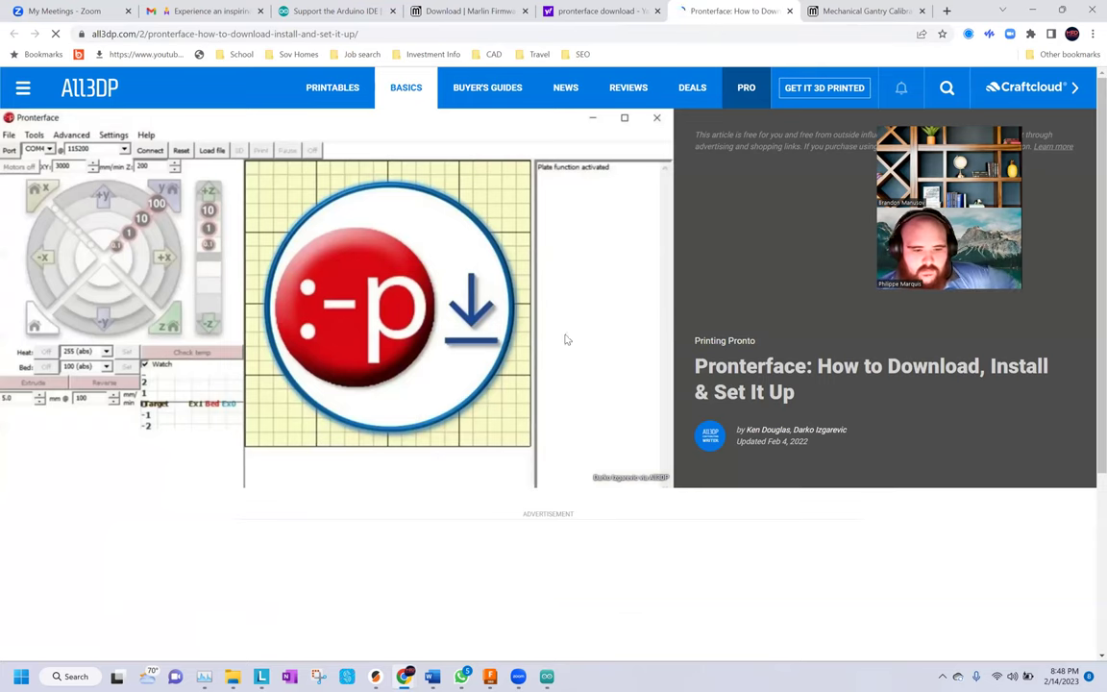
scroll(567, 260, "down", 5)
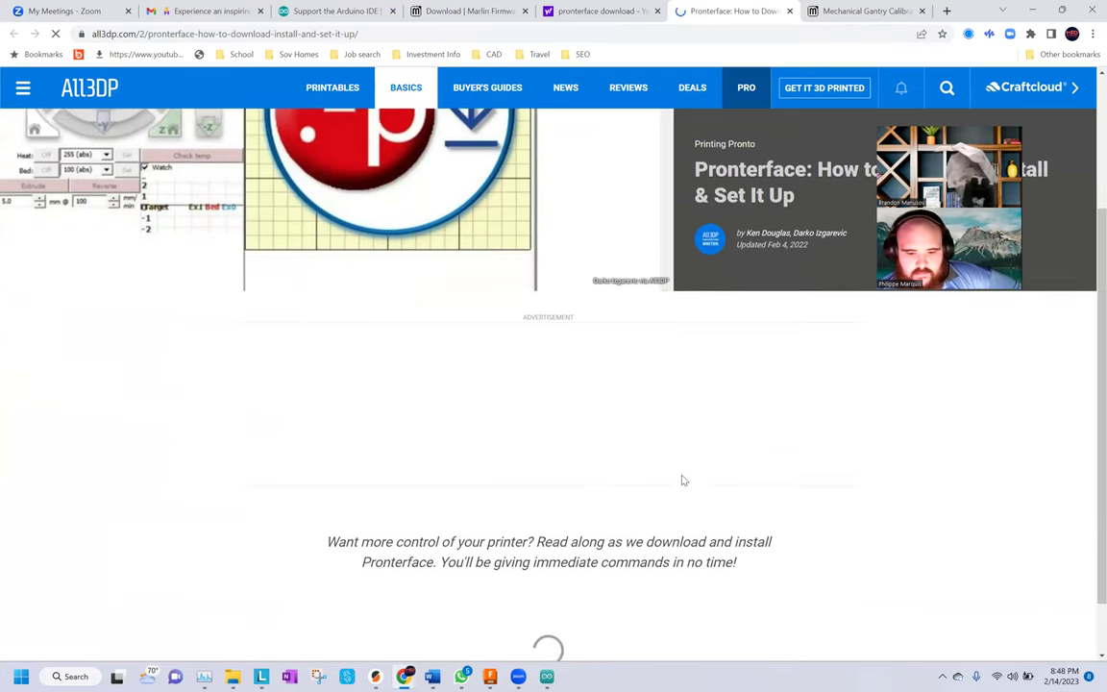
scroll(651, 445, "down", 3)
scroll(649, 442, "down", 7)
scroll(638, 401, "down", 6)
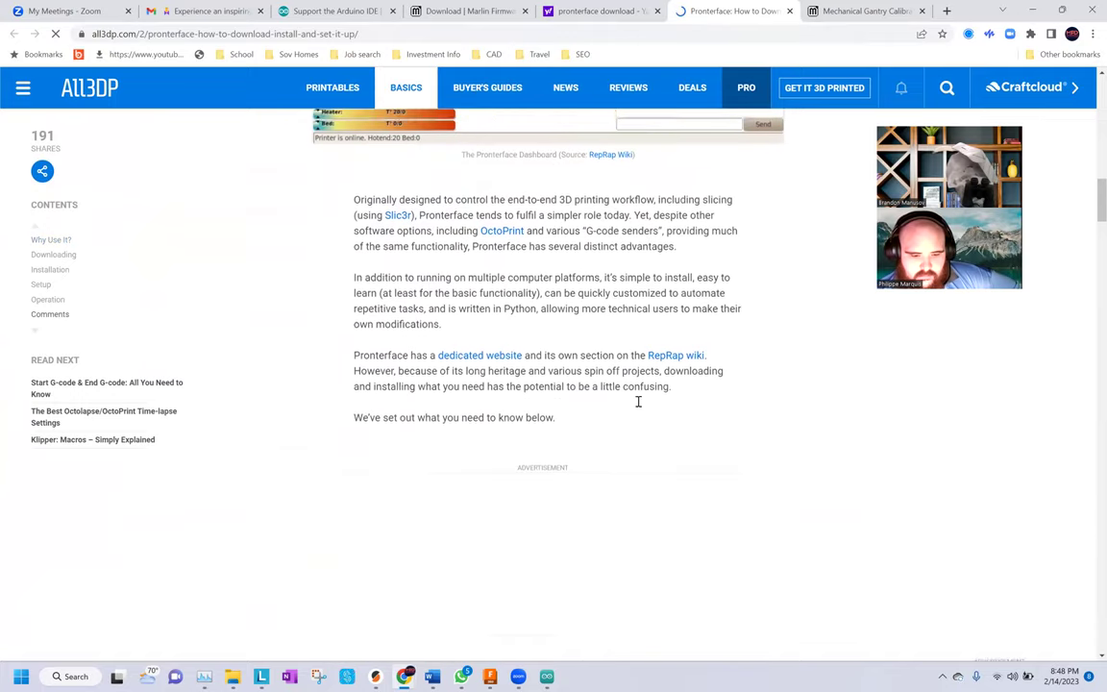
scroll(638, 402, "down", 2)
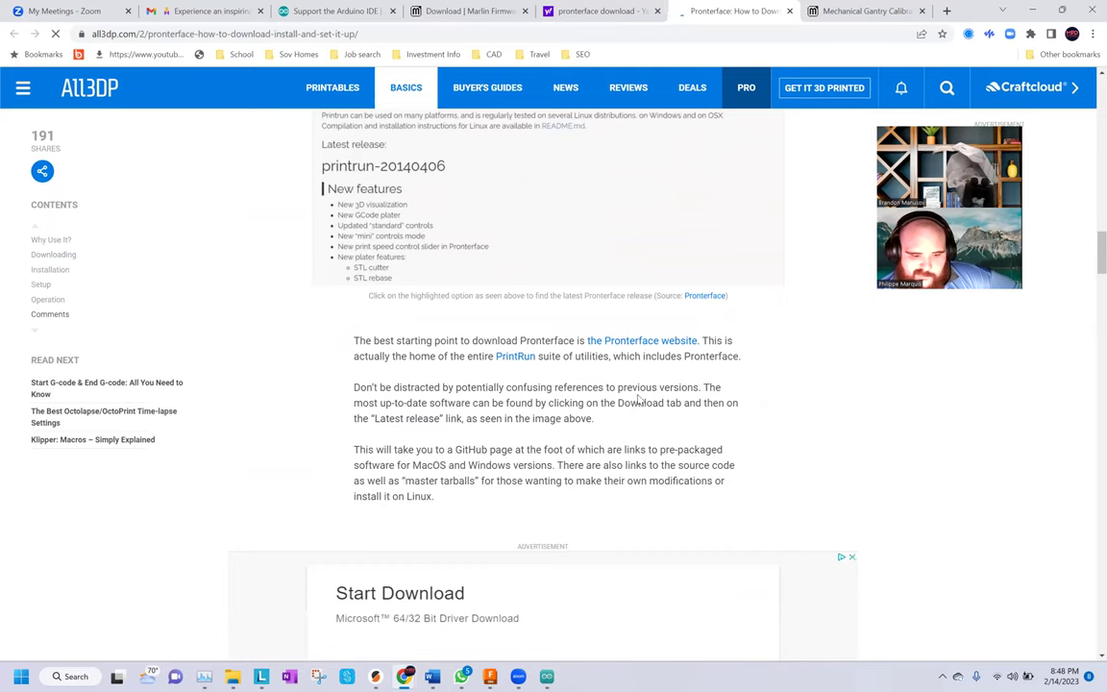
scroll(638, 402, "down", 4)
scroll(638, 398, "down", 2)
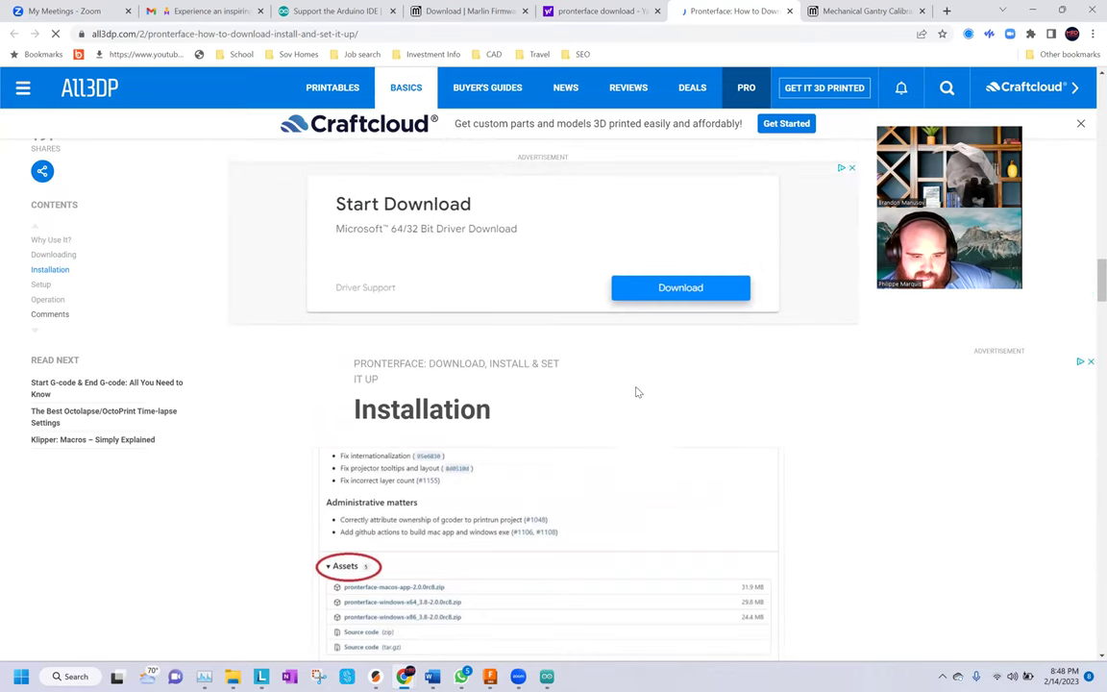
Read the All3DP article's installation instructions for each operating system and its setup section, down to the Operation section
scroll(635, 392, "down", 2)
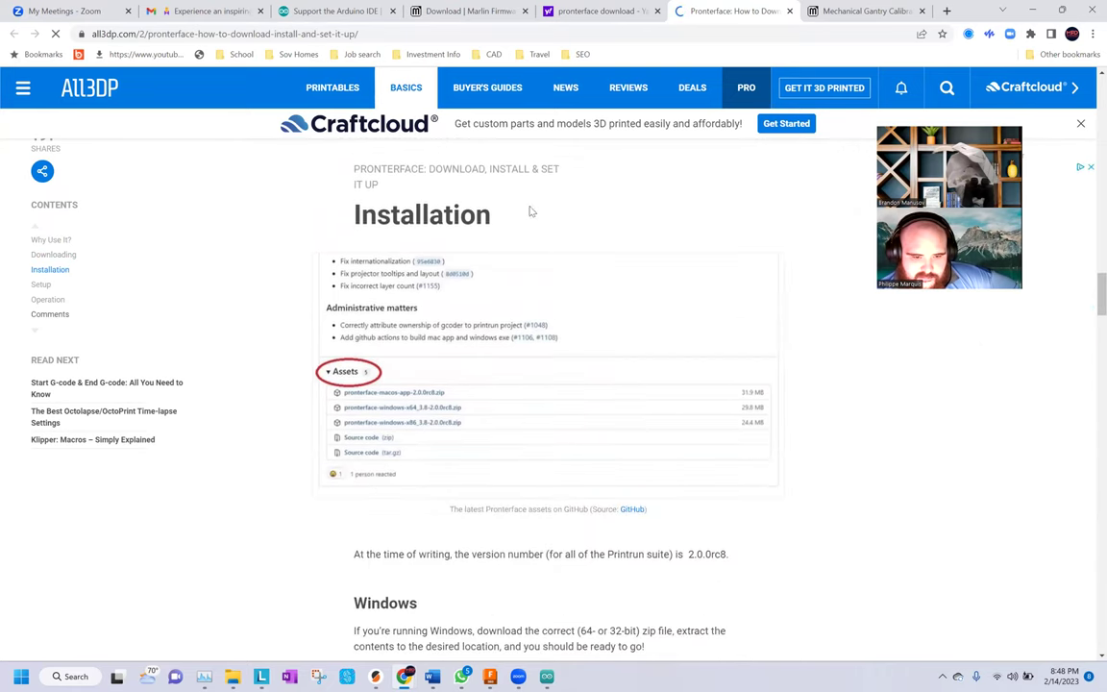
scroll(425, 344, "down", 3)
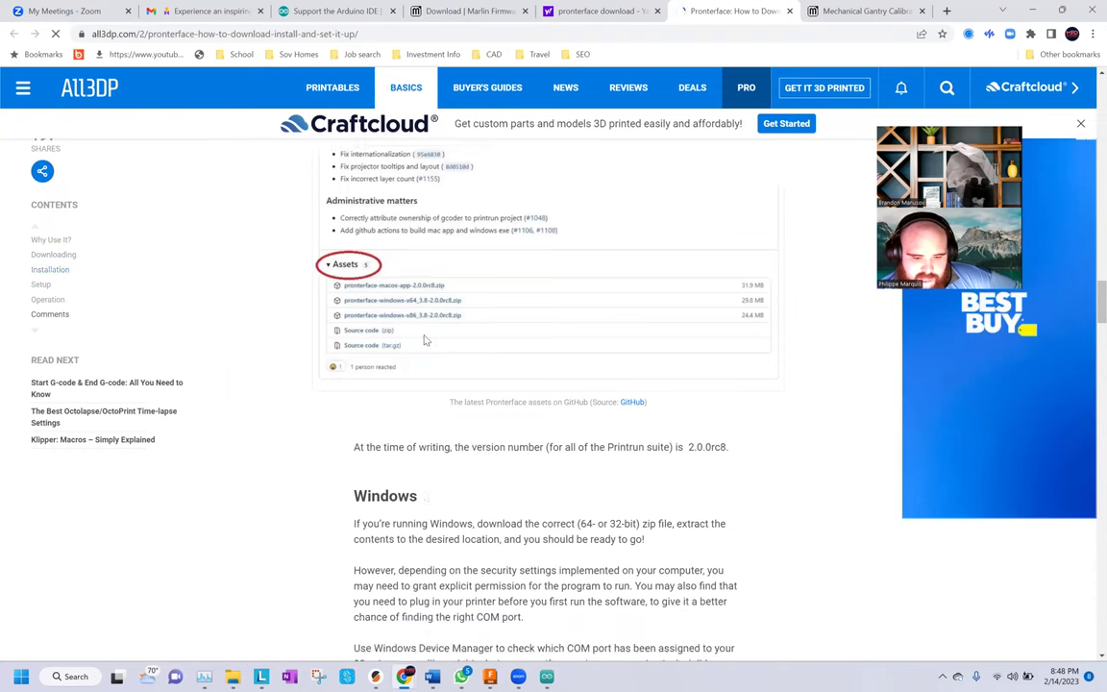
scroll(500, 560, "down", 3)
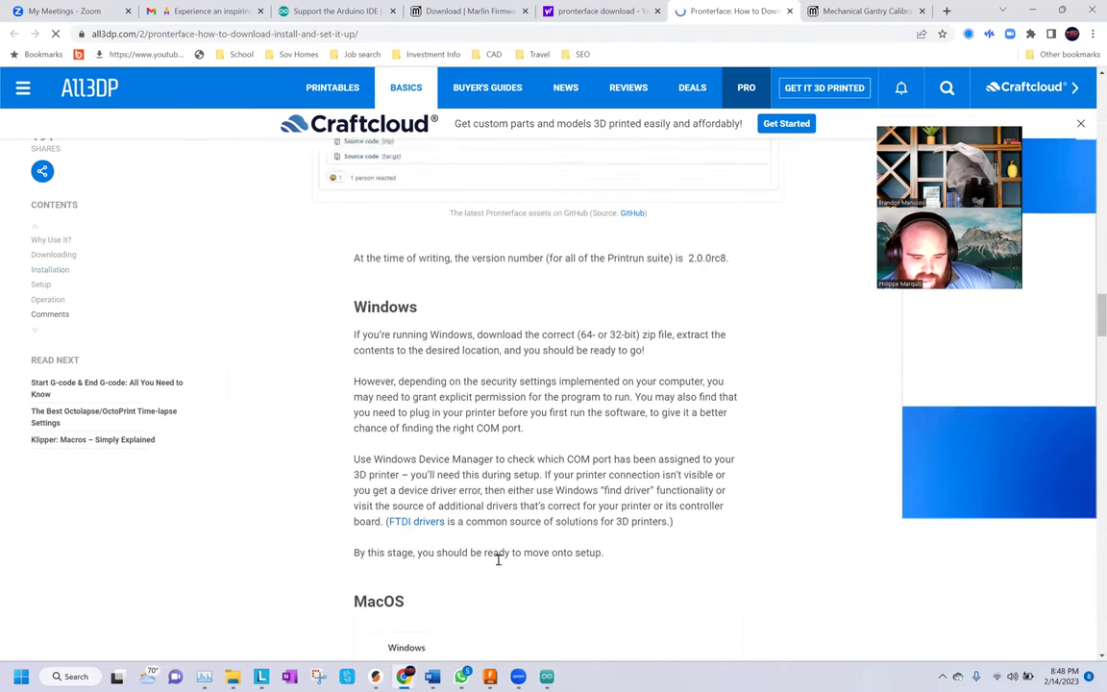
scroll(500, 561, "down", 3)
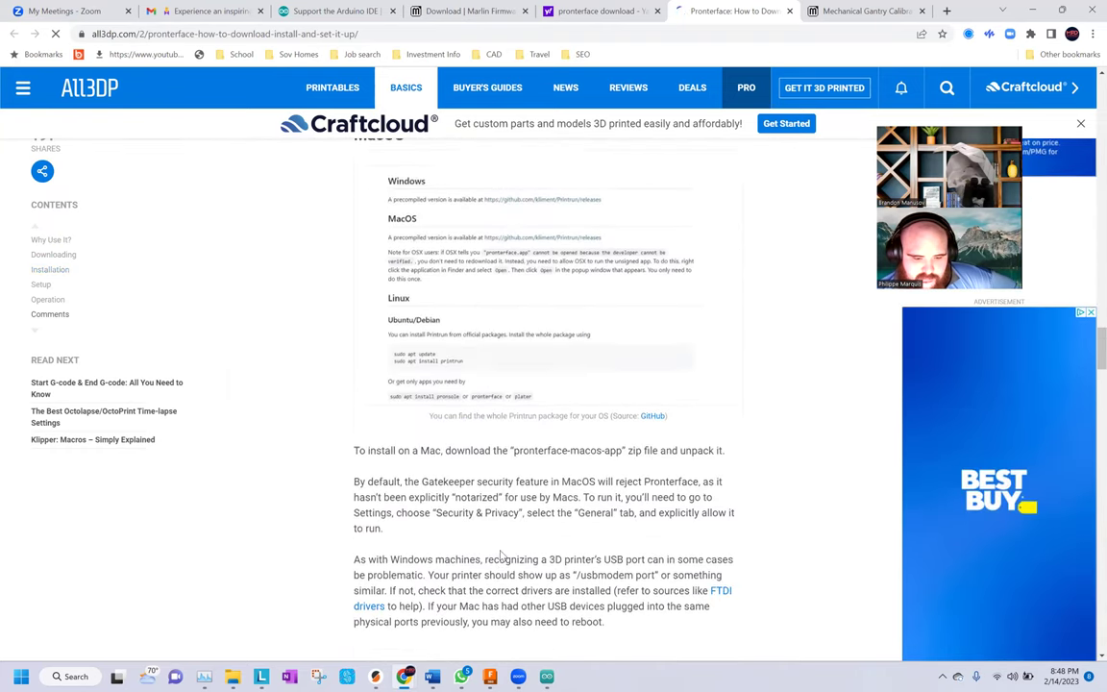
scroll(506, 544, "down", 2)
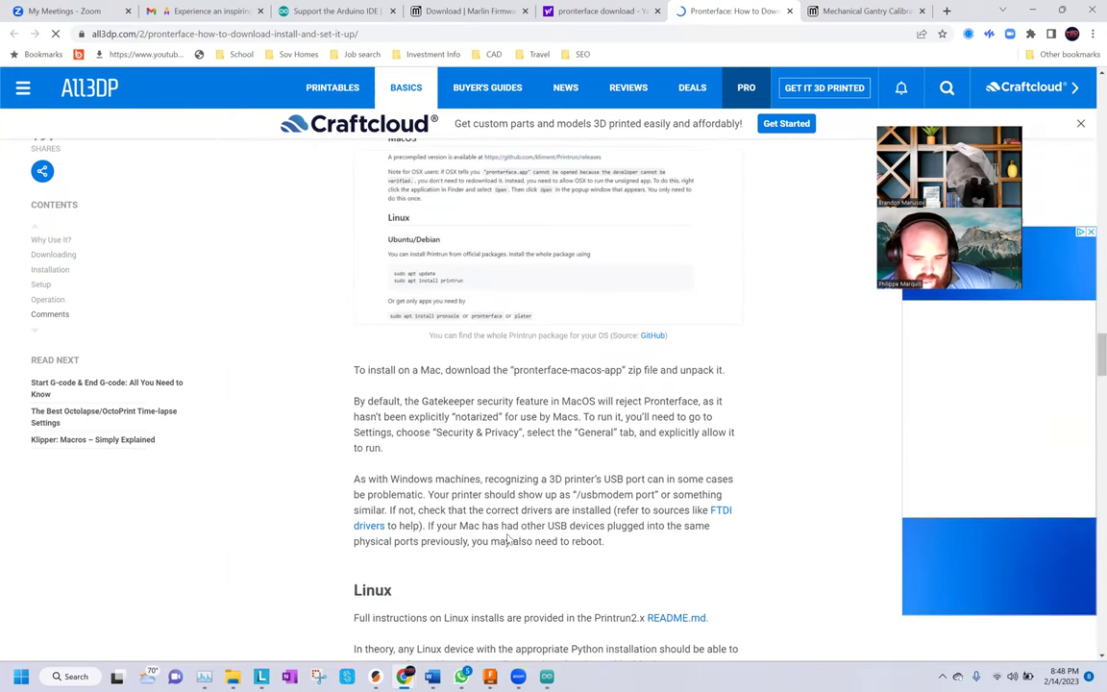
scroll(508, 538, "down", 8)
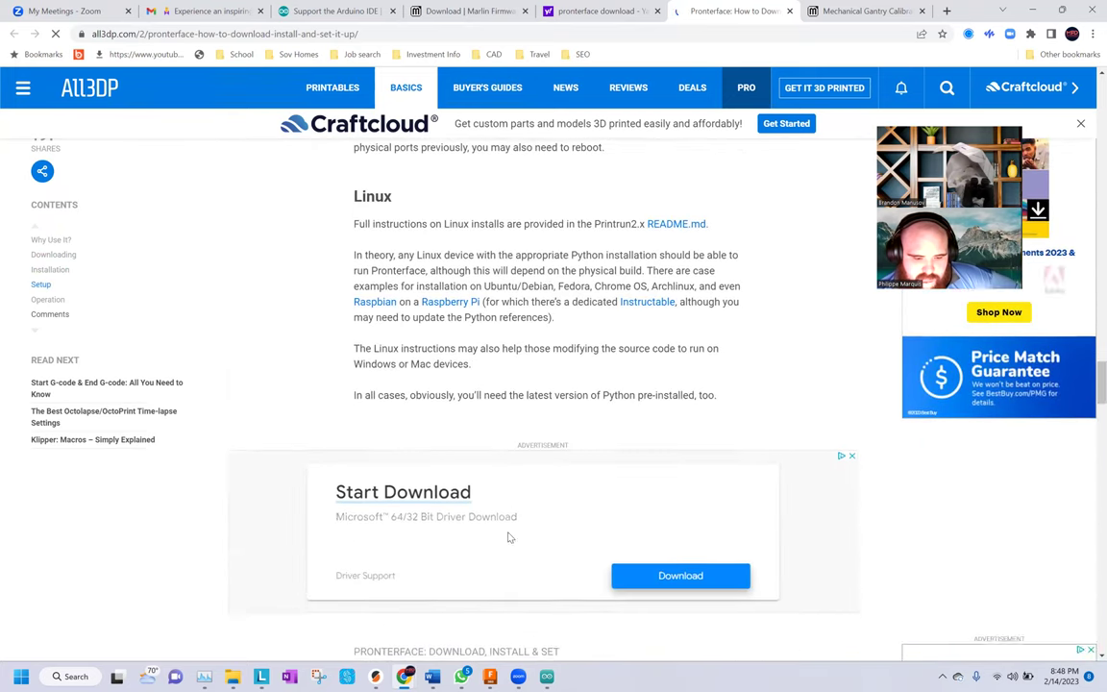
scroll(509, 536, "down", 7)
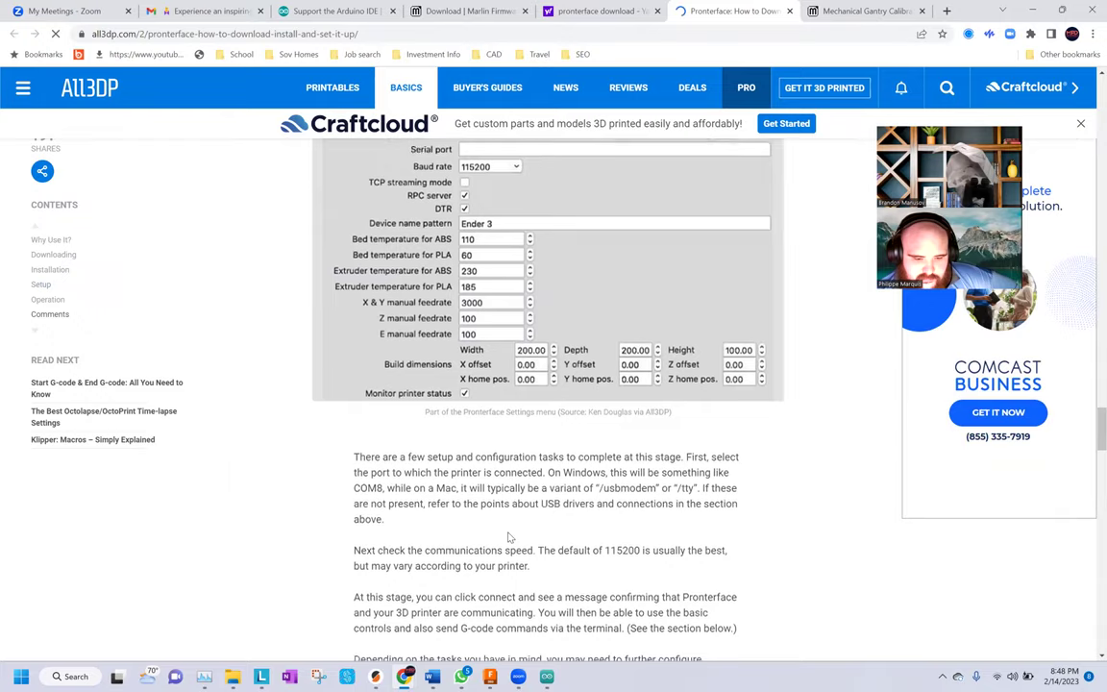
scroll(510, 538, "down", 5)
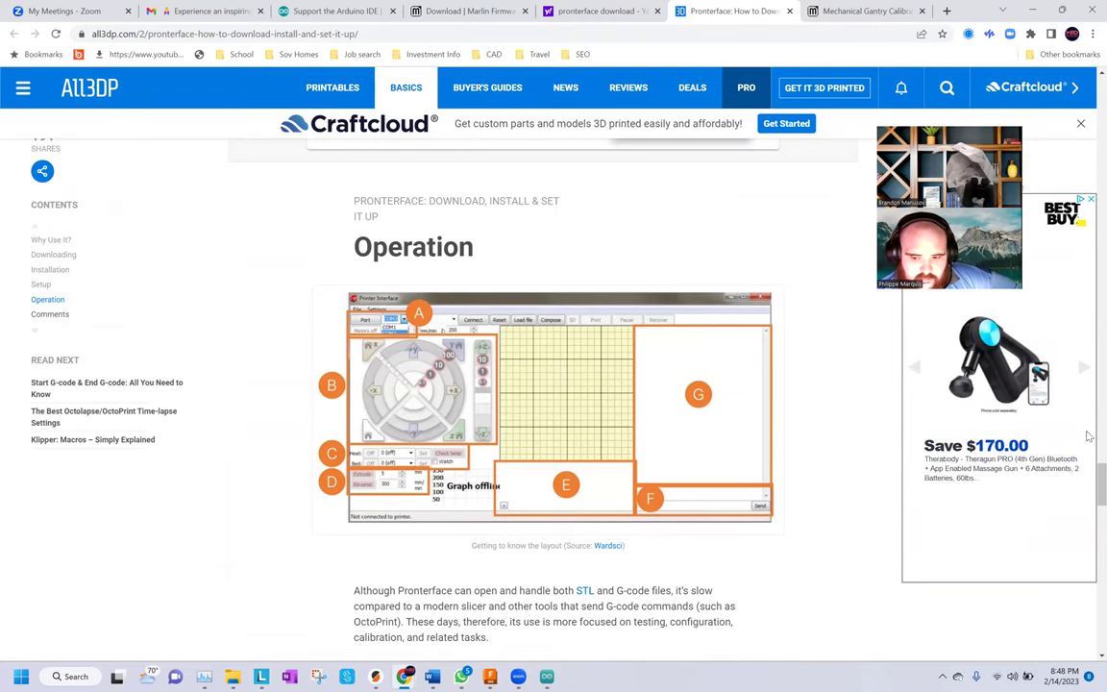
Go back to the start of the All3DP article and look over its introduction for a Pronterface download
scroll(769, 212, "up", 10)
scroll(762, 246, "up", 15)
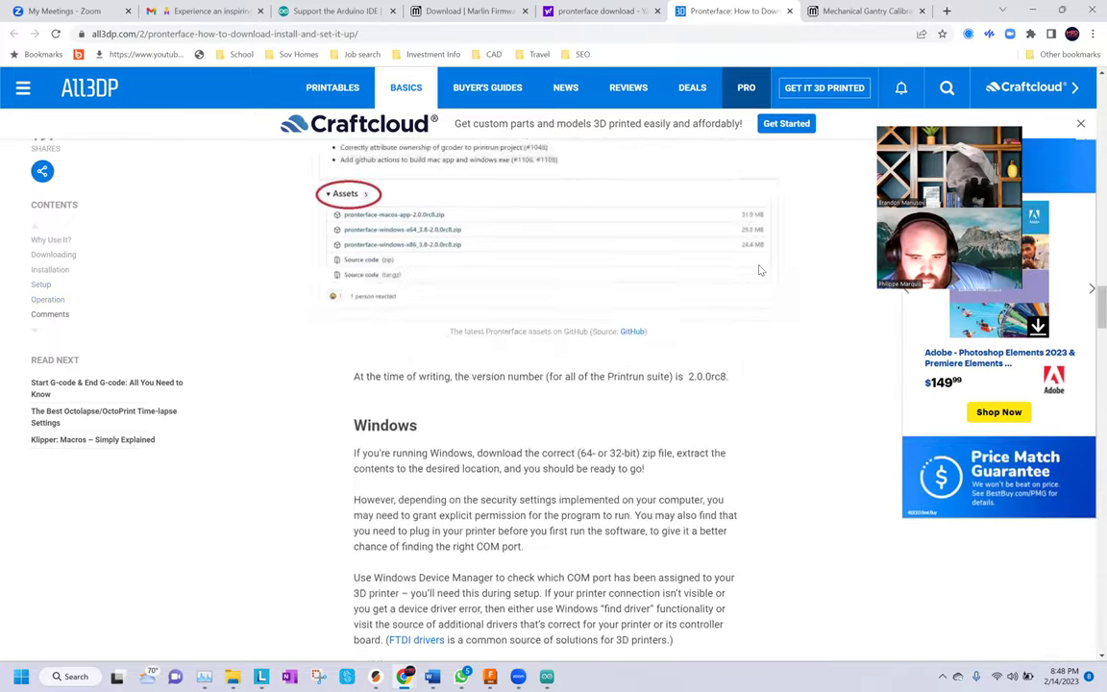
scroll(759, 270, "up", 15)
scroll(760, 270, "up", 10)
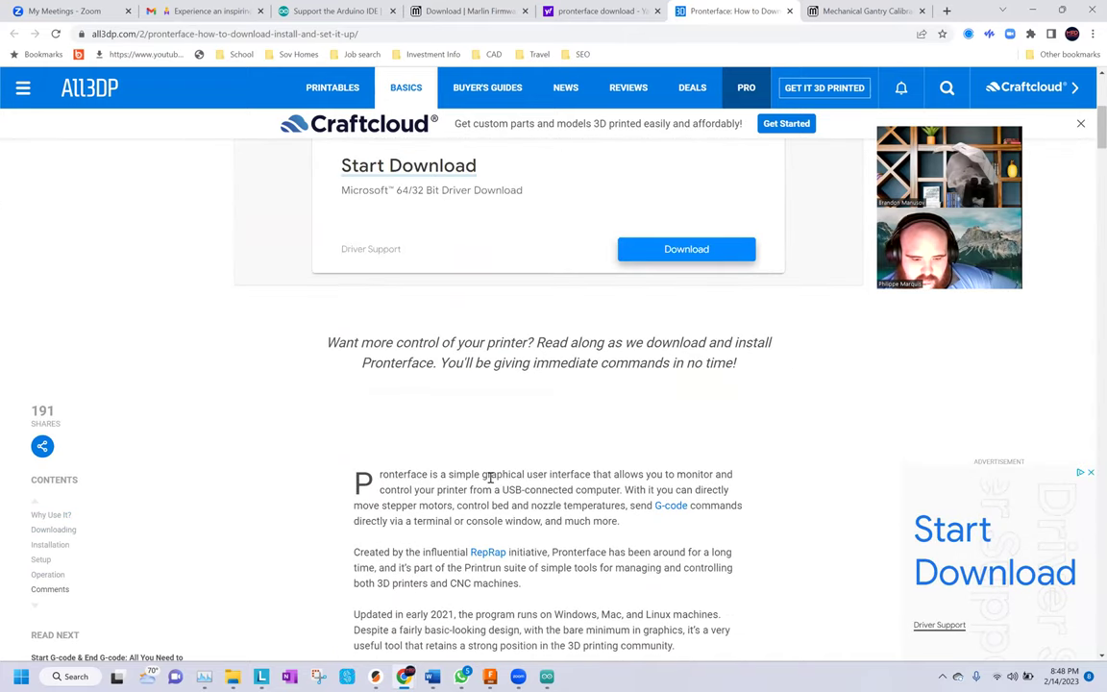
scroll(490, 477, "up", 5)
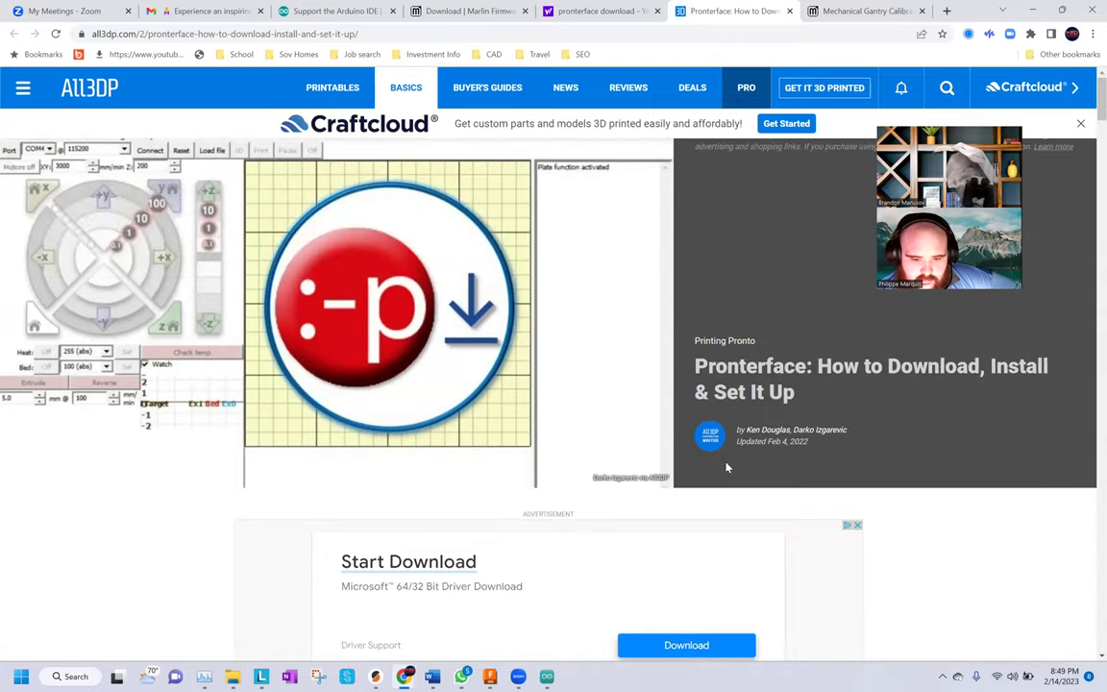
scroll(726, 467, "down", 3)
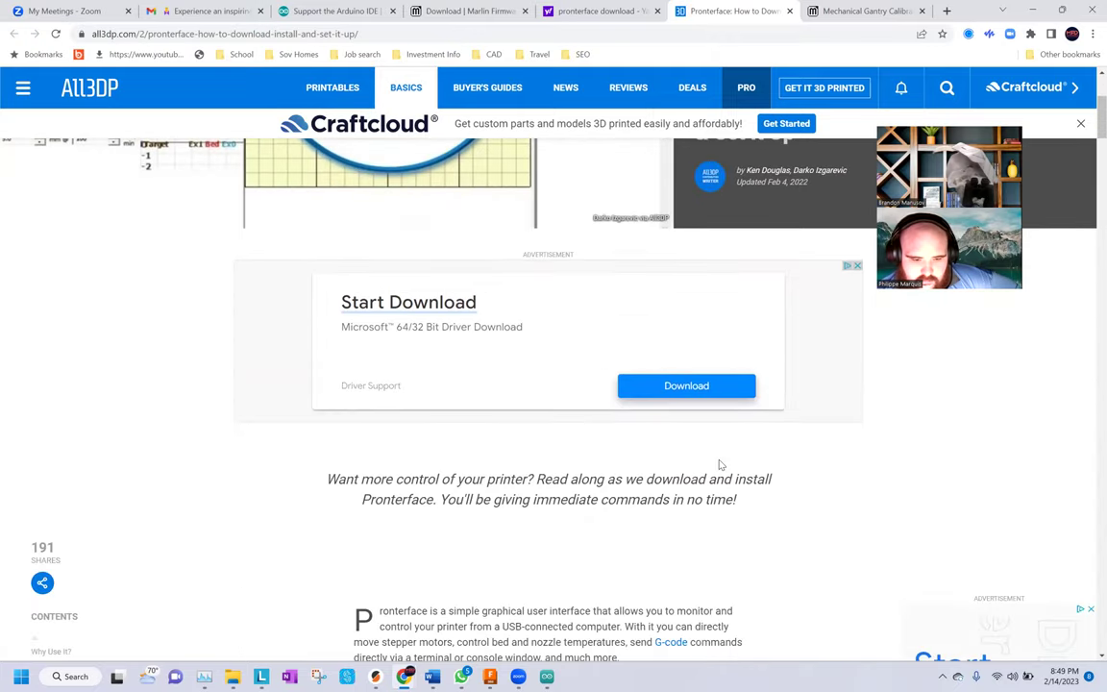
scroll(719, 465, "down", 1)
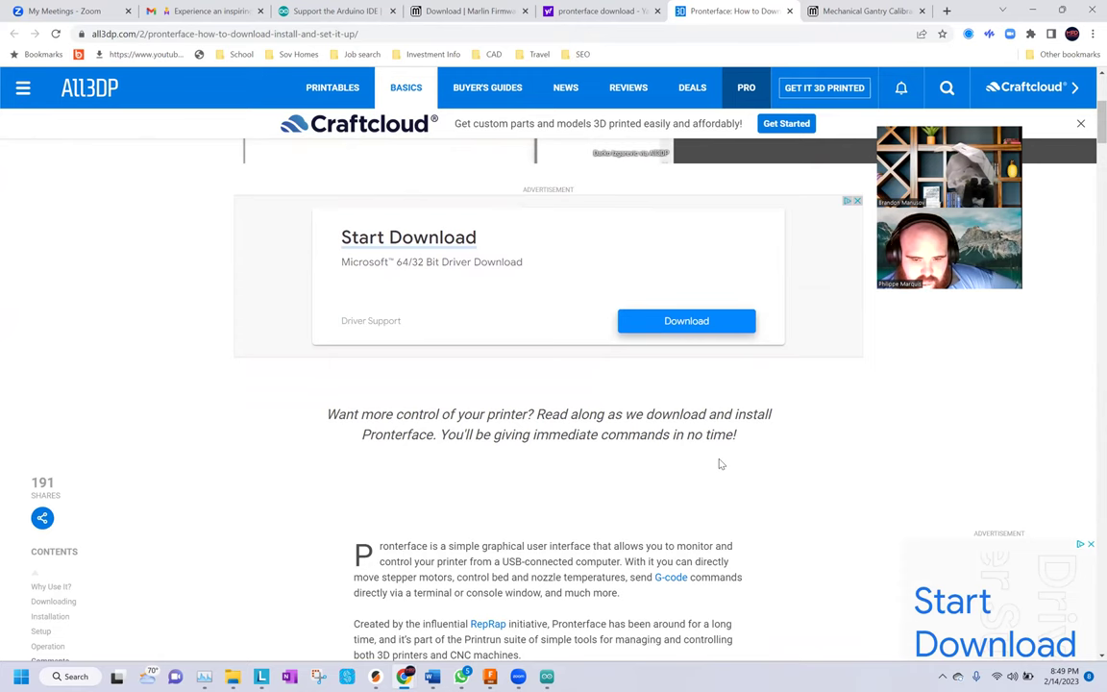
scroll(720, 464, "down", 2)
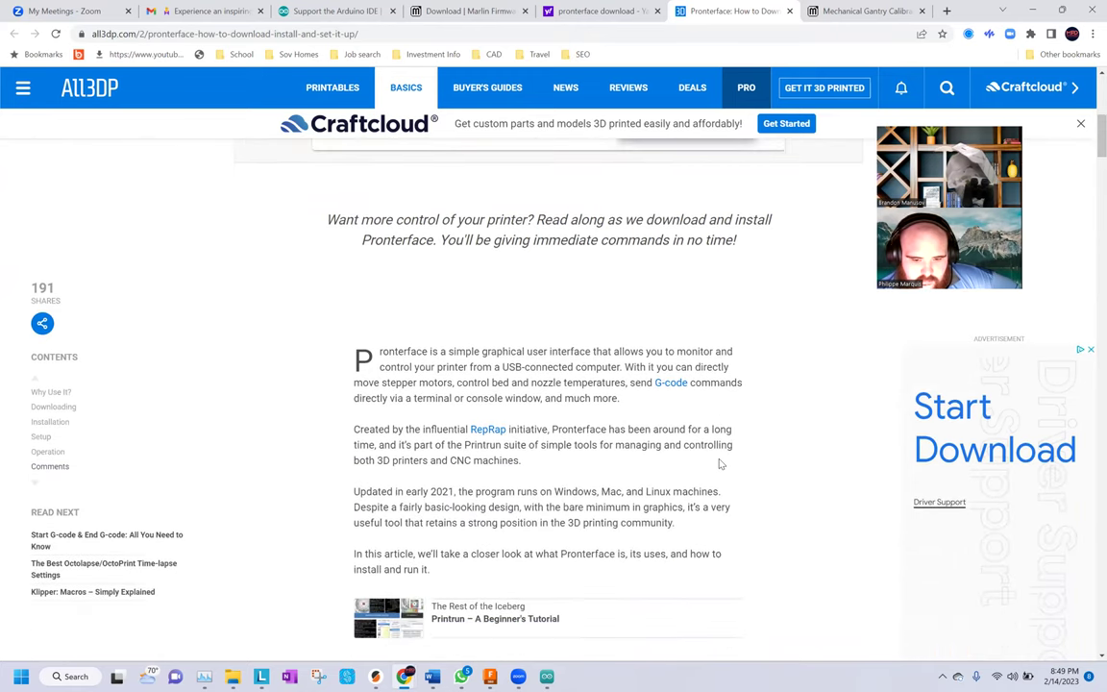
scroll(601, 444, "down", 1)
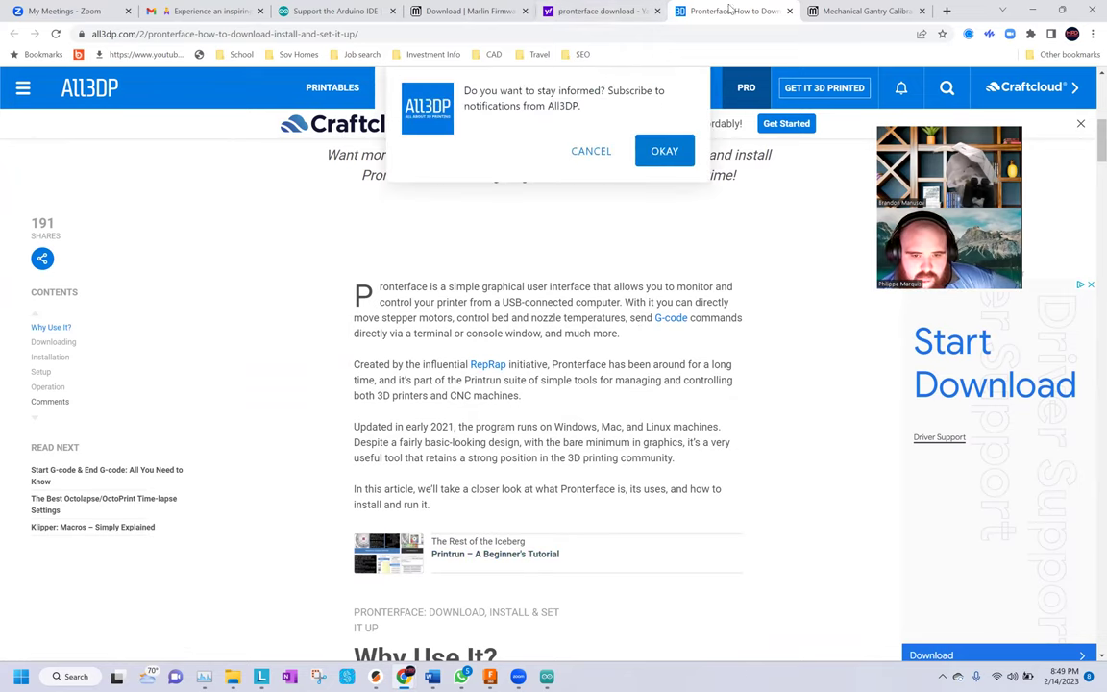
Return to the search results, open IMADE3D's Download and Install Pronterface article and follow its link to pronterface.com/#download
left_click(577, 9)
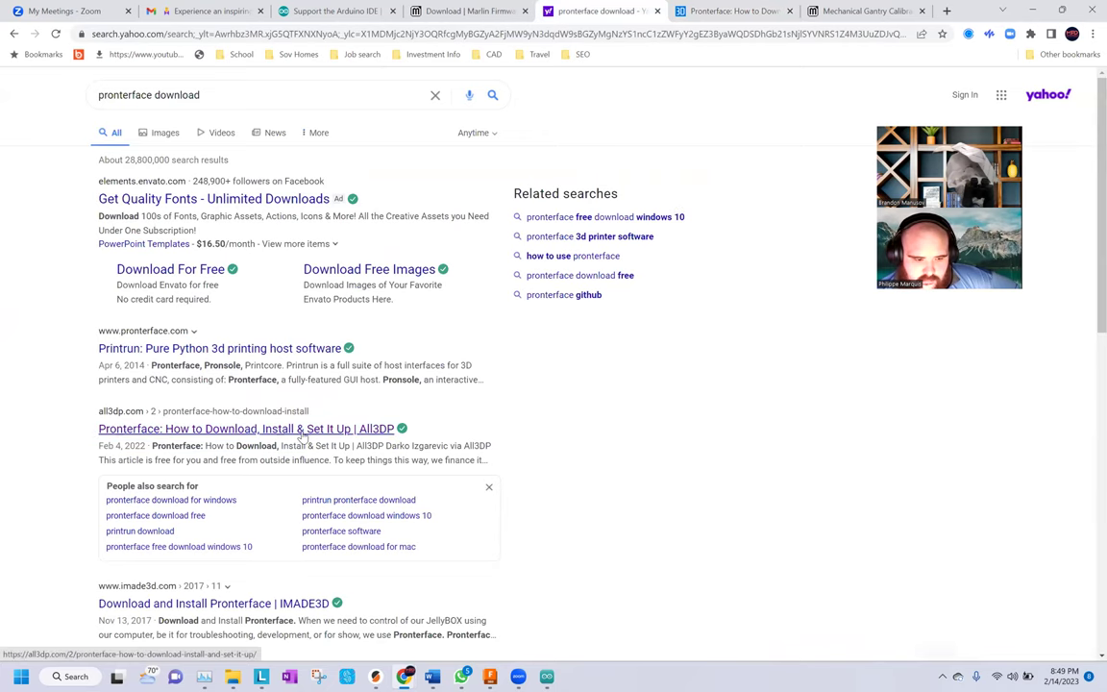
scroll(272, 394, "down", 1)
left_click(285, 541)
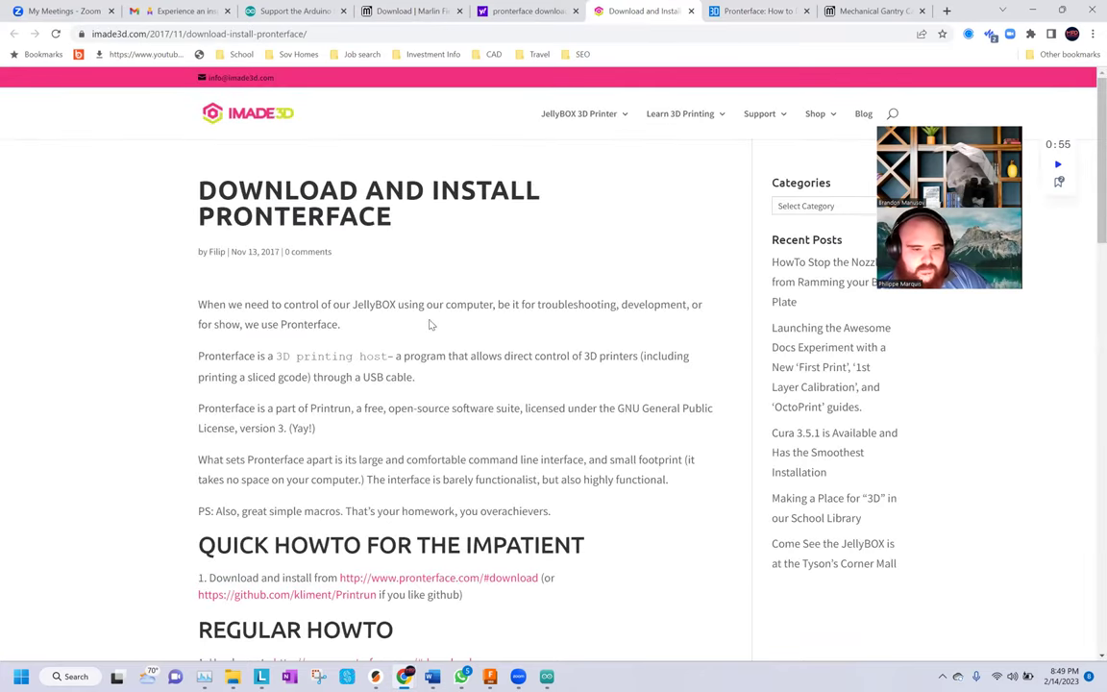
scroll(430, 331, "down", 1)
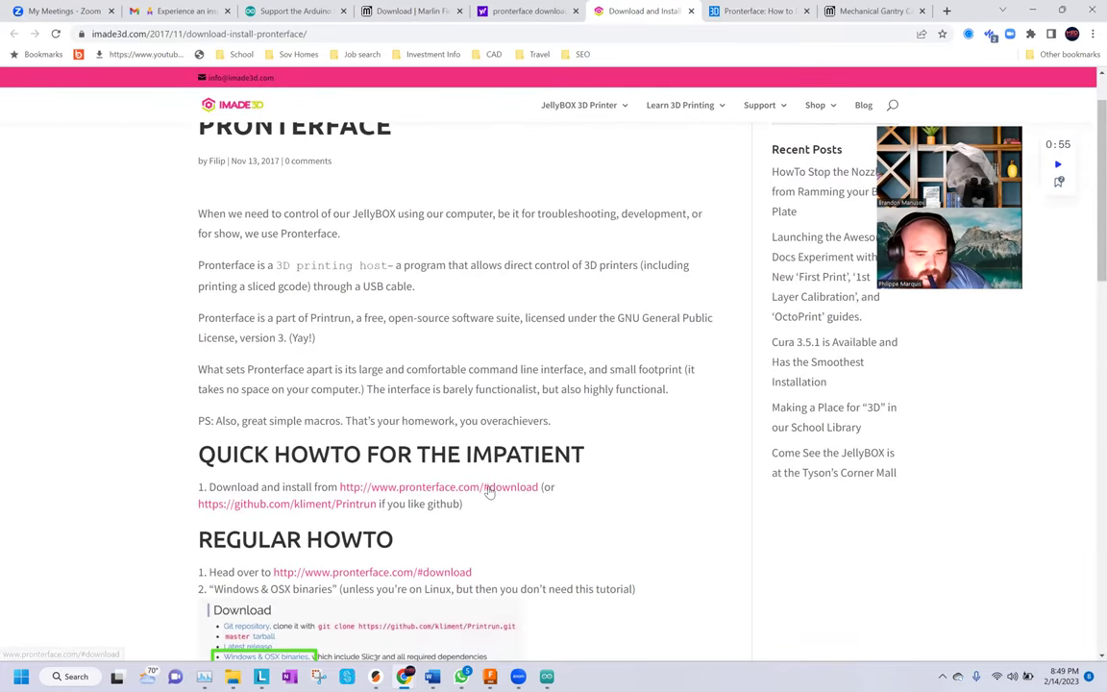
left_click(489, 488)
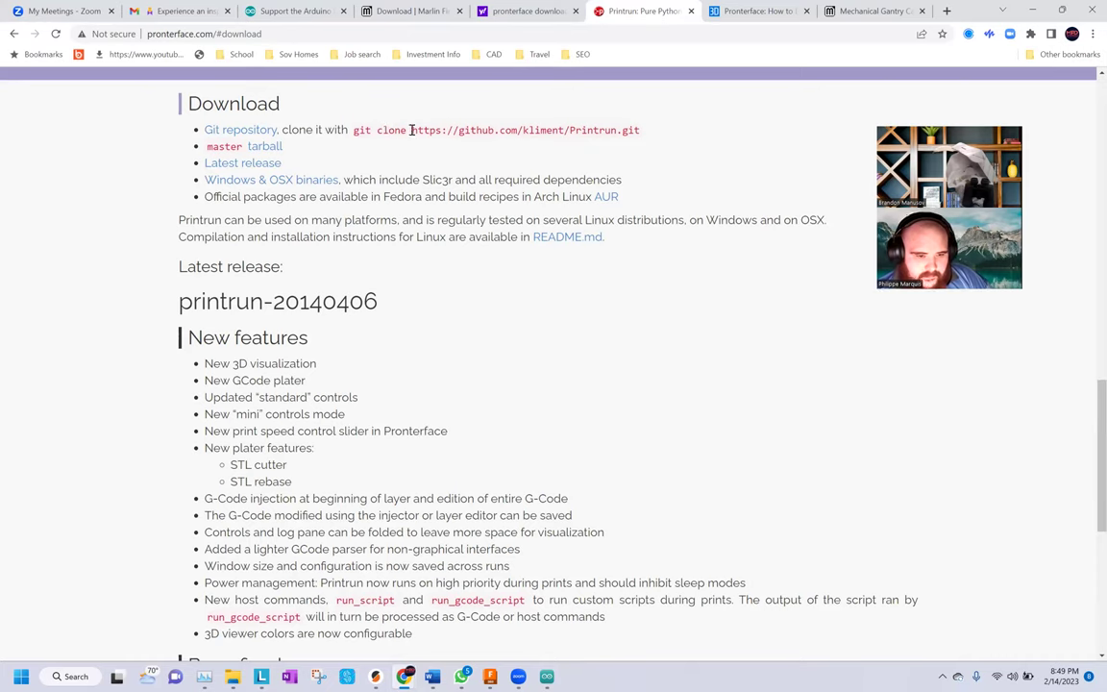
left_click_drag(411, 129, 640, 131)
key("ctrl+c")
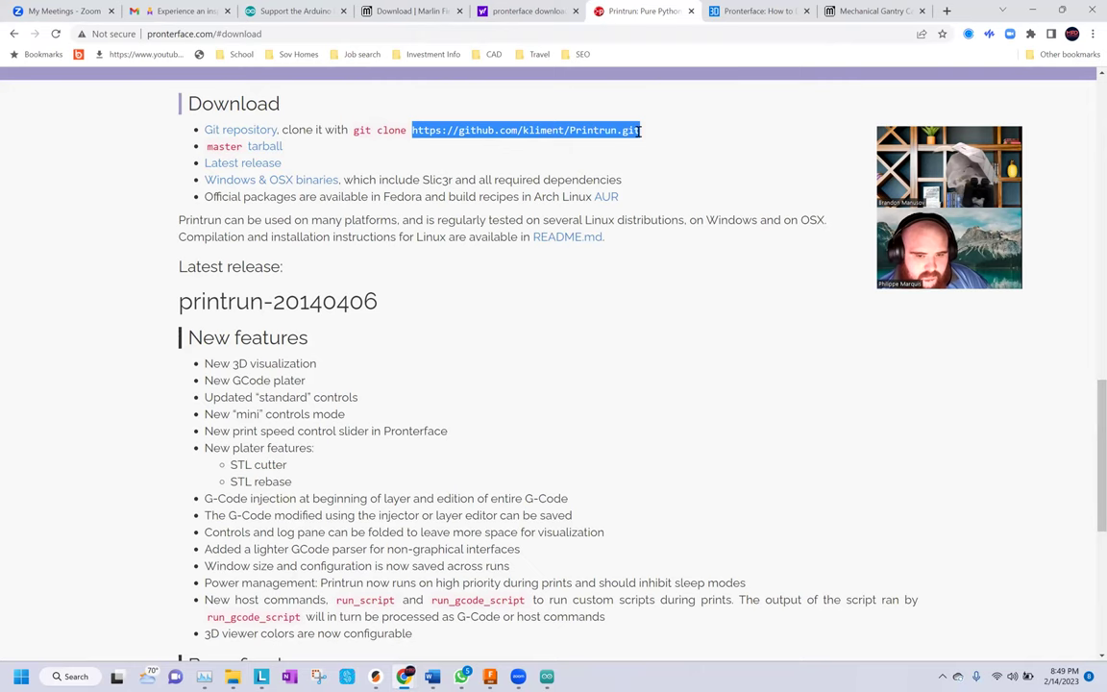
left_click(571, 32)
key("ctrl+v")
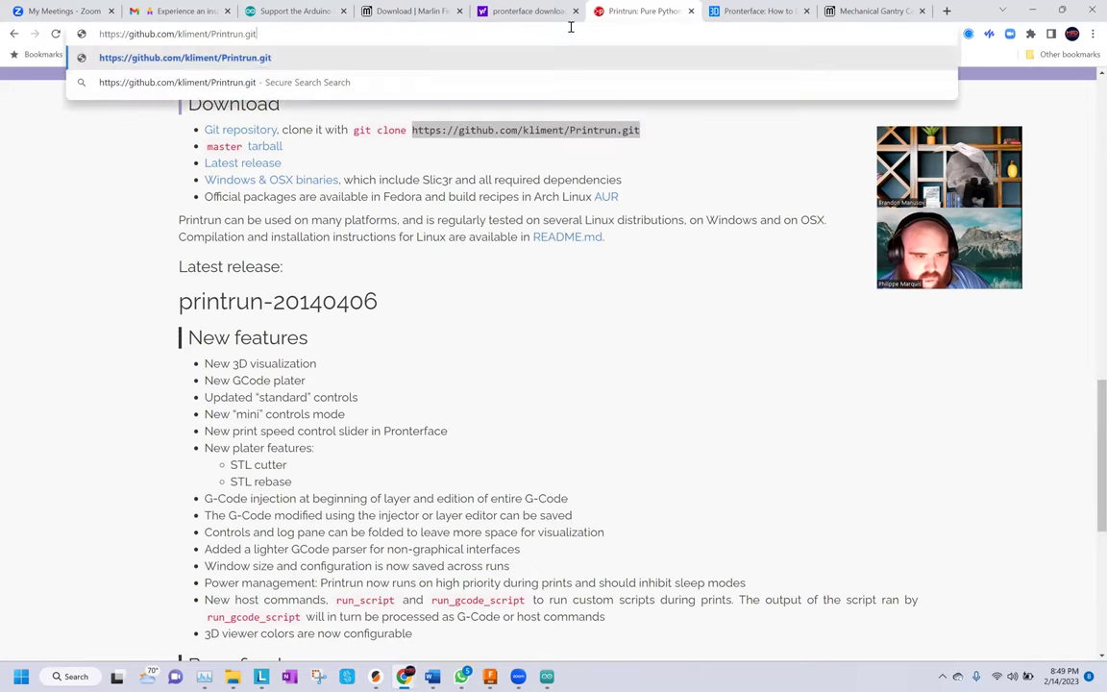
key("Return")
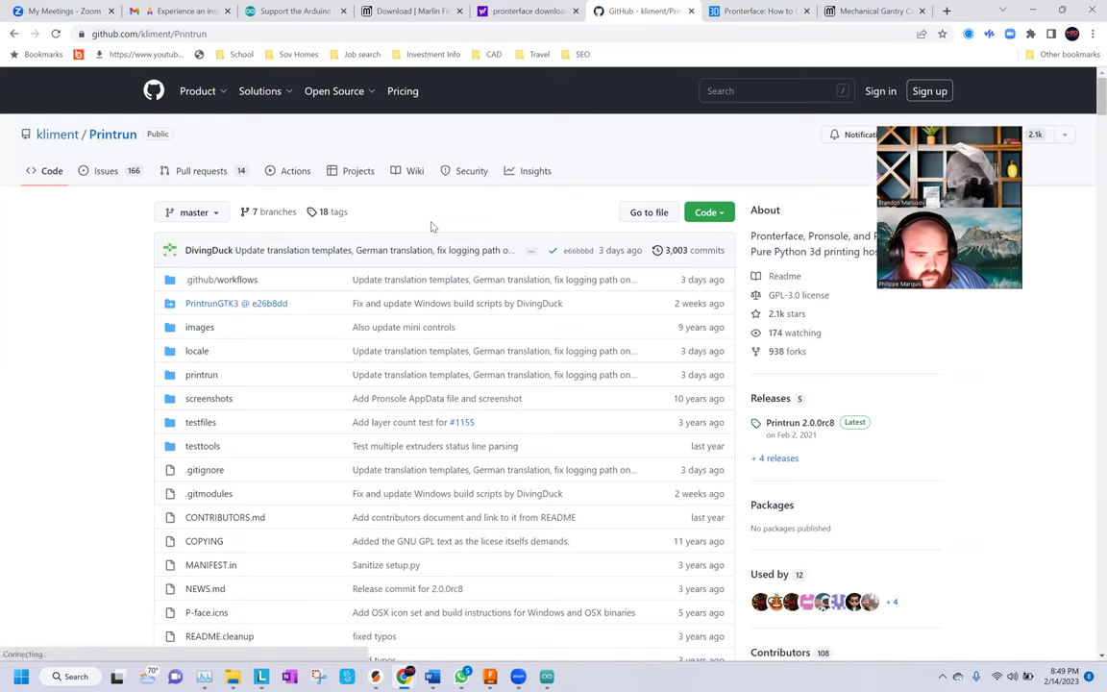
Download the Printrun repository's master branch as a ZIP archive and bring up the options for the downloaded file
left_click(708, 212)
left_click(546, 416)
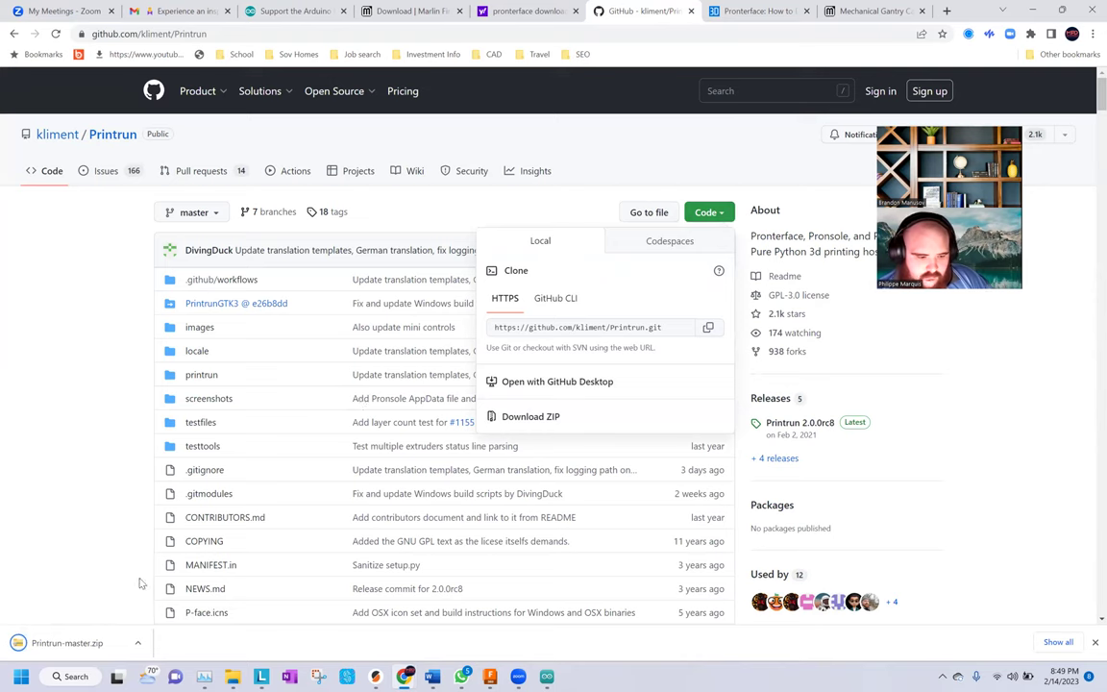
right_click(112, 642)
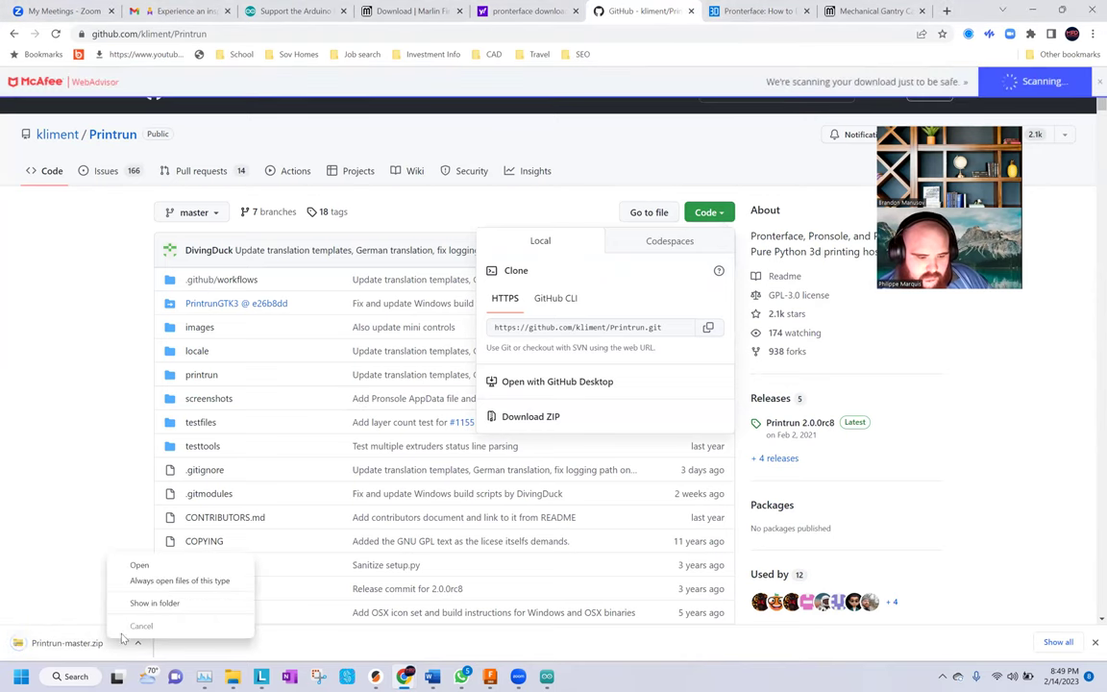
Locate the downloaded Printrun-master.zip in the Downloads folder and open the archive to view its contents
left_click(163, 604)
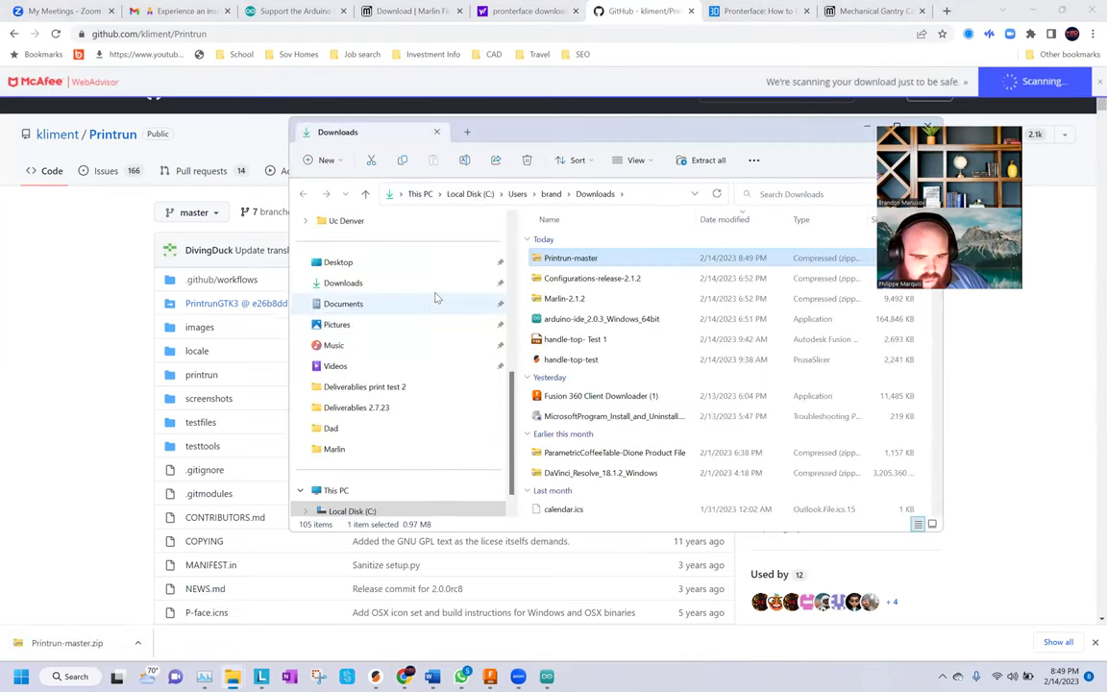
right_click(601, 258)
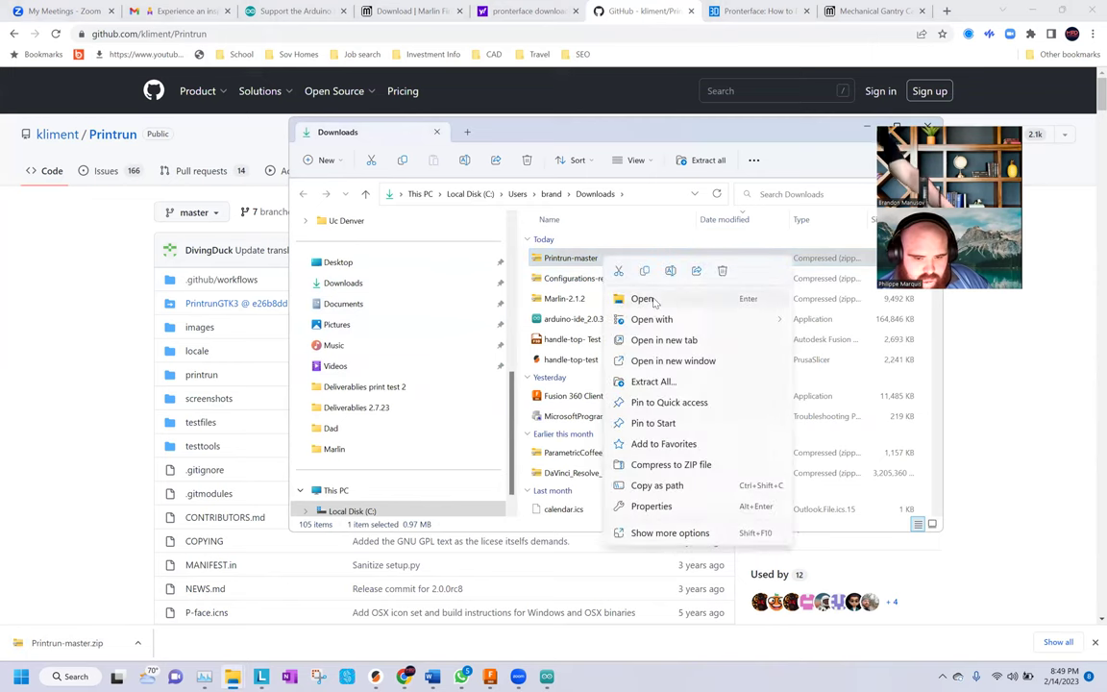
mouse_move(657, 318)
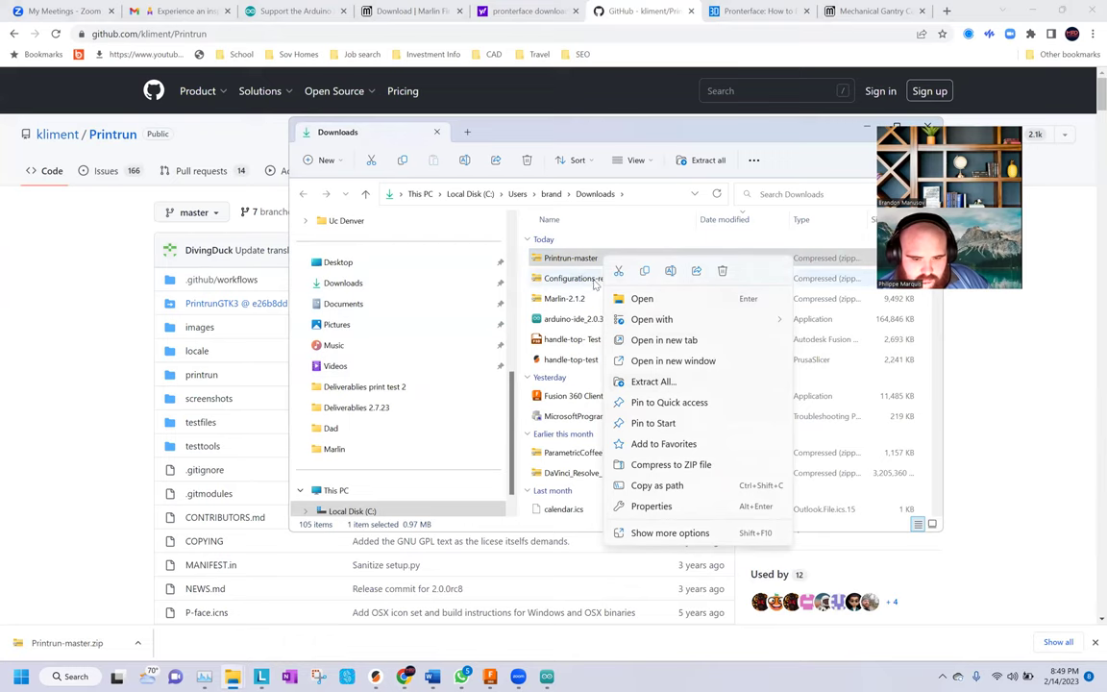
left_click(644, 299)
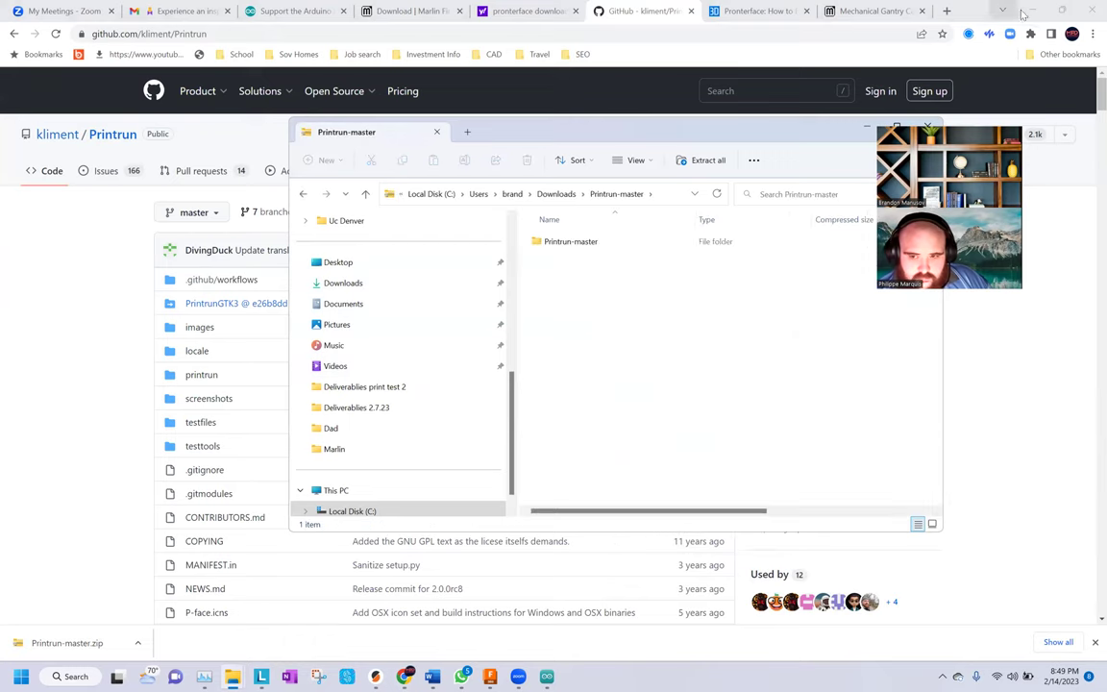
Copy the Printrun-master folder from the opened archive onto the desktop, clearing the other windows out of the way
left_click(930, 11)
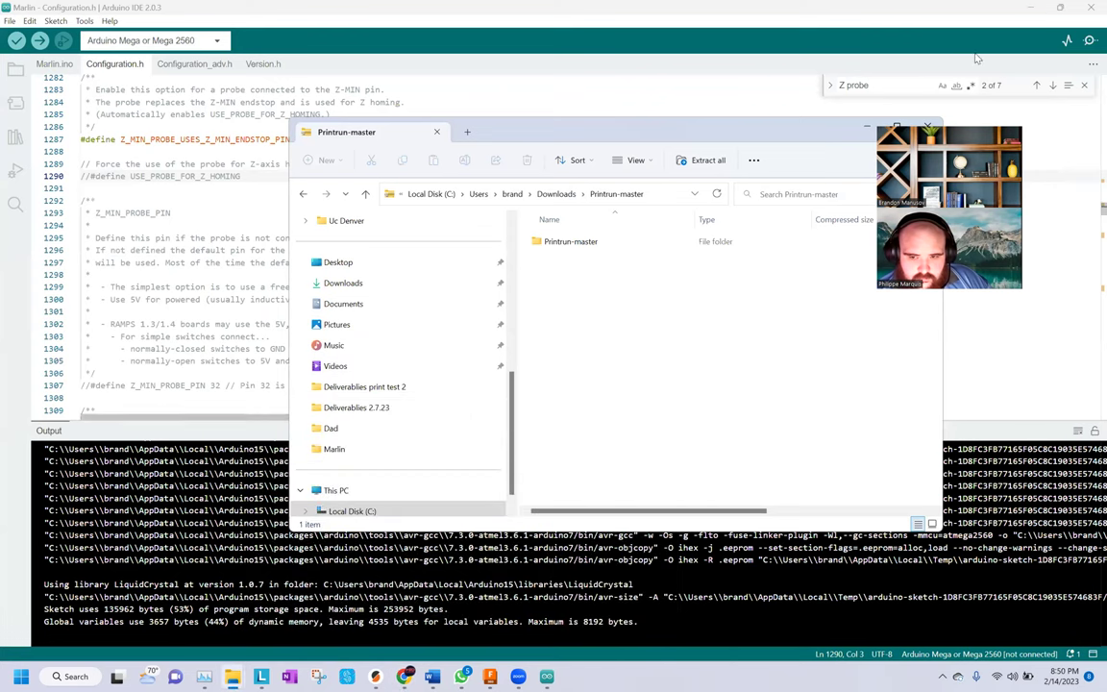
left_click(1028, 6)
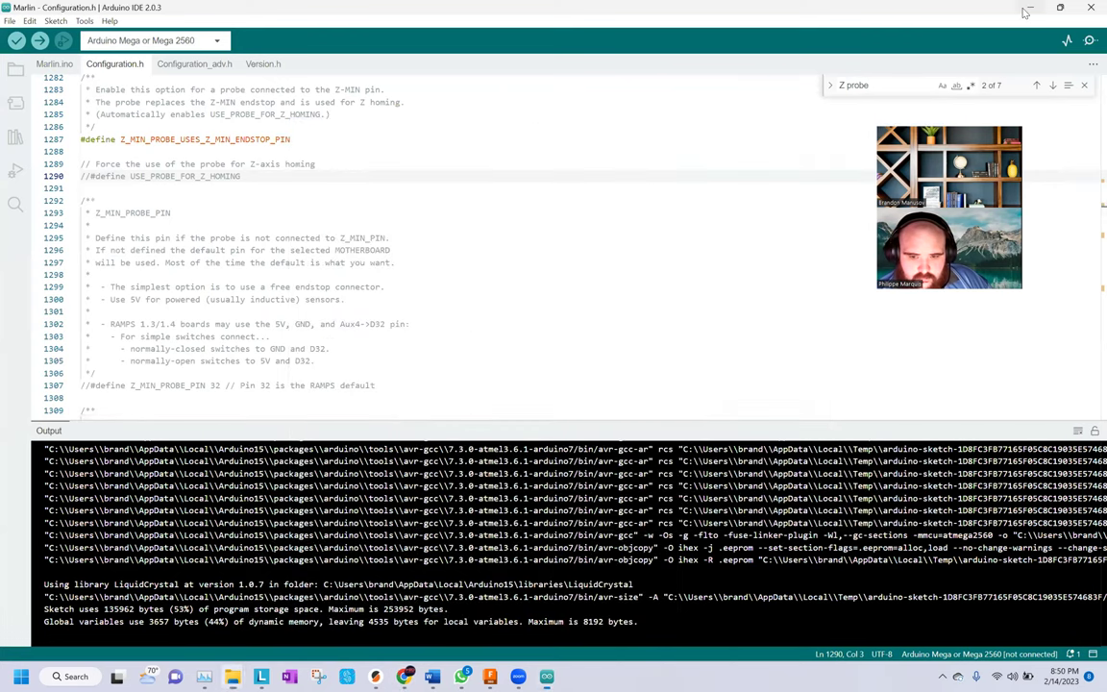
left_click(577, 244)
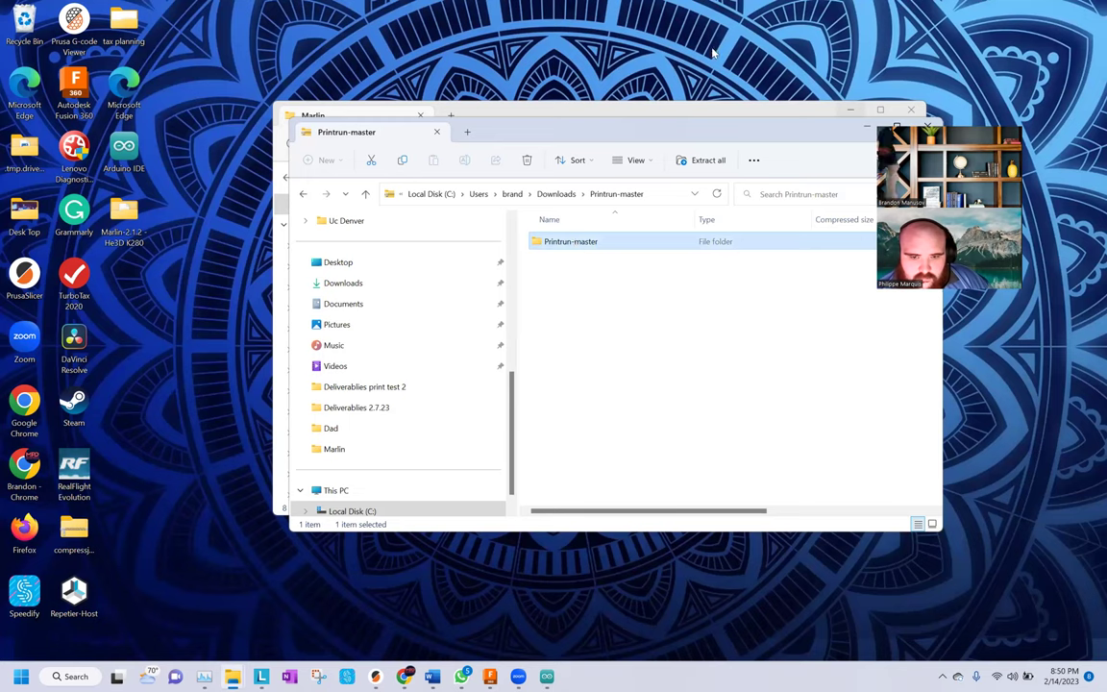
right_click(567, 242)
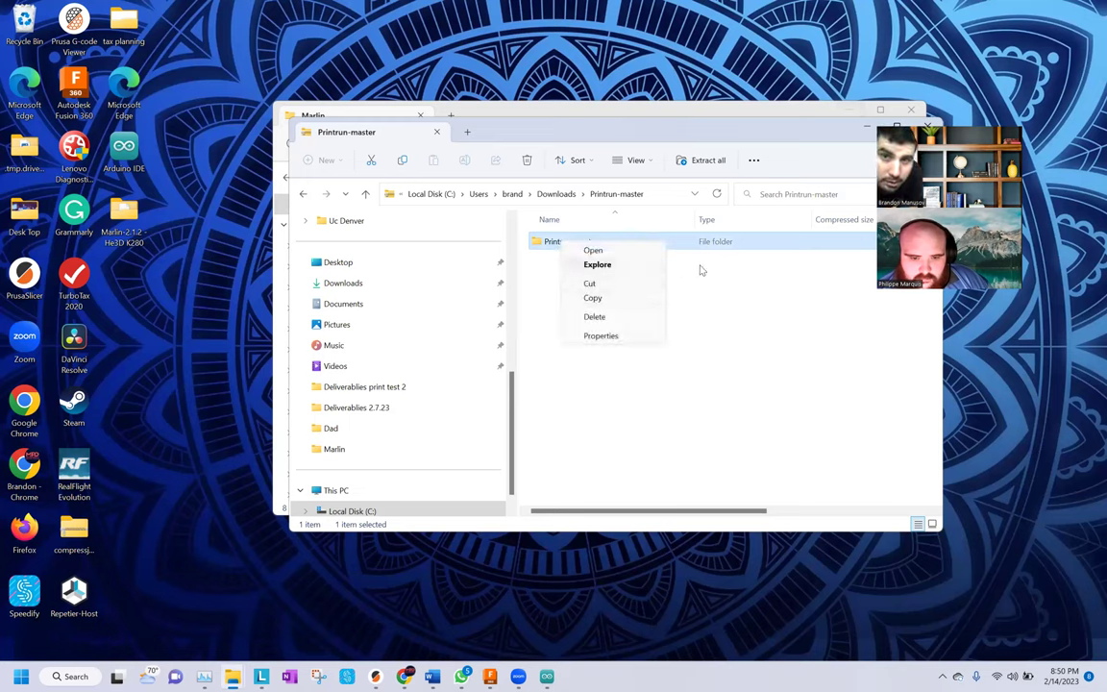
left_click(593, 298)
right_click(185, 321)
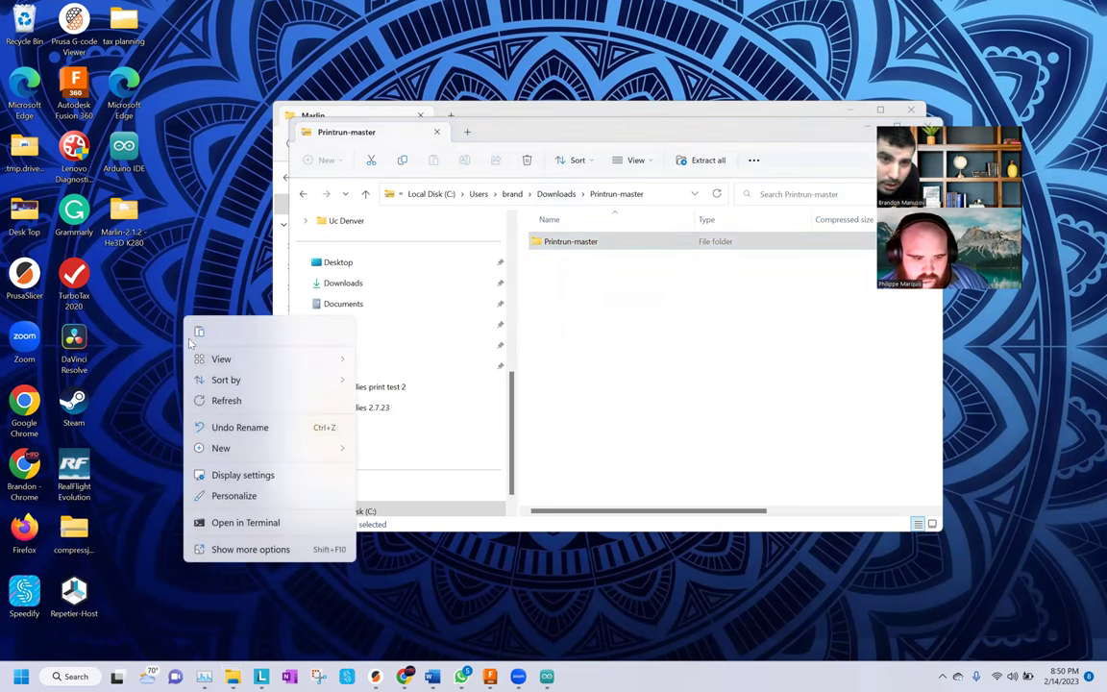
left_click(199, 334)
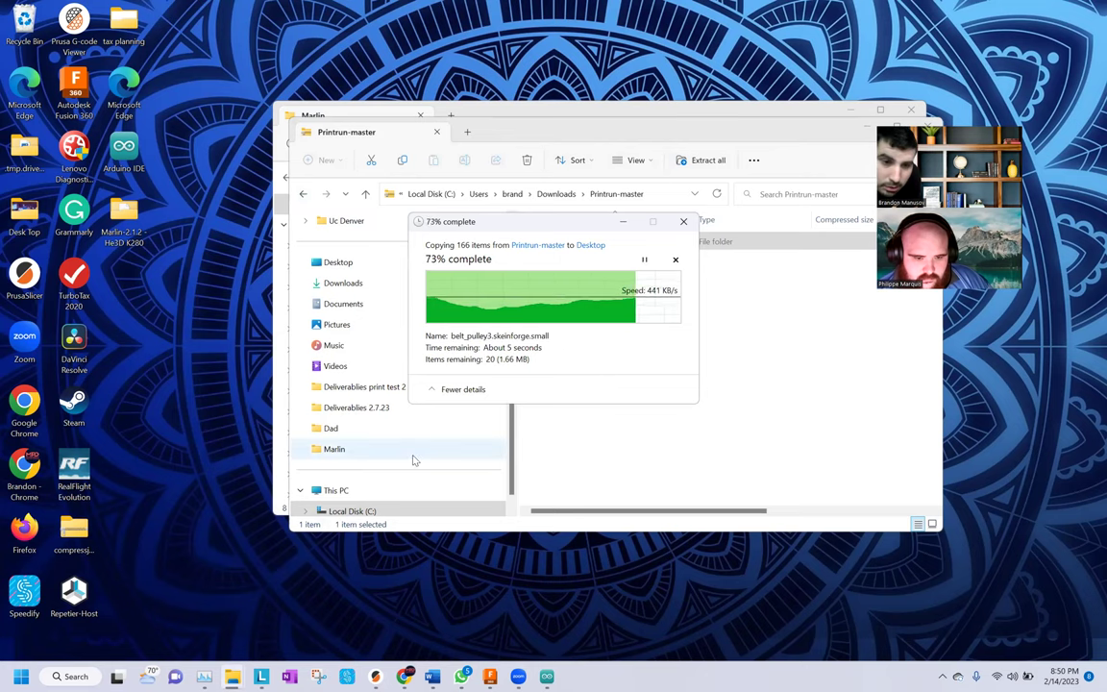
Open the desktop copy of Printrun-master and try to launch Pronterface from the pronterface ICO file, closing the image viewer
double_click(127, 269)
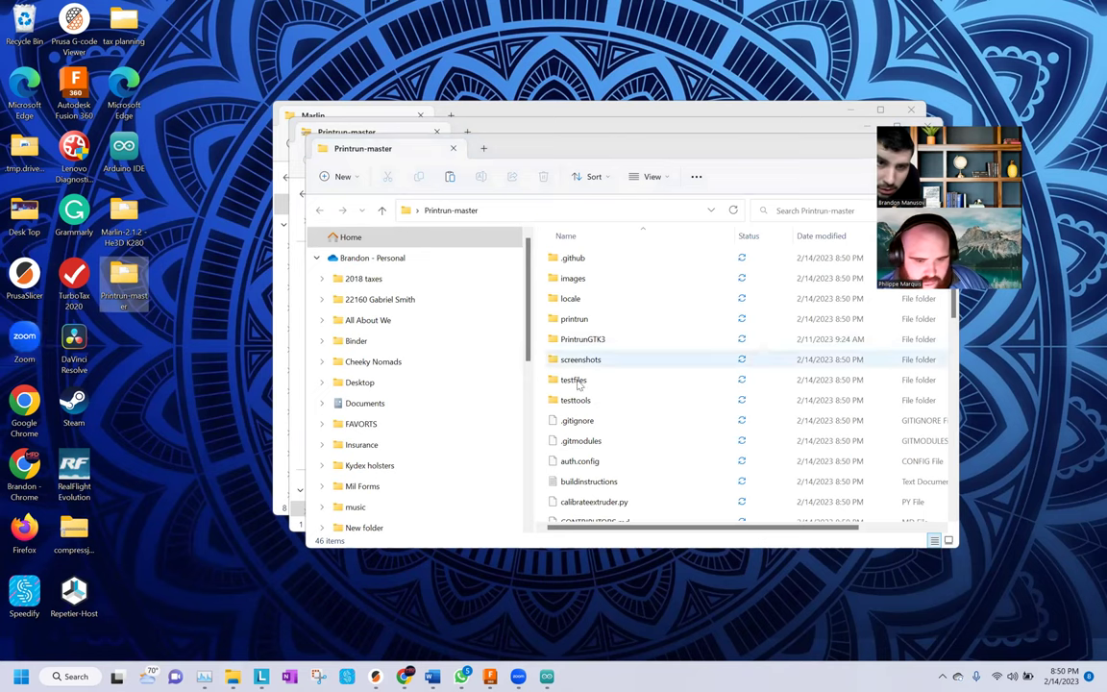
scroll(618, 342, "down", 5)
scroll(620, 341, "down", 5)
left_click(594, 413)
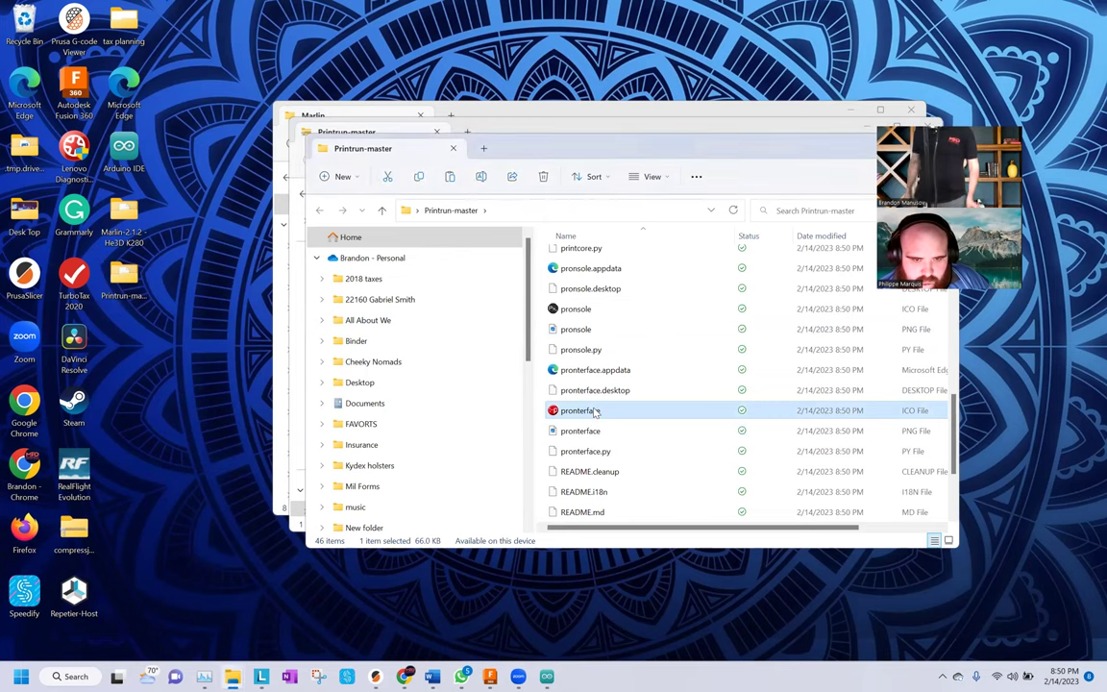
double_click(594, 412)
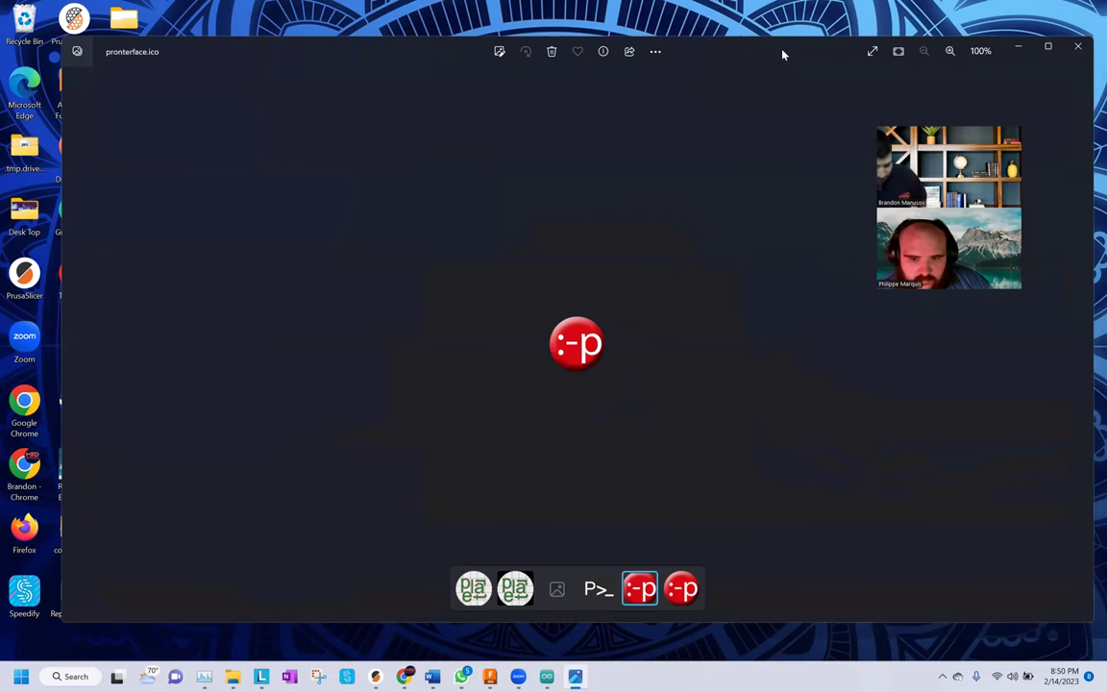
left_click_drag(783, 58, 707, 99)
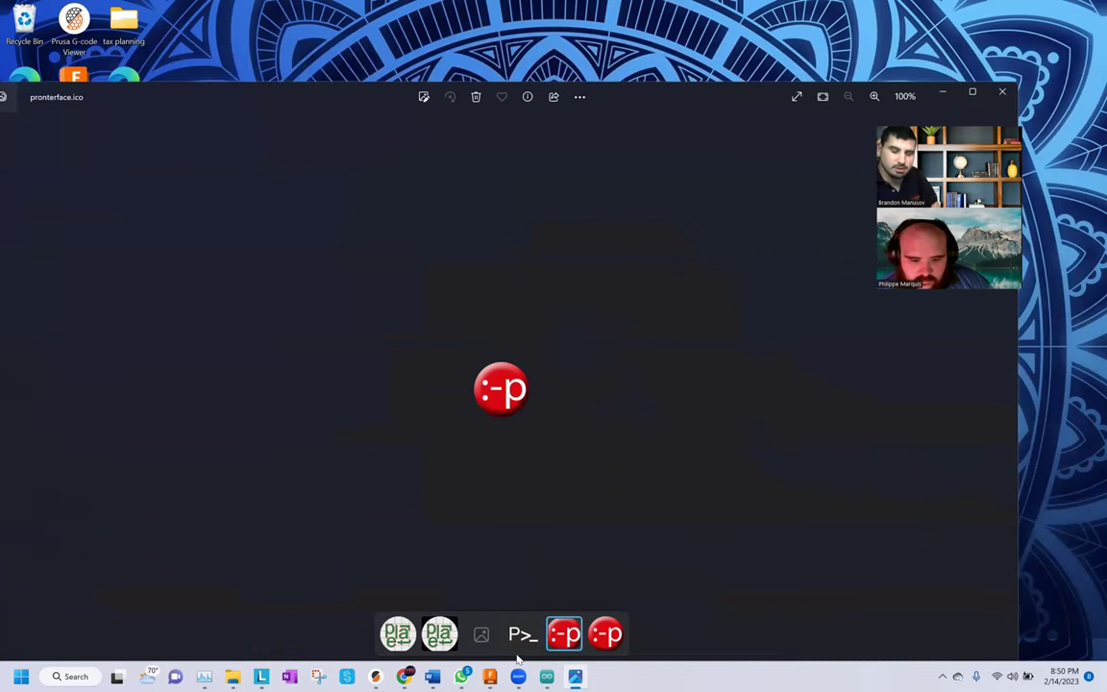
right_click(577, 677)
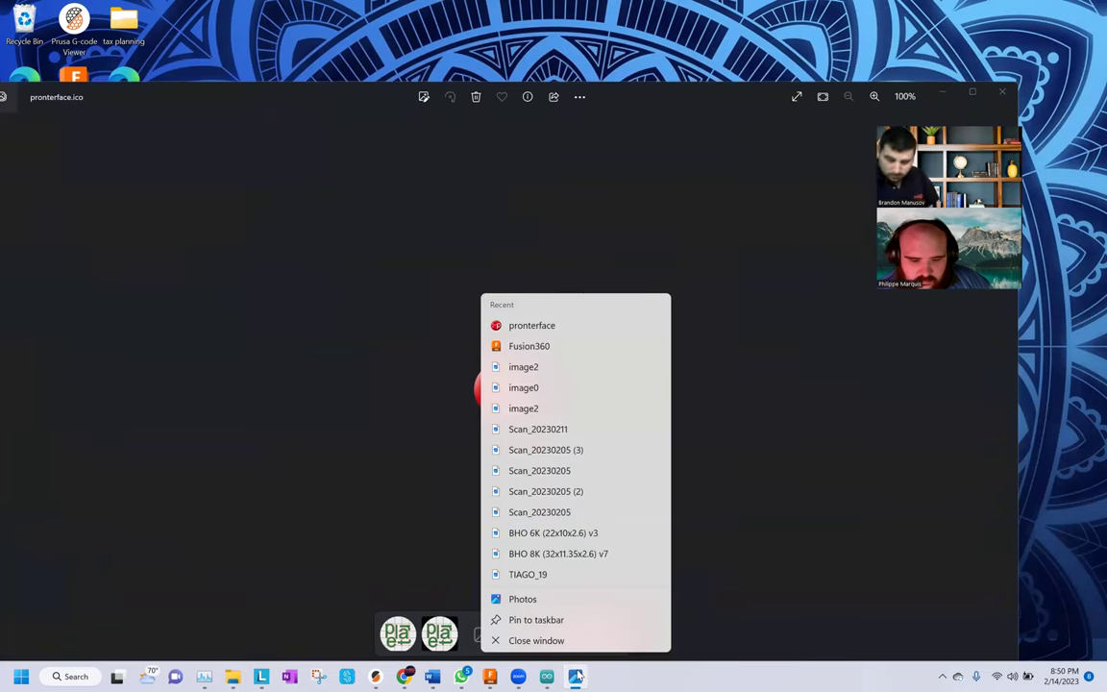
left_click(568, 641)
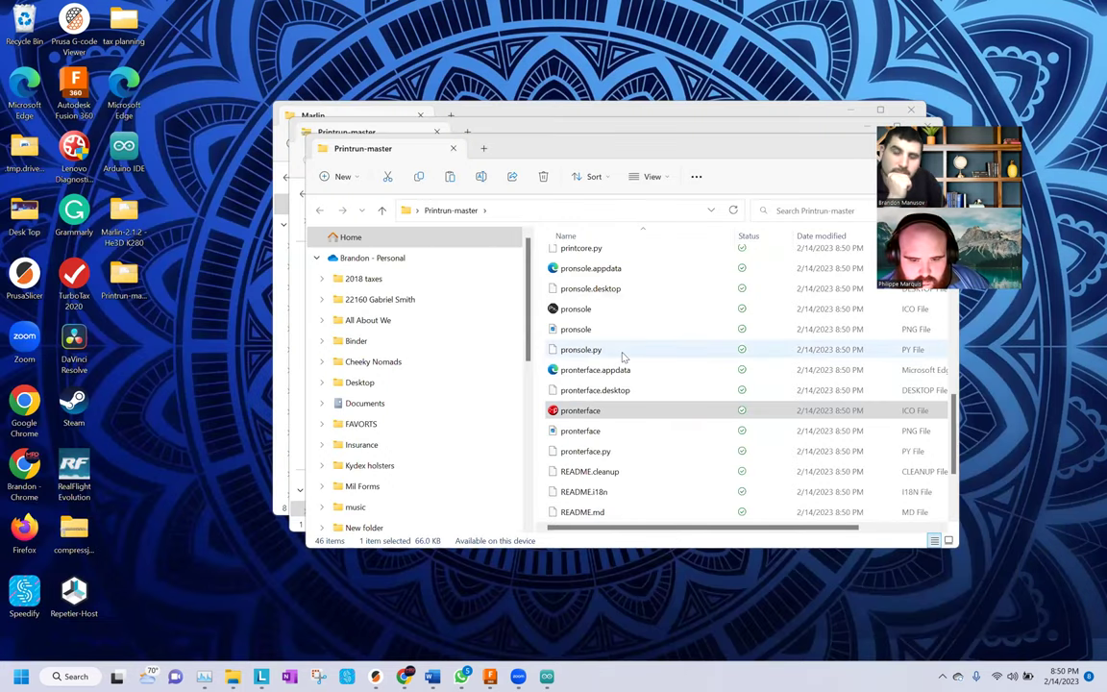
Look through the Printrun-master folder and its printrun subfolder for a file that starts Pronterface
scroll(624, 359, "down", 2)
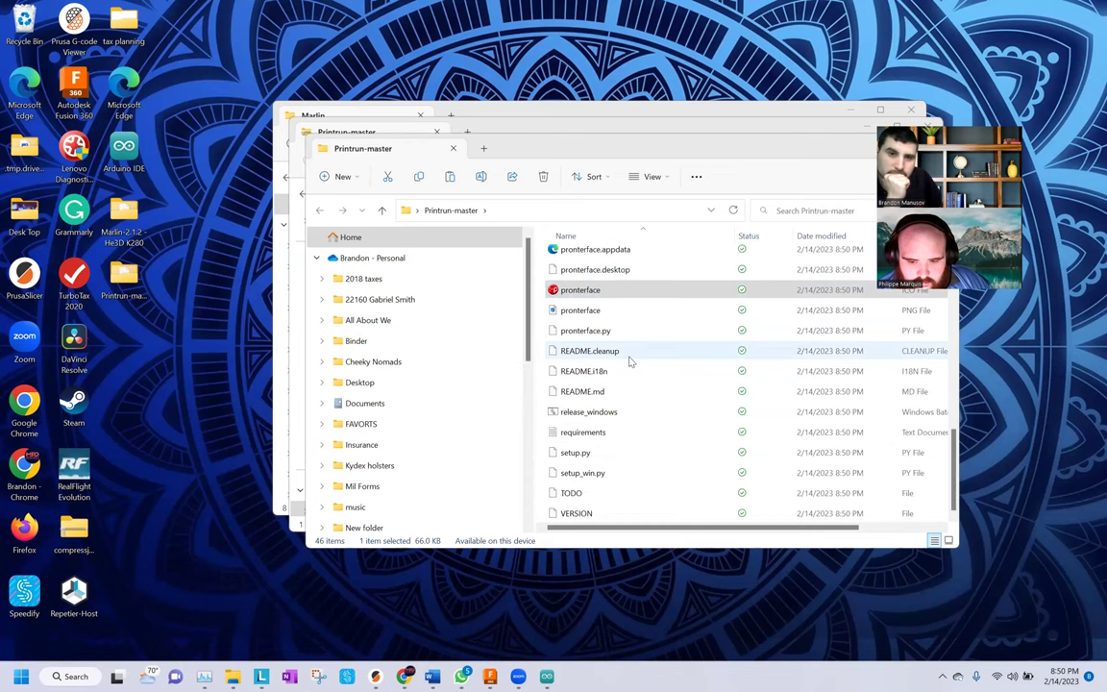
scroll(630, 361, "up", 7)
scroll(632, 366, "up", 2)
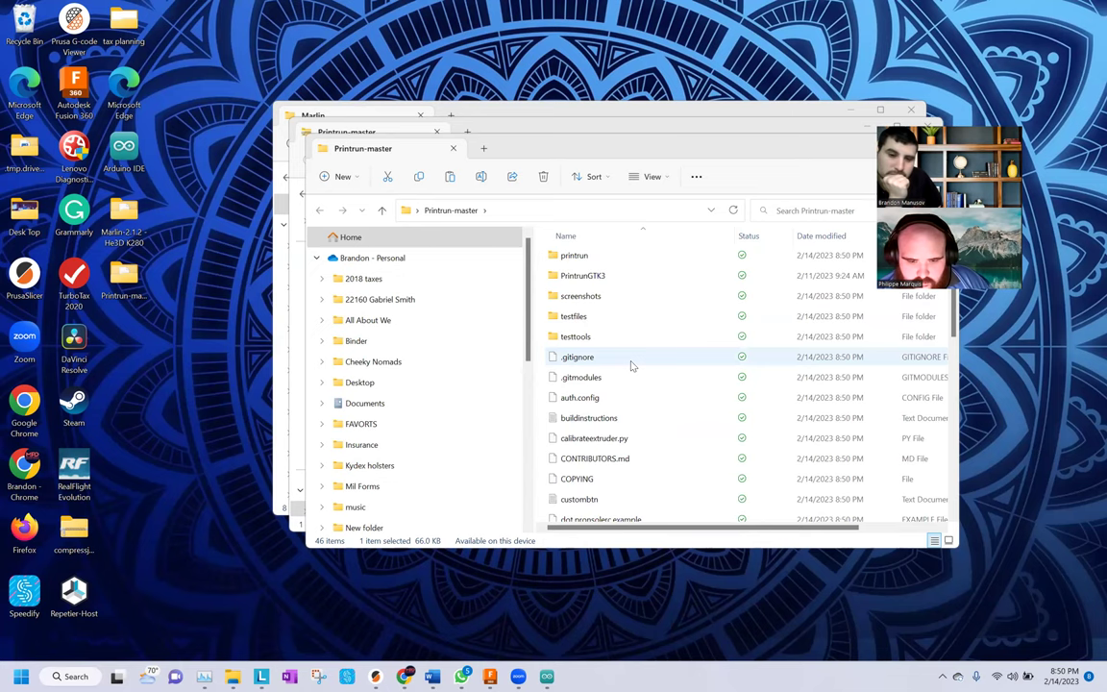
scroll(632, 366, "up", 1)
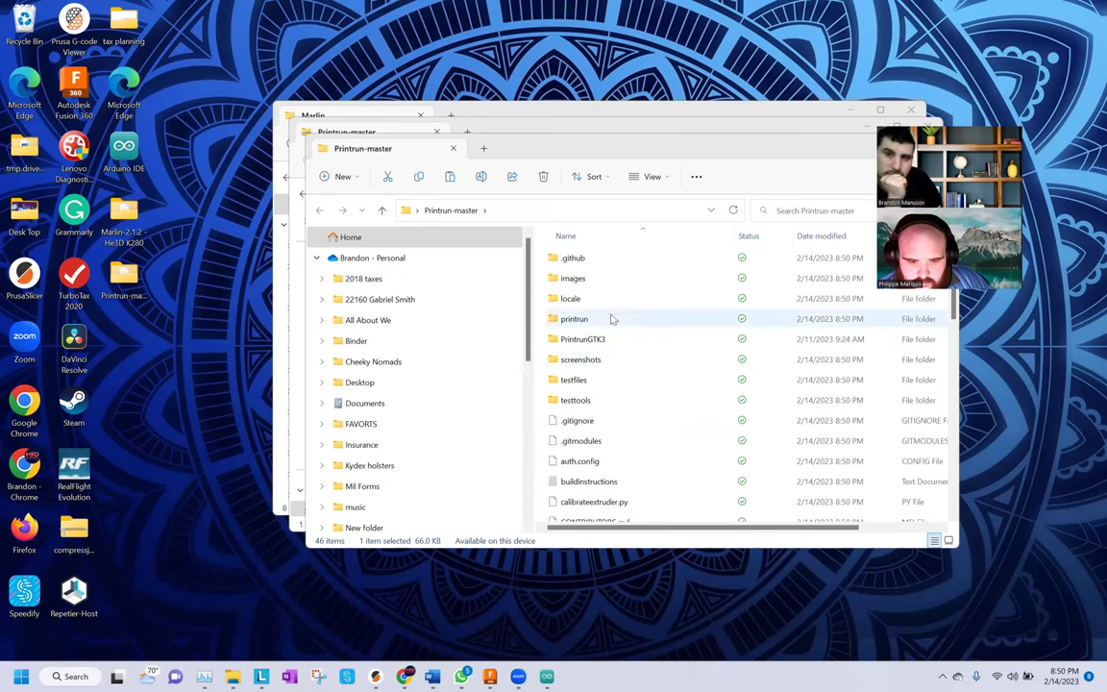
double_click(611, 319)
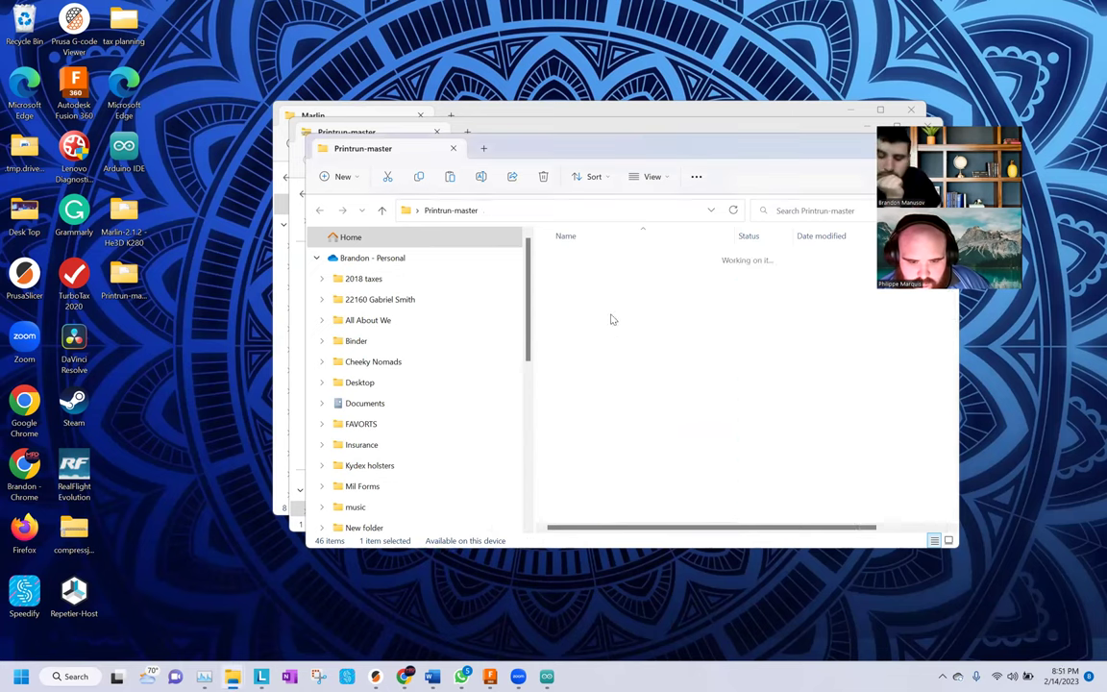
scroll(612, 319, "down", 5)
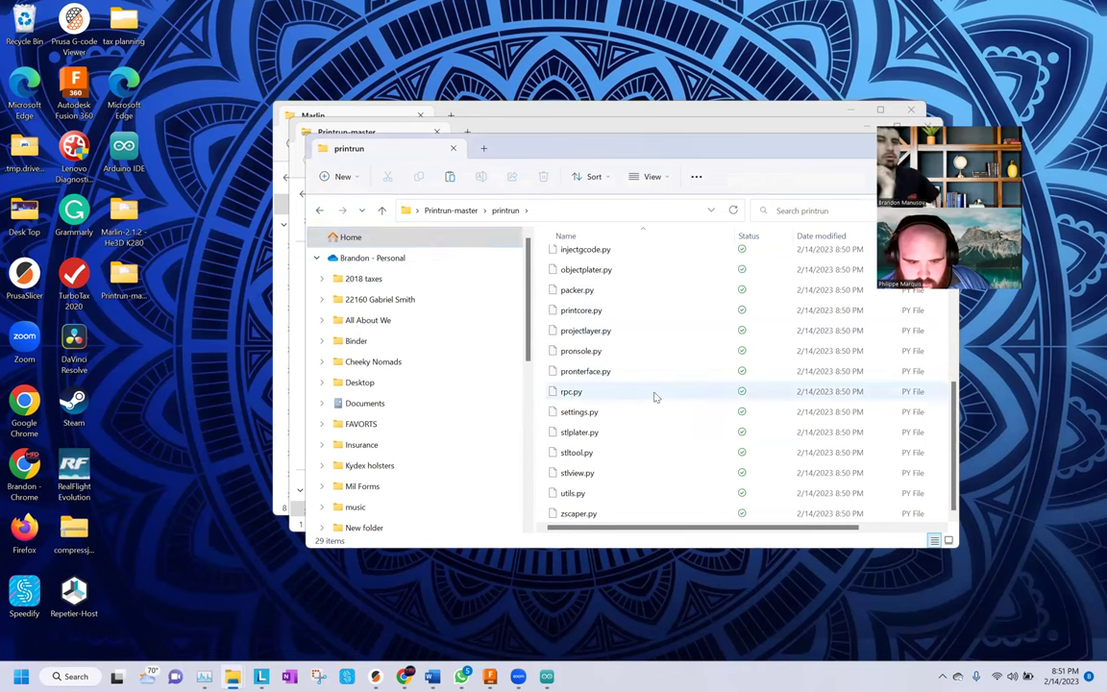
left_click(440, 209)
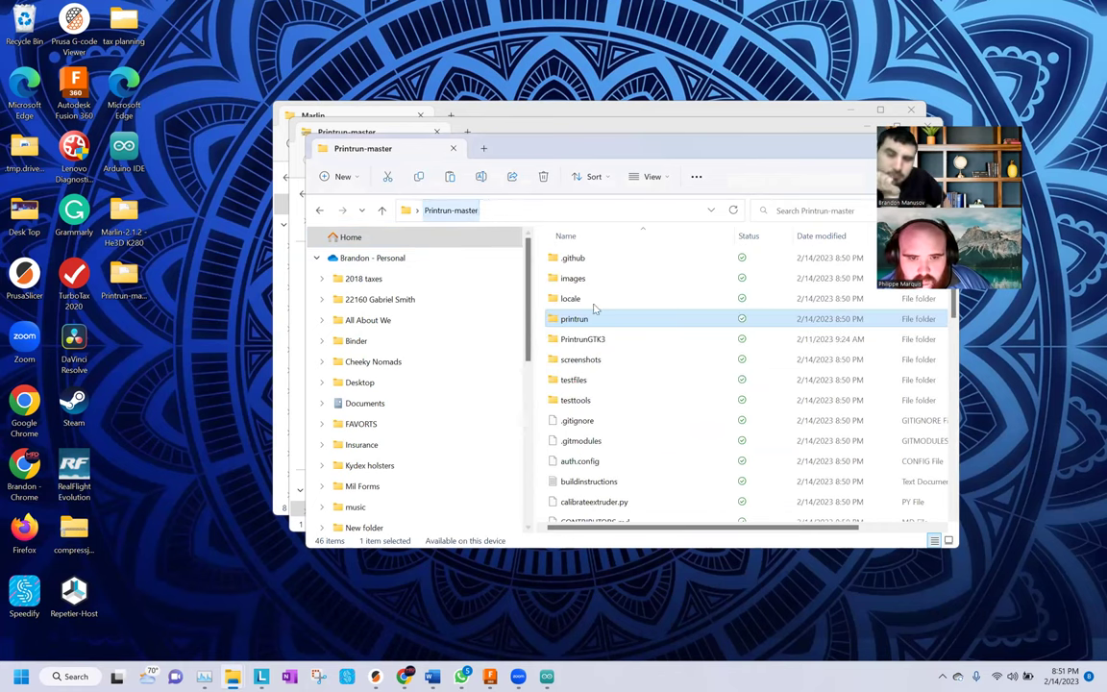
scroll(620, 345, "down", 2)
scroll(619, 345, "down", 2)
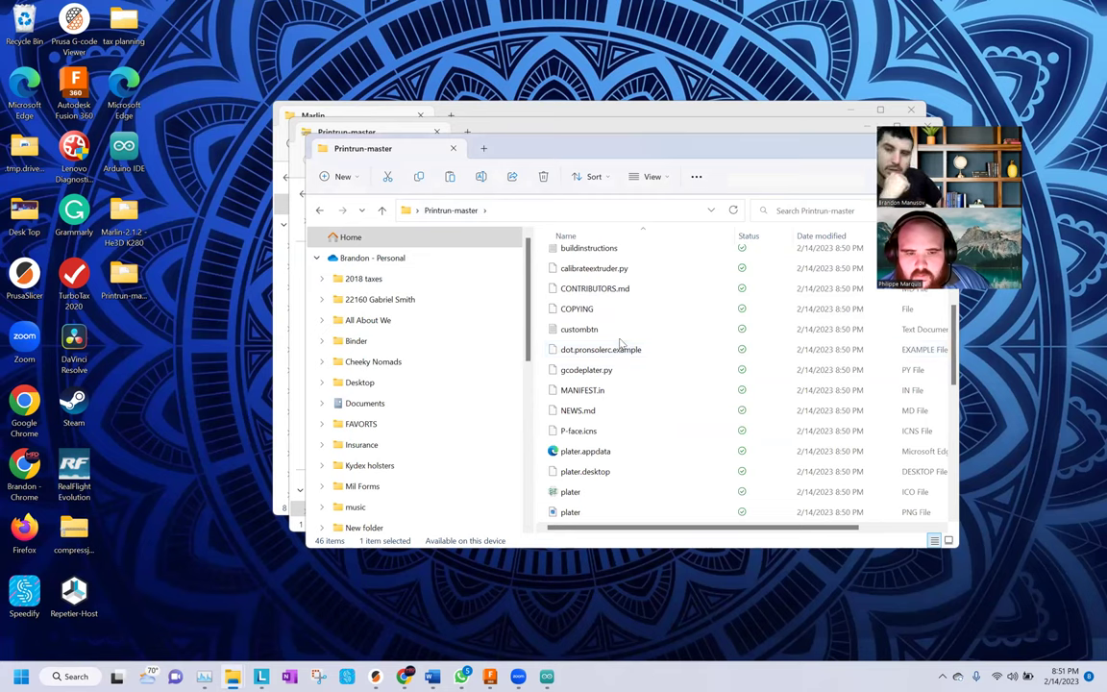
scroll(620, 345, "down", 3)
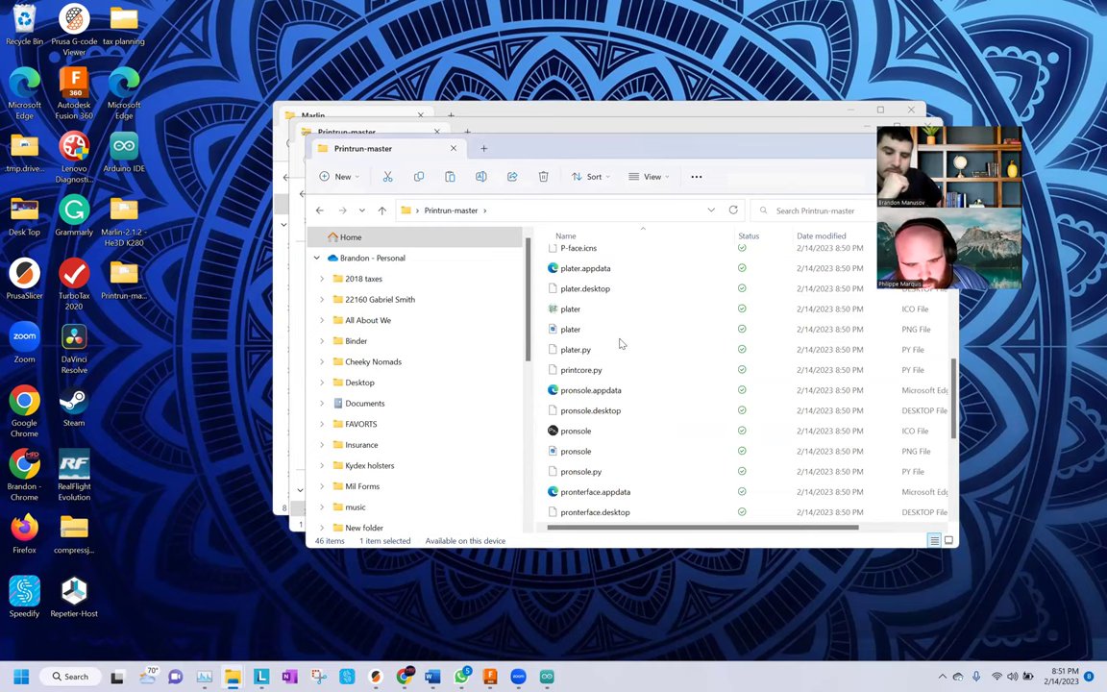
Switch to Arduino IDE, set the board's port to COM6 and upload the Marlin firmware
left_click(547, 677)
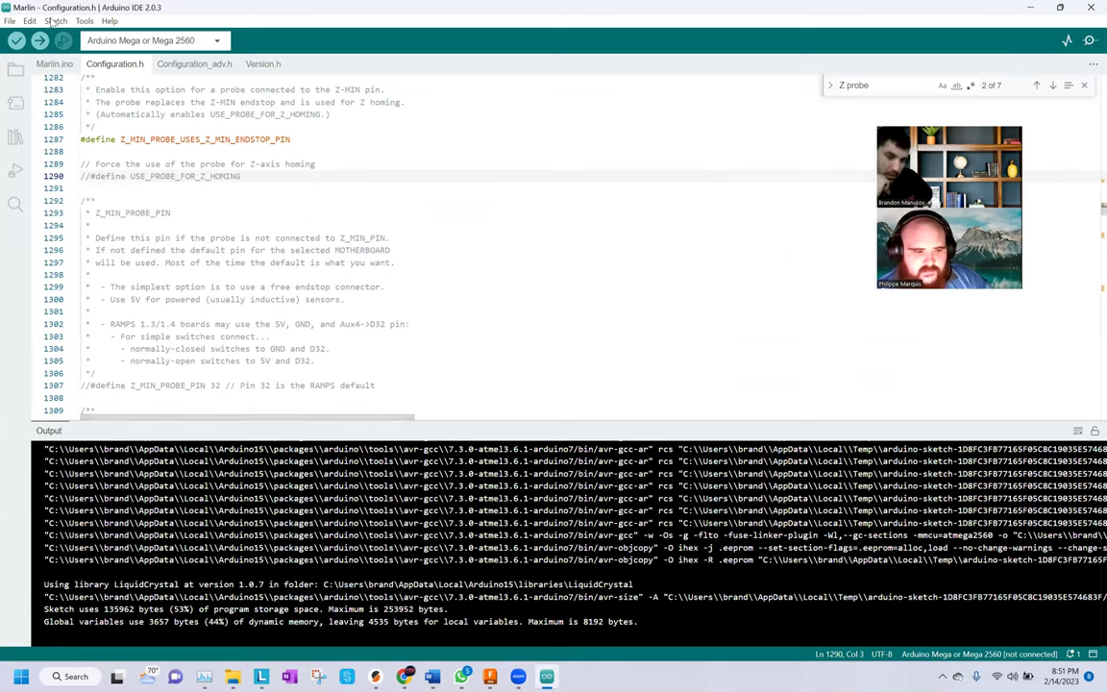
left_click(84, 20)
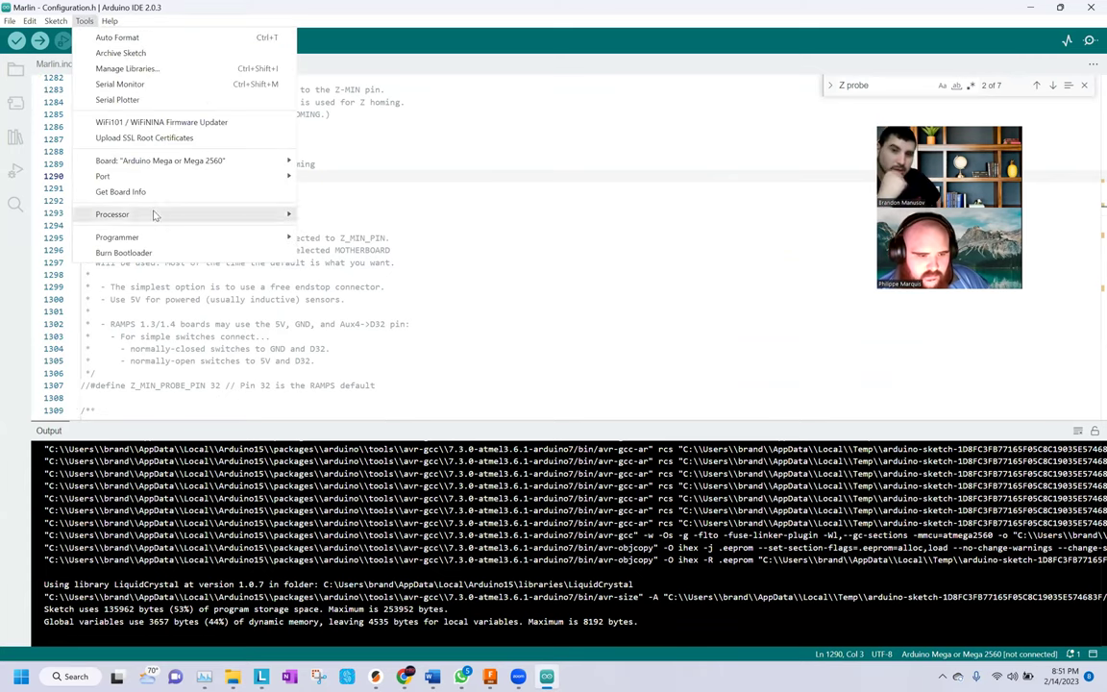
mouse_move(149, 180)
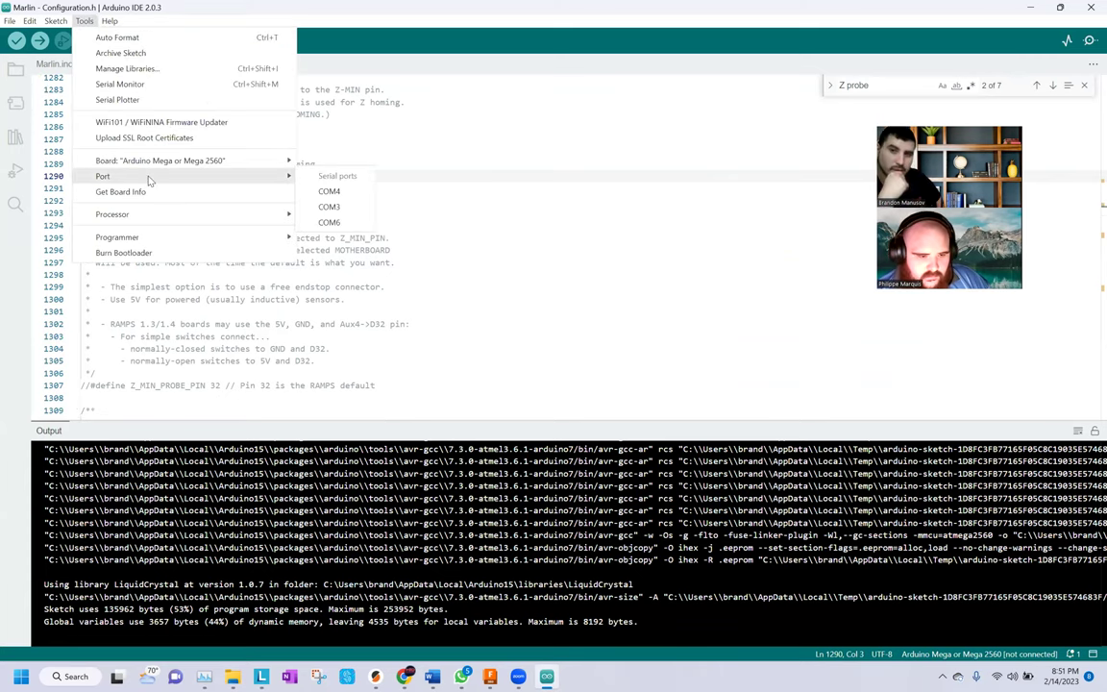
left_click(328, 222)
left_click(39, 41)
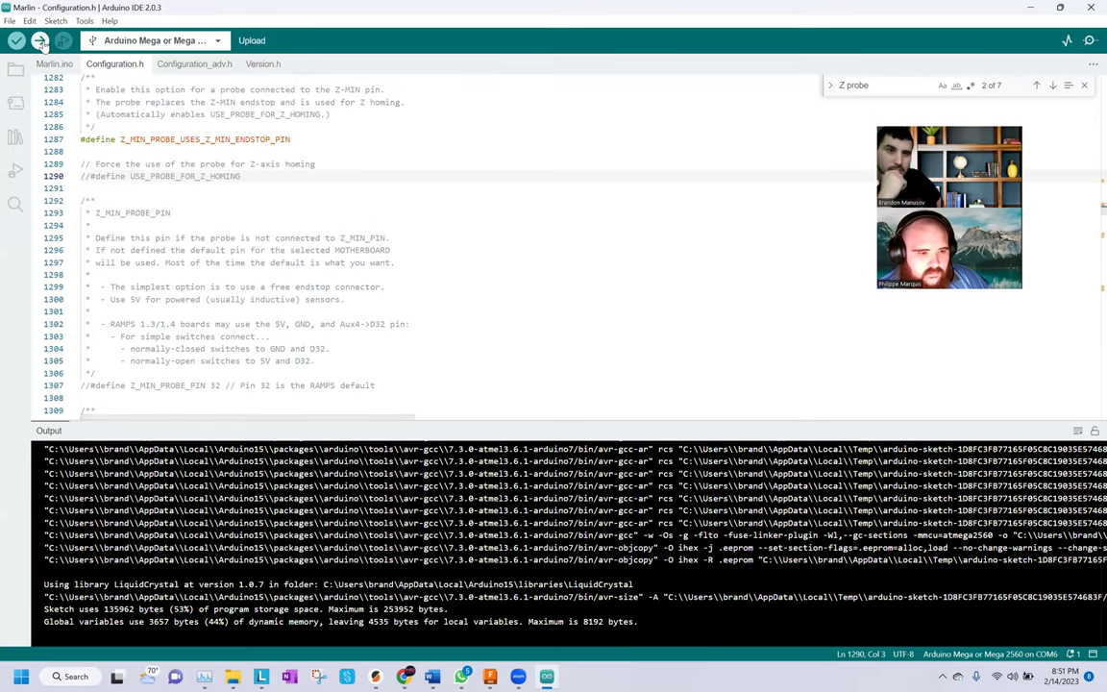
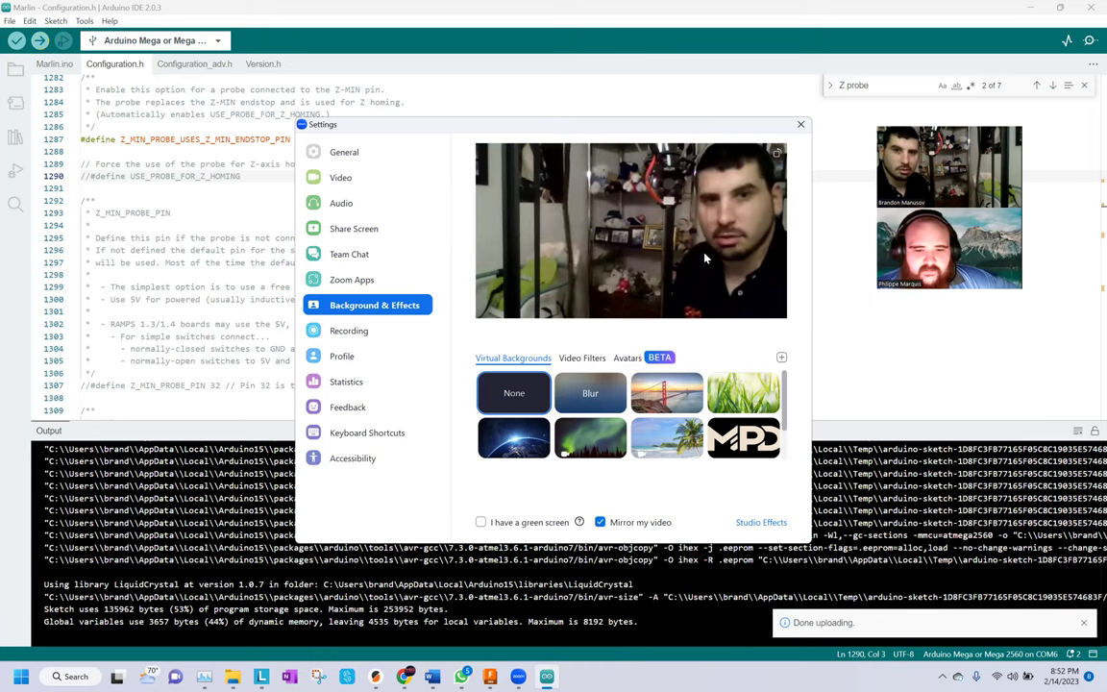
Close the Zoom settings, enable verbose output during upload in the Arduino IDE preferences, and upload the Marlin firmware again
left_click(804, 125)
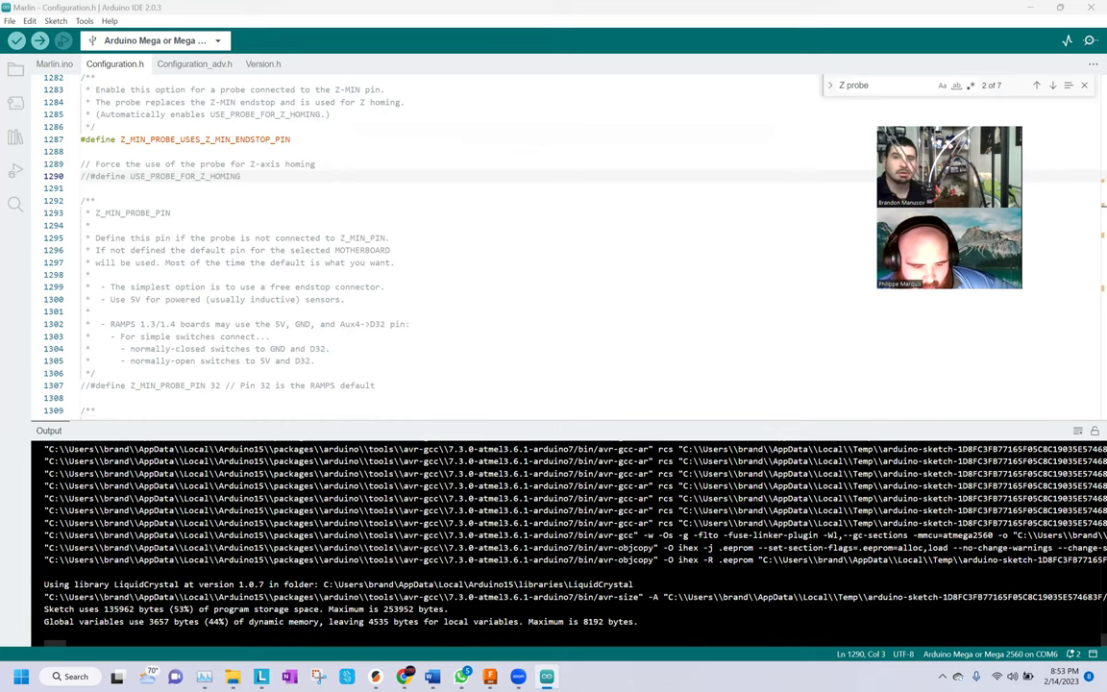
left_click(8, 20)
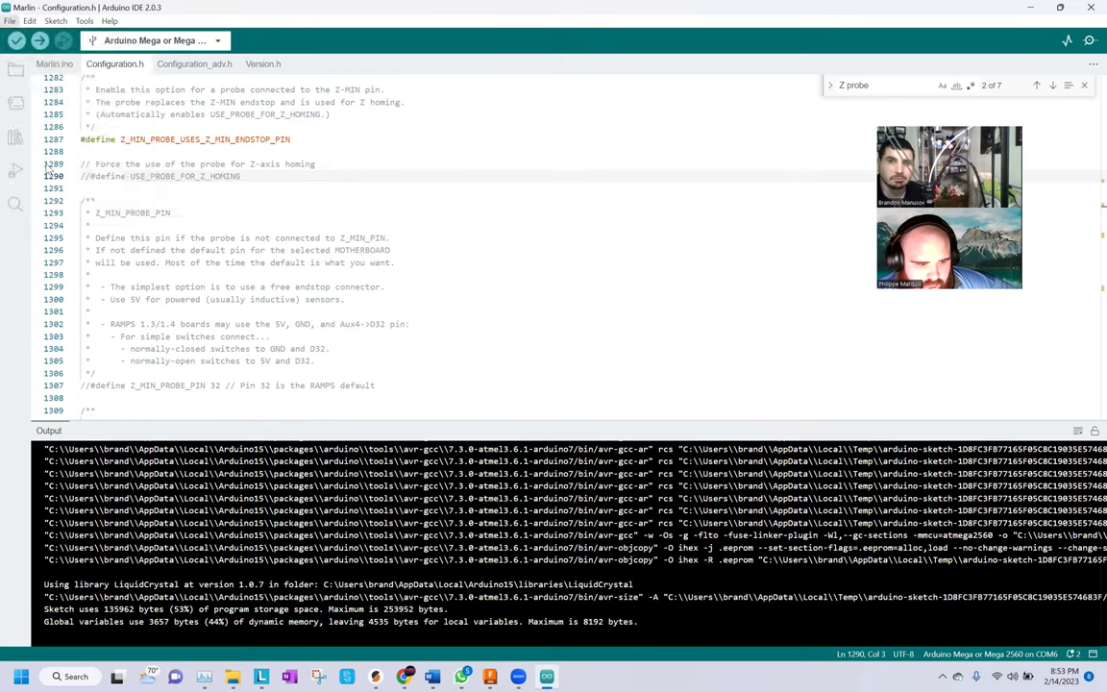
left_click(36, 168)
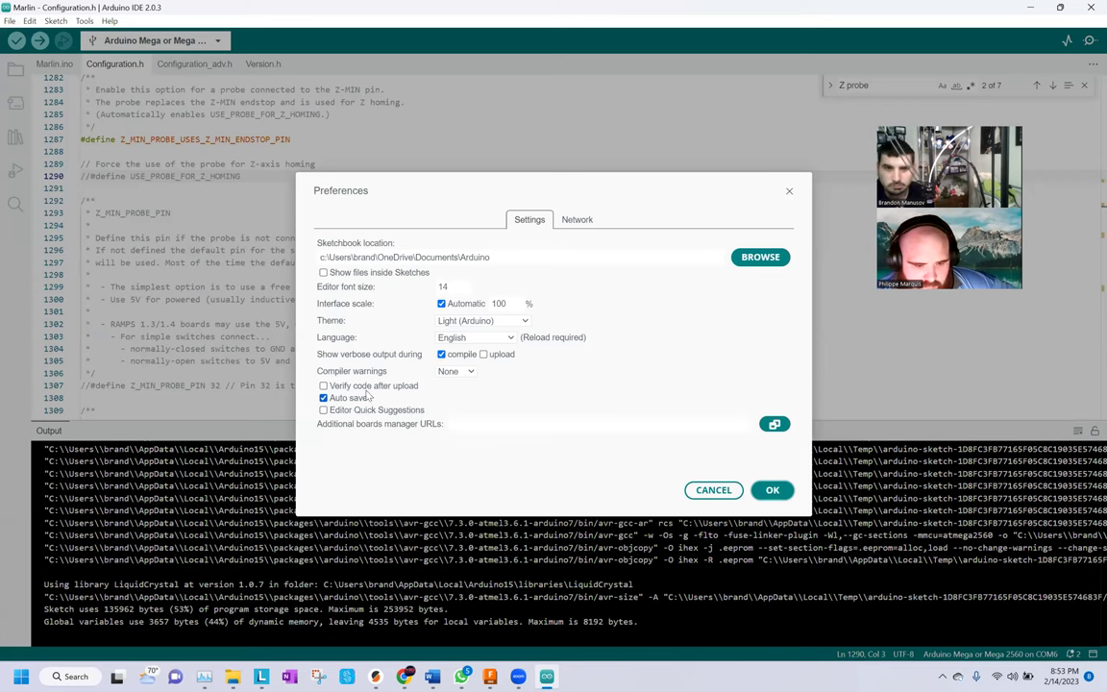
left_click(484, 354)
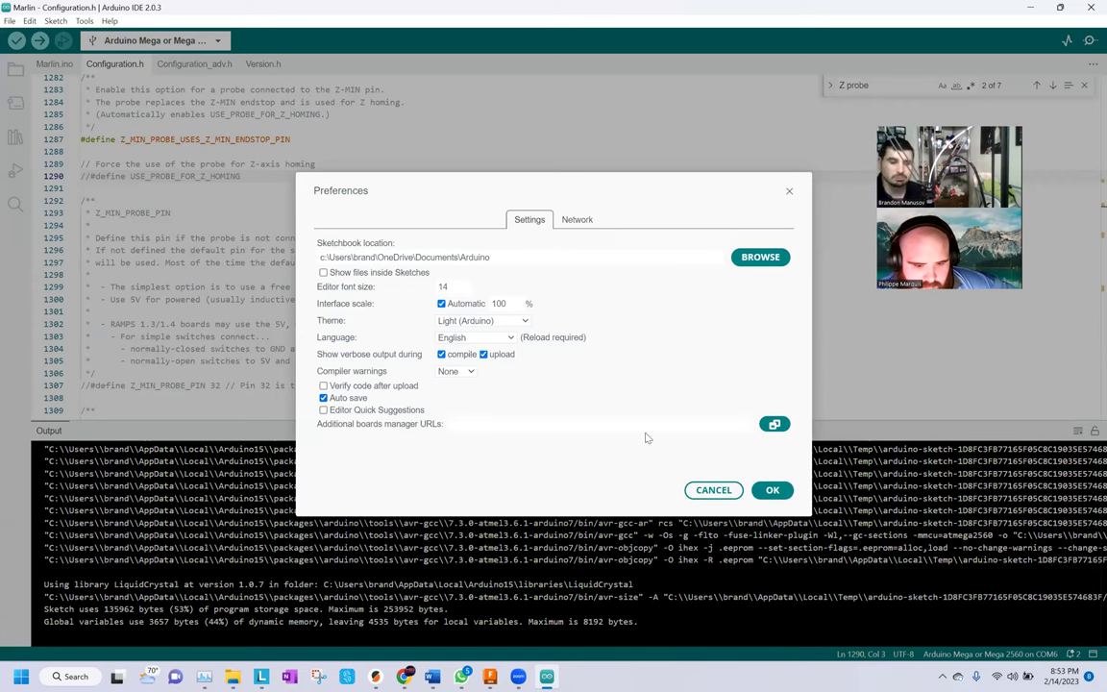
left_click(771, 491)
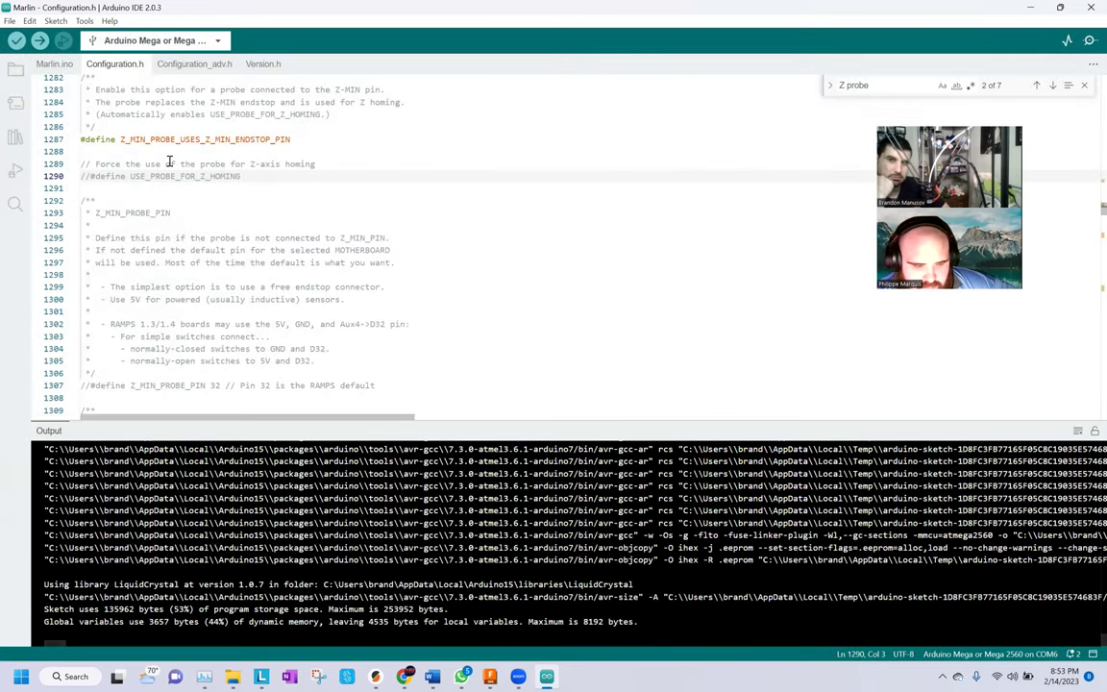
left_click(40, 42)
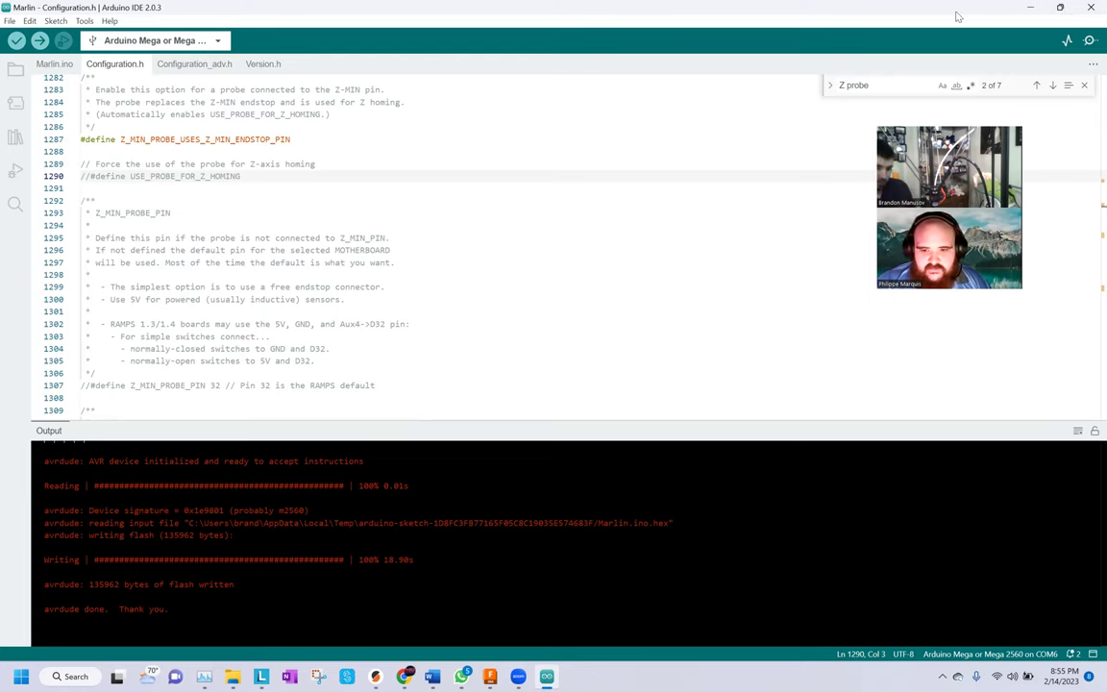
Return from Arduino IDE to the Printrun-master folder, enlarge its window and check the files and images subfolder for a Pronterface launcher
left_click_drag(849, 25, 868, 76)
left_click(1020, 67)
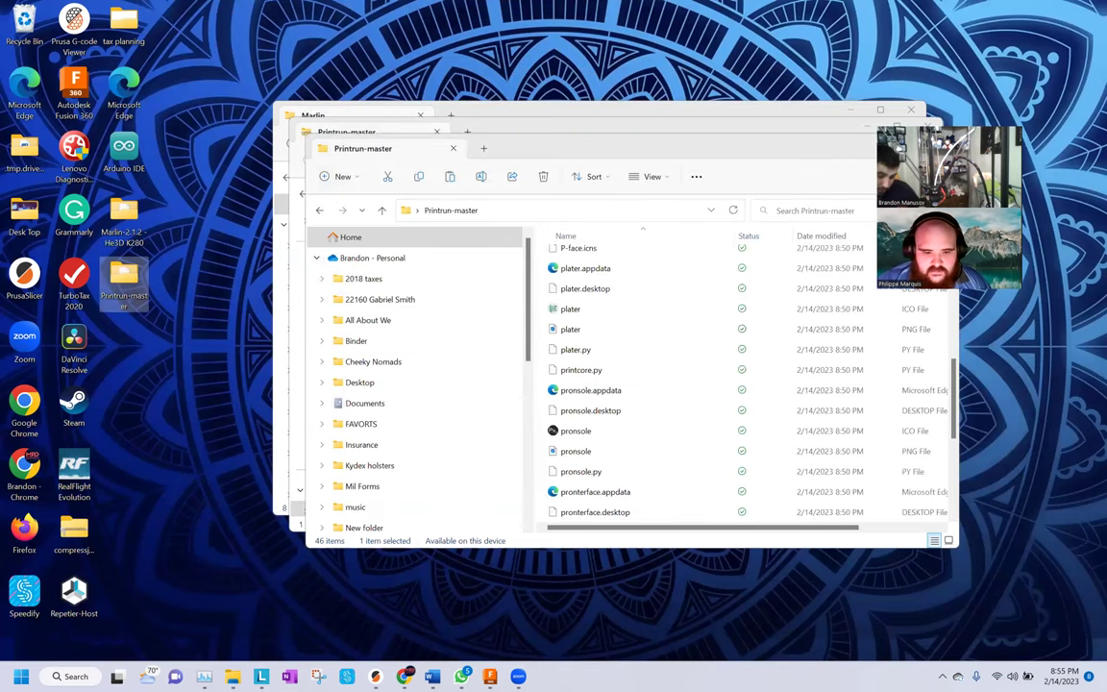
left_click(880, 112)
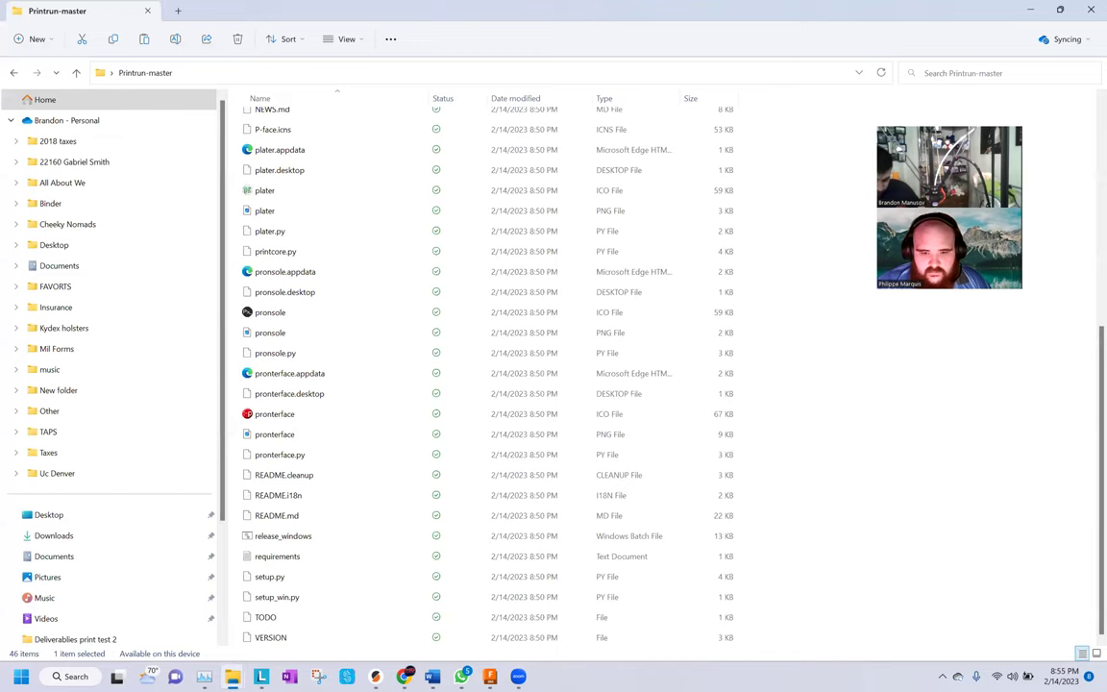
left_click(843, 314)
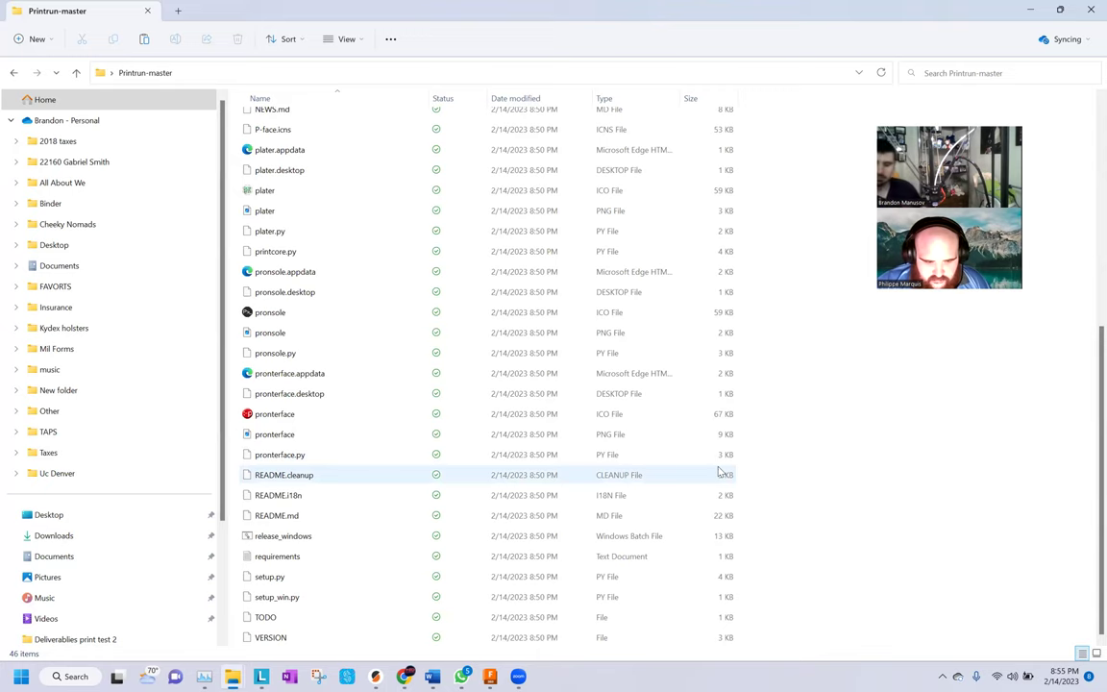
scroll(719, 471, "up", 1)
scroll(719, 470, "up", 5)
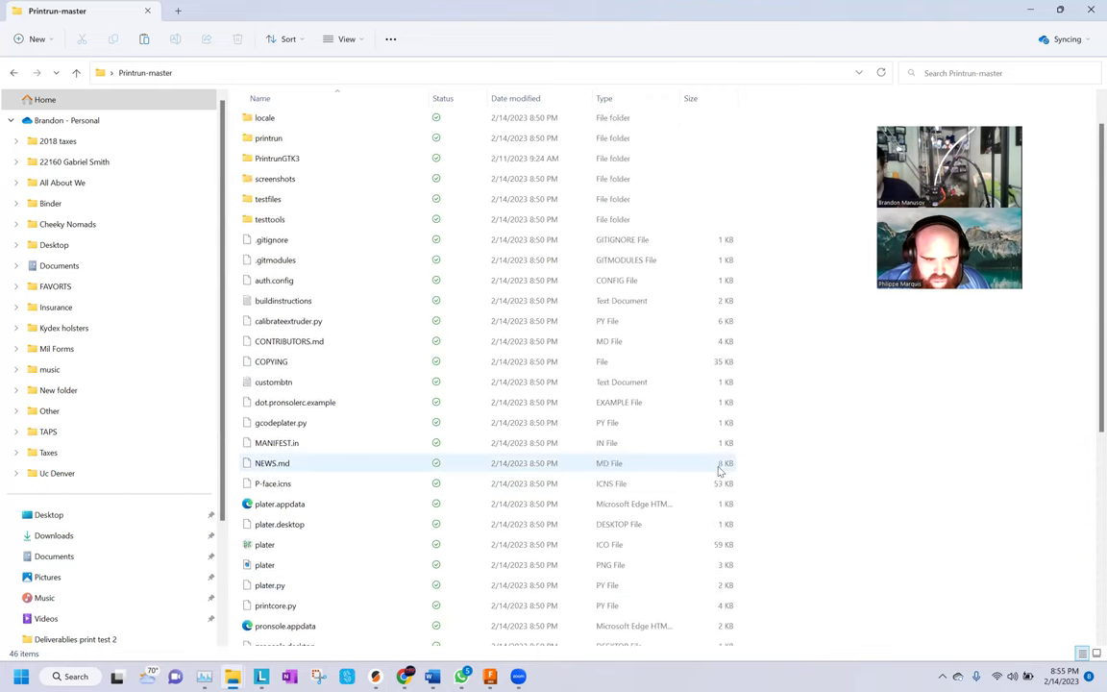
scroll(719, 469, "up", 1)
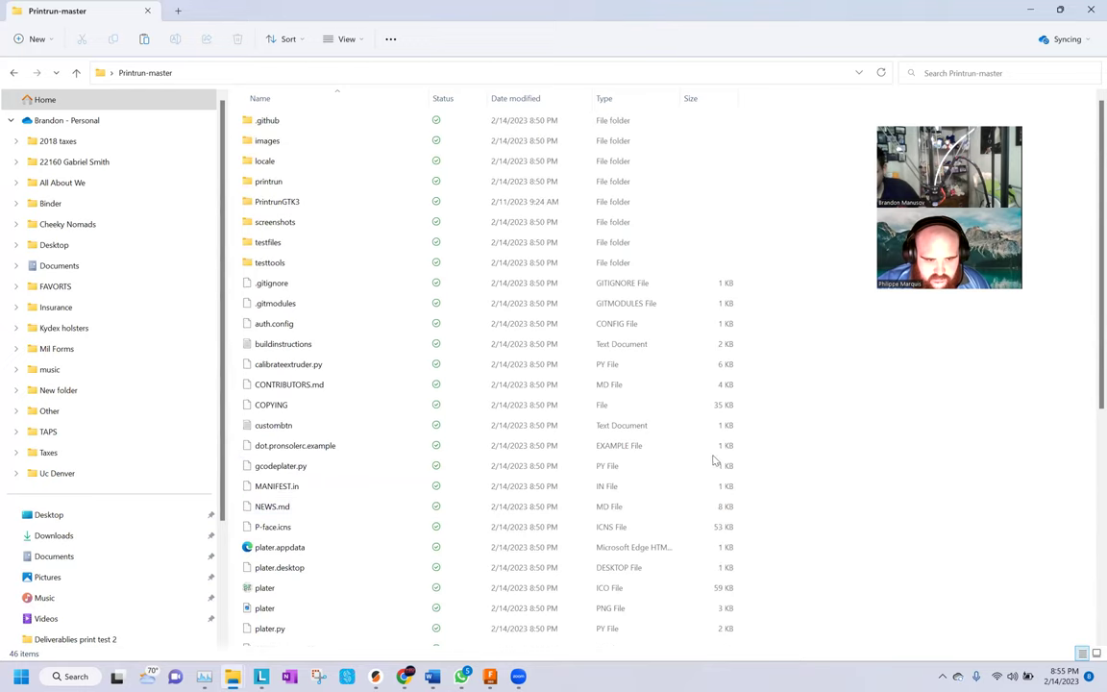
double_click(352, 148)
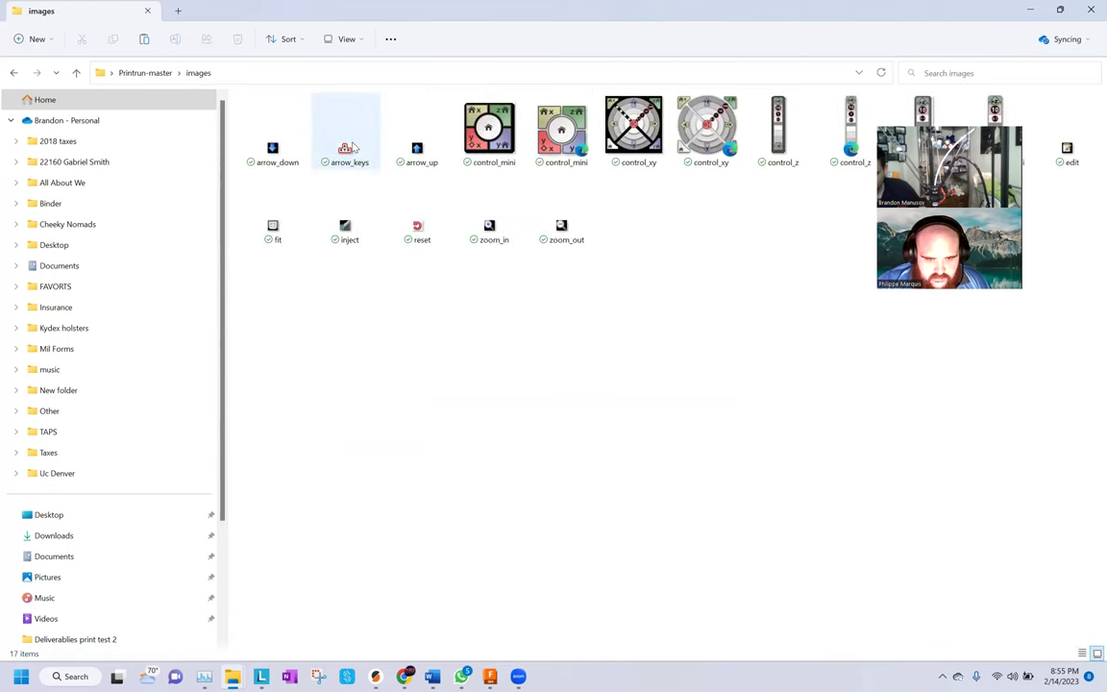
left_click(14, 72)
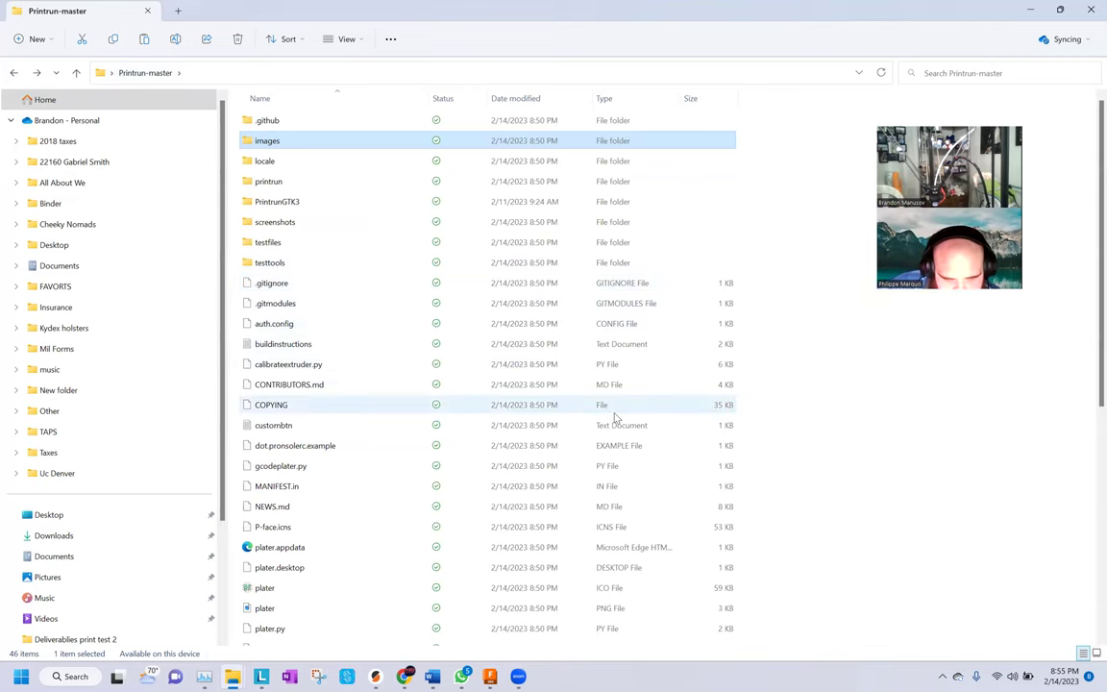
Open the buildinstructions text file in Printrun-master, read through the setup instructions and close it
scroll(615, 419, "down", 1)
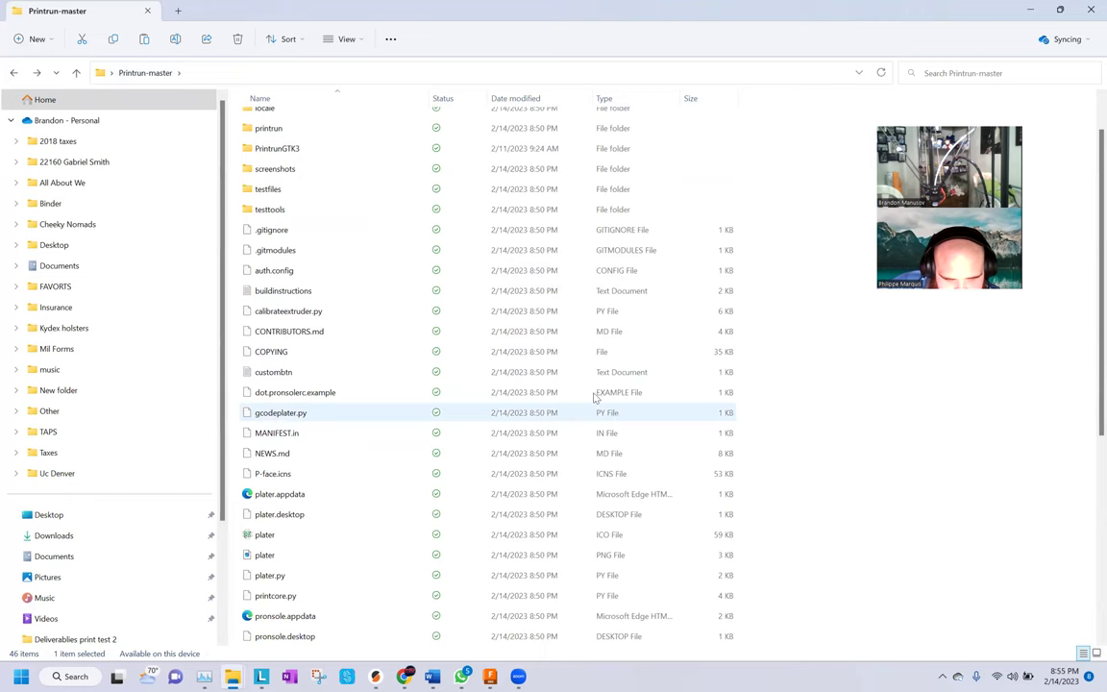
double_click(520, 291)
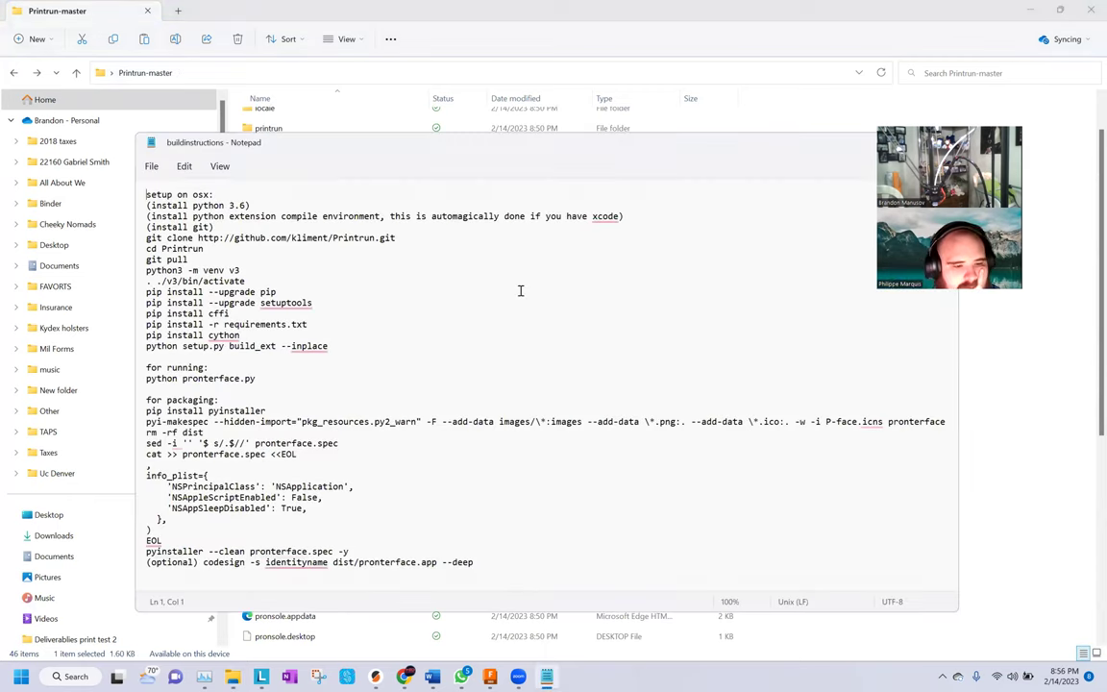
scroll(520, 290, "down", 1)
scroll(520, 290, "down", 1)
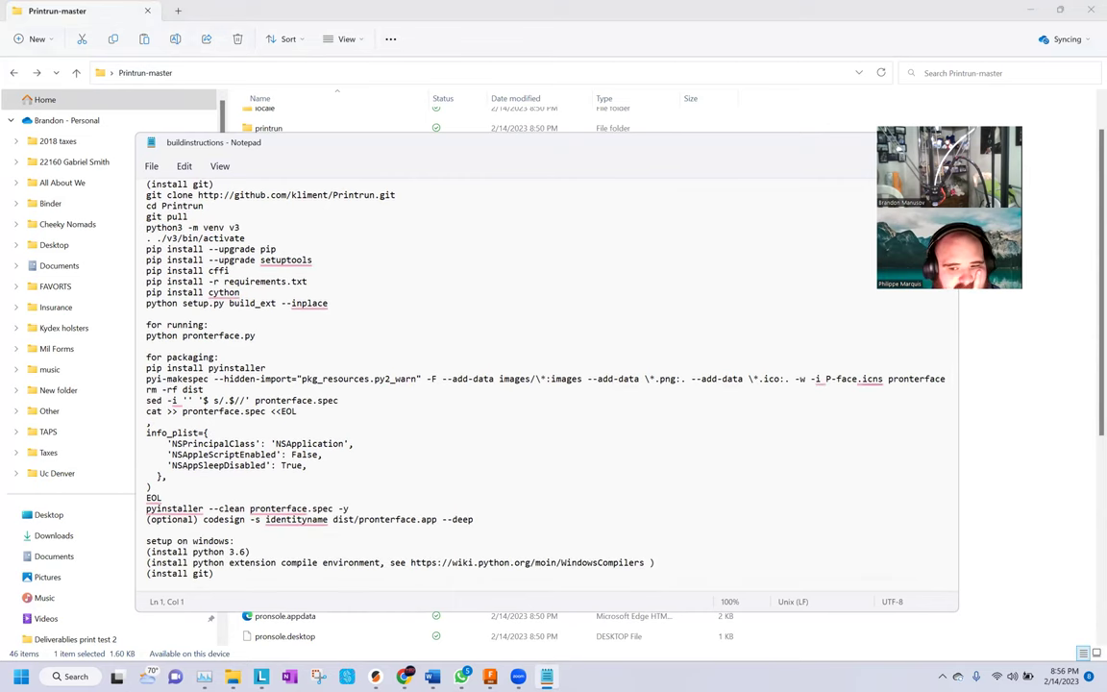
key("alt+F4")
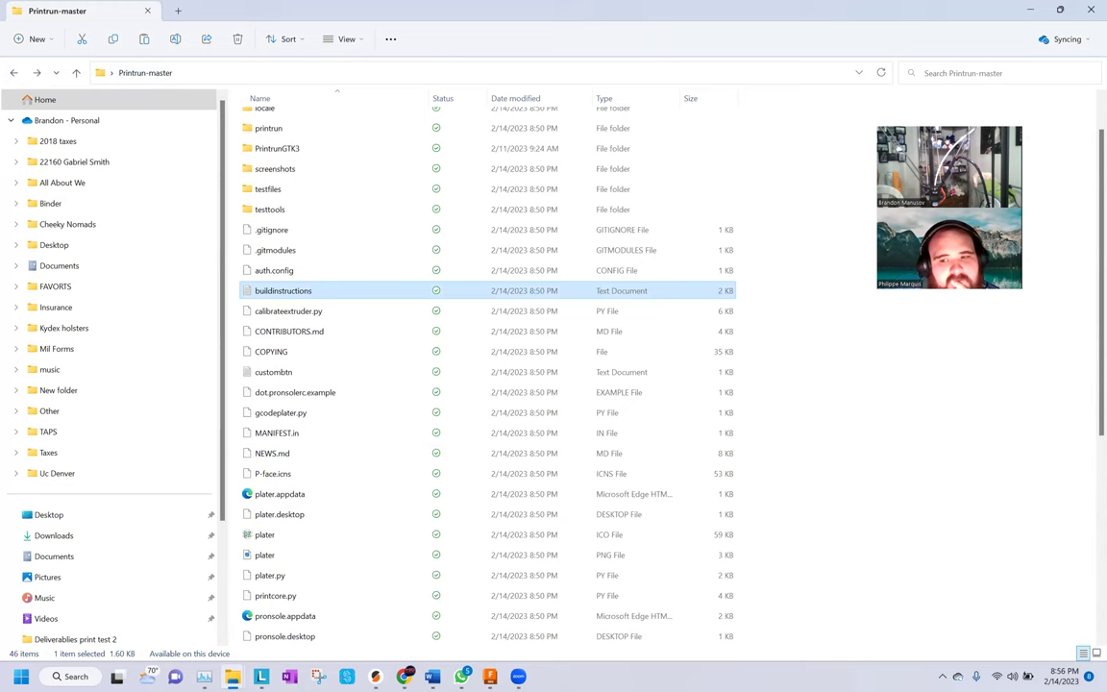
Close both Printrun-master folder windows and delete the Printrun-master folder from the desktop
double_click(838, 15)
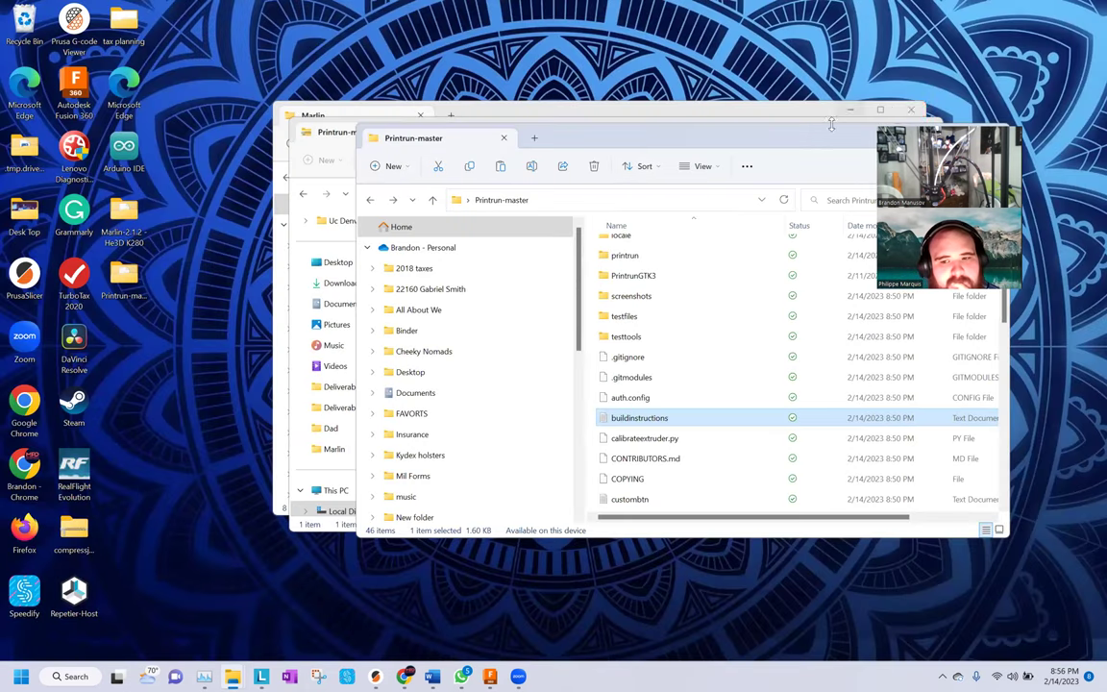
left_click(990, 137)
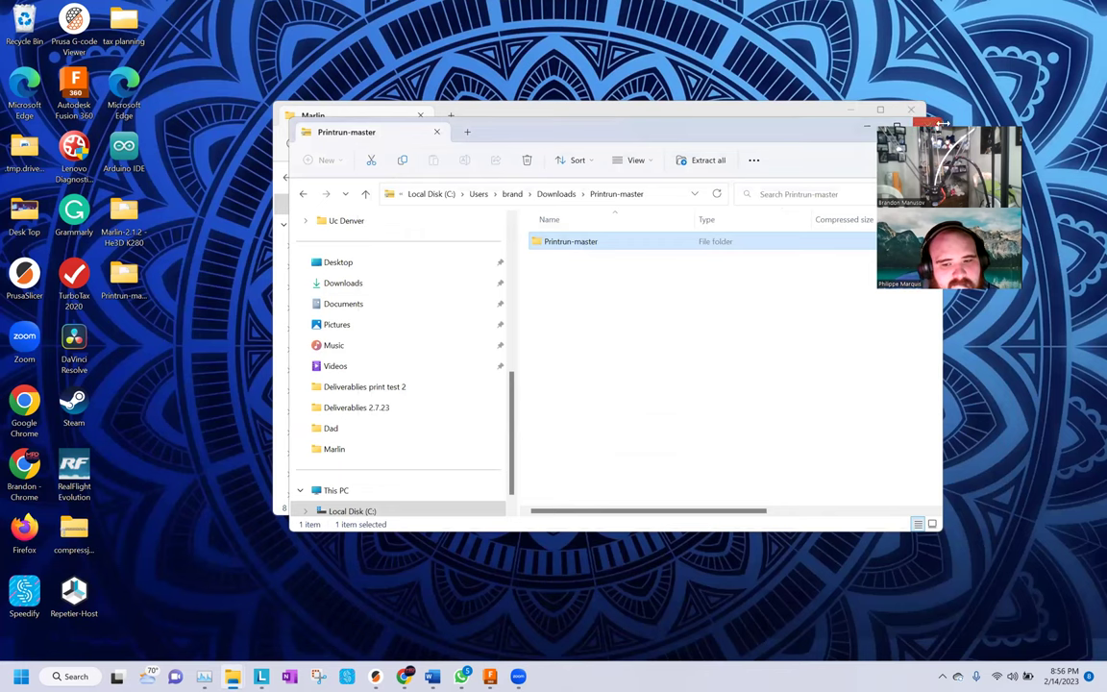
left_click(942, 124)
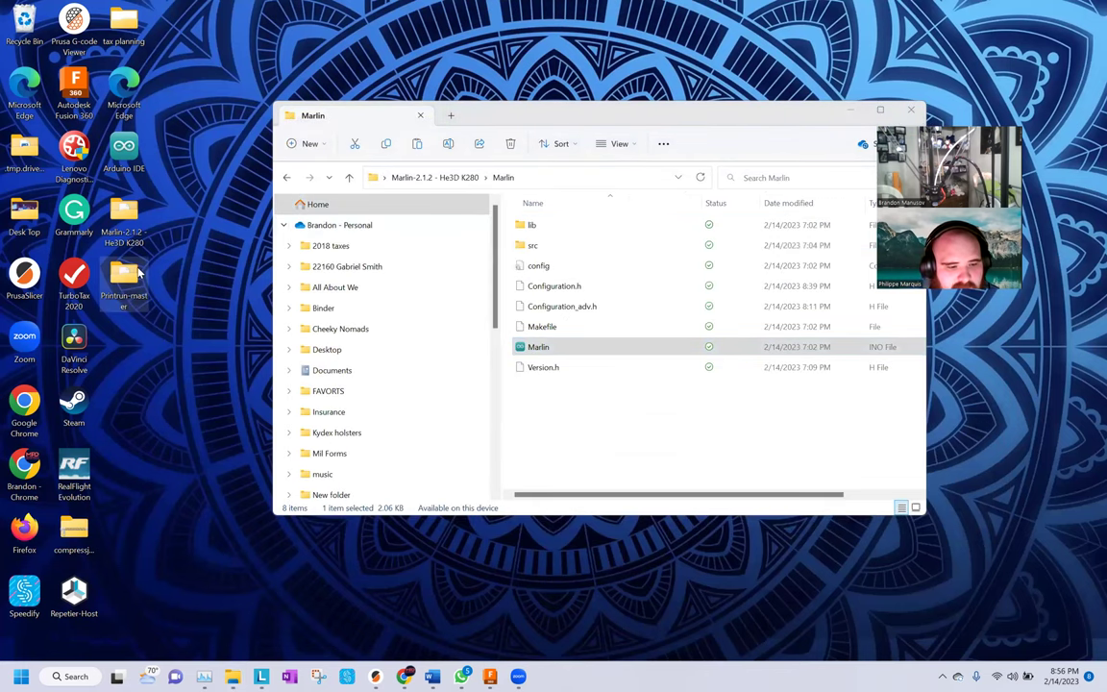
key("Delete")
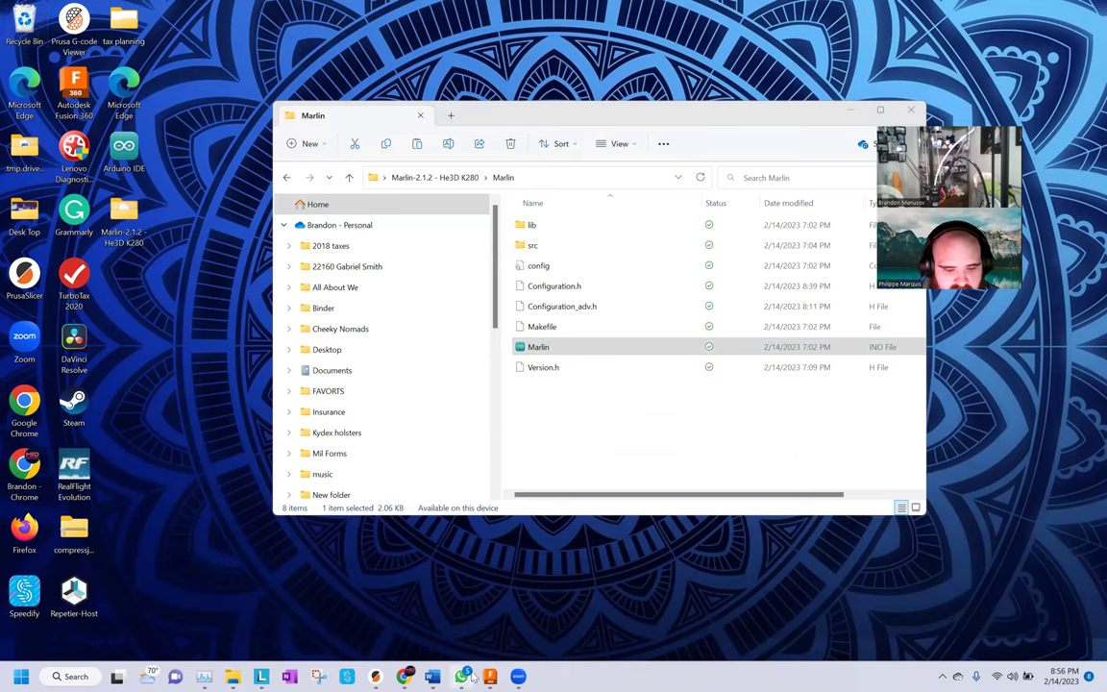
Switch to Chrome, leave the Printrun GitHub page for the pronterface download search results and dismiss the OneDrive deletion reminder
mouse_move(405, 676)
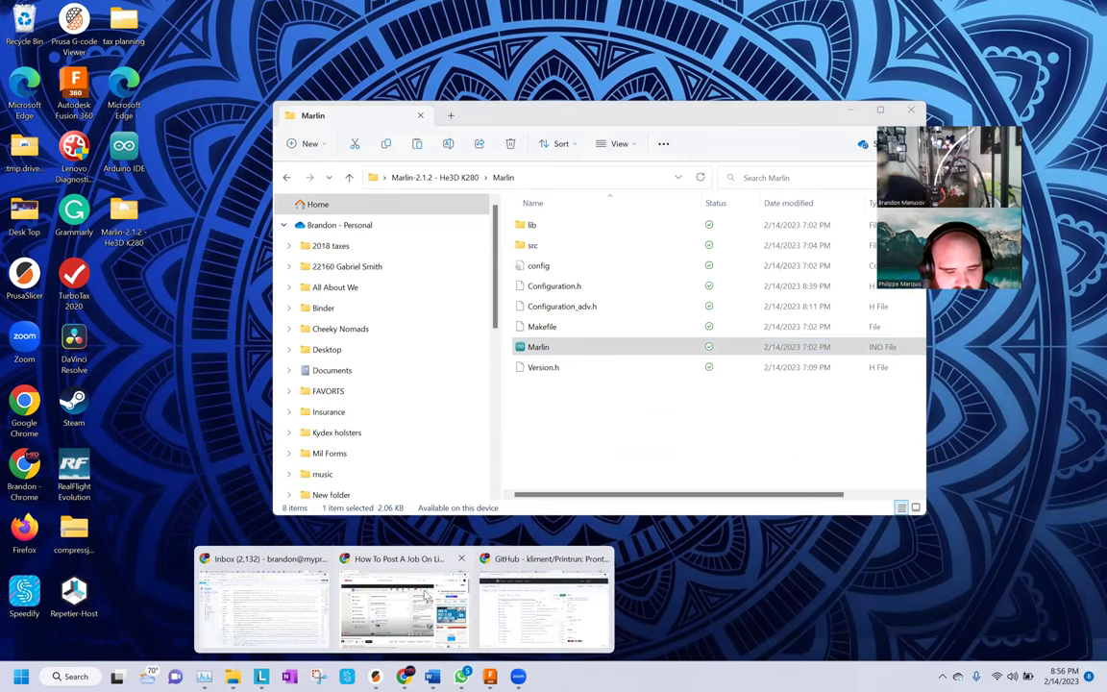
left_click(516, 595)
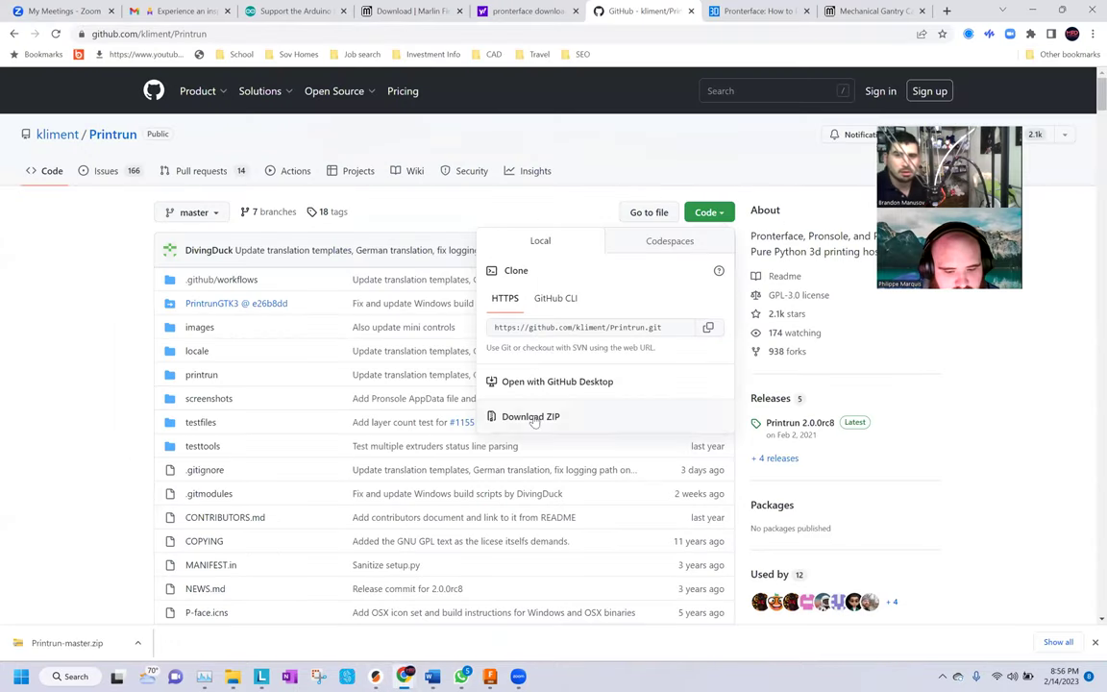
left_click(403, 225)
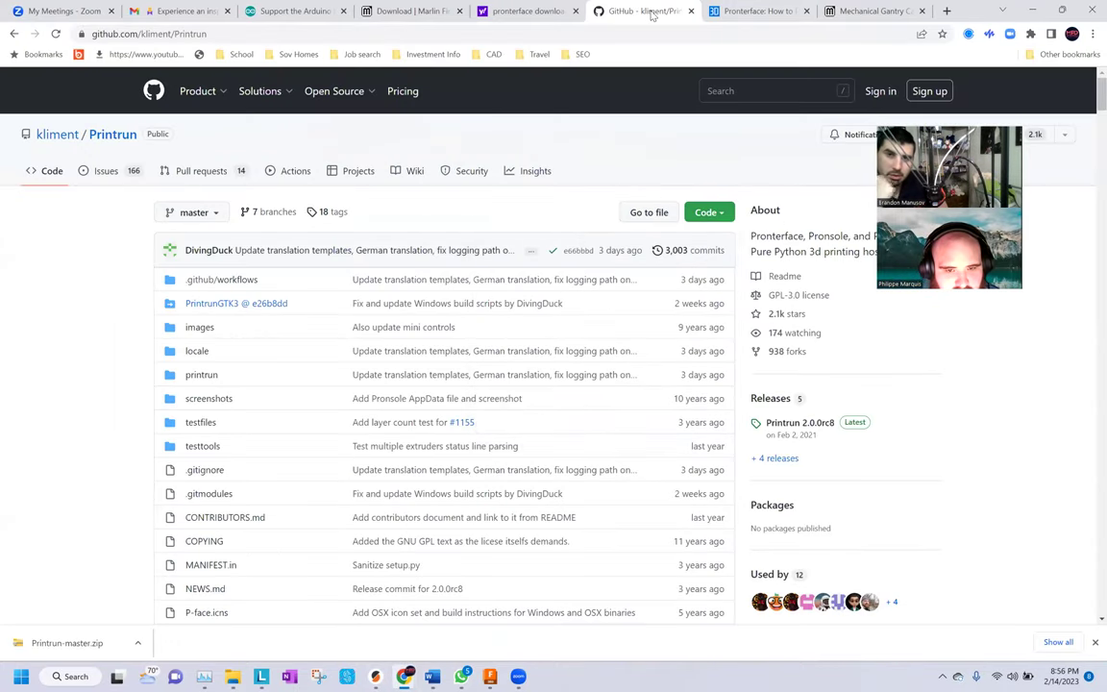
left_click(538, 21)
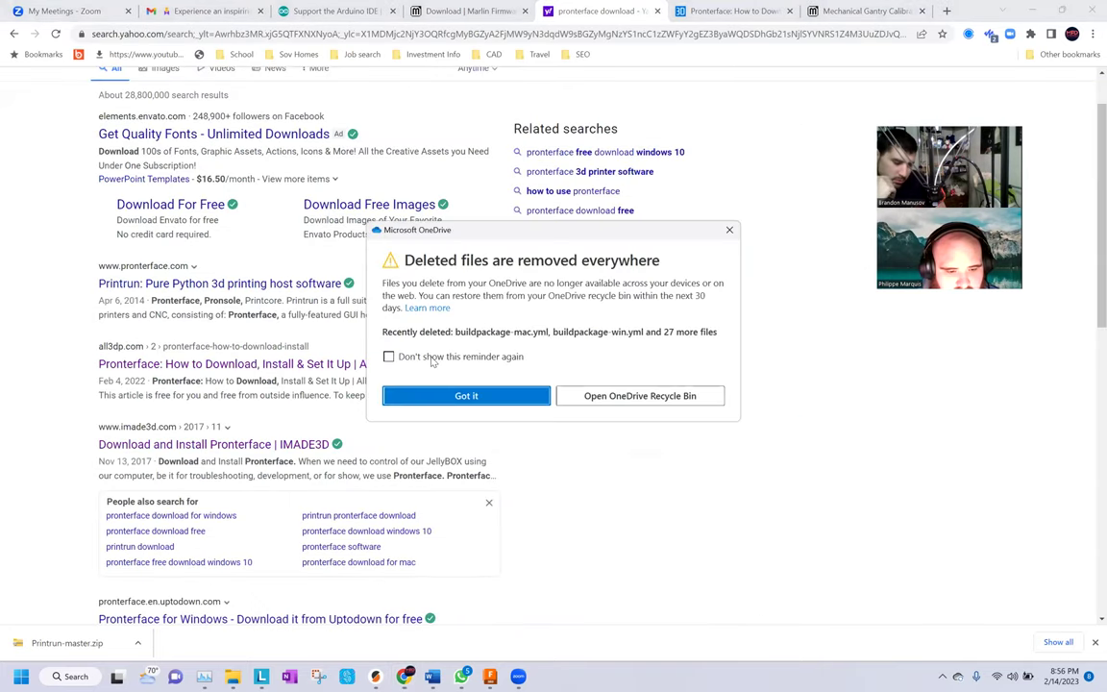
left_click(368, 458)
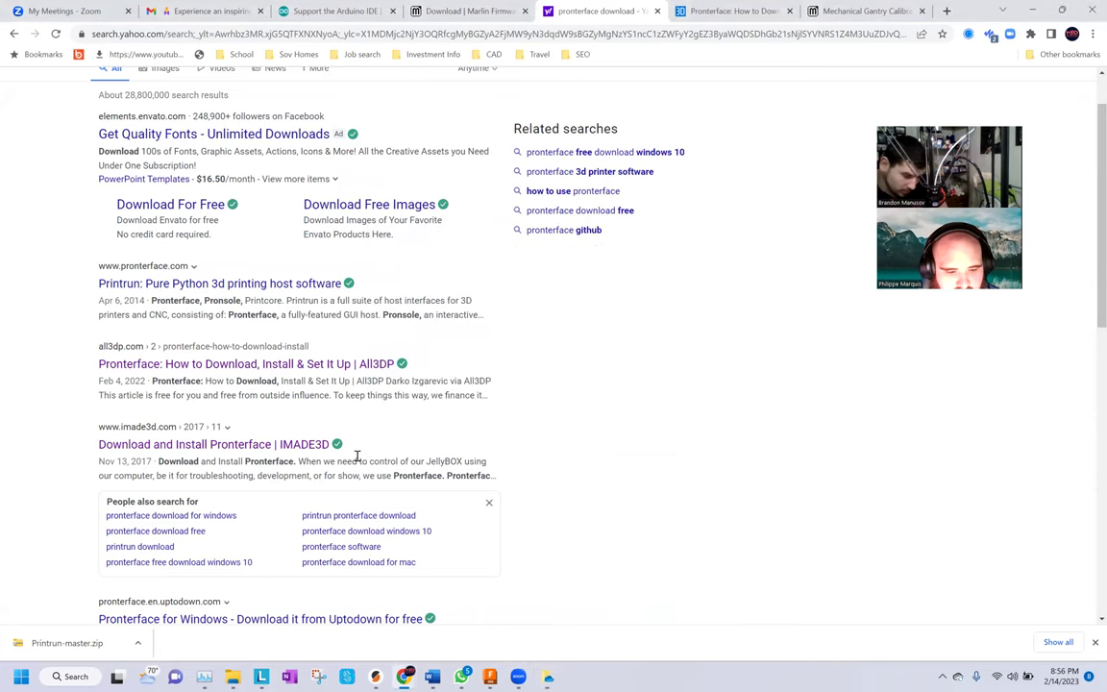
Follow the IMADE3D Pronterface article to the pronterface.com download section, examine its Windows & OSX binaries listing and close the tab
left_click(298, 445)
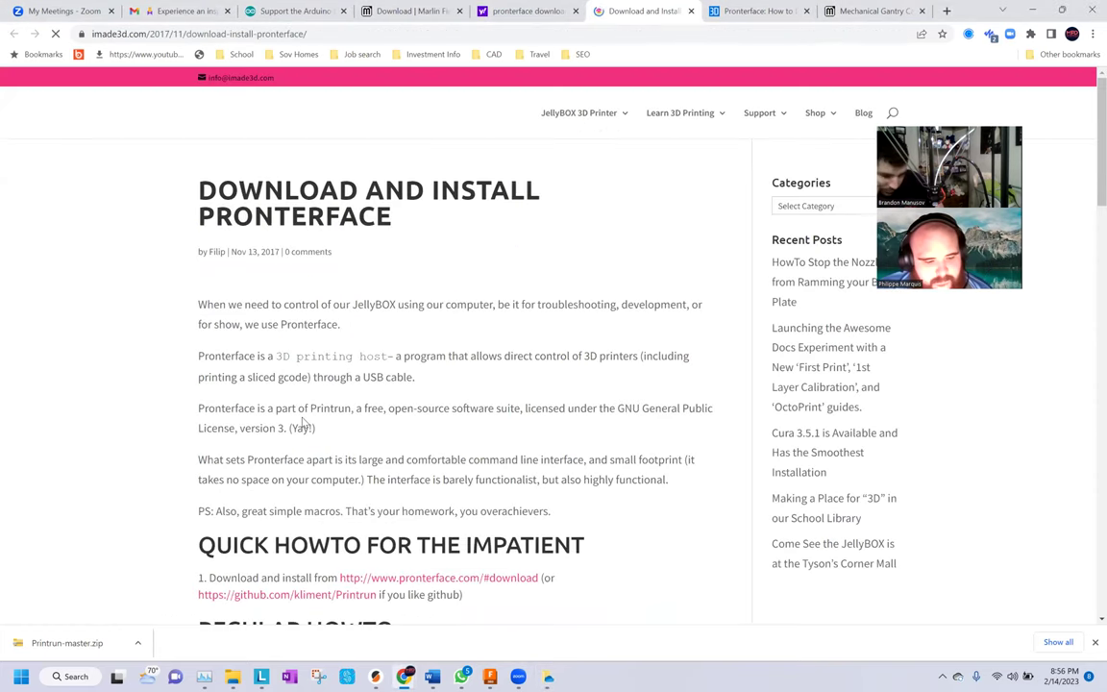
scroll(303, 420, "down", 3)
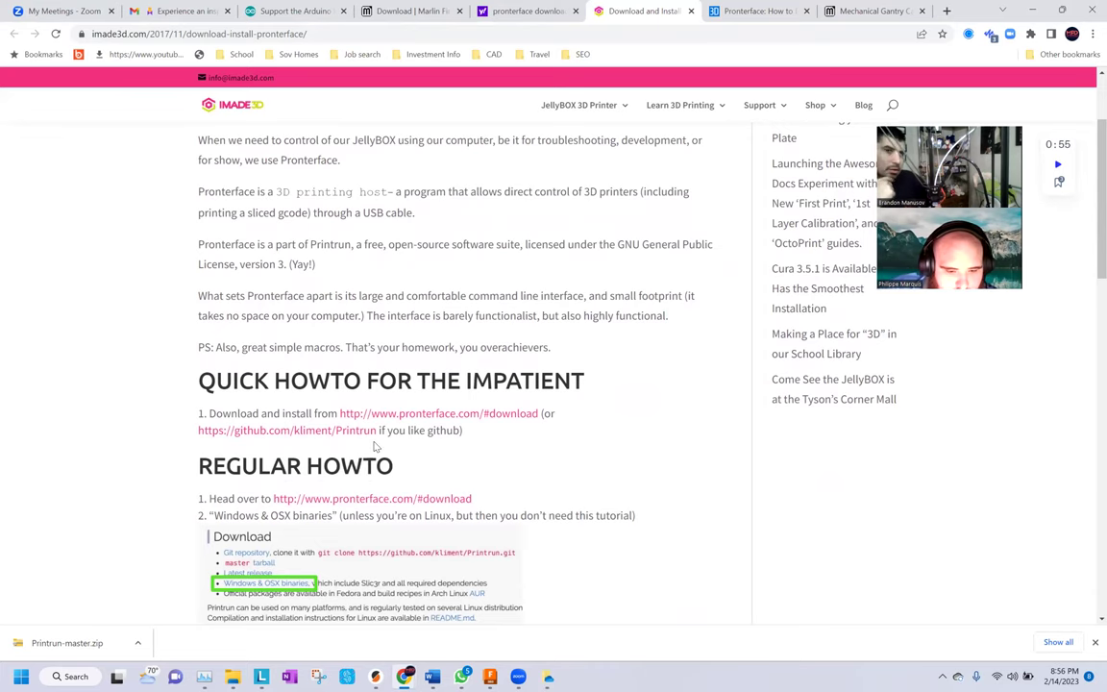
left_click(473, 415)
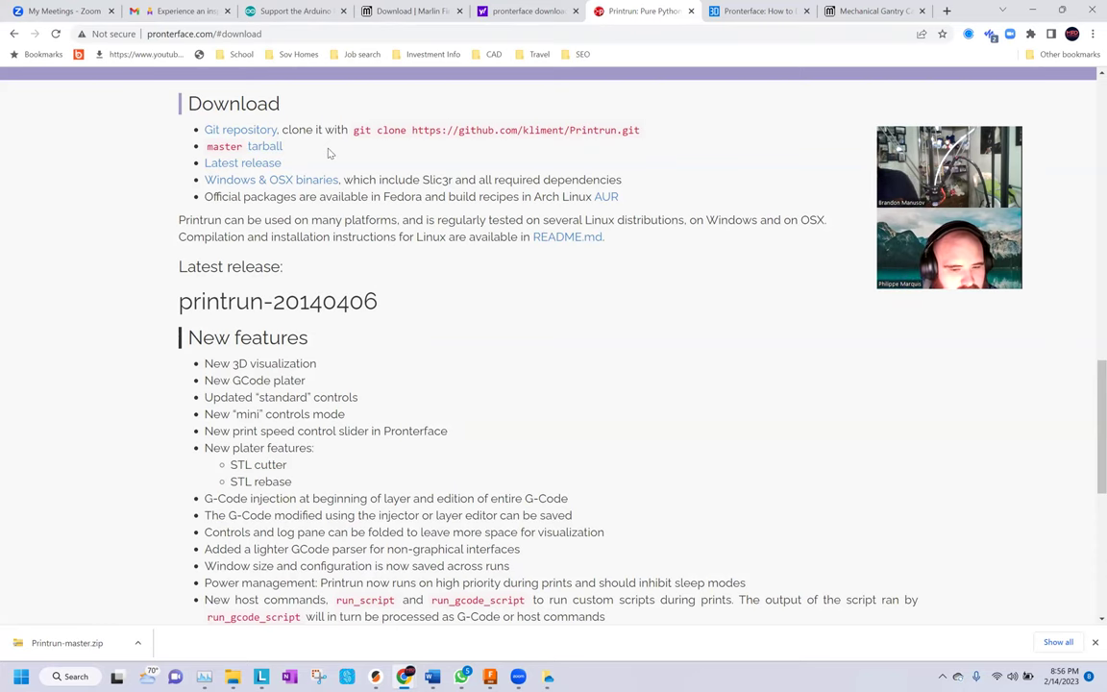
scroll(327, 150, "down", 1)
scroll(326, 150, "up", 1)
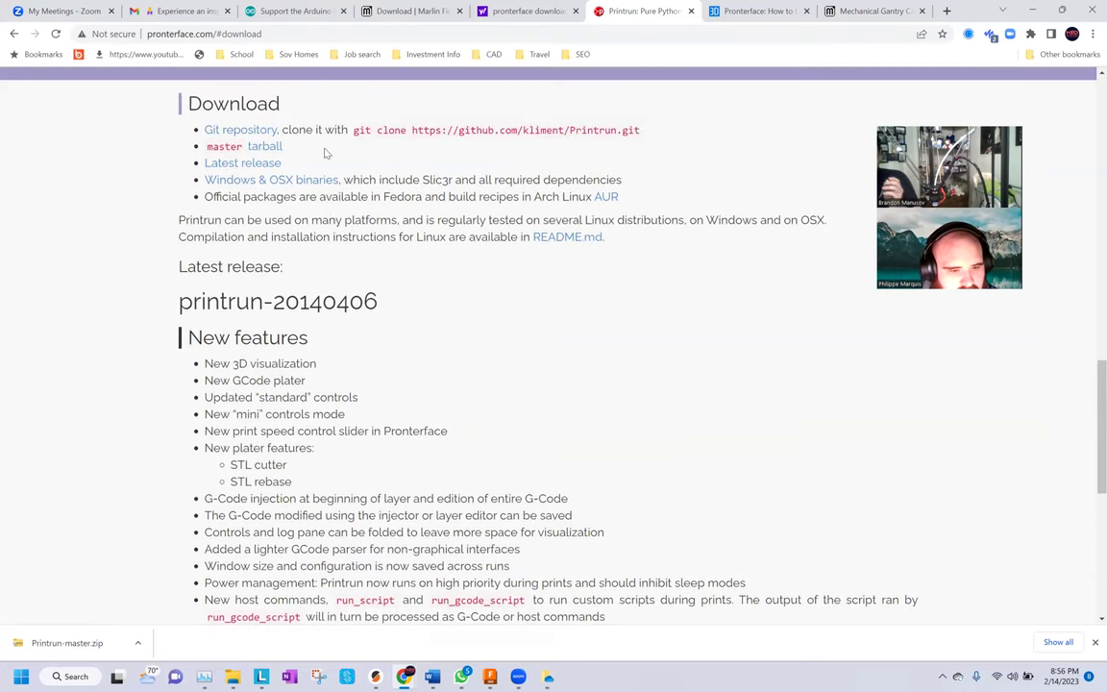
left_click(323, 180)
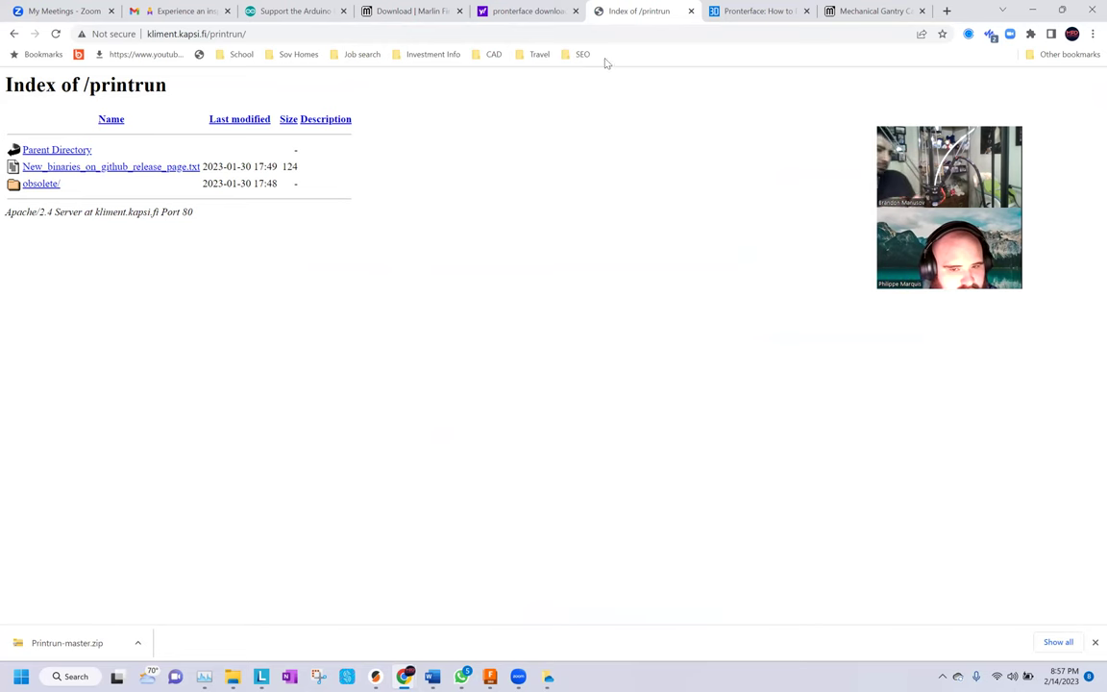
middle_click(634, 14)
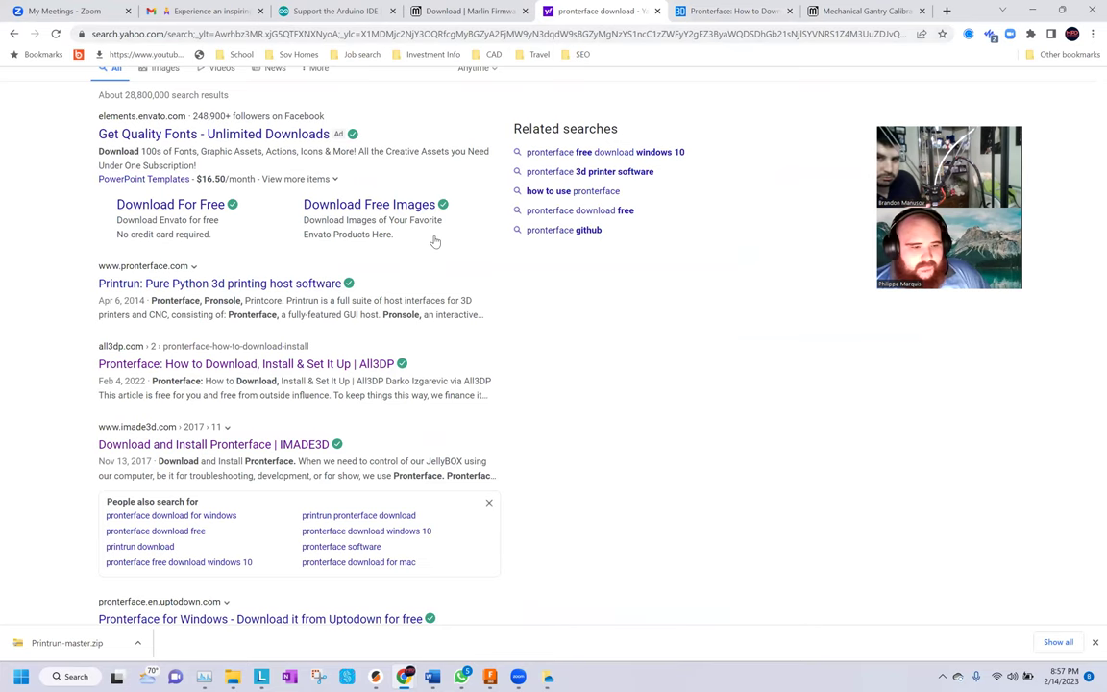
Open the Uptodown page for Pronterface for Windows from the search results
scroll(447, 275, "down", 1)
scroll(451, 283, "down", 2)
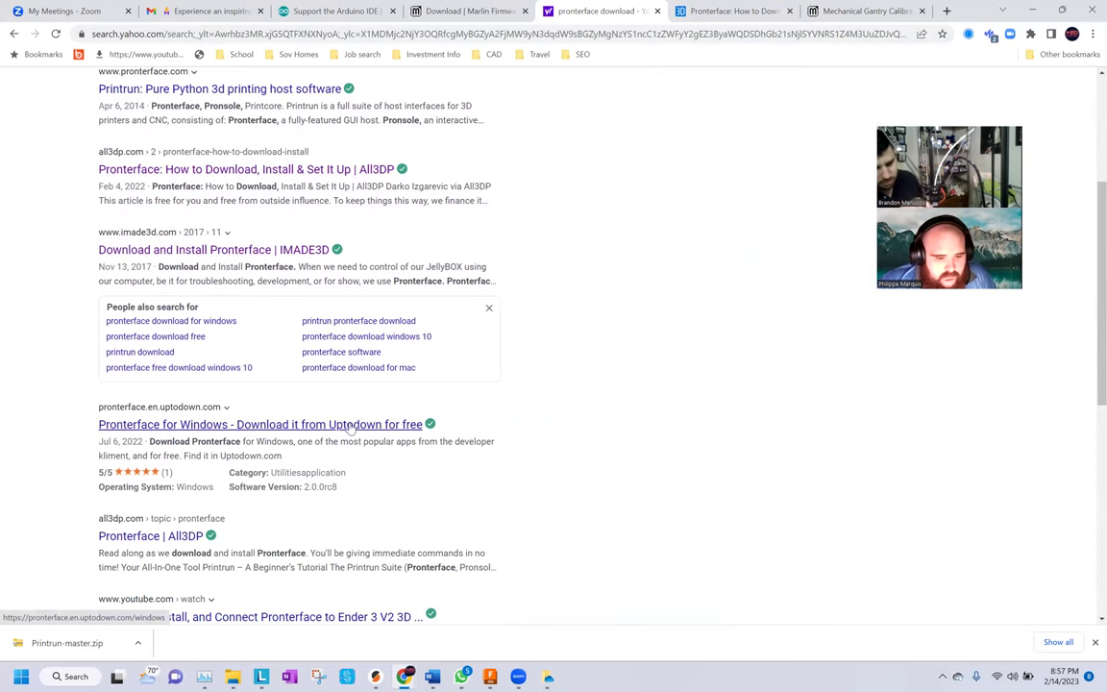
left_click(357, 428)
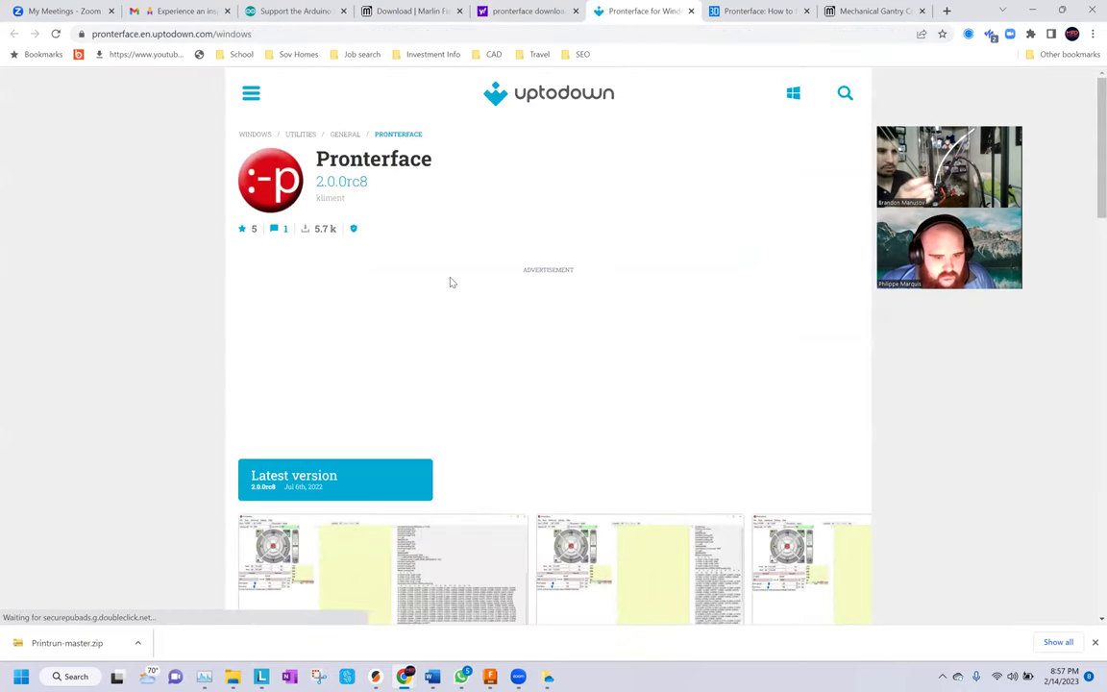
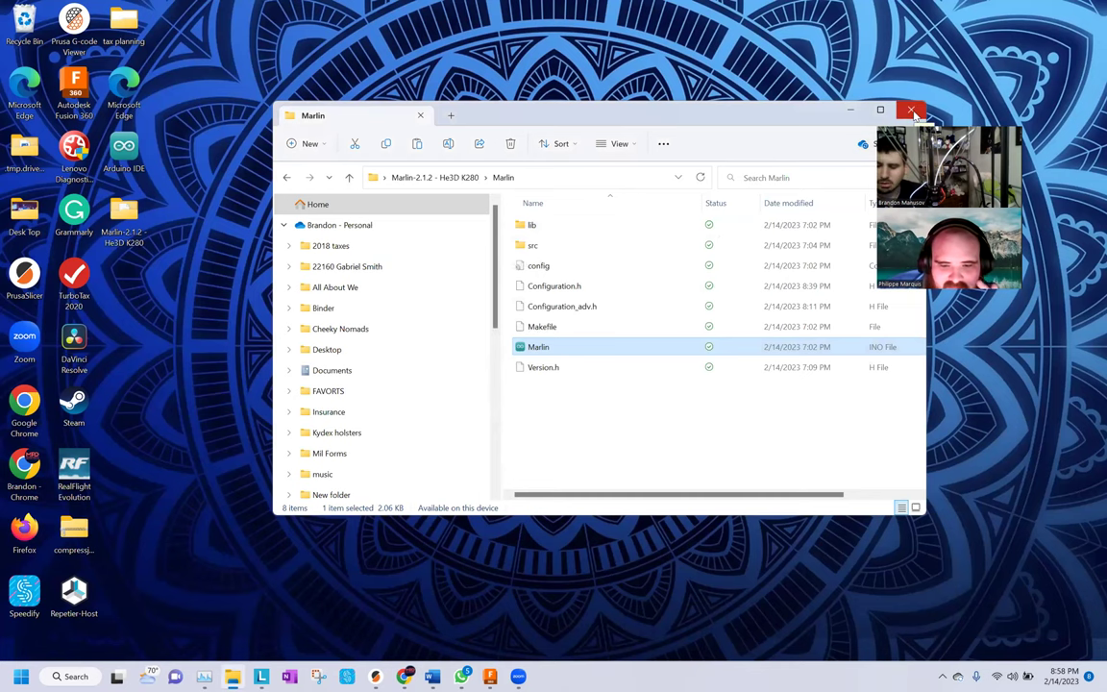
Close the Marlin folder window and switch to Zoom
left_click(912, 112)
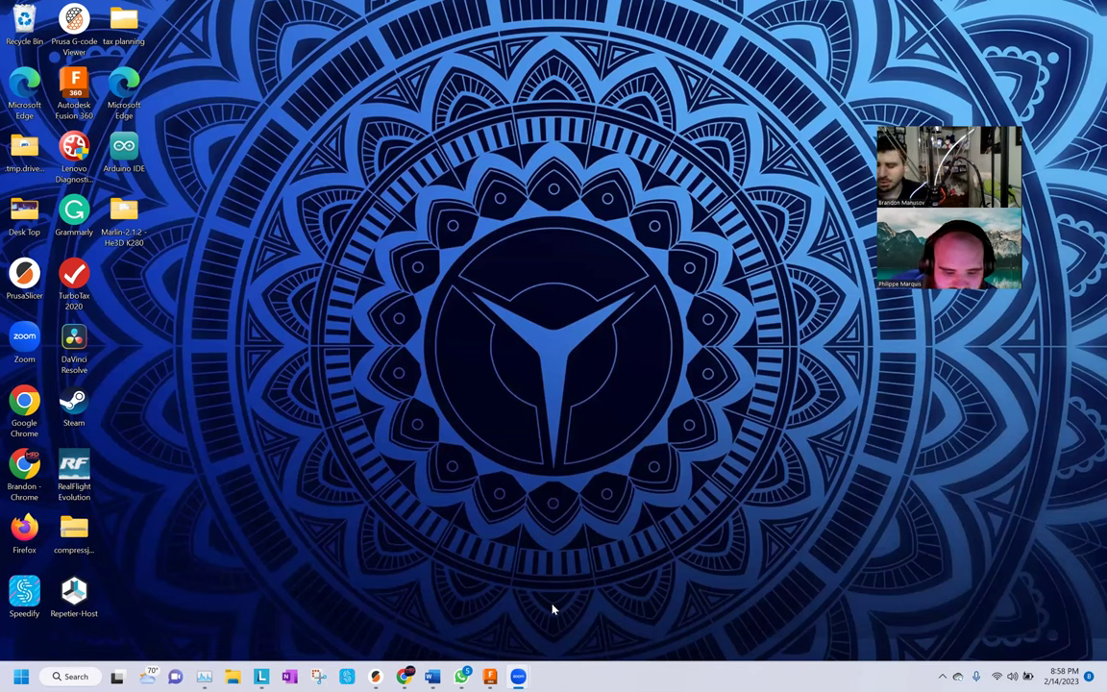
mouse_move(524, 678)
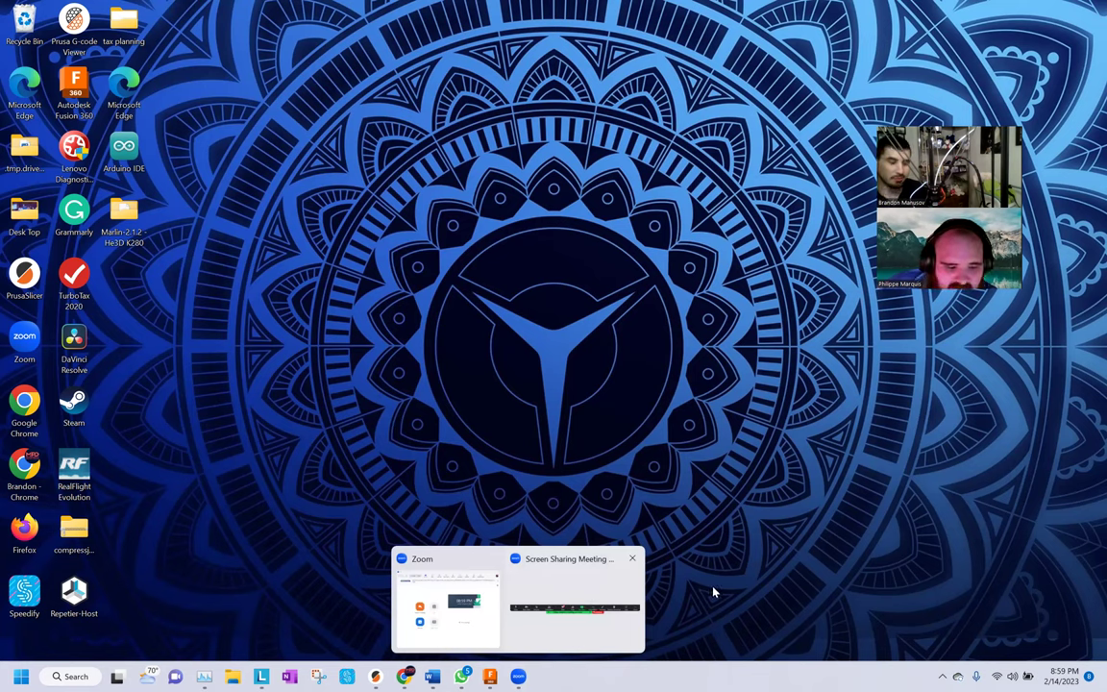
left_click(520, 673)
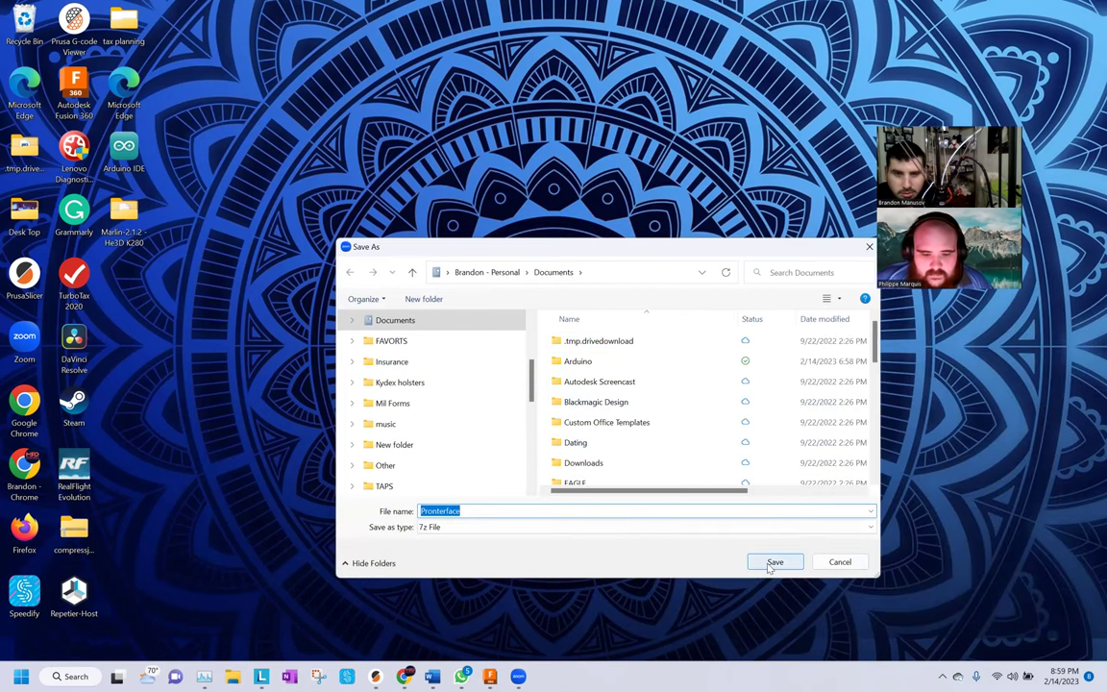
Save the Pronterface 7z file shared in the meeting to the Desktop folder
scroll(462, 437, "up", 3)
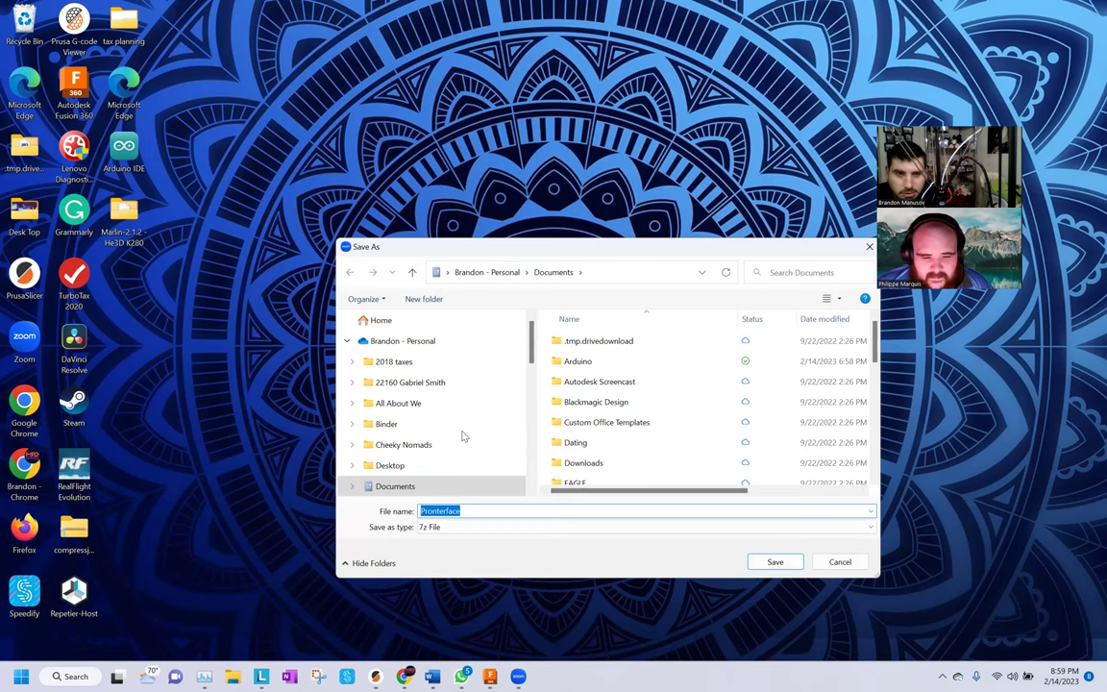
left_click(402, 324)
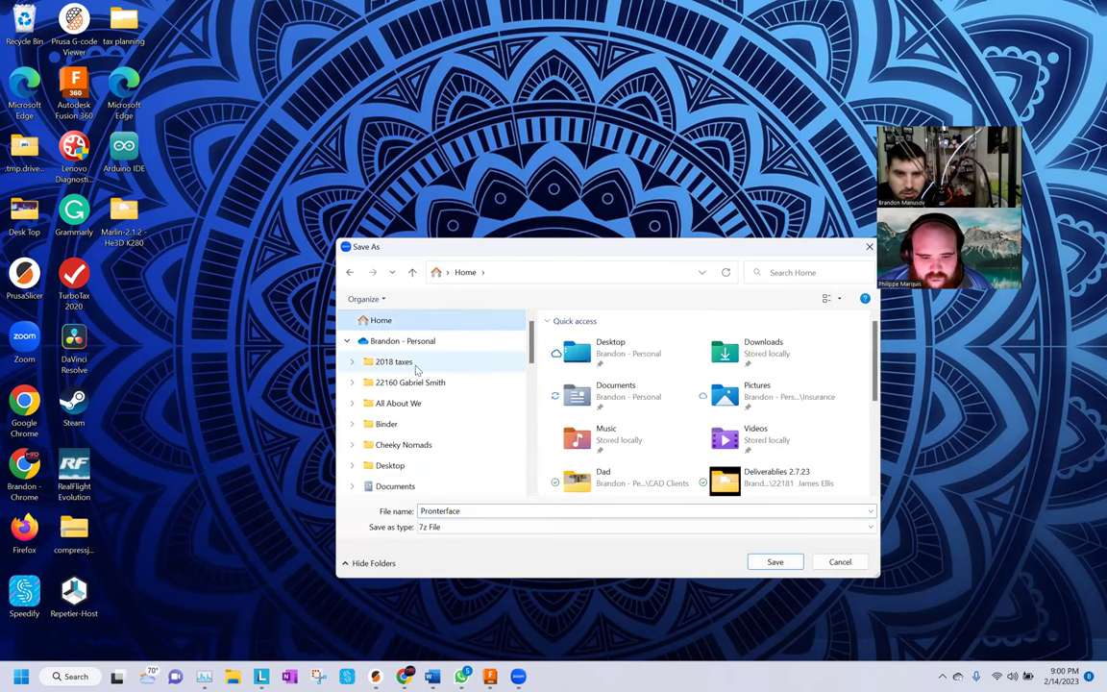
double_click(596, 348)
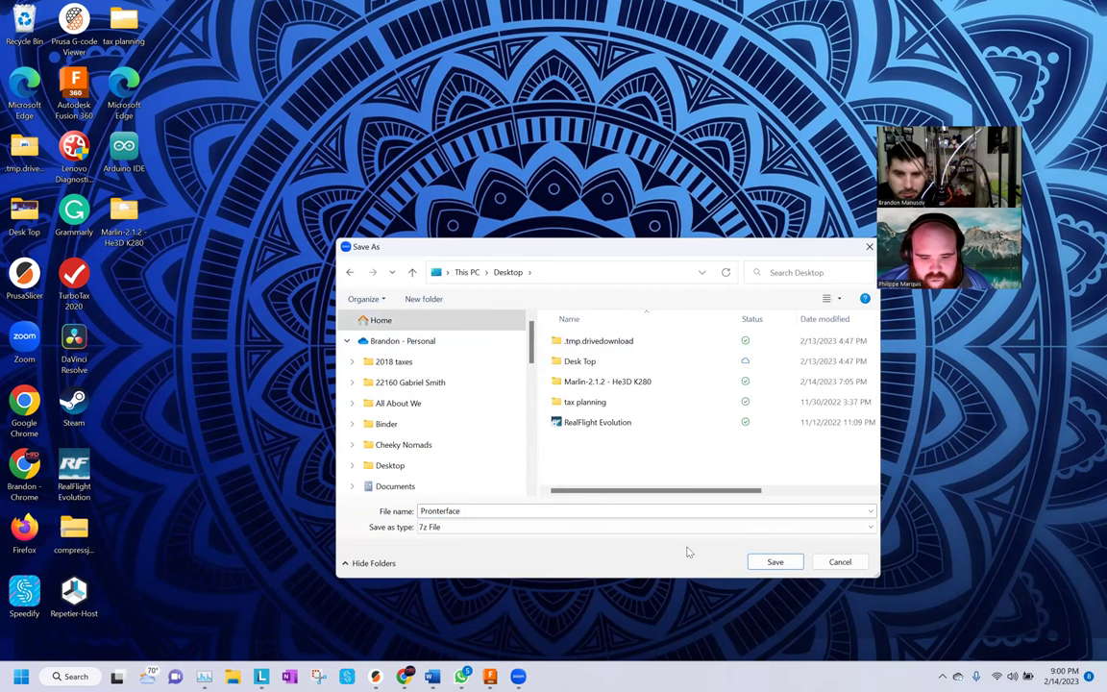
left_click(775, 562)
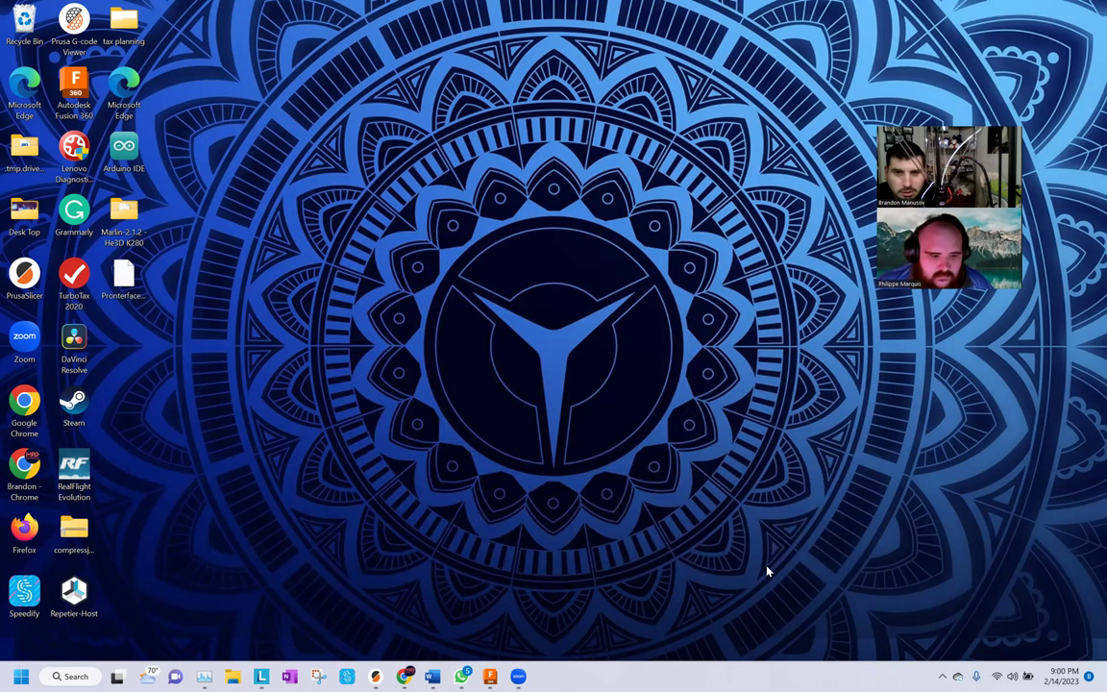
Try to open the Pronterface.7z file on the desktop and dismiss the choice of app for it
right_click(132, 273)
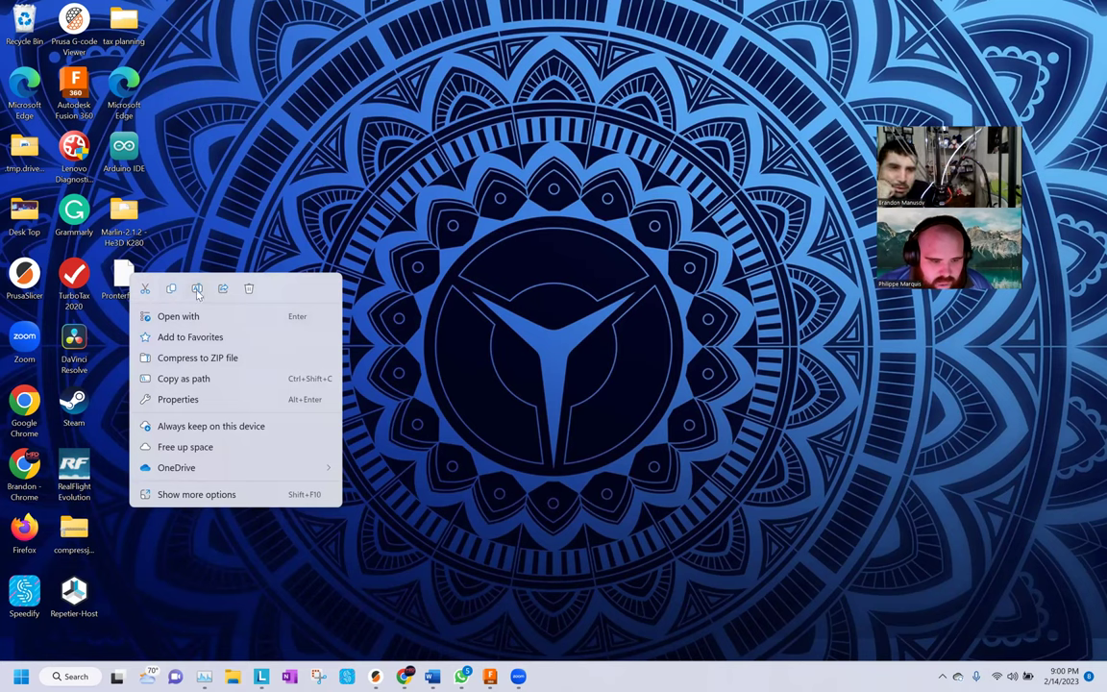
left_click(197, 495)
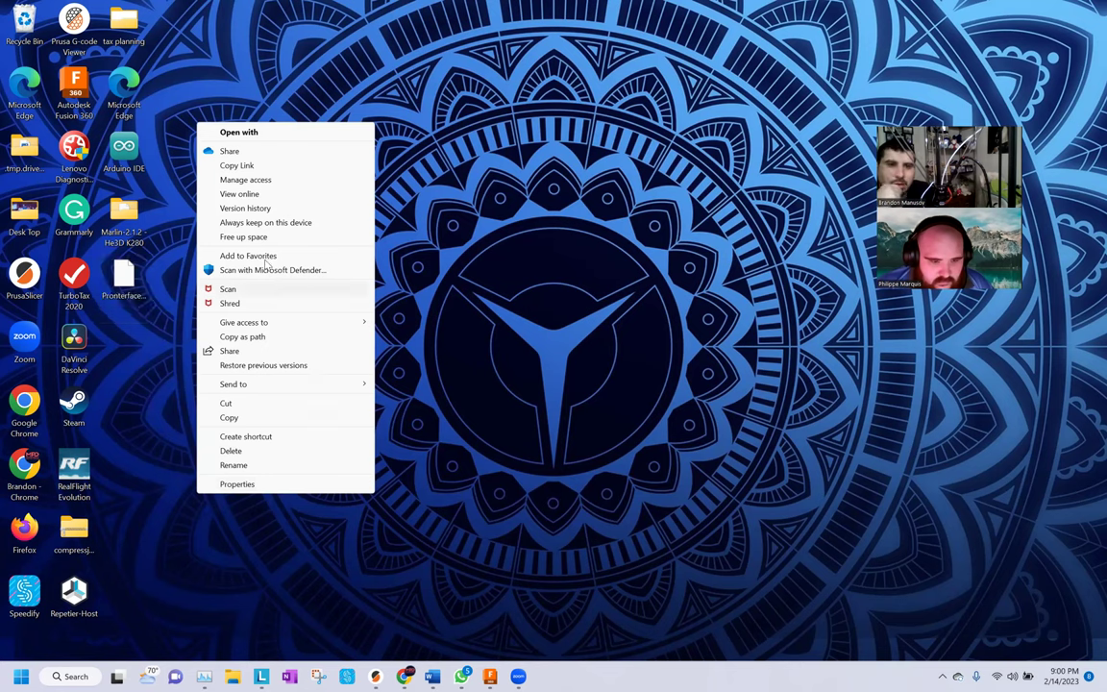
left_click(142, 279)
double_click(142, 278)
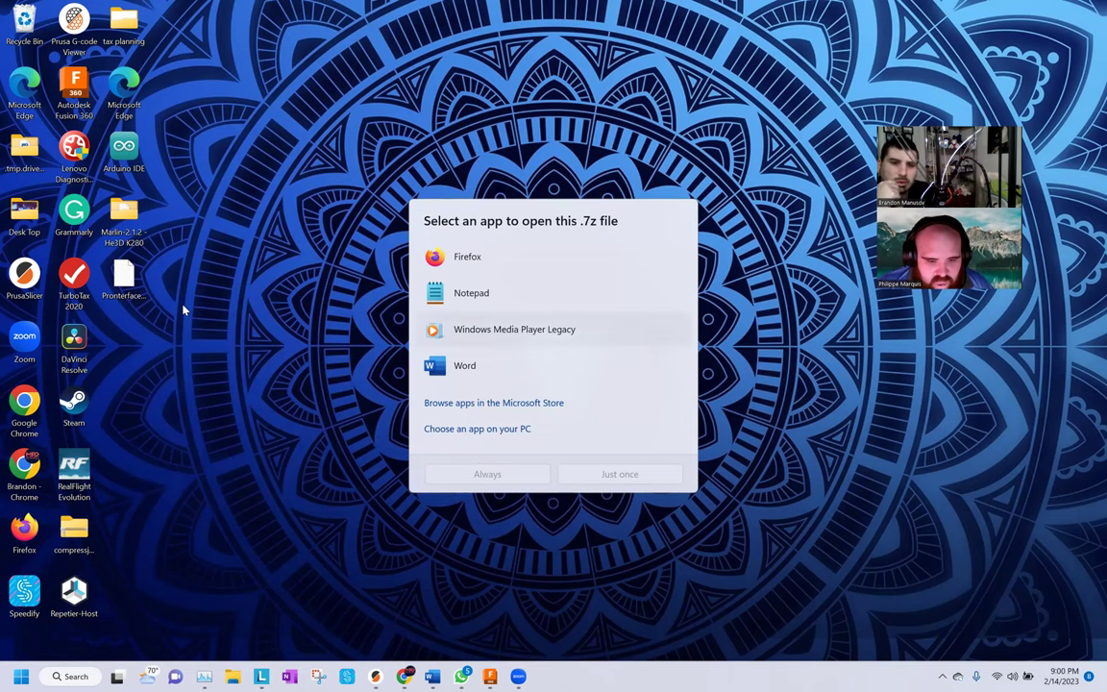
key("Escape")
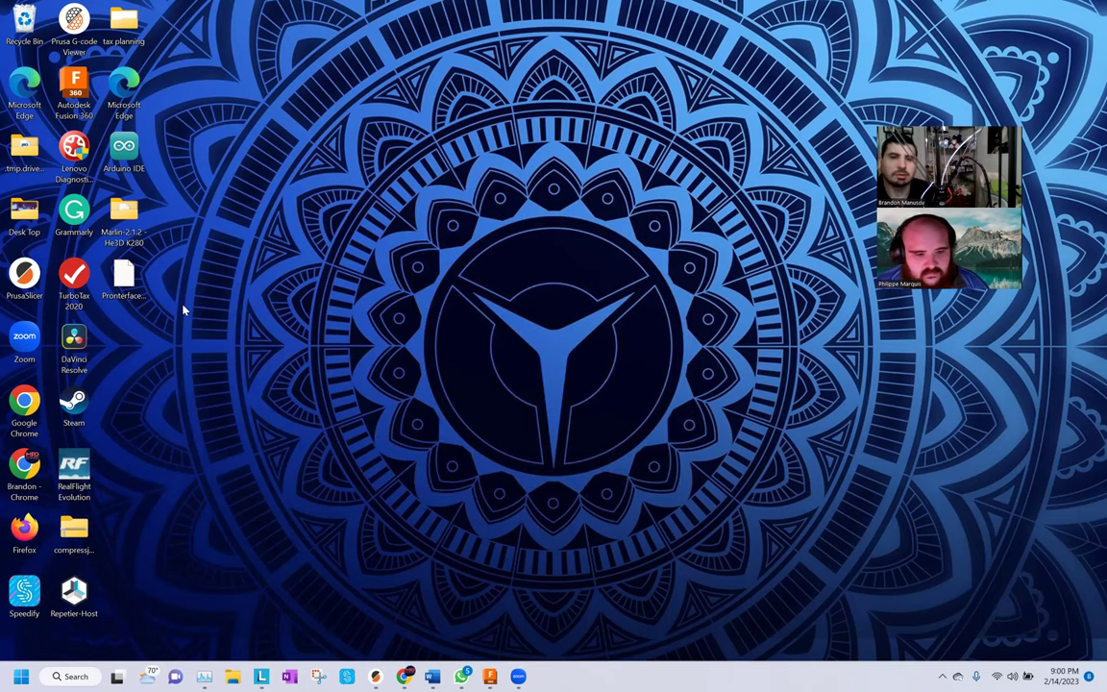
Examine the full list of file actions offered for Pronterface.7z on the desktop
right_click(128, 278)
key("Down")
key("Up")
key("Up")
key("Right")
key("Left")
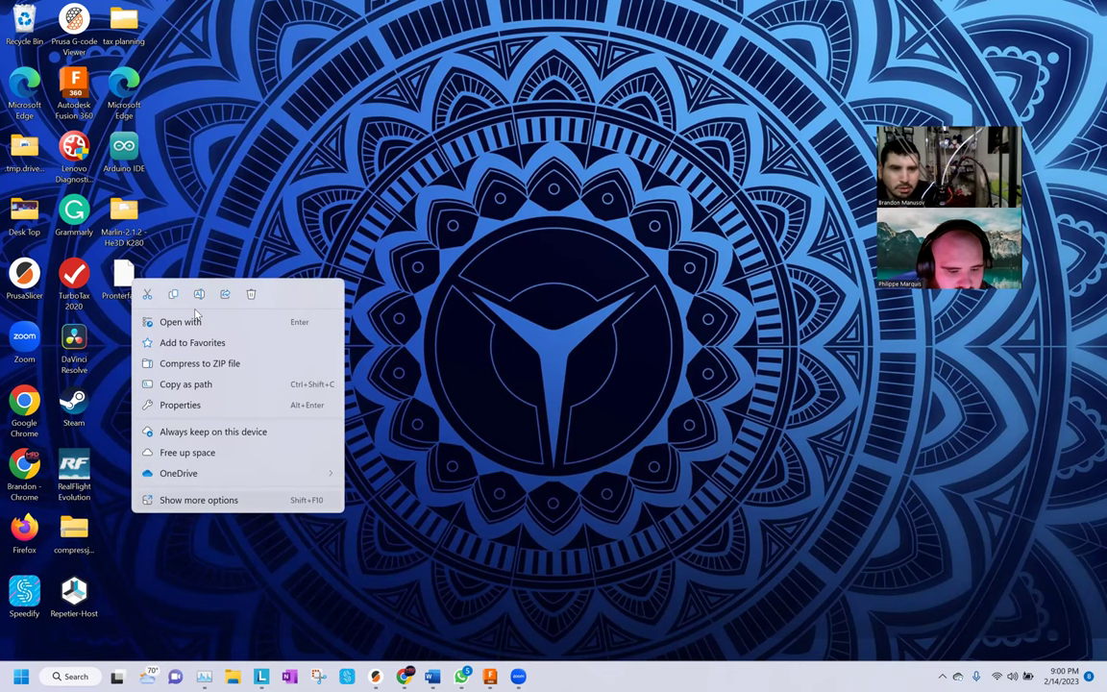
left_click(149, 500)
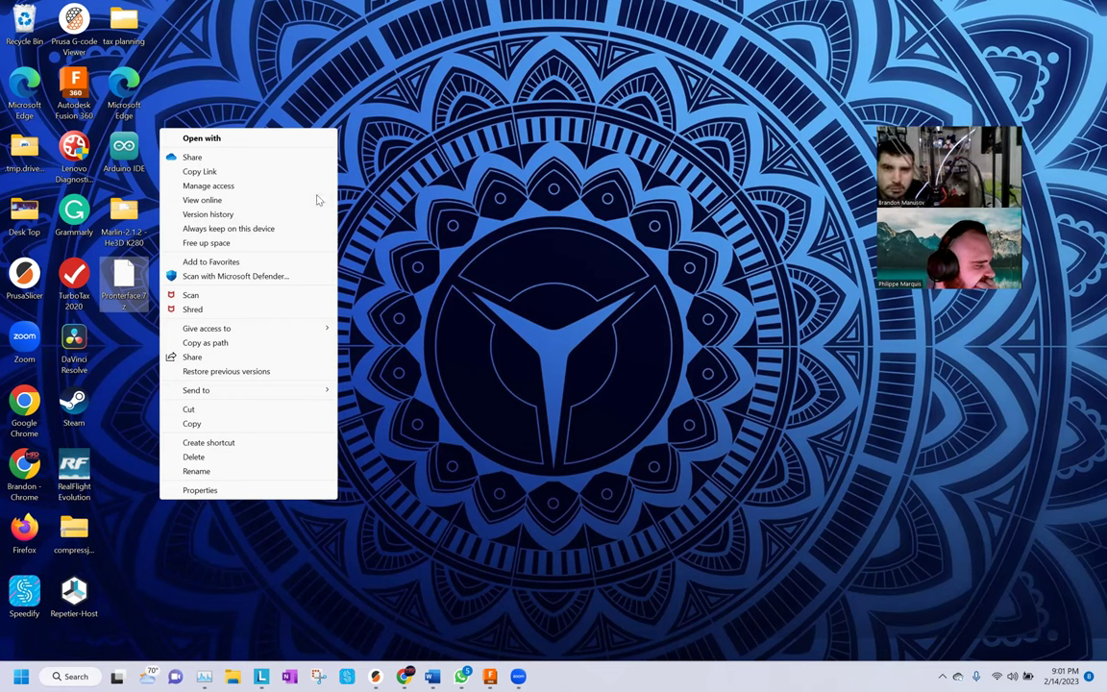
left_click(404, 250)
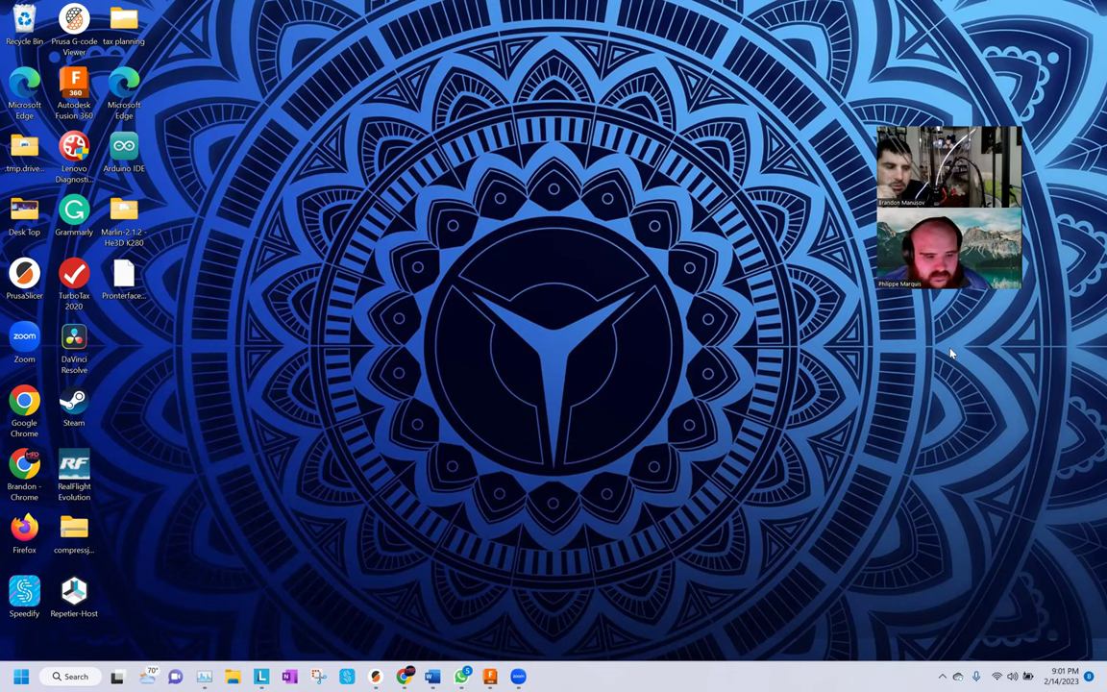
Delete Pronterface.7z from the desktop and dismiss the OneDrive deletion reminder
right_click(123, 277)
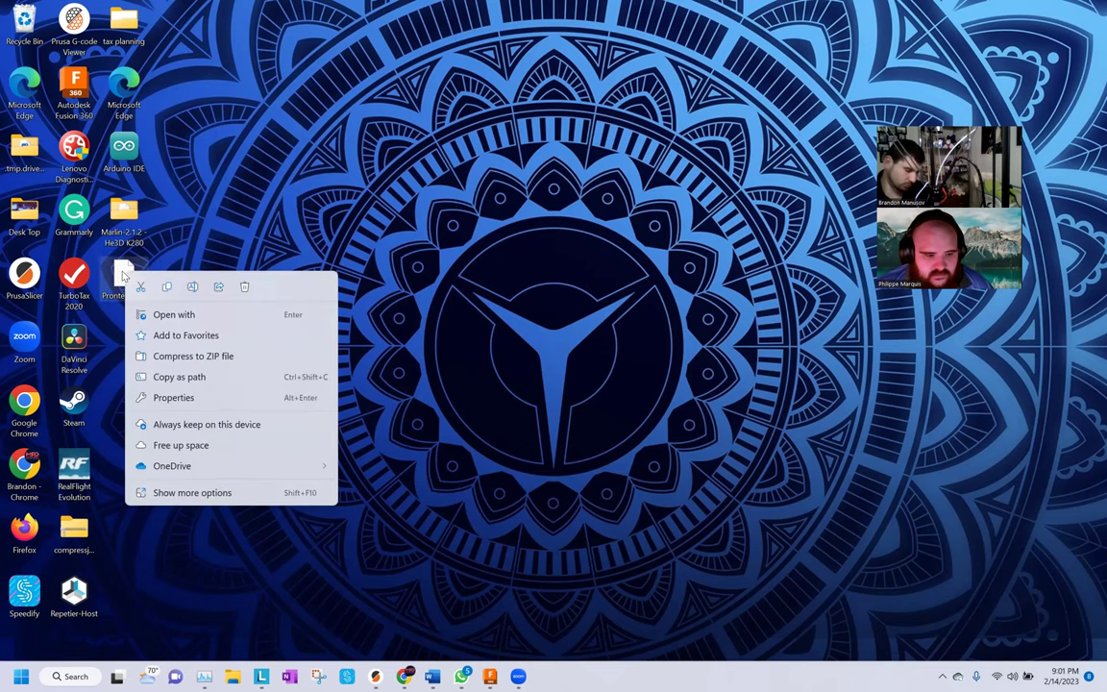
left_click(244, 287)
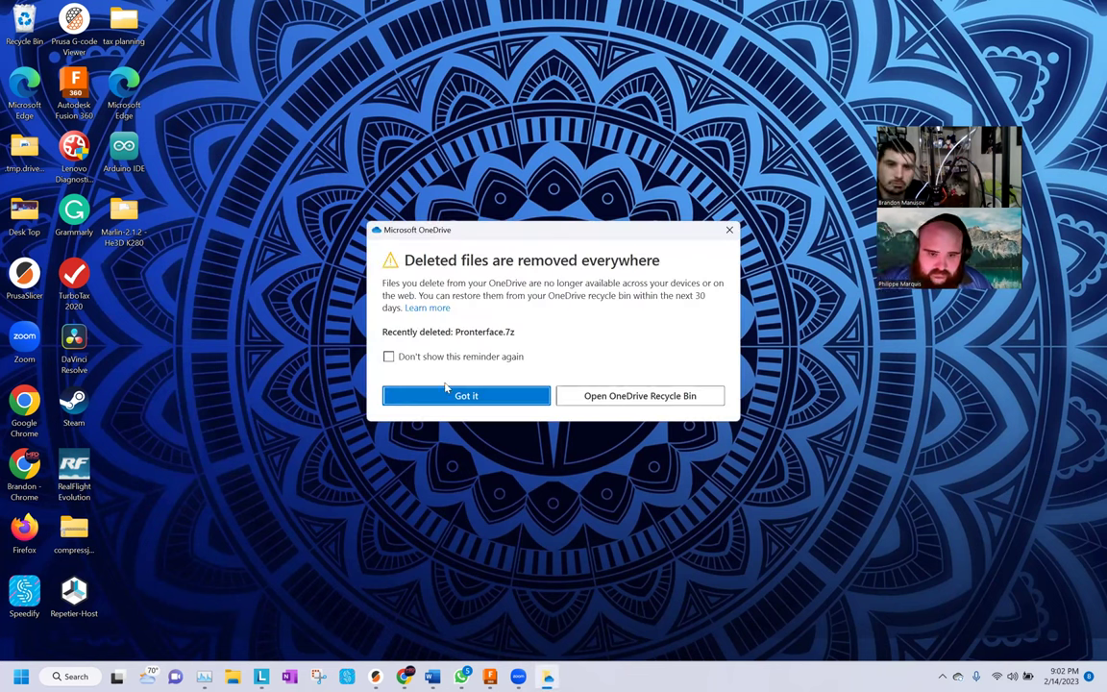
left_click(472, 395)
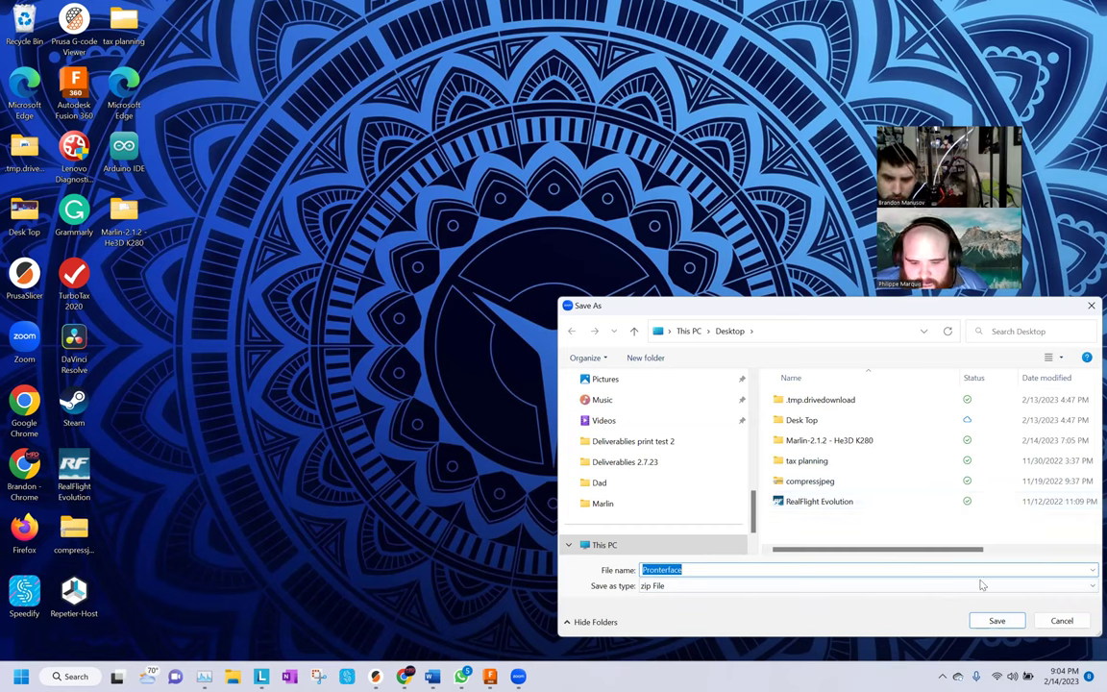
Try to move the Marlin-2.1.2 - He3D K280 folder from the save dialog onto the desktop and skip the interrupted move
left_click(810, 446)
left_click_drag(810, 449, 463, 181)
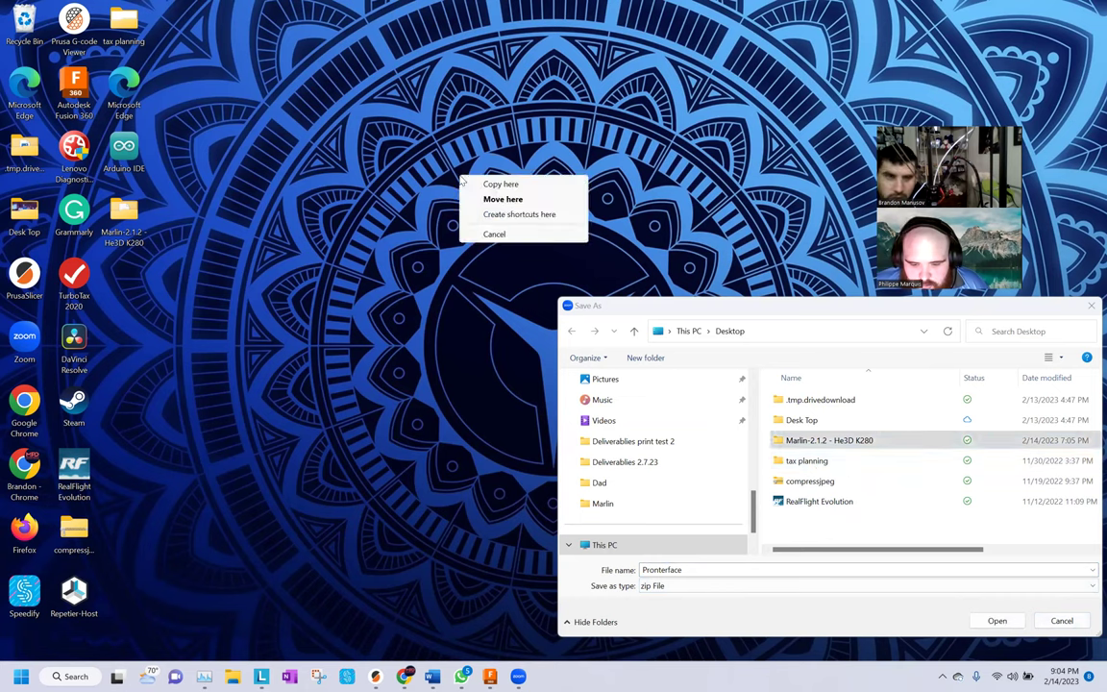
left_click(520, 201)
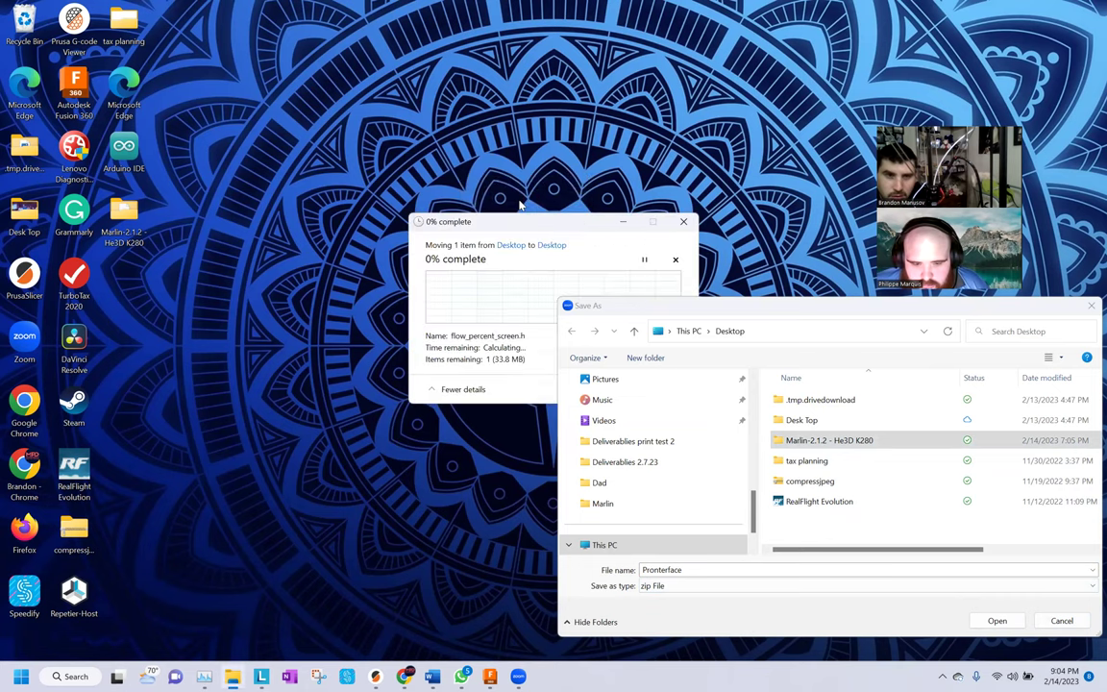
left_click(662, 306)
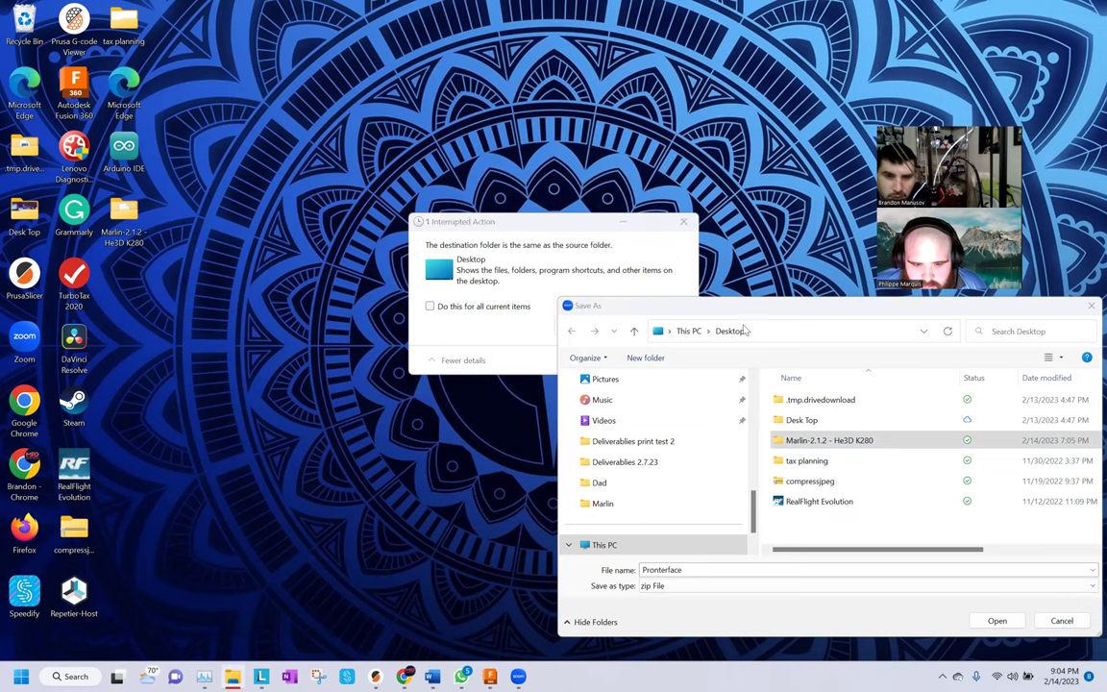
left_click_drag(575, 222, 443, 228)
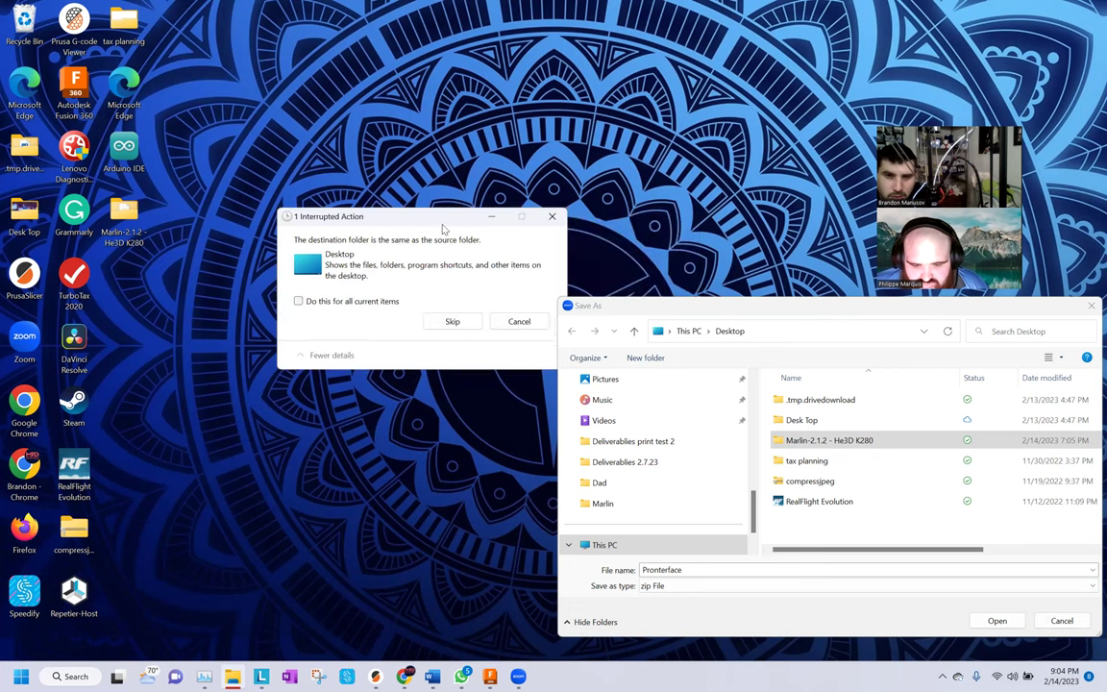
left_click(457, 328)
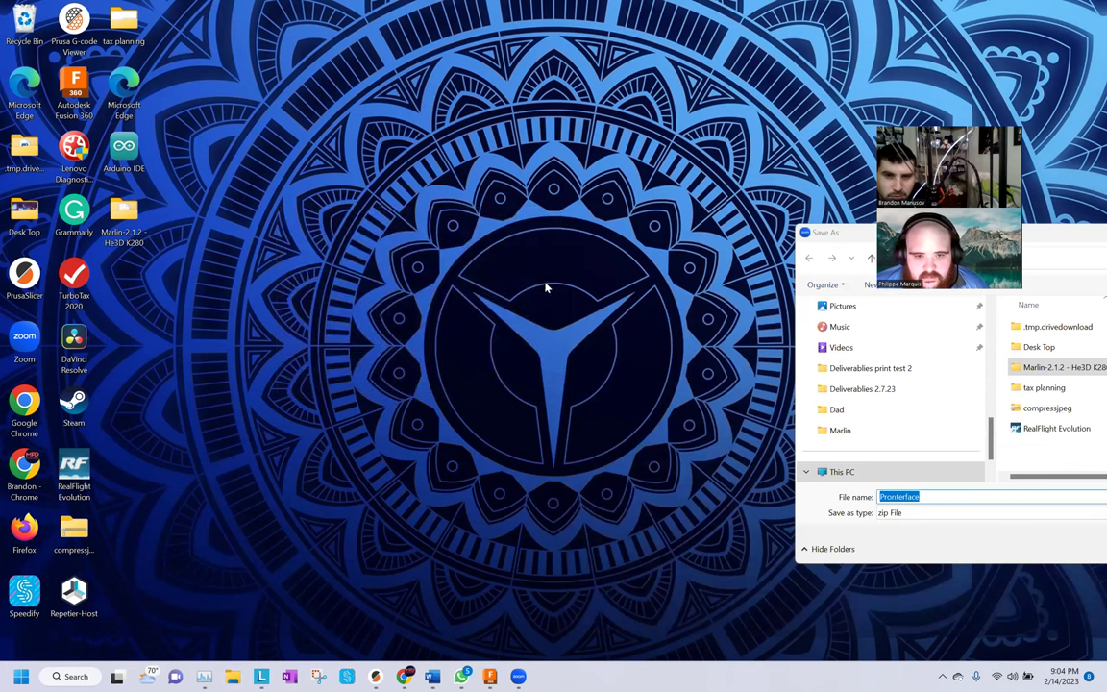
Save the Pronterface zip file to the Desktop folder rather than inside the Marlin-2.1.2 - He3D K280 folder
left_click_drag(852, 233, 615, 236)
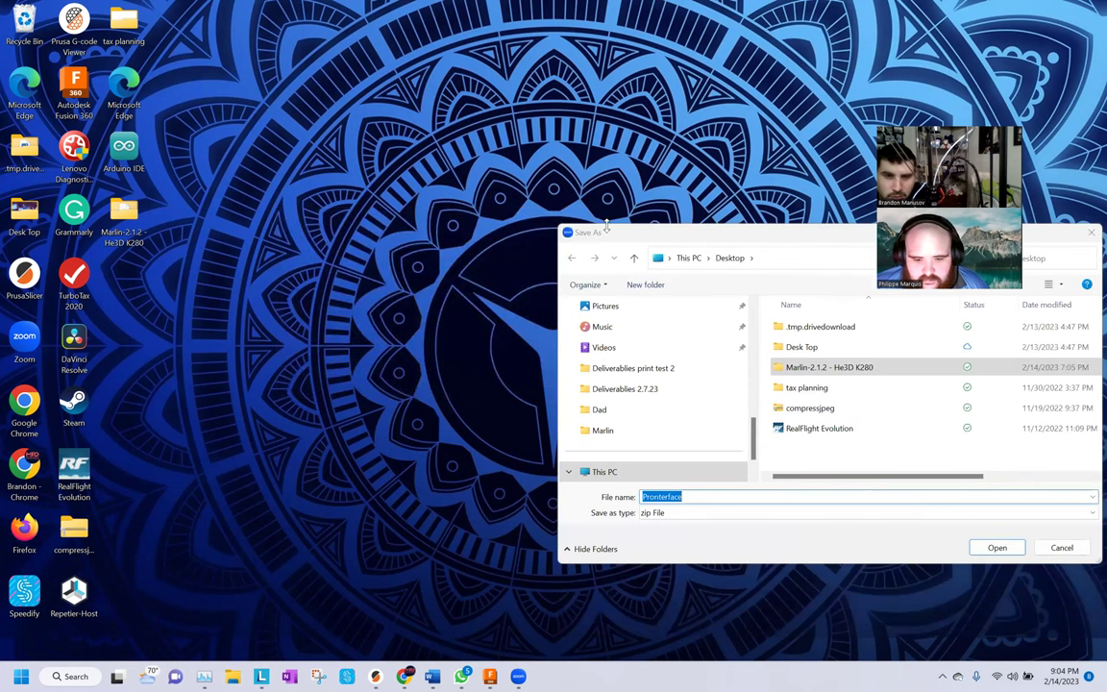
left_click(844, 444)
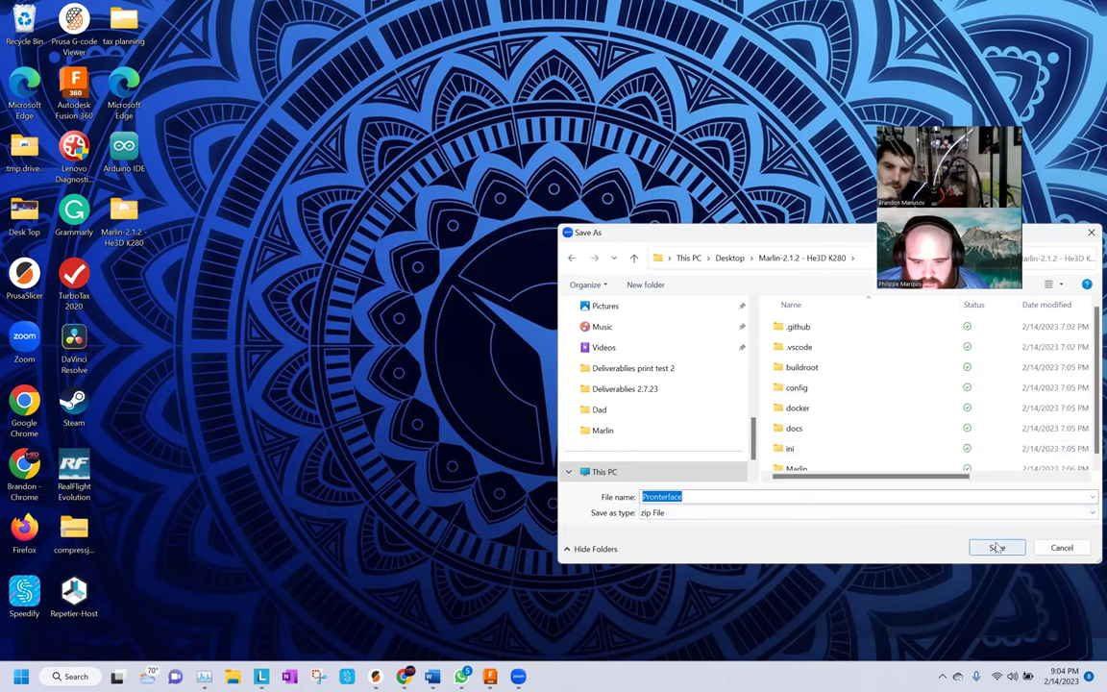
left_click(730, 257)
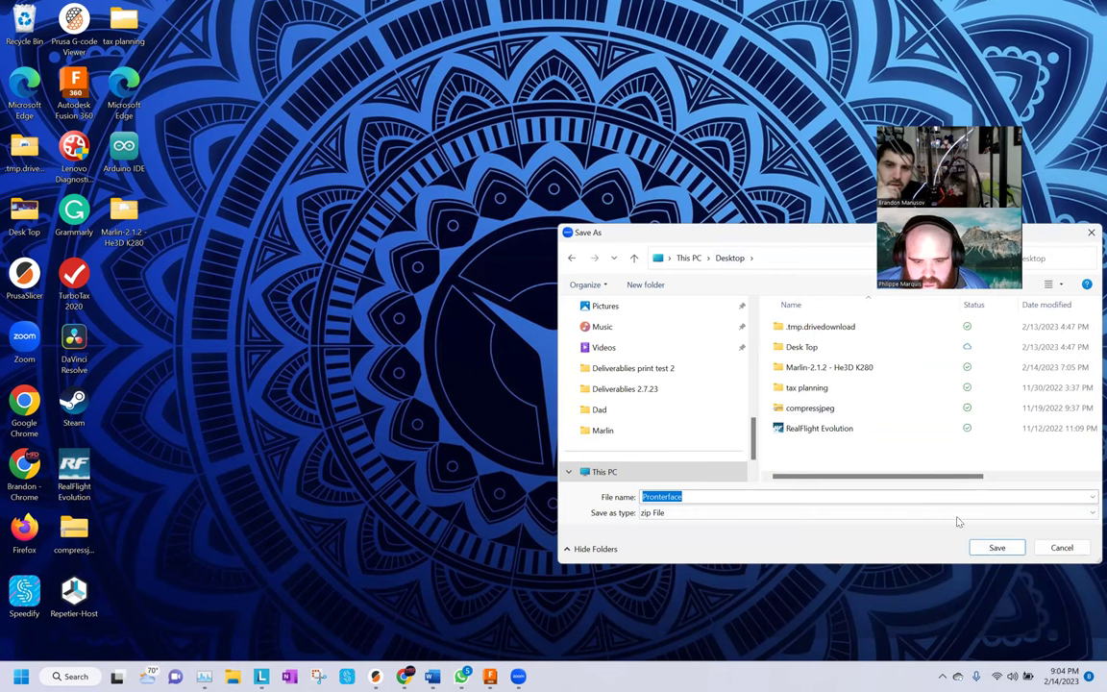
left_click(997, 548)
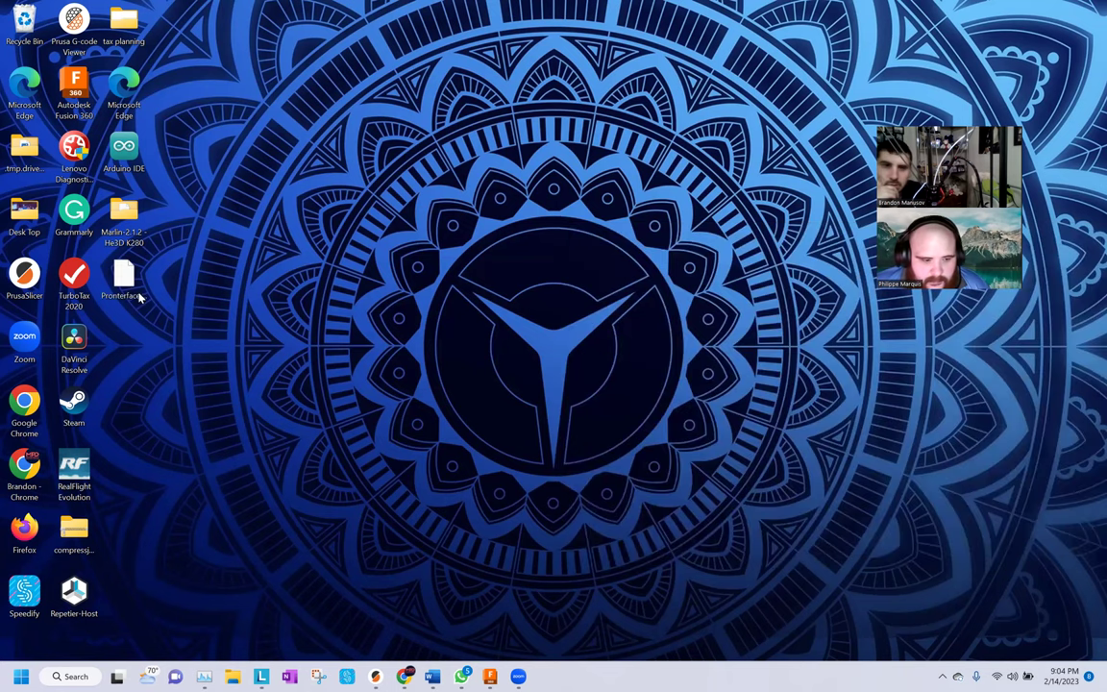
right_click(130, 282)
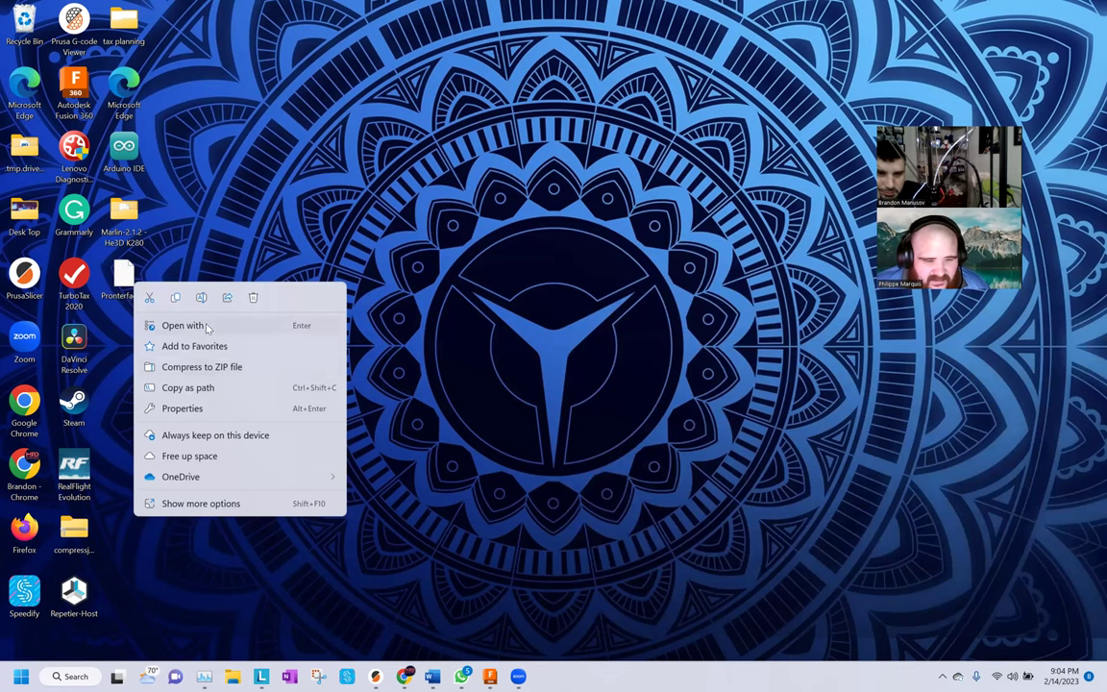
left_click(165, 235)
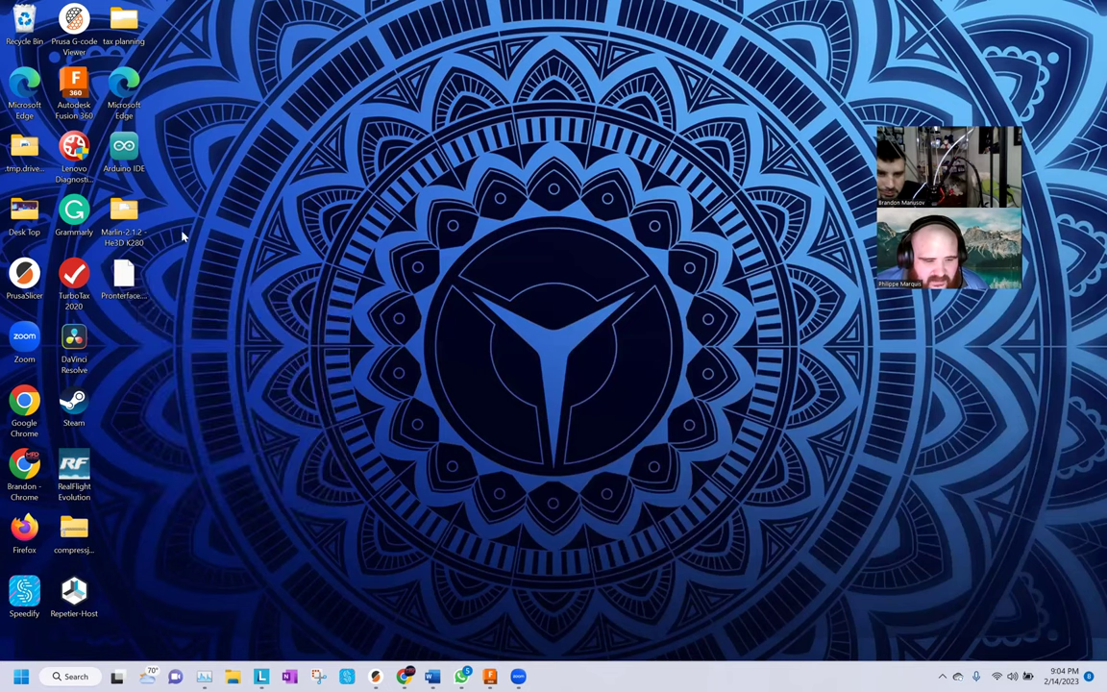
right_click(133, 272)
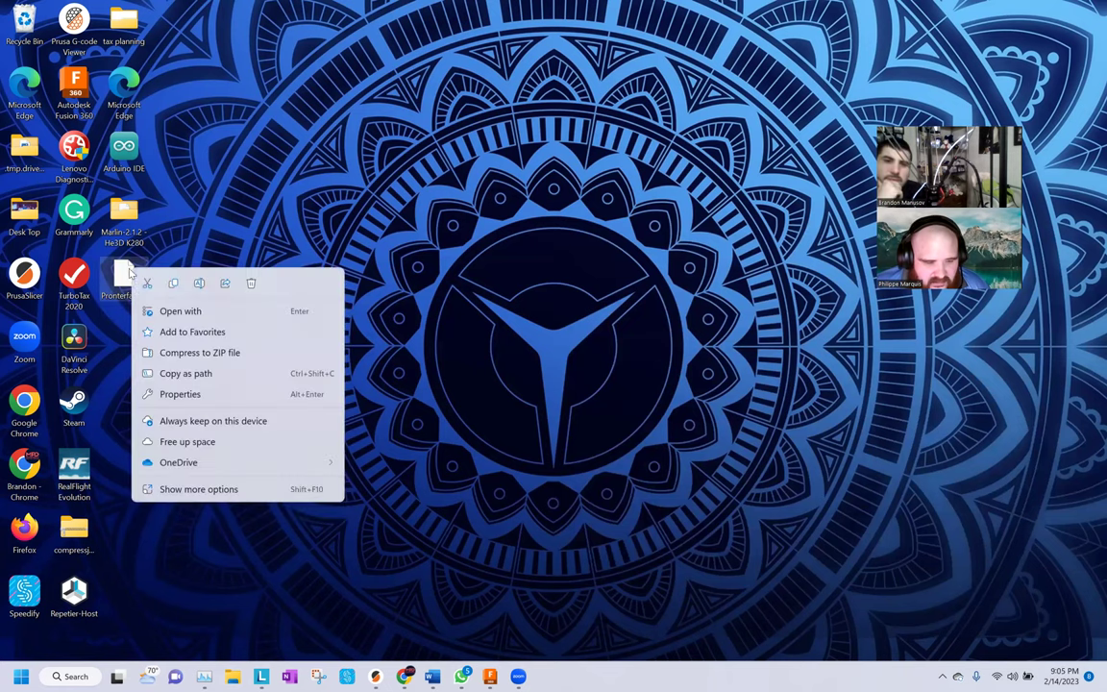
left_click(285, 192)
Try to rename the Pronterface download on the desktop as Pronterface.zip by removing its .zmdownload extension, and cancel the rename
left_click(129, 297)
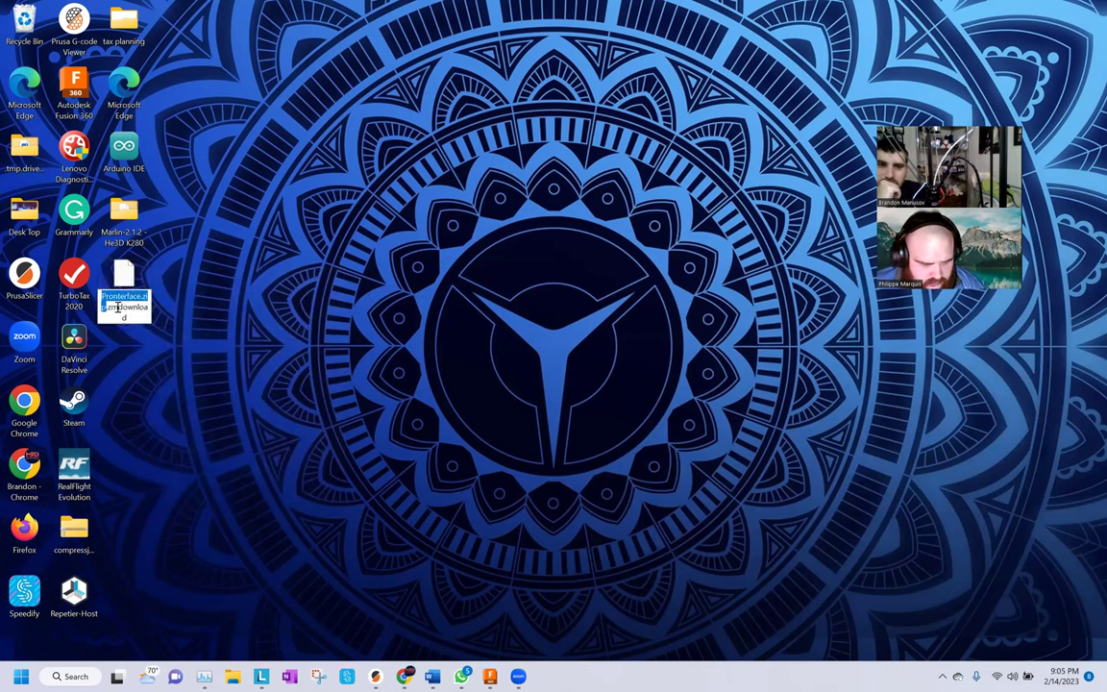
left_click_drag(109, 305, 139, 320)
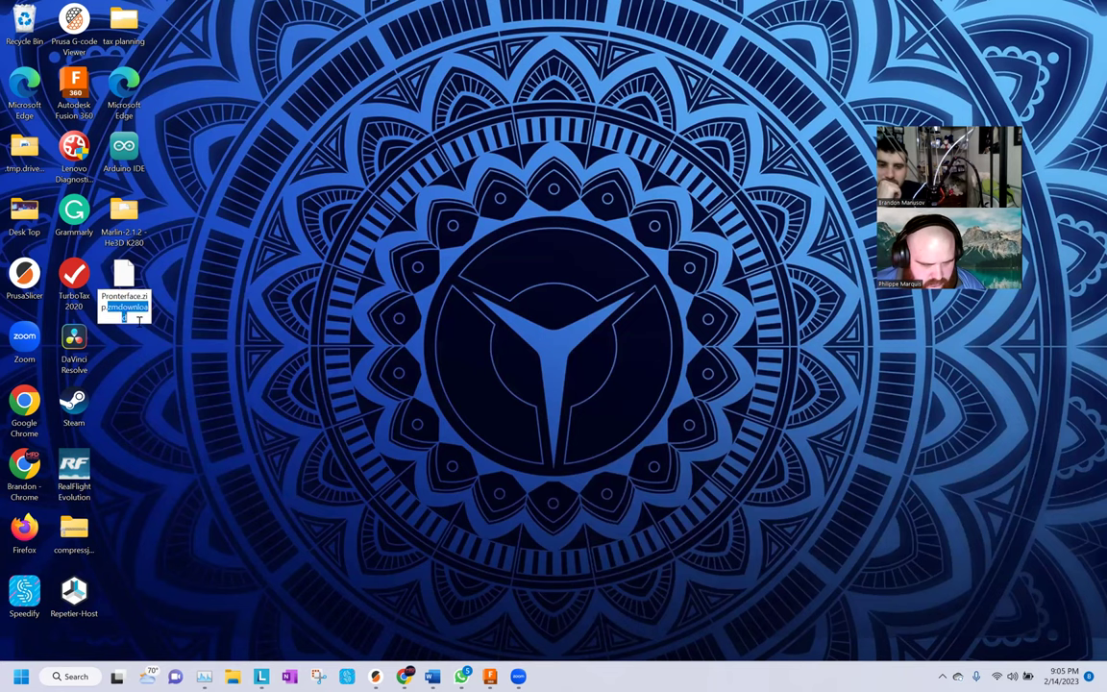
key("BackSpace")
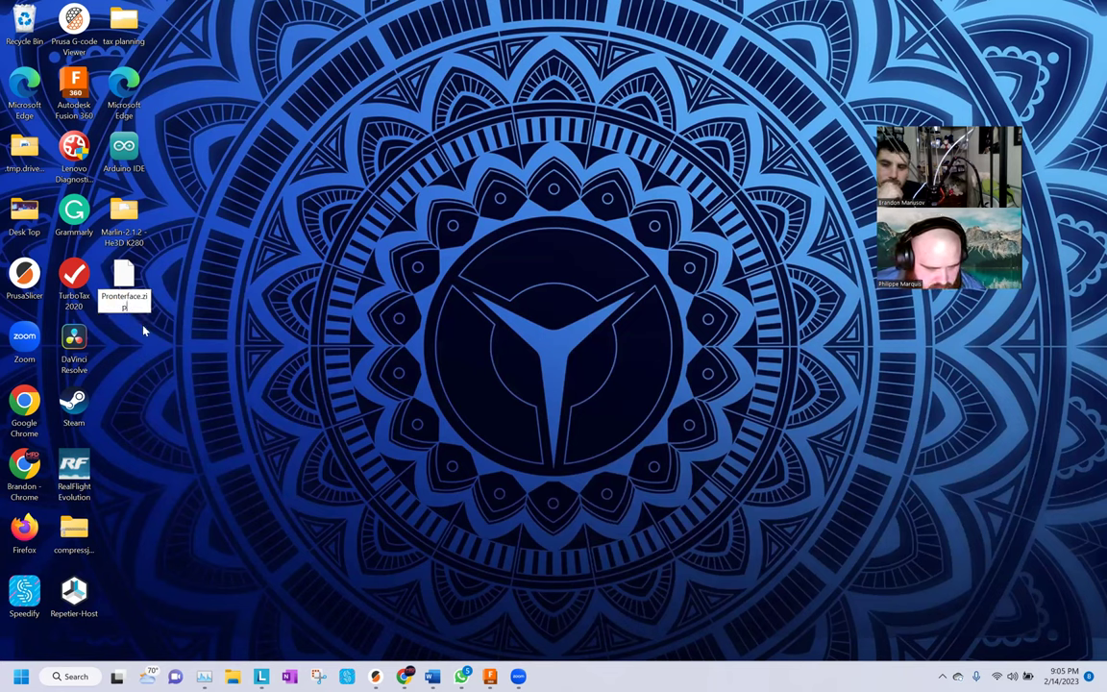
left_click(195, 317)
left_click(609, 344)
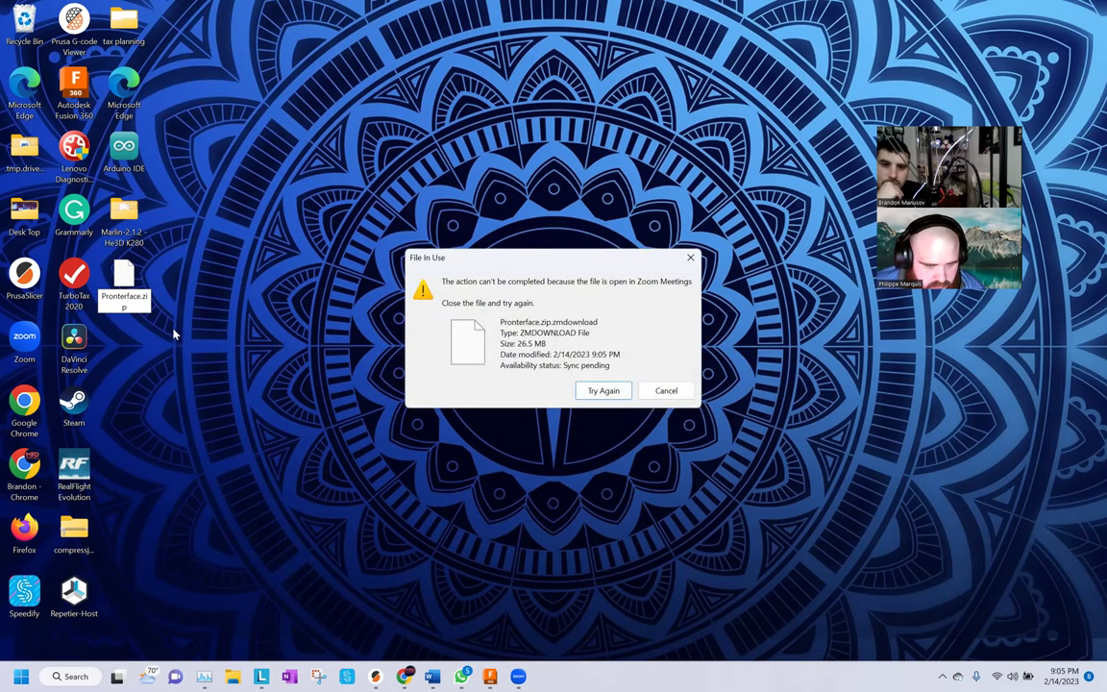
left_click(600, 387)
left_click(663, 387)
key("Escape")
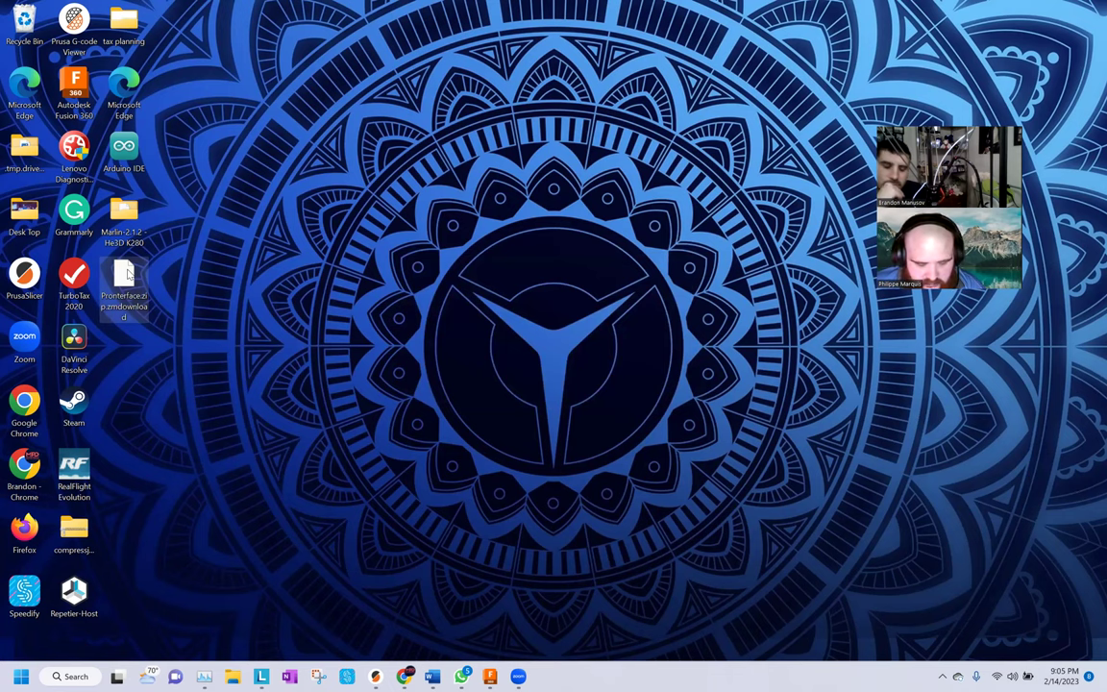
Retry the blocked file operation on Pronterface.zip.zmdownload, then cancel it
left_click(589, 344)
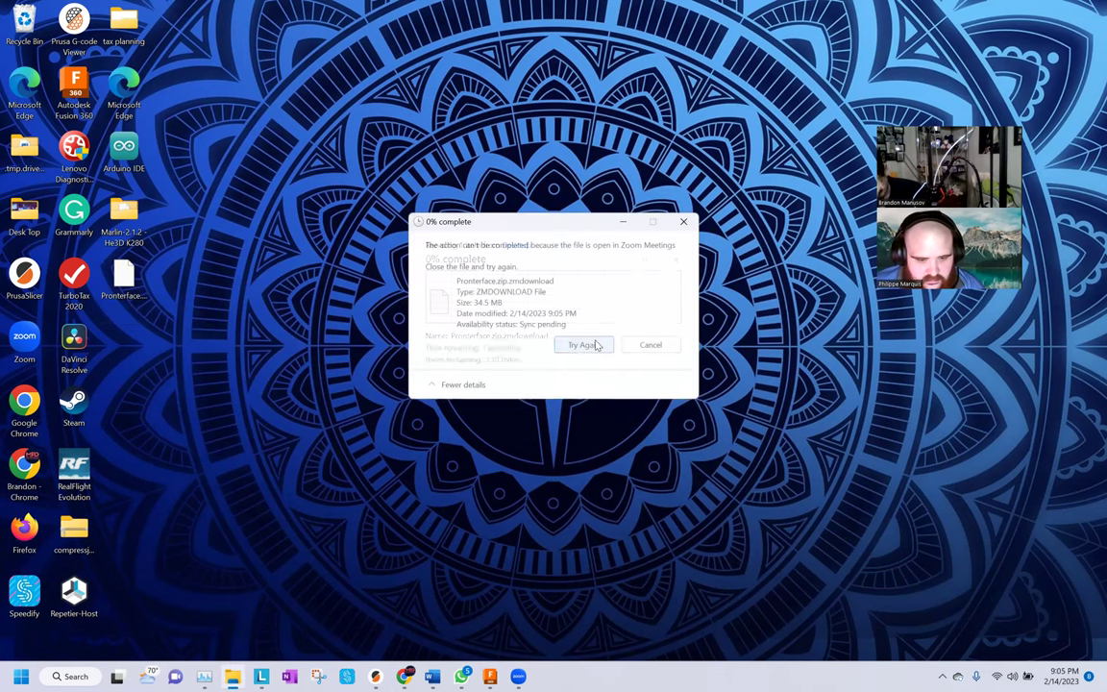
left_click(602, 357)
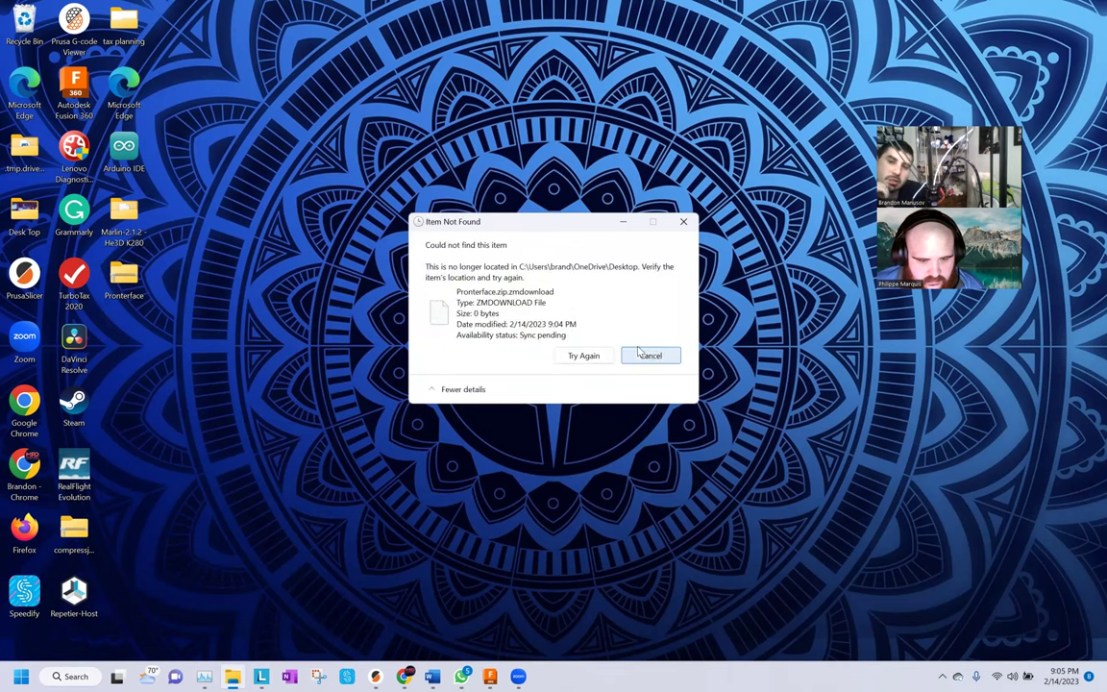
left_click(649, 354)
Extract the Pronterface folder from the Pronterface zip onto the desktop and delete the zip
double_click(119, 278)
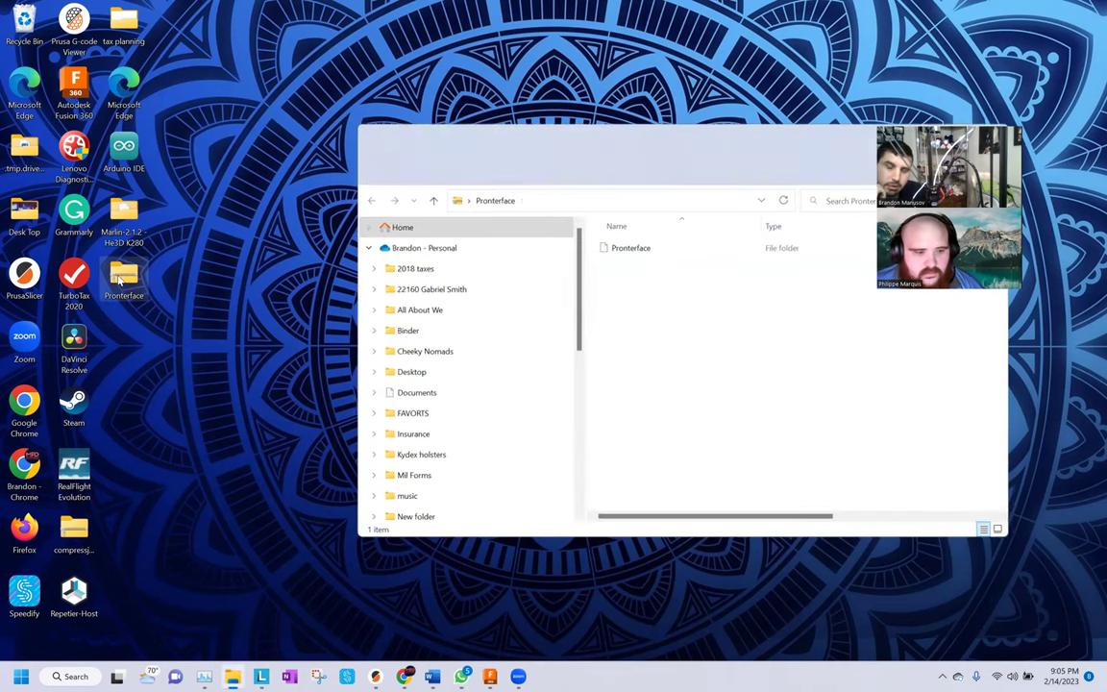
left_click_drag(633, 252, 279, 331)
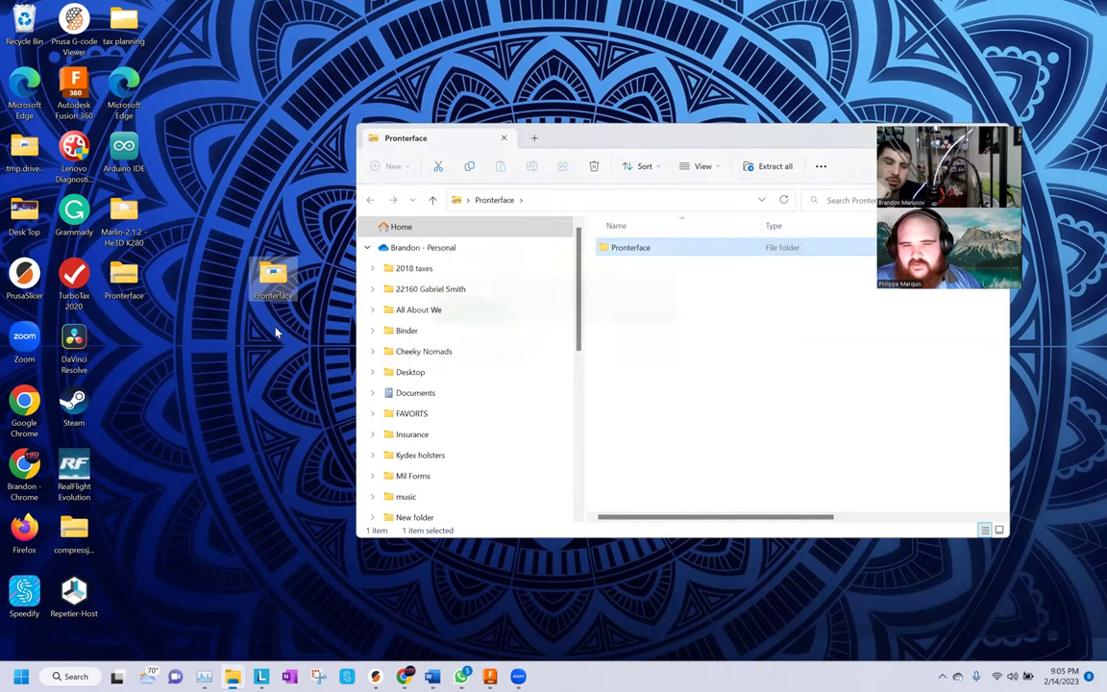
left_click(117, 275)
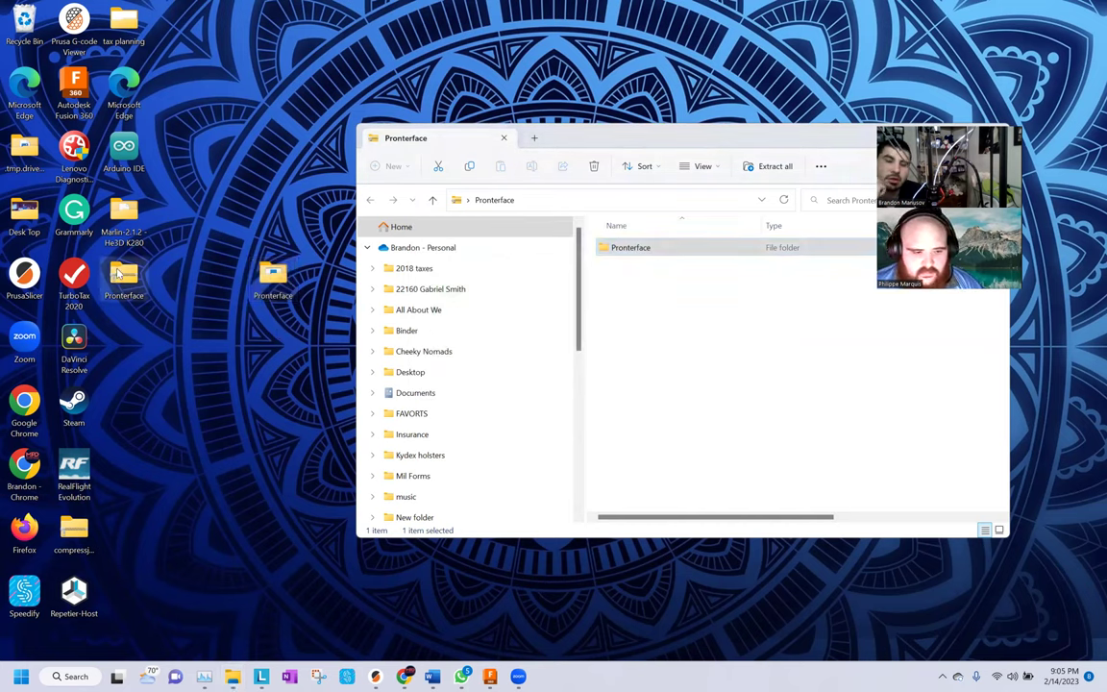
key("Delete")
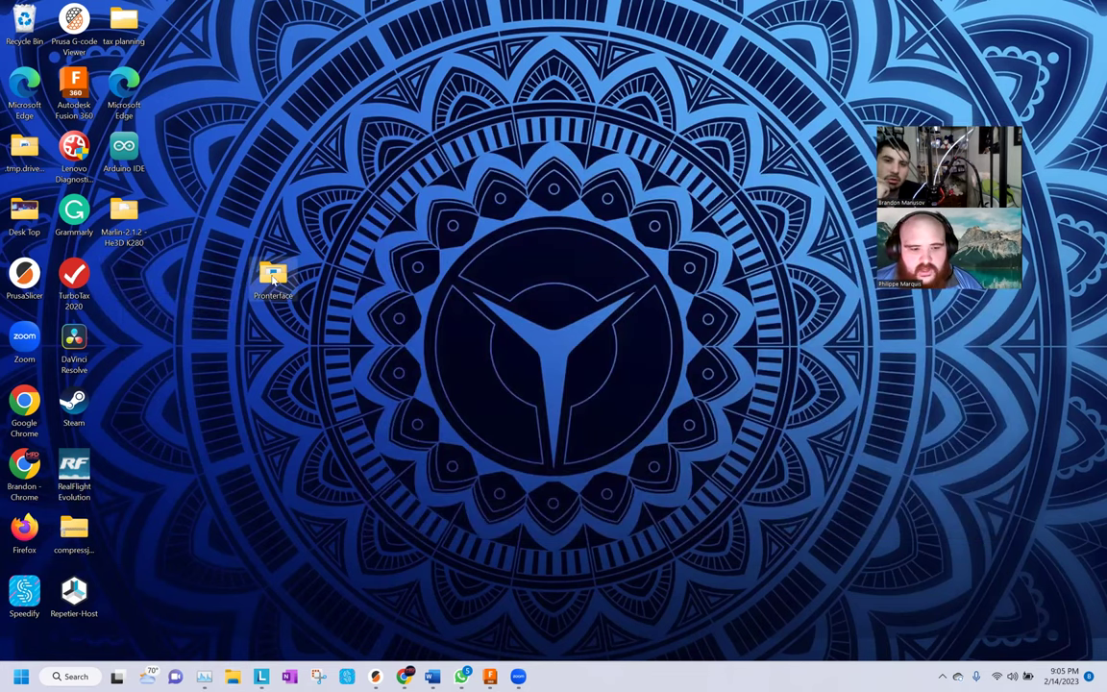
Place the Pronterface folder below the Marlin folder on the desktop and launch its pronterface application maximized, dismissing the OneDrive deletion reminder
left_click_drag(273, 276, 123, 274)
double_click(123, 273)
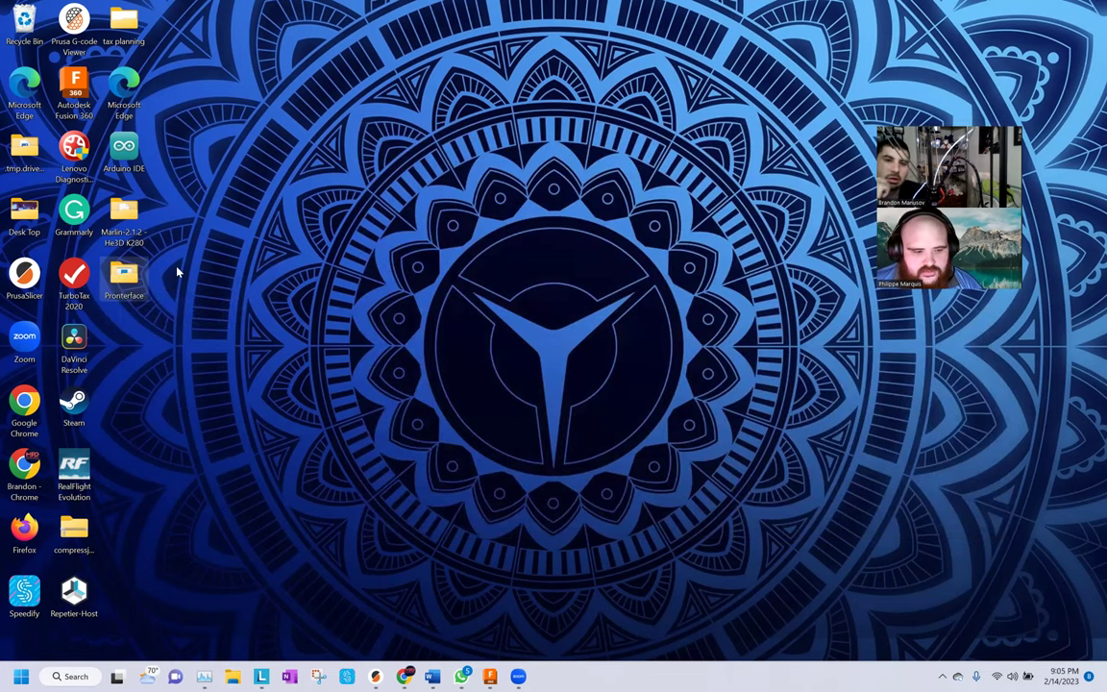
left_click(682, 376)
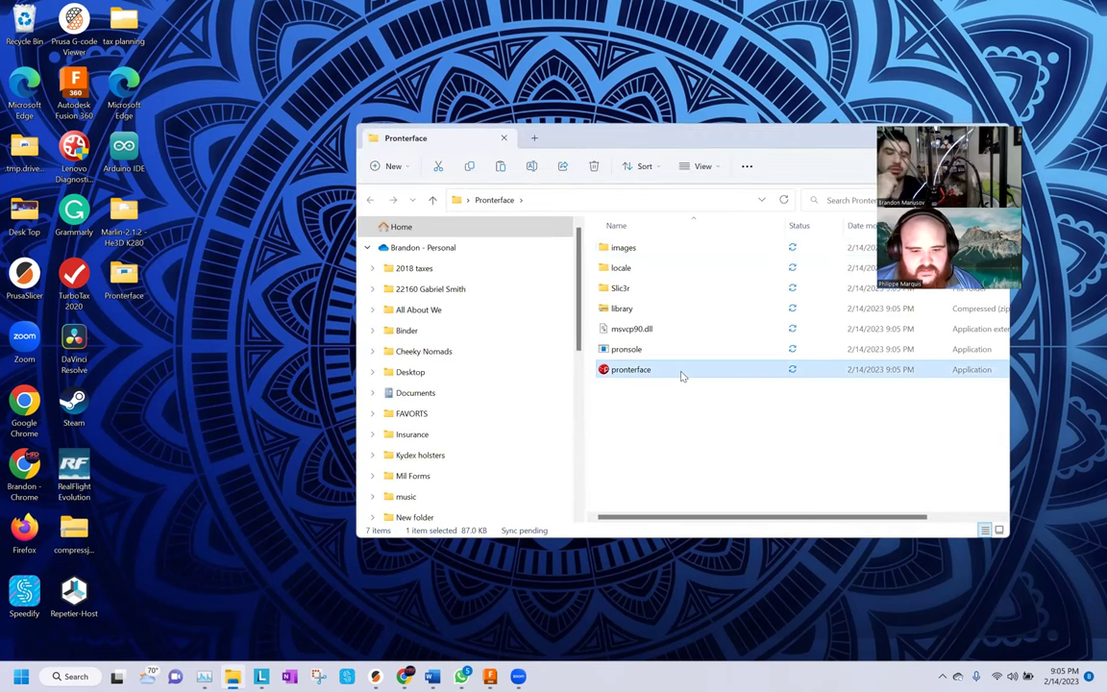
double_click(681, 376)
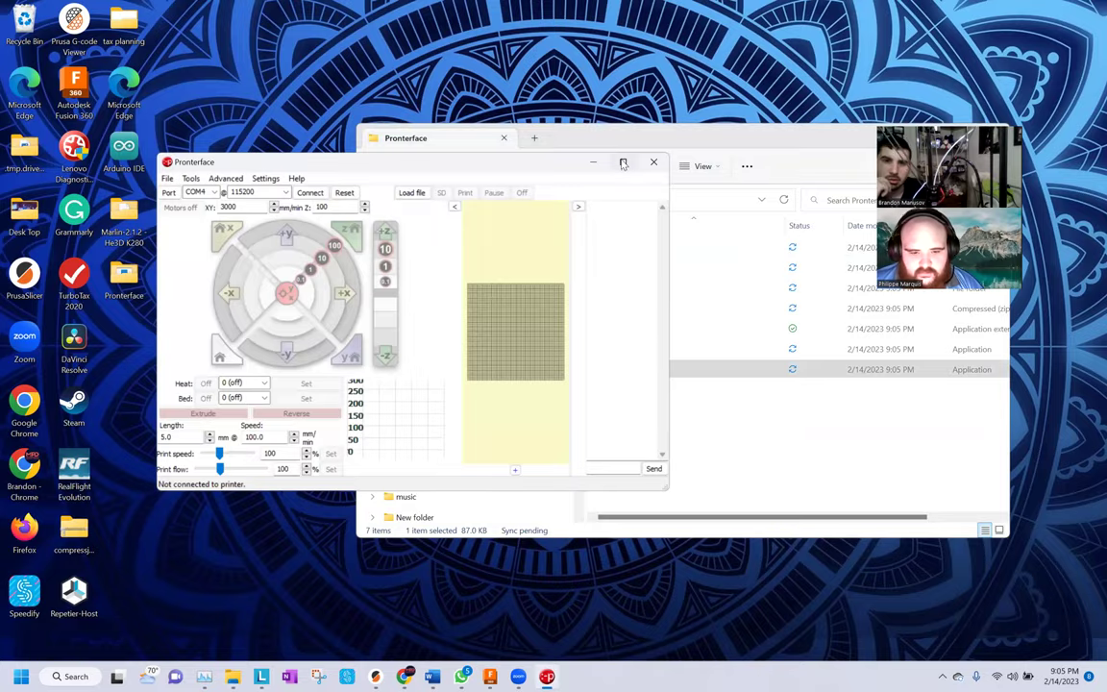
double_click(575, 162)
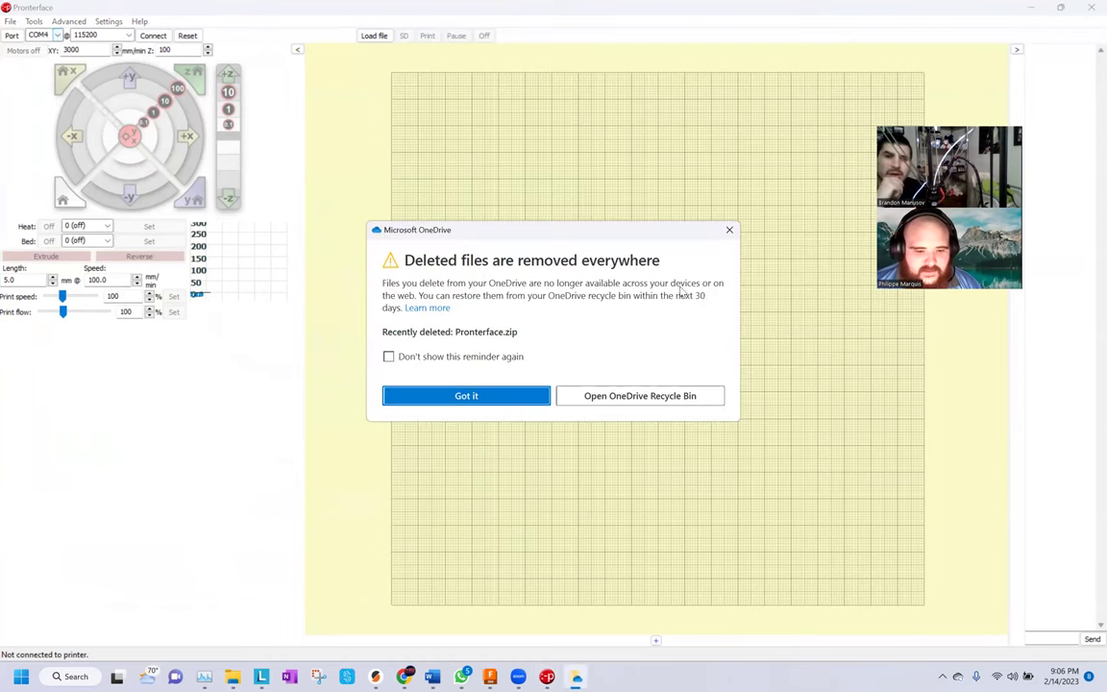
left_click(729, 230)
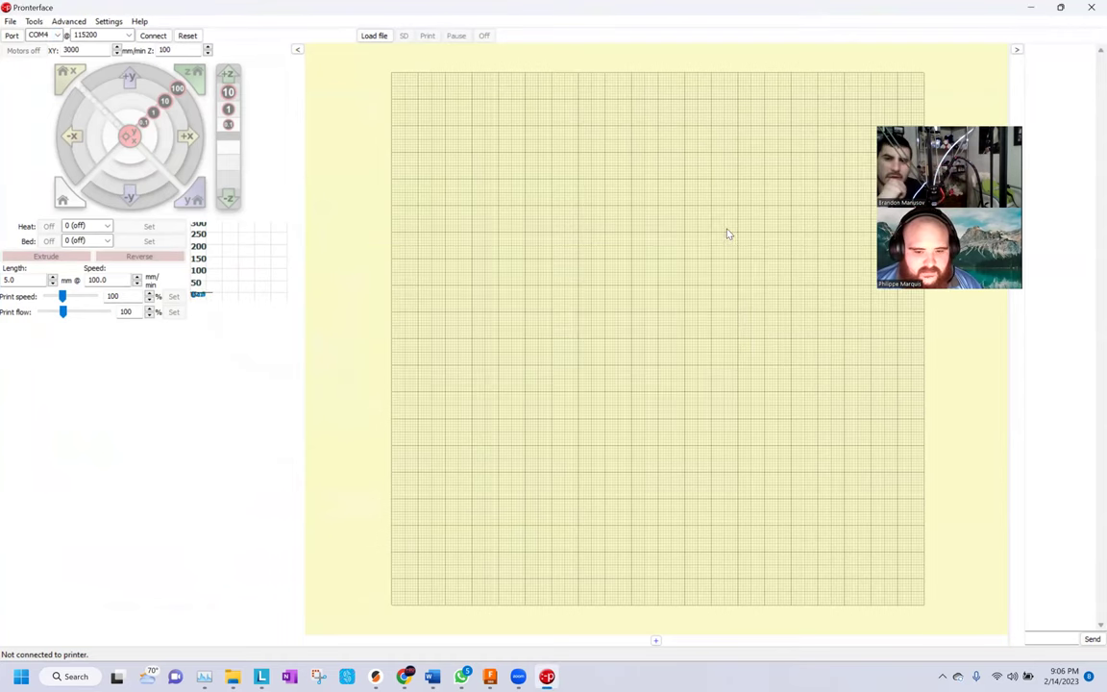
Set the printer's serial port to COM6 and widen the console log area beside the build plate view
left_click(57, 35)
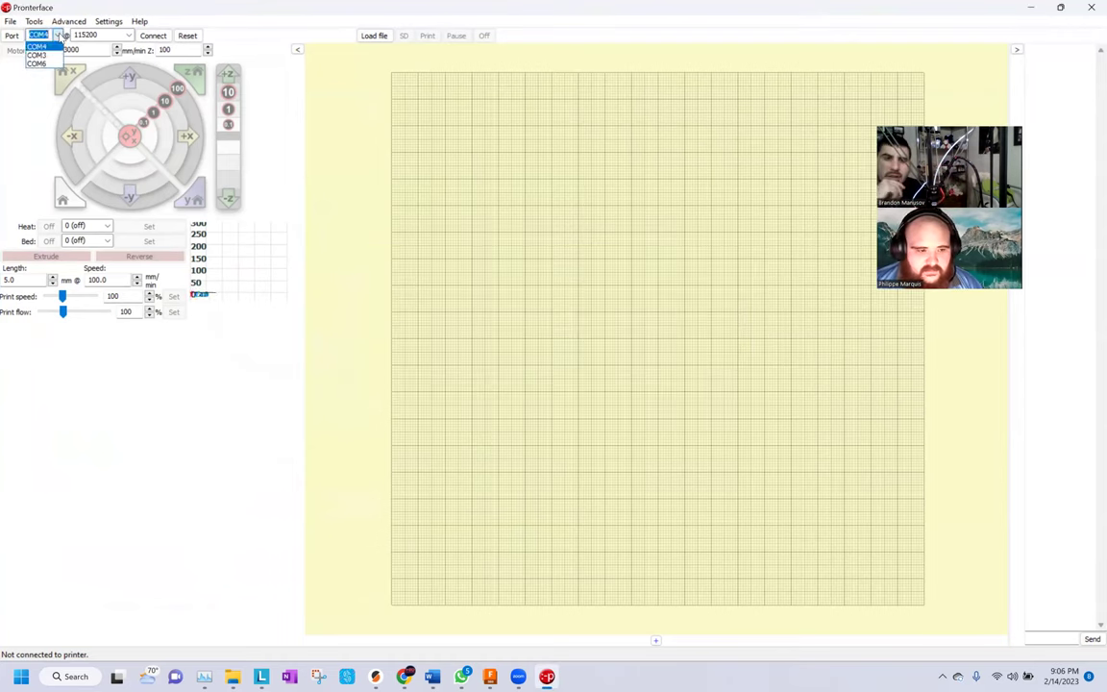
left_click(38, 64)
left_click(716, 100)
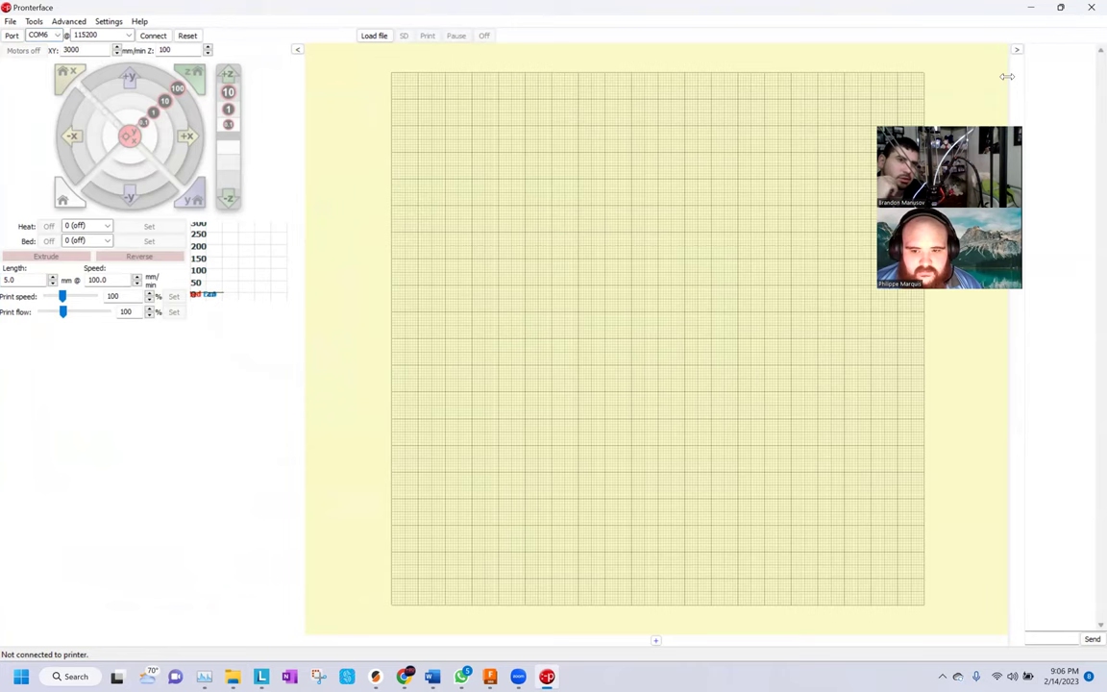
left_click_drag(843, 85, 846, 87)
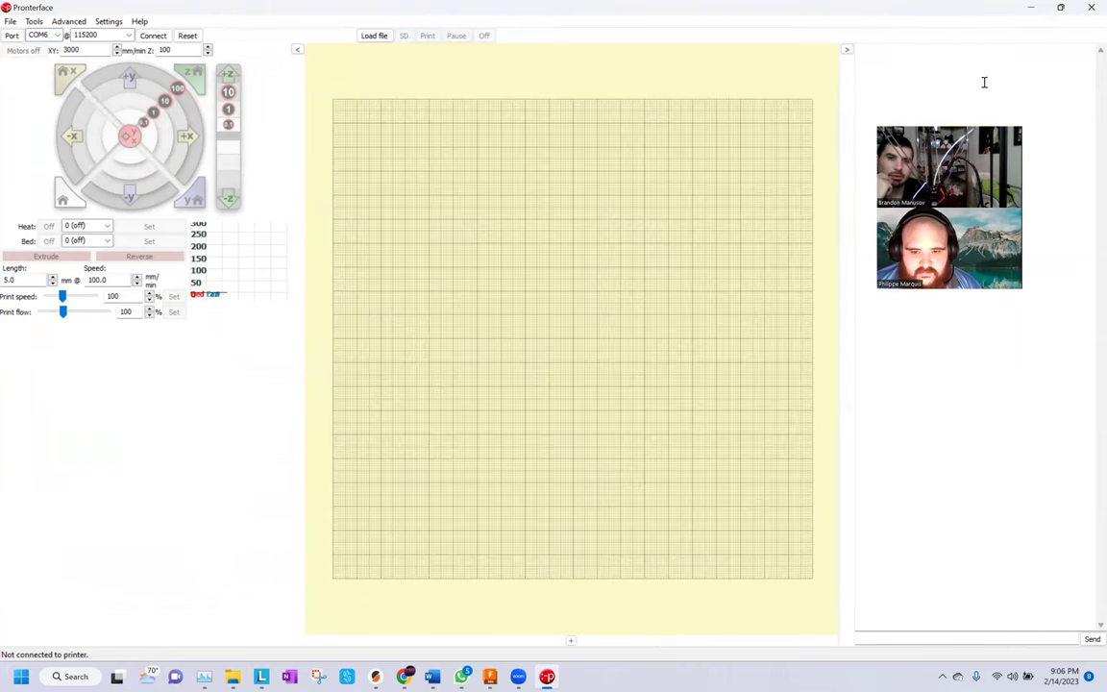
Keep COM6 as the port, set the baud rate to 250000, and connect to the printer
left_click(54, 35)
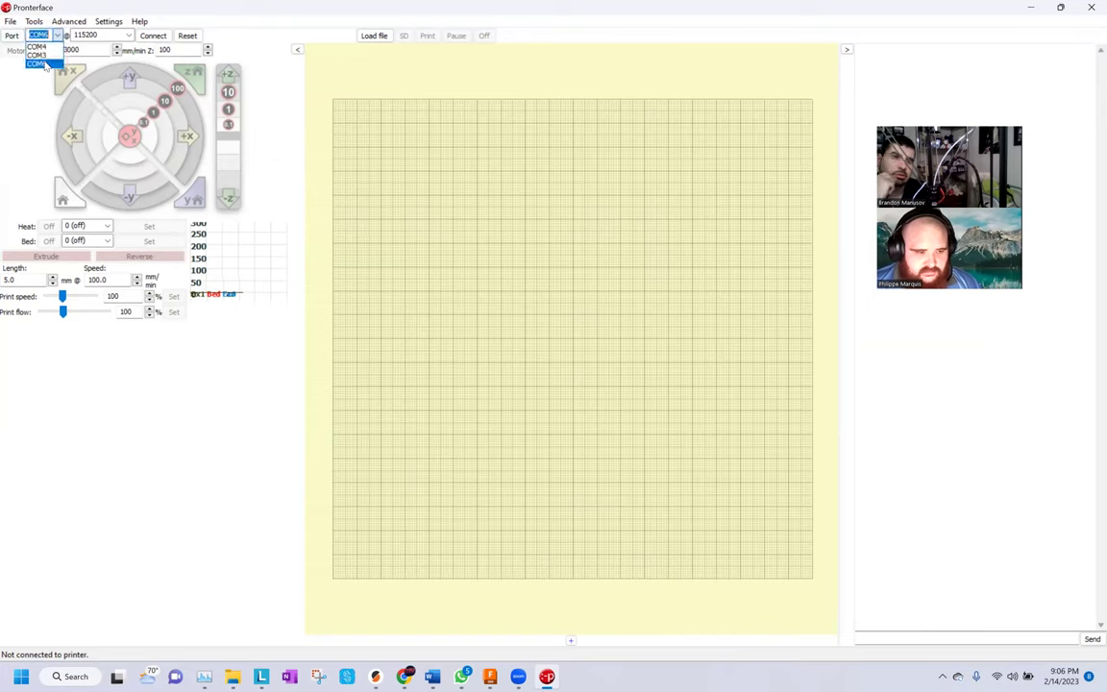
left_click(42, 64)
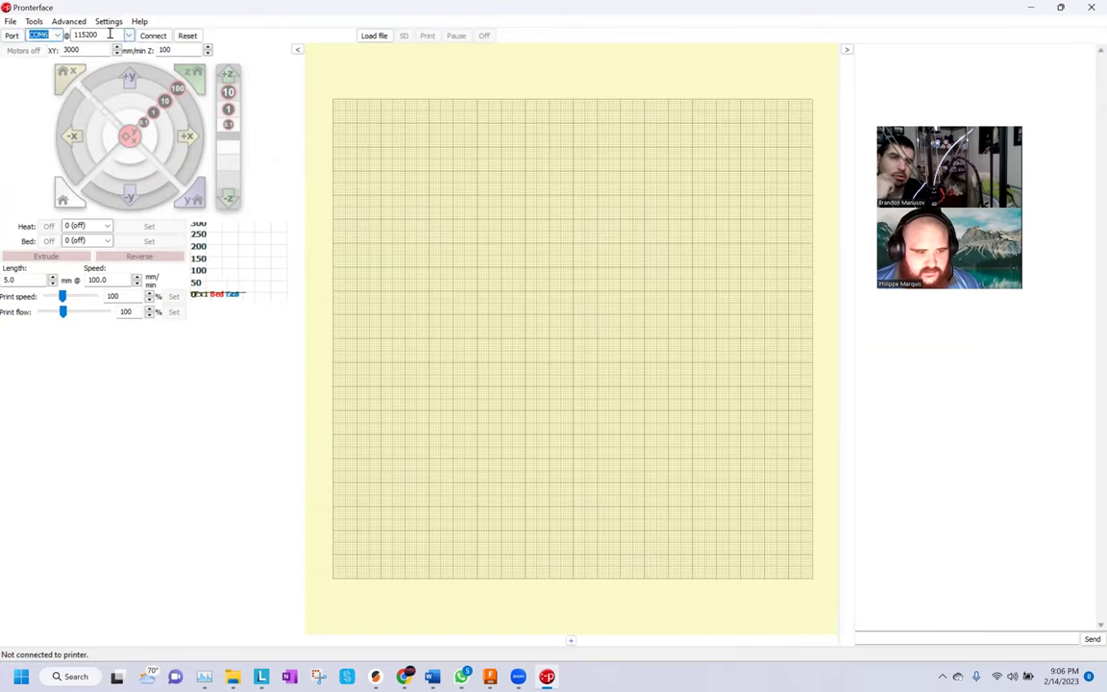
left_click(129, 35)
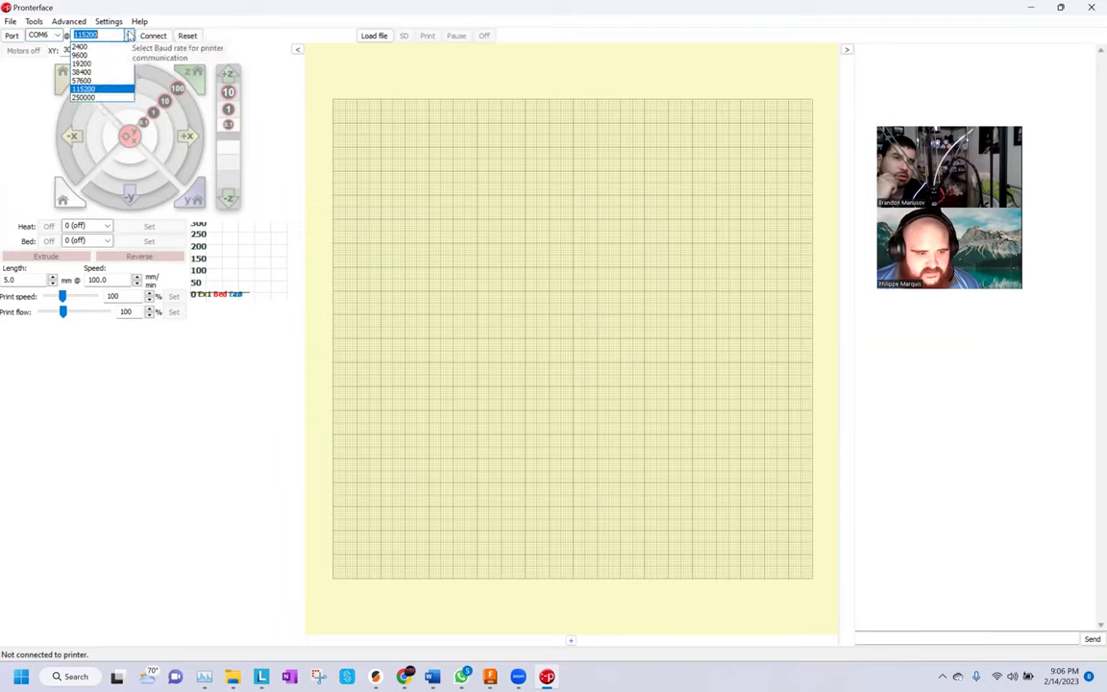
left_click(96, 97)
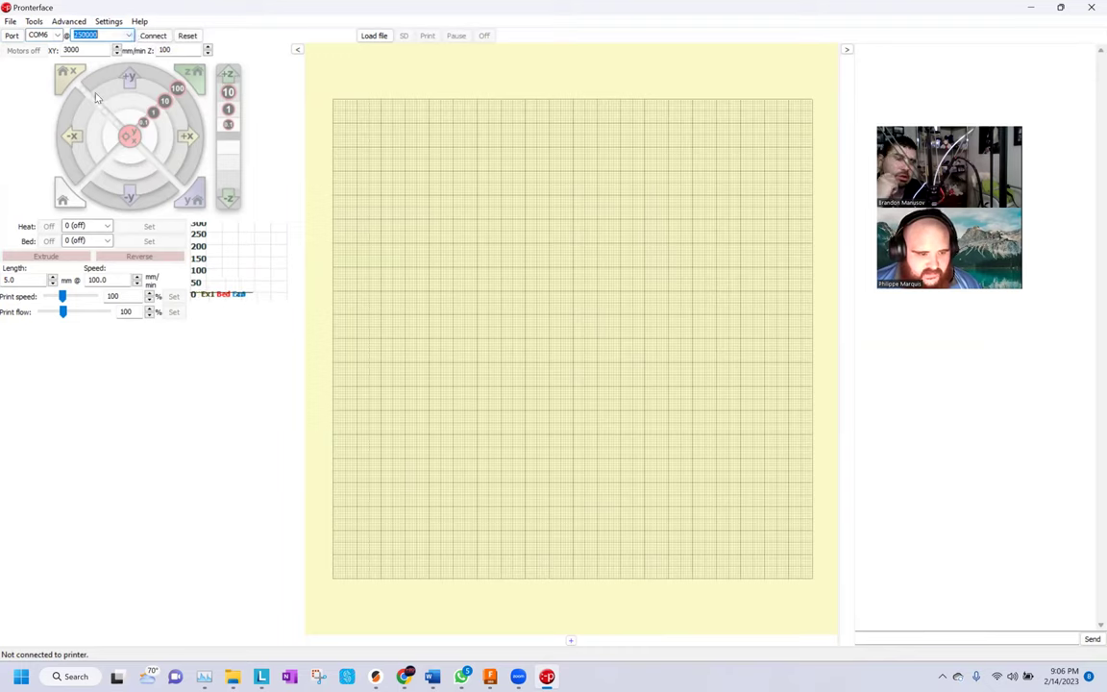
left_click(152, 35)
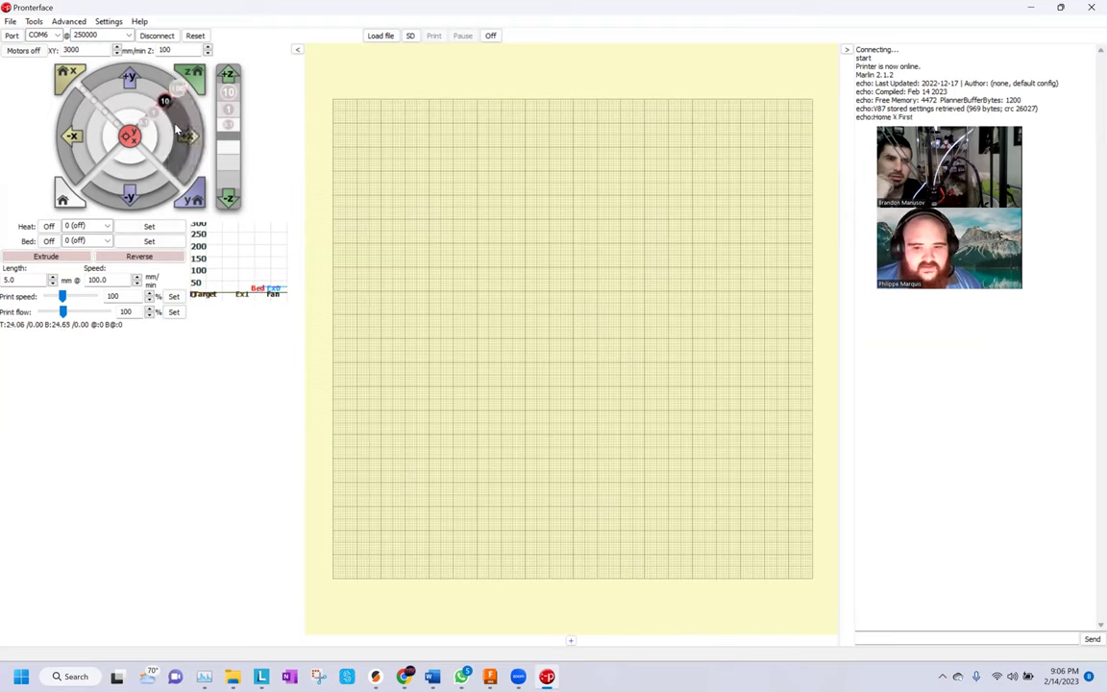
Home all axes of the connected printer
left_click(912, 117)
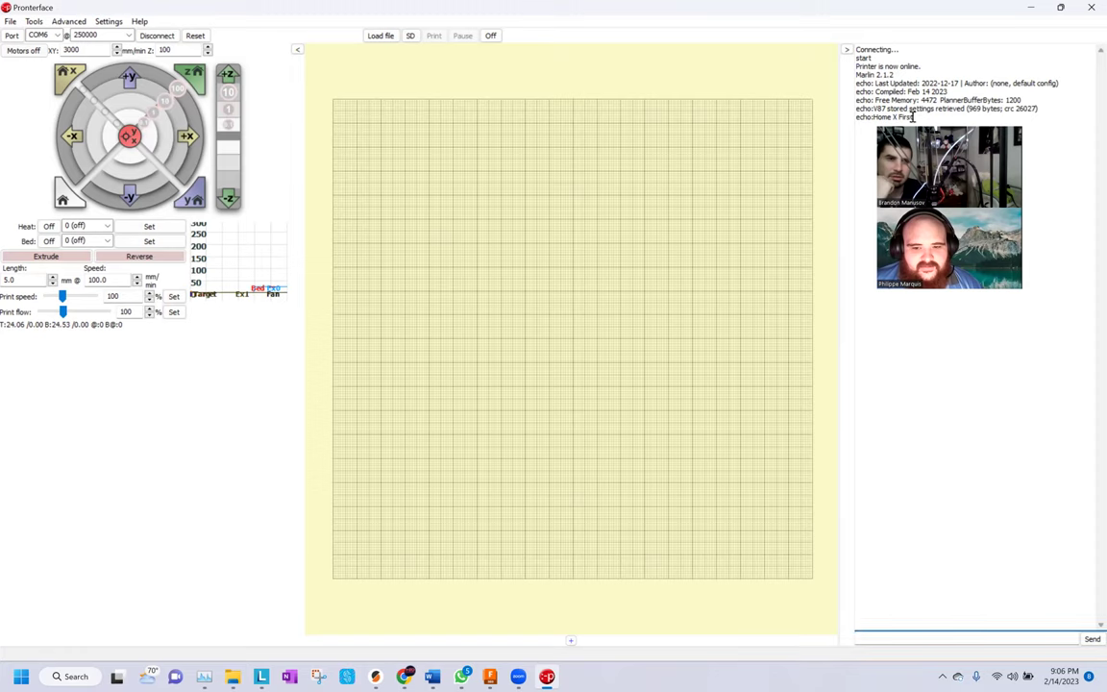
left_click(61, 201)
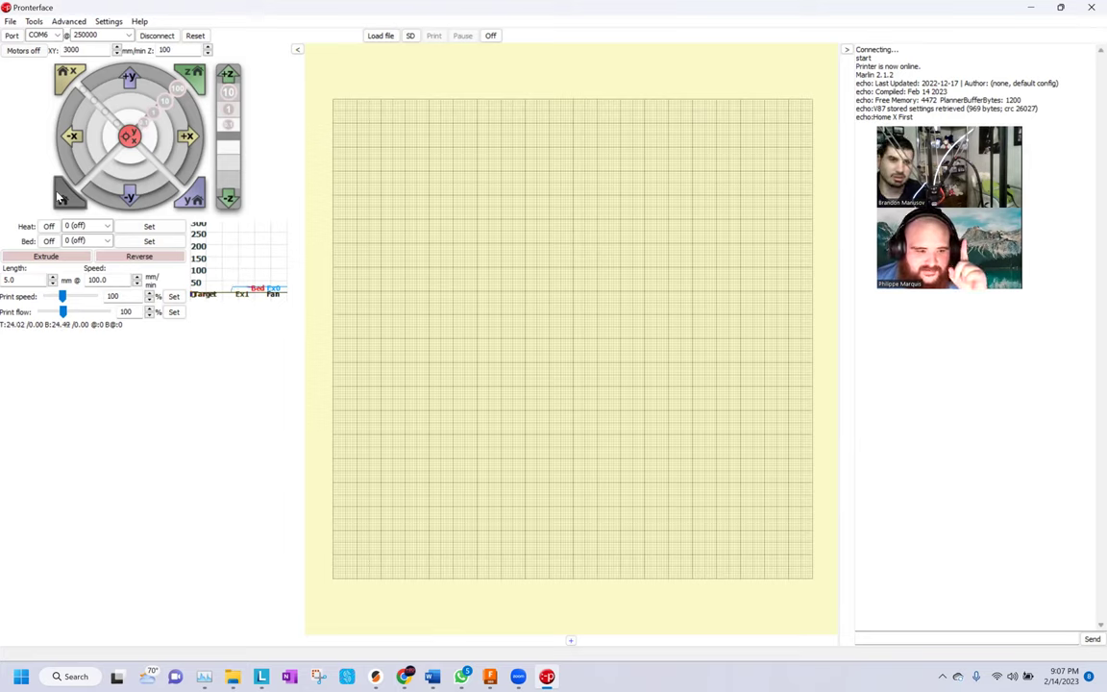
left_click(58, 197)
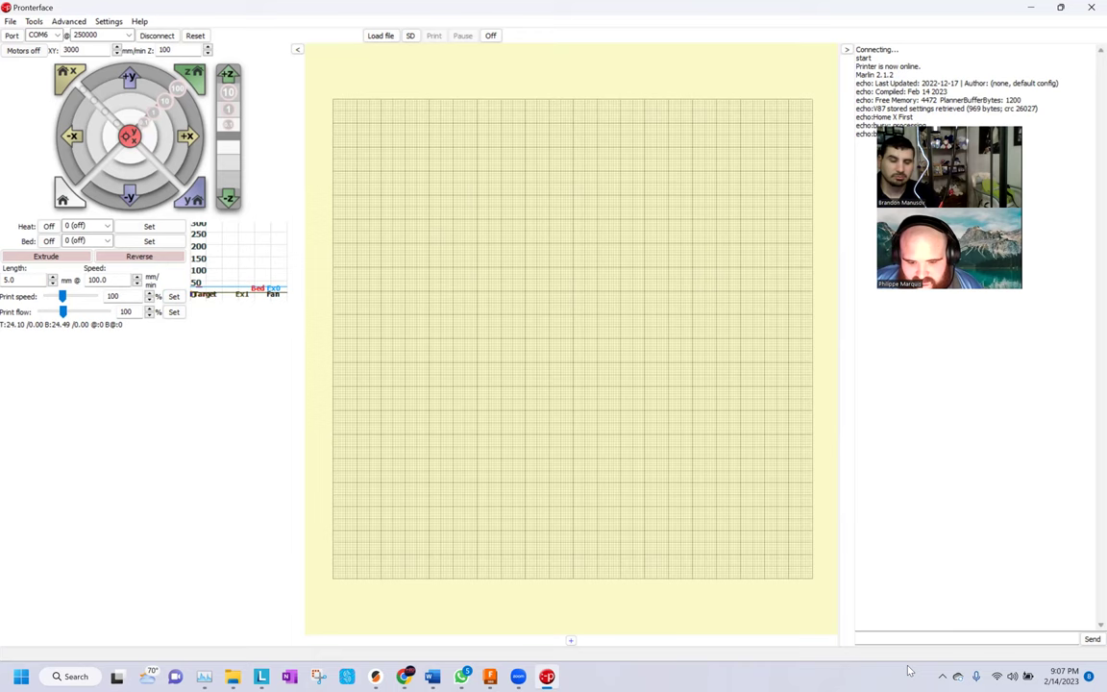
double_click(833, 13)
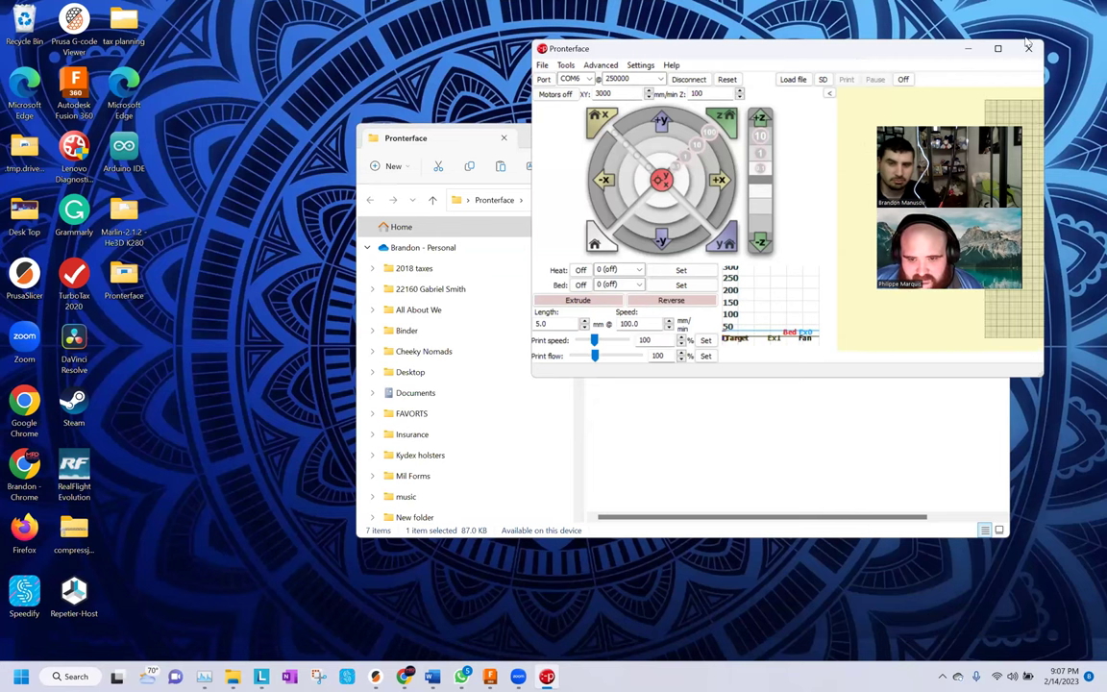
double_click(899, 48)
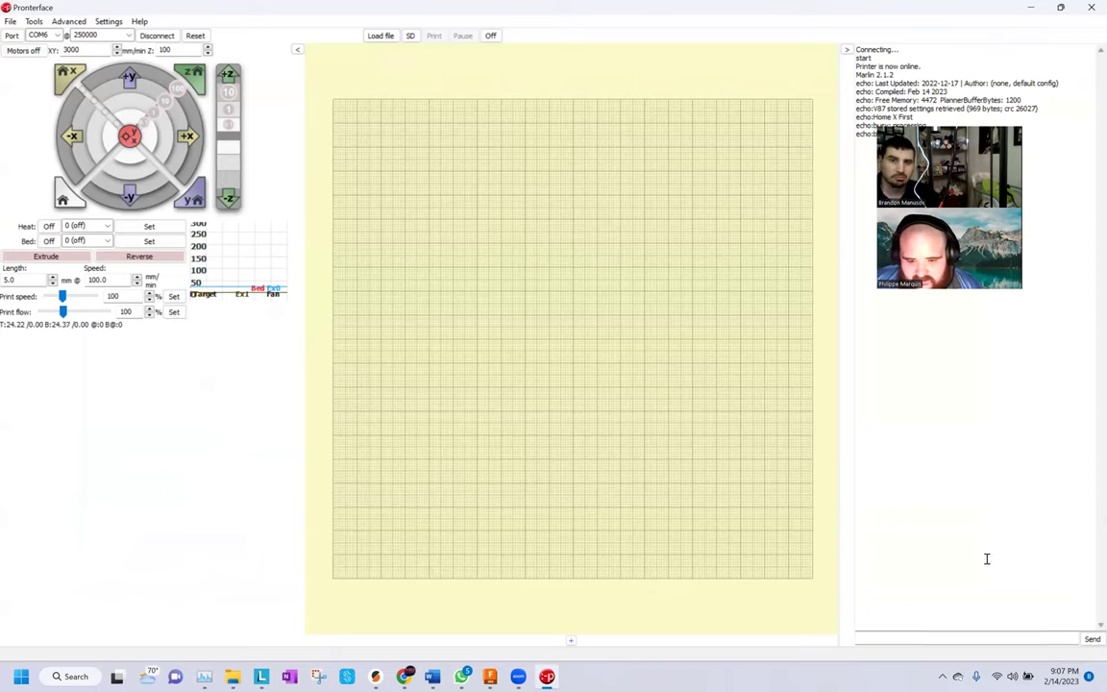
left_click(962, 636)
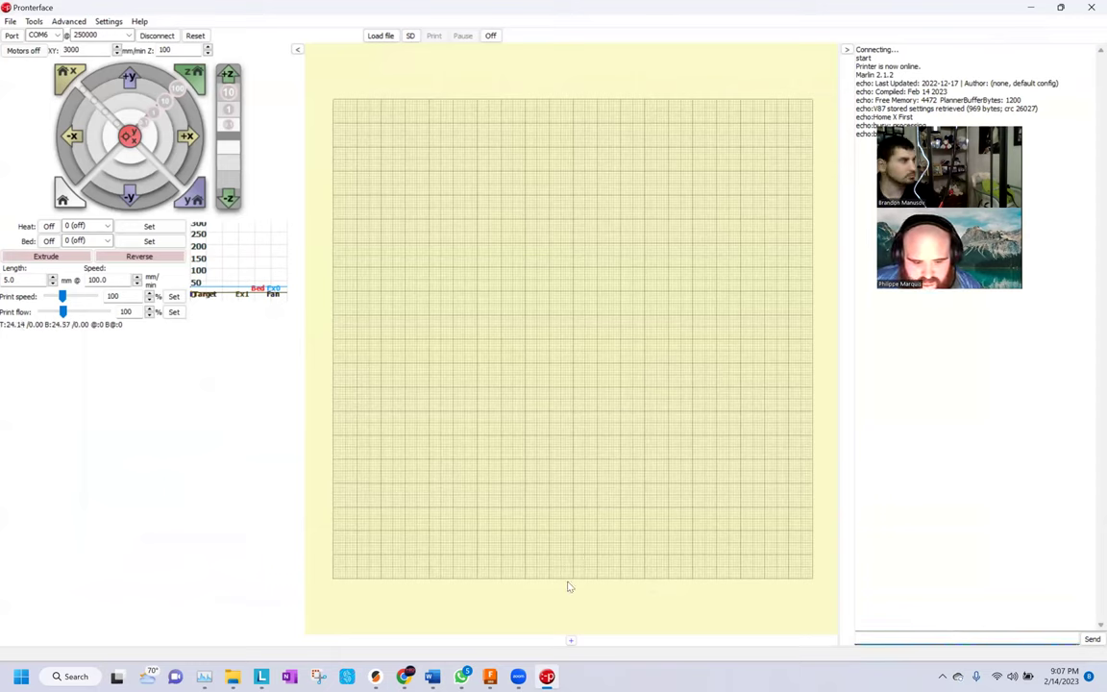
Switch to the Chrome window with the Pronterface and Marlin pages and close the Marlin download page
mouse_move(404, 675)
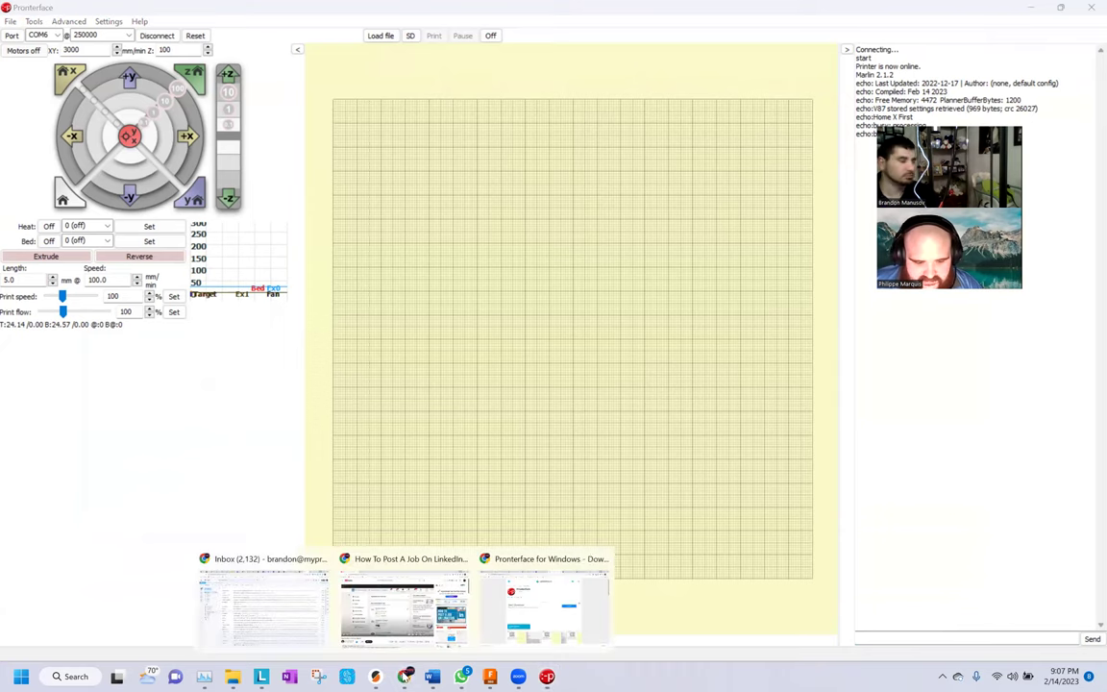
left_click(541, 596)
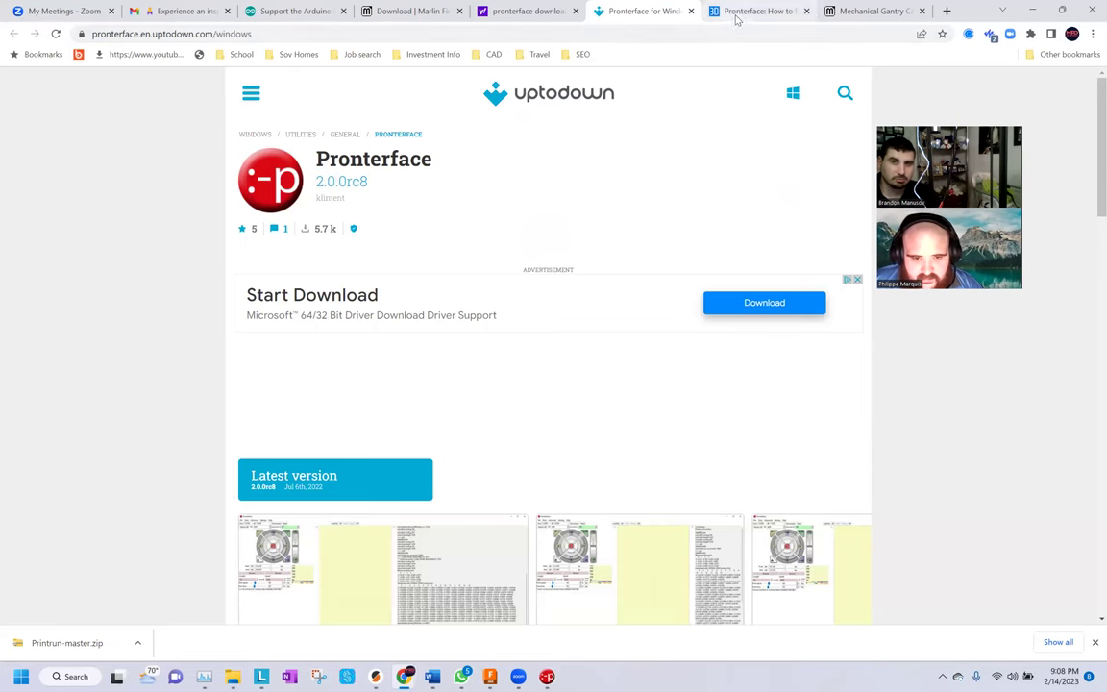
left_click(394, 10)
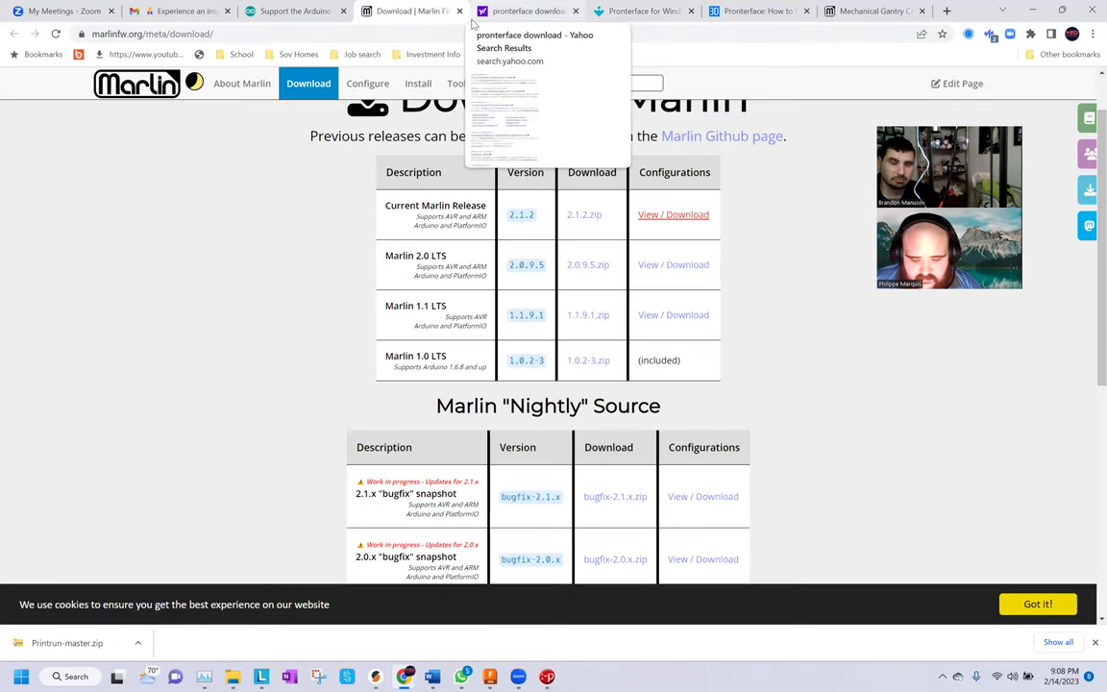
left_click(459, 11)
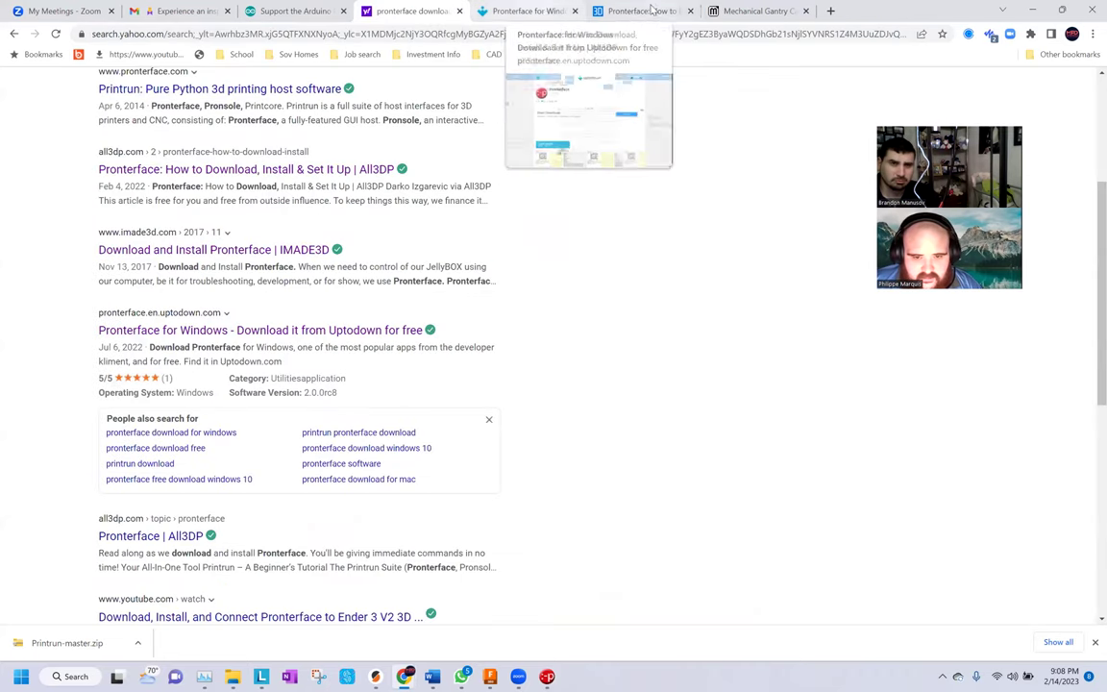
Open the G33 Delta Auto Calibration page in Marlin's G-code documentation and review its parameters and usage examples
left_click(735, 10)
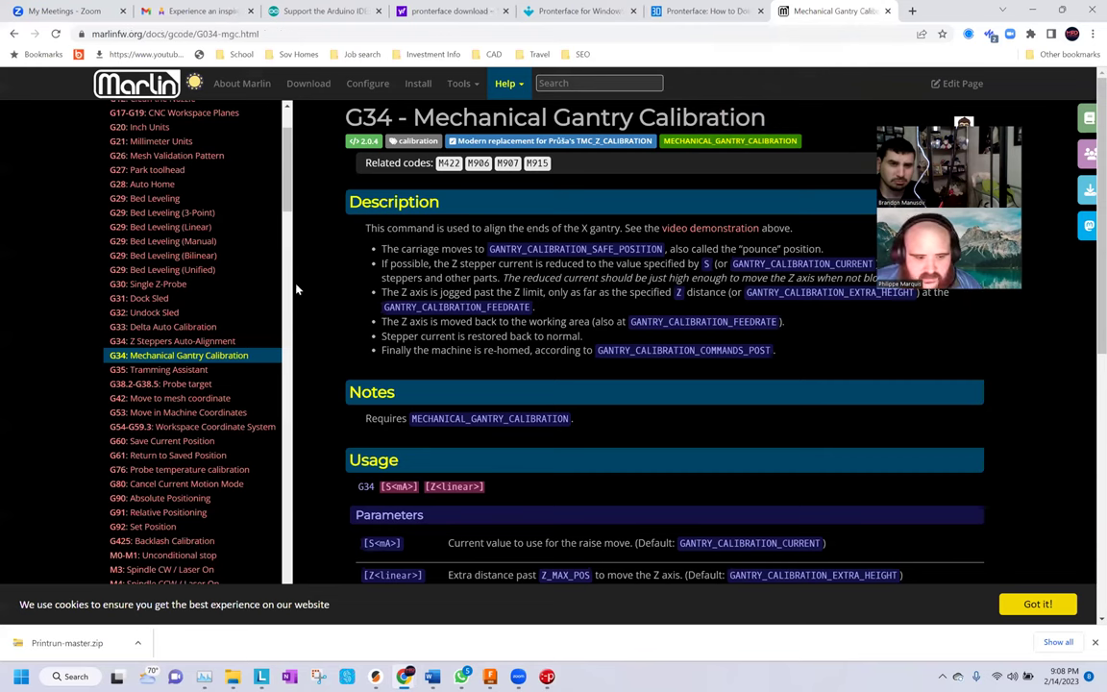
left_click(144, 327)
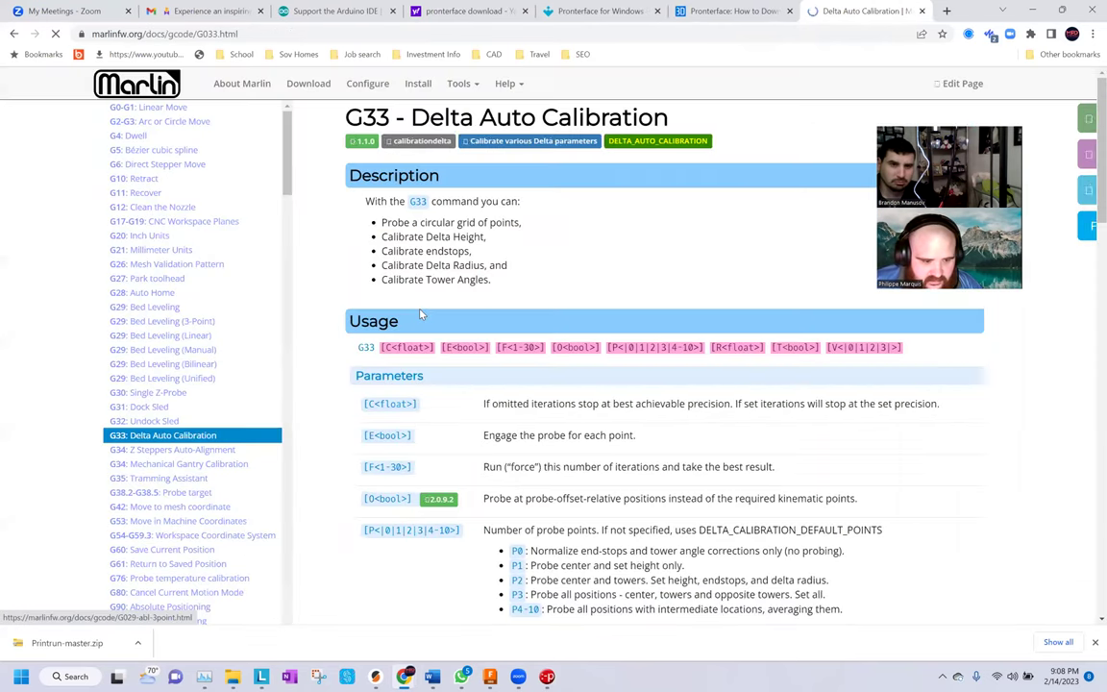
scroll(501, 432, "down", 3)
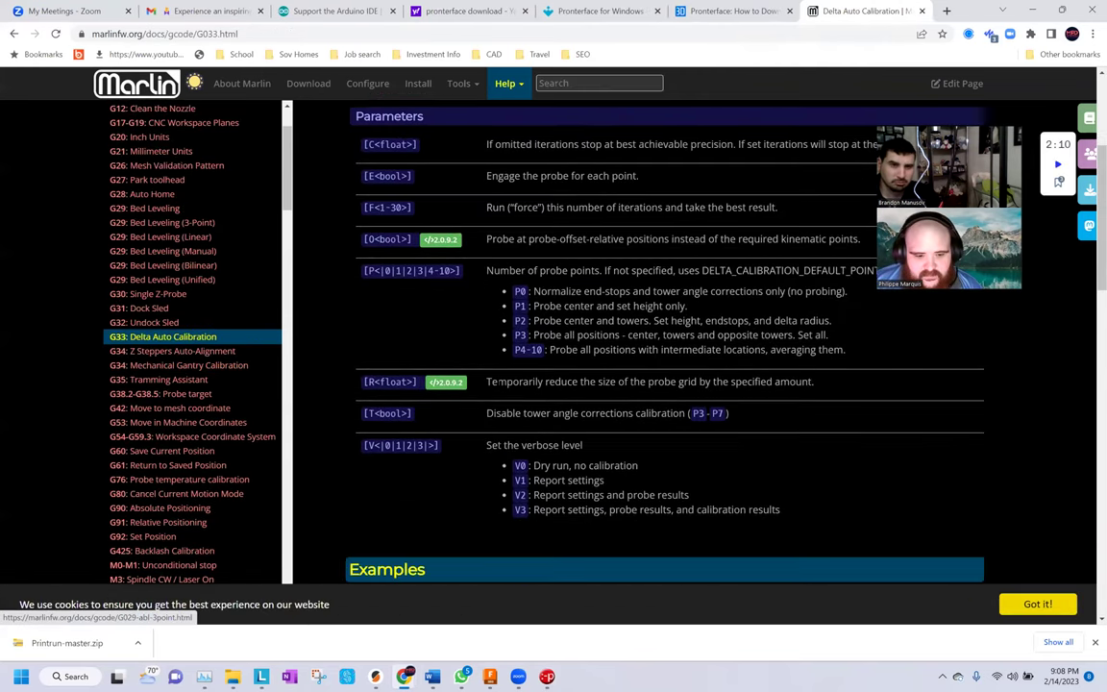
scroll(450, 278, "down", 3)
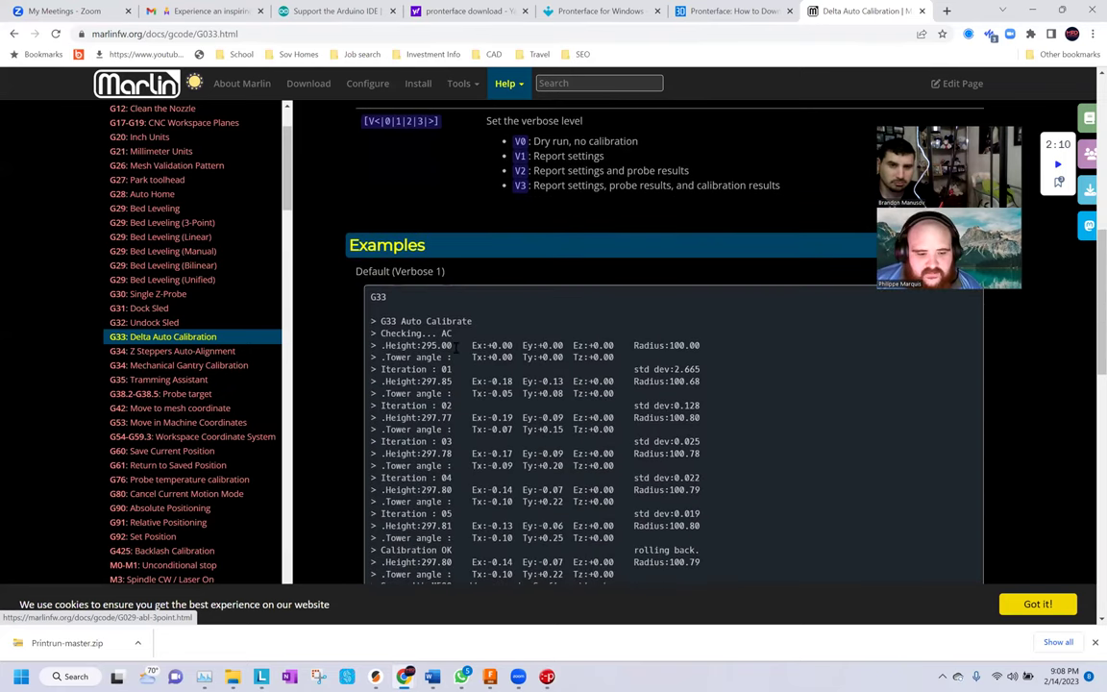
scroll(442, 320, "down", 1)
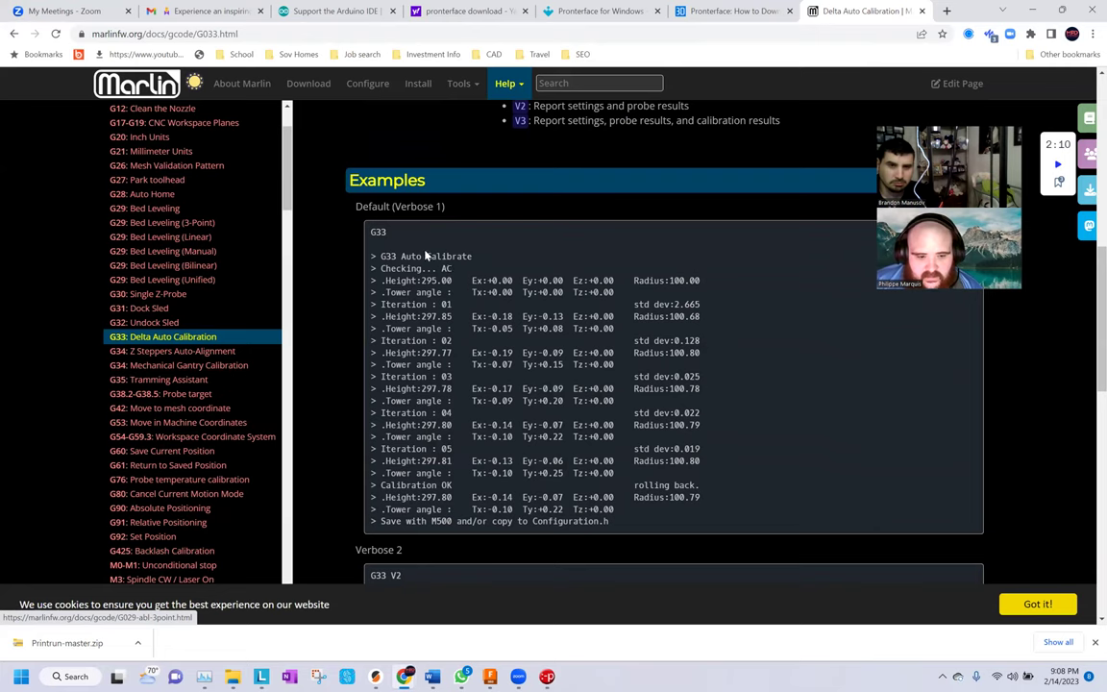
scroll(494, 254, "up", 7)
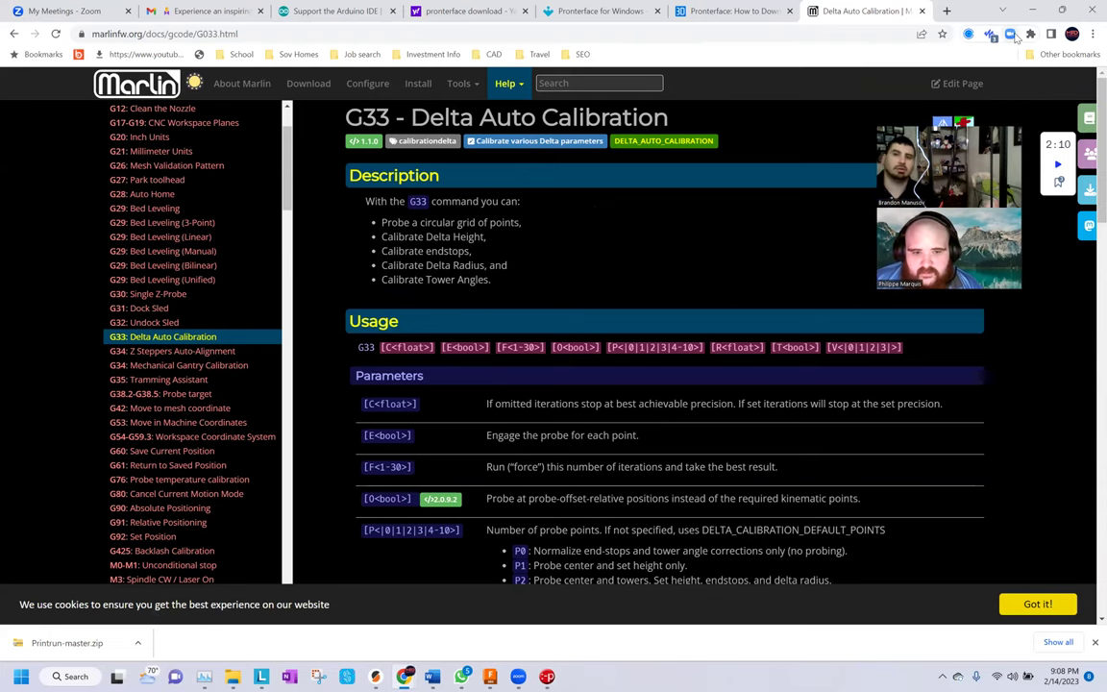
Switch to Pronterface and send M501, M503 and M501 again to the printer to retrieve and report its stored settings
key("alt+Tab")
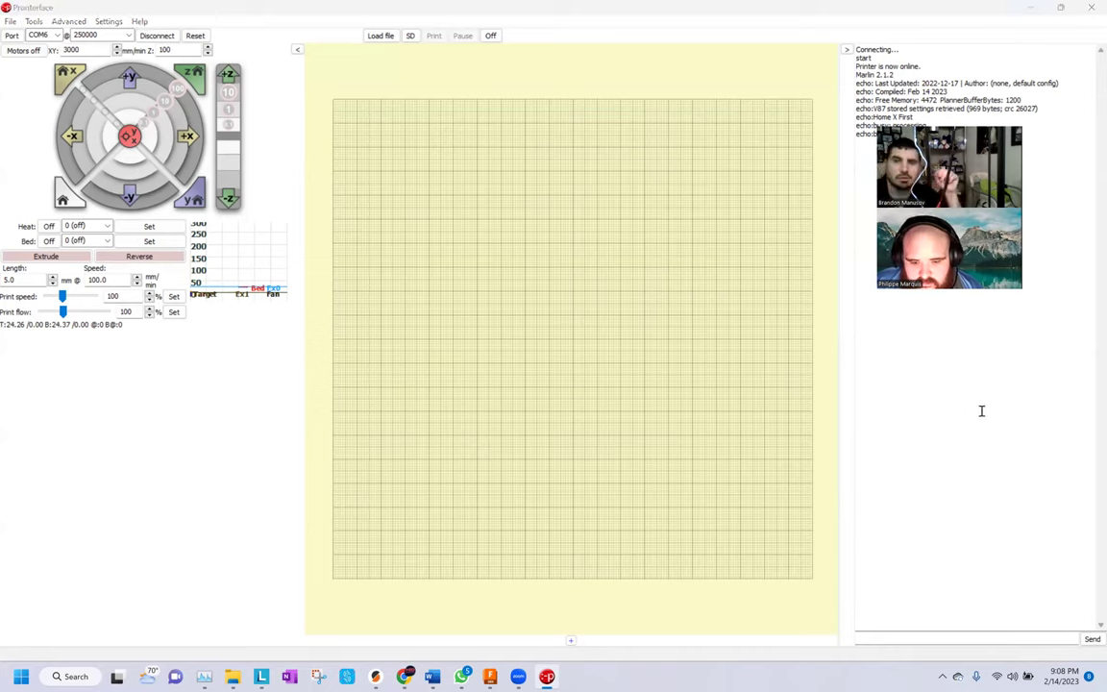
left_click(882, 636)
type("m5")
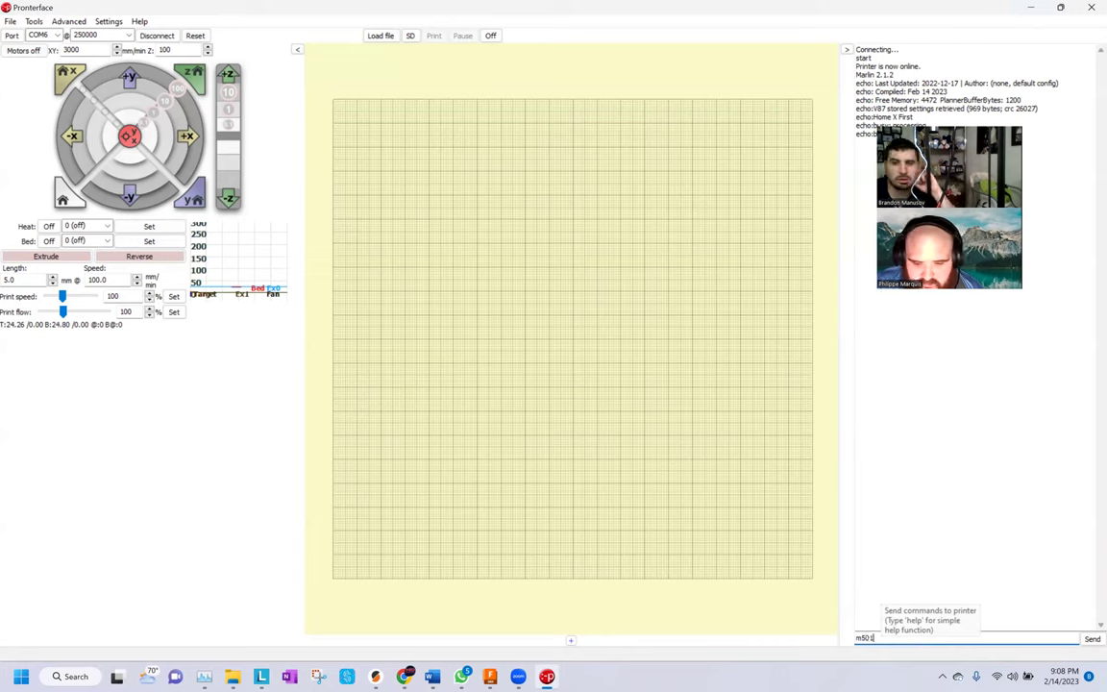
type("01")
key("Return")
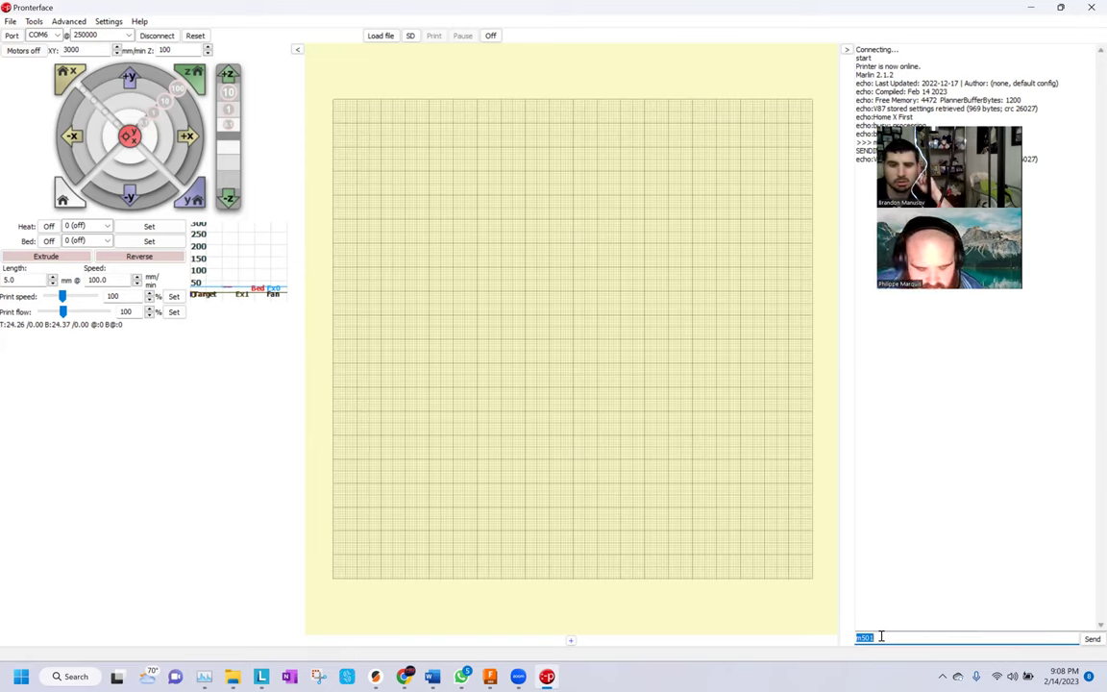
type("m501")
key("Return")
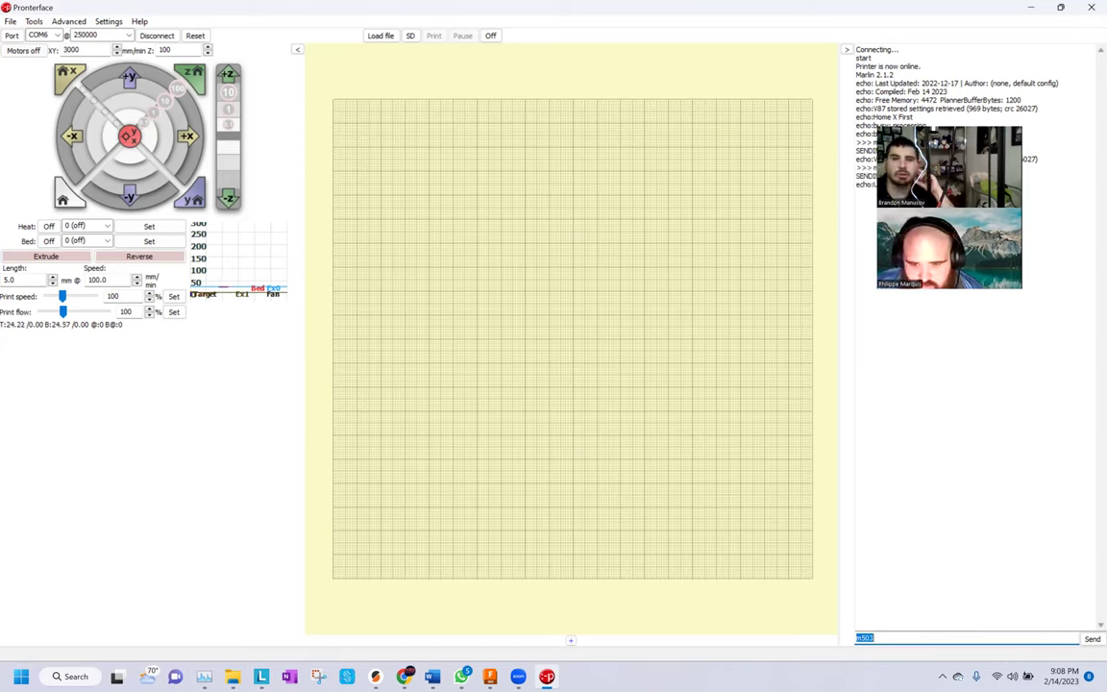
type("m501")
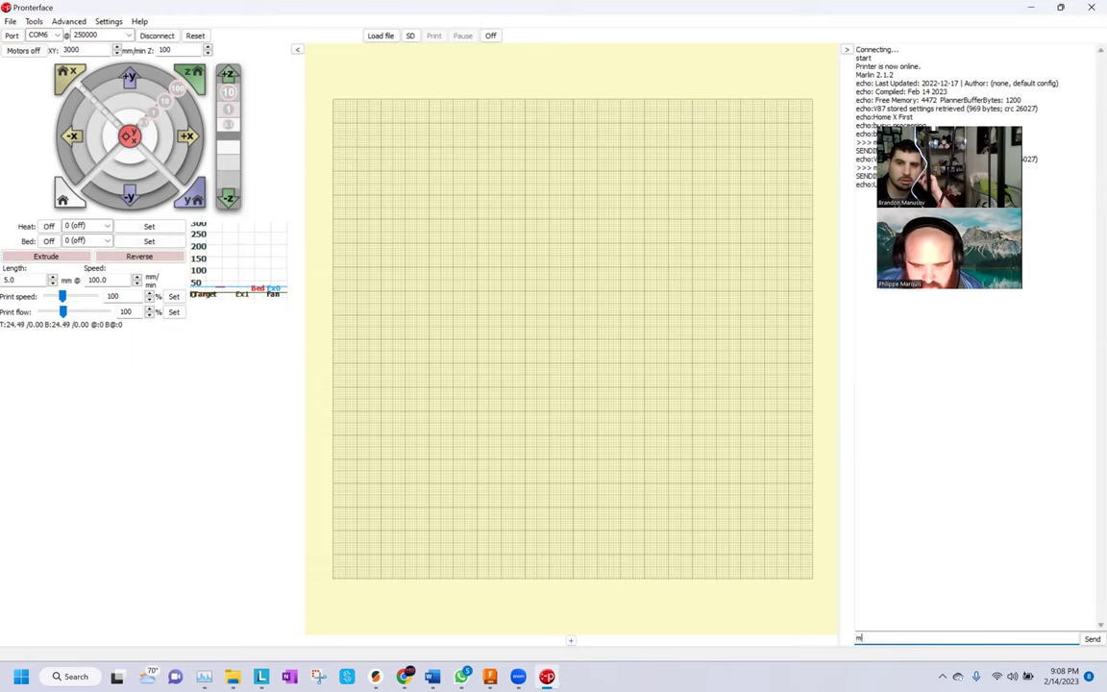
key("Return")
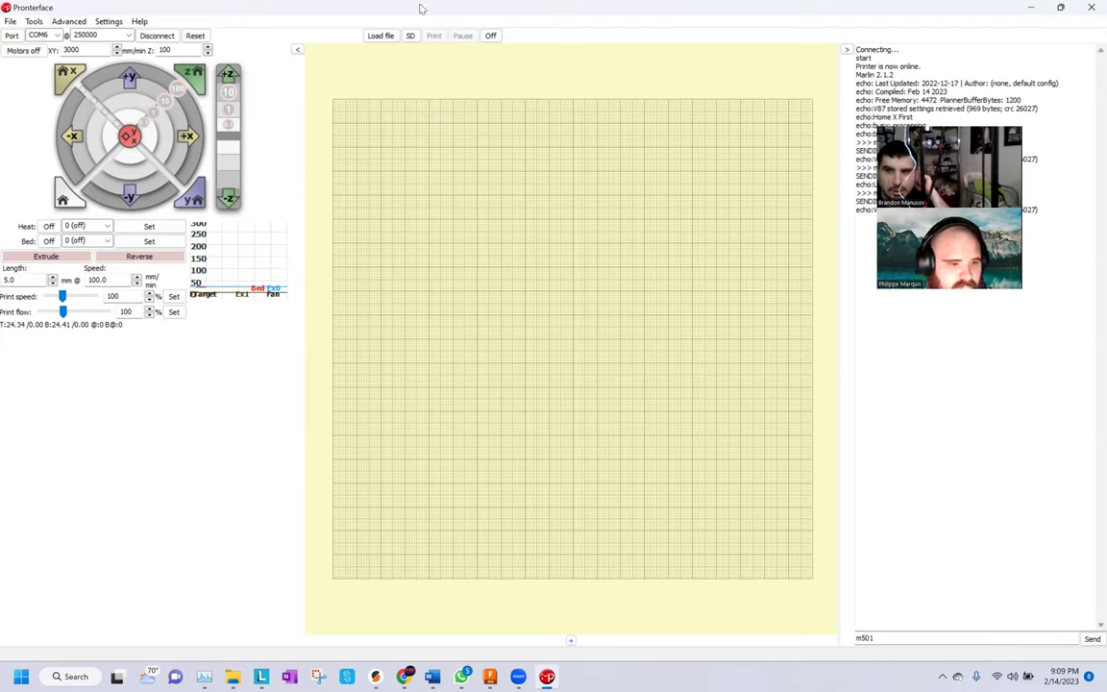
left_click(109, 20)
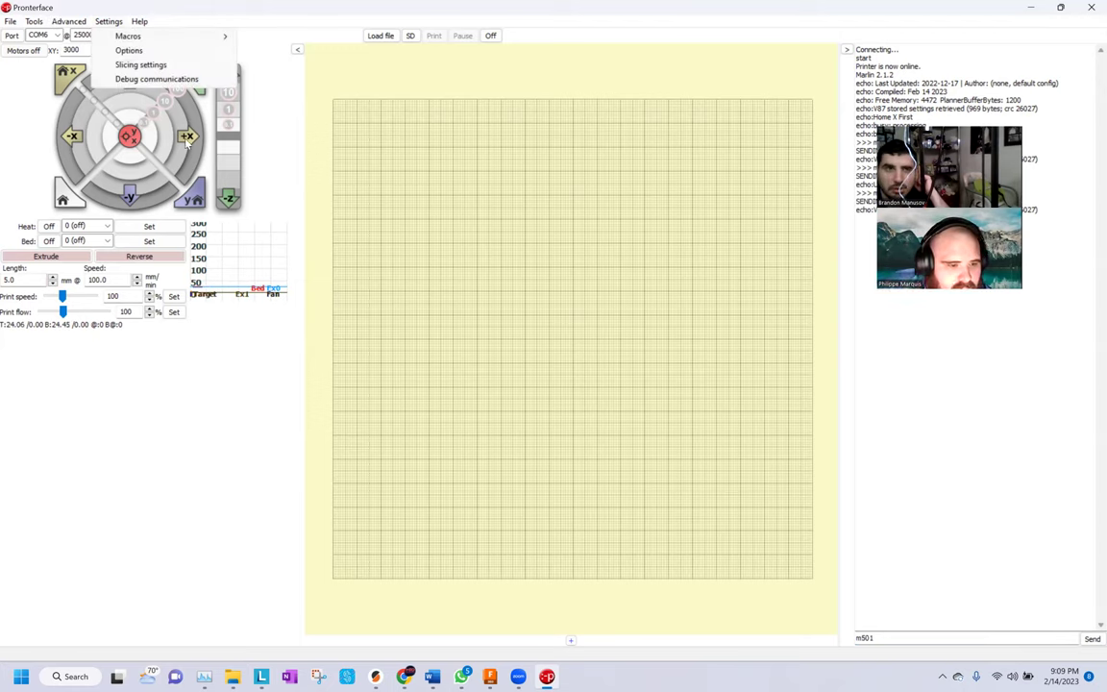
left_click(248, 327)
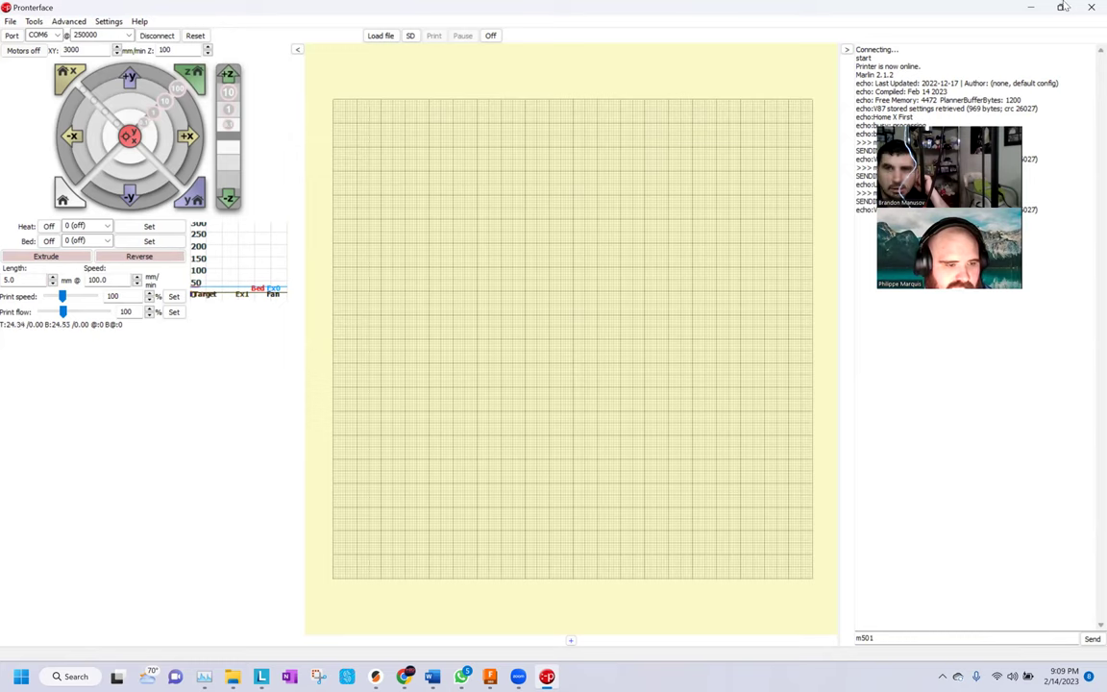
left_click_drag(1064, 7, 748, 151)
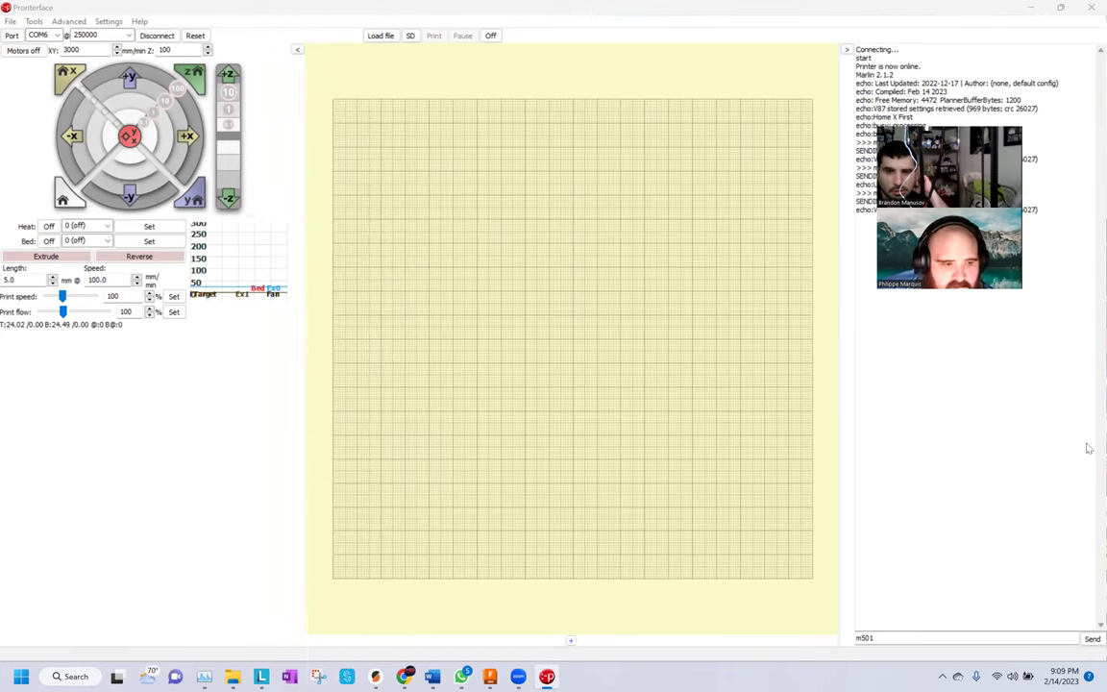
Open the program options and review the printer, viewer and user interface settings, briefly trying the circular build platform option
left_click(108, 20)
mouse_move(77, 26)
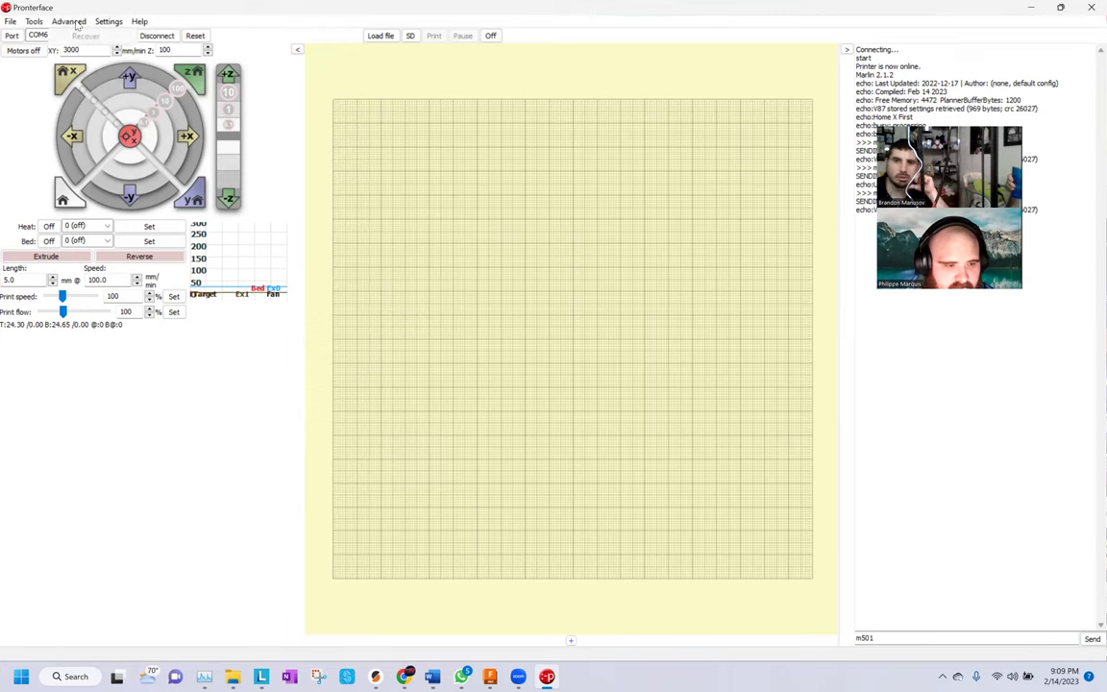
left_click(127, 49)
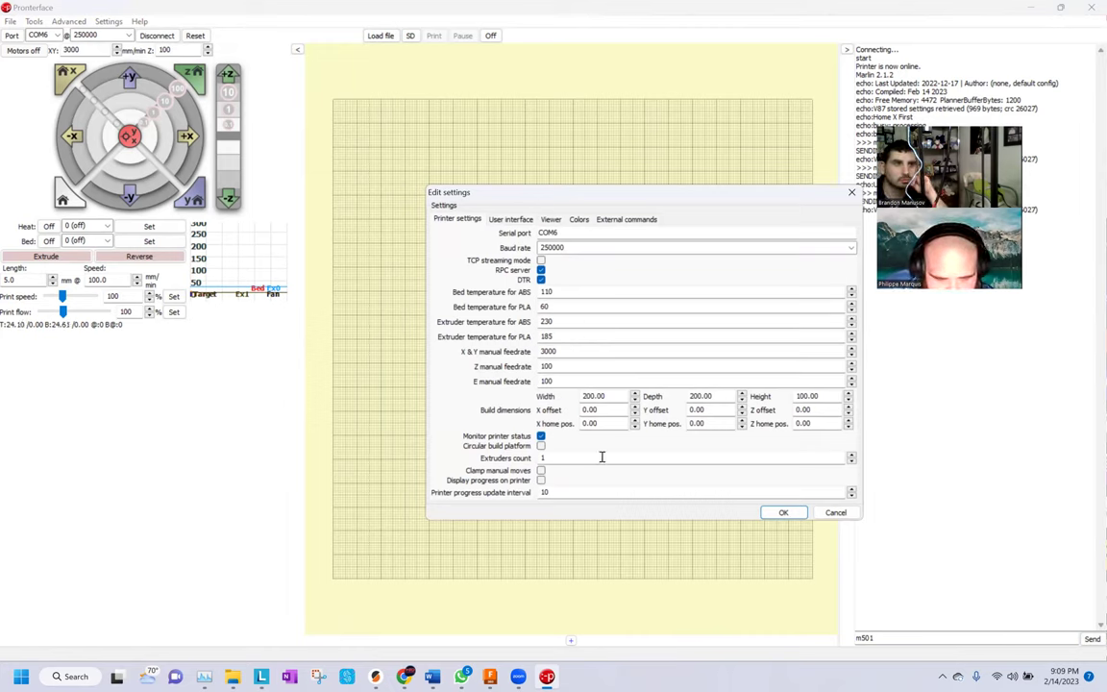
left_click(541, 447)
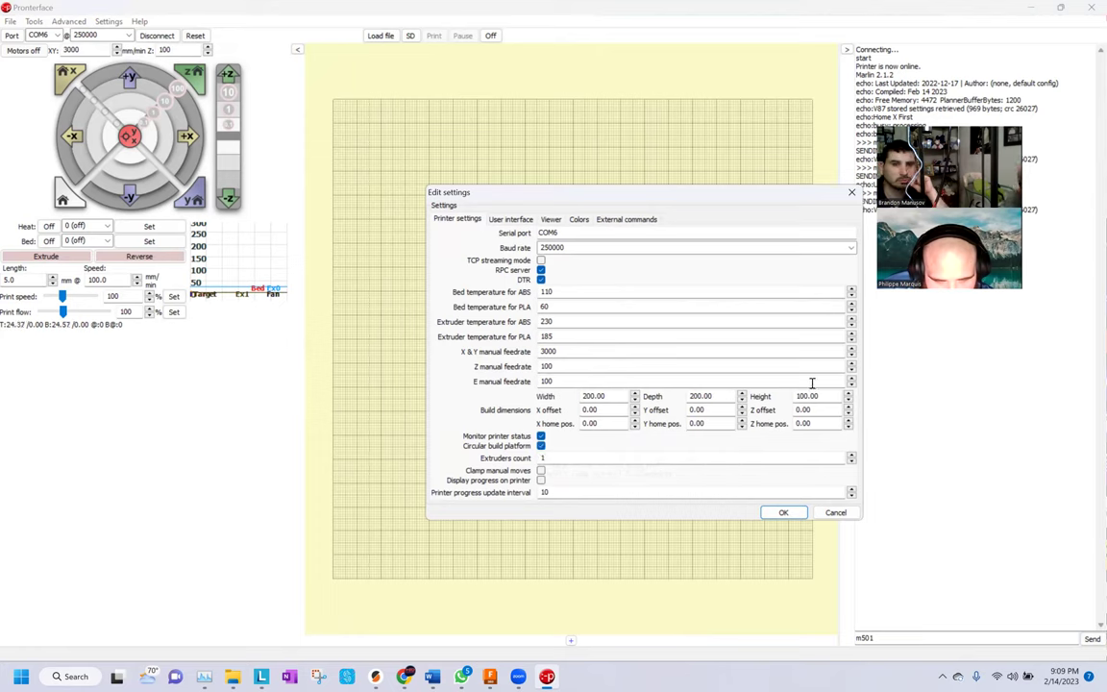
left_click_drag(623, 397, 584, 397)
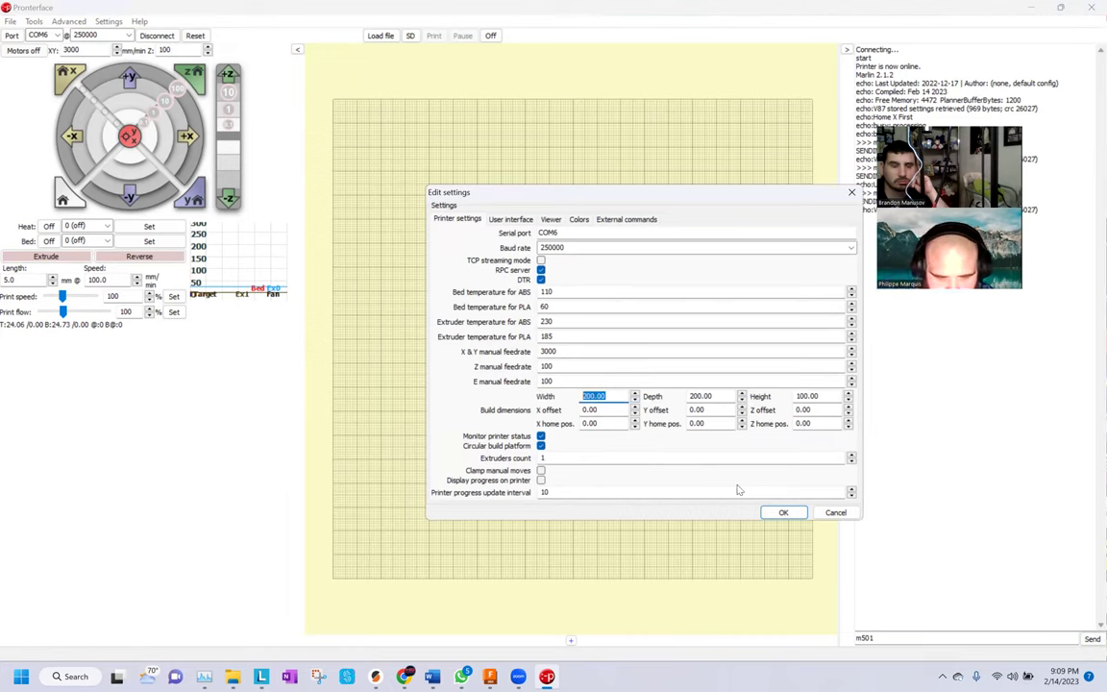
left_click(541, 446)
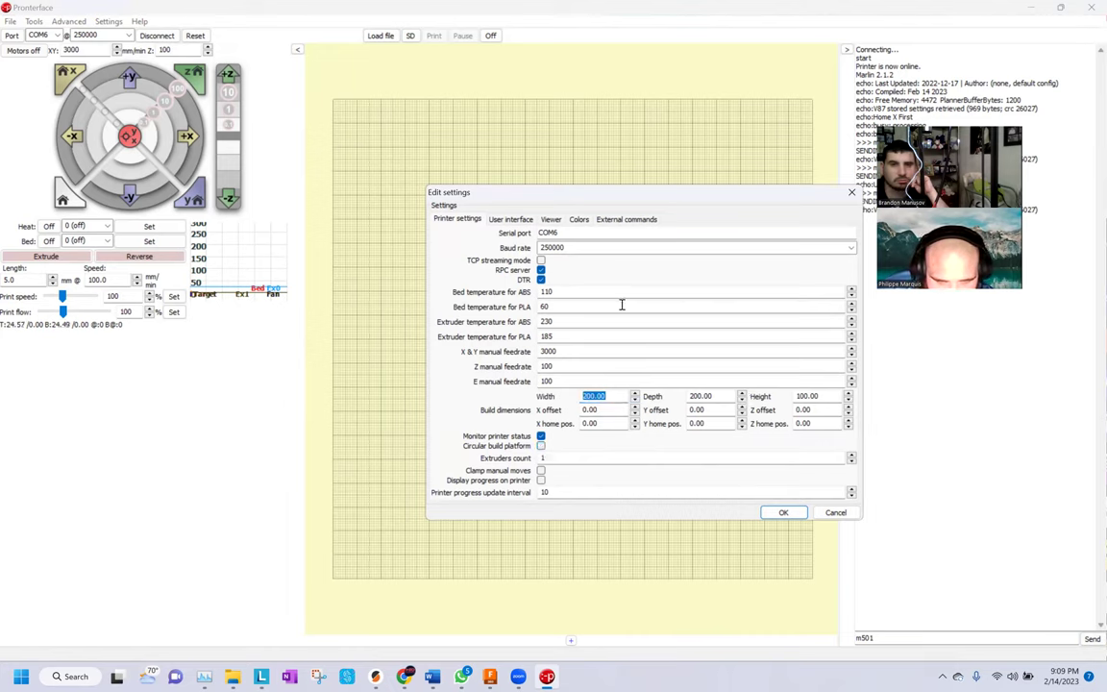
left_click(550, 219)
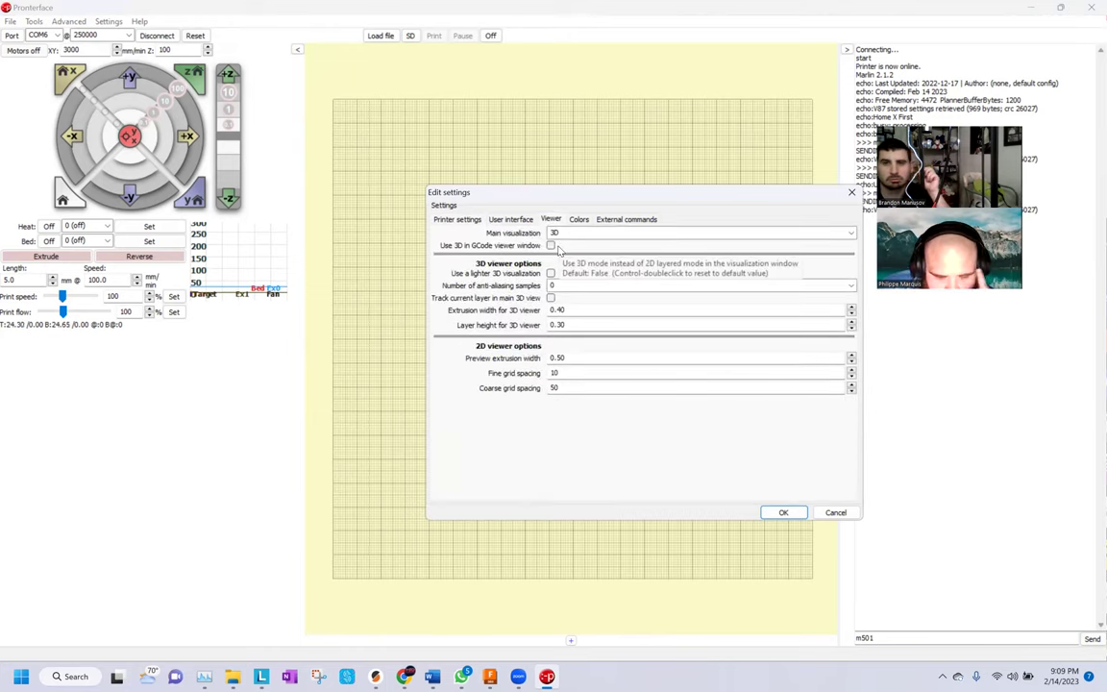
left_click(513, 219)
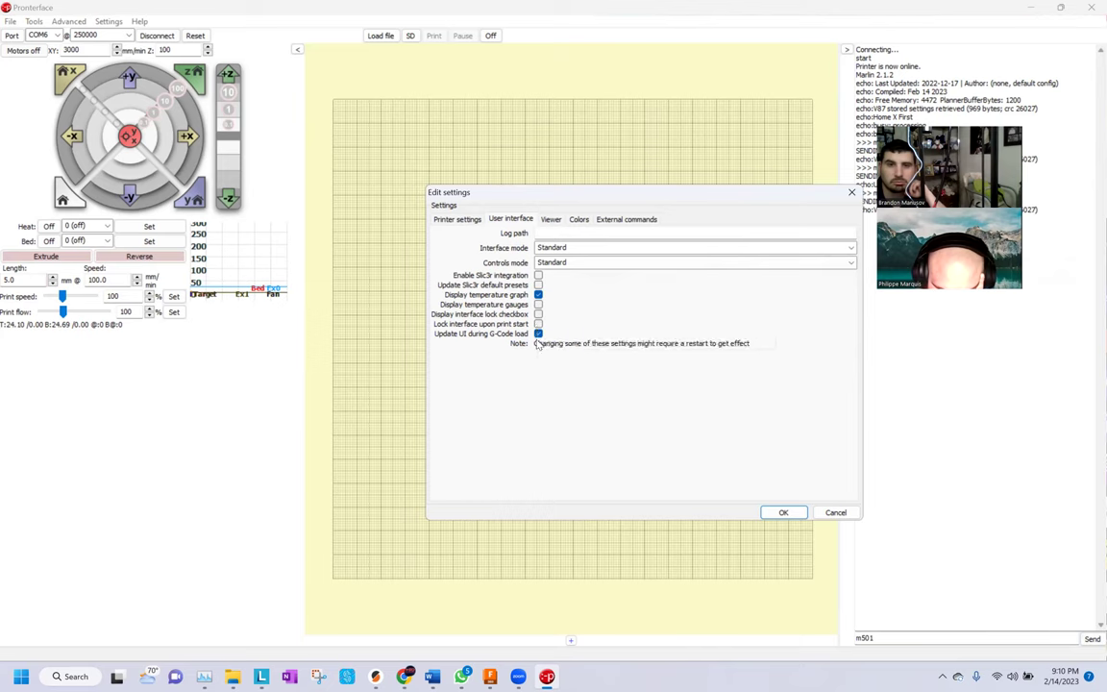
left_click(457, 220)
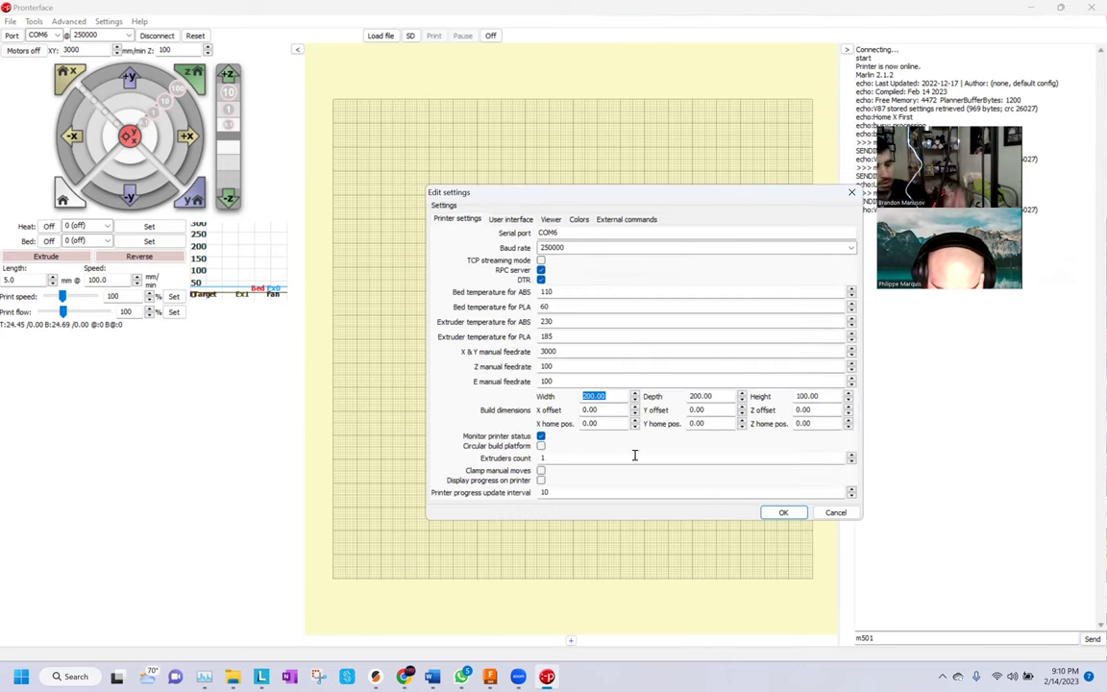
Enable displaying progress on the printer in the printer settings and apply the options
left_click(541, 480)
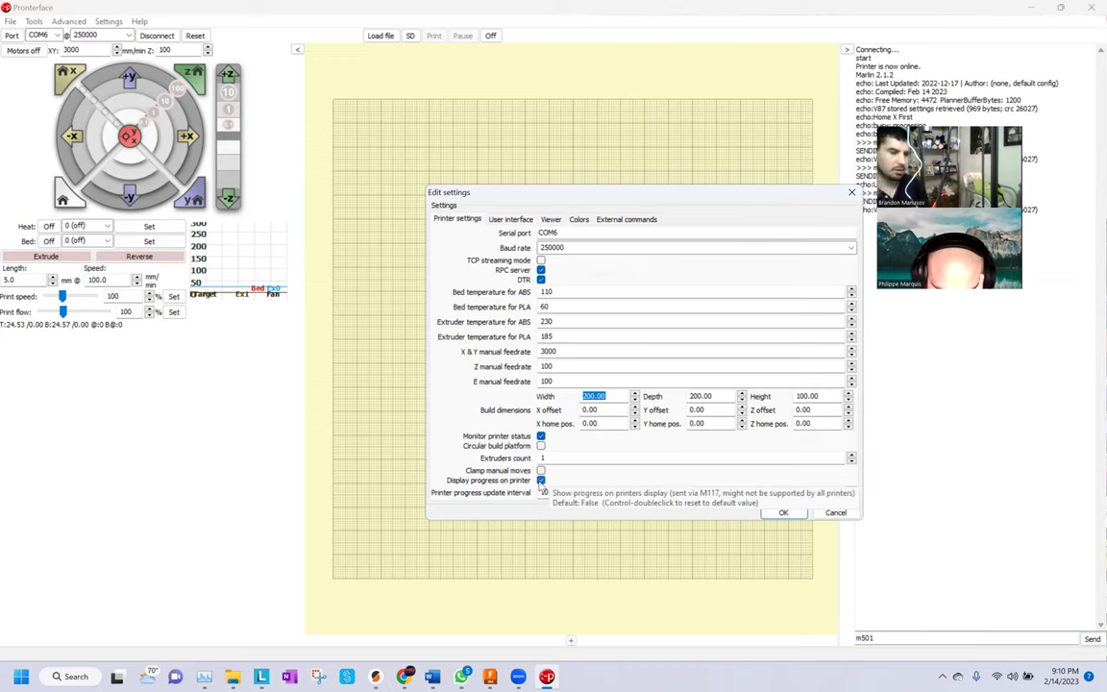
left_click(541, 480)
left_click(541, 480)
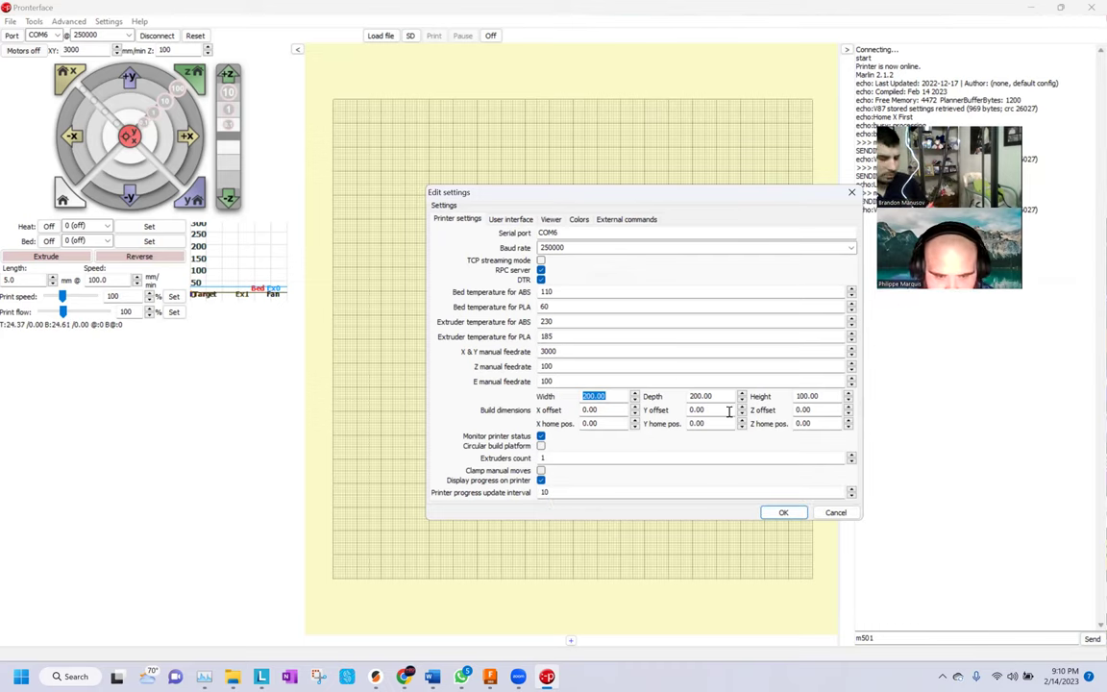
left_click(784, 513)
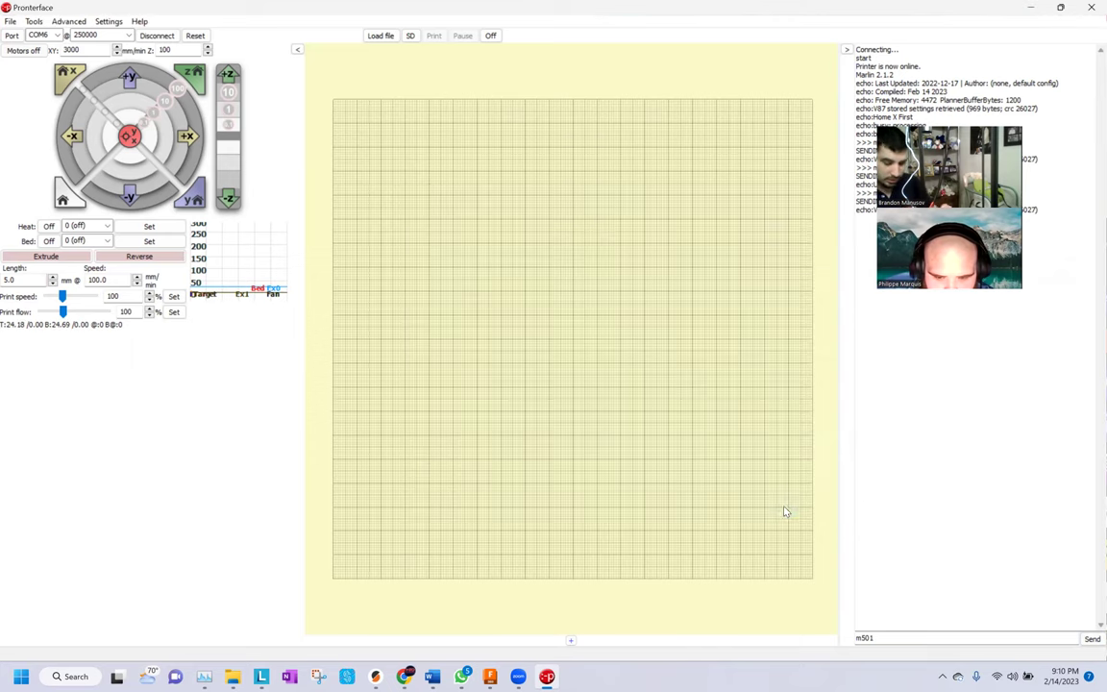
Send the G33 command to run the delta auto calibration on the printer
left_click(862, 638)
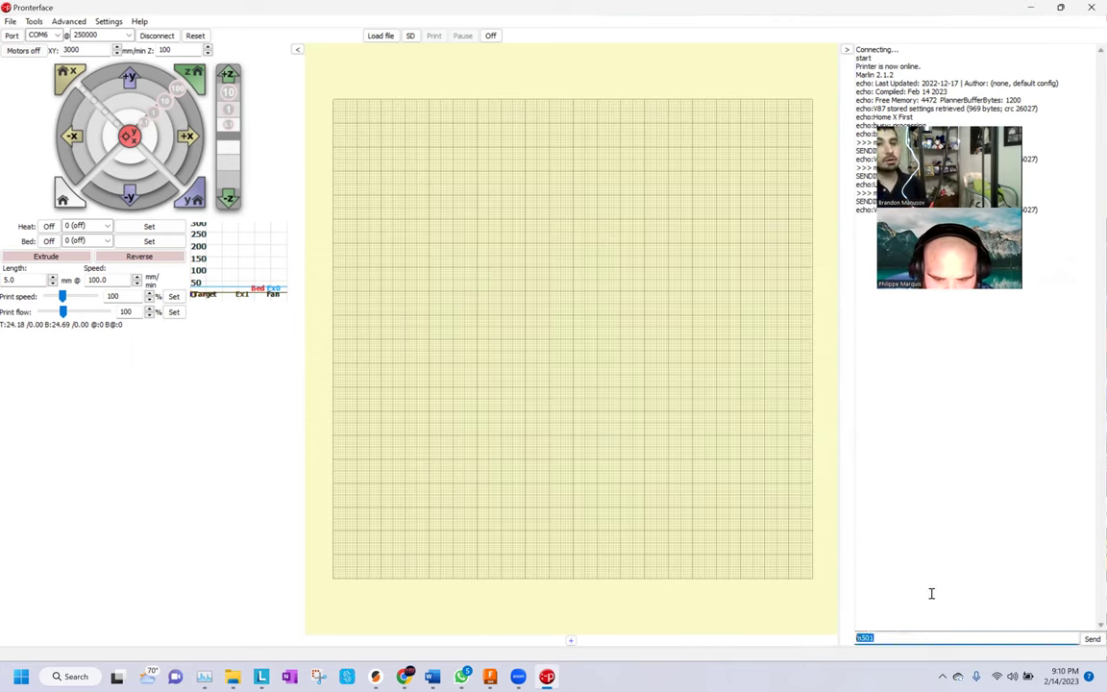
type("g33")
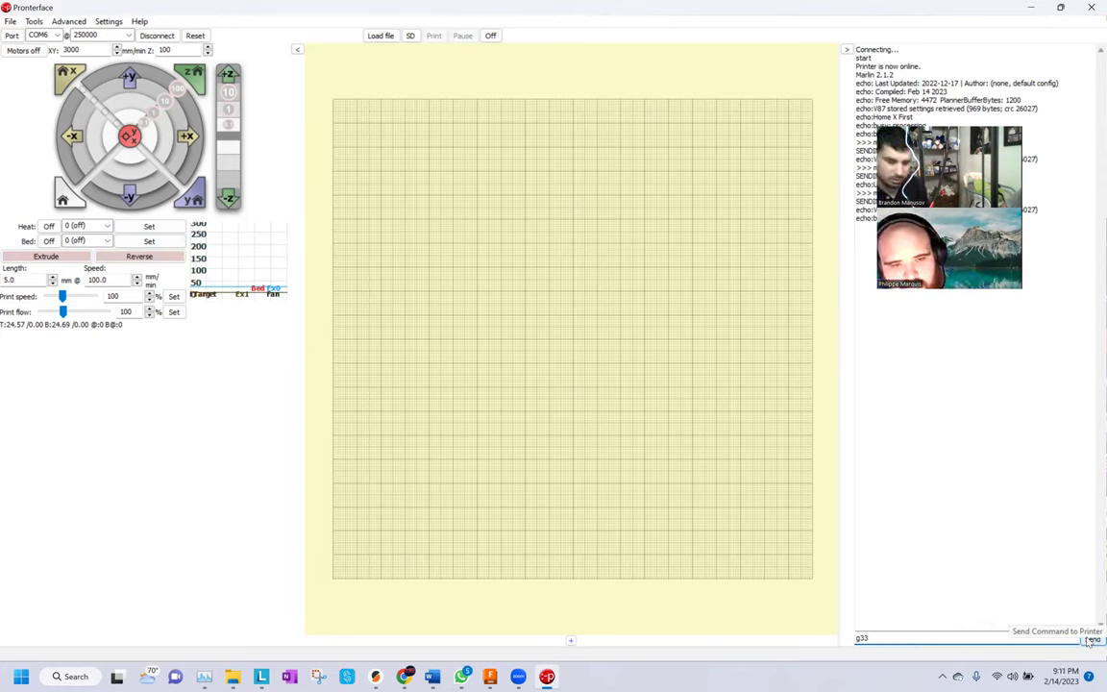
left_click(1091, 640)
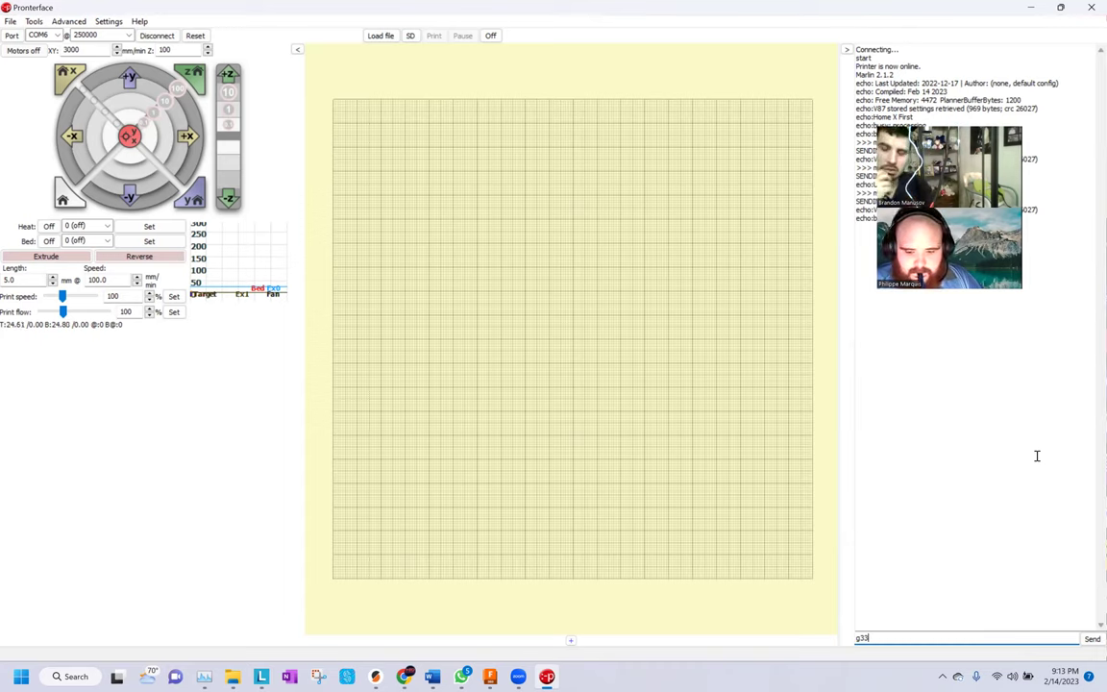
key("Return")
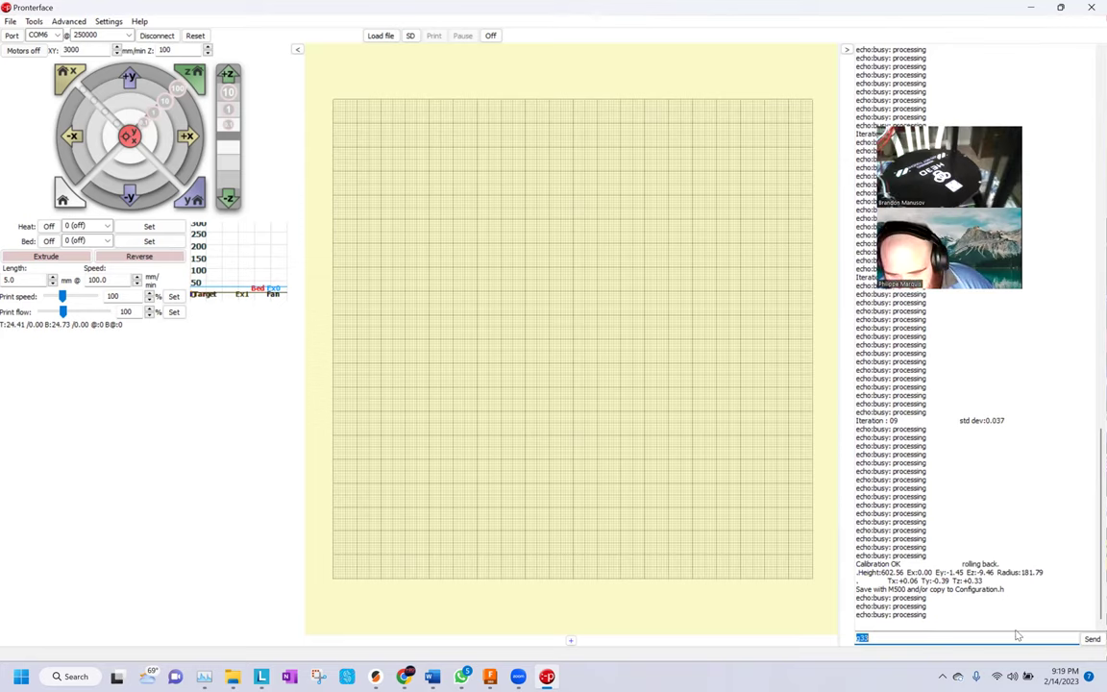
Replace the G33 command with M500 and send it to store the calibration results on the printer
left_click(970, 637)
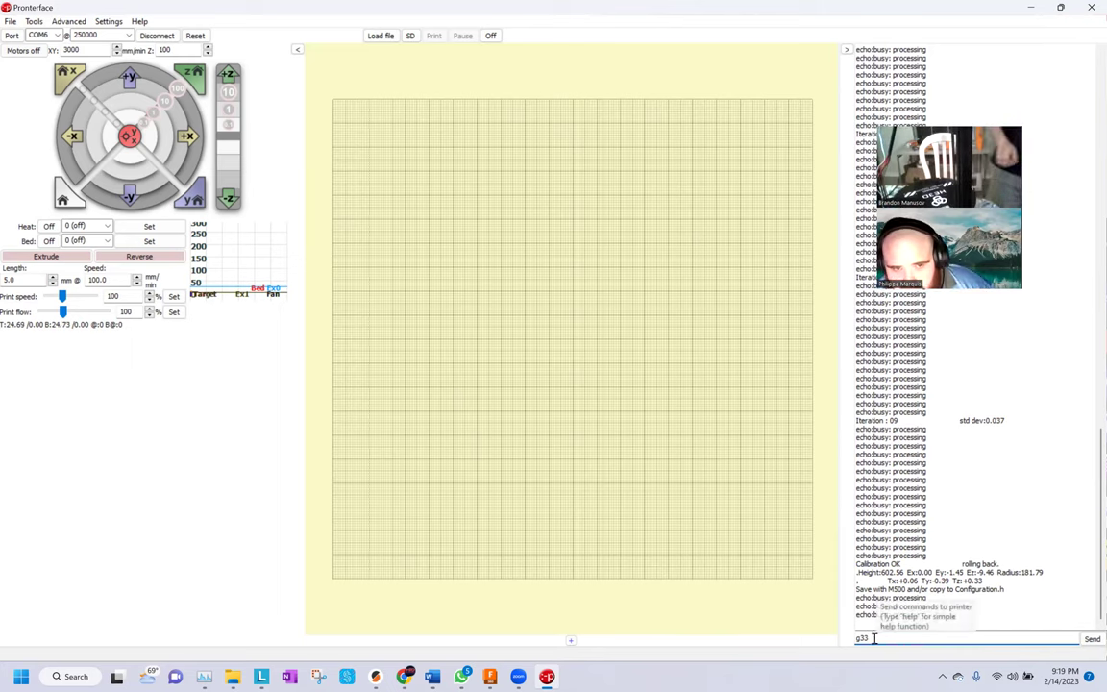
double_click(875, 634)
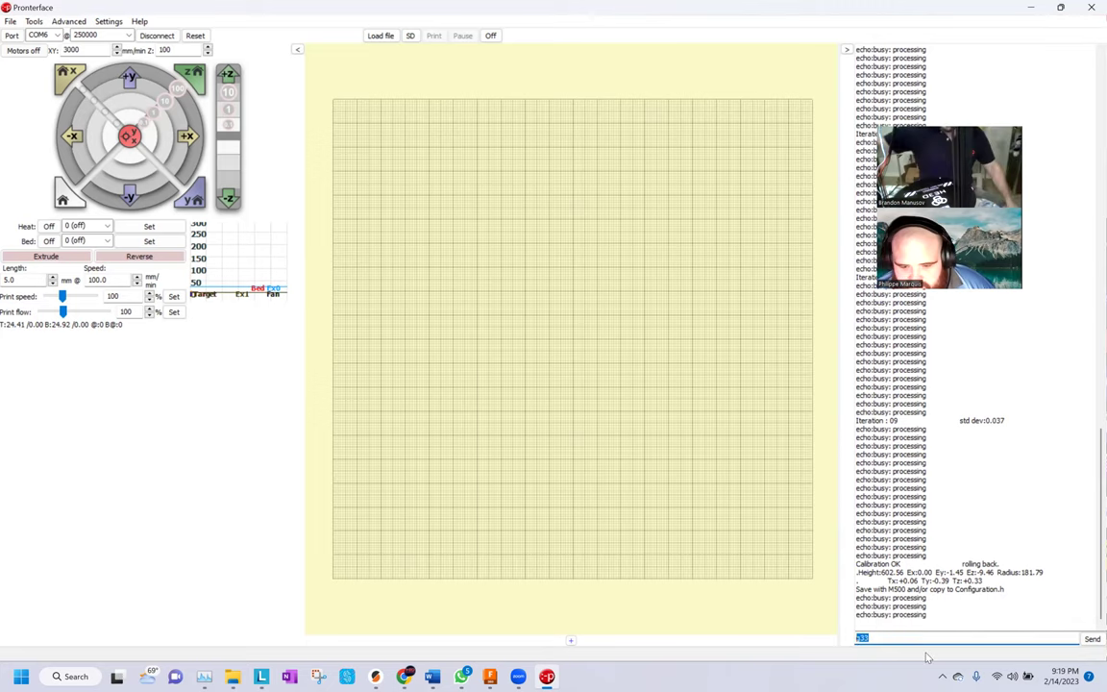
key("BackSpace")
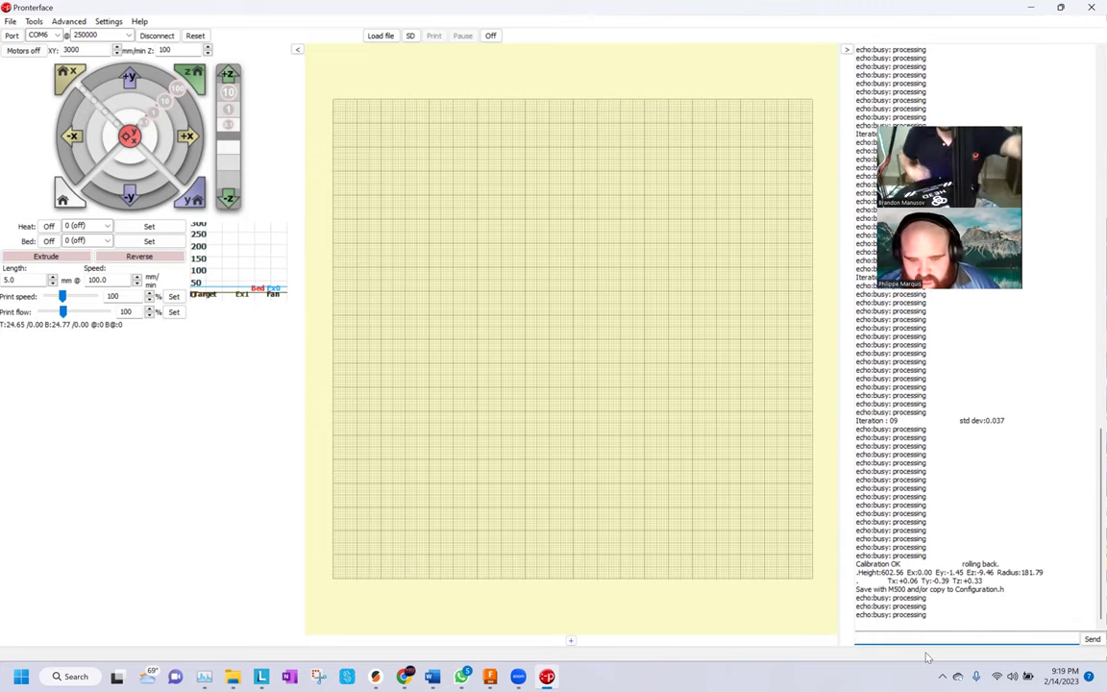
type("m500")
key("Return")
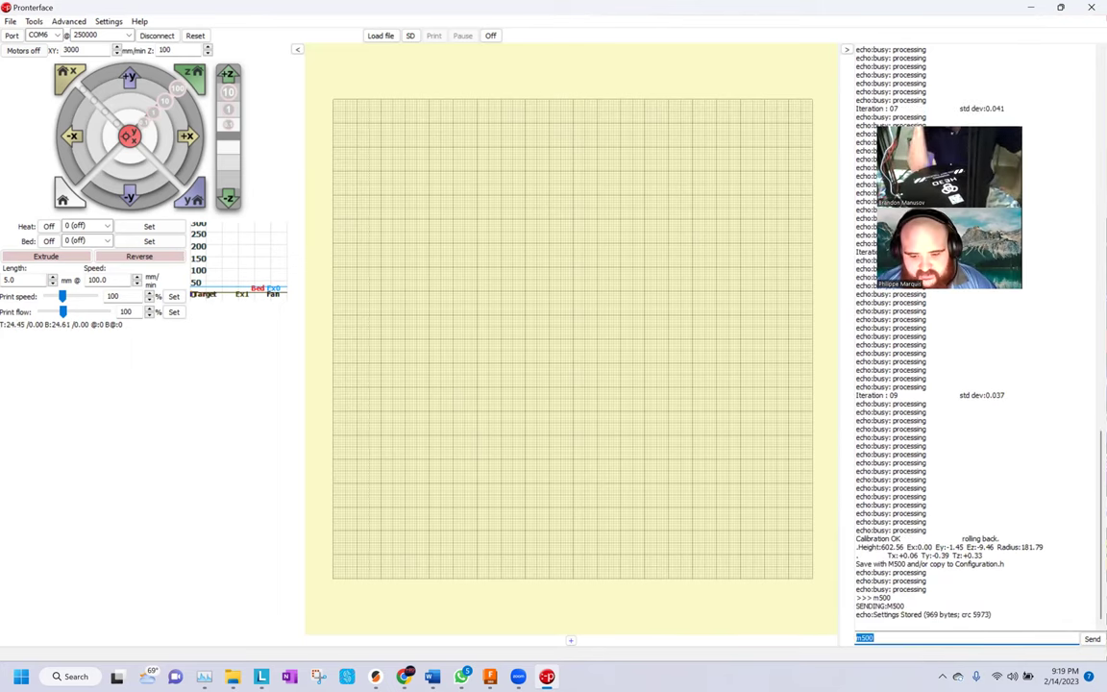
Send M503 and M501 to the printer to check the stored settings, and clear the command field
type("m503")
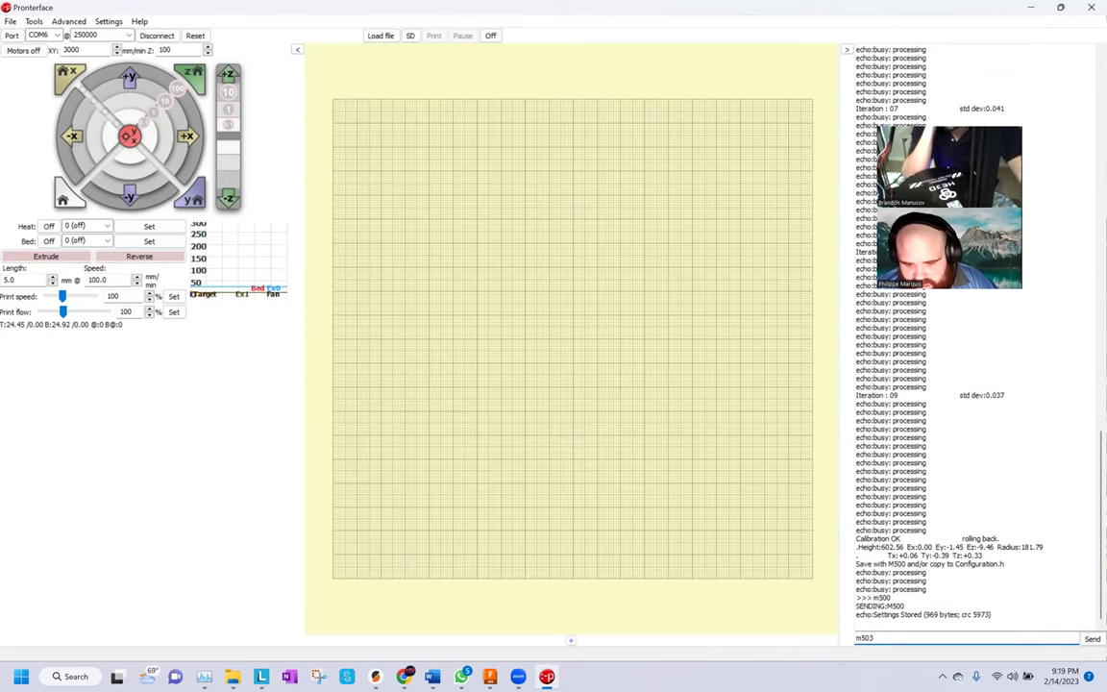
key("Return")
type("m501")
key("Return")
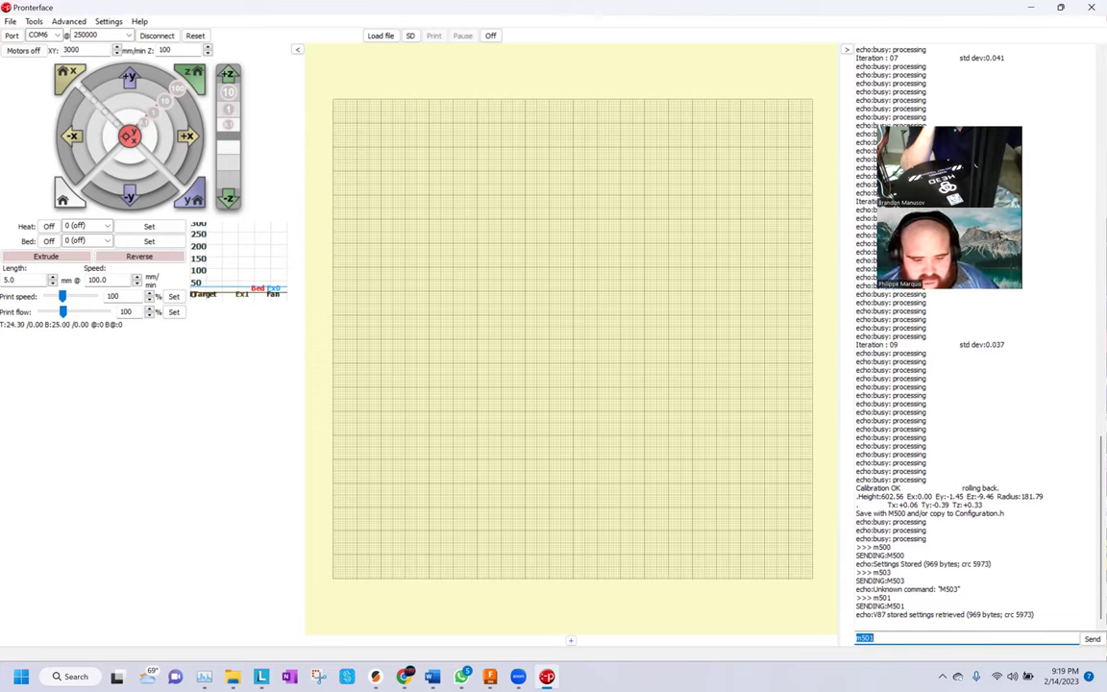
key("BackSpace")
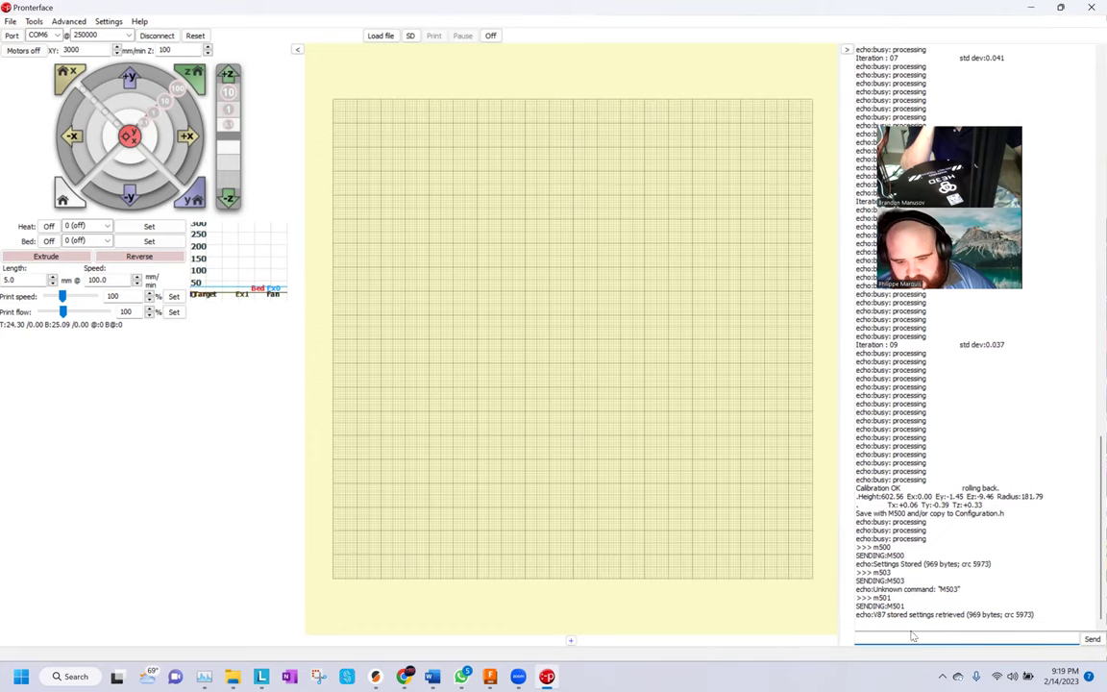
Switch to the Marlin G-code documentation in Chrome and open the M503 Report Settings page
mouse_move(520, 677)
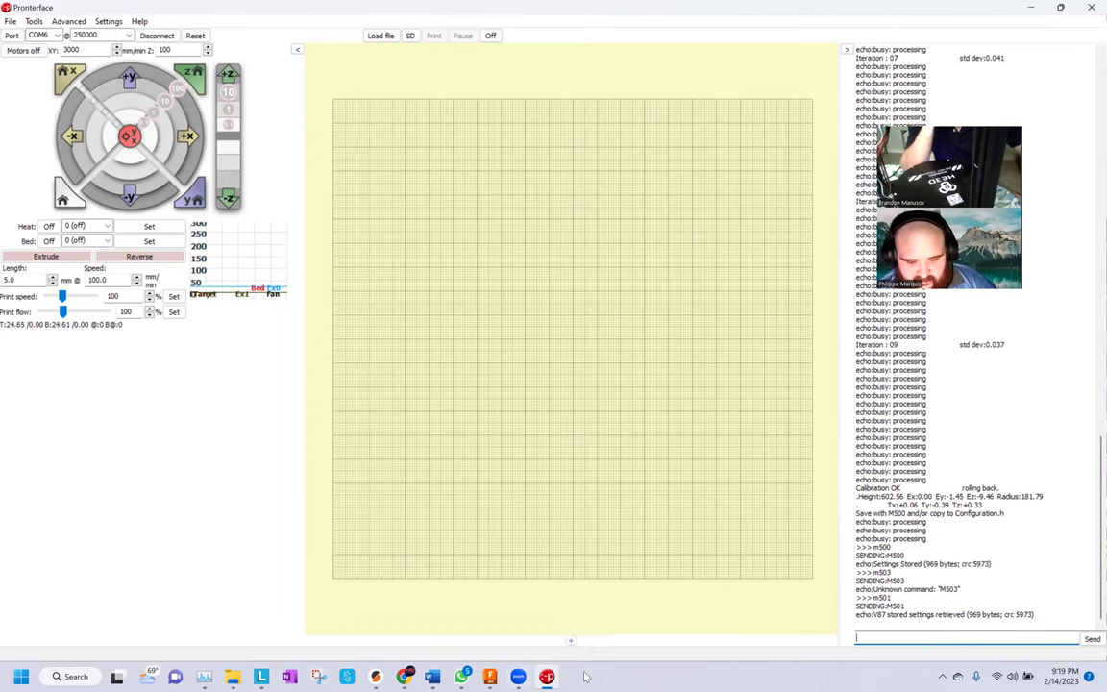
left_click(408, 677)
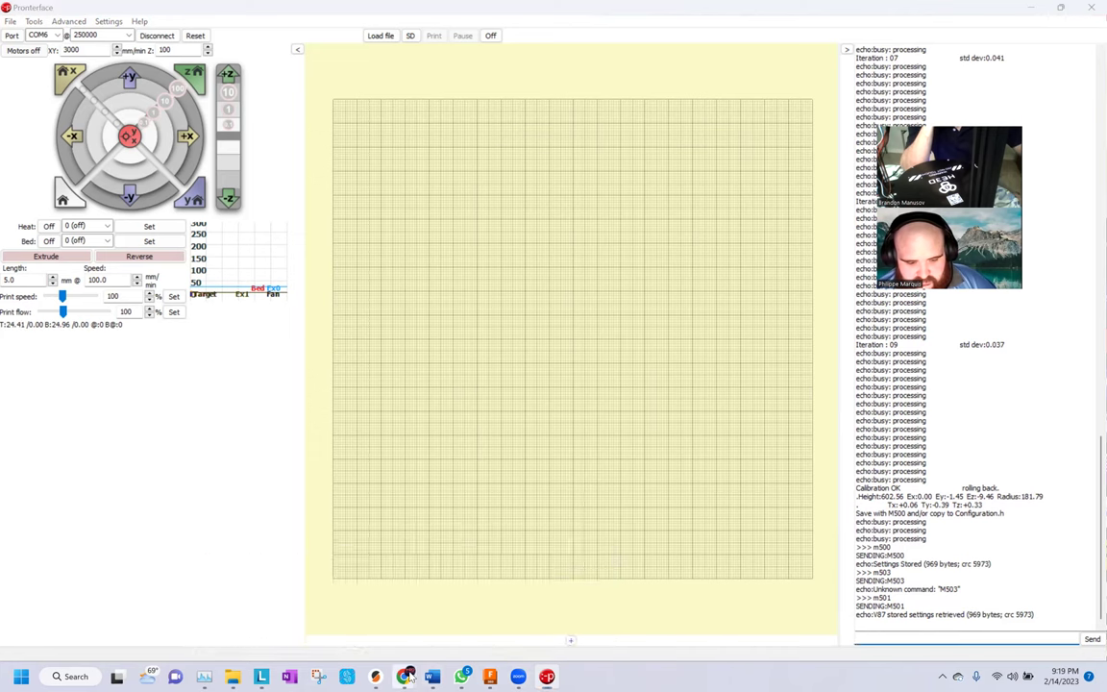
left_click(543, 596)
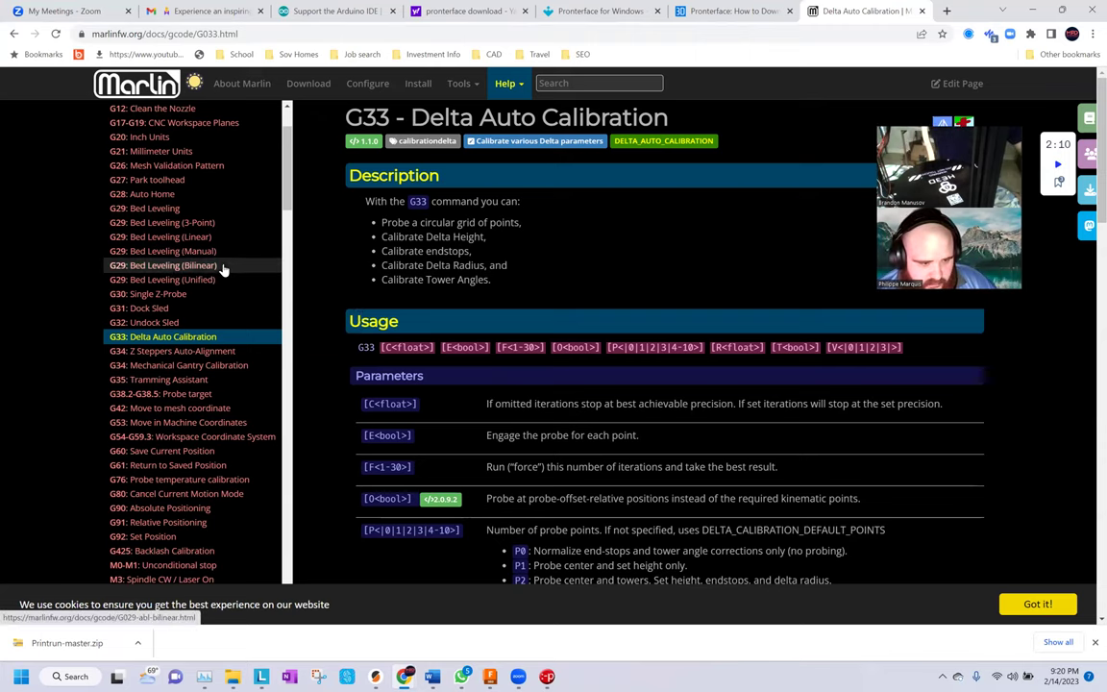
scroll(233, 357, "down", 3)
scroll(233, 356, "down", 10)
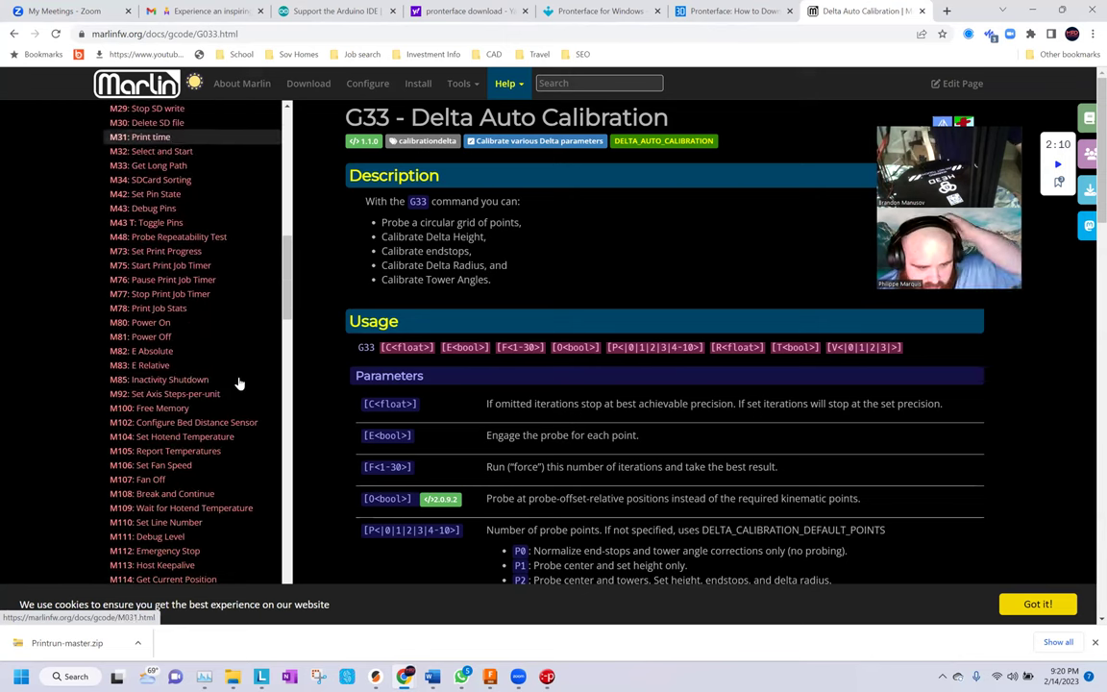
scroll(239, 384, "down", 10)
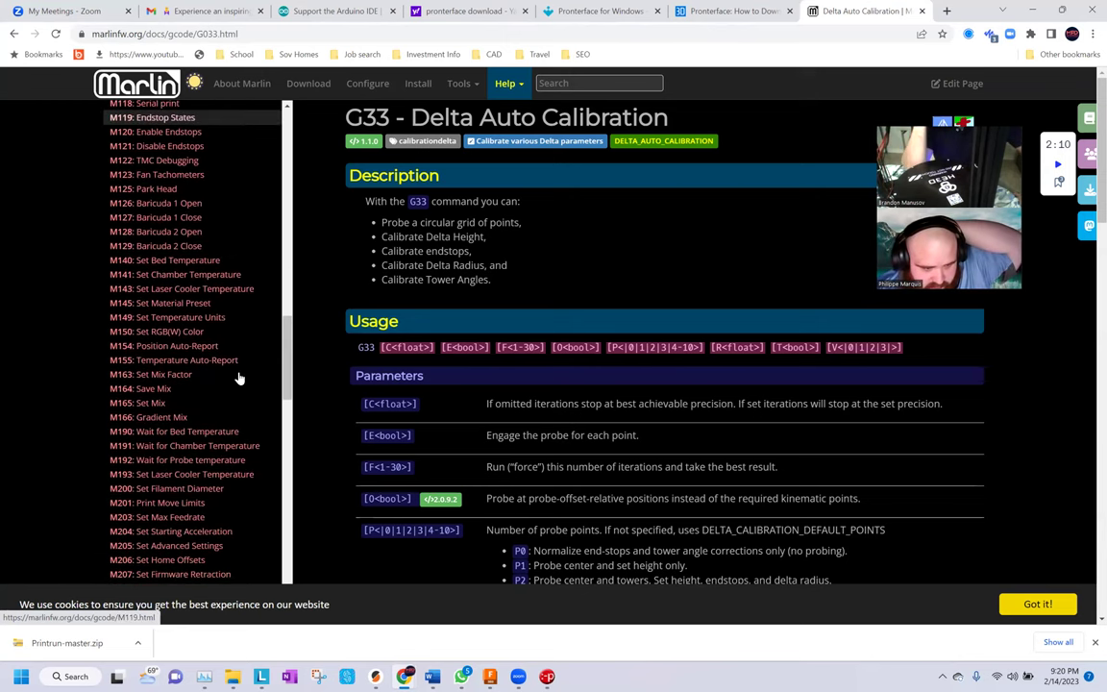
scroll(239, 378, "down", 4)
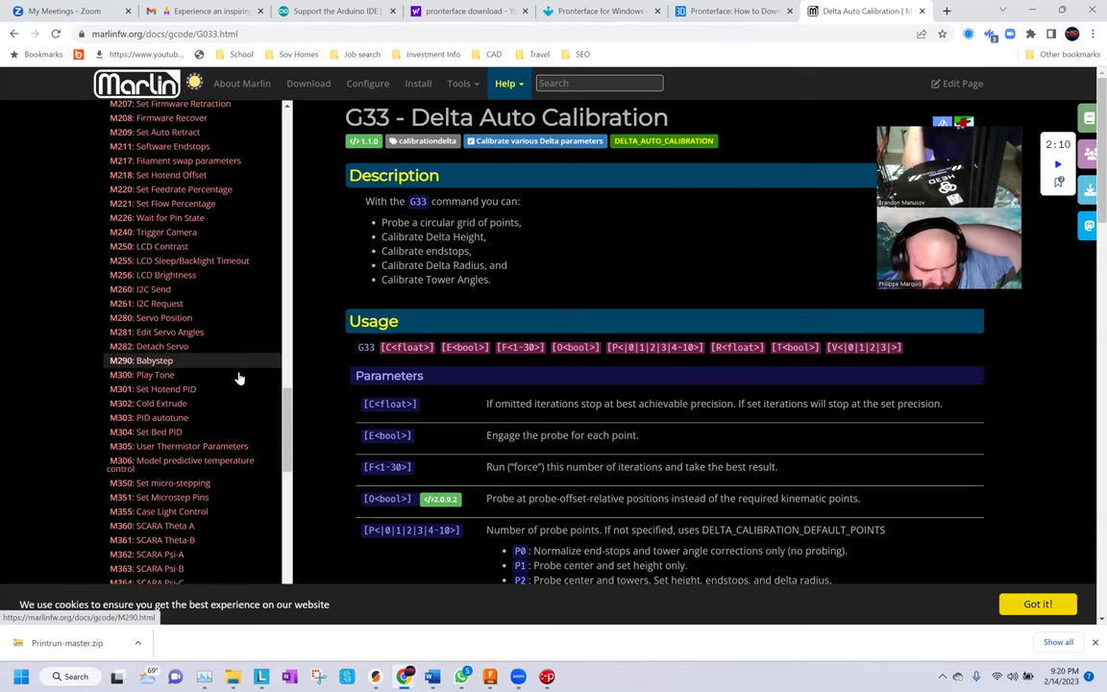
scroll(206, 384, "down", 3)
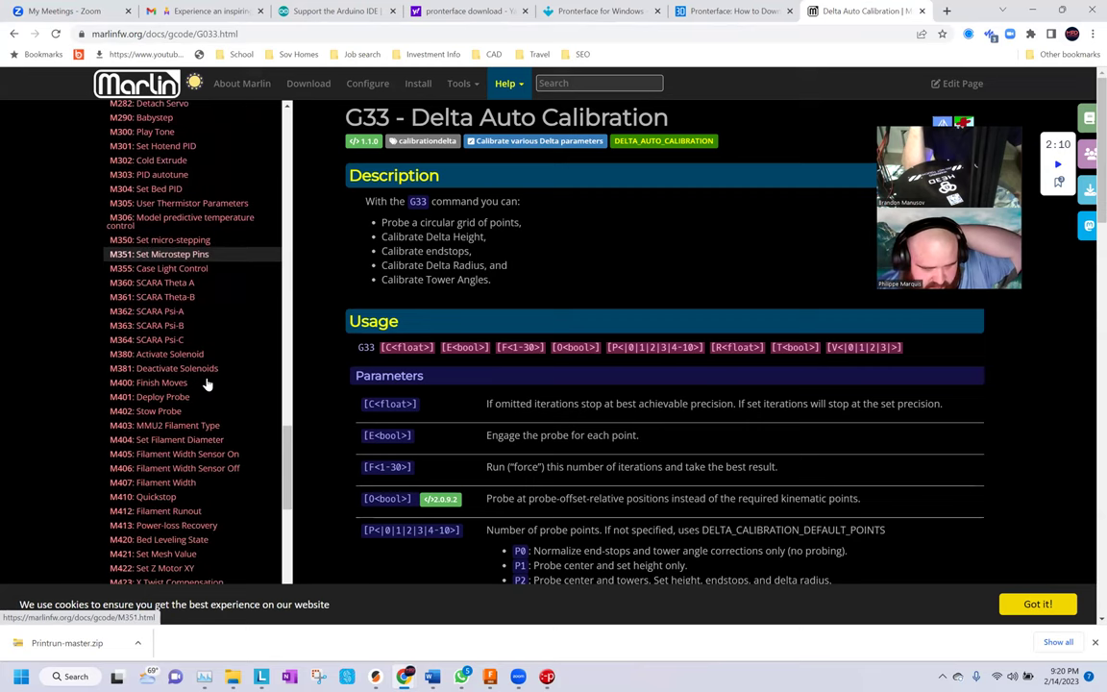
scroll(185, 440, "down", 6)
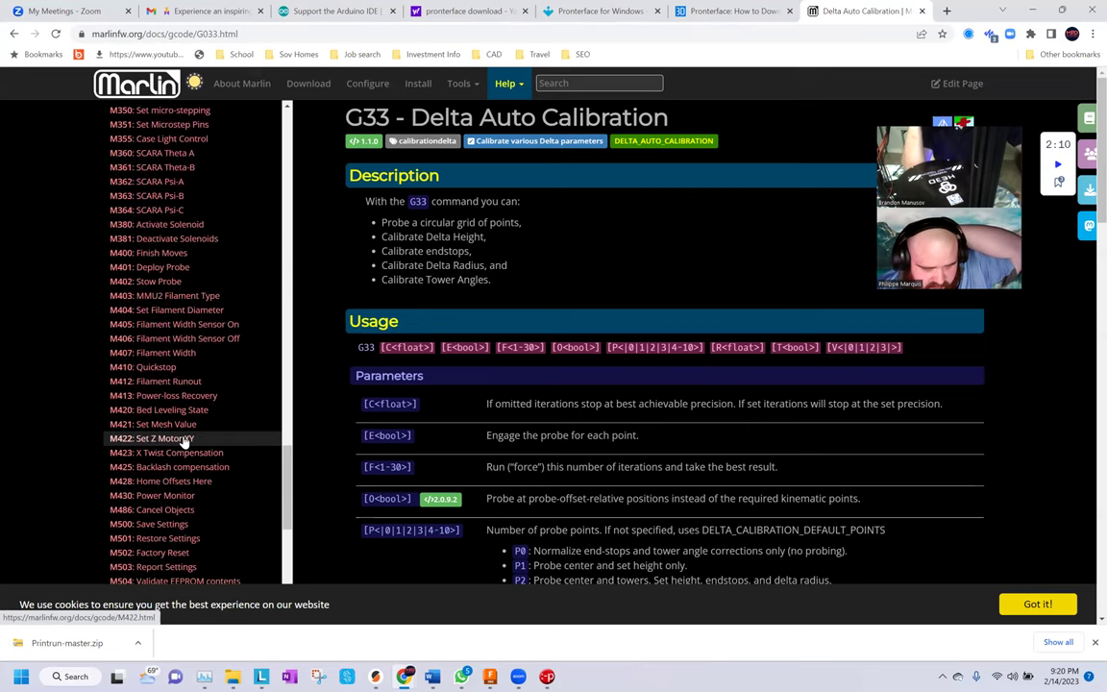
scroll(182, 440, "down", 1)
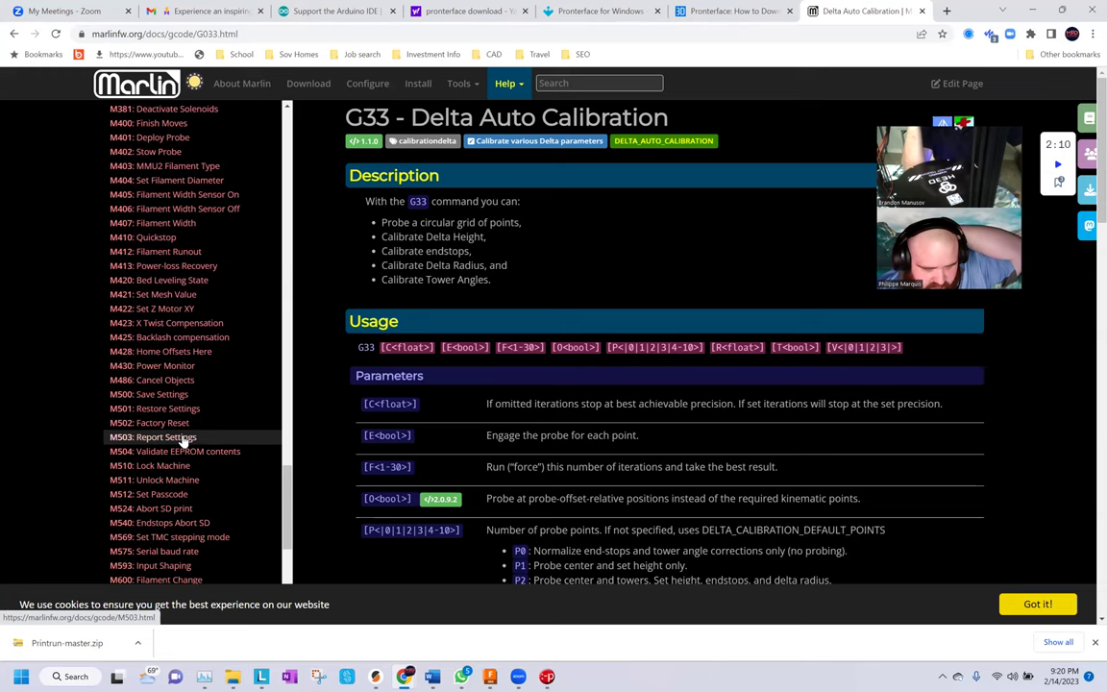
left_click(183, 438)
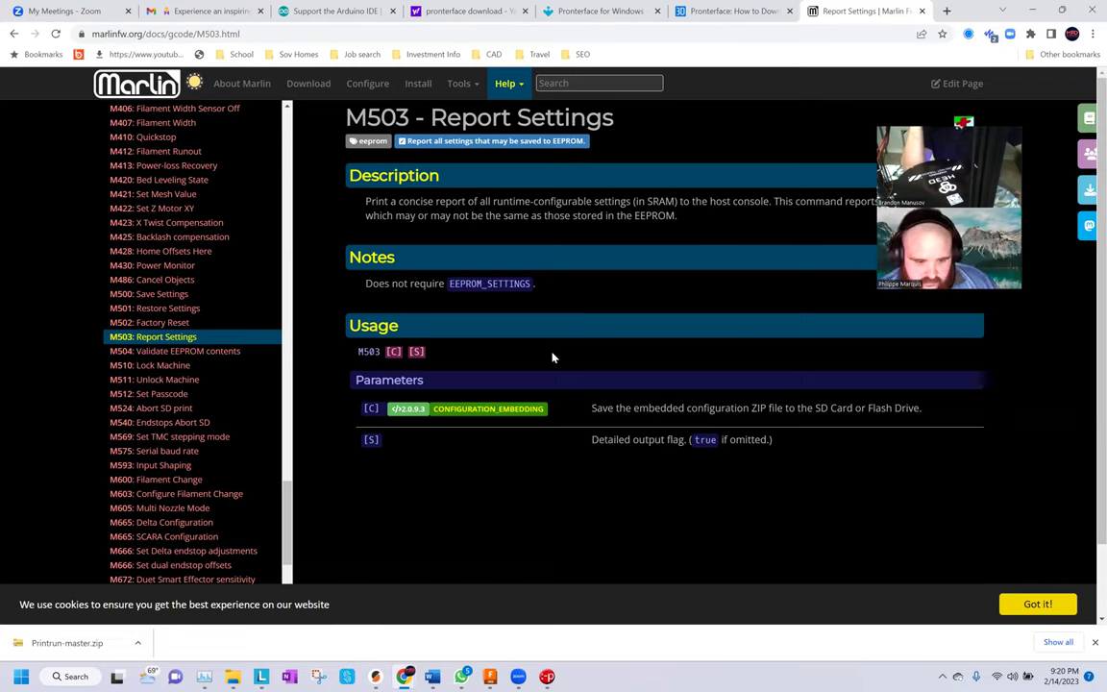
Open the M303 PID autotune page and copy the hotend example command M303 E0 C8 S210
scroll(234, 326, "up", 3)
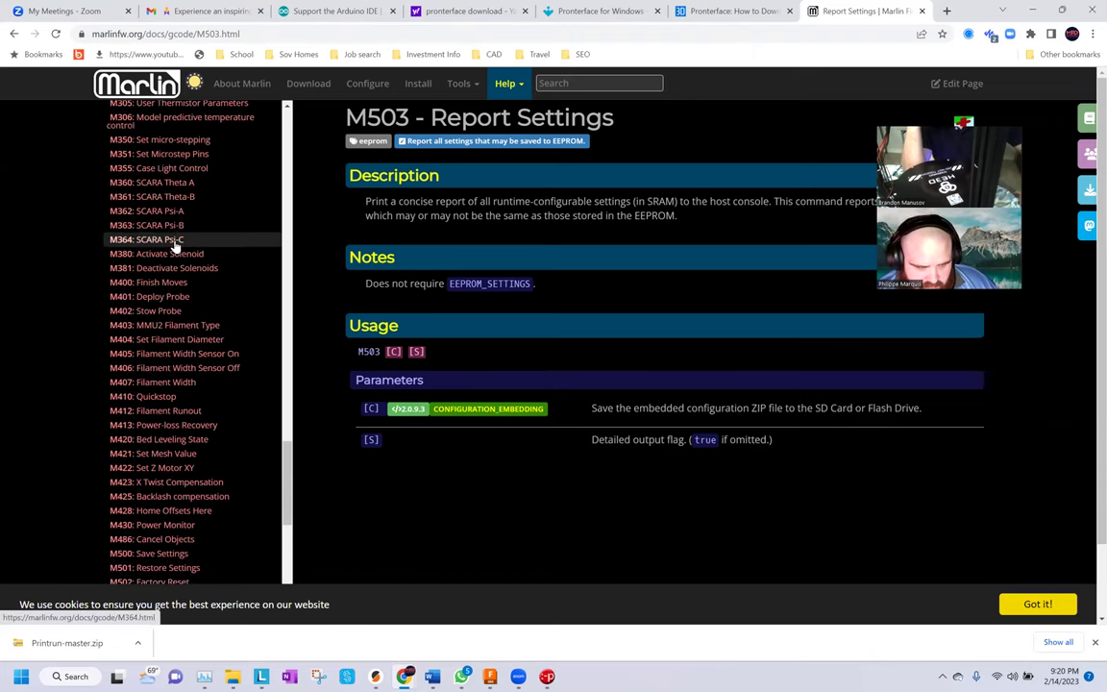
scroll(175, 248, "up", 1)
scroll(176, 247, "up", 1)
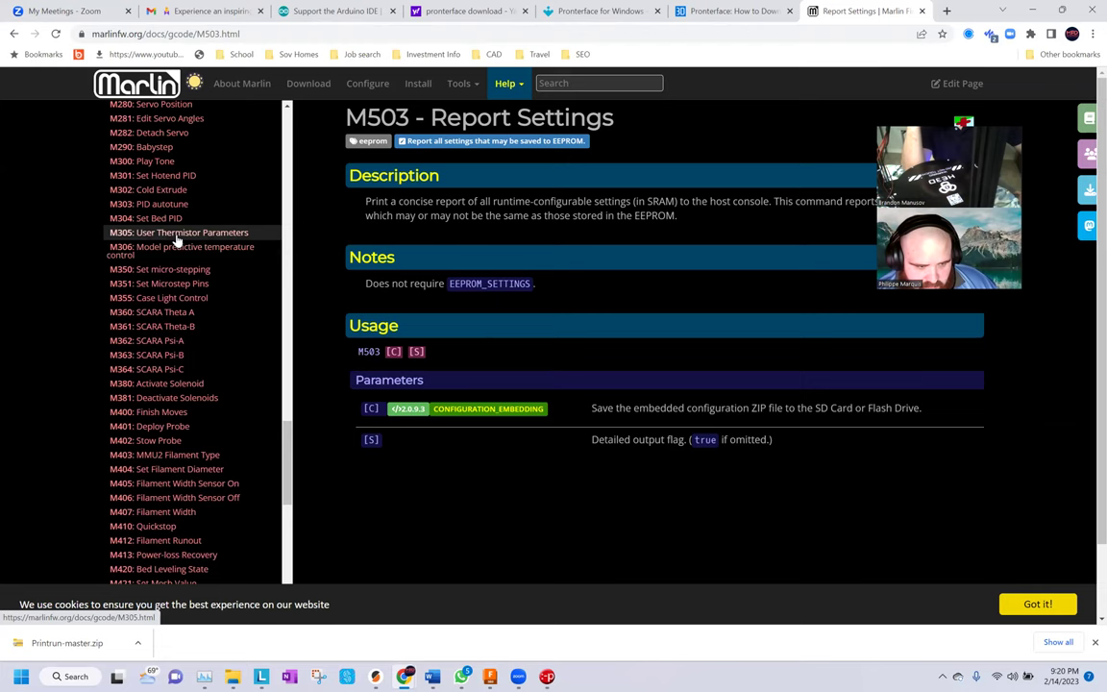
left_click(175, 205)
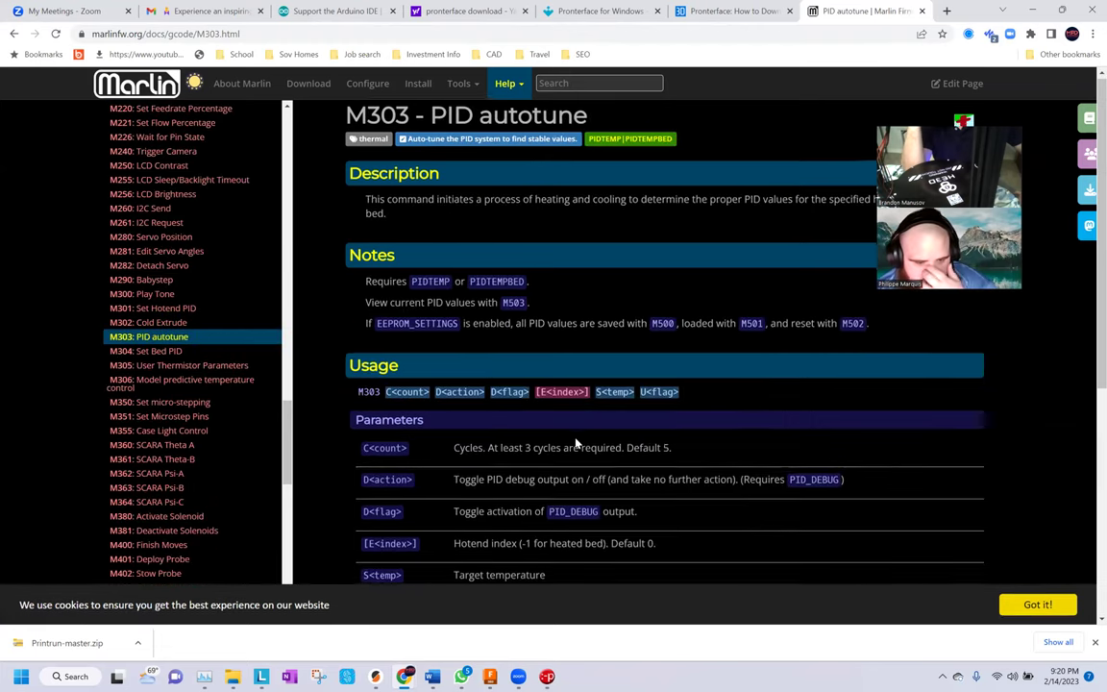
scroll(576, 445, "down", 3)
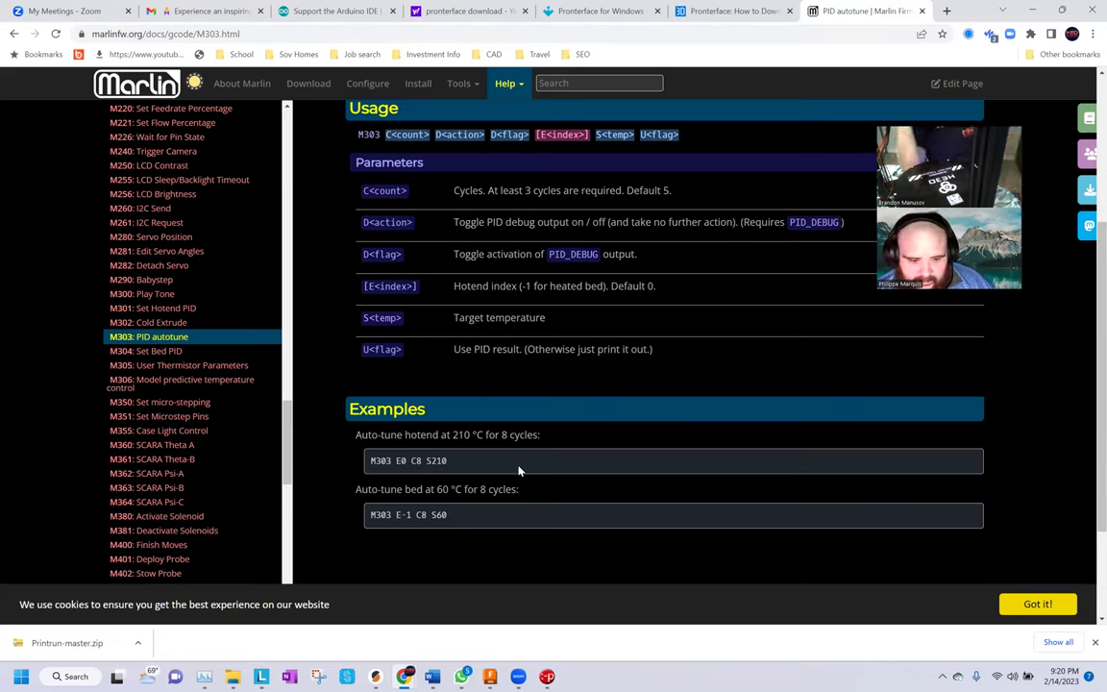
left_click_drag(447, 461, 370, 460)
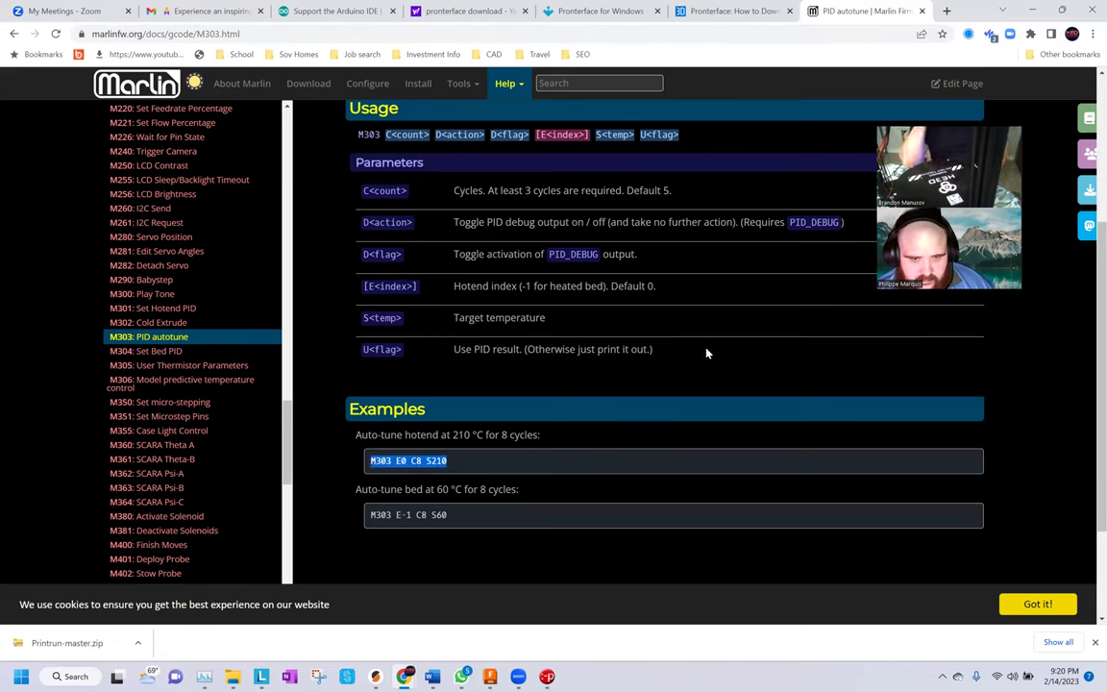
Switch back to Pronterface and send M303 E0 C8 S210 to auto-tune the hotend PID
left_click(1032, 10)
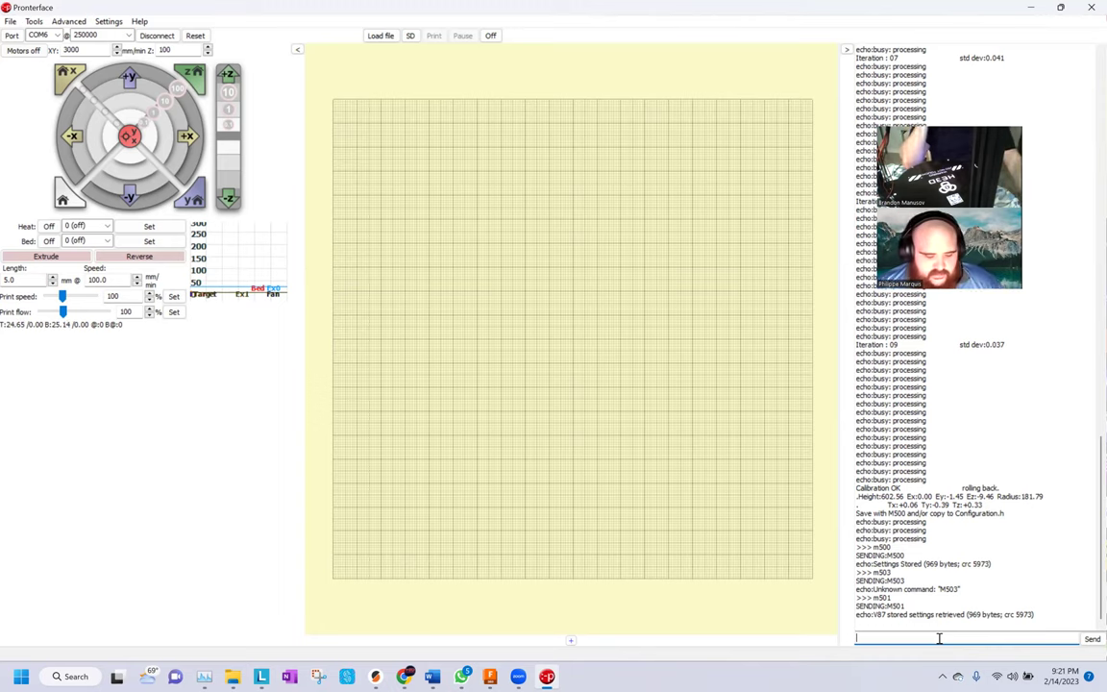
type("g33")
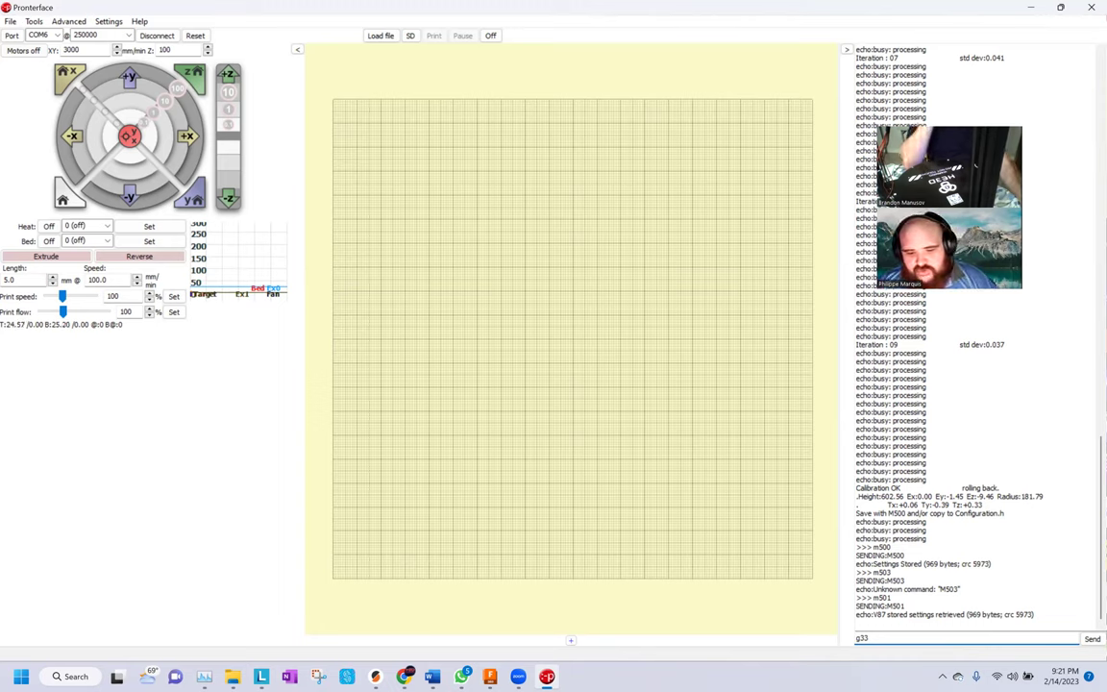
key("Return")
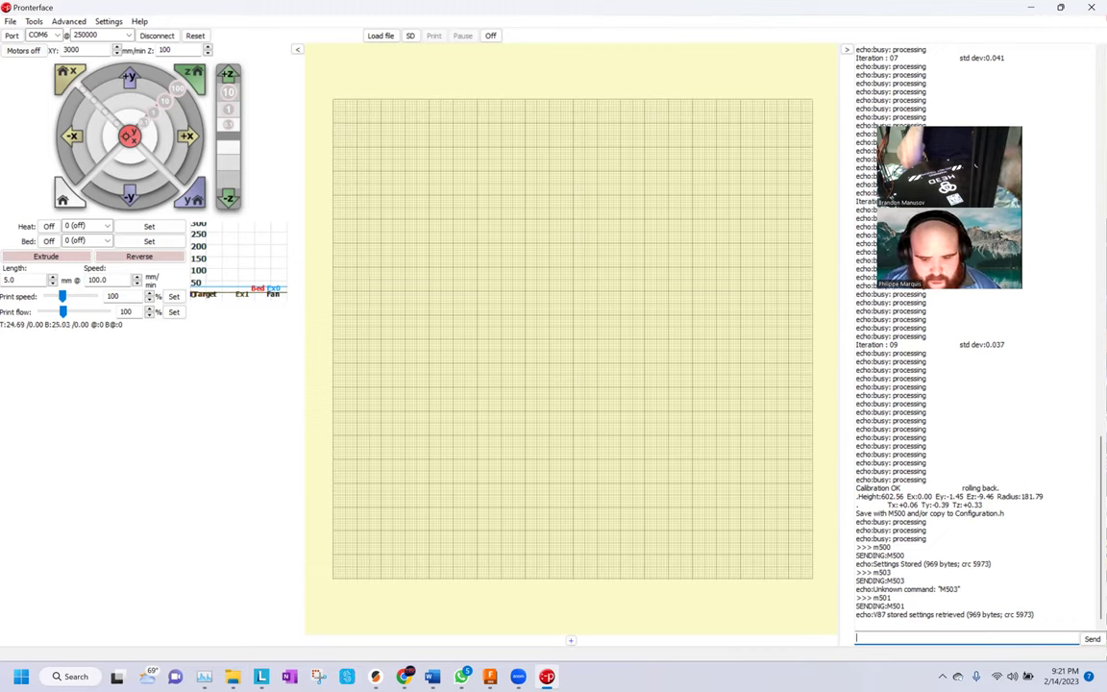
type("M303 E0 C8 S210")
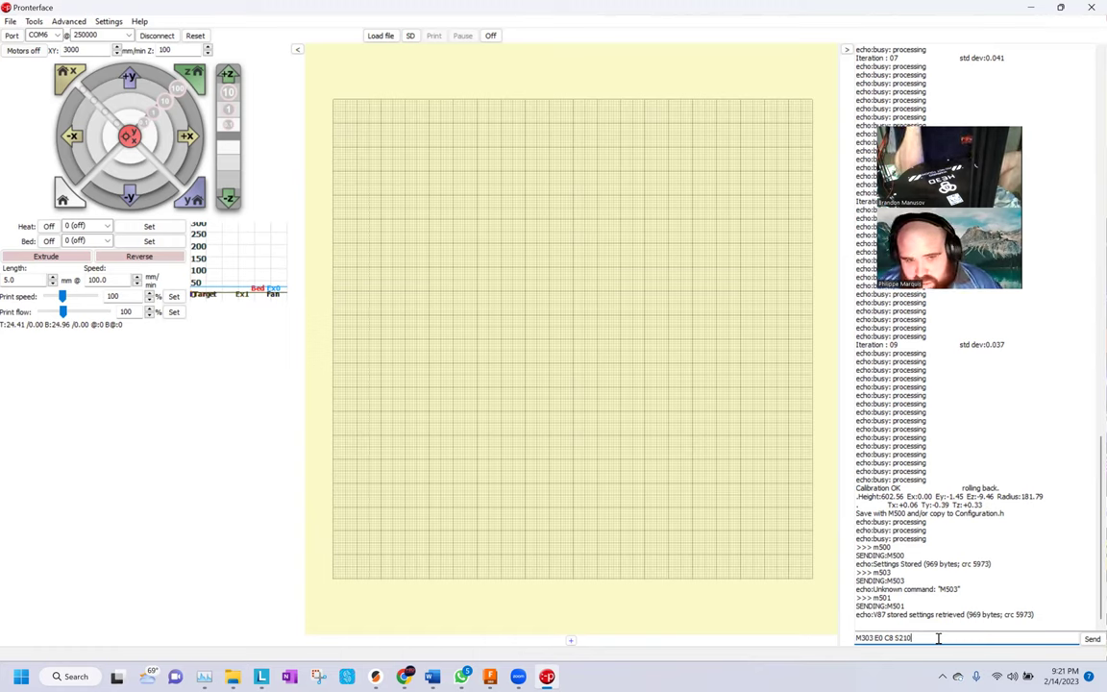
key("Return")
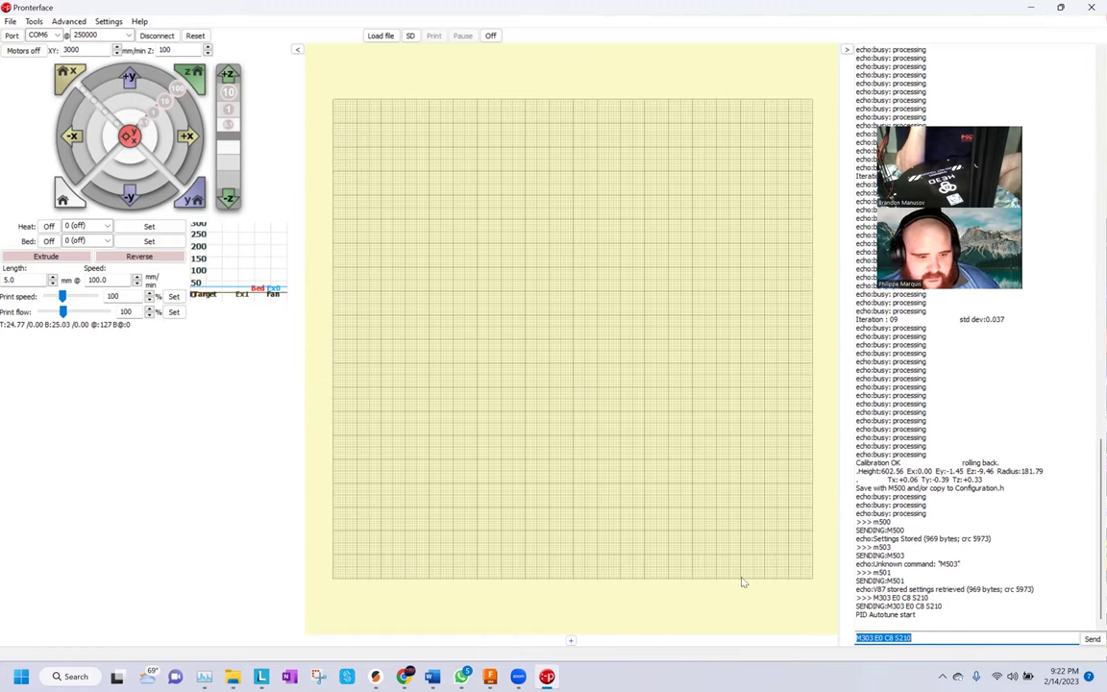
left_click(467, 429)
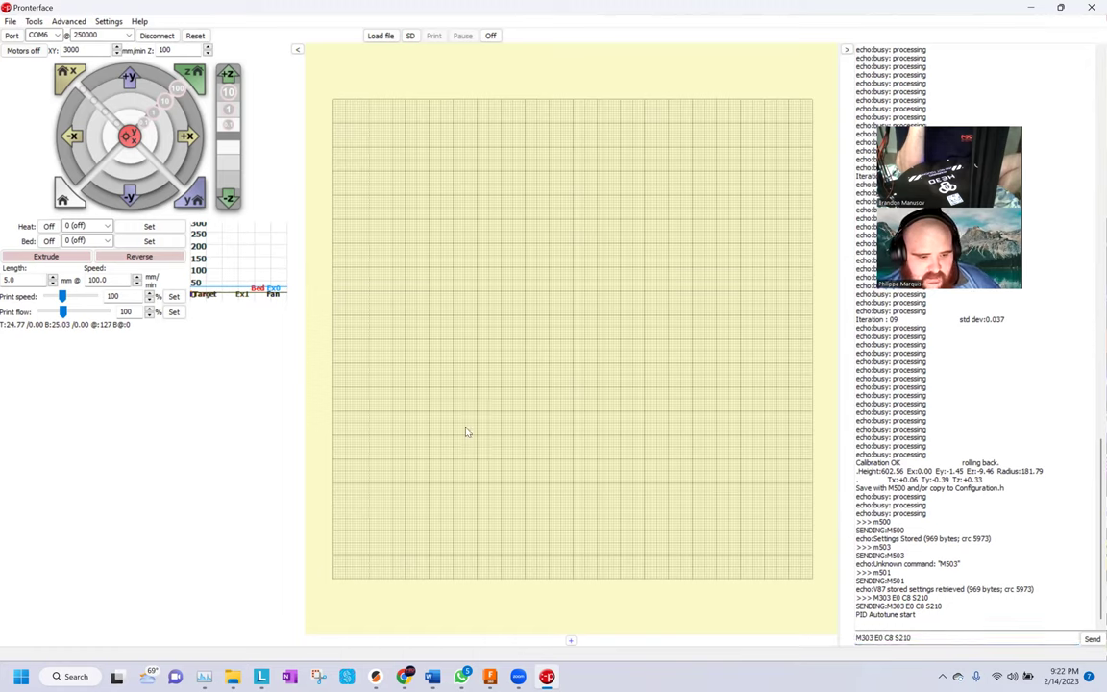
Monitor the hotend temperature in the enlarged temperature graph during the PID autotune, and close the graph
left_click(272, 287)
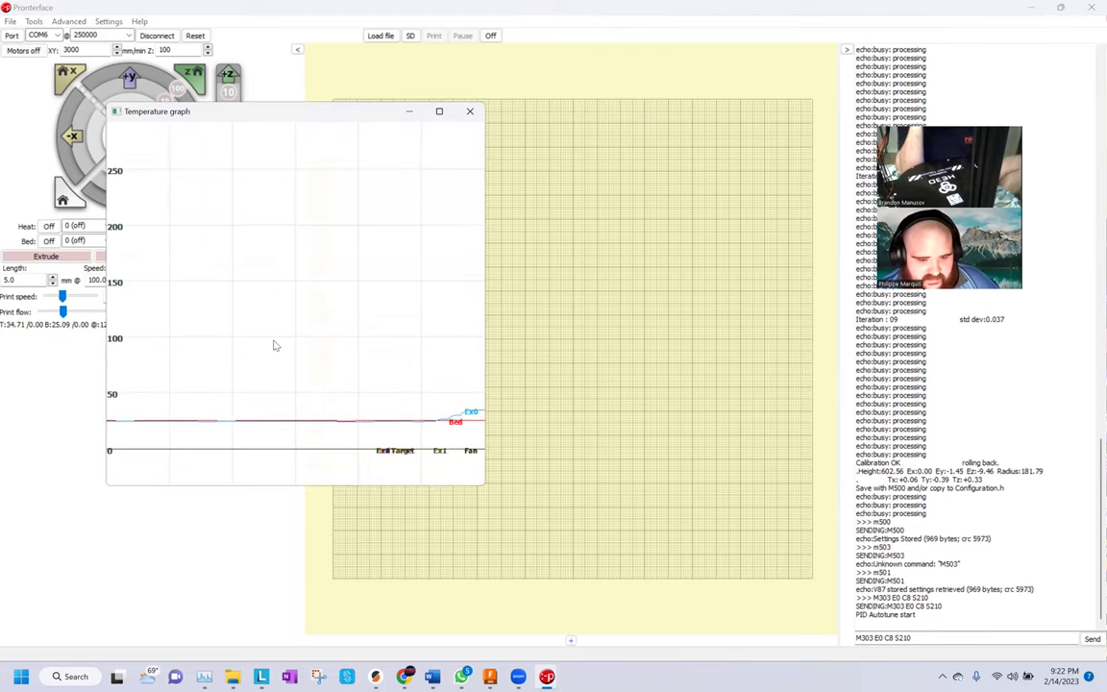
left_click(474, 411)
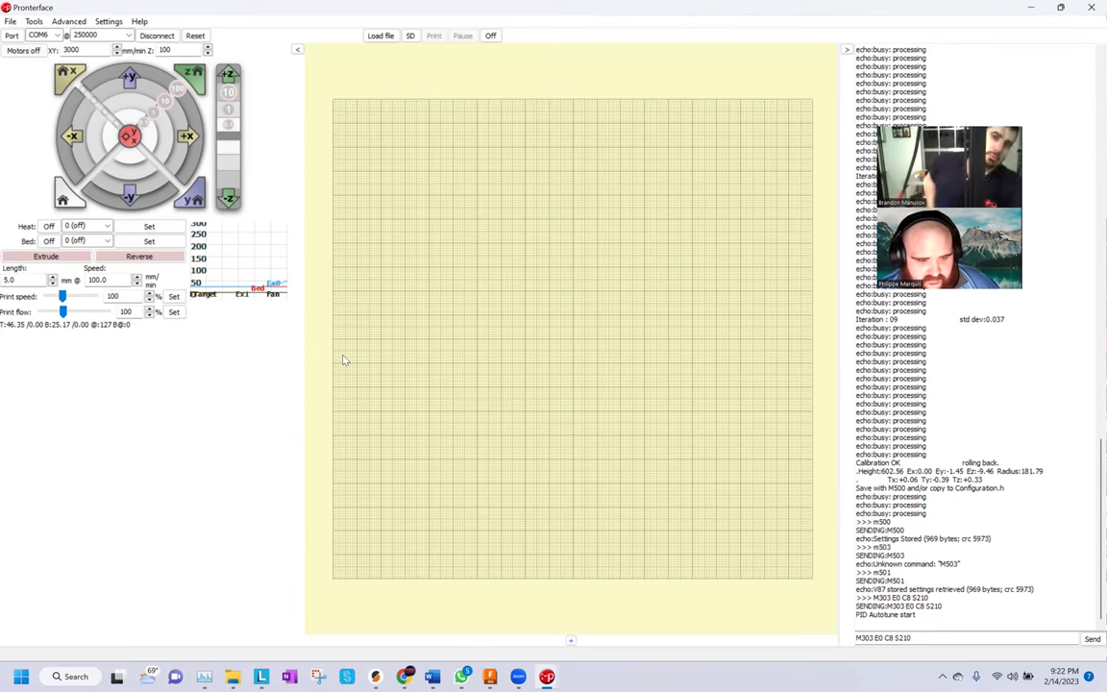
left_click(266, 256)
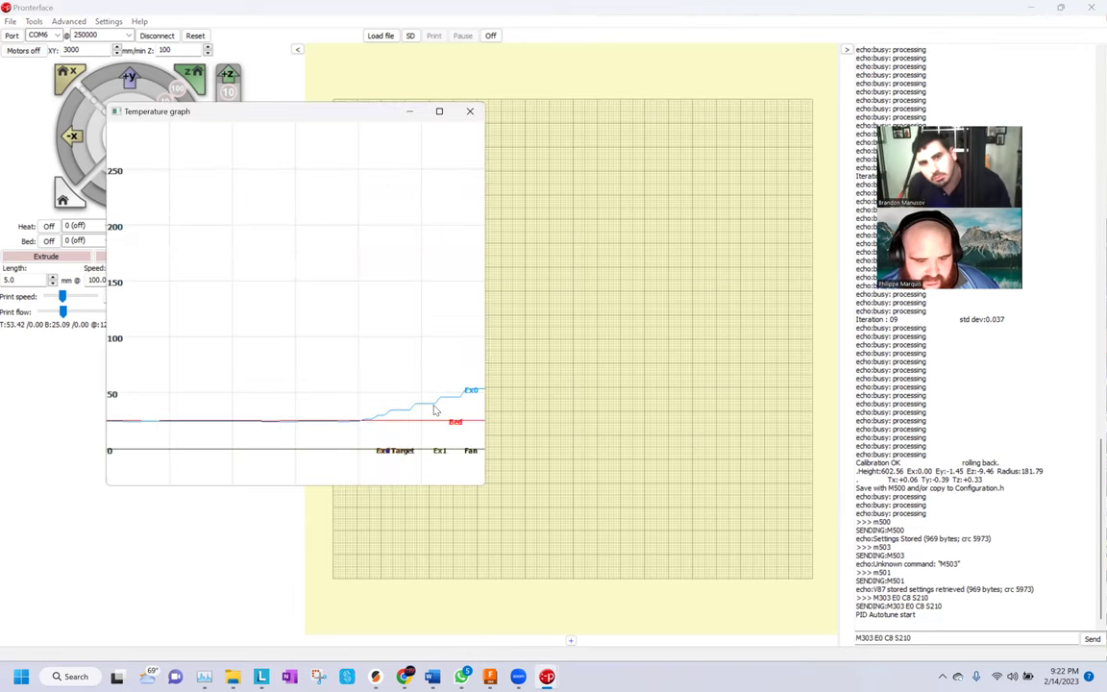
left_click(376, 359)
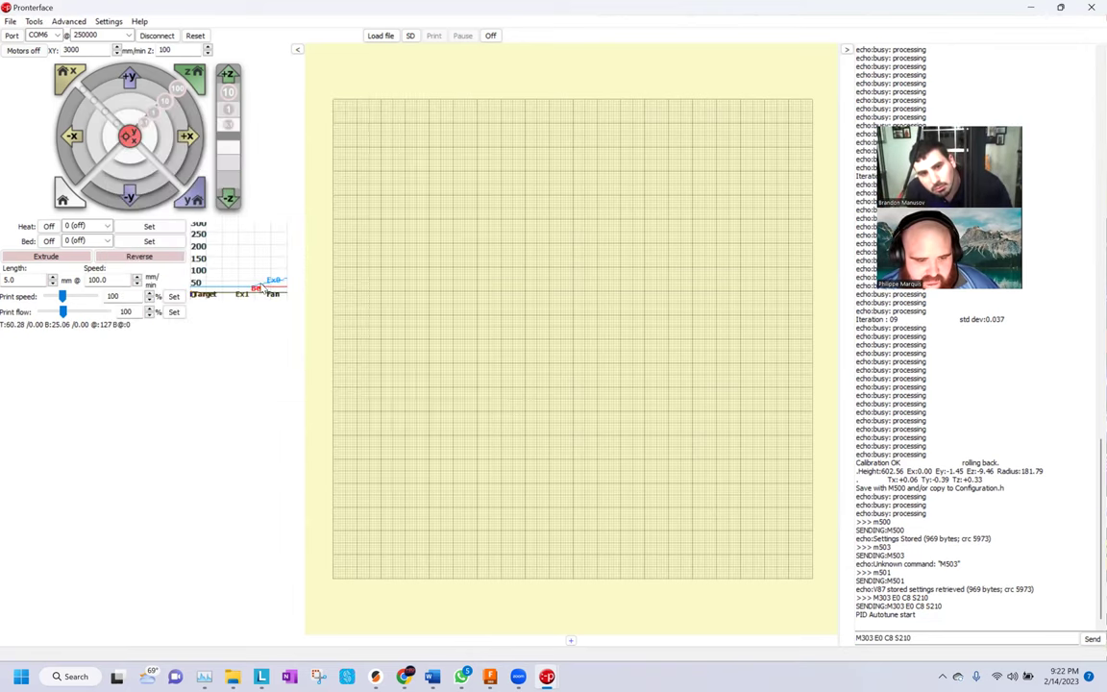
left_click(237, 258)
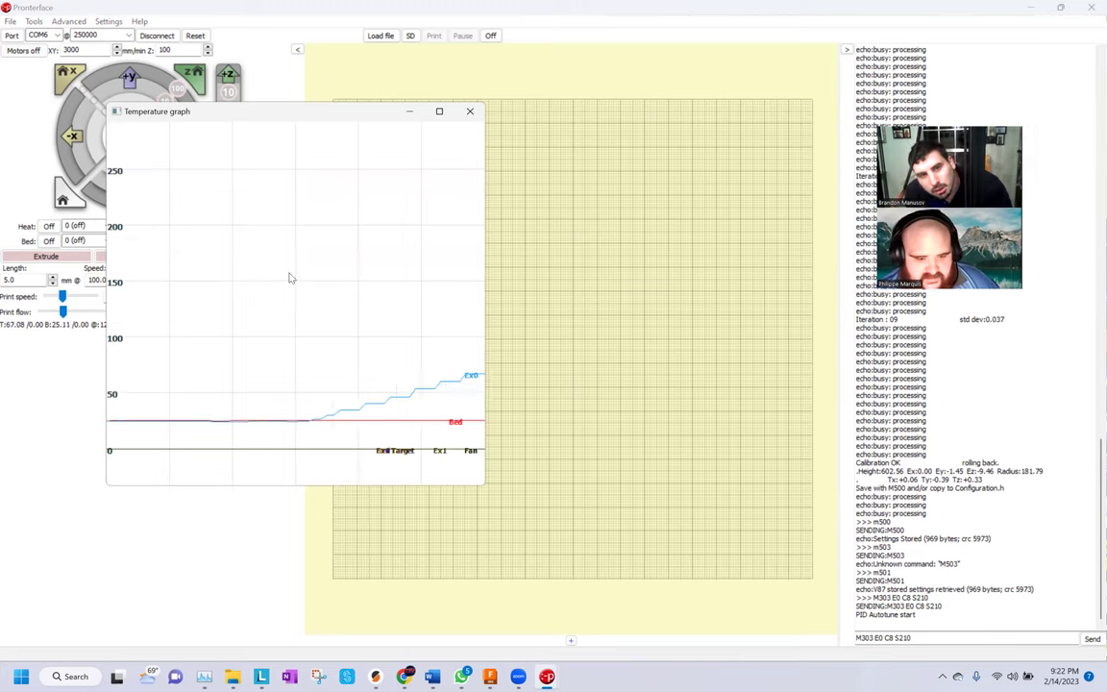
left_click_drag(641, 92, 797, 84)
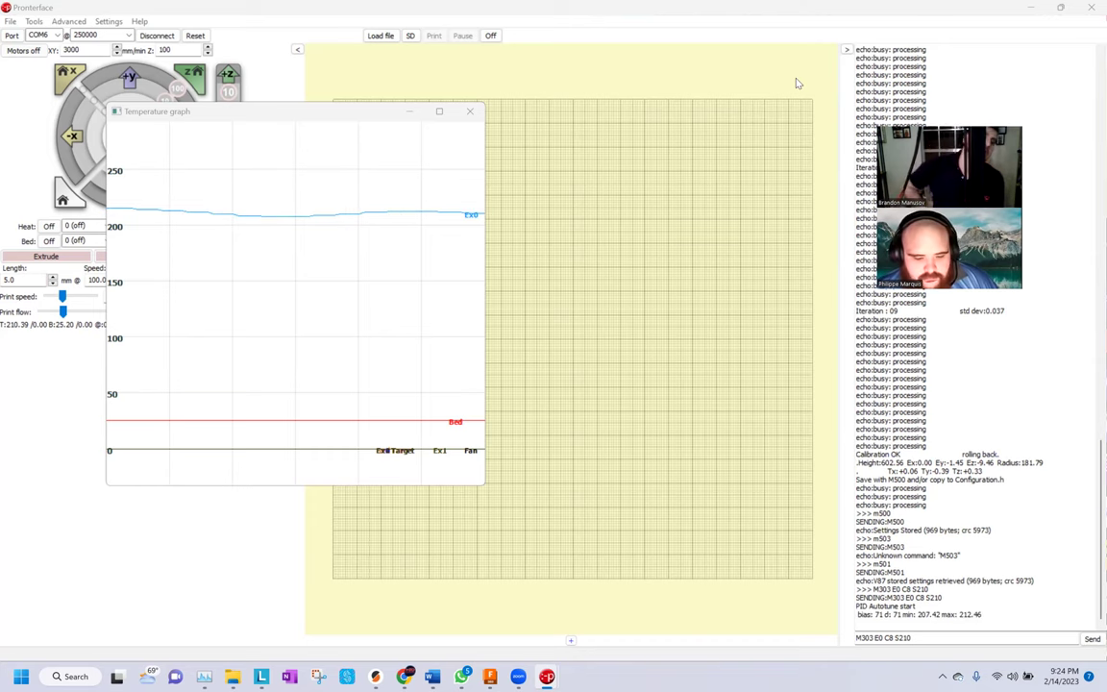
left_click(761, 440)
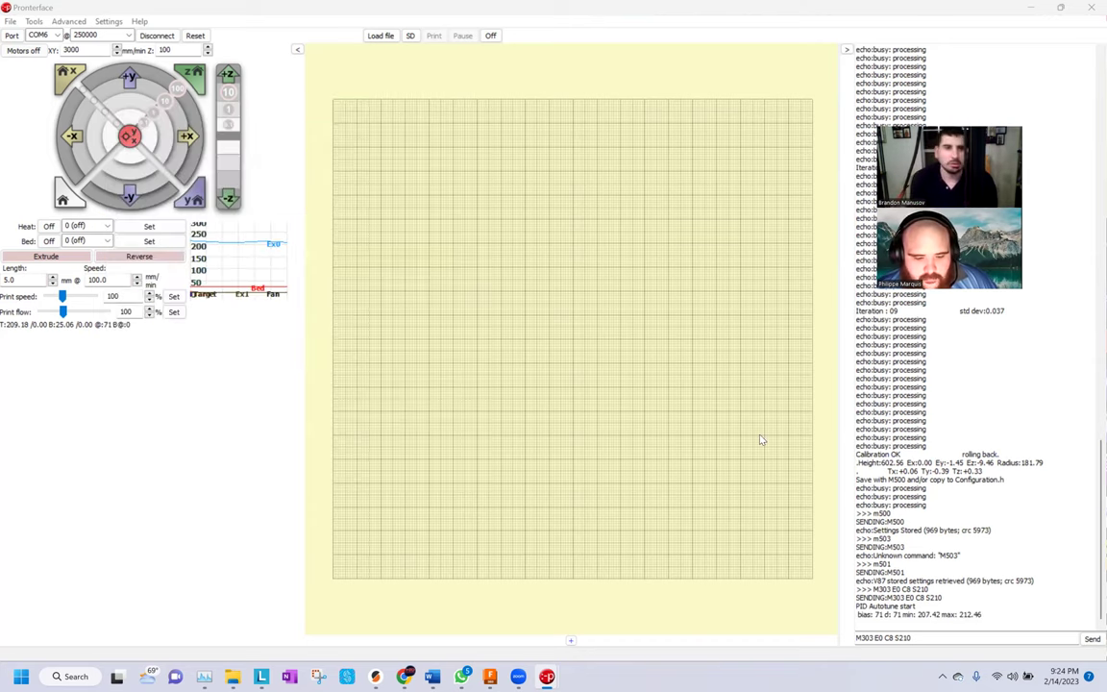
Switch to the Marlin documentation in Chrome and open the M304 Set Bed PID page
mouse_move(404, 677)
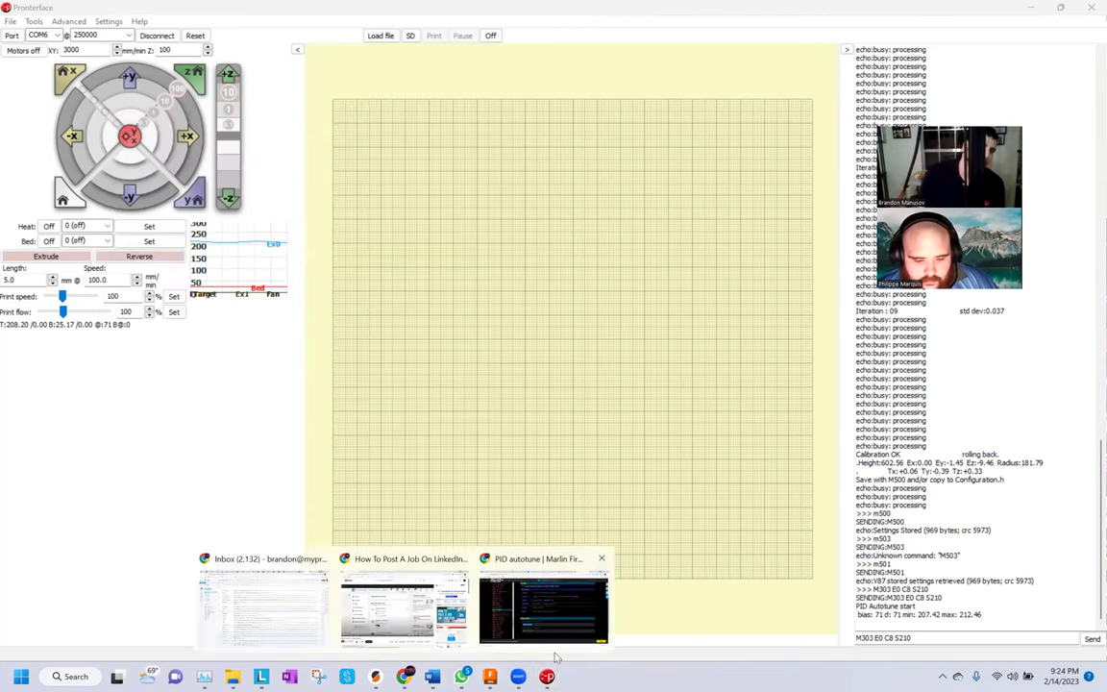
left_click(600, 620)
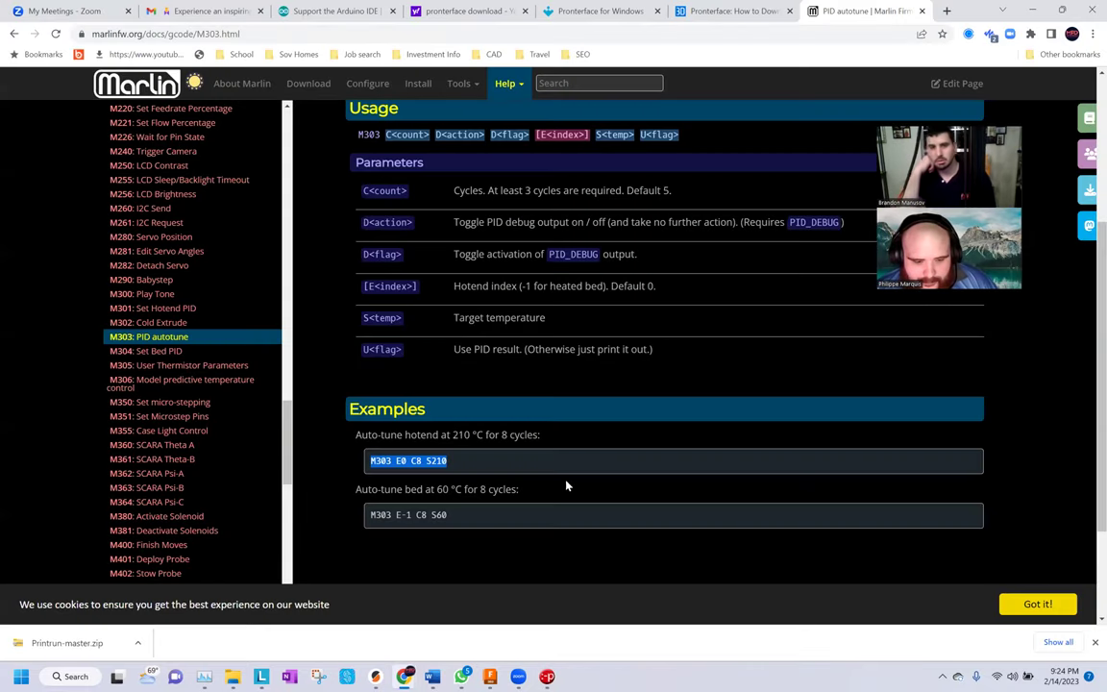
left_click(162, 352)
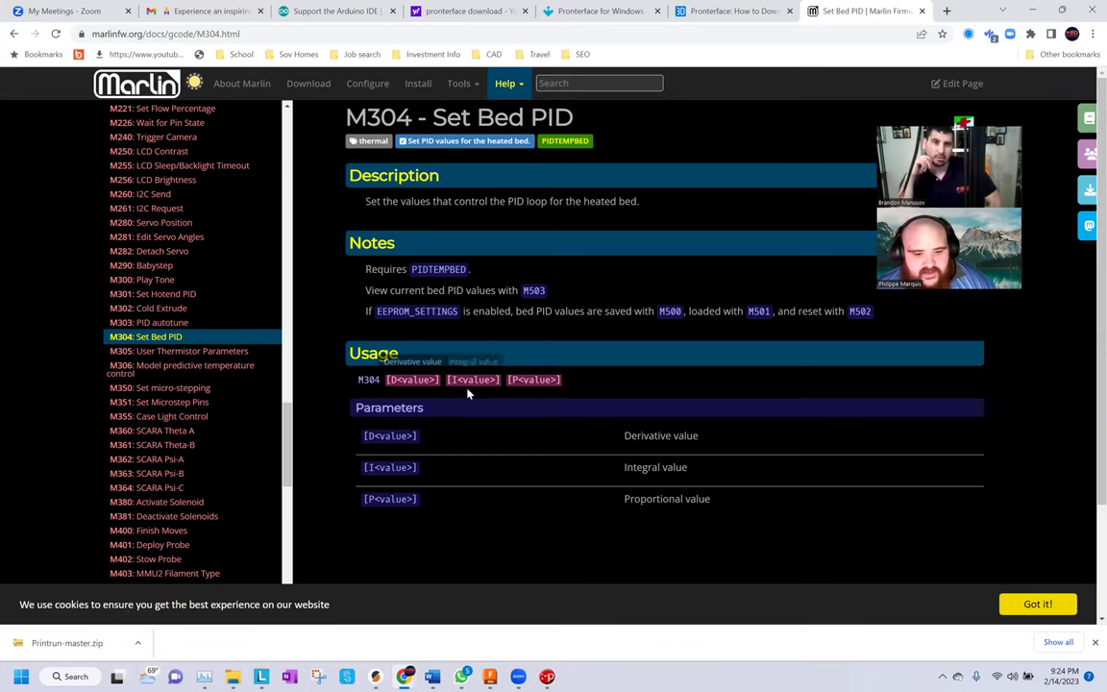
Switch back to Pronterface and send the command m304 928.54 i2.95 d 64.29 to the printer
left_click(1034, 12)
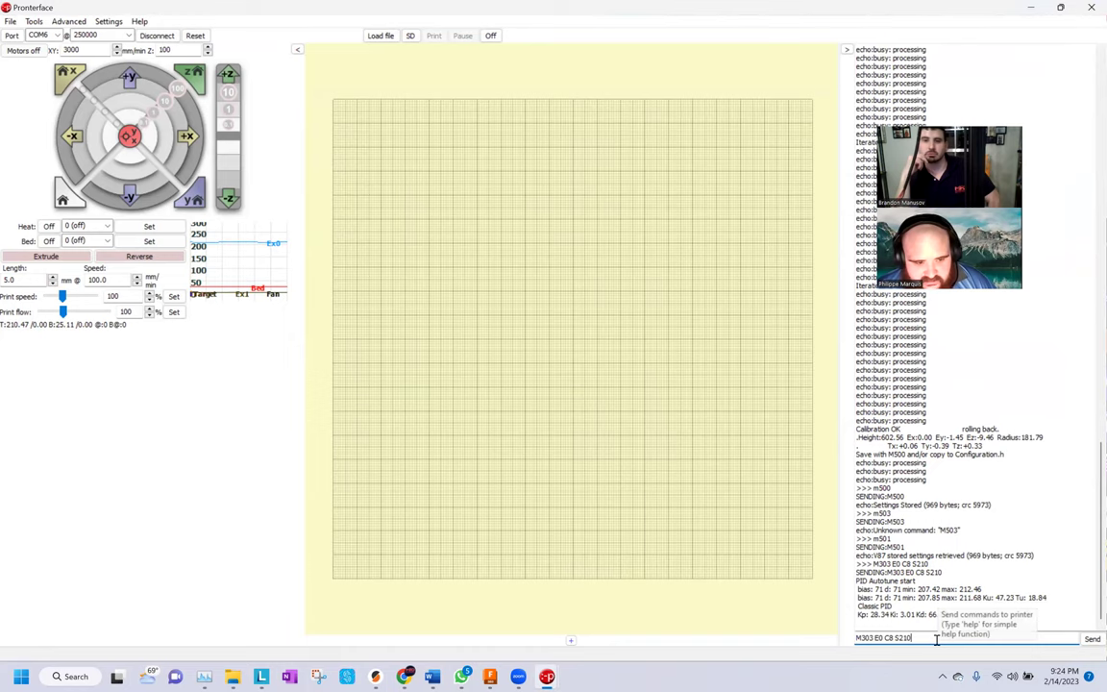
left_click_drag(937, 639, 856, 638)
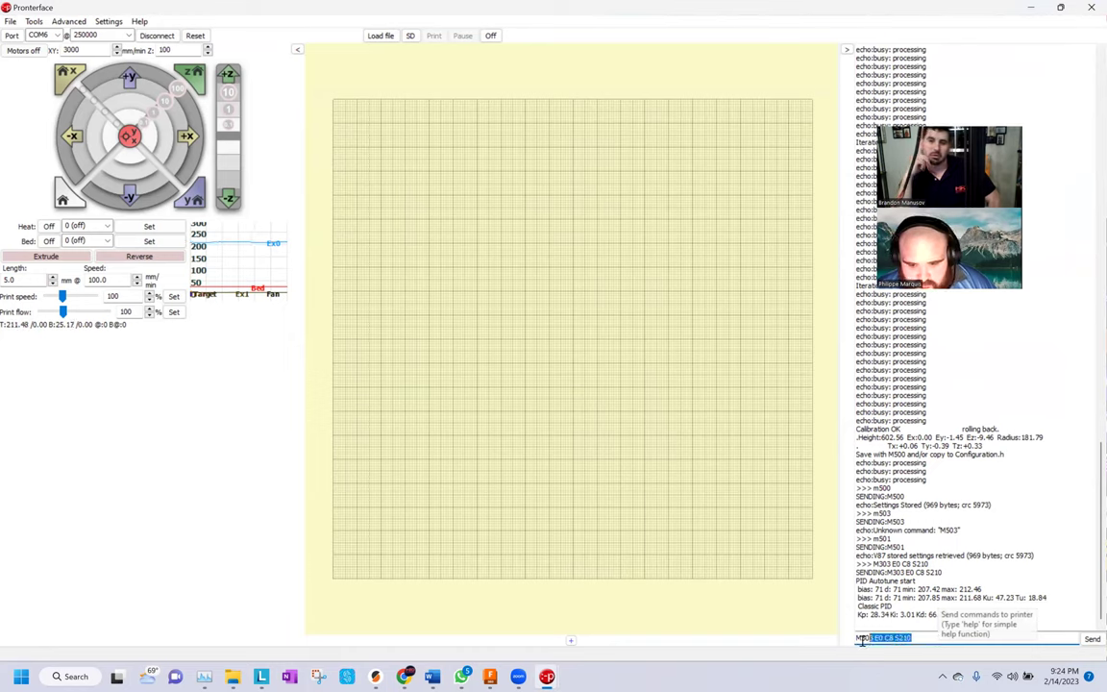
key("BackSpace")
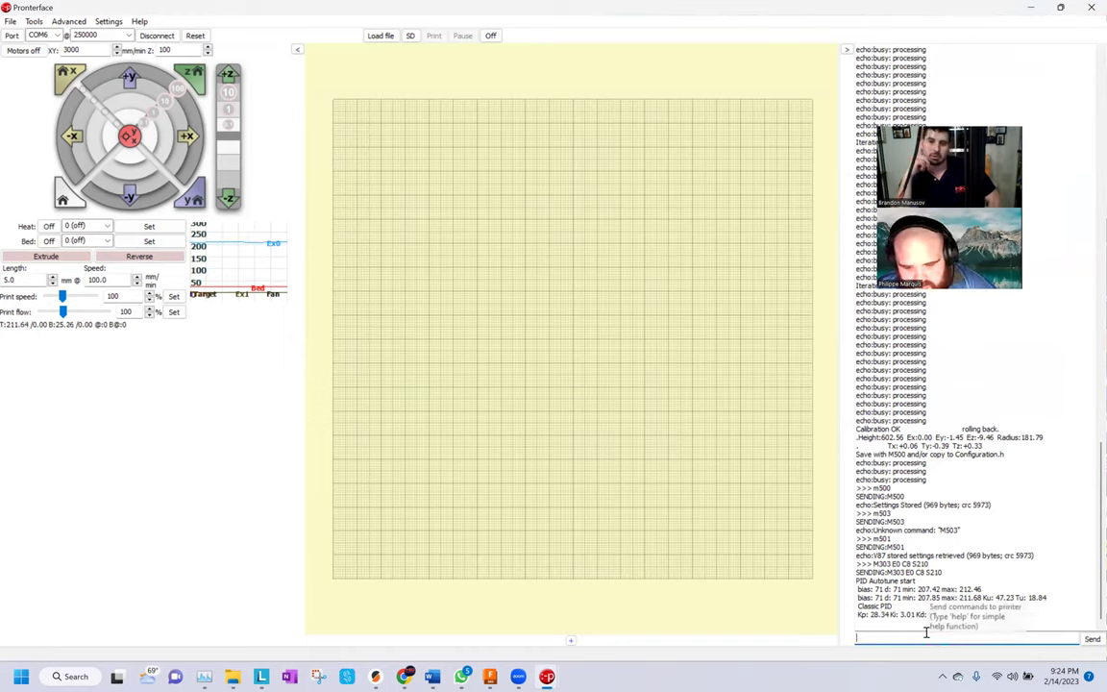
type("m304")
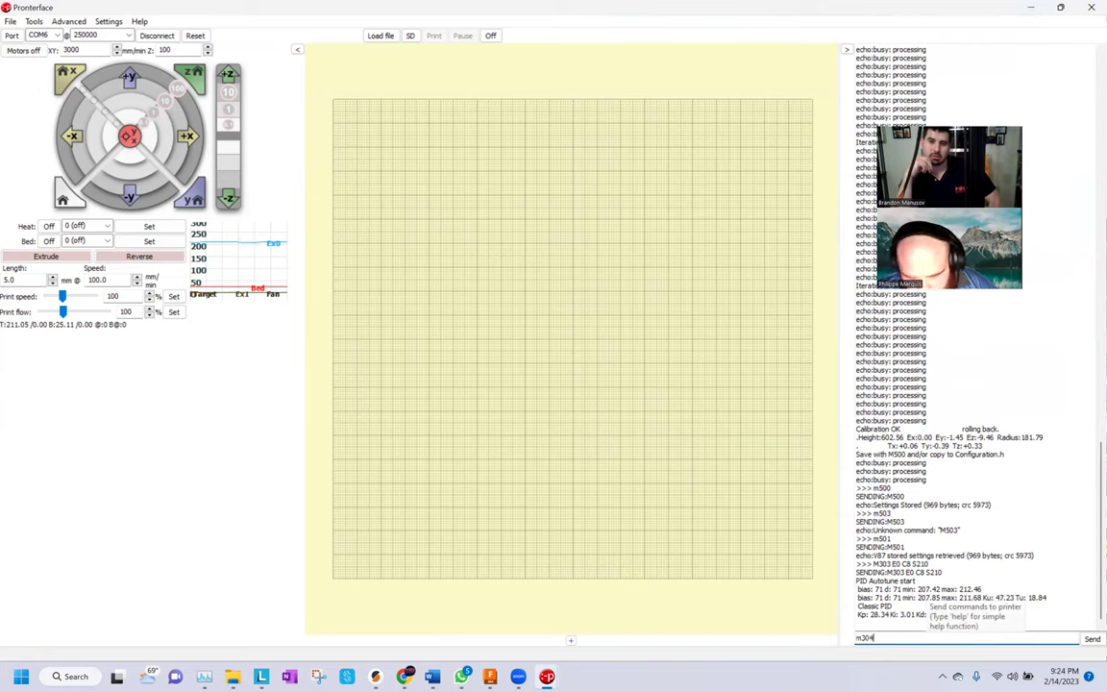
type(" 928.")
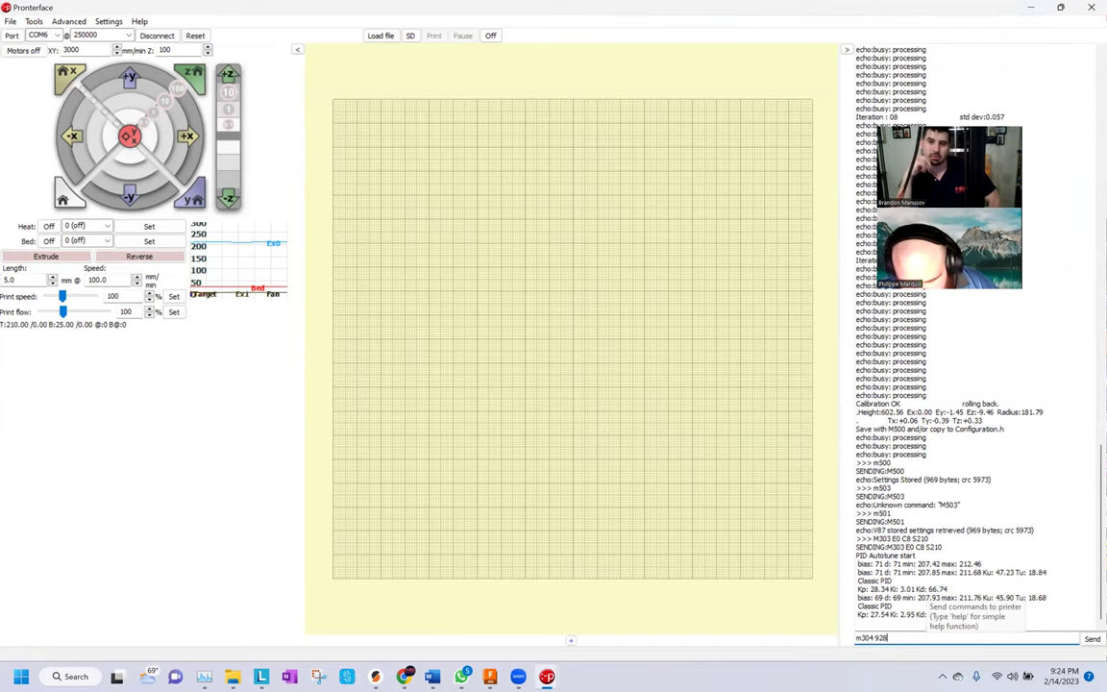
type("54")
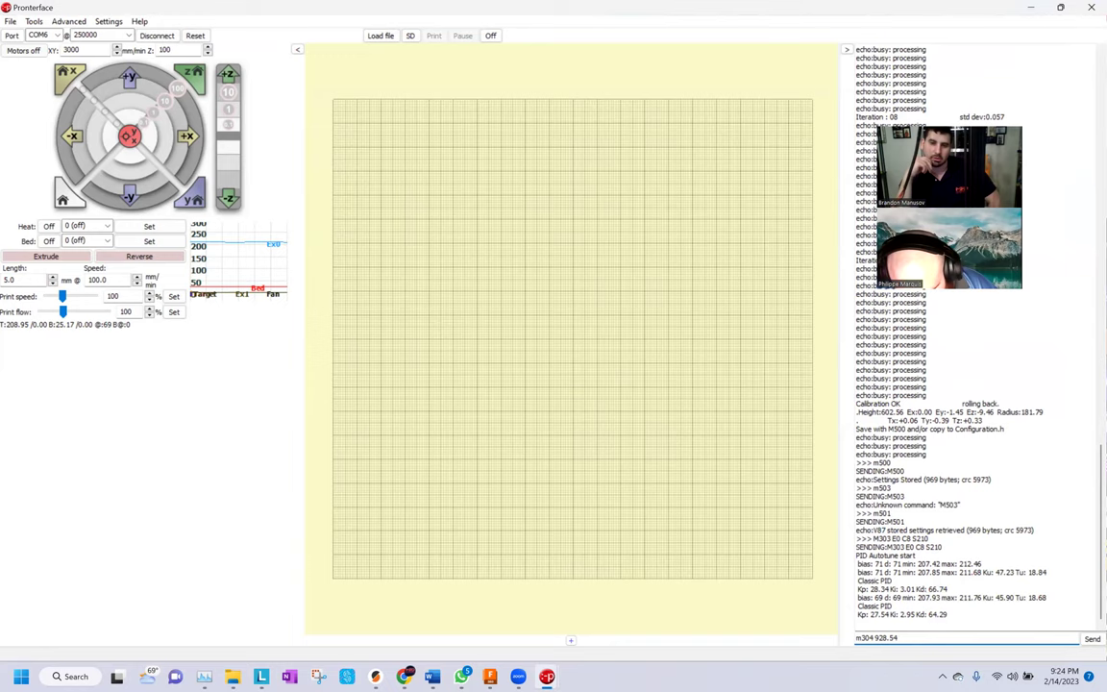
type(" -2.9")
type("5 ")
type("d")
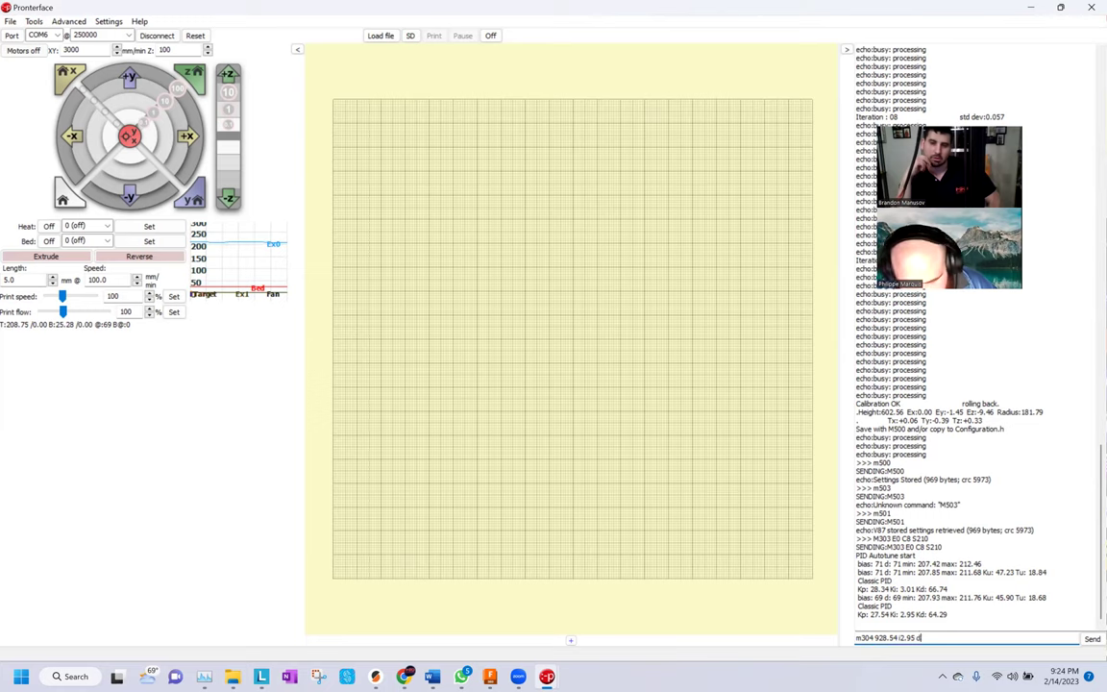
type(" 64.29")
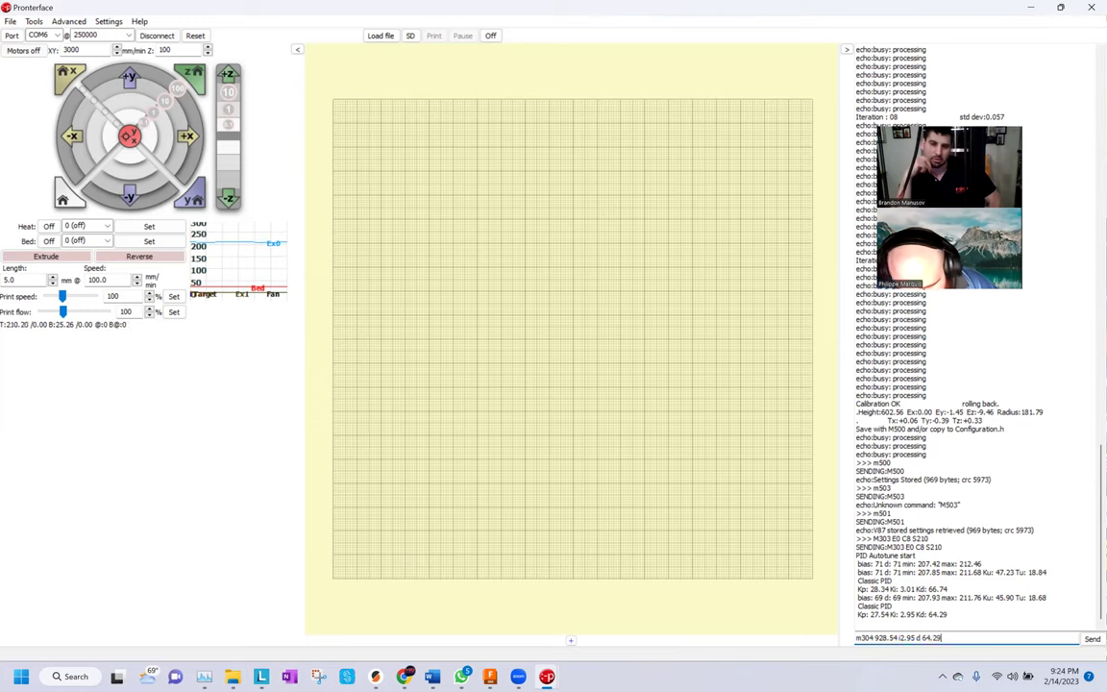
key("Return")
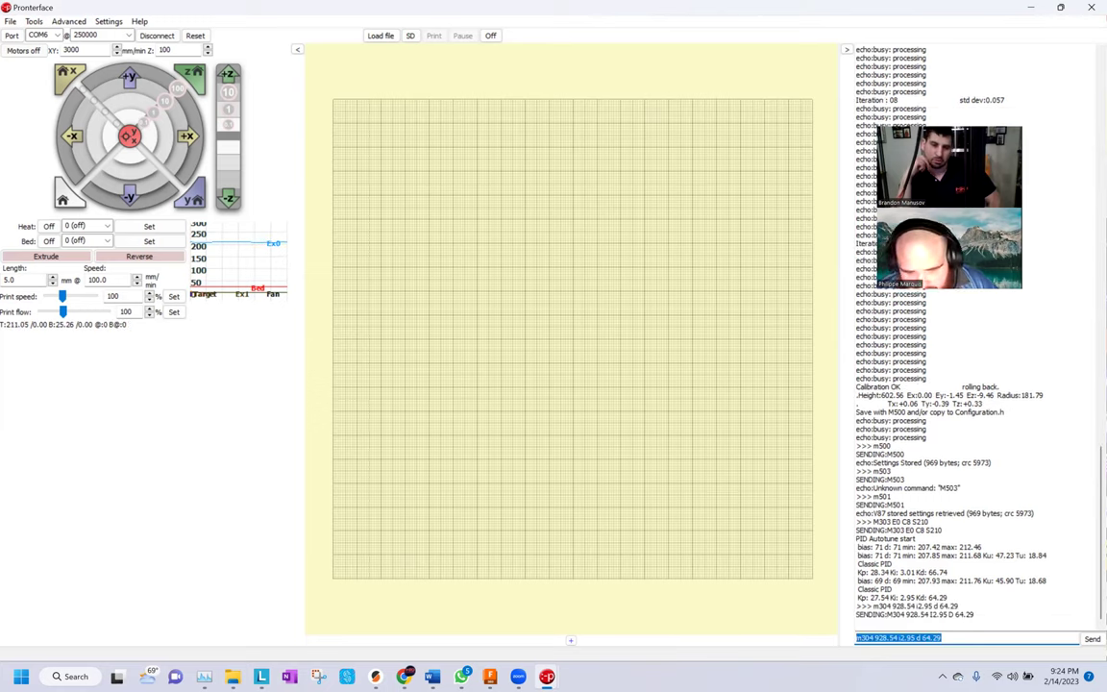
Send m500 to store the settings, and clear the command entry line
type("m500")
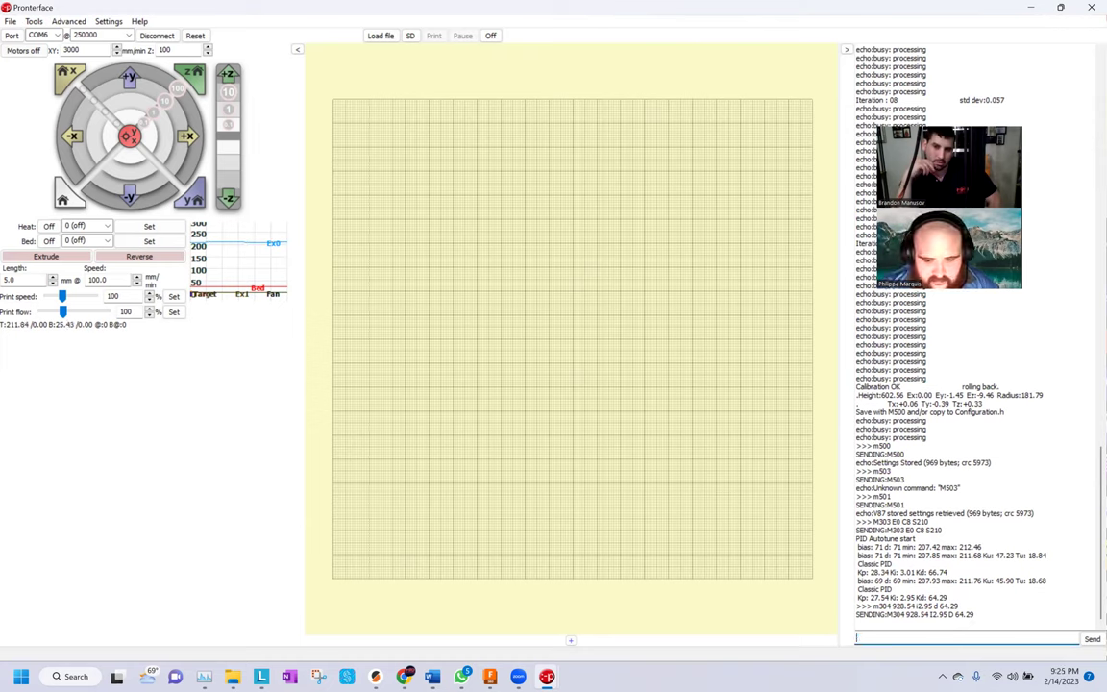
key("Return")
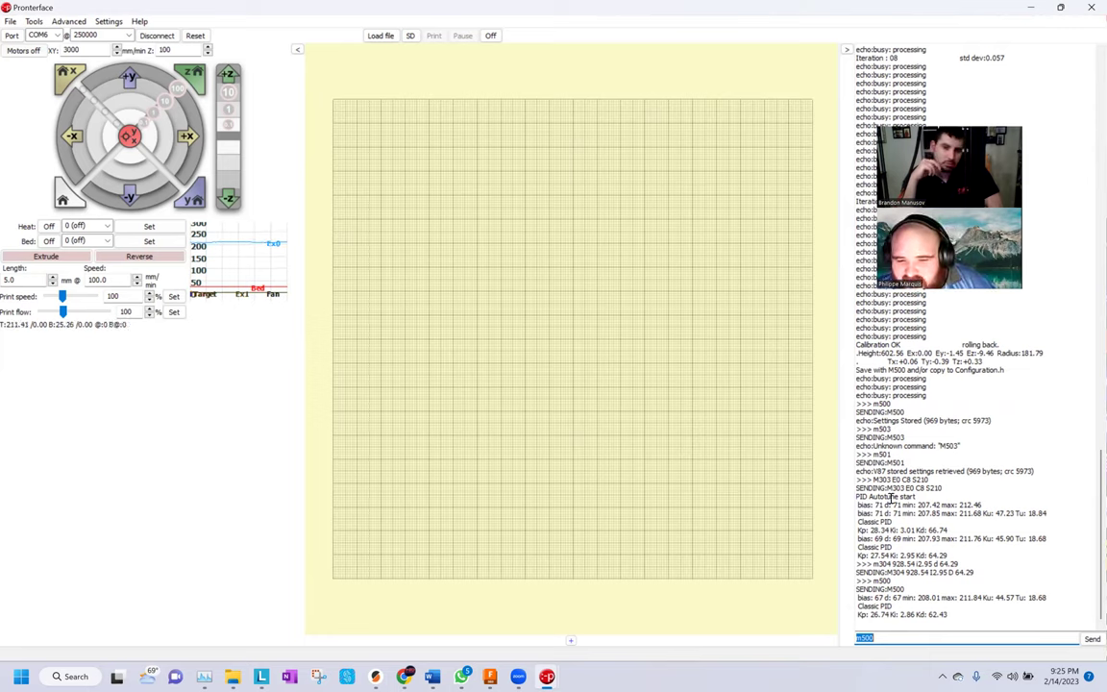
left_click_drag(858, 489, 910, 471)
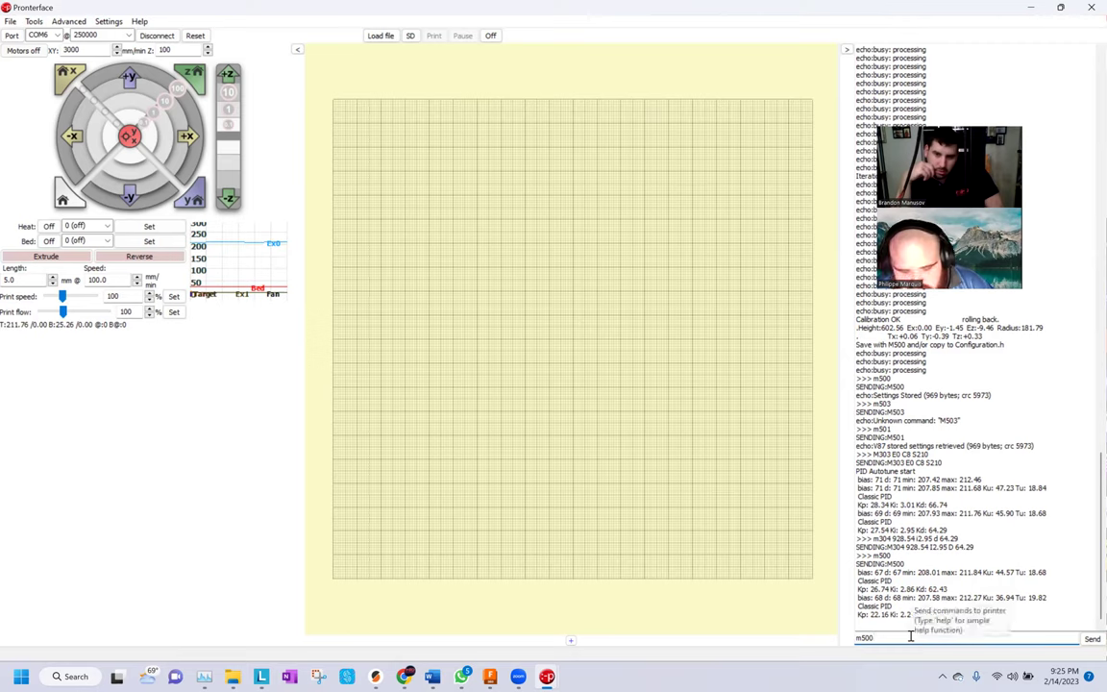
key("BackSpace")
key("BackSpace")
key("BackSpace")
key("BackSpace")
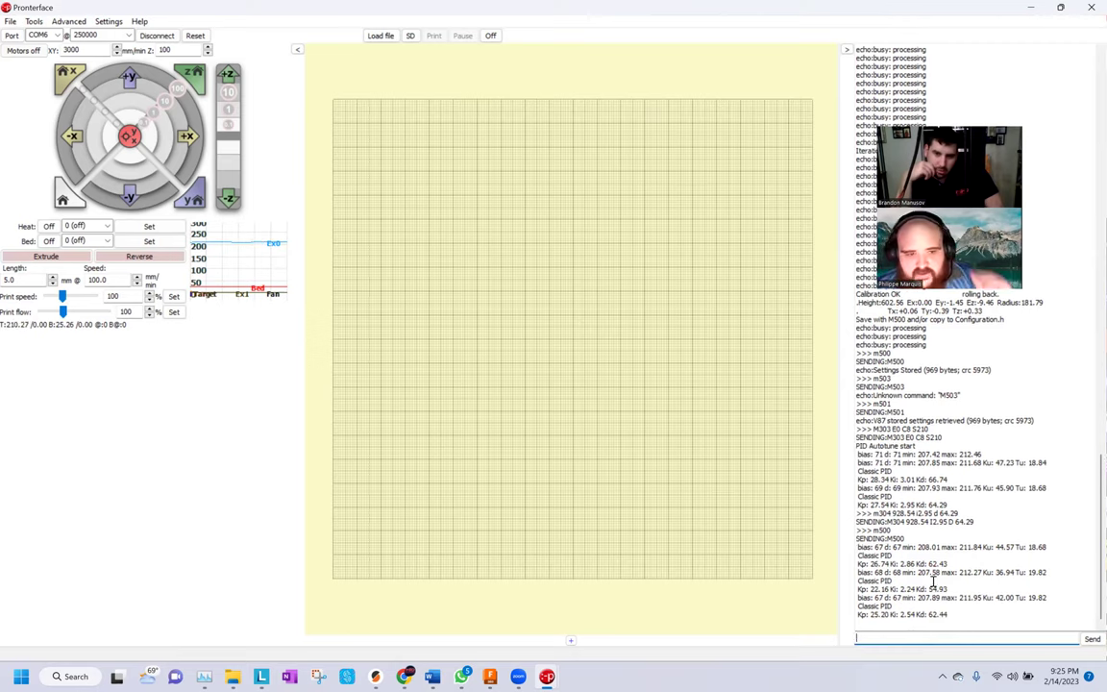
left_click_drag(907, 615, 948, 615)
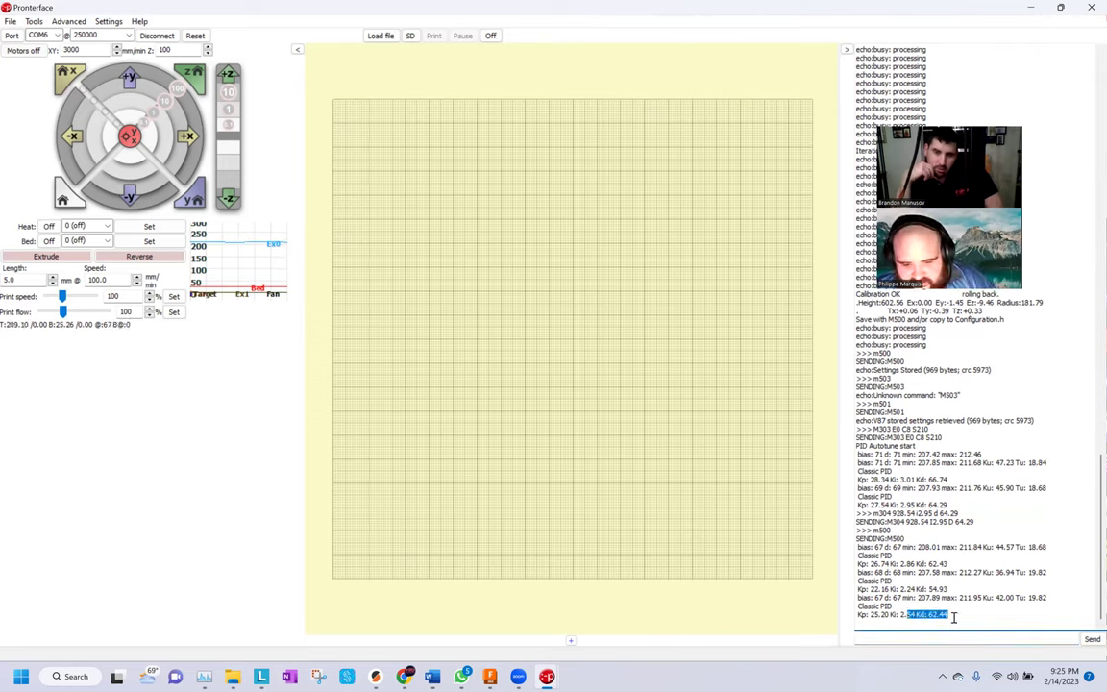
left_click(969, 600)
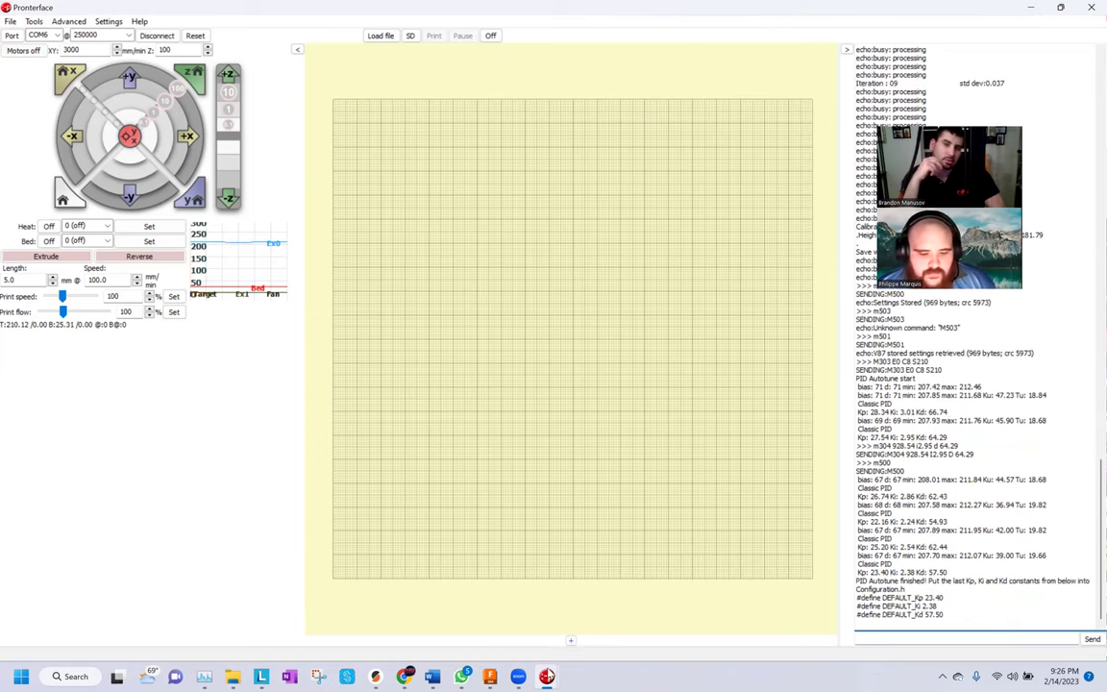
Switch to the Marlin documentation in Chrome and check the hotend example command on the M303 PID autotune page
mouse_move(408, 675)
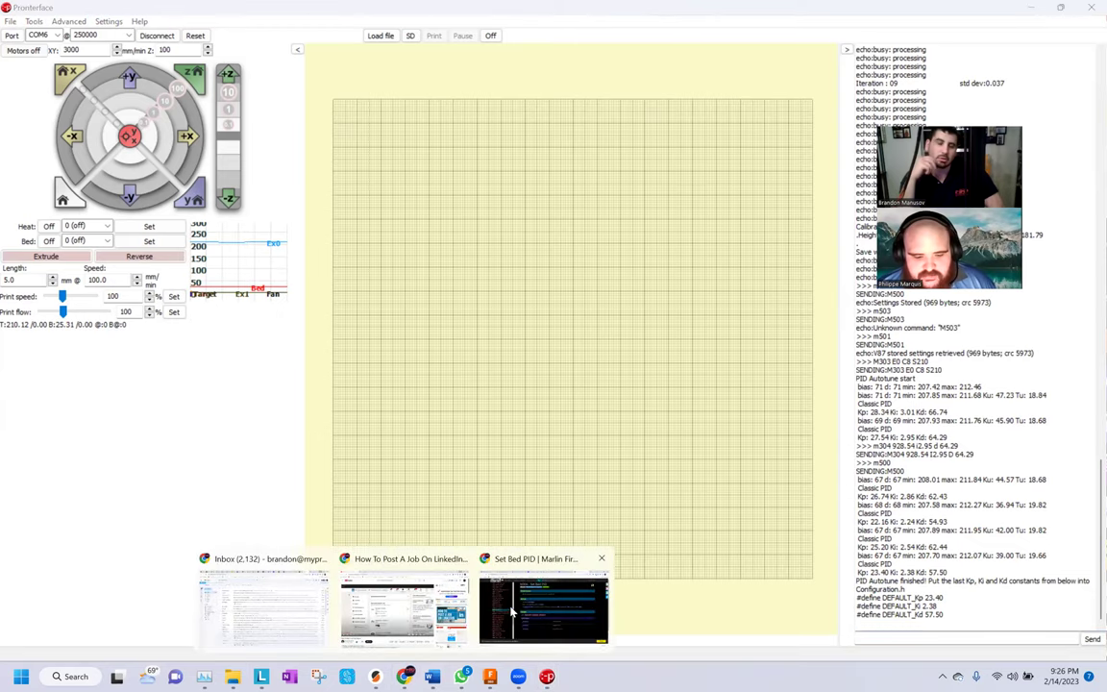
left_click(515, 606)
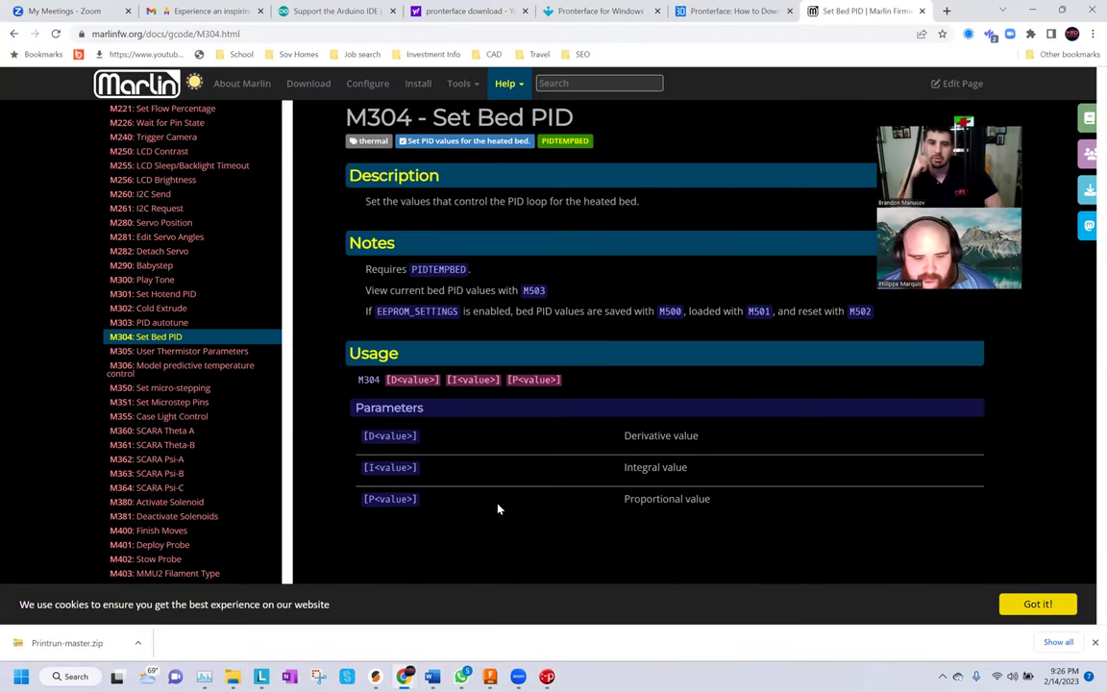
scroll(498, 504, "down", 2)
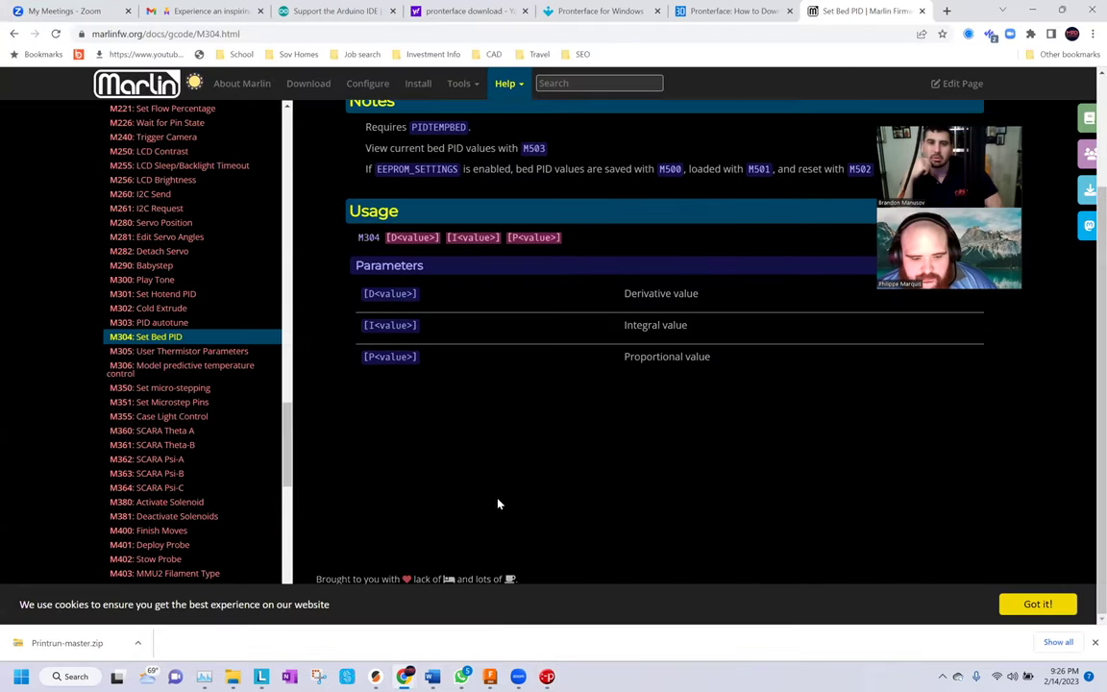
left_click(144, 322)
scroll(639, 423, "down", 4)
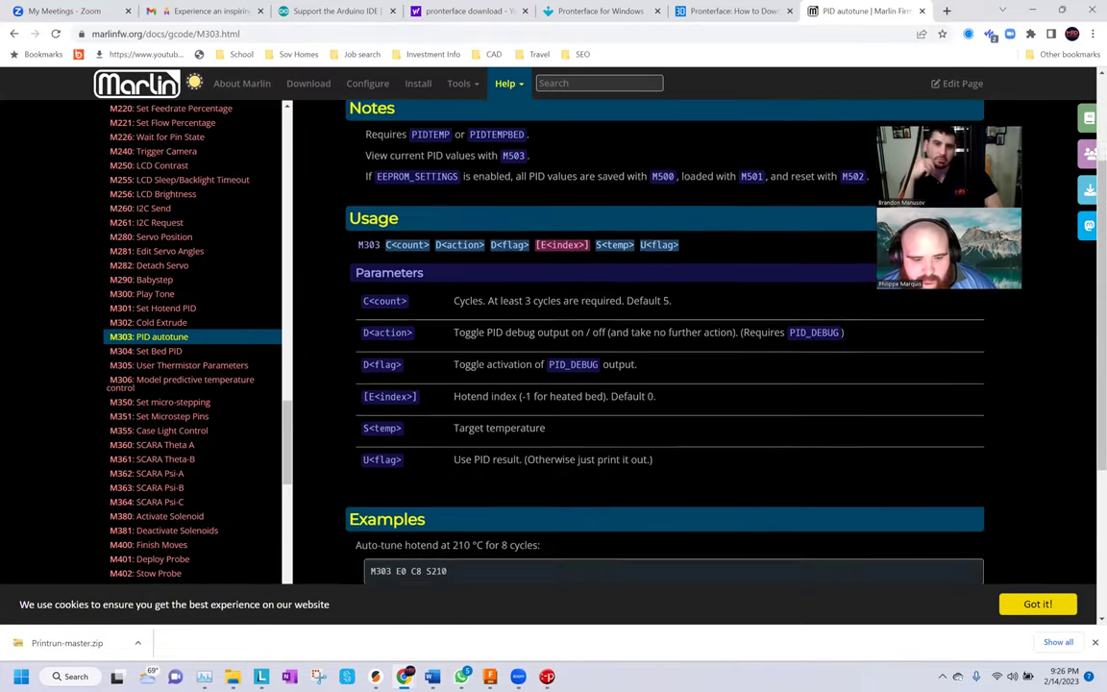
left_click_drag(448, 331, 371, 331)
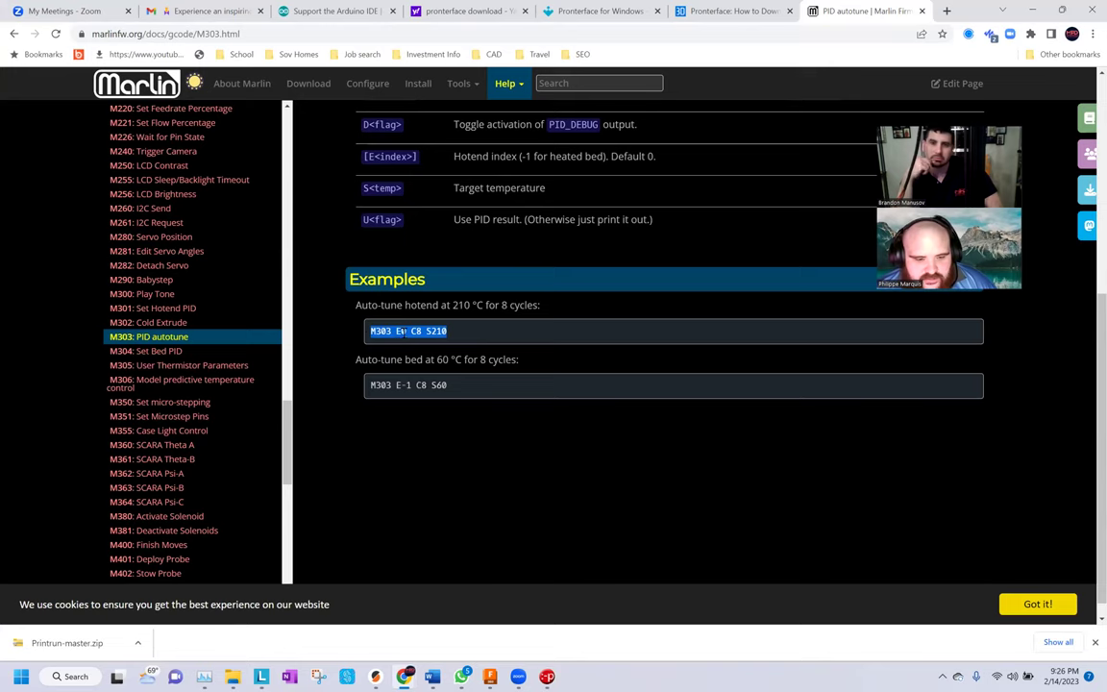
left_click(401, 330)
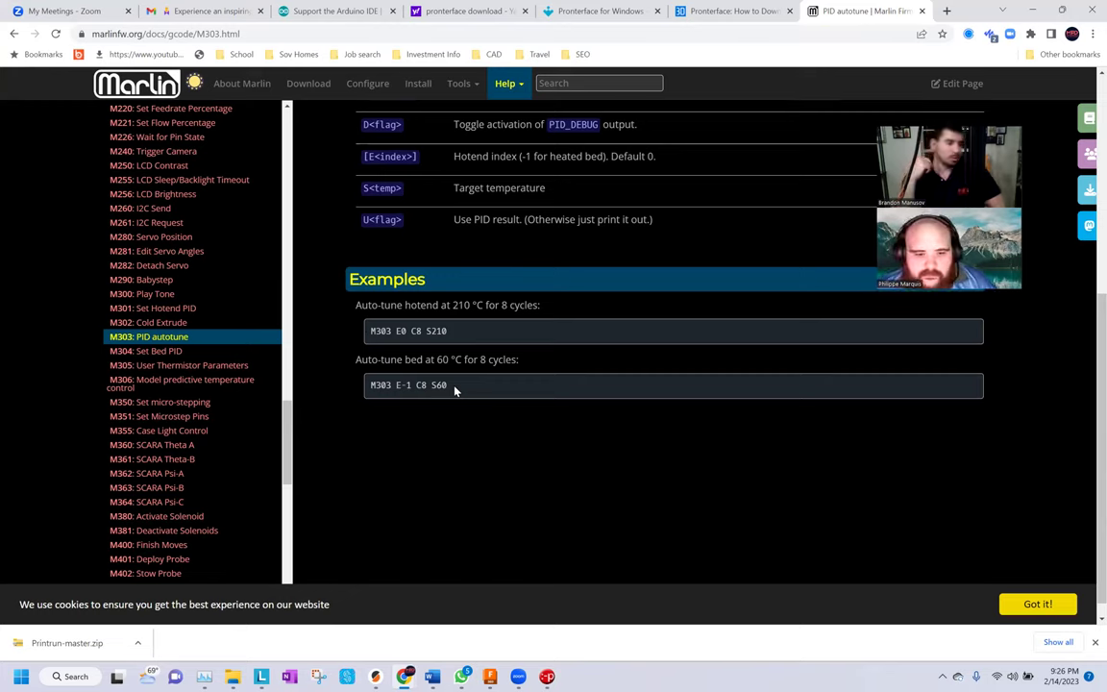
Switch back to Pronterface and enter m304 p23.40 i2.38 d27.50 as the next command, without sending it
mouse_move(546, 677)
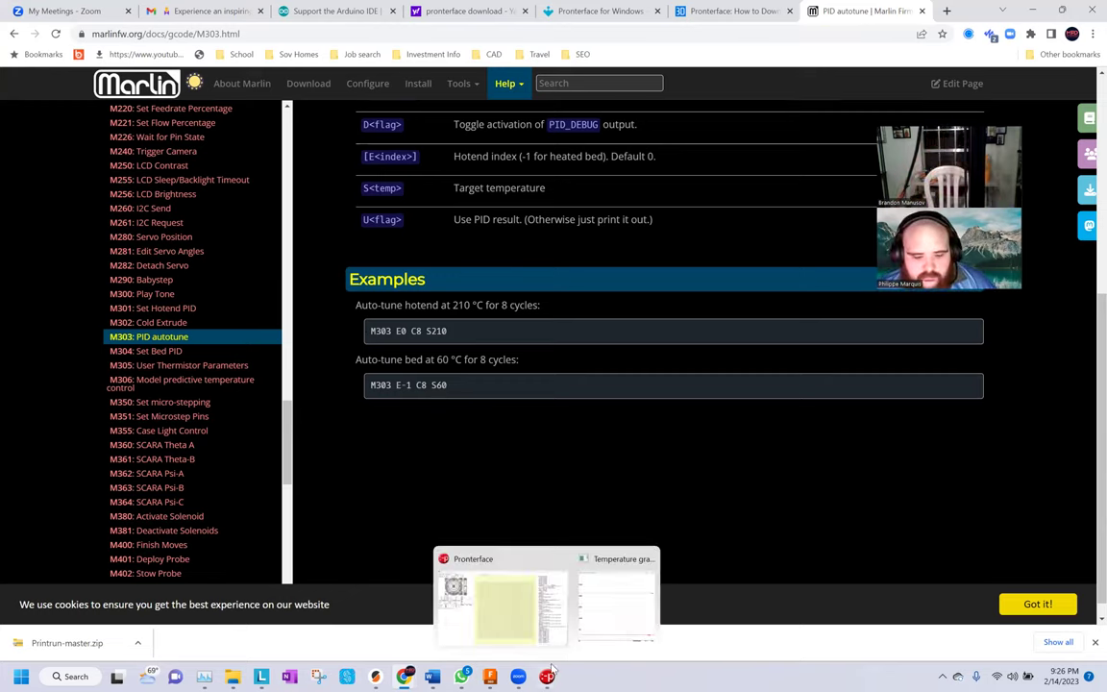
left_click(648, 592)
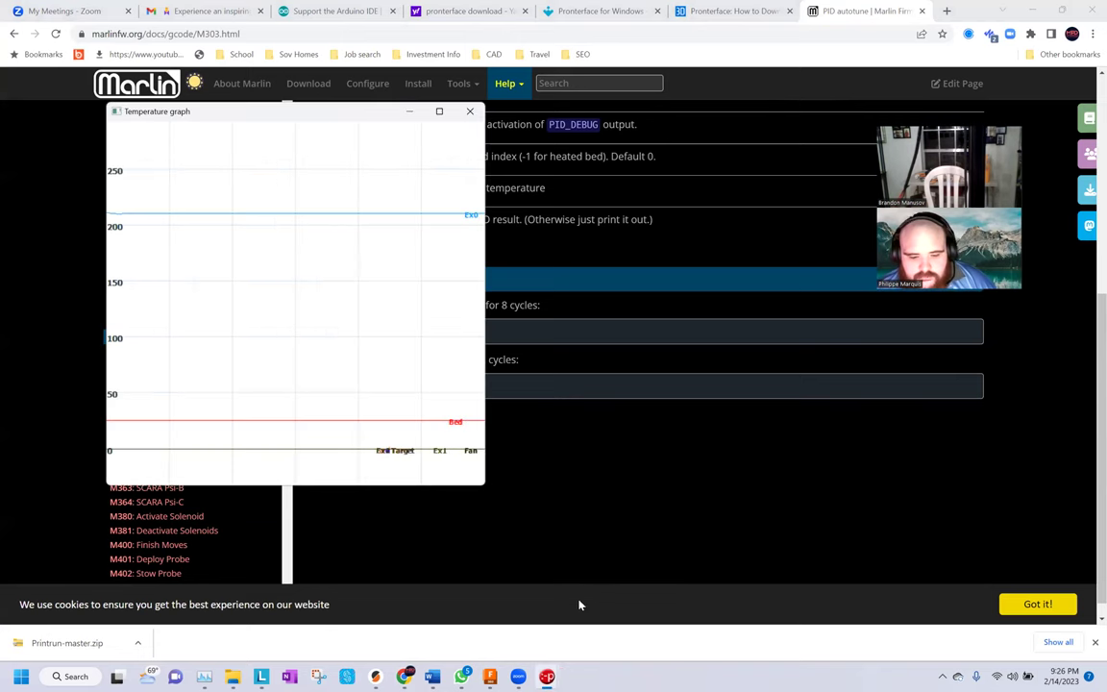
left_click(519, 605)
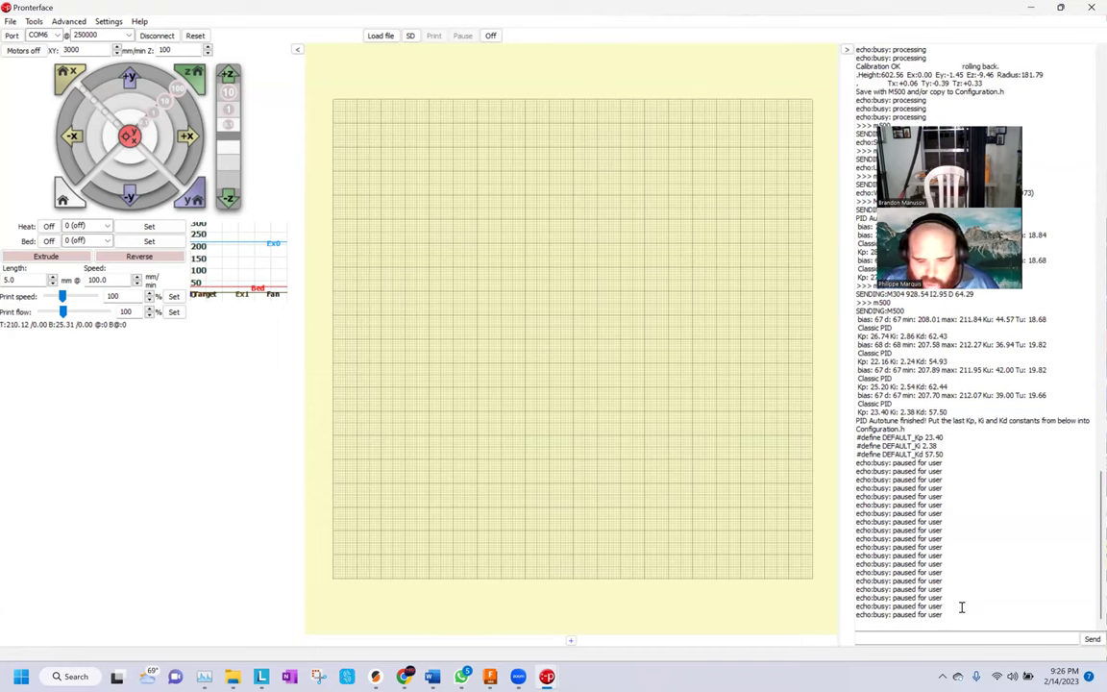
left_click(957, 637)
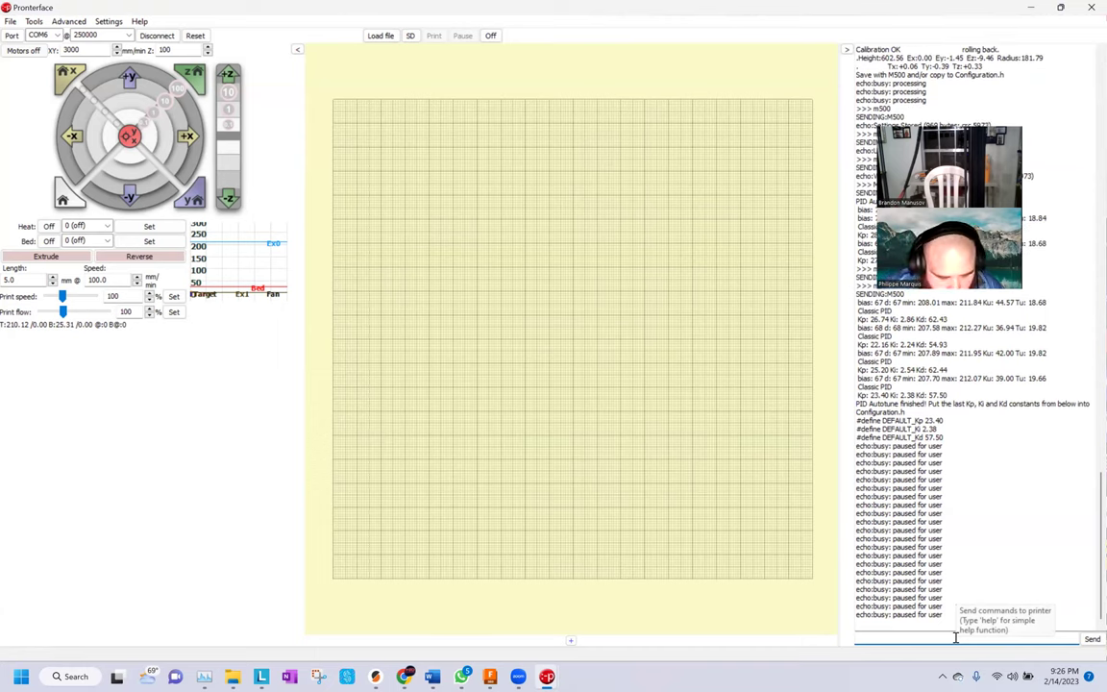
type("m304")
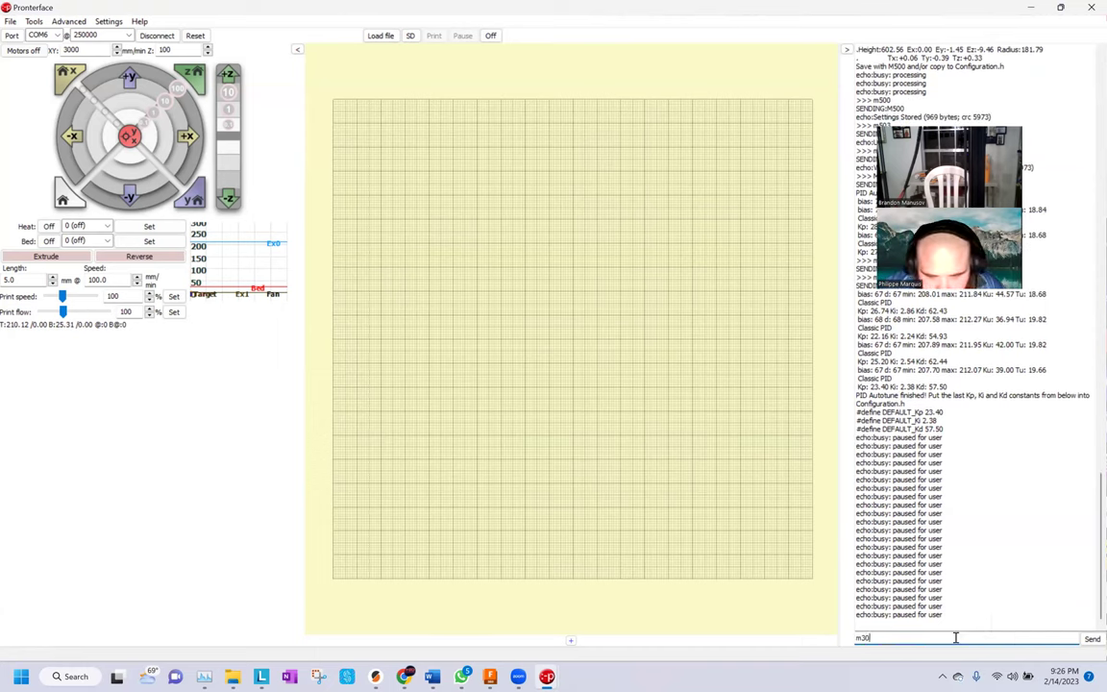
type(" p 2")
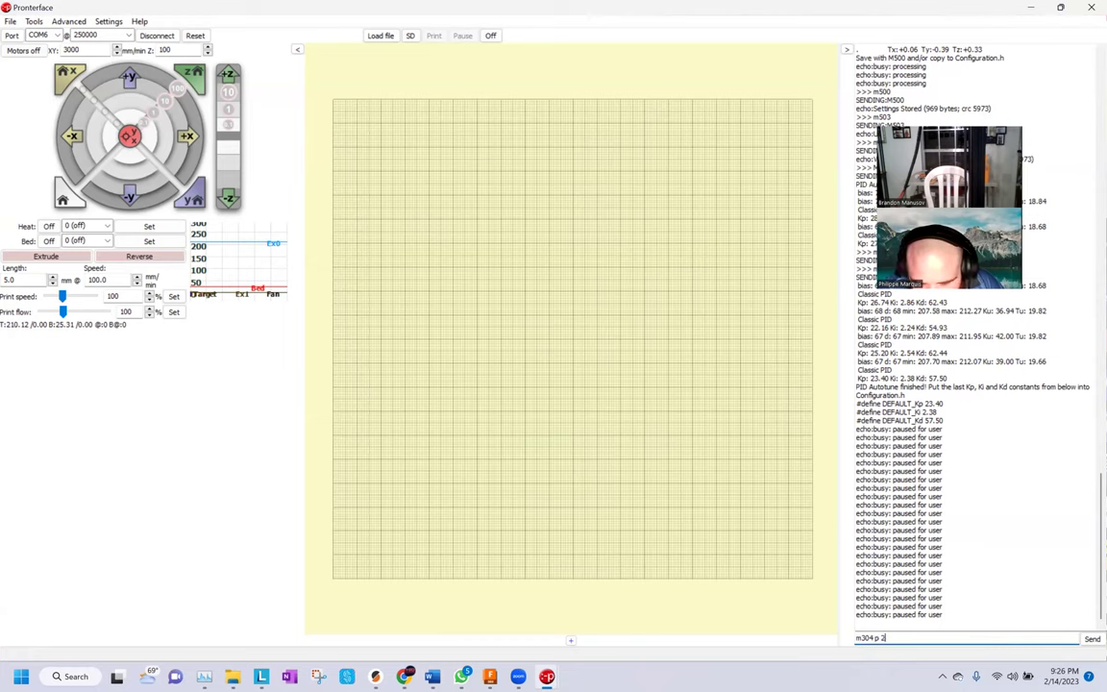
type("3.40 i 2.38")
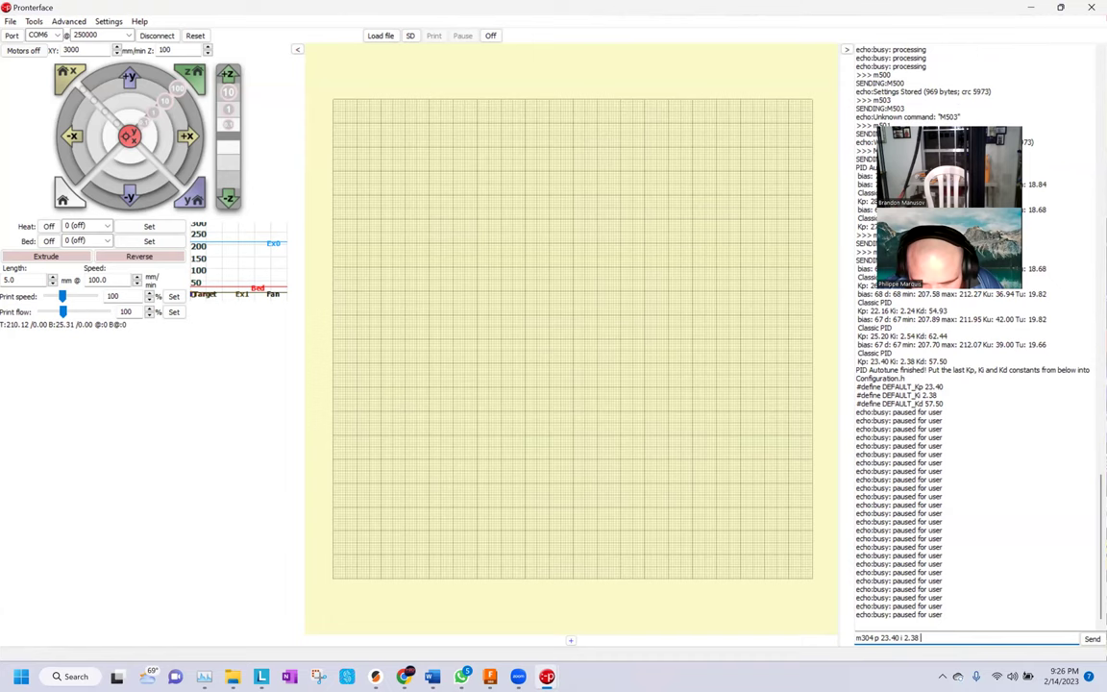
type(" d 27.50")
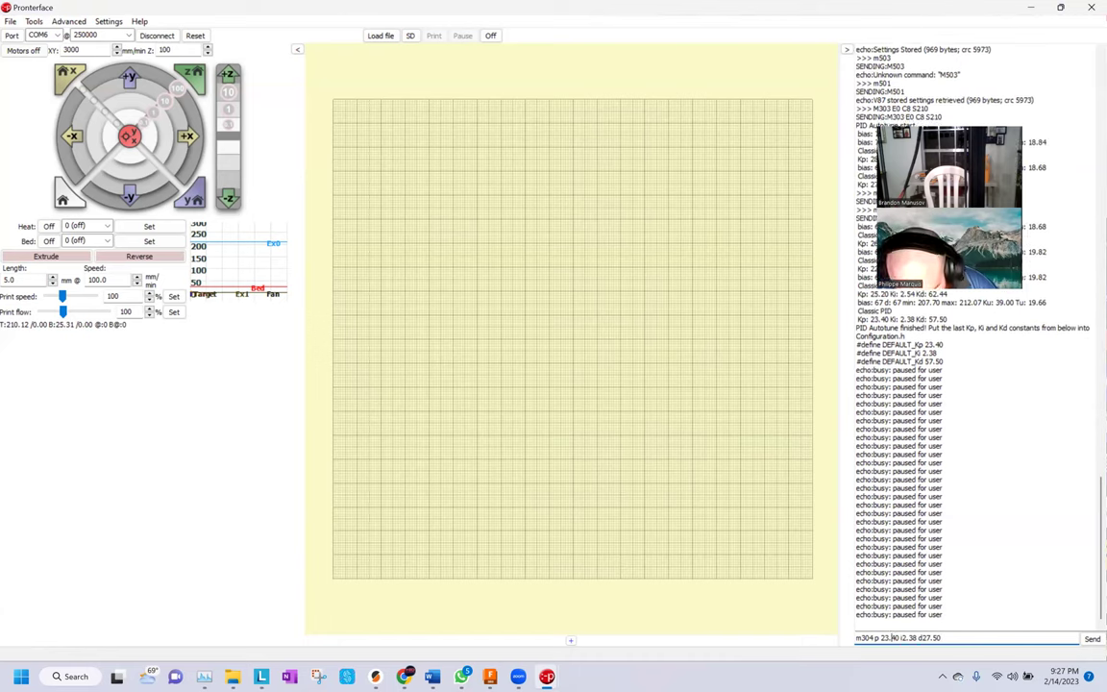
key("BackSpace")
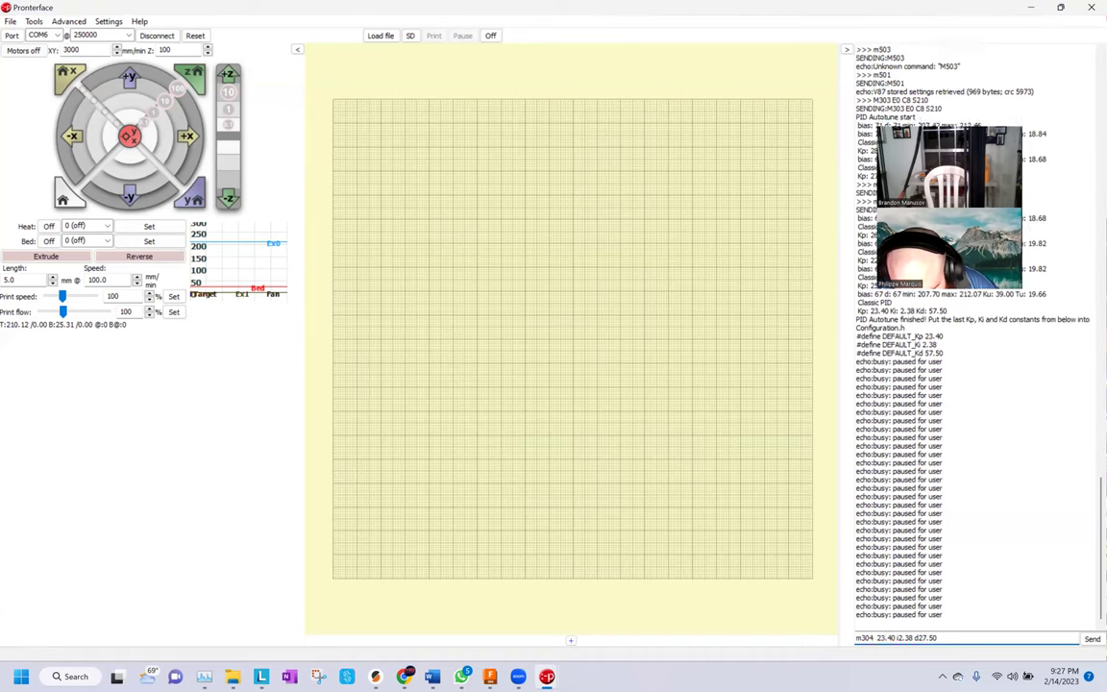
type("p")
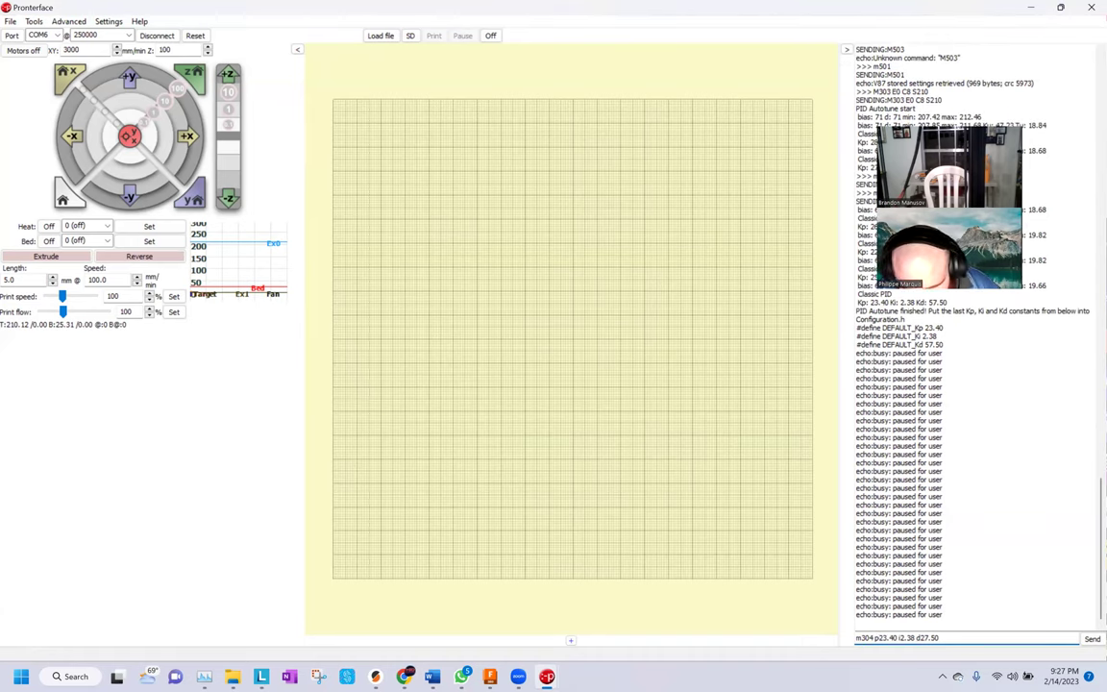
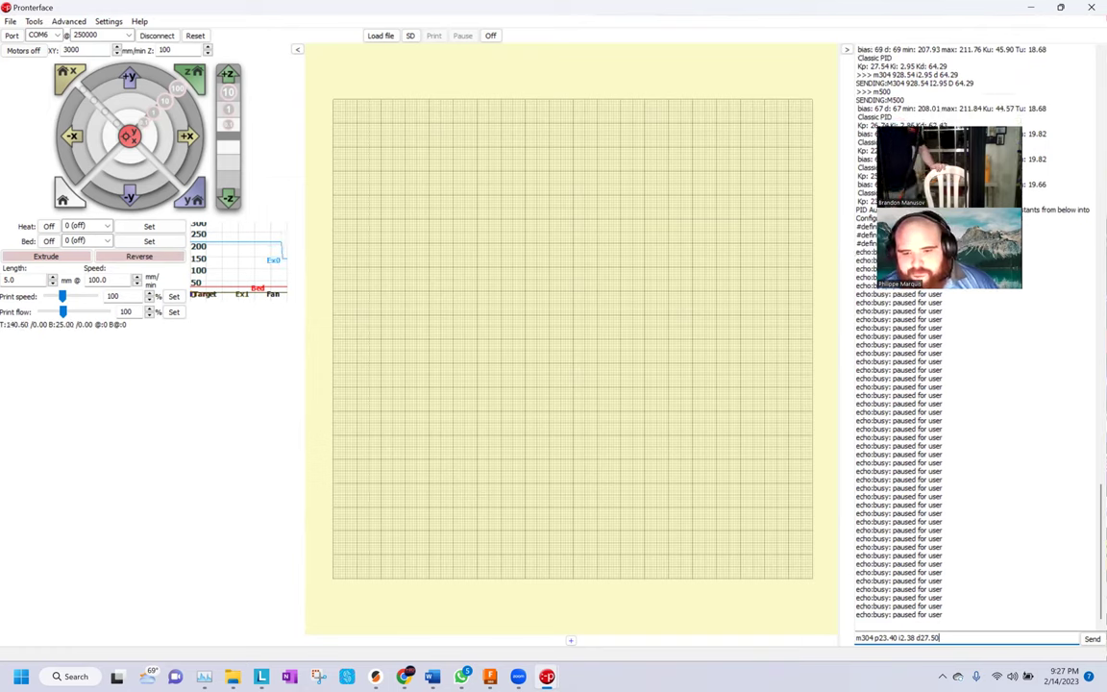
Examine the final Kp, Ki and Kd definitions in the PID autotune output log
double_click(867, 234)
left_click(858, 224)
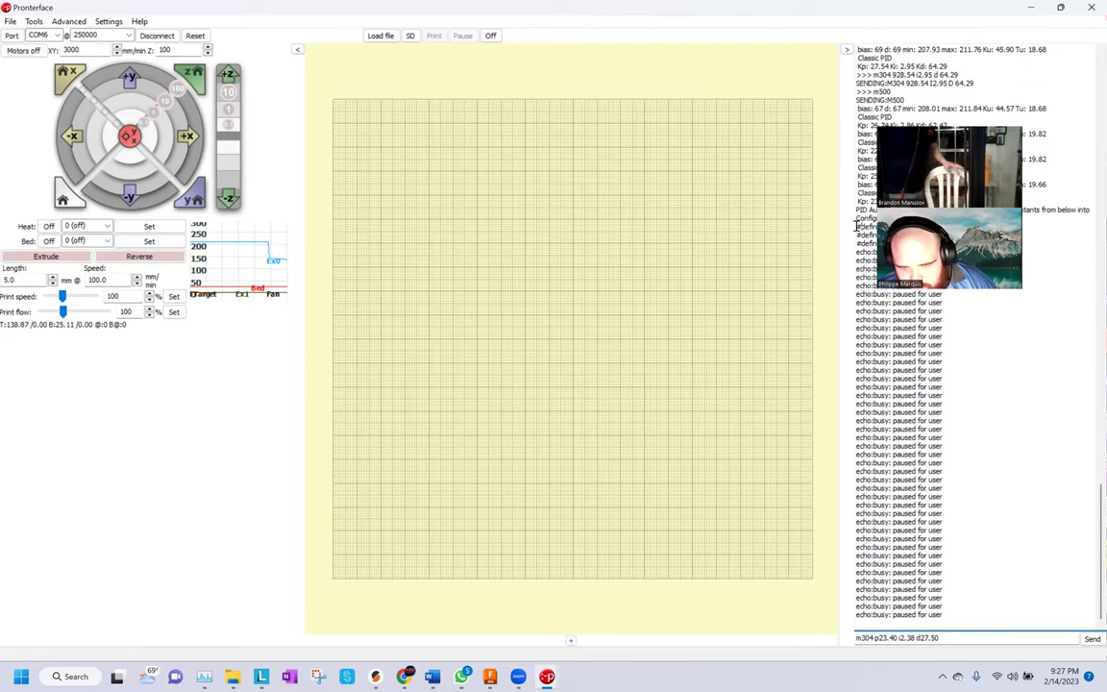
left_click_drag(858, 219, 952, 244)
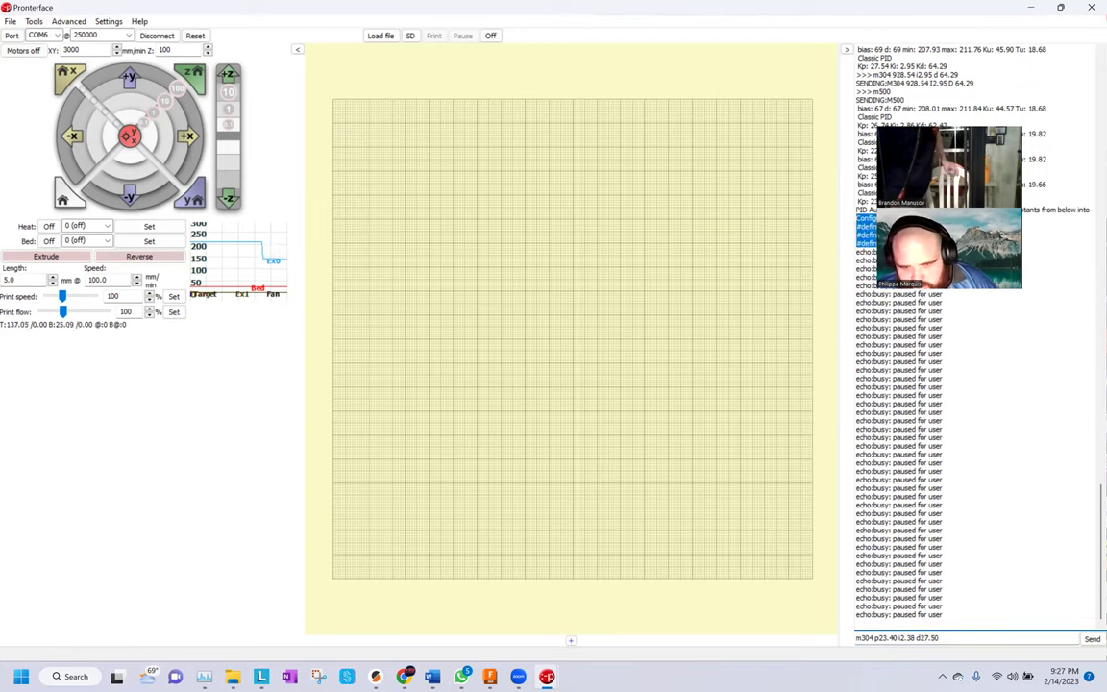
double_click(865, 243)
left_click_drag(864, 228, 863, 226)
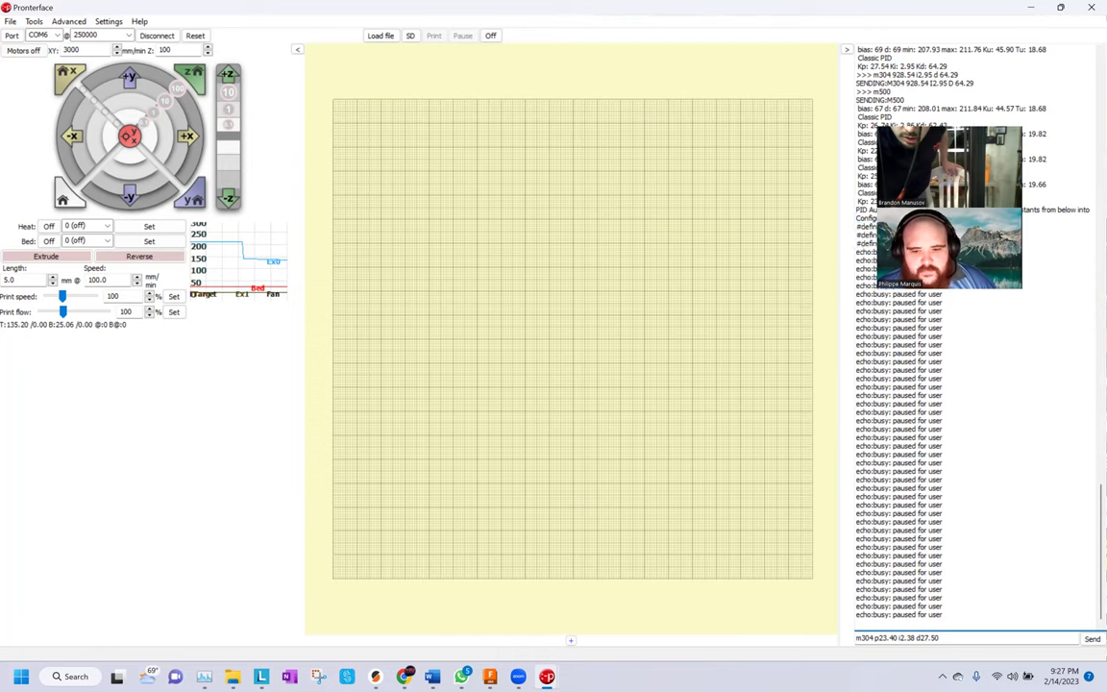
Check the last Kp, Ki and Kd constants below the PID autotune finished message in the log
left_click_drag(1024, 134, 875, 151)
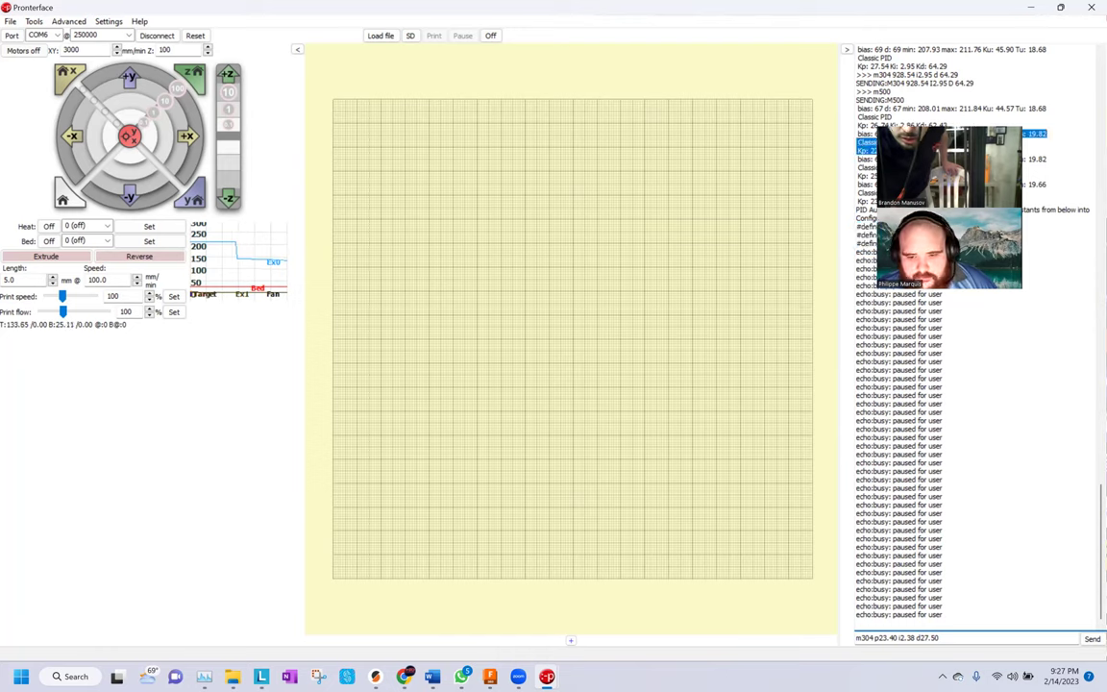
left_click(972, 123)
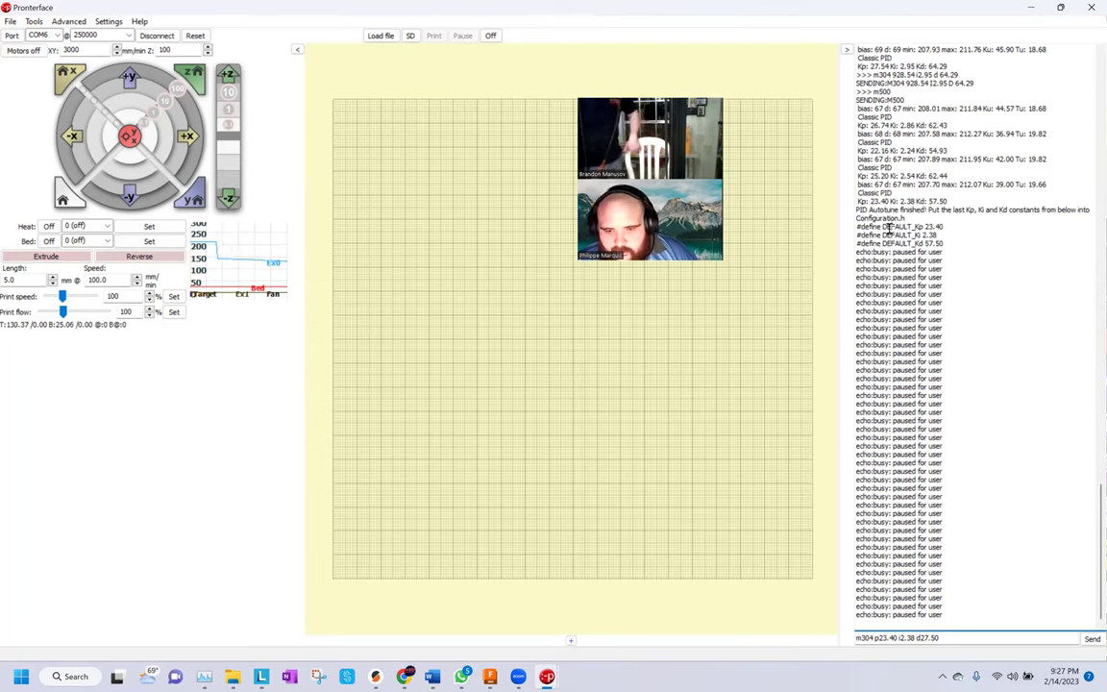
left_click_drag(859, 227, 943, 243)
left_click(944, 242)
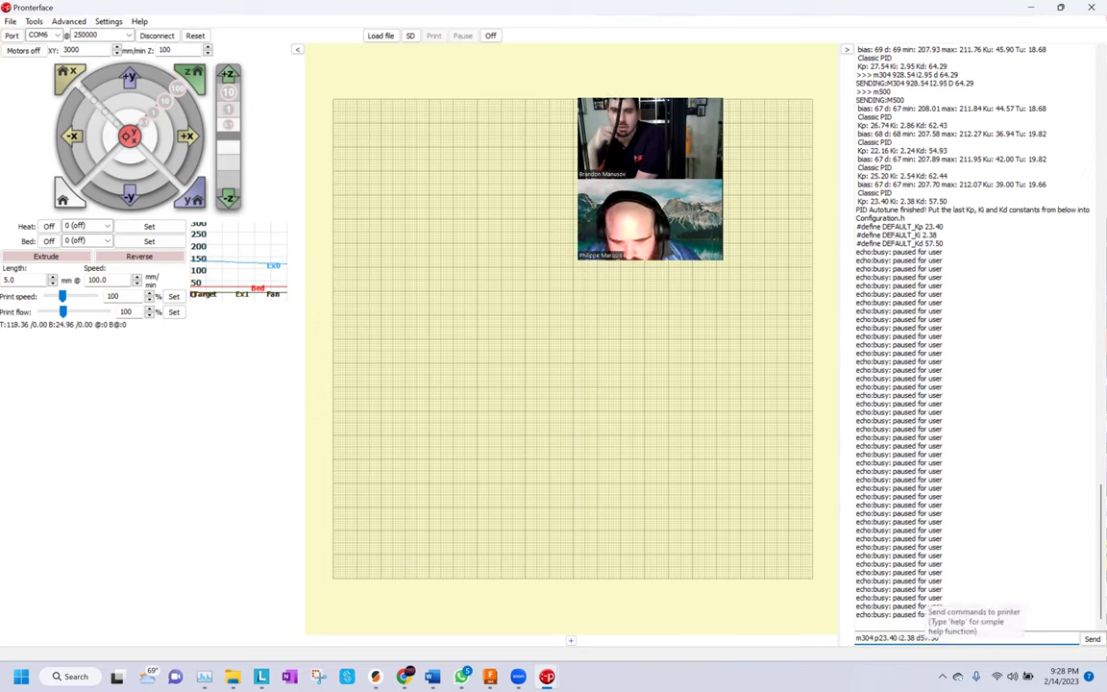
Try to apply the hotend values with m304 p23.40 i2.38 d57.50, and send m500 to store the settings
key("Return")
type("m500")
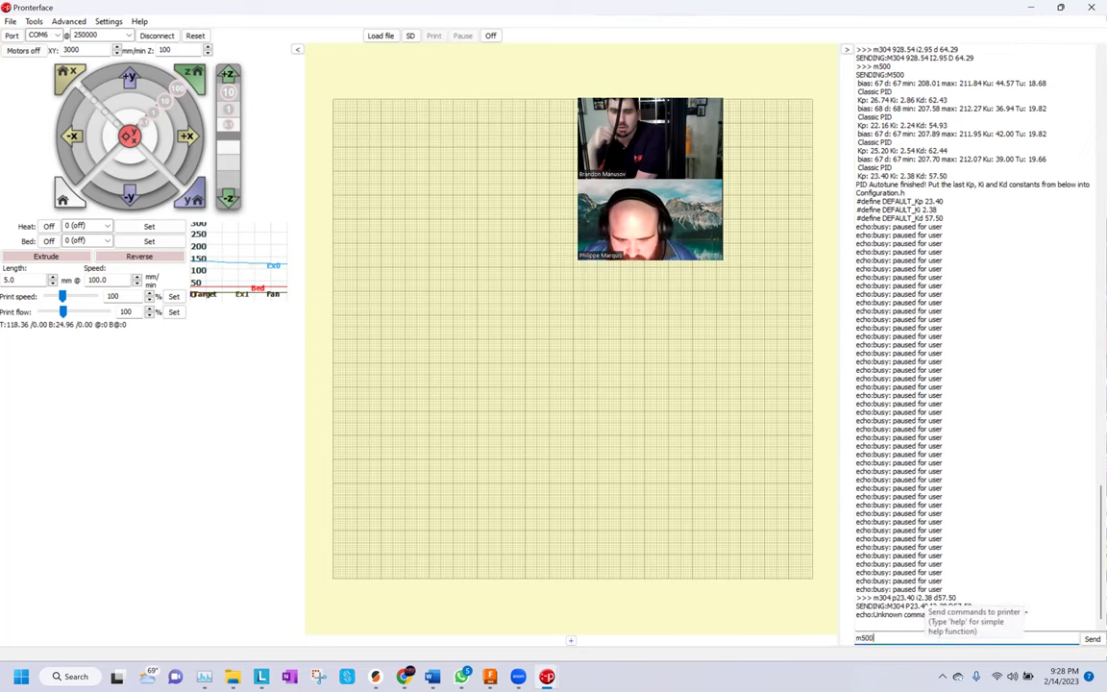
key("Return")
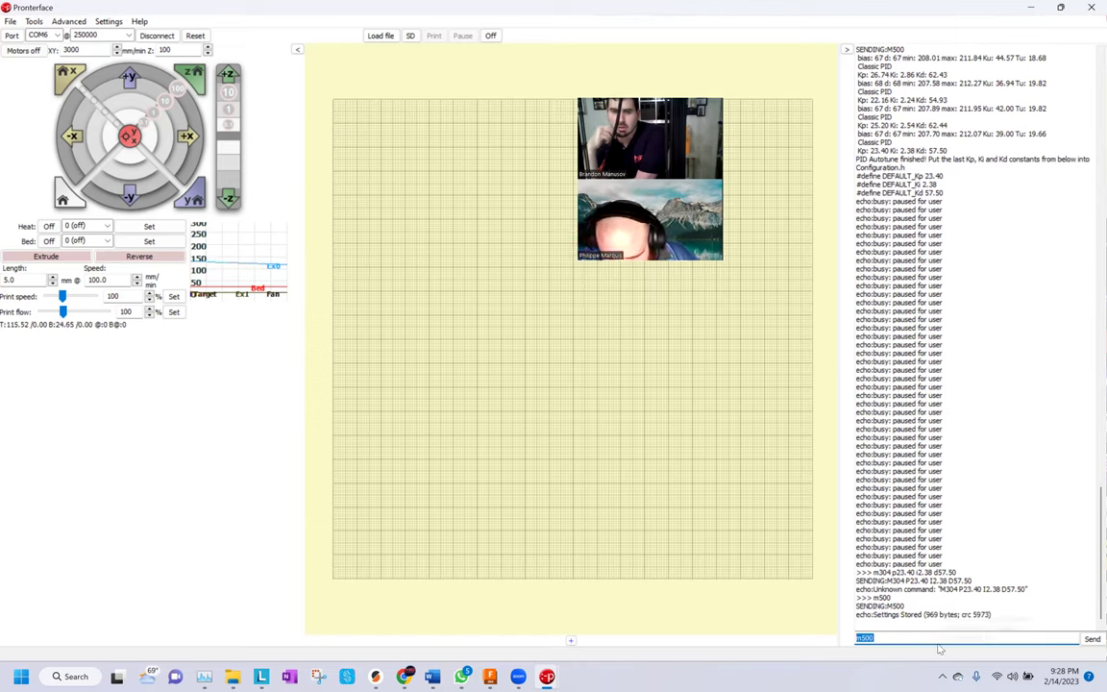
Replace m500 in the command entry with m304 p23.40 i2.38 d57.50 and try sending it again
left_click(895, 638)
key("BackSpace")
key("BackSpace")
key("BackSpace")
key("BackSpace")
type("m304 p23.4")
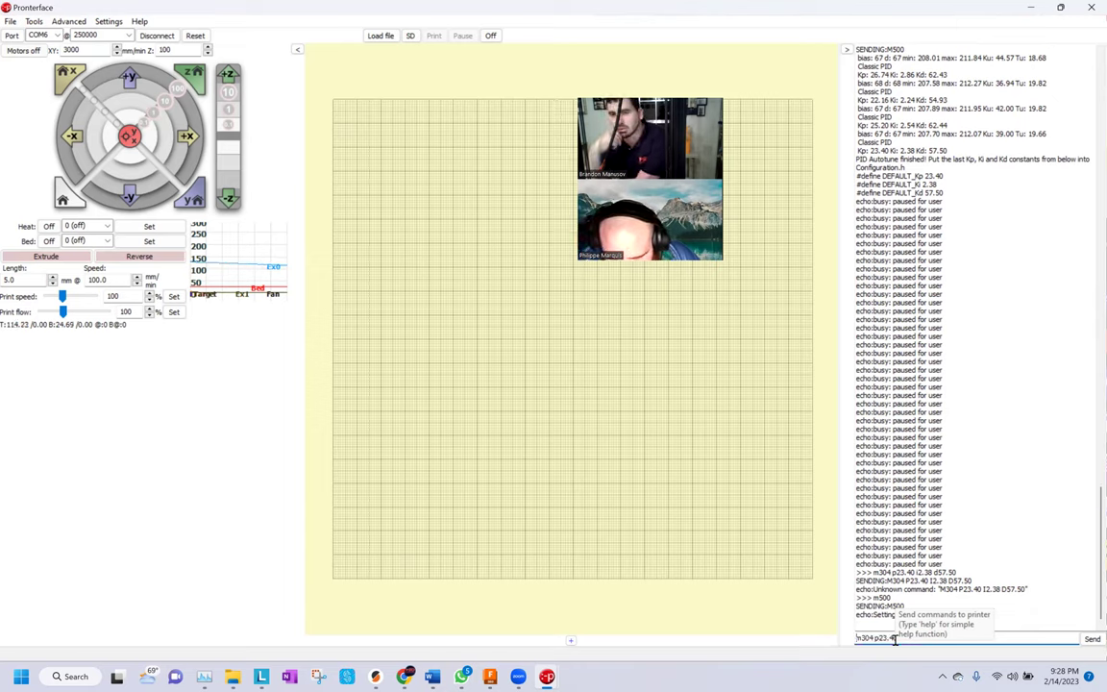
type("0 i2.38 d57.50")
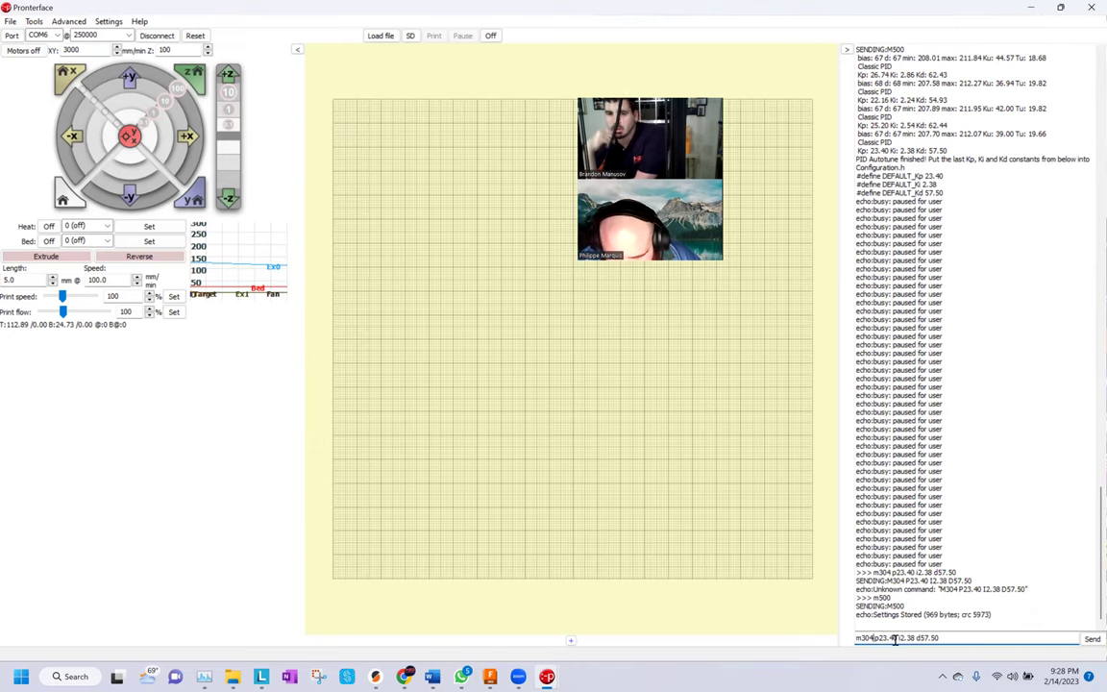
key("ctrl+Left")
key("ctrl+Left")
key("ctrl+Left")
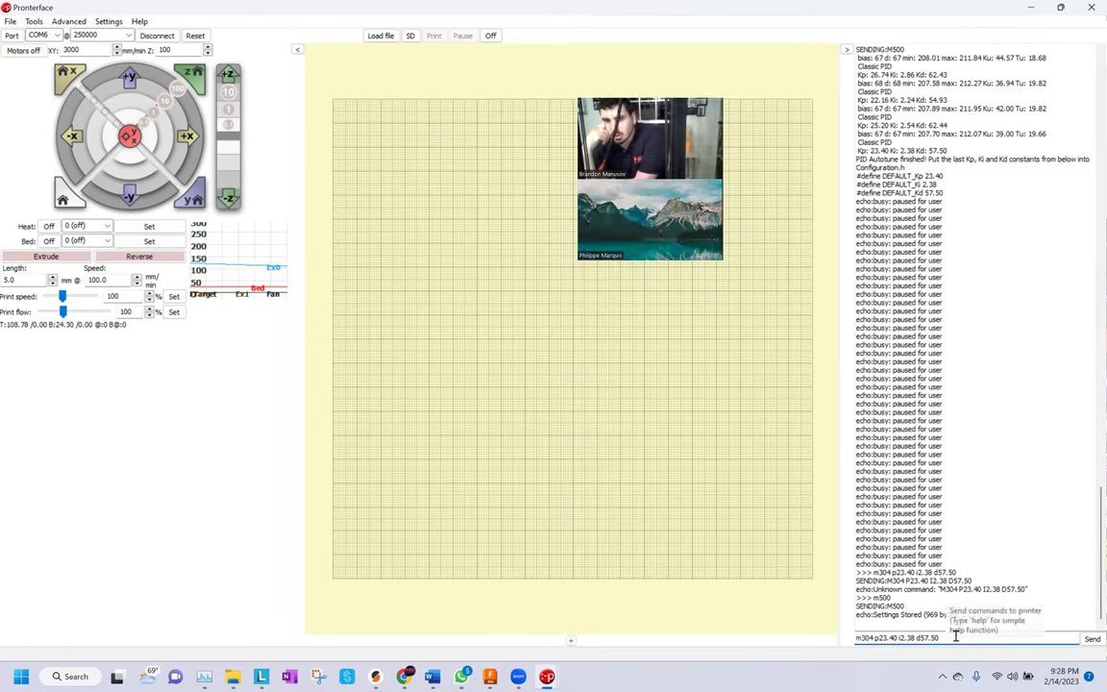
key("Return")
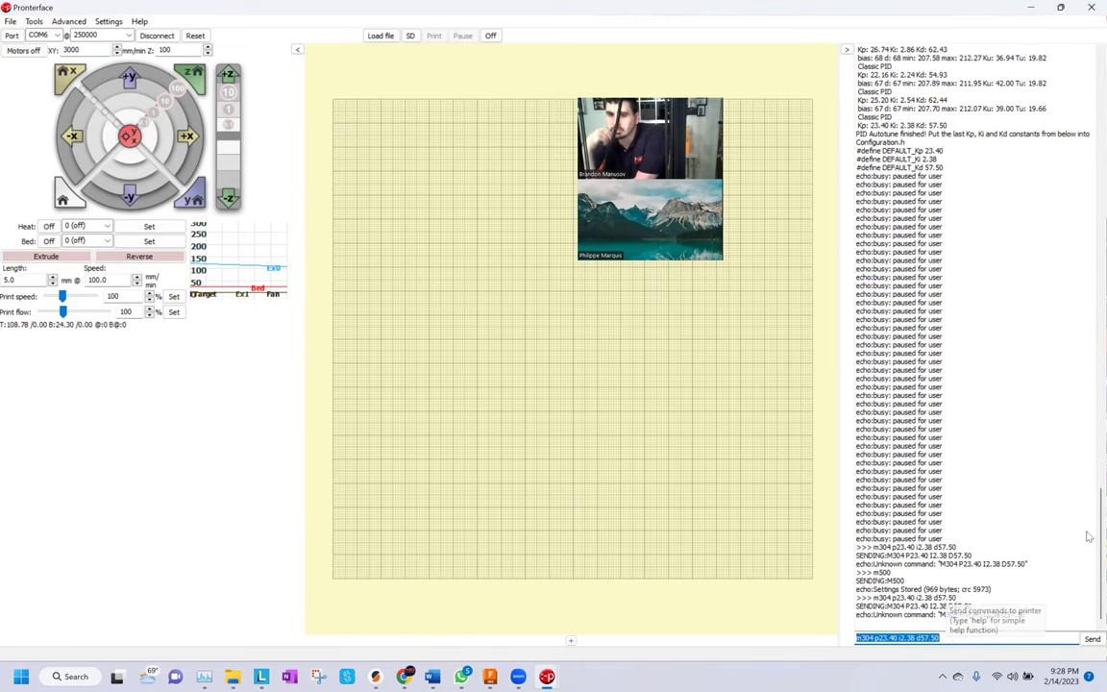
Rewrite the parameters after m304 as p23.40 i2.38 d57.50 and try sending the command once more
left_click(946, 634)
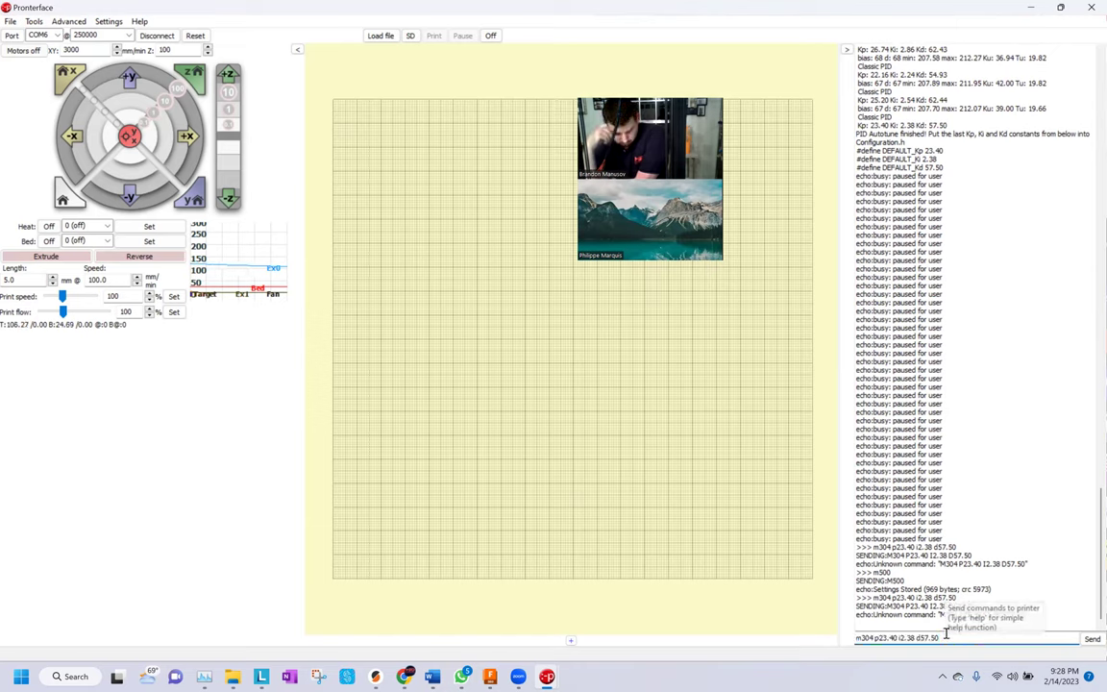
left_click_drag(872, 639, 961, 645)
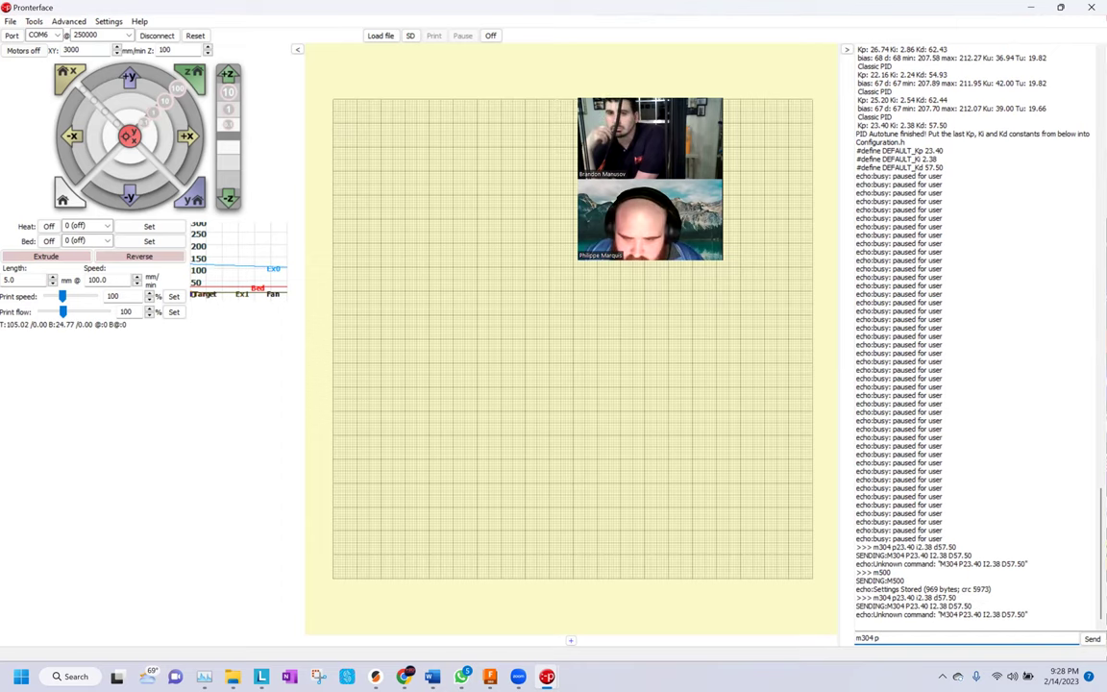
type("2")
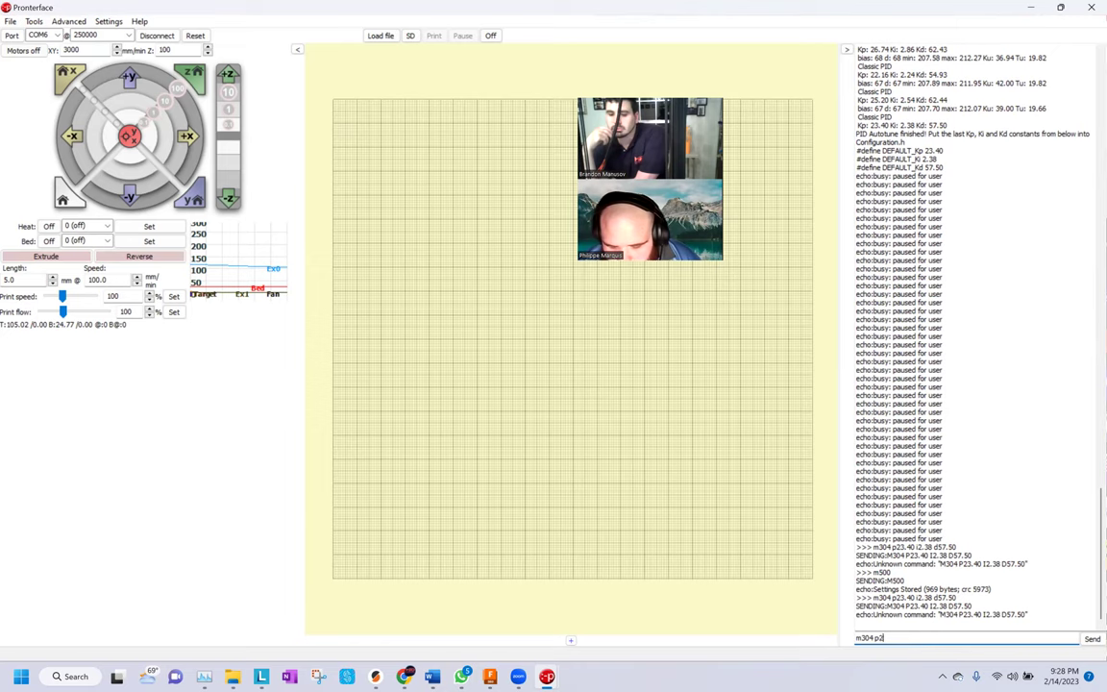
type("3.40 i2.38 d")
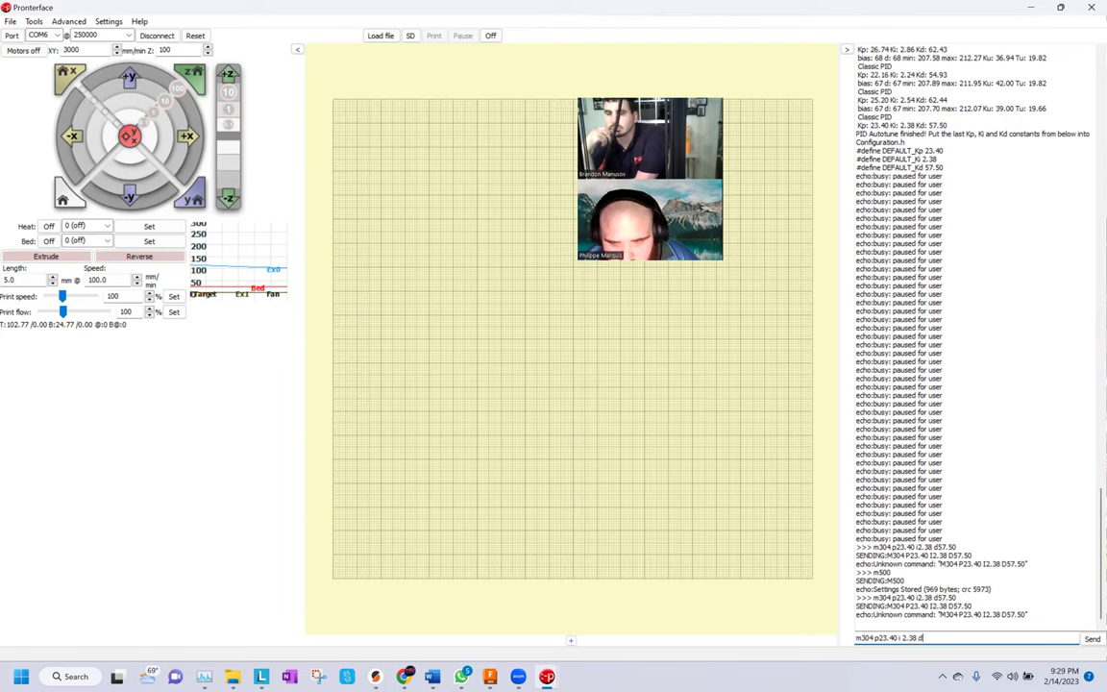
type("5")
key("BackSpace")
key("BackSpace")
key("BackSpace")
key("BackSpace")
key("BackSpace")
key("BackSpace")
key("BackSpace")
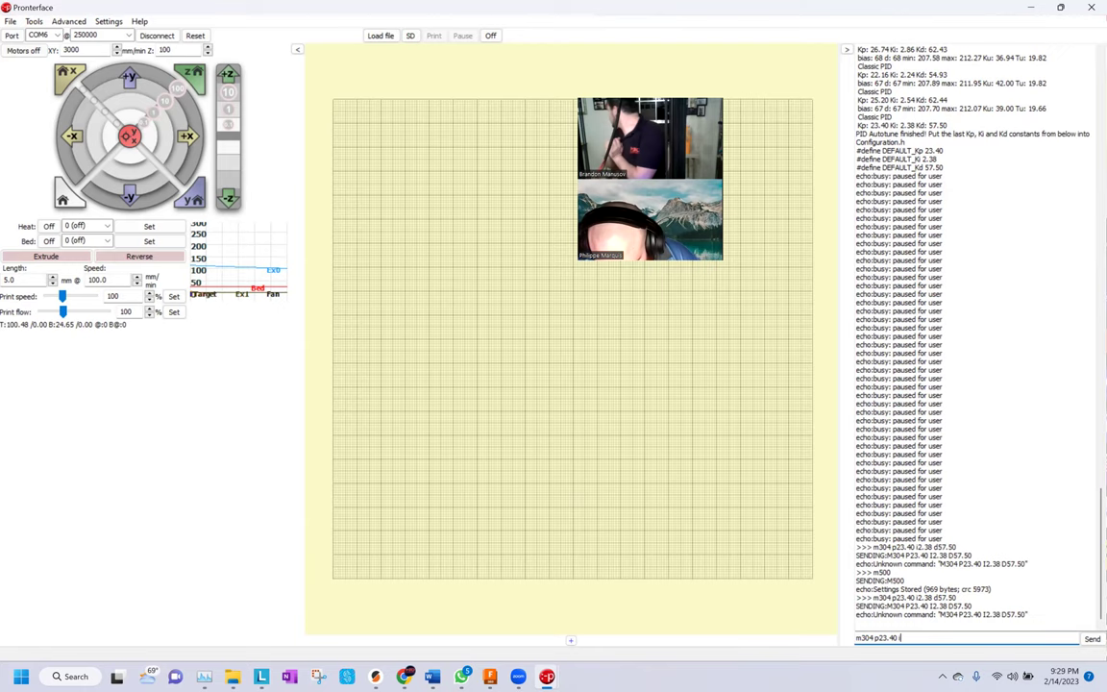
type("2.38 ")
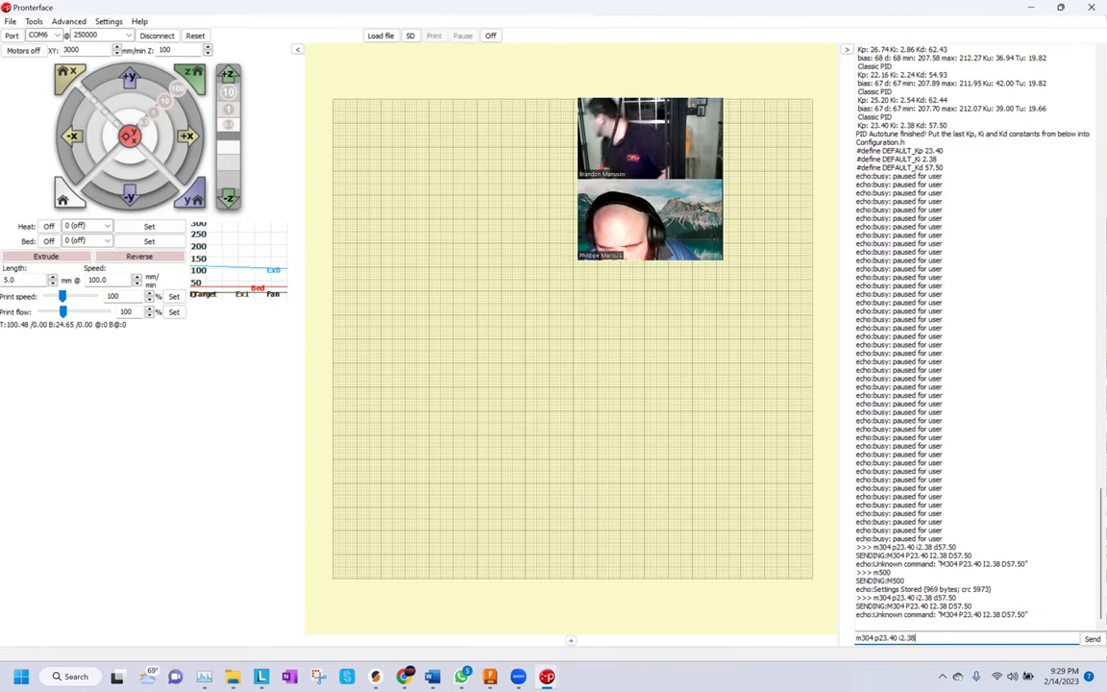
type("d5")
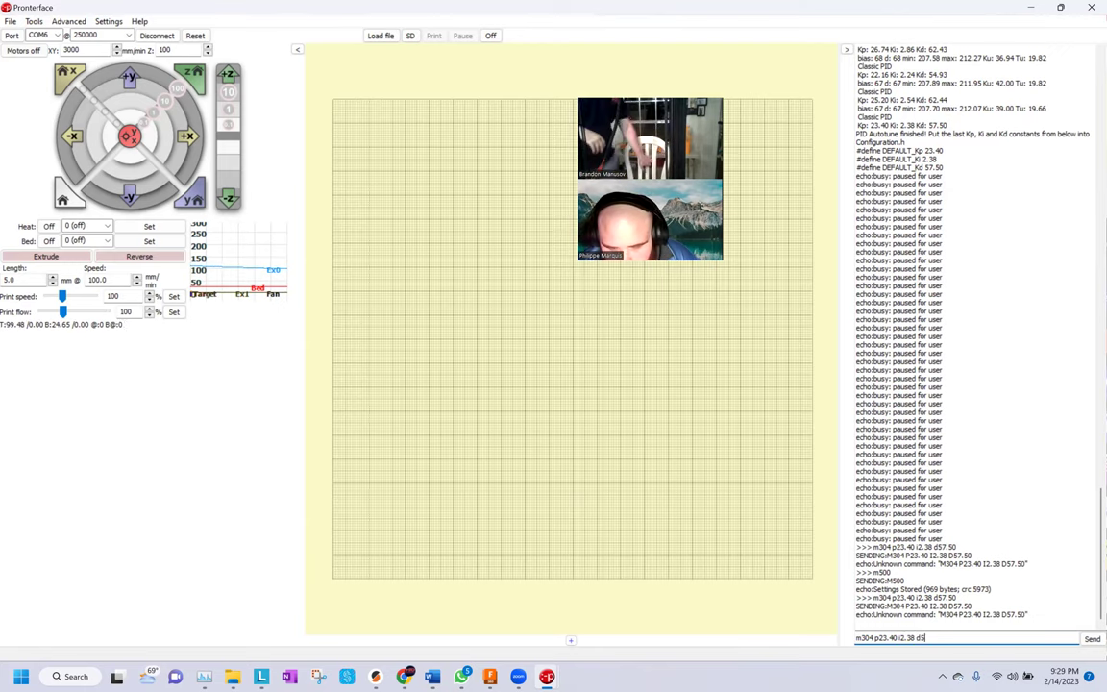
type("7.50")
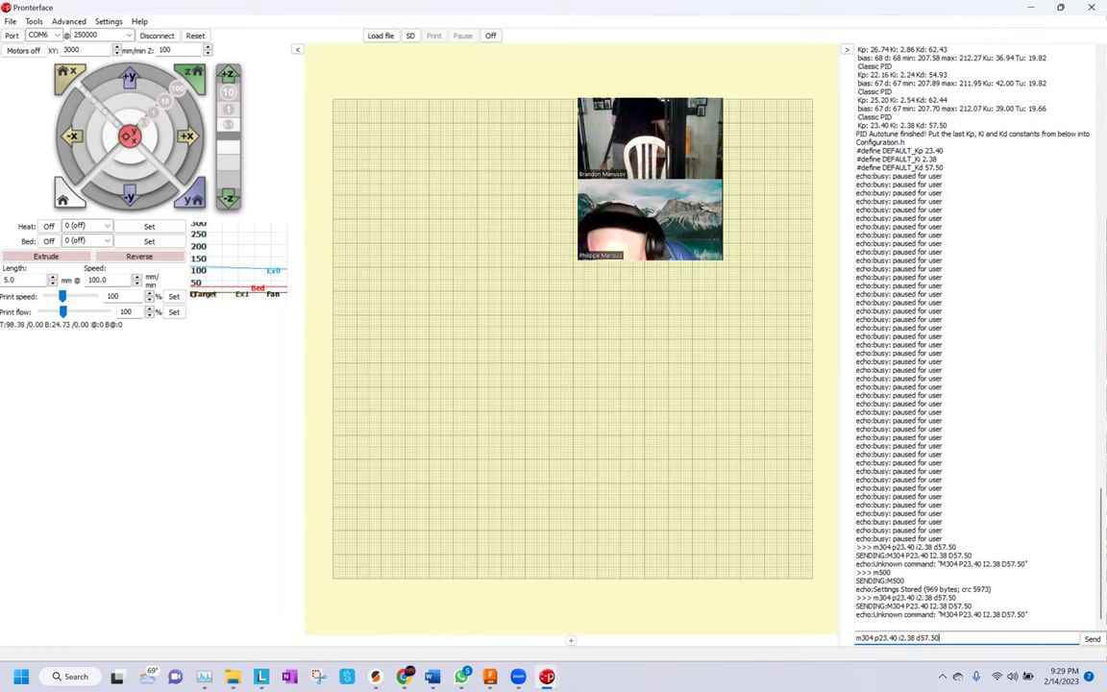
key("Return")
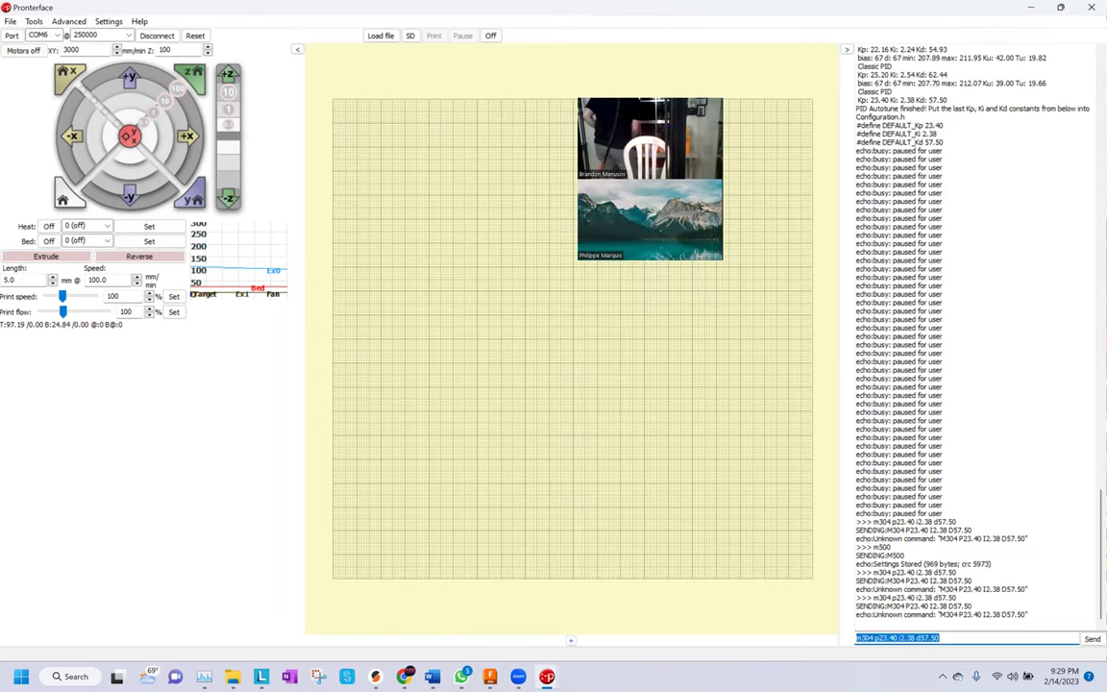
Switch to the Marlin documentation in Chrome, check the M303 PID autotune page, and return to Pronterface
left_click(980, 92)
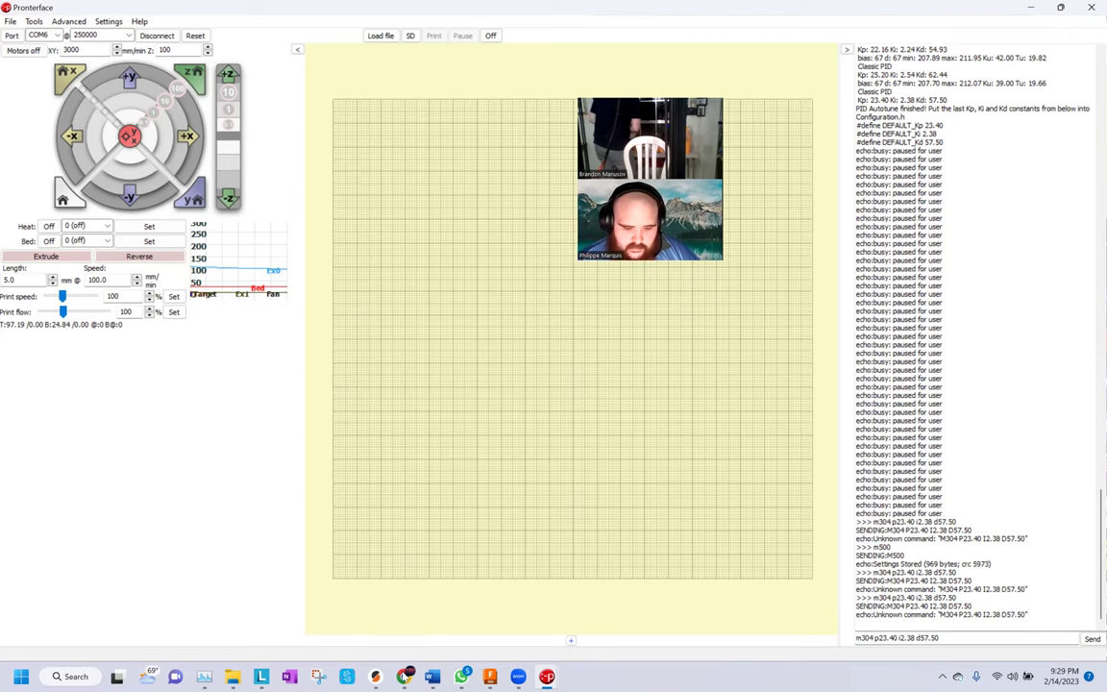
mouse_move(404, 677)
left_click(520, 556)
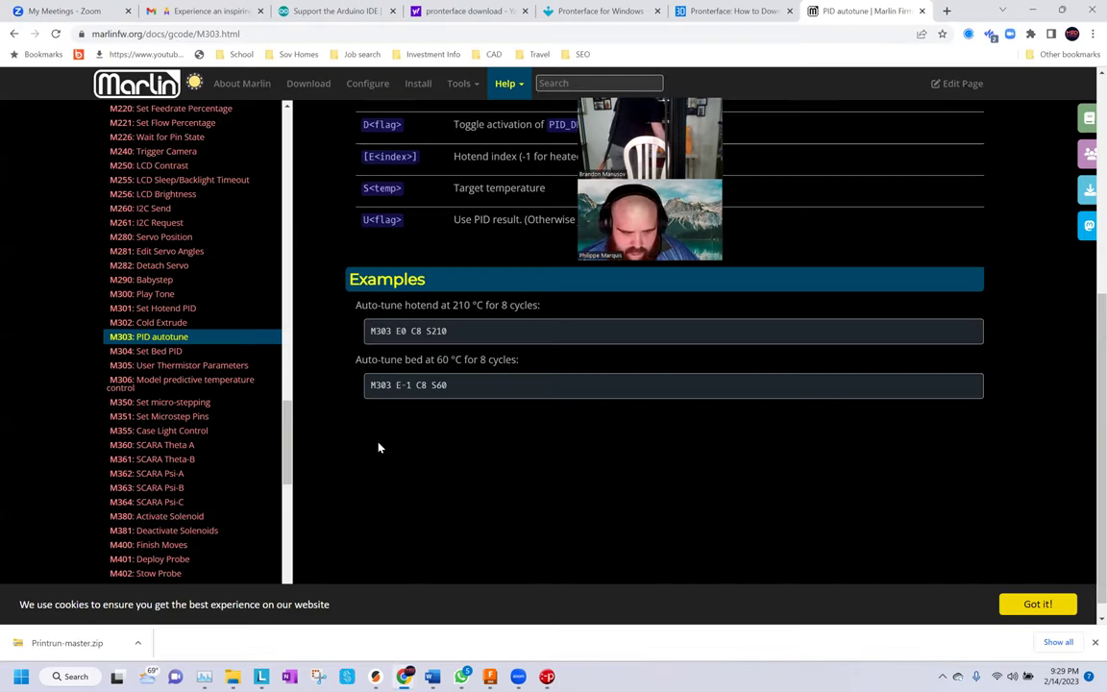
left_click(1032, 9)
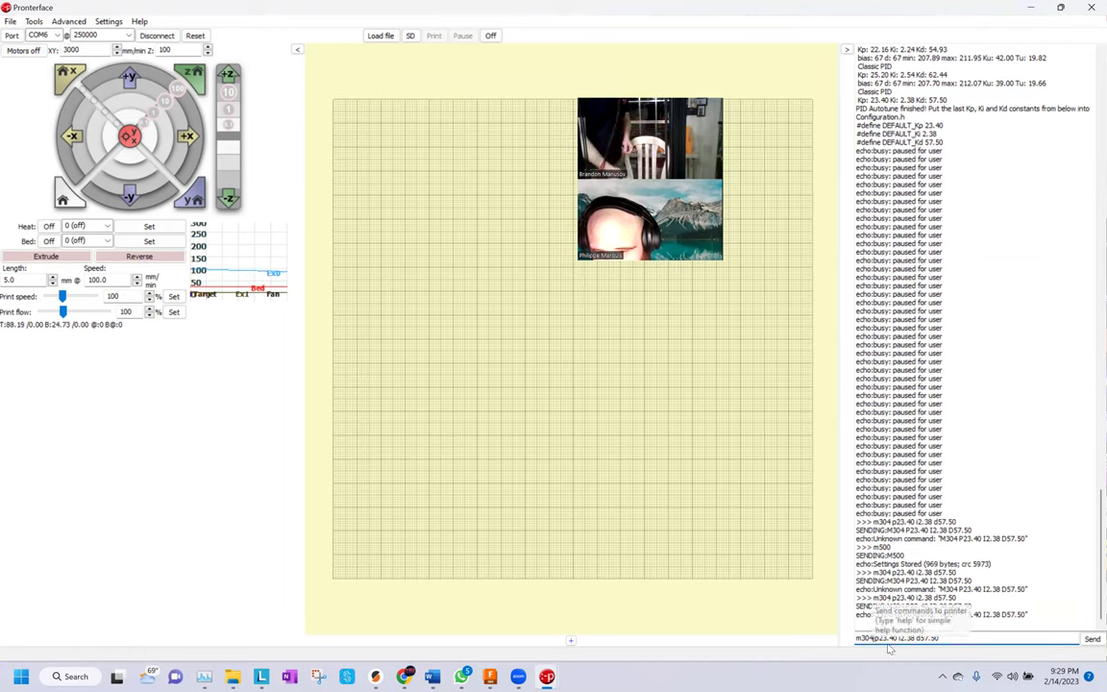
Change the command code to m301, send m301 p23.40 i2.38 d57.50, and store the settings with m500
key("BackSpace")
type("3")
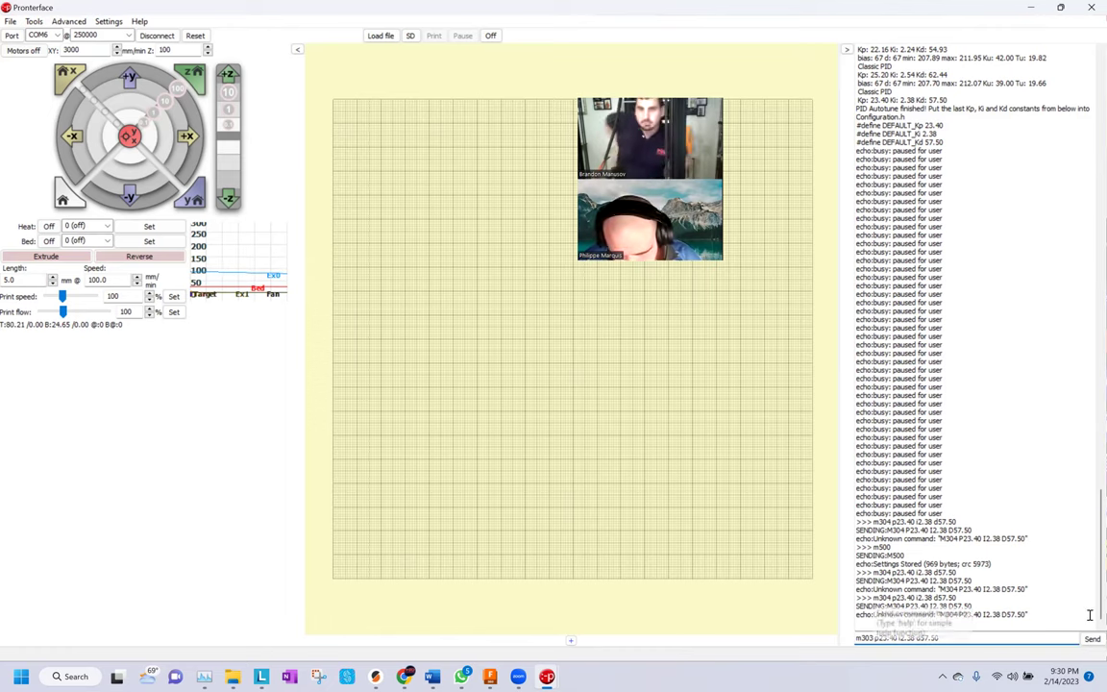
key("BackSpace")
type("4")
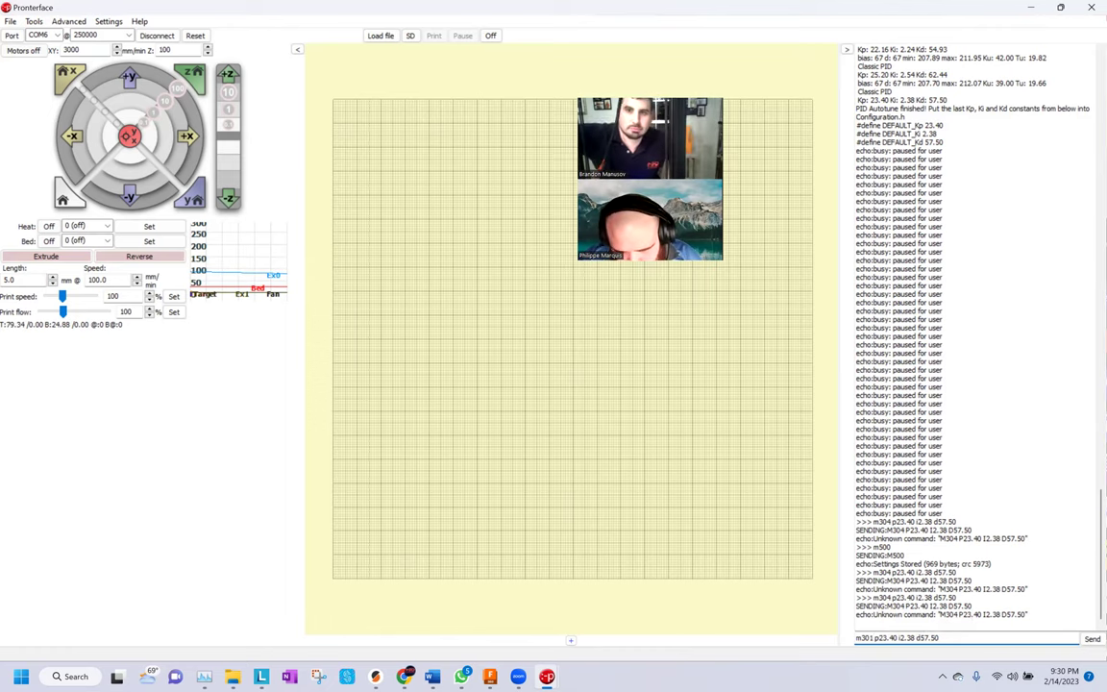
key("Return")
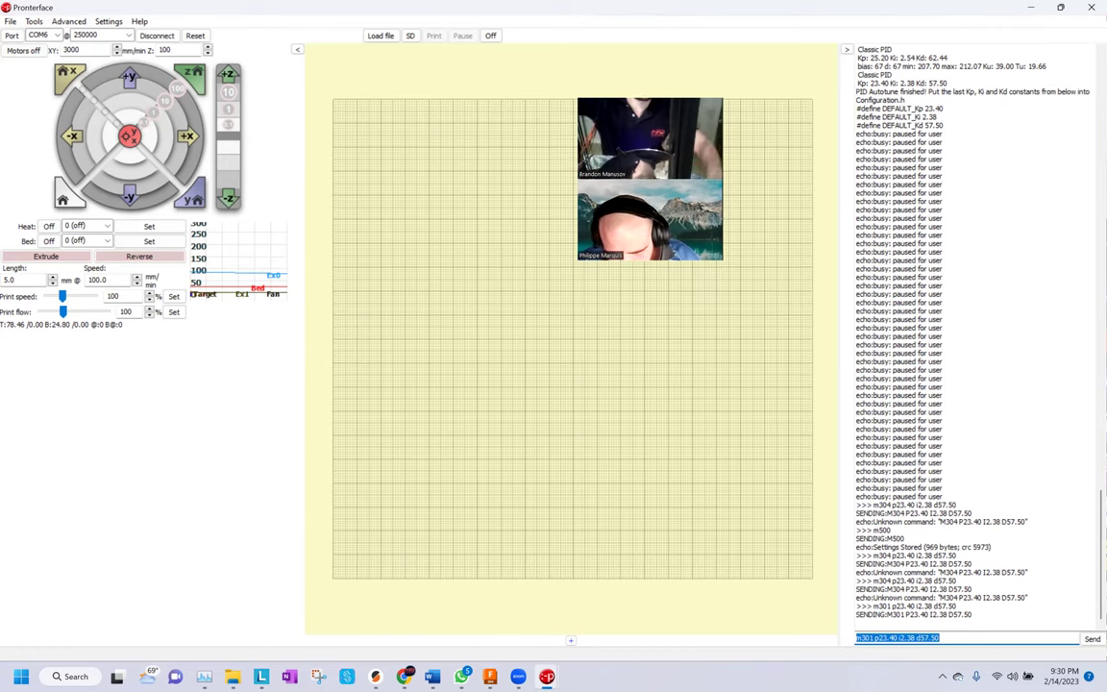
type("m500")
key("Return")
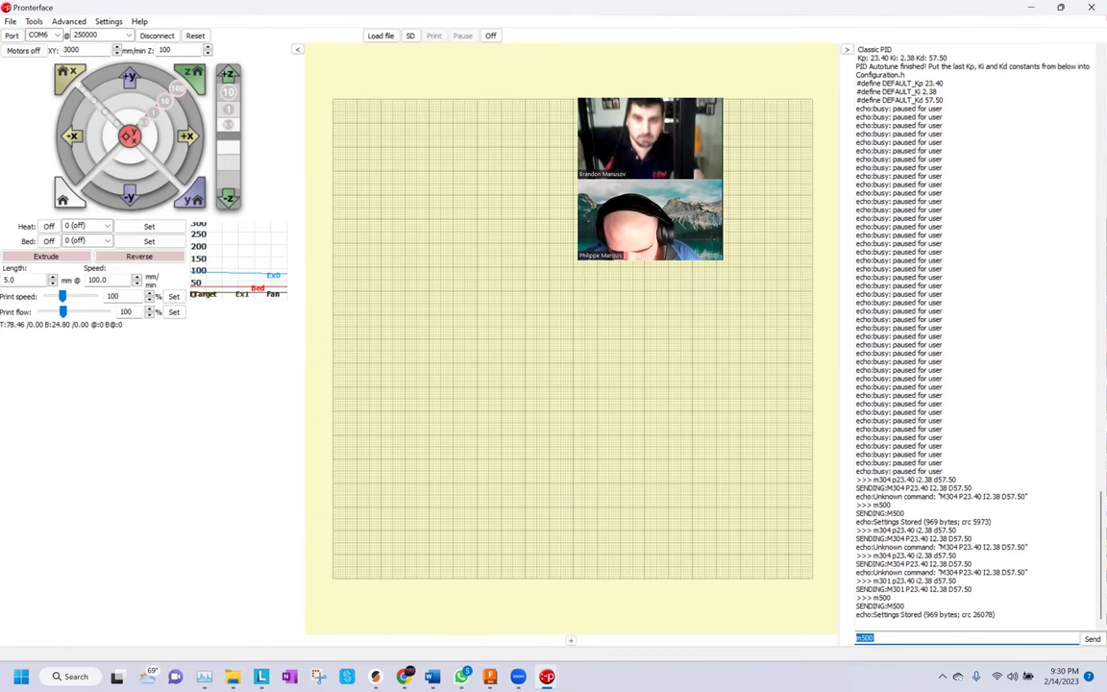
Switch to Chrome and copy the bed auto-tune example M303 E-1 C8 S60 from the Marlin M303 page
type("m303")
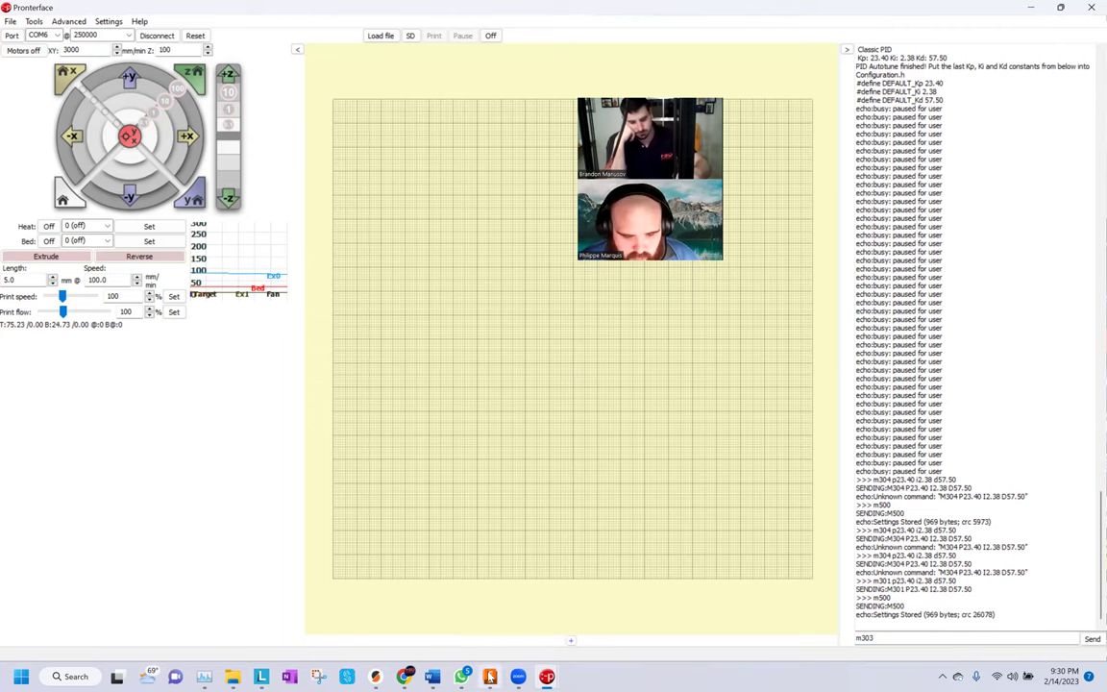
mouse_move(405, 677)
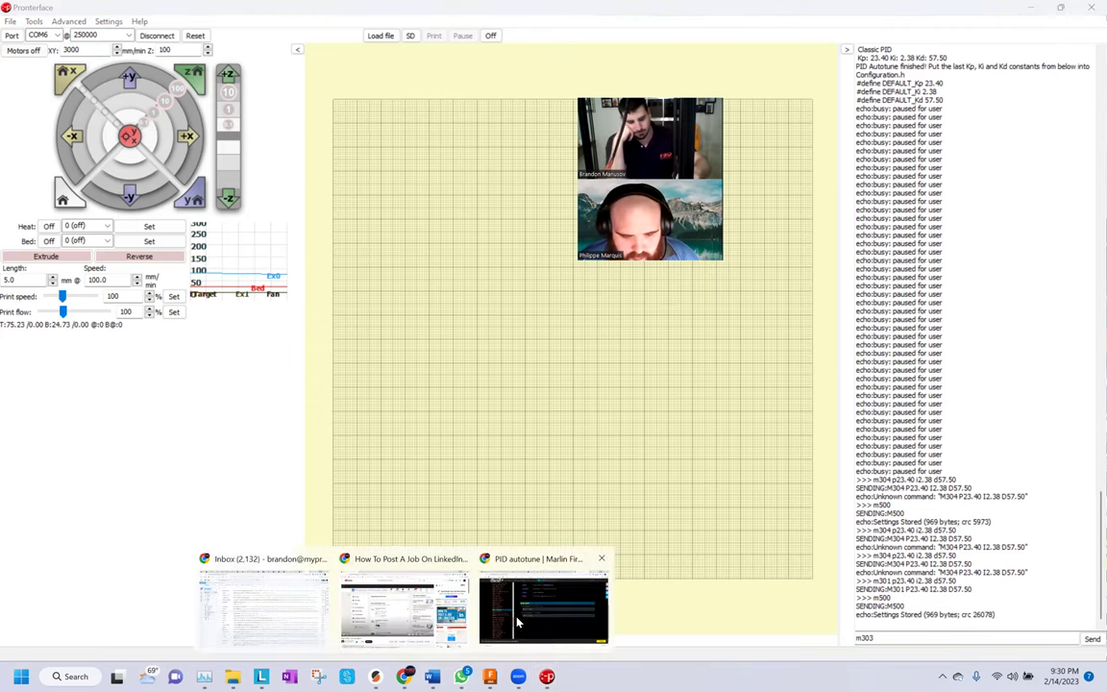
left_click(592, 603)
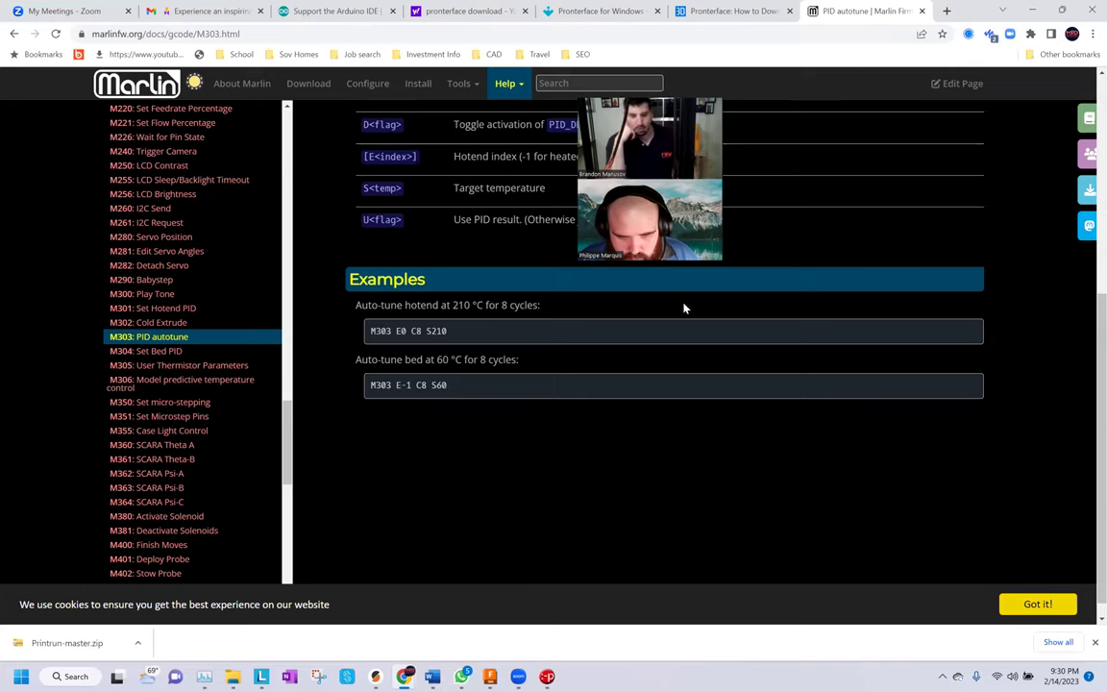
left_click_drag(448, 385, 375, 398)
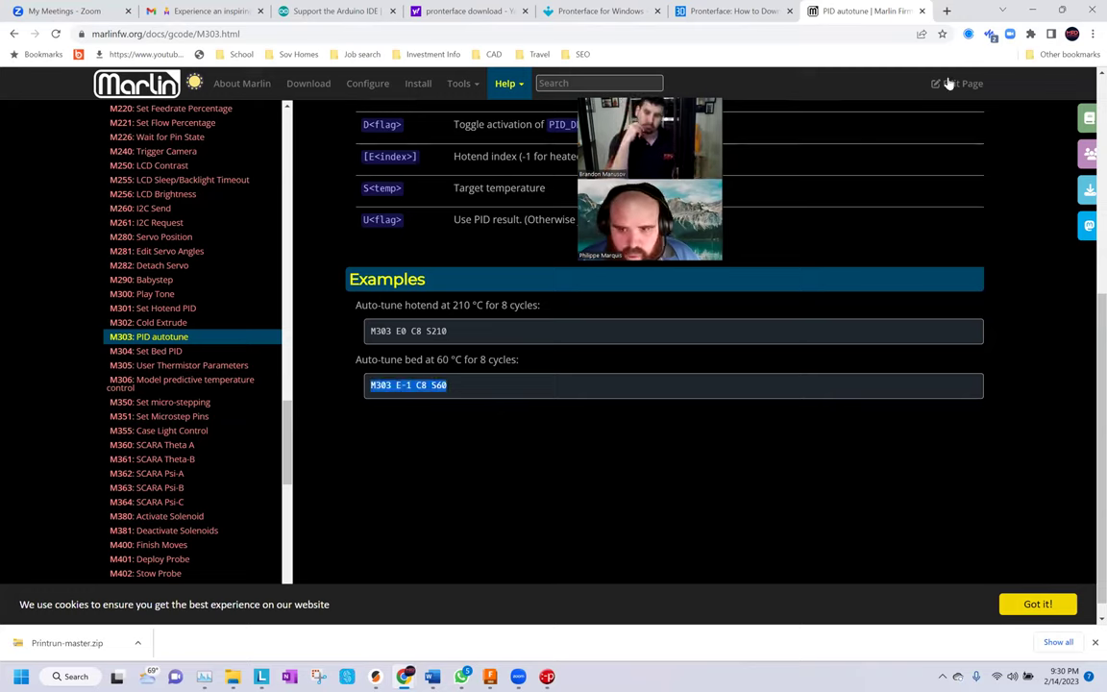
Switch back to Pronterface and try to start the bed autotune by sending M303 E-1 C8 S60
left_click(1033, 10)
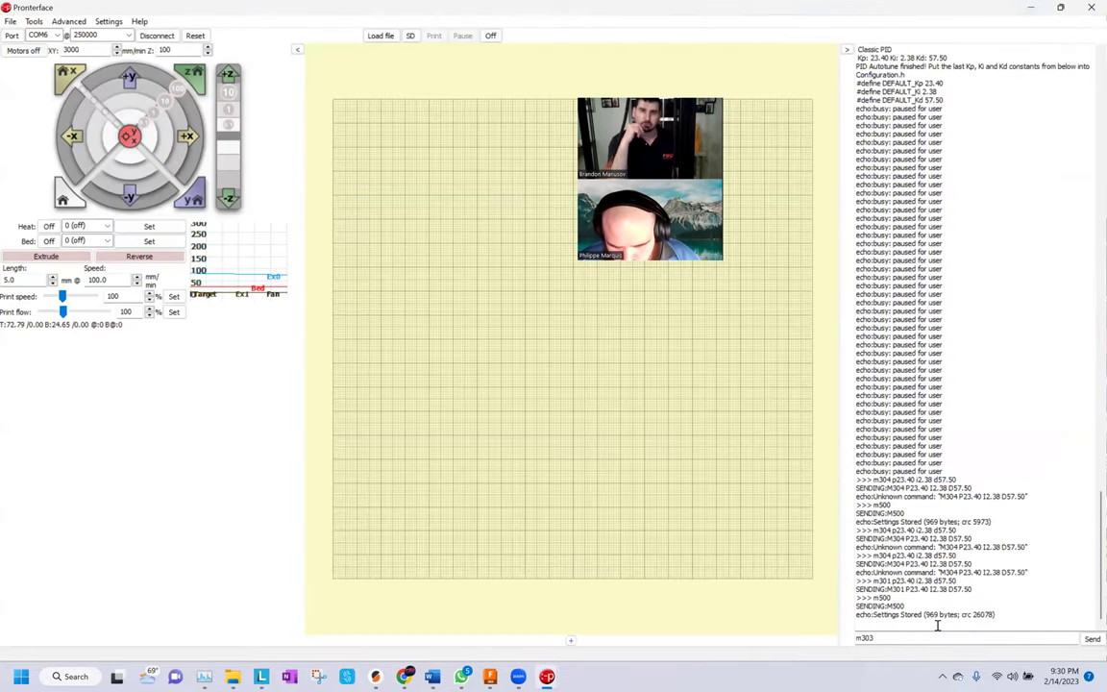
double_click(859, 637)
type("M303 E-1 C8 S60")
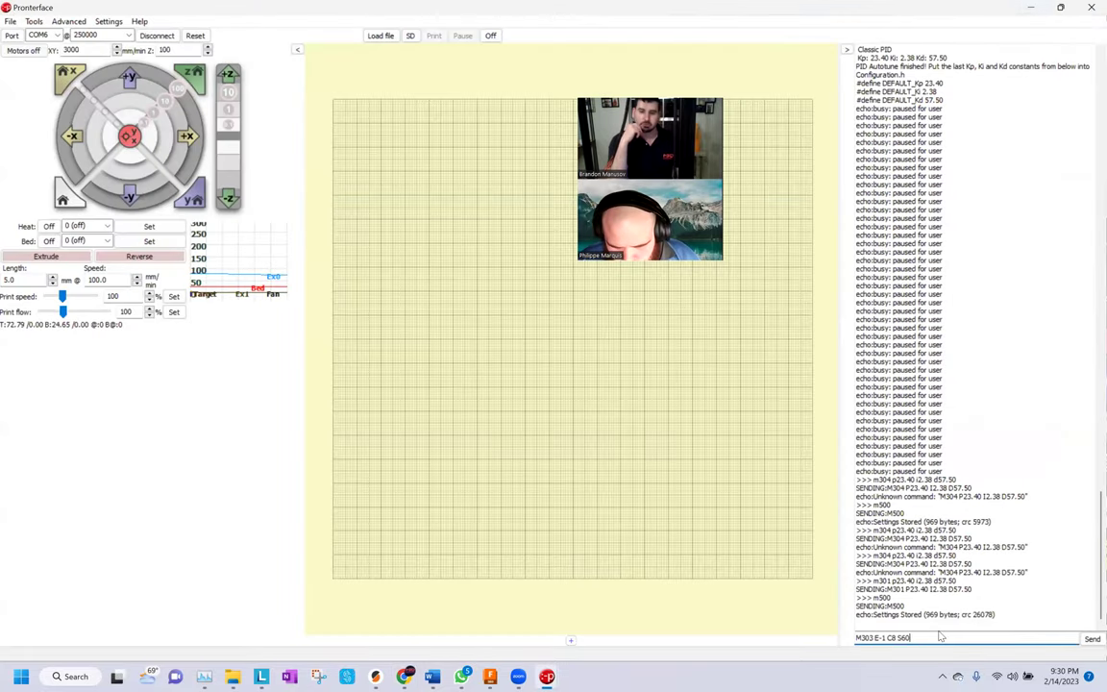
key("Return")
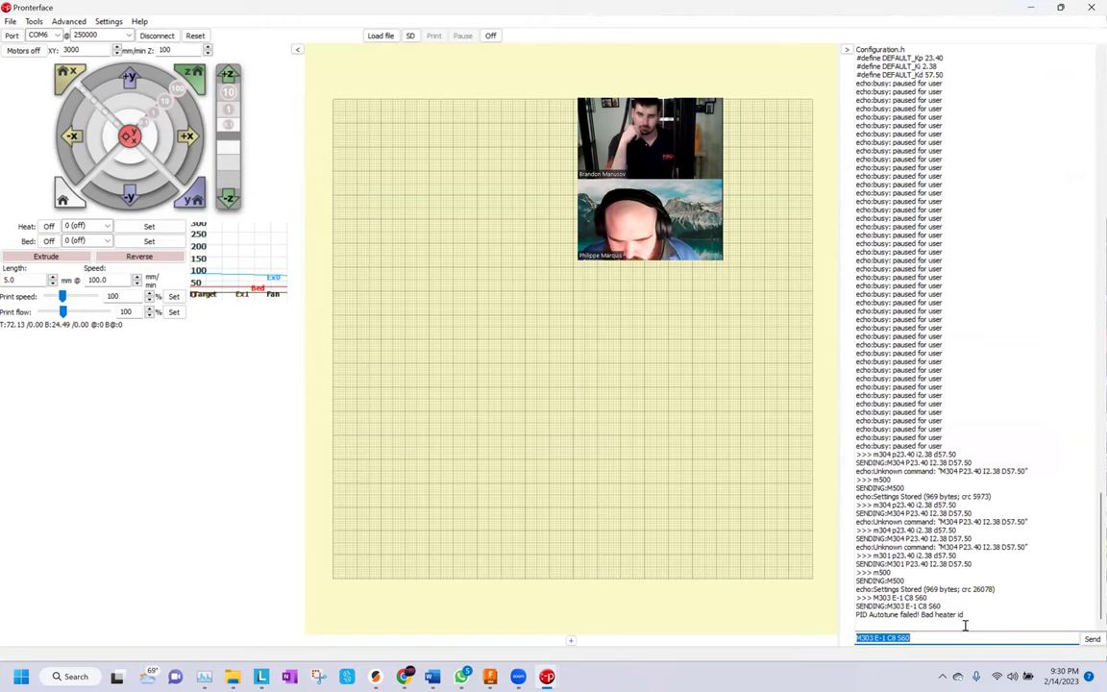
Replace the heater index -1 with bed and send M303 Ebed C8 S60
left_click(967, 632)
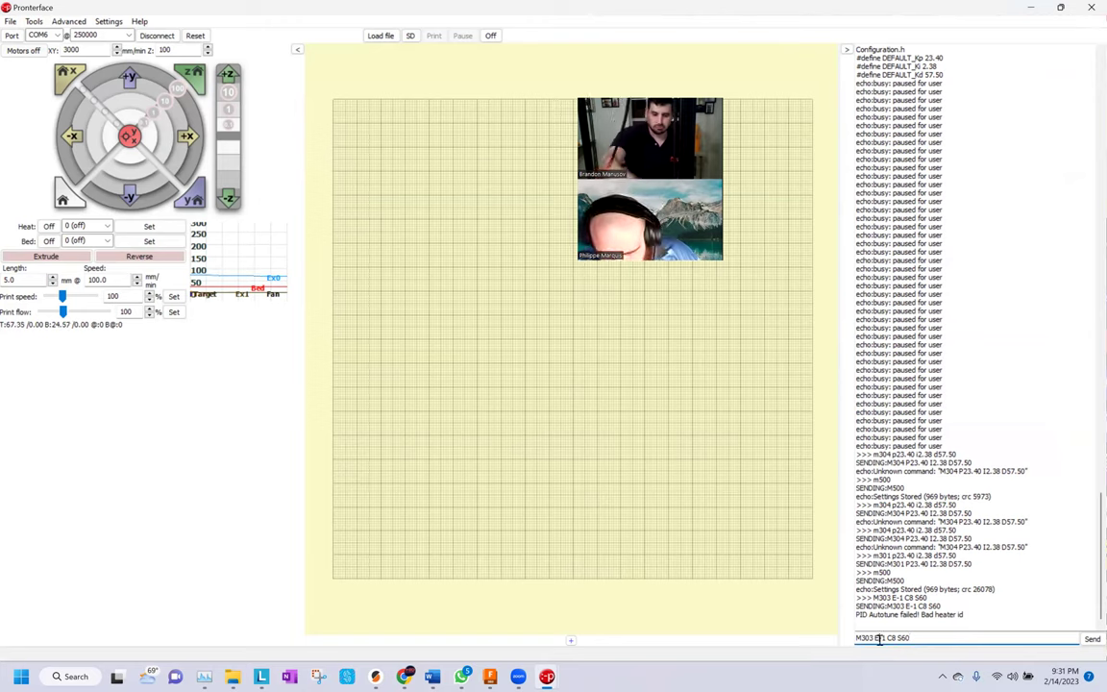
key("BackSpace")
key("BackSpace")
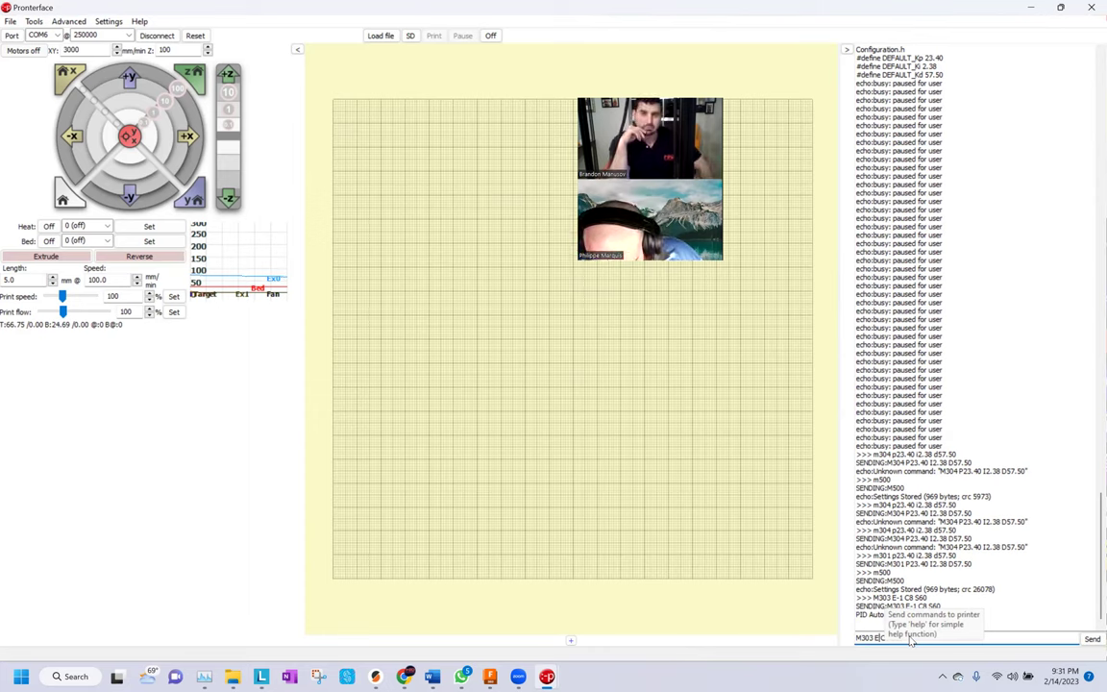
type("bed")
key("Return")
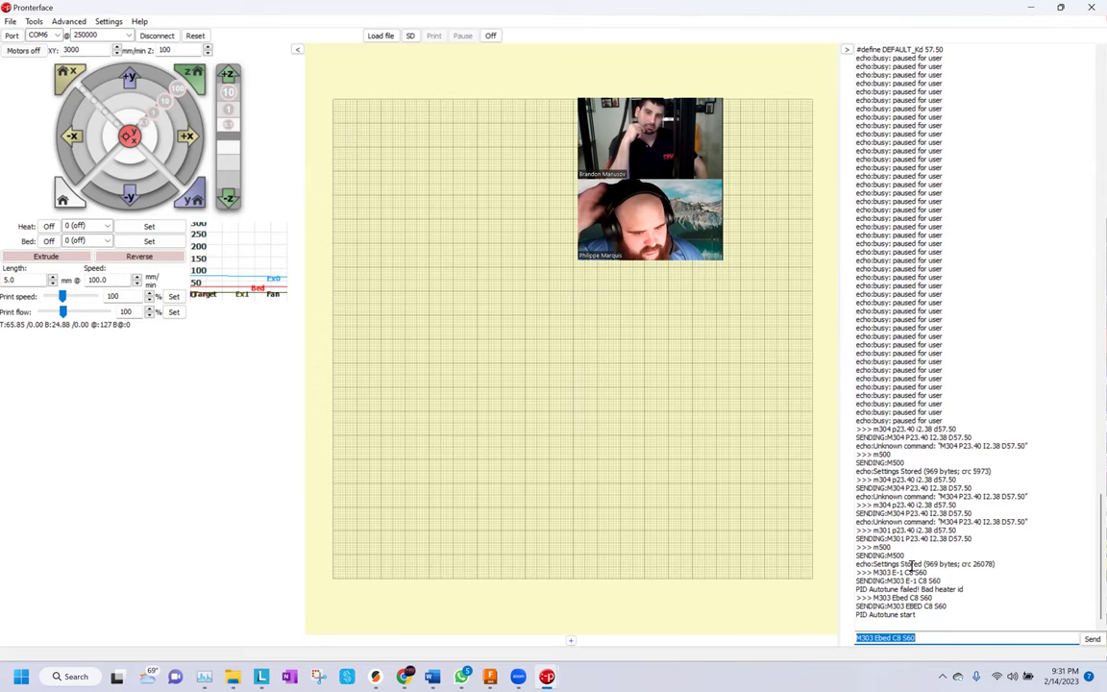
Check the bed temperature in the temperature graph, close the graph, and reset the printer
left_click(225, 244)
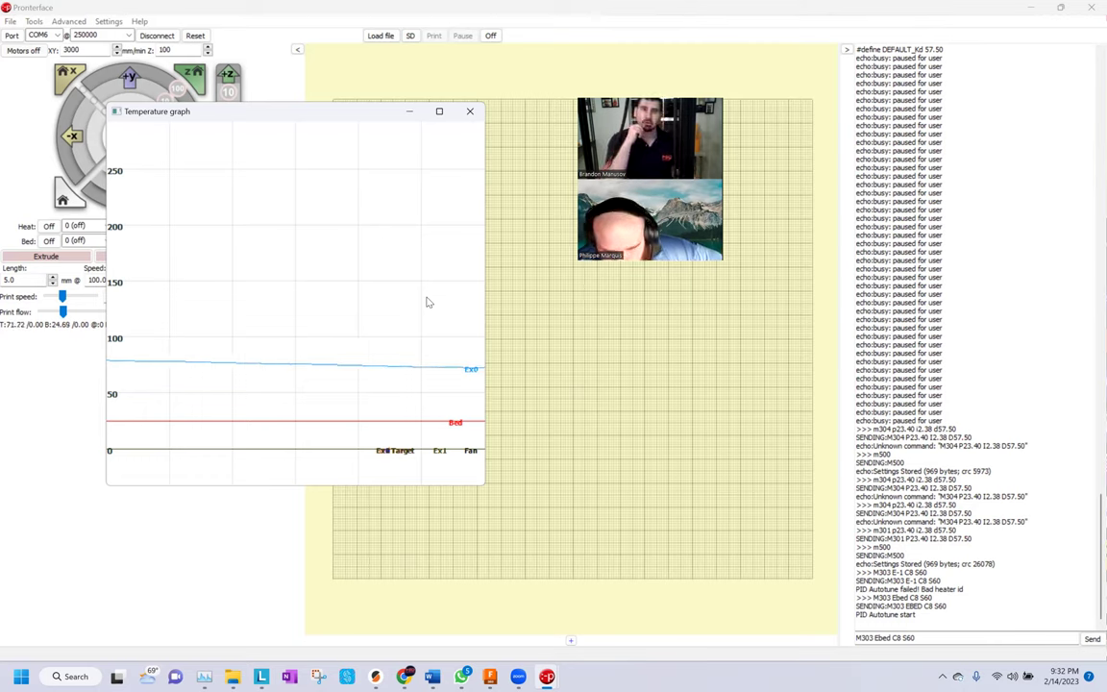
left_click(470, 111)
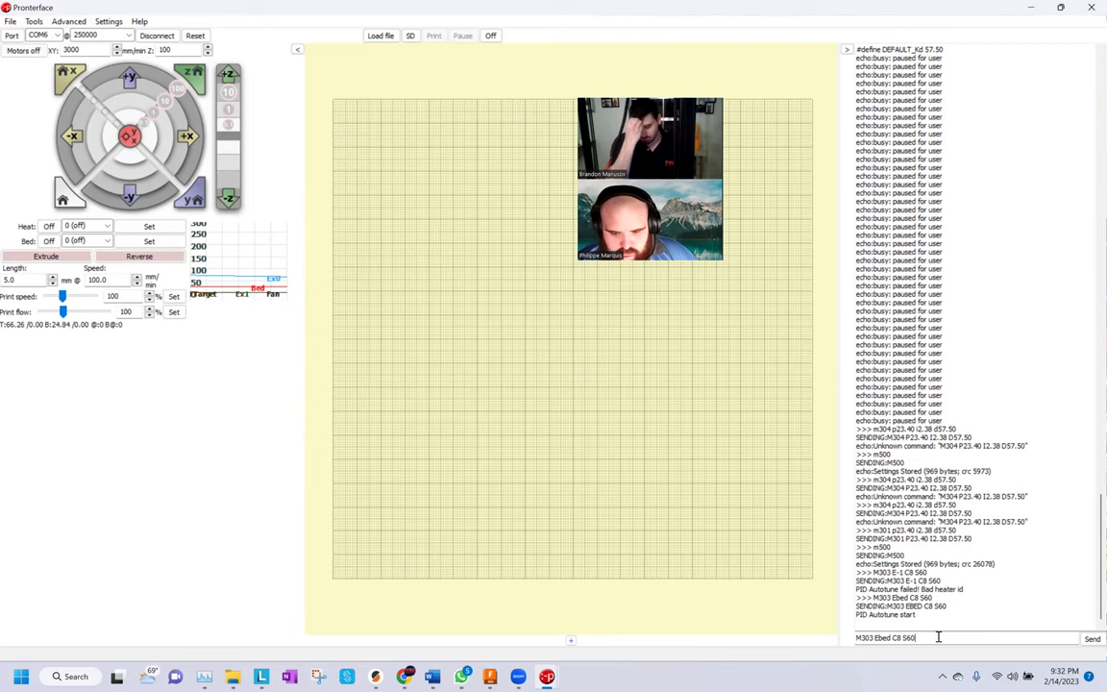
left_click(195, 36)
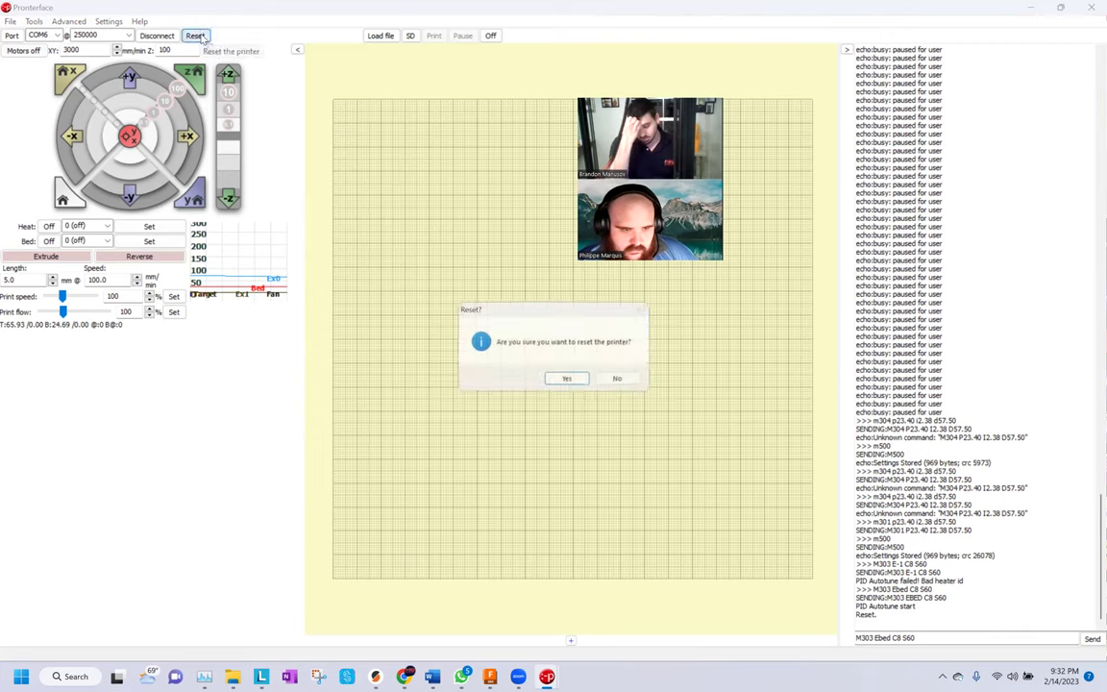
left_click(570, 382)
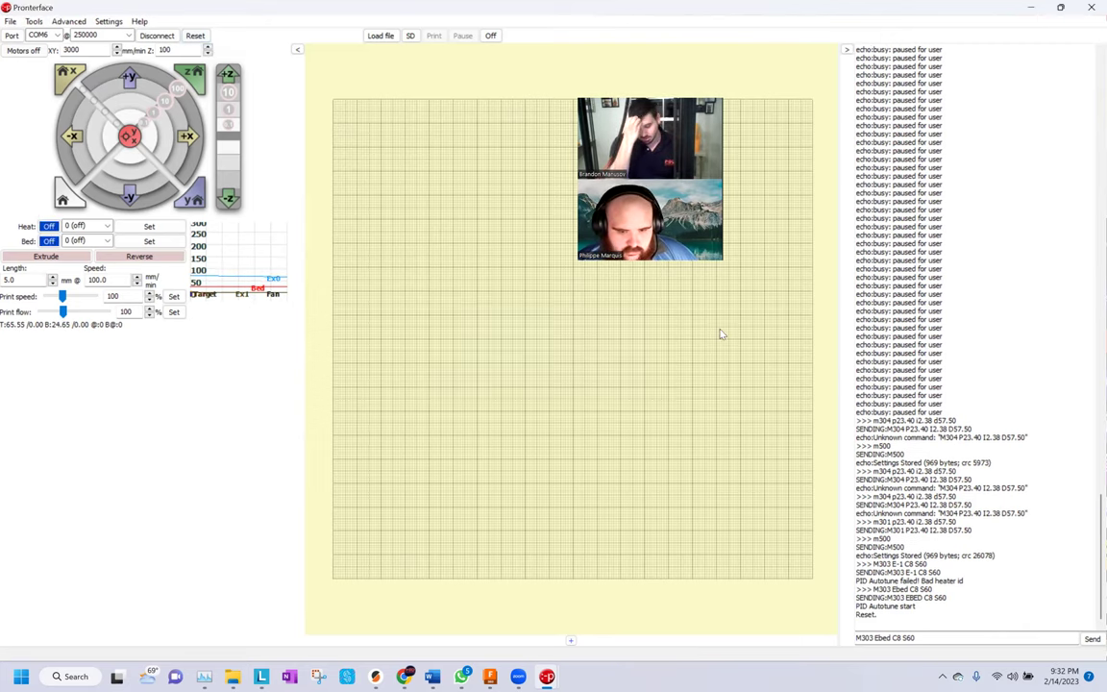
Try the bed autotune again by resending M303 Ebed C8 S60, and watch the bed curve in the temperature graph
left_click(928, 638)
key("ctrl+a")
left_click(679, 302)
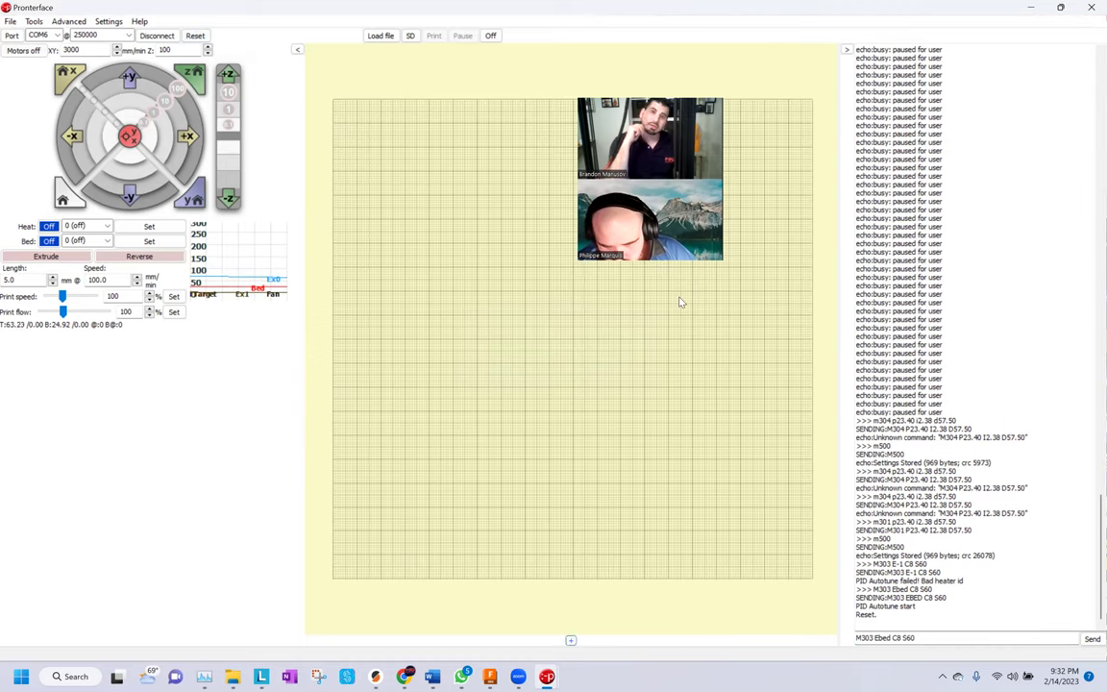
left_click(1091, 639)
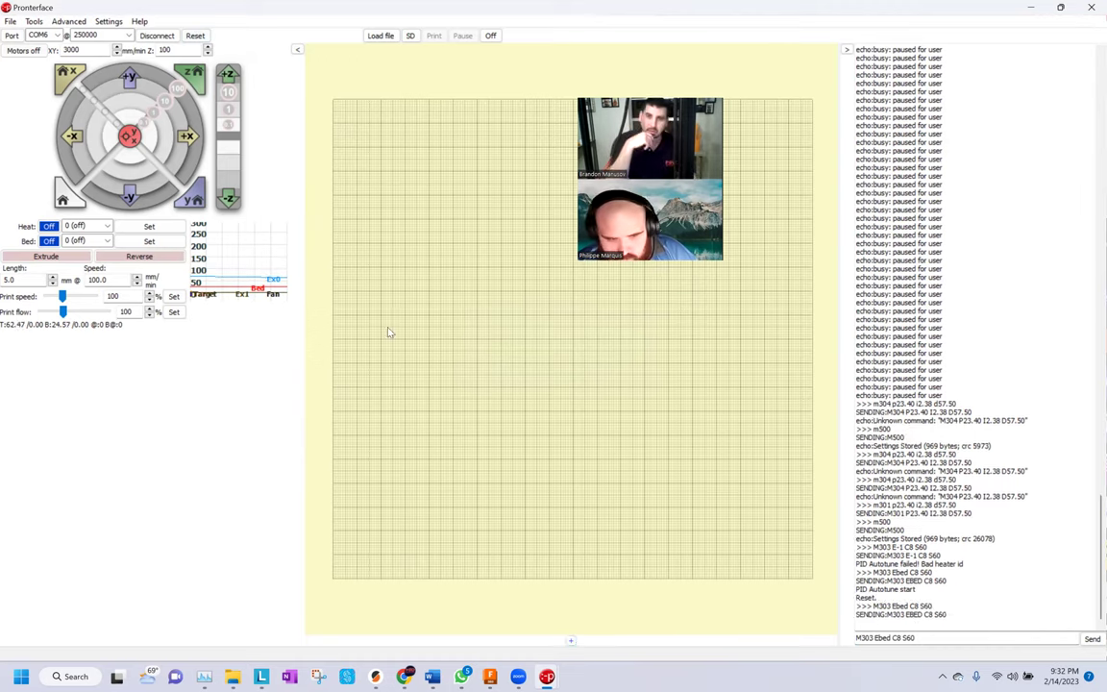
left_click(235, 262)
left_click(499, 366)
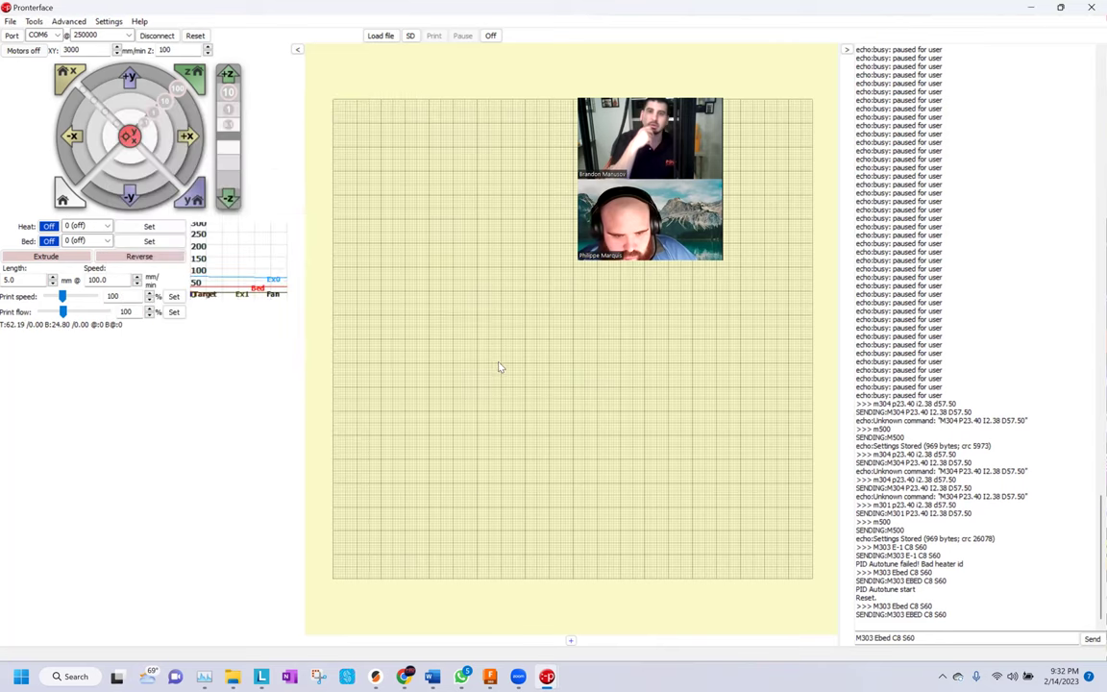
left_click(279, 273)
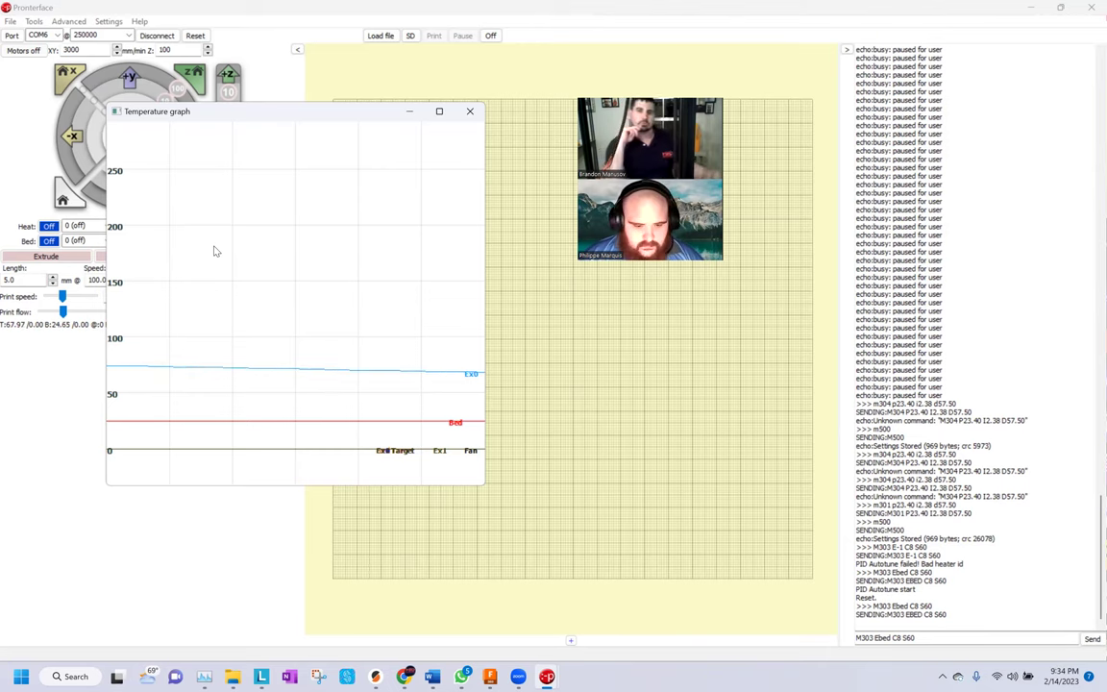
Close the temperature graph and reset the printer again to abandon the bed autotune
left_click(470, 112)
left_click(195, 36)
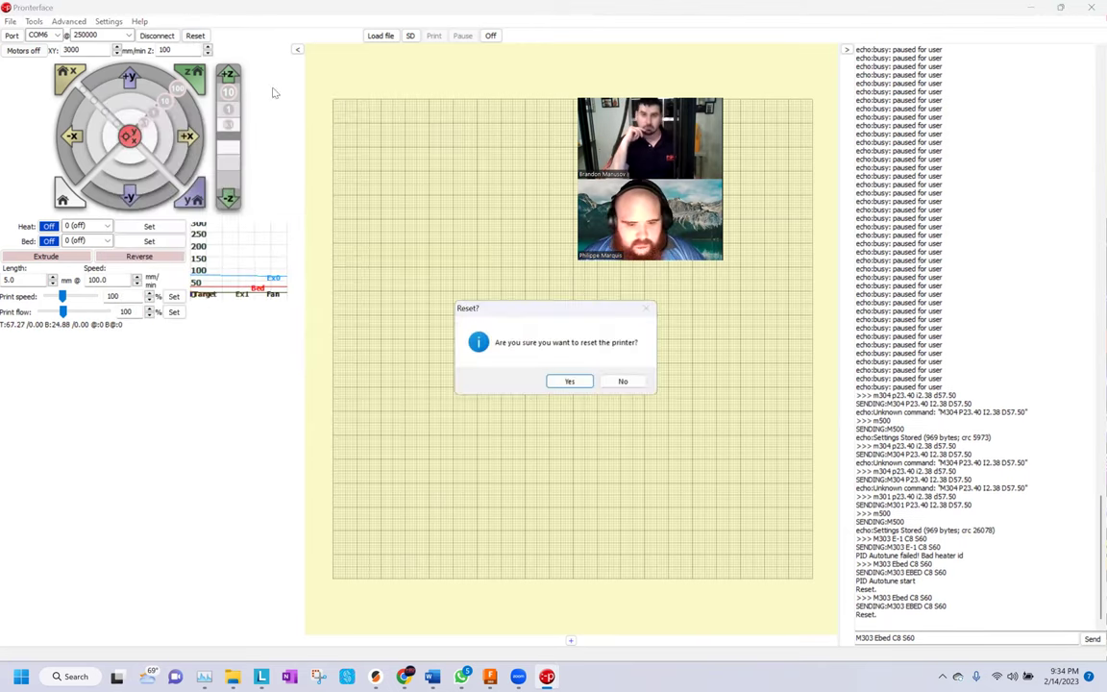
left_click(570, 382)
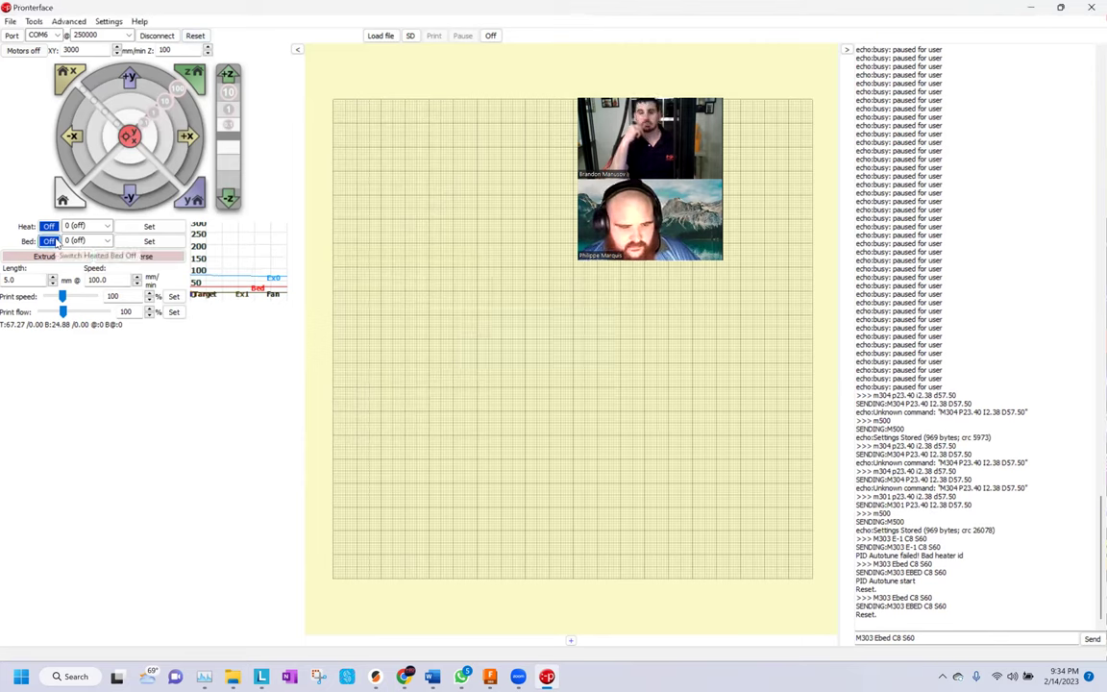
Set the heated bed's target temperature to 60 °C
left_click(100, 242)
type("60")
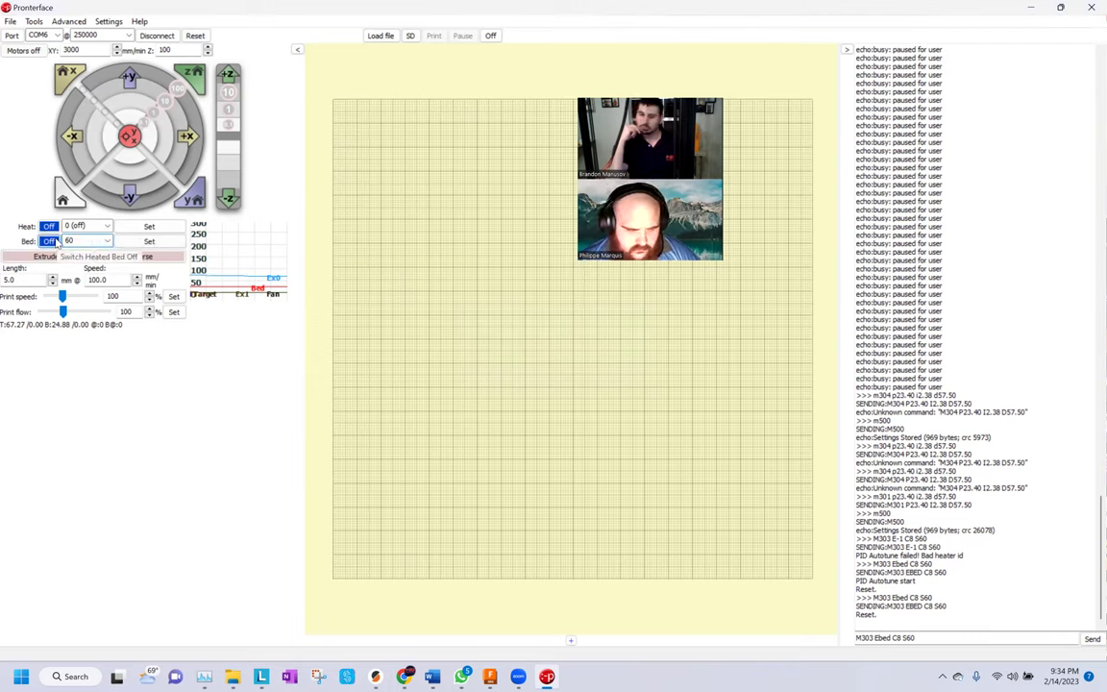
left_click(149, 241)
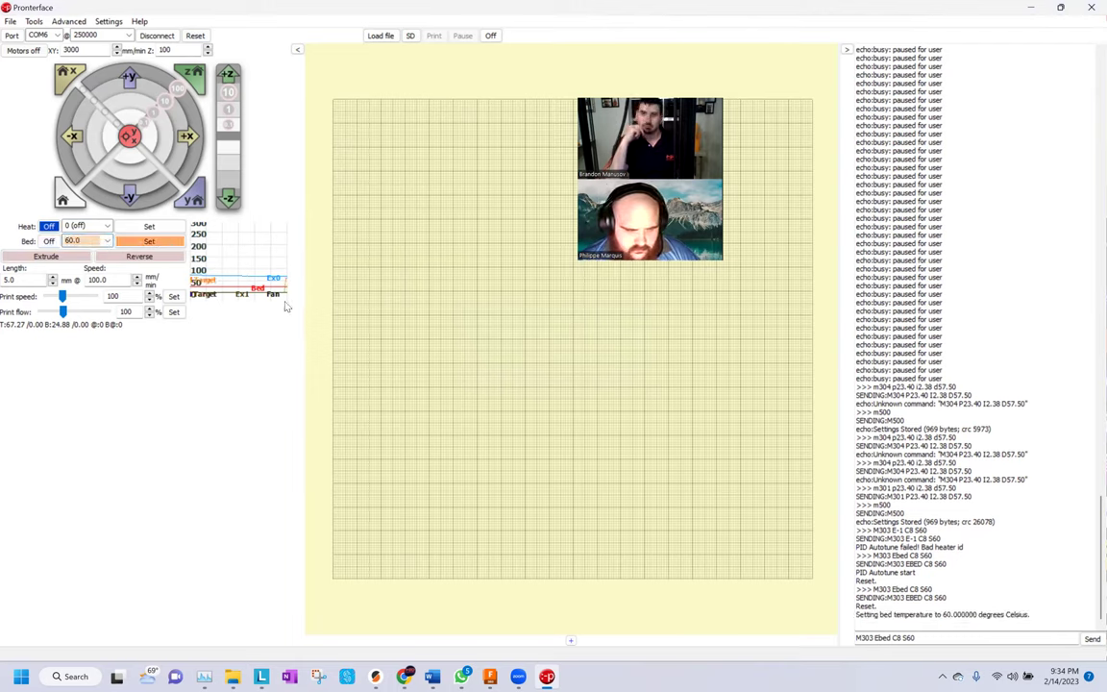
Check the temperature graph, reapply the 60 °C bed target, and watch the bed's heating curve
left_click(238, 251)
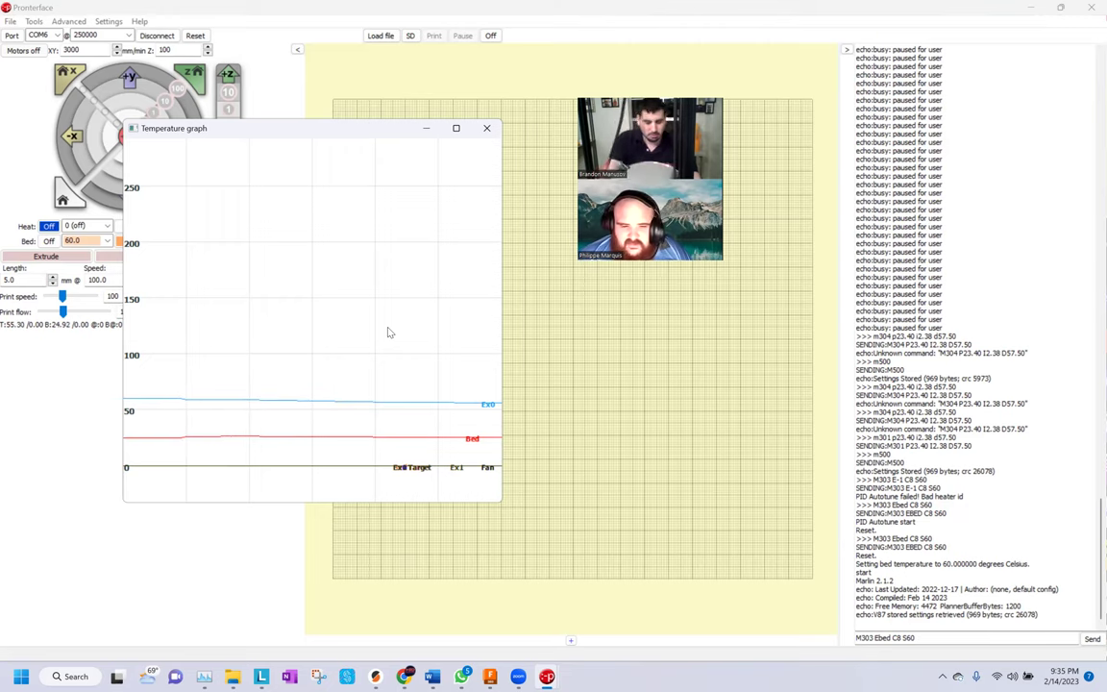
left_click_drag(243, 136, 440, 141)
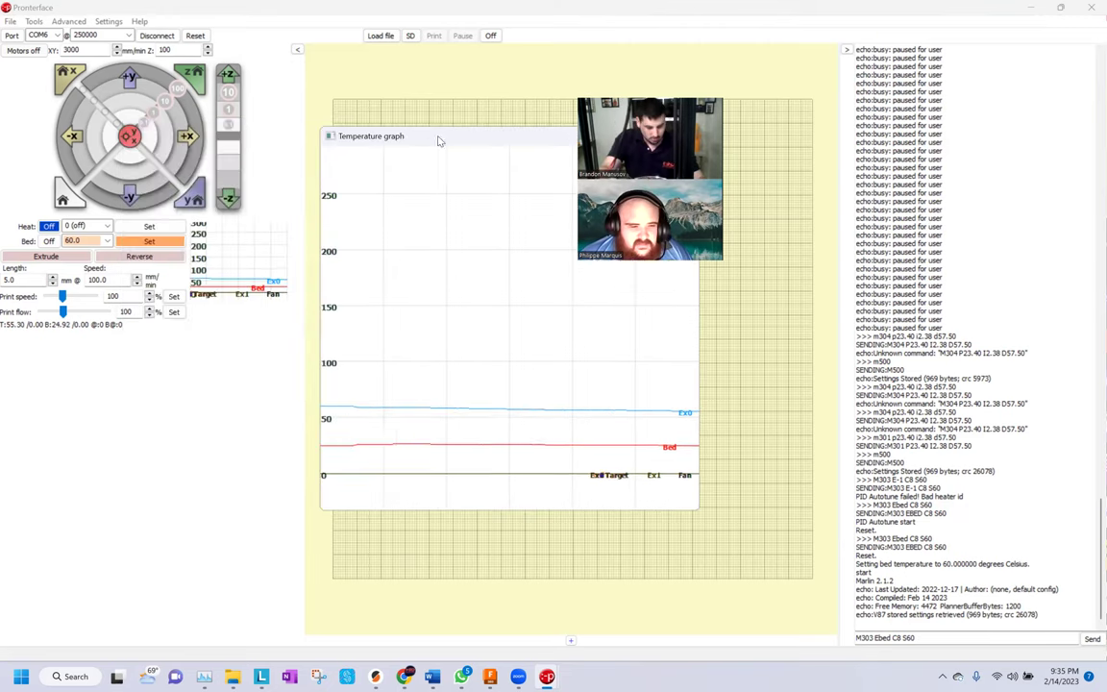
left_click(169, 232)
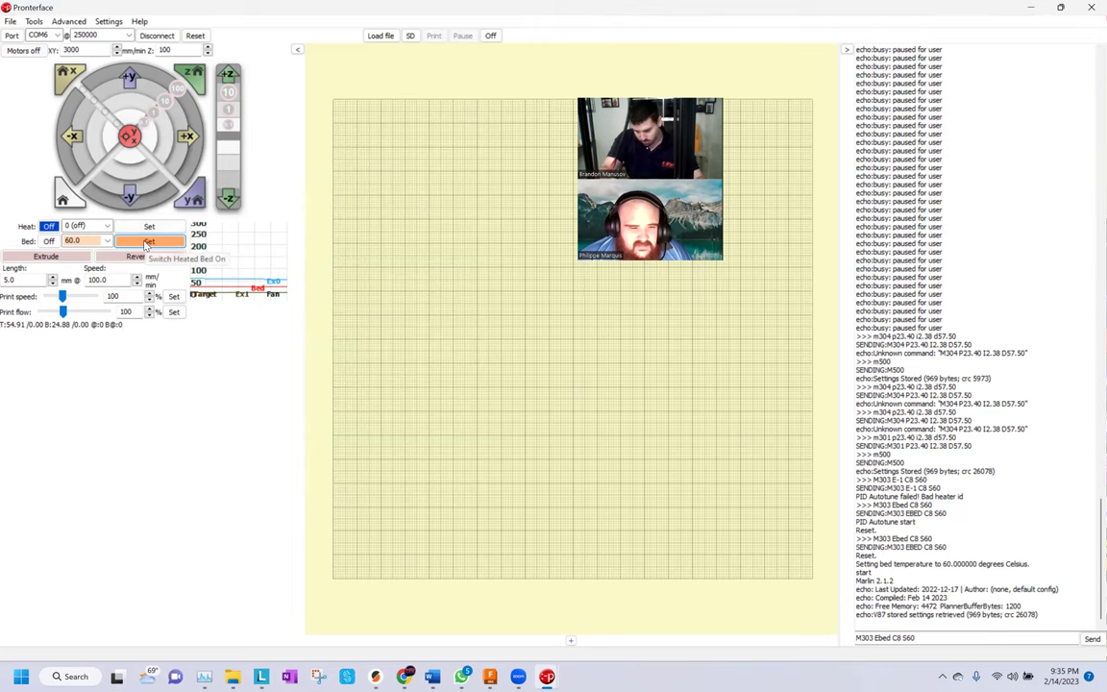
left_click(148, 242)
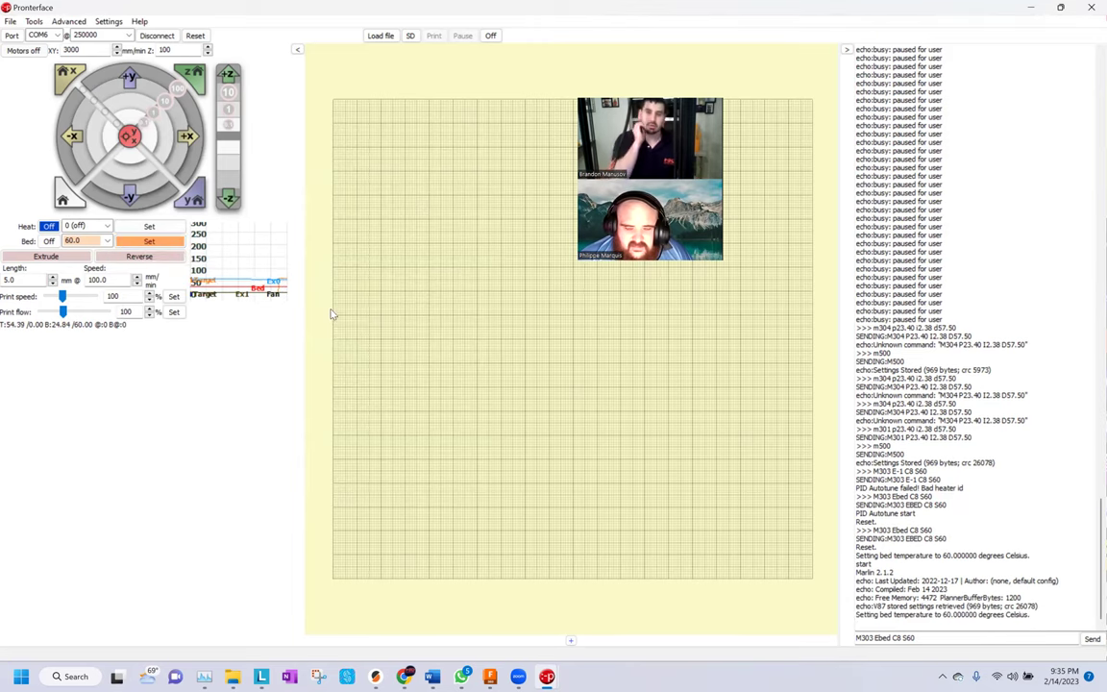
left_click(278, 273)
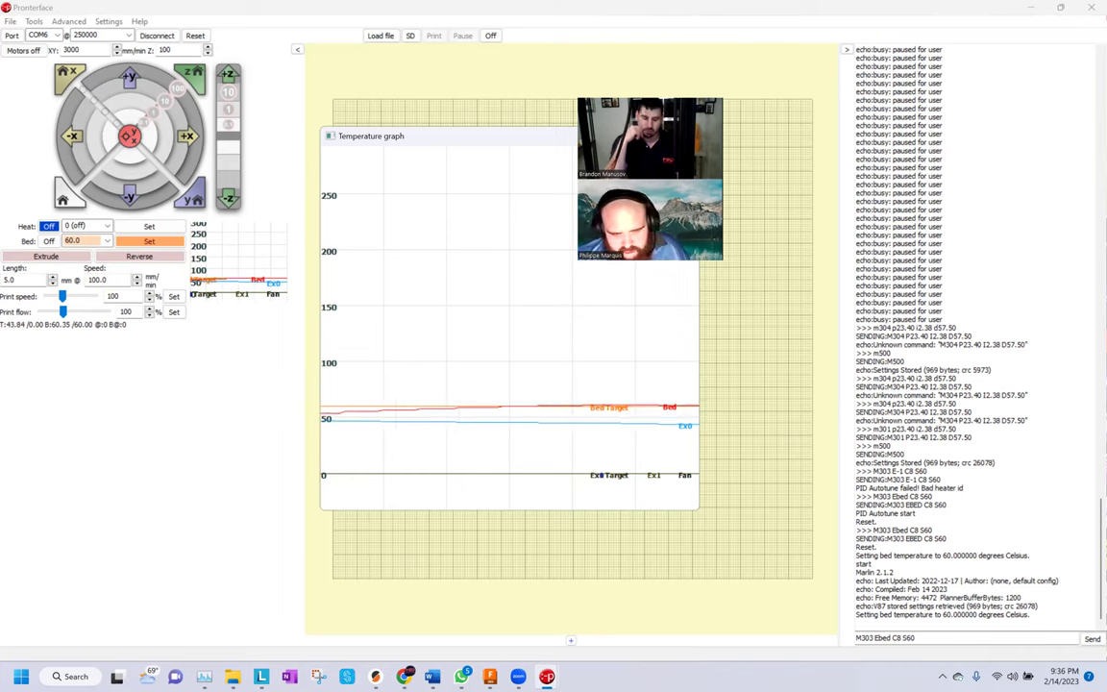
Close the graph, switch the heated bed off, and clear the M303 Ebed C8 S60 command from the command entry
left_click(227, 236)
left_click(43, 241)
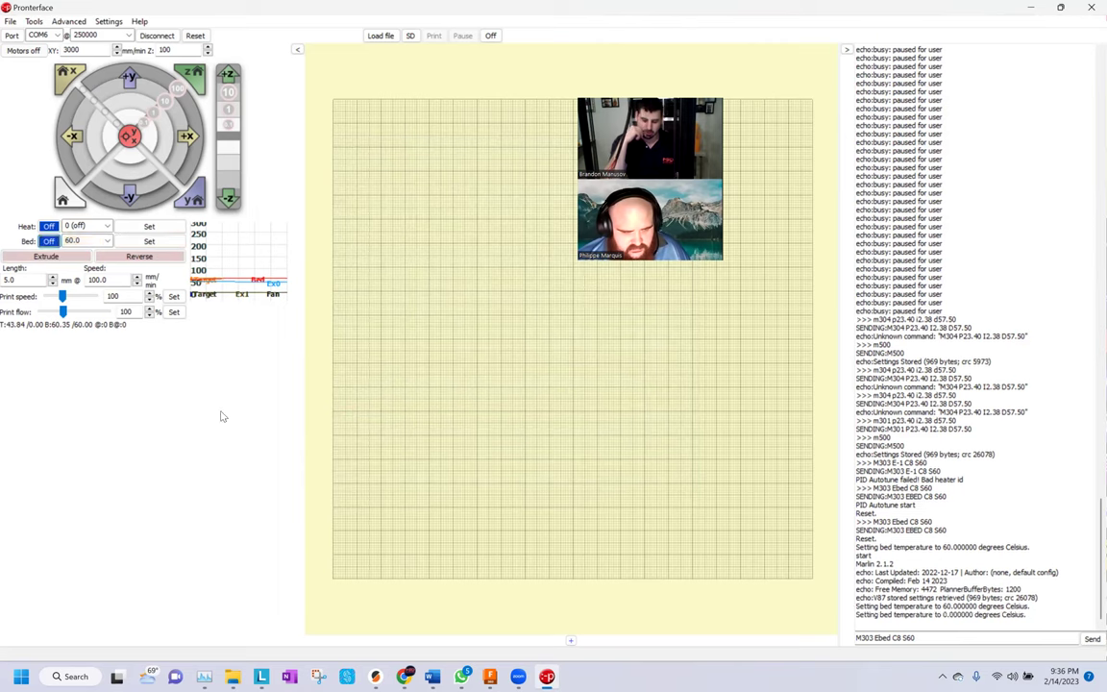
left_click(108, 242)
left_click(77, 252)
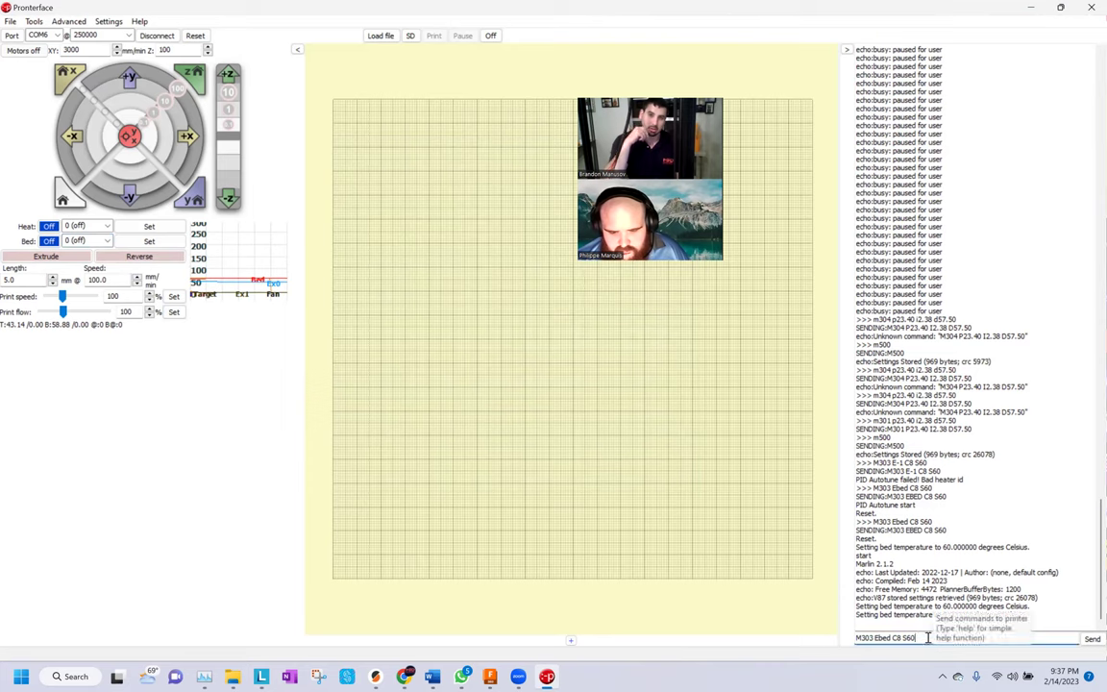
left_click_drag(846, 637, 971, 636)
key("BackSpace")
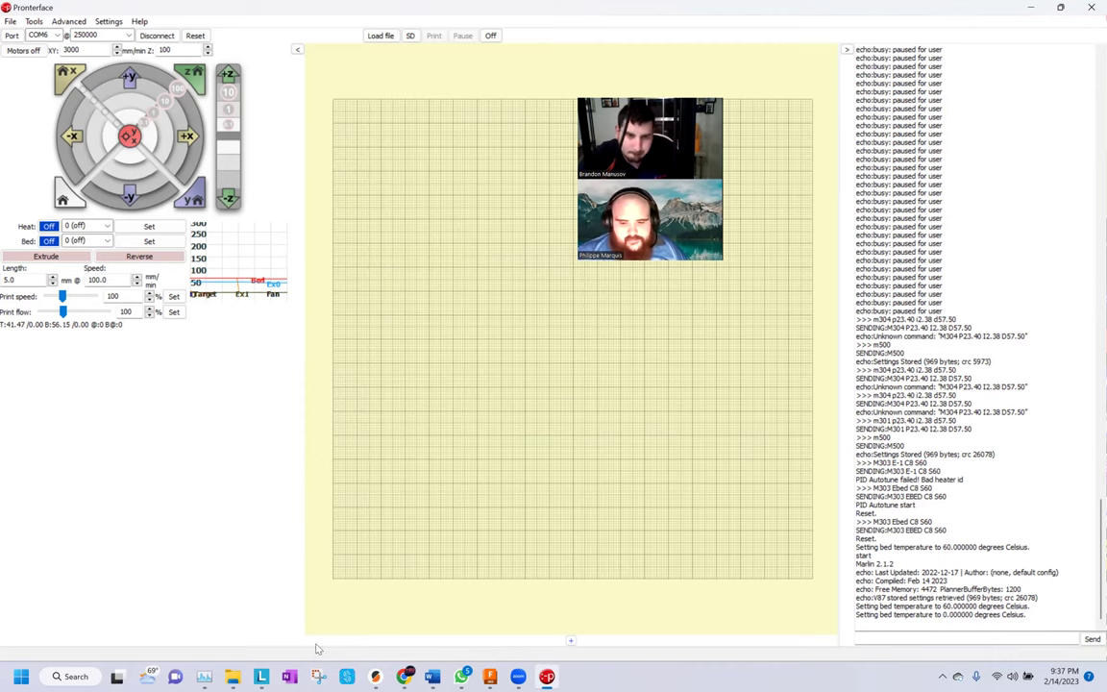
Switch to PrusaSlicer and choose the HE3D K280 -.2 plane print preset and the HE3D K280 Delta 3D Printer profile
left_click(378, 676)
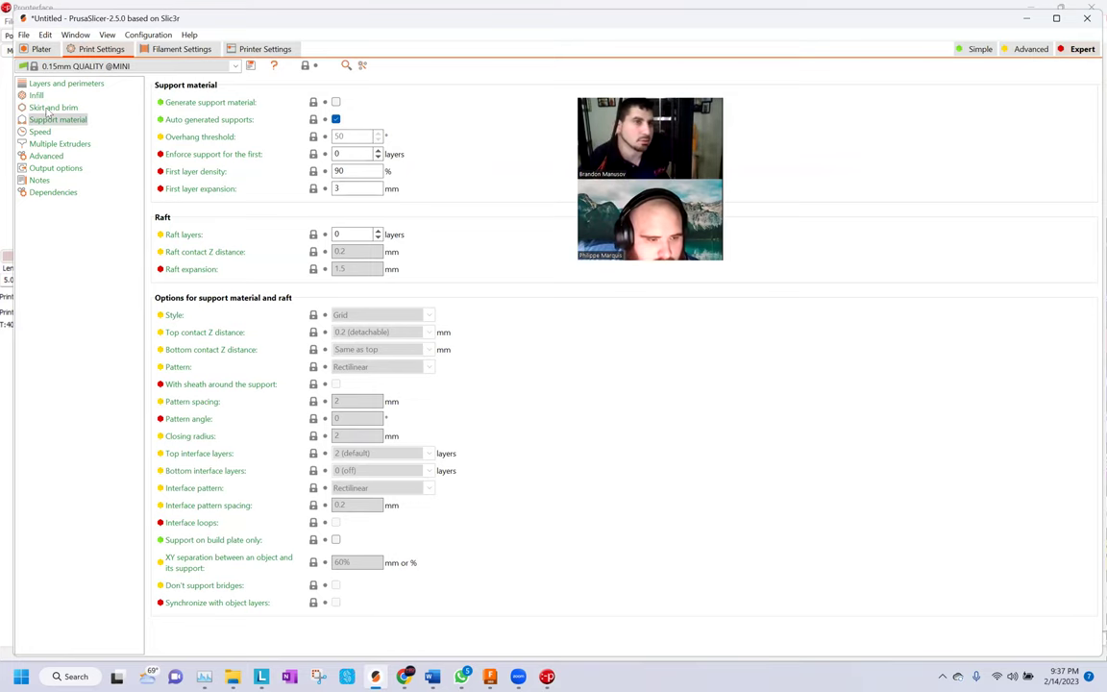
left_click(39, 48)
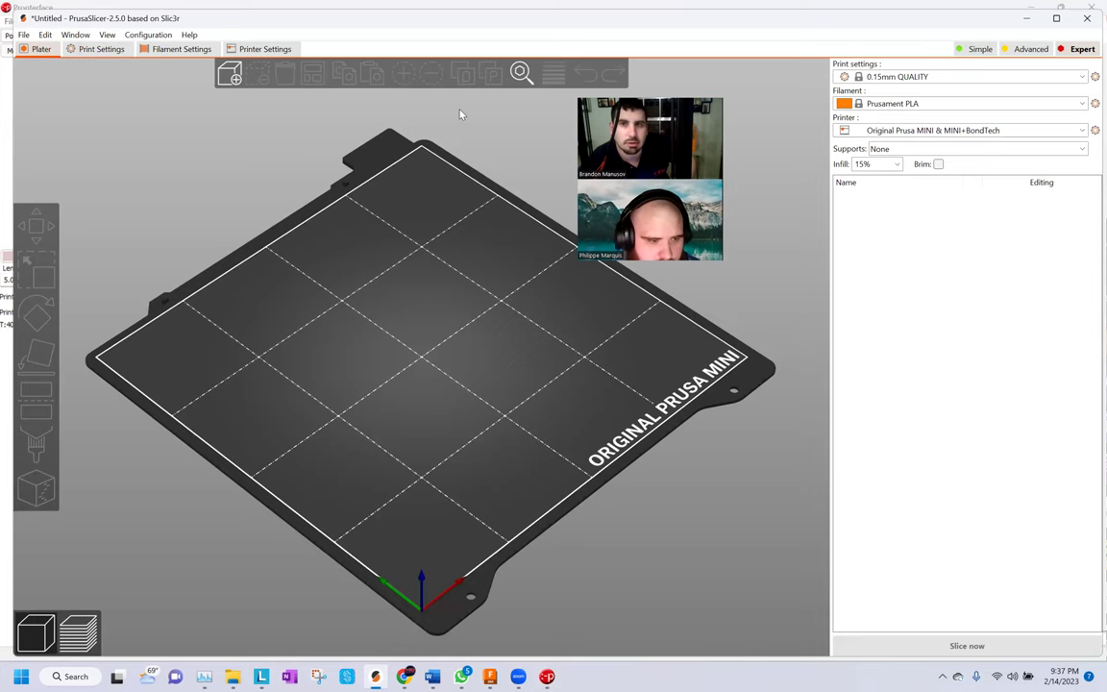
left_click(941, 79)
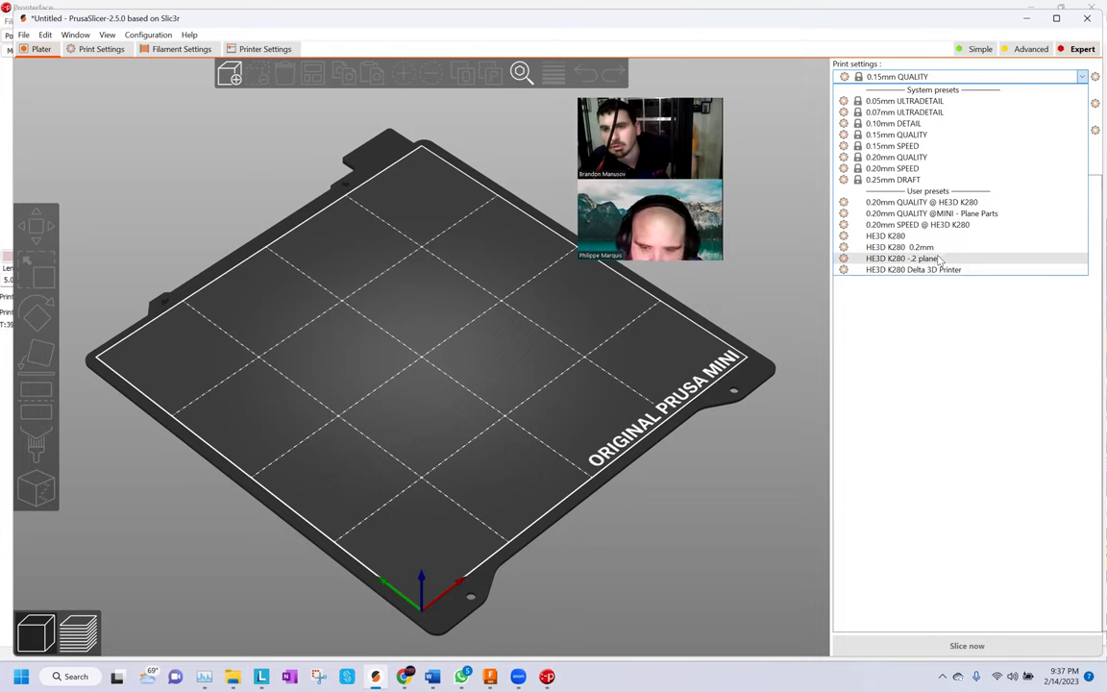
left_click(939, 258)
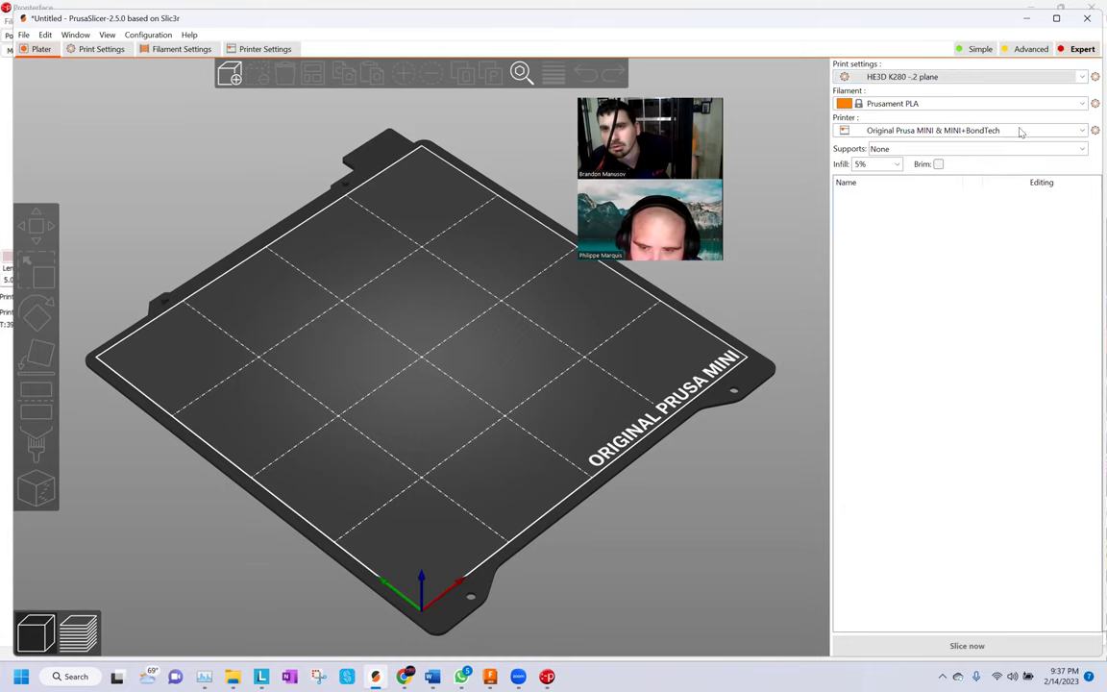
left_click(951, 131)
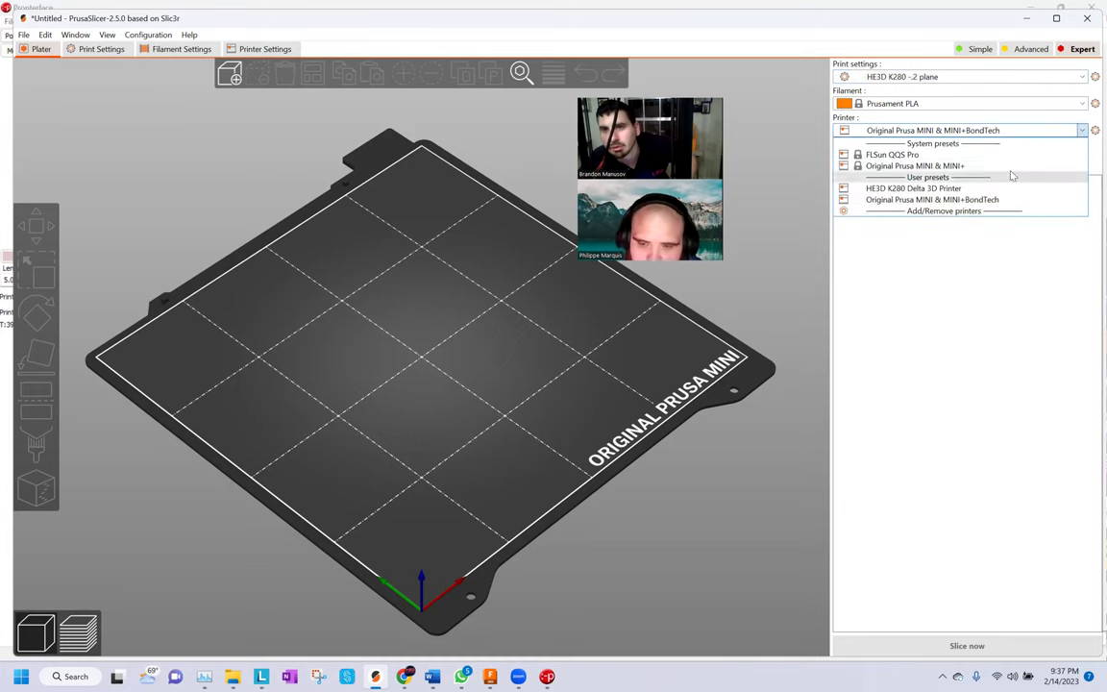
left_click(1009, 189)
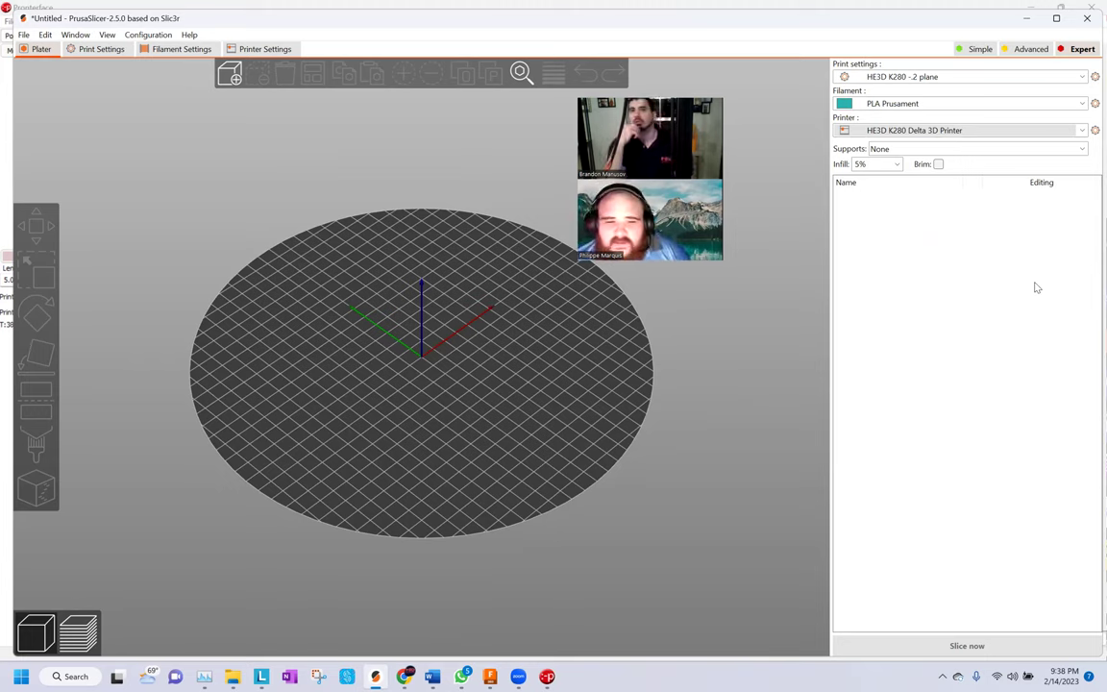
Open the printer profile's custom G-code and place the cursor after the first G92 E0.0 line that resets the extruder position
left_click(229, 49)
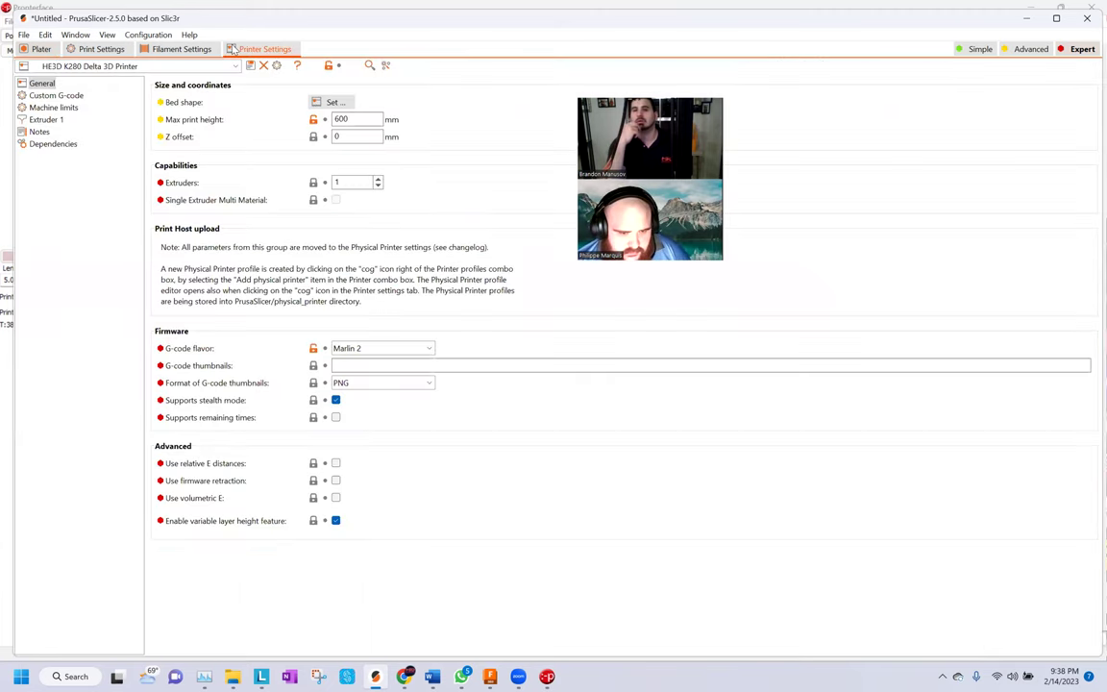
left_click(77, 97)
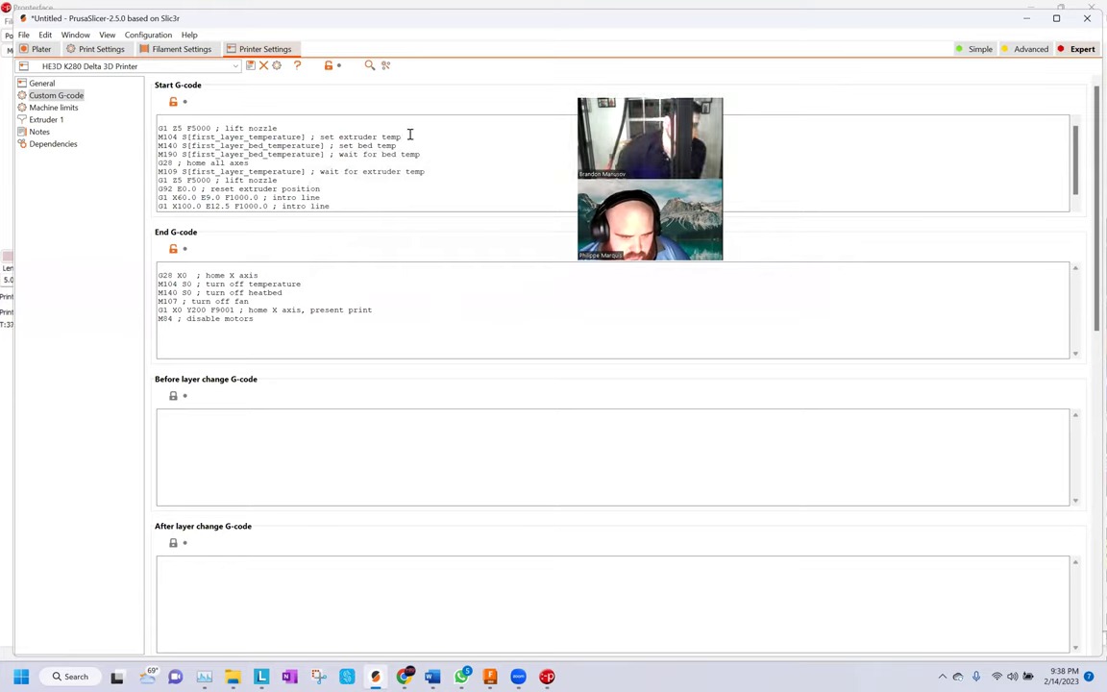
scroll(418, 182, "down", 1)
left_click(417, 185)
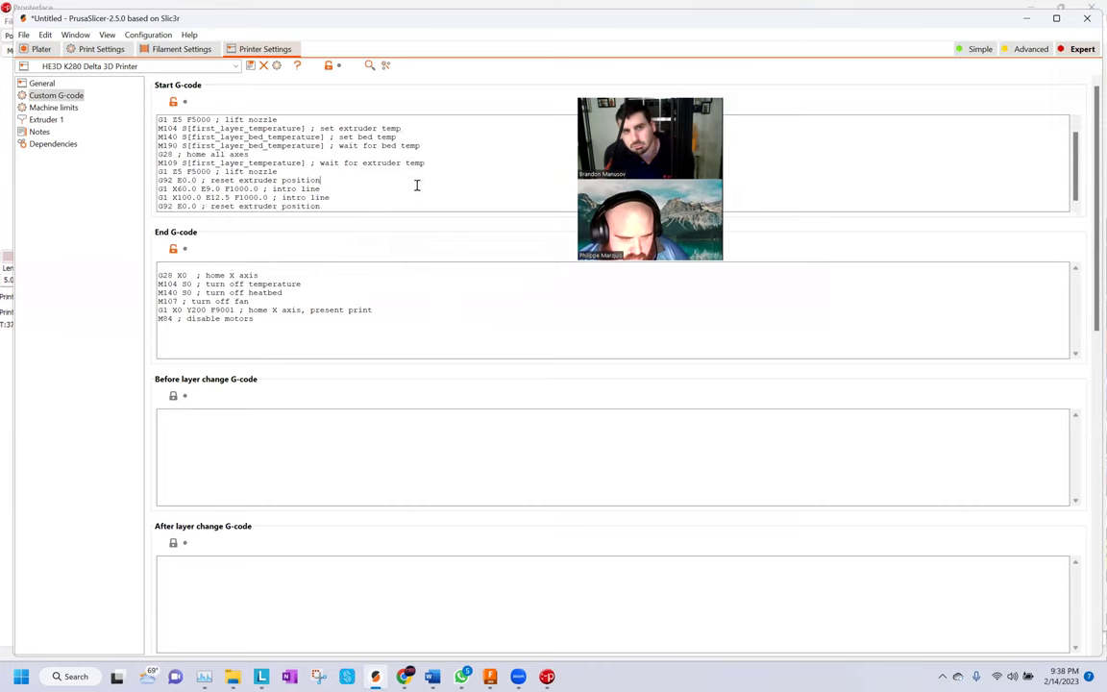
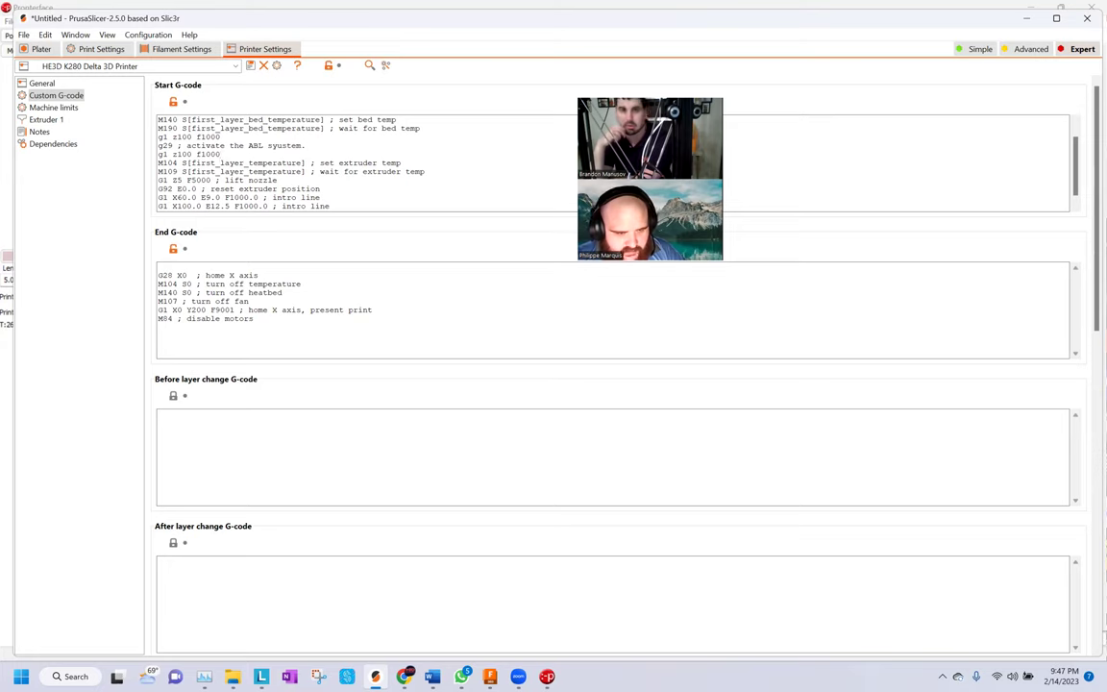
Delete the line "G1 Z5 F5000 ; lift nozzle" that follows the M109 command in the start G-code
left_click(312, 170)
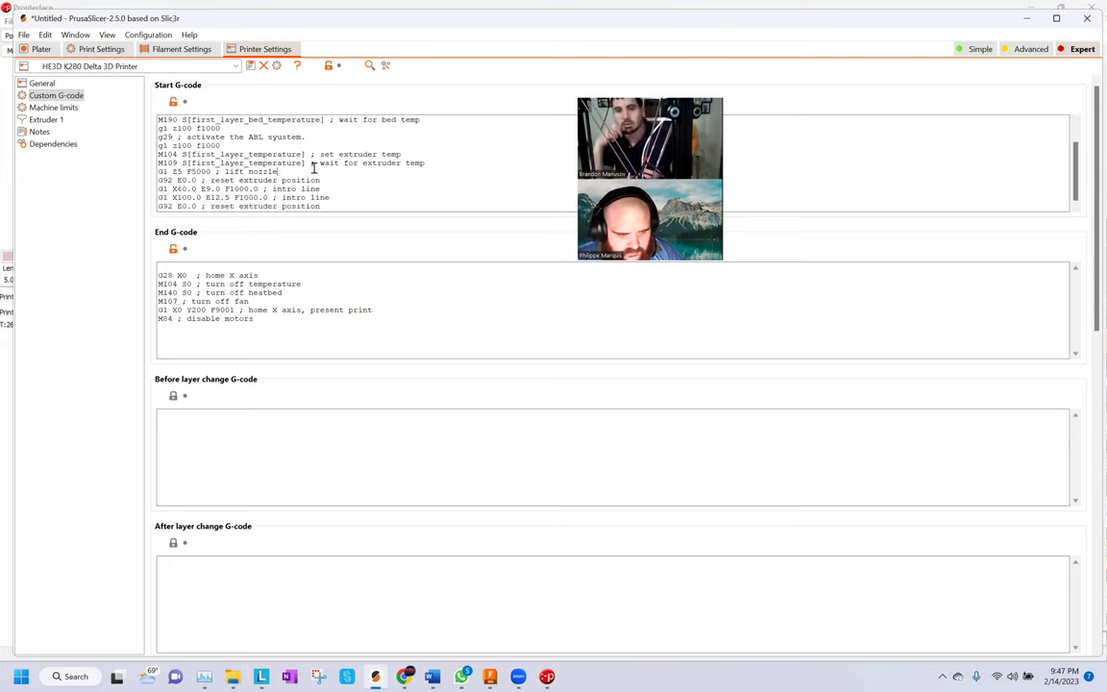
left_click_drag(287, 163, 160, 166)
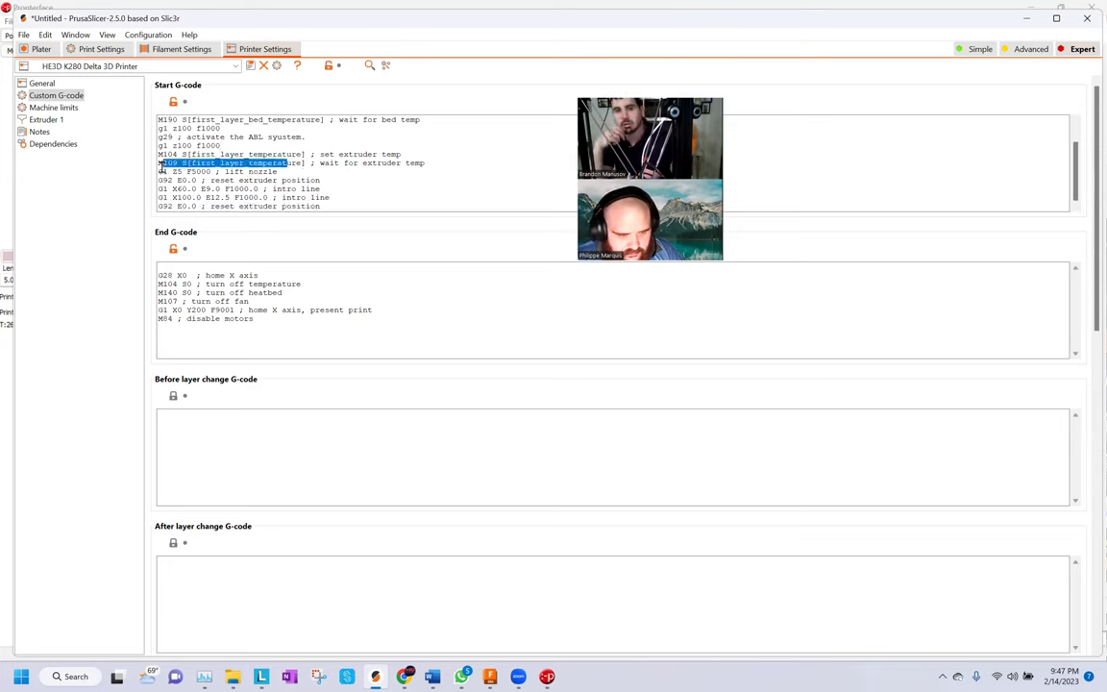
key("shift+End")
left_click(283, 170)
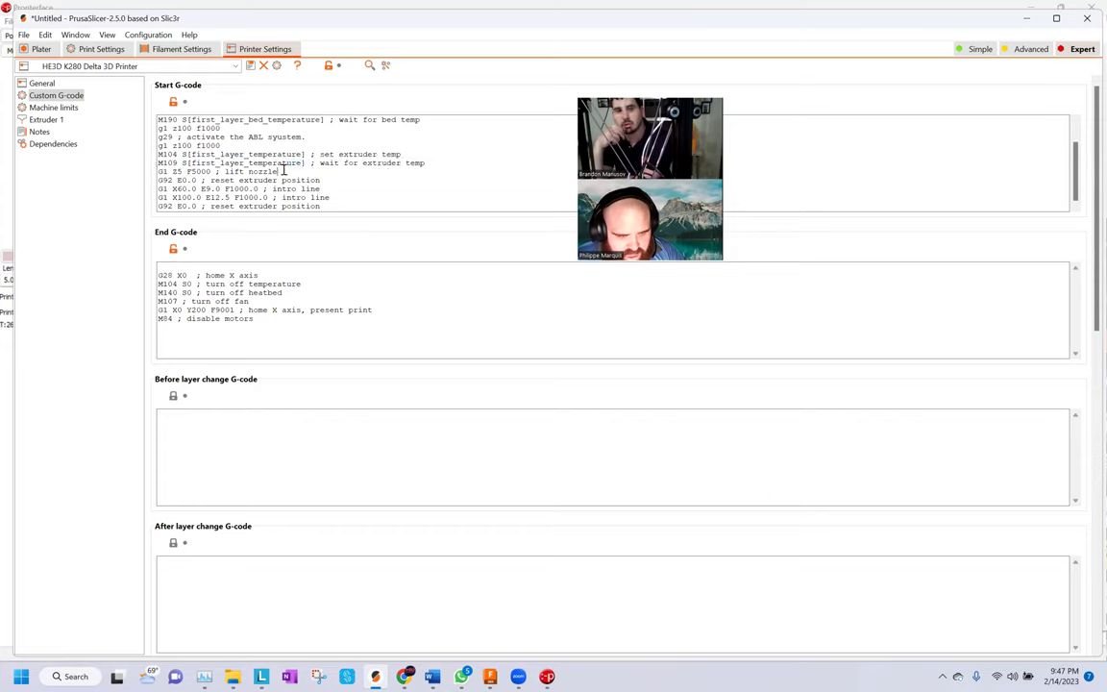
key("BackSpace")
key("BackSpace")
key("BackSpace")
key("BackSpace")
key("BackSpace")
key("BackSpace")
key("BackSpace")
key("BackSpace")
key("BackSpace")
key("BackSpace")
key("BackSpace")
key("BackSpace")
key("BackSpace")
key("BackSpace")
key("BackSpace")
key("BackSpace")
key("BackSpace")
key("BackSpace")
key("BackSpace")
key("BackSpace")
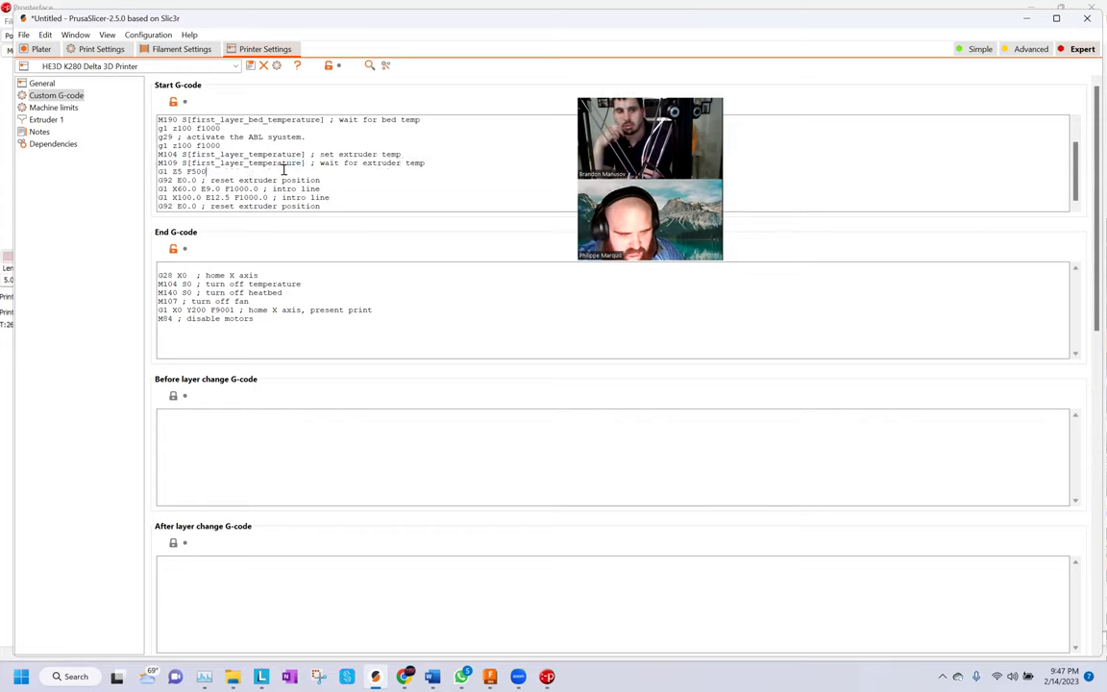
key("BackSpace")
key("BackSpace")
key("BackSpace")
key("BackSpace")
key("BackSpace")
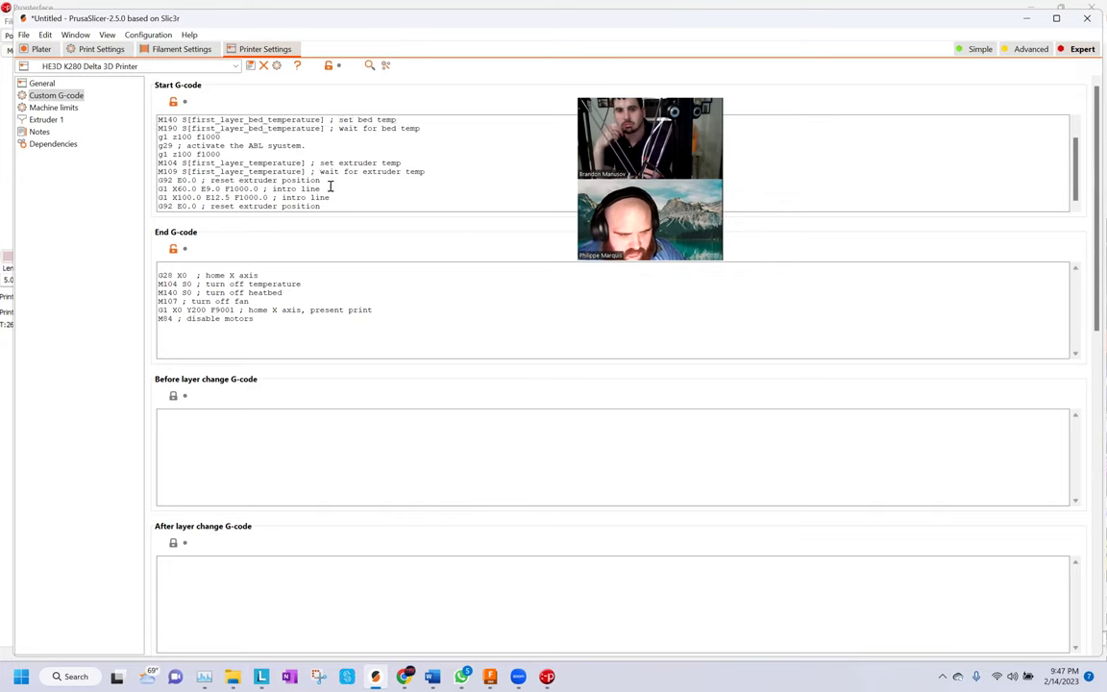
Save the edited start G-code in the printer preset under the existing name HE3D K280 Delta 3D Printer
left_click(335, 197)
left_click(338, 205)
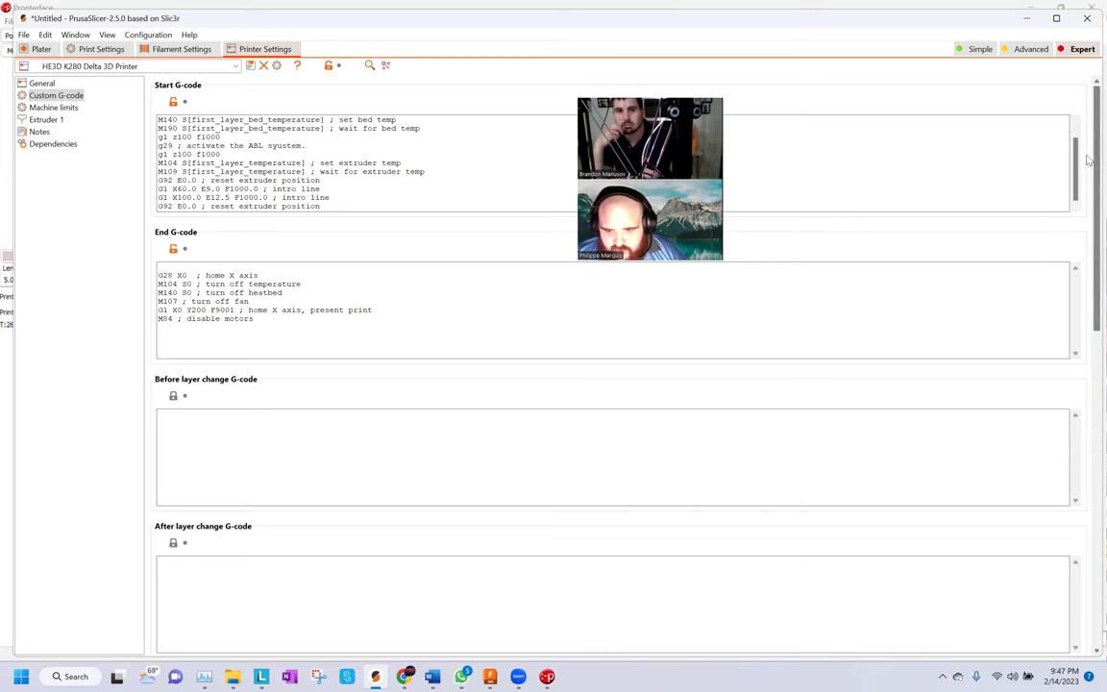
scroll(1089, 553, "down", 15)
scroll(1071, 461, "up", 15)
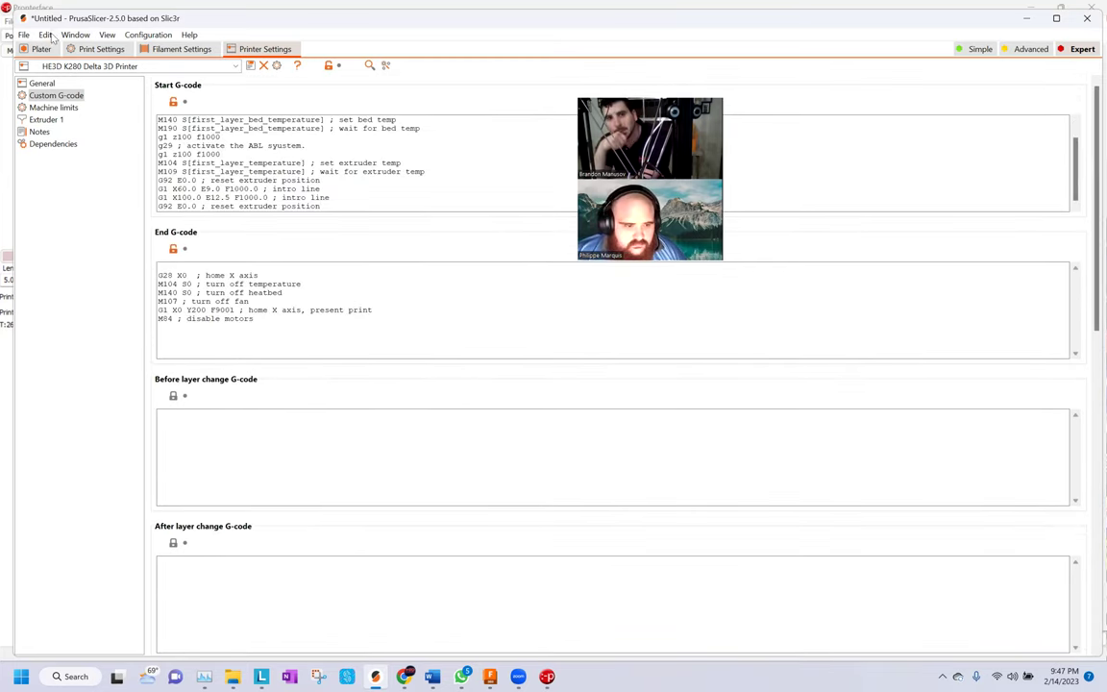
left_click(25, 36)
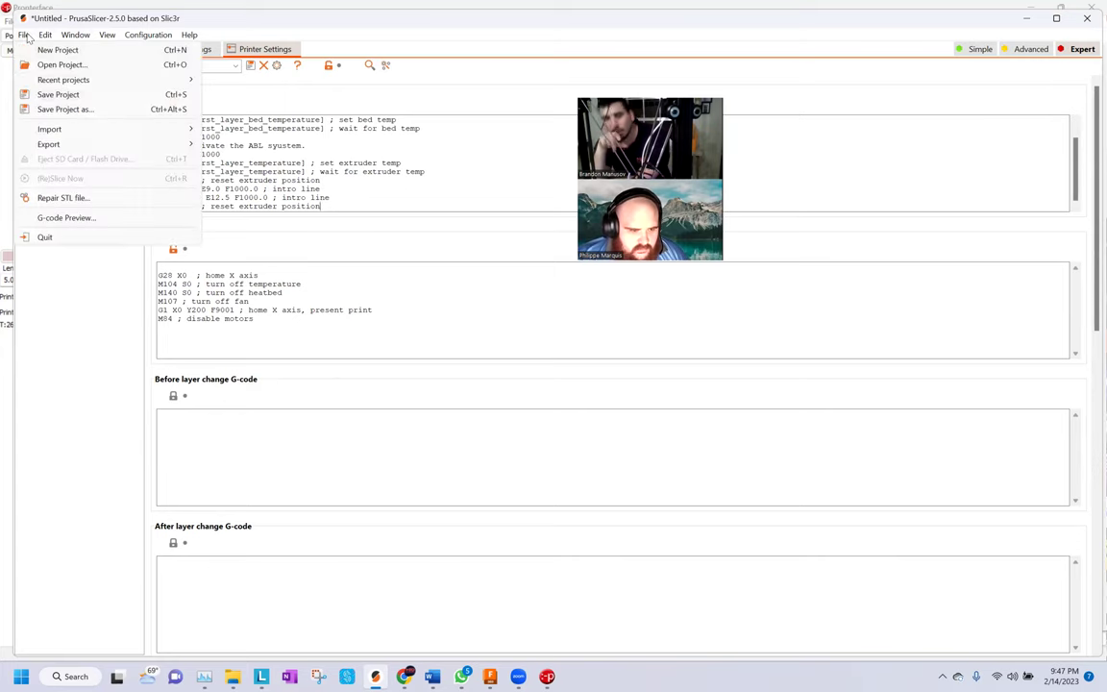
mouse_move(46, 36)
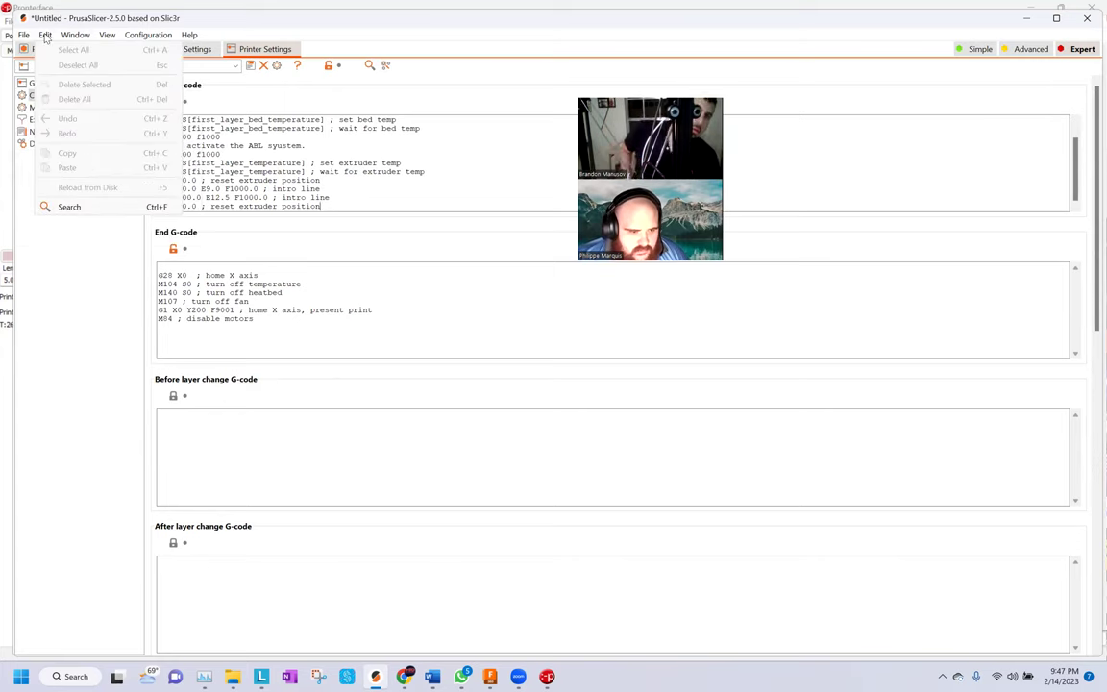
left_click(44, 254)
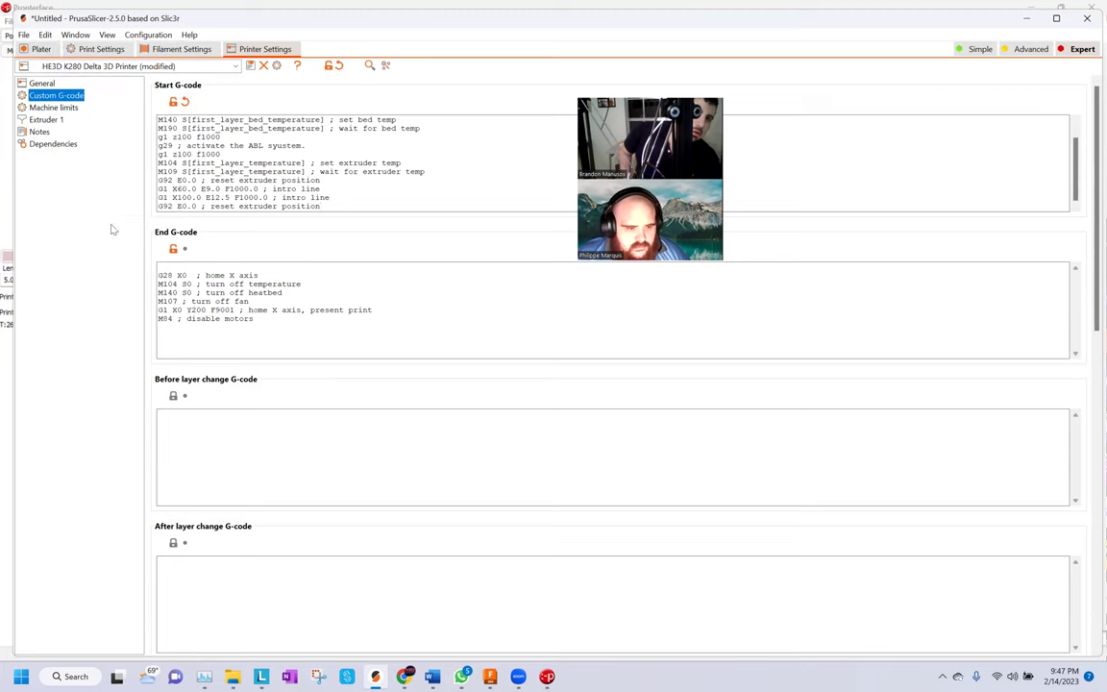
left_click(250, 66)
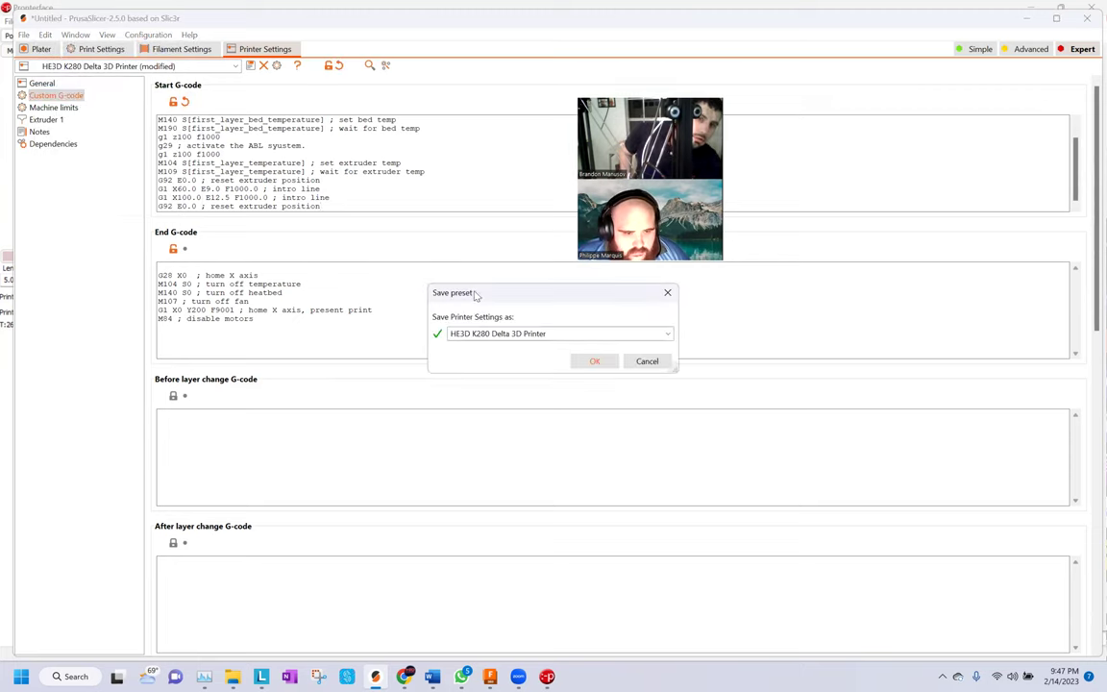
left_click(593, 362)
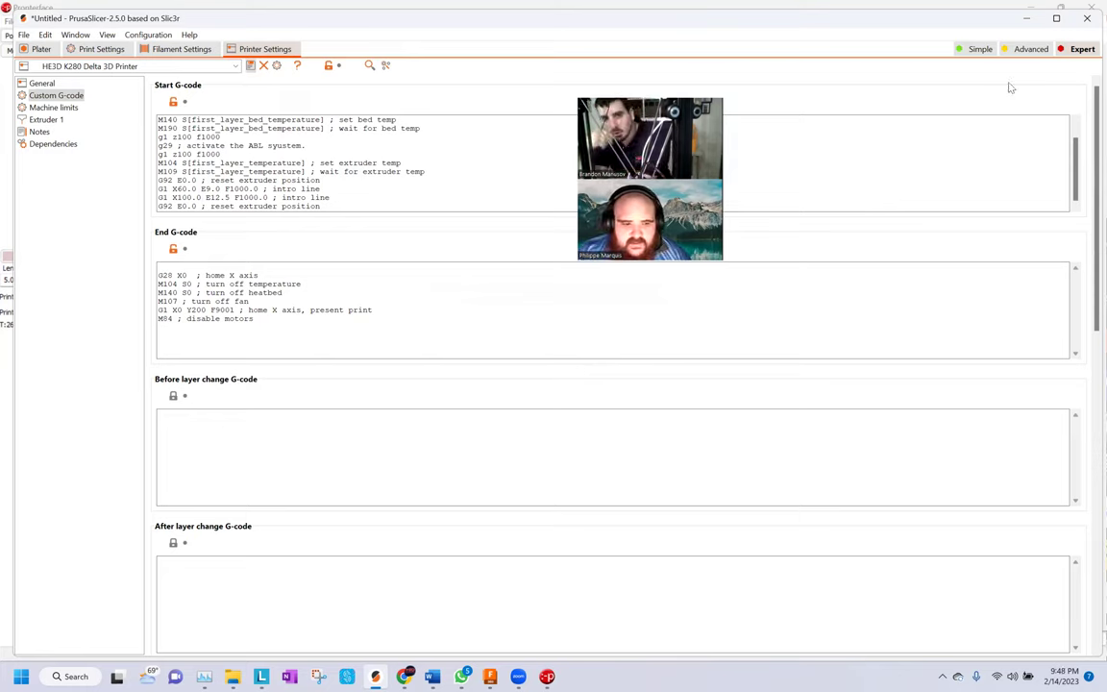
Close the slicer without saving the untitled project and return to Pronterface
left_click_drag(248, 128, 240, 165)
left_click(239, 165)
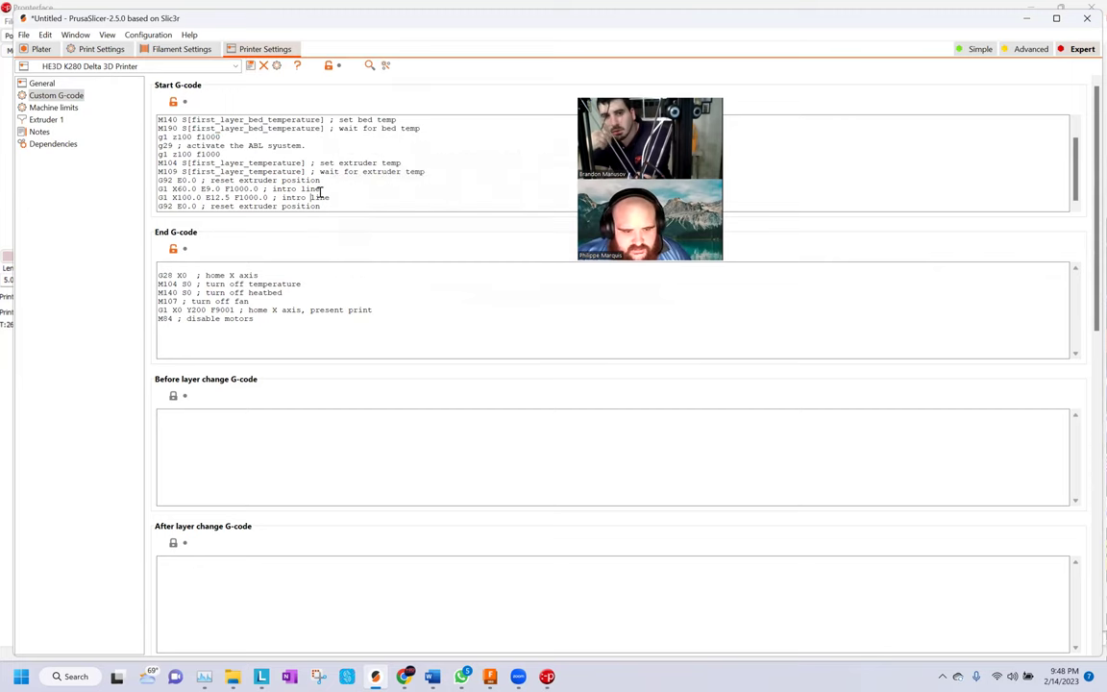
left_click(1087, 18)
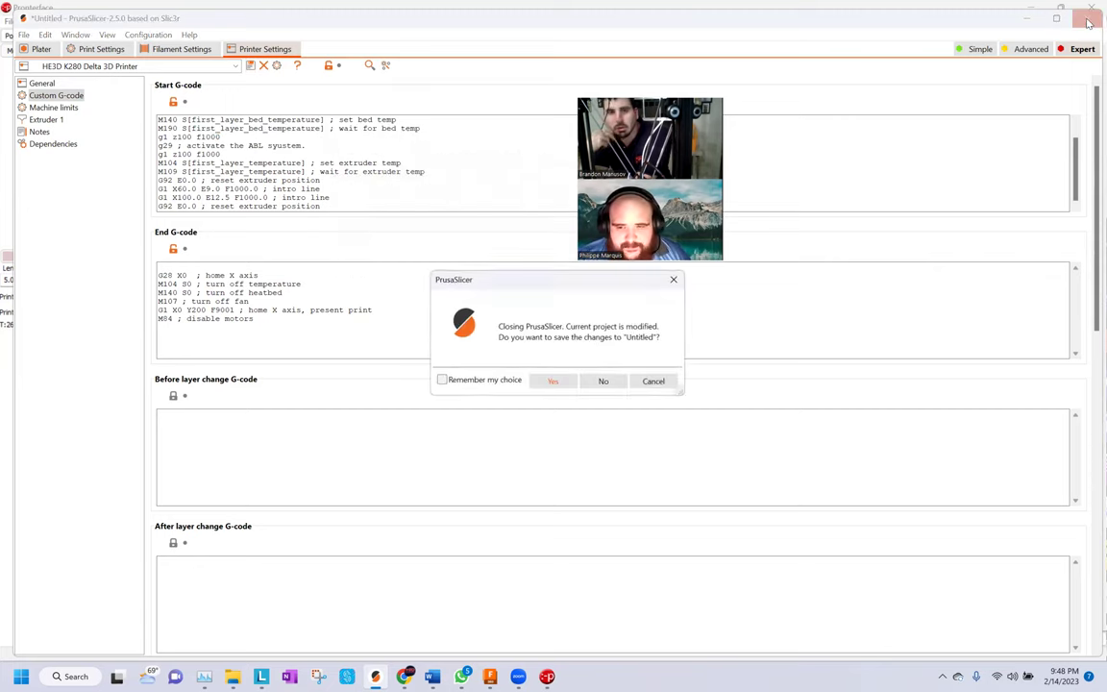
left_click(561, 382)
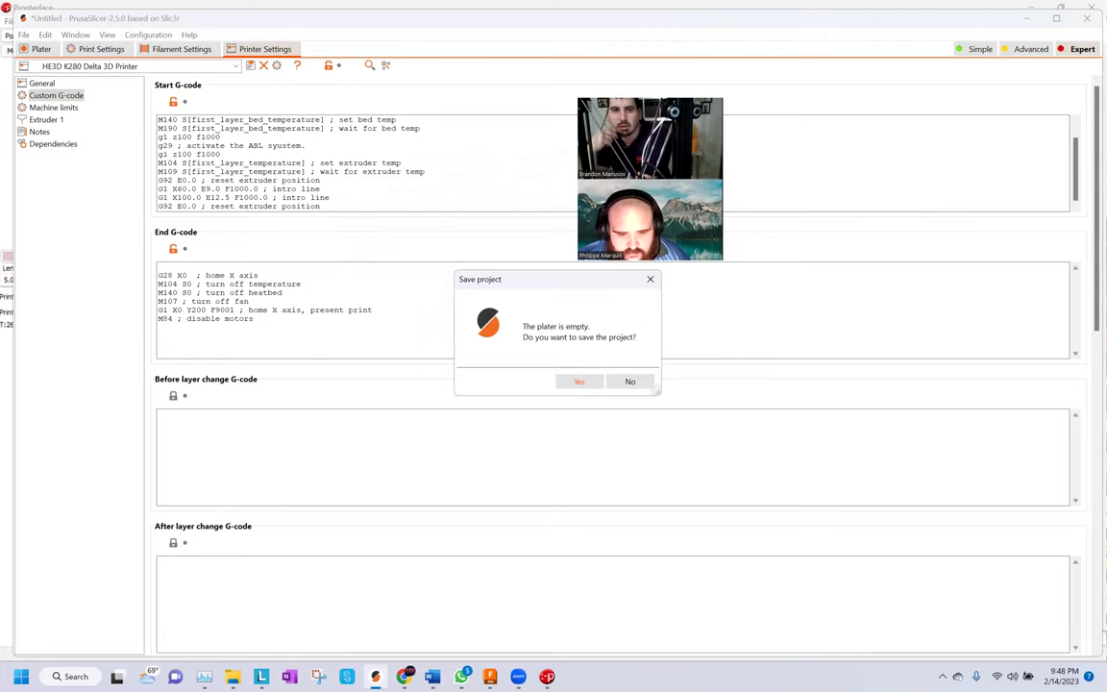
left_click(580, 381)
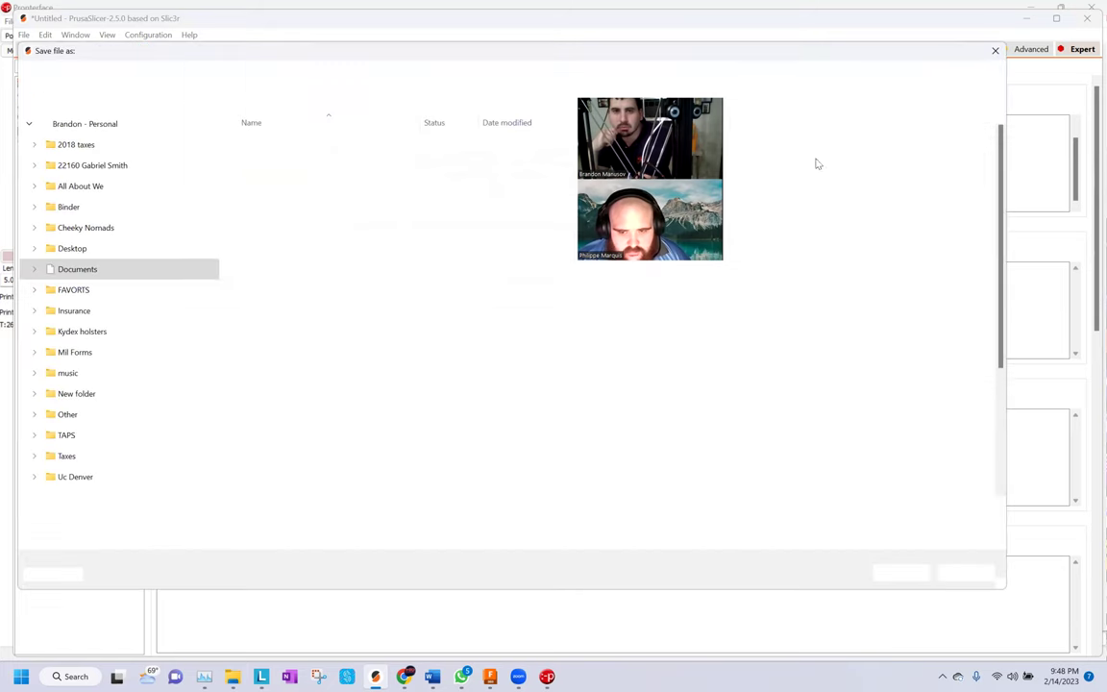
key("Escape")
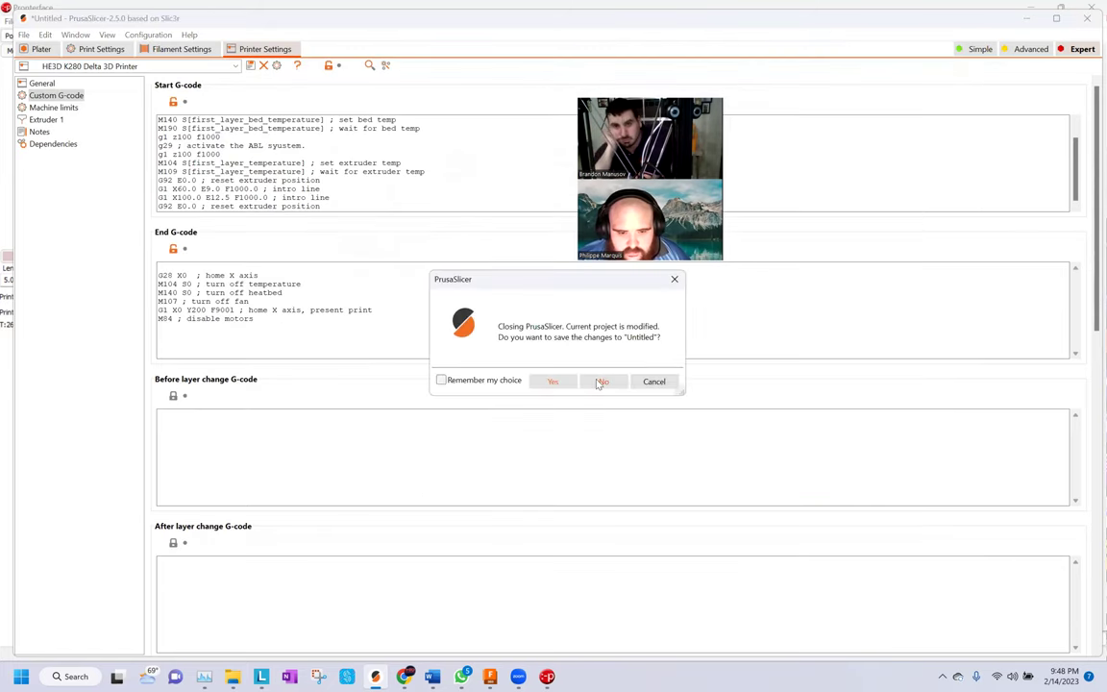
left_click(601, 381)
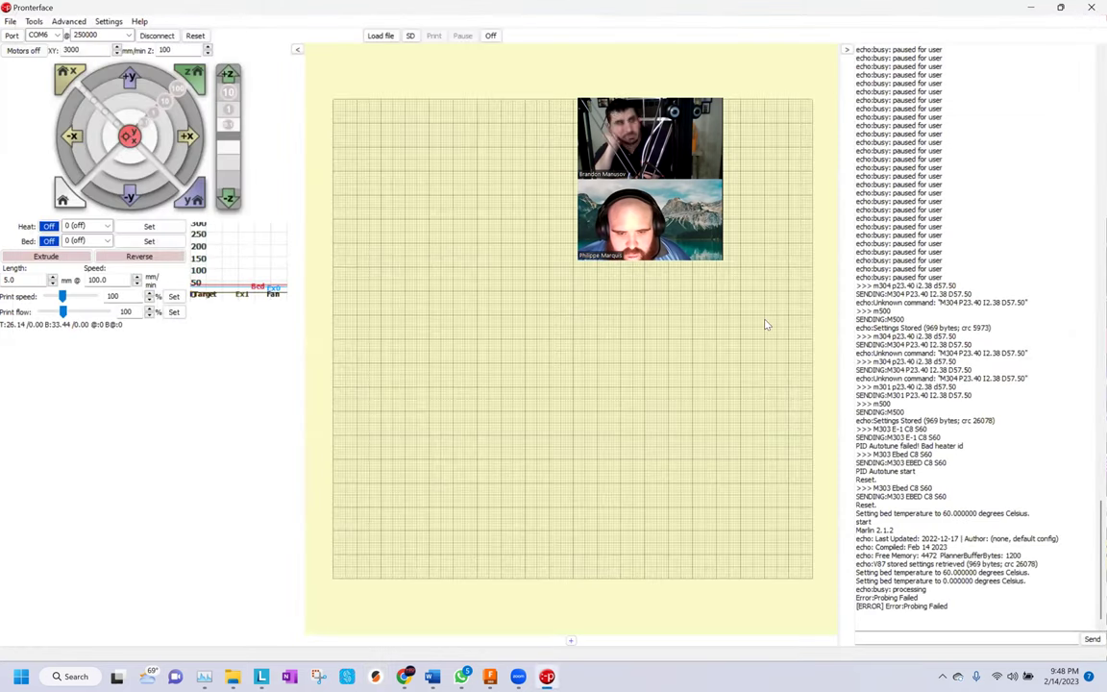
Disconnect and reconnect the printer on COM6 at 250000 baud, and clear the console log
left_click(159, 36)
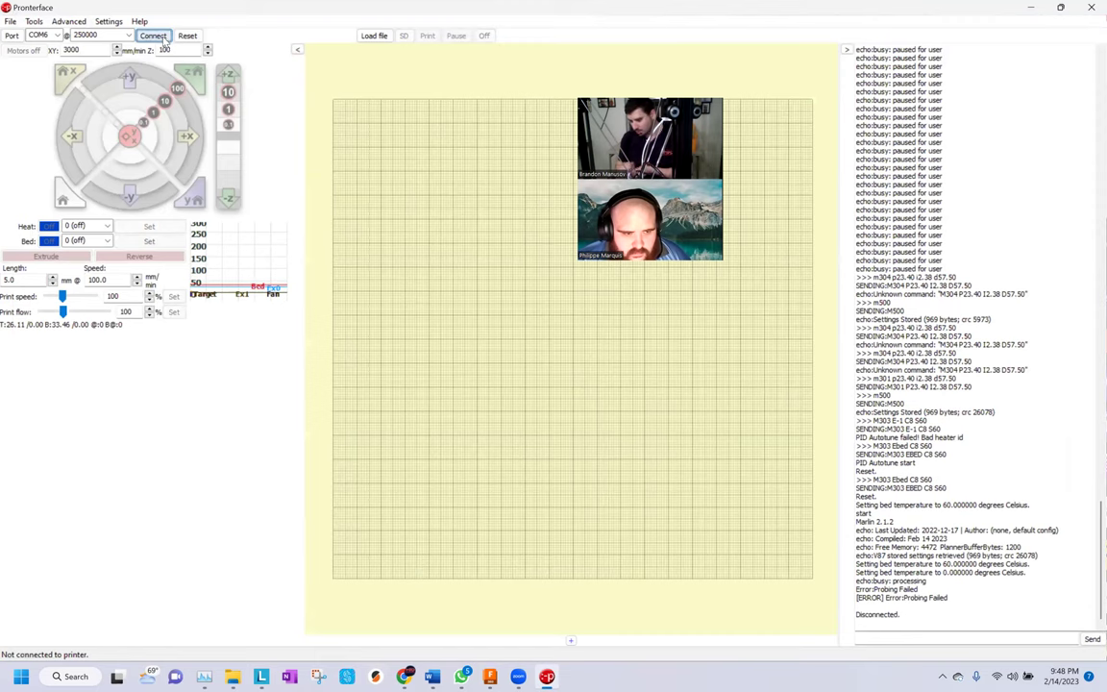
left_click(163, 38)
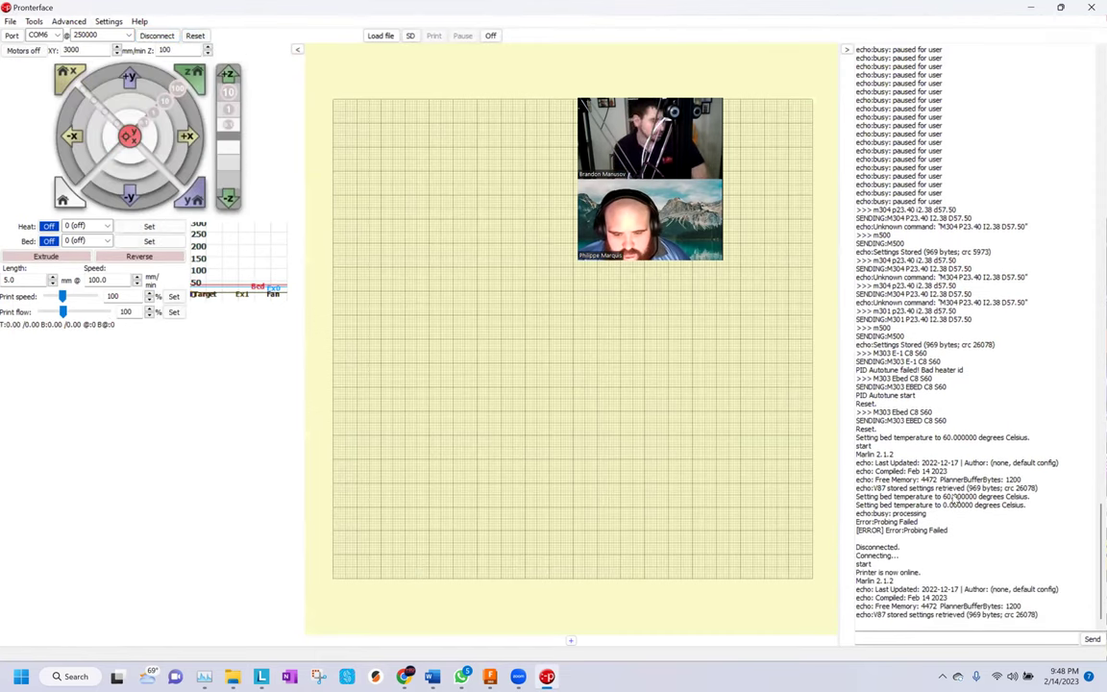
right_click(957, 504)
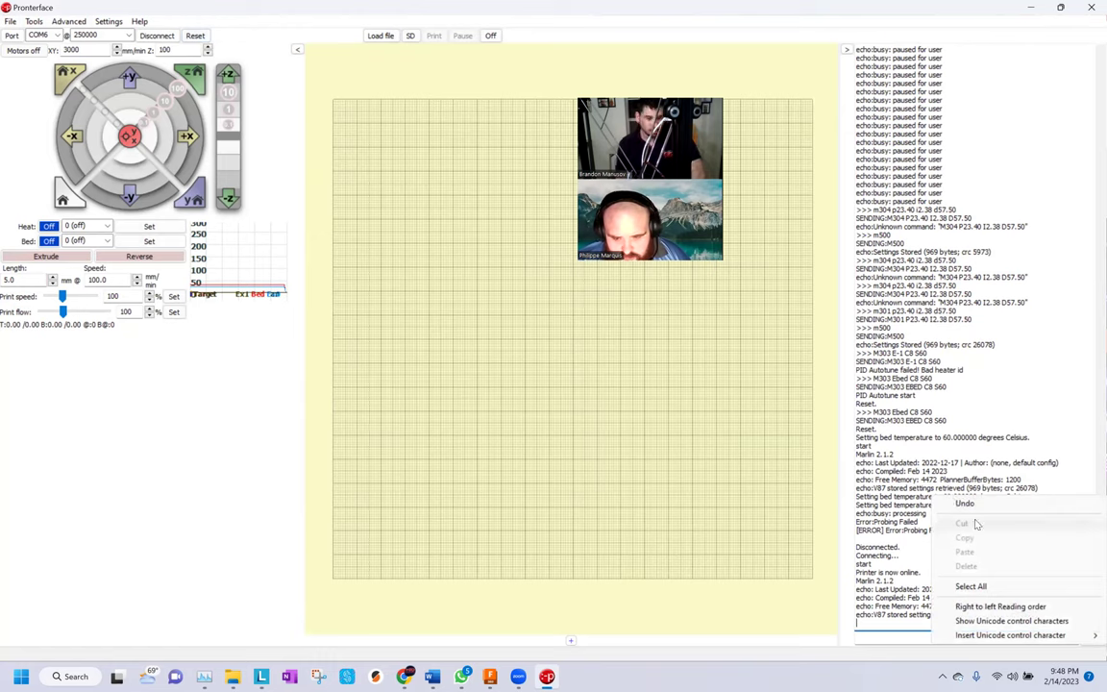
left_click(988, 503)
right_click(992, 540)
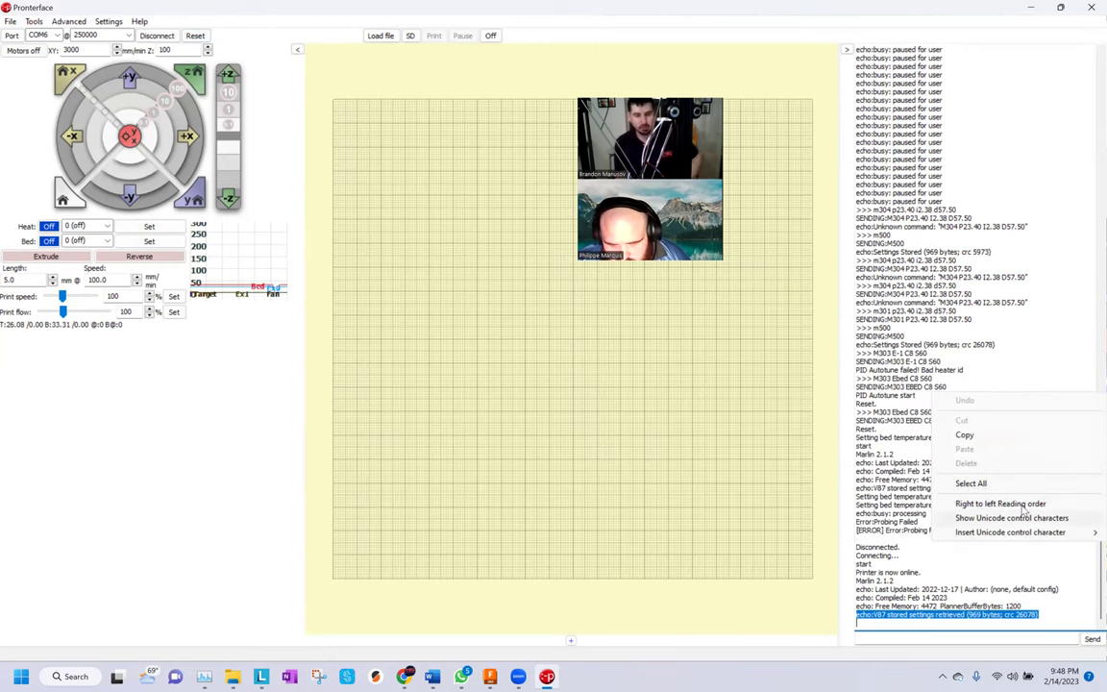
left_click(30, 21)
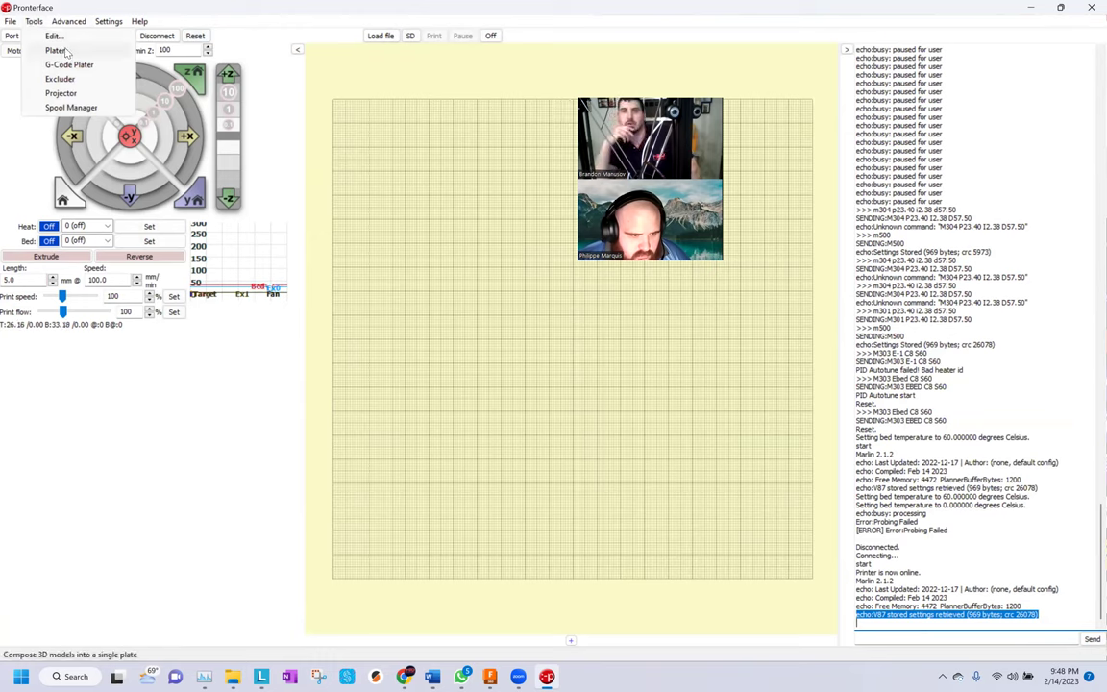
key("Escape")
left_click(16, 20)
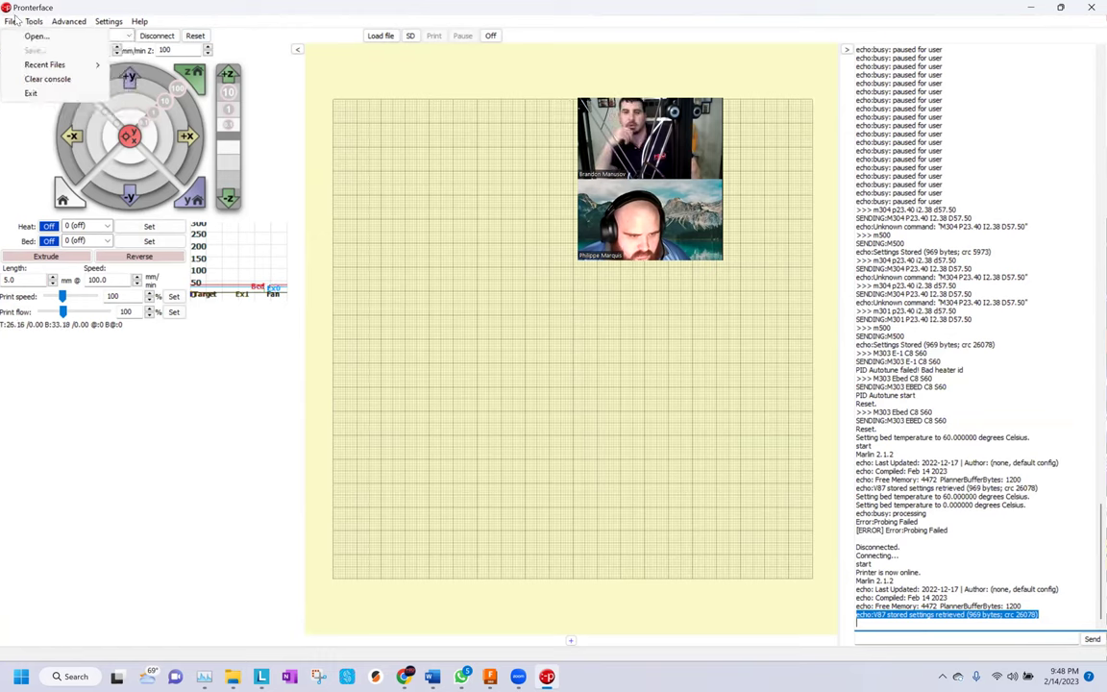
left_click(47, 79)
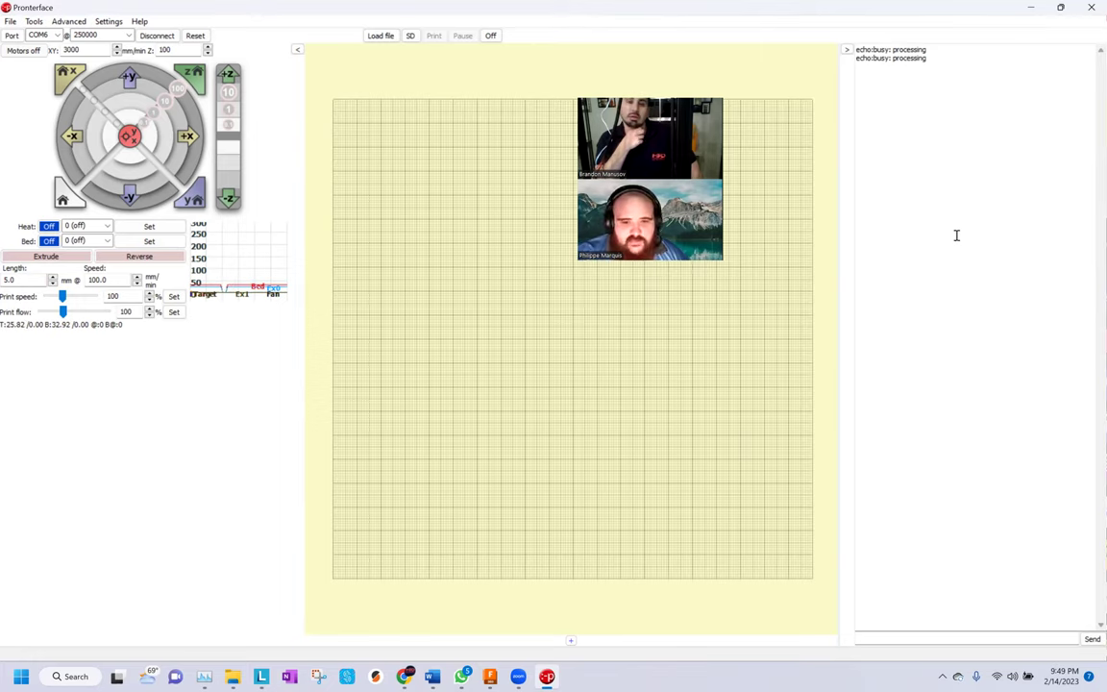
Send the command g1 z 100 f1000 to move the print head to a height of 100 mm
left_click(914, 638)
type("g1 z 100")
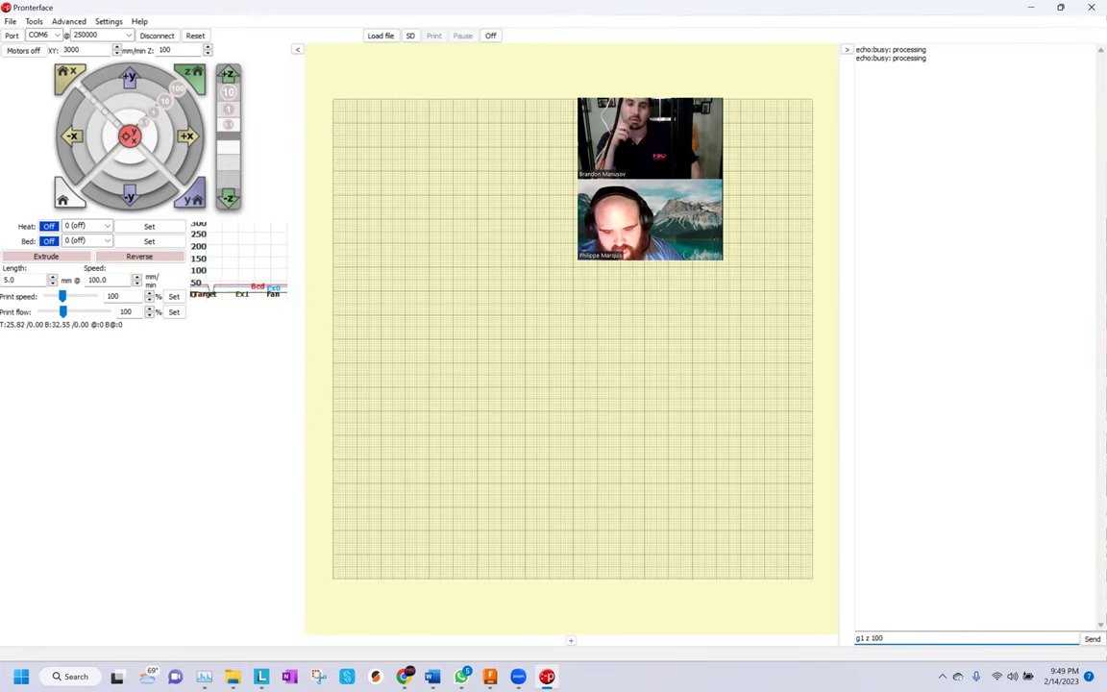
type(" f1000")
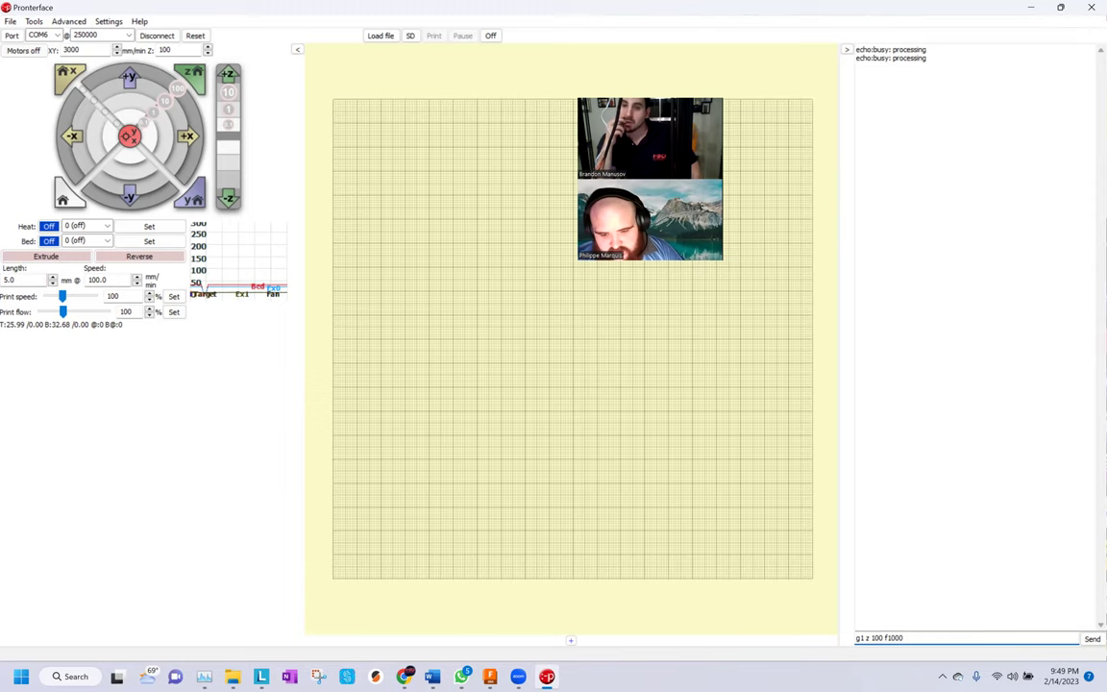
key("Return")
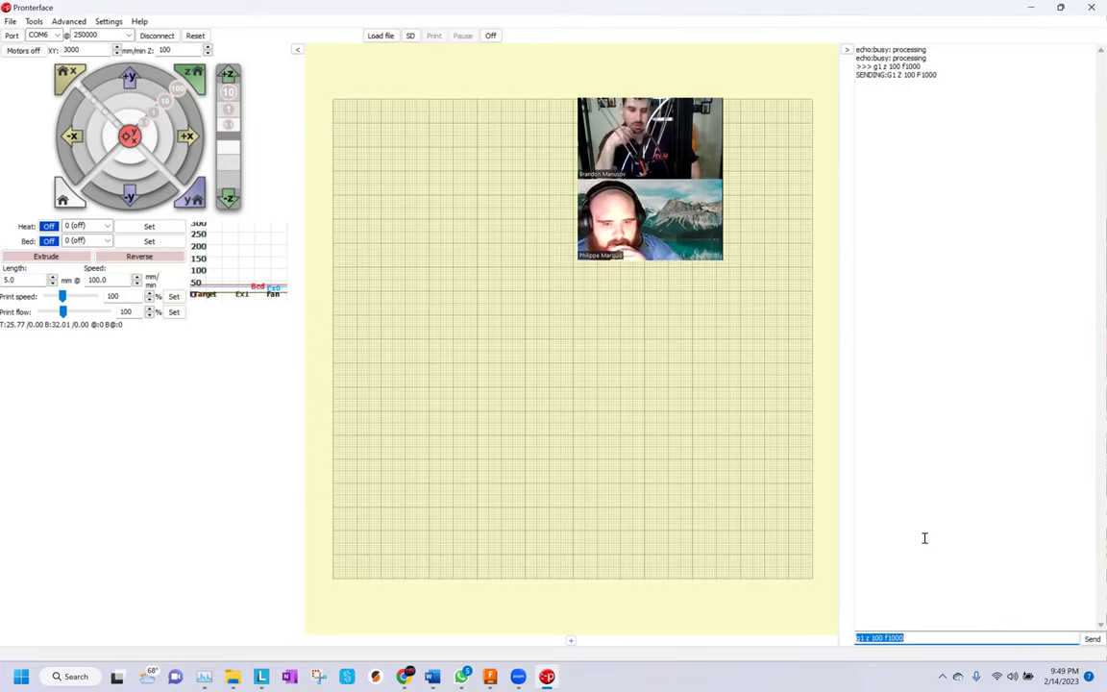
Change the Z value of the previous move command to 0 and send g1 z0 f1000 to lower the print head
left_click(885, 637)
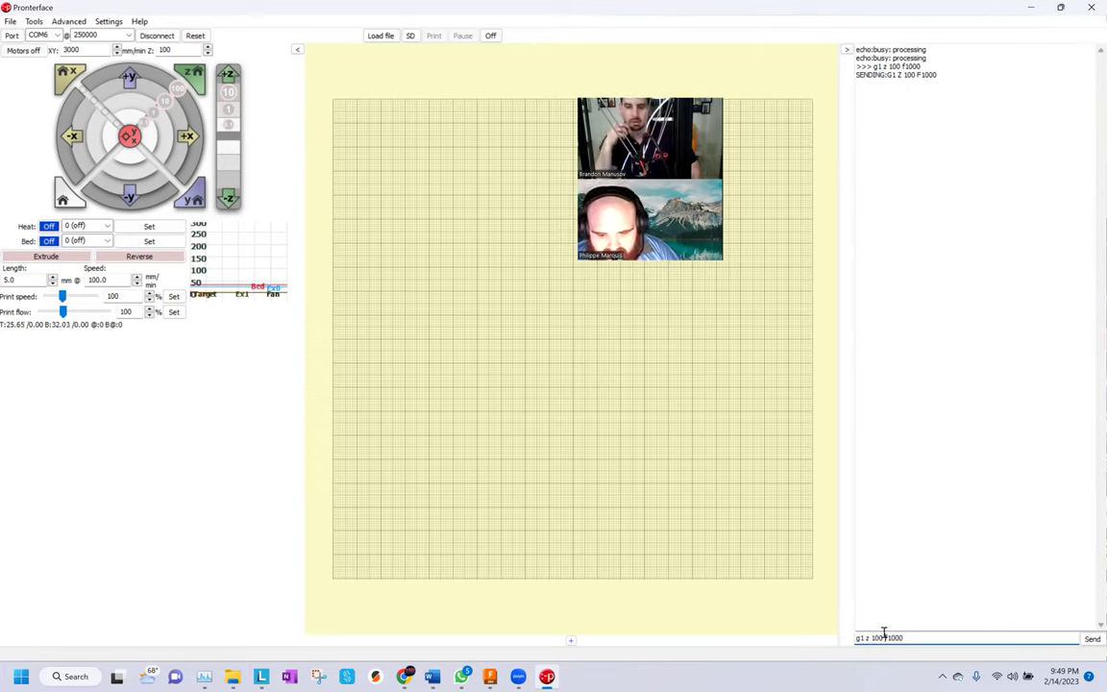
key("BackSpace")
key("BackSpace")
key("BackSpace")
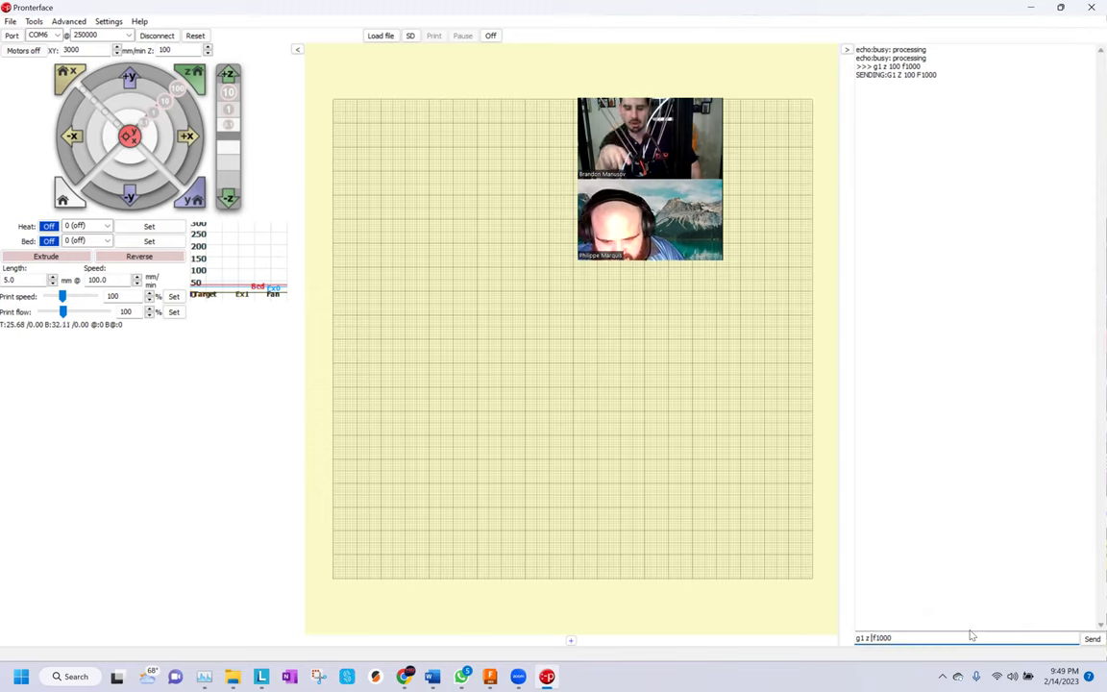
type("0")
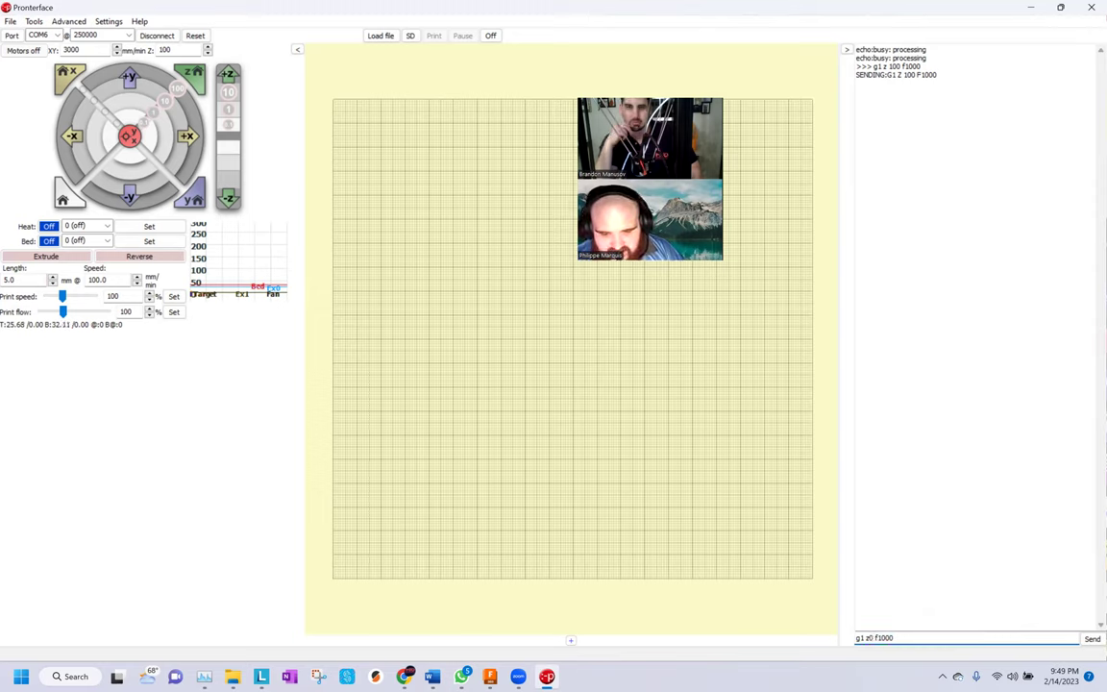
key("Return")
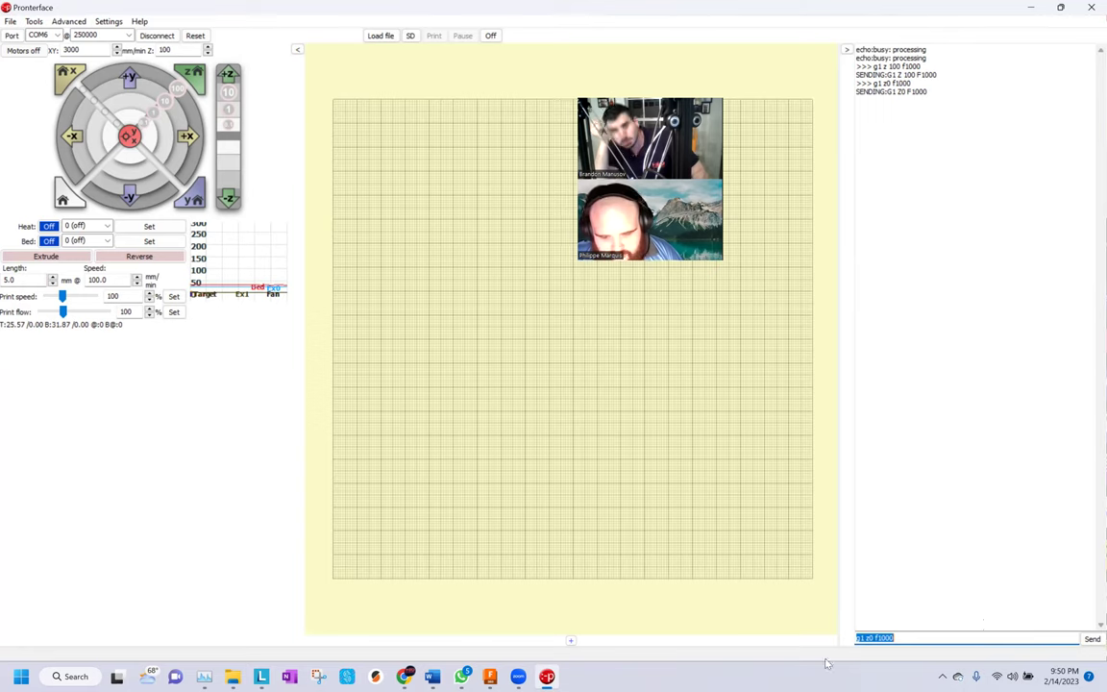
Edit the move command to g1 z100 f1000 and send it to raise the print head from the bed
left_click(793, 566)
left_click(873, 638)
type("00")
key("BackSpace")
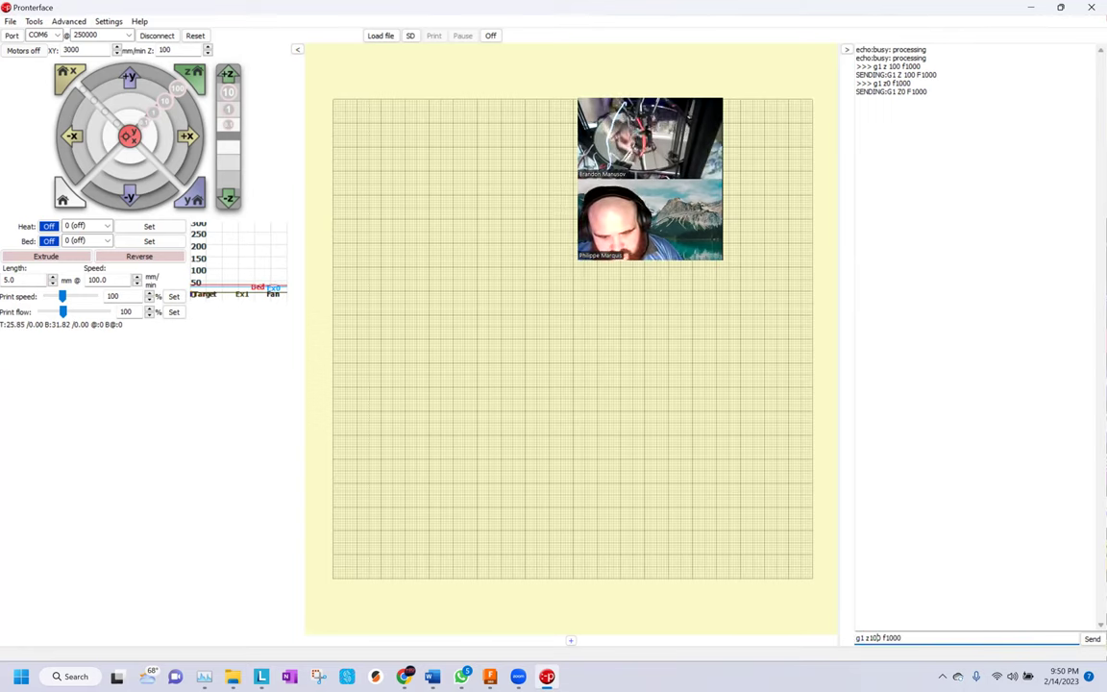
key("Return")
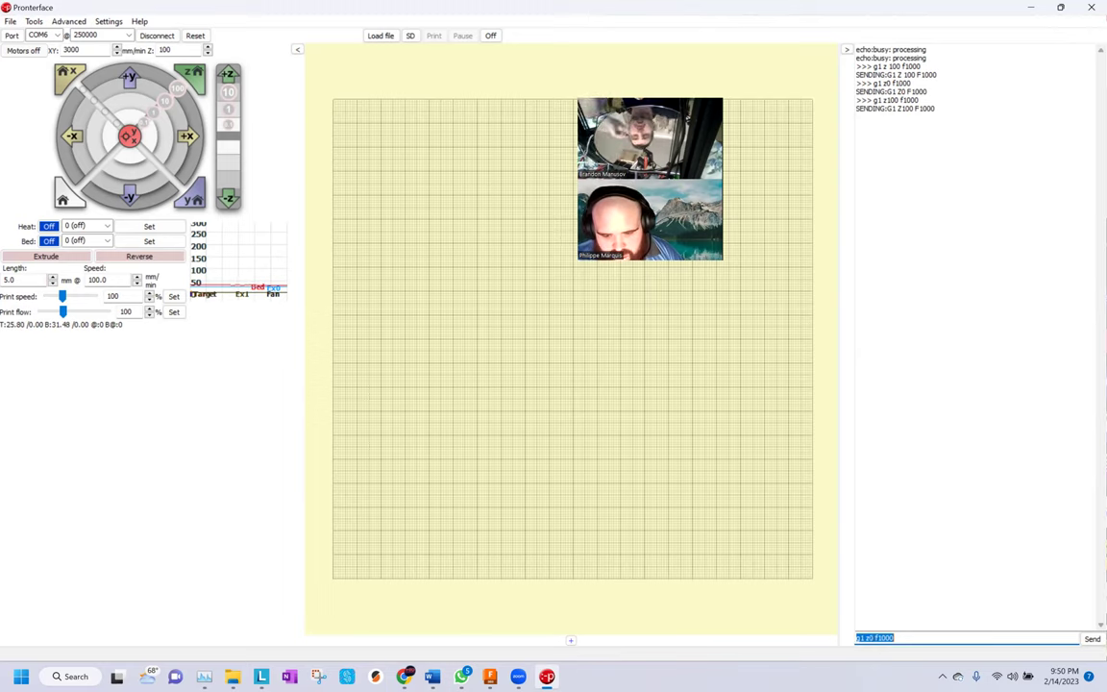
Repeat the Z travel test by sending g1 z0 f1000 followed by g1 z100 f1000
type("g1 z0 f1000")
key("Return")
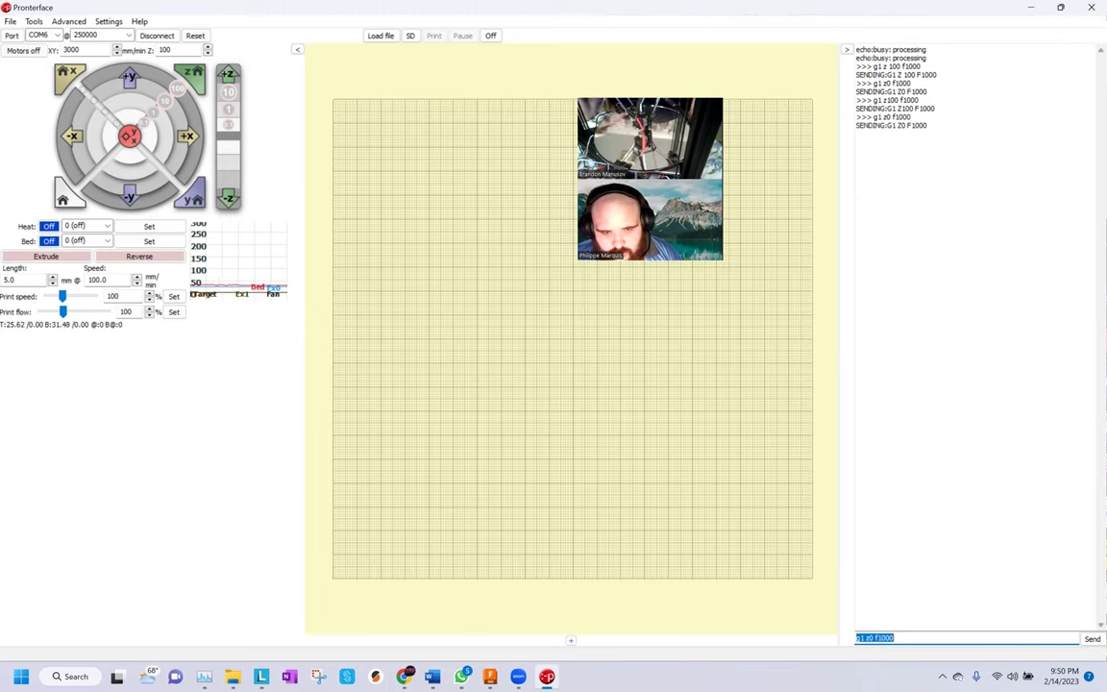
left_click(894, 638)
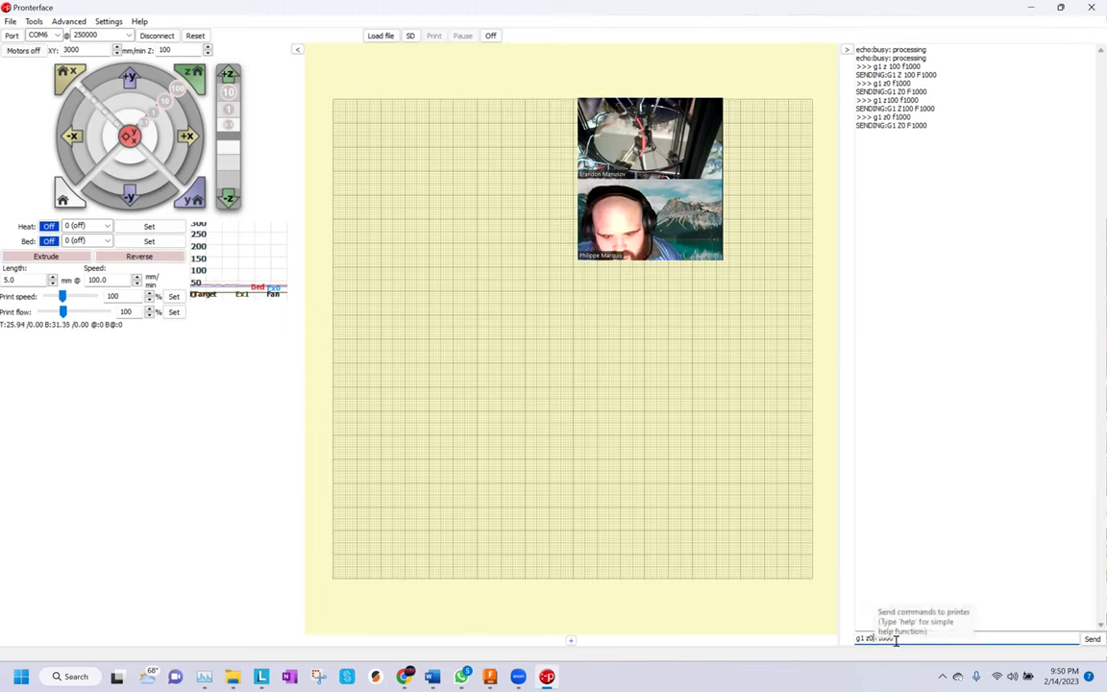
key("BackSpace")
type("100")
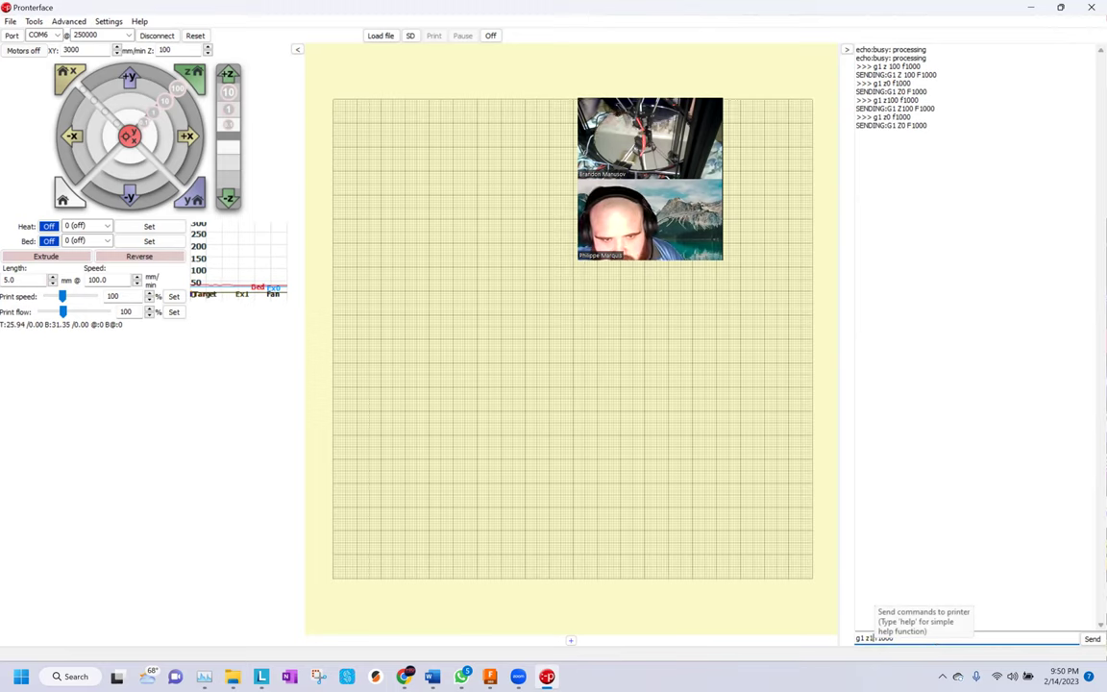
key("Return")
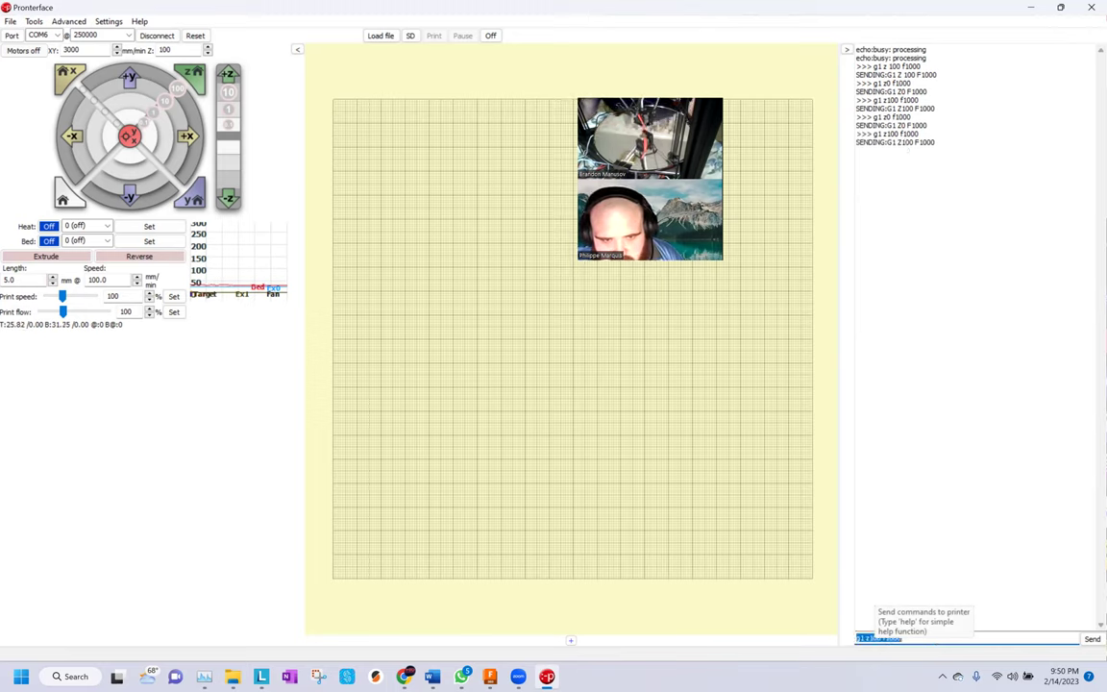
Lower the print head to zero height again by editing the last move command to g1 z0 f1000 and sending it
left_click(924, 638)
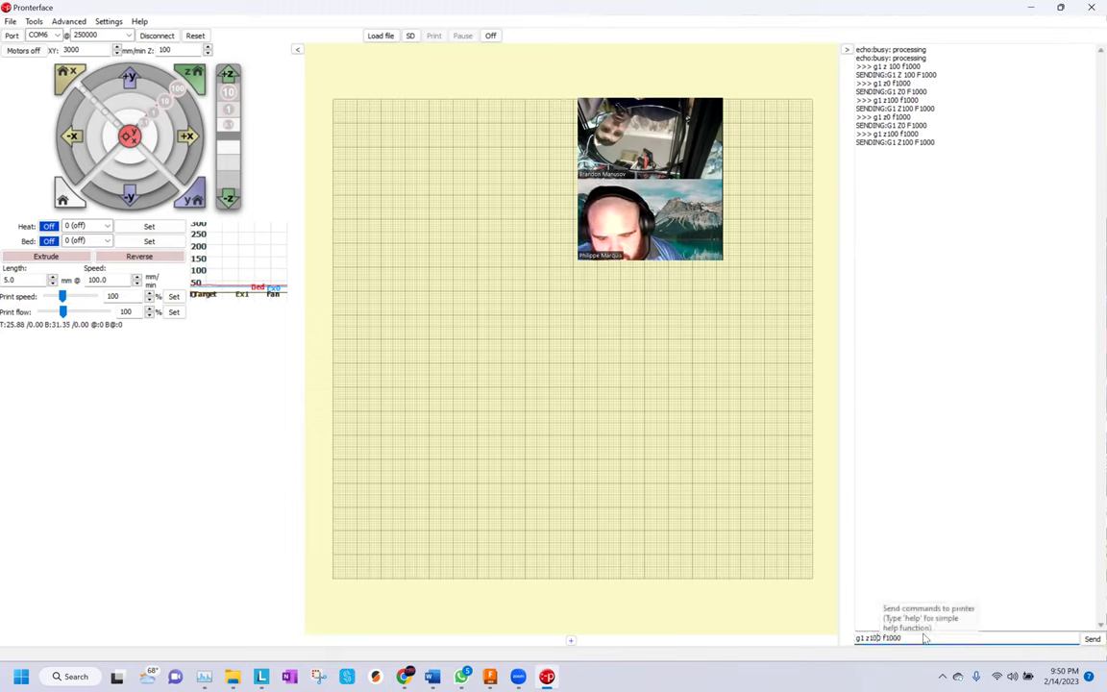
key("BackSpace")
key("BackSpace")
key("BackSpace")
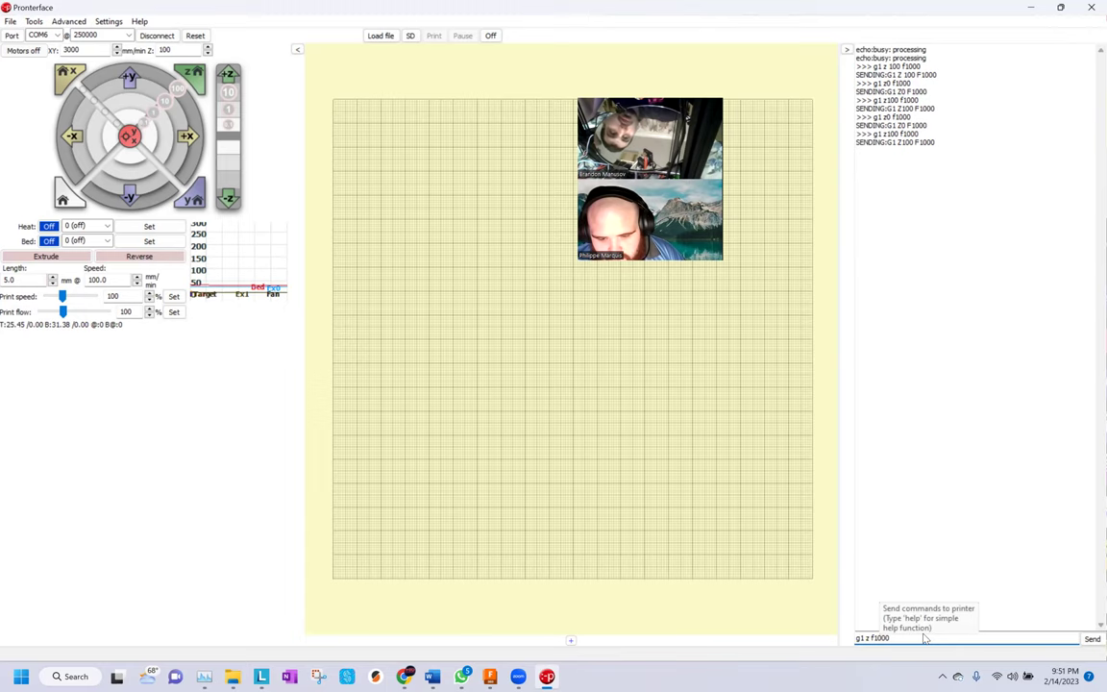
type("0")
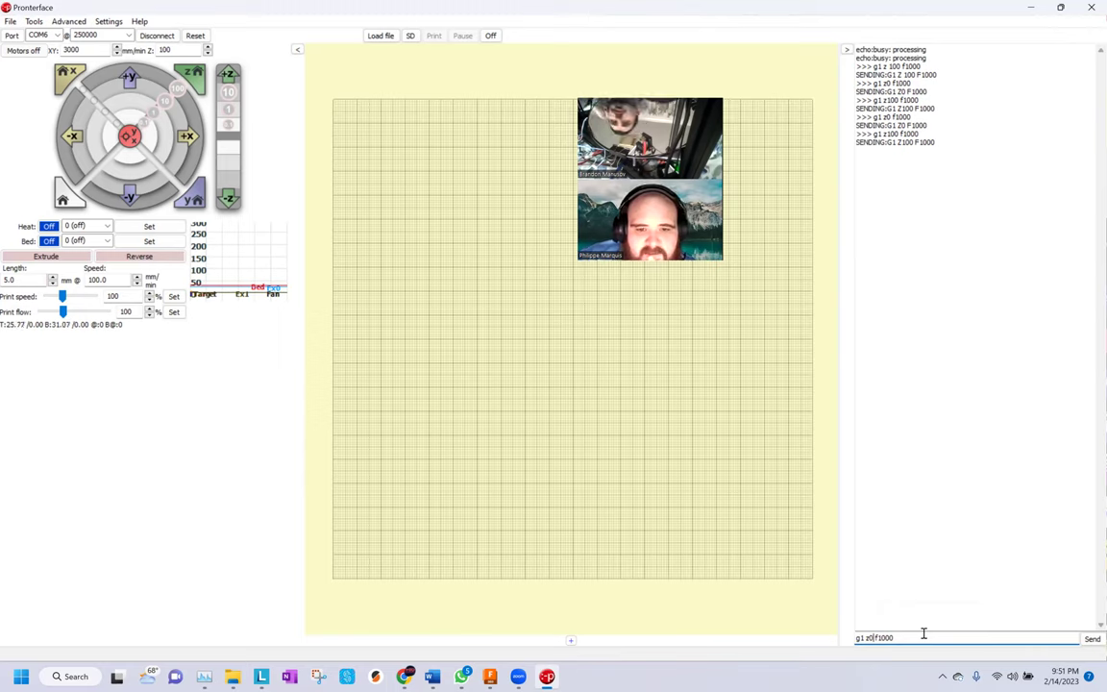
key("Return")
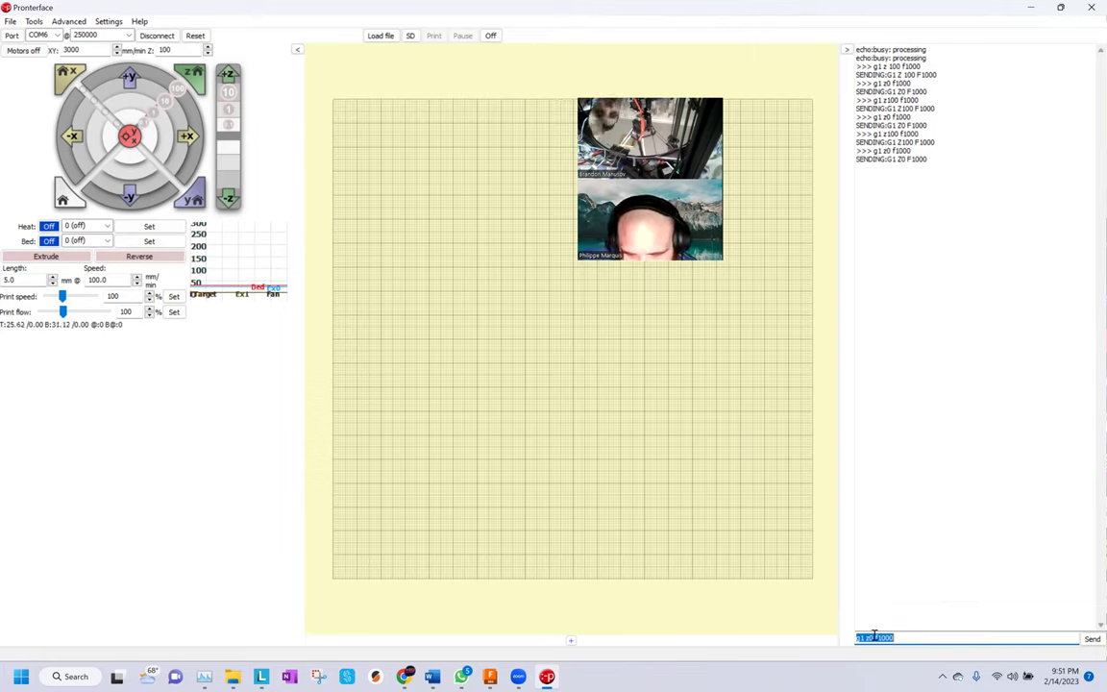
Change the Z value of the move command to 5 and send g1 z5 f1000 to lift the print head slightly
left_click(901, 638)
key("Left")
key("Left")
key("Left")
key("Left")
key("Left")
key("Left")
key("BackSpace")
type("5")
key("Return")
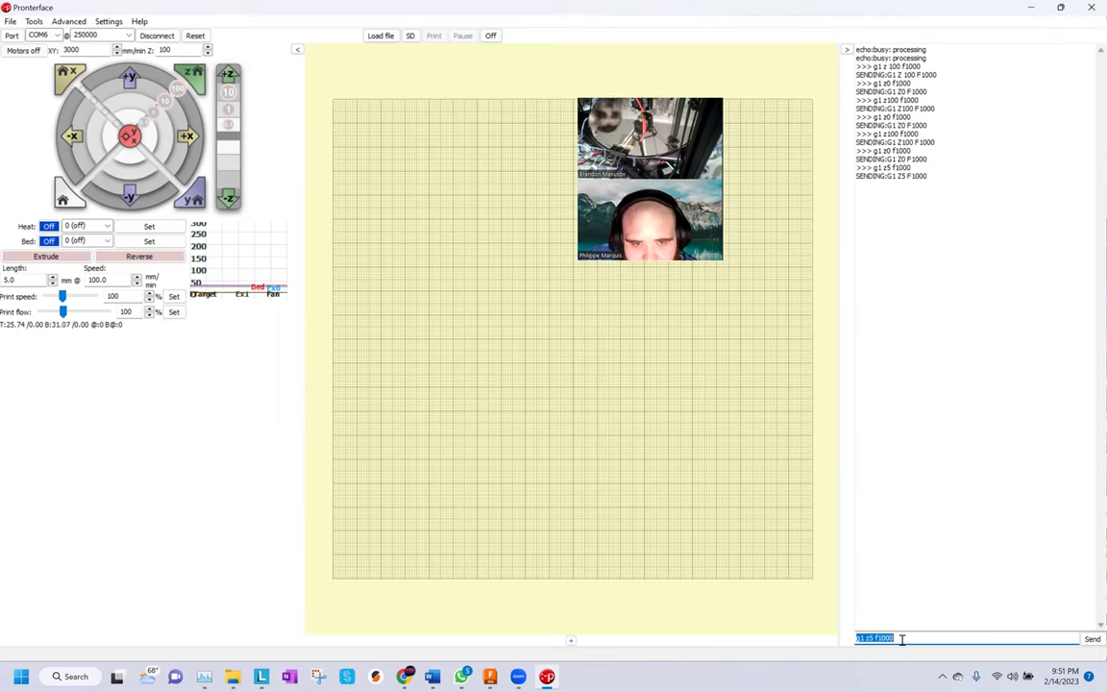
left_click(753, 415)
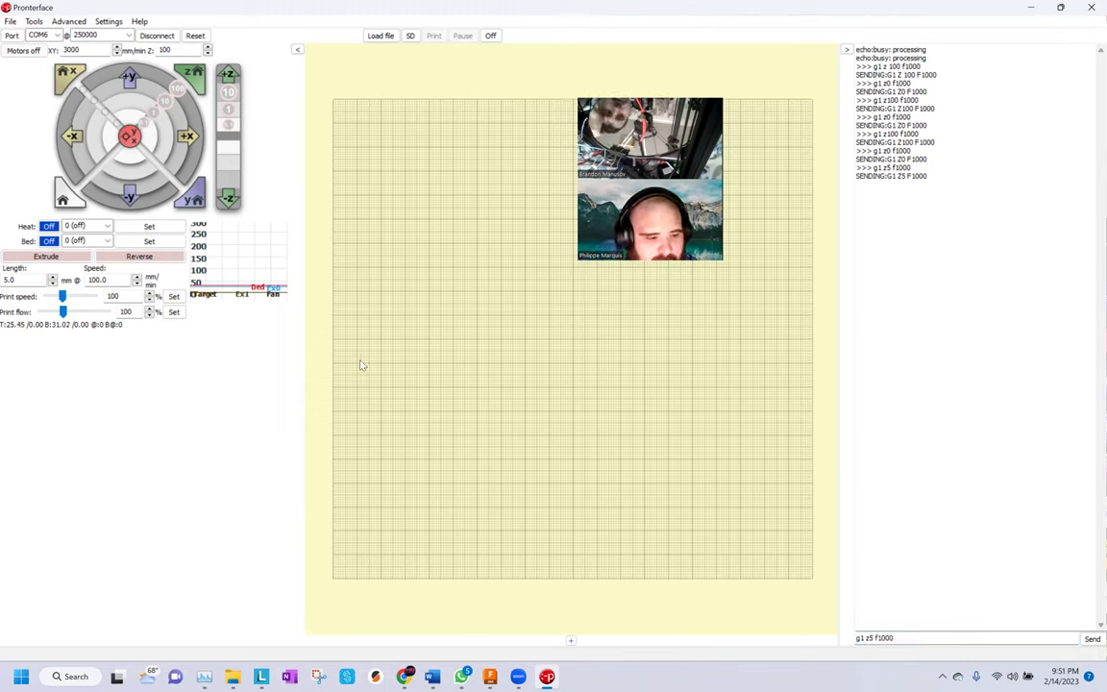
left_click(893, 637)
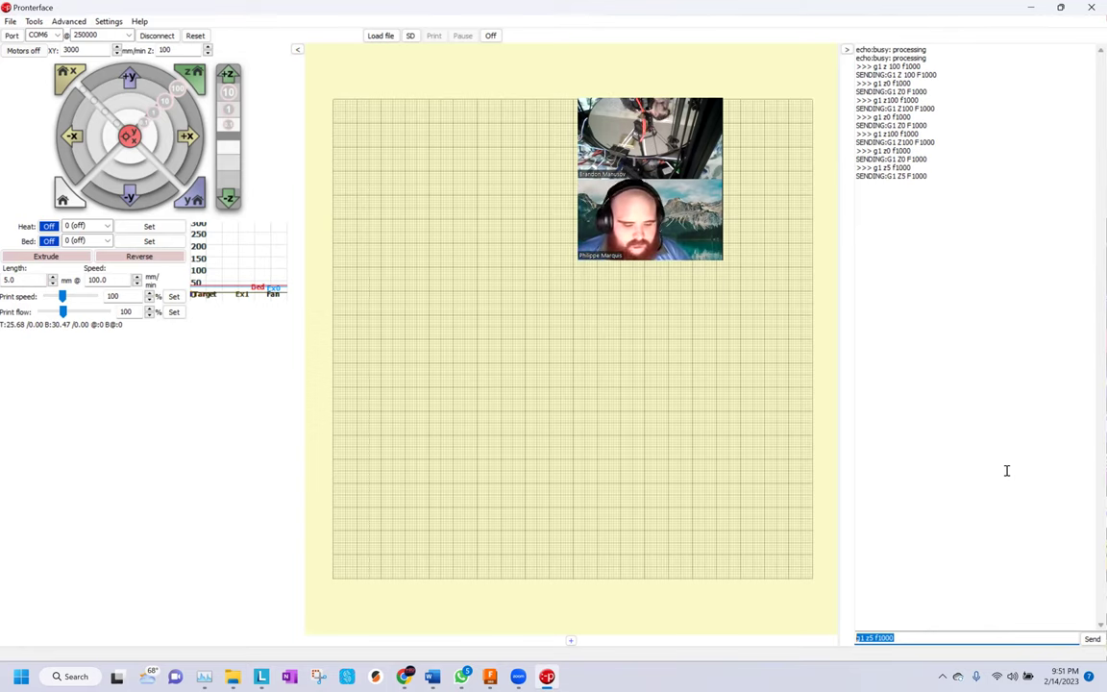
left_click(395, 637)
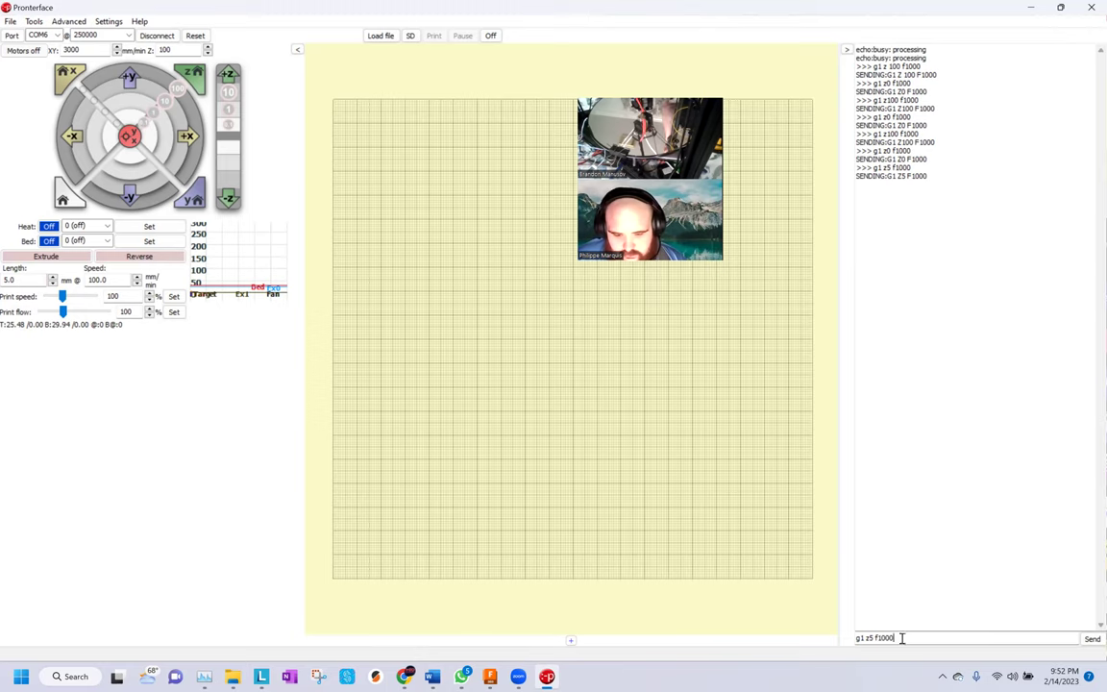
Set the probe's Z offset to 0 with m851 z0 and store the settings with m500
left_click(853, 637)
type("m851")
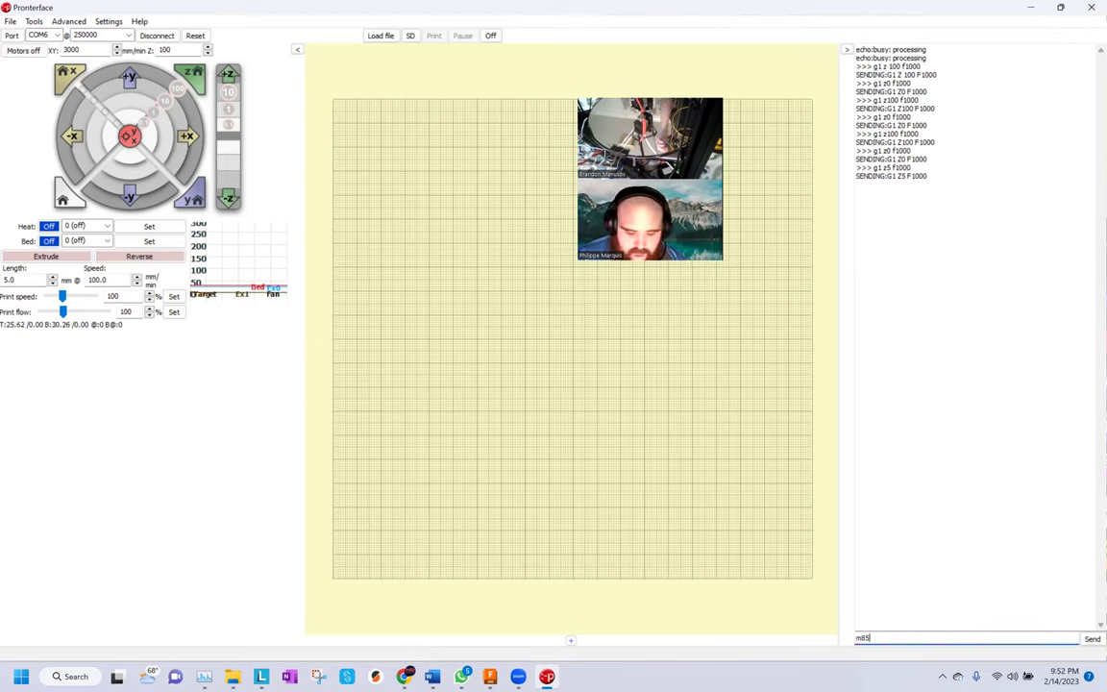
type(" z0")
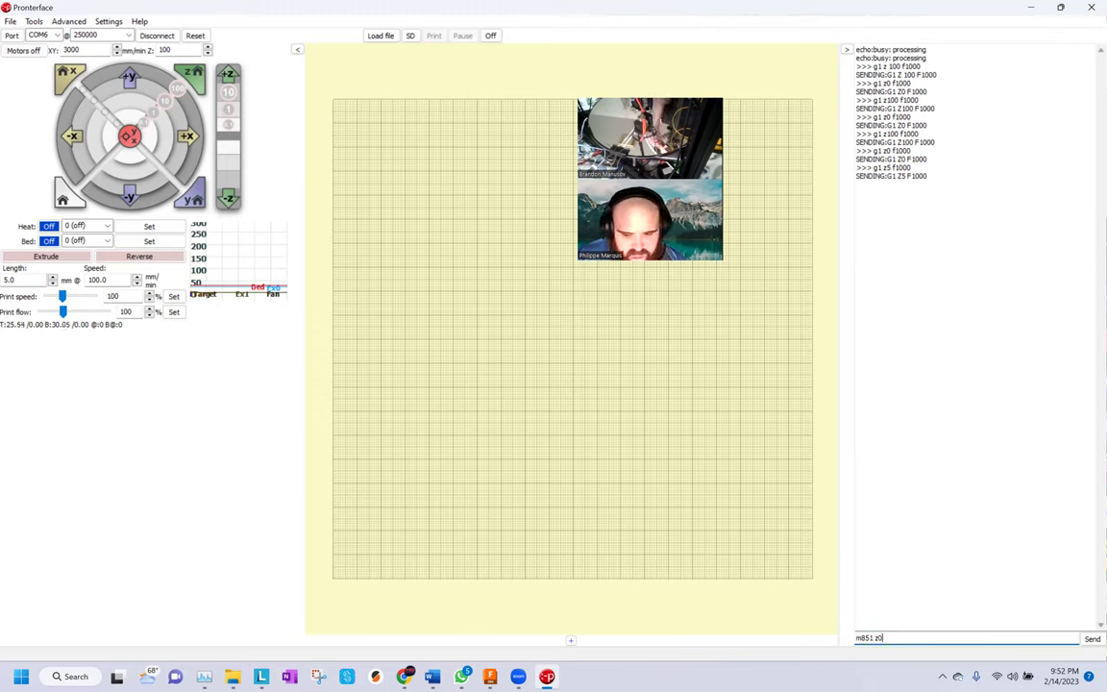
key("Return")
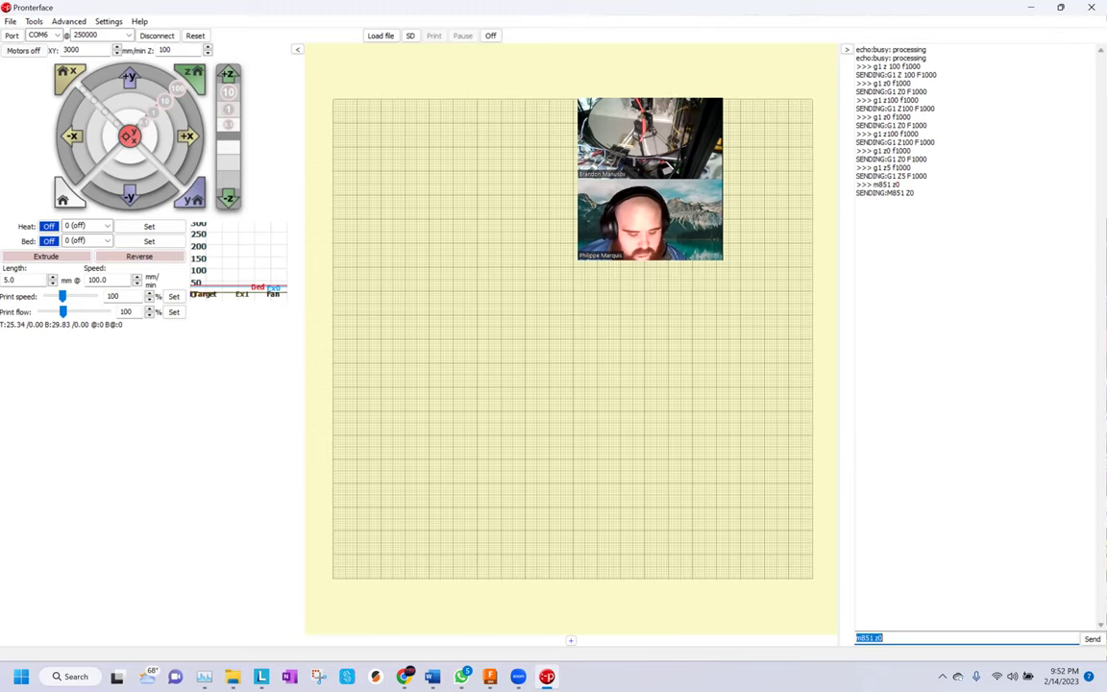
type("m500")
key("Return")
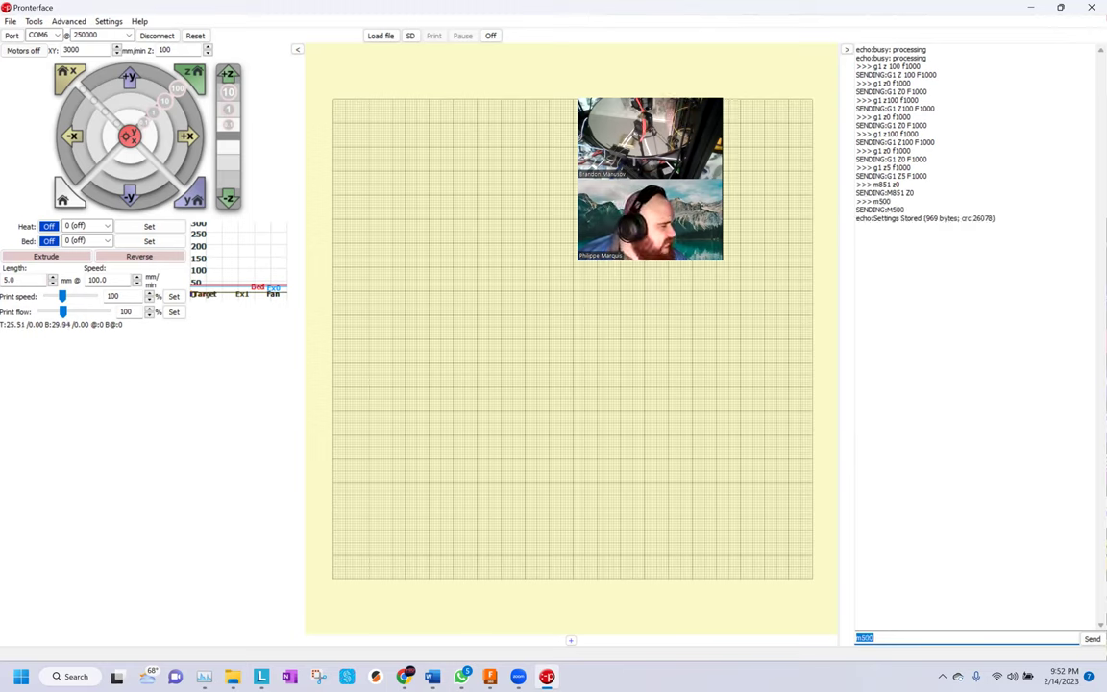
Reload the stored settings with m501 and try to list them with m503
type("m50")
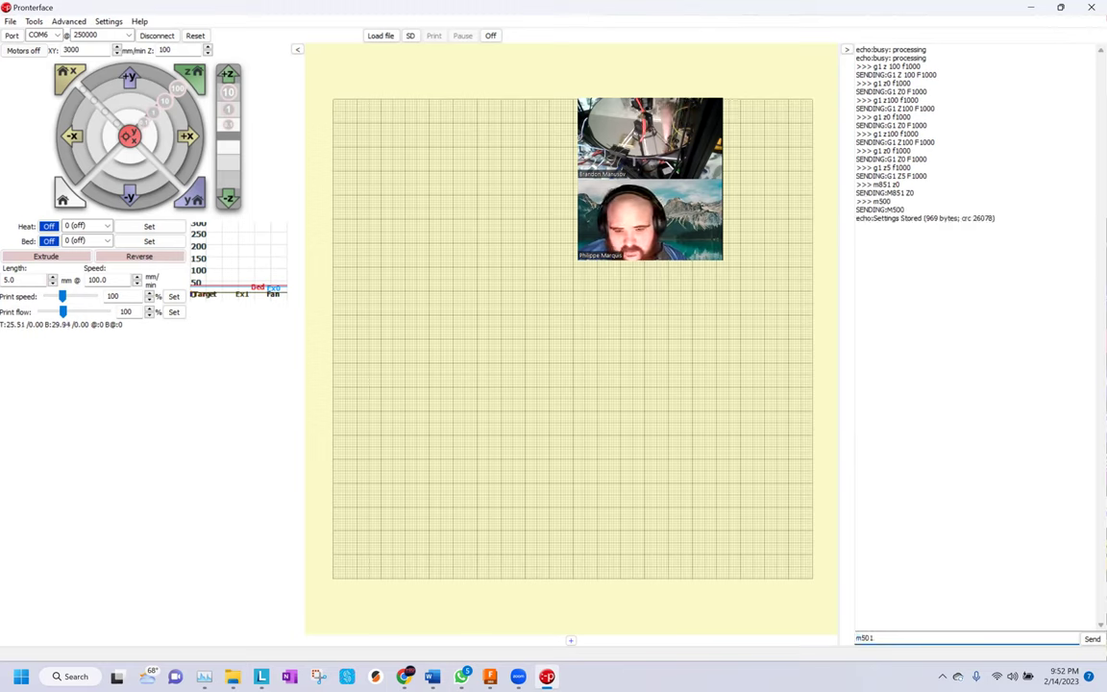
type("1")
key("Return")
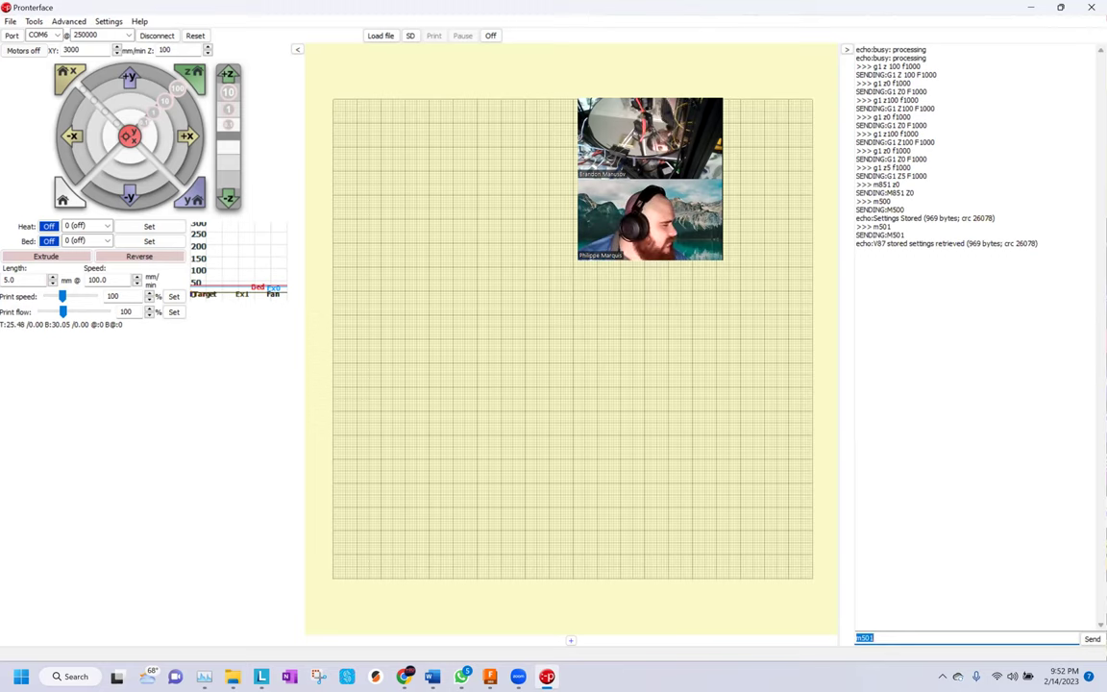
type("m503")
key("Return")
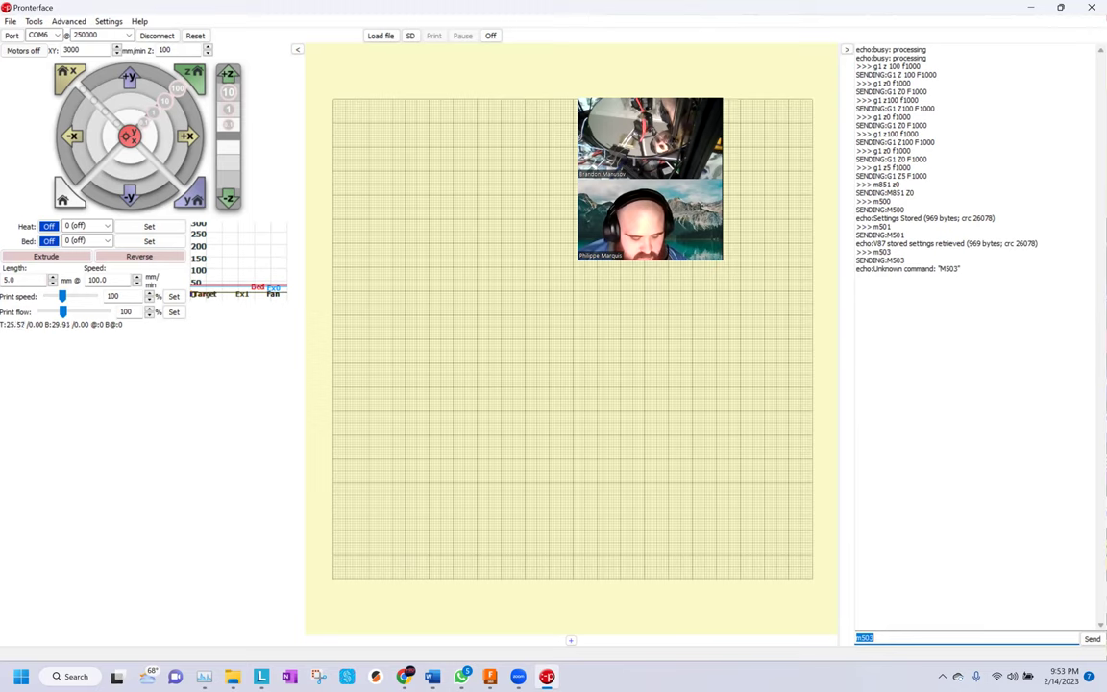
Home the printer with g28 and enter the move command g1 f1000 z0 for lowering the print head
type("g28")
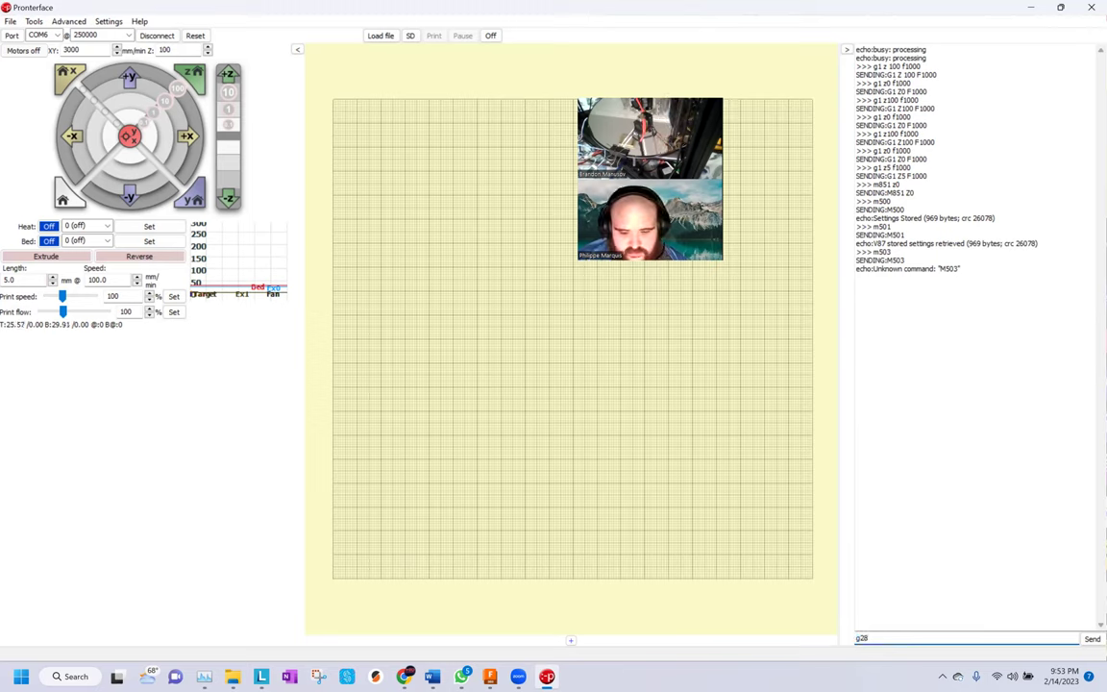
key("Return")
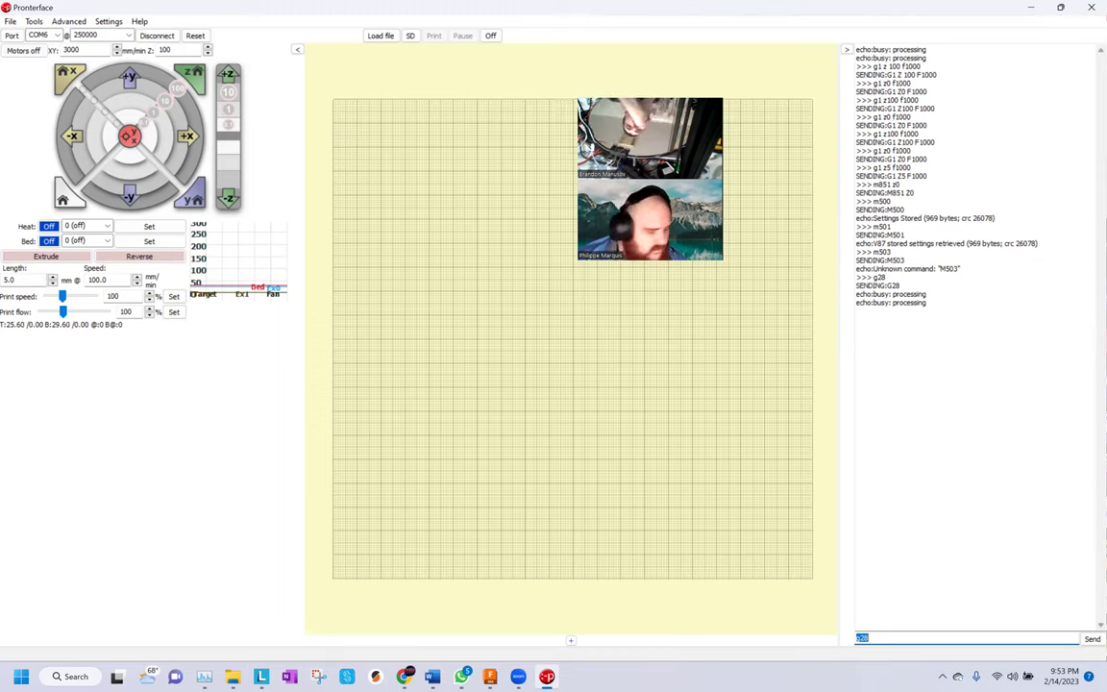
type("g1")
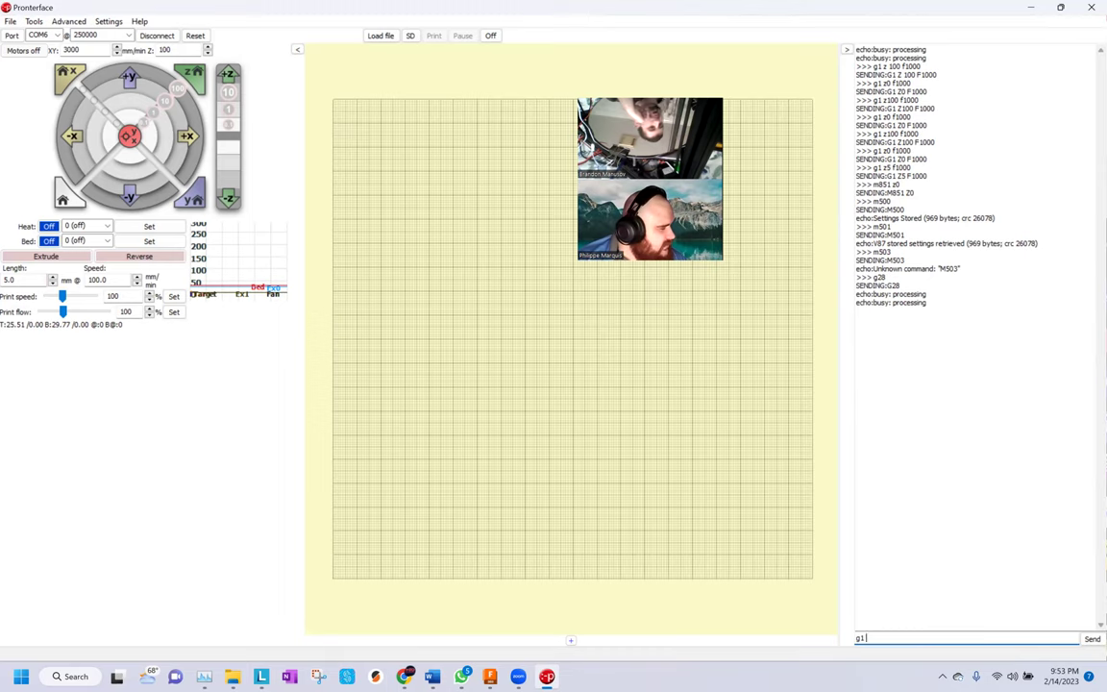
type(" f1000")
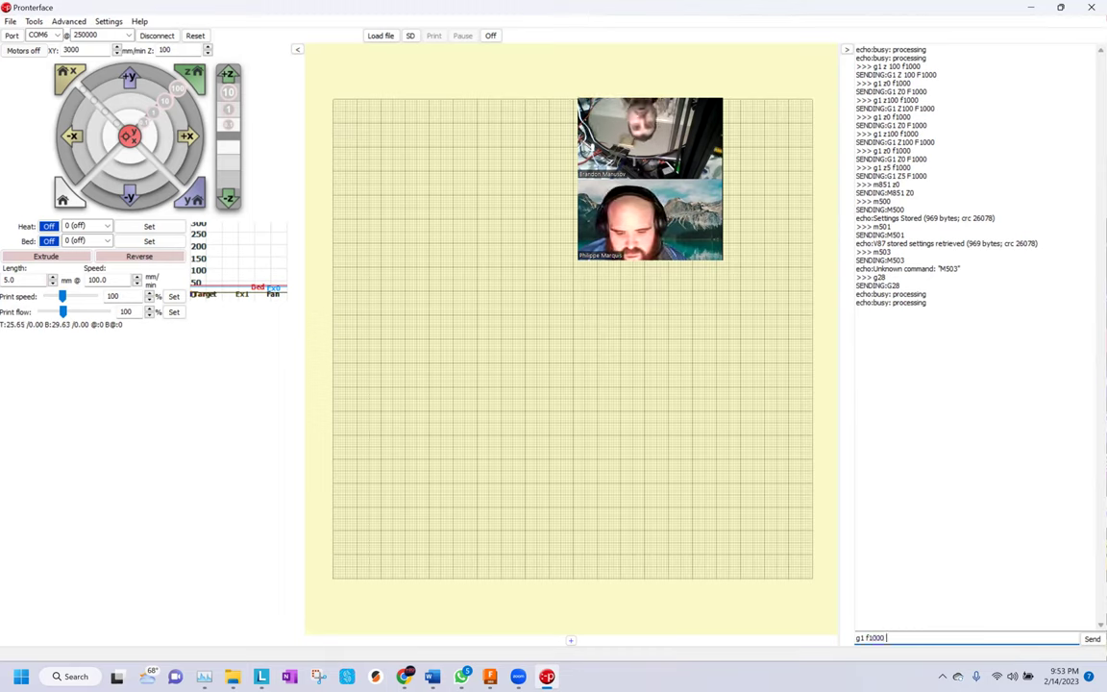
type(" z0")
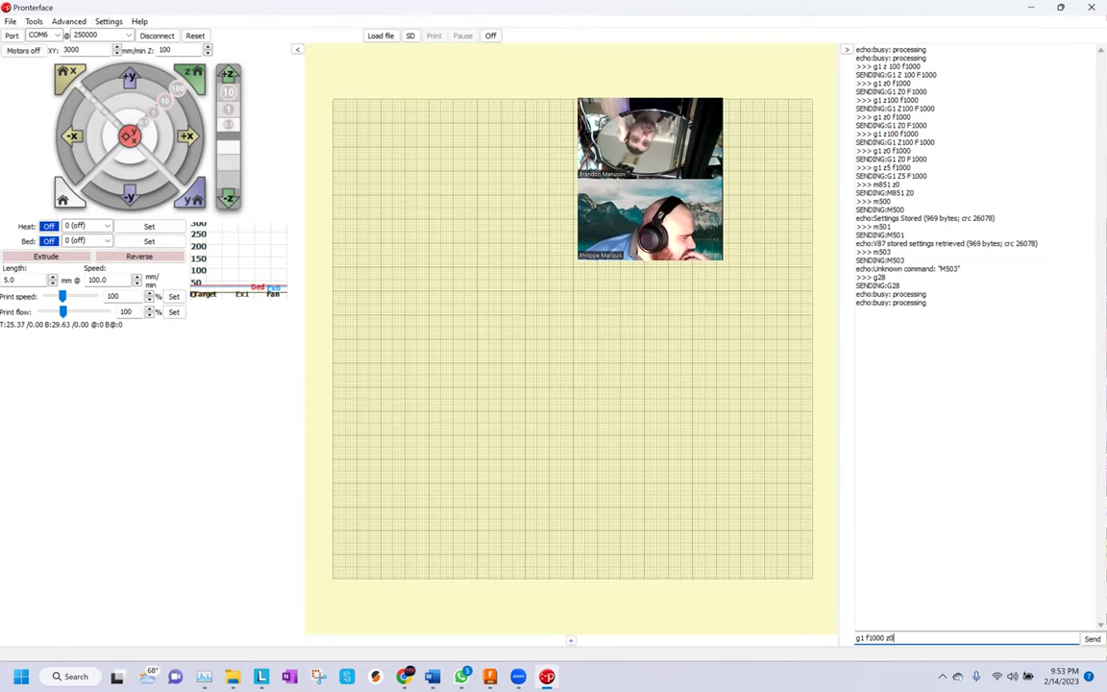
Switch to Arduino IDE and cancel the server verification warning while it loads the Marlin sketch
left_click(1029, 9)
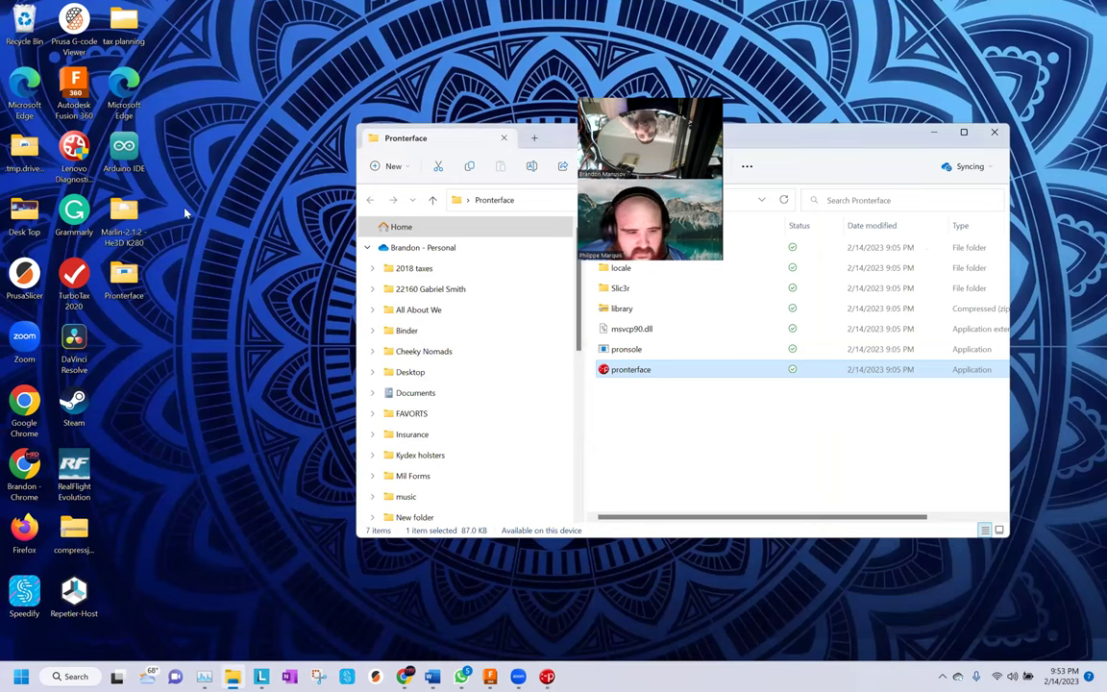
left_click(128, 154)
double_click(128, 153)
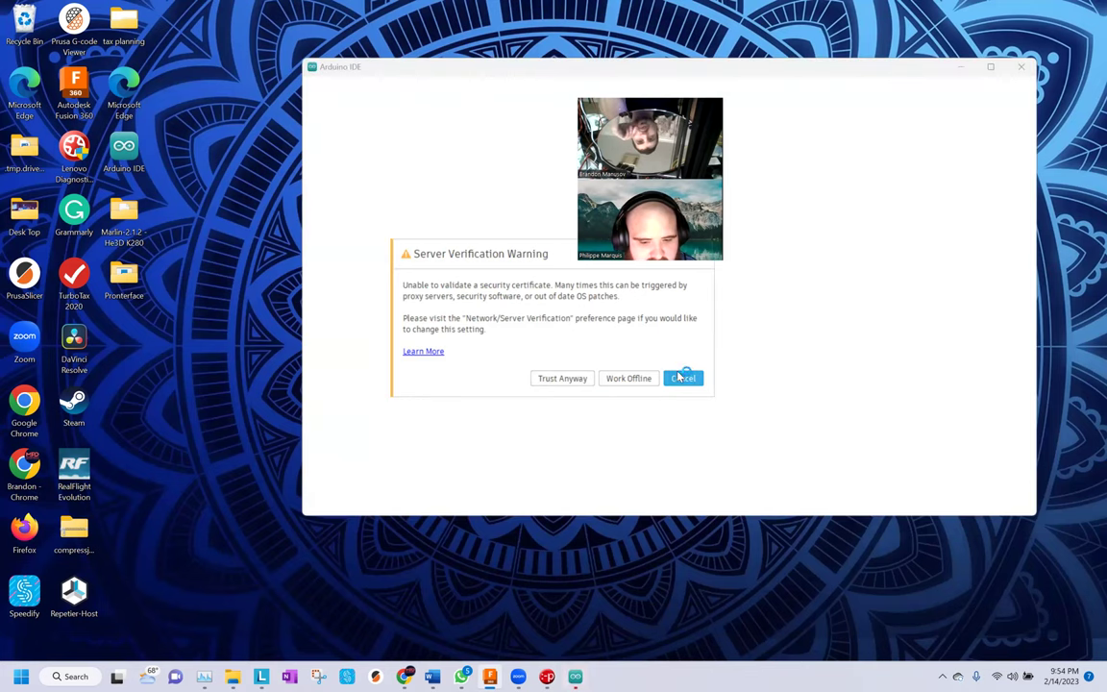
left_click(673, 378)
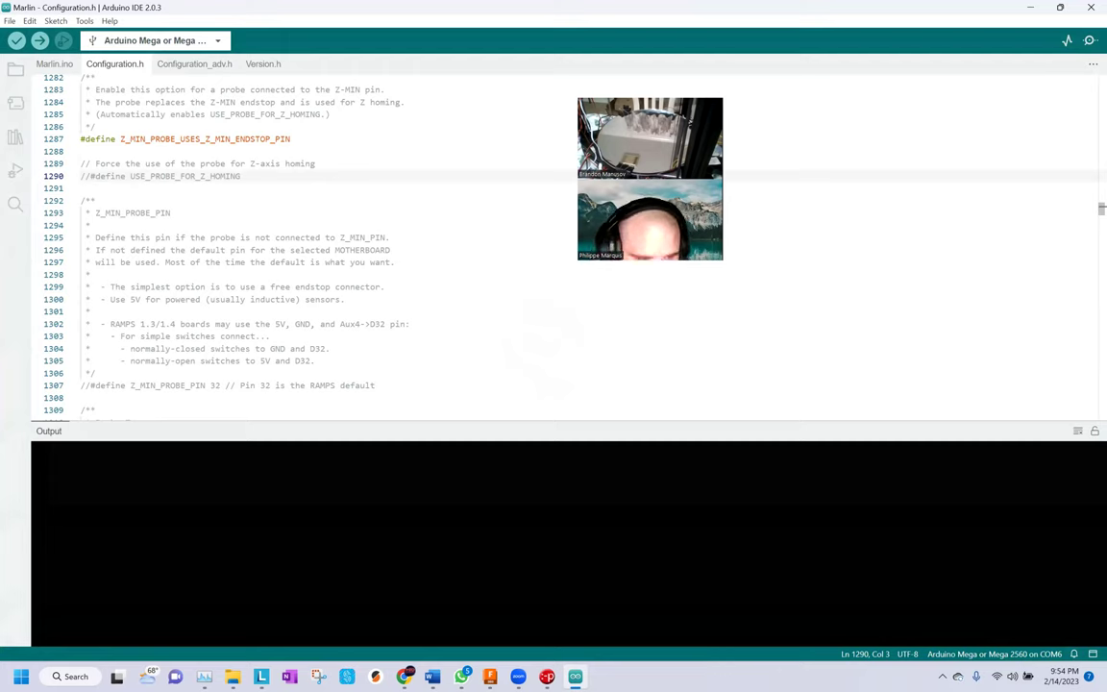
Find "m503" in Configuration.h and comment out the #define DISABLE_M503 line with //
left_click(95, 200)
key("ctrl+f")
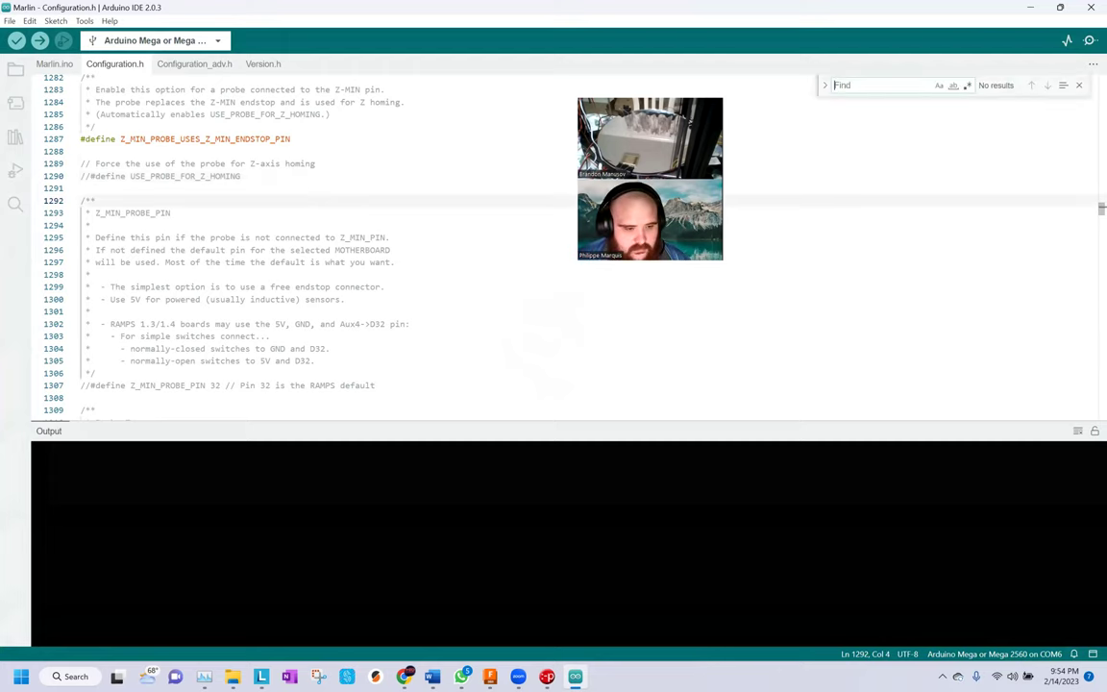
type("m503")
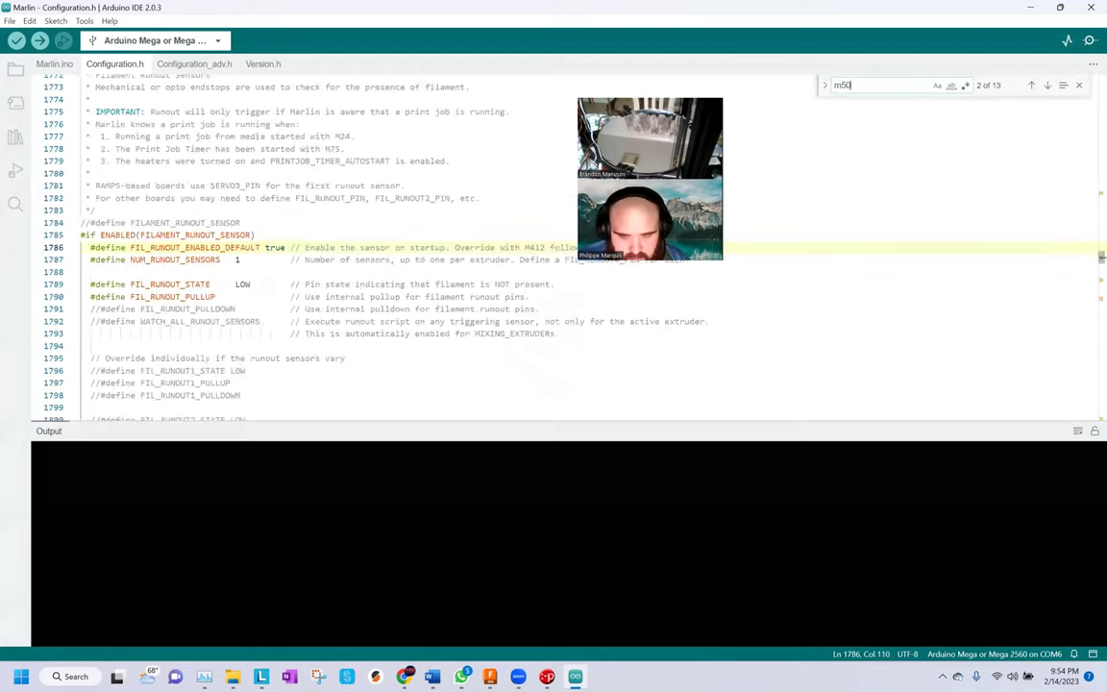
key("Return")
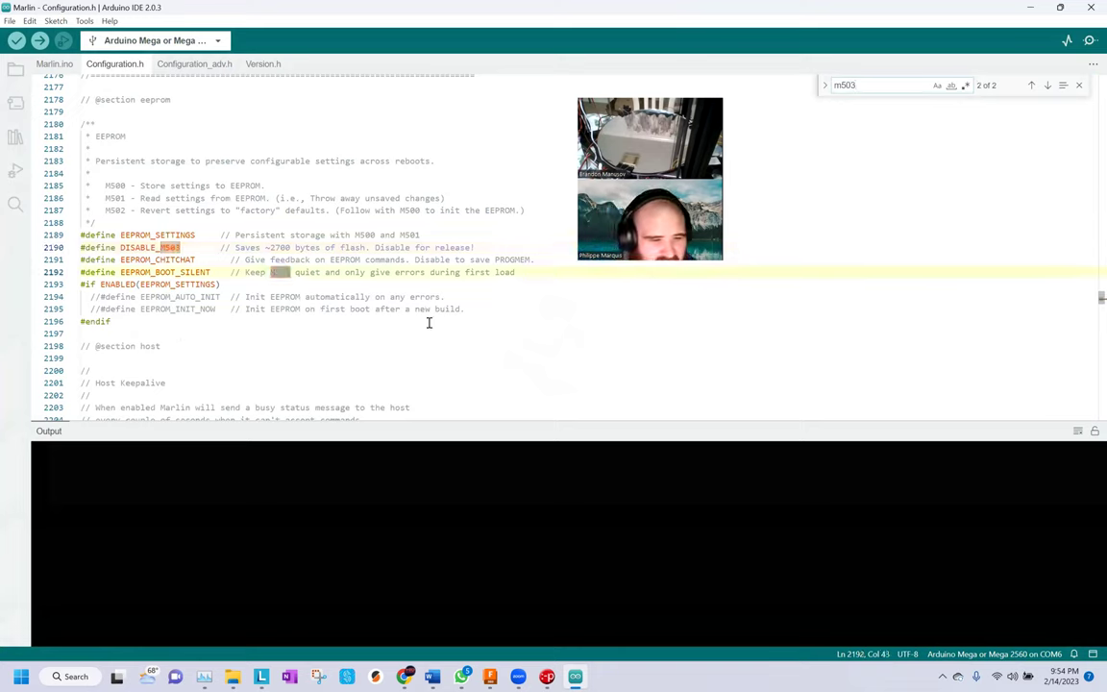
left_click(82, 247)
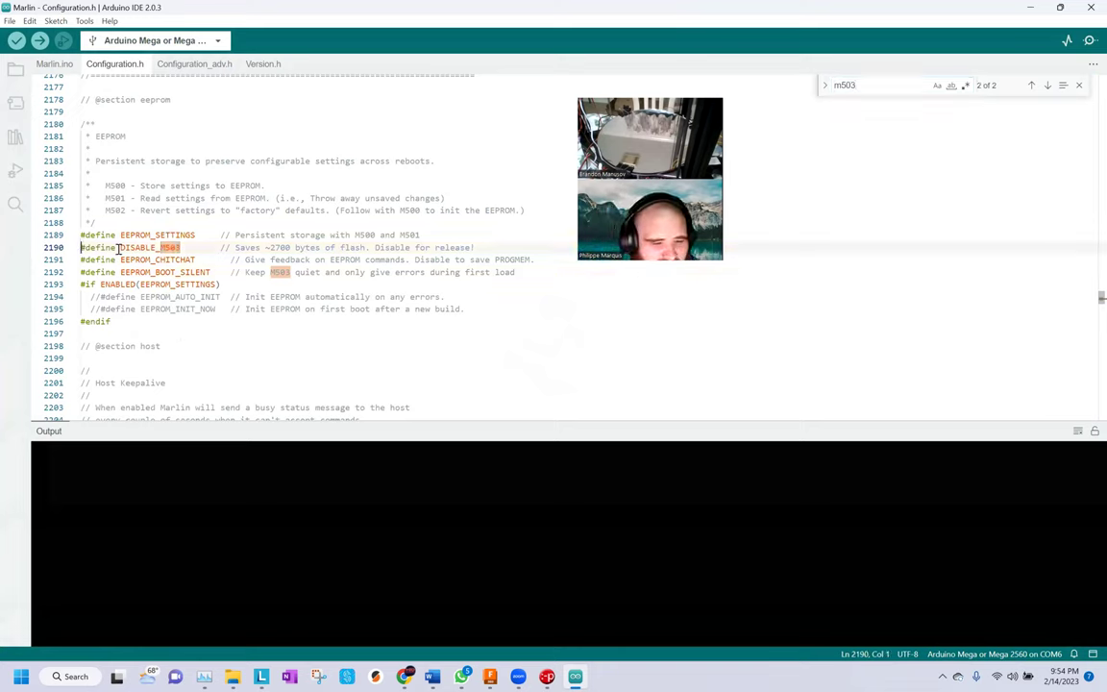
type("//")
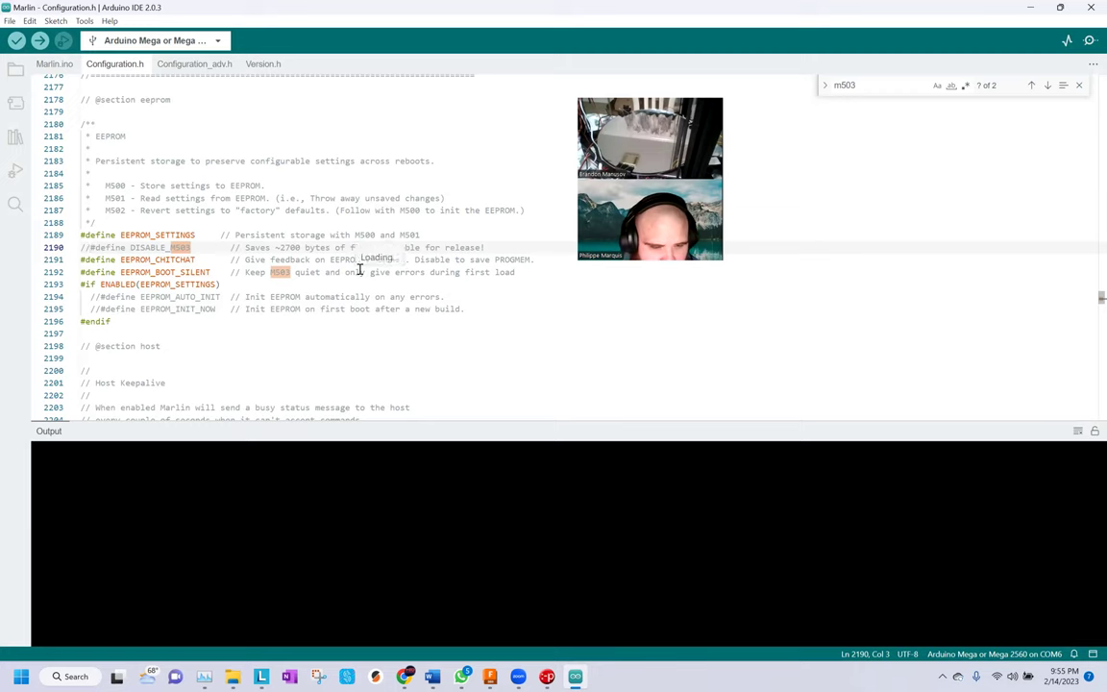
Start uploading the Marlin firmware to the board, close Pronterface to release COM6, and return to Arduino IDE
key("ctrl+u")
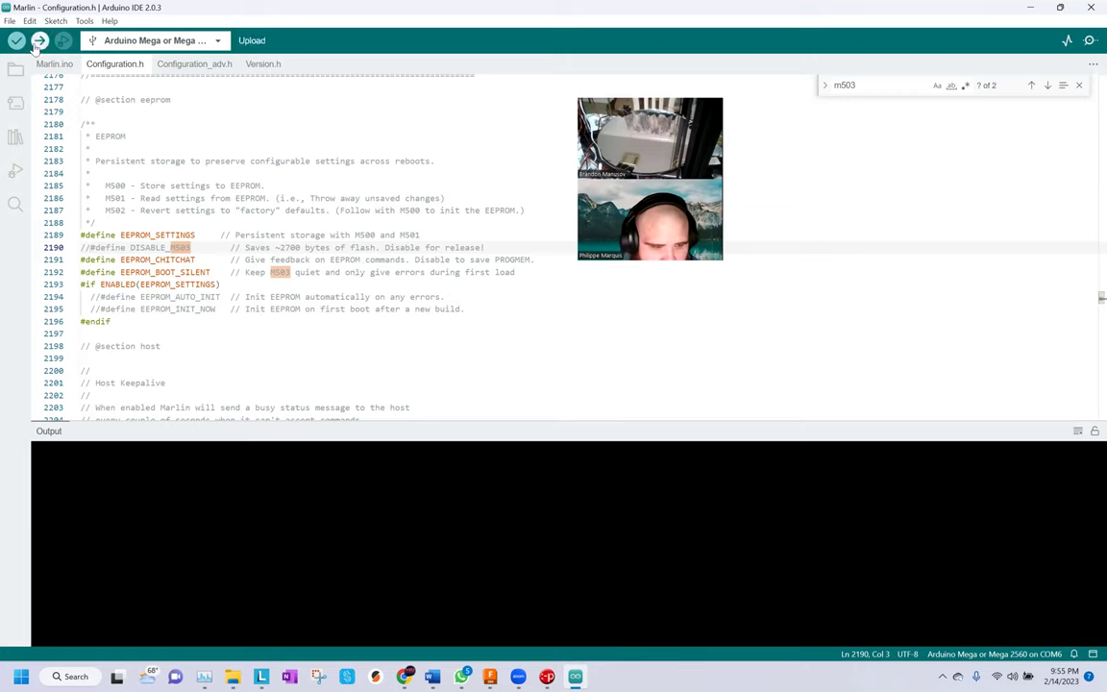
left_click(1030, 7)
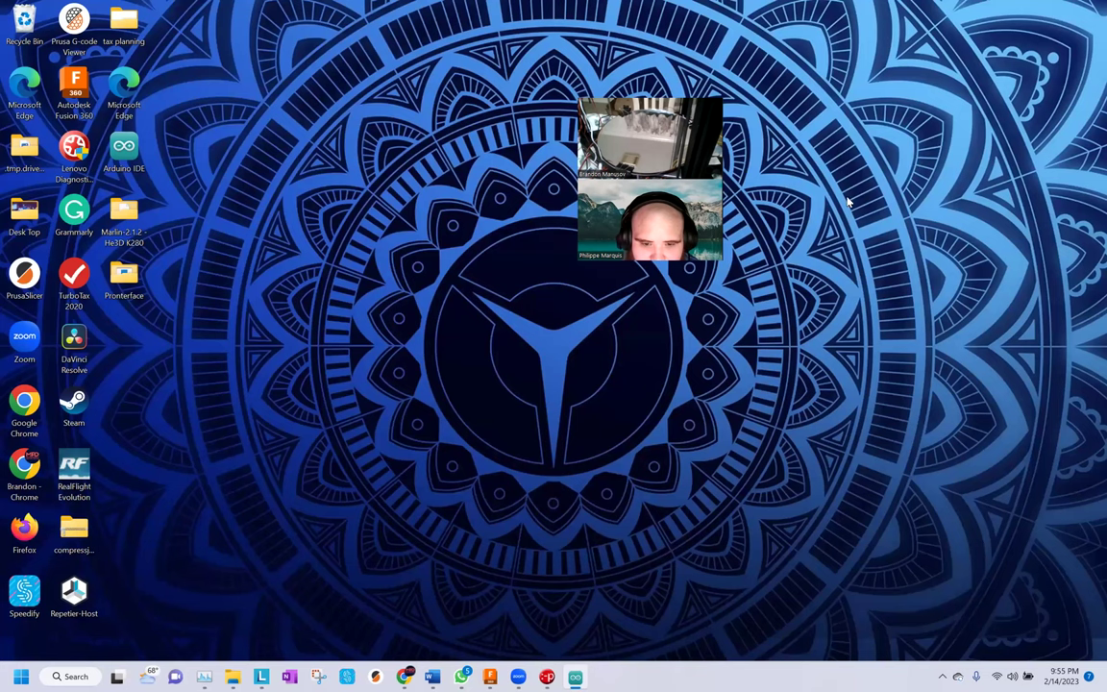
left_click(547, 677)
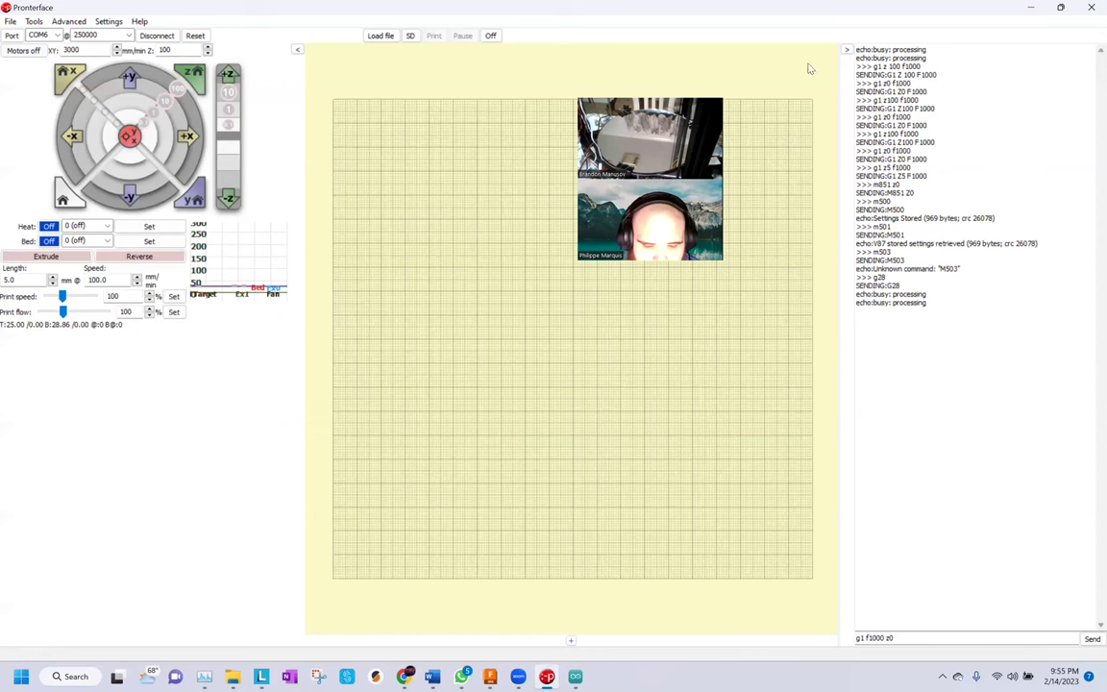
left_click(1090, 8)
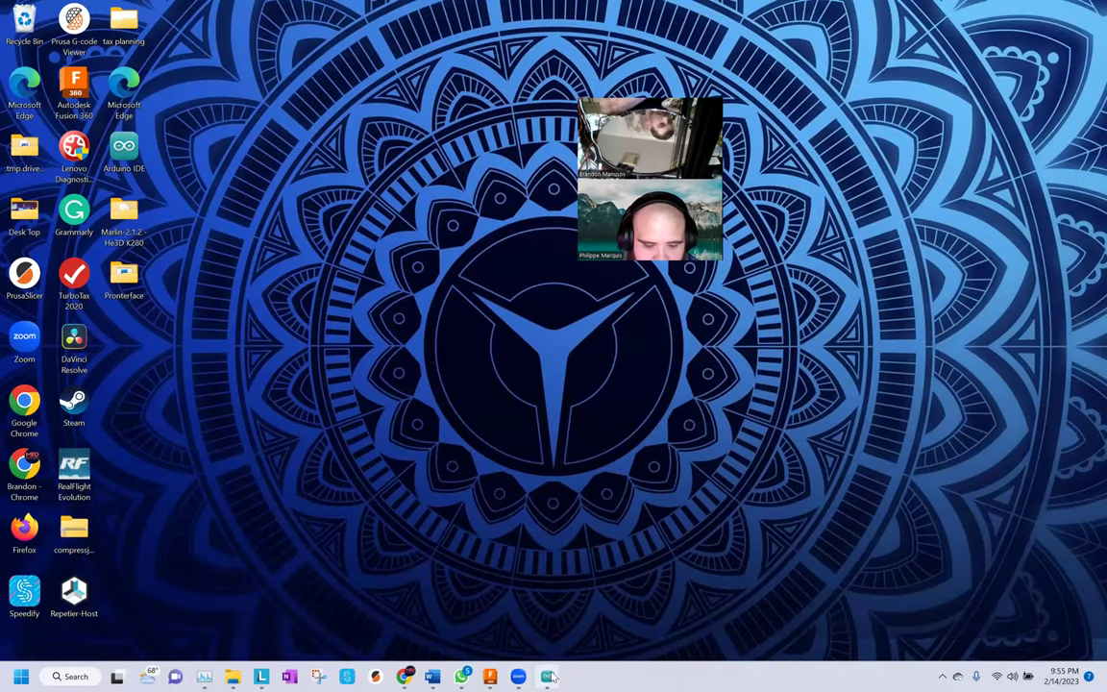
left_click(547, 677)
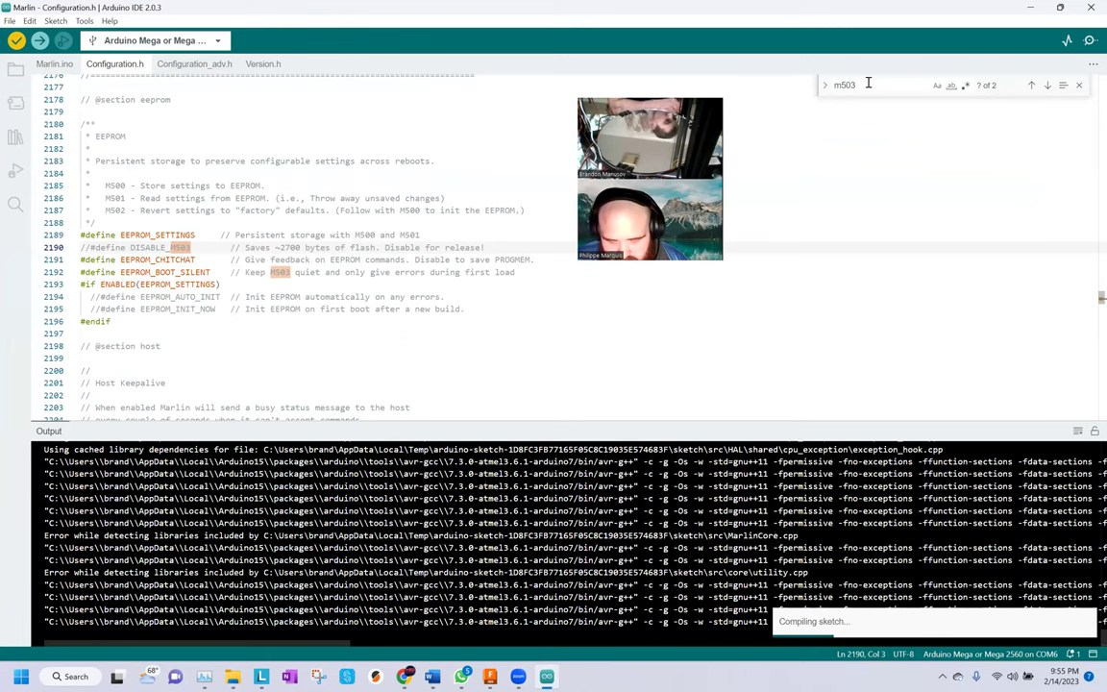
Search Configuration.h for the bed heating settings using "pid" and "bedtemp", clearing each search term
left_click_drag(853, 85, 826, 88)
type("pid")
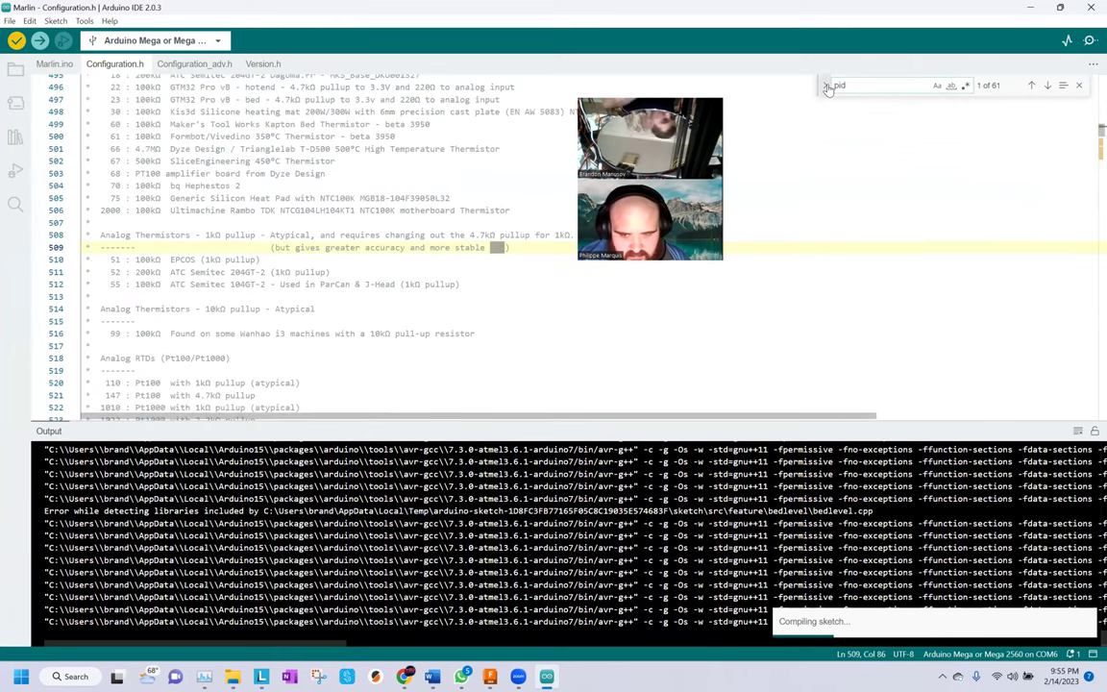
type("bed")
key("BackSpace")
key("BackSpace")
key("BackSpace")
key("BackSpace")
key("BackSpace")
key("BackSpace")
type("de")
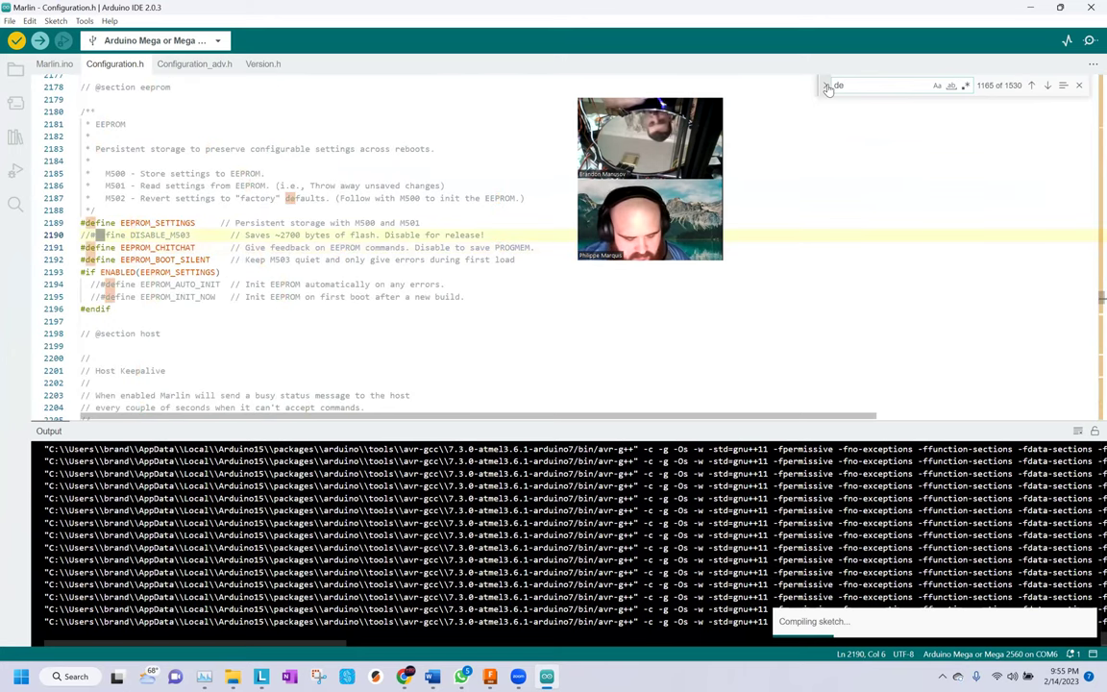
key("BackSpace")
key("BackSpace")
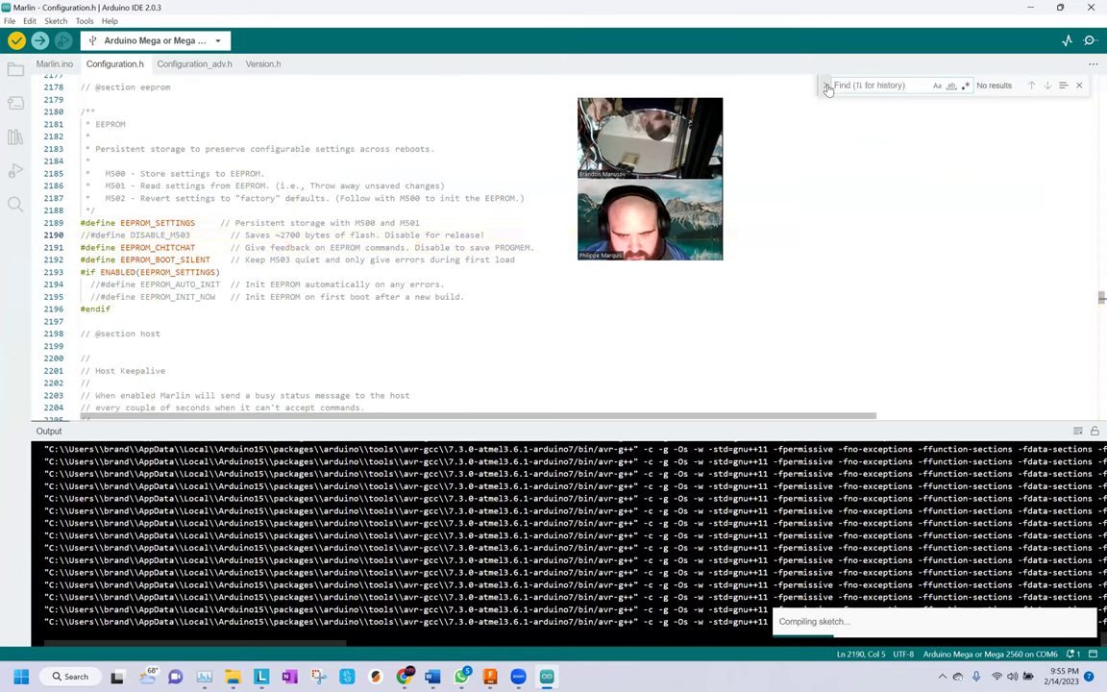
type("bedtem")
key("BackSpace")
key("BackSpace")
key("BackSpace")
key("BackSpace")
key("BackSpace")
key("BackSpace")
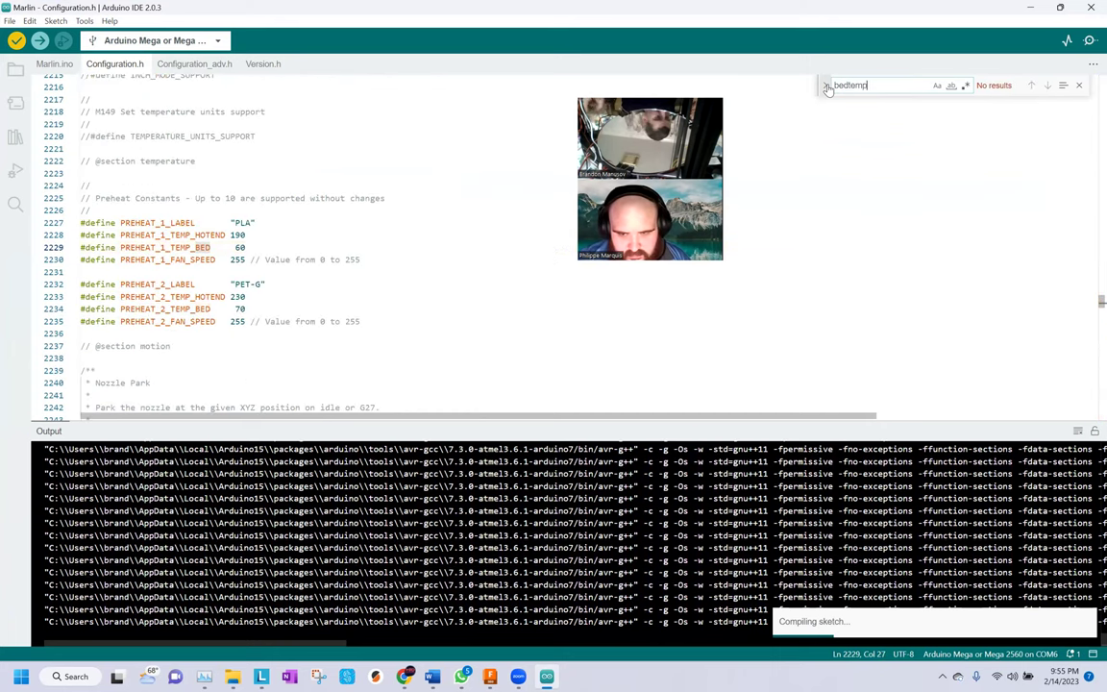
Find "pid bed" in Configuration.h and enable bed PID heating by uncommenting the #define PIDTEMPBED line
type("pied bed")
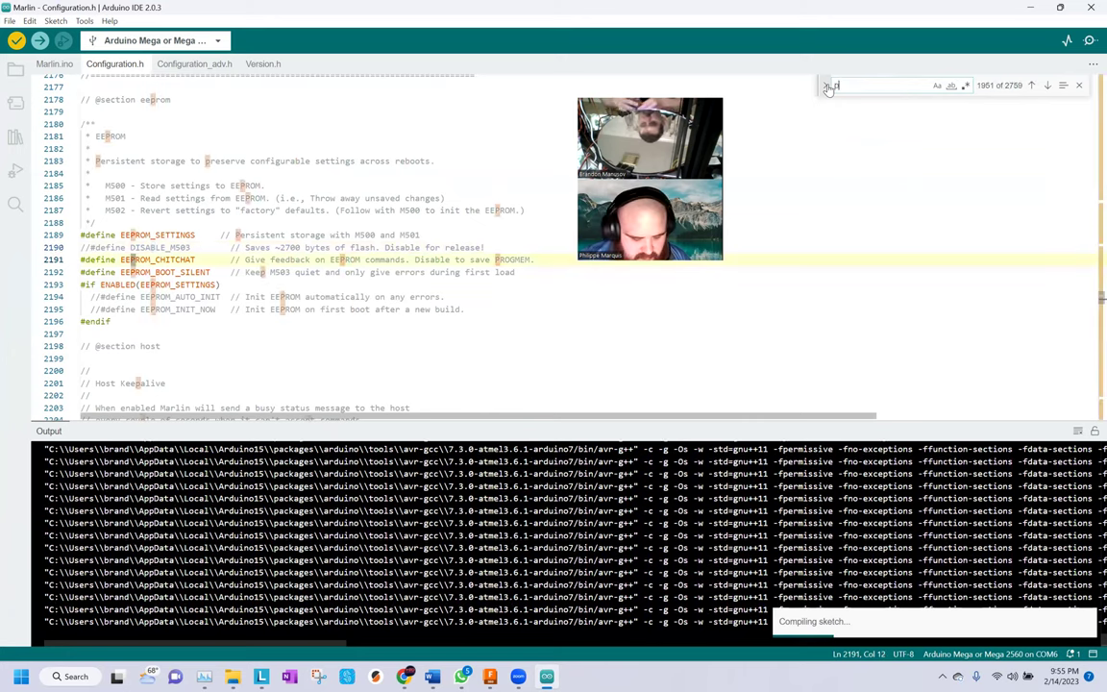
key("BackSpace")
key("BackSpace")
key("BackSpace")
key("BackSpace")
key("BackSpace")
key("BackSpace")
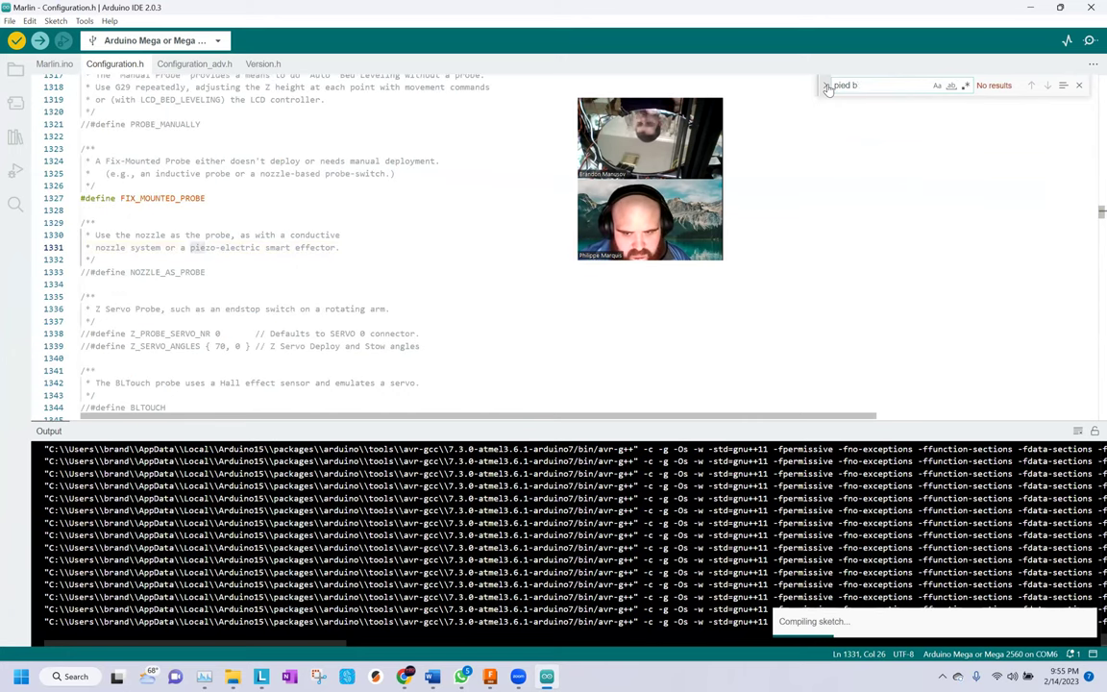
type("d bed")
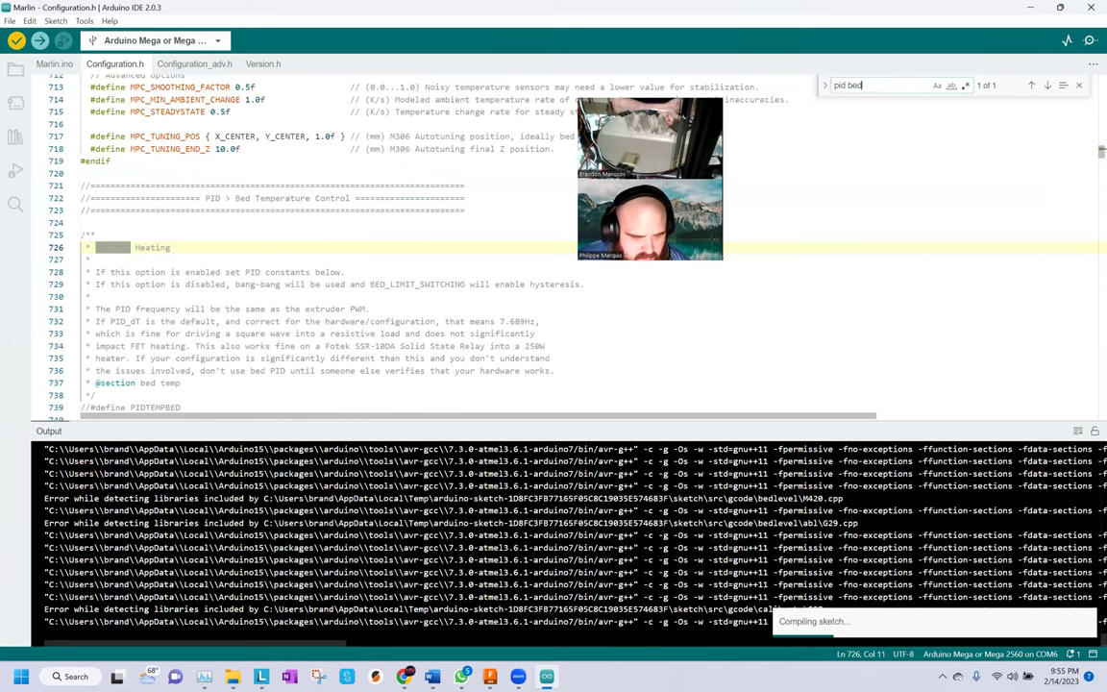
left_click(95, 235)
scroll(239, 307, "down", 3)
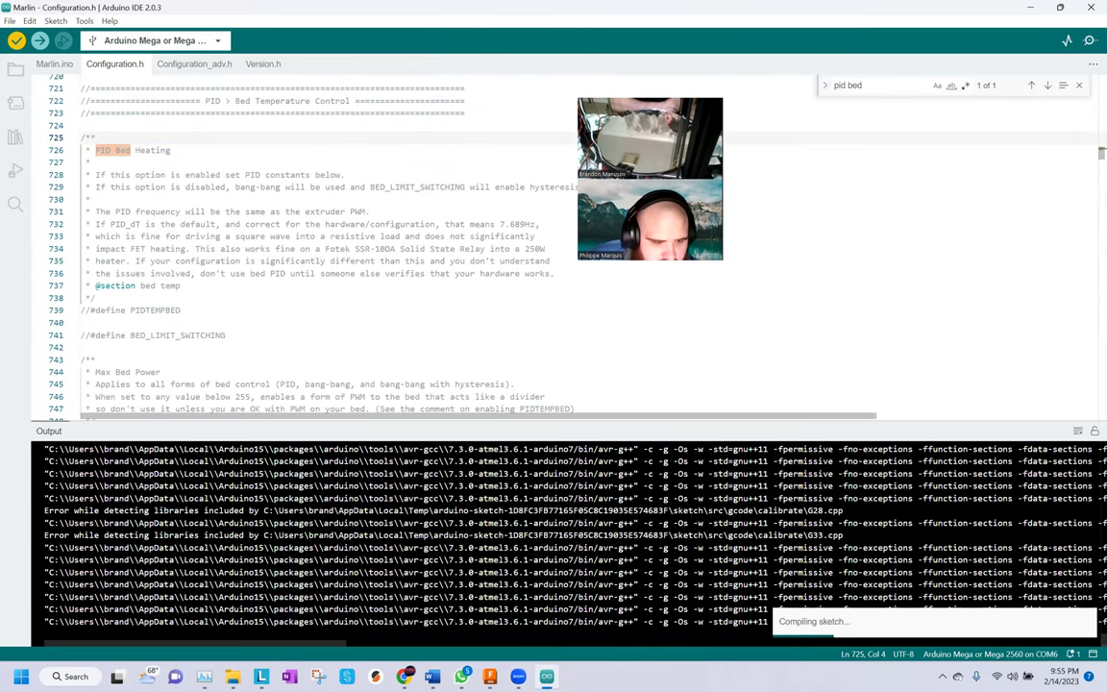
scroll(240, 306, "down", 2)
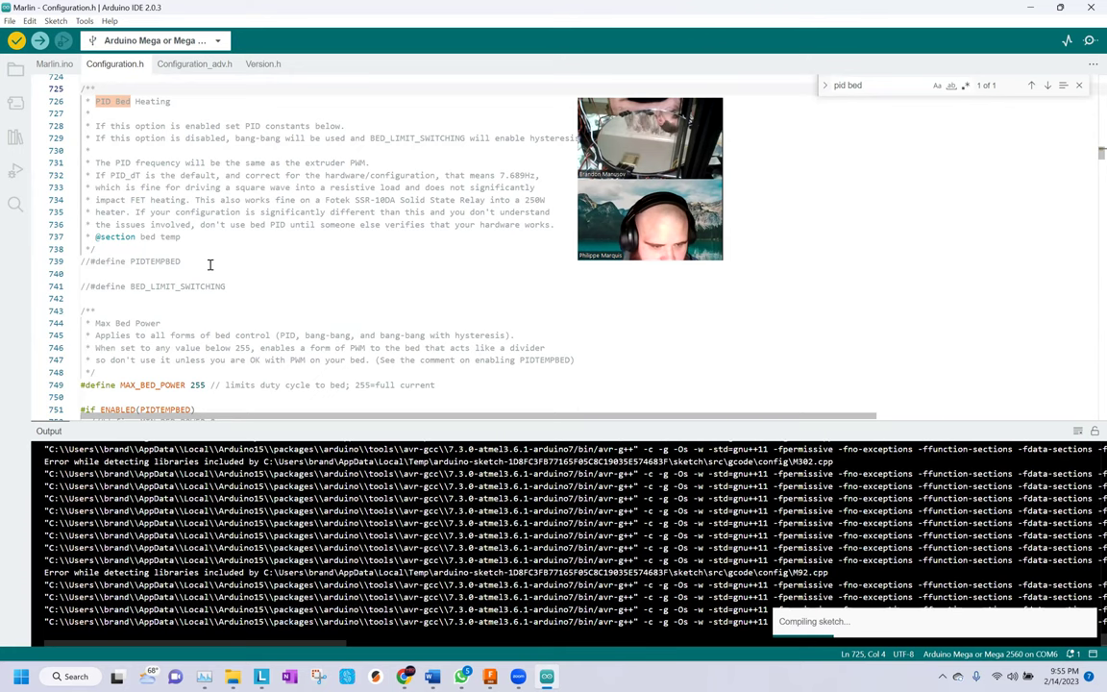
left_click(88, 261)
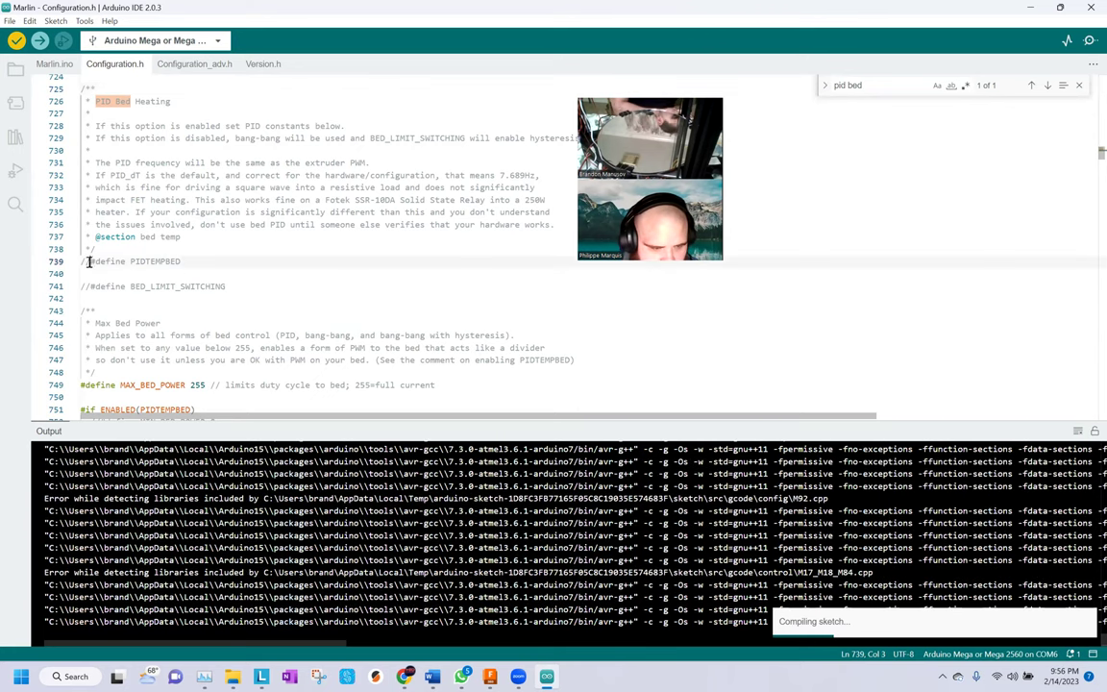
key("BackSpace")
key("Delete")
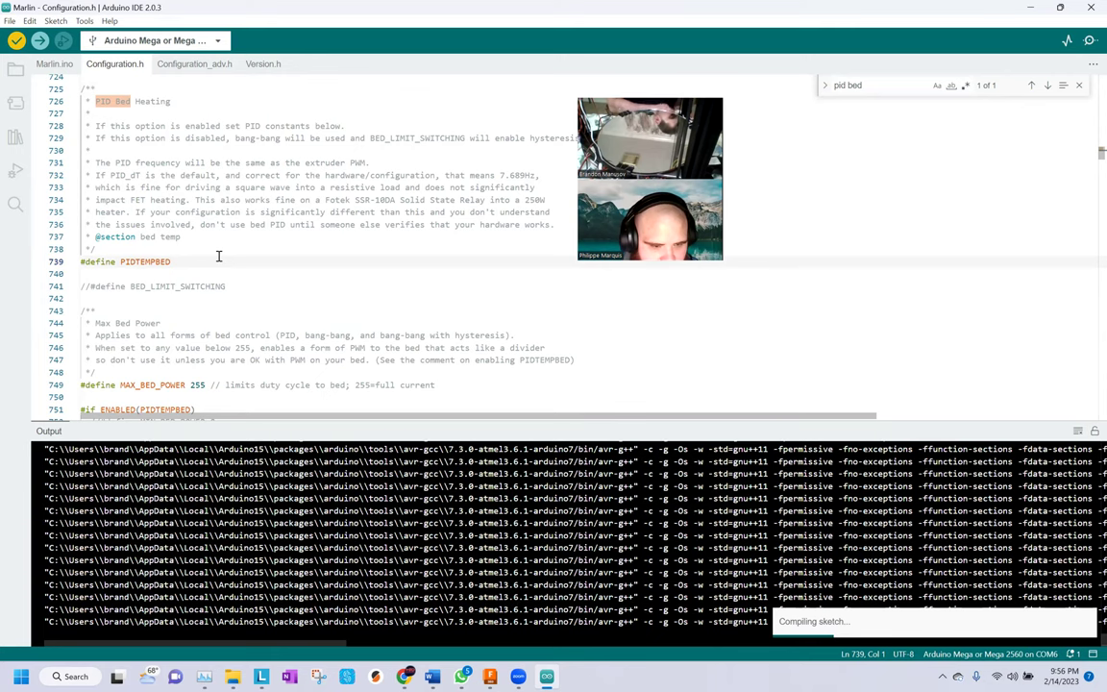
Examine the maximum bed power and the default bed Kp, Ki and Kd constants below PIDTEMPBED
scroll(219, 256, "down", 2)
scroll(218, 255, "down", 1)
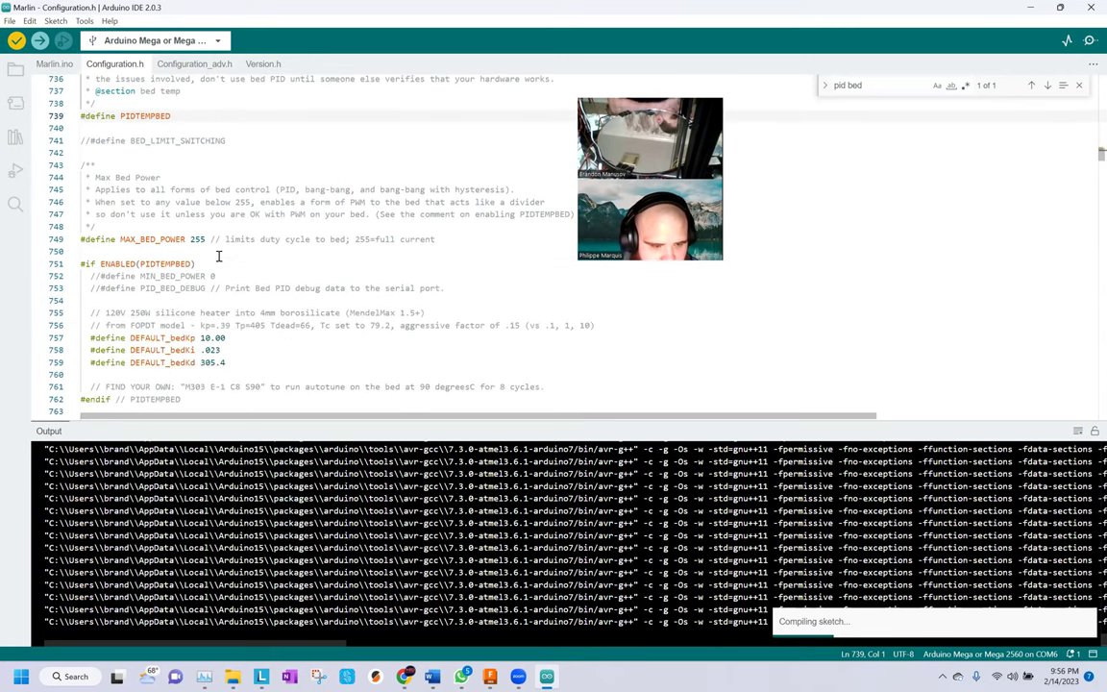
scroll(219, 256, "down", 2)
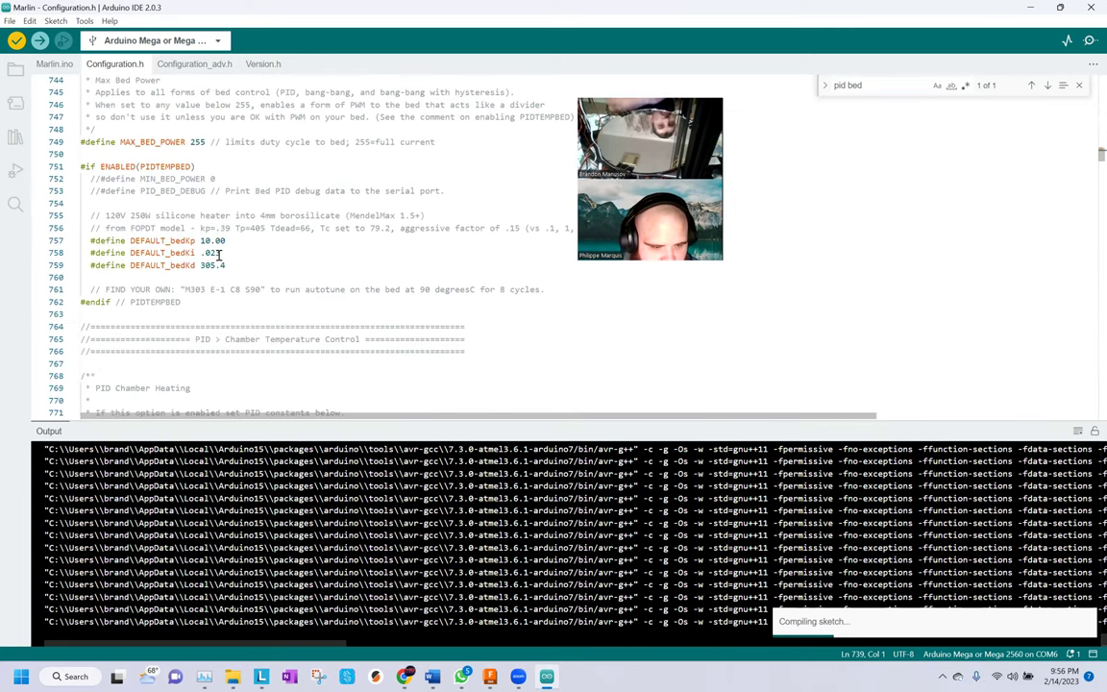
scroll(218, 256, "down", 1)
scroll(218, 256, "down", 1)
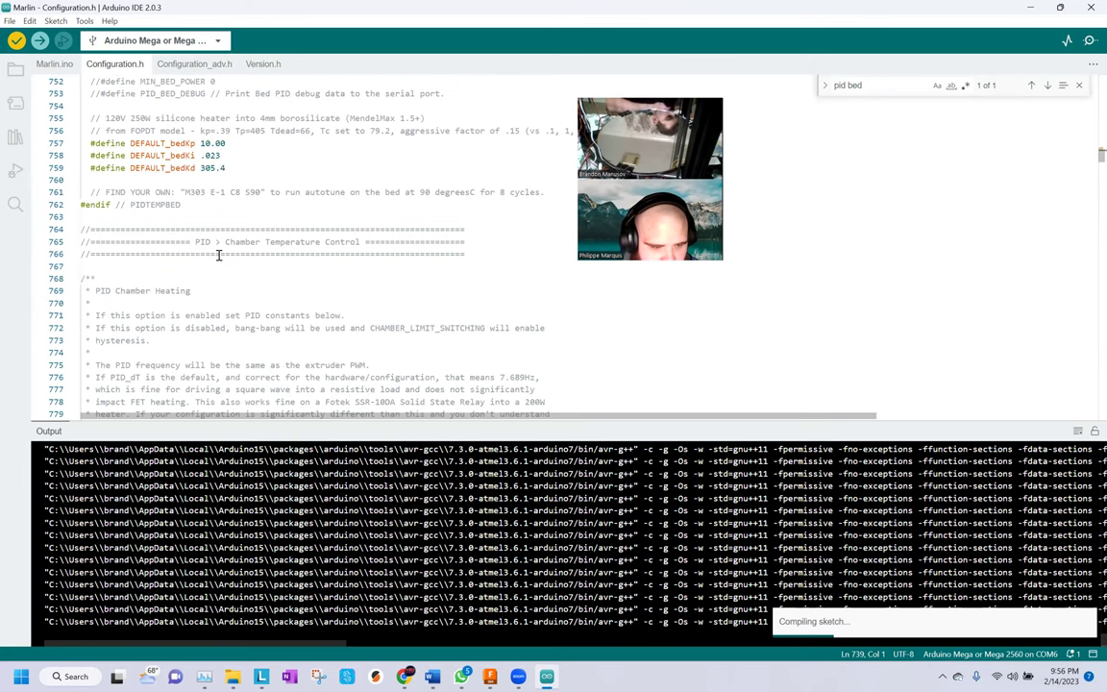
scroll(218, 255, "up", 1)
scroll(218, 256, "up", 1)
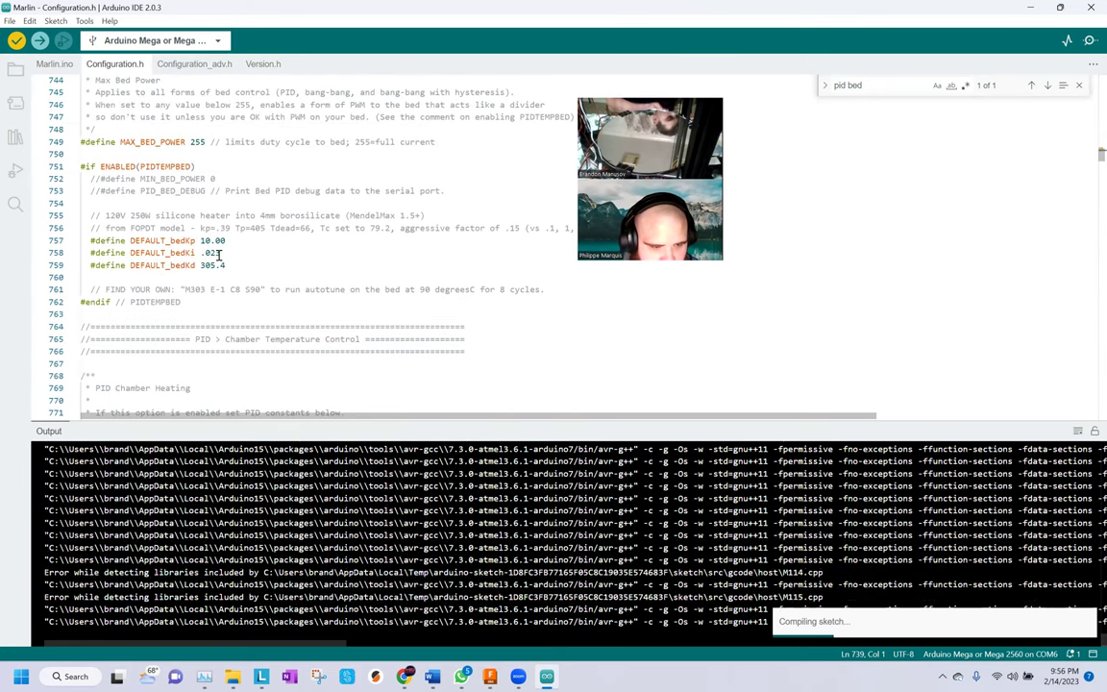
scroll(218, 256, "up", 1)
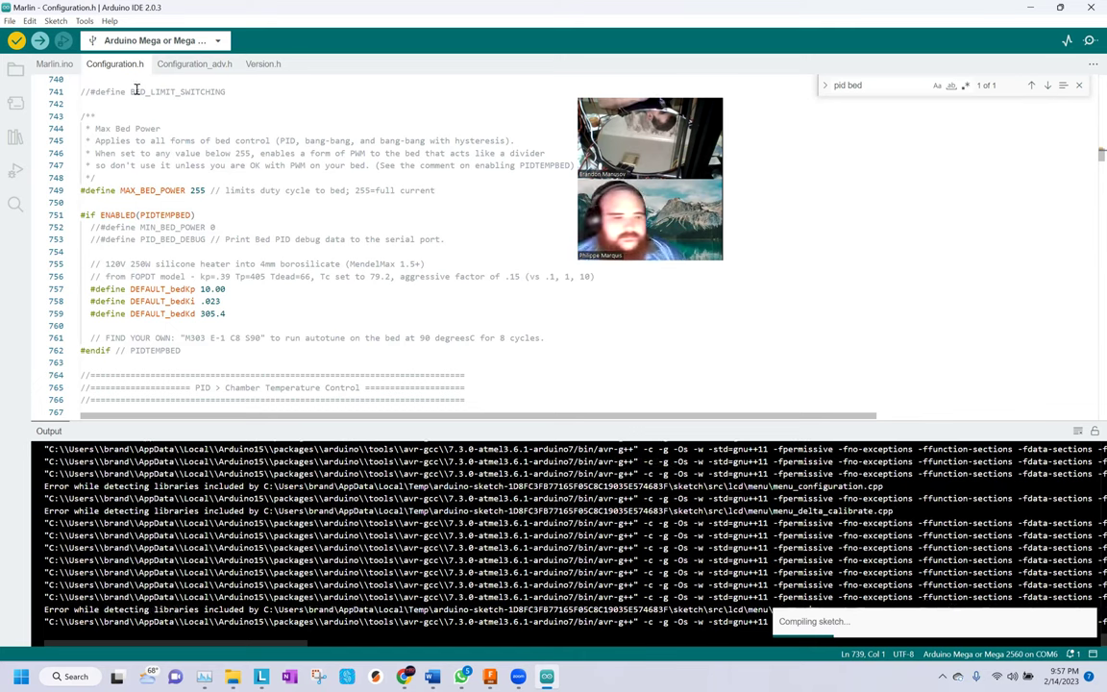
Compile the firmware with the bed PID change and upload it to the Arduino Mega on COM6
left_click(83, 21)
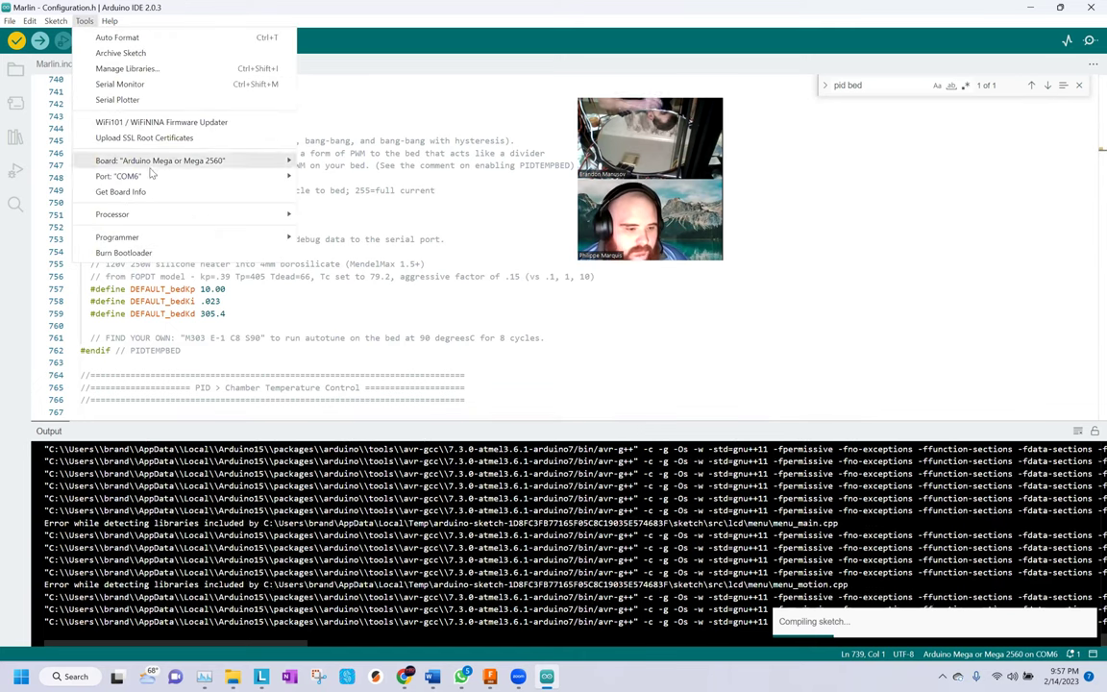
left_click(407, 19)
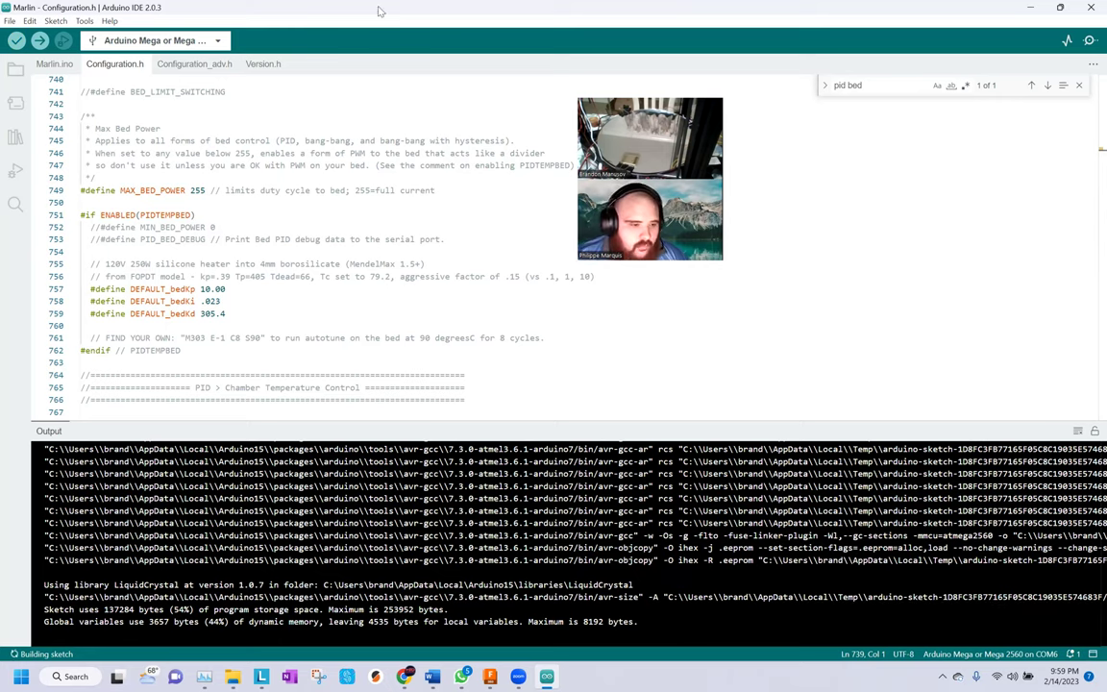
left_click(17, 41)
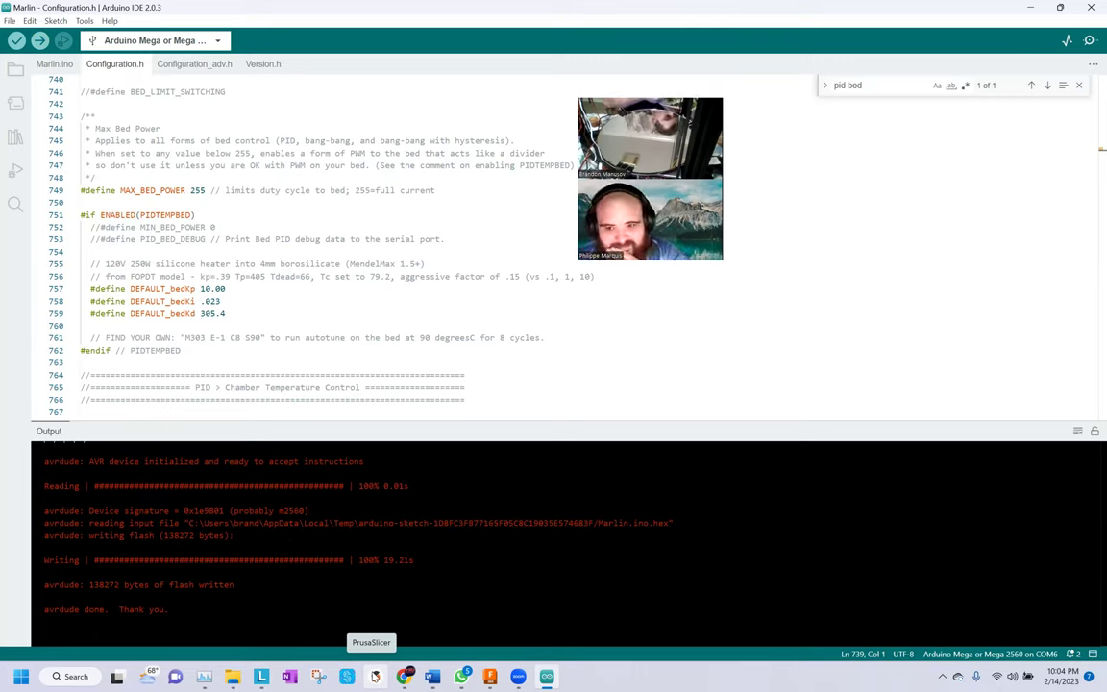
Close Arduino IDE, launch Pronterface from its desktop folder, and connect to the printer on COM6 at 250000 baud
key("alt+F4")
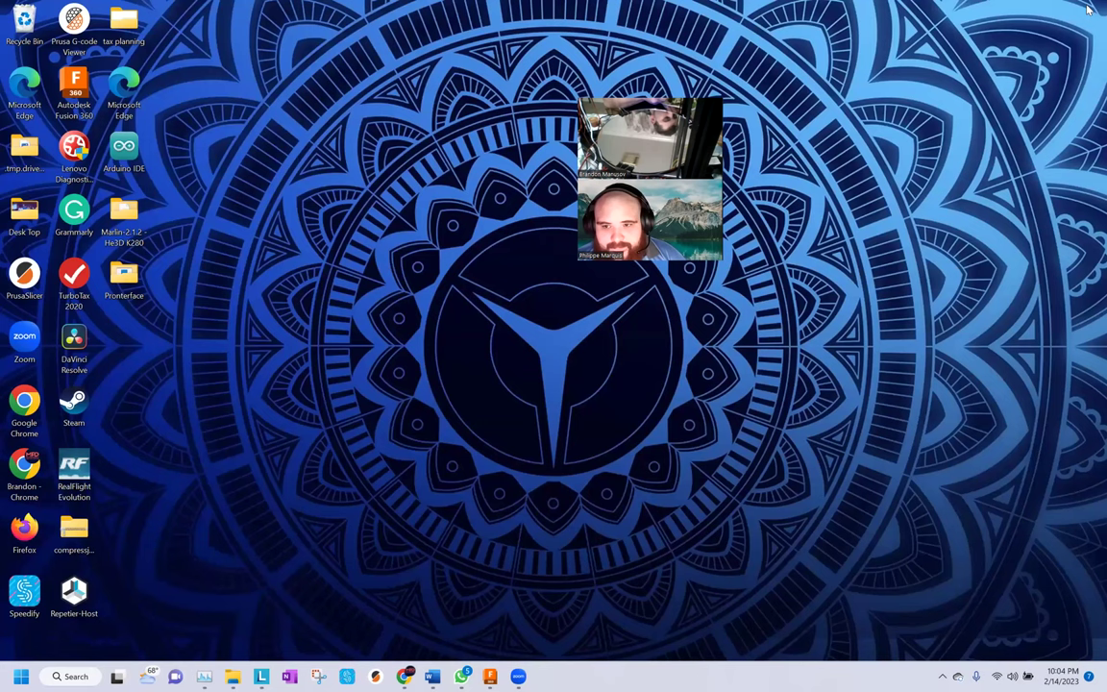
double_click(139, 277)
double_click(676, 370)
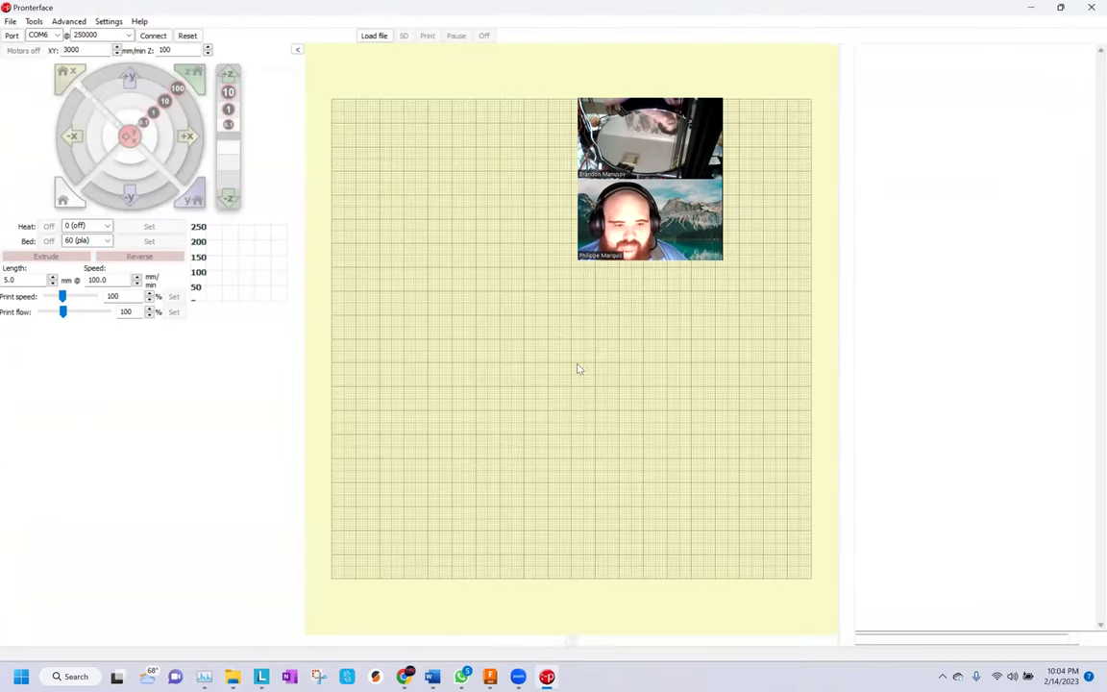
left_click(157, 36)
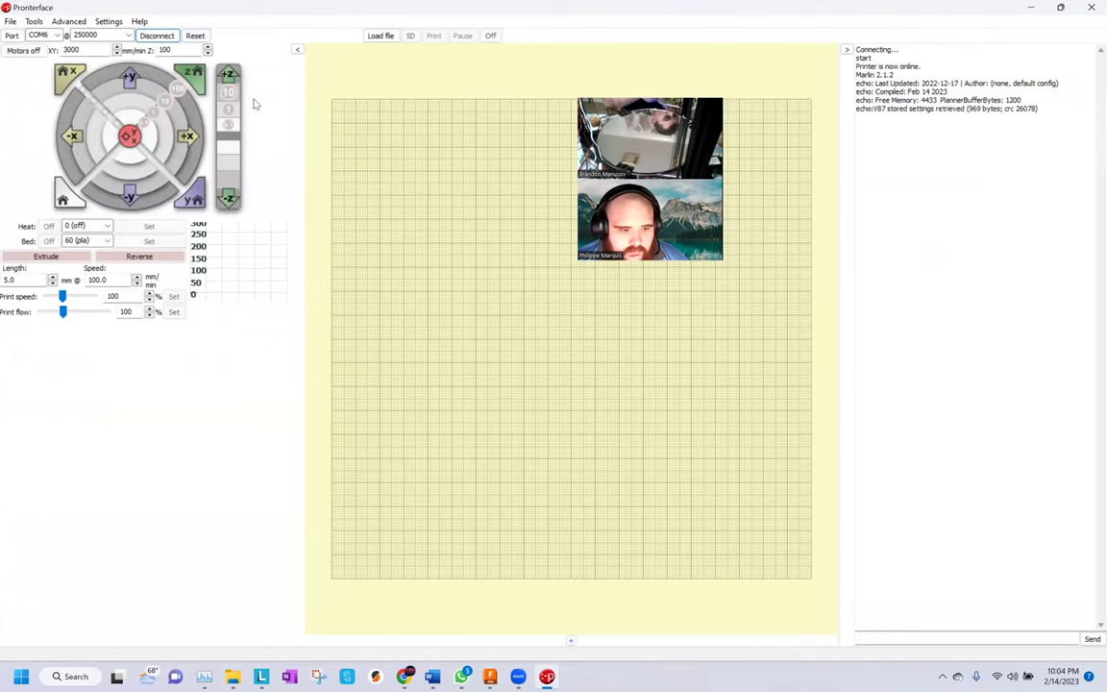
Send M501 to the printer to reload its stored settings
left_click(927, 638)
type("m501")
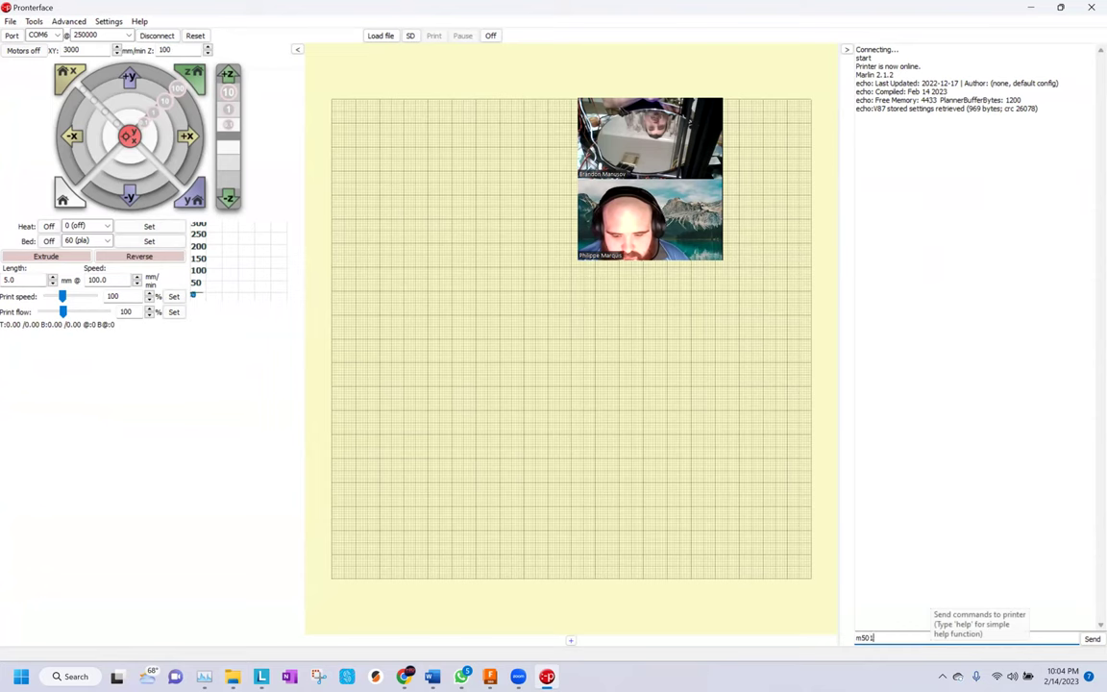
key("Return")
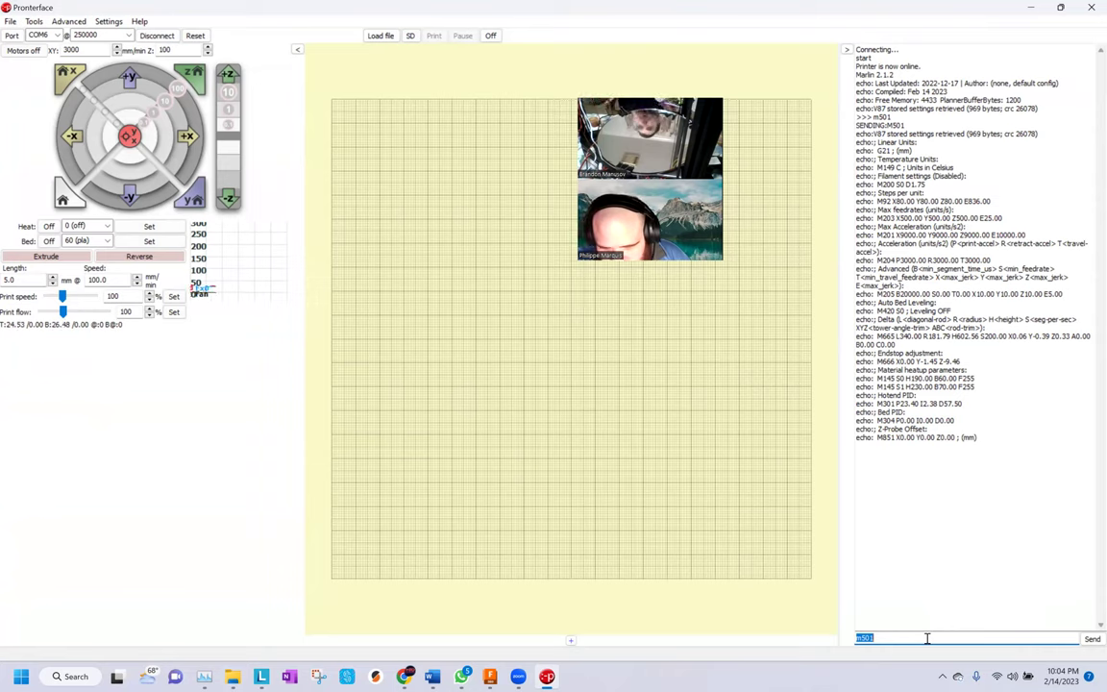
Start a G33 auto-calibration and abort it by resetting the printer
type("g33")
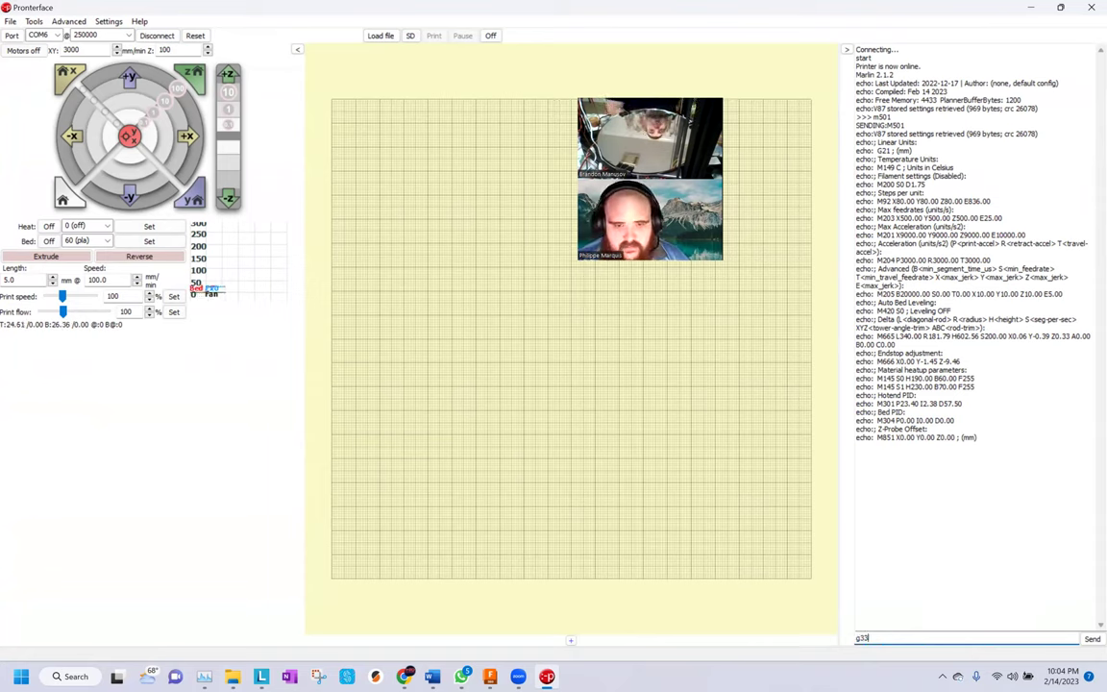
key("Return")
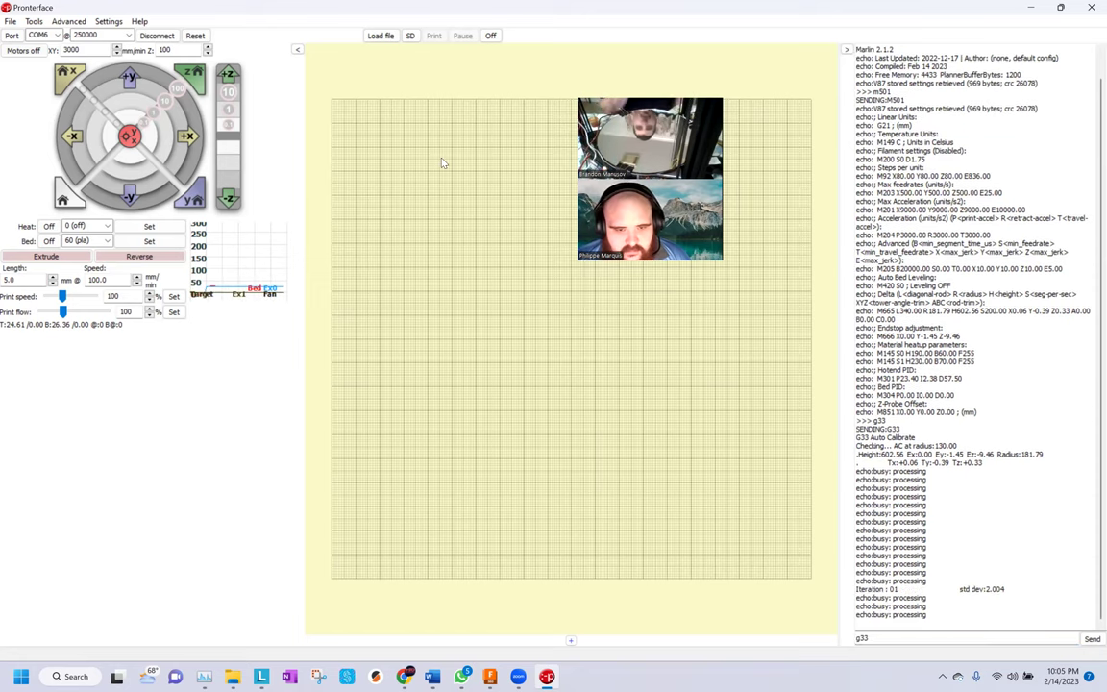
left_click(195, 36)
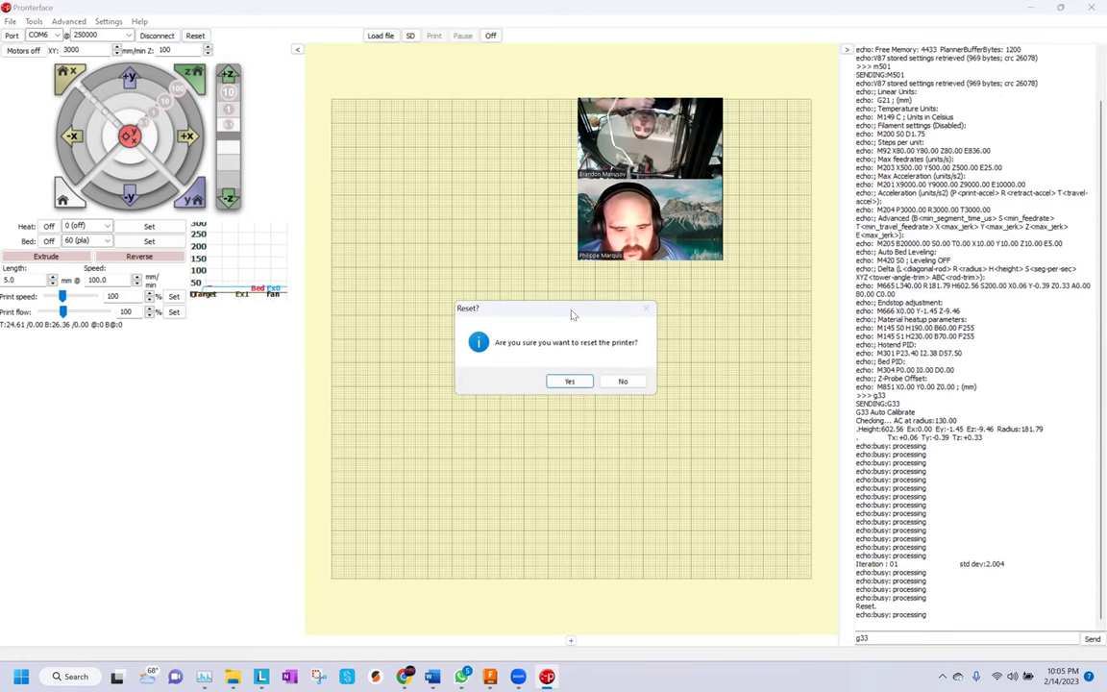
left_click(568, 381)
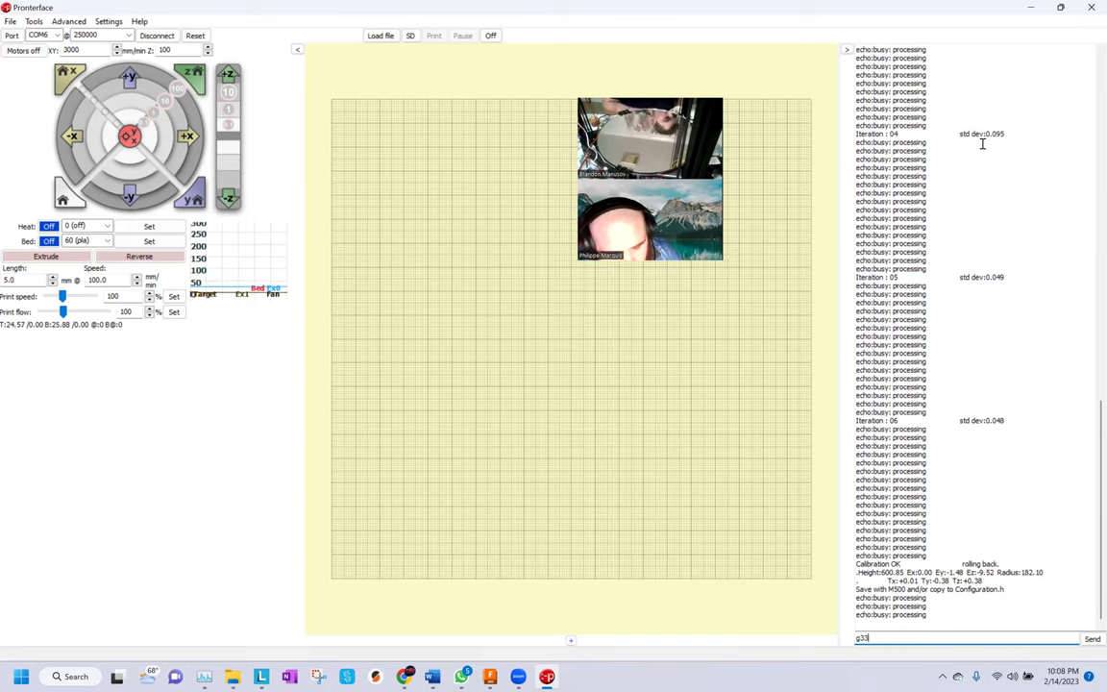
Run the G33 auto-calibration again and store the resulting settings with M500
key("Return")
type("m500")
key("Return")
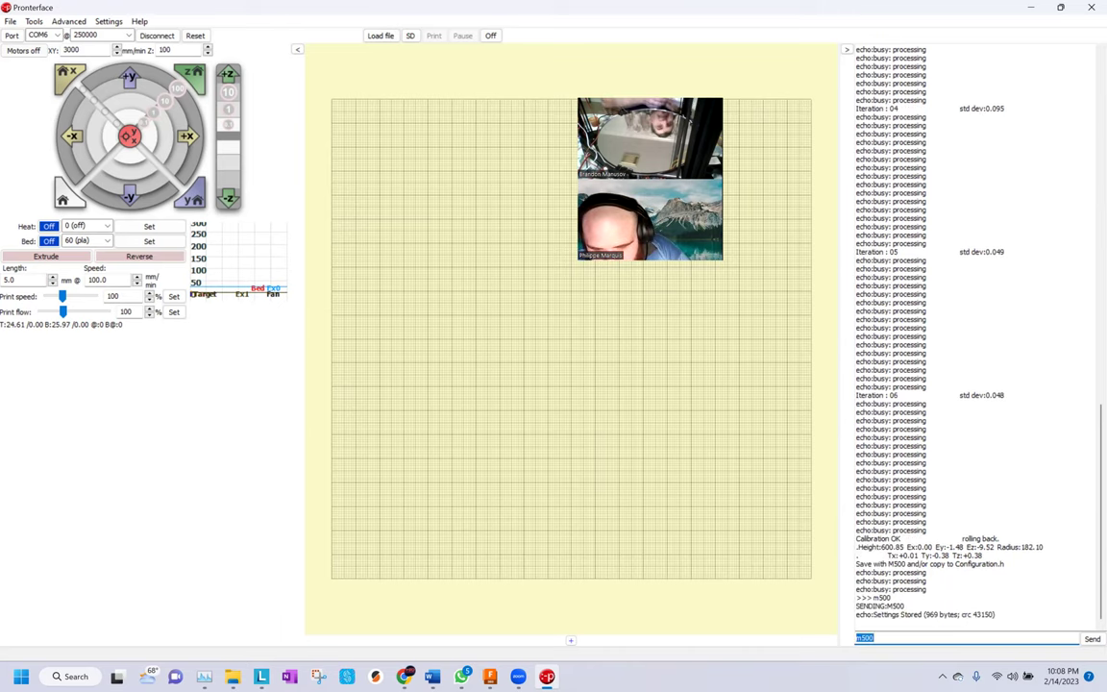
Reload the saved settings with M501 and report the active configuration with M503
type("m501")
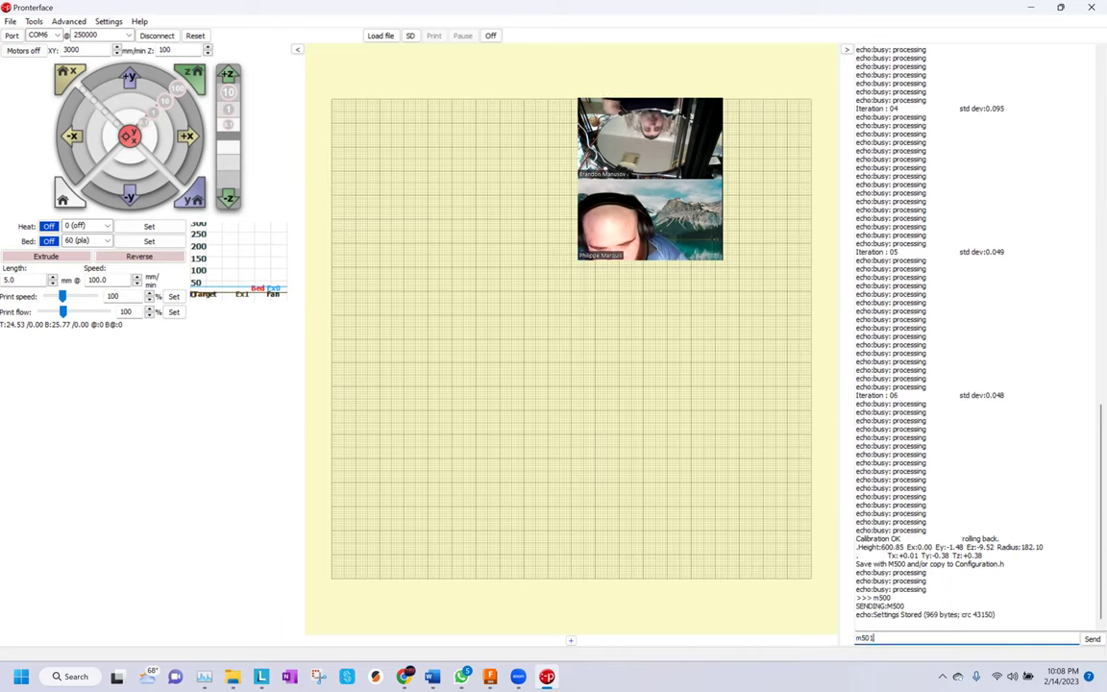
key("Return")
type("m503")
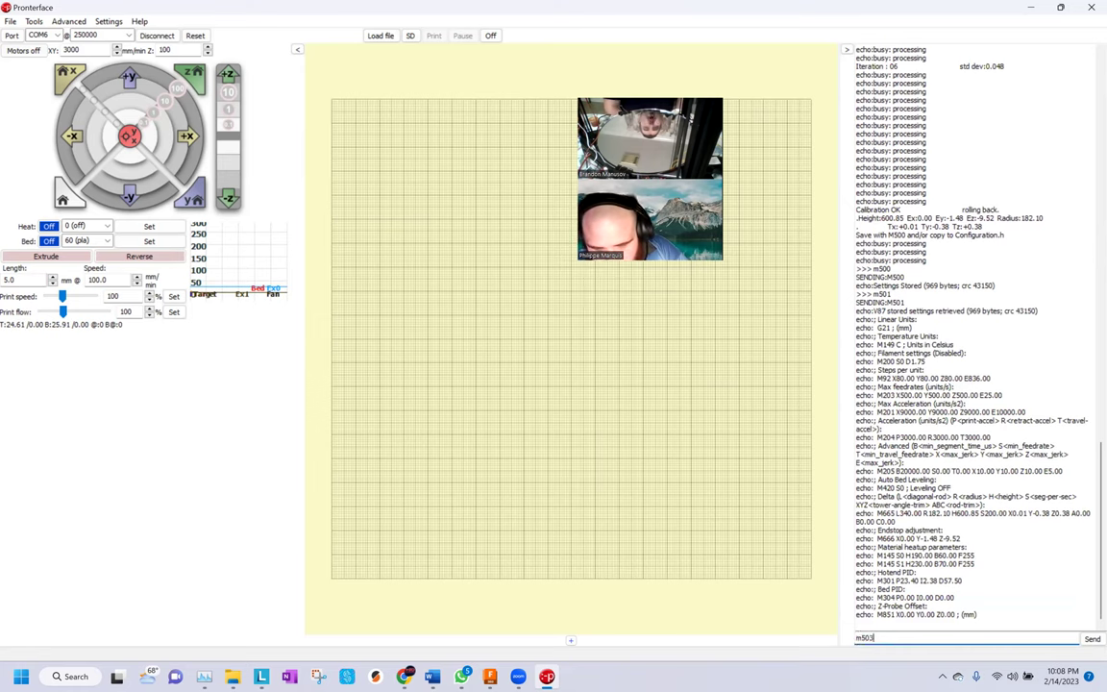
key("Return")
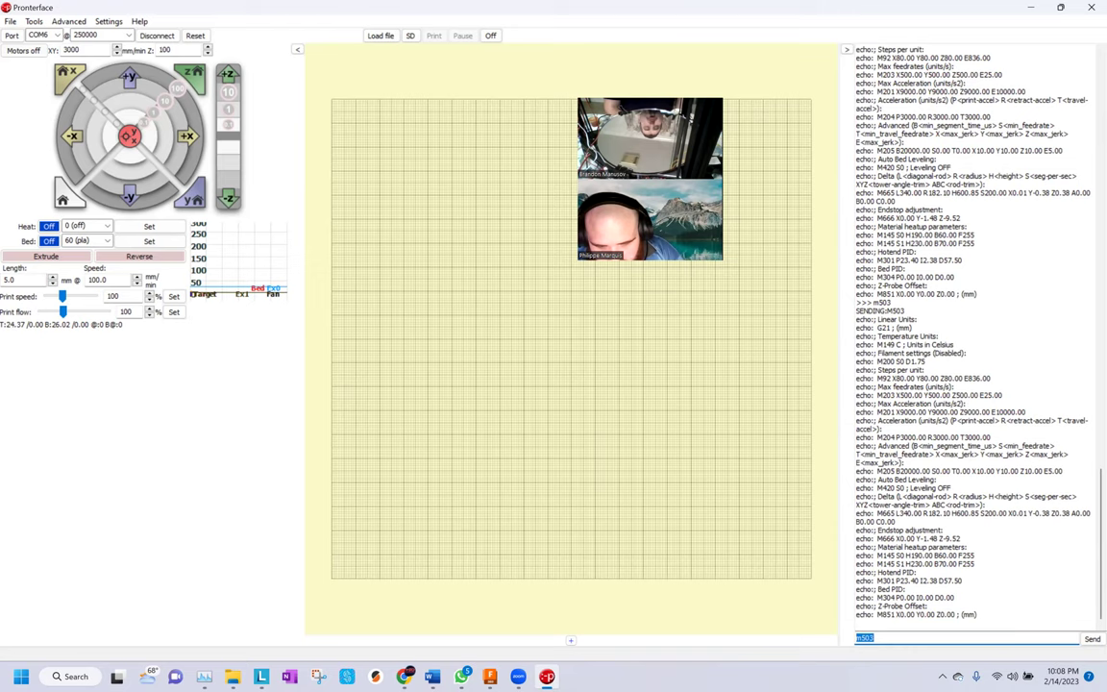
Try to autotune the bed PID at 60 degrees over 8 cycles with "m303 ebed s60 c8", sending the command twice
type("m303")
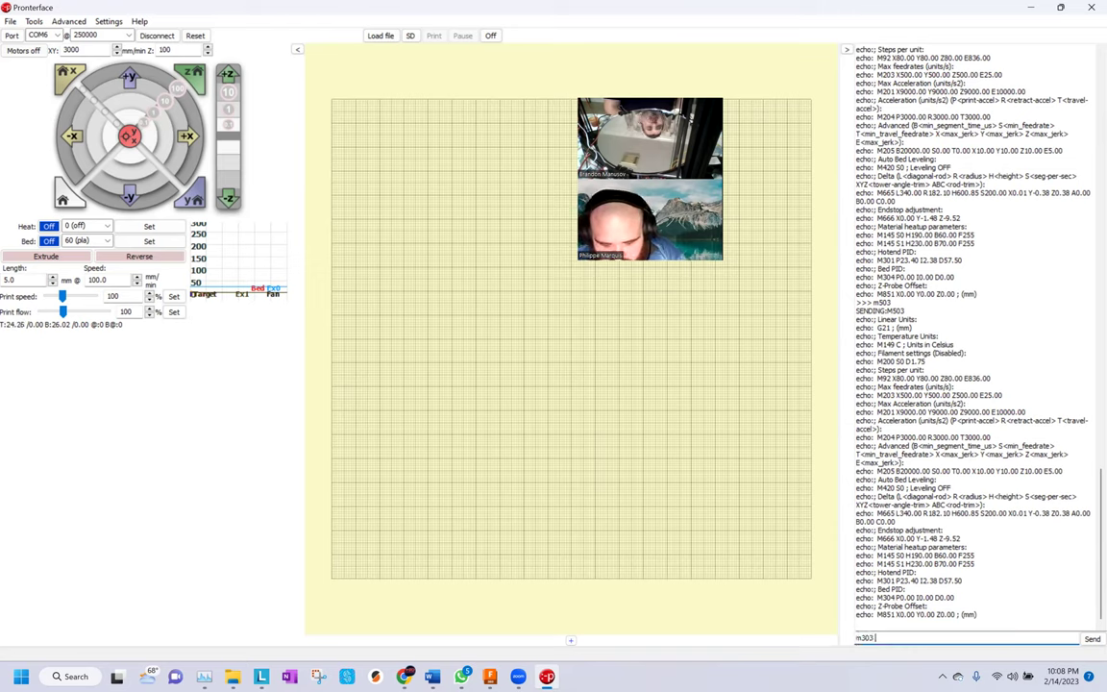
type(" ebed 60")
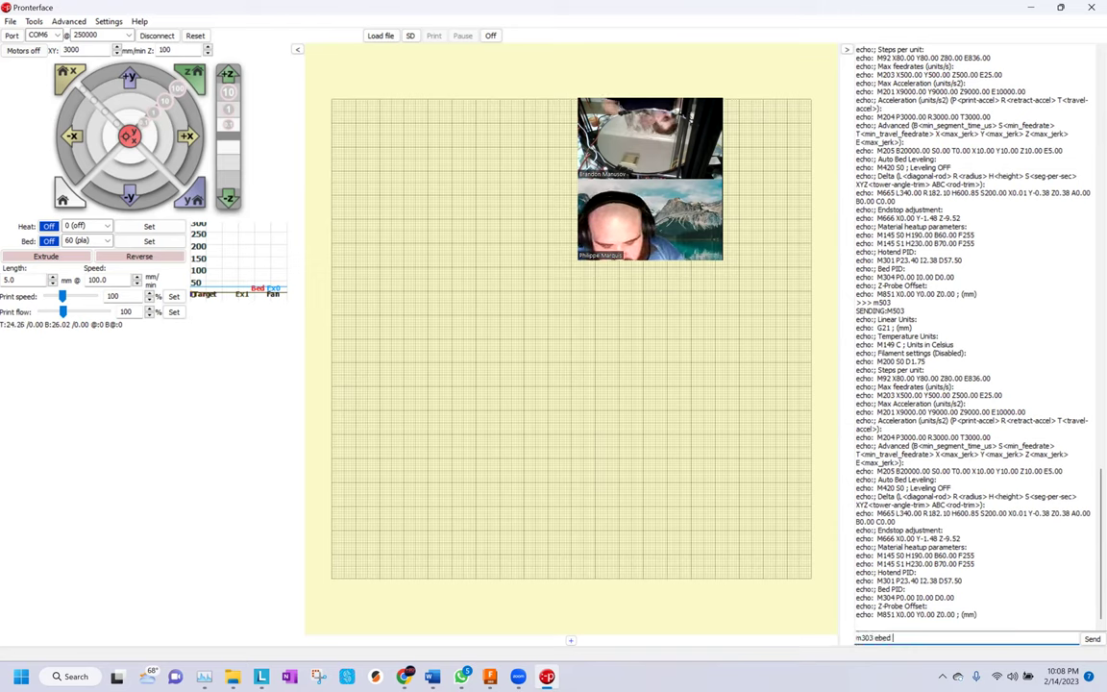
key("BackSpace")
key("BackSpace")
key("BackSpace")
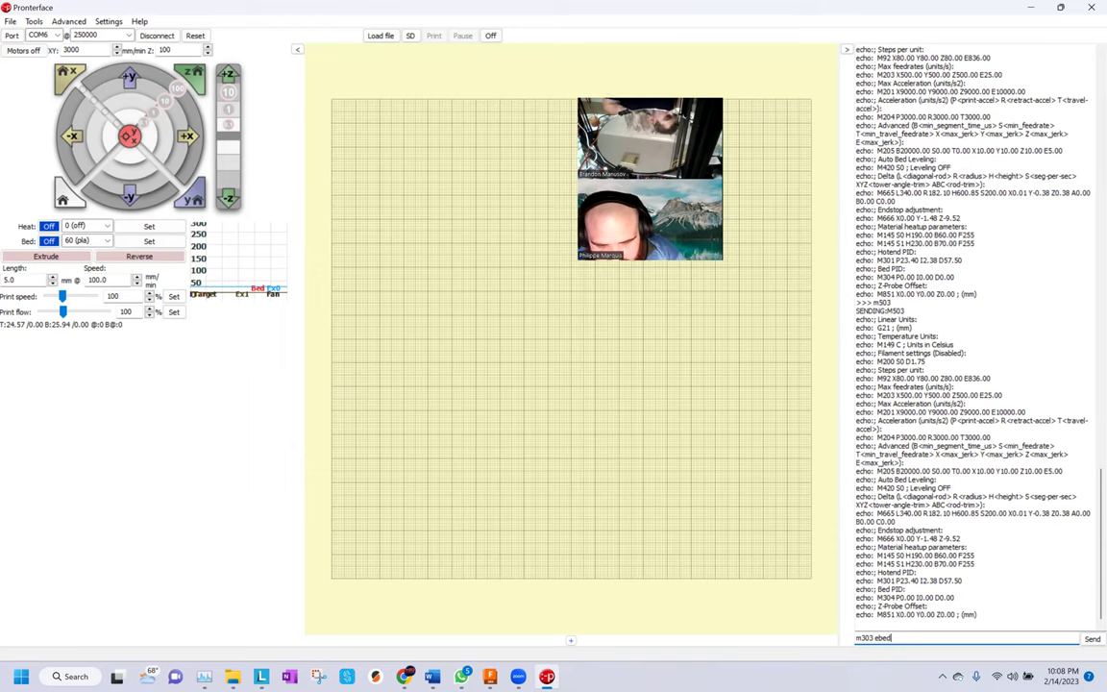
type("s")
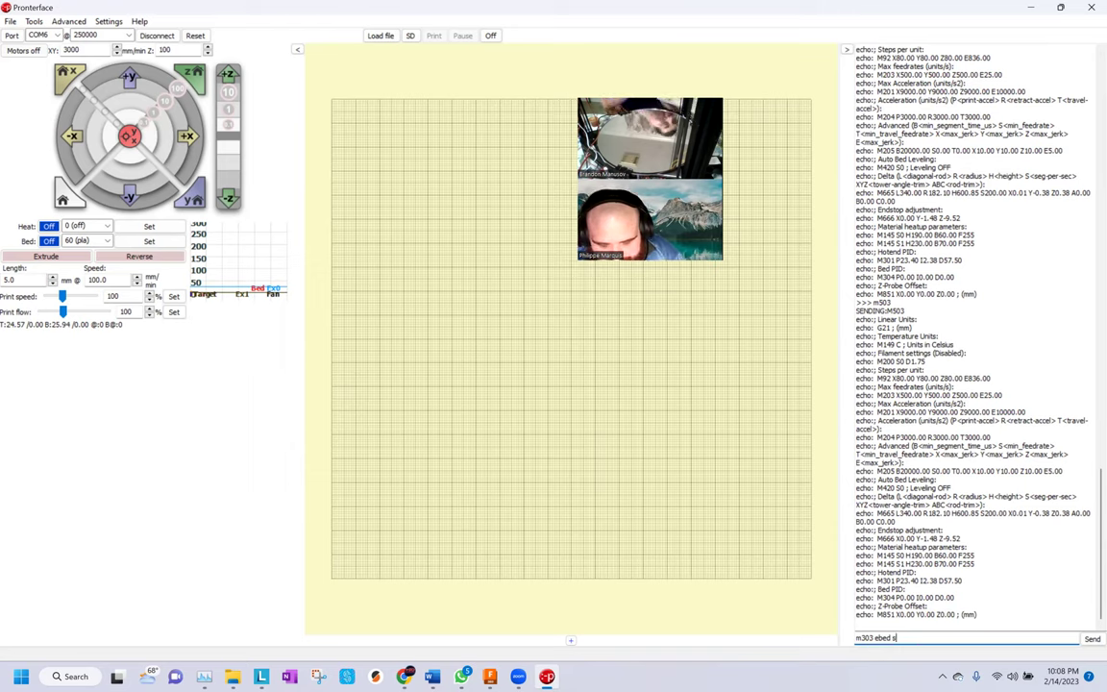
type("60 c8")
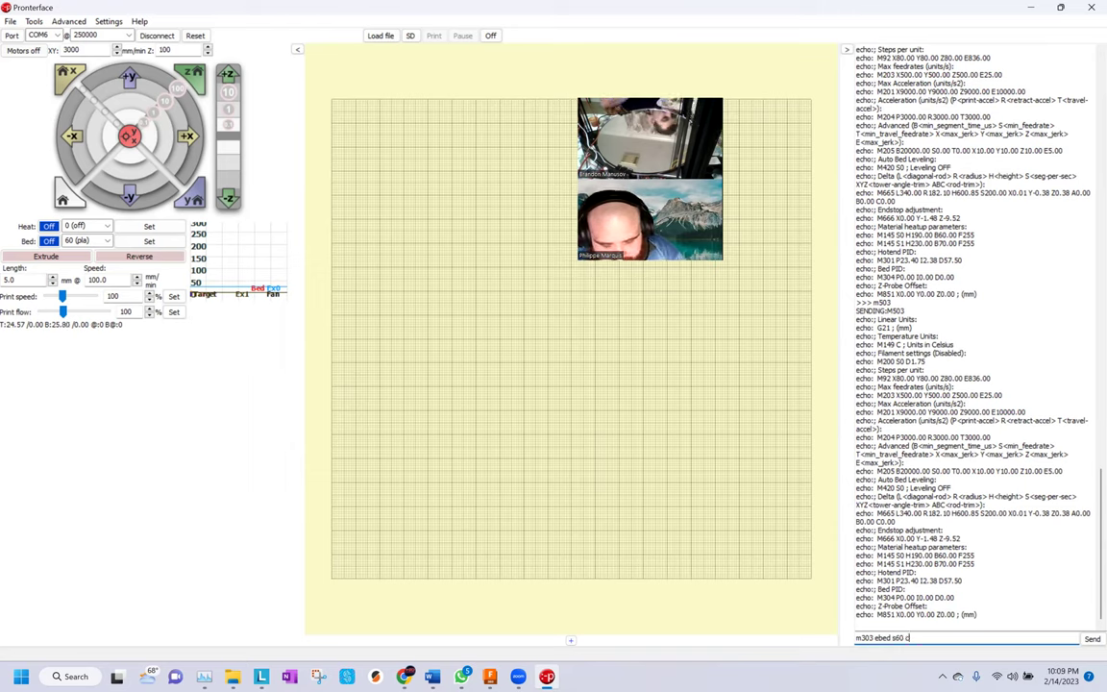
key("Return")
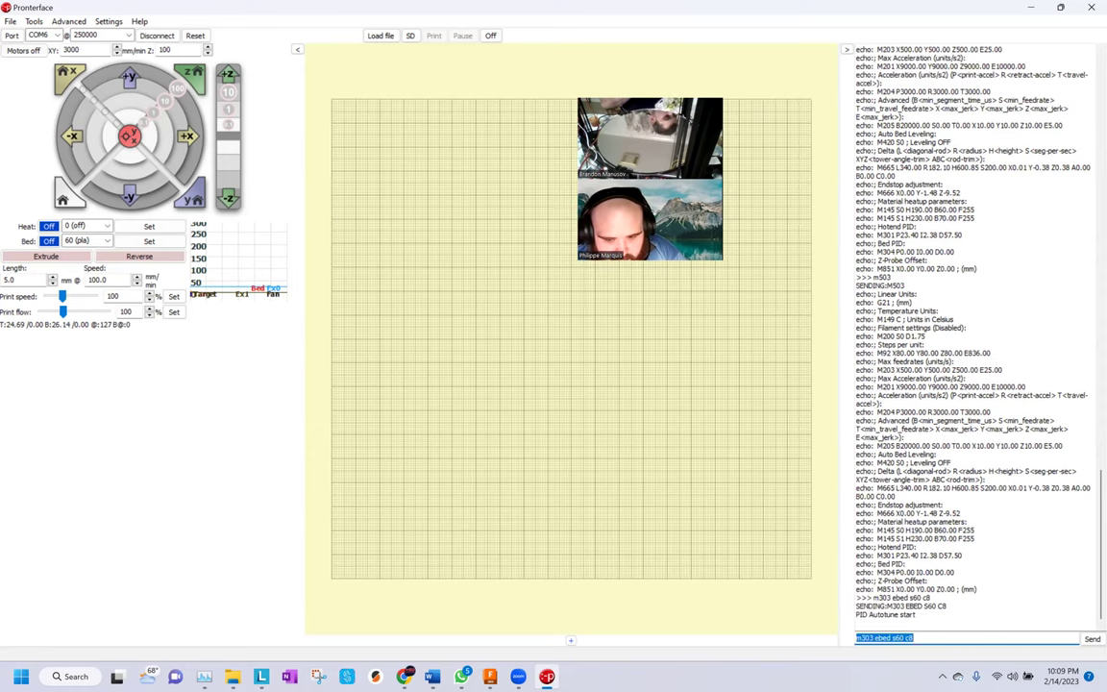
key("Return")
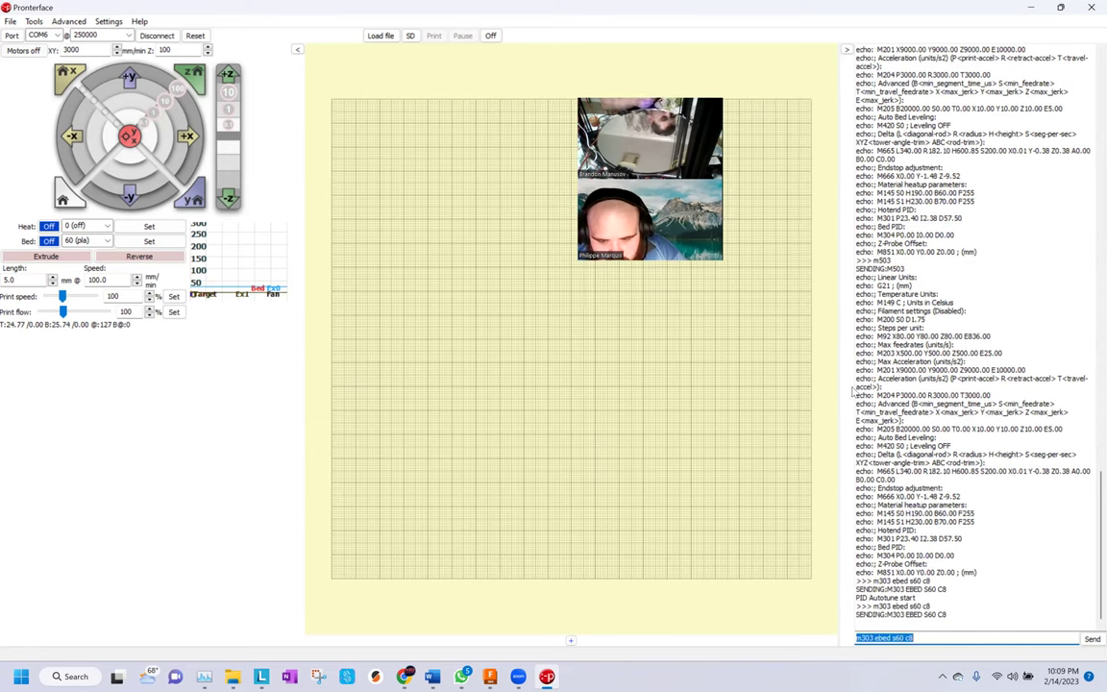
Check the heater curves in the temperature graph and reset the printer to stop the autotune
left_click(219, 262)
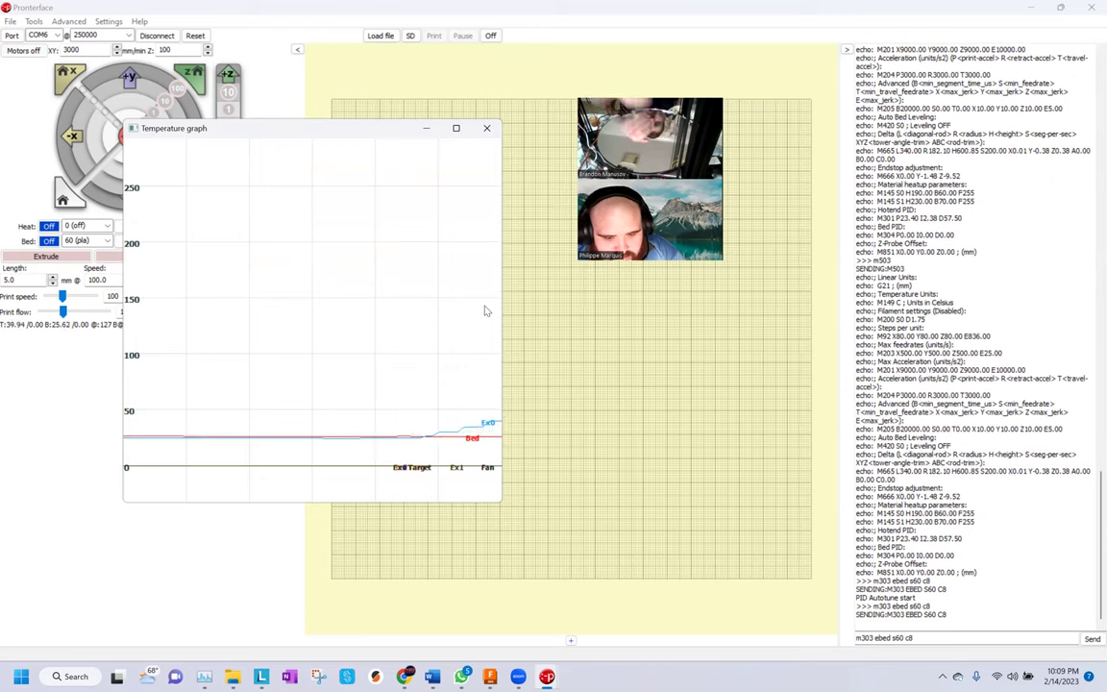
left_click(486, 128)
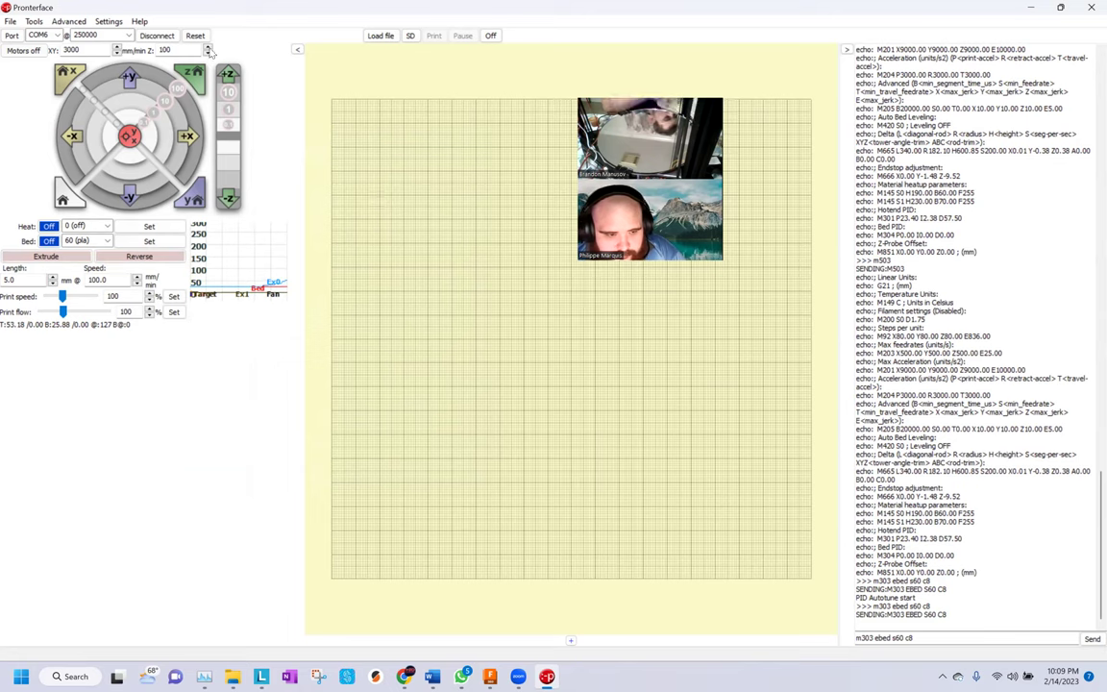
left_click(195, 36)
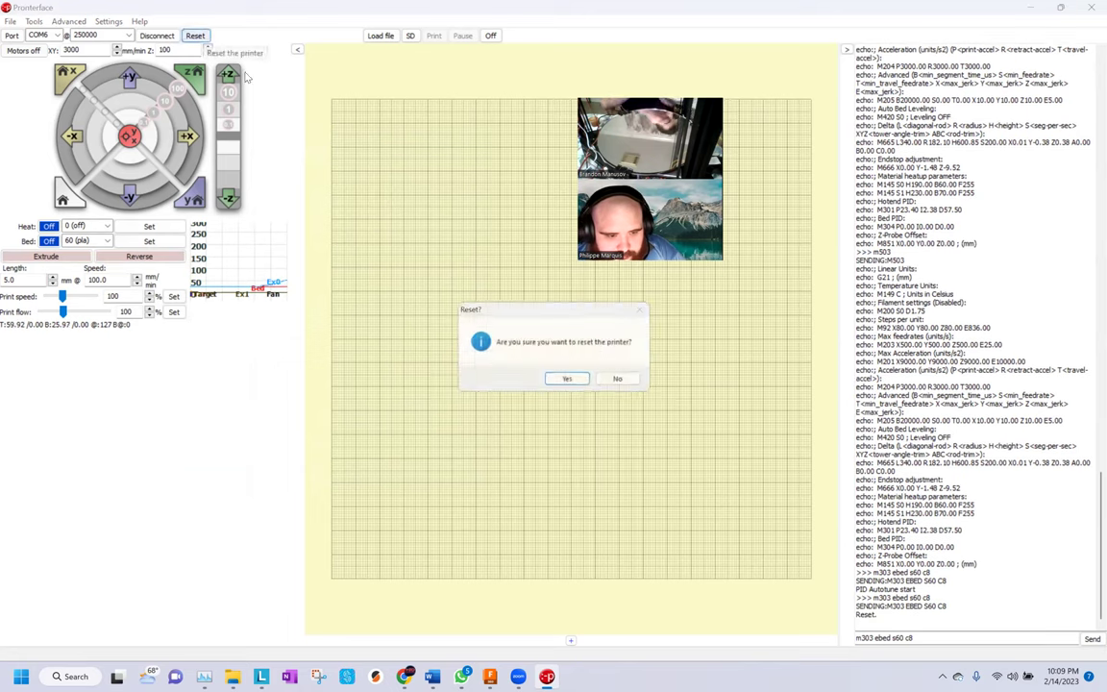
left_click(569, 380)
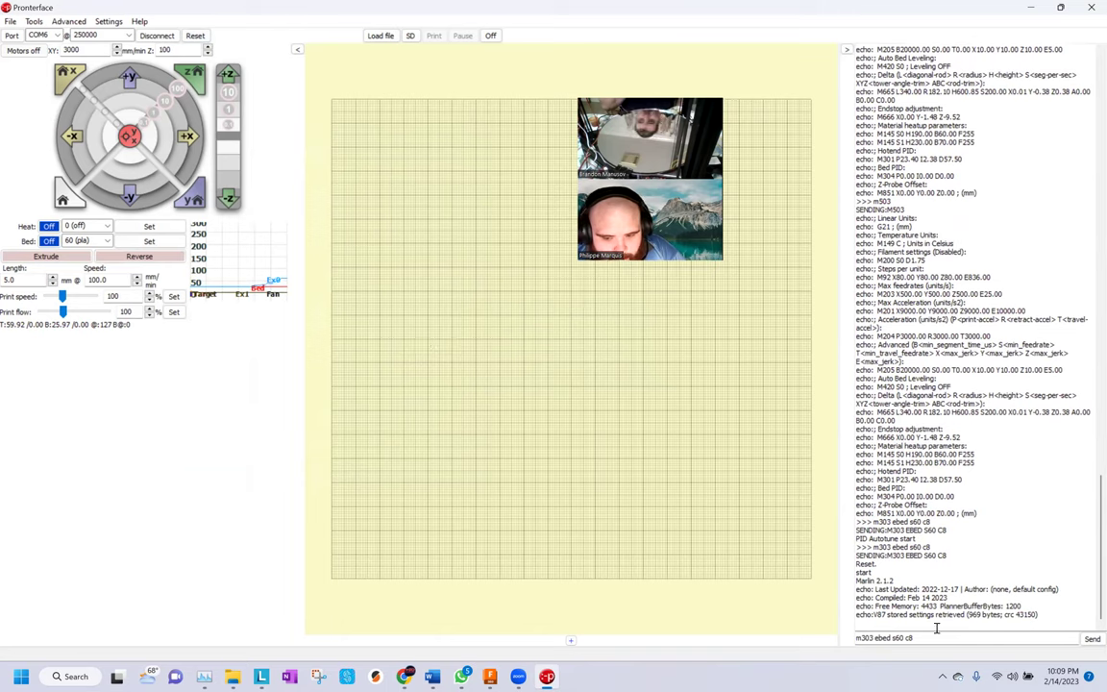
Replace the pending printer command with "m303 e-1 s60 c8" to target the bed, without sending it
triple_click(991, 635)
key("BackSpace")
type("m303 e-1")
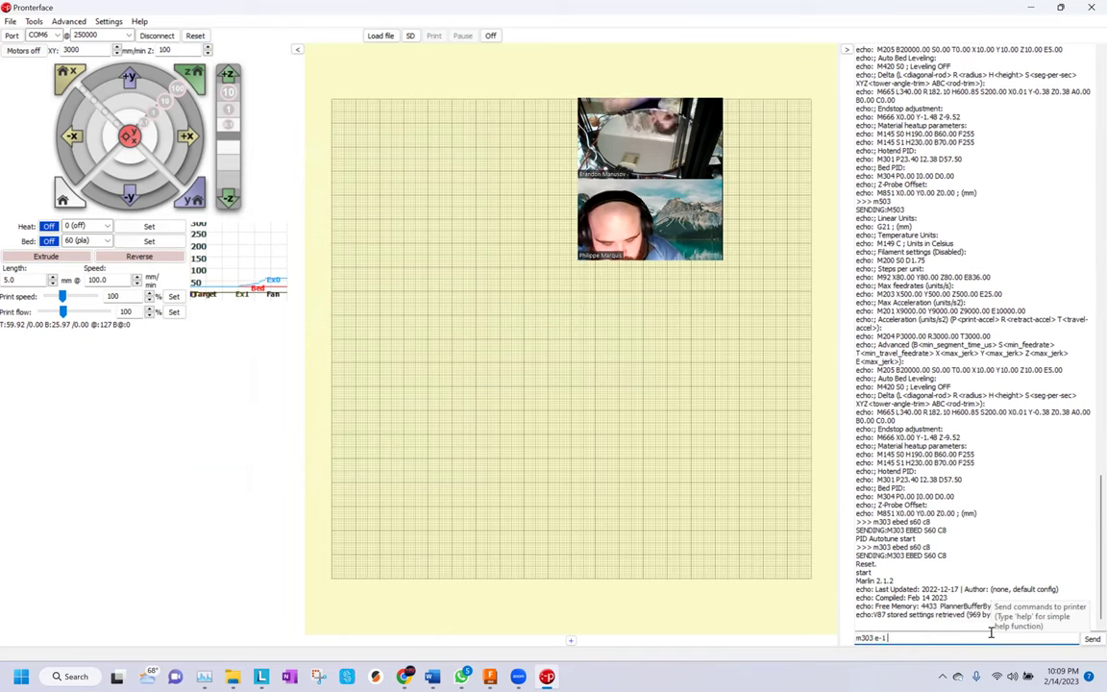
type(" s60")
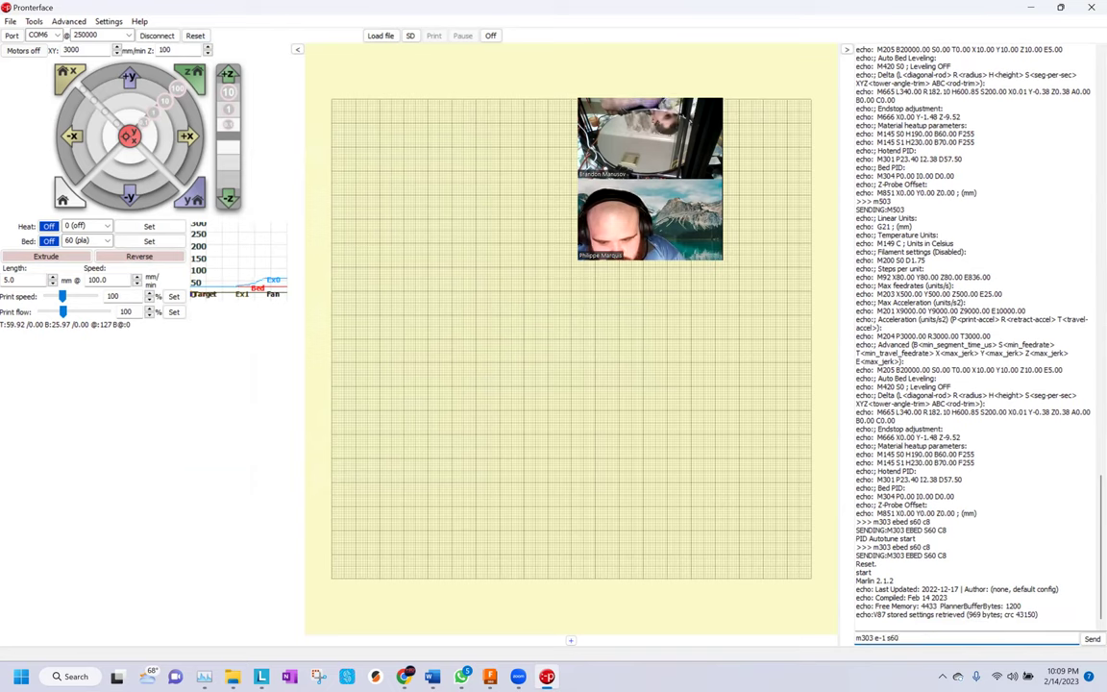
type(" c8")
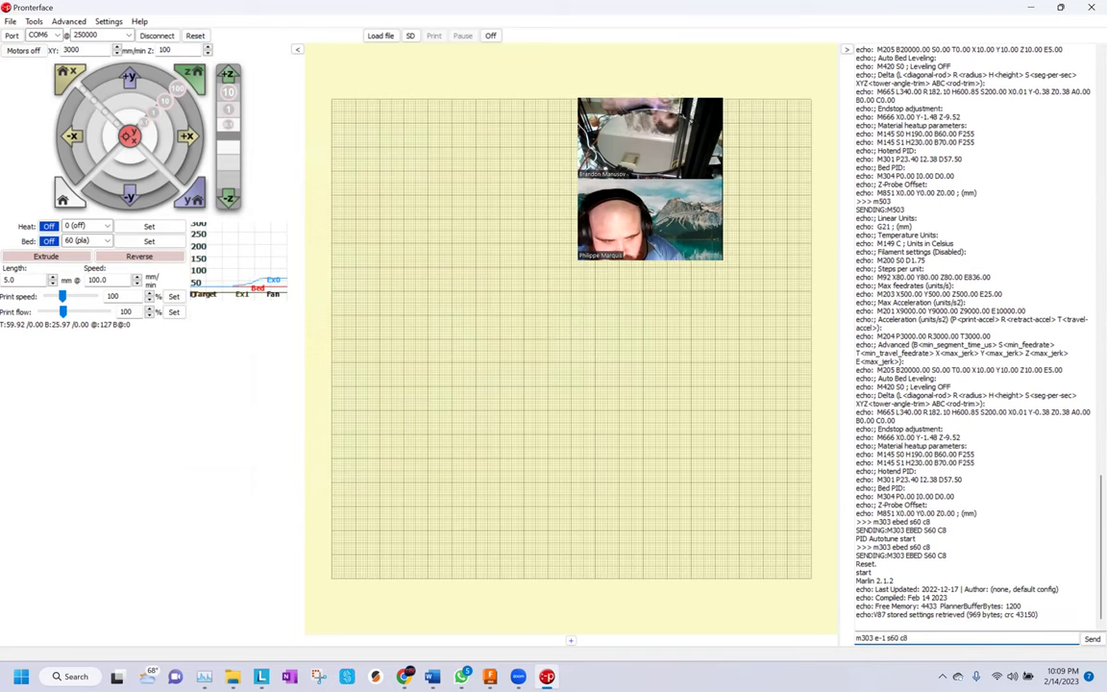
Check the temperature graph, close it, and turn the hotend off with a target temperature of 0
left_click(237, 257)
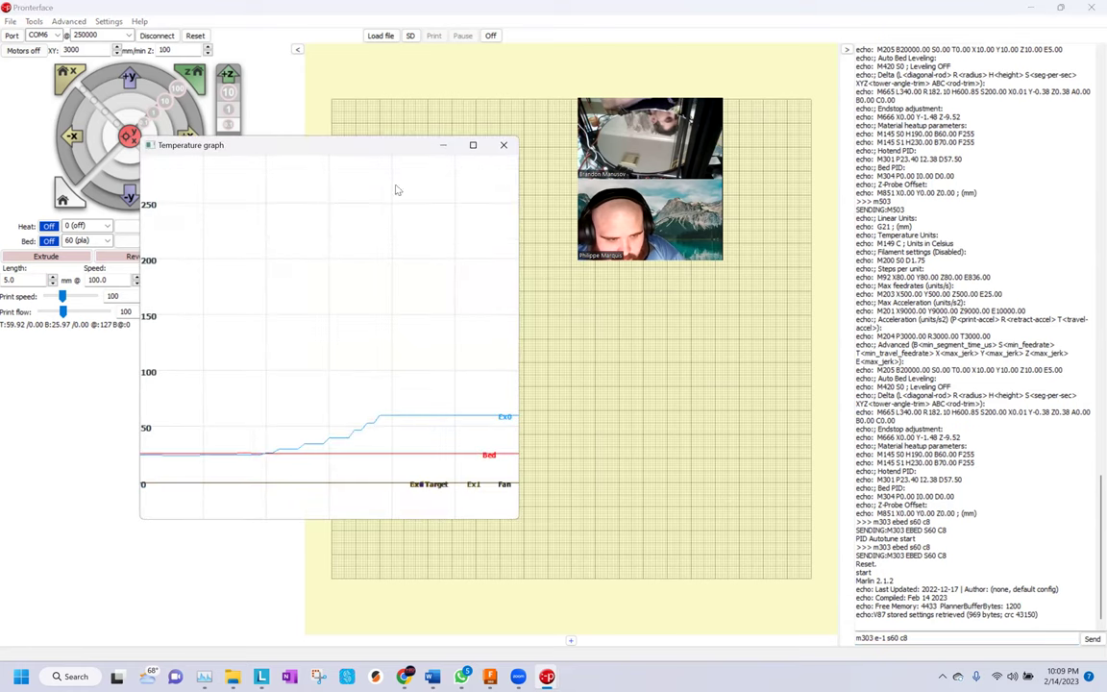
left_click(504, 146)
left_click(49, 225)
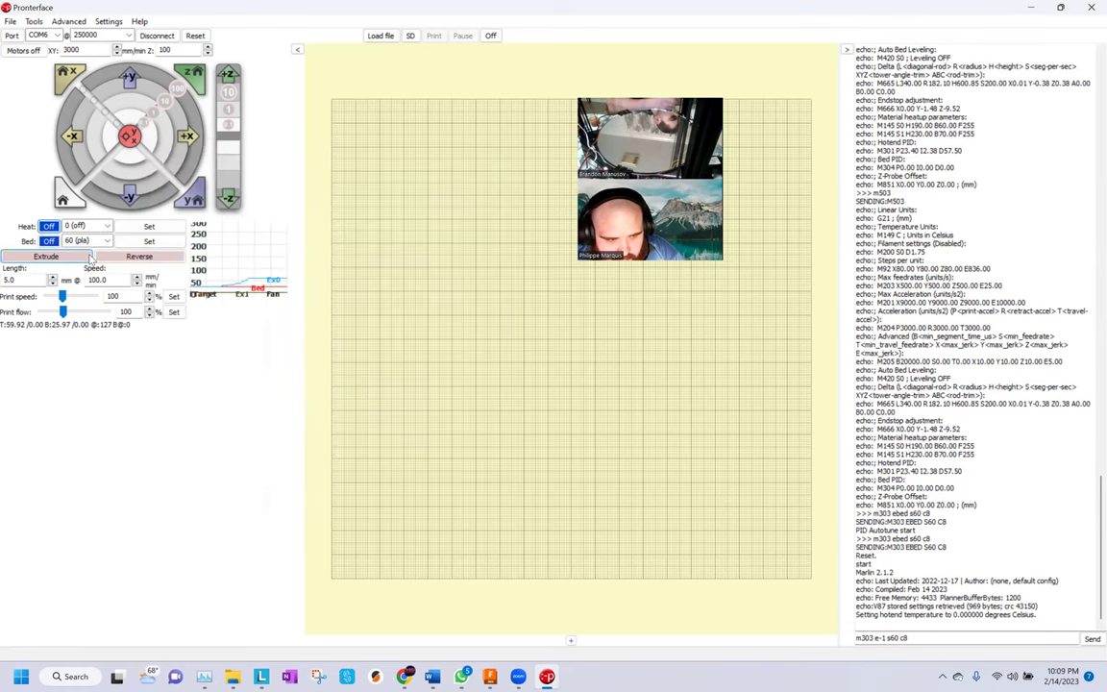
left_click(149, 226)
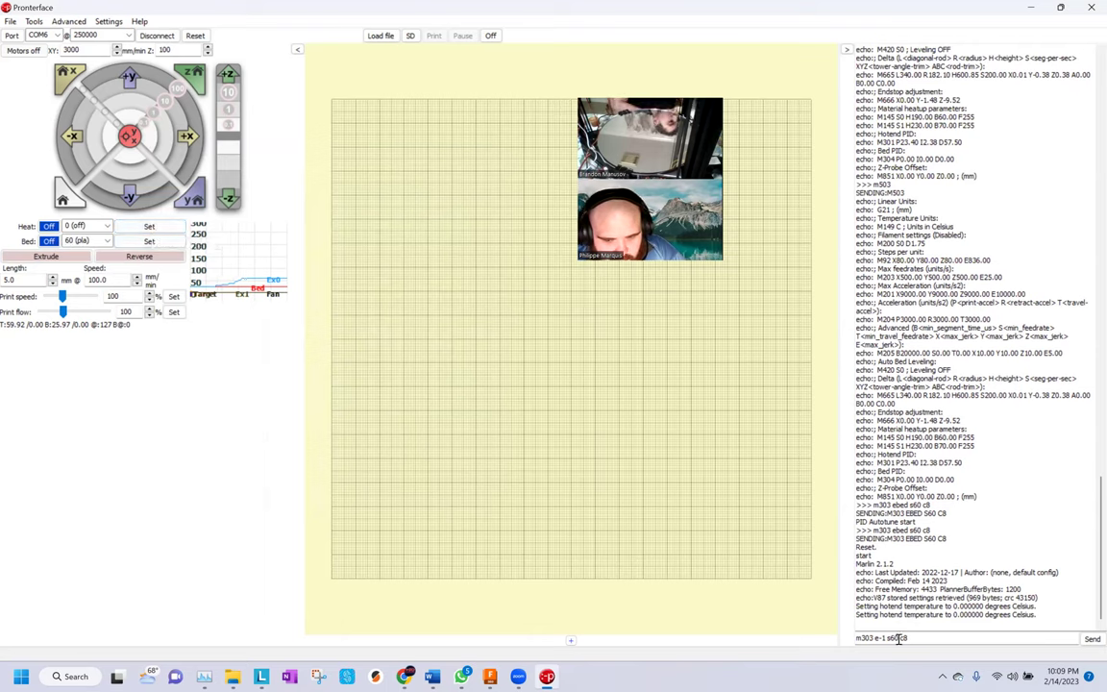
Monitor the hotend and bed curves in the temperature graph and switch the hotend heater off again
left_click(239, 256)
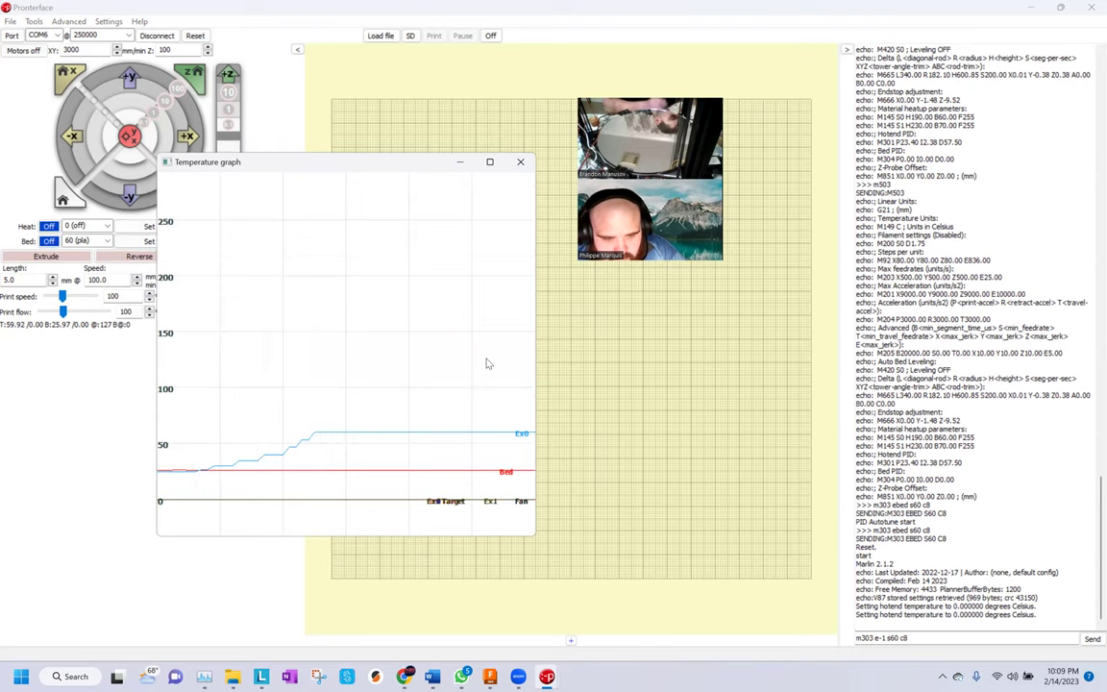
left_click(486, 364)
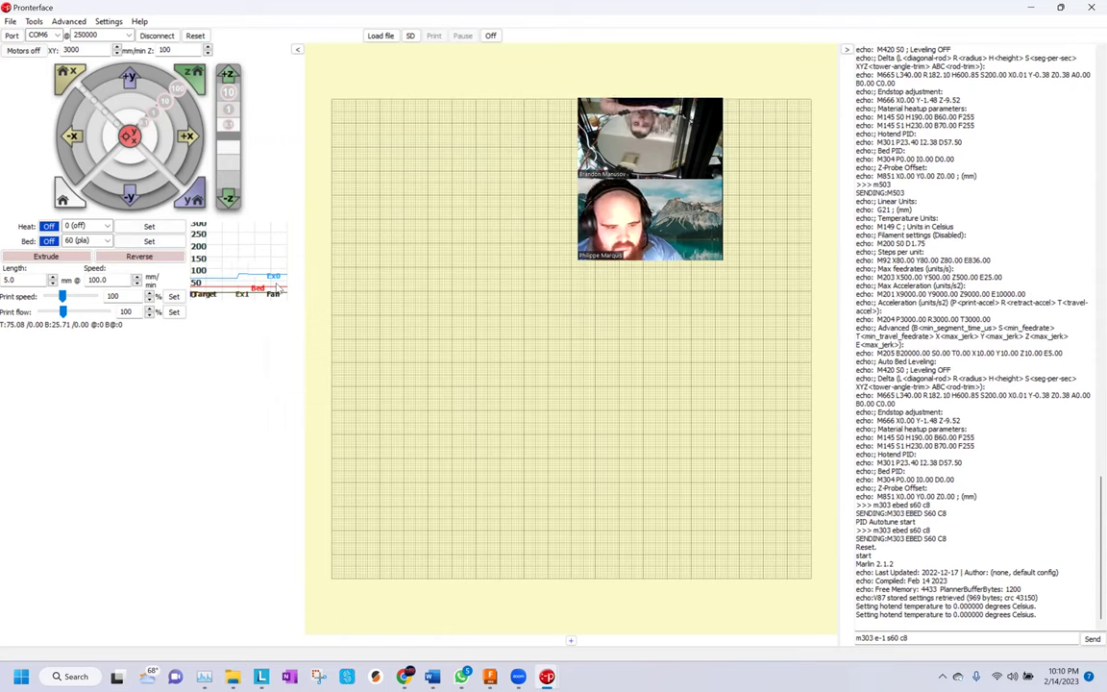
left_click(48, 226)
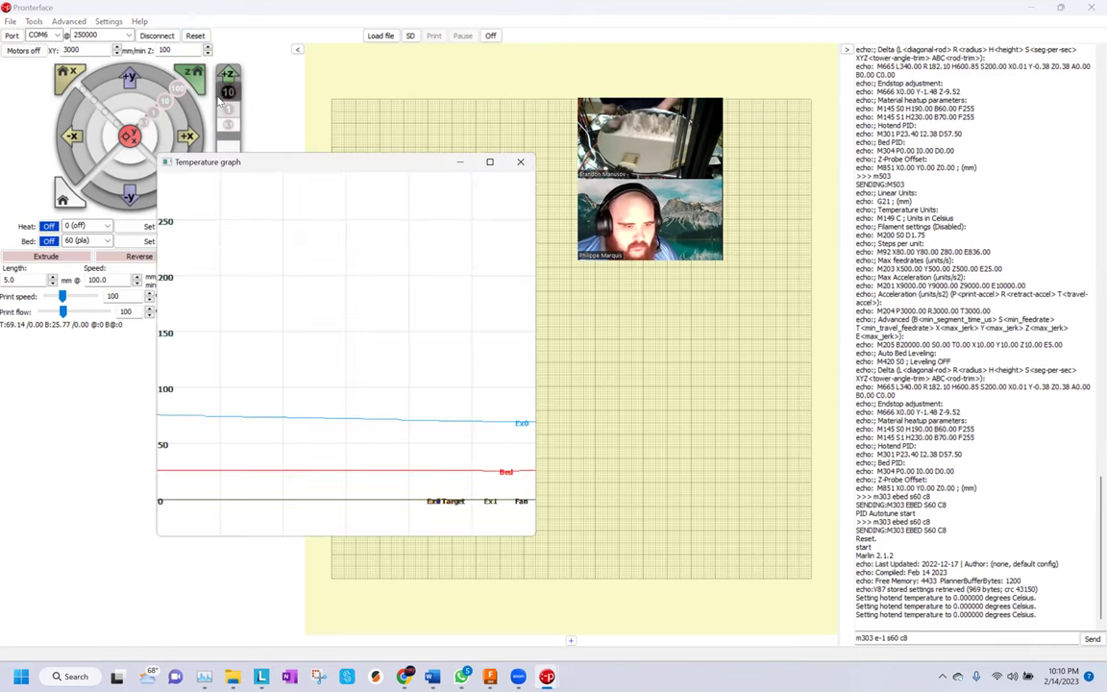
left_click(276, 97)
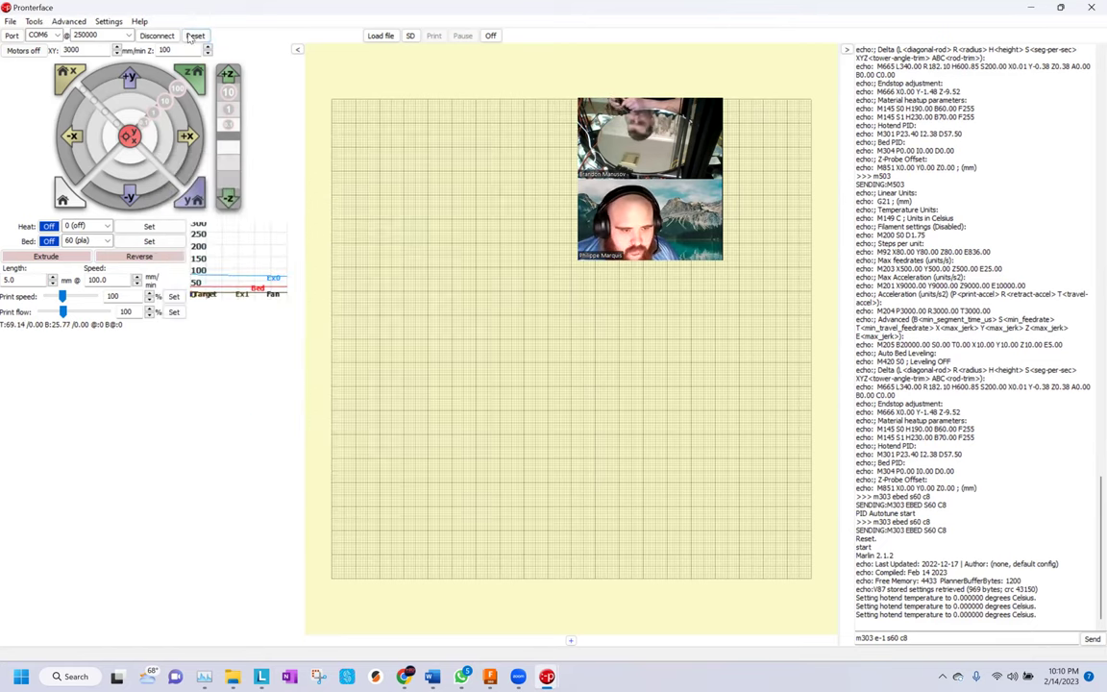
Disconnect and reconnect the printer on COM6 at 250000 baud, and reopen the temperature graph
left_click(155, 36)
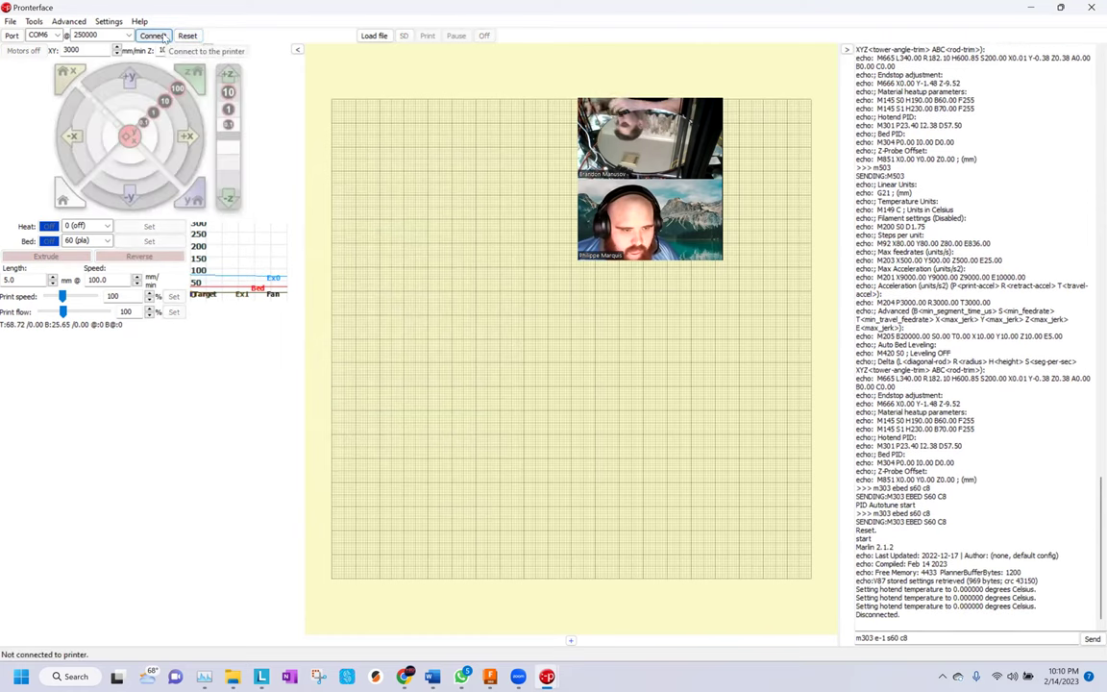
left_click(166, 37)
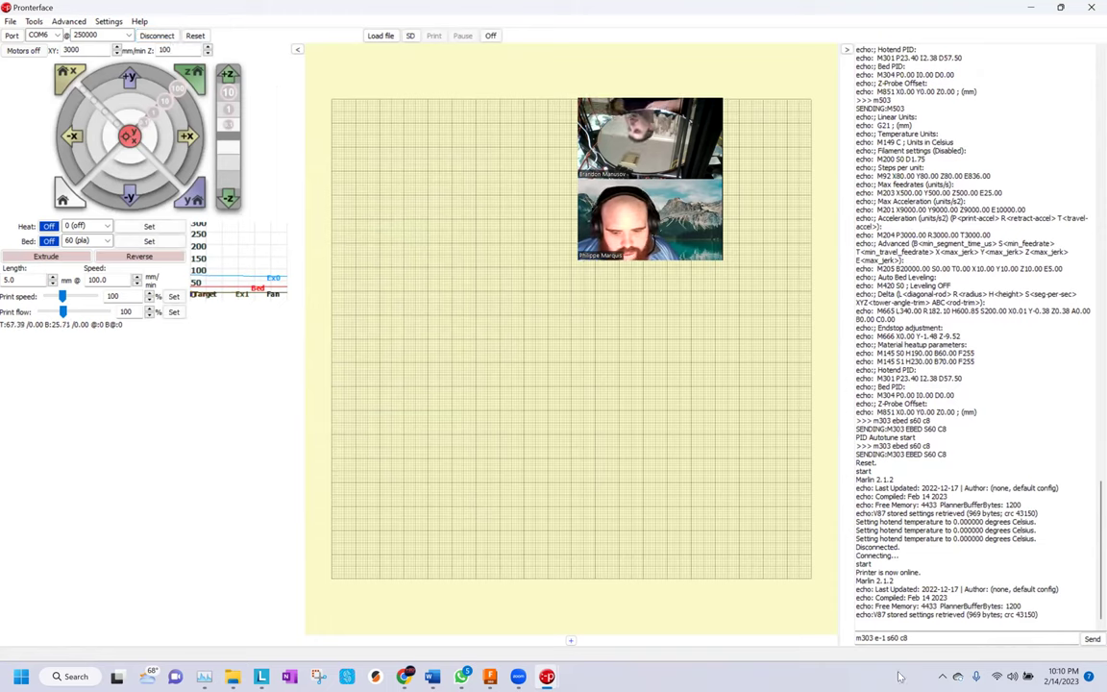
left_click(920, 638)
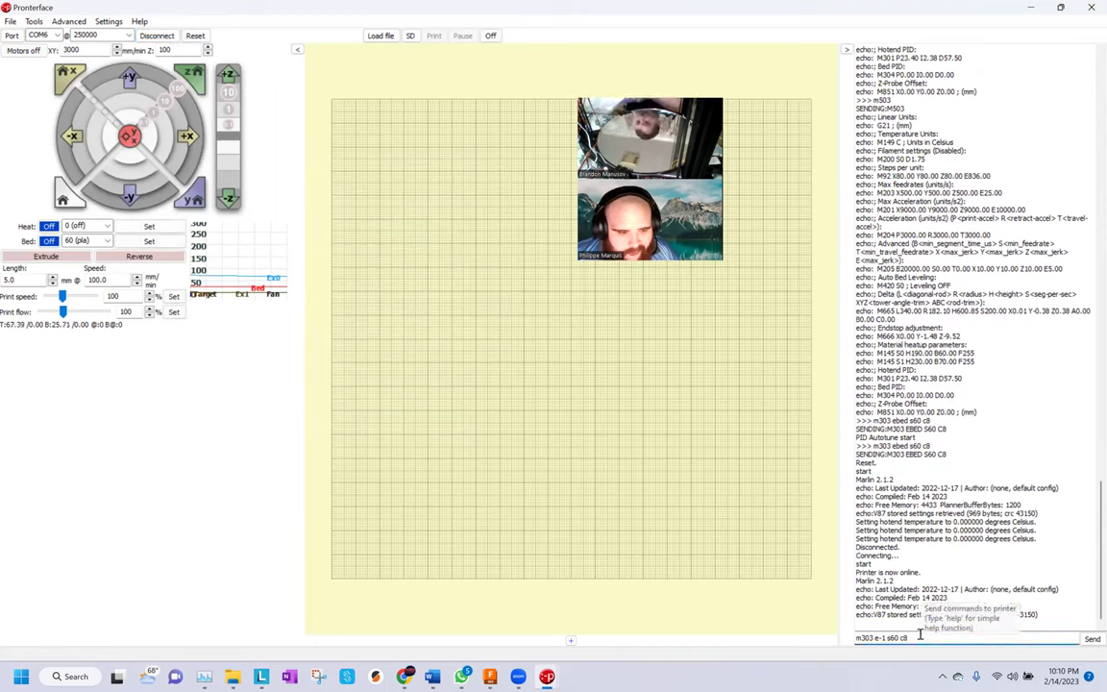
left_click(259, 250)
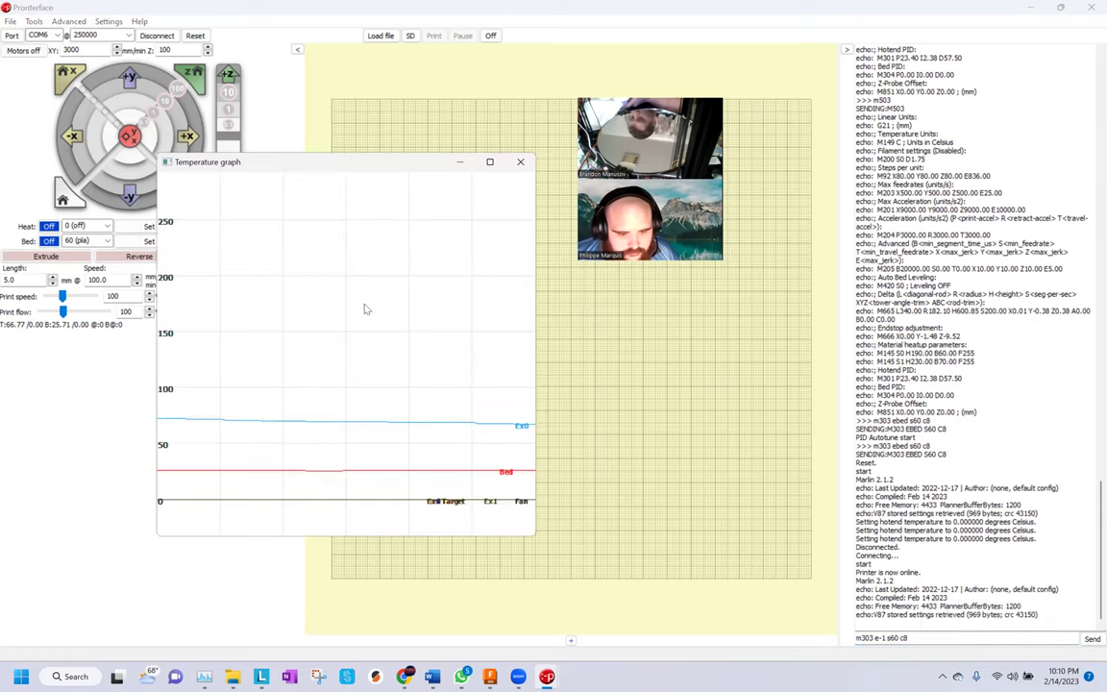
Start the bed PID autotune with "m303 e-1 s60 c8" and follow the heating curves in the temperature graph
left_click(520, 161)
left_click(1093, 639)
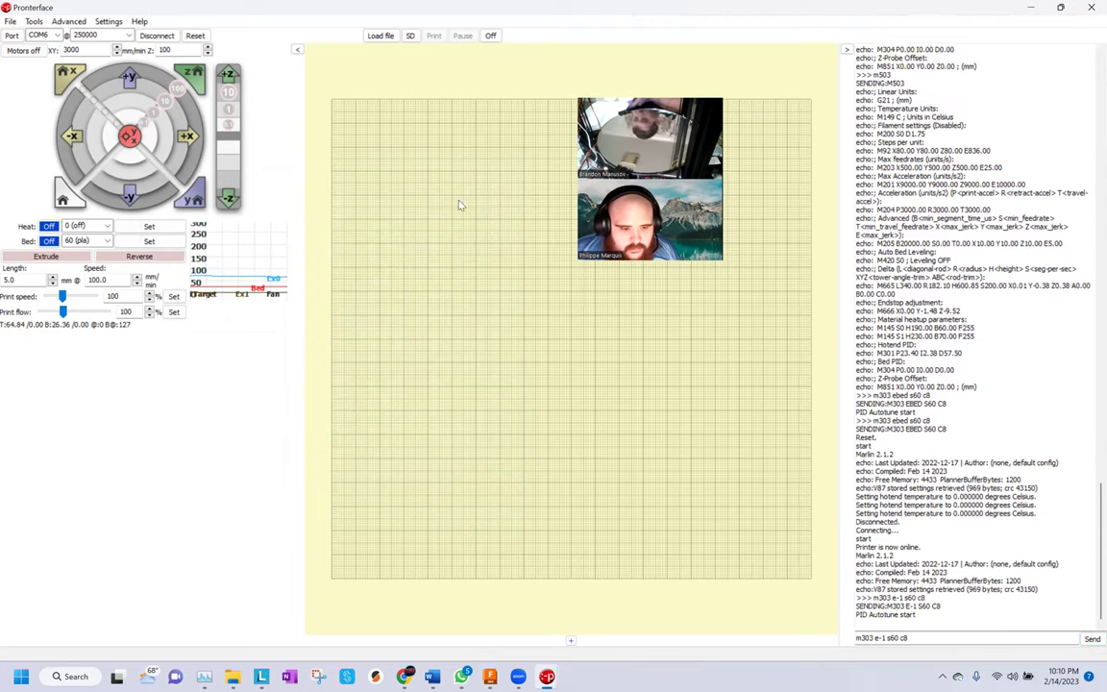
left_click(224, 241)
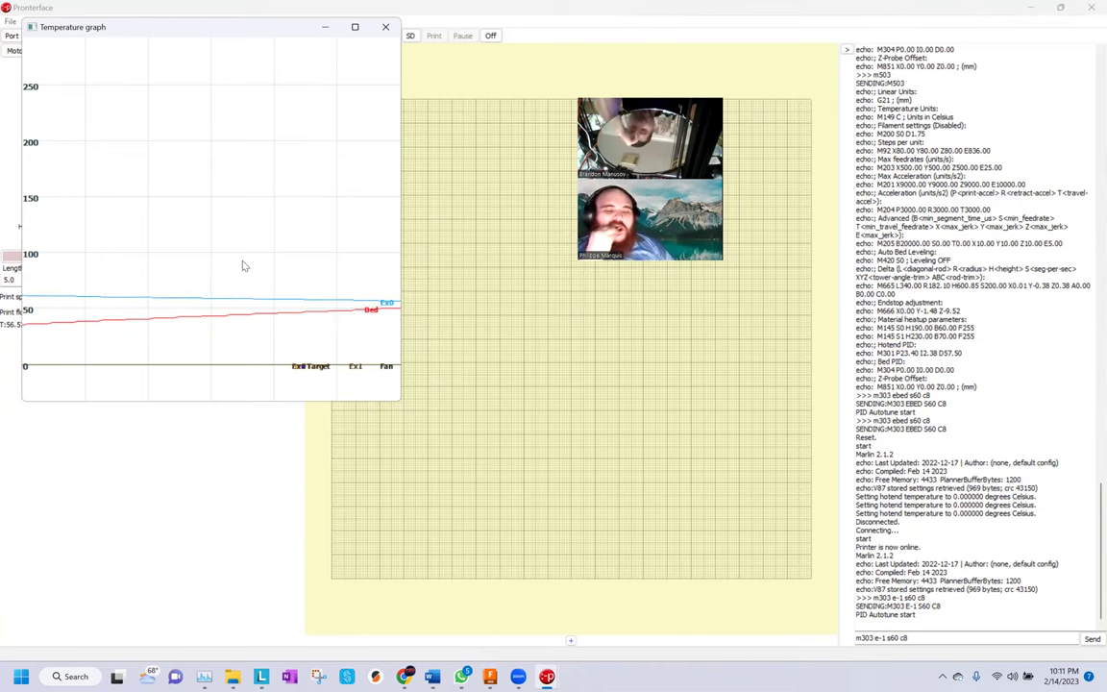
left_click(237, 420)
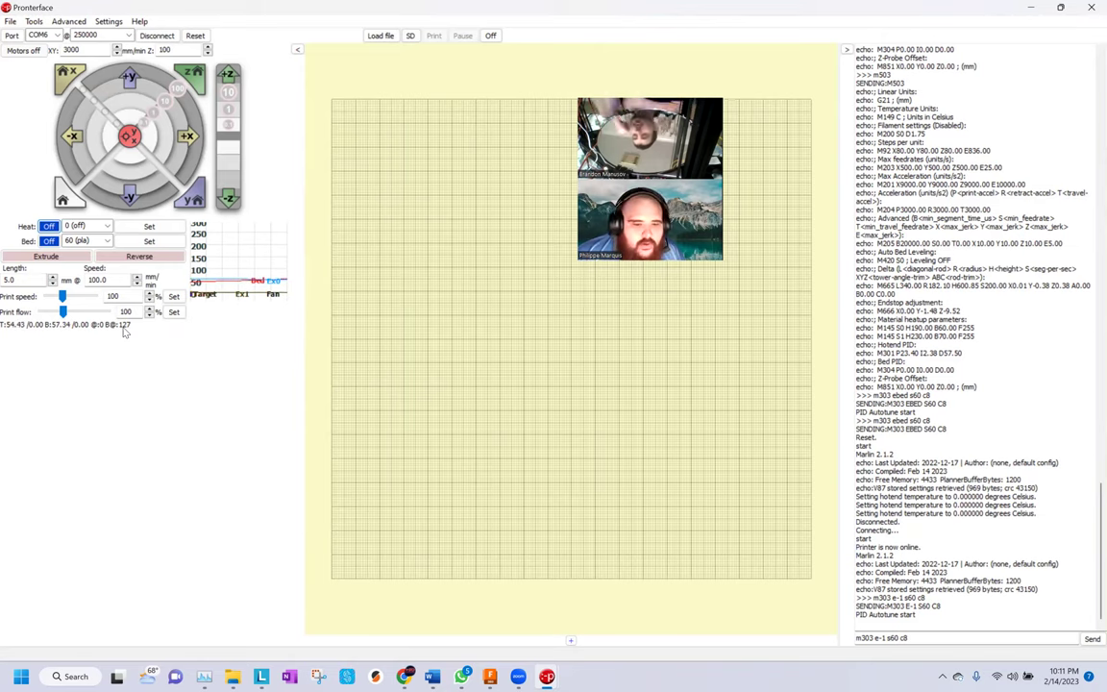
double_click(243, 264)
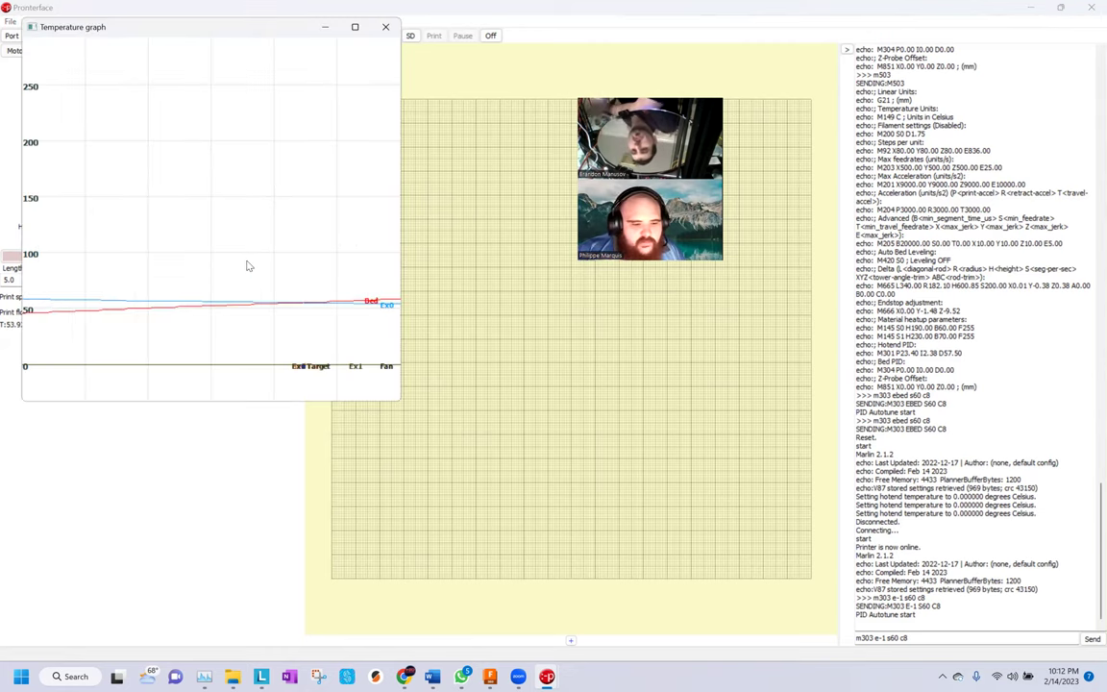
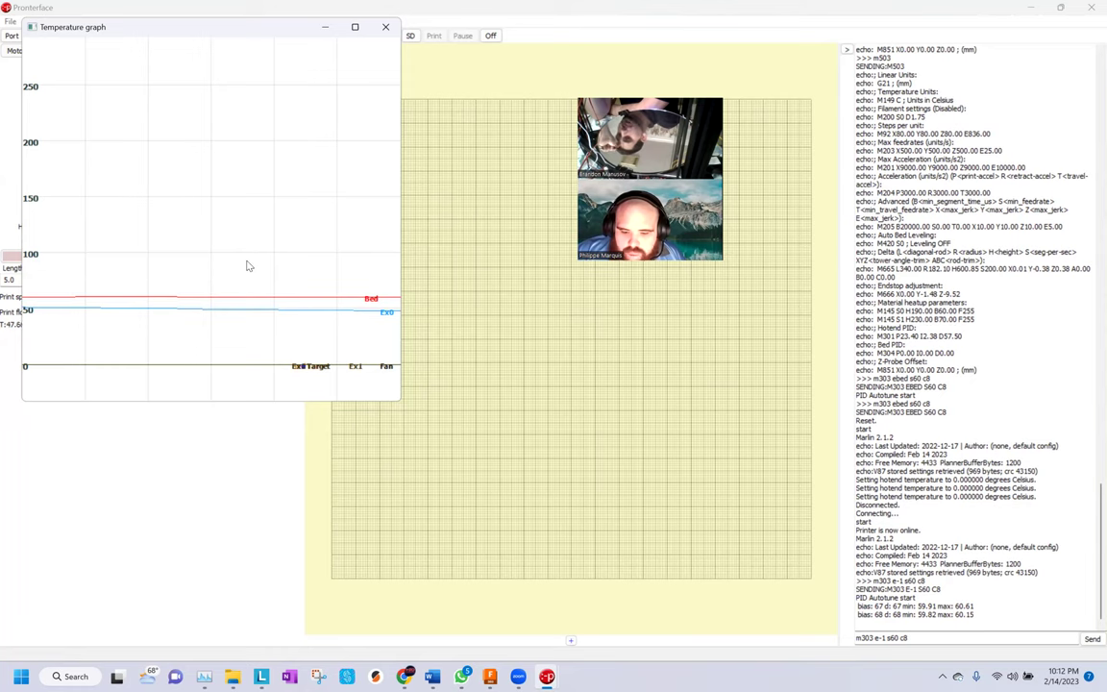
left_click(460, 607)
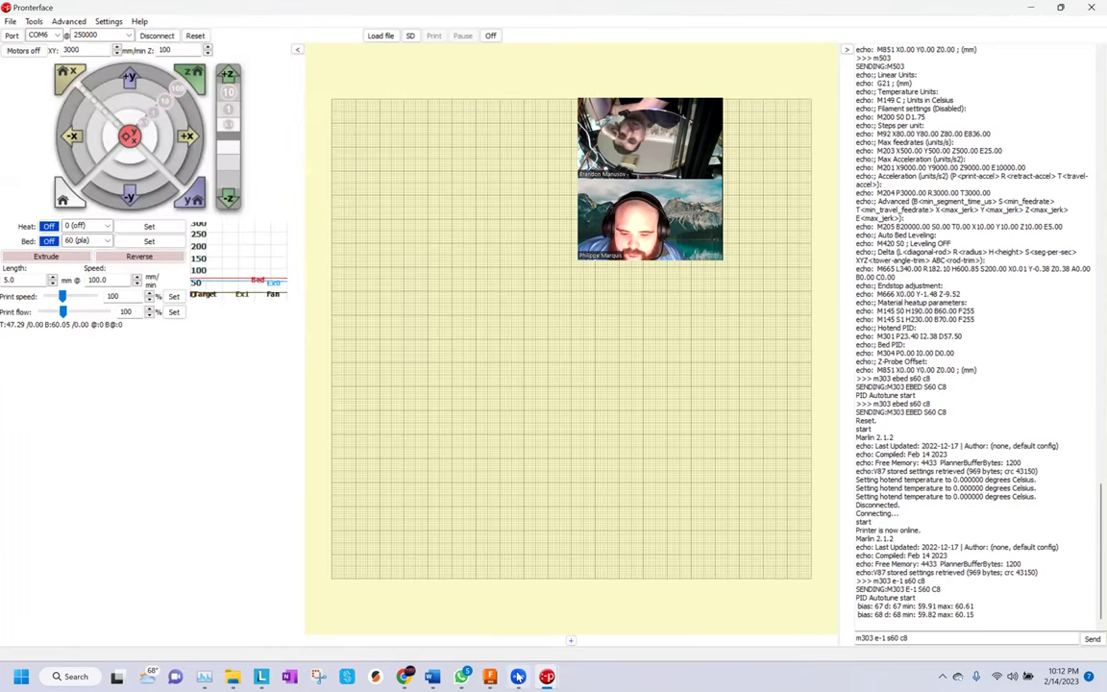
Set the bed PID constants by sending "m304 p94.86 i8.68 d321.19" to the printer
left_click_drag(910, 639, 857, 639)
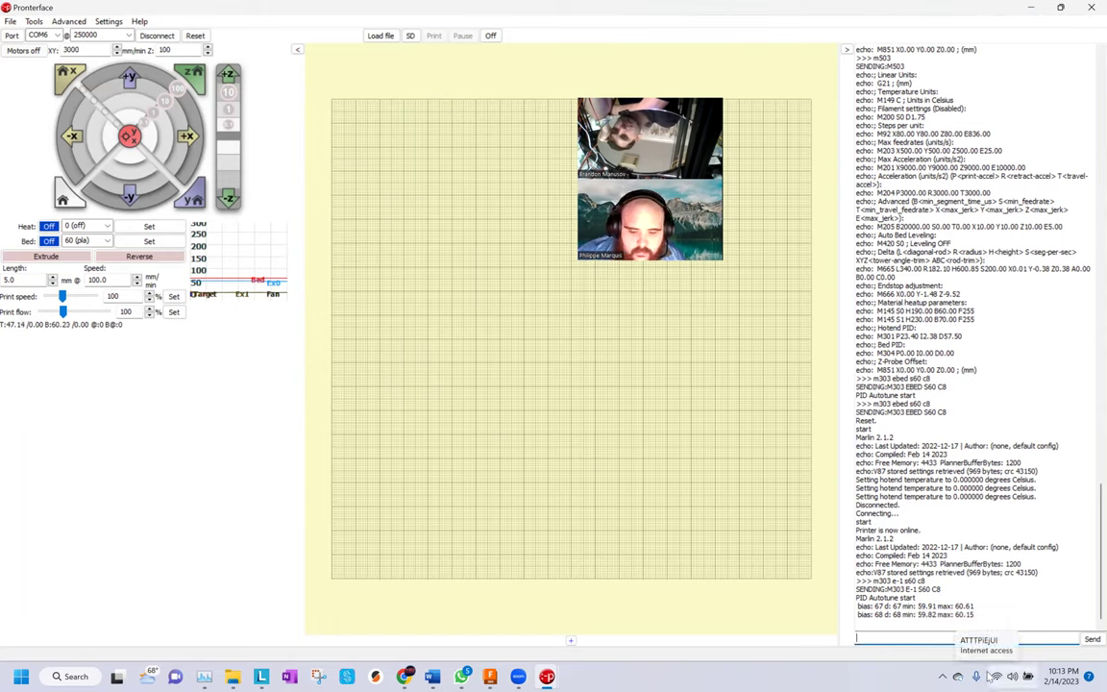
key("BackSpace")
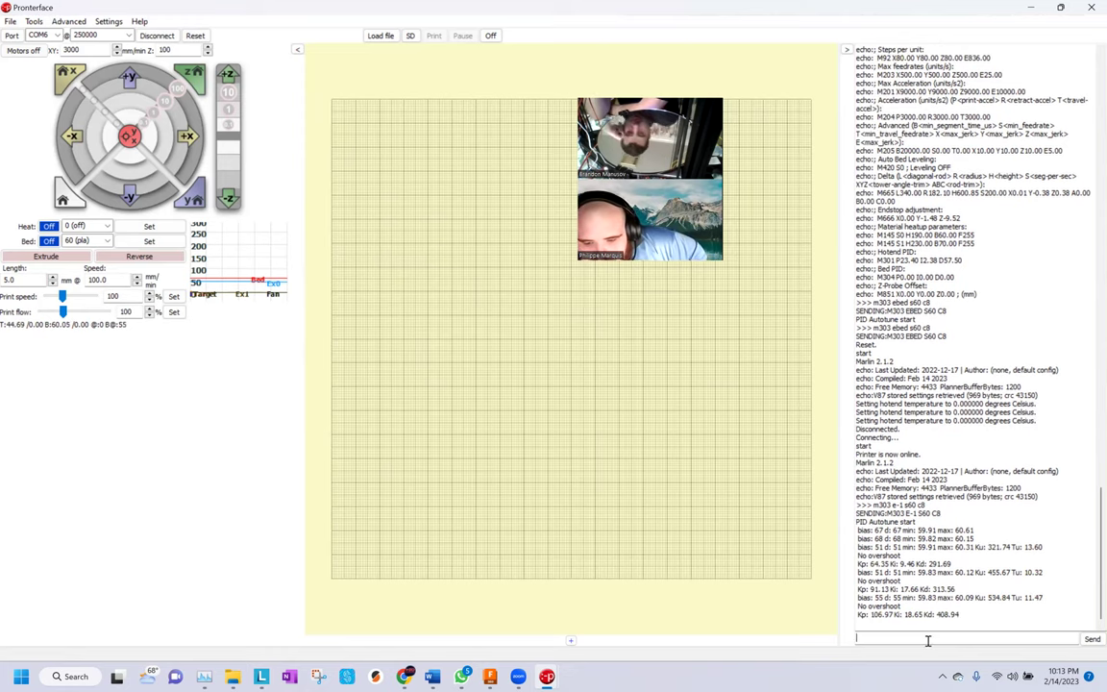
type("m304")
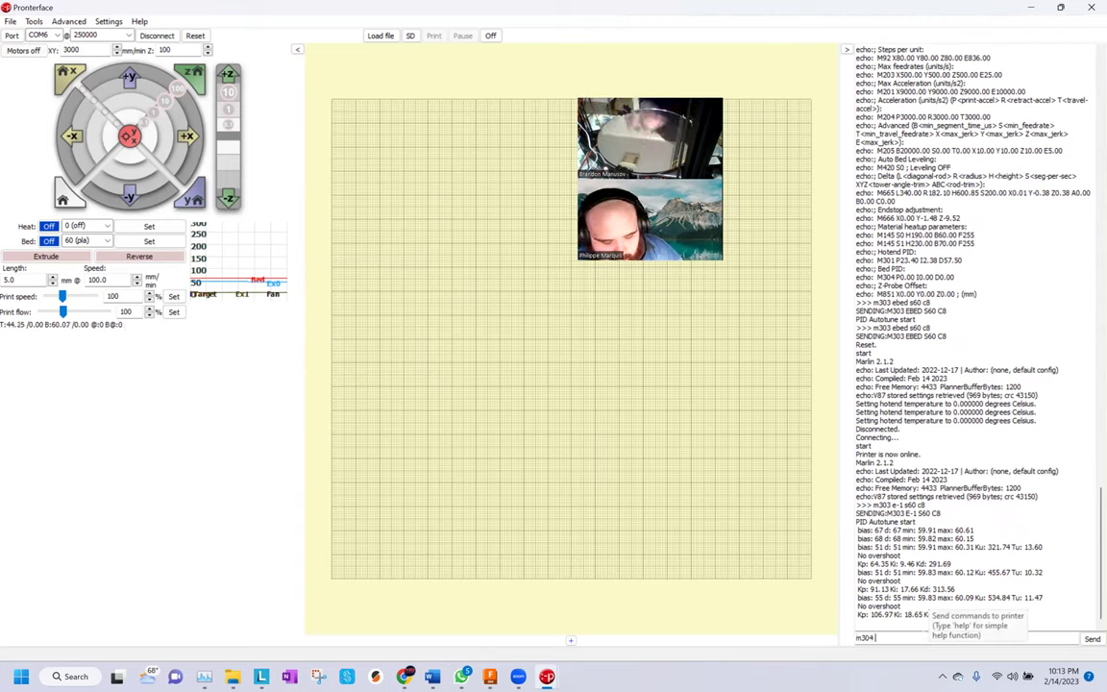
type(" p")
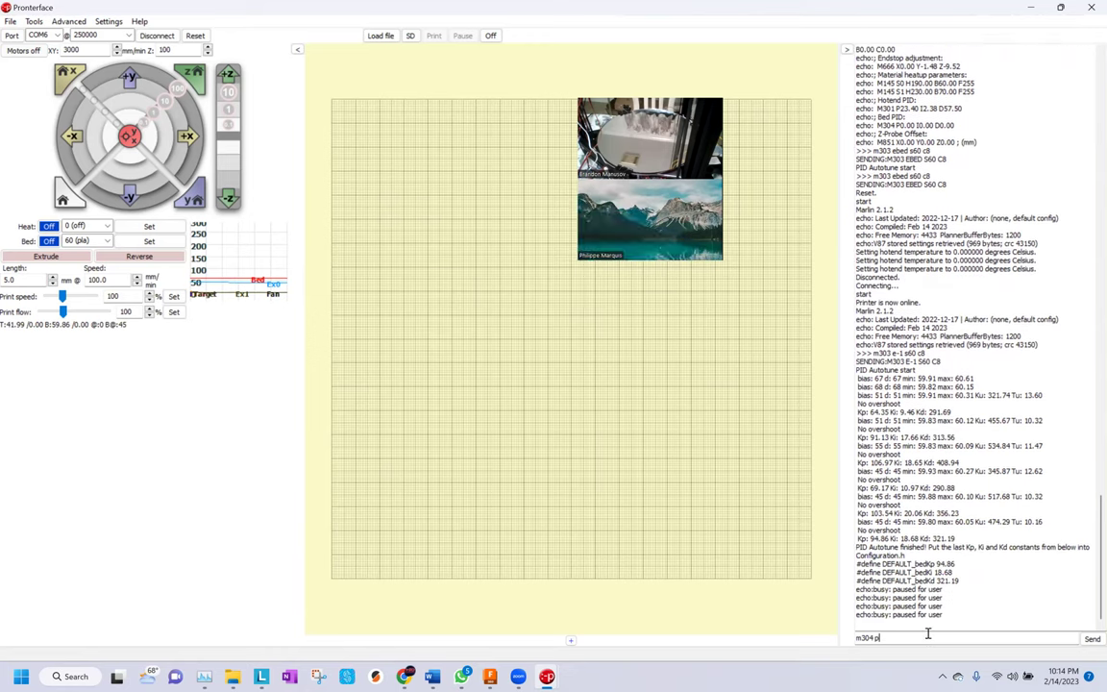
type("94.86")
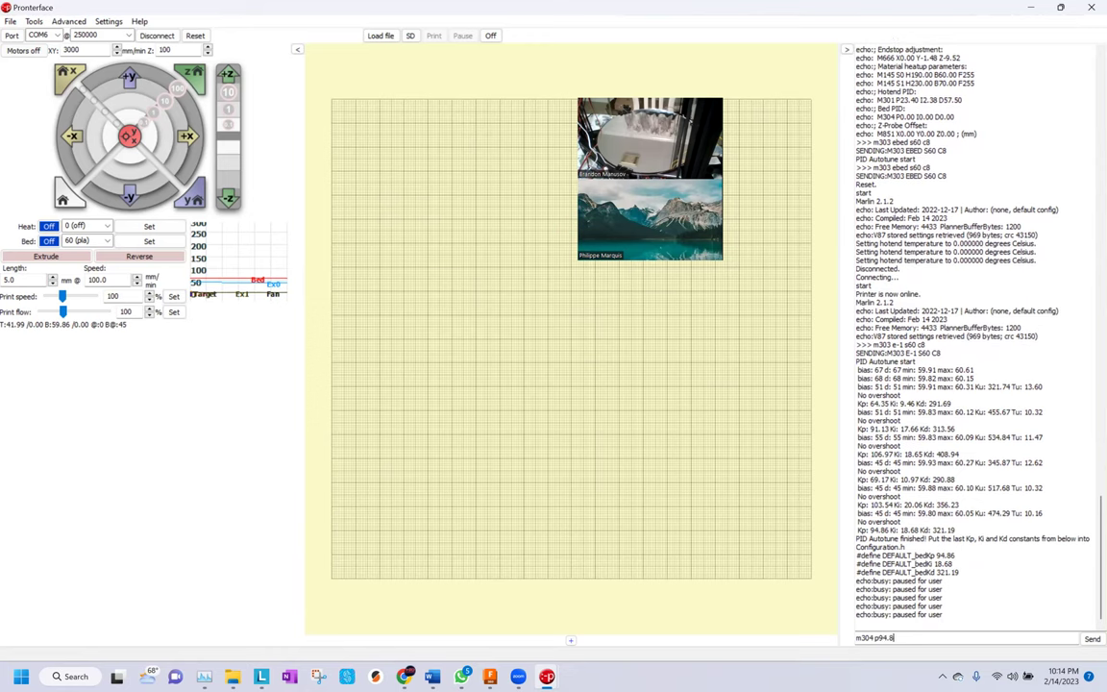
type(" i")
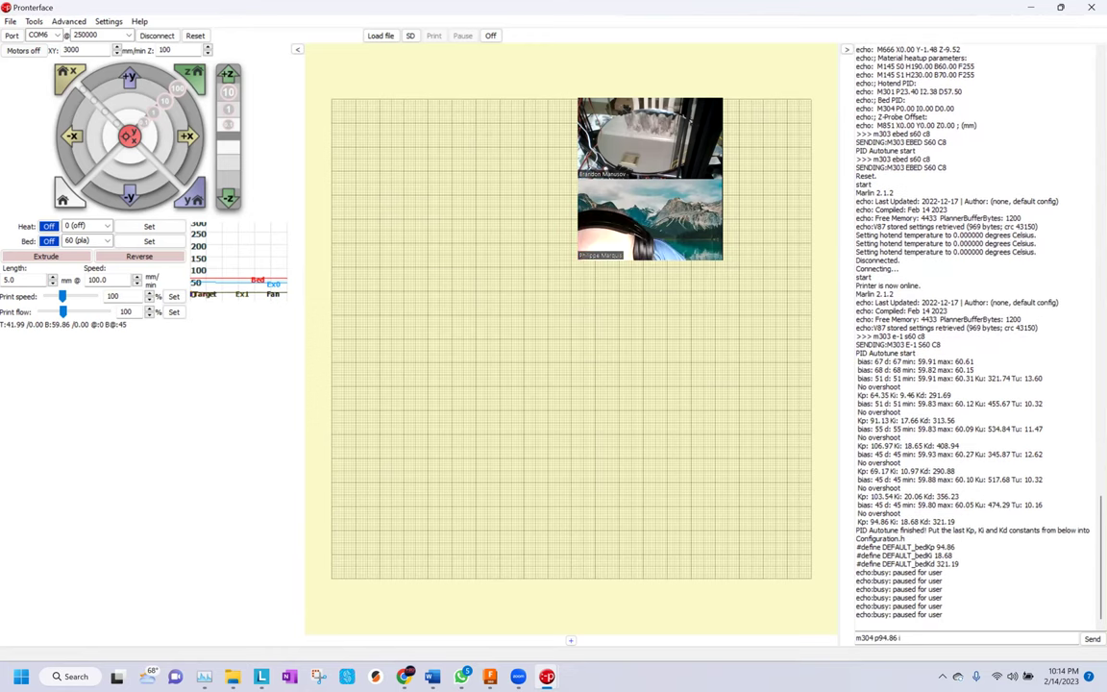
type("8.68 d")
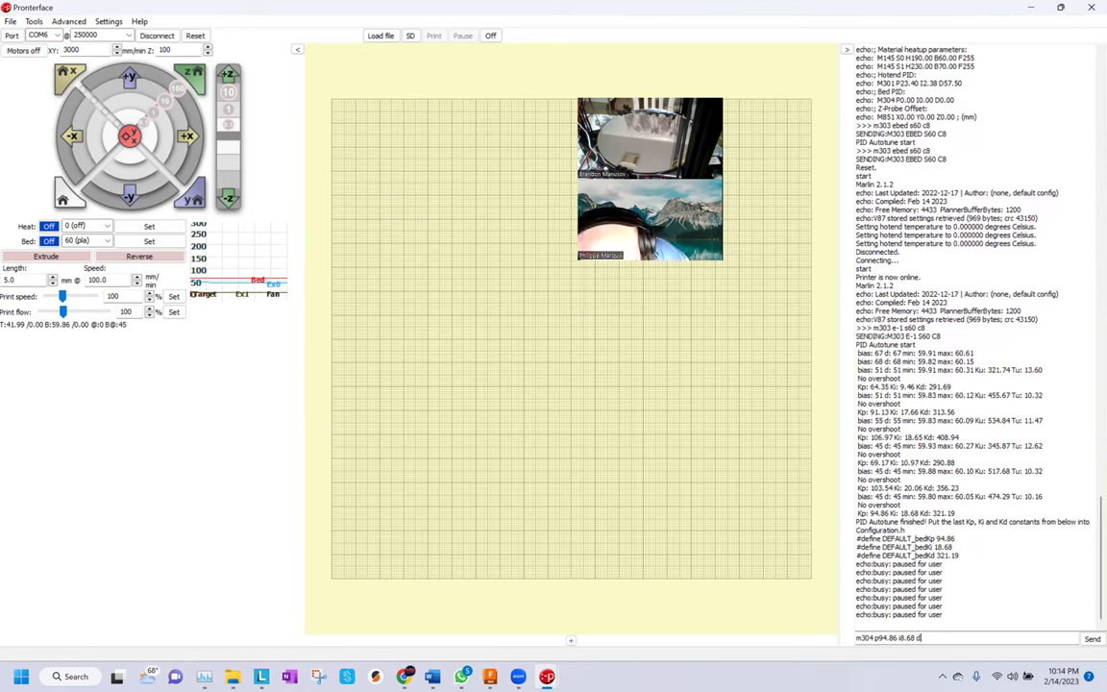
type("321.19")
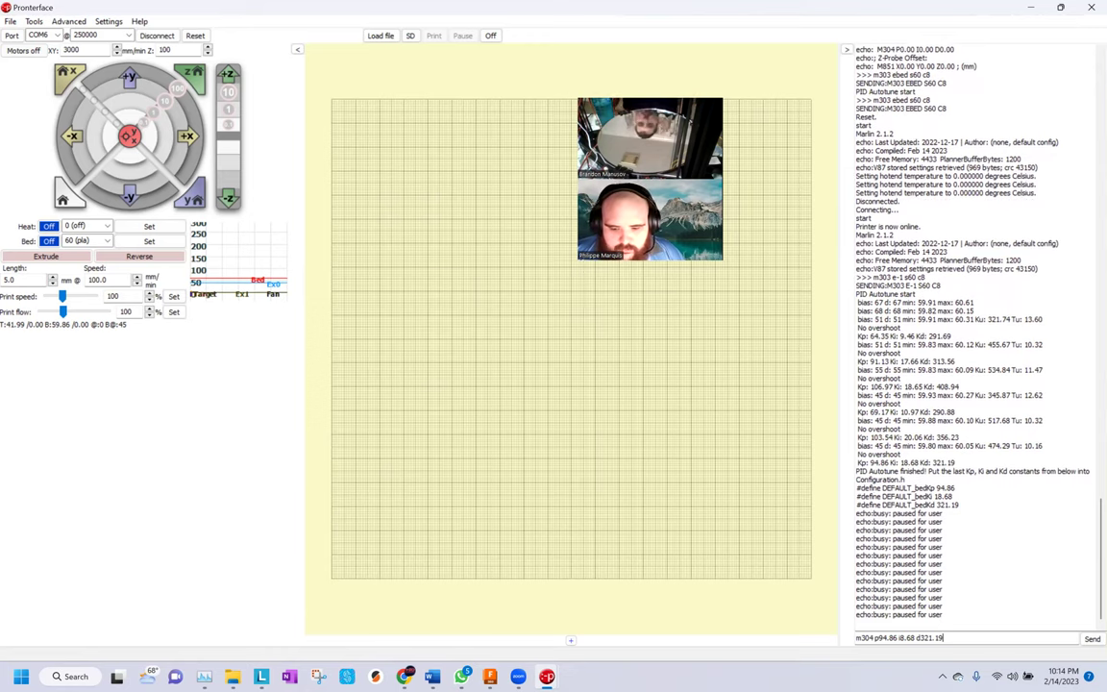
key("Return")
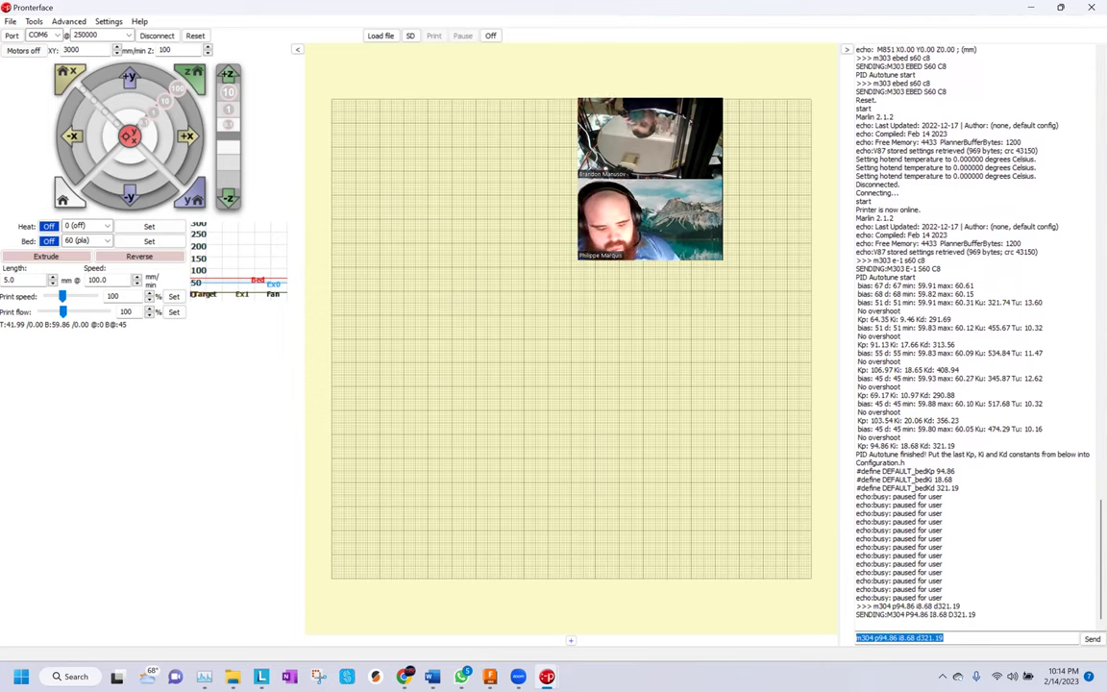
Store the bed PID settings in the printer with m500 and reload them with m501
type("m500")
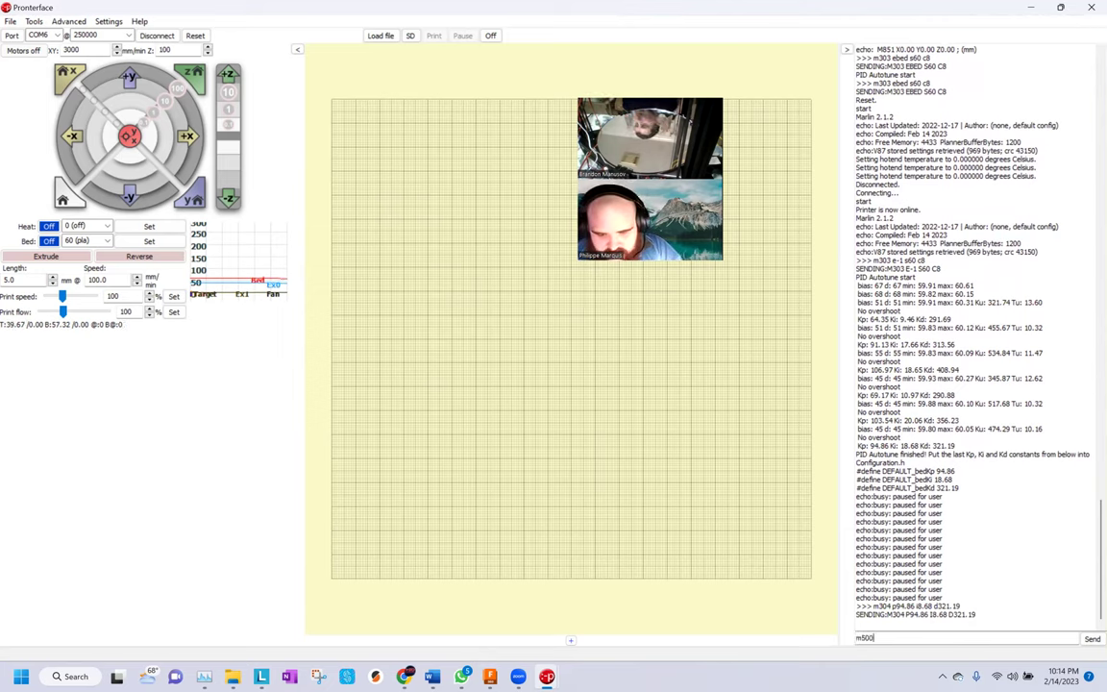
key("Return")
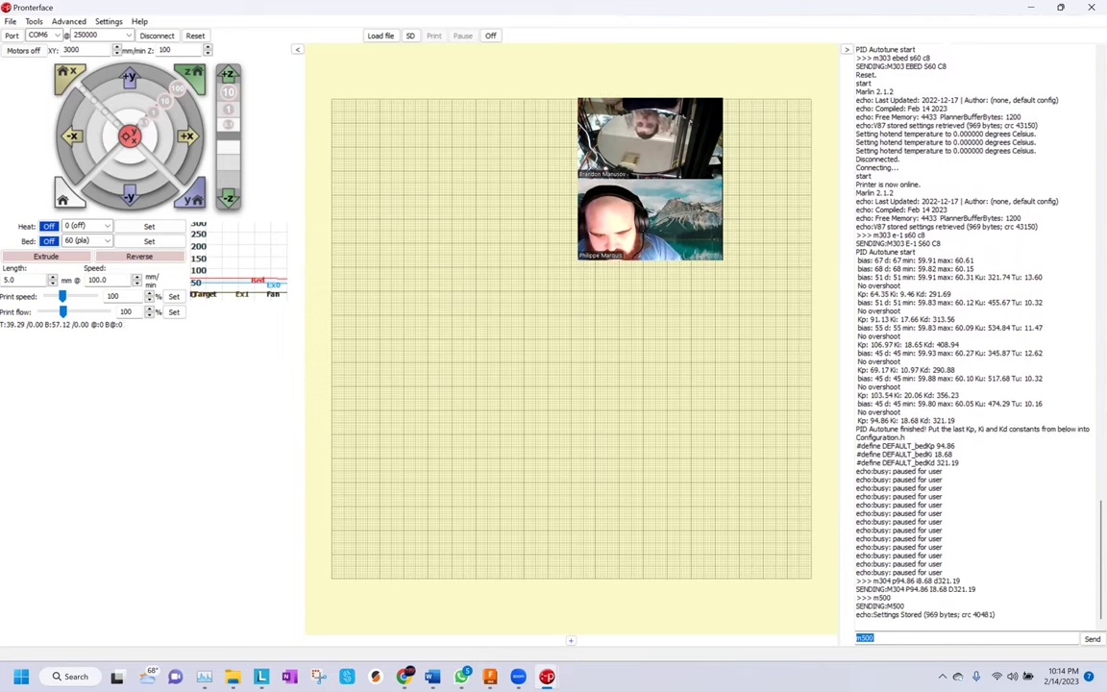
type("m501")
key("Return")
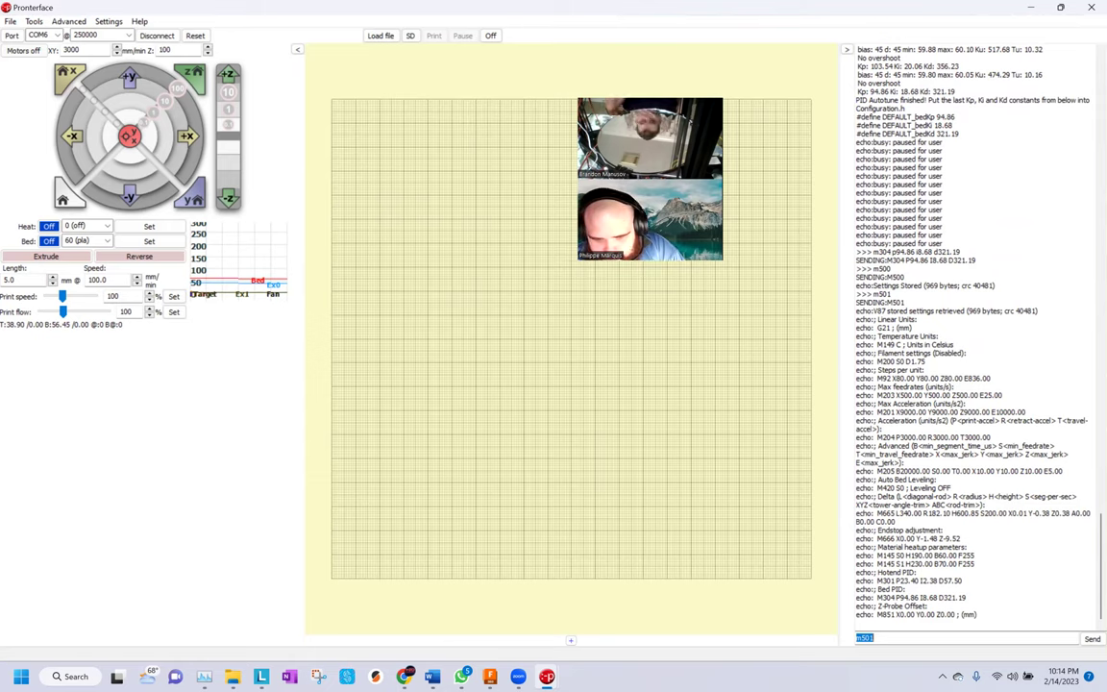
Replace the pending printer command and set the Z-probe offset to 0 with "m851 z0"
left_click(543, 72)
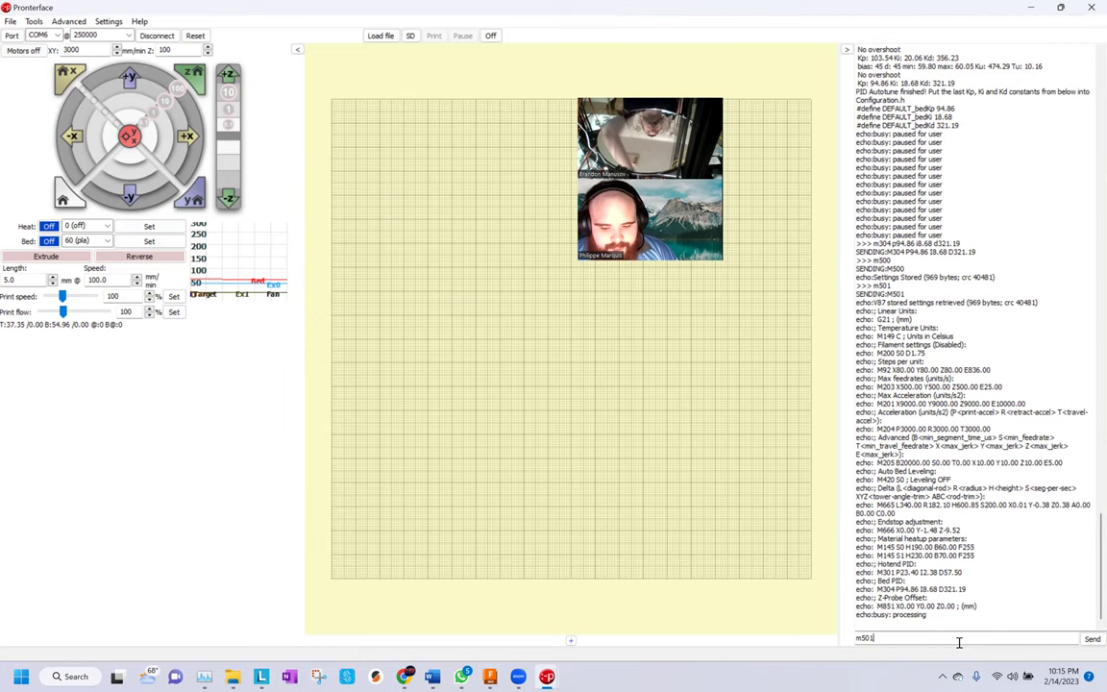
key("BackSpace")
key("BackSpace")
key("BackSpace")
key("BackSpace")
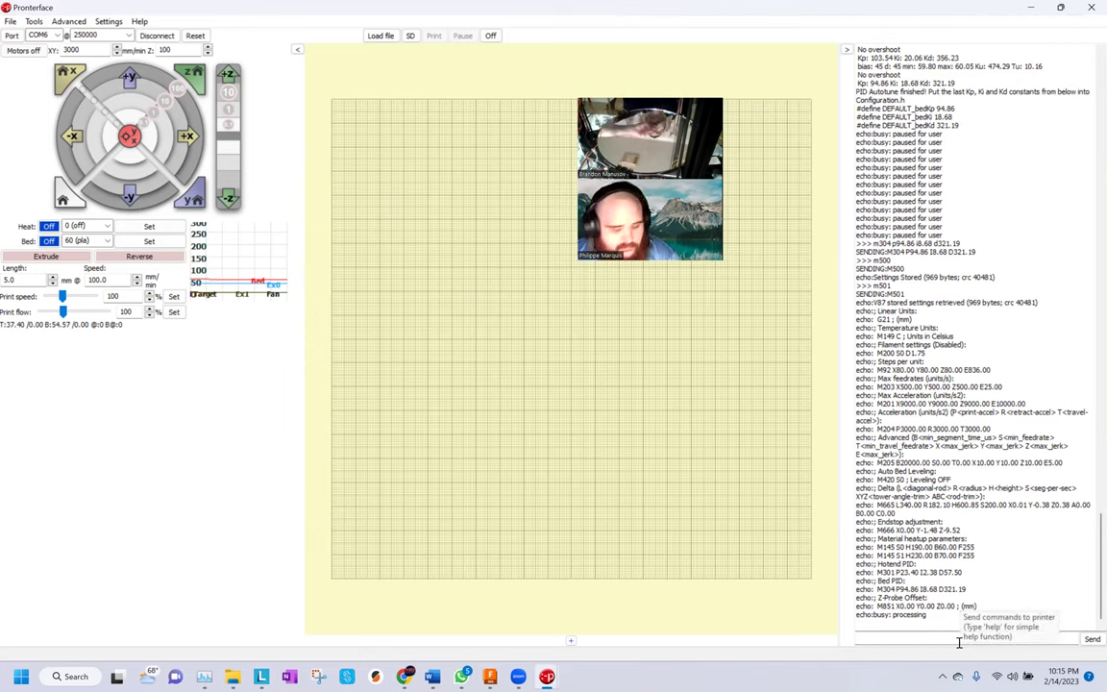
type("m851")
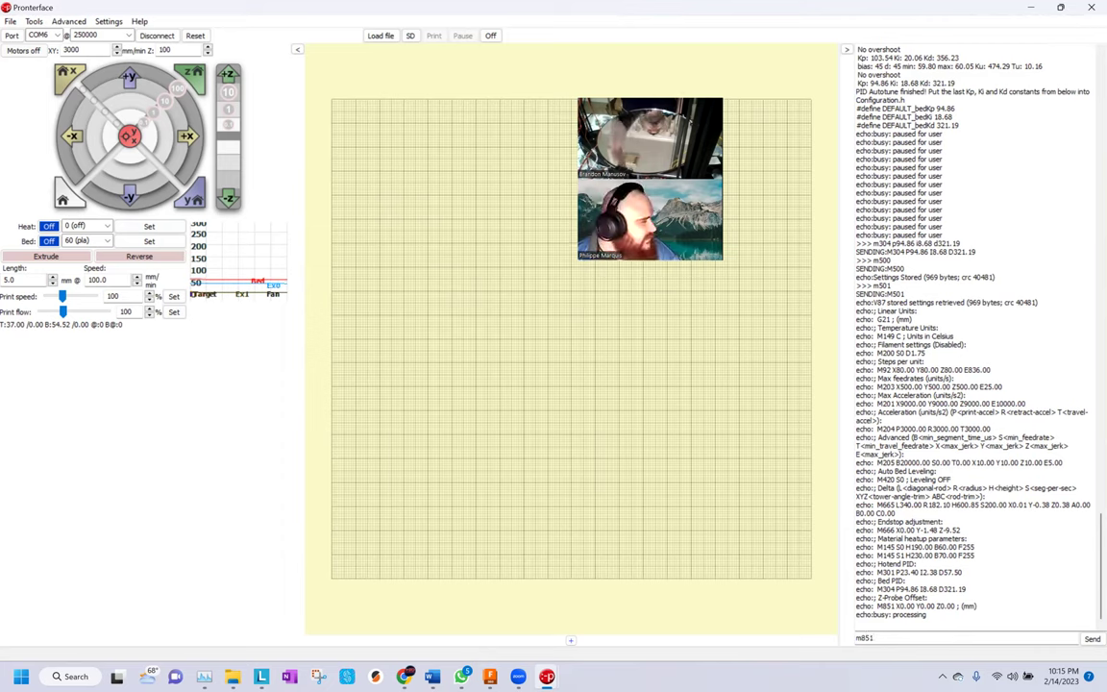
type(" z0")
key("Return")
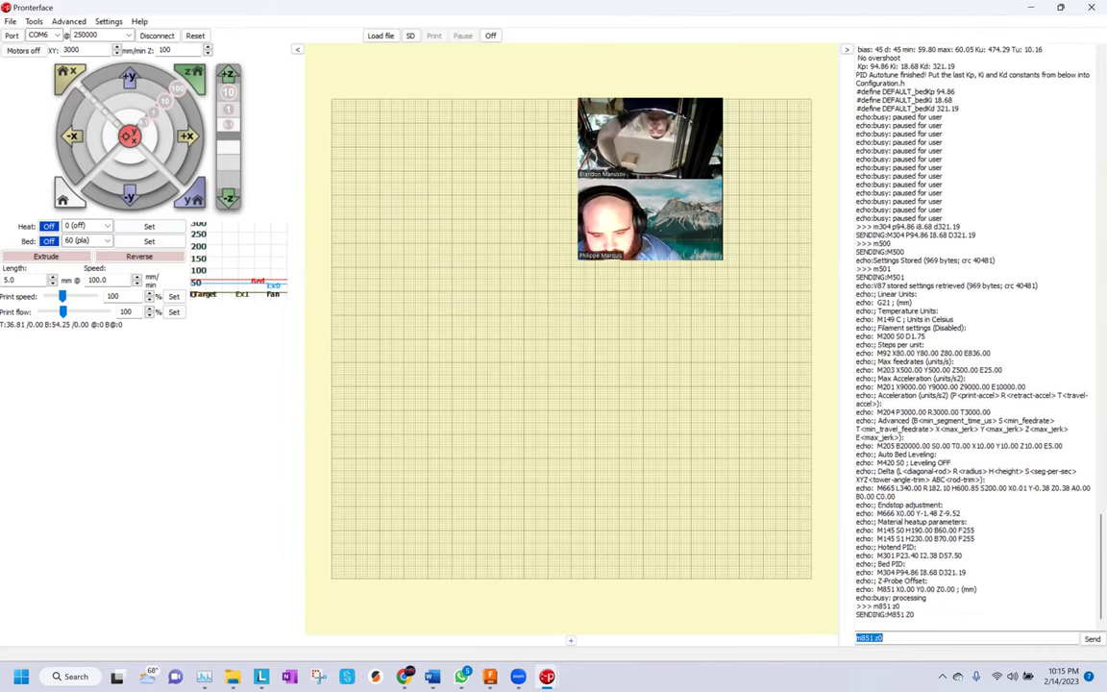
Store the Z-probe offset with m500 and reload the saved settings with m501
type("m500")
key("Return")
type("m501")
key("Return")
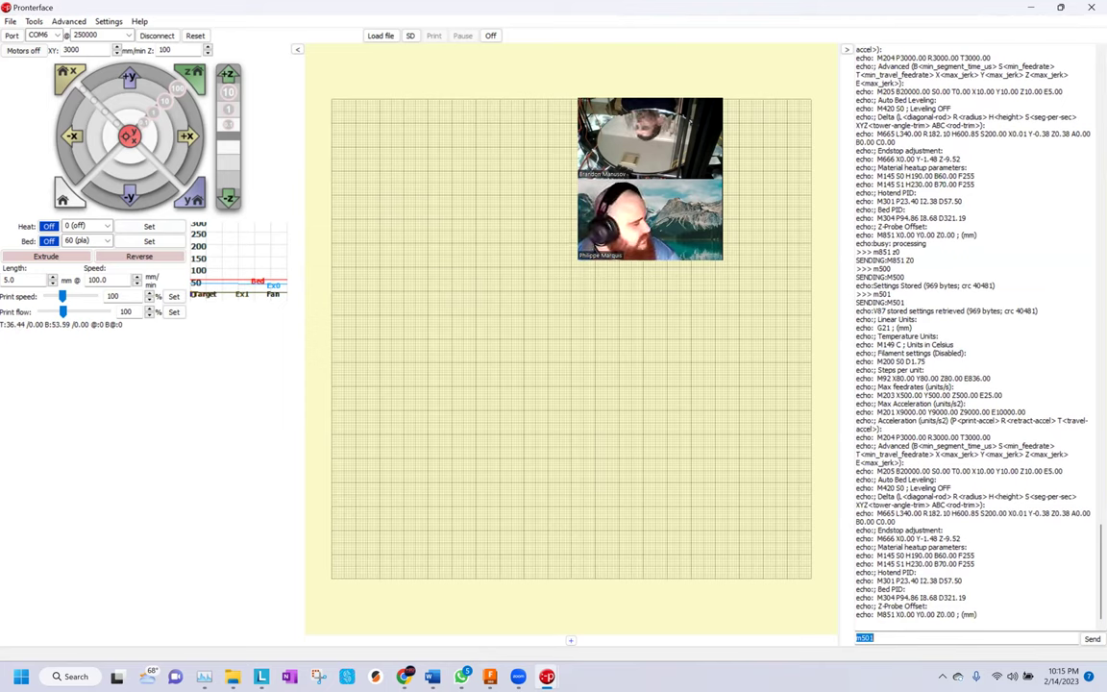
Home all axes of the printer and send "g28 z" to home Z
type("g28")
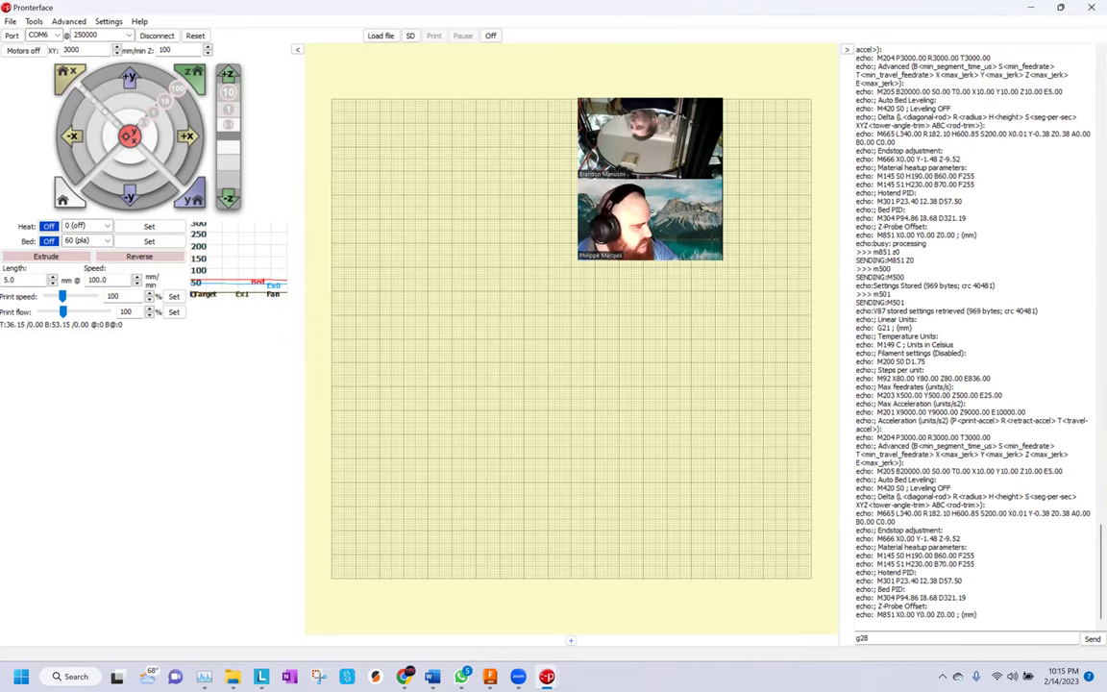
type(" z")
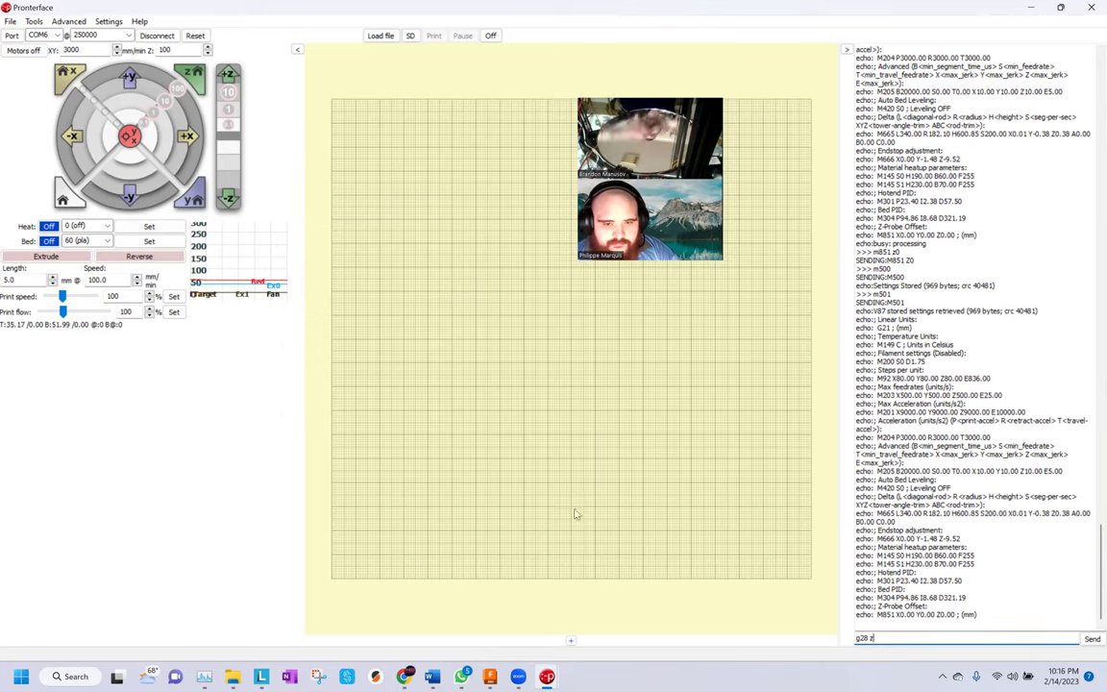
left_click(63, 200)
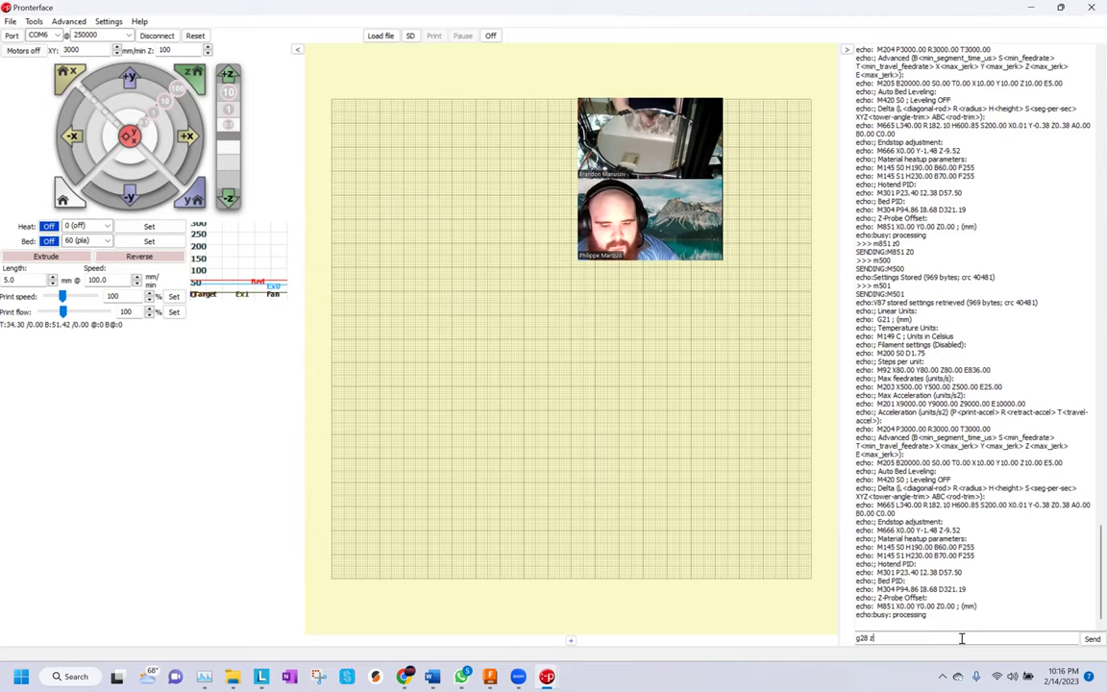
key("Return")
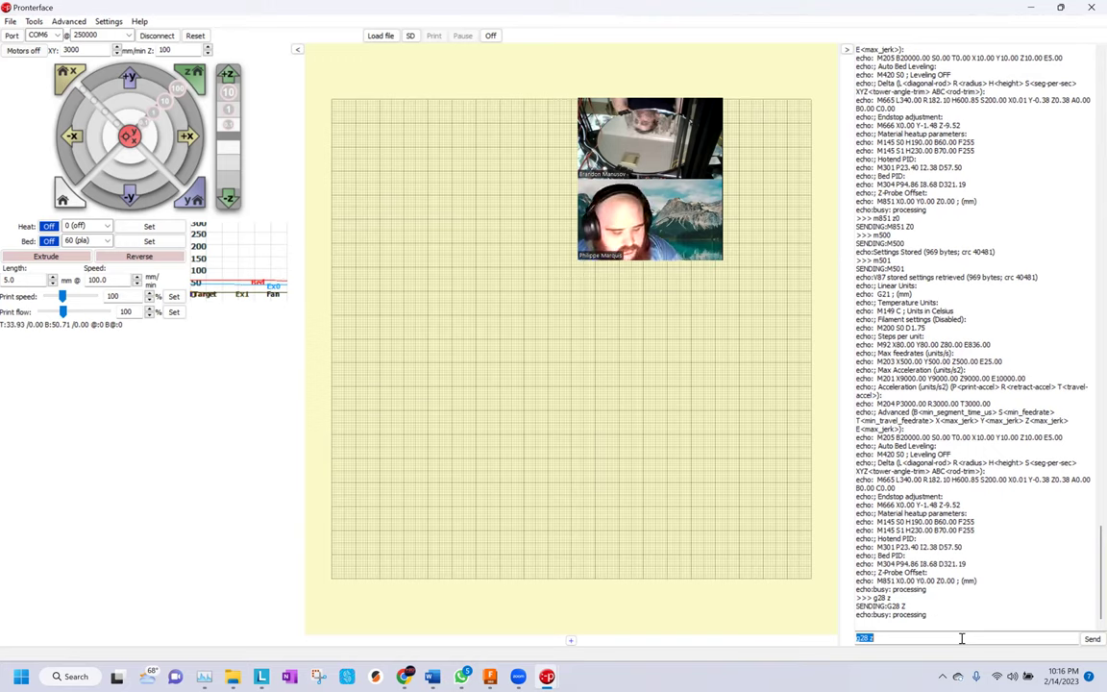
Move the nozzle to Z 100 at feedrate 1000 with "g1 f1000 z100"
type("g1")
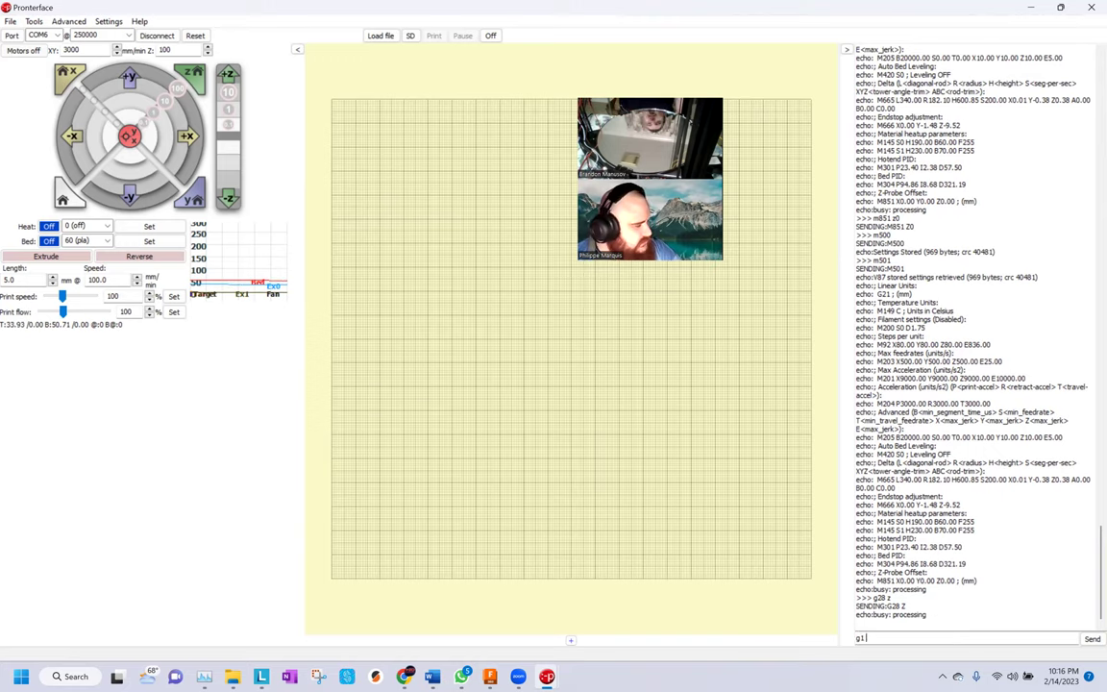
type(" f1000")
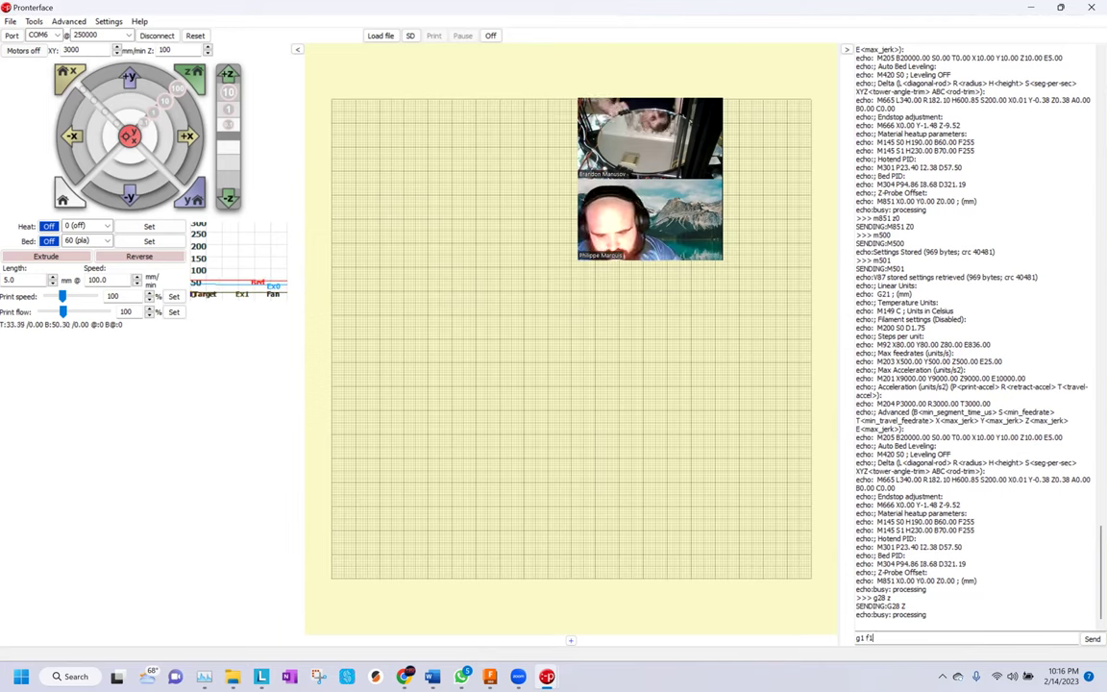
type(" z100")
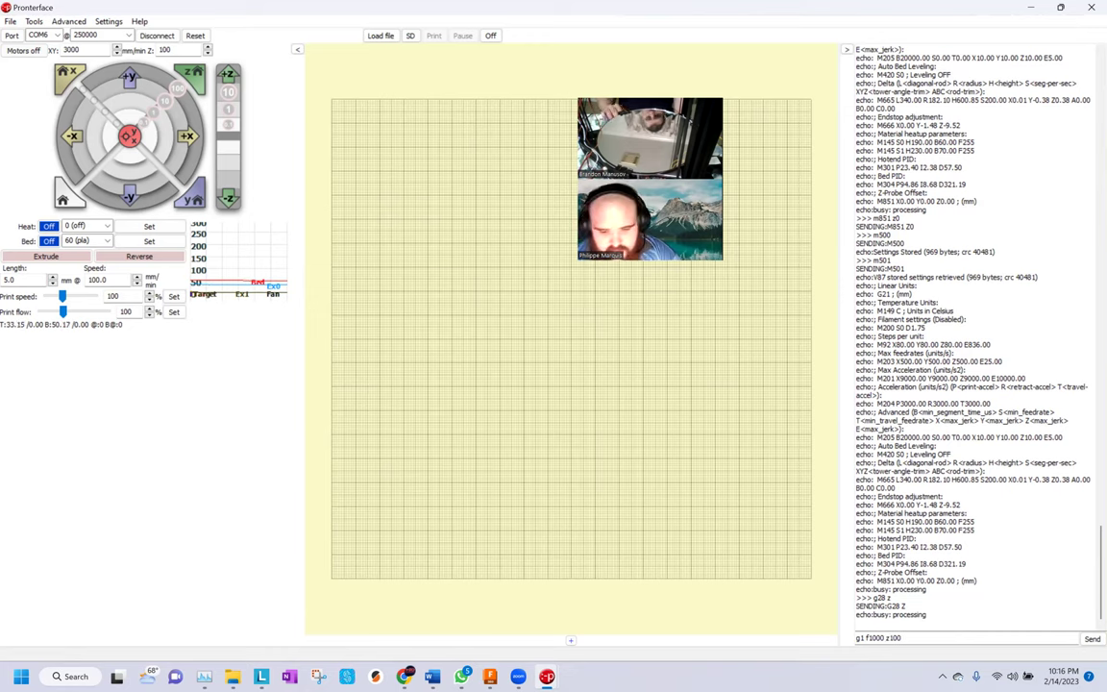
key("Return")
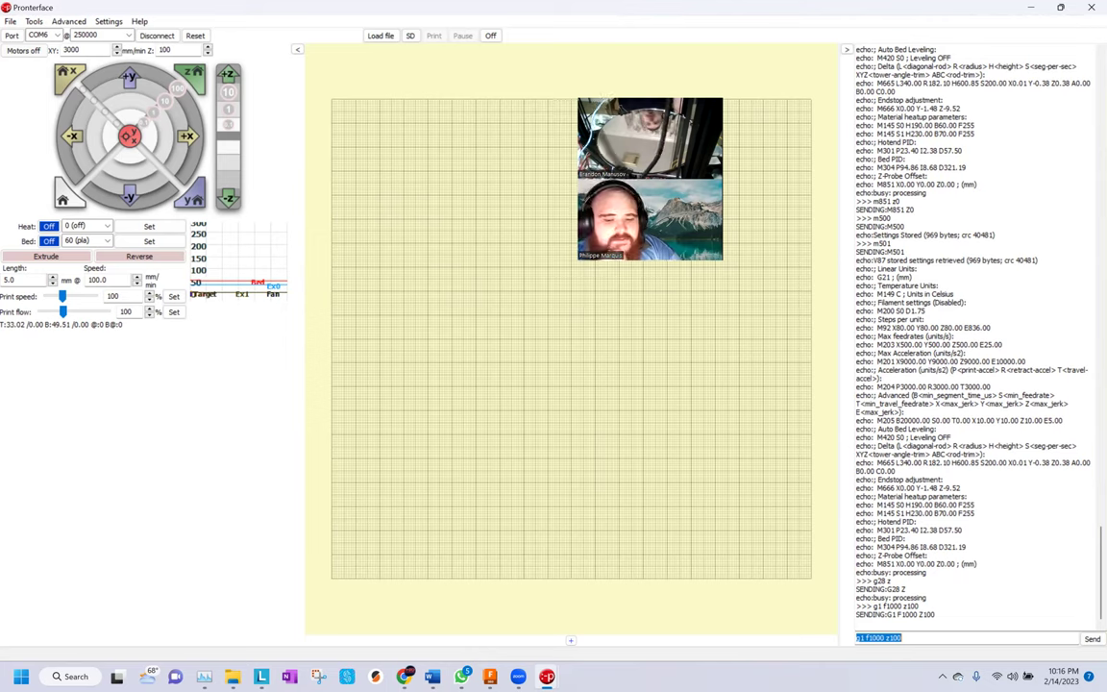
Lower the nozzle slowly to Z 0 at feedrate 60 with "g1 f60 z0"
type("g1")
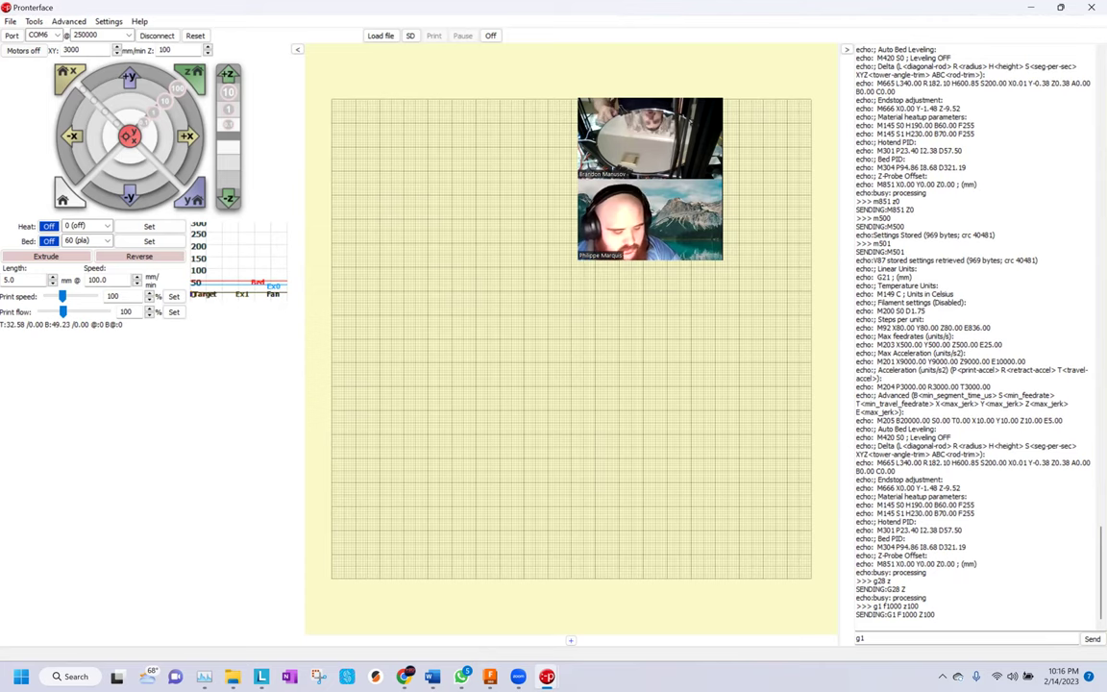
type(" f60")
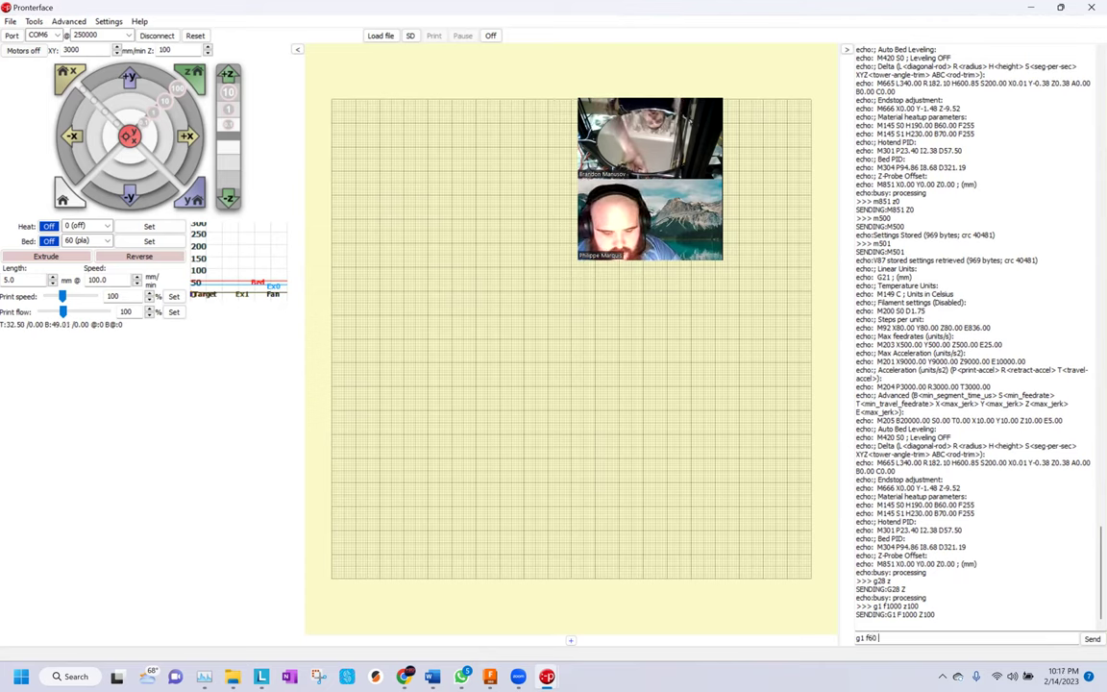
type(" z0")
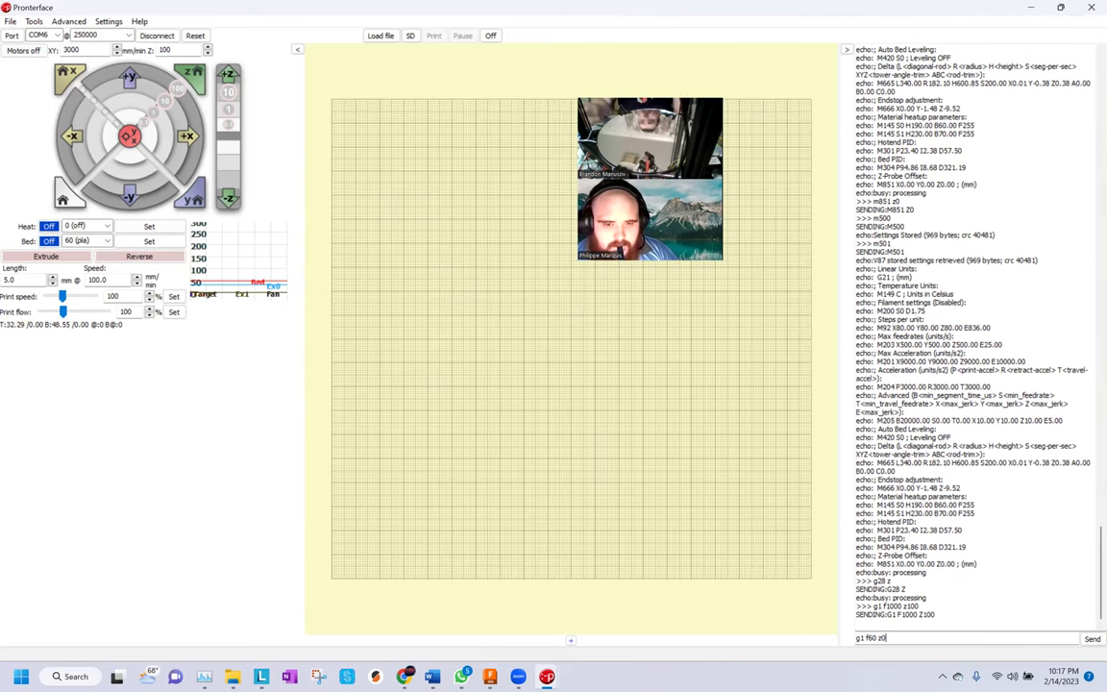
key("Return")
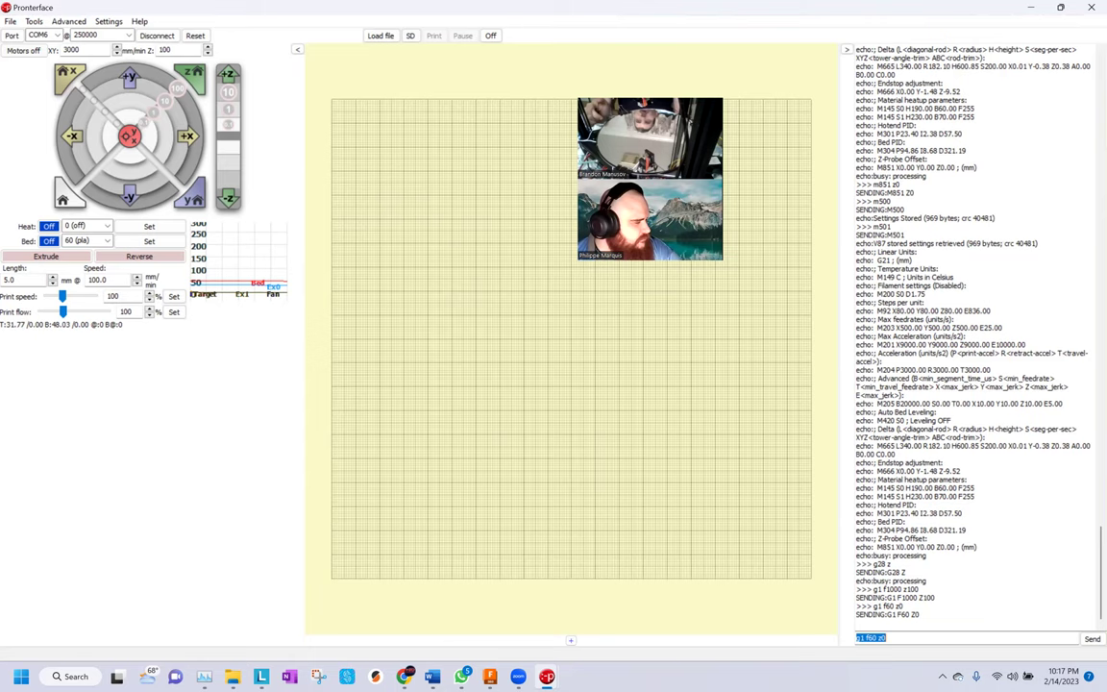
type("m2")
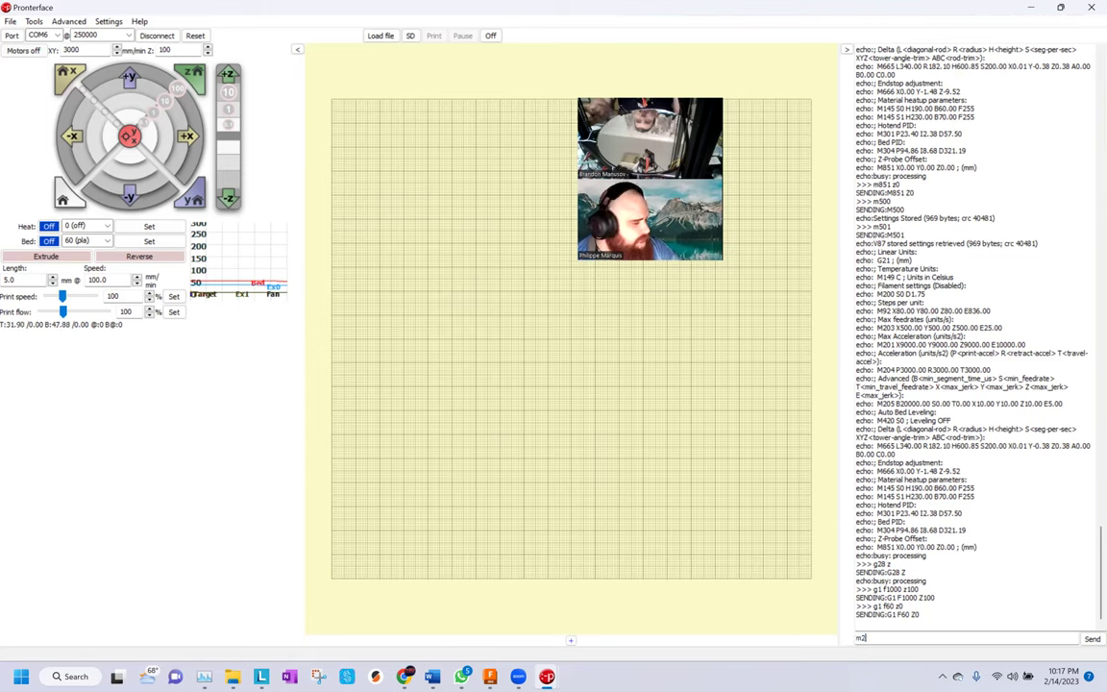
type("11 s0")
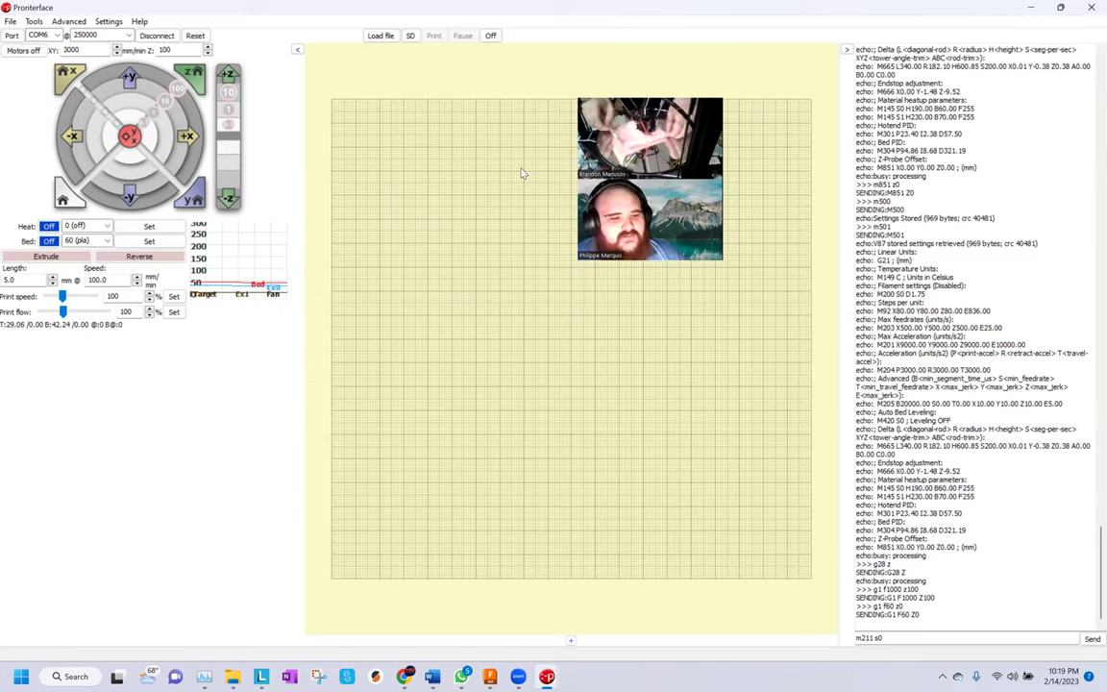
double_click(876, 636)
key("ctrl+a")
key("BackSpace")
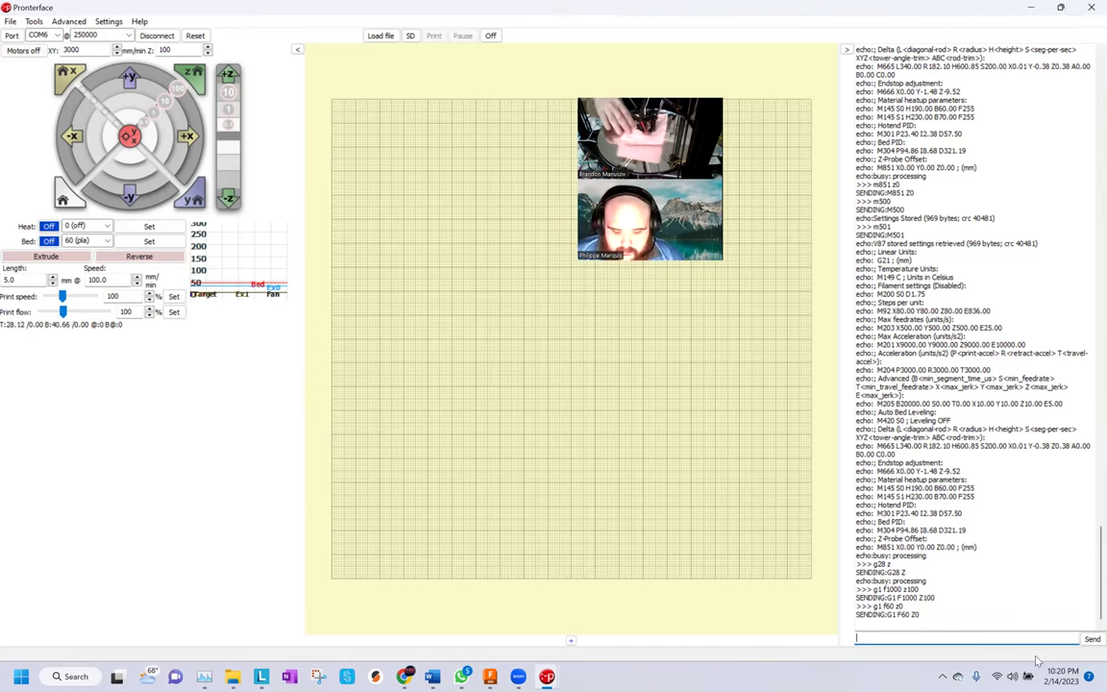
Set the Z-probe offset to 0.4 by sending "m851 z0.4" to the printer
type("m")
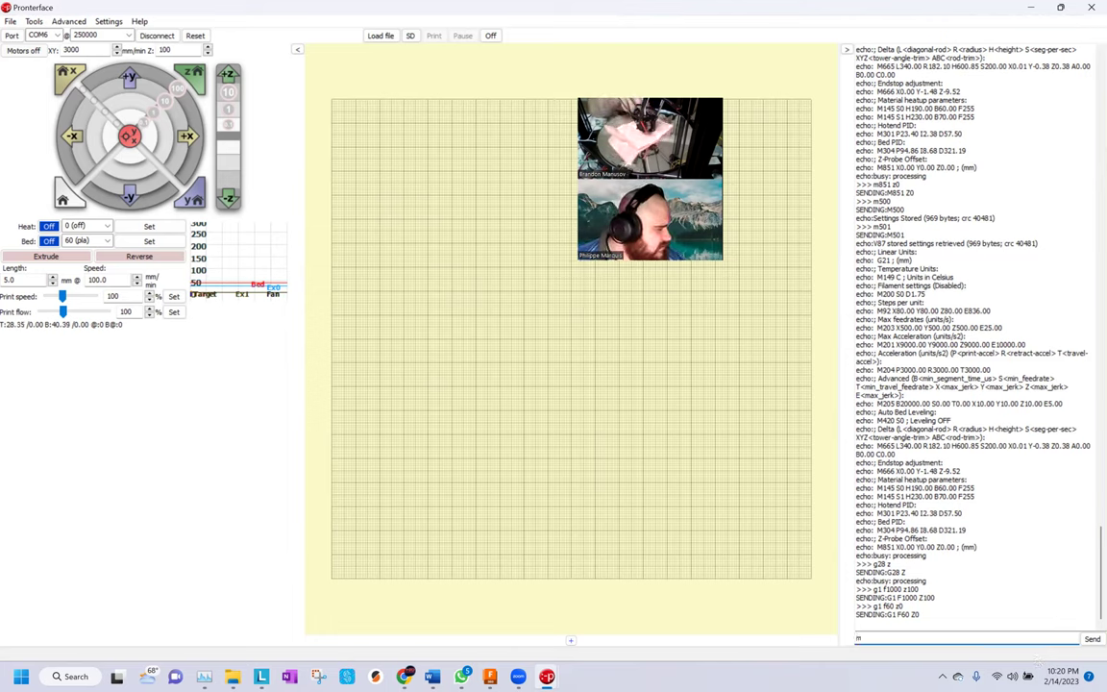
type("851")
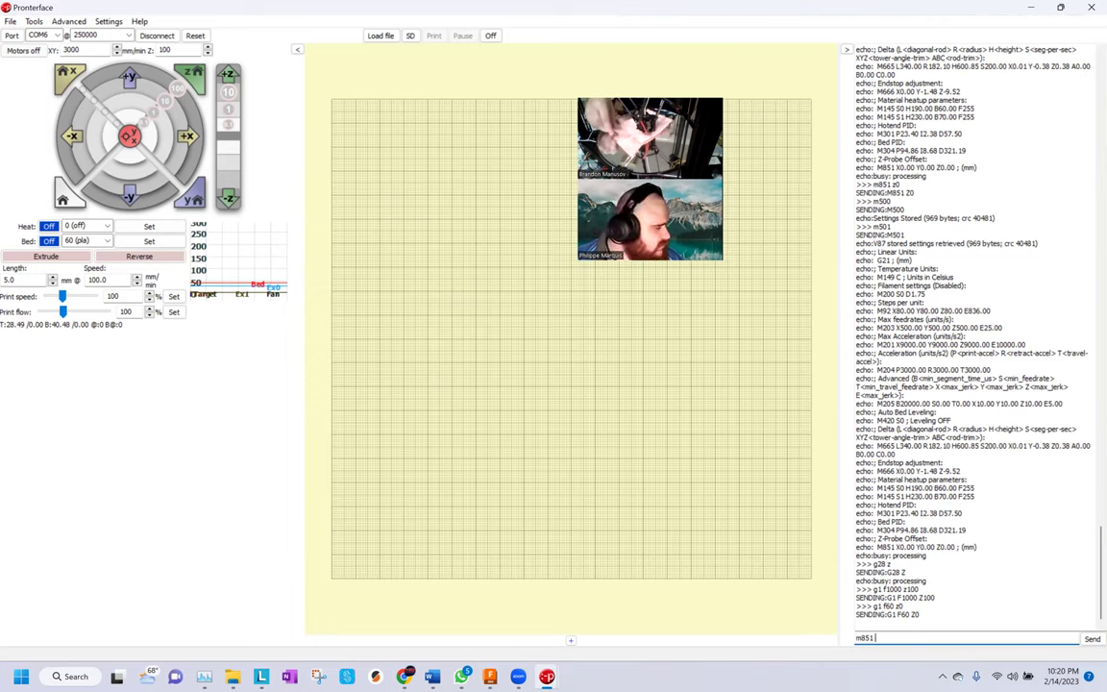
type(" z")
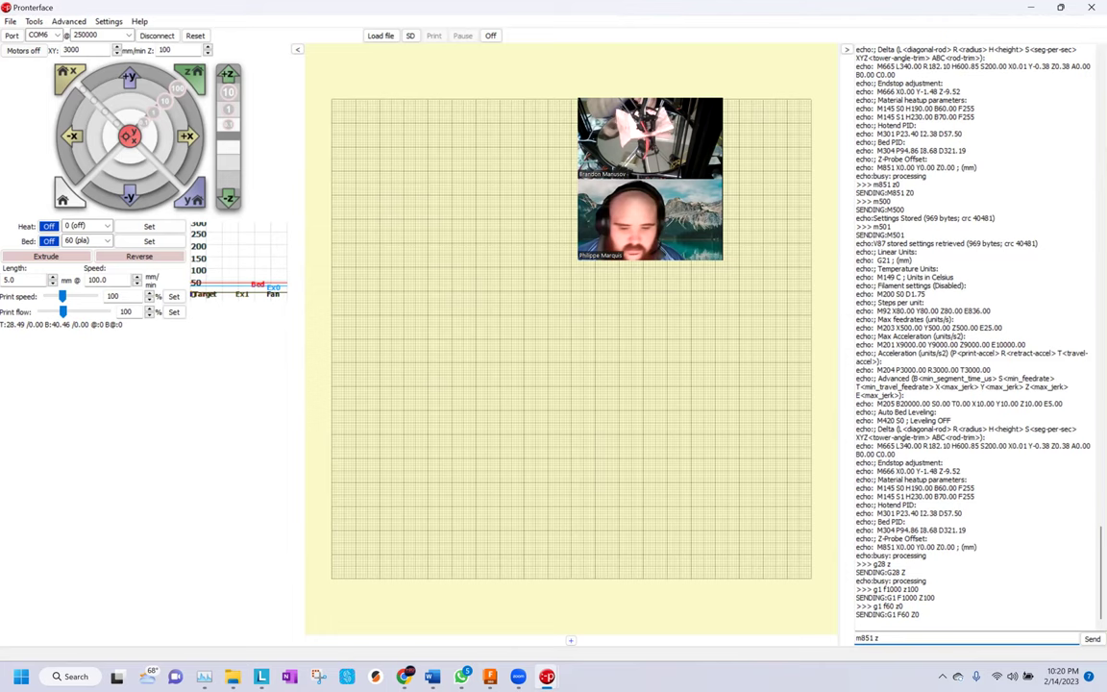
type("0.4")
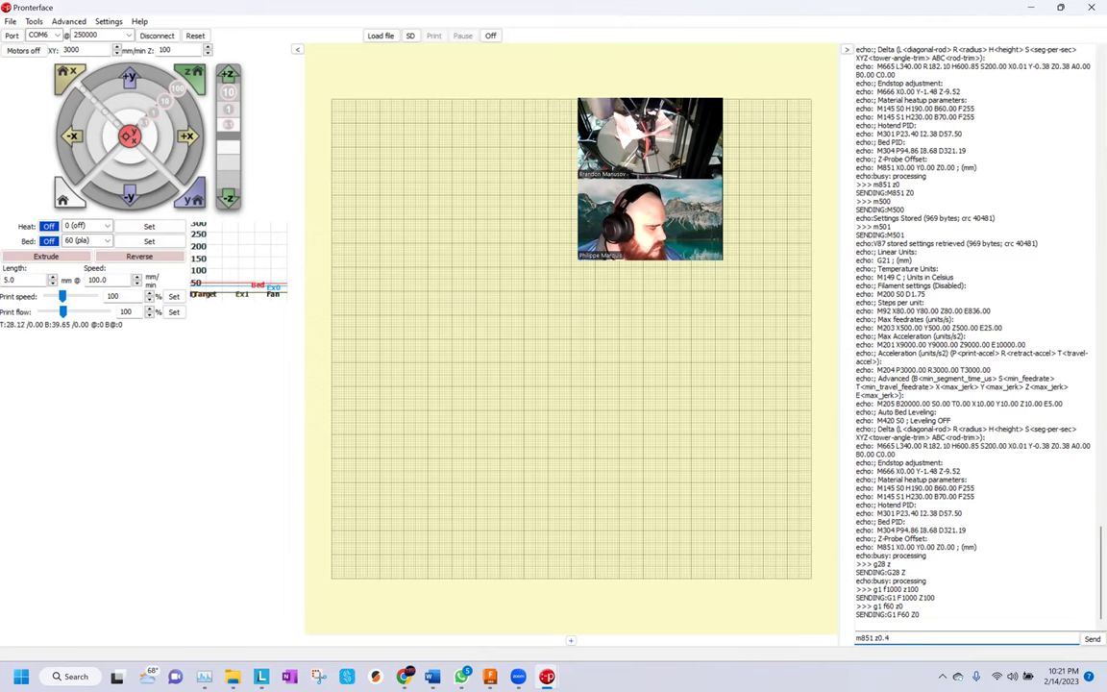
key("Return")
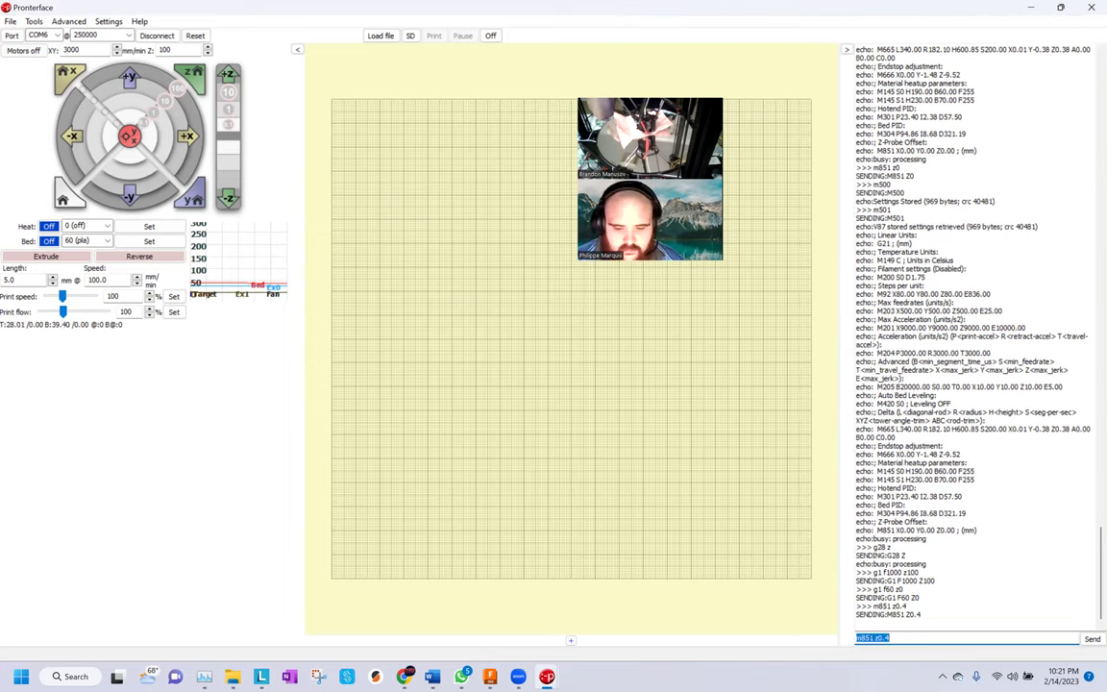
Store the new Z-probe offset with "m500" and reload the stored settings with "m501"
type("m500")
key("Return")
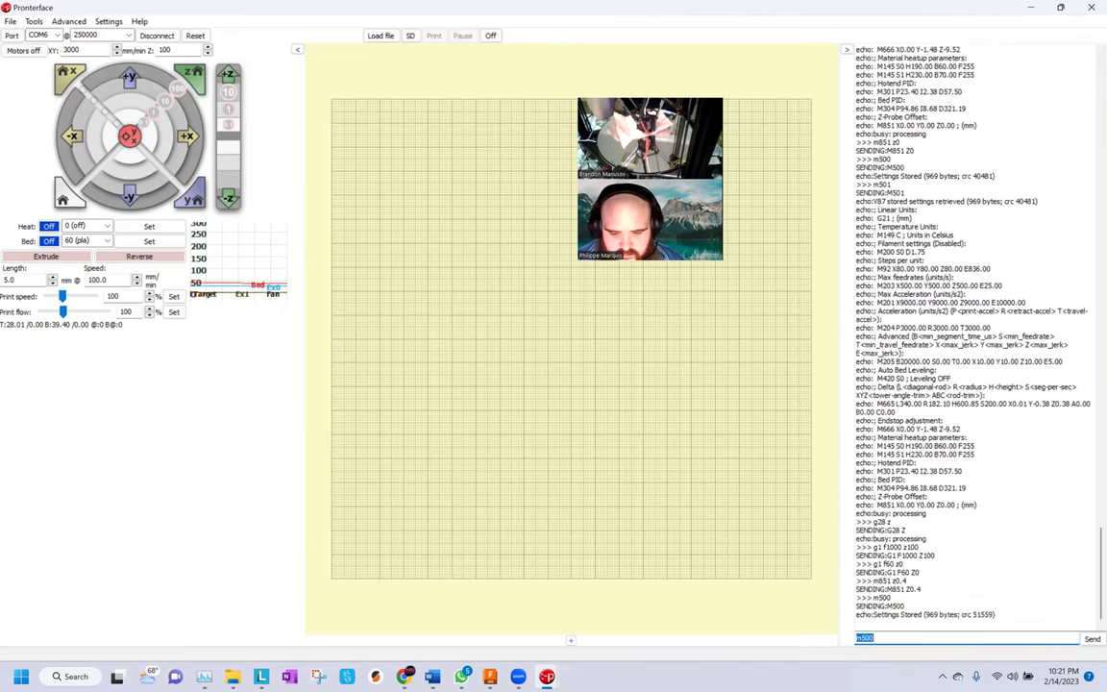
type("m501")
key("Return")
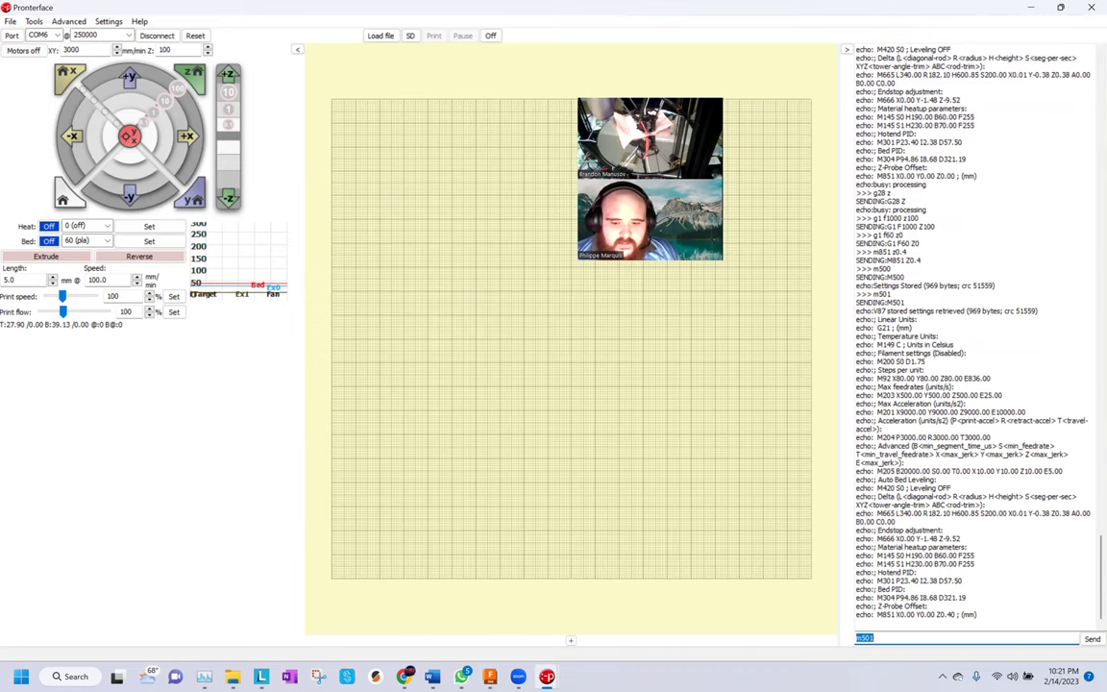
left_click(1050, 124)
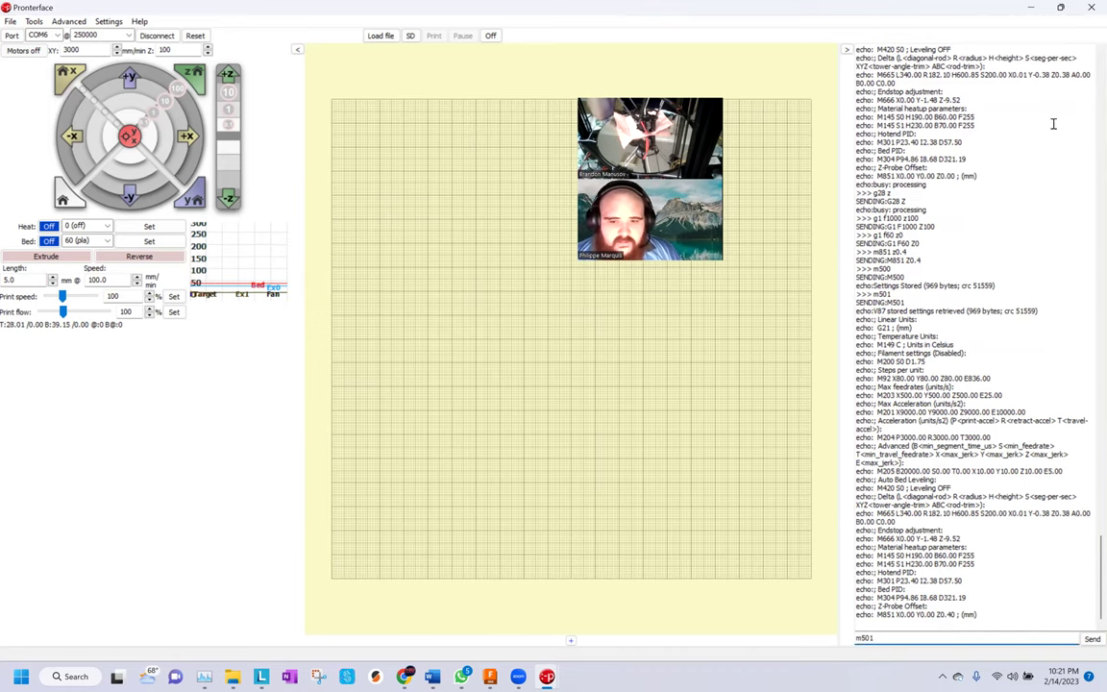
Close Pronterface and launch PrusaSlicer, acknowledging the injected-DLL warning
left_click(1092, 7)
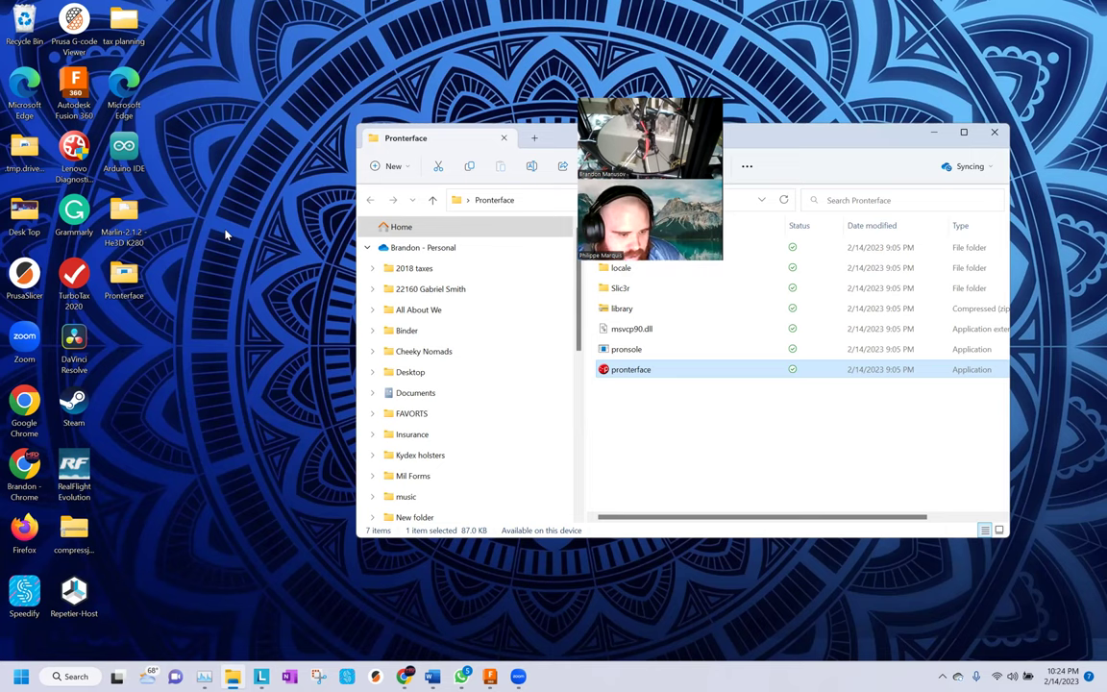
double_click(24, 277)
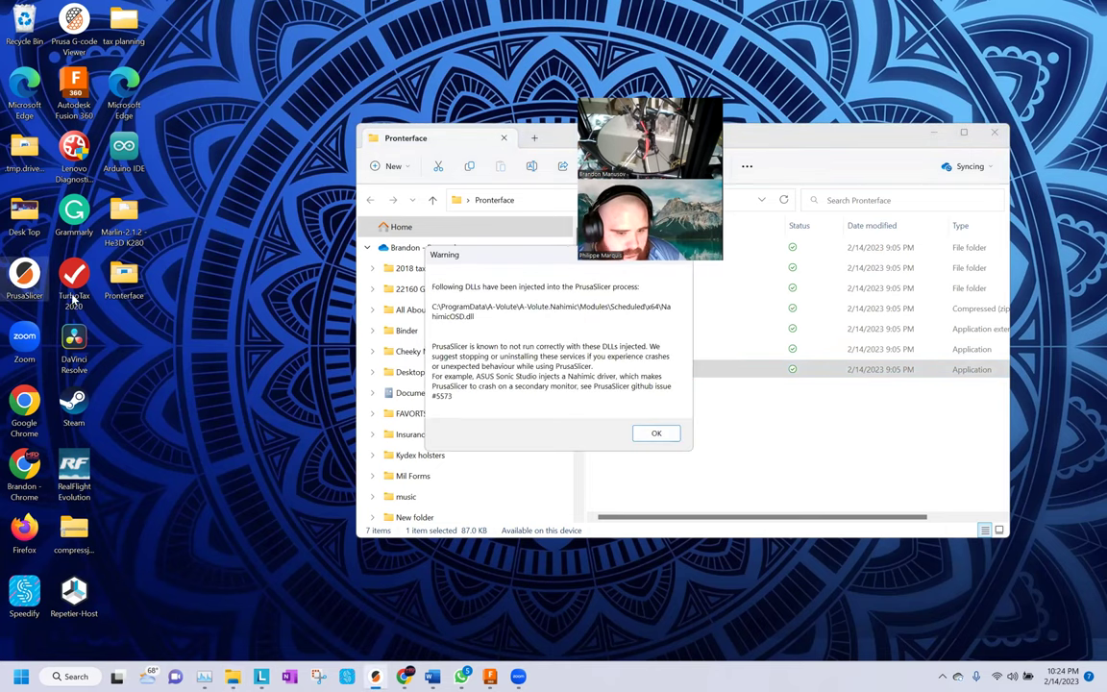
left_click(657, 433)
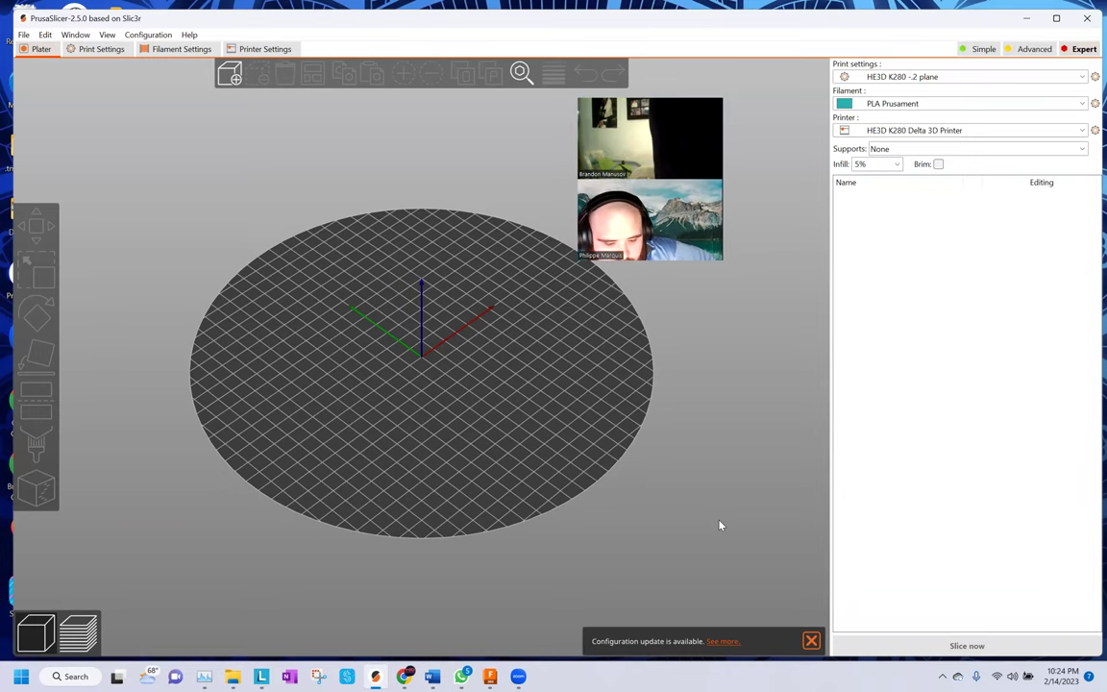
Switch to the Chrome window with the BLTouch article and search the web for "thingiverse calibration cube"
mouse_move(408, 676)
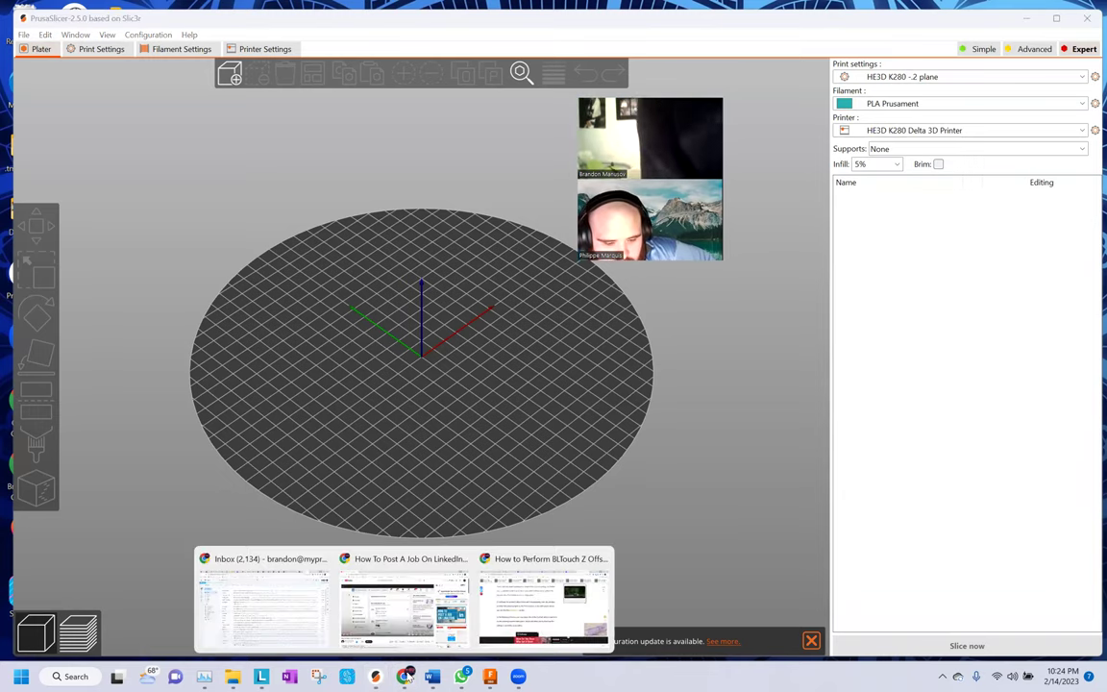
left_click(533, 588)
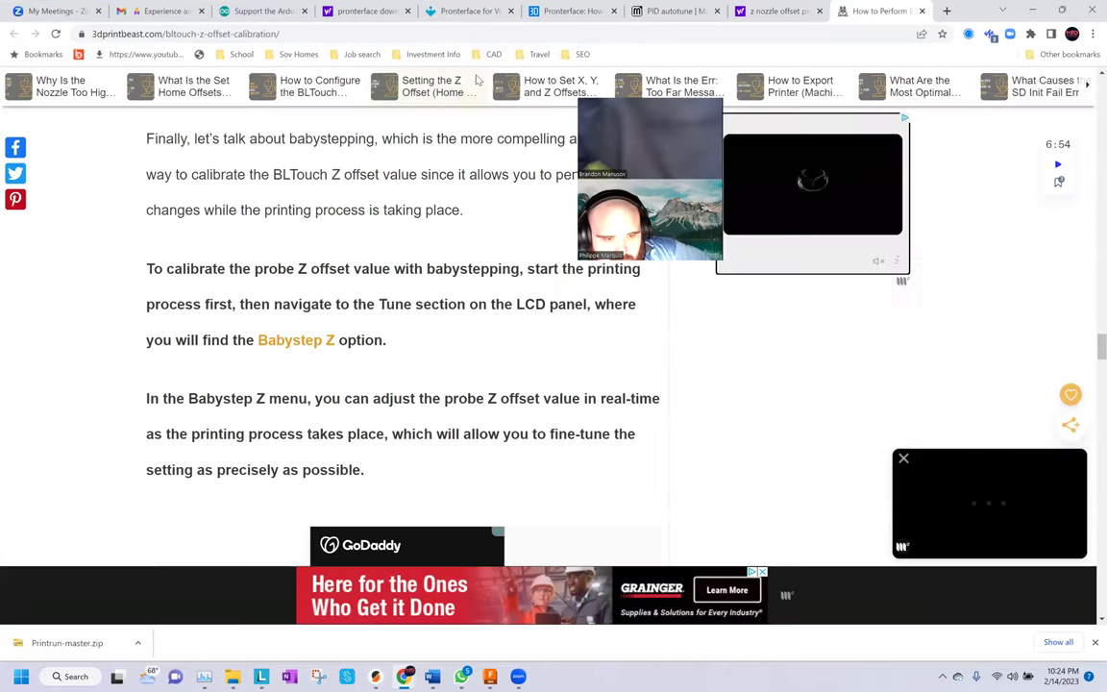
left_click(434, 35)
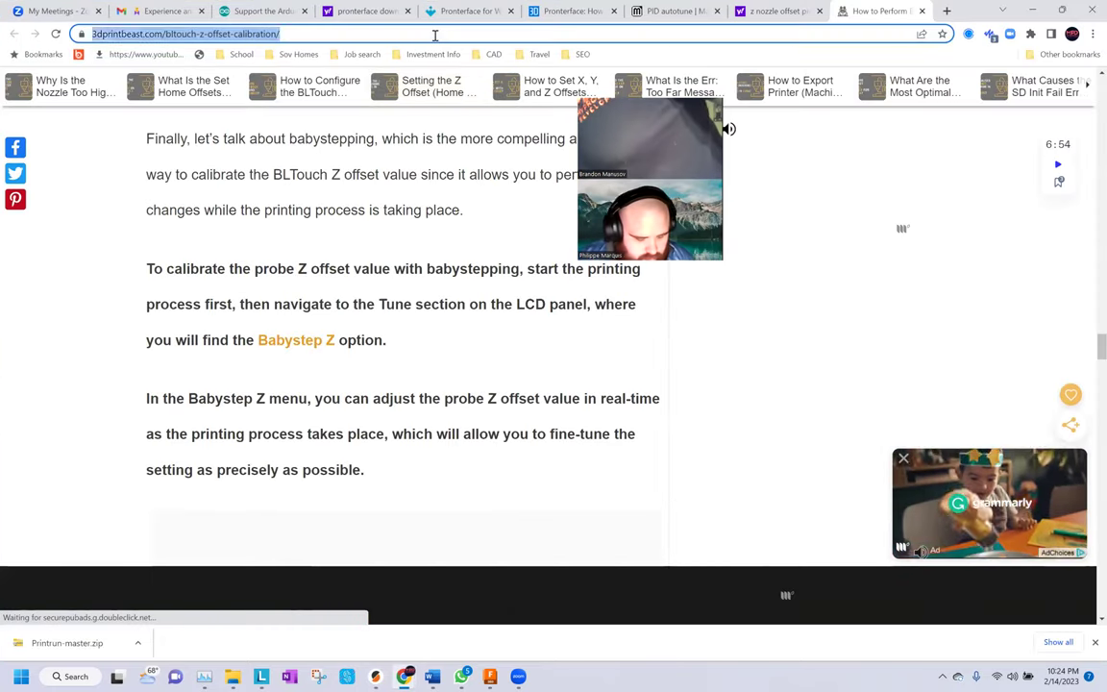
type("thing")
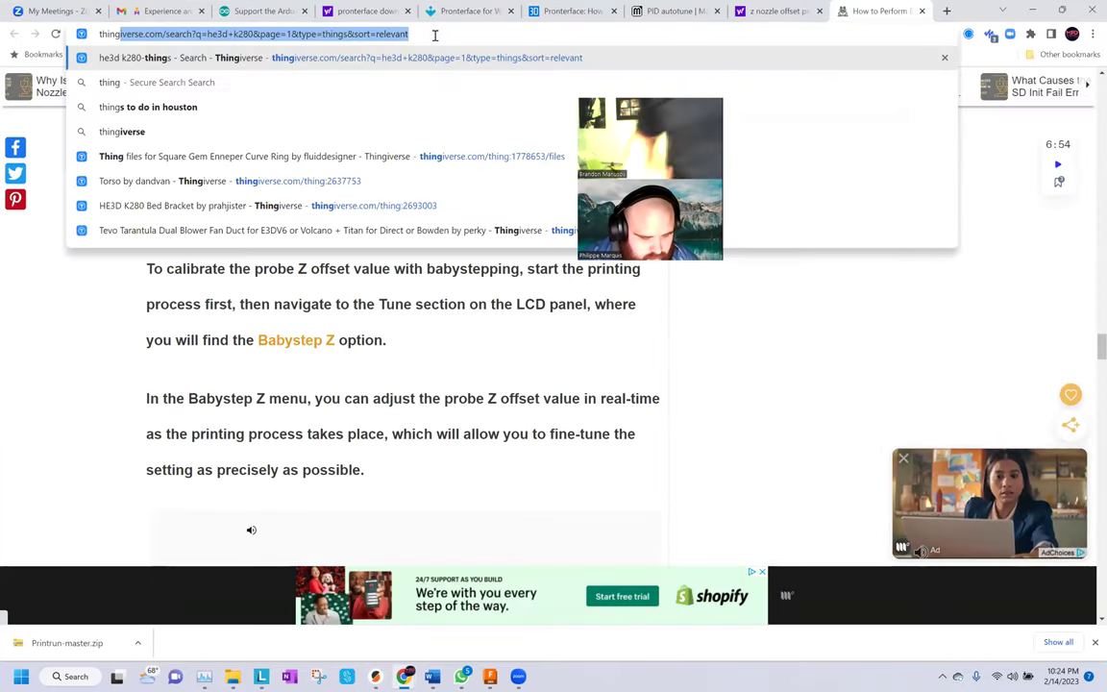
type("iverse")
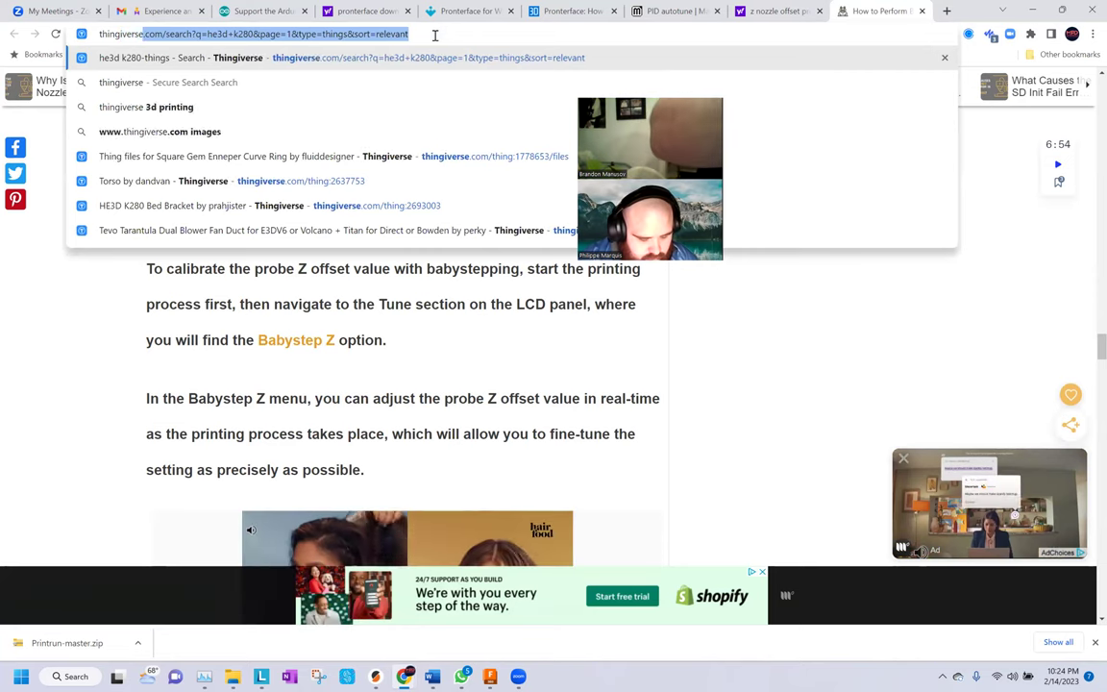
type(" calibrat")
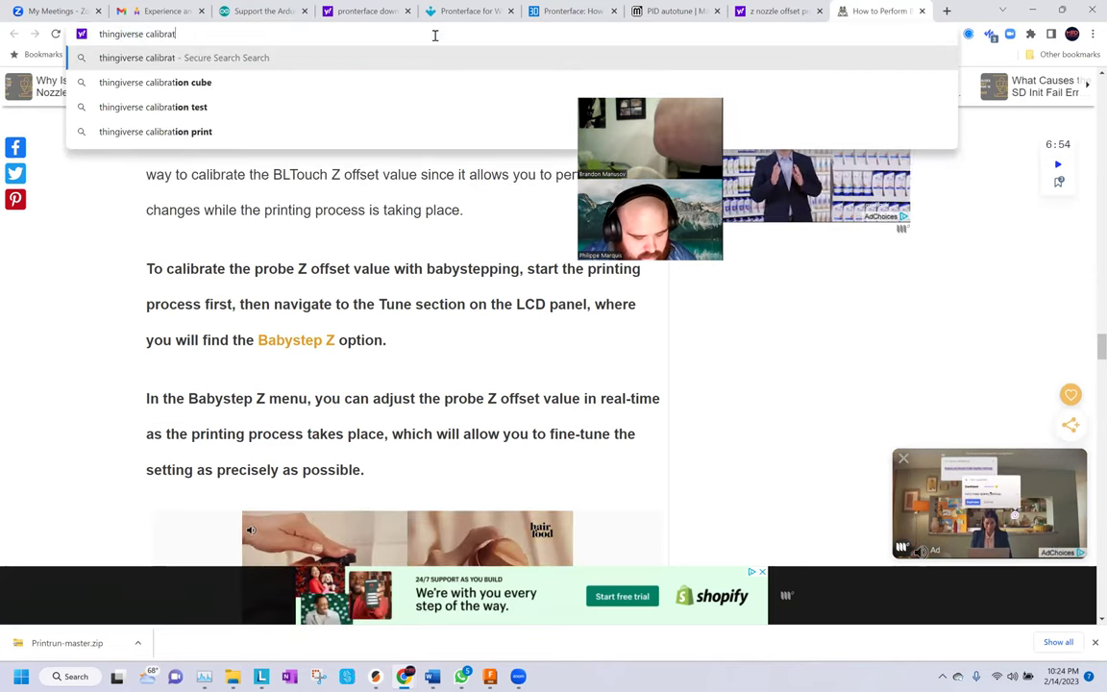
type("ion cube")
key("Return")
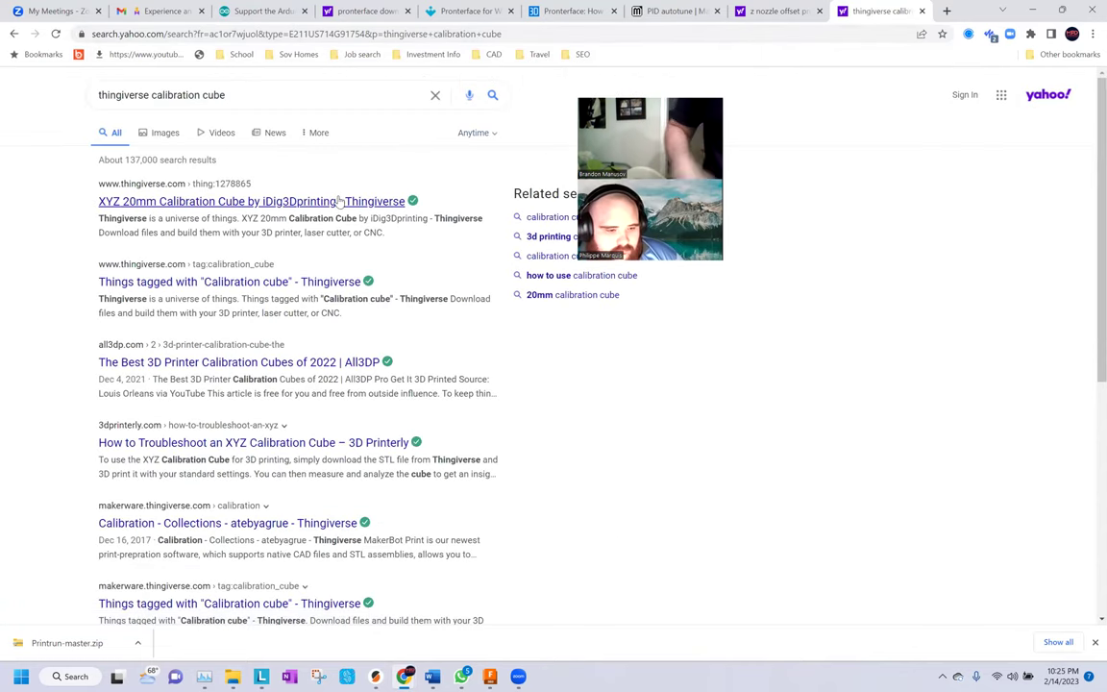
Download xyzCalibration_cube.stl from Thingiverse's XYZ 20mm Calibration Cube page and open it in PrusaSlicer
left_click(341, 201)
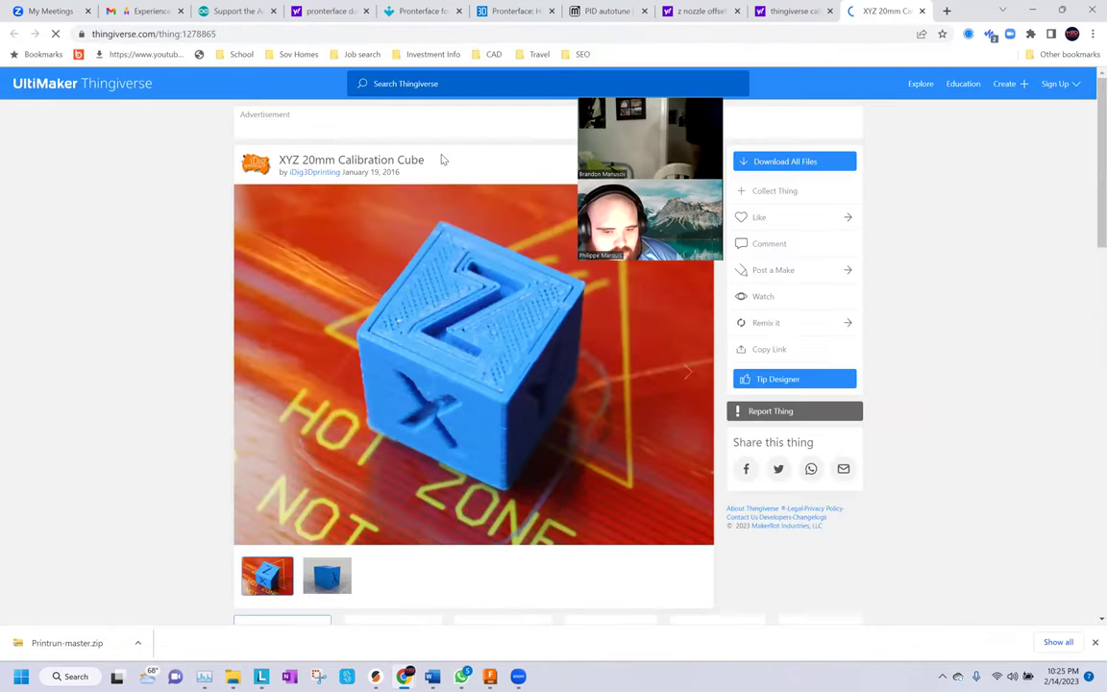
scroll(530, 464, "down", 2)
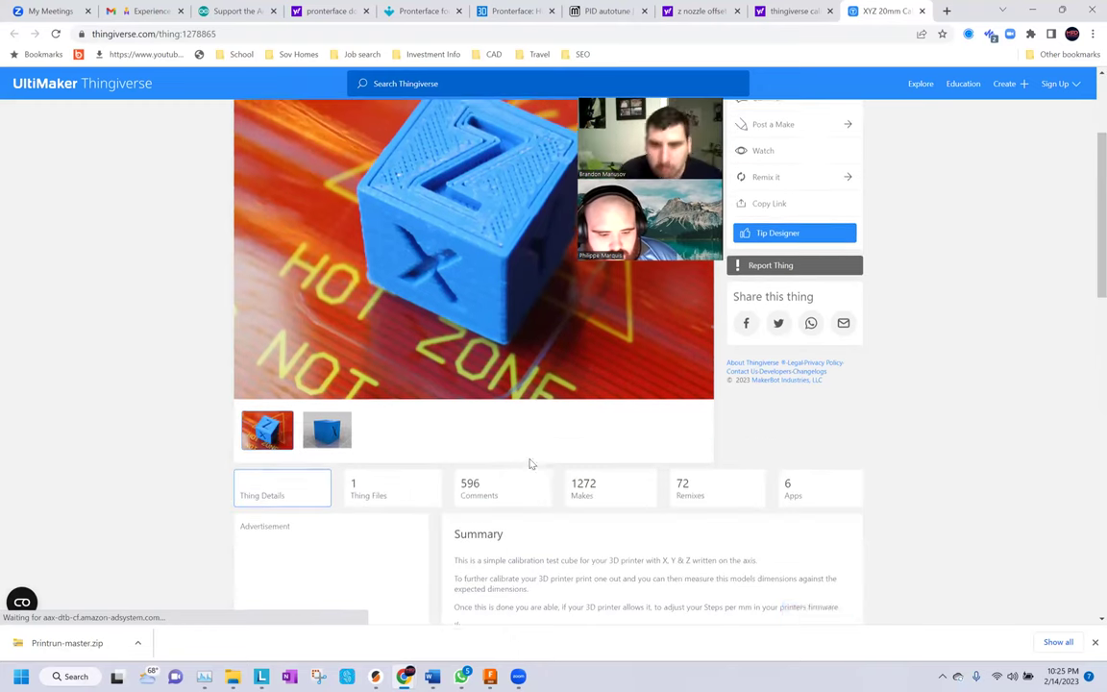
scroll(530, 465, "down", 2)
left_click(390, 350)
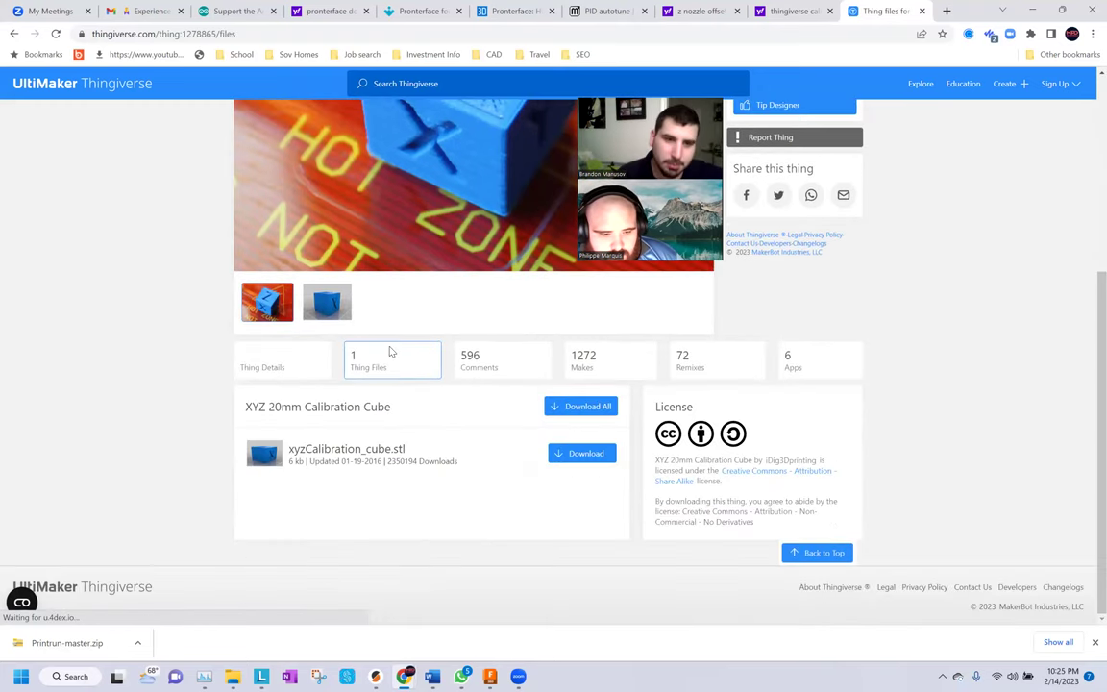
left_click(567, 456)
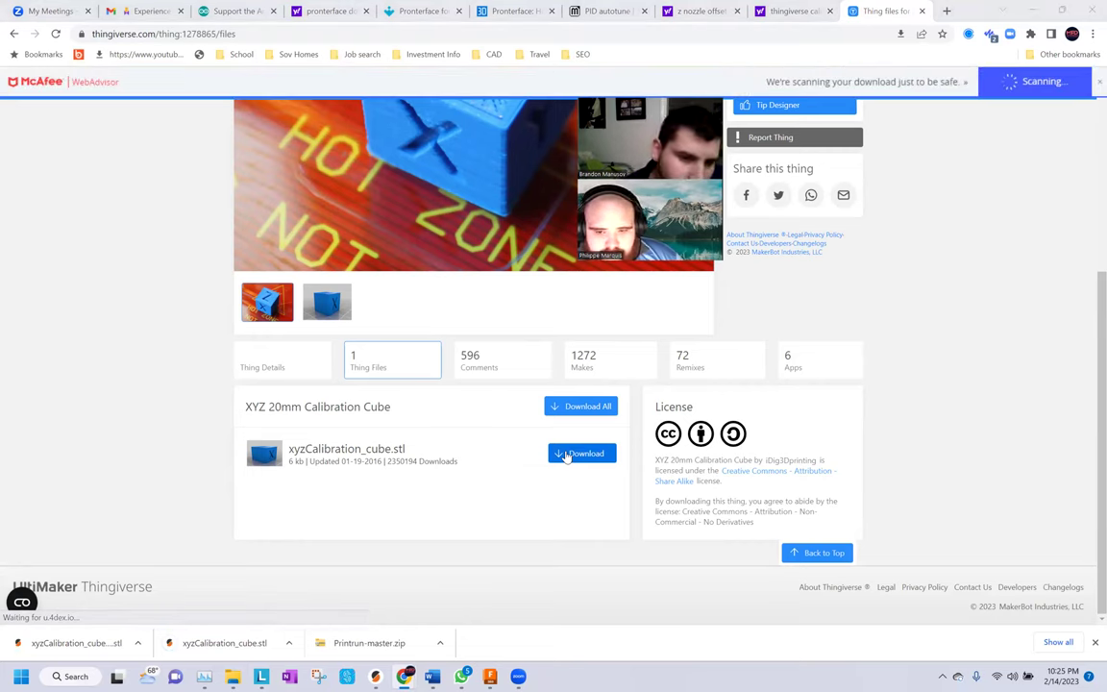
left_click(120, 649)
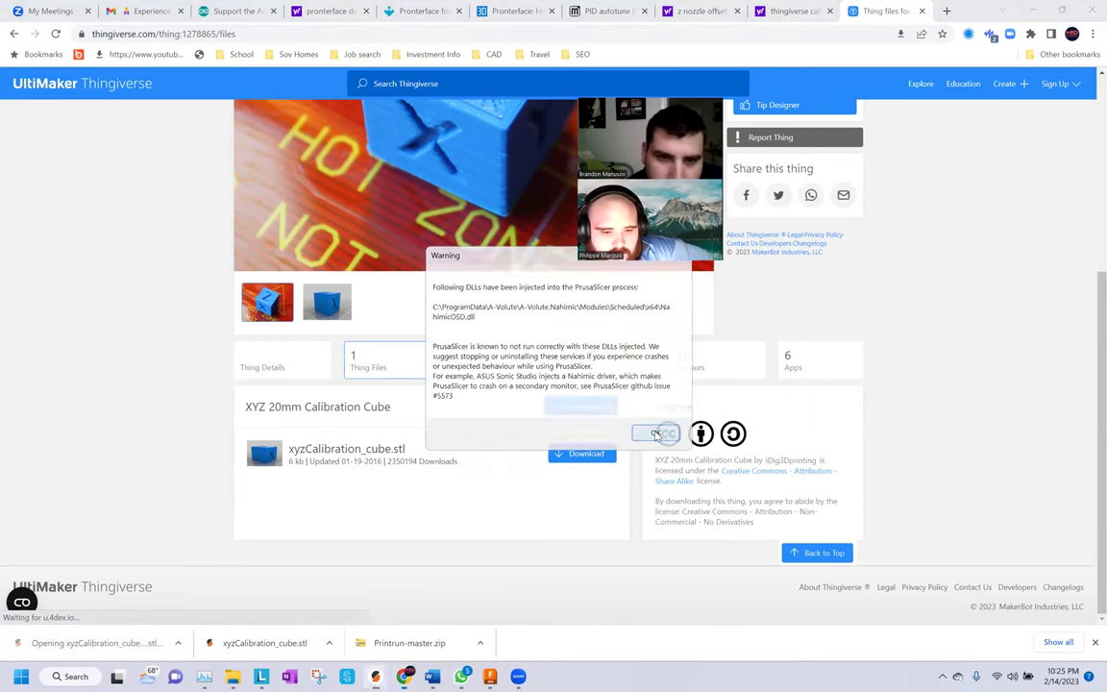
left_click(657, 434)
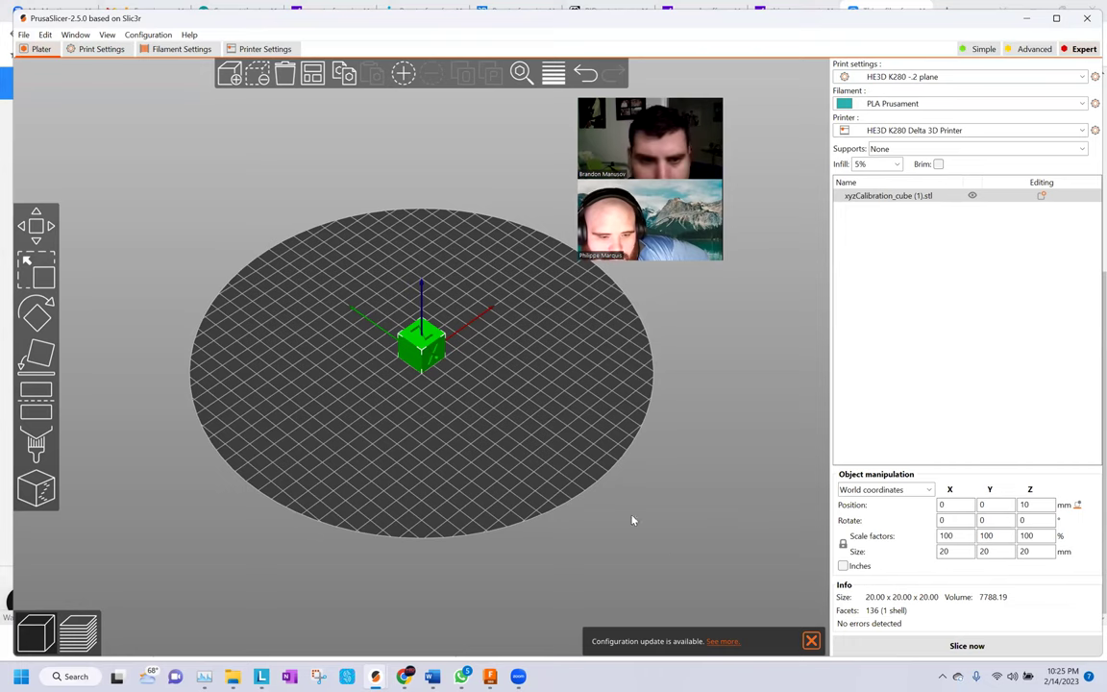
Examine the calibration cube's placement and orientation on the print bed from below and above
left_click(595, 439)
left_click_drag(595, 439, 391, 310)
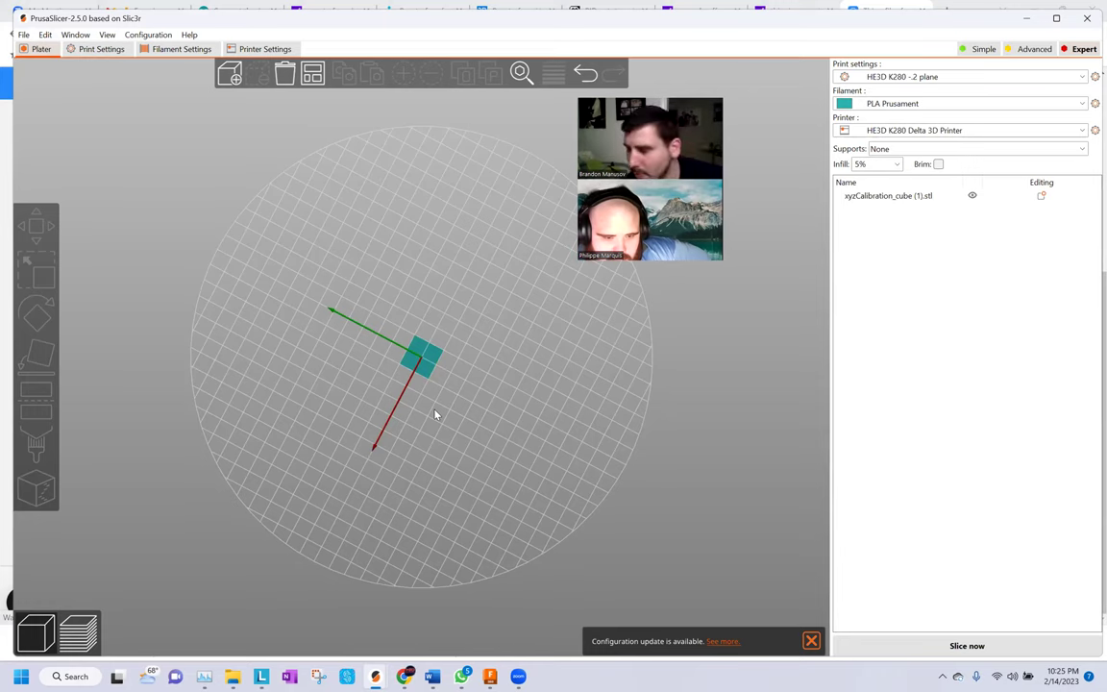
left_click_drag(521, 304, 519, 484)
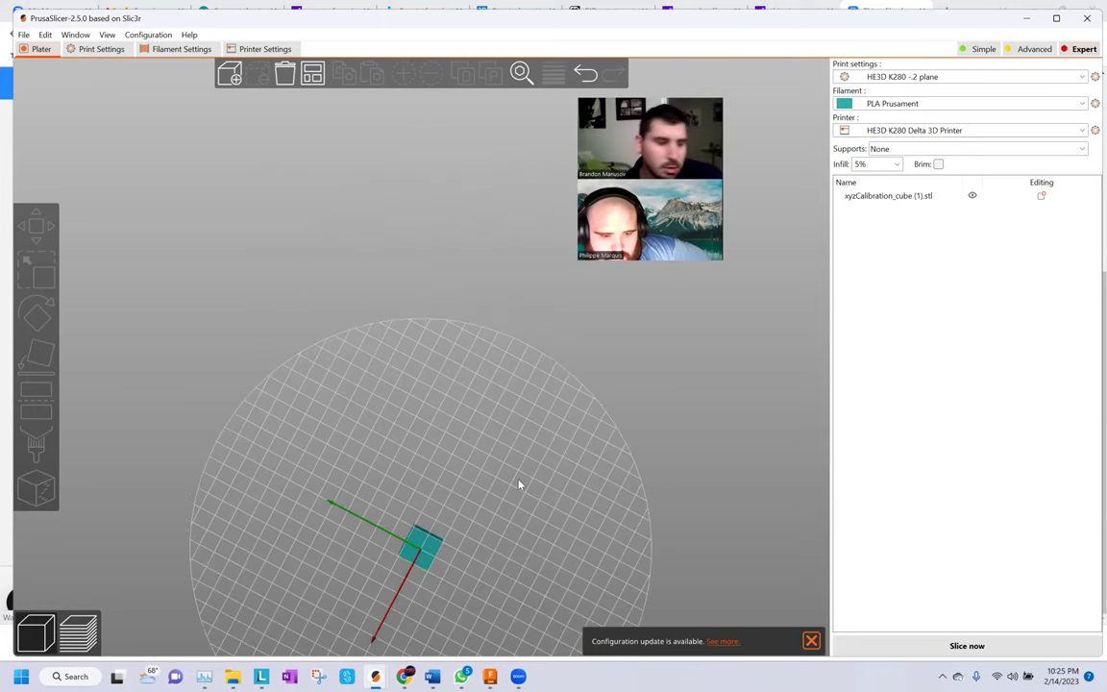
mouse_move(578, 321)
left_mouse_down()
mouse_move(528, 447)
mouse_move(529, 482)
mouse_move(571, 333)
left_mouse_up()
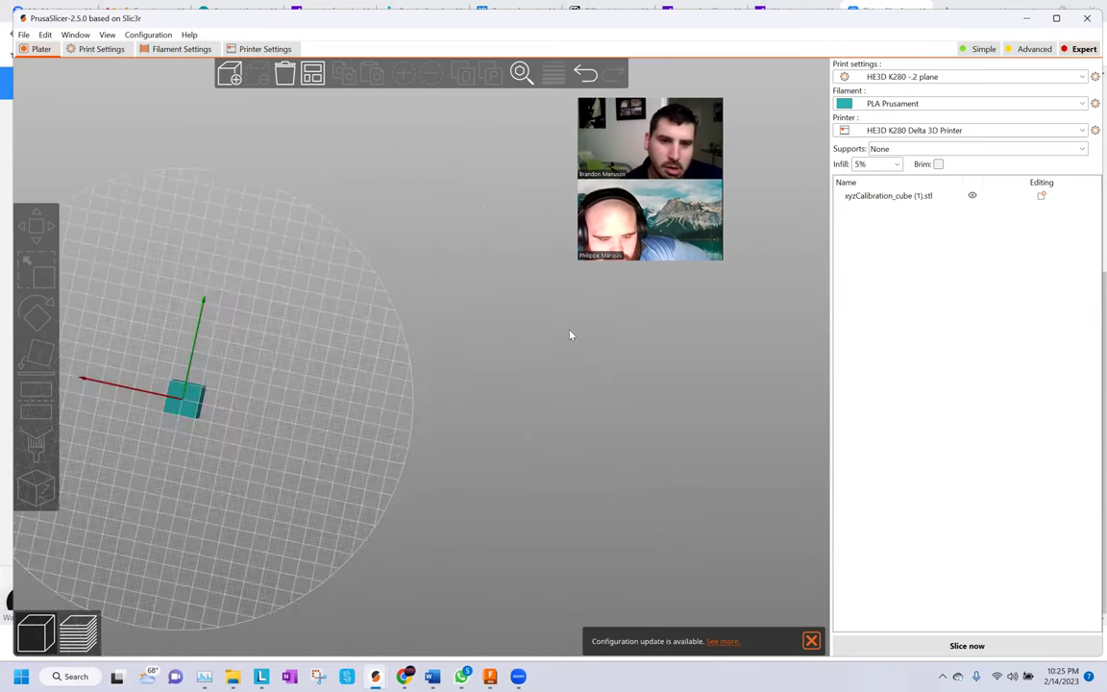
left_click_drag(514, 440, 361, 560)
left_click_drag(326, 354, 361, 499)
mouse_move(343, 403)
left_mouse_down()
mouse_move(358, 311)
mouse_move(343, 382)
left_mouse_up()
left_click_drag(291, 420, 288, 458)
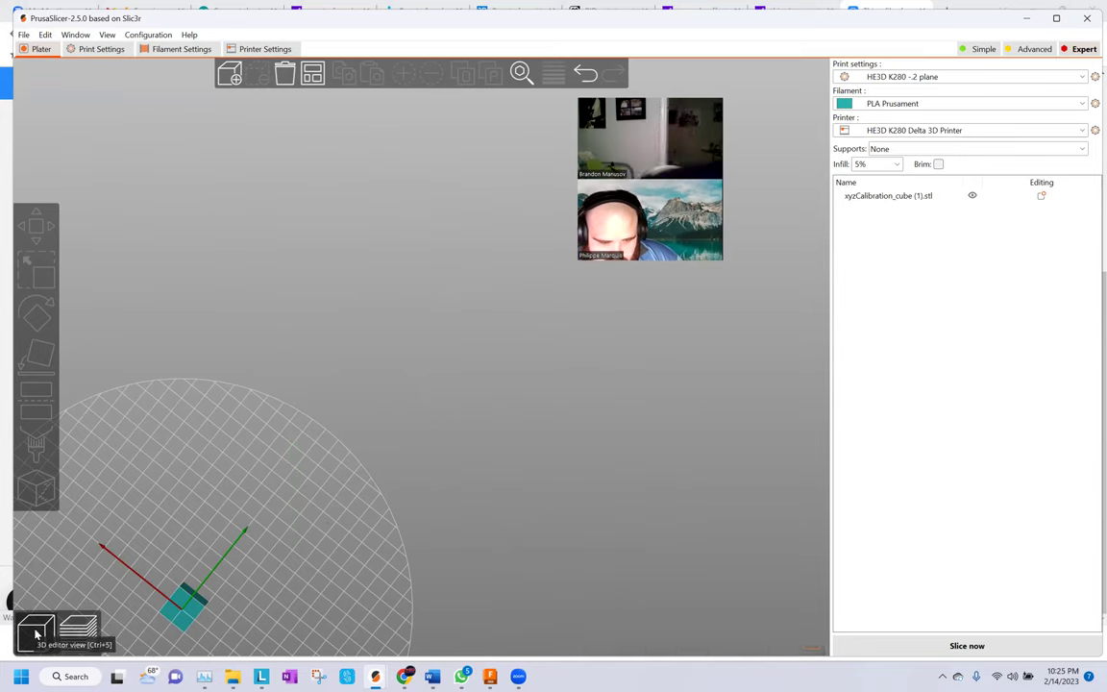
left_click_drag(309, 424, 547, 459)
Try to rotate the calibration cube about the Z axis with the Rotate tool, and undo the rotation
left_click(519, 336)
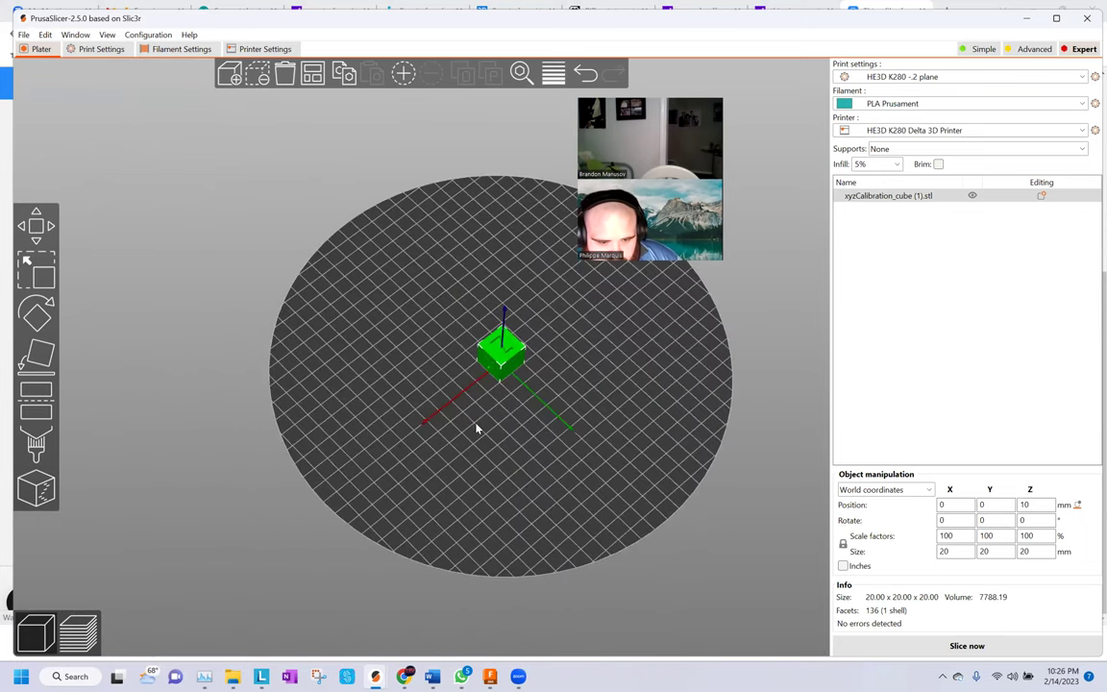
left_click(35, 313)
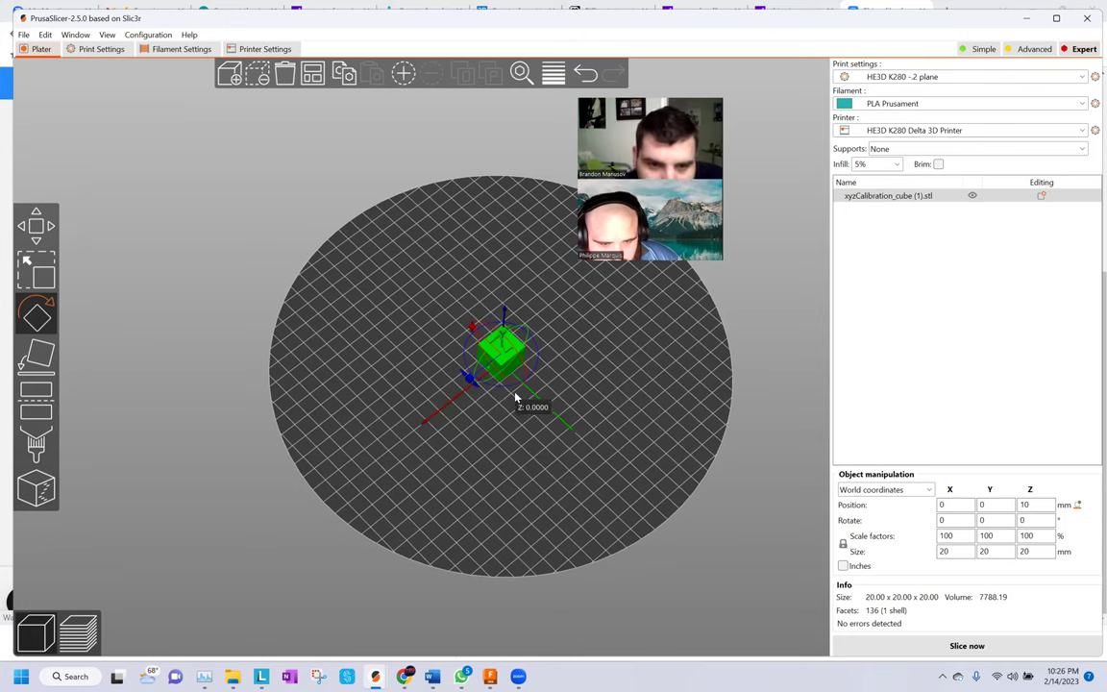
scroll(537, 395, "up", 2)
scroll(527, 395, "down", 4)
scroll(519, 394, "up", 4)
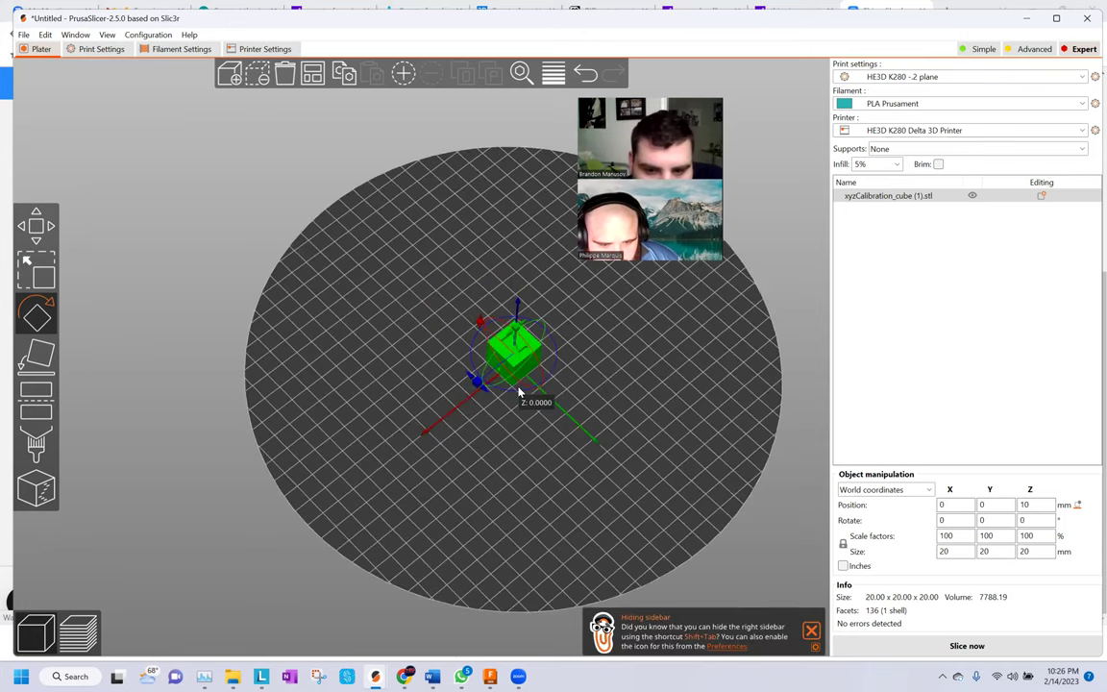
scroll(519, 394, "up", 2)
scroll(575, 416, "up", 2)
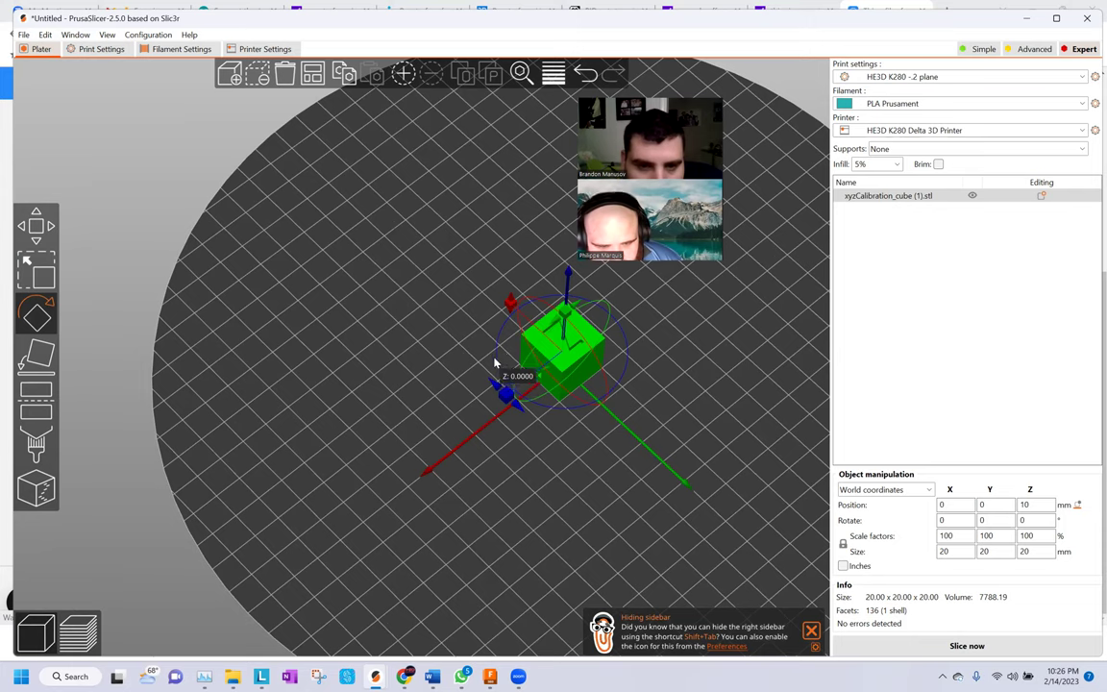
left_click_drag(507, 390, 654, 446)
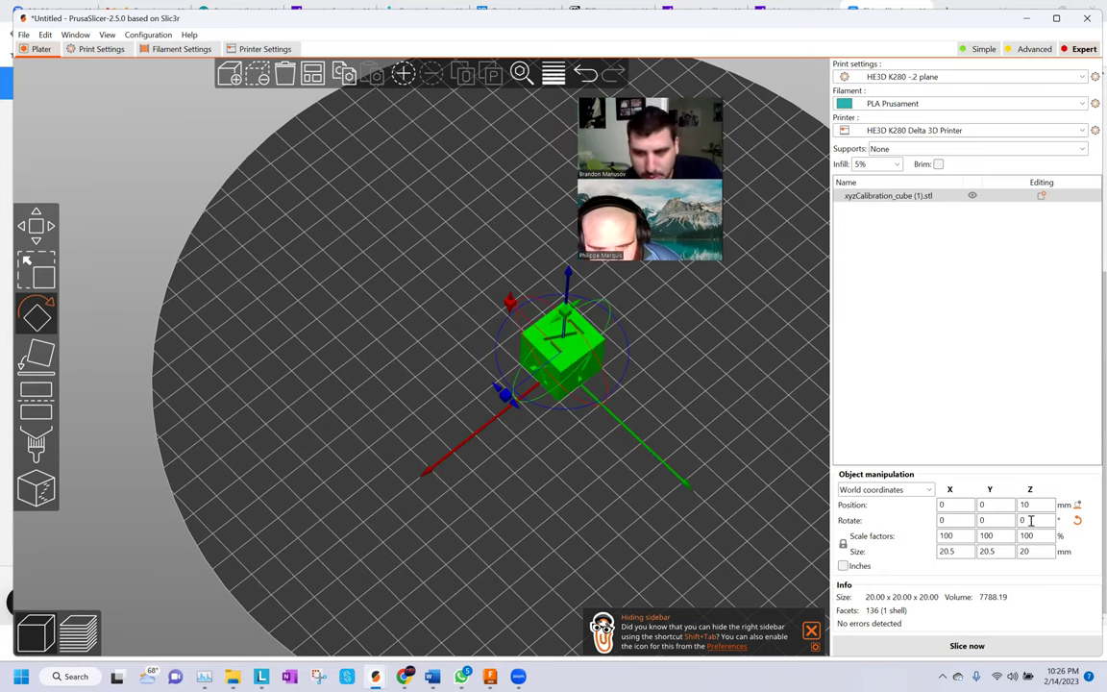
left_click(548, 431)
key("ctrl+z")
key("ctrl+z")
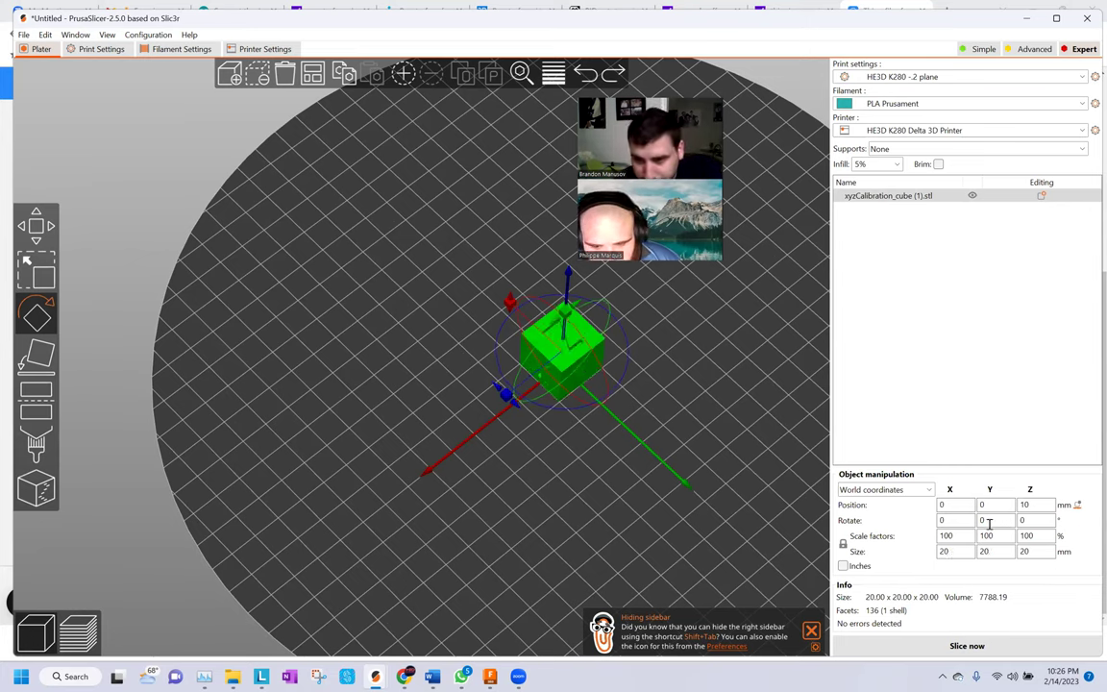
Try rotating the calibration cube about the X axis through its rotation value, and return it to its original orientation
left_click(940, 520)
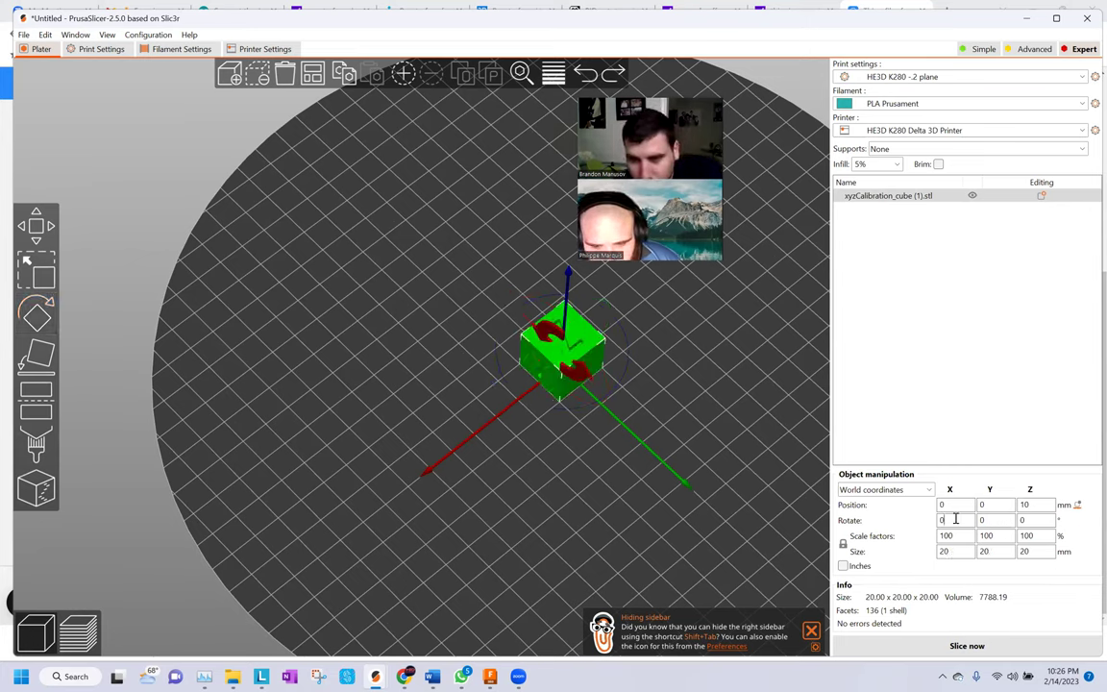
key("Return")
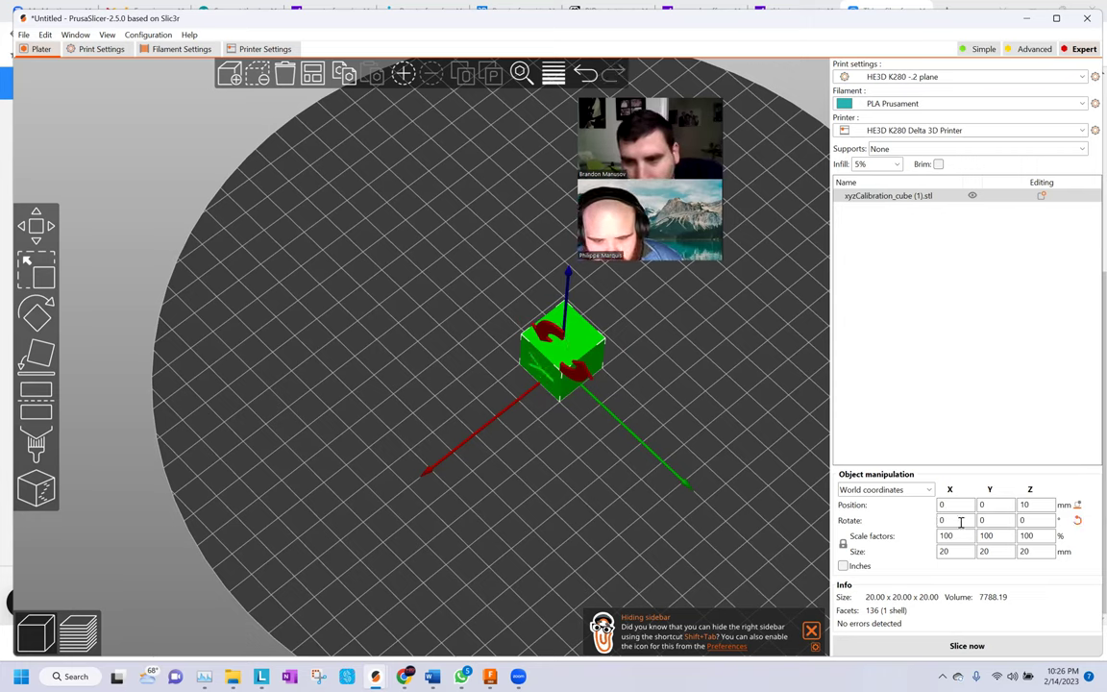
left_click(958, 519)
key("Return")
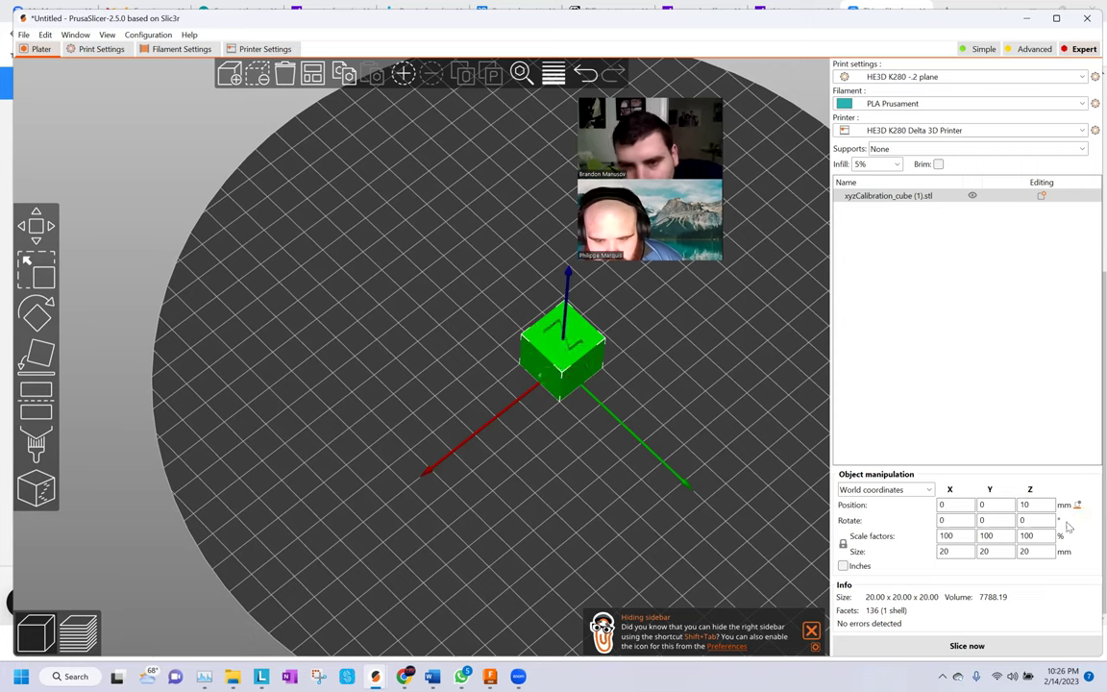
Rotate the calibration cube about the Z axis and slice it, dismissing the slicing notification
left_click(1007, 518)
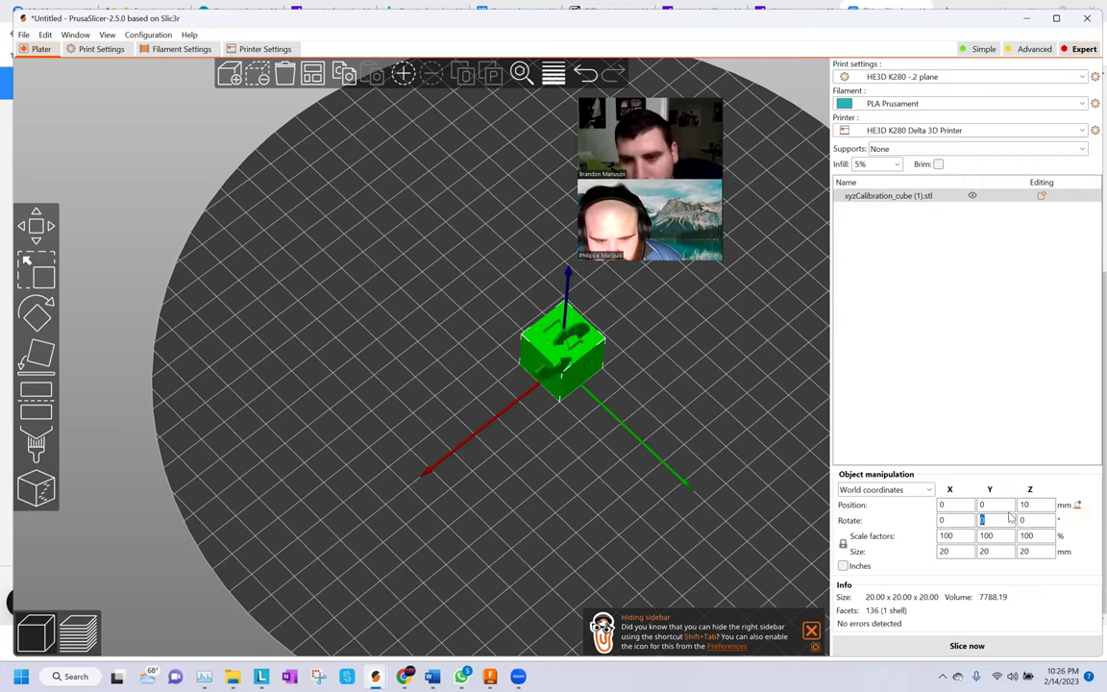
left_click(1035, 520)
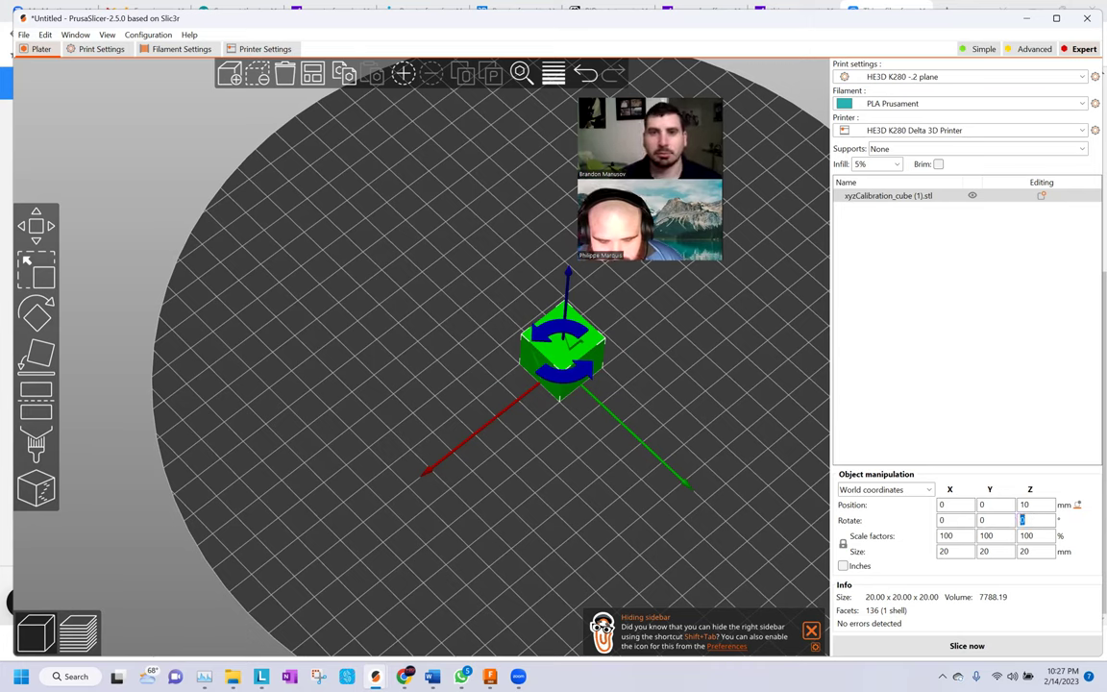
left_click(702, 447)
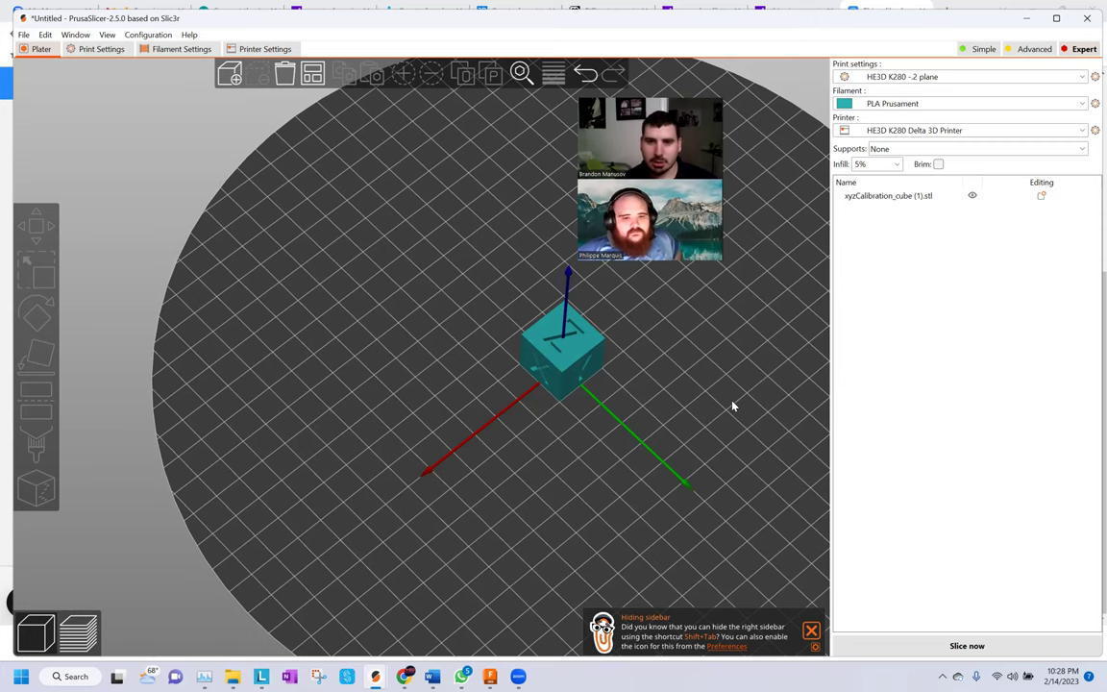
left_click(899, 647)
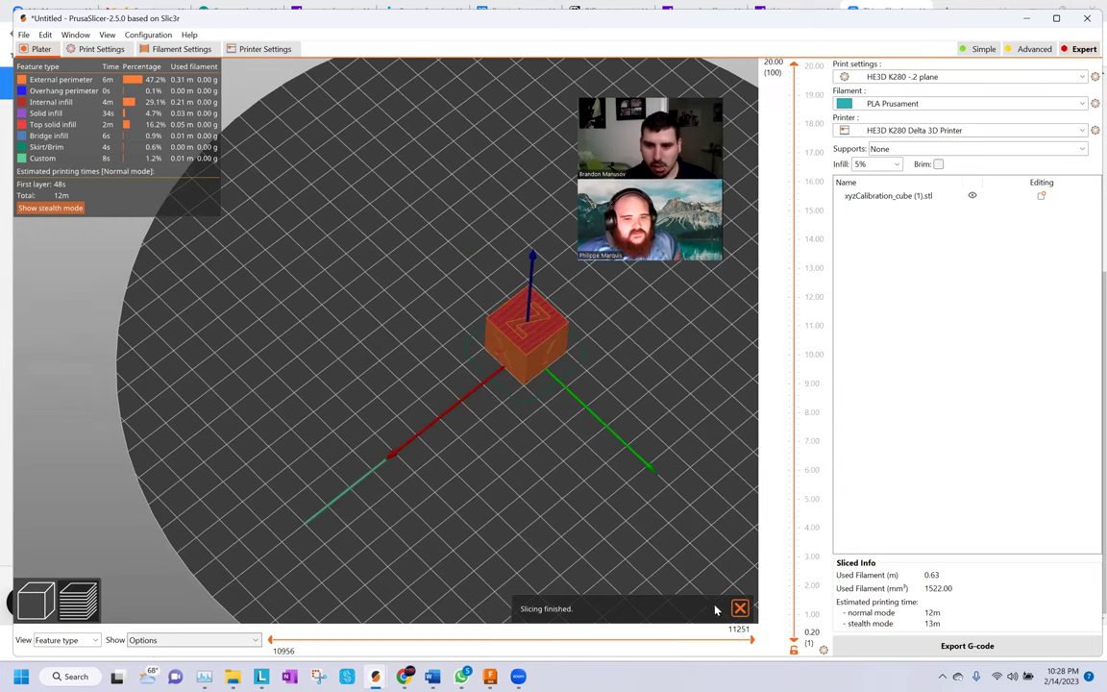
left_click(741, 608)
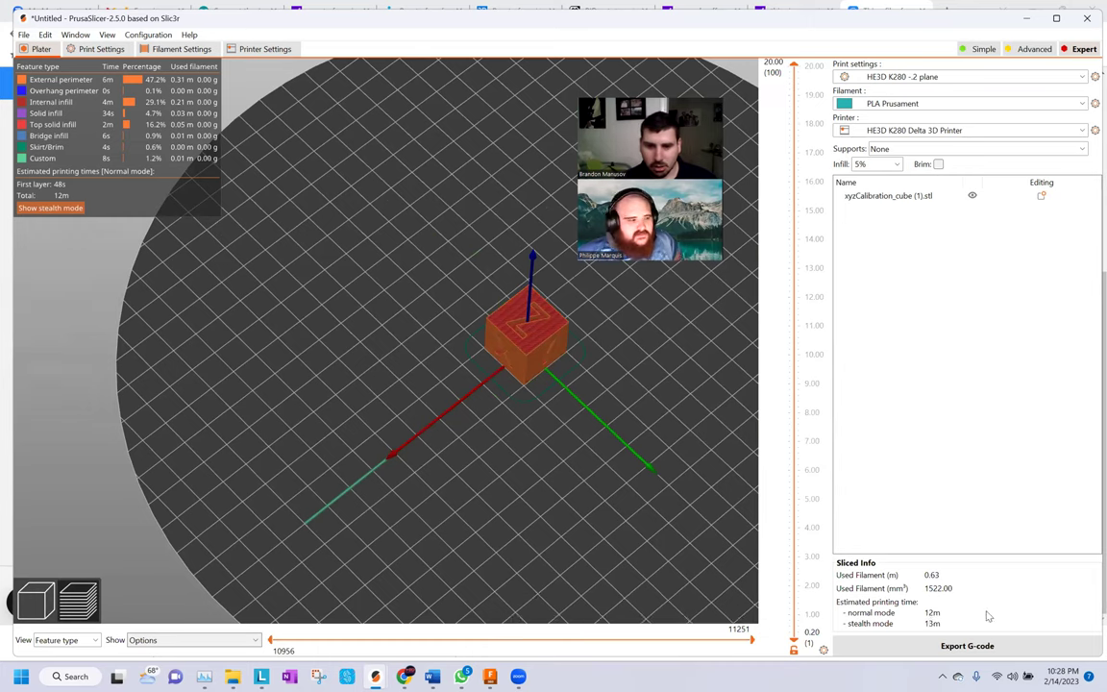
left_click(1026, 653)
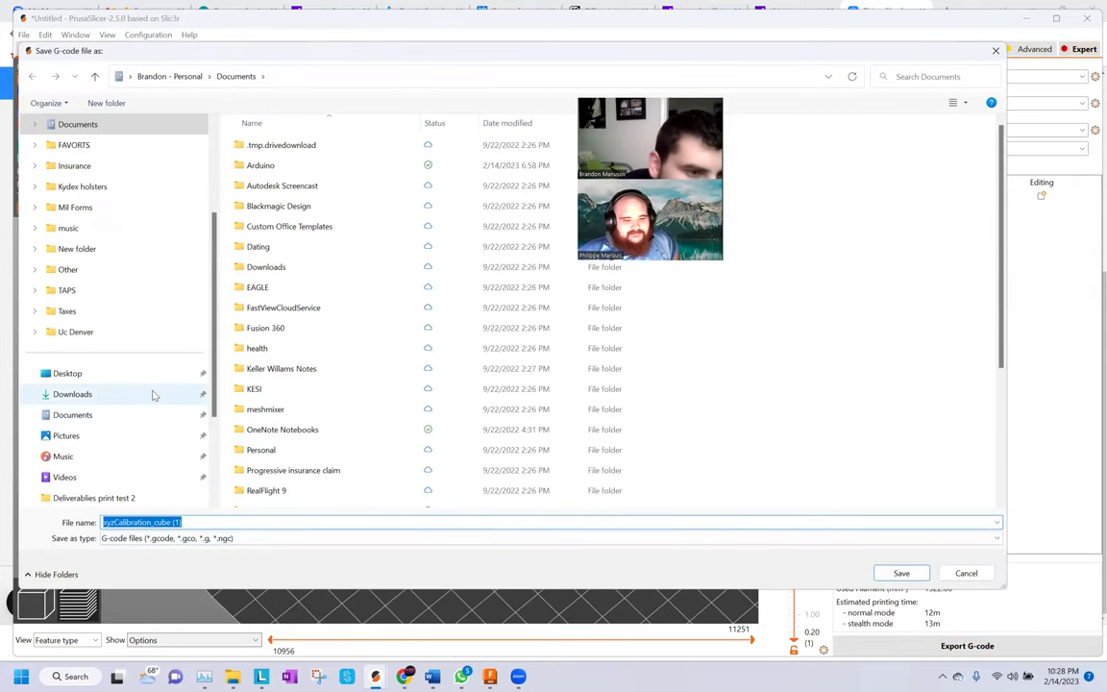
scroll(154, 396, "down", 2)
scroll(130, 415, "down", 1)
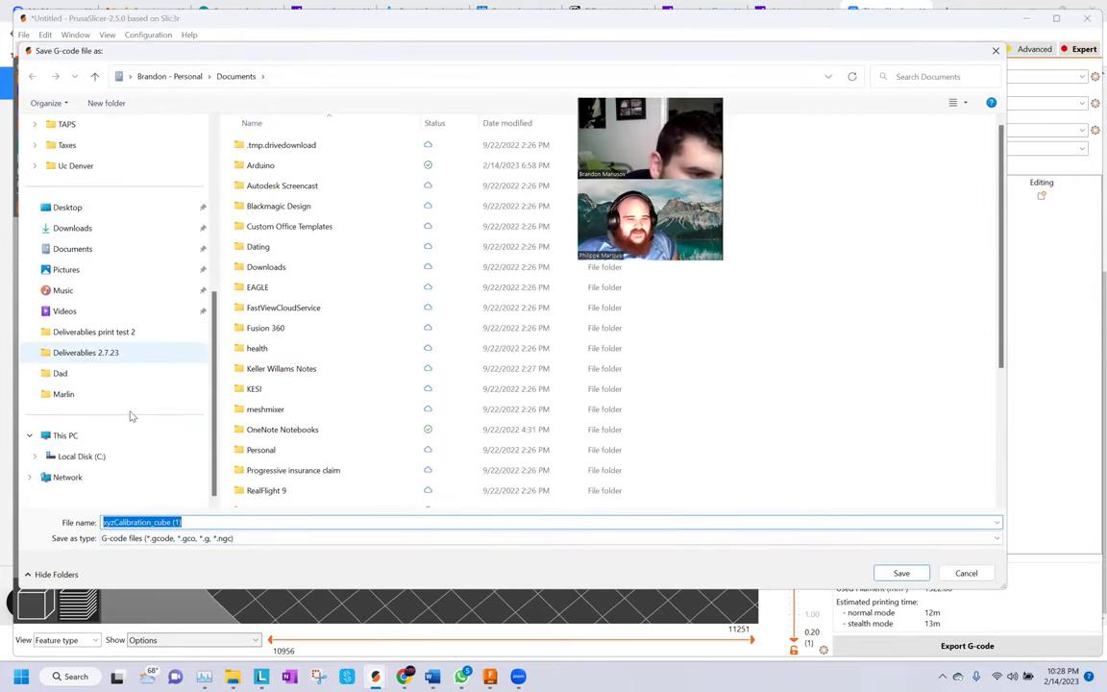
left_click(110, 460)
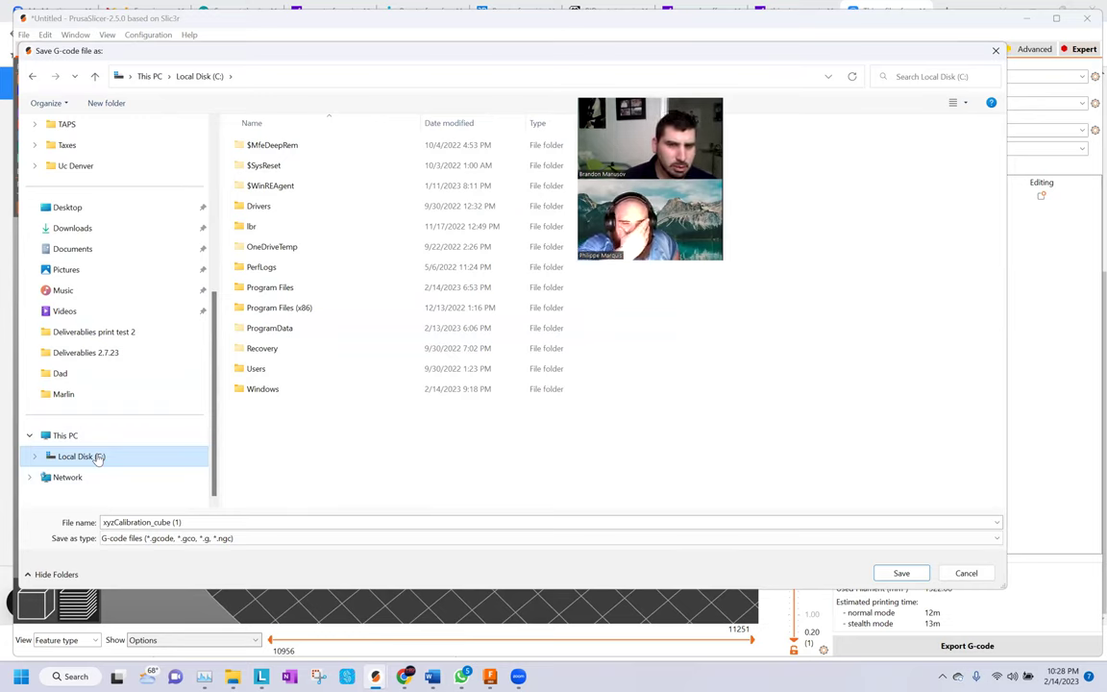
scroll(104, 396, "up", 2)
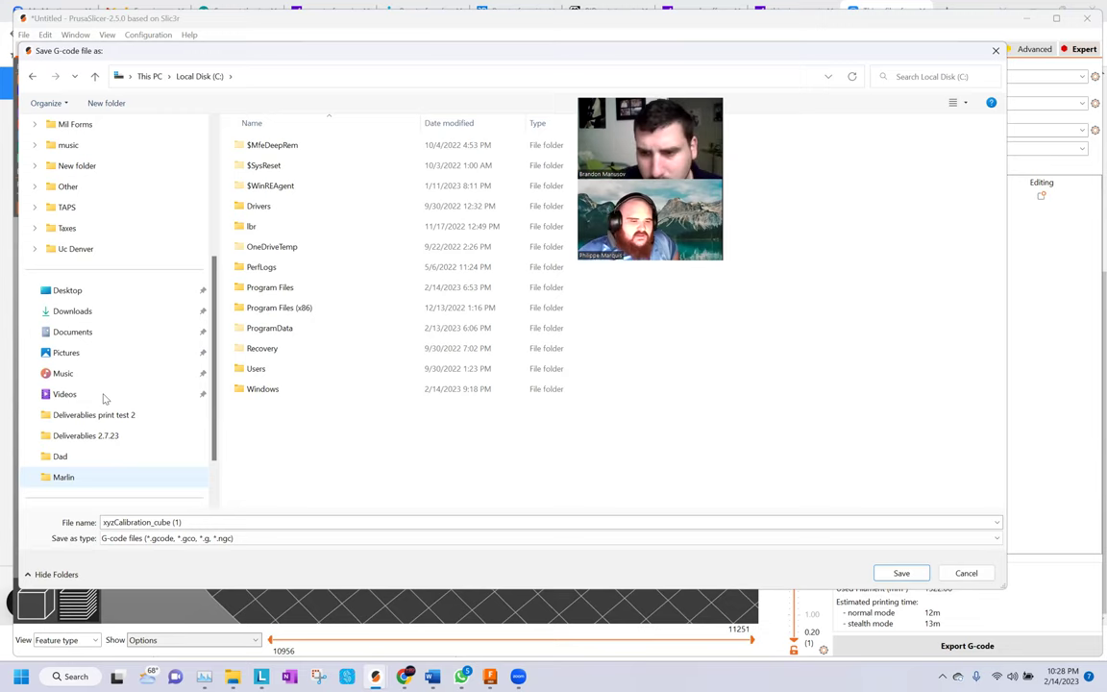
left_click(967, 573)
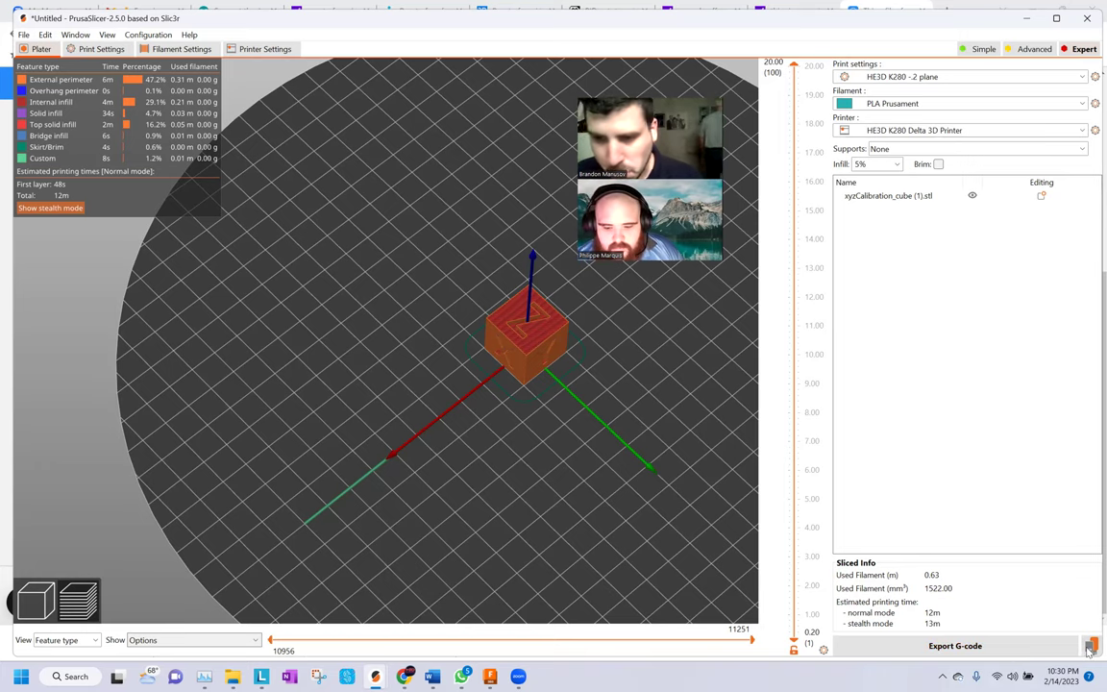
Export the G-code as xyzCalibration_cube (1) to the SDHC (D:) card, dismissing the McAfee scan offer, and eject the card
left_click(1090, 650)
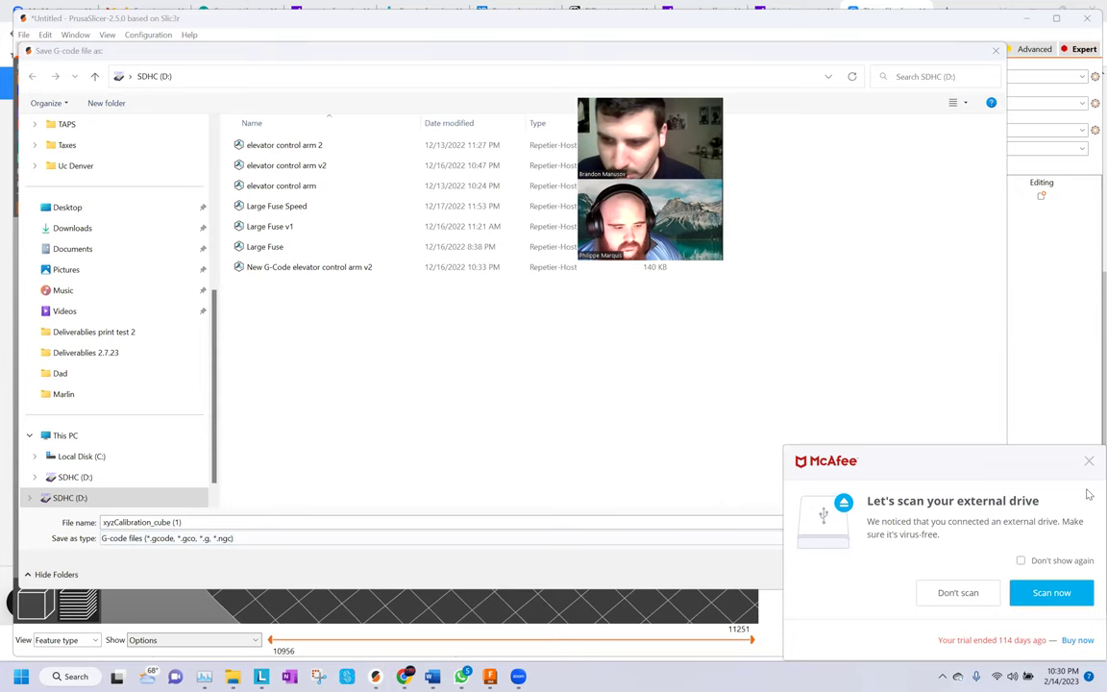
left_click(1089, 460)
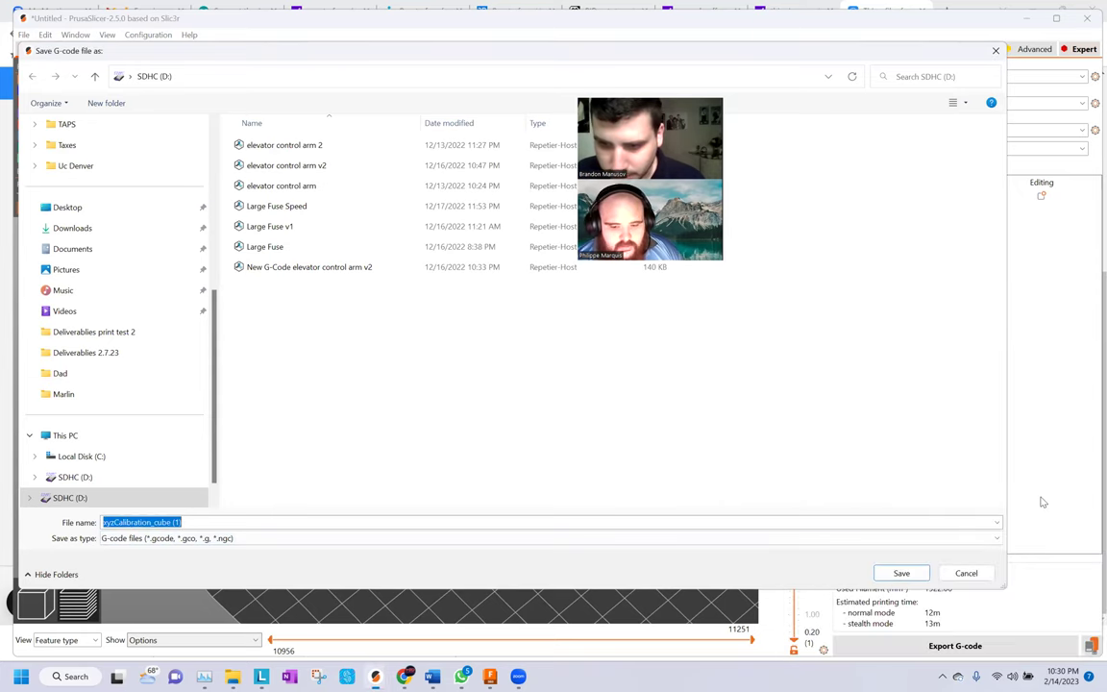
left_click(901, 574)
left_click(717, 612)
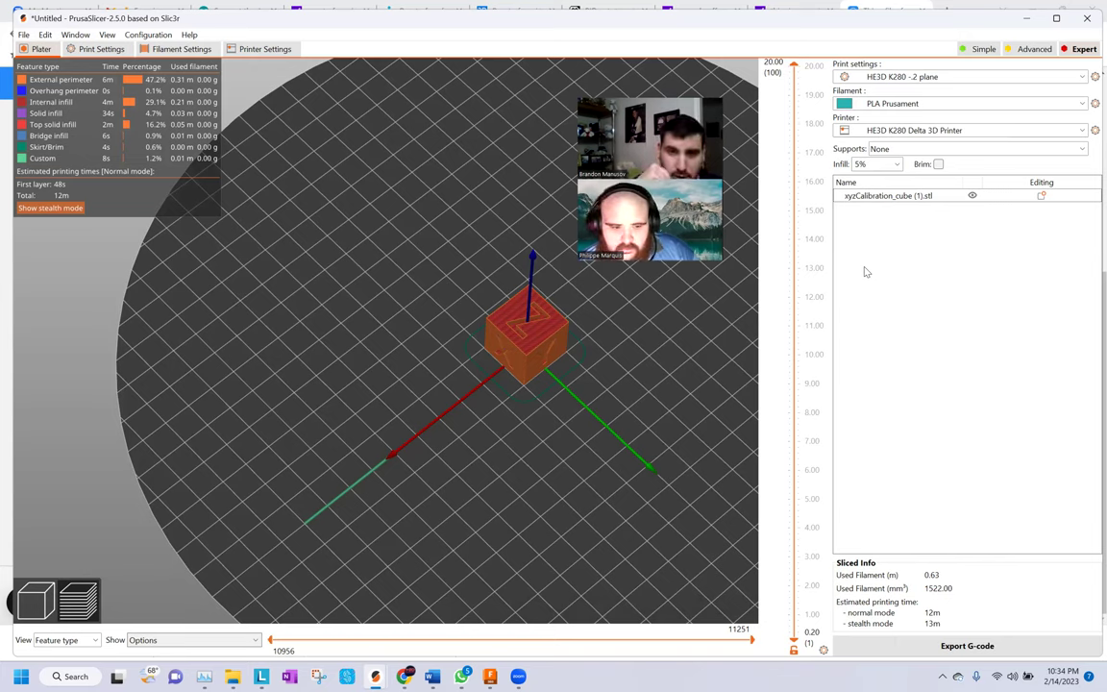
Minimize the PrusaSlicer and Chrome windows and launch Arduino IDE from the desktop with the Marlin sketch
left_click(1032, 17)
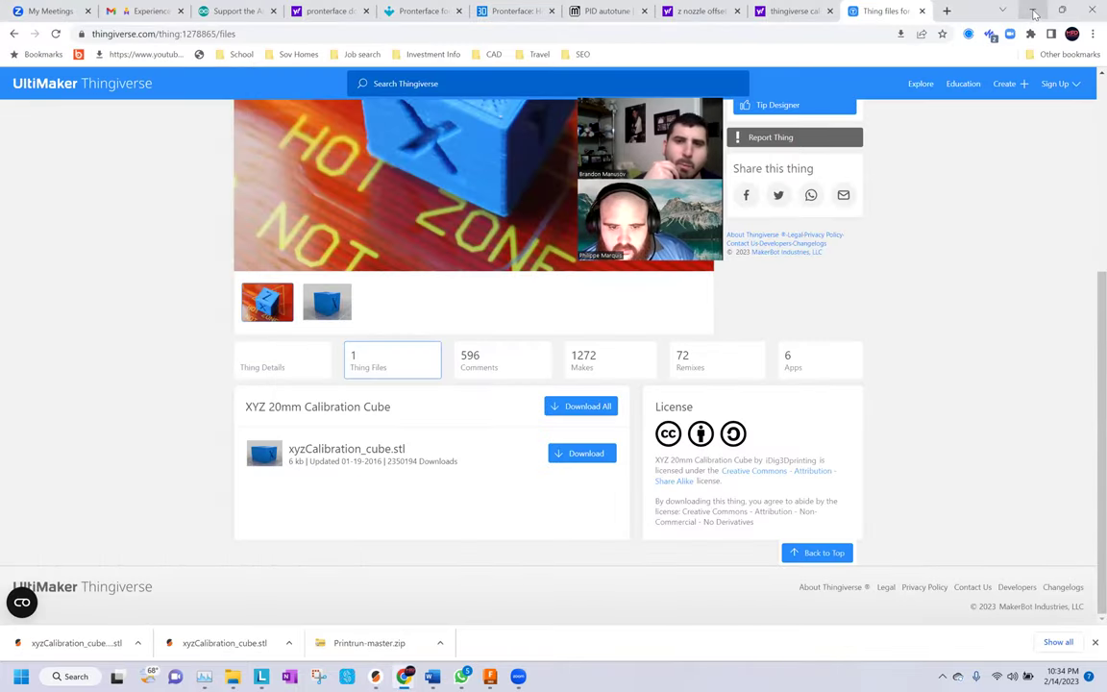
left_click(1033, 14)
left_click(1031, 13)
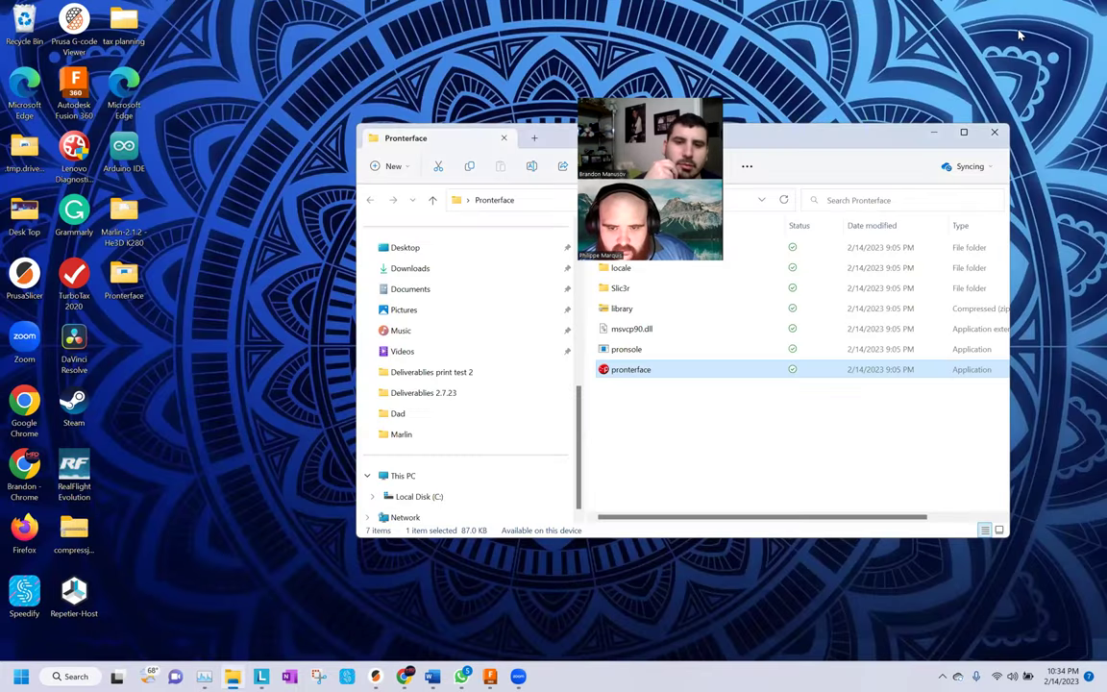
left_click(139, 162)
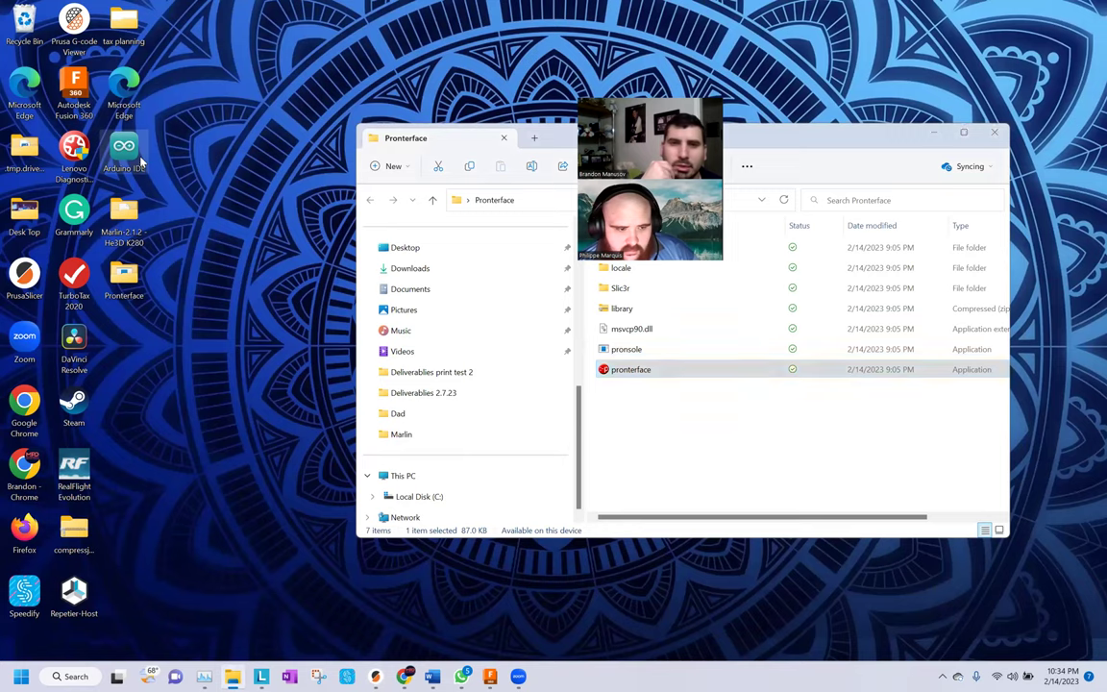
double_click(139, 159)
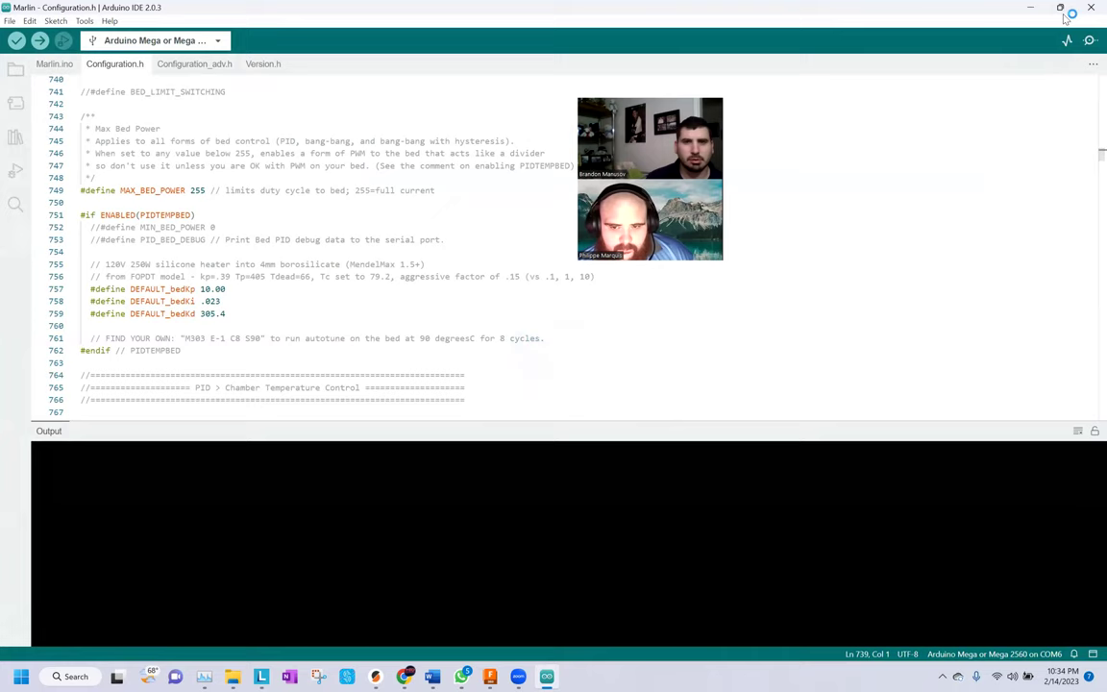
Find "sd card" in Configuration.h, uncomment the #define SDSUPPORT line, and save the file
key("ctrl+f")
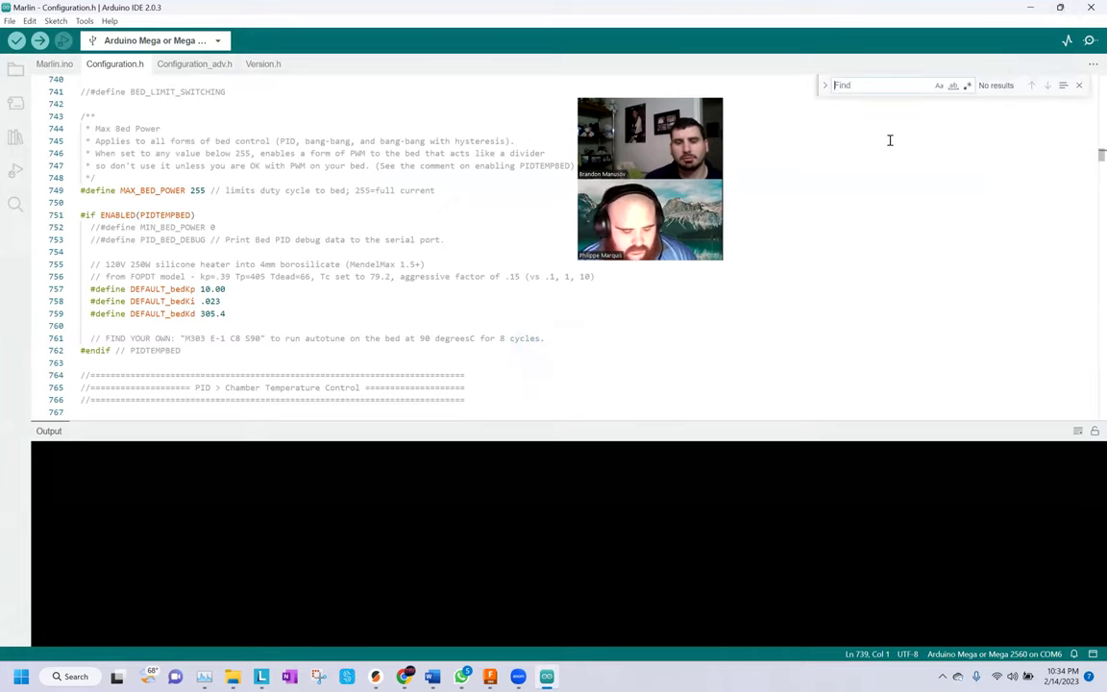
type("sdcard")
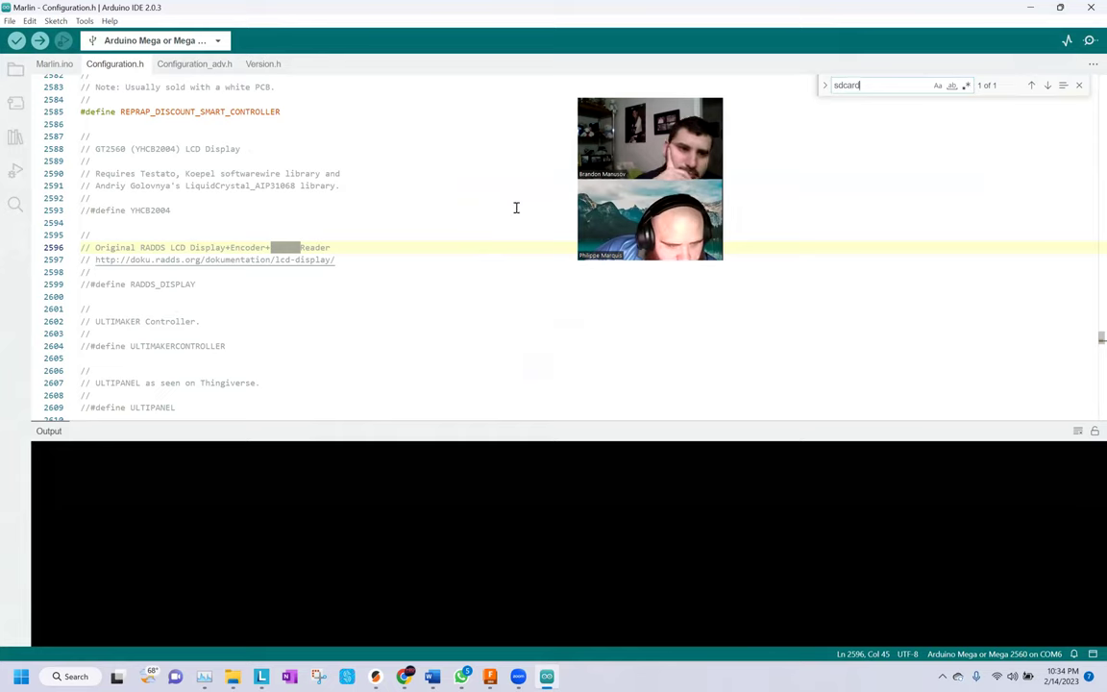
left_click(844, 84)
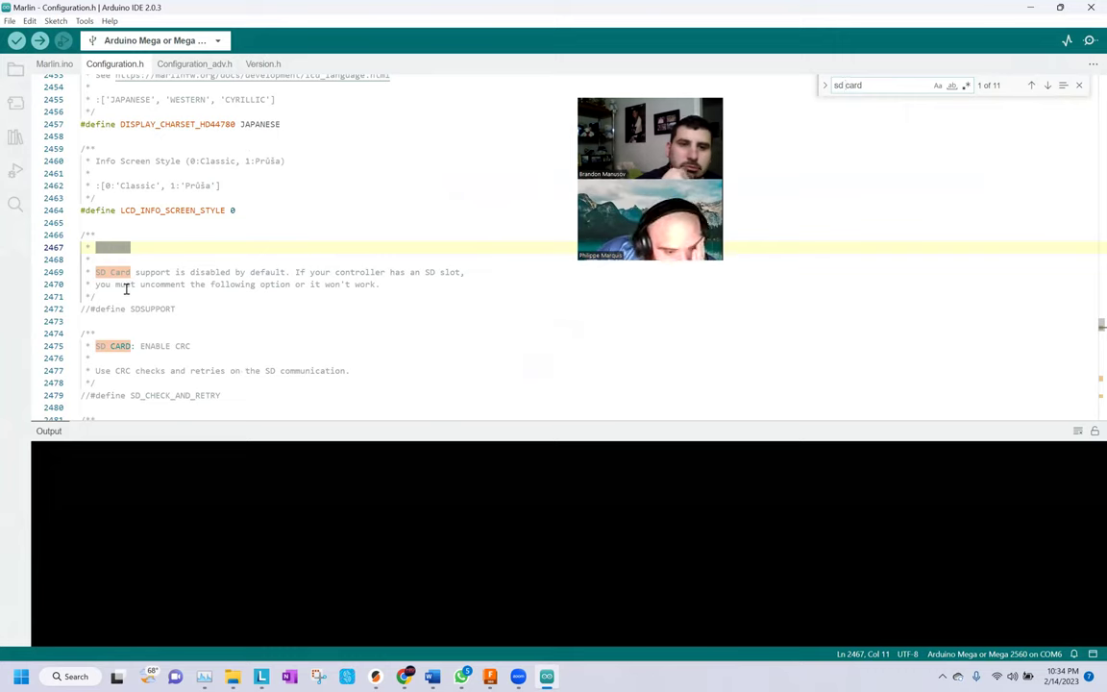
left_click(87, 309)
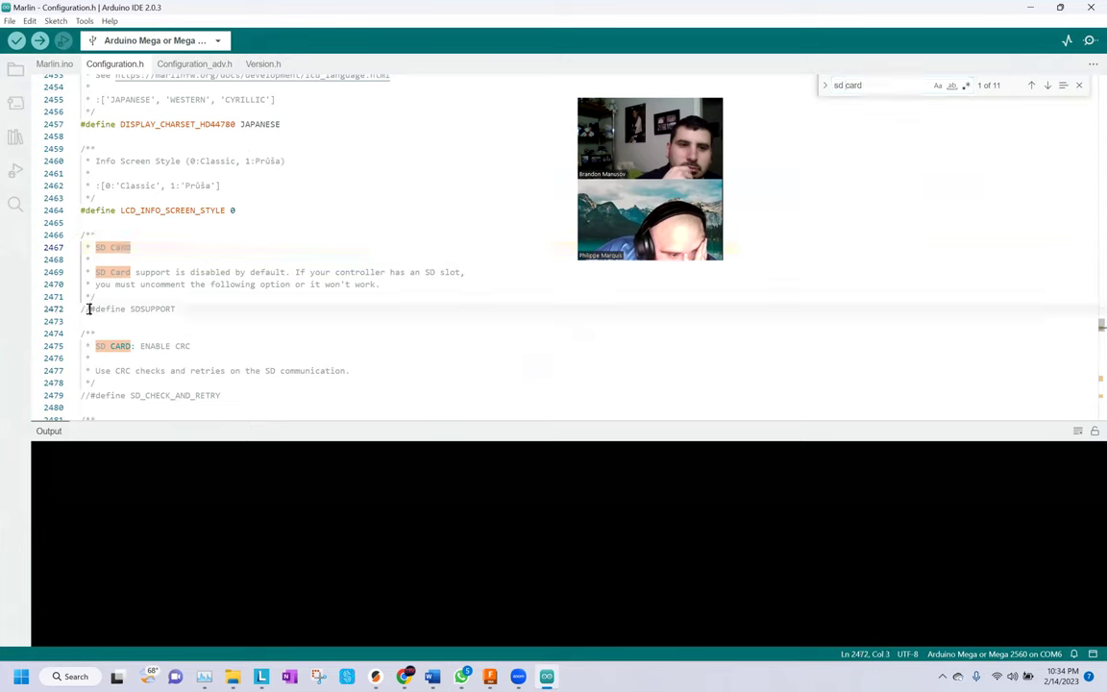
key("Delete")
key("BackSpace")
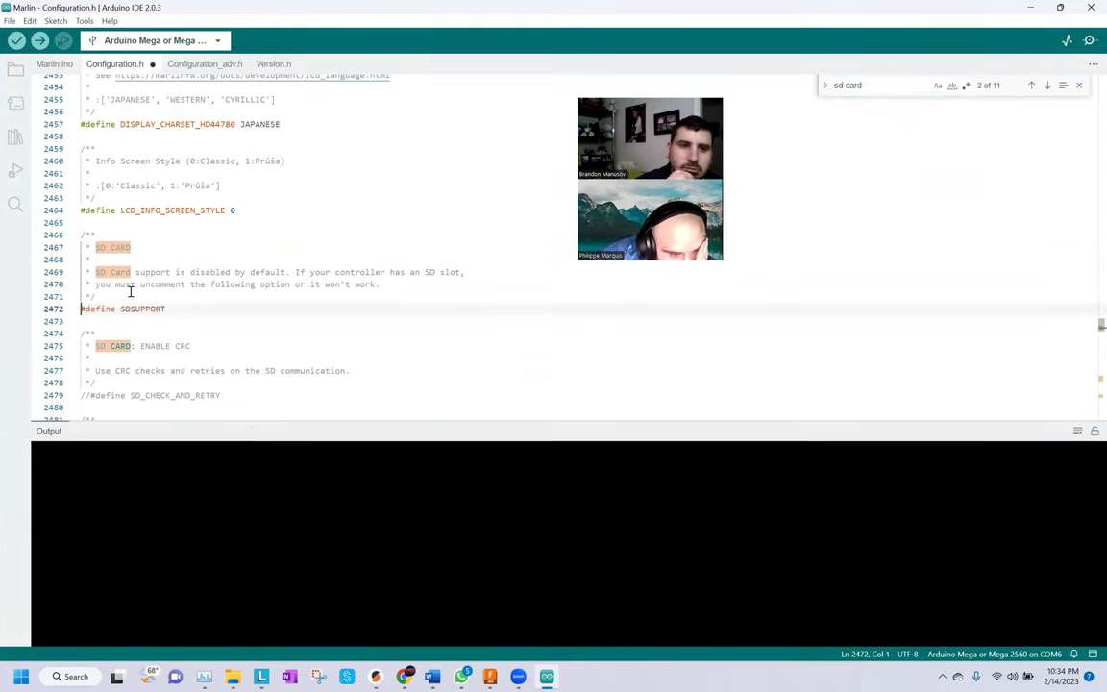
key("ctrl+s")
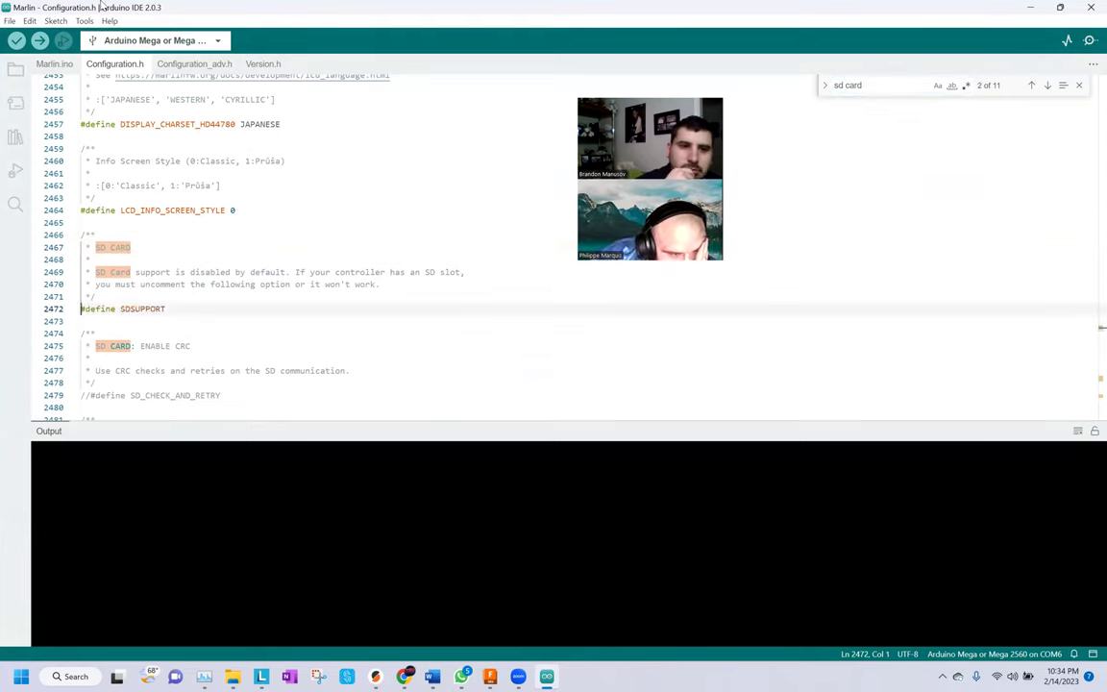
Verify the Marlin sketch to compile the firmware with SD card support enabled
left_click(12, 41)
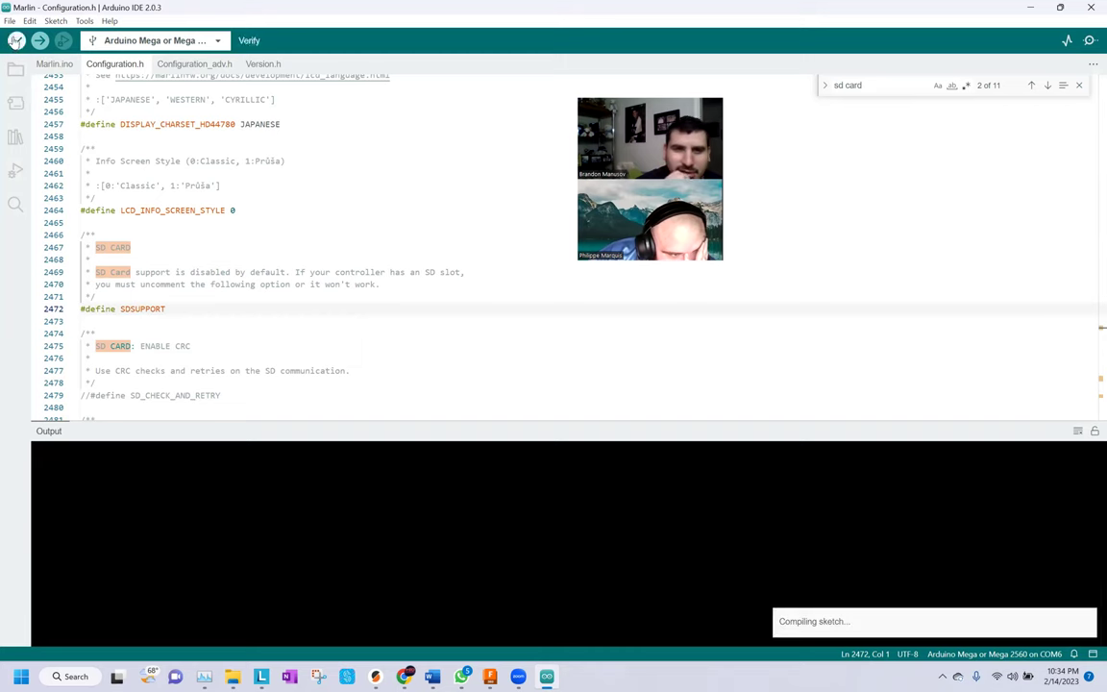
left_click(382, 113)
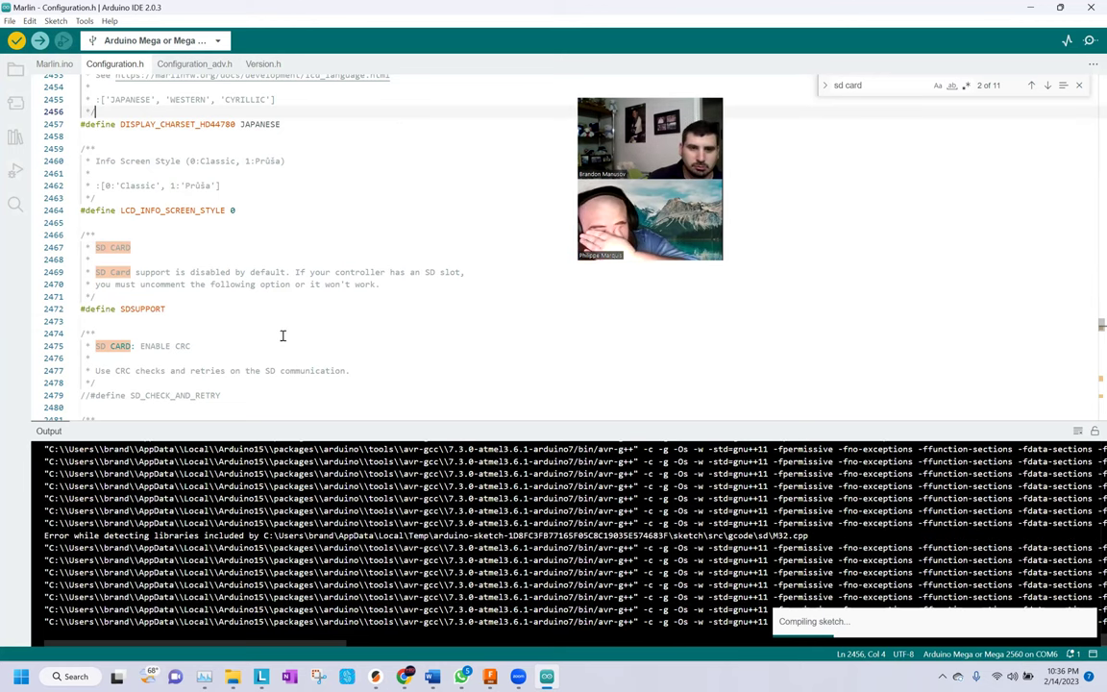
left_click(205, 677)
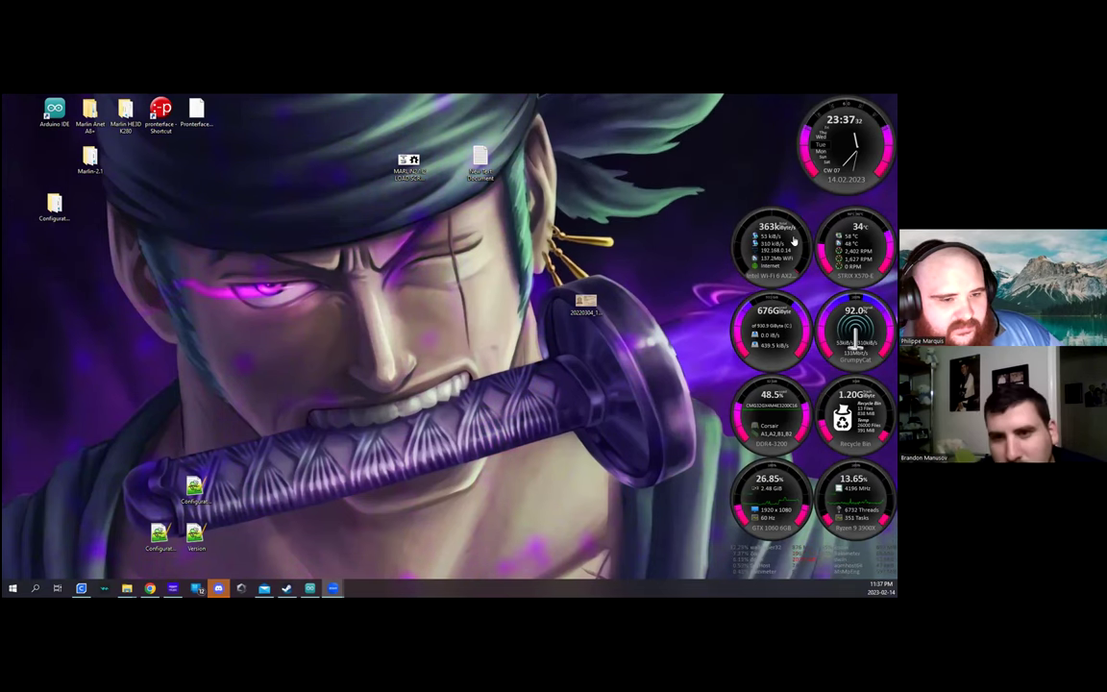
Switch to the Arduino IDE, narrow its window, and verify the Marlin sketch to compile it
key("alt+Tab")
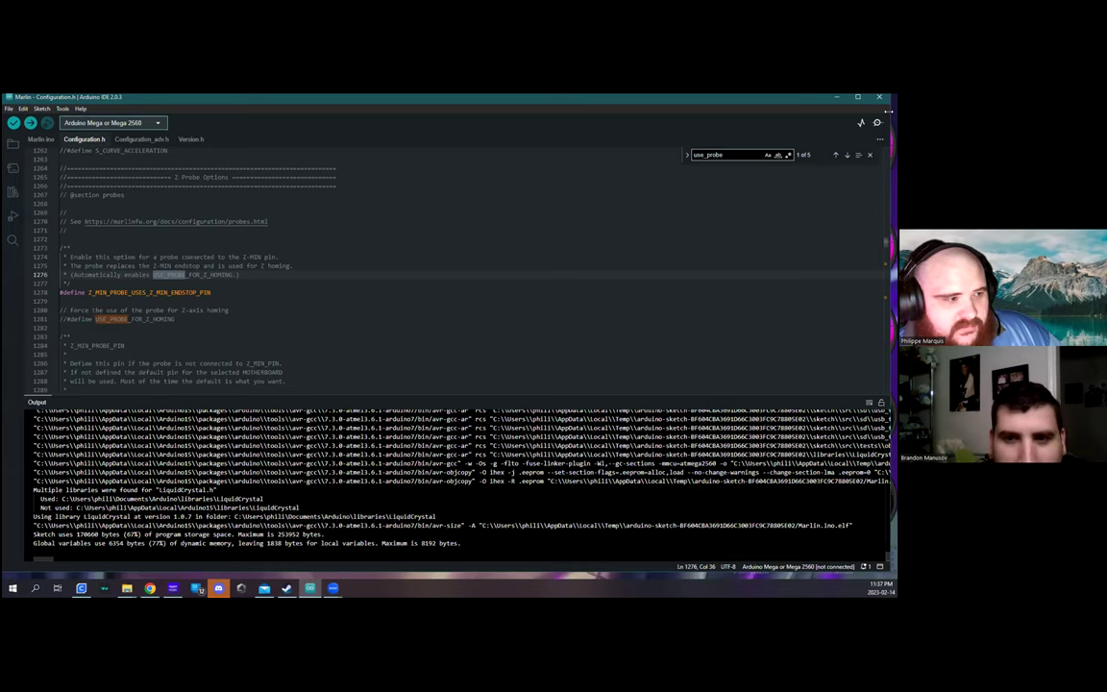
left_click_drag(889, 111, 718, 116)
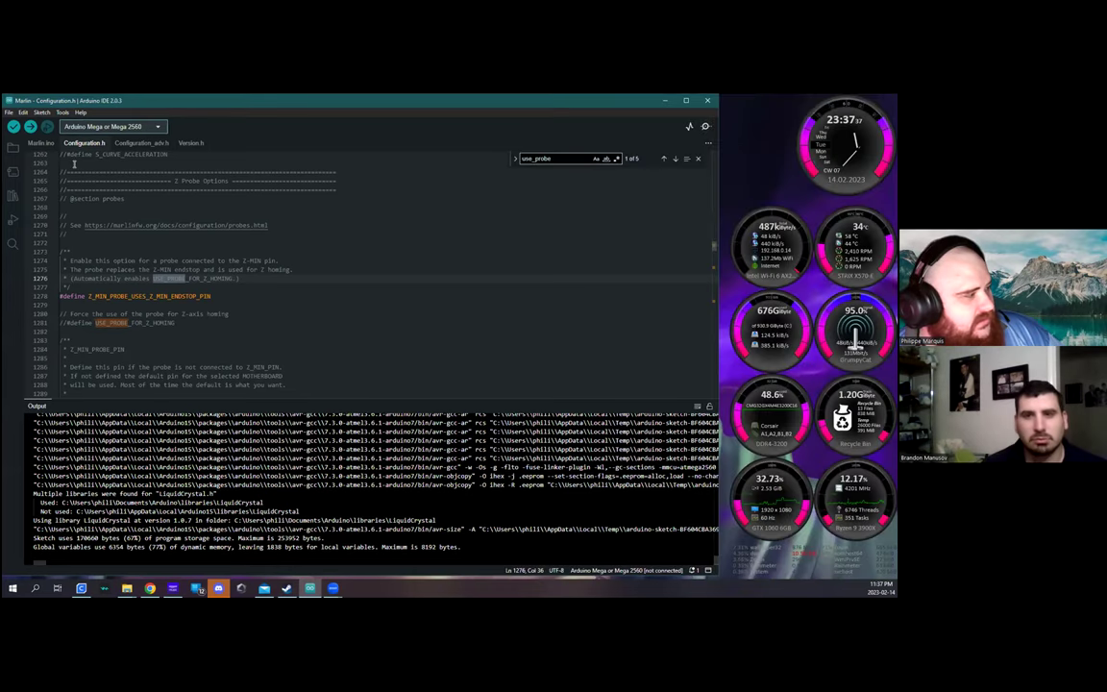
key("ctrl+r")
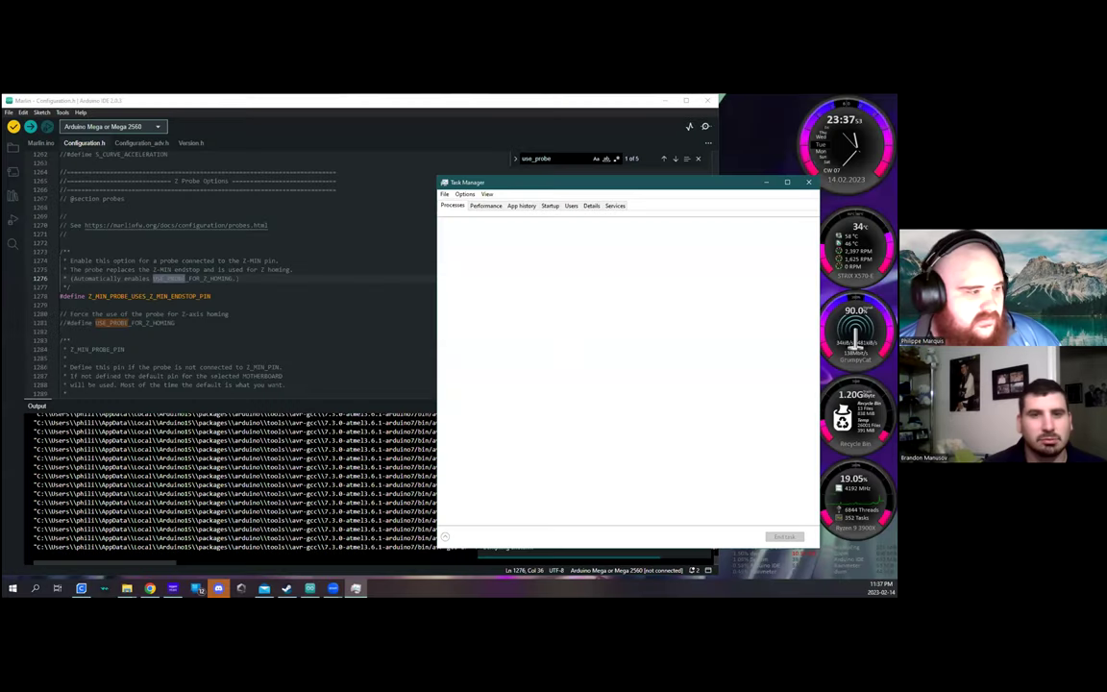
Examine the overall and per-core CPU load during compilation in Task Manager and Resource Monitor, and close both
left_click(486, 205)
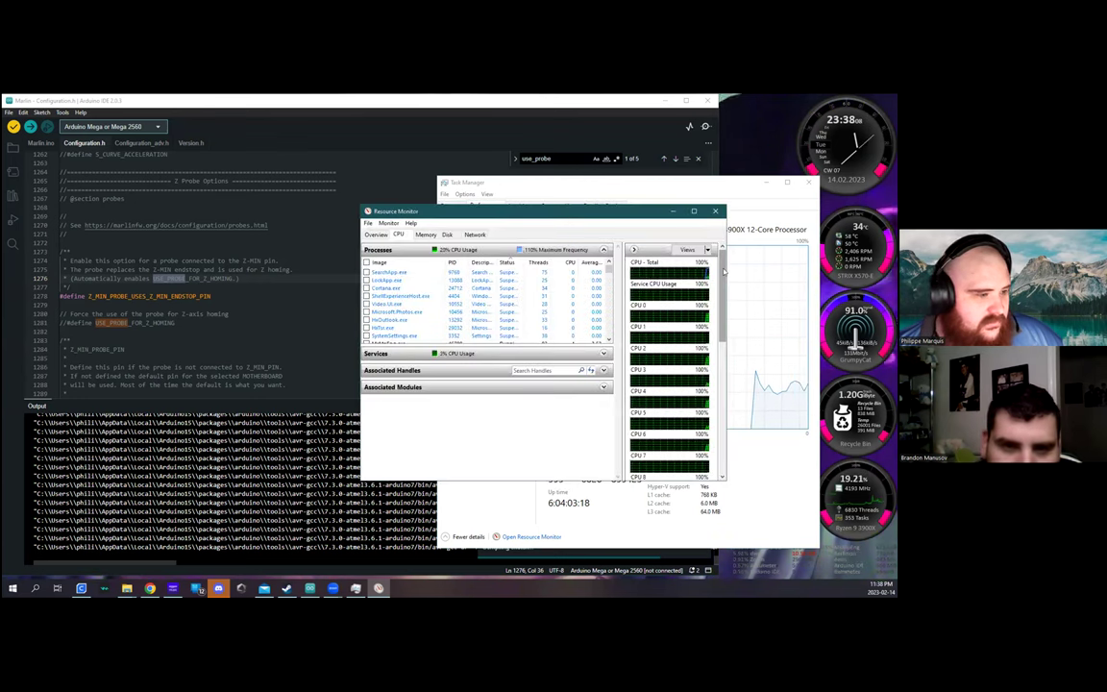
left_click_drag(722, 272, 731, 339)
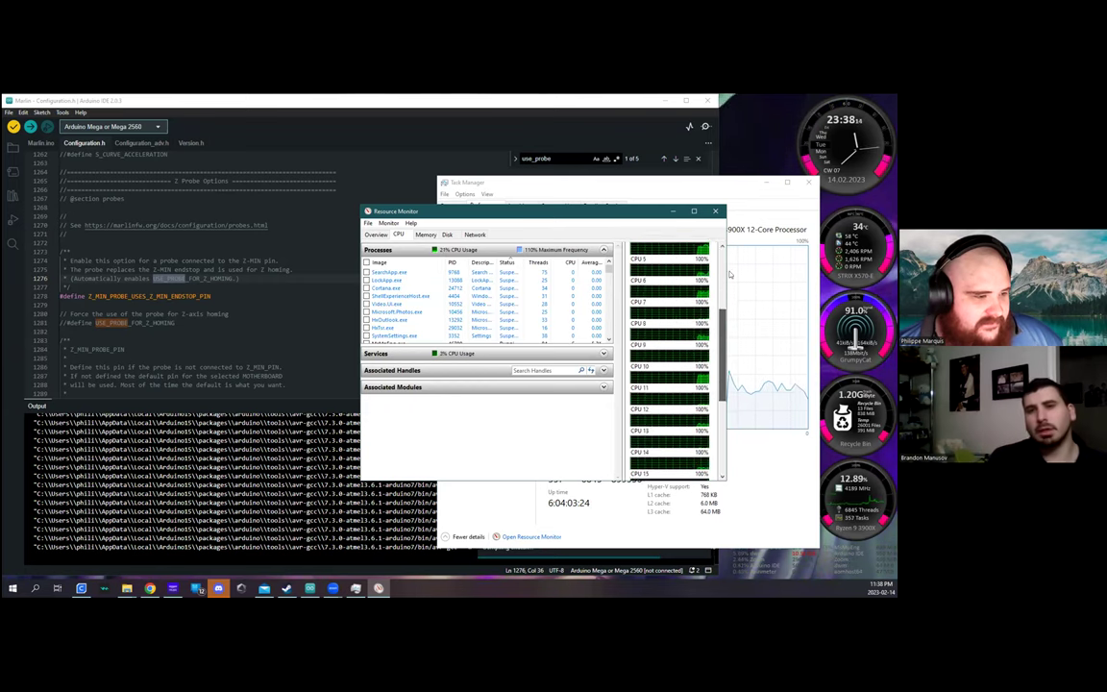
left_click(715, 210)
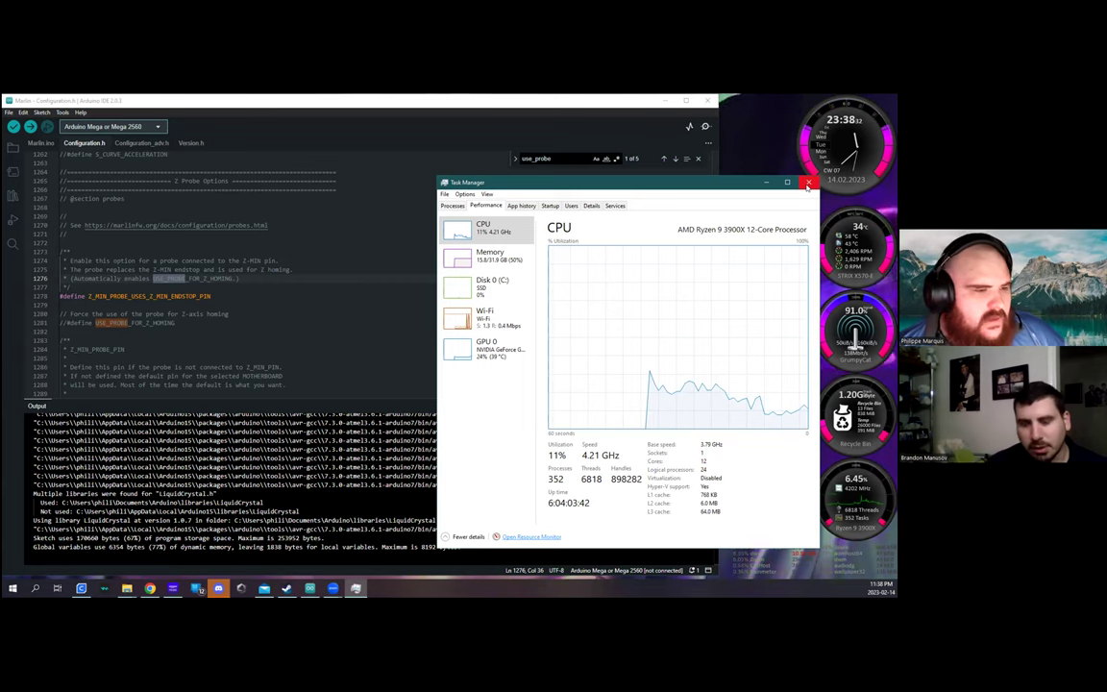
left_click(807, 184)
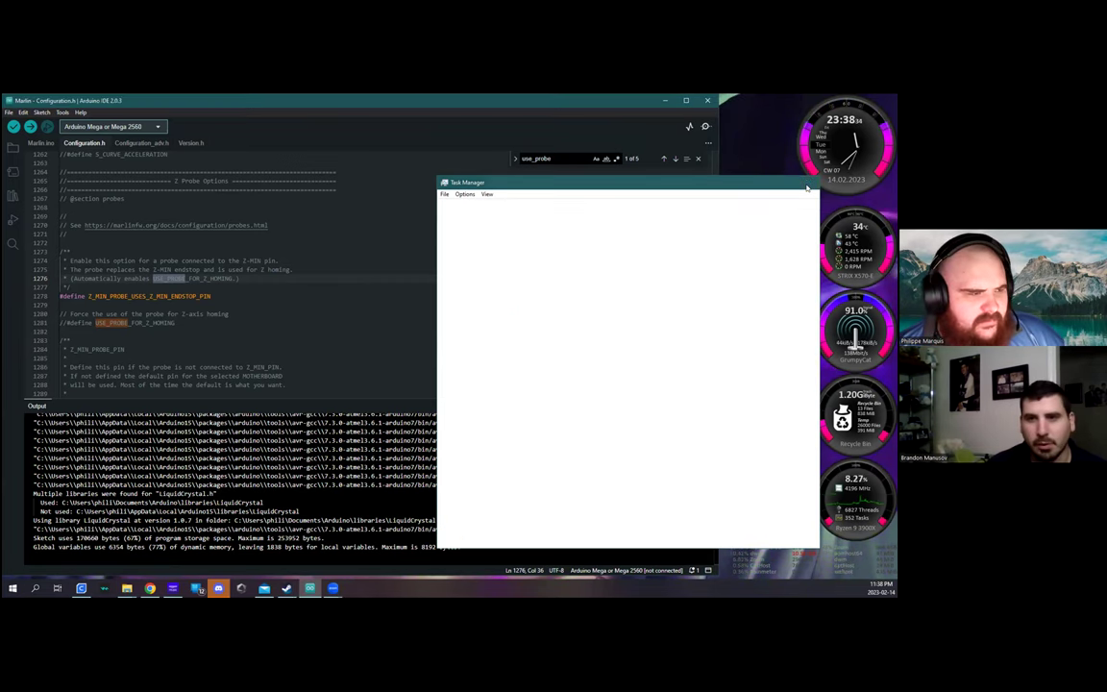
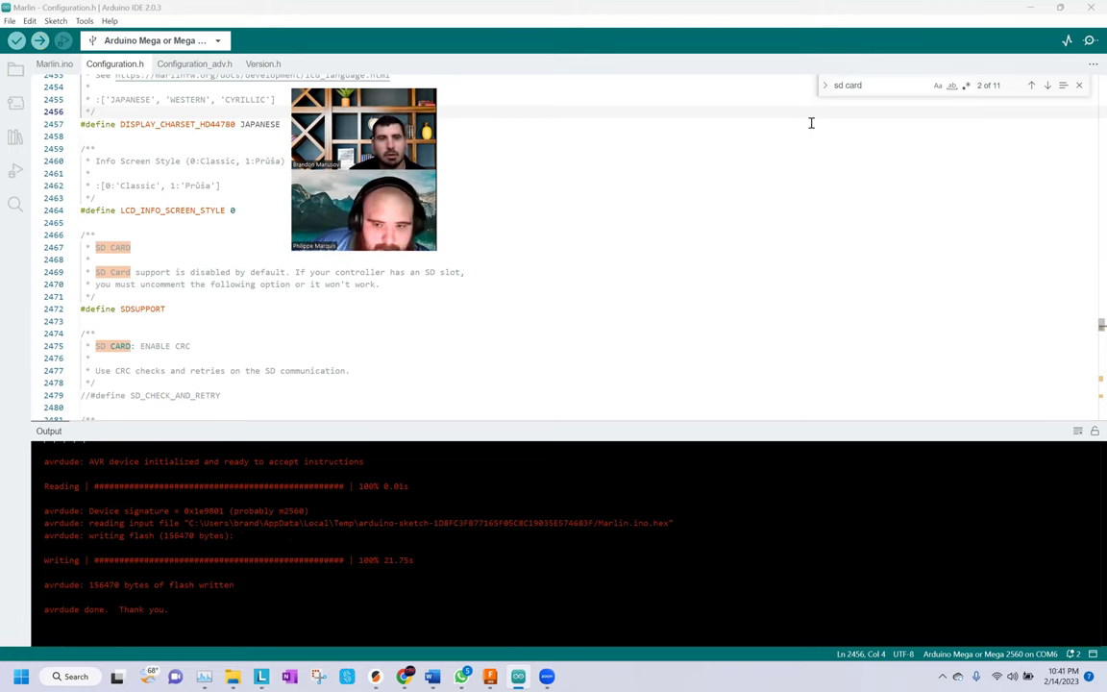
Close the Arduino IDE, launch pronterface from the Pronterface folder, and connect to the printer on COM6 at 250000
left_click(1090, 8)
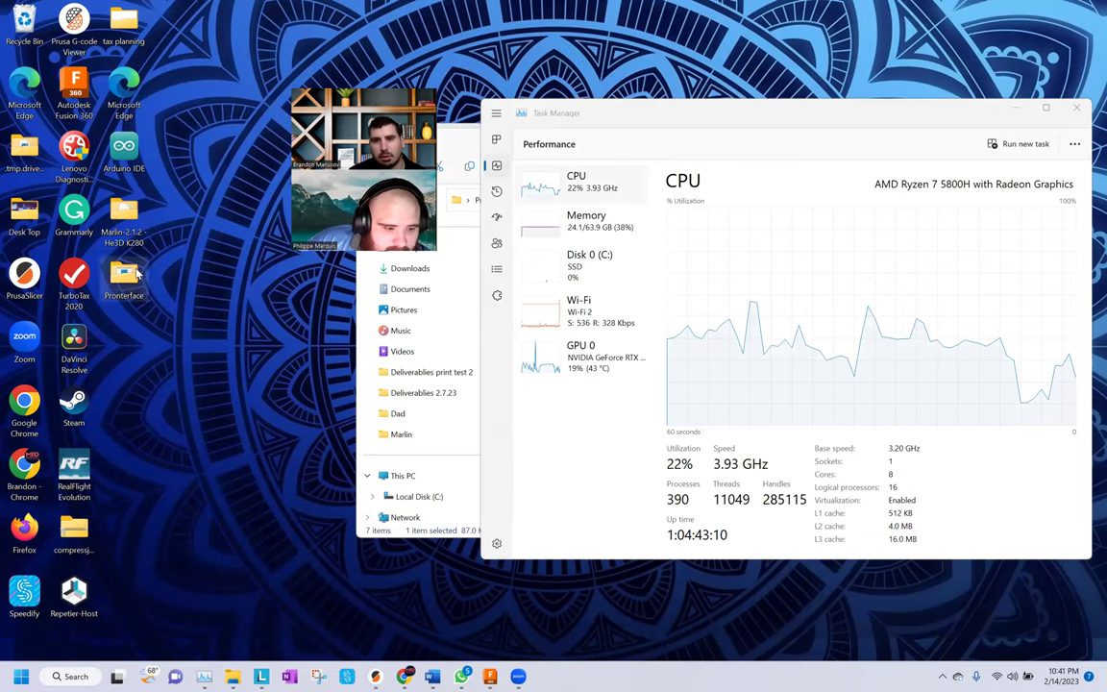
key("alt+Tab")
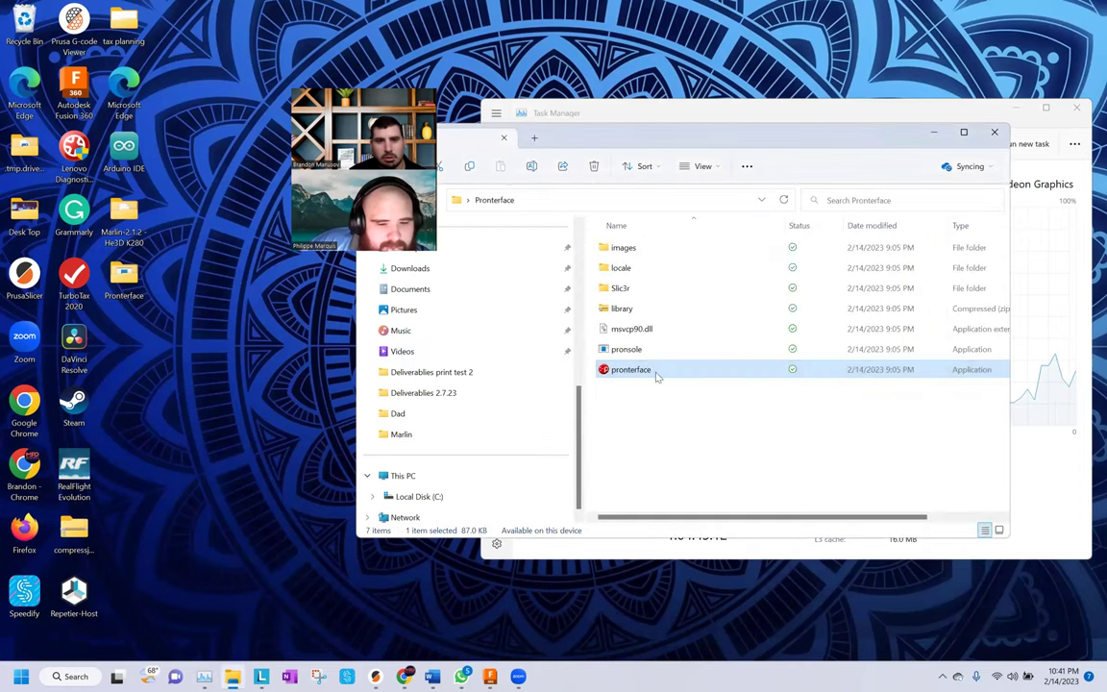
double_click(667, 375)
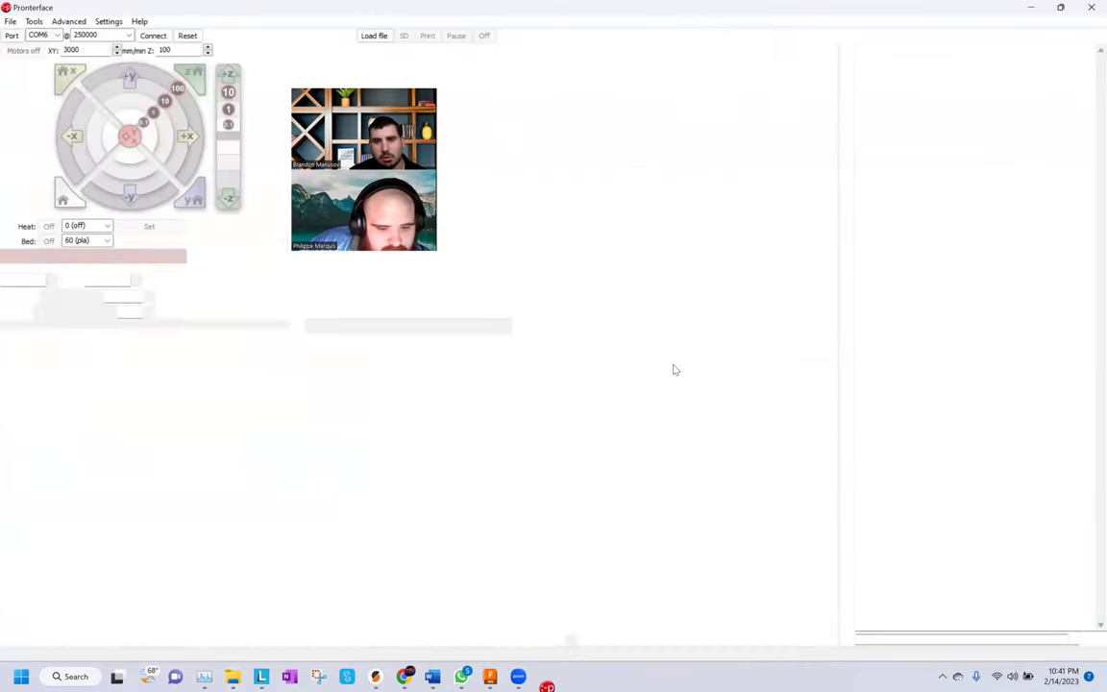
left_click(166, 36)
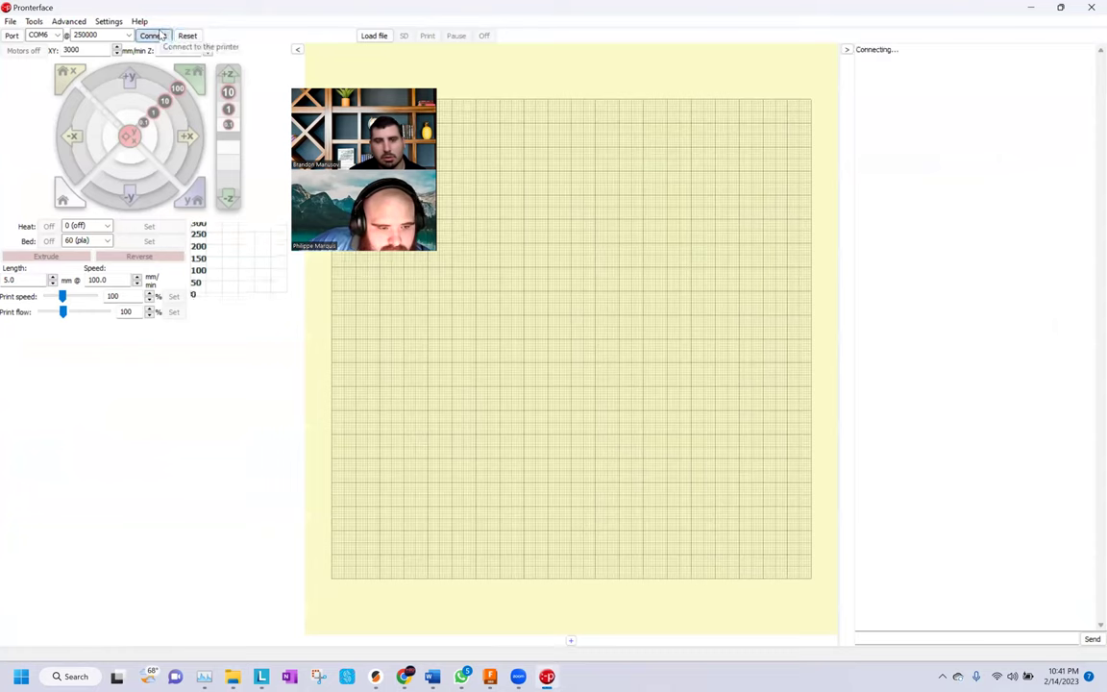
Send M501 to load and list the printer's stored settings
left_click(935, 636)
type("m501")
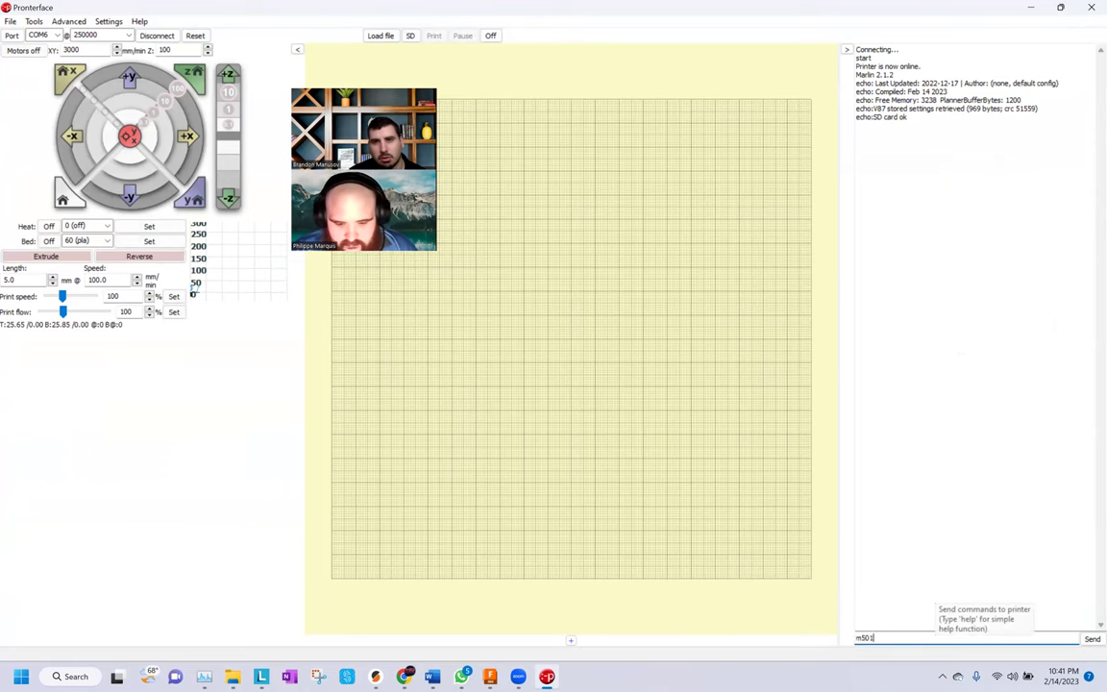
key("Return")
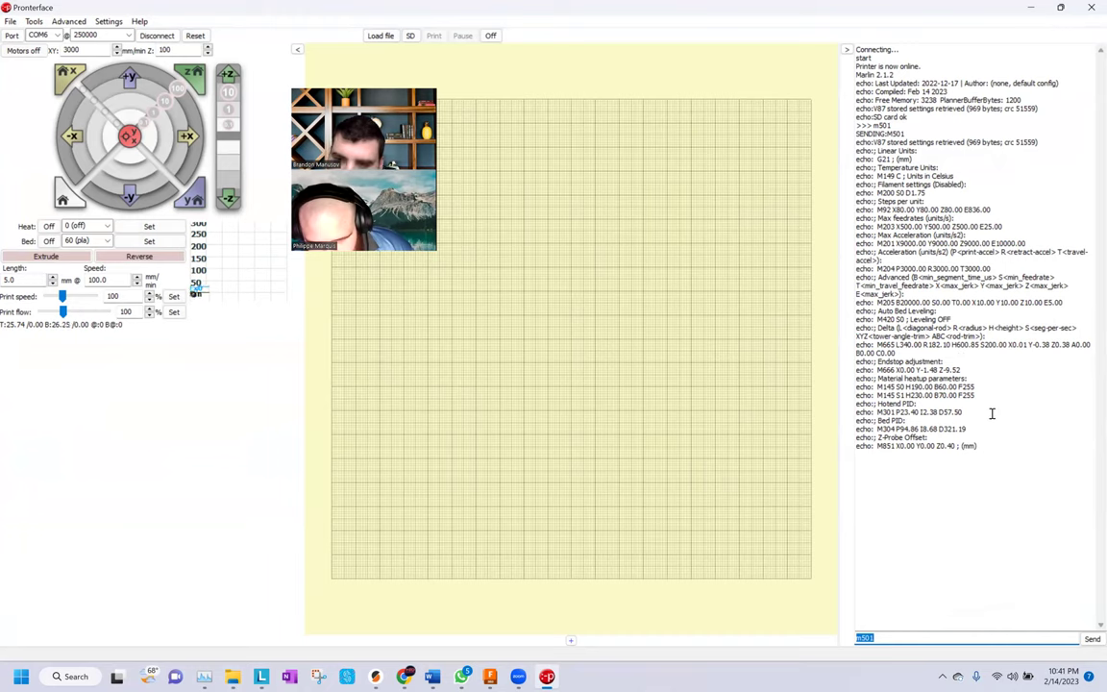
Try to run the delta auto-calibration with G33, and reset the printer
type("g33")
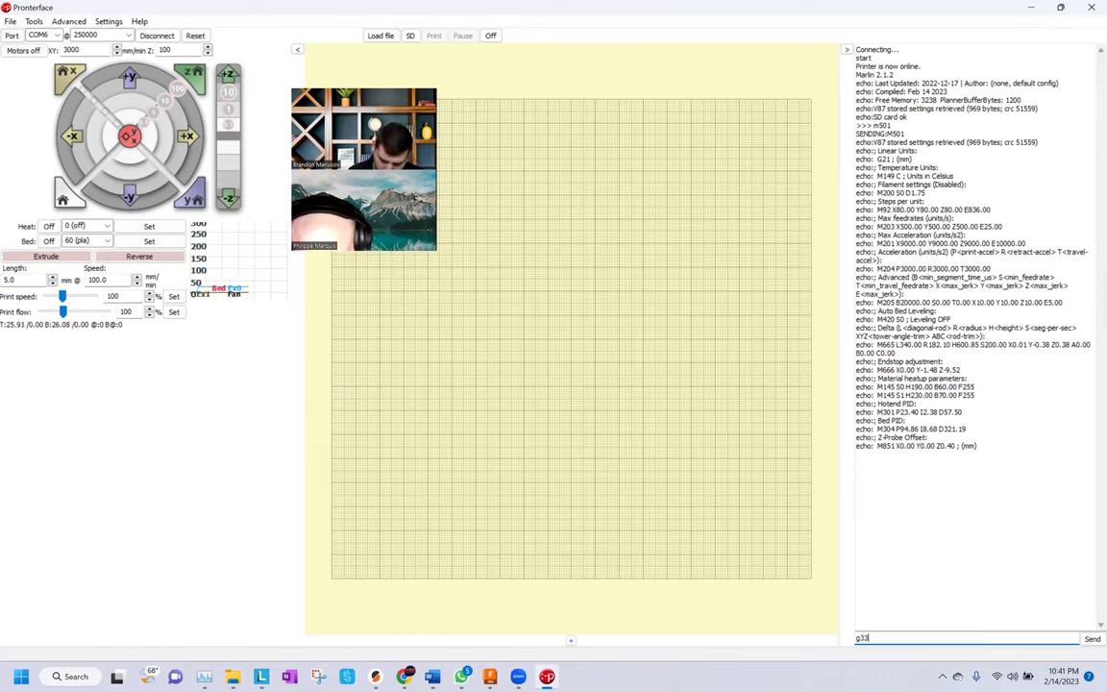
key("Return")
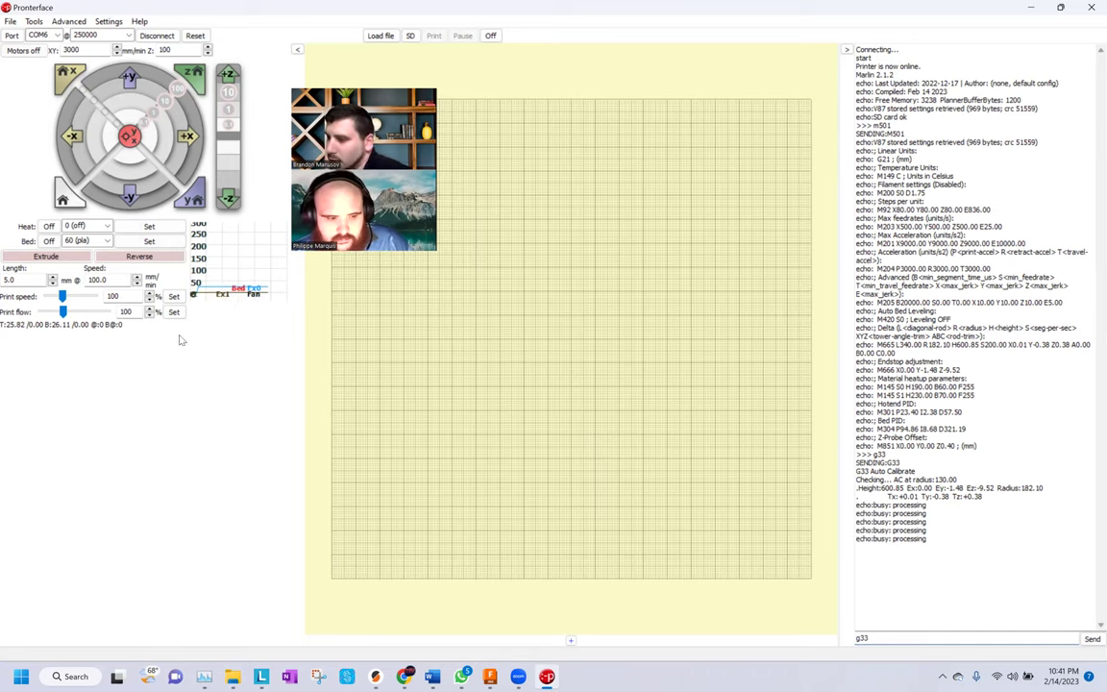
left_click(195, 36)
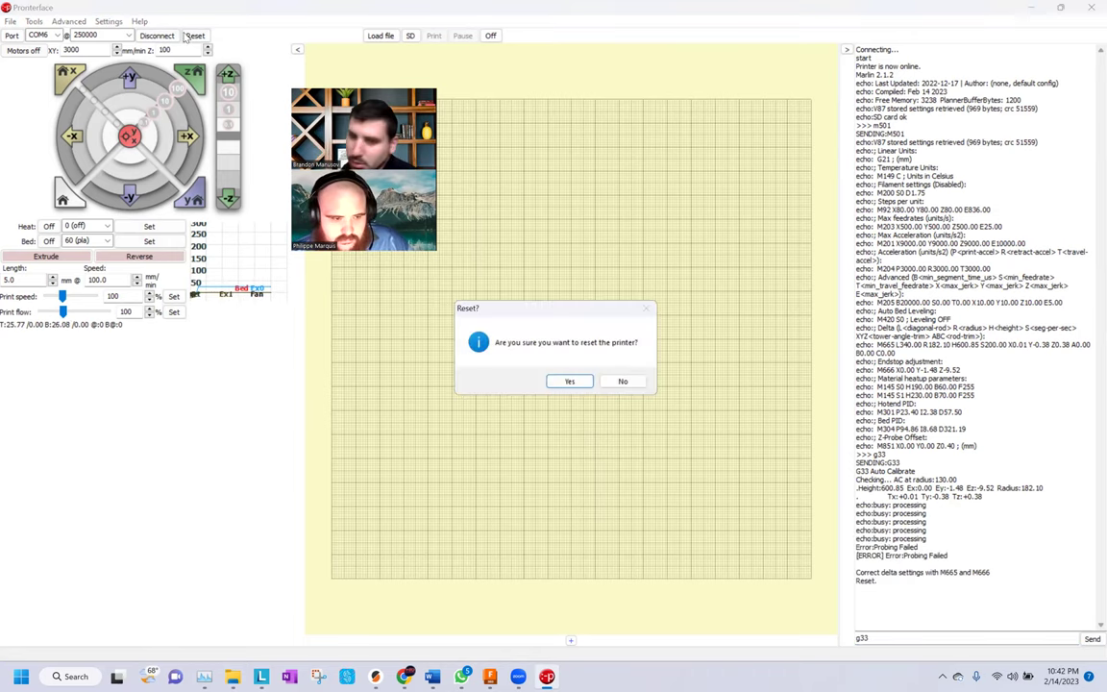
left_click(567, 383)
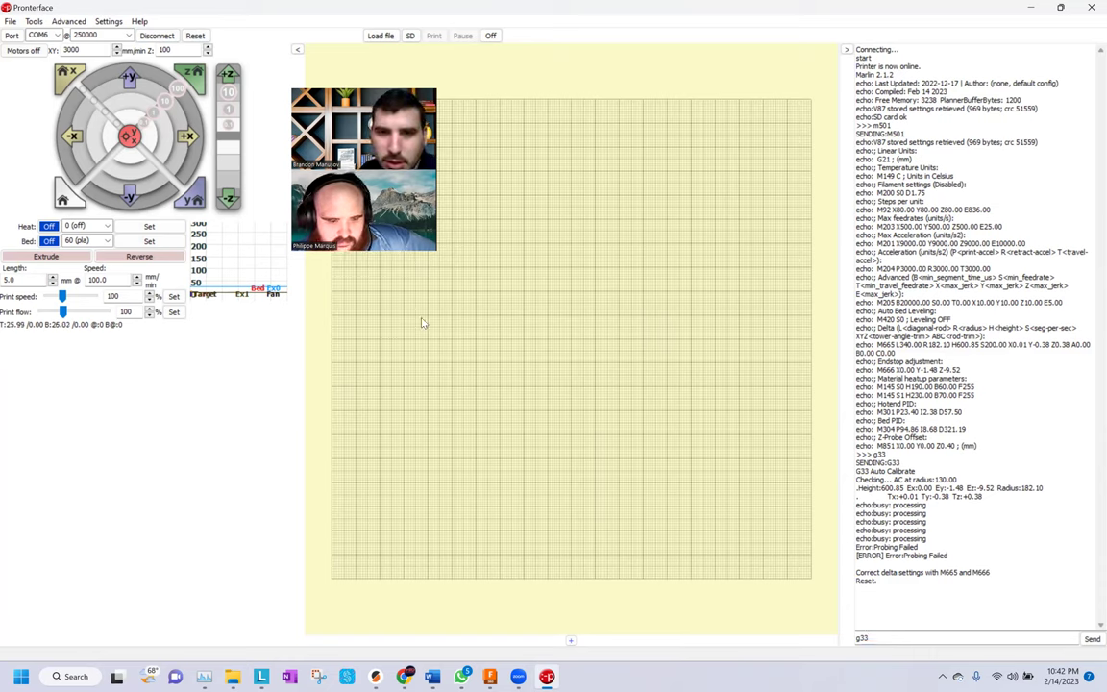
Send G33 again to rerun the delta auto-calibration
left_click(901, 636)
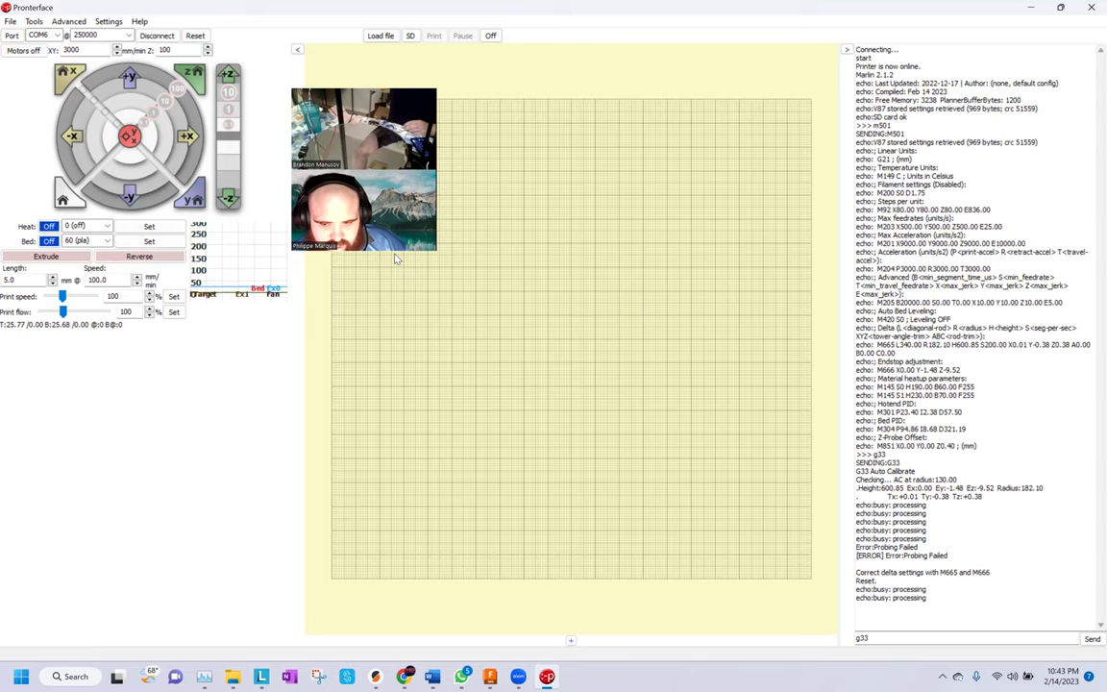
left_click(902, 639)
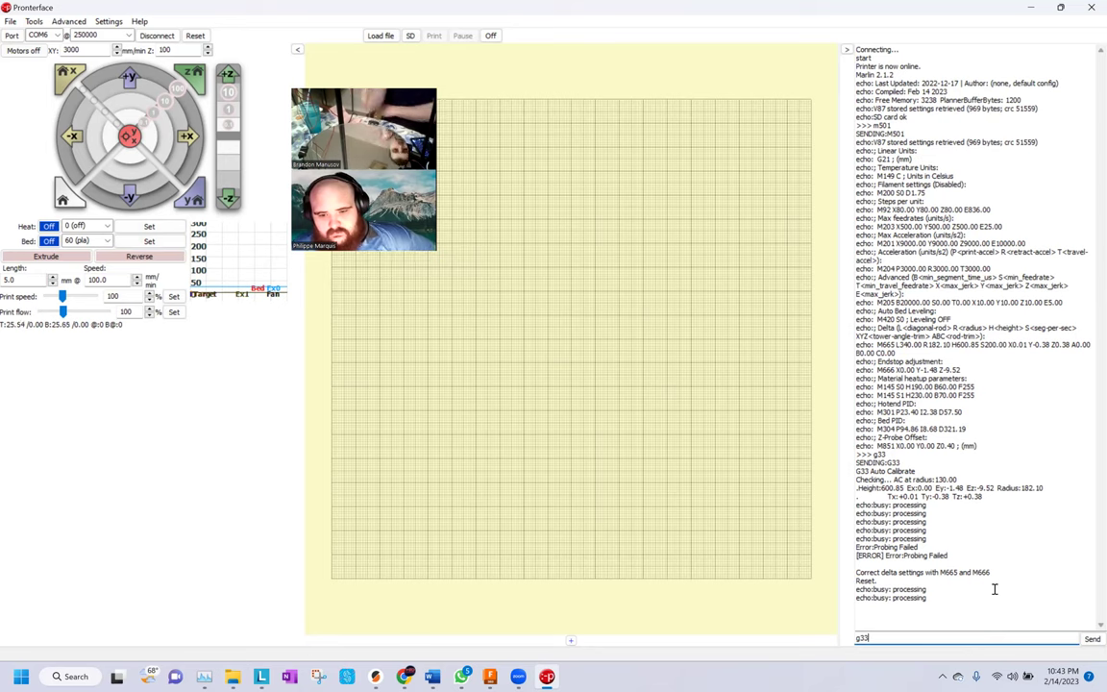
key("Return")
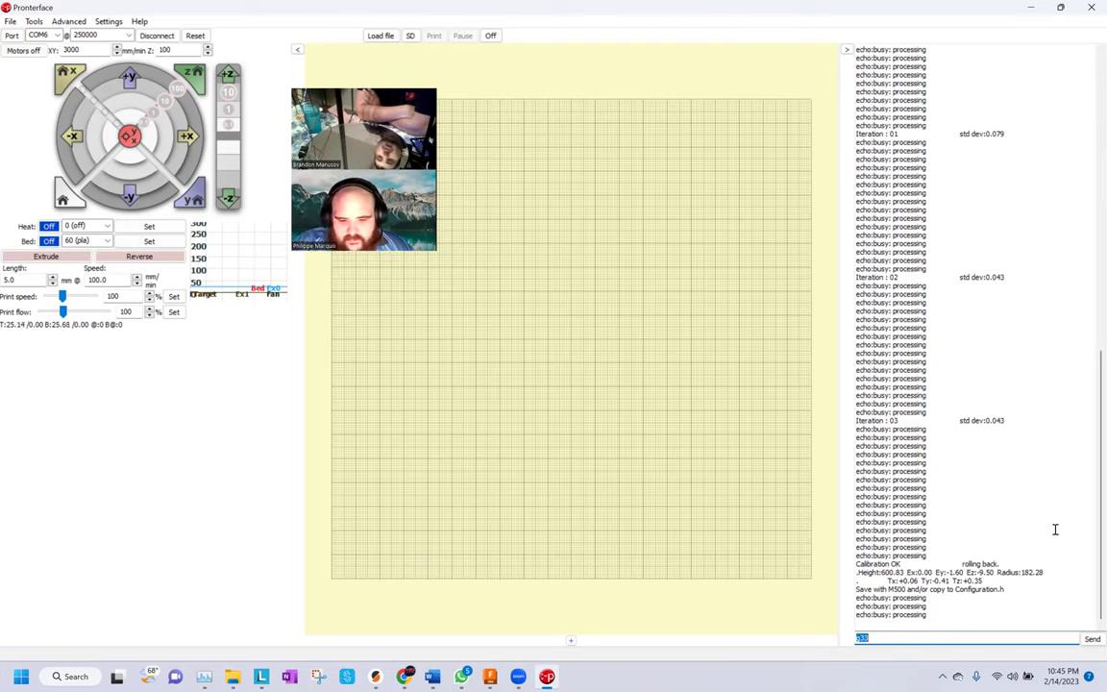
Store the calibration results with M500 and reload the saved settings with M501
type("m500")
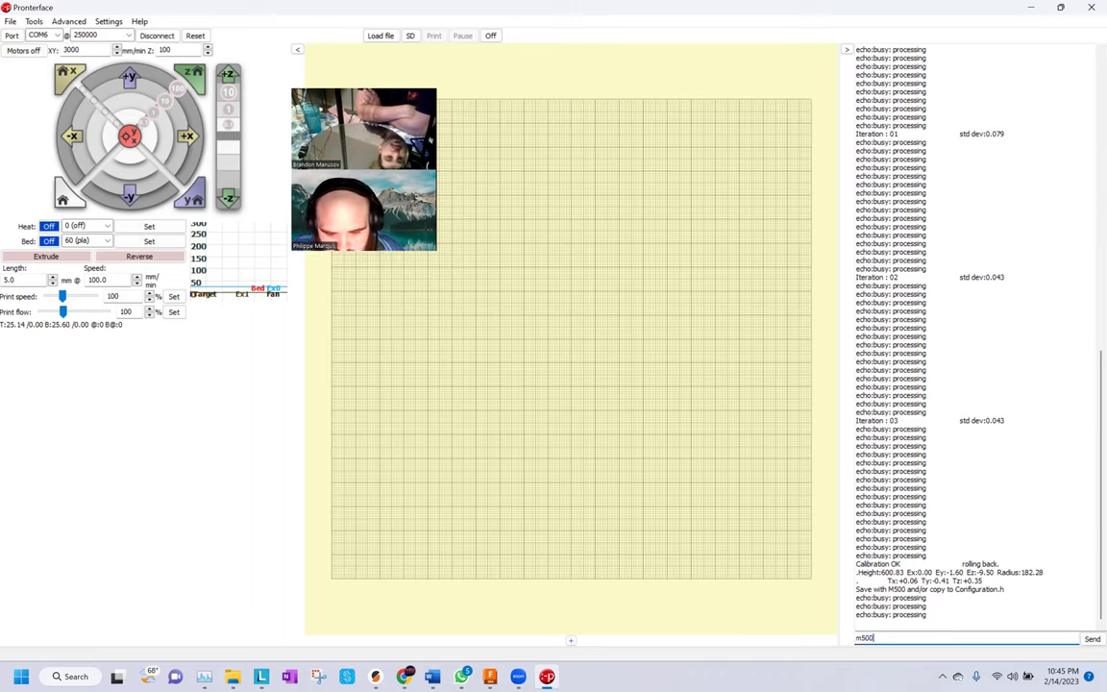
key("Return")
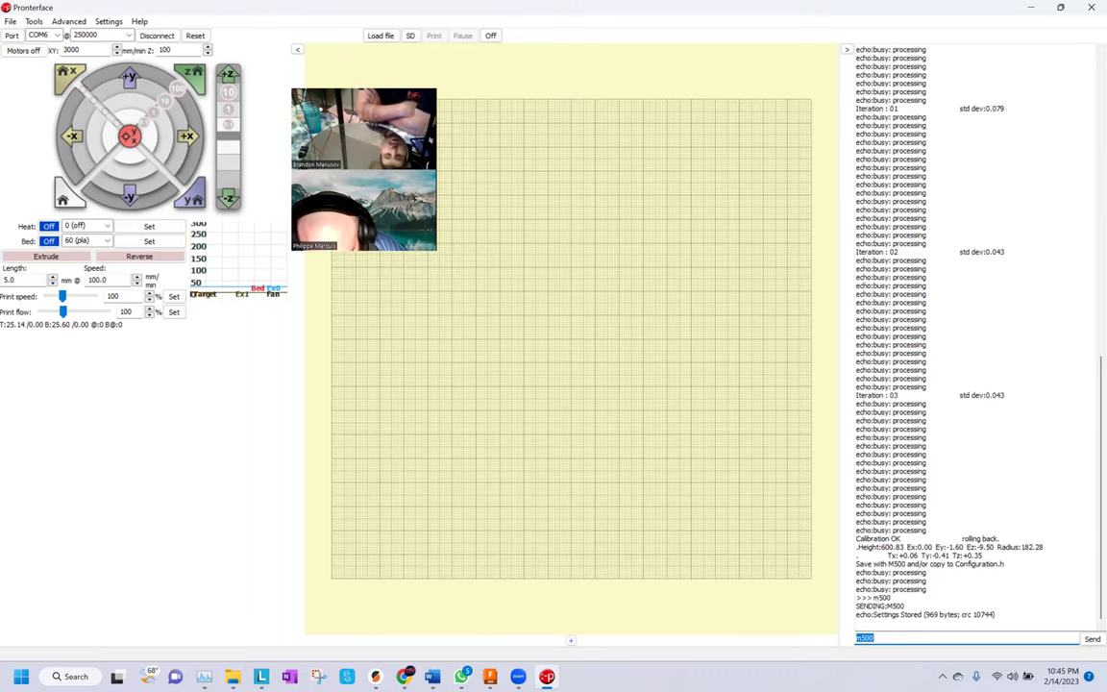
type("m501")
key("Return")
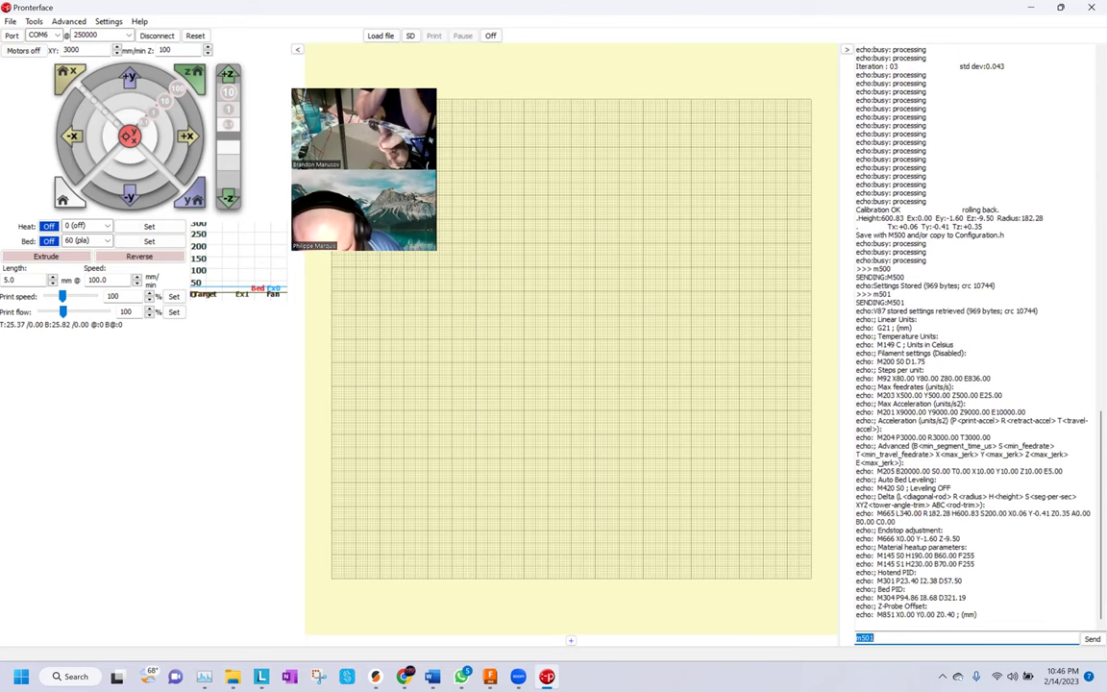
Set the probe's Z offset to 0.4 with M851, store it with M500, and reload the settings with M501
type("m851")
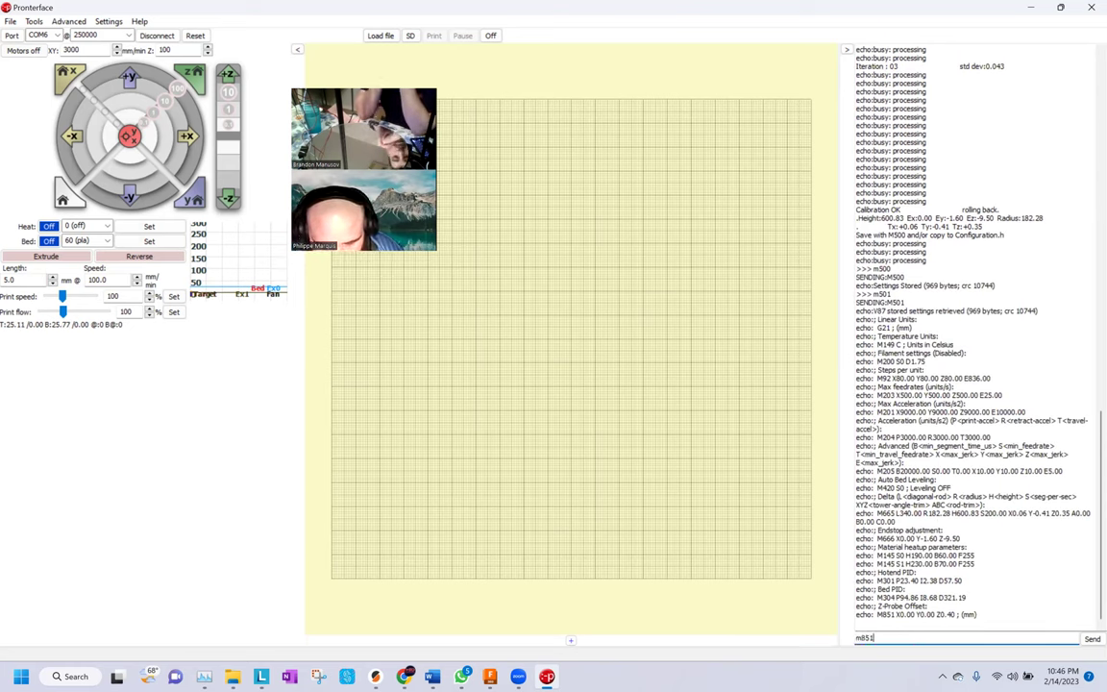
type(" z0.")
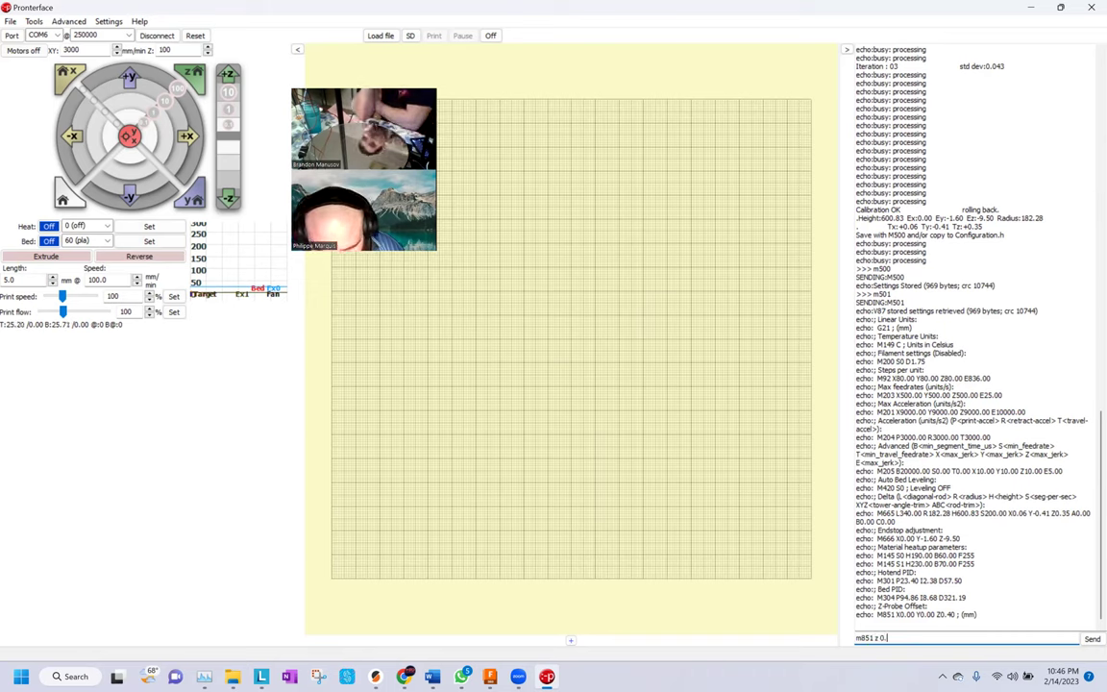
type("4")
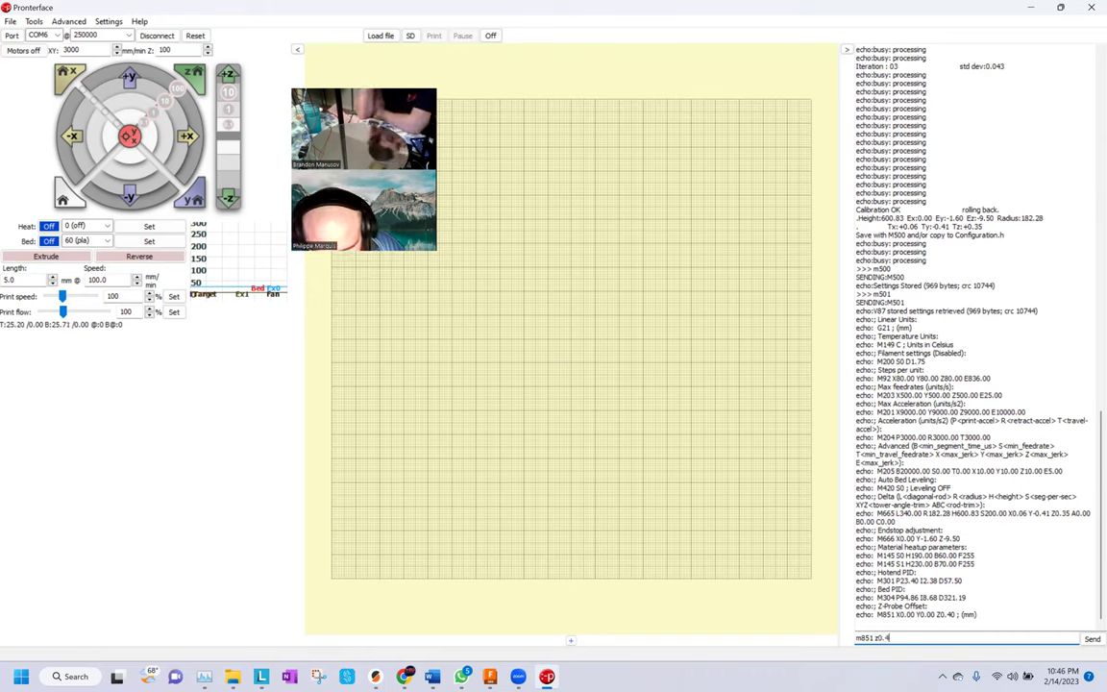
key("Return")
type("m500")
key("Return")
type("m501")
key("Return")
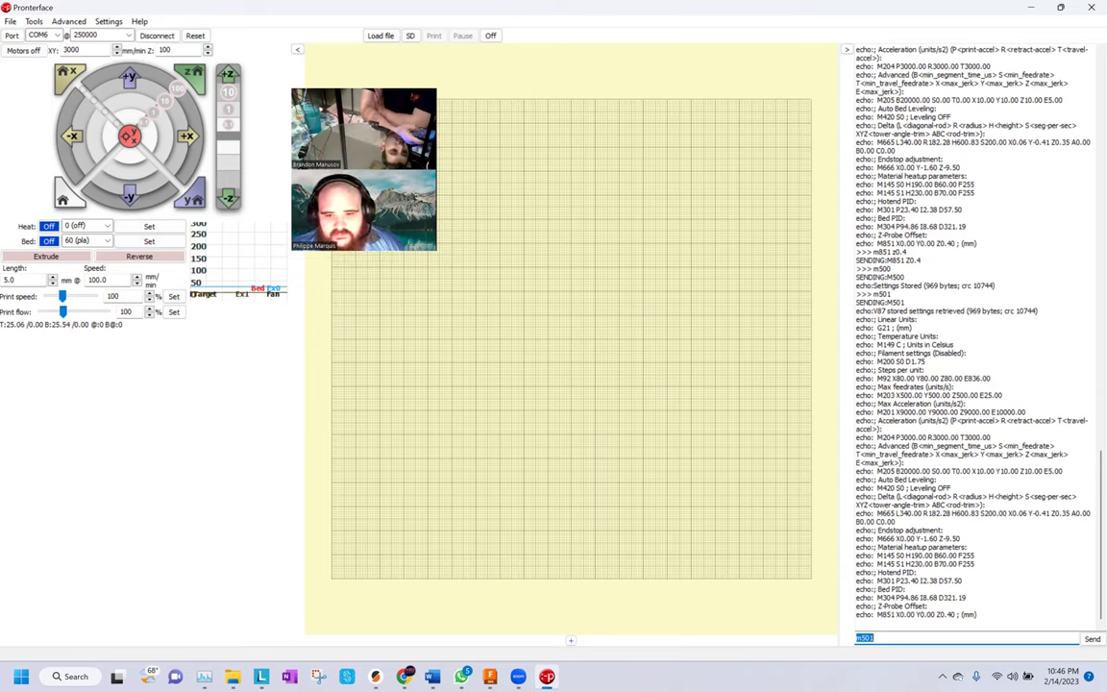
Check the bed temperature against its target in the enlarged temperature graph, and close the graph
left_click(595, 350)
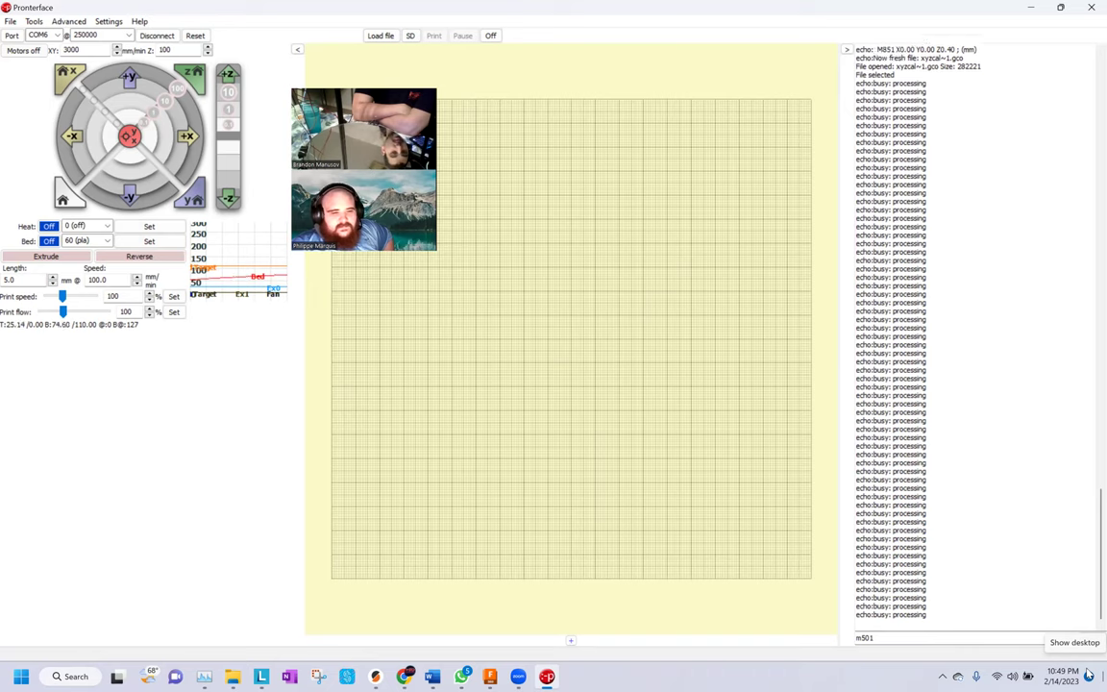
left_click(250, 240)
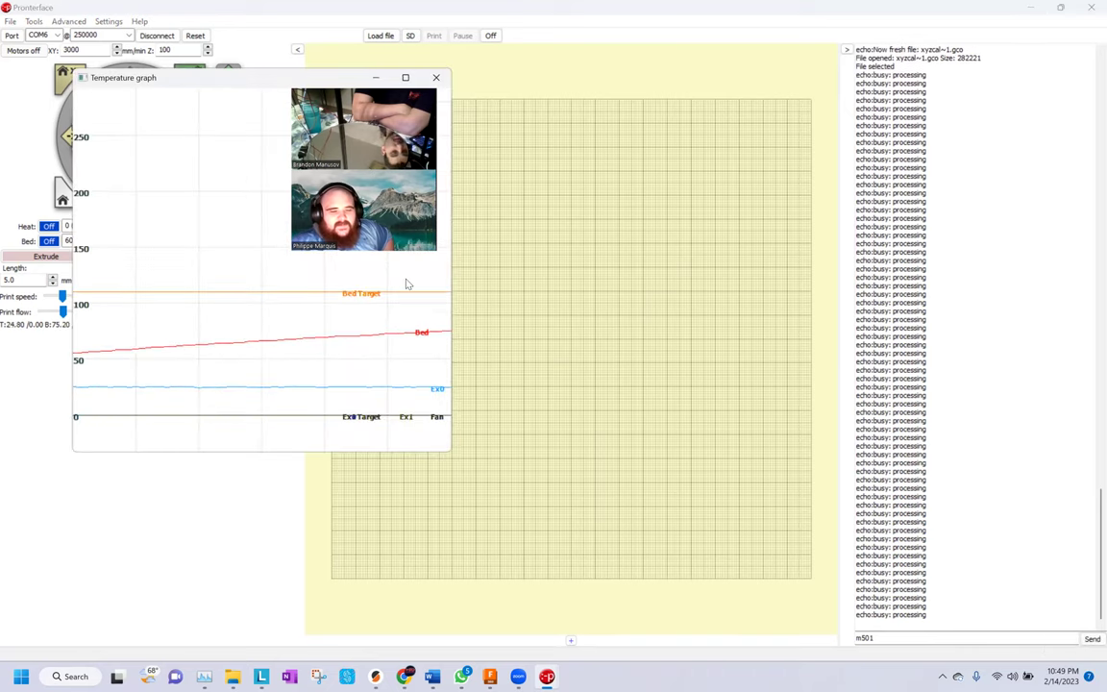
left_click(435, 77)
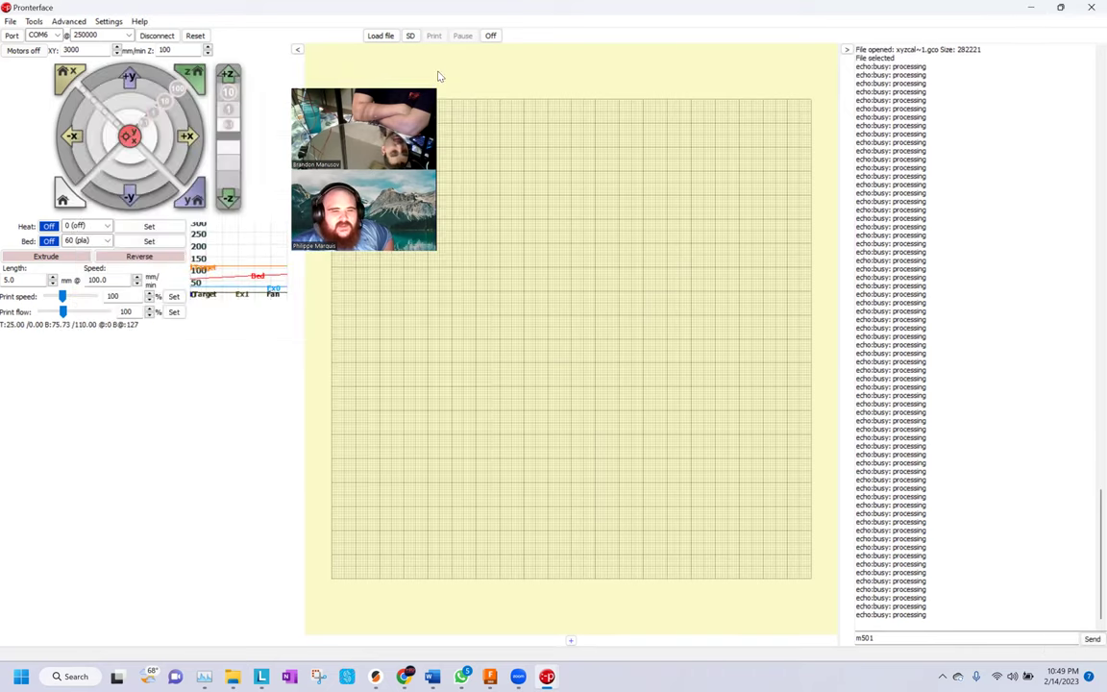
Reset the printer to abort the SD card print, and check the heater targets in the temperature graph
left_click(191, 37)
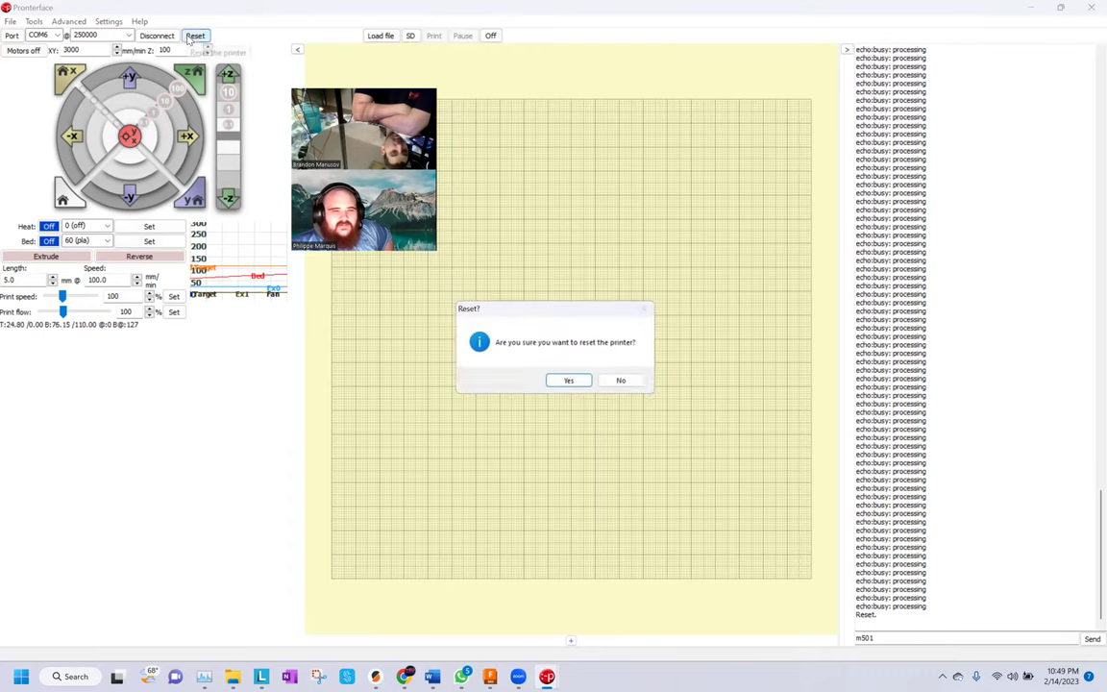
left_click(568, 381)
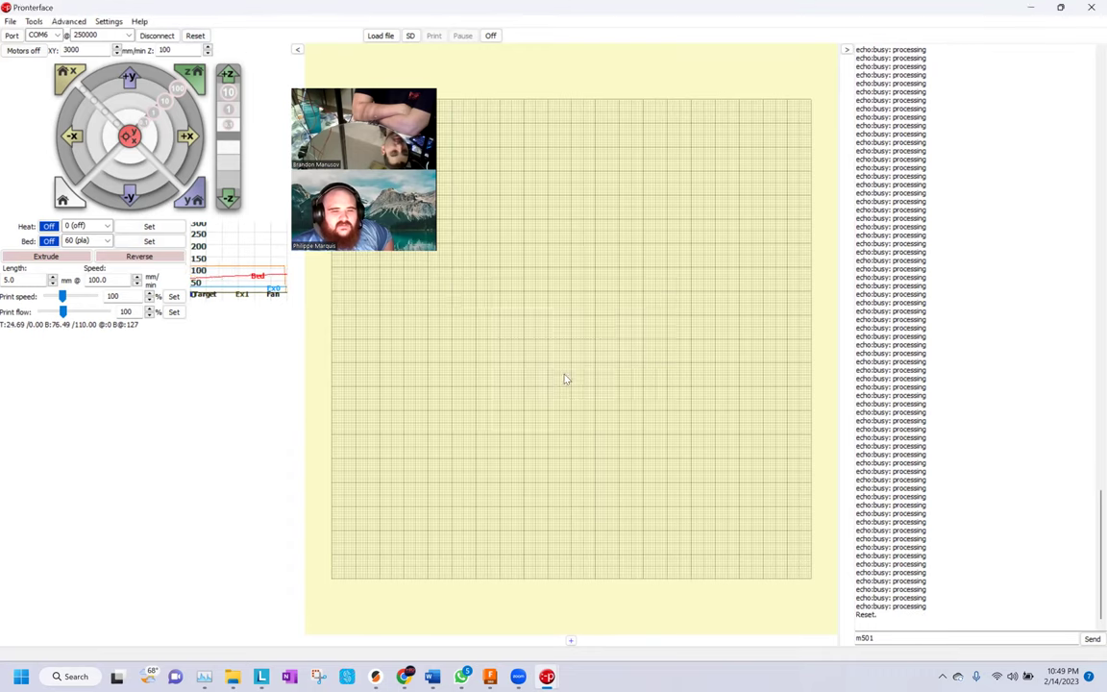
left_click(236, 274)
left_click(435, 77)
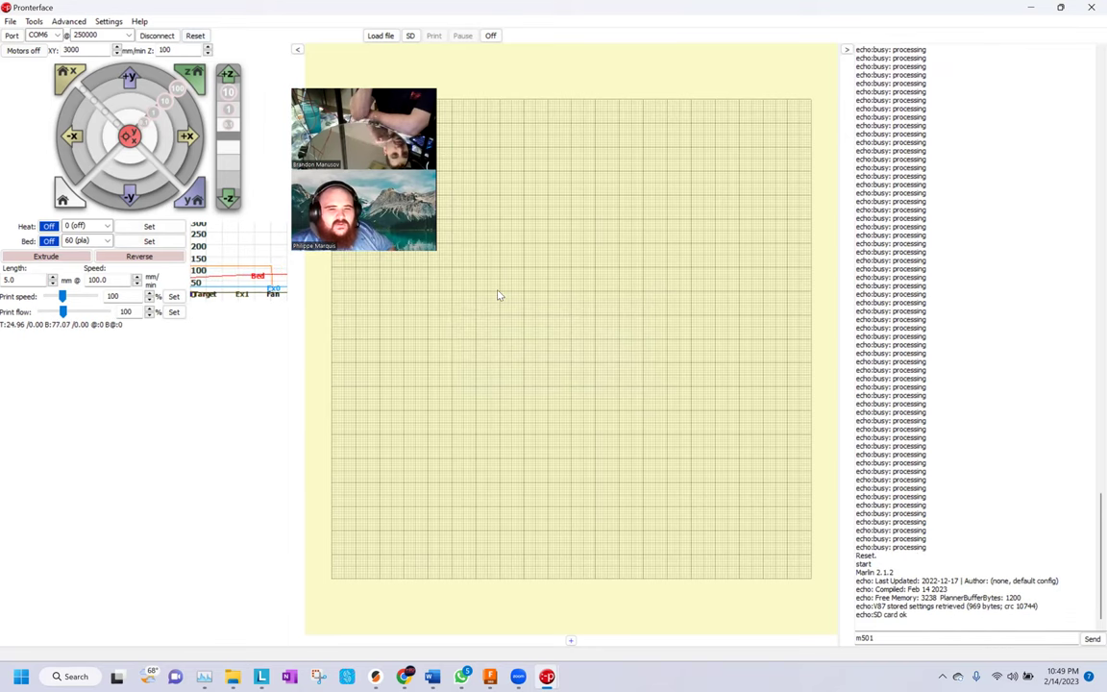
left_click(272, 280)
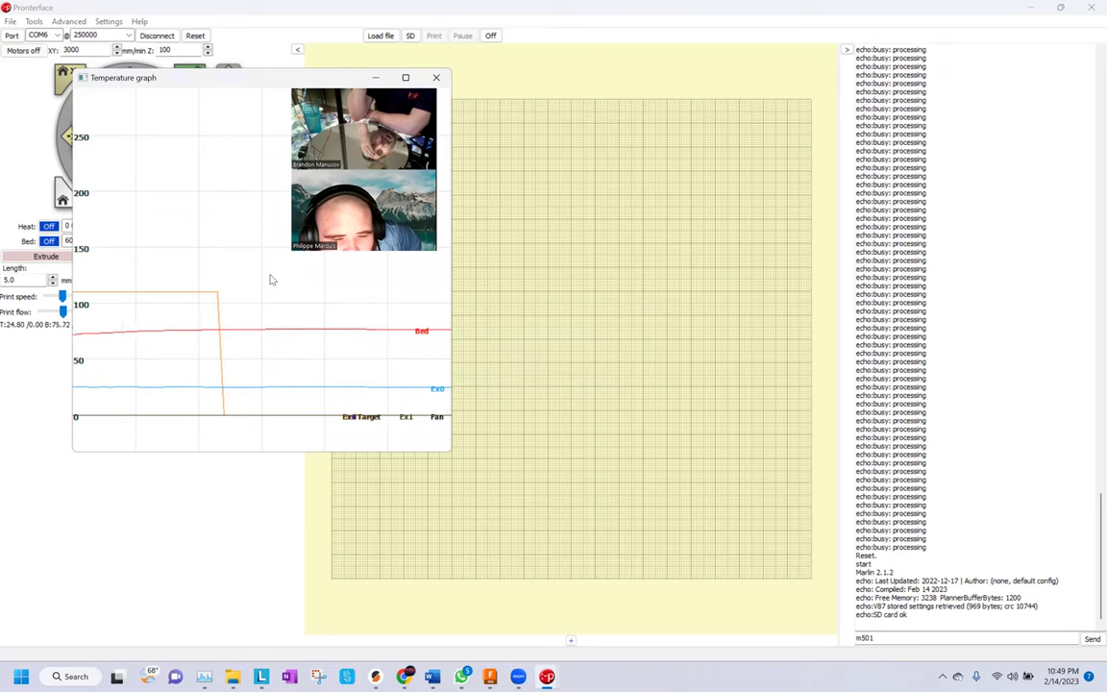
Switch to PrusaSlicer and set the PLA Prusament filament's first-layer temperatures to 210 °C for the nozzle and 60 °C for the bed
left_click(436, 77)
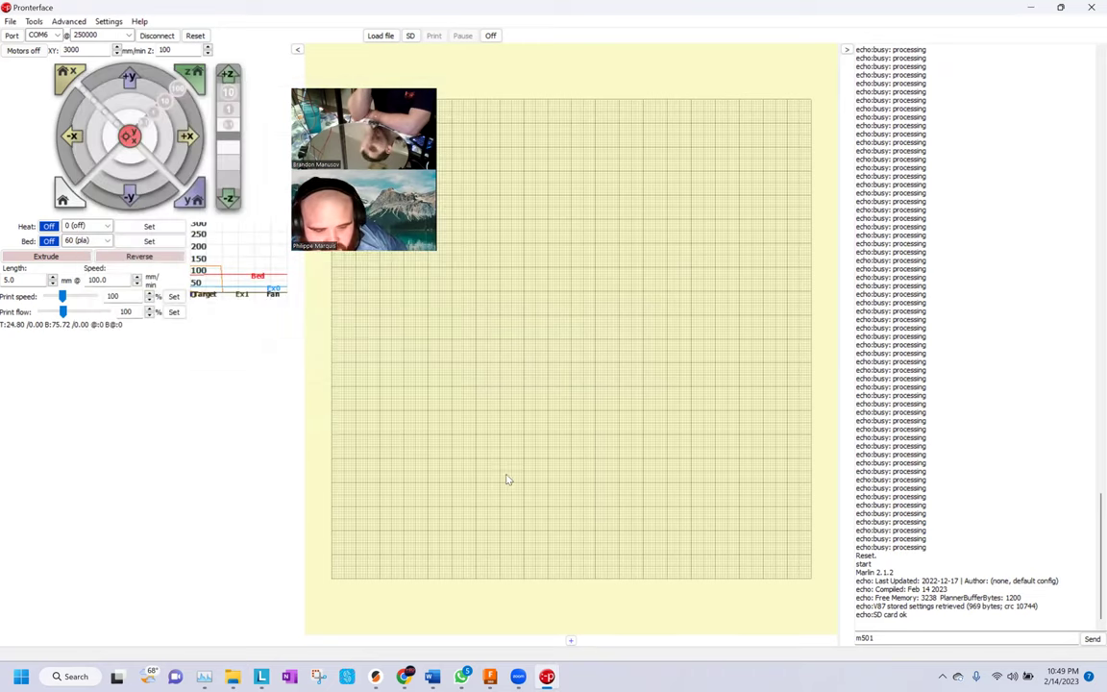
mouse_move(487, 676)
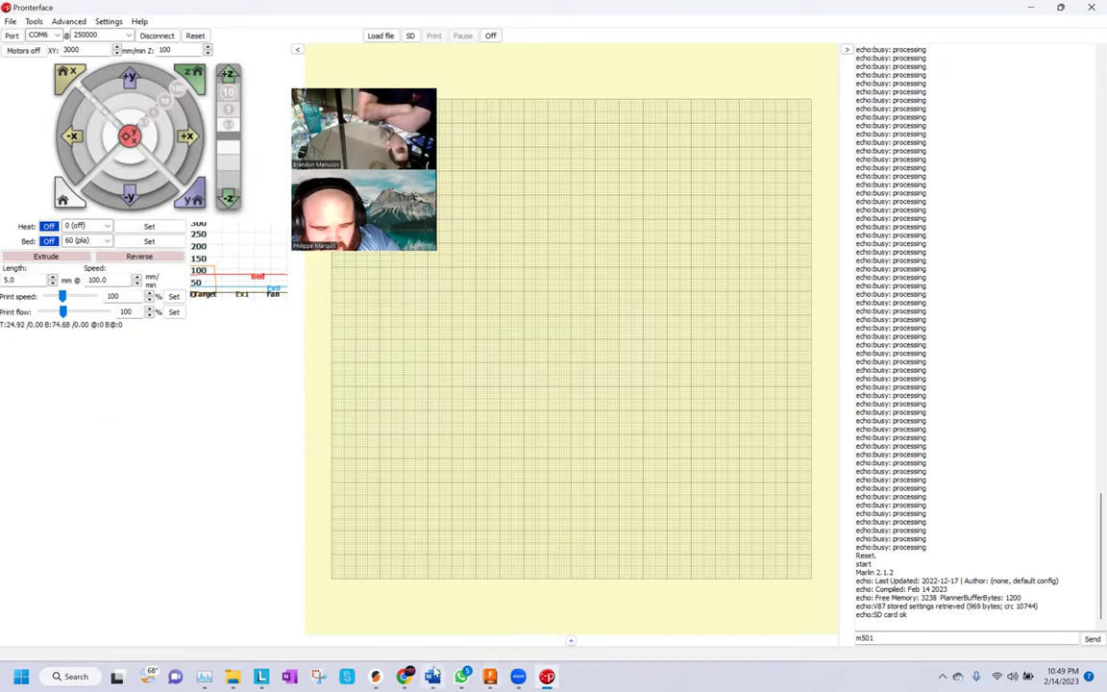
mouse_move(378, 677)
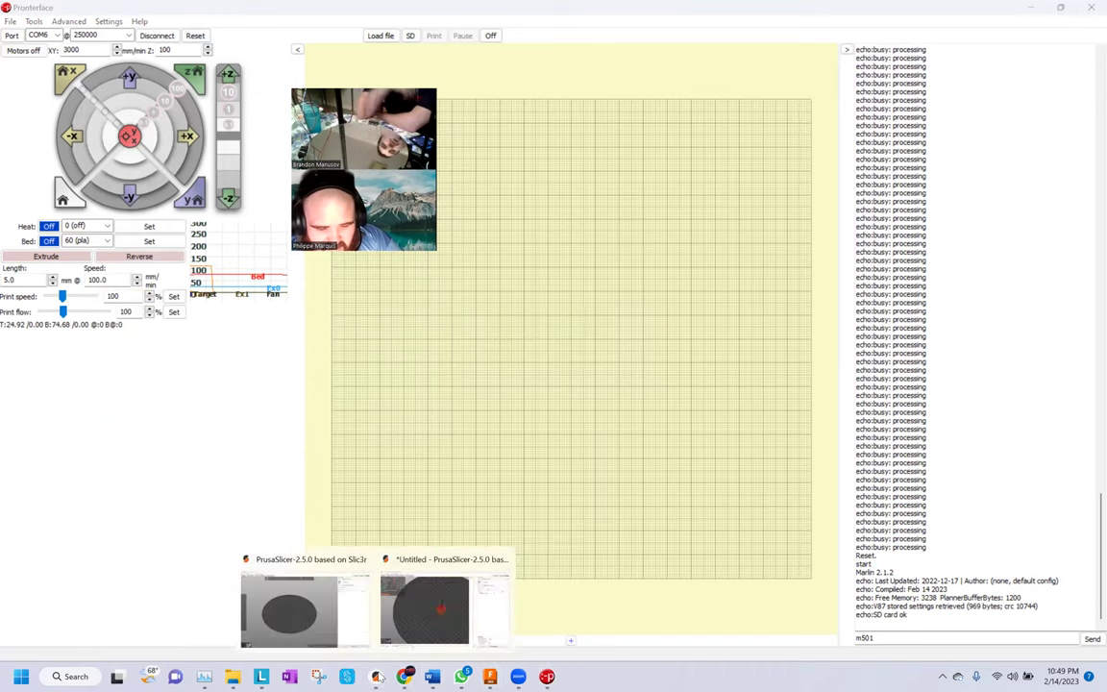
left_click(426, 608)
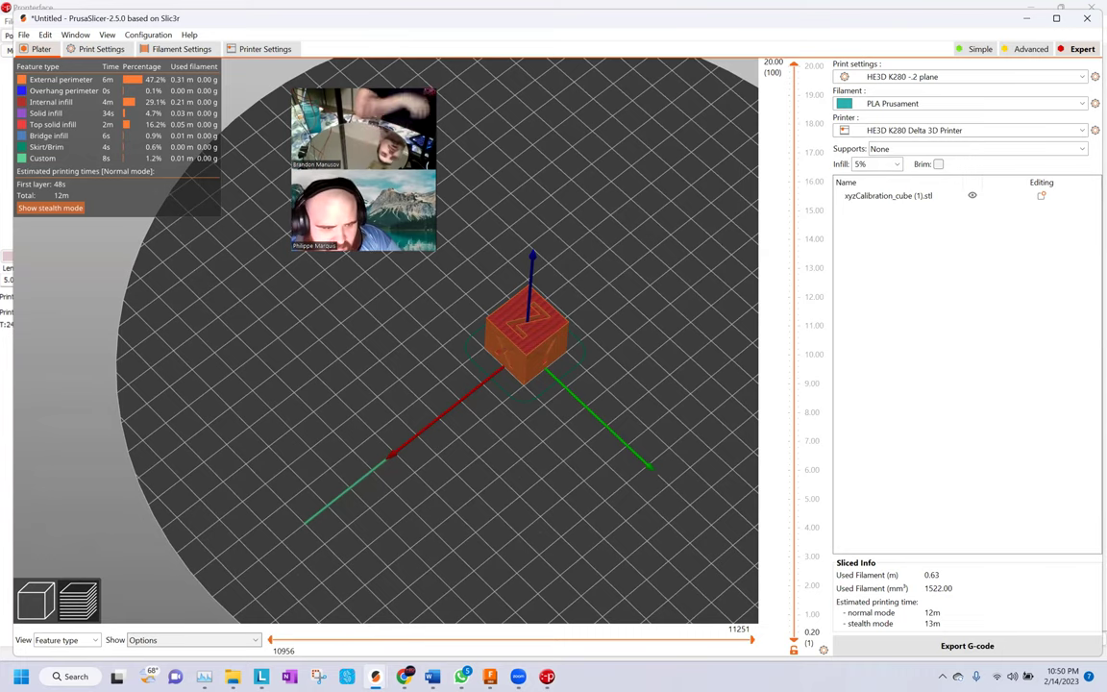
key("ctrl+3")
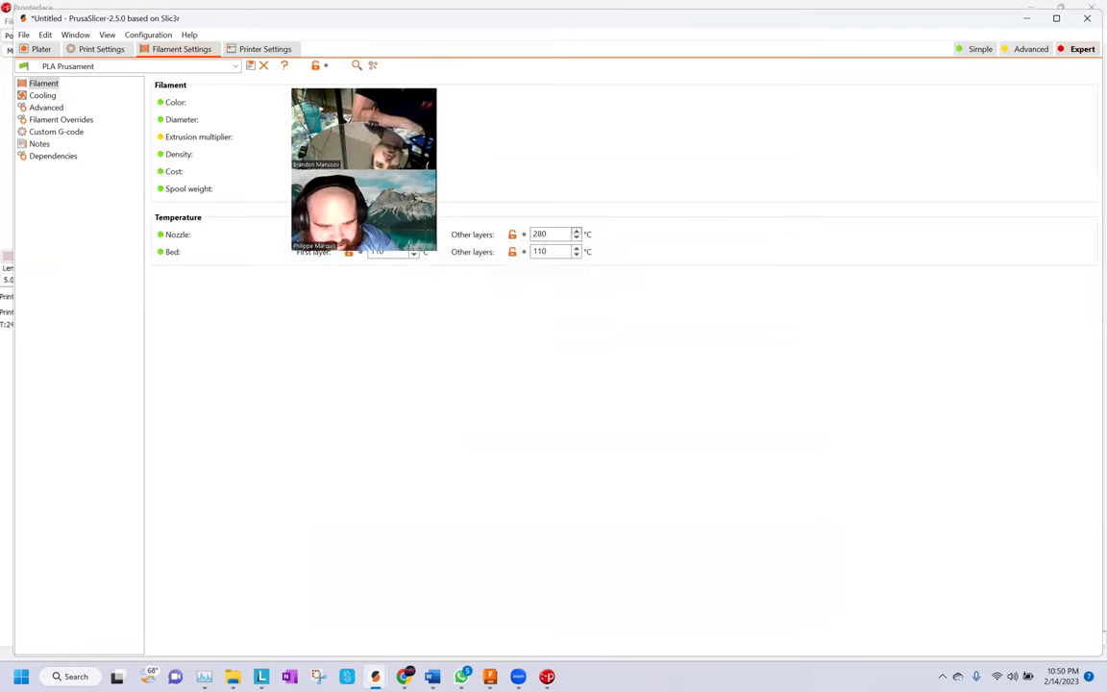
key("Tab")
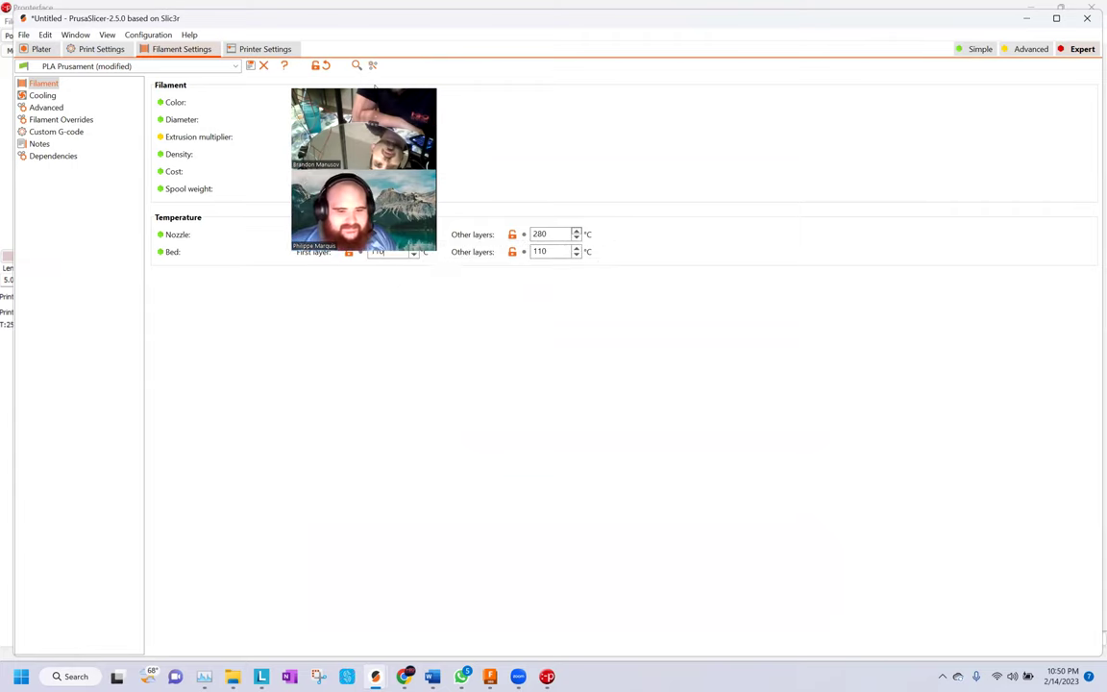
left_click_drag(375, 86, 337, 506)
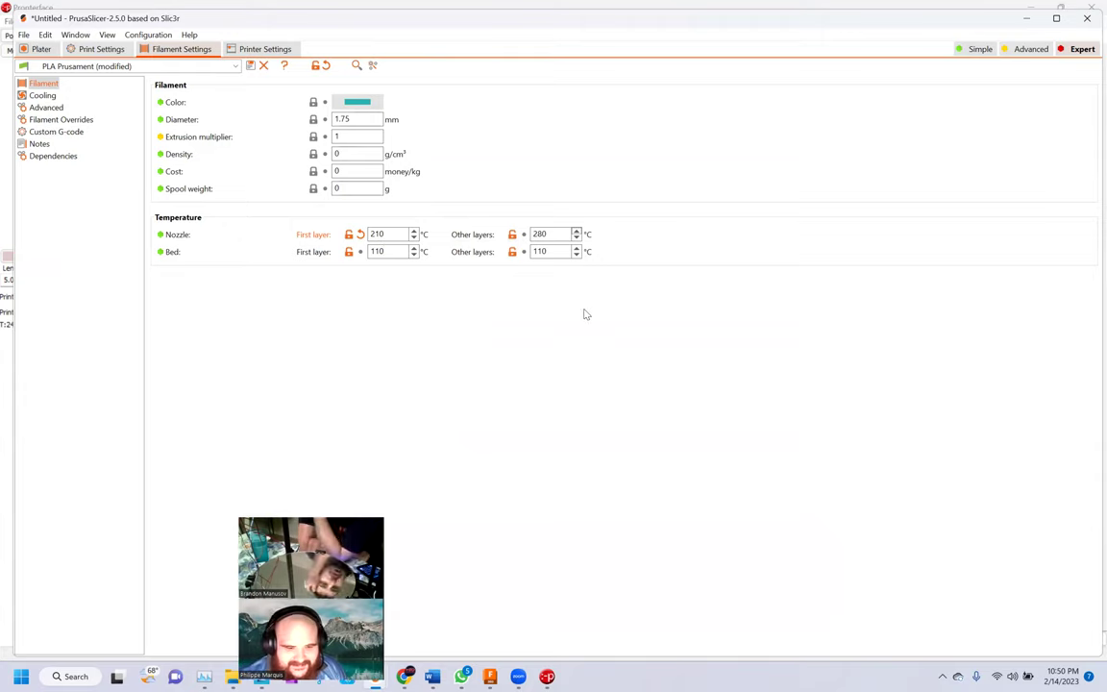
double_click(380, 251)
key("BackSpace")
type("60")
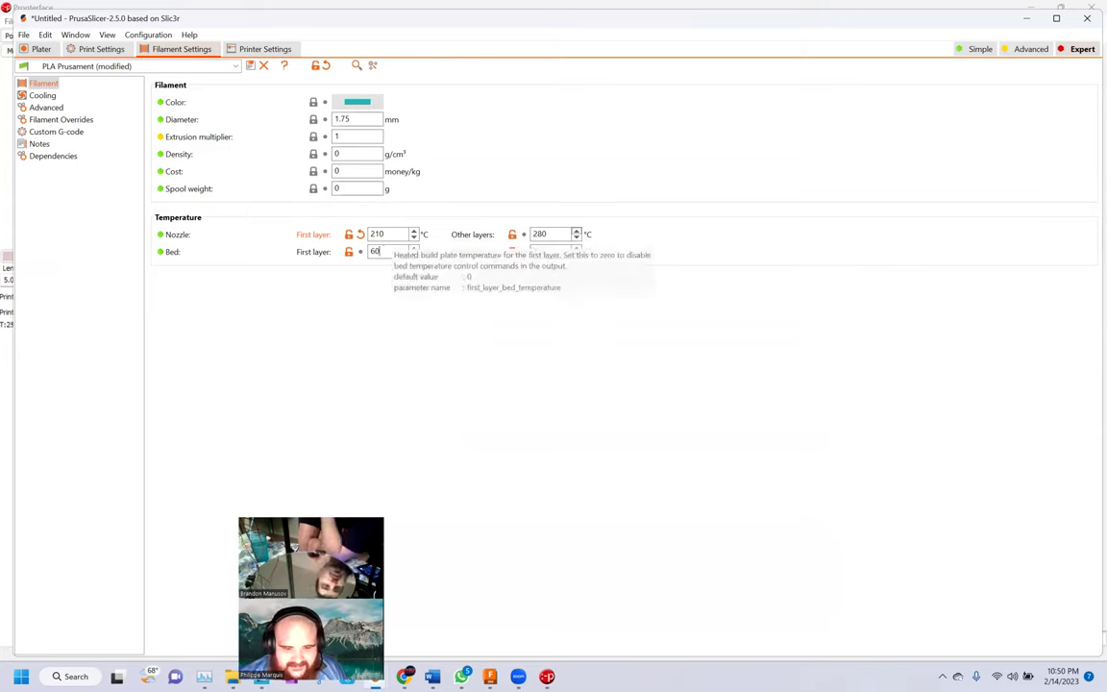
Set the filament's nozzle temperature to 210 °C for the other layers and 215 °C for the first layer
left_click(543, 234)
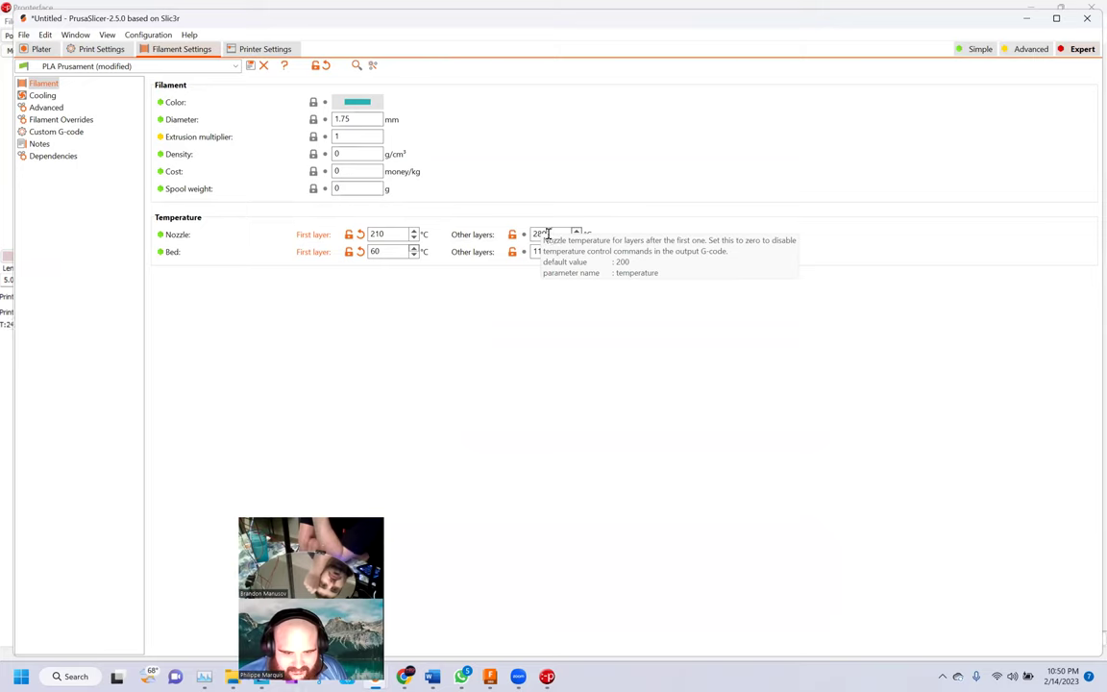
double_click(532, 236)
type("2")
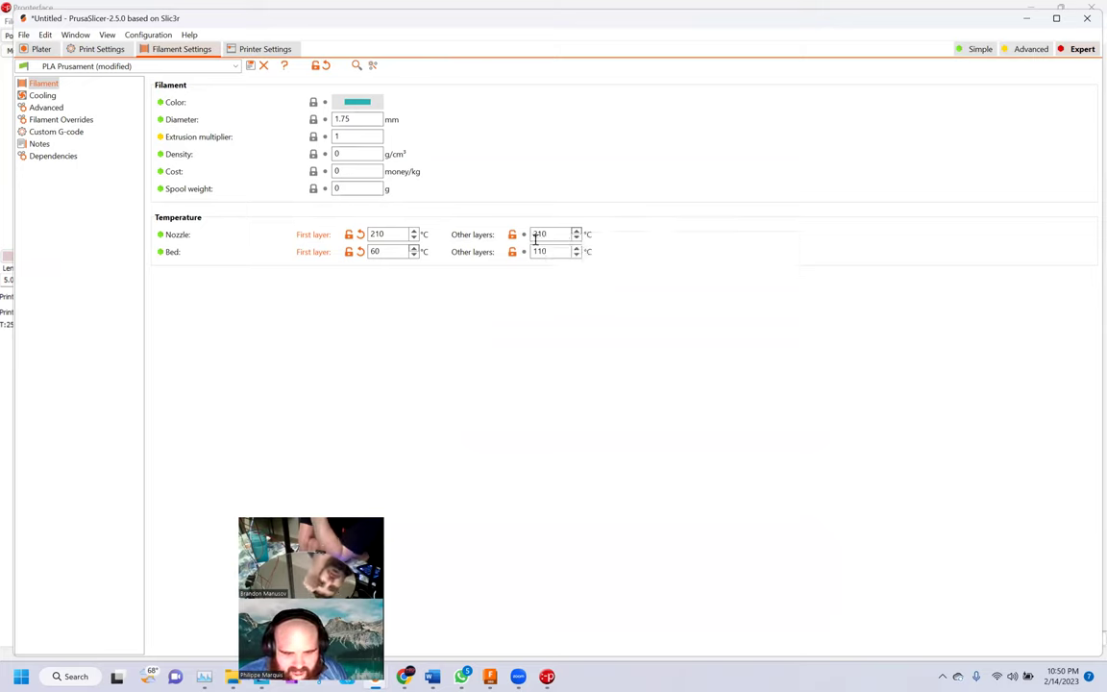
left_click(382, 234)
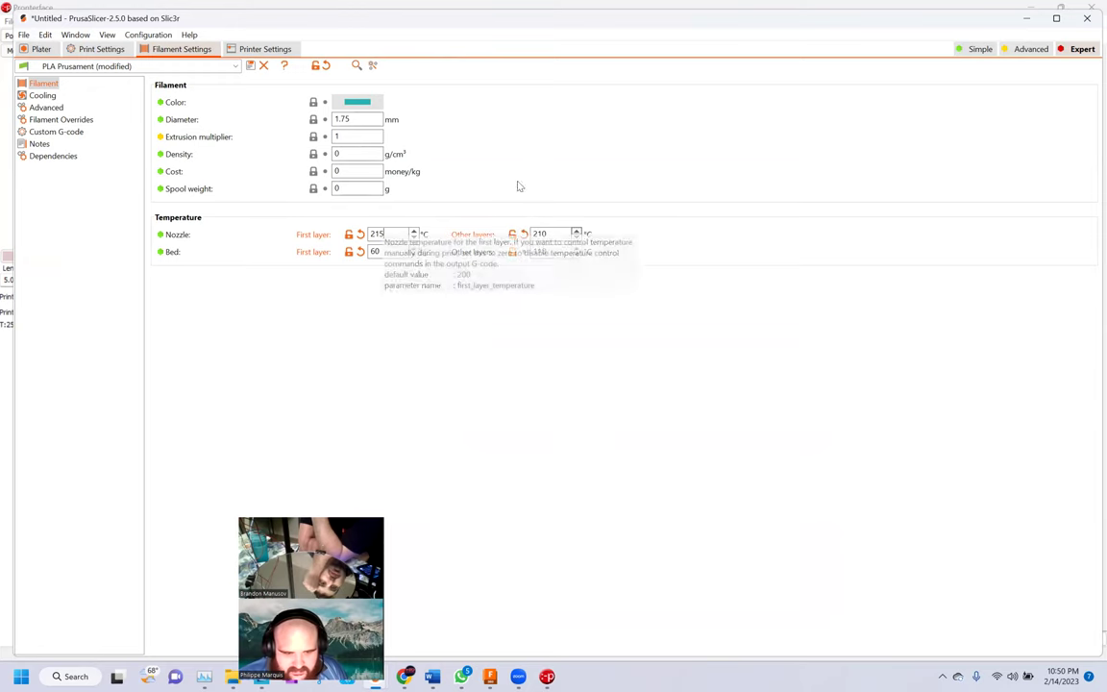
Set the bed temperature for the other layers to 60 °C and re-slice the calibration cube
double_click(538, 251)
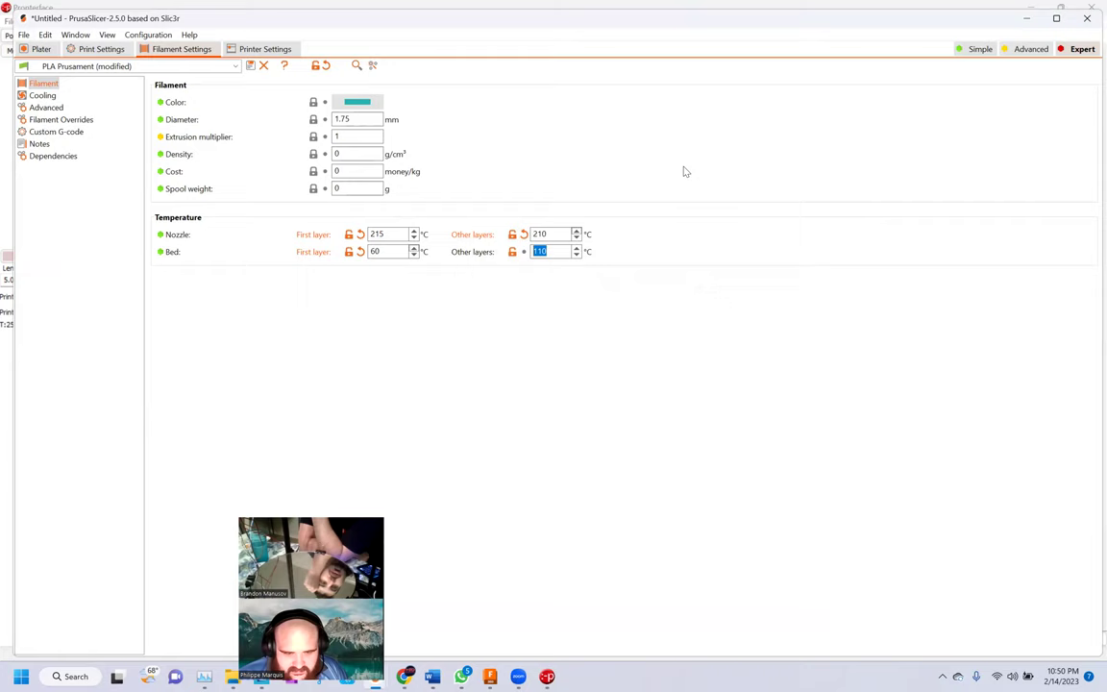
type("60")
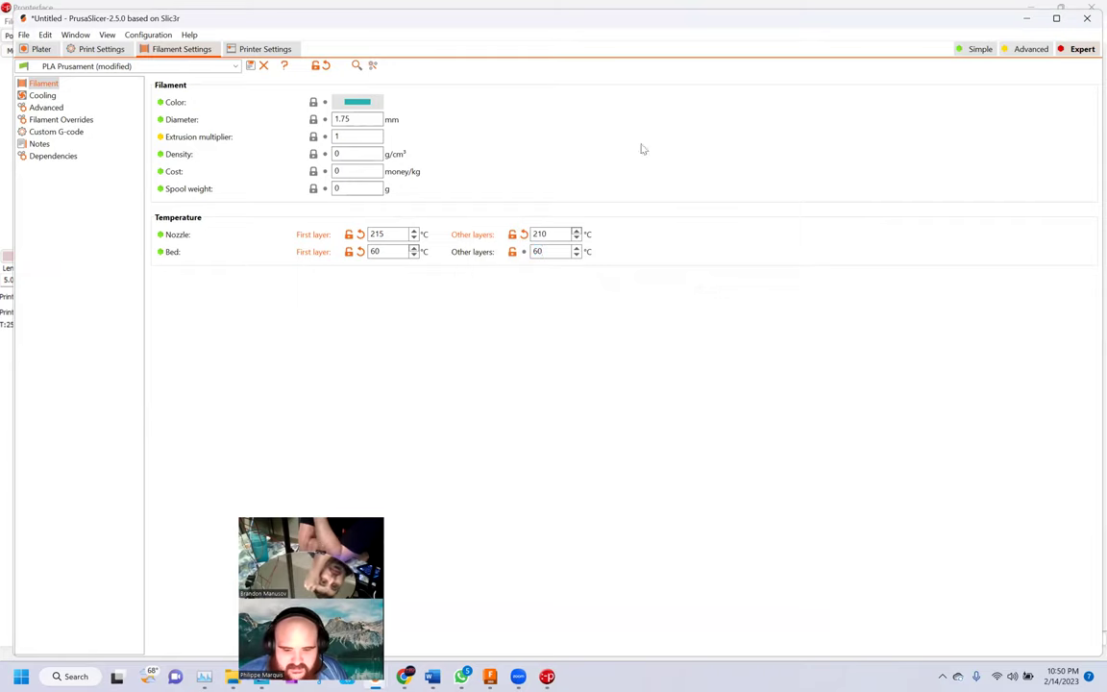
left_click(36, 50)
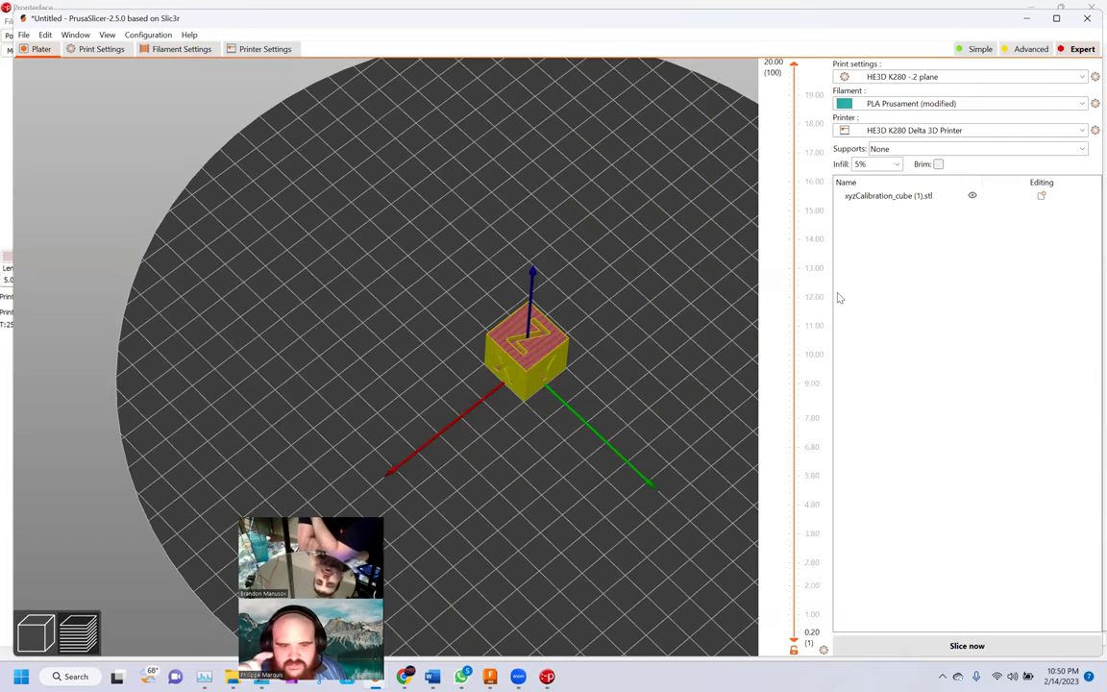
left_click(975, 644)
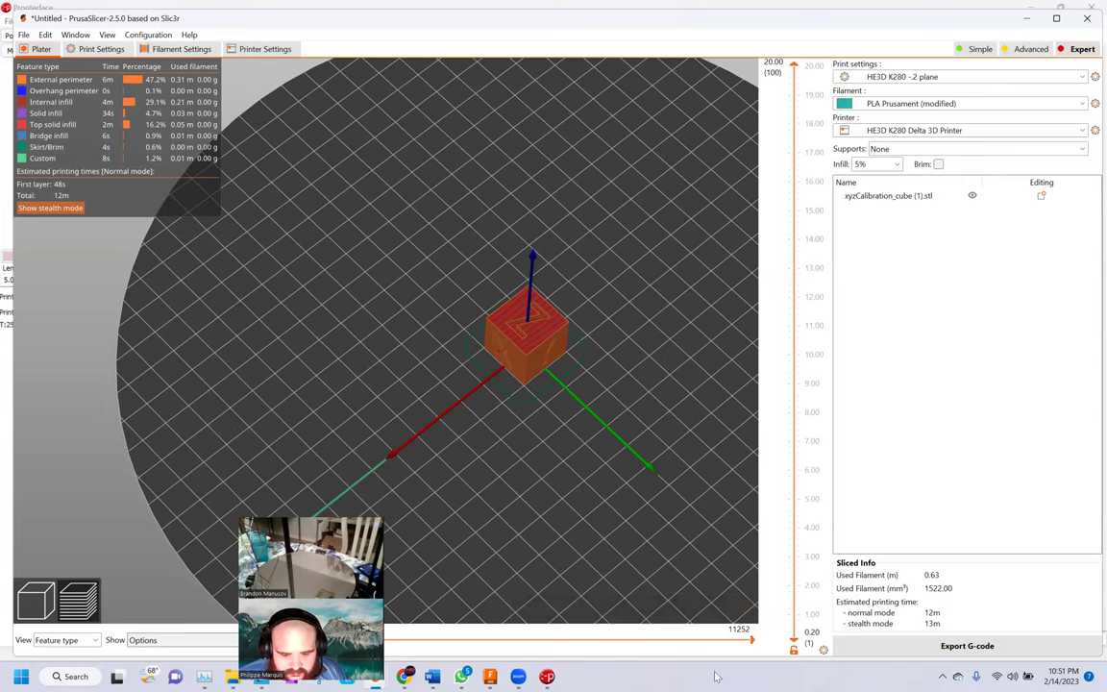
Switch to Pronterface, check the bed and extruder temperatures in the enlarged temperature graph, and return to PrusaSlicer
left_click(547, 676)
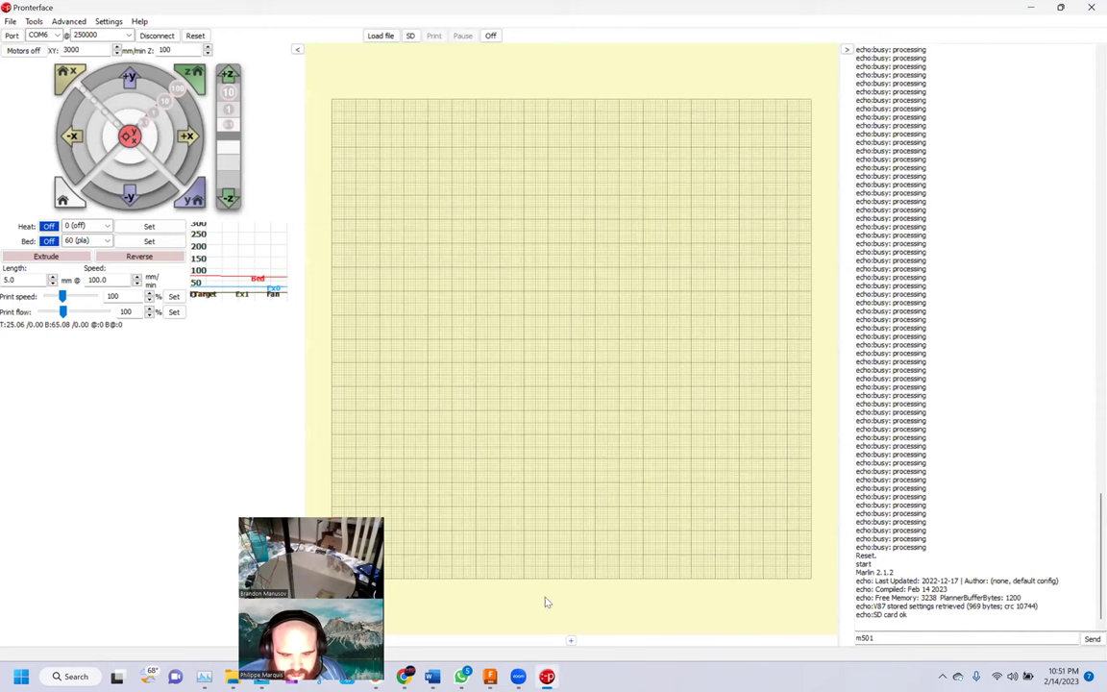
double_click(245, 293)
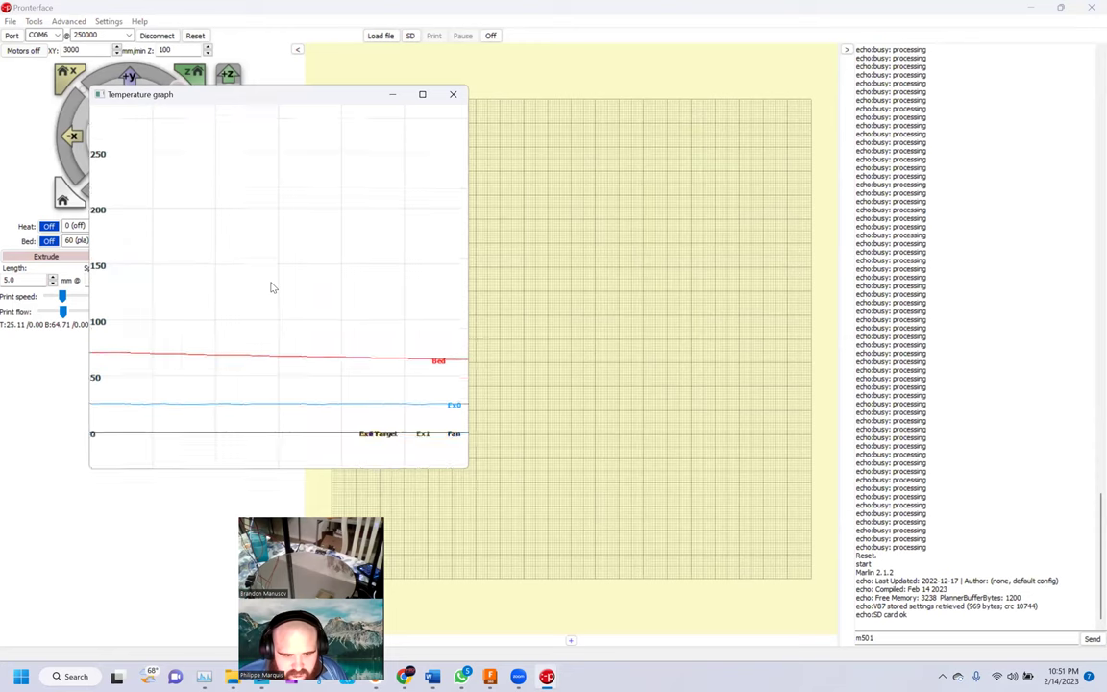
left_click(480, 313)
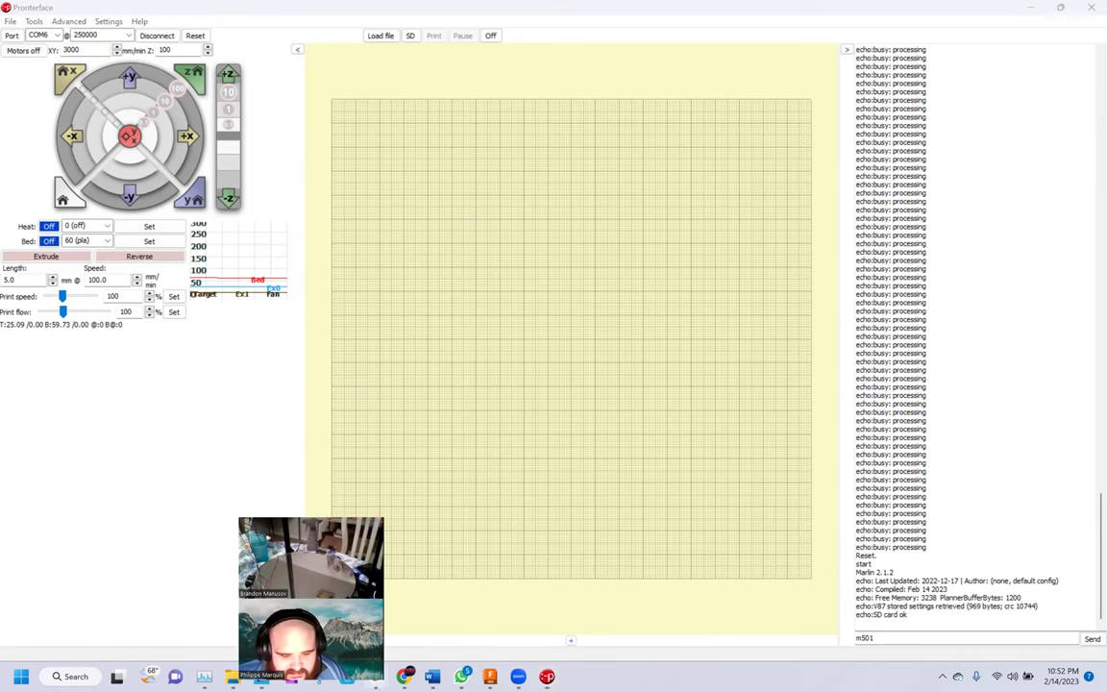
mouse_move(473, 578)
left_click(413, 538)
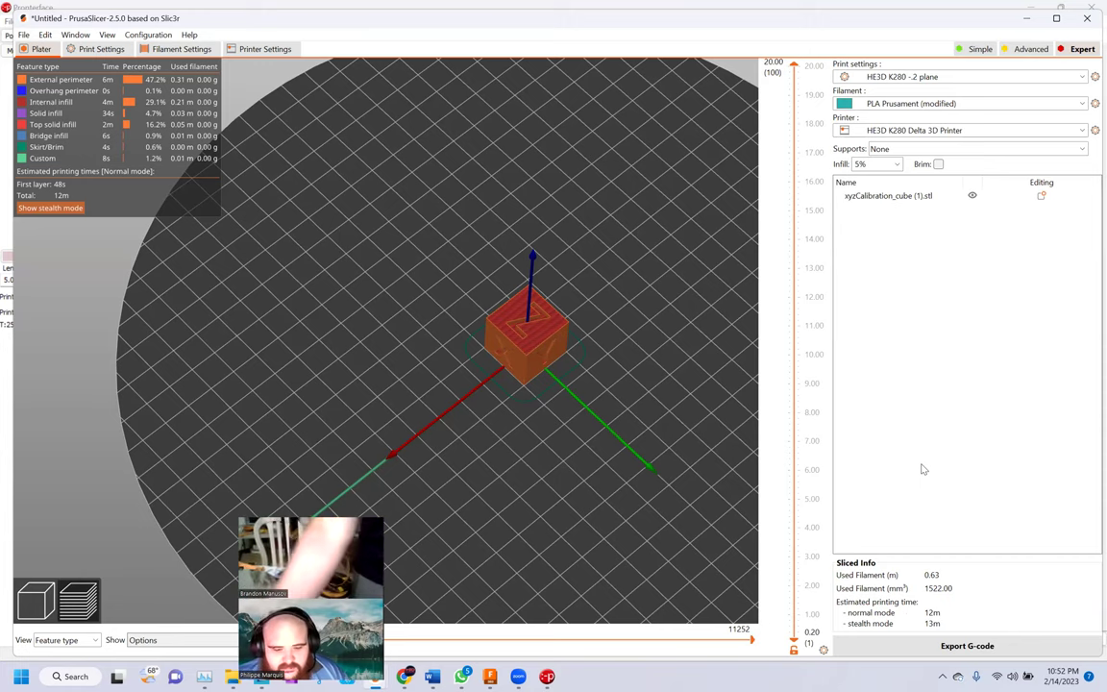
Switch to Pronterface, disconnect the printer, and clear the console
mouse_move(547, 676)
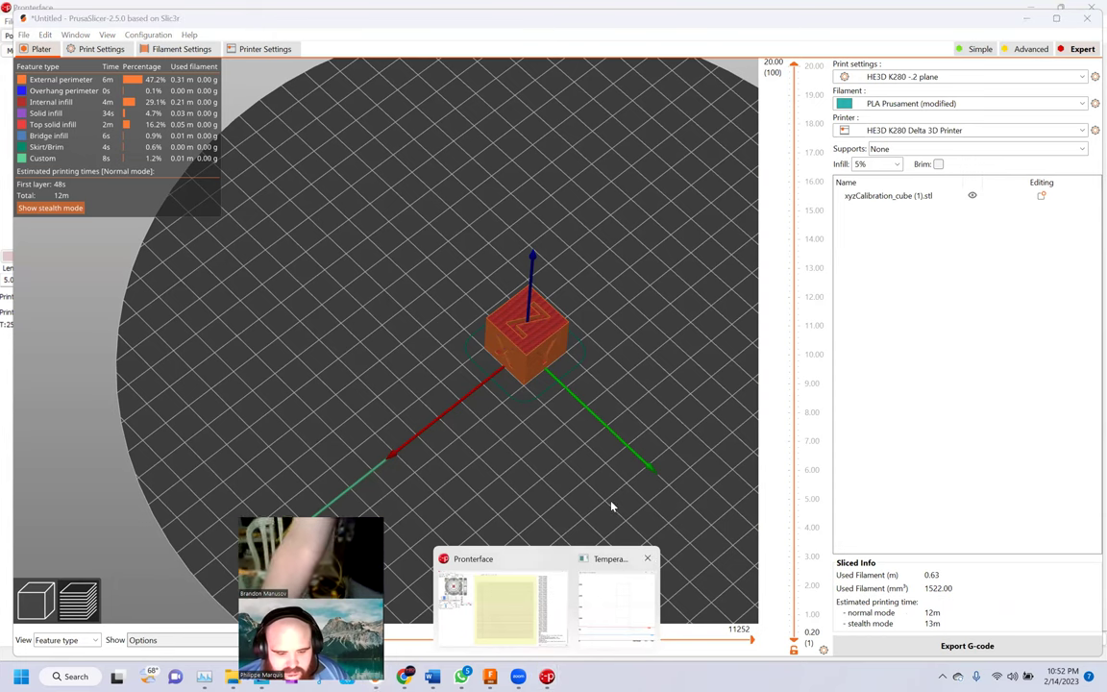
left_click(499, 605)
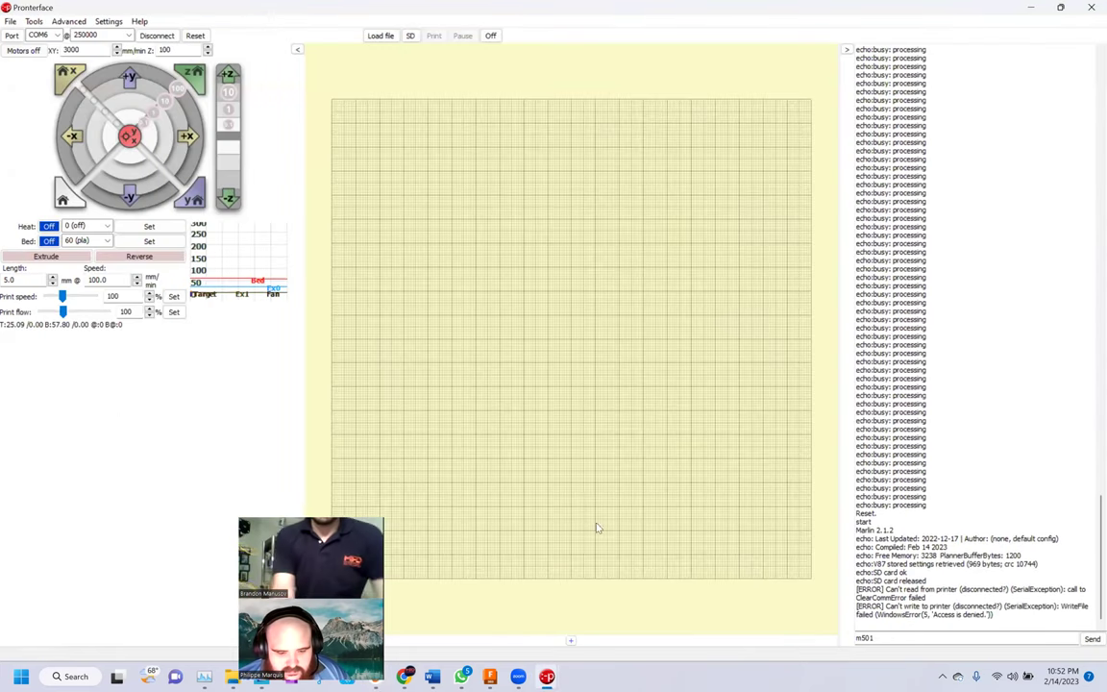
left_click(152, 37)
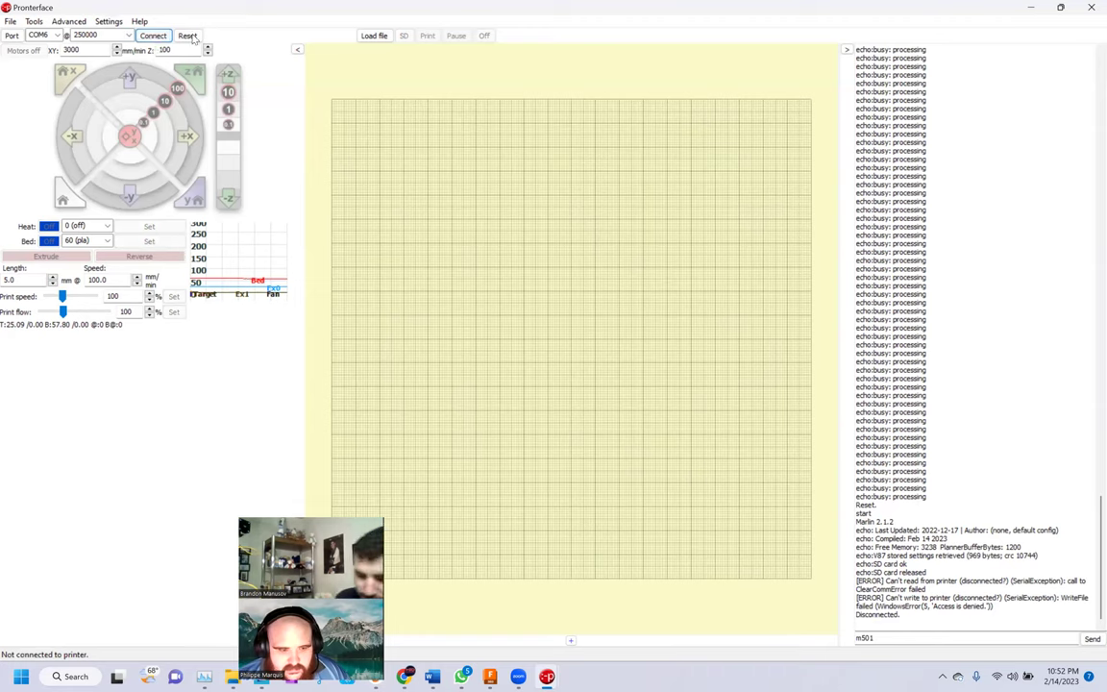
left_click(10, 21)
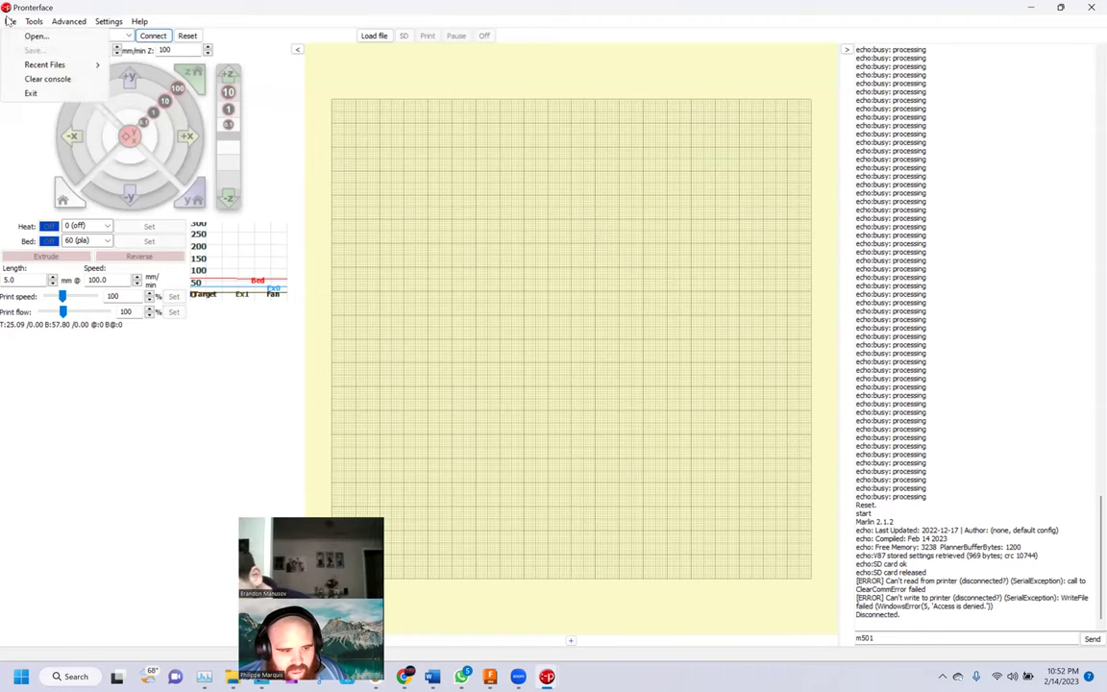
left_click(47, 79)
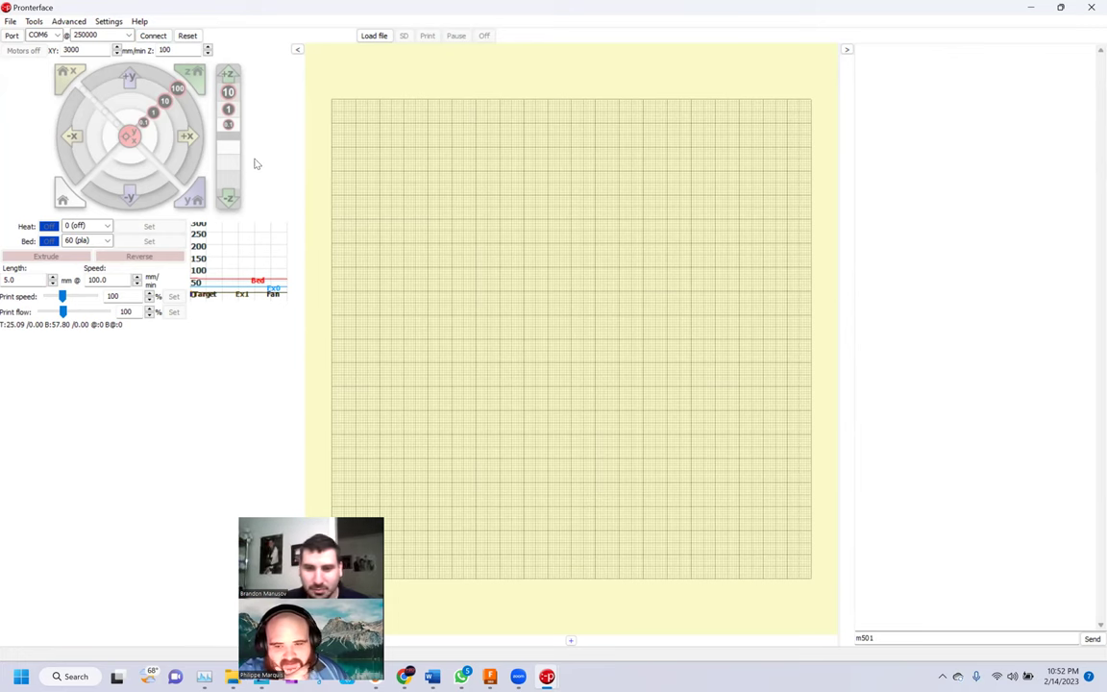
Export the sliced cube from PrusaSlicer to the SD card (D:) as xyzCalibration_cube (1), replacing the existing G-code file
left_click(1033, 8)
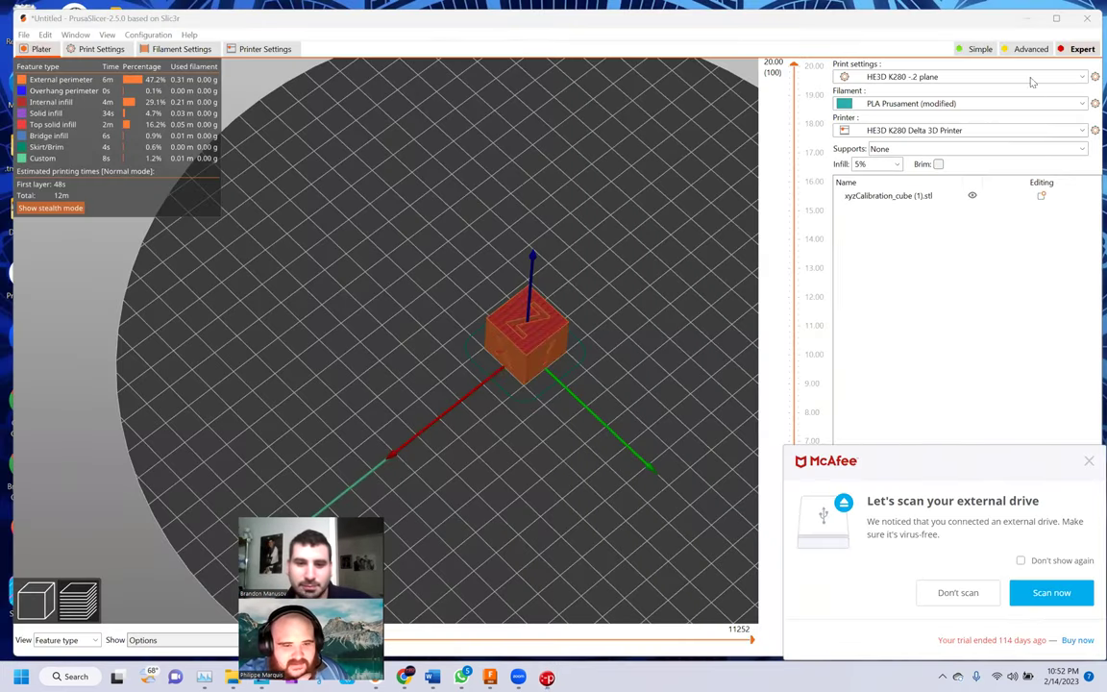
left_click(1089, 464)
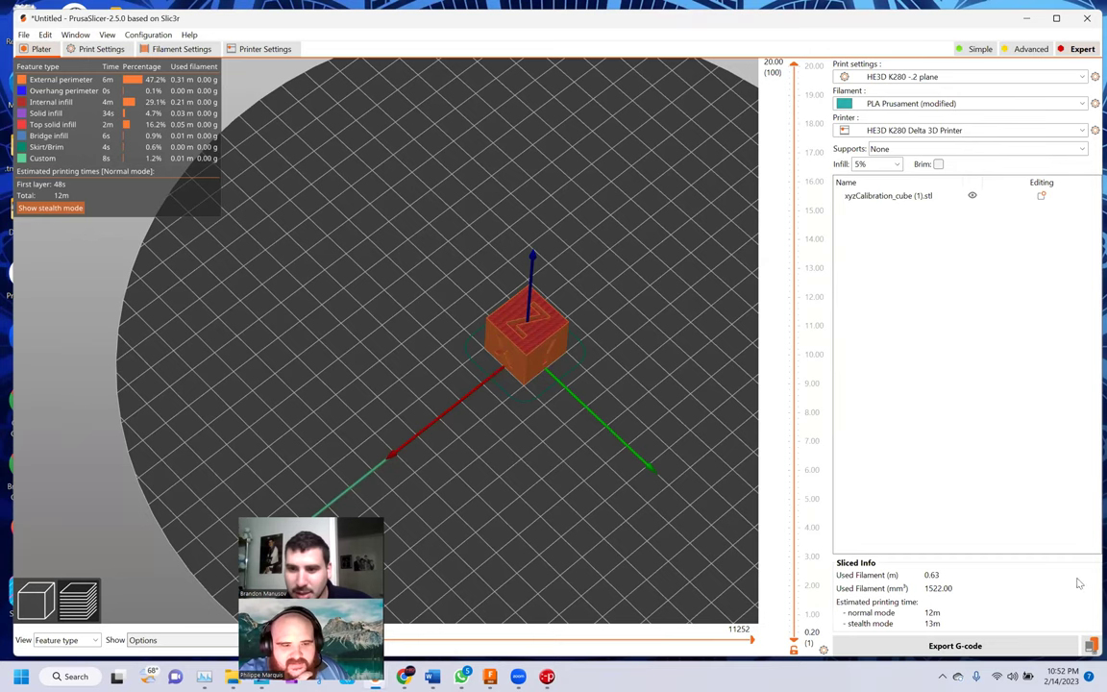
left_click(1089, 652)
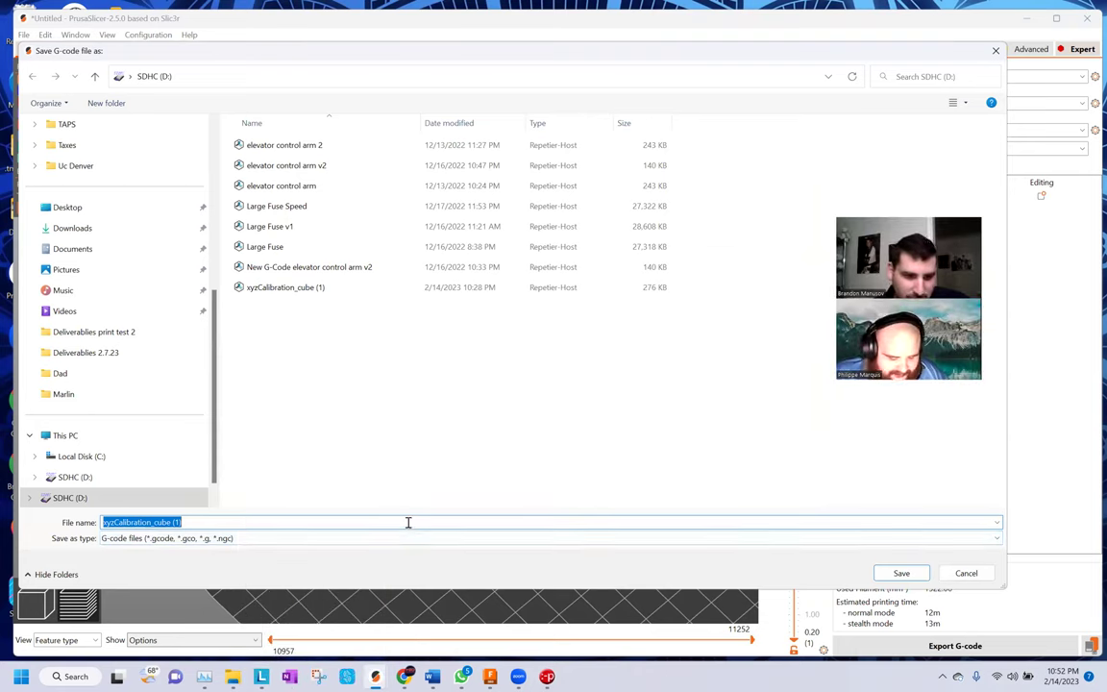
left_click(390, 398)
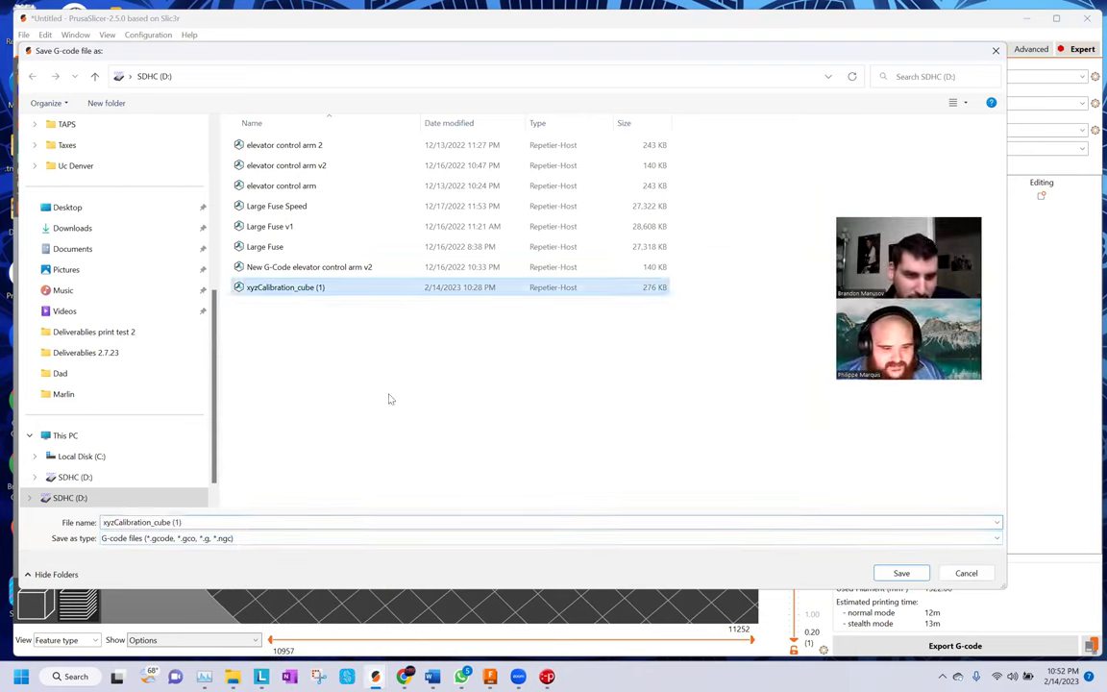
left_click(903, 575)
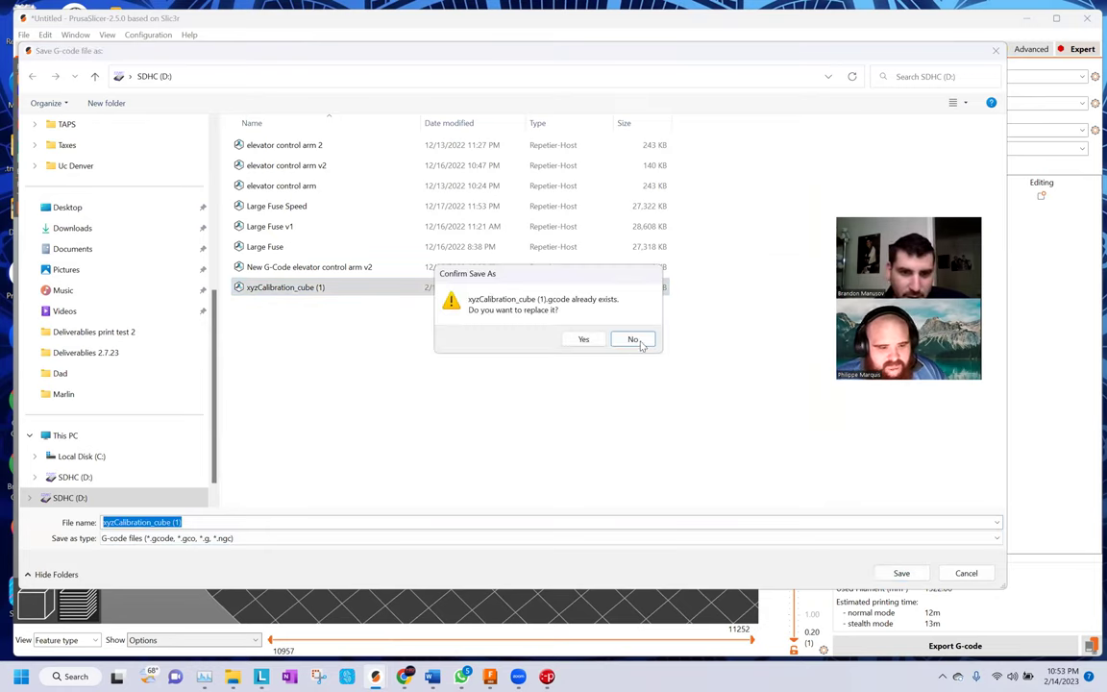
left_click(589, 344)
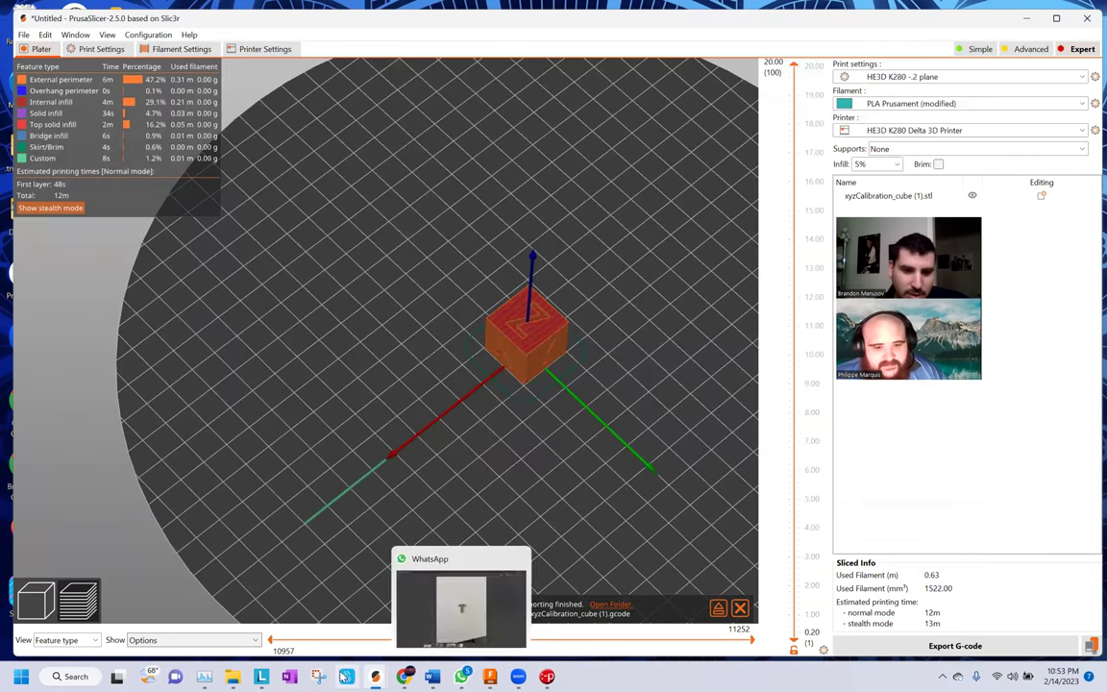
Permanently delete everything except xyzCalibration_cube (1) from the SD card (D:) in File Explorer, and eject the card from PrusaSlicer
left_click(232, 677)
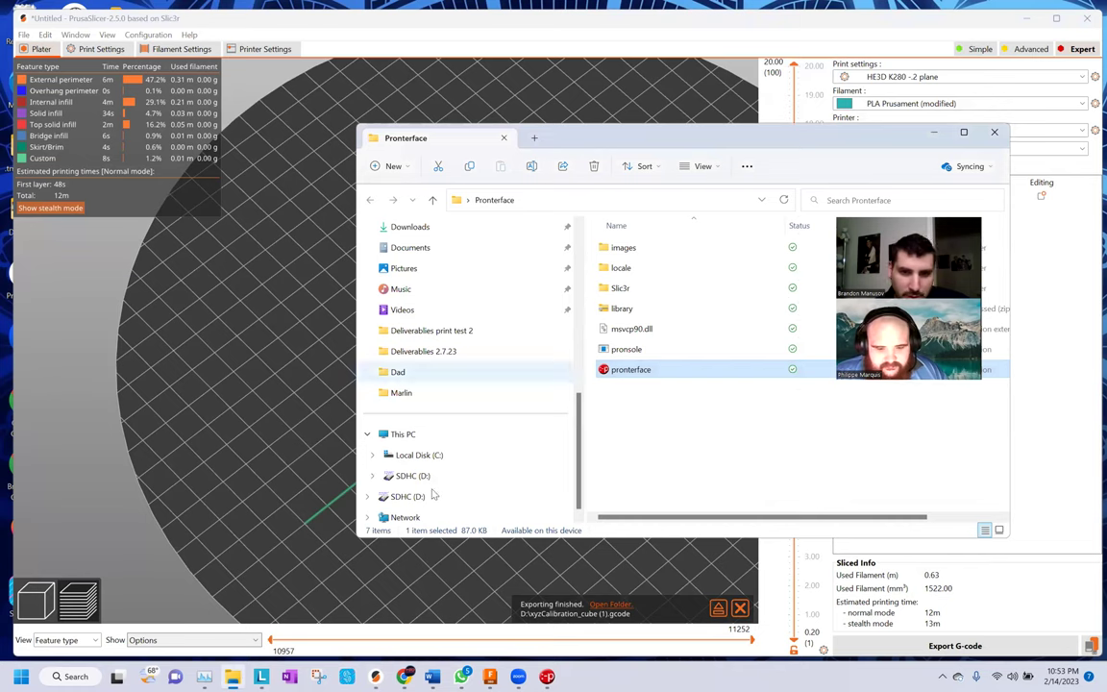
scroll(472, 452, "down", 1)
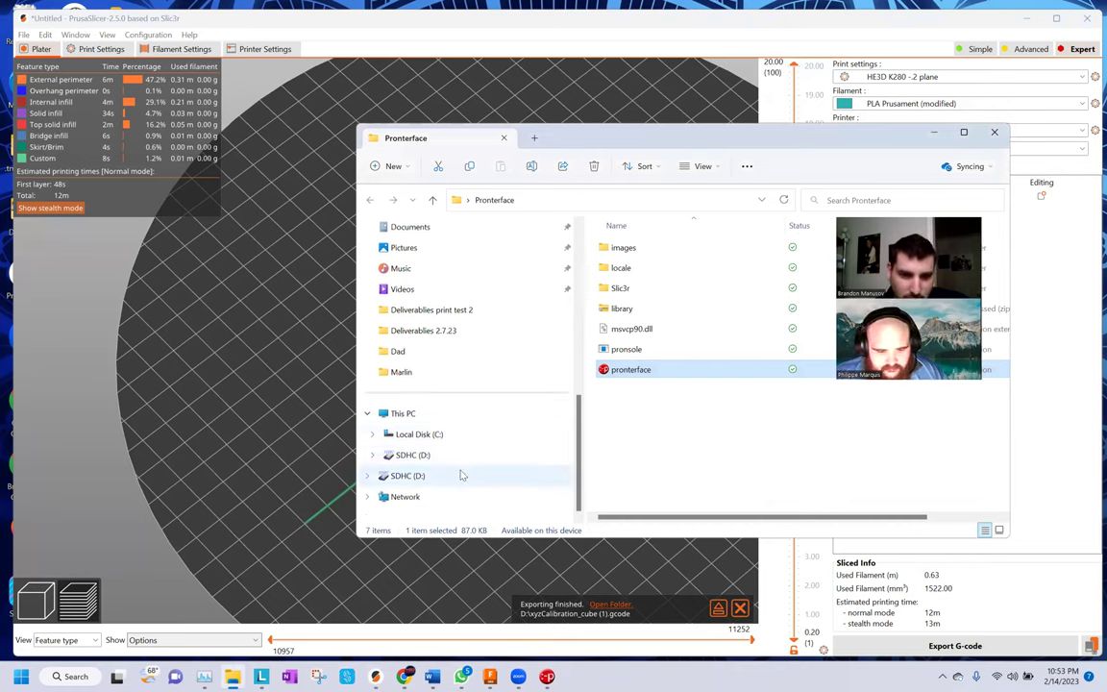
left_click(461, 475)
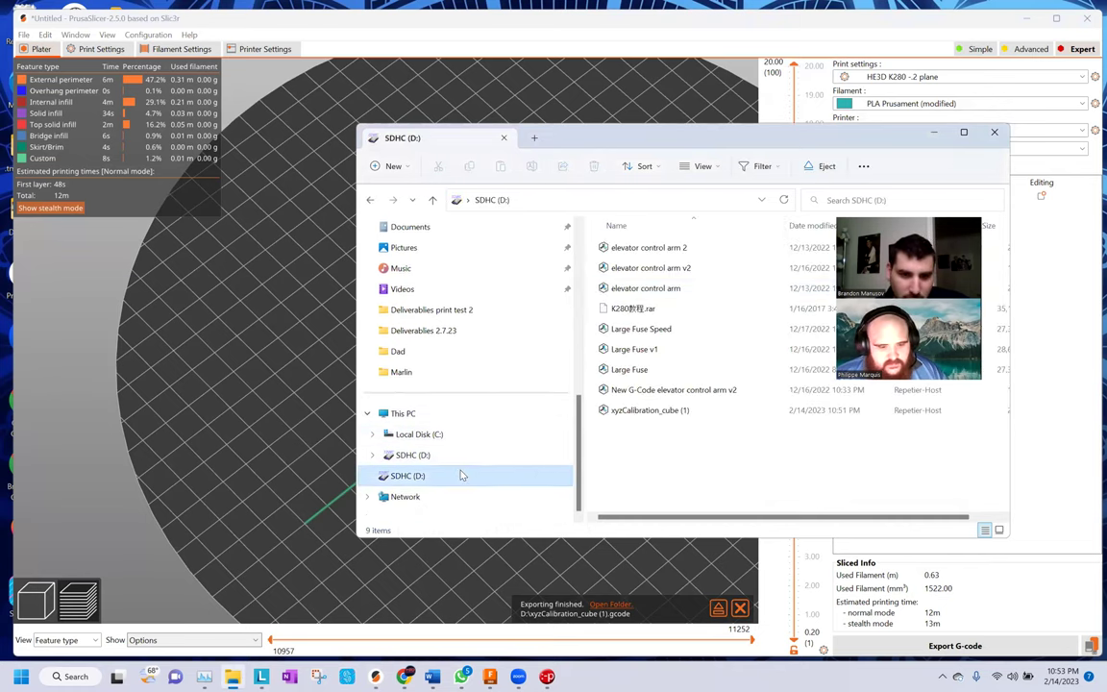
left_click(634, 251)
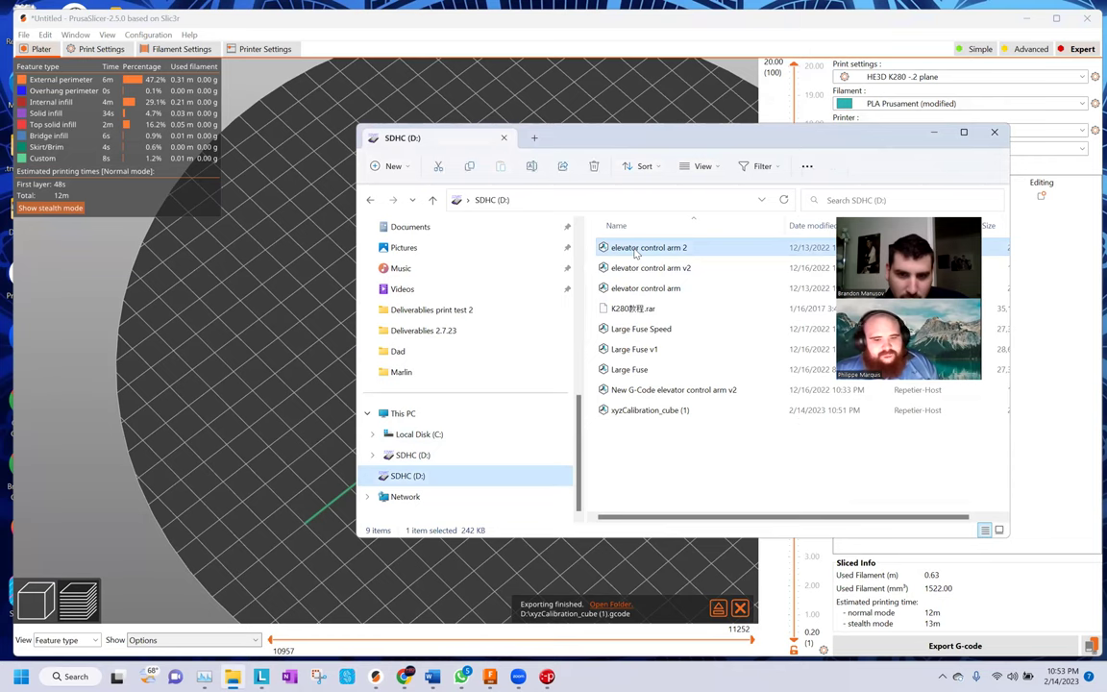
left_click(622, 396, "shift")
key("Delete")
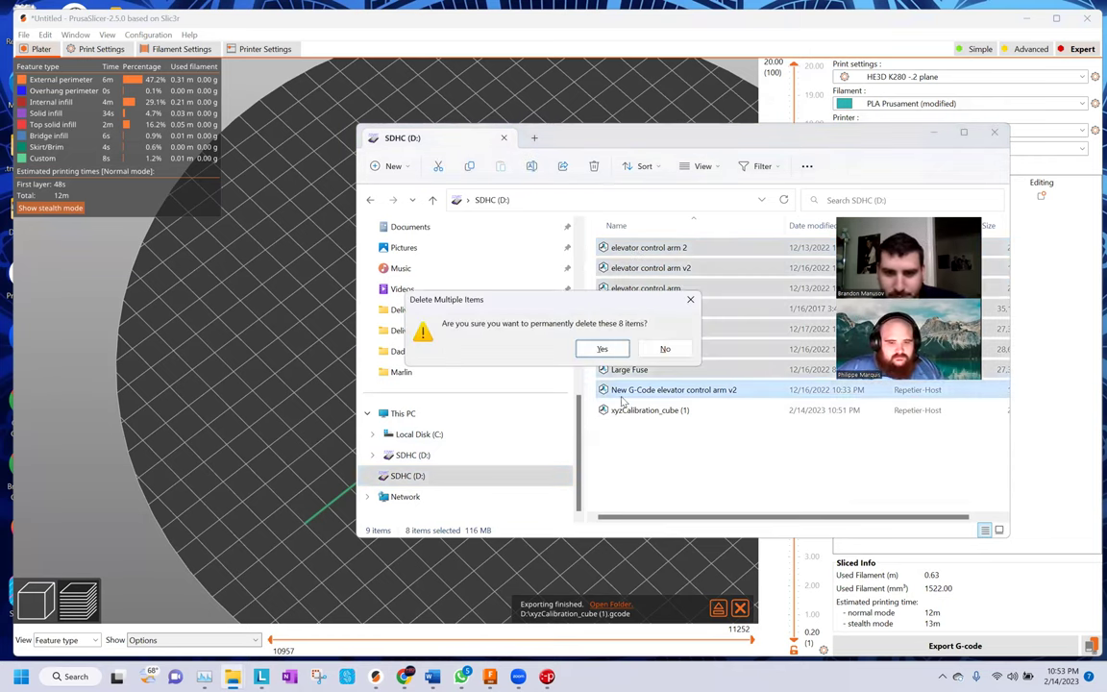
left_click(602, 349)
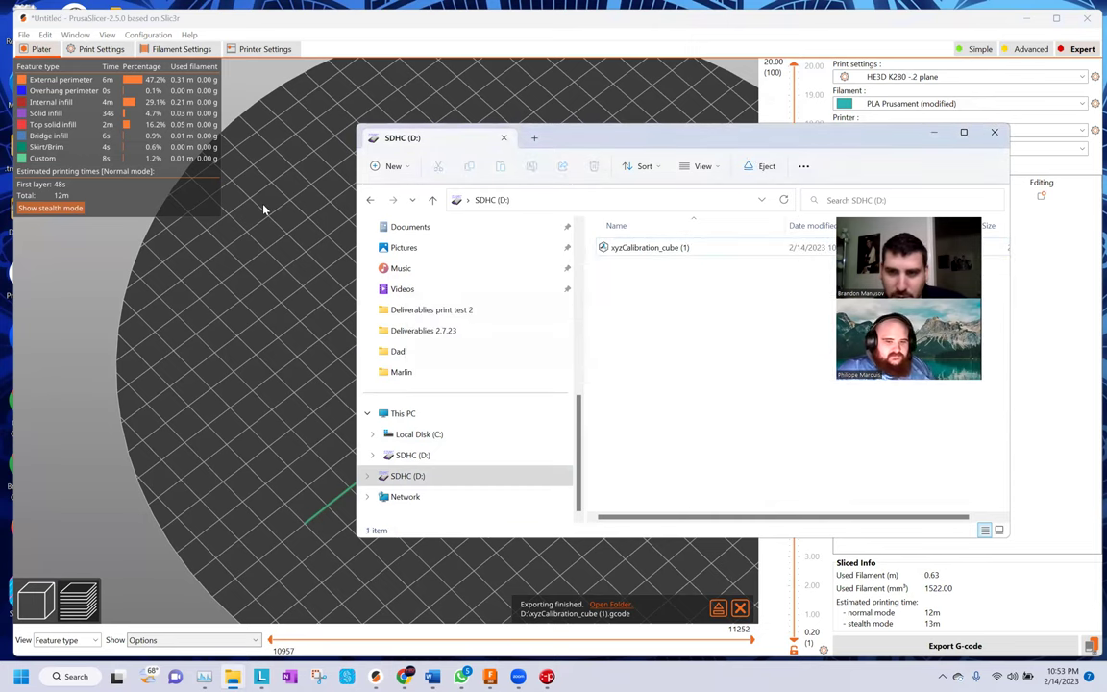
left_click(996, 138)
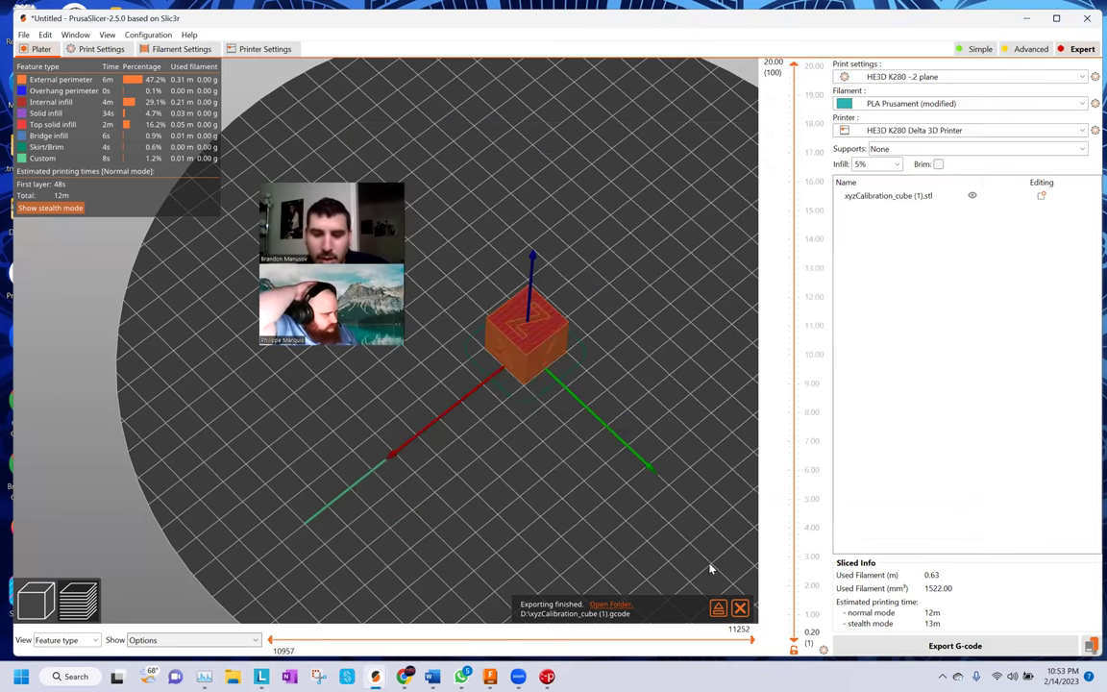
left_click(718, 607)
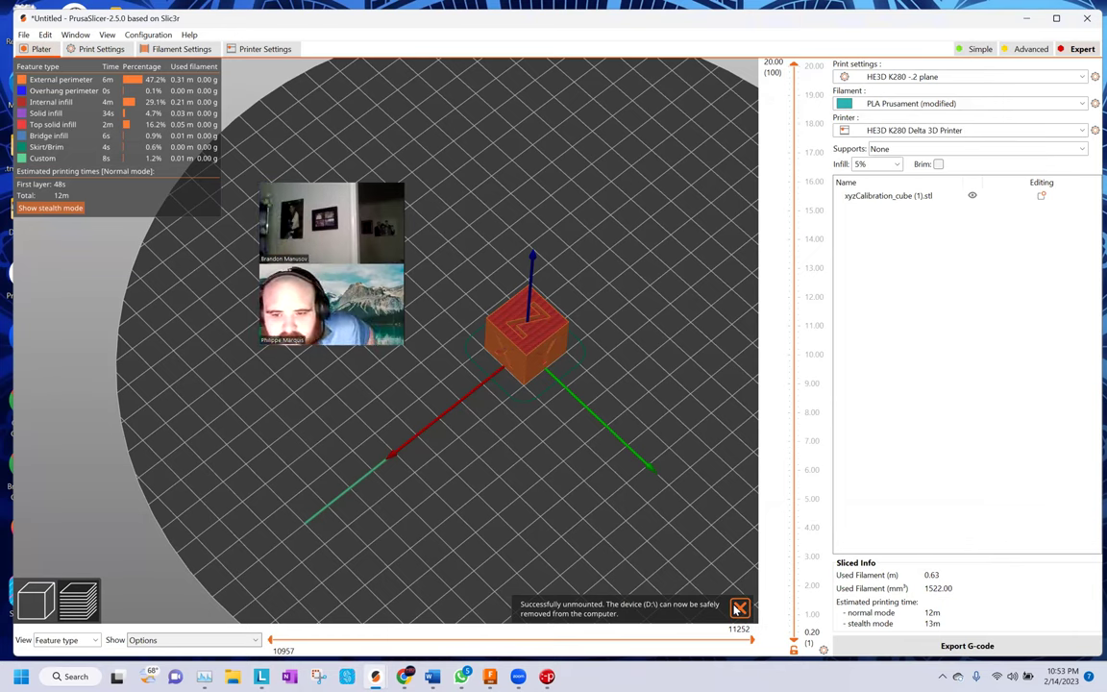
Switch to Pronterface and check the bed and extruder temperatures in the enlarged temperature graph
mouse_move(550, 677)
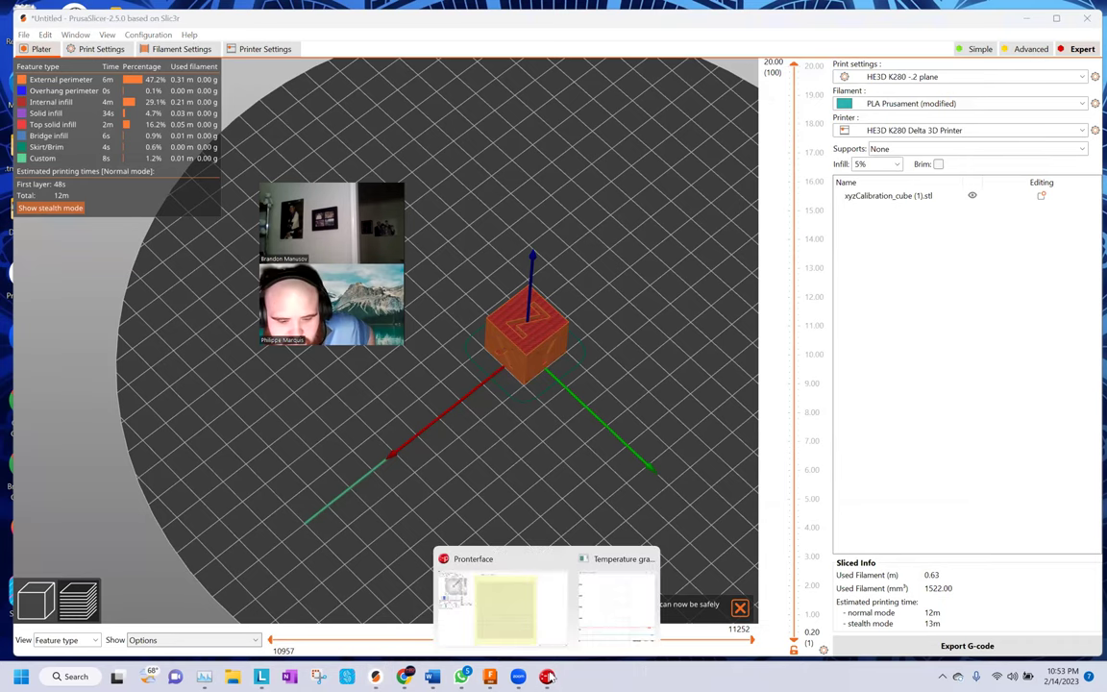
left_click(507, 547)
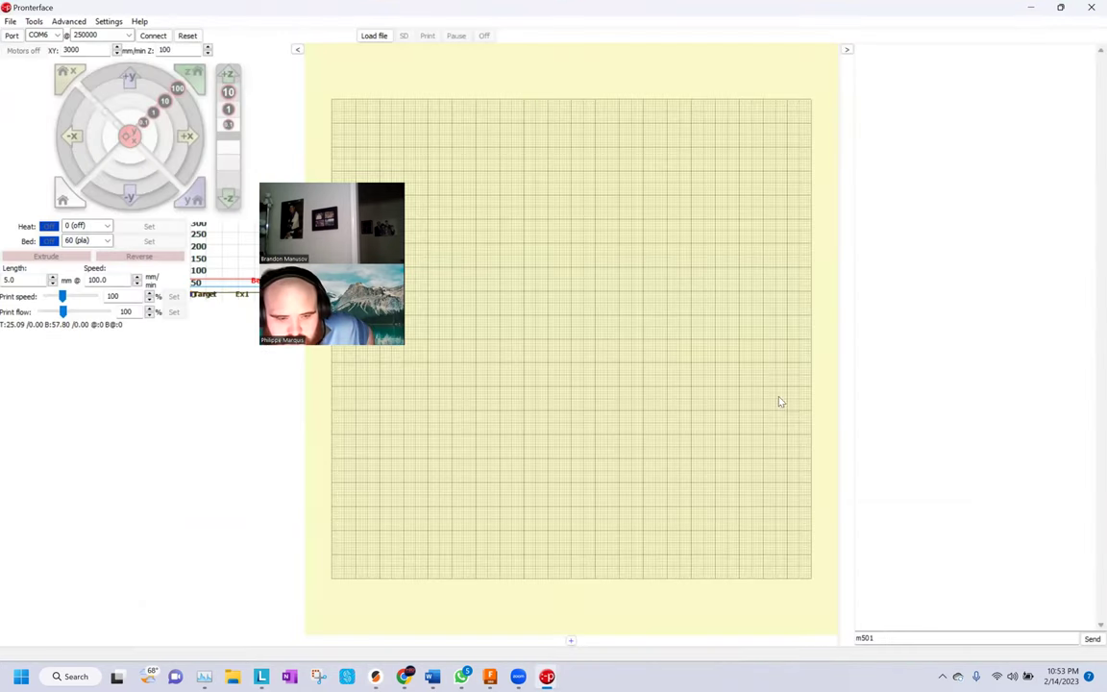
left_click(298, 274)
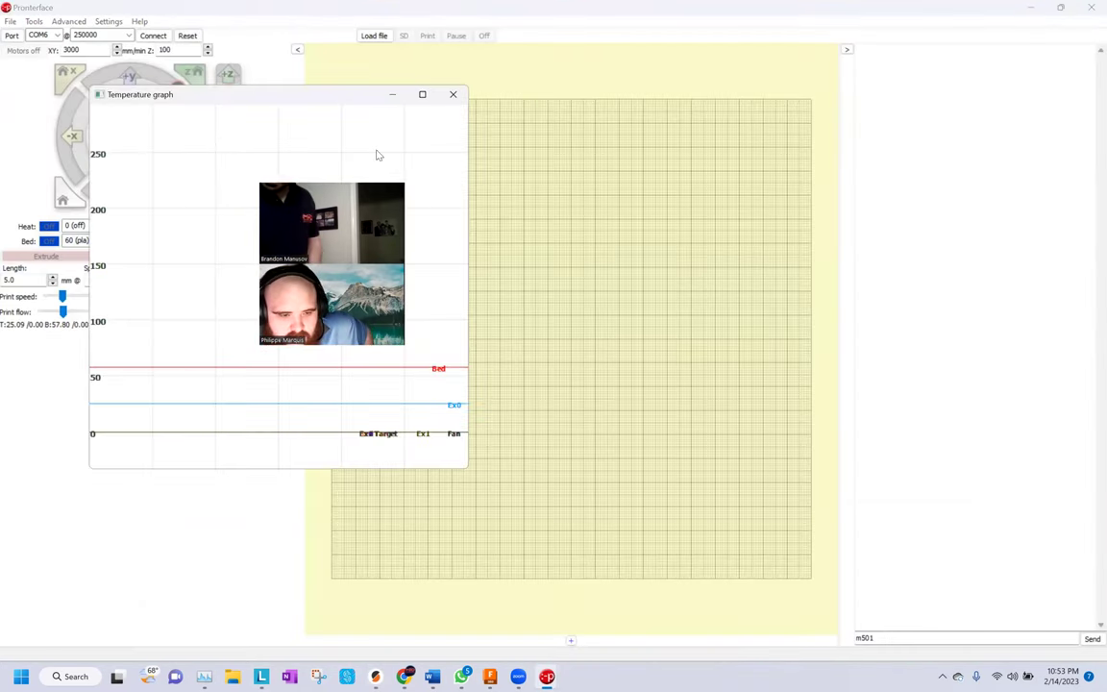
left_click(453, 94)
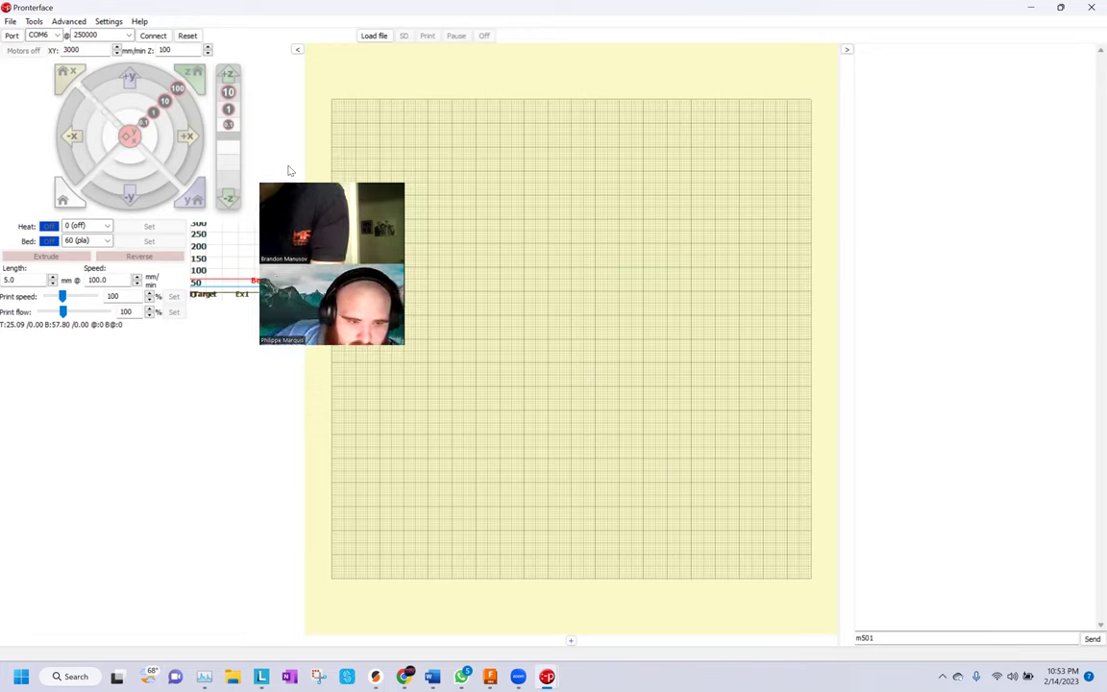
Connect to the printer on port COM7 at 250000 baud after trying COM6
left_click(152, 36)
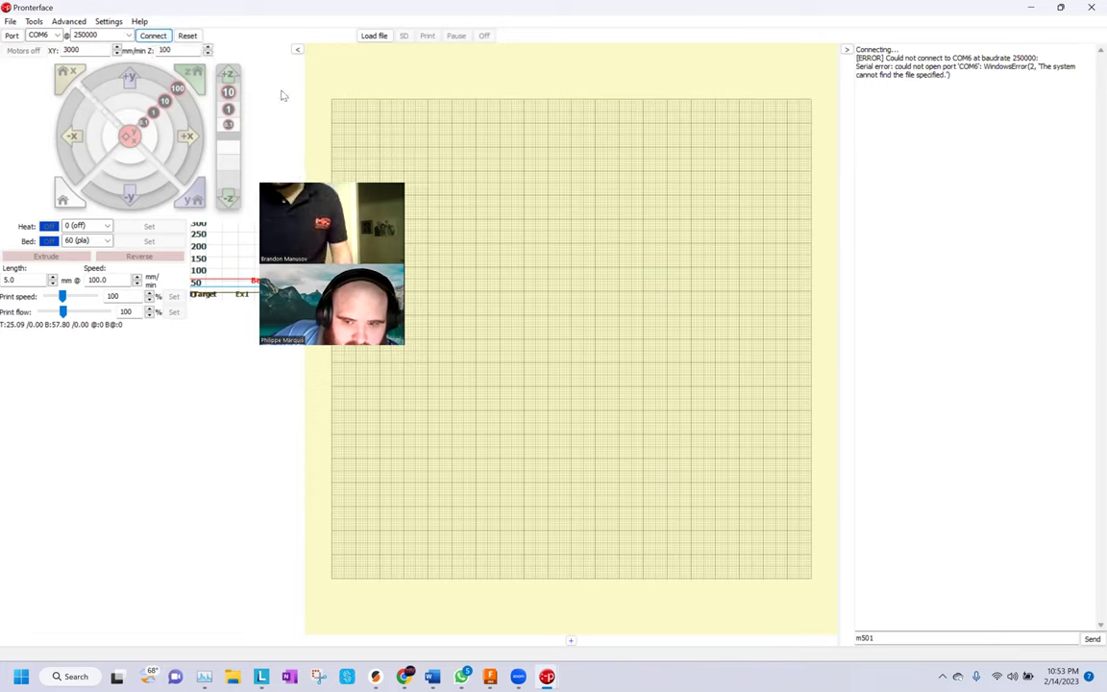
left_click(38, 34)
left_click(58, 35)
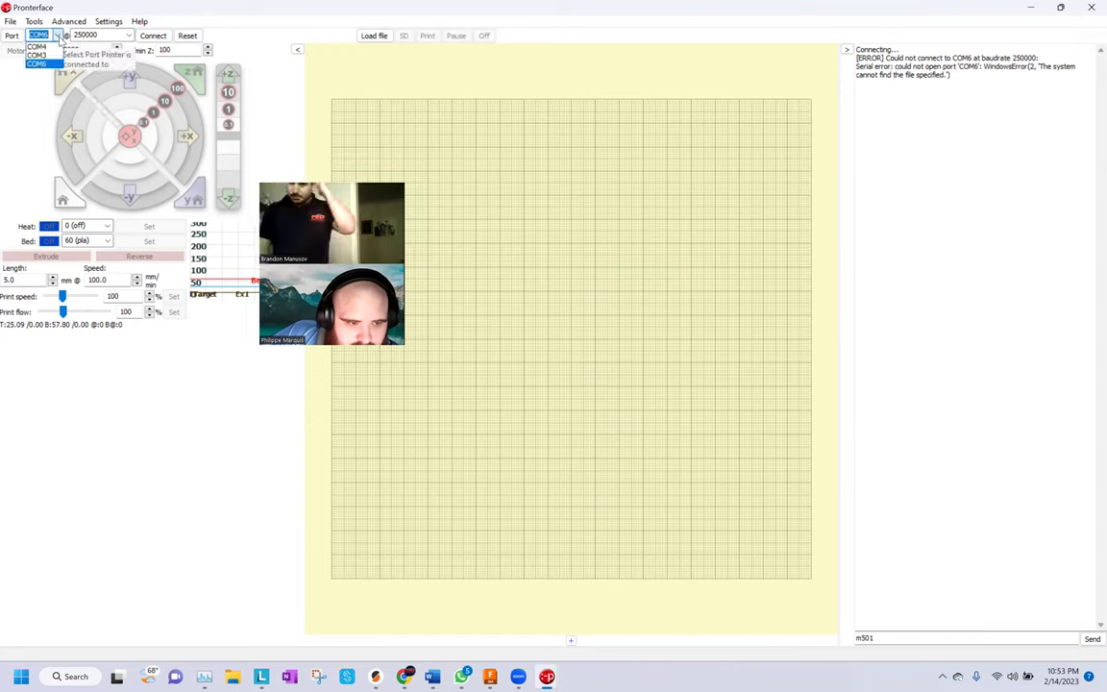
left_click(36, 45)
left_click(58, 36)
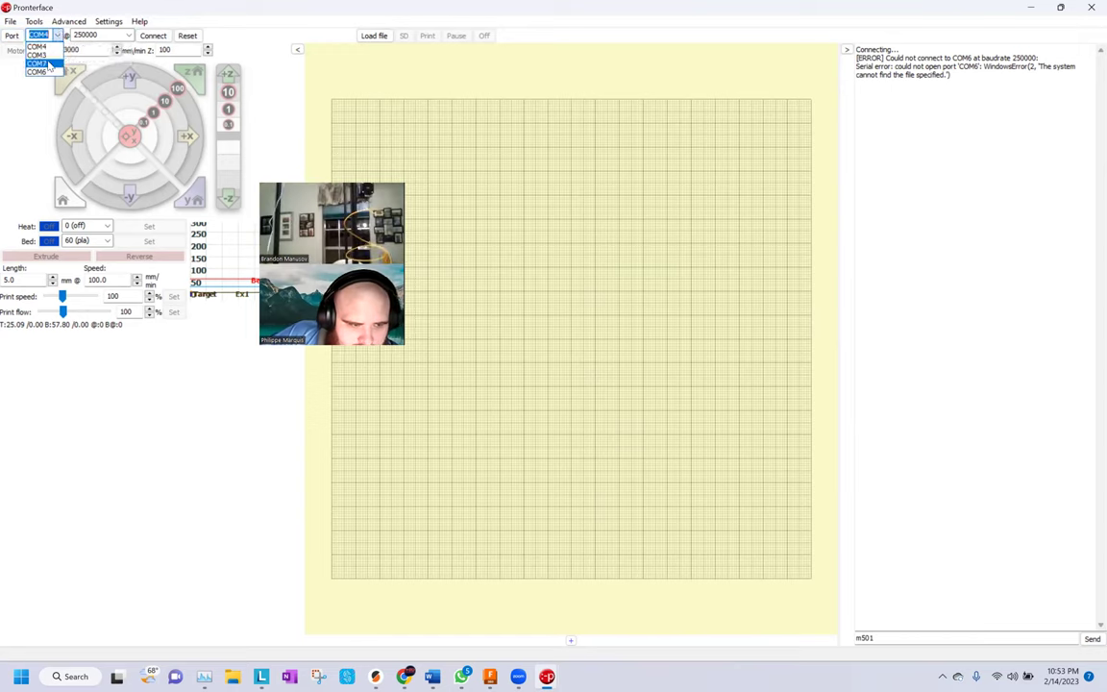
left_click(38, 62)
left_click(153, 35)
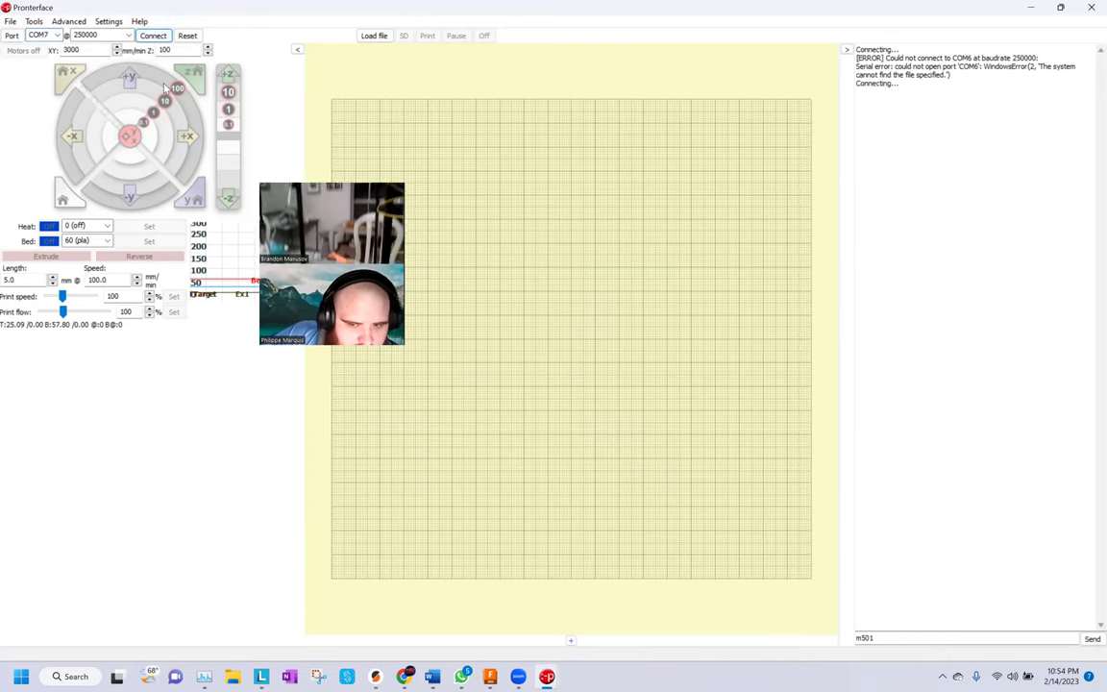
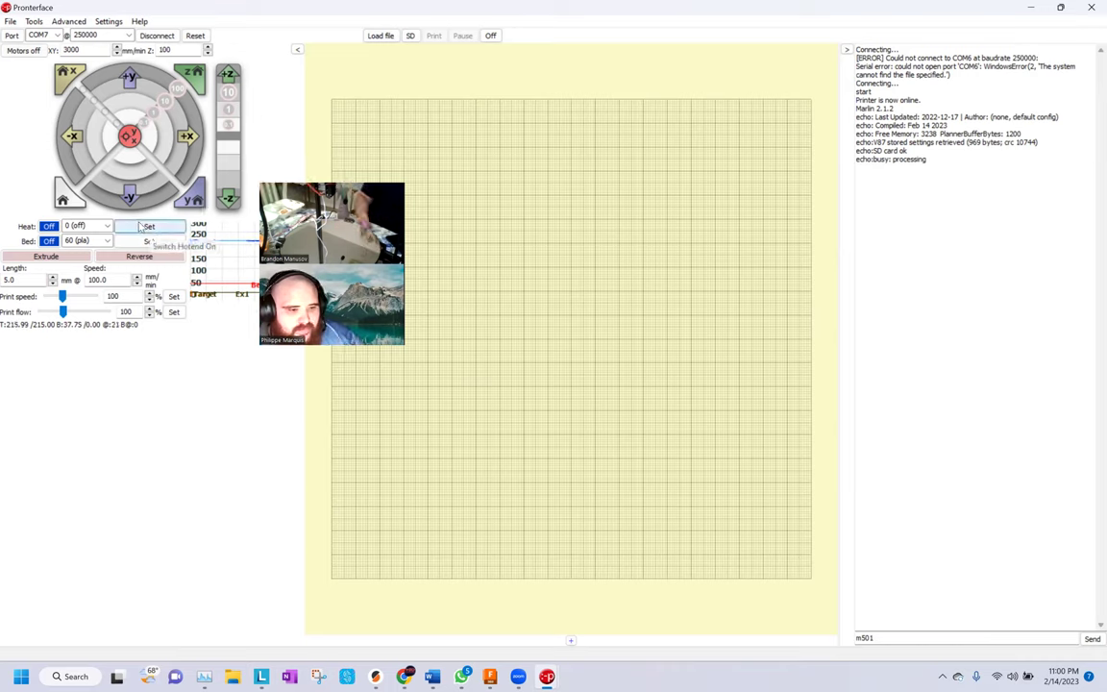
Set the hotend temperature to 0 (off) and check the extruder temperature in the enlarged graph
left_click(145, 226)
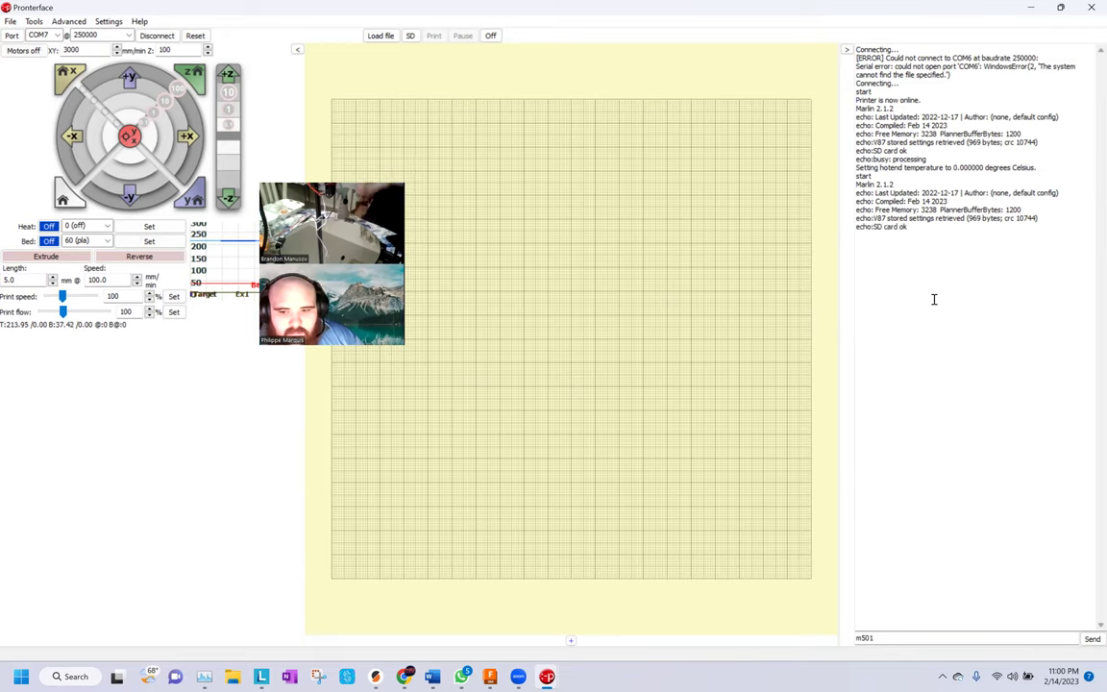
left_click(255, 262)
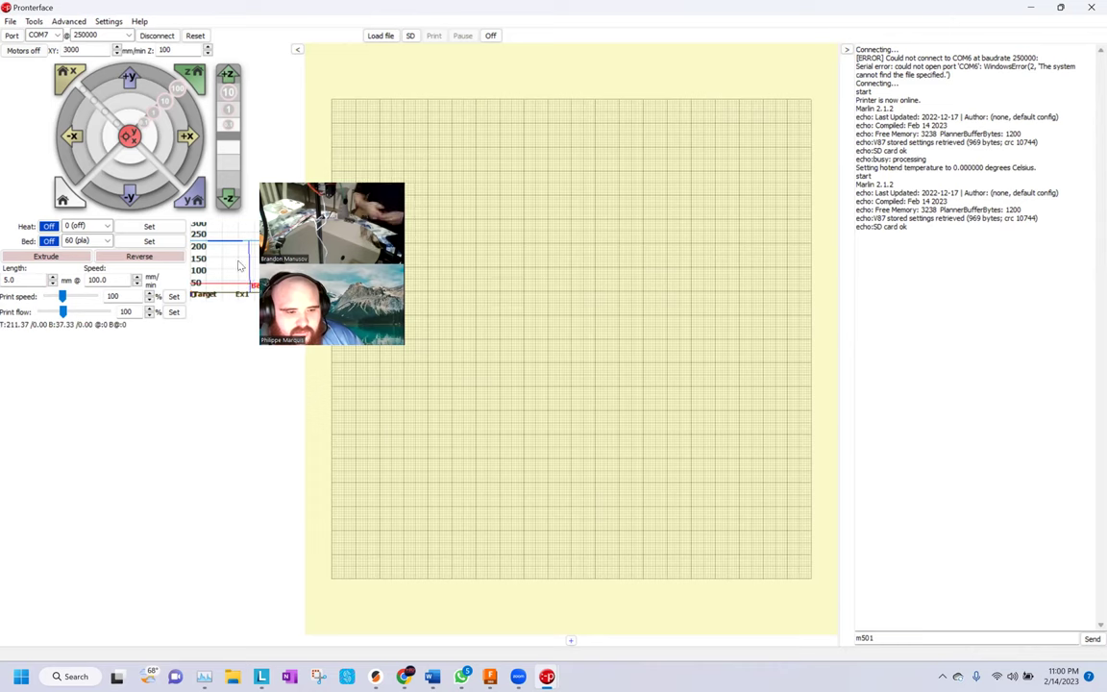
left_click(453, 94)
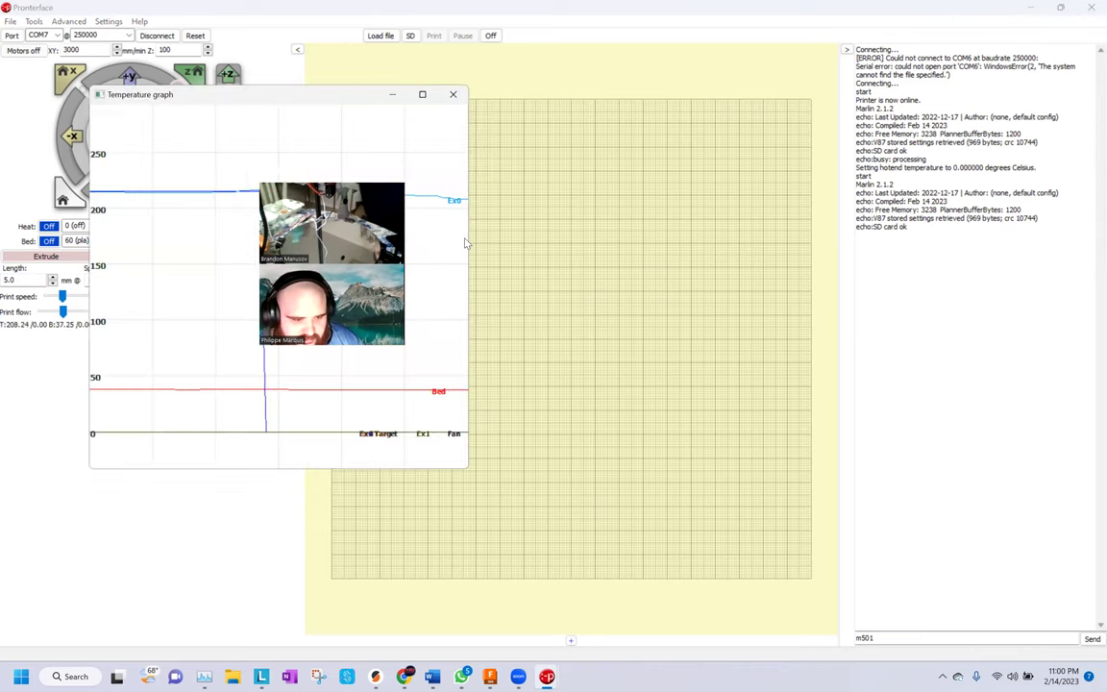
left_click(873, 284)
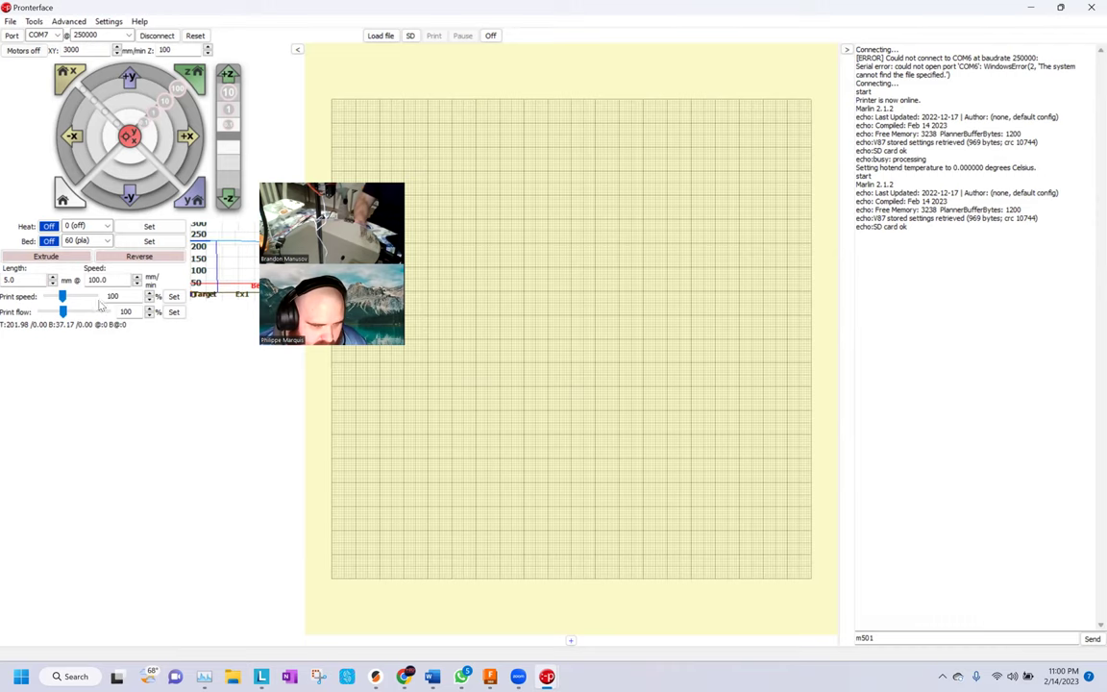
Send m106 s255 to run the fan at full speed, and check the fan and extruder curves in the temperature graph
mouse_move(273, 678)
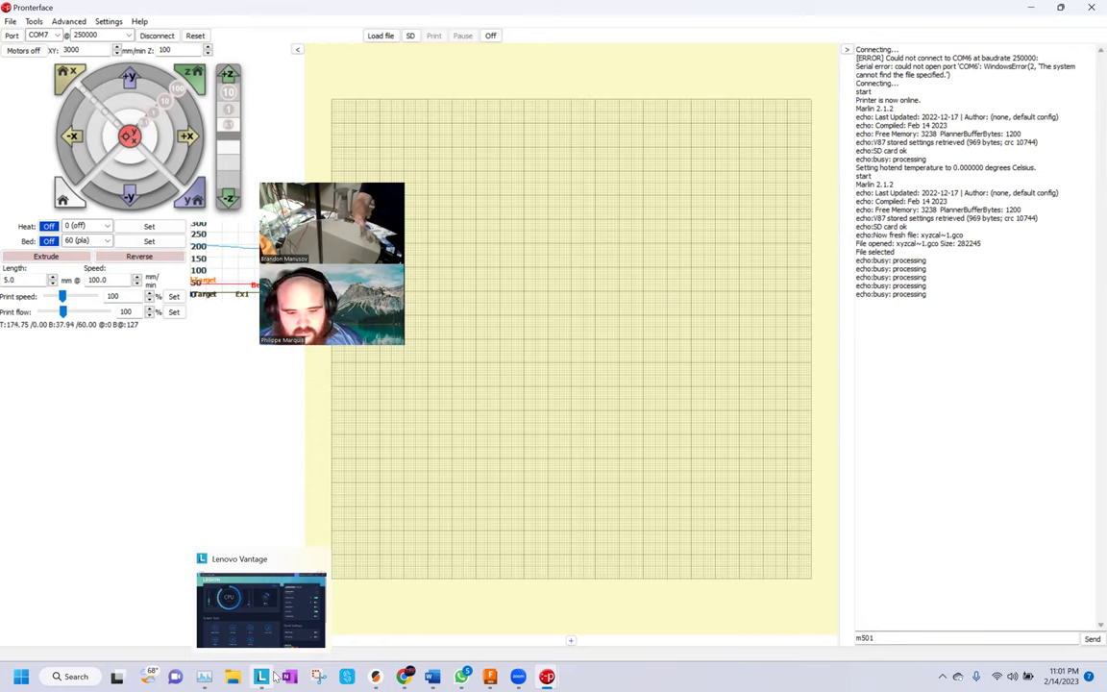
double_click(860, 638)
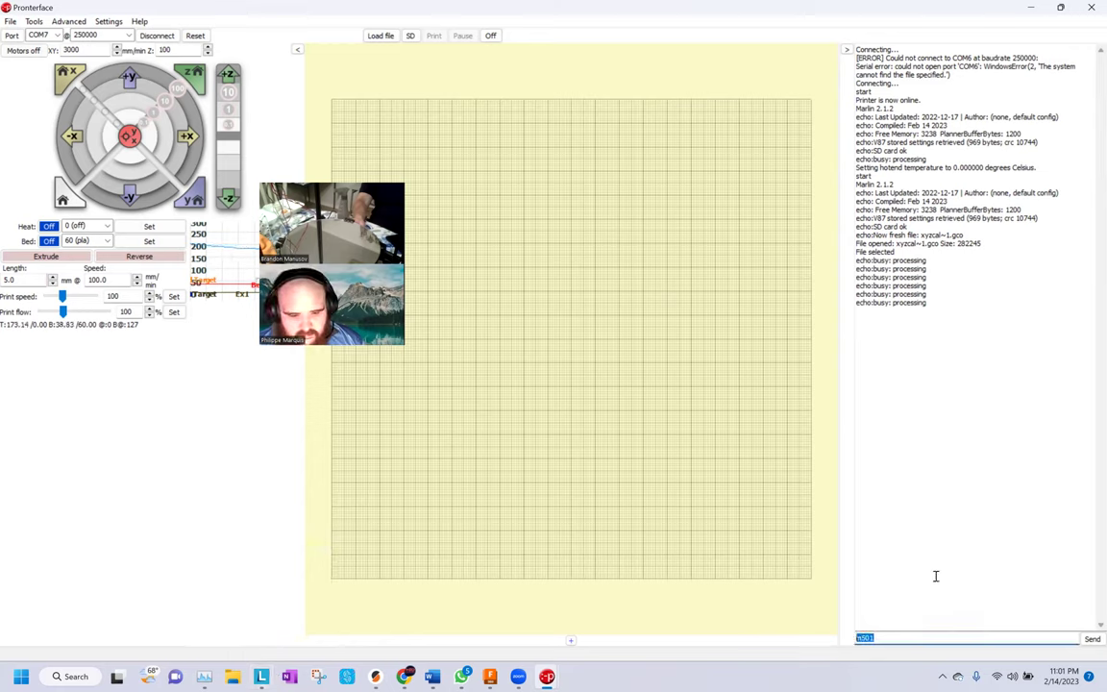
type("m")
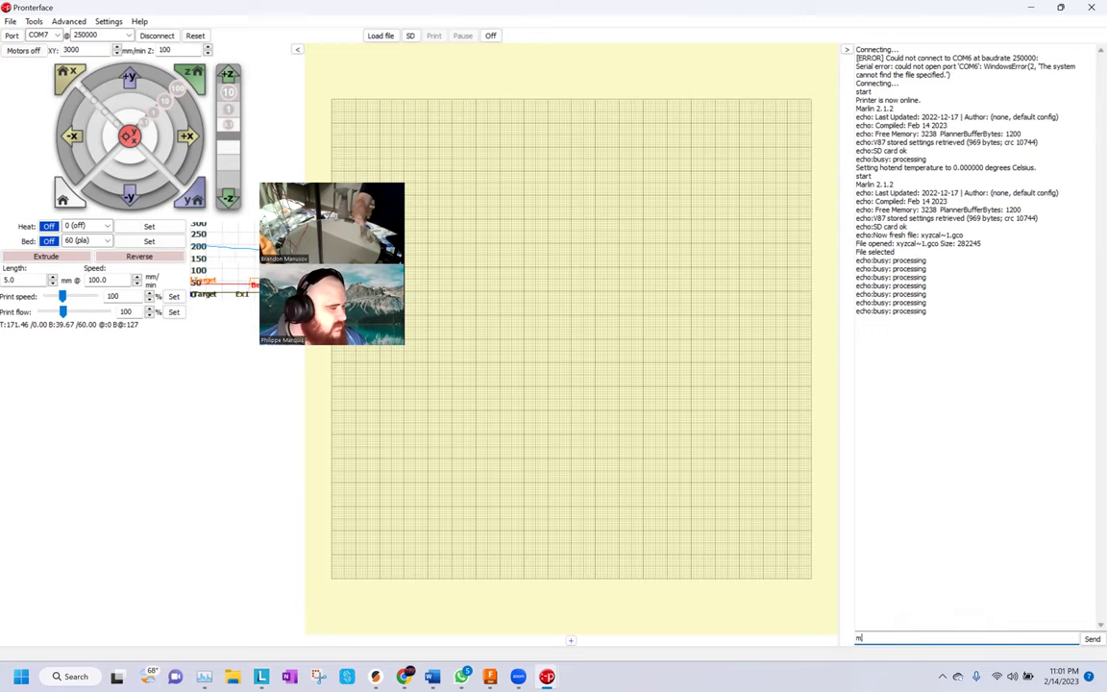
type("106 s")
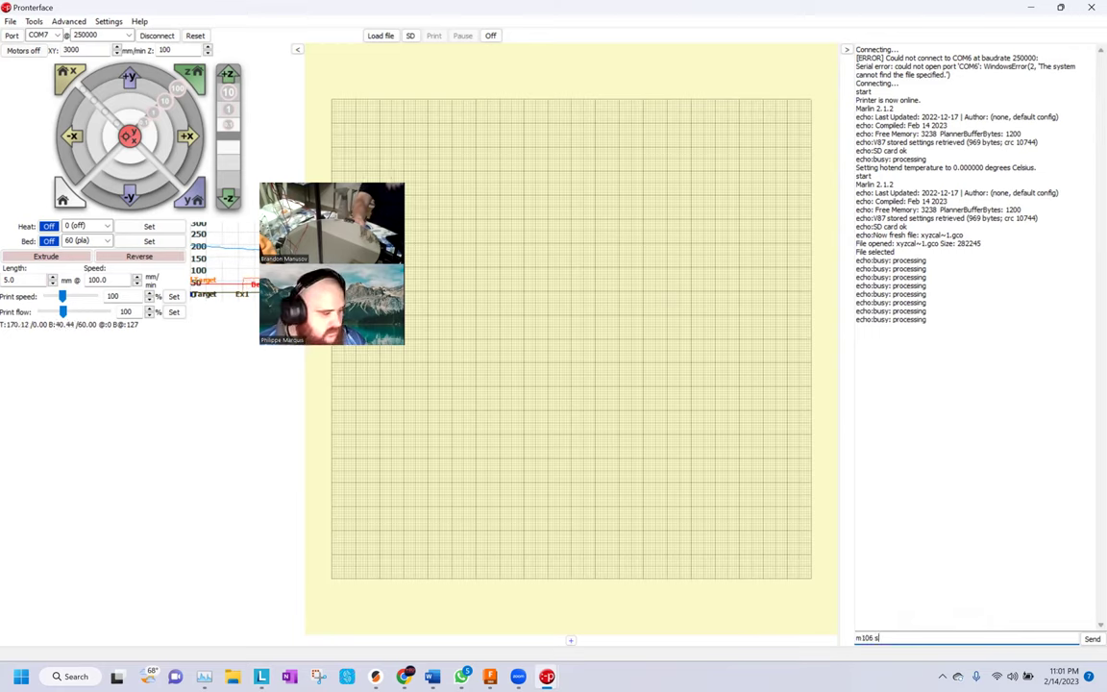
type("255")
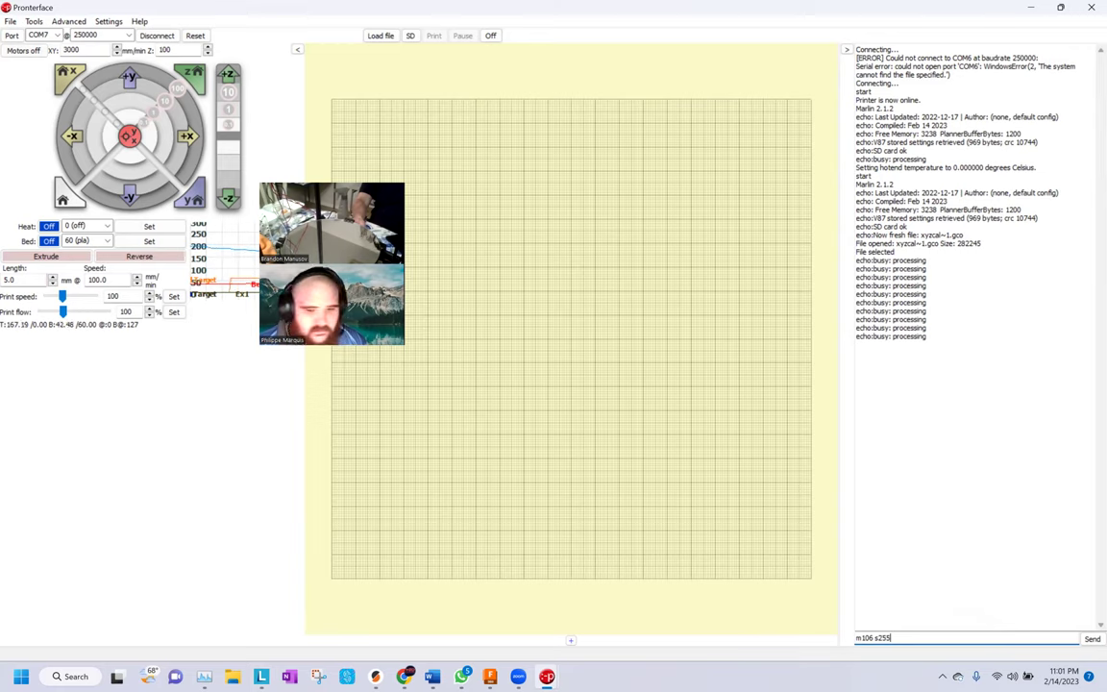
key("Return")
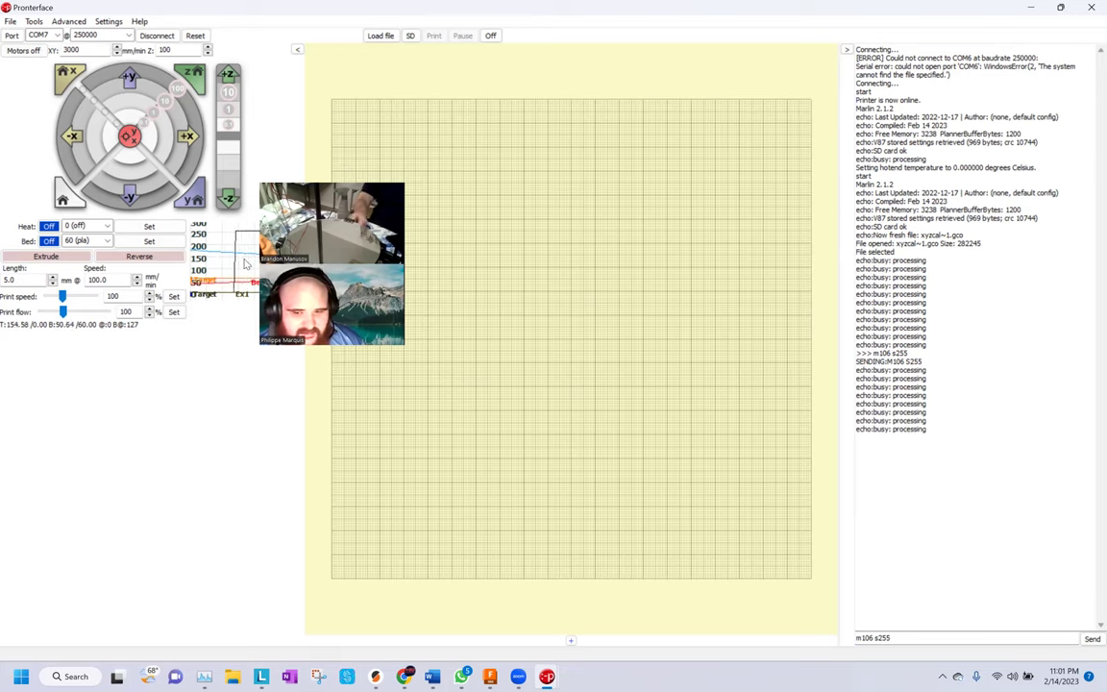
left_click(245, 264)
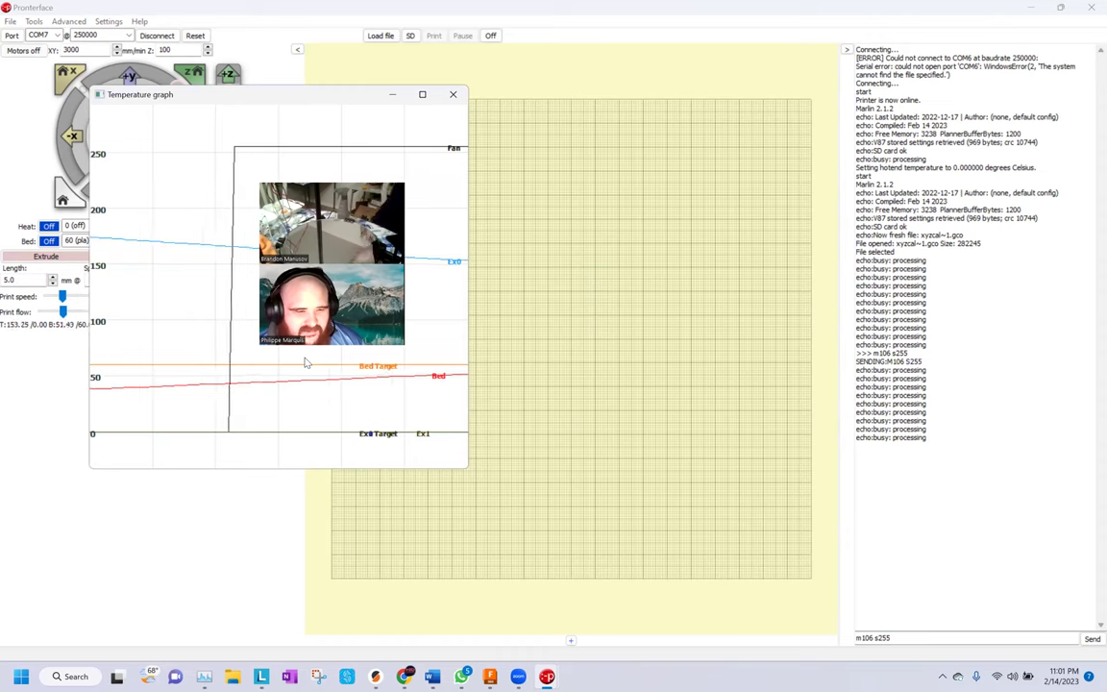
left_click(268, 516)
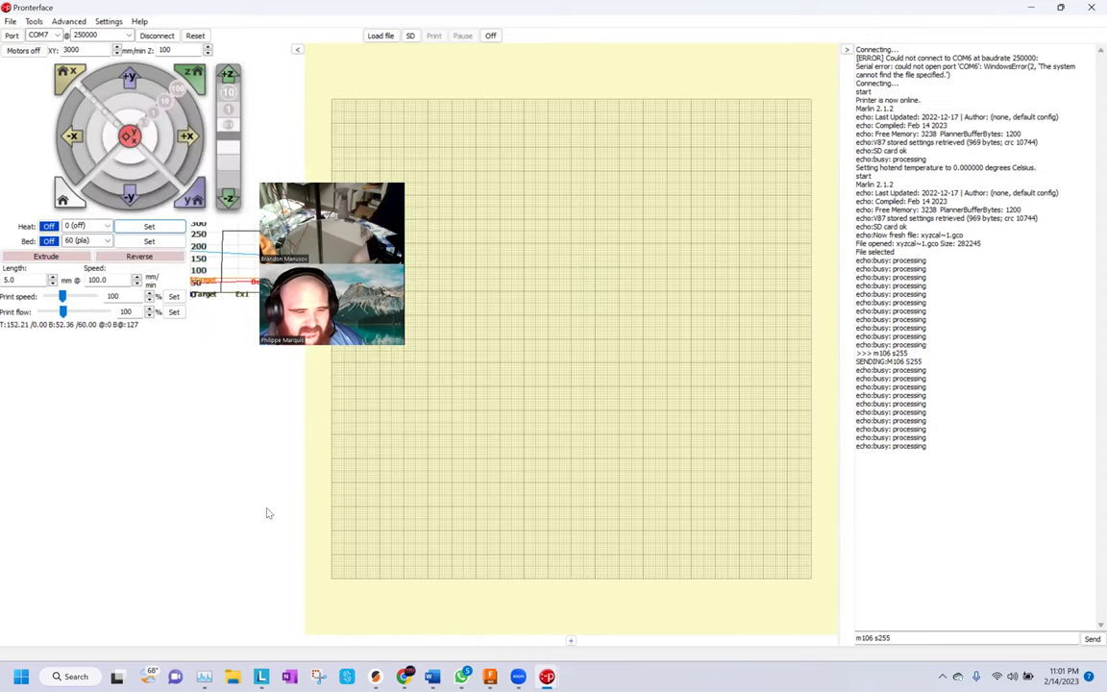
Send m107 to switch the fan off, and check the fan, bed and extruder curves in the temperature graph
left_click(905, 639)
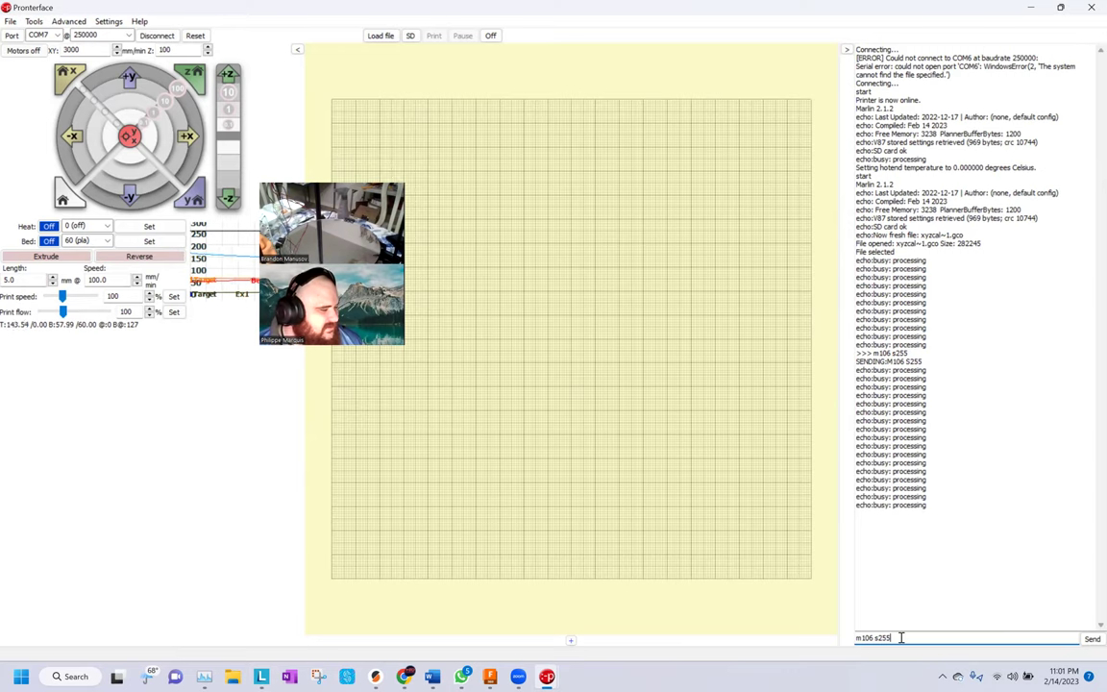
left_click_drag(901, 637, 848, 634)
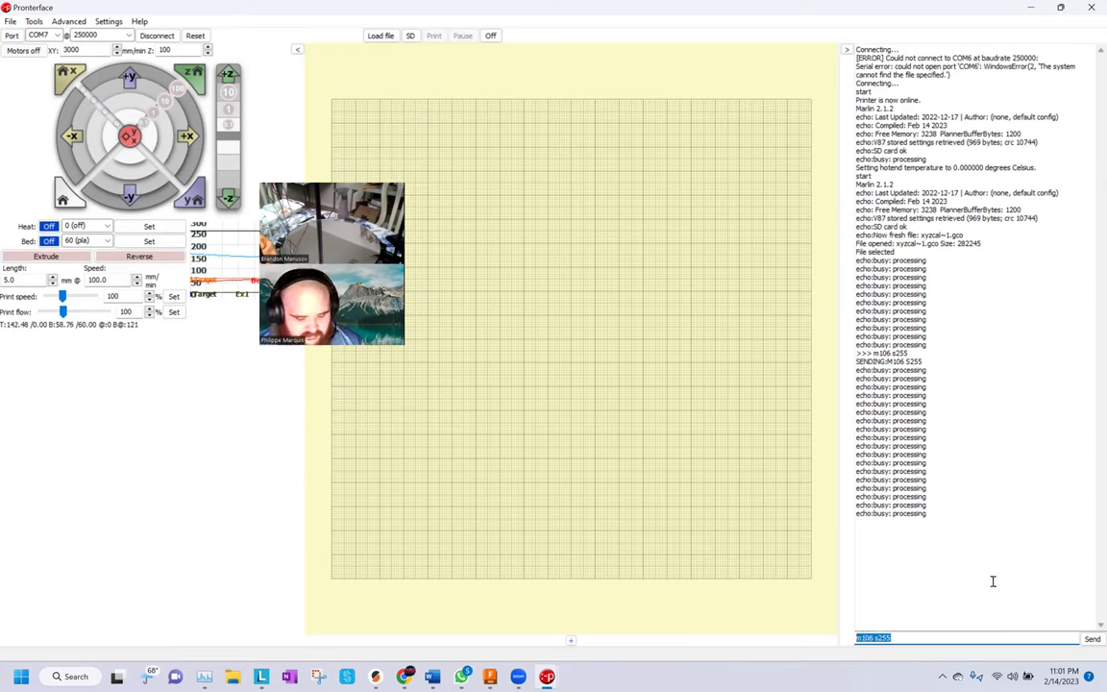
type("m107")
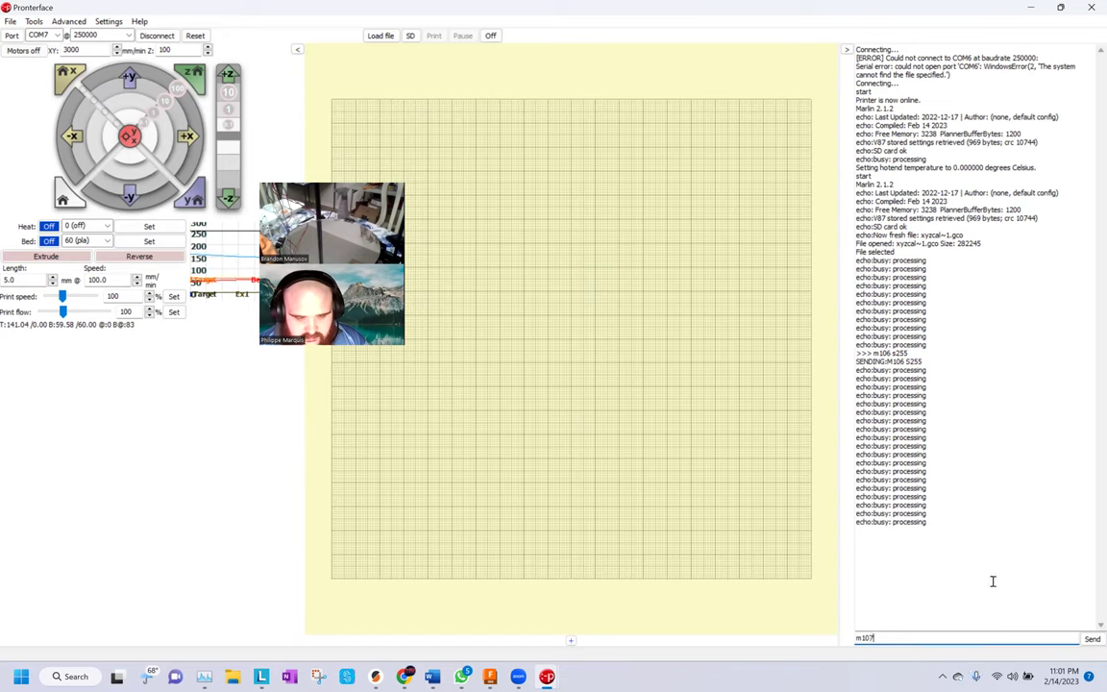
key("Return")
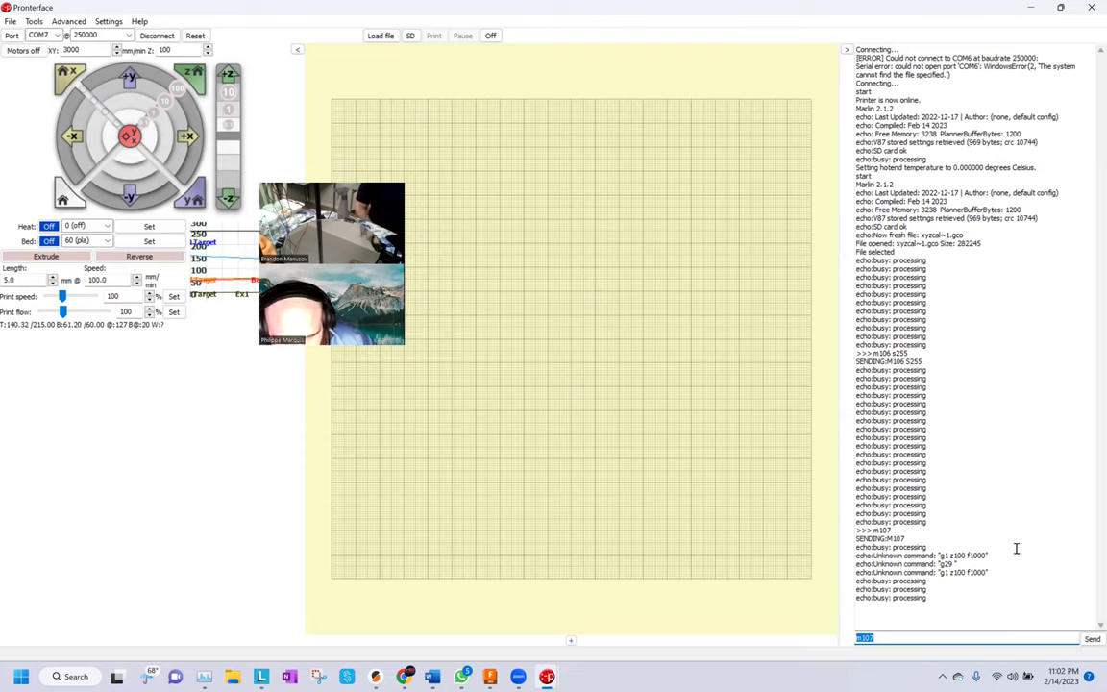
left_click(221, 259)
left_click(450, 91)
left_click(221, 259)
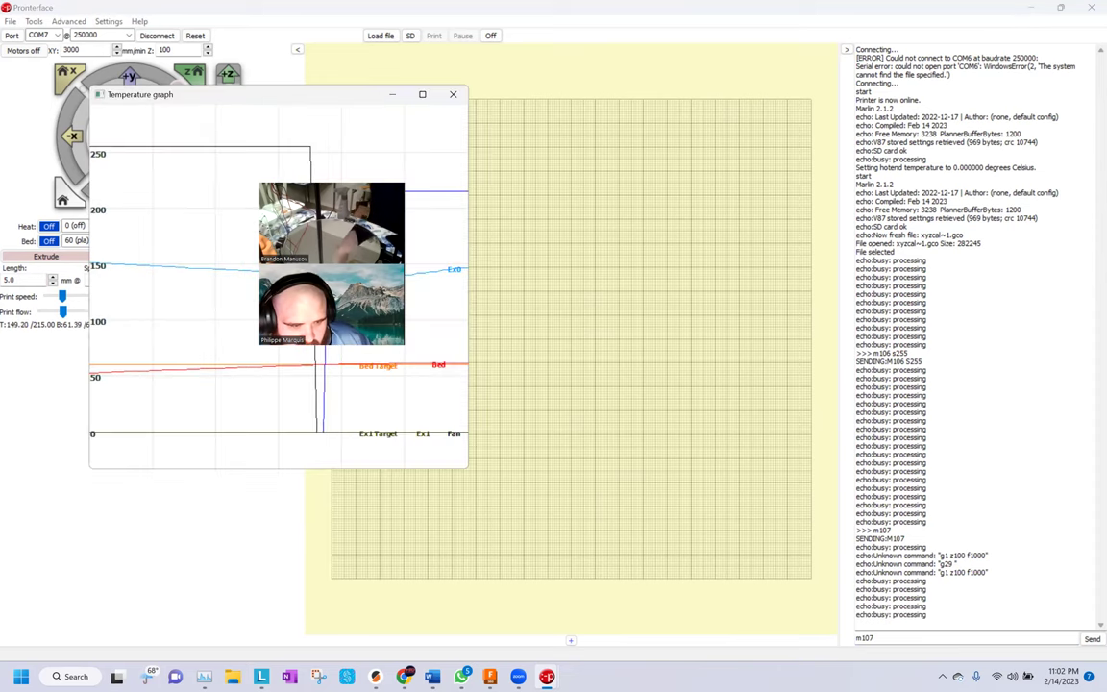
left_click(282, 356)
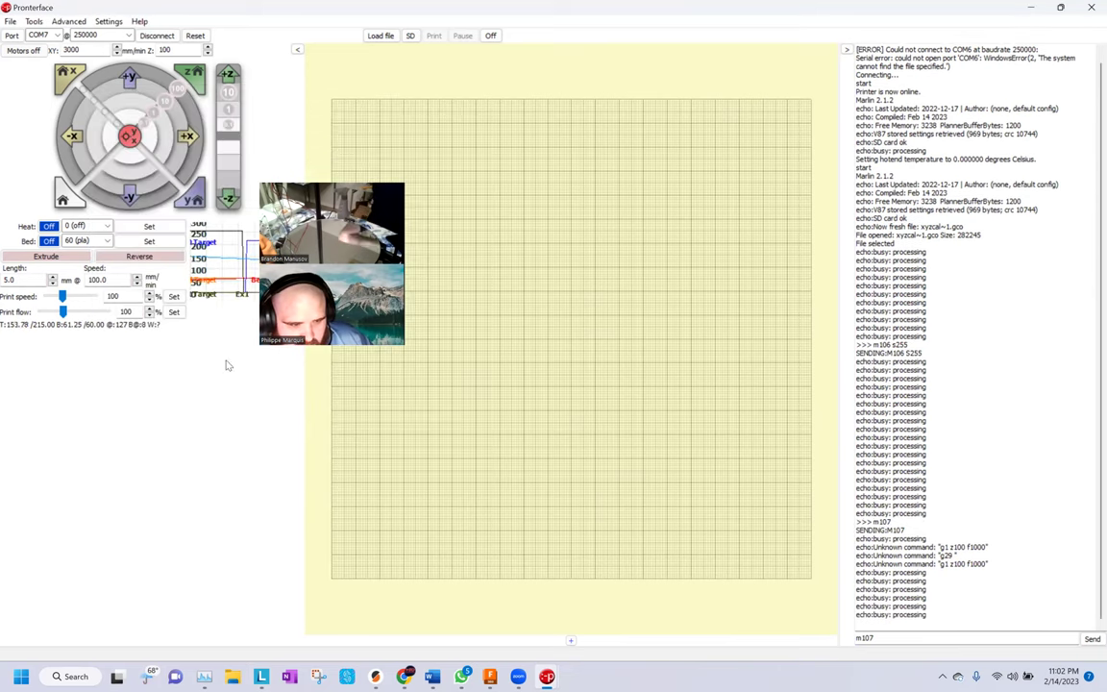
Check the extruder curve against its target line in the enlarged temperature graph as the hotend heats
left_click(238, 265)
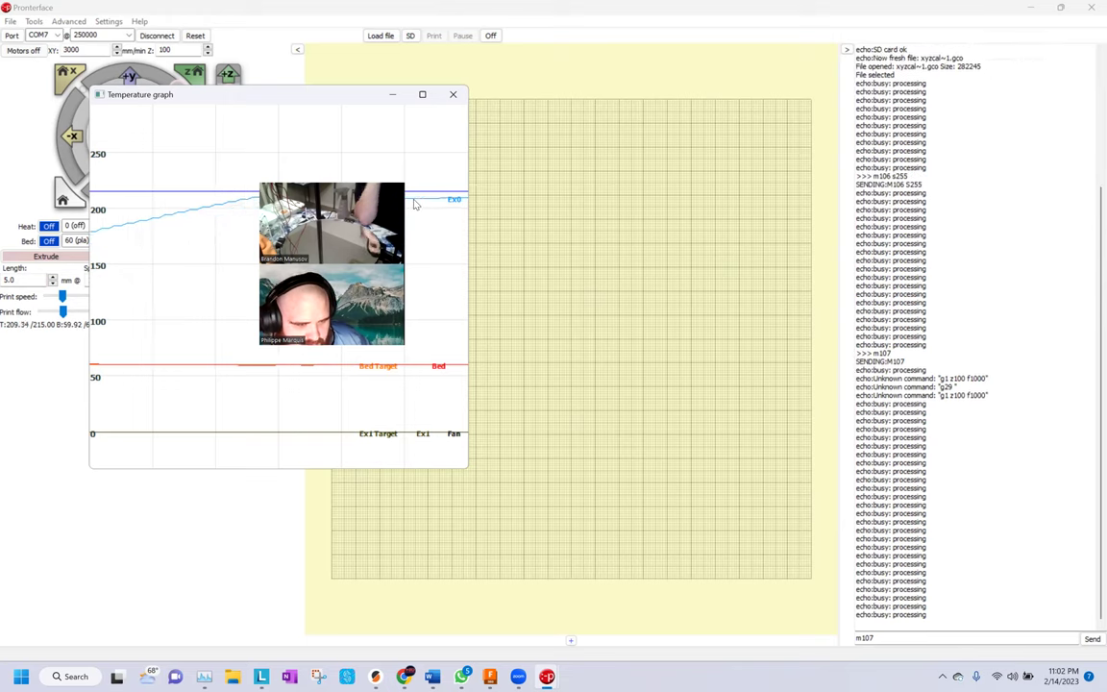
left_click(1033, 168)
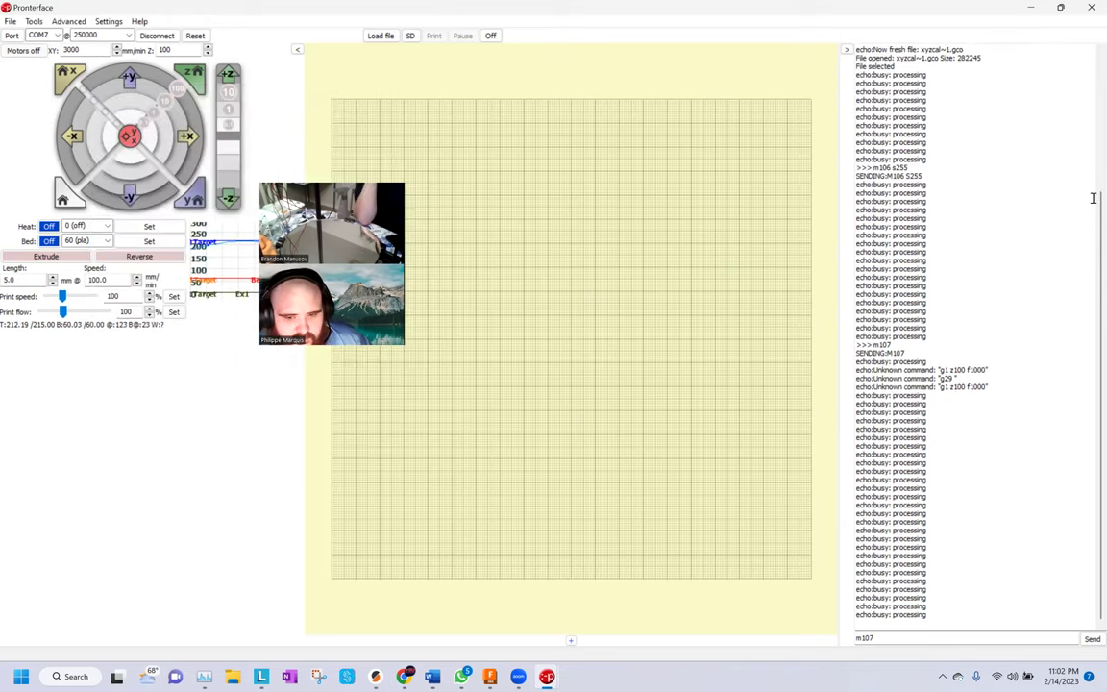
left_click(223, 264)
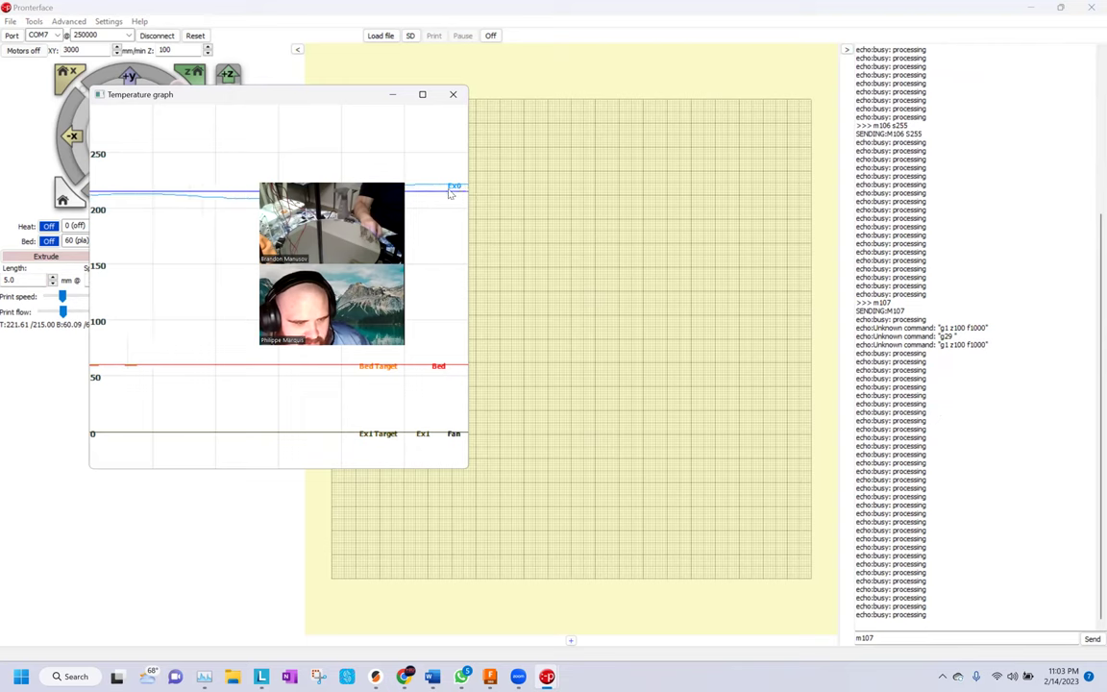
left_click(519, 403)
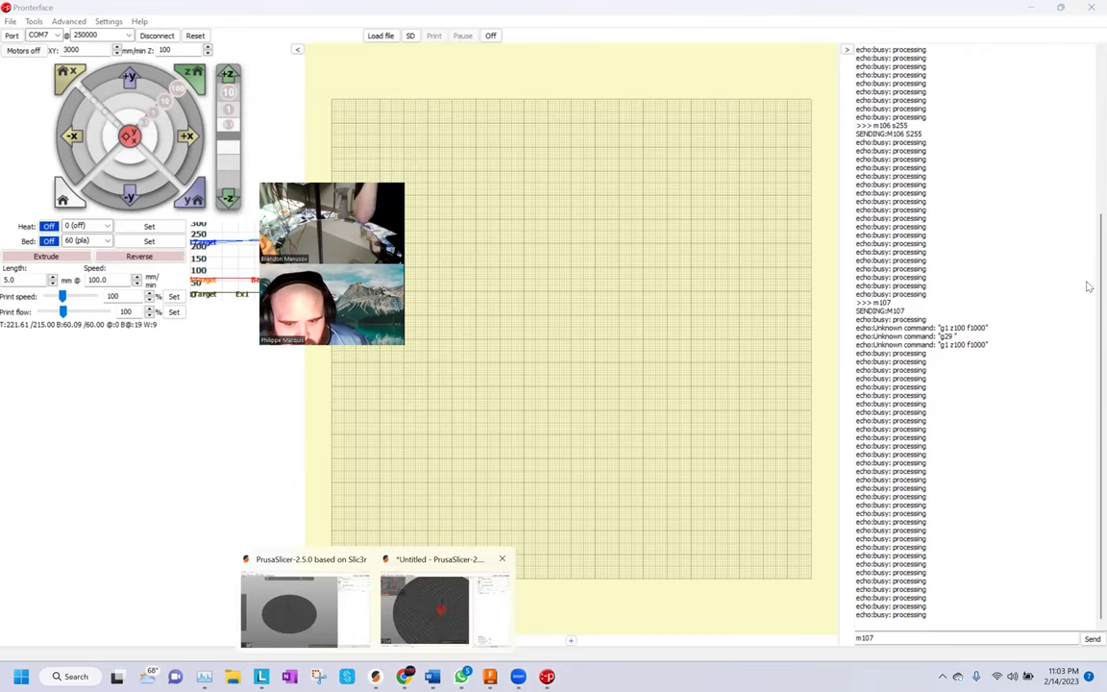
Switch to the PrusaSlicer project with the calibration cube and review the printer's custom start G-code
left_click(460, 598)
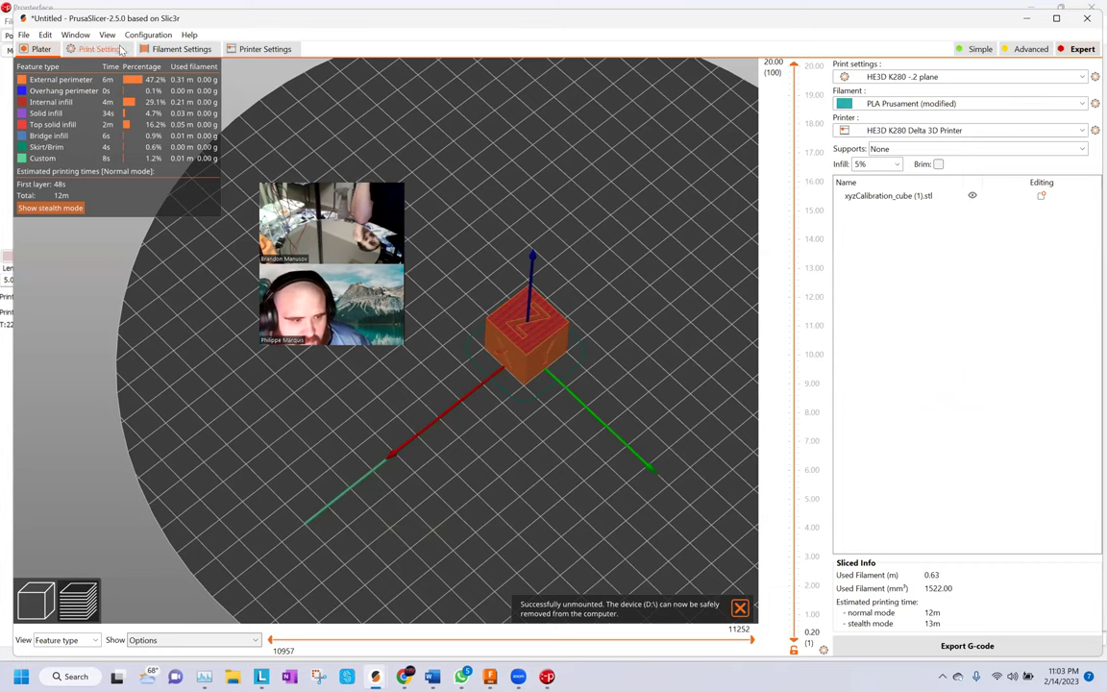
left_click(154, 48)
left_click(91, 53)
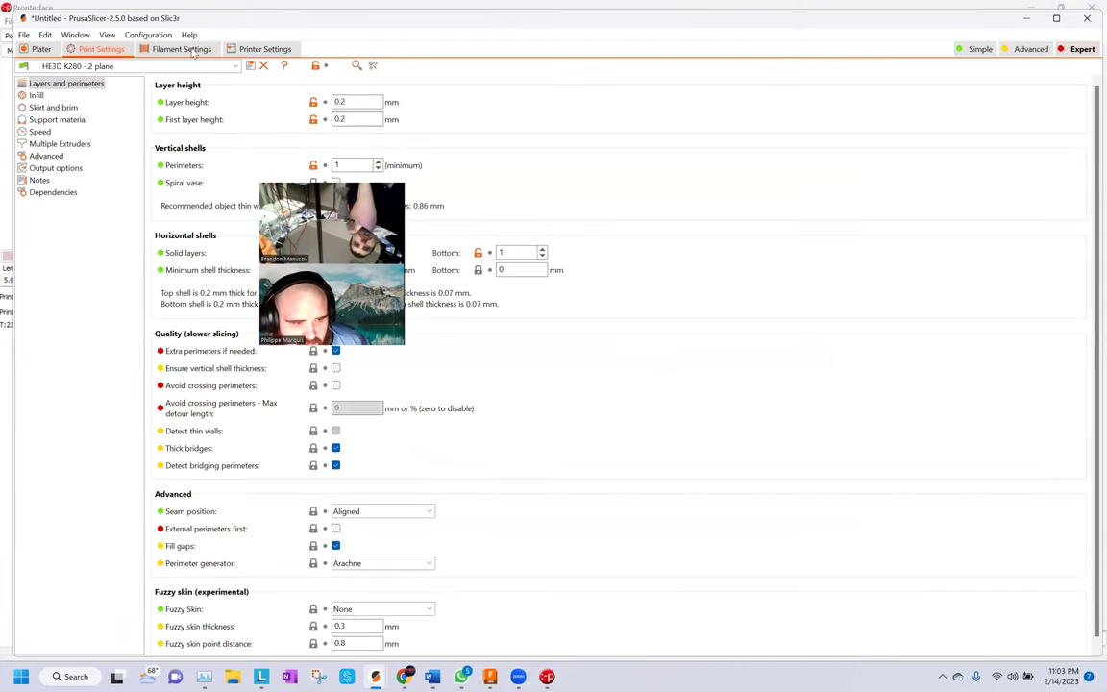
left_click(257, 49)
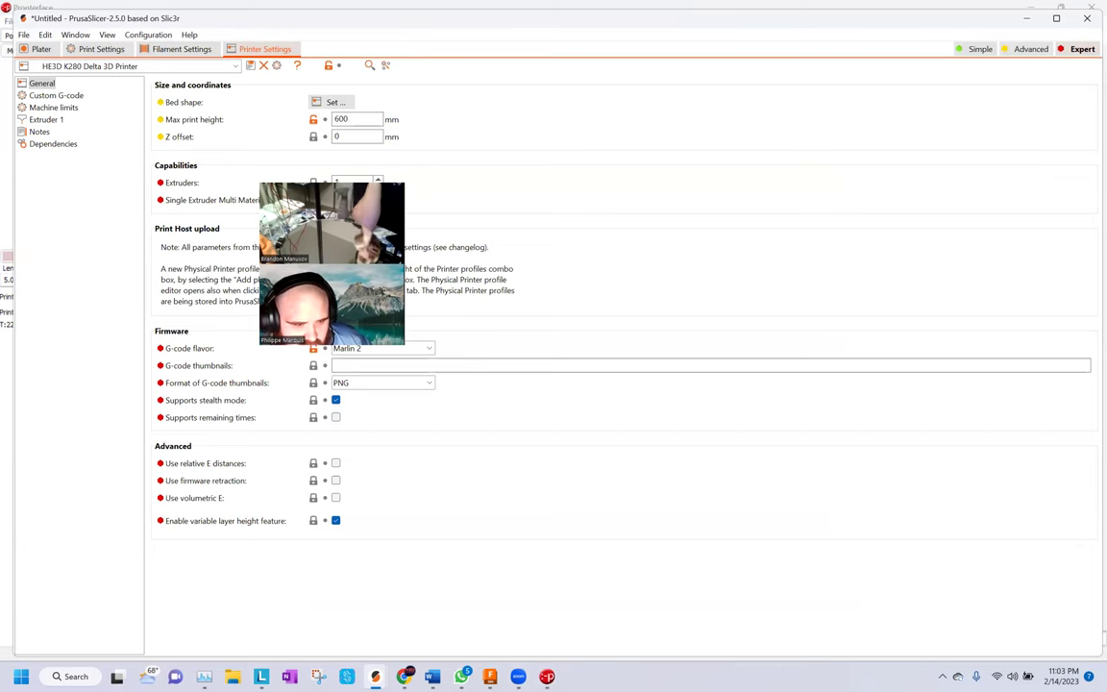
left_click(59, 94)
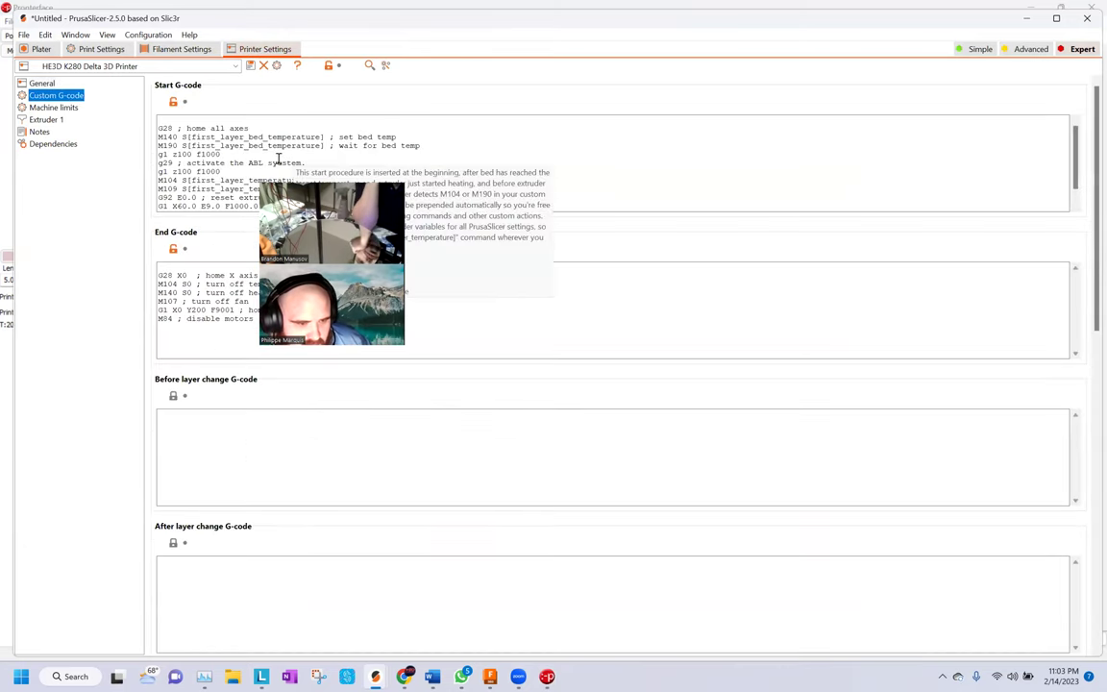
left_click(329, 130)
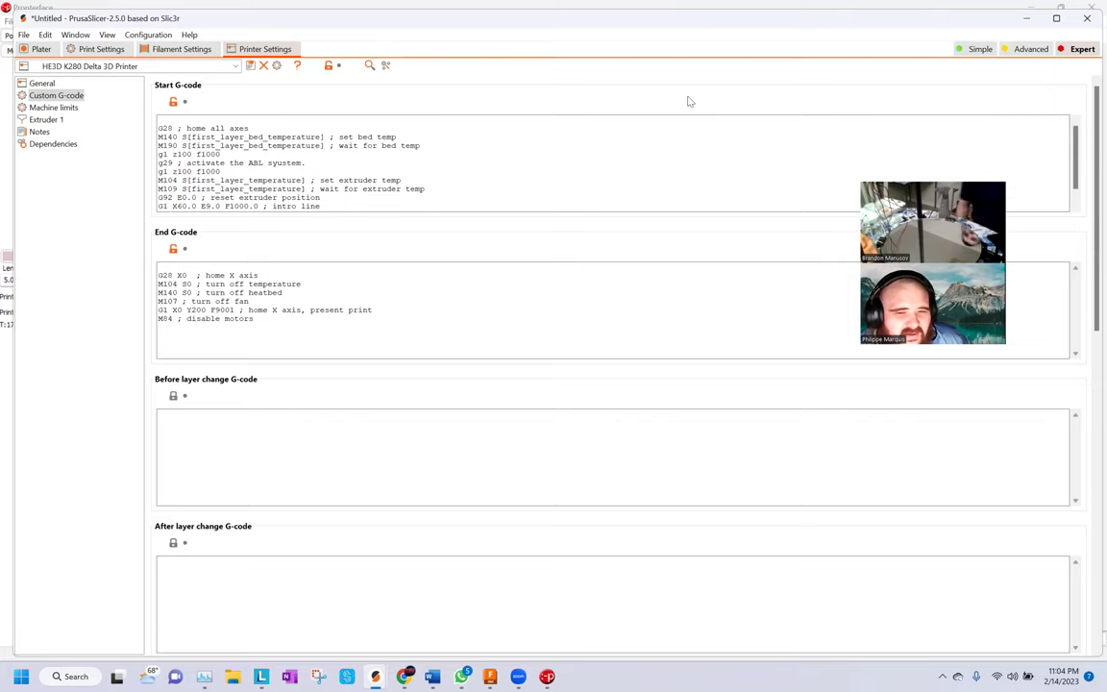
Return to Pronterface and check the extruder and bed curves in the enlarged temperature graph
left_click(1028, 18)
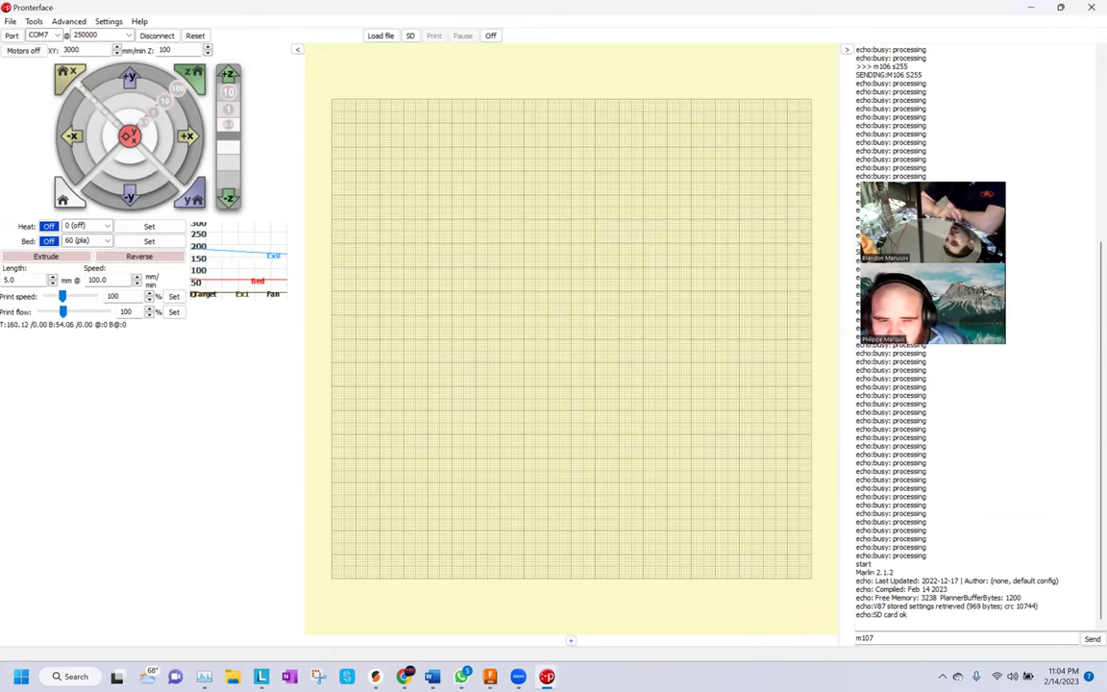
double_click(235, 275)
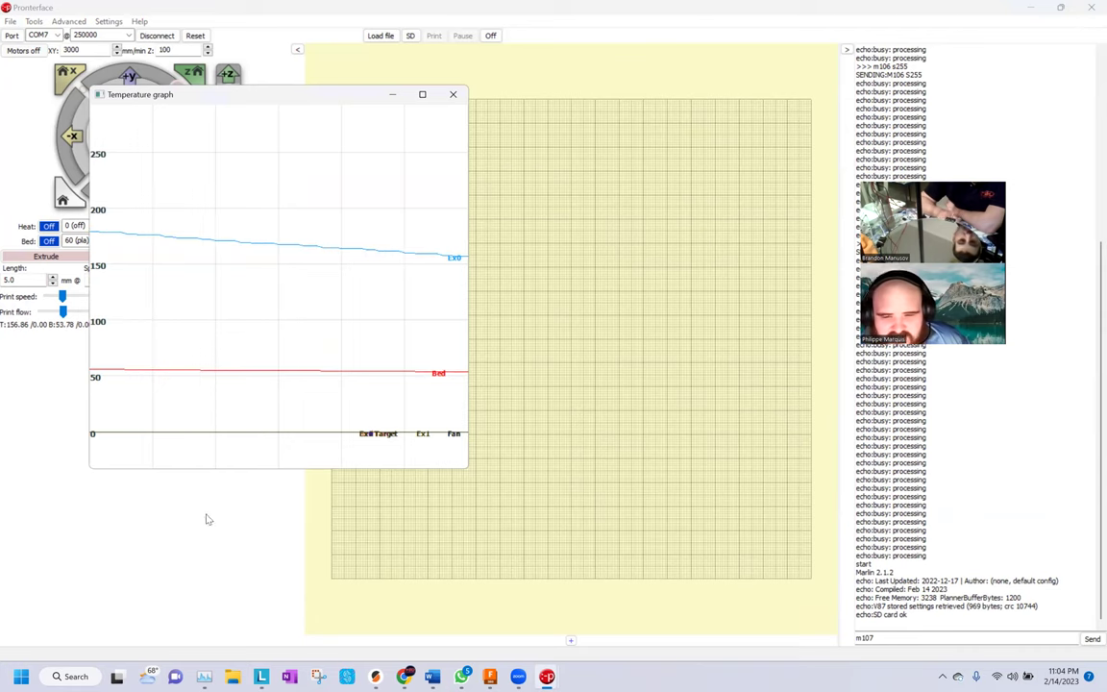
left_click(248, 434)
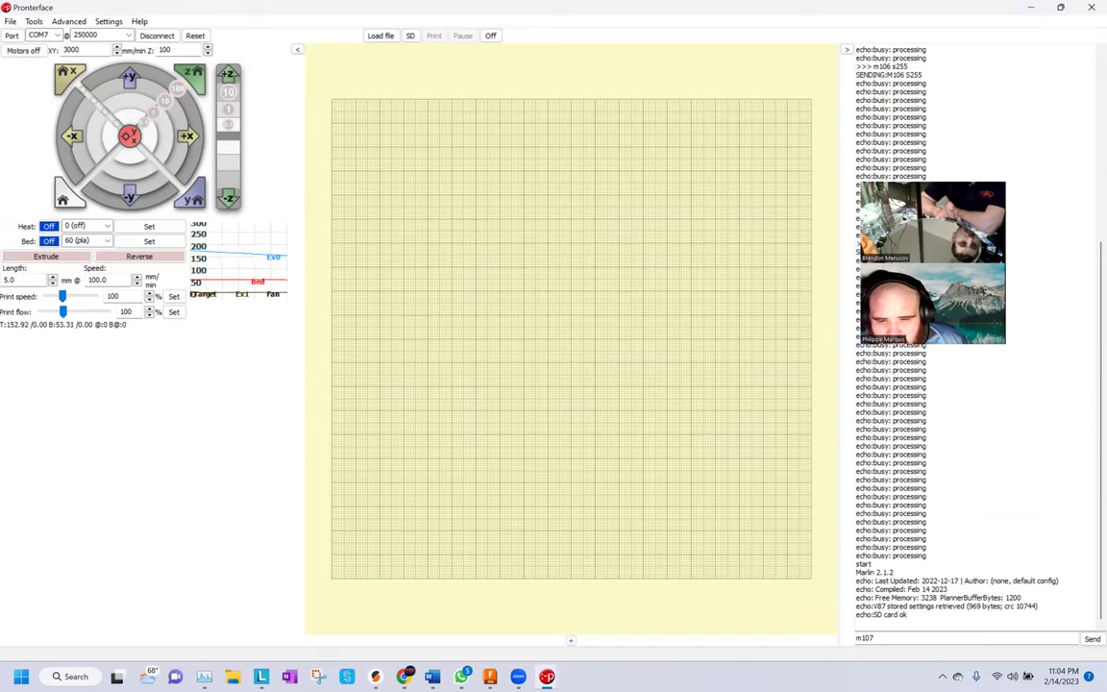
Send g29 to the printer to run the automatic bed levelling
double_click(909, 637)
type("g29")
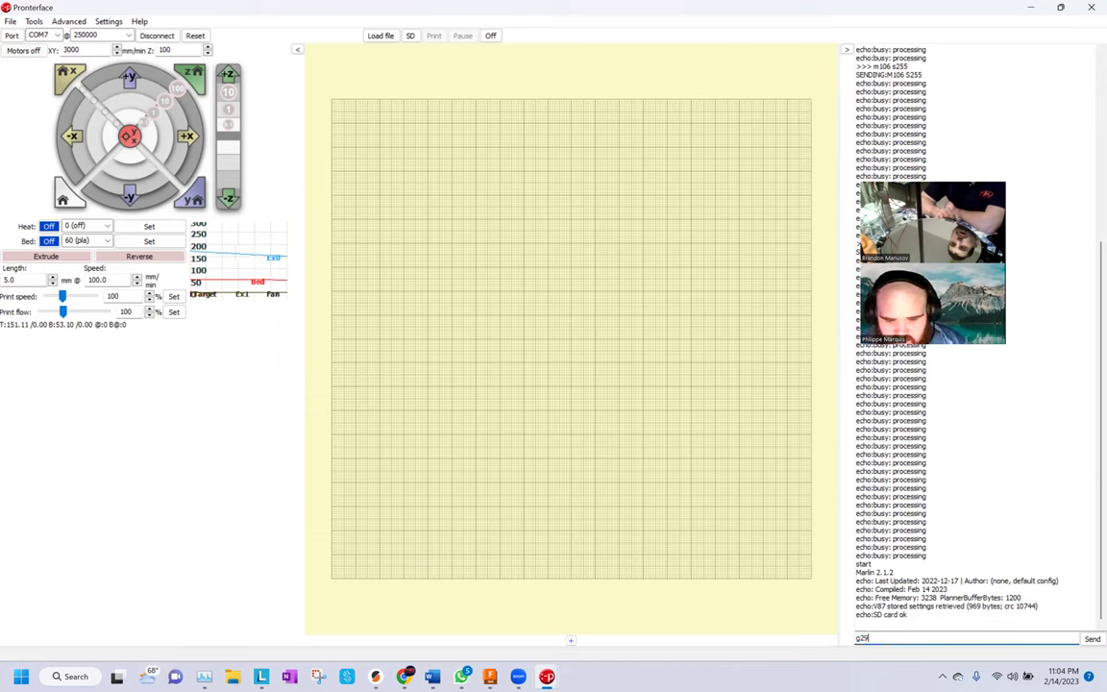
key("Return")
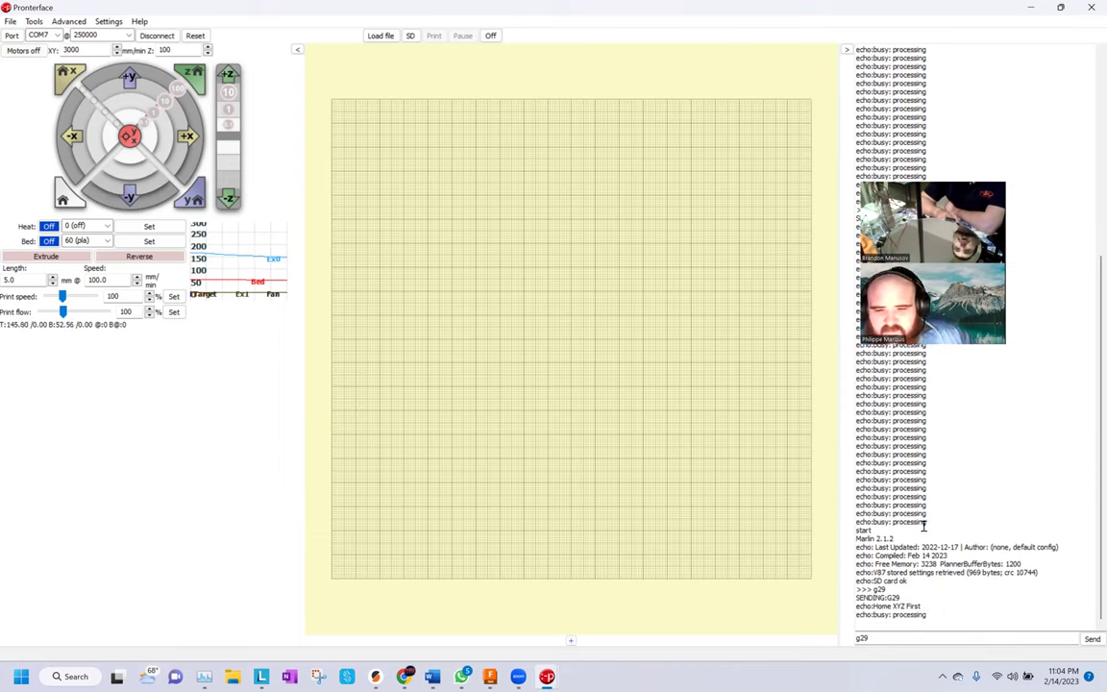
Reopen the enlarged temperature graph and check the extruder and bed curves after the g29 command
left_click(247, 256)
left_click(482, 274)
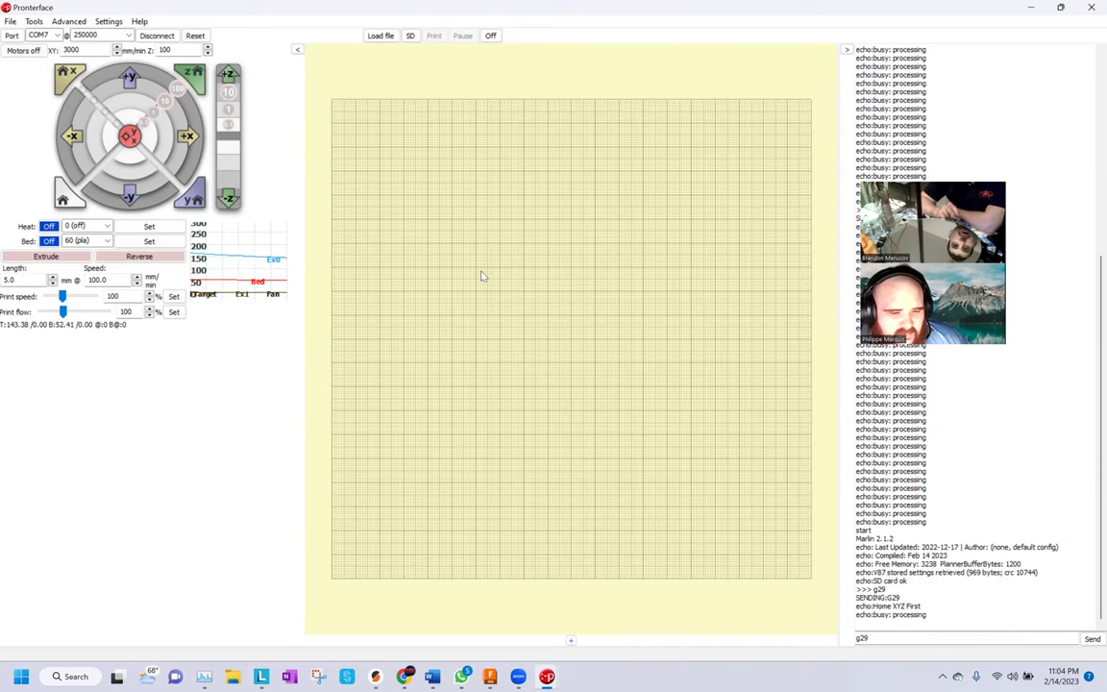
left_click(277, 252)
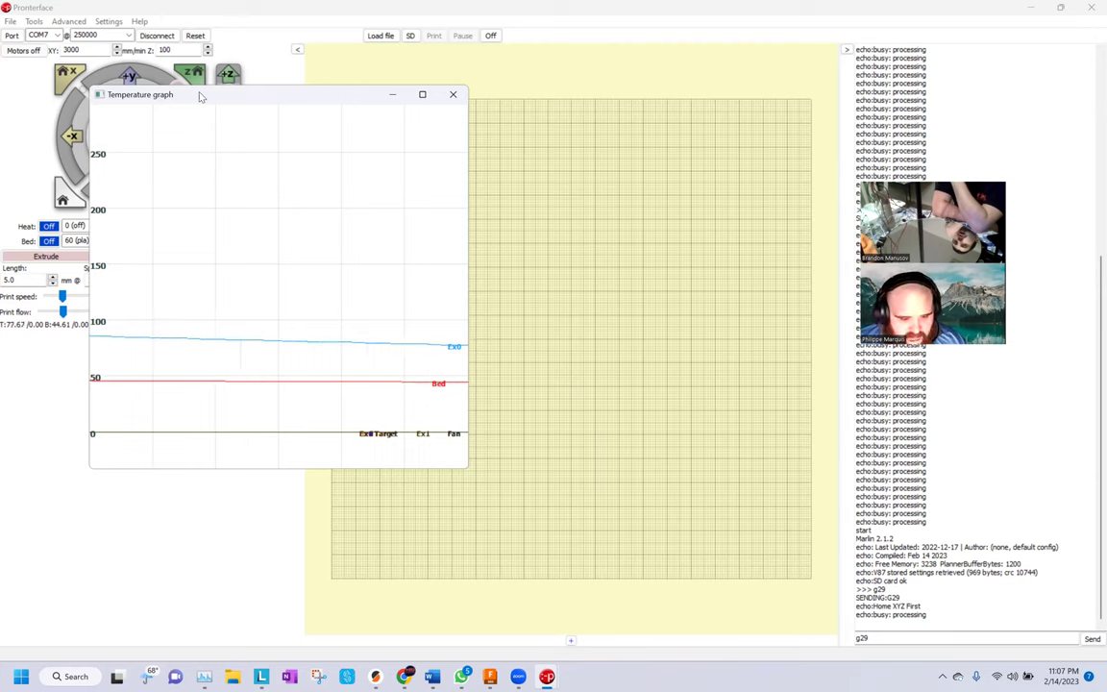
Switch to the PrusaSlicer project and delete the g29 line and the g1 z100 f1000 line below it from the start G-code
left_click(378, 678)
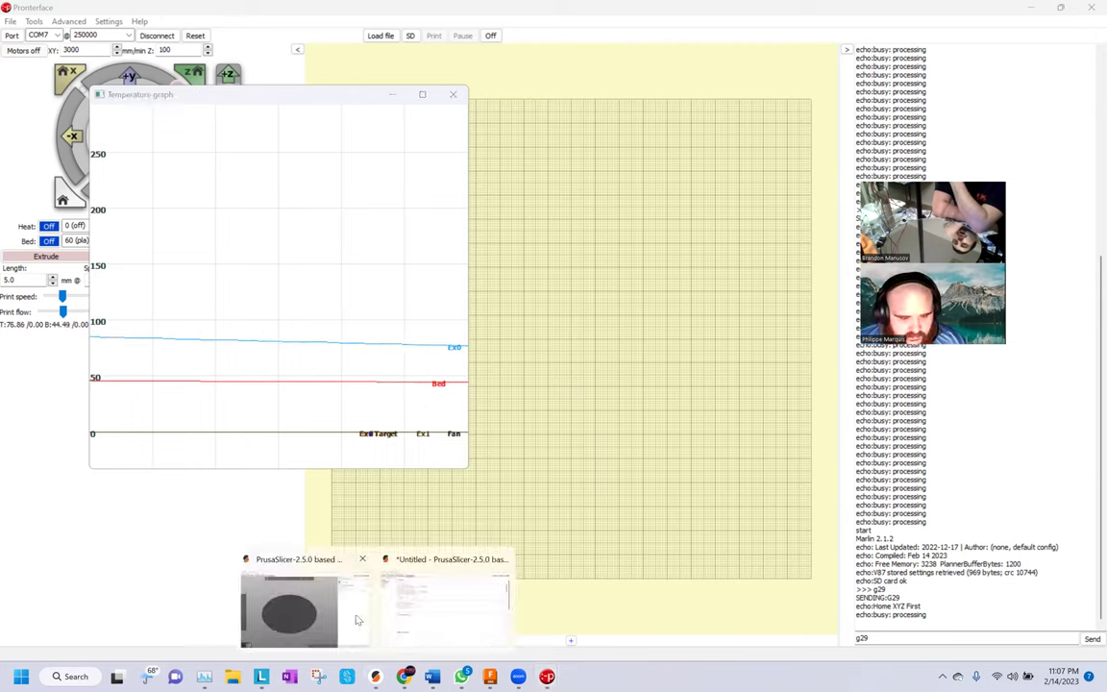
left_click(416, 610)
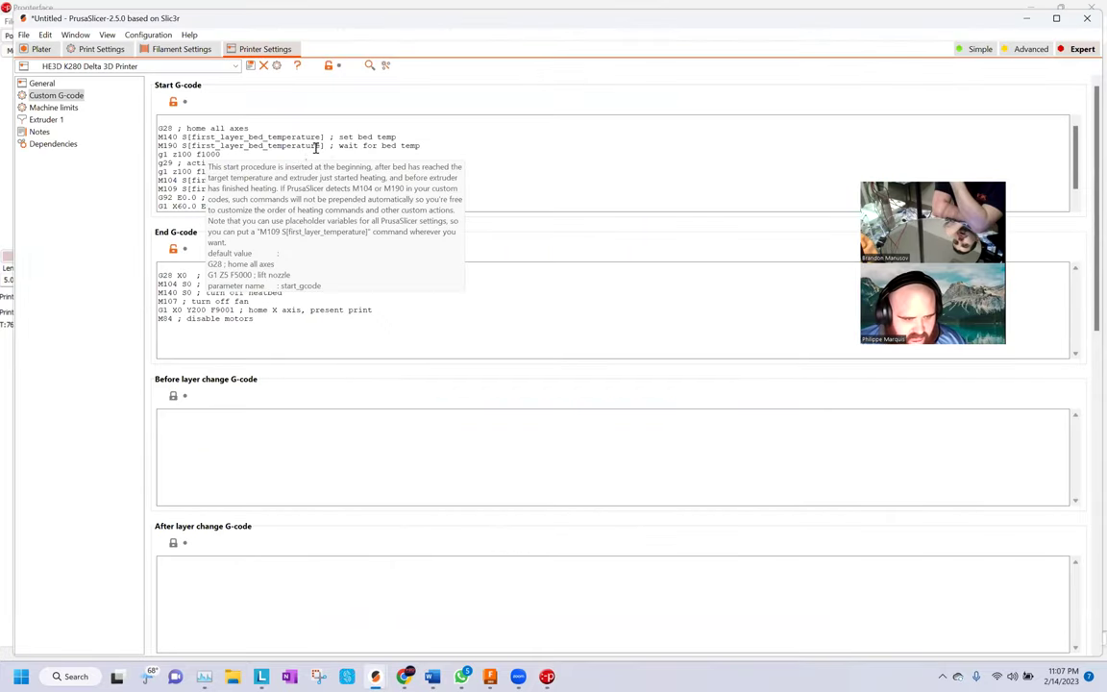
left_click_drag(307, 163, 150, 161)
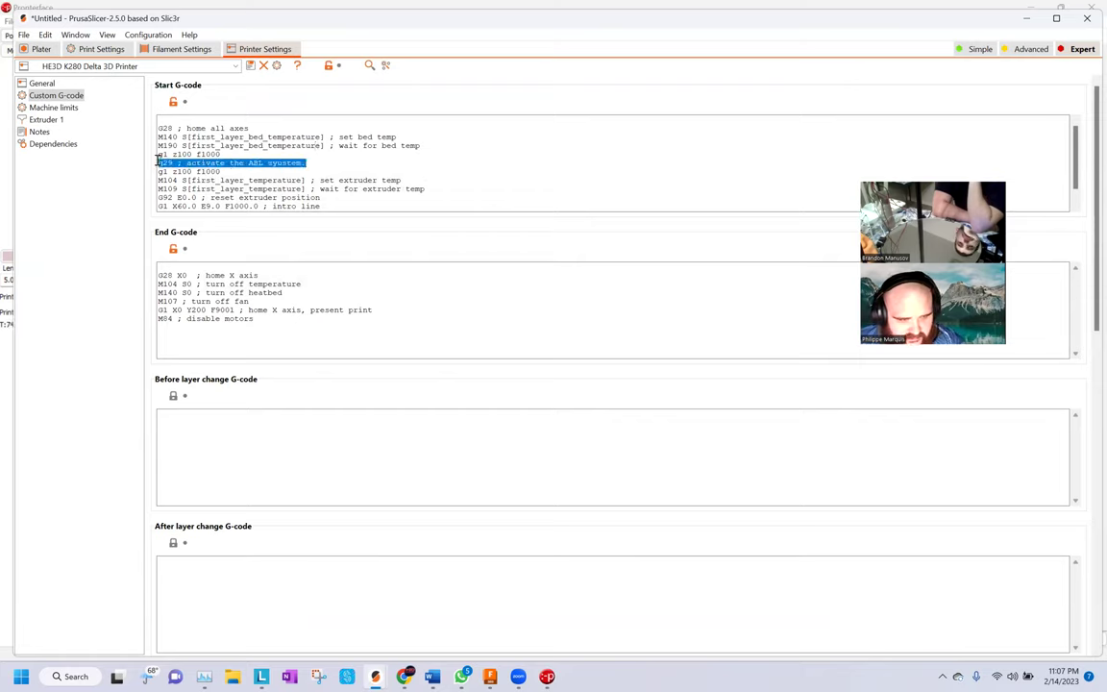
key("BackSpace")
left_click_drag(222, 171, 158, 171)
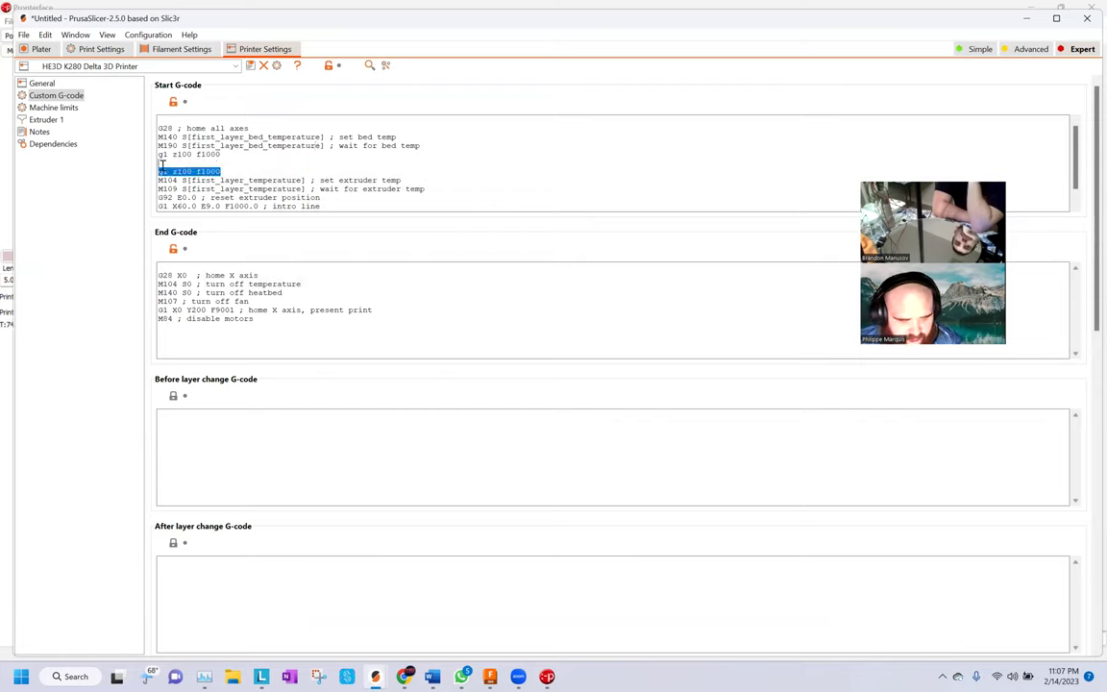
key("BackSpace")
key("BackSpace")
key("BackSpace")
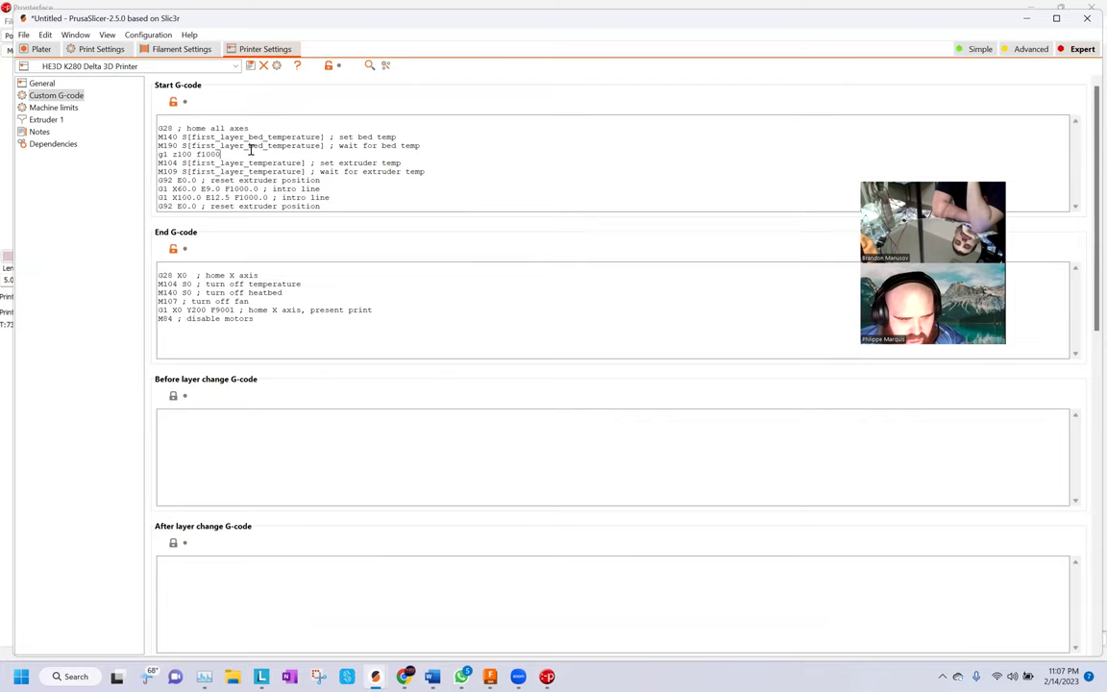
Move the remaining z100 f1000 lift line to directly below the M109 extruder temperature wait in the start G-code
left_click_drag(230, 153, 142, 154)
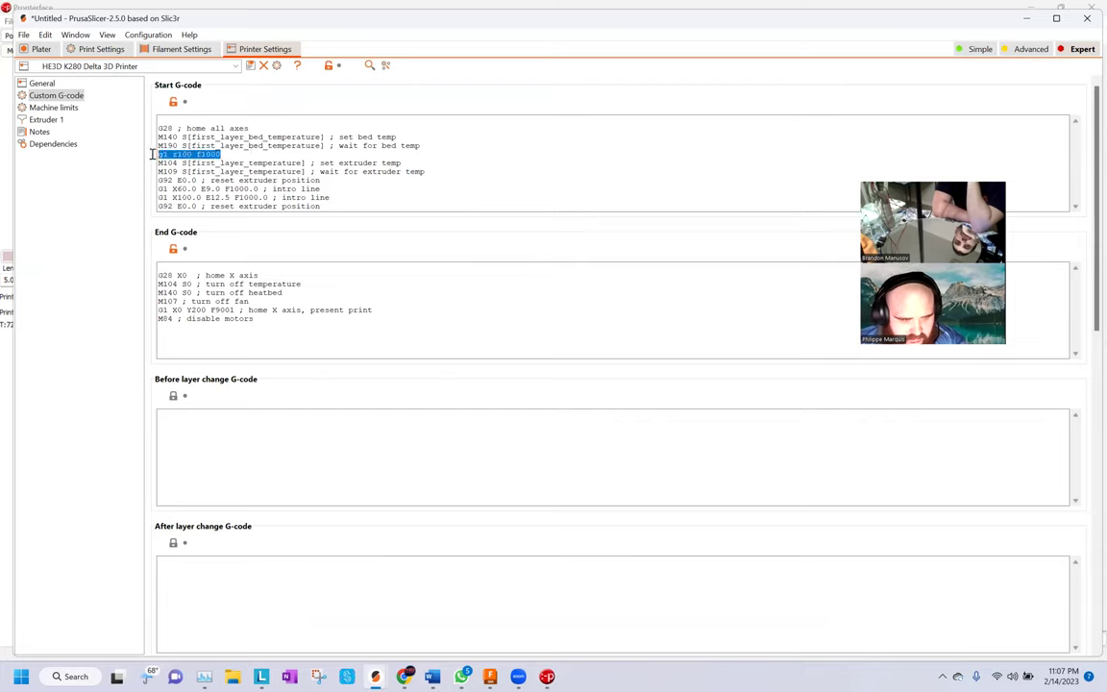
key("BackSpace")
key("BackSpace")
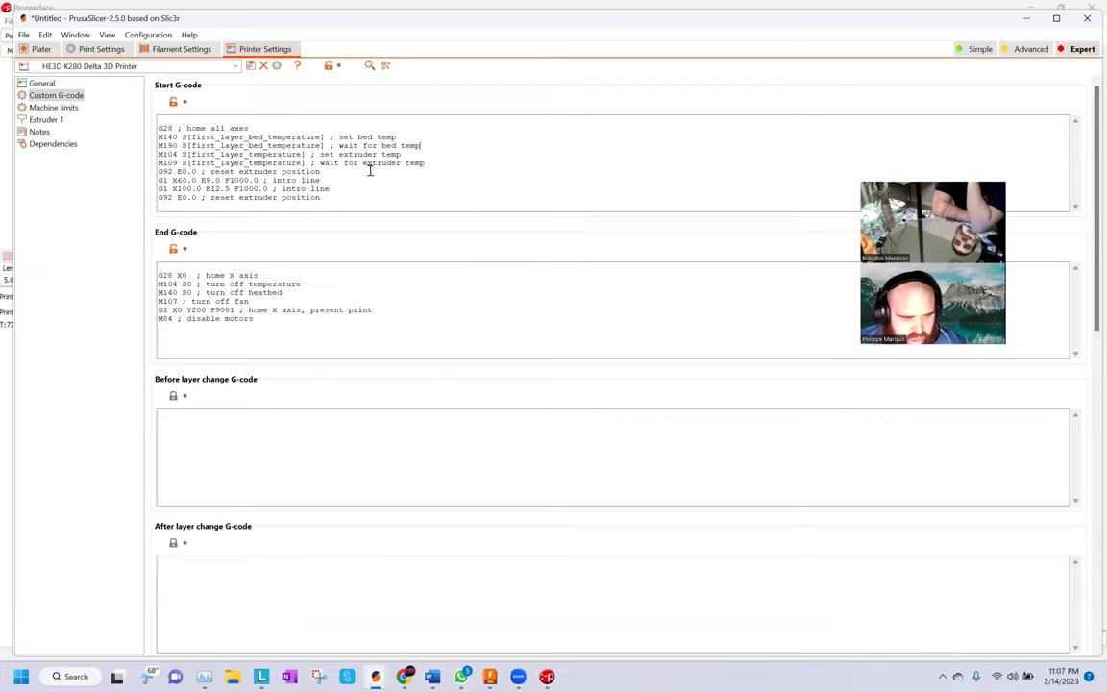
key("ctrl+z")
key("ctrl+z")
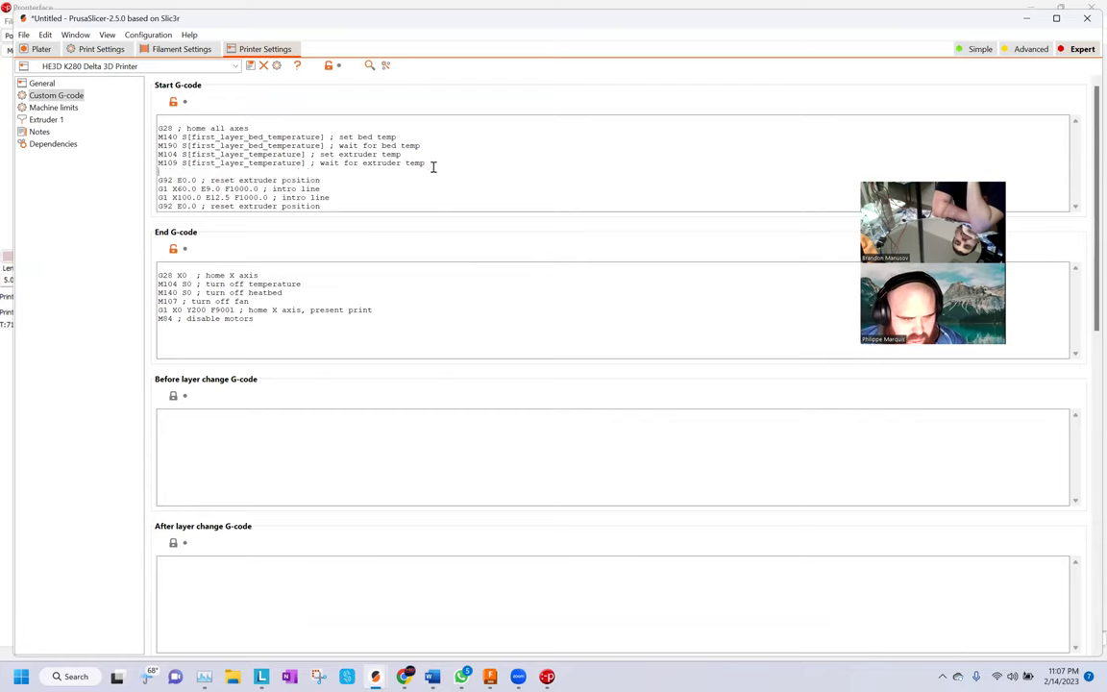
key("Return")
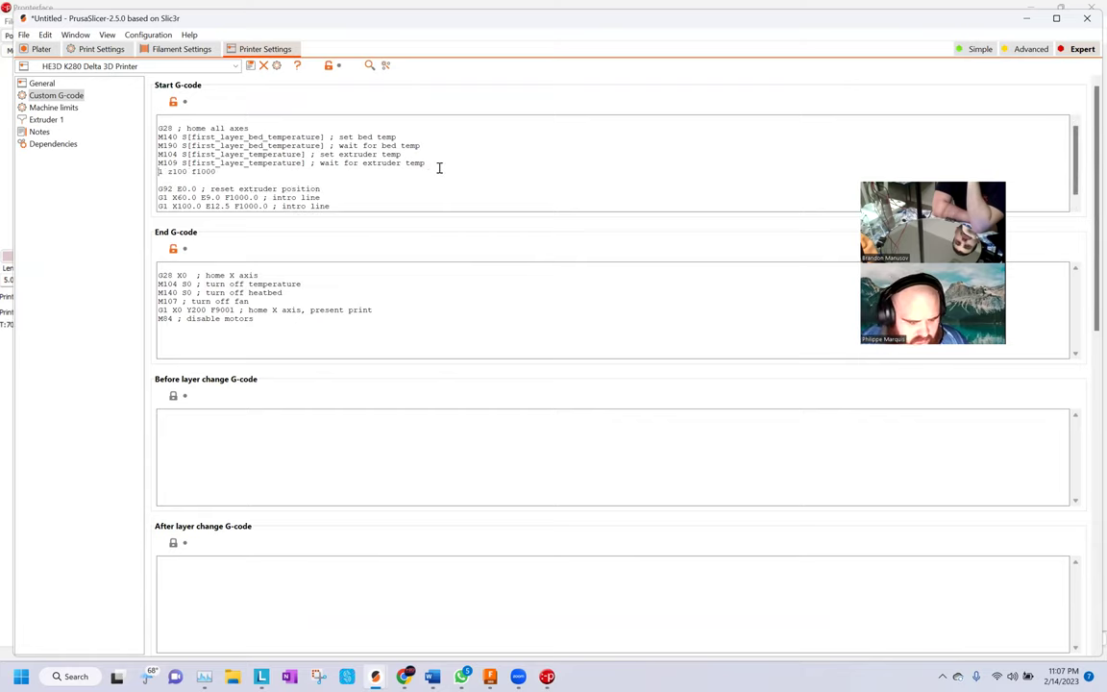
Rewrite the lift line below M109 in capitals as G1 Z100 F1000
double_click(163, 171)
type("G1")
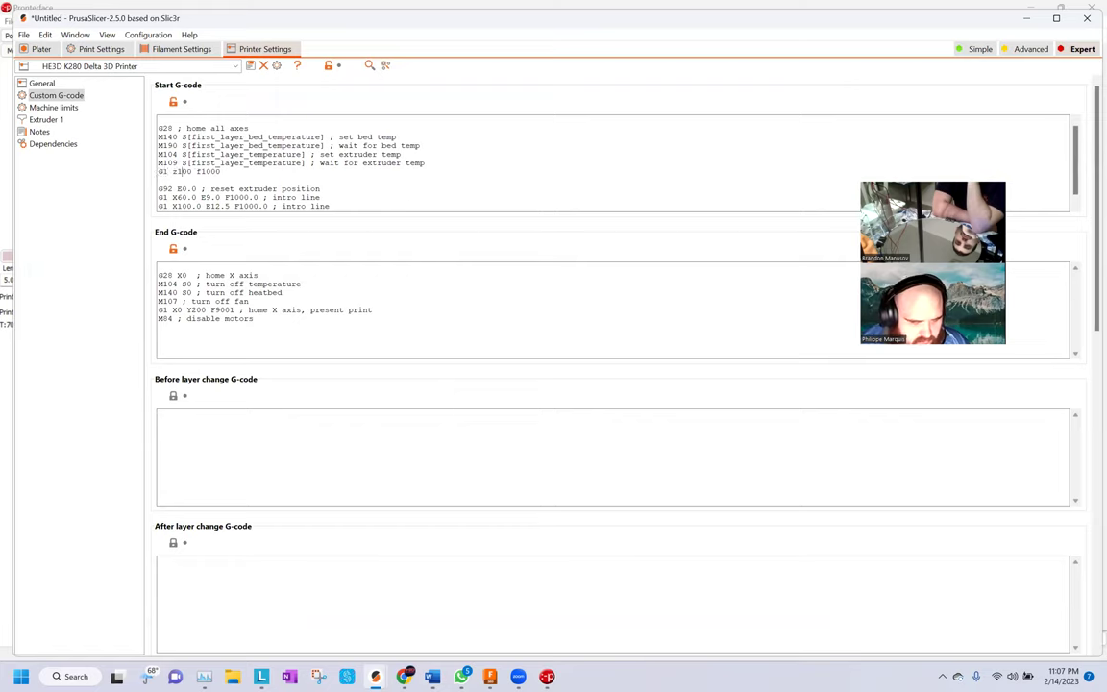
double_click(176, 171)
type("Z100")
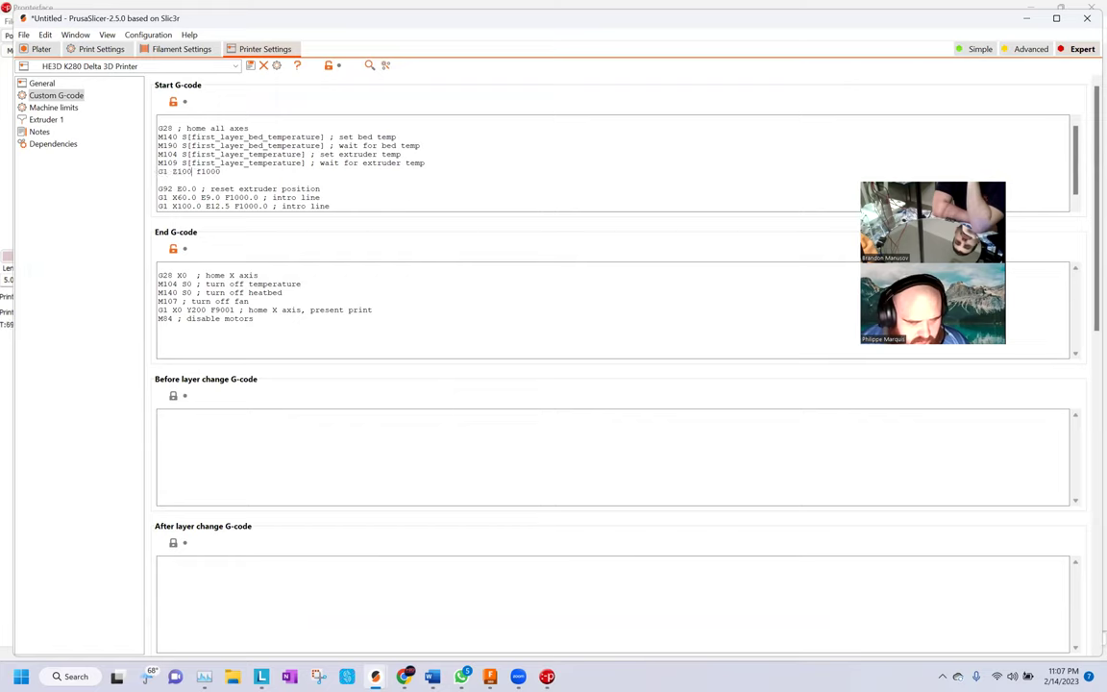
left_click(200, 171)
key("BackSpace")
type("F")
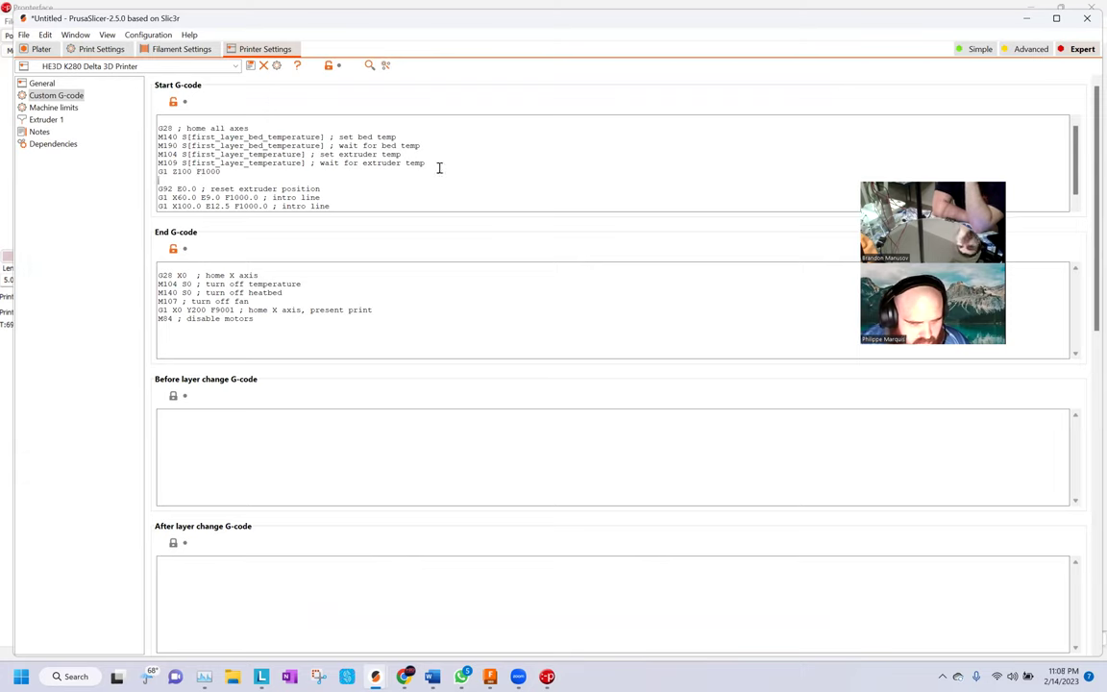
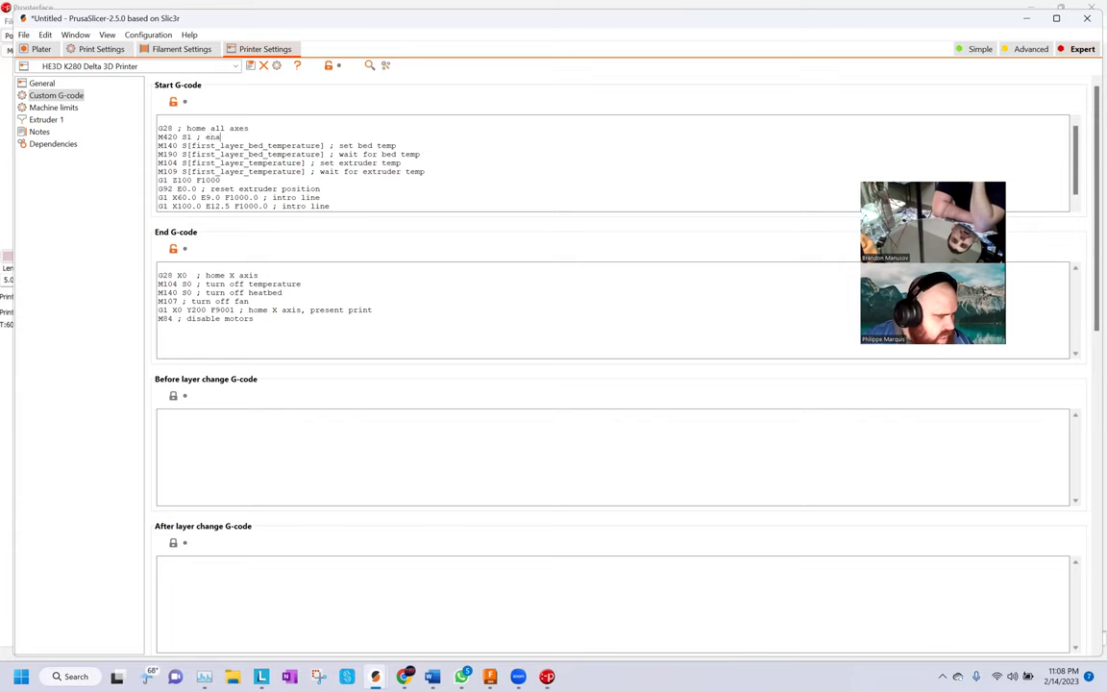
Add the line "M420 S1 ; enable last-saved mesh" directly after G28 in the start G-code
type("bl")
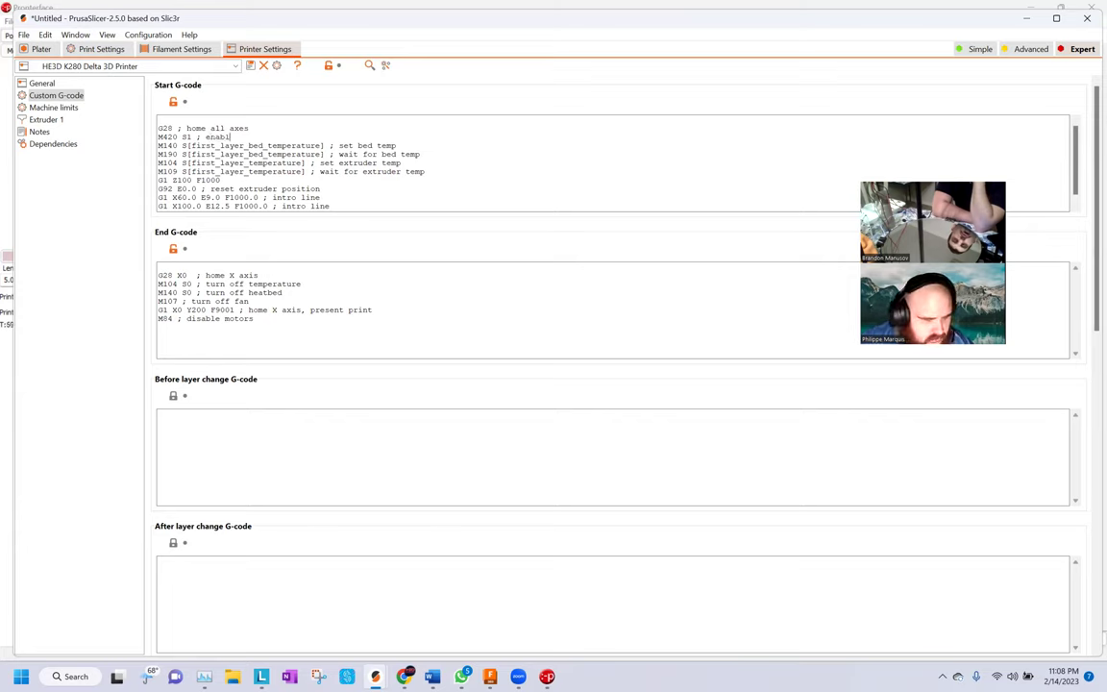
type("e last")
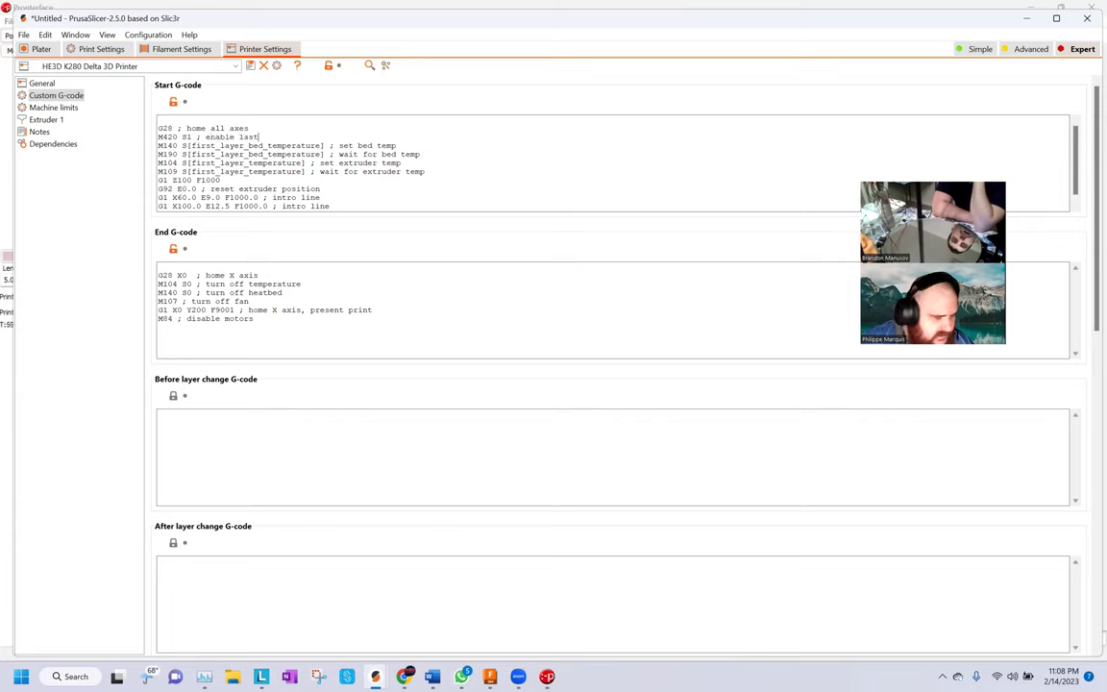
type("-saved")
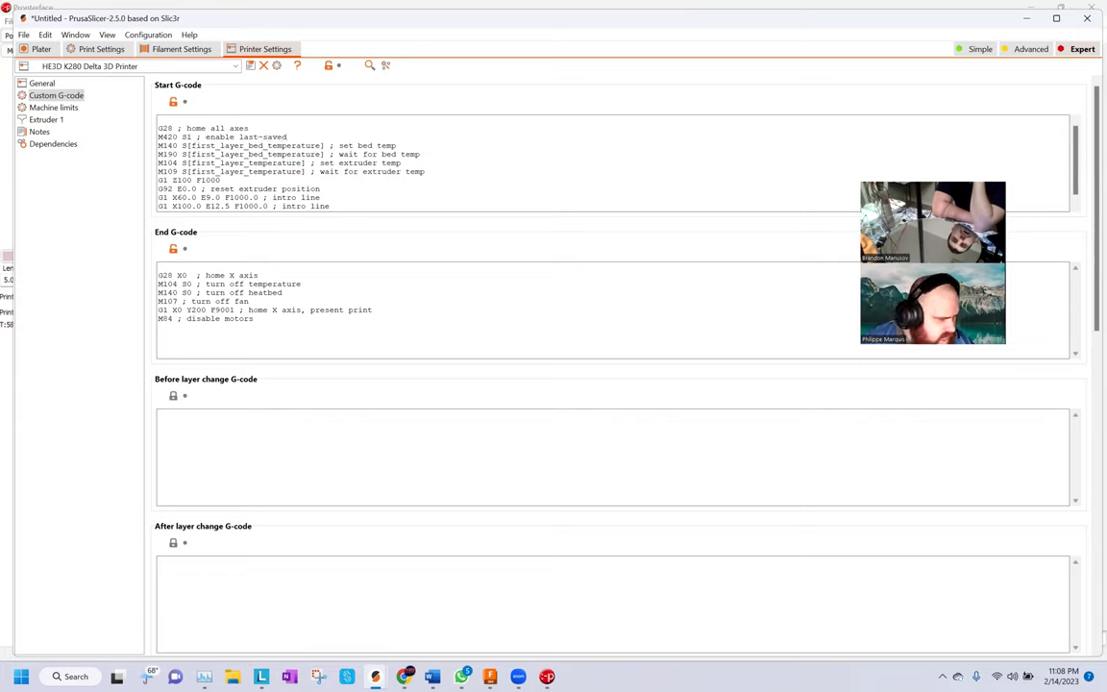
type(" mesh")
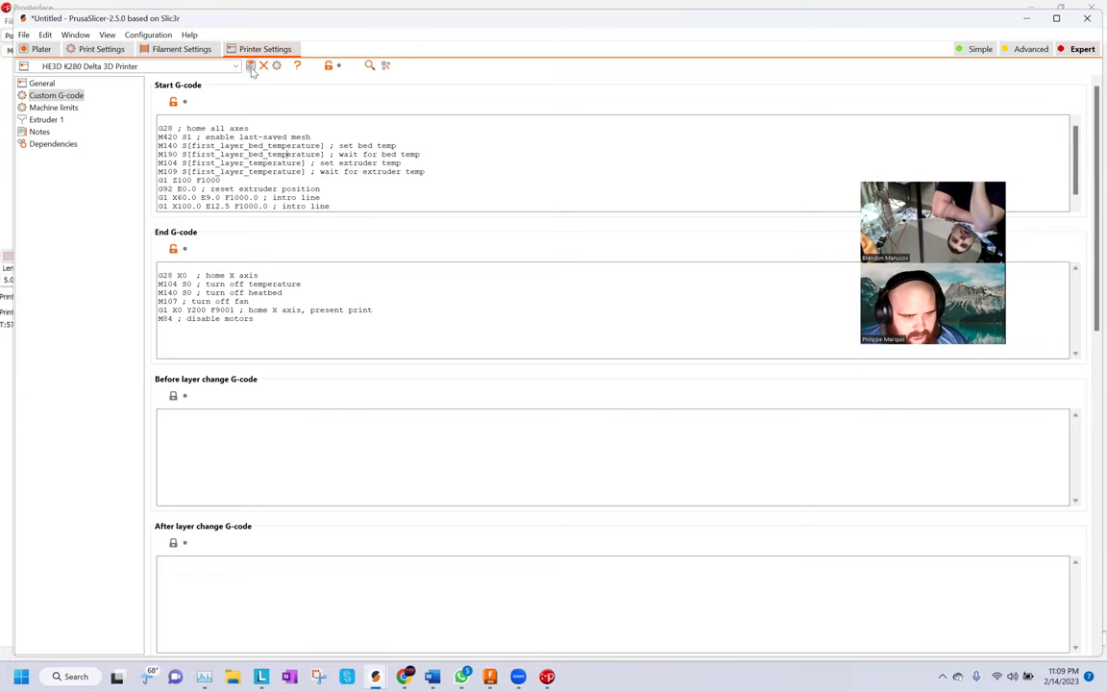
left_click(268, 127)
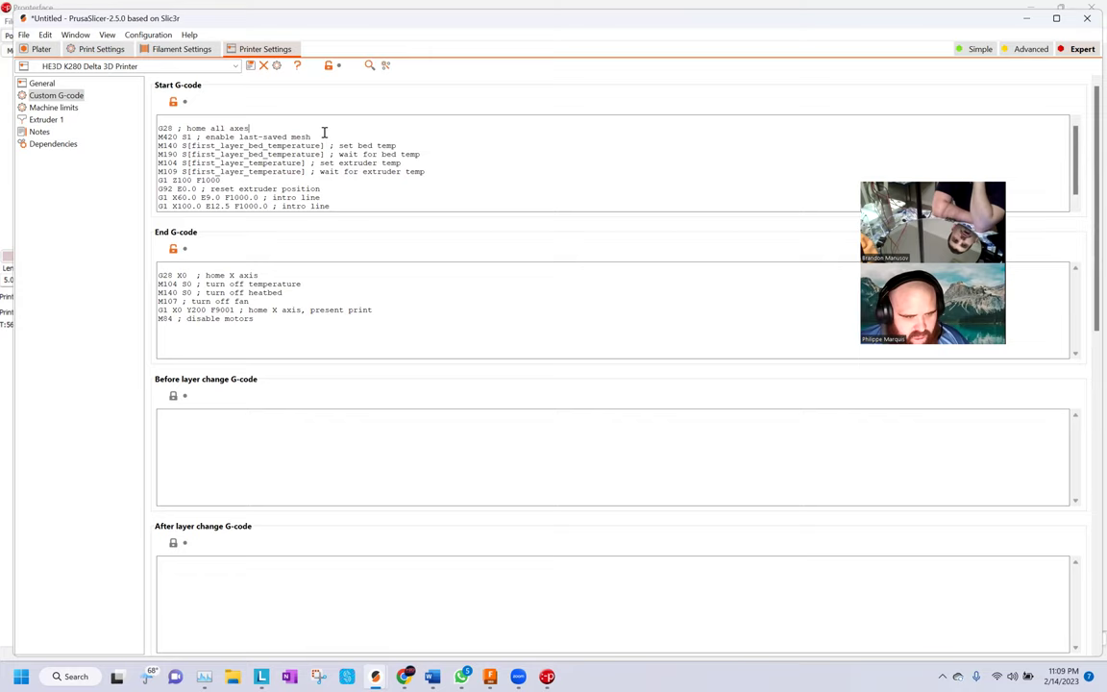
left_click(323, 134)
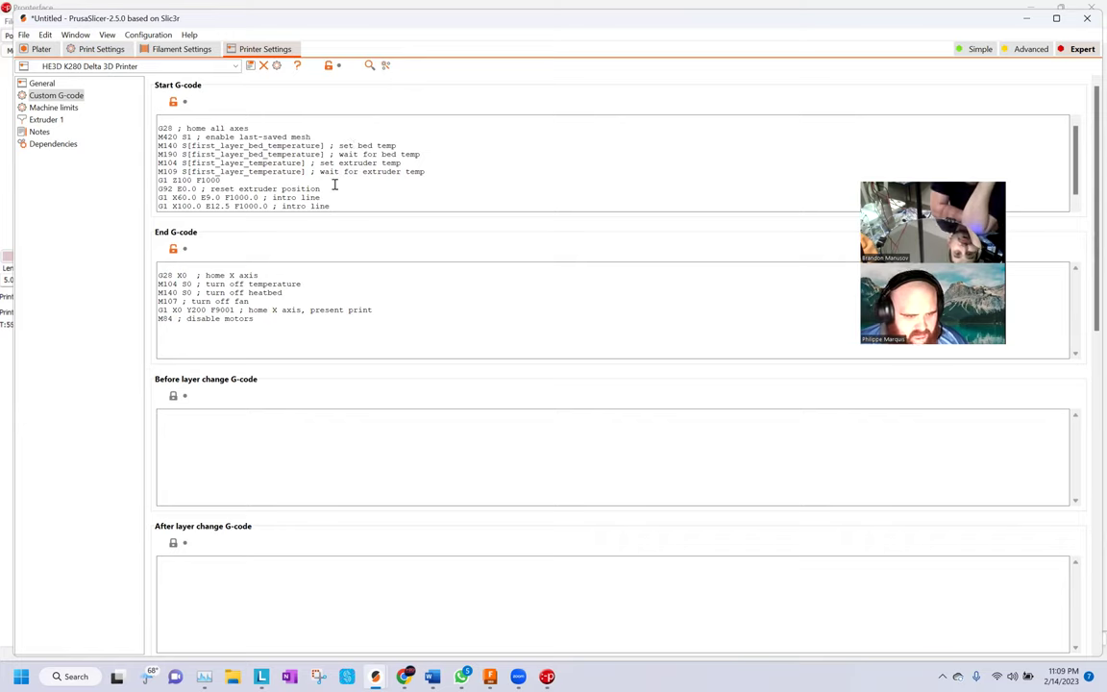
Save the edited start G-code to the printer preset HE3D K280 Delta 3D Printer
left_click(330, 182)
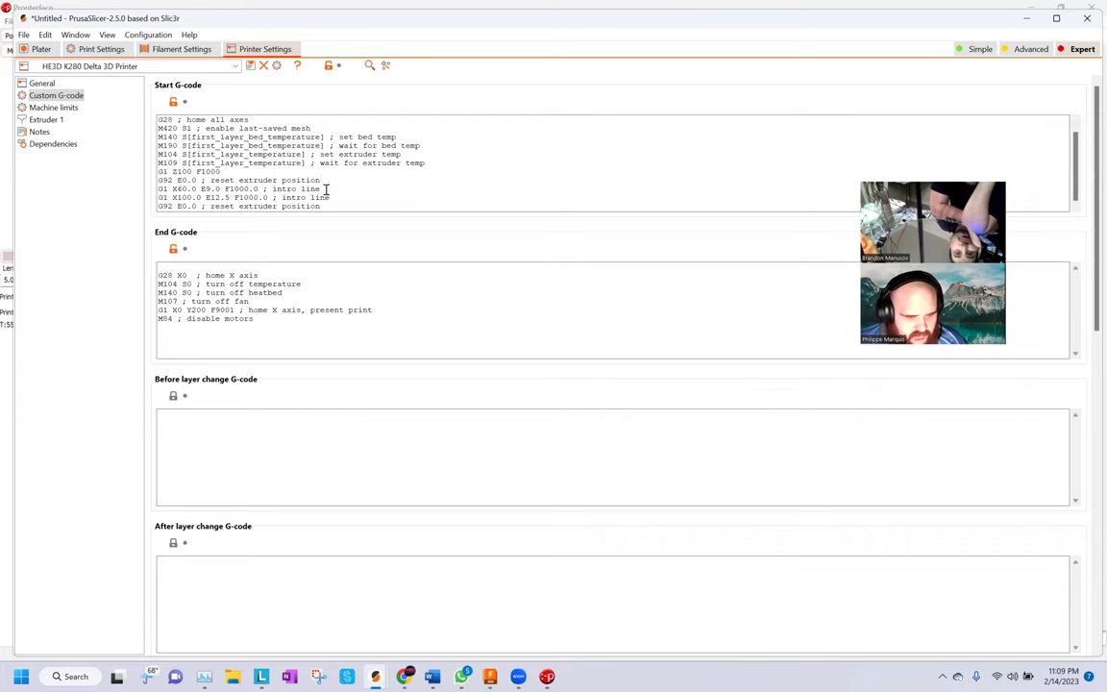
left_click(250, 65)
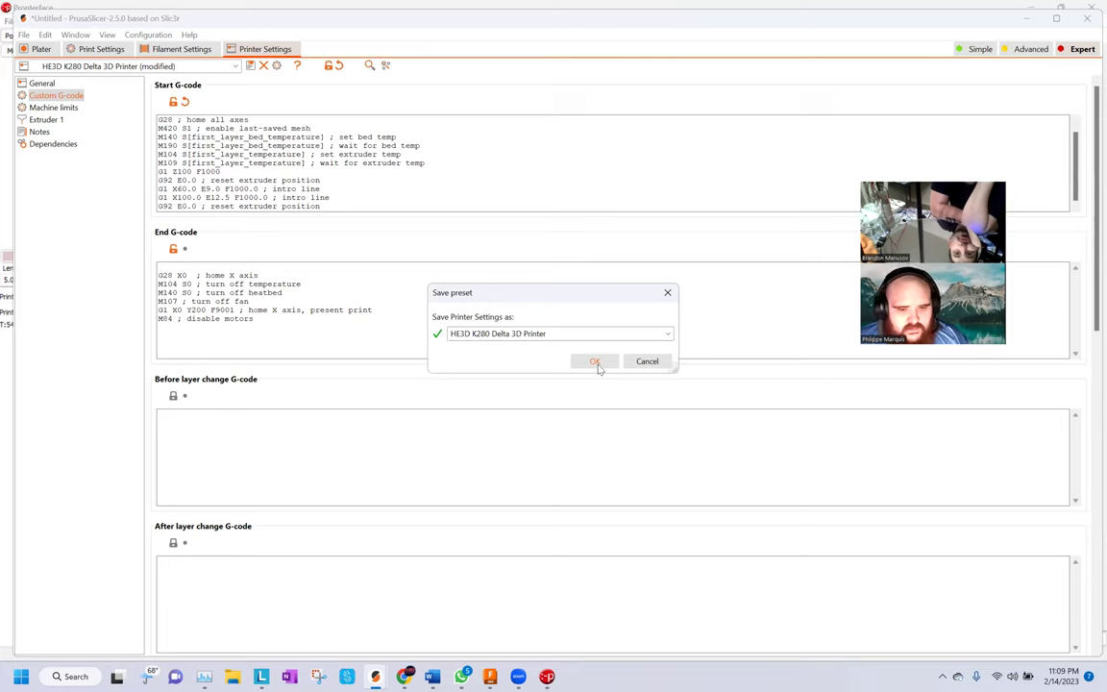
left_click(595, 362)
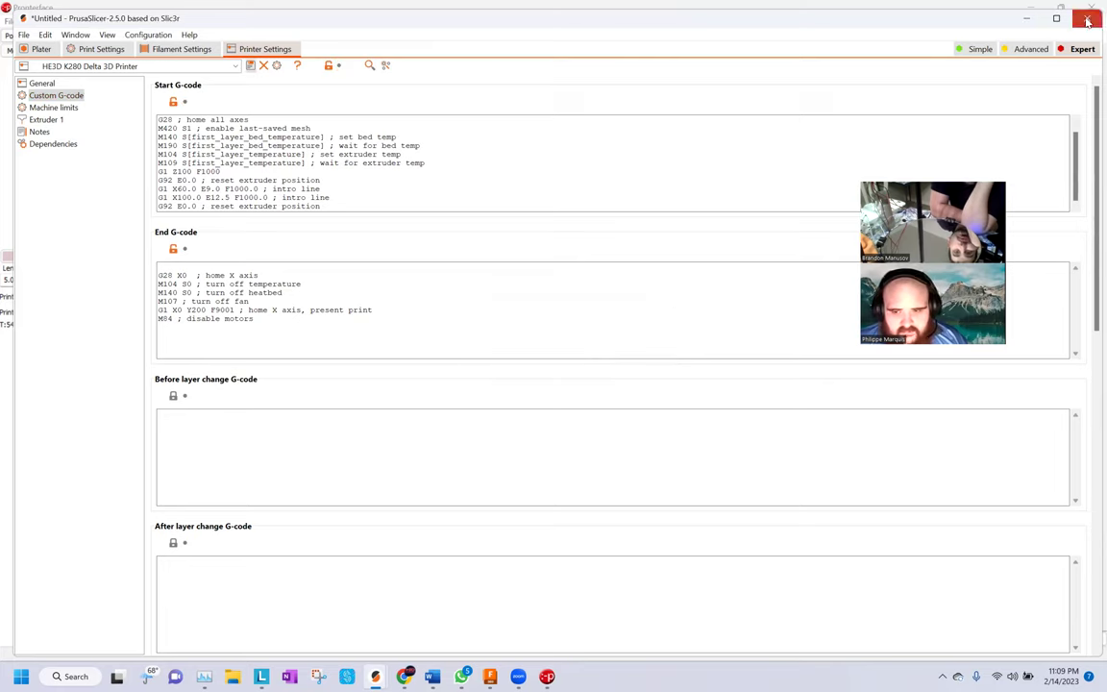
Close PrusaSlicer without saving the project but saving the modified PLA Prusament temperatures, and close Pronterface
left_click(1088, 19)
left_click(634, 380)
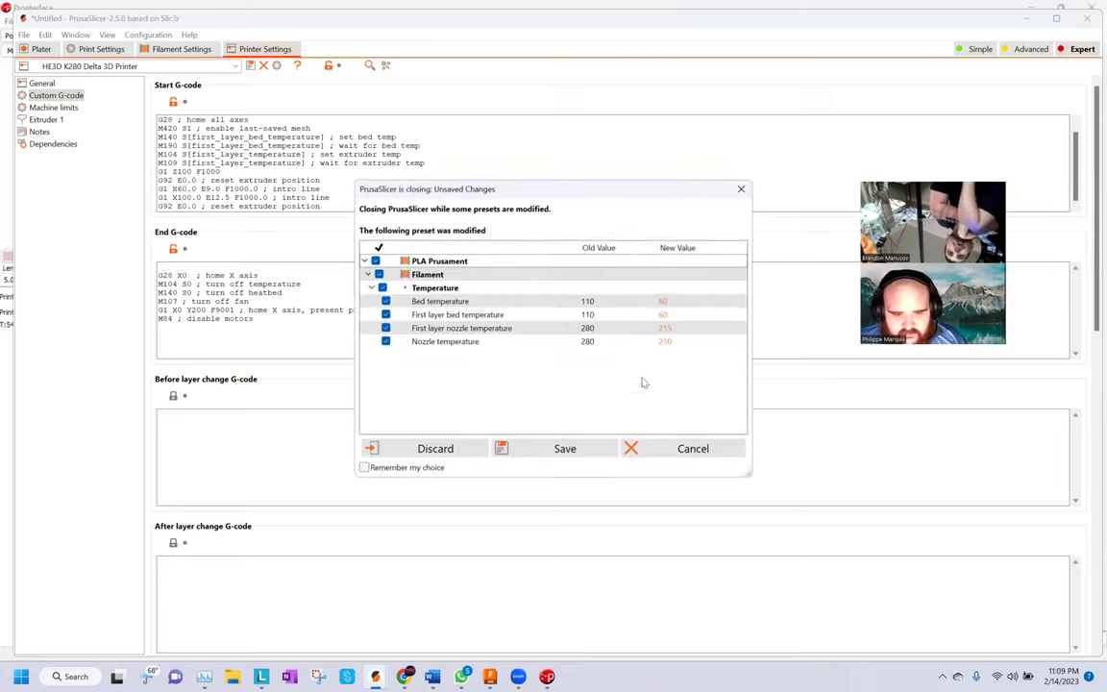
left_click(547, 450)
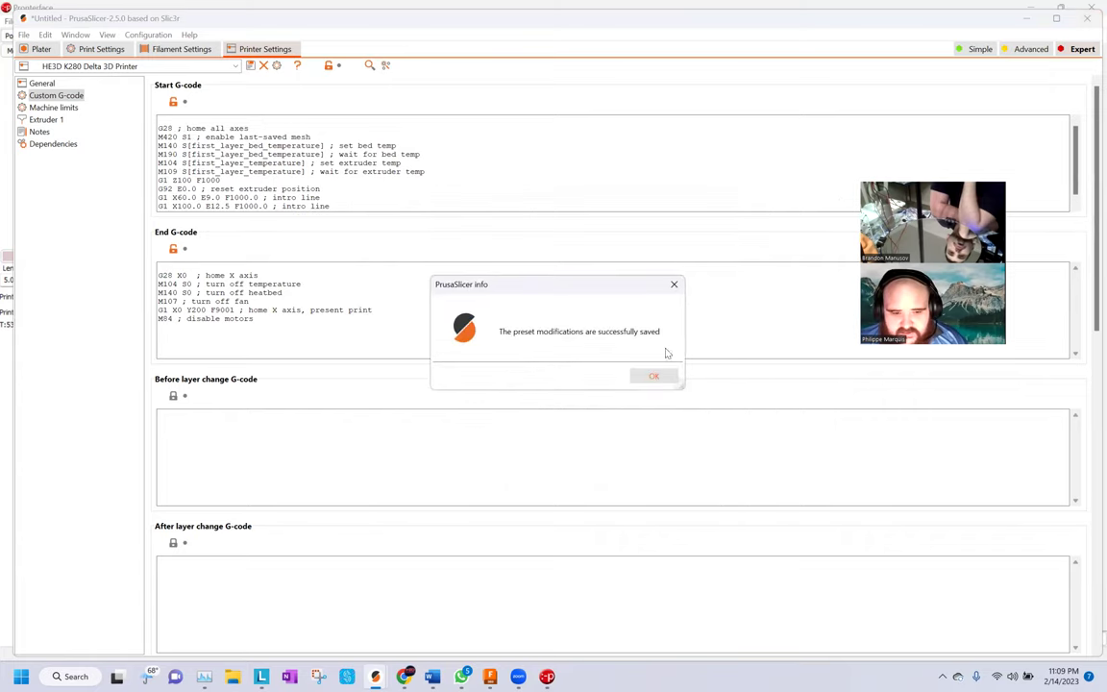
left_click(651, 375)
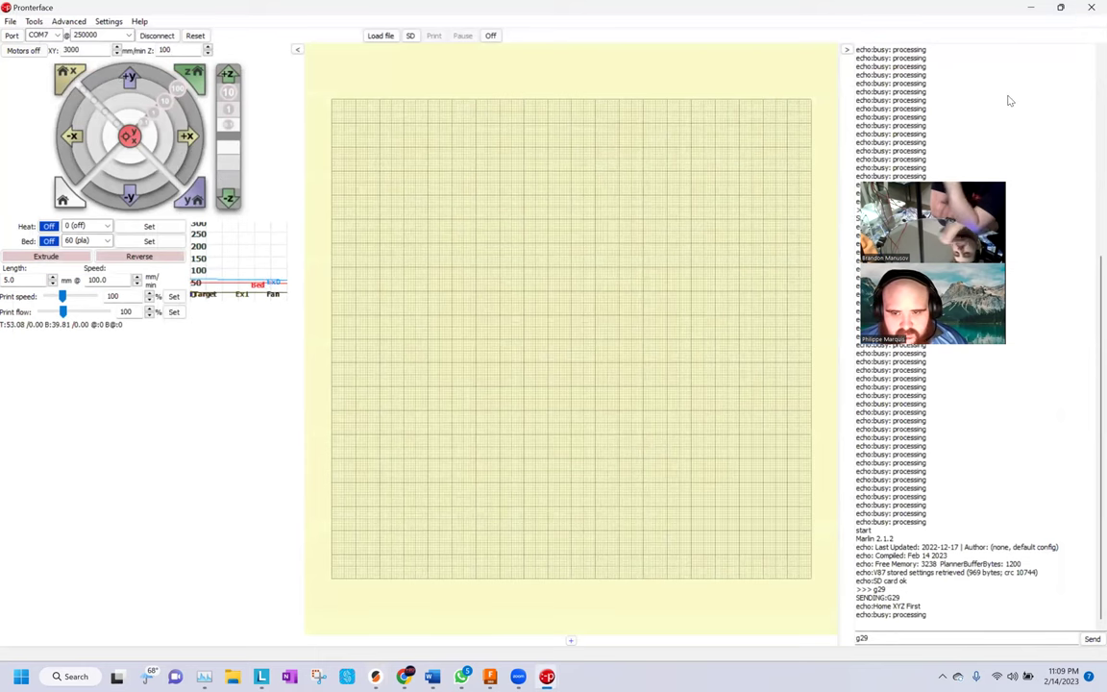
key("alt+F4")
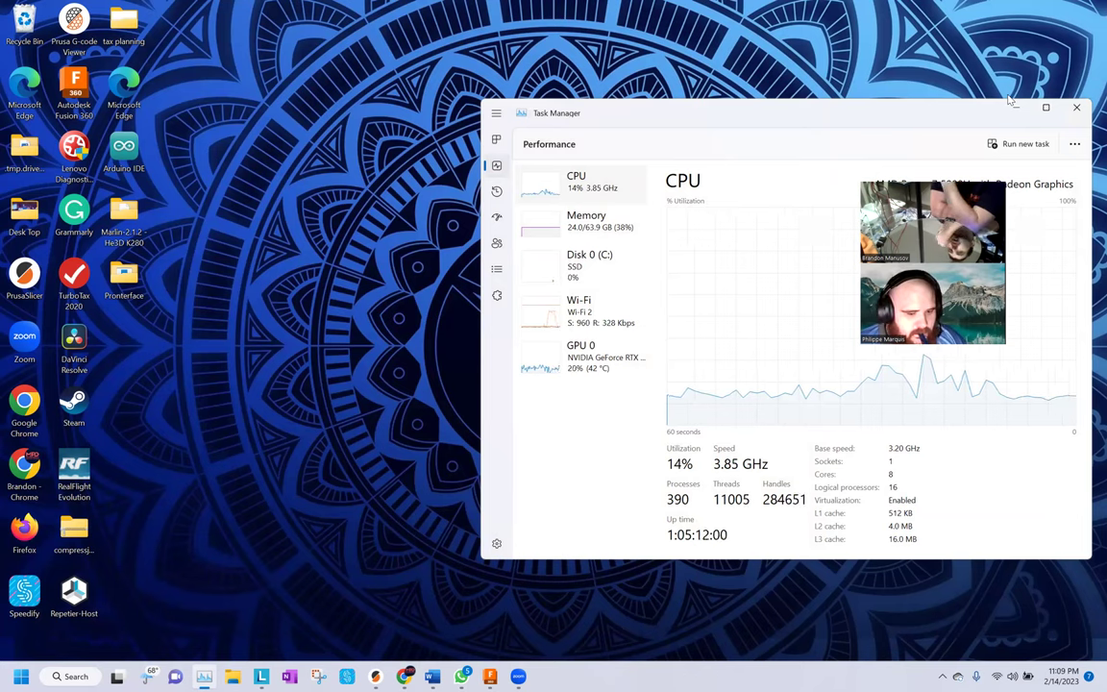
double_click(125, 150)
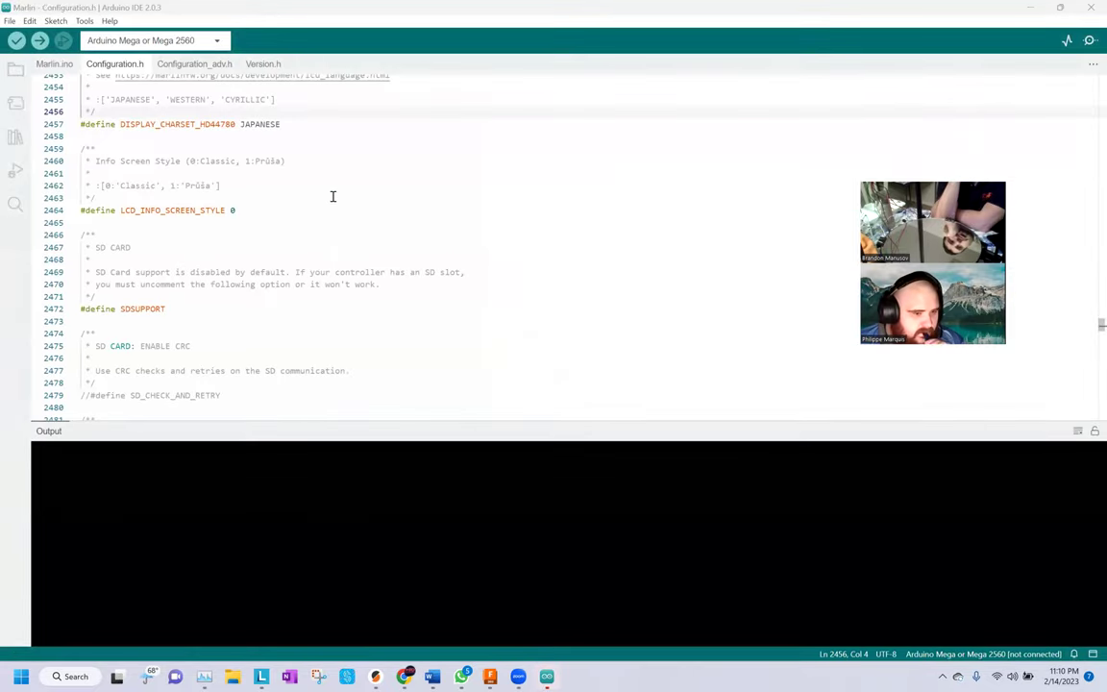
left_click(333, 197)
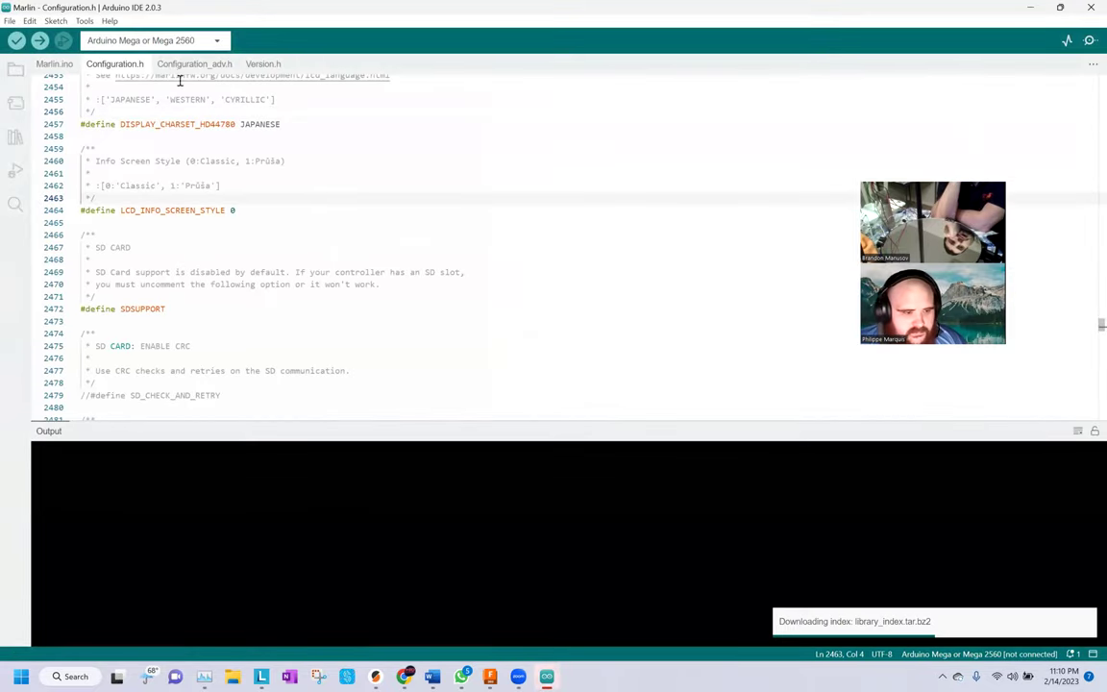
key("ctrl+f")
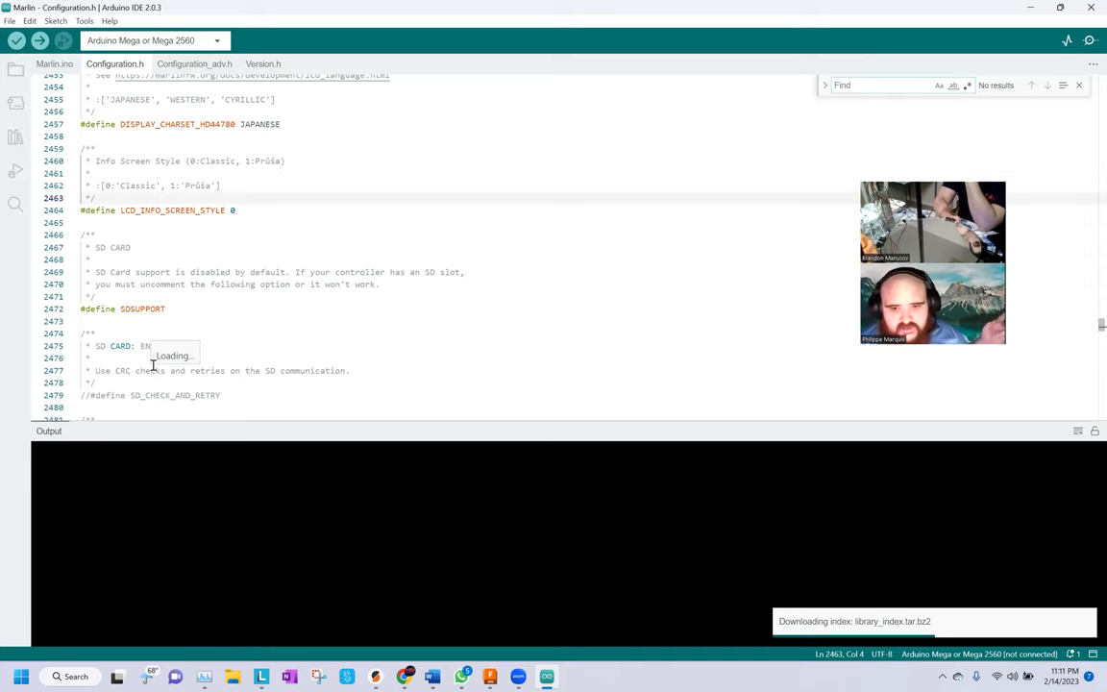
left_click(1091, 7)
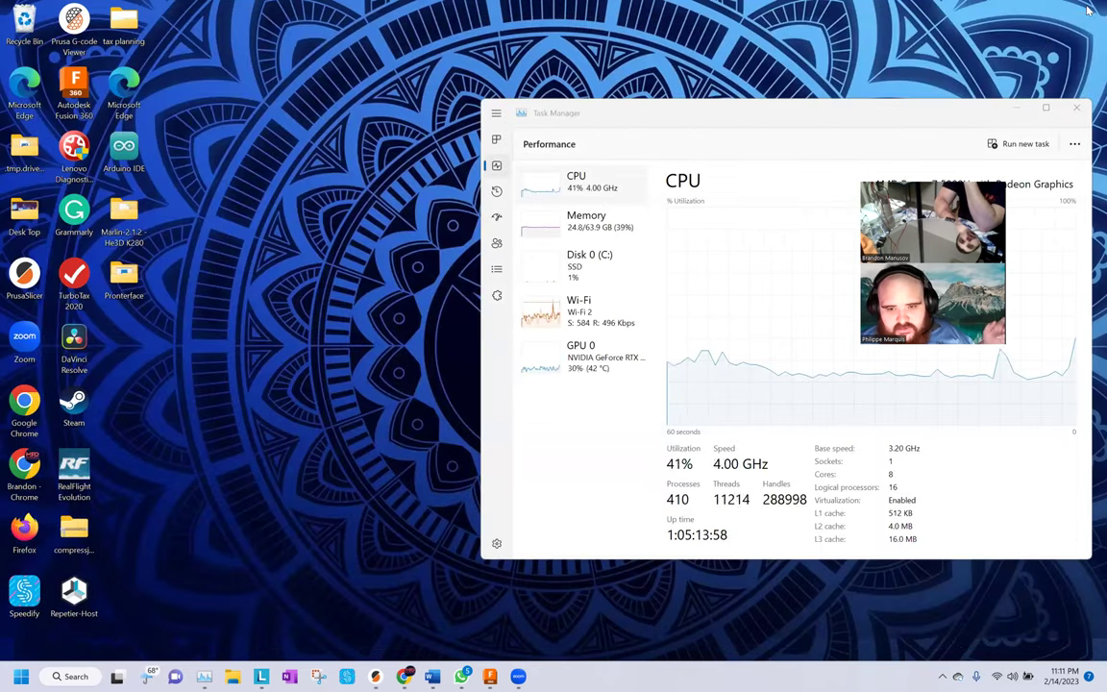
Open PrusaSlicer and import the xyzCalibration_cube (1) model from the Downloads folder
left_click(374, 676)
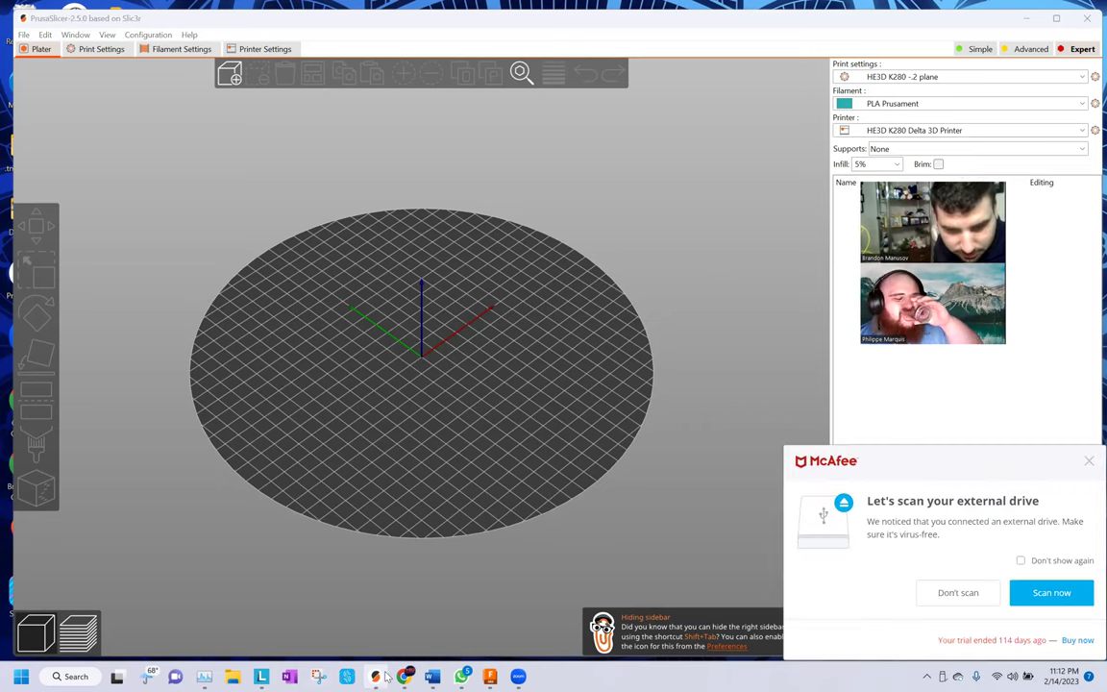
mouse_move(375, 668)
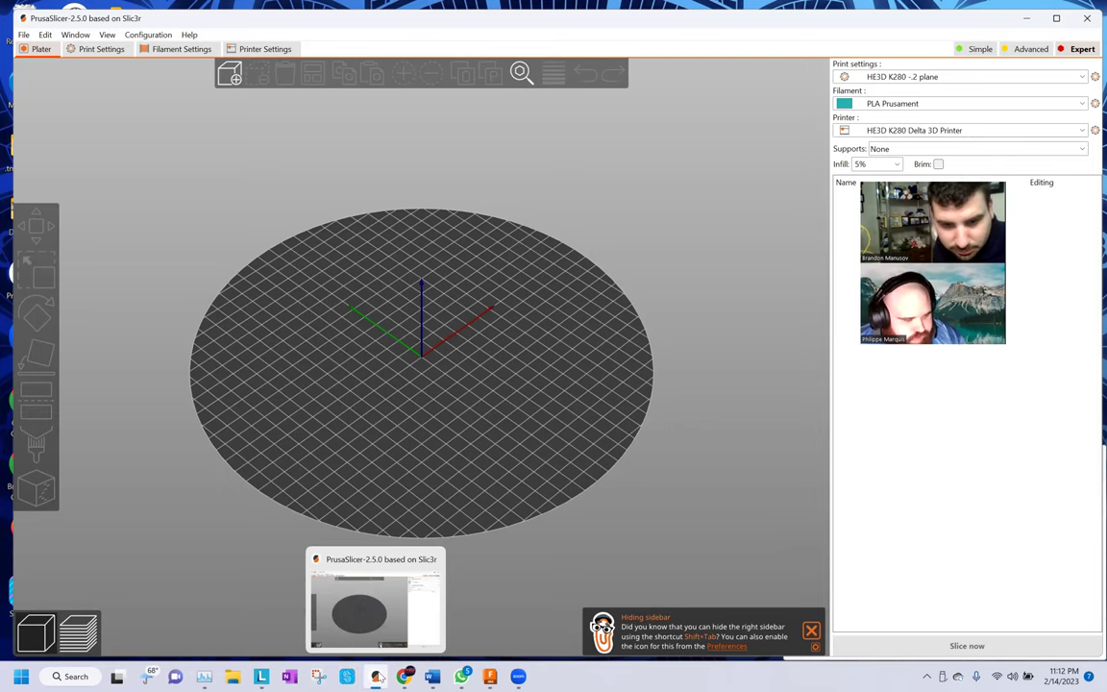
left_click(375, 623)
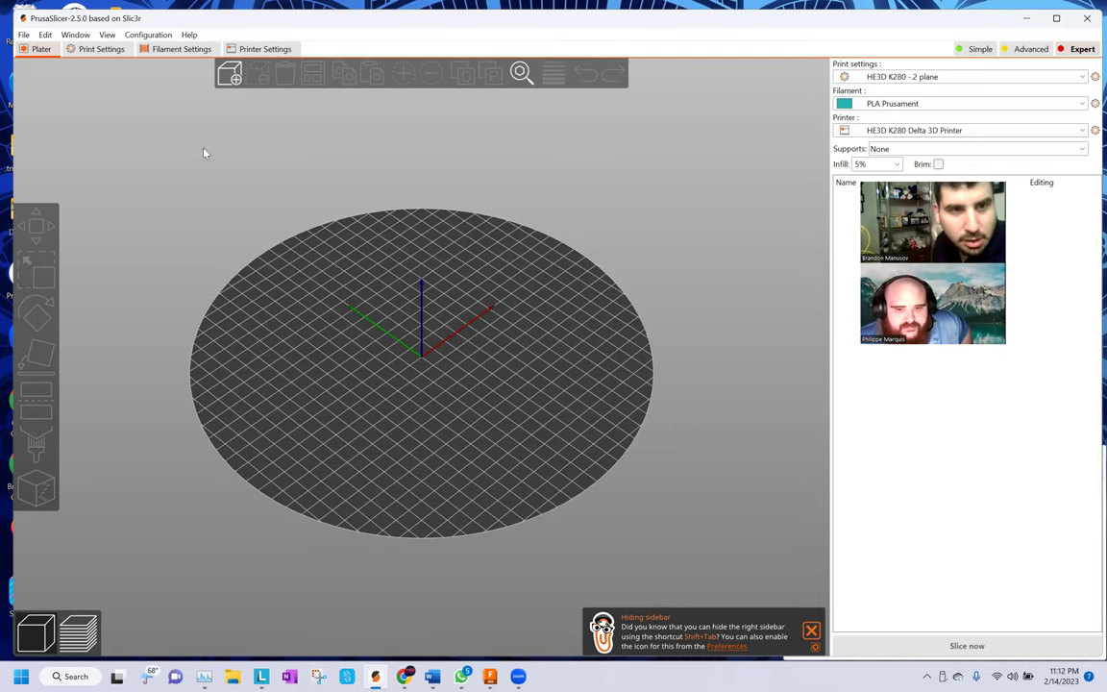
left_click(240, 70)
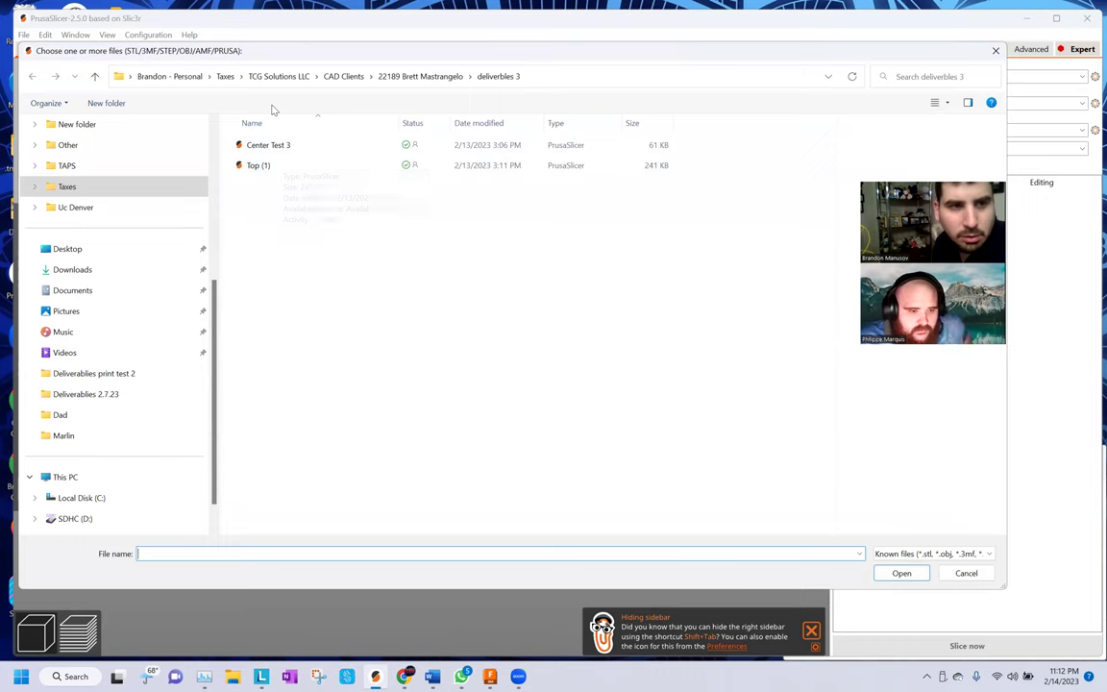
scroll(106, 309, "up", 5)
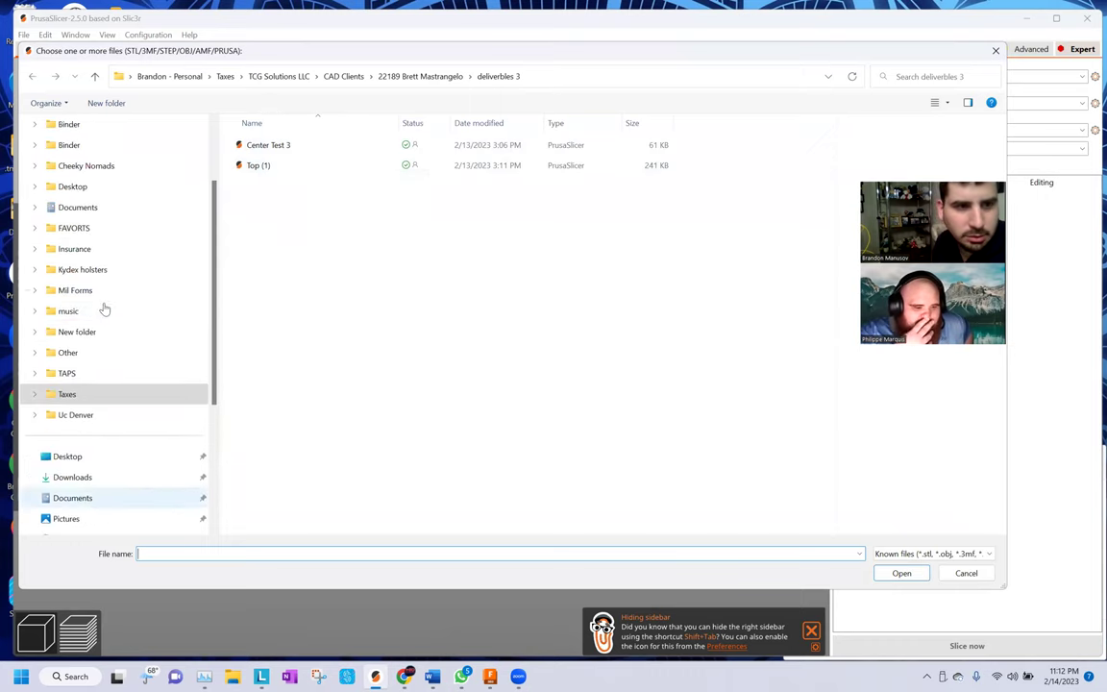
scroll(103, 310, "down", 4)
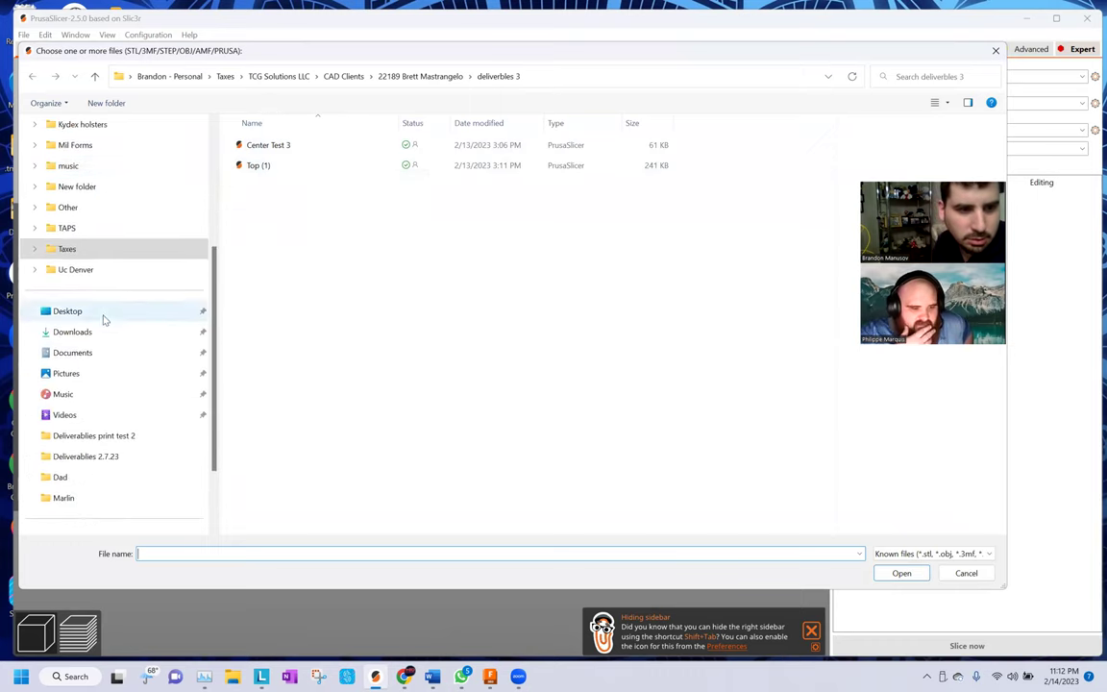
left_click(96, 332)
double_click(257, 162)
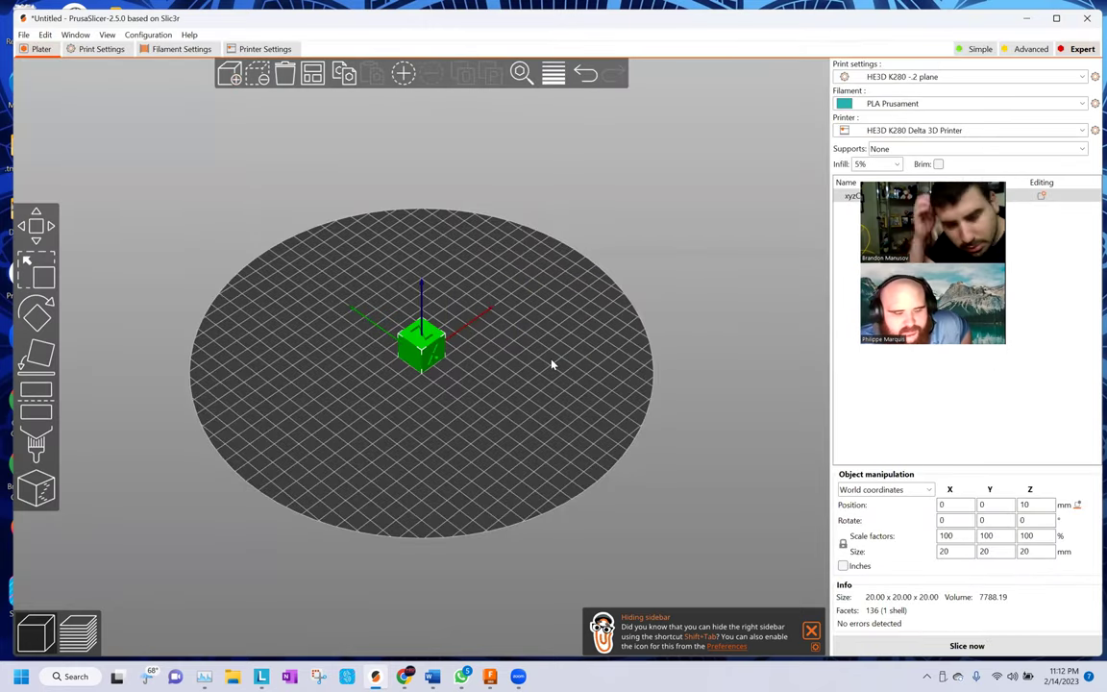
Rotate the calibration cube 90° about the Z axis and deselect it
left_click(287, 376)
left_click(418, 358)
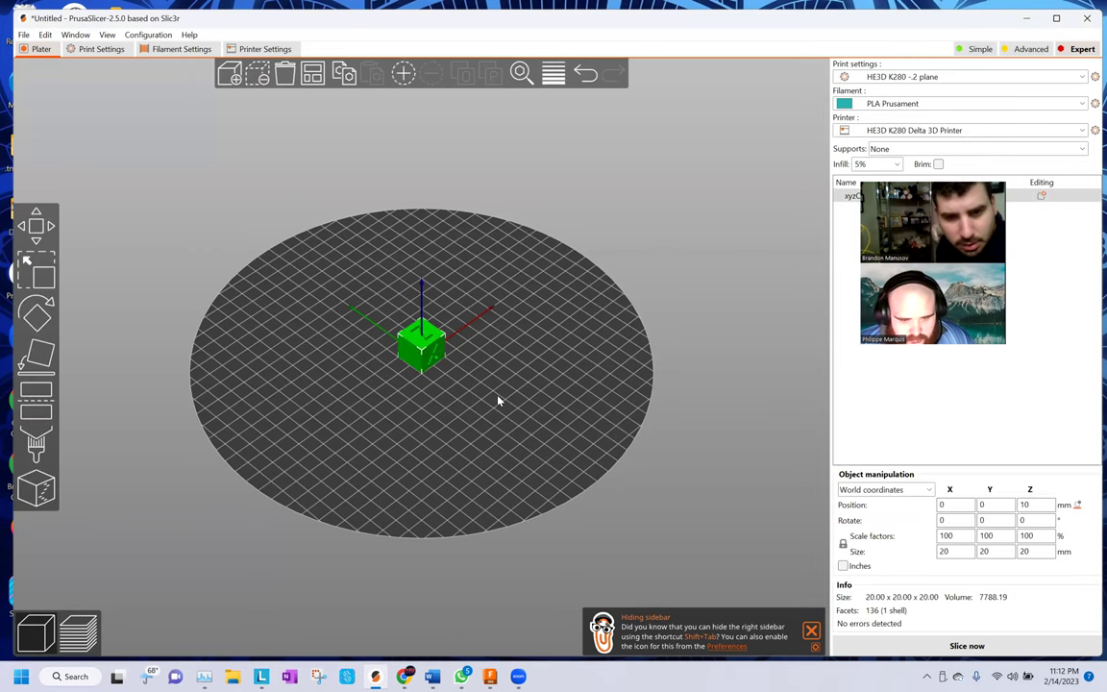
left_click(1021, 520)
type("90")
key("Return")
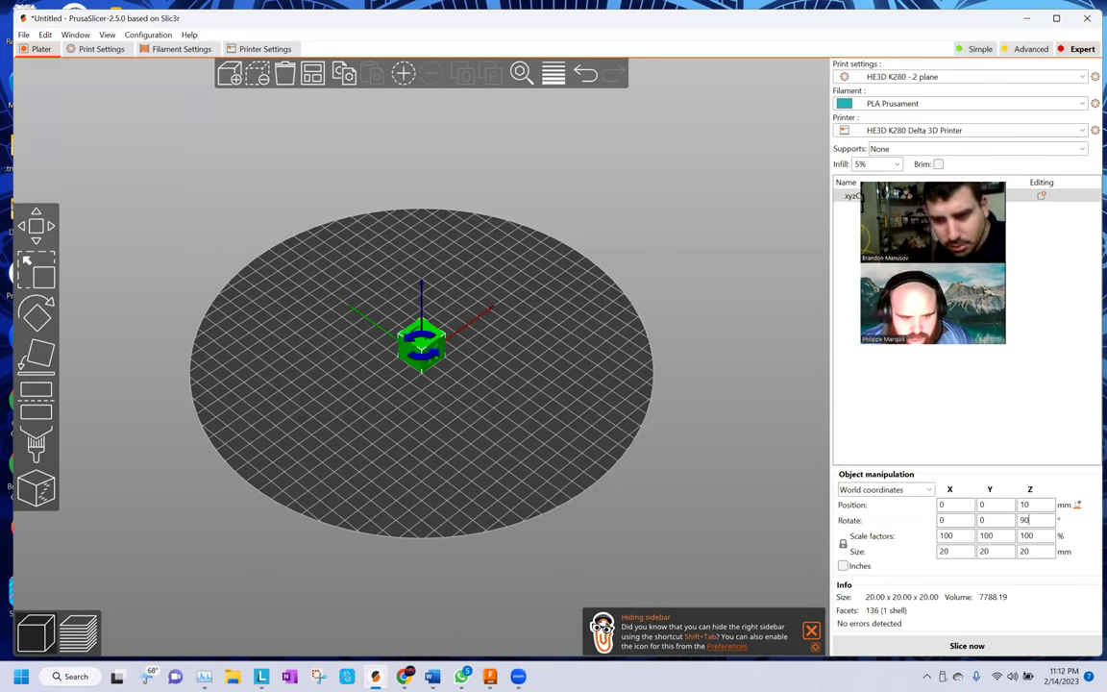
left_click(703, 415)
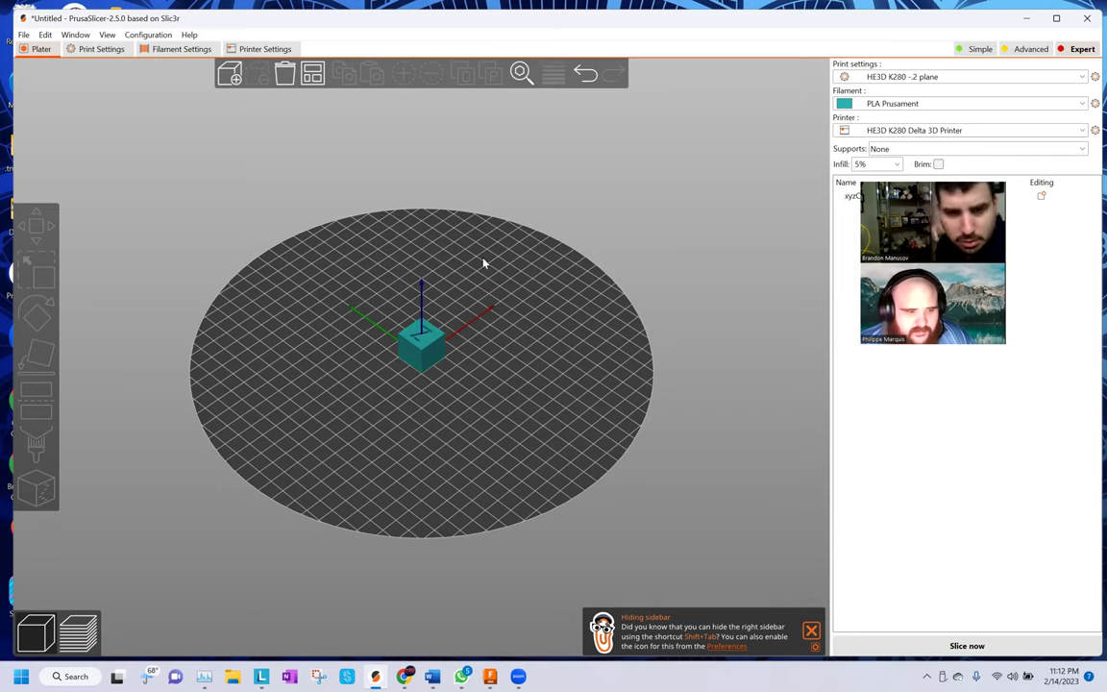
Set the PLA Prusament bed temperature to 60 °C for both the first layer and the other layers
left_click(96, 49)
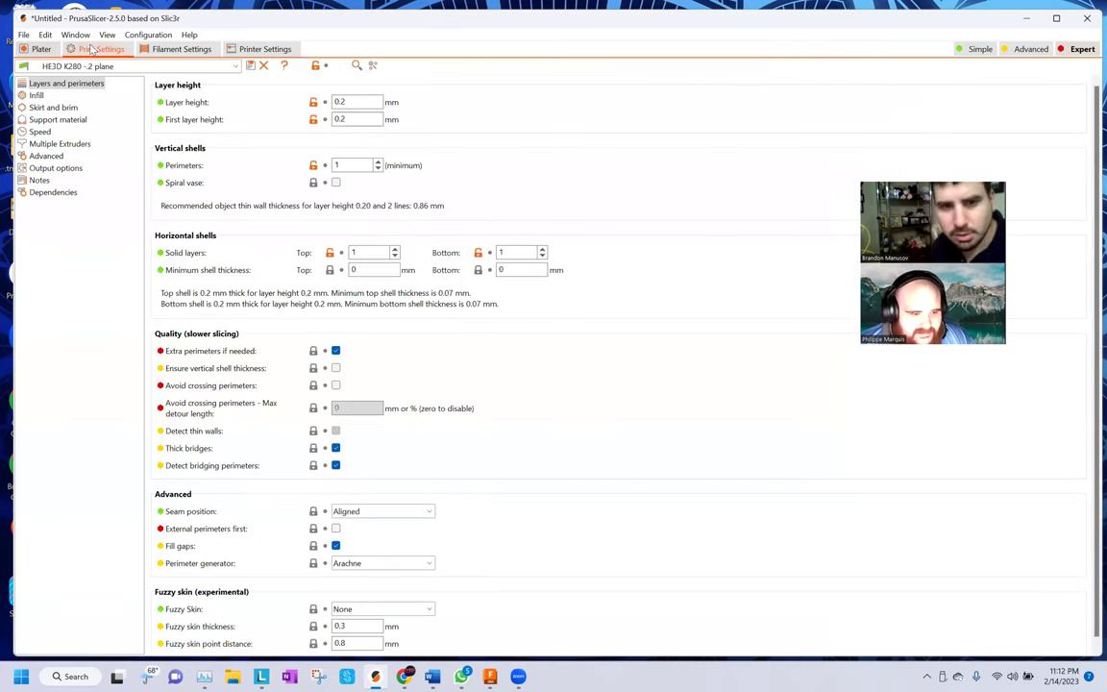
left_click(178, 49)
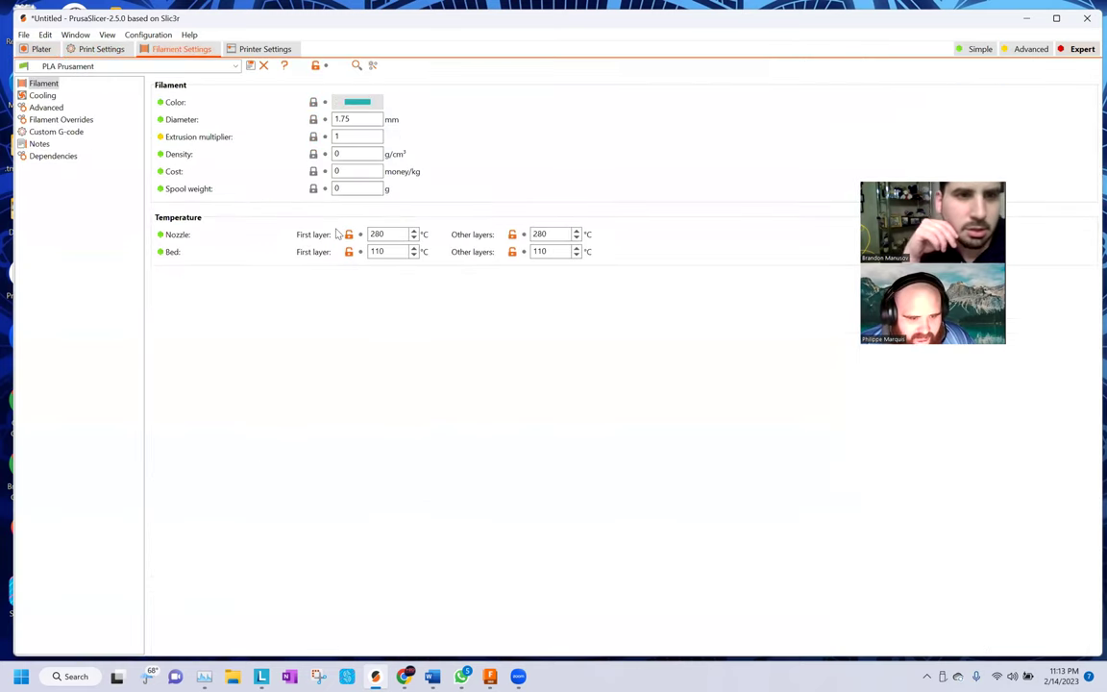
double_click(395, 249)
type("60")
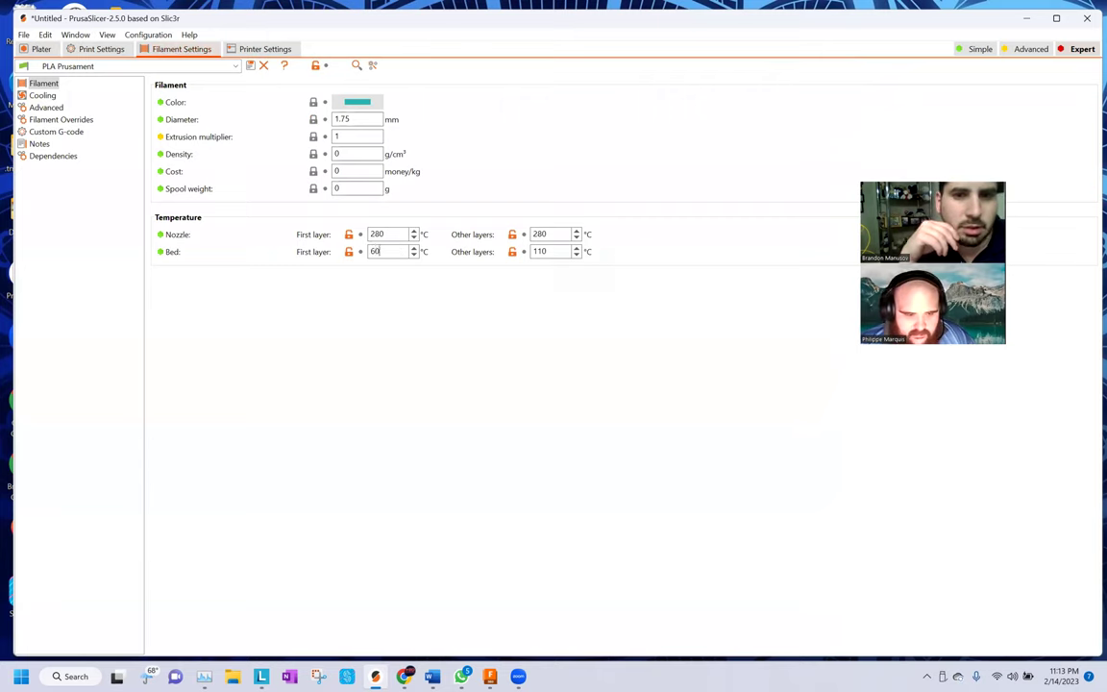
double_click(539, 251)
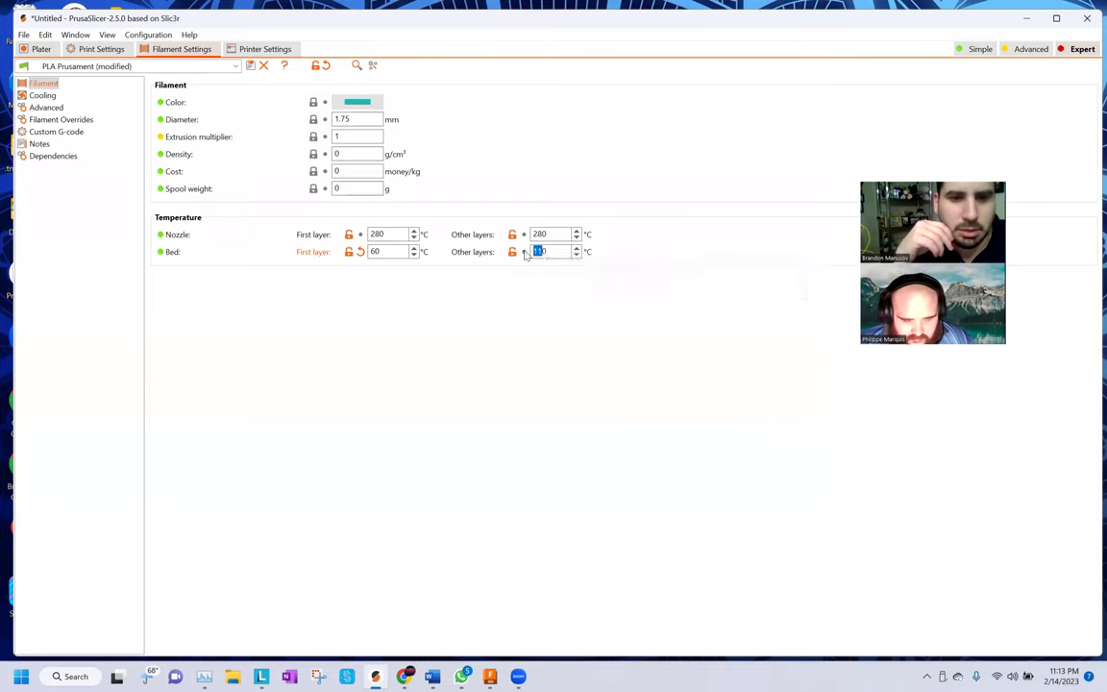
type("60")
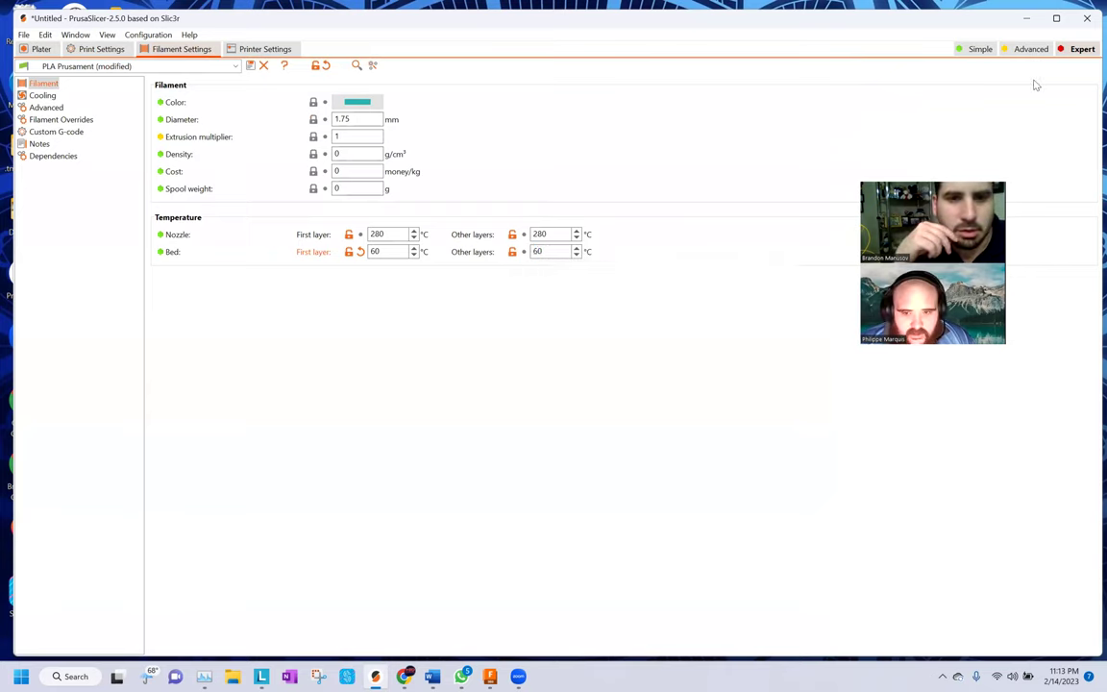
Close PrusaSlicer without saving the calibration cube project and discard the modified filament preset values
key("alt+F4")
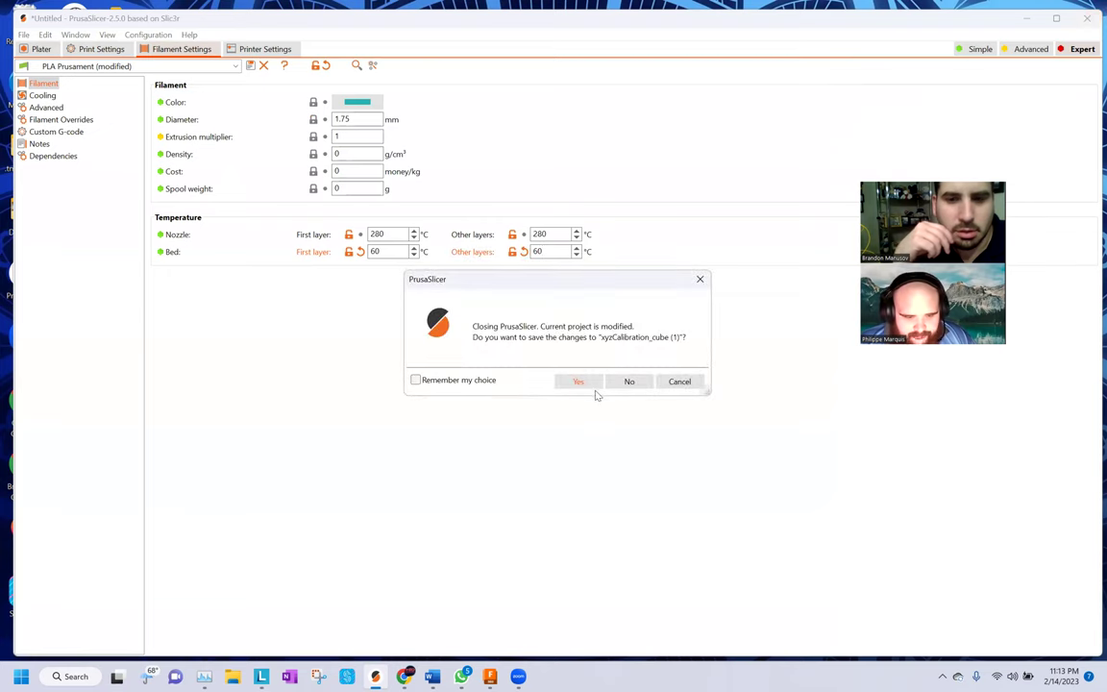
left_click(630, 381)
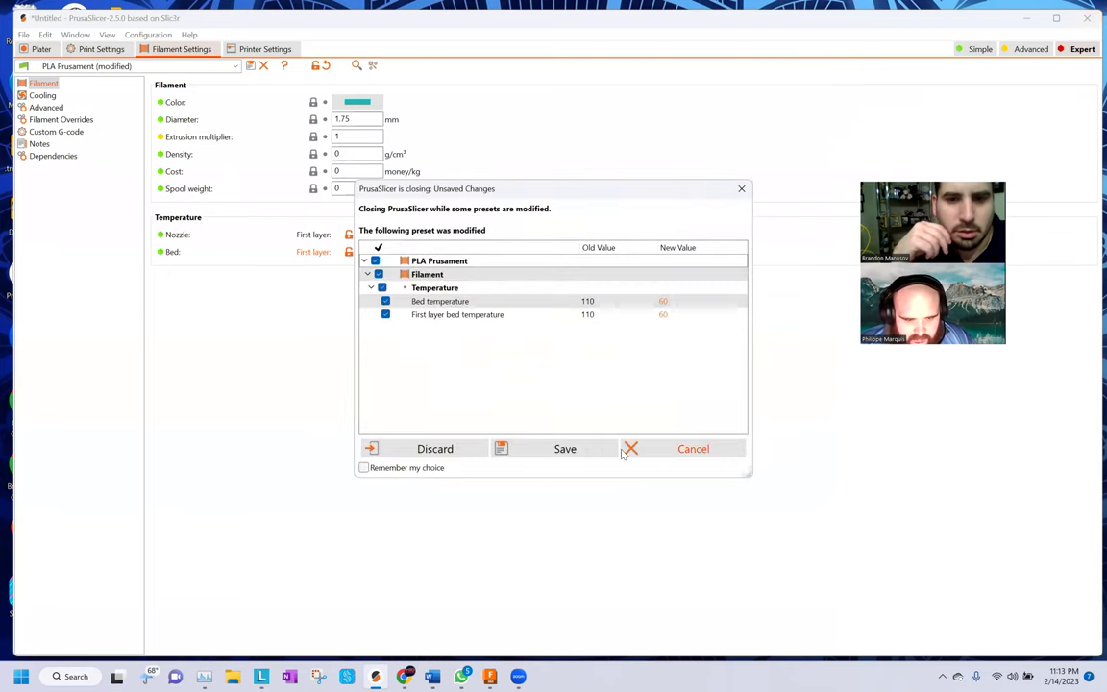
left_click(692, 448)
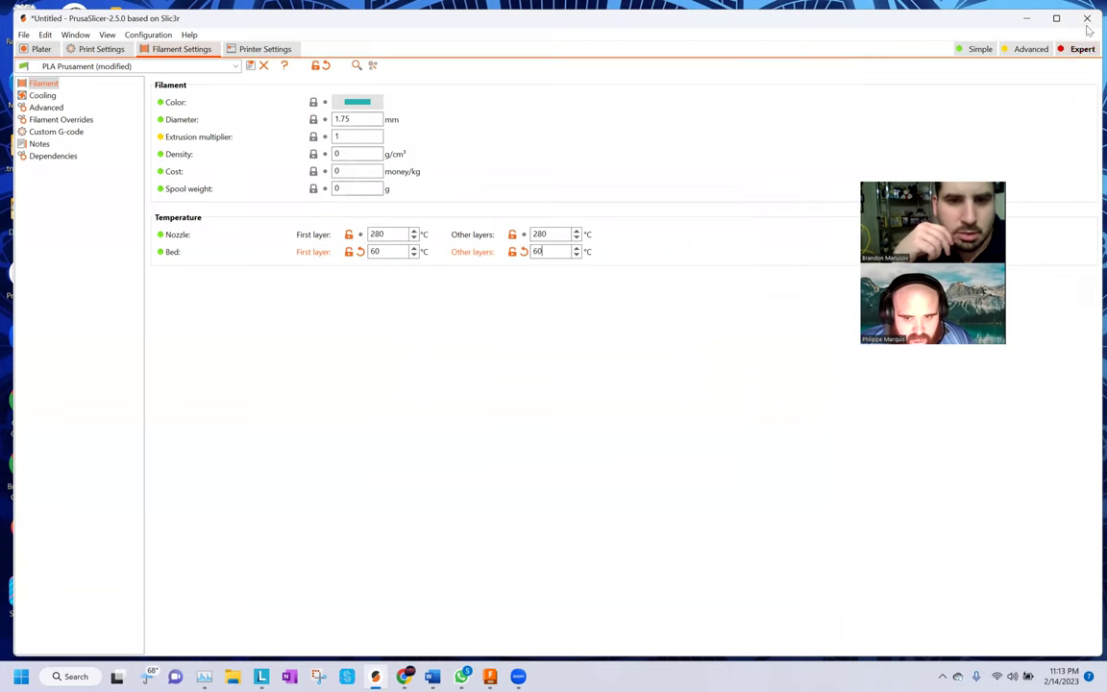
key("alt+F4")
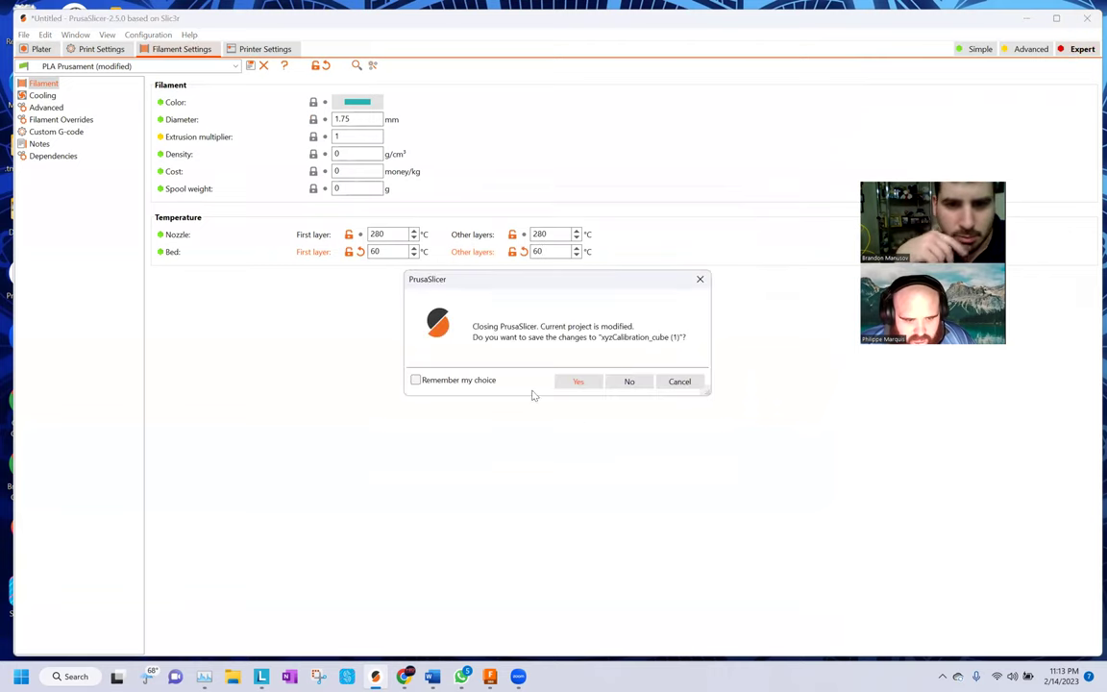
left_click(629, 382)
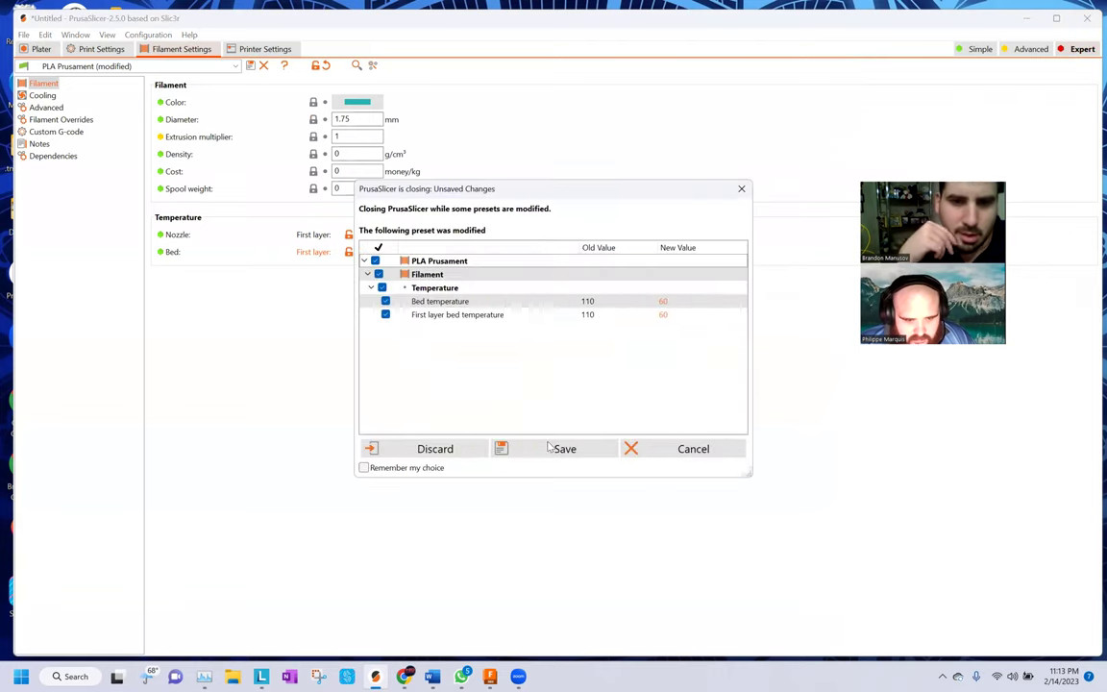
left_click(440, 449)
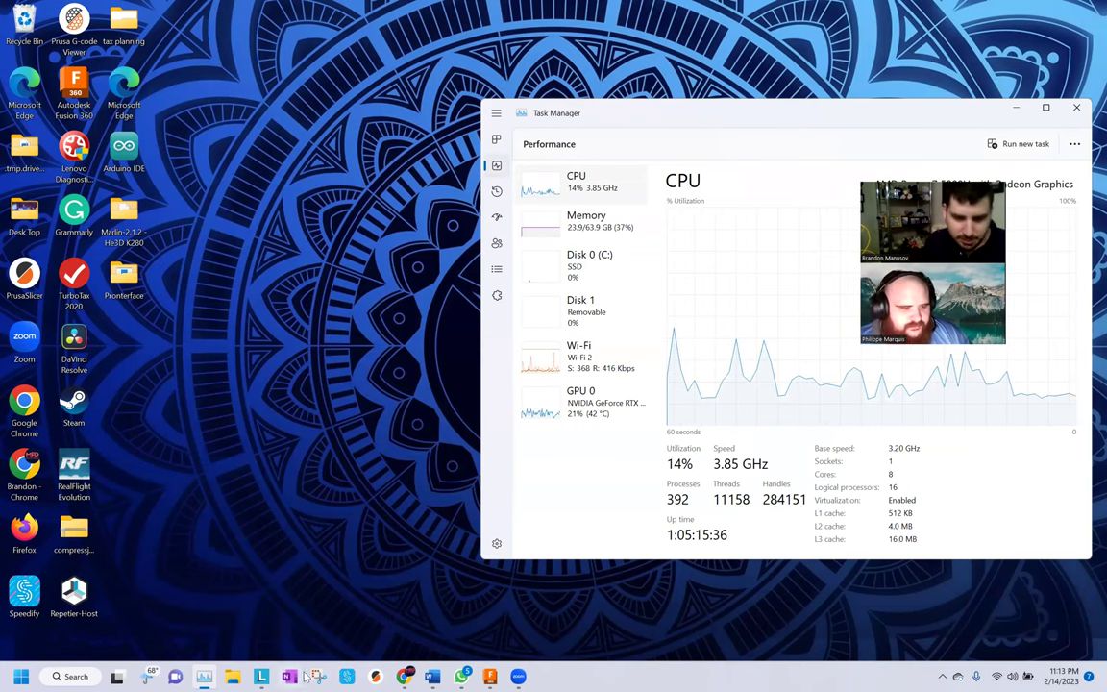
Relaunch PrusaSlicer, dismiss the injected-DLL warning, check the filament settings and return to the plater
left_click(378, 678)
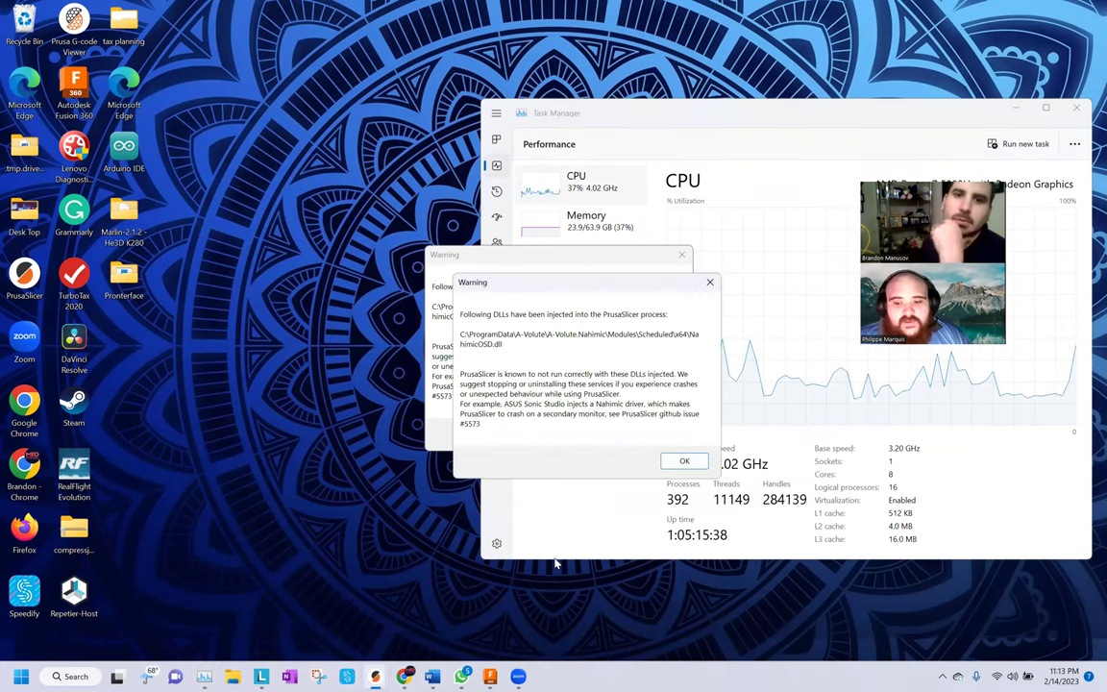
left_click(681, 460)
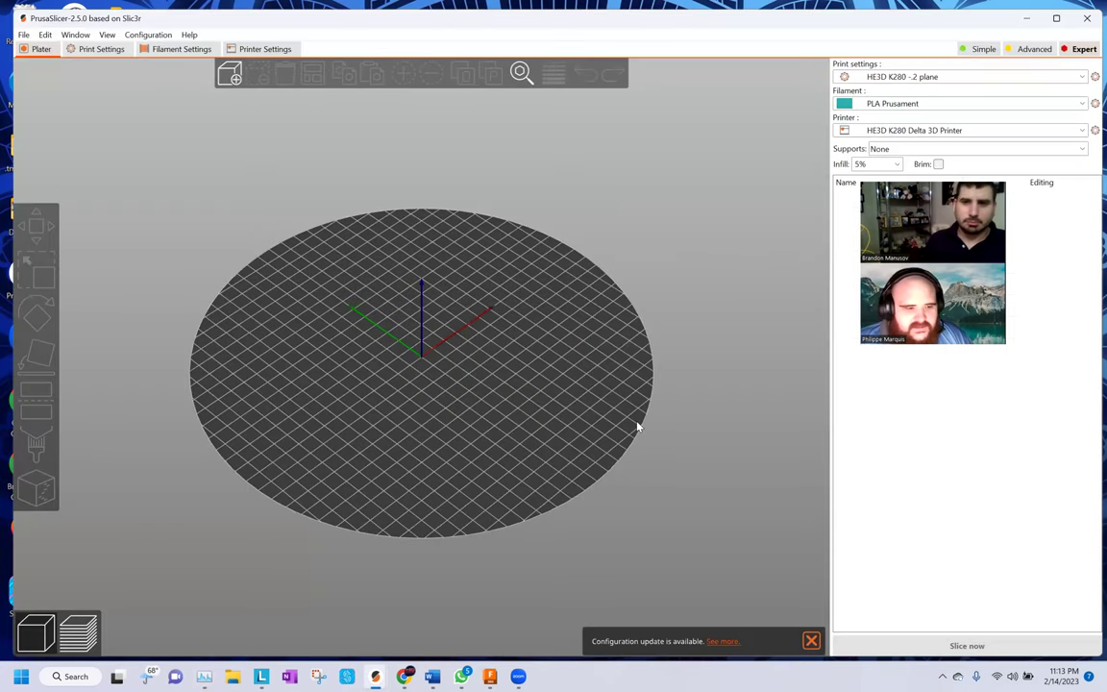
left_click(179, 50)
left_click(40, 49)
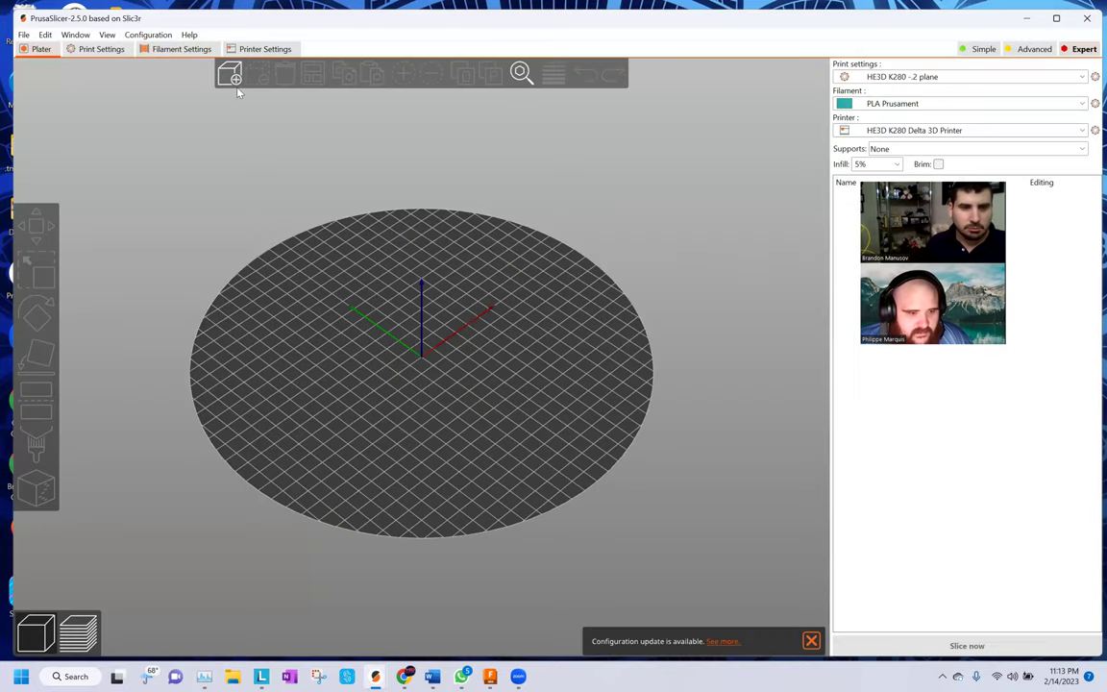
Import the xyzCalibration_cube (1) model from Downloads and check the temperatures in the PLA Prusament filament settings
left_click(231, 75)
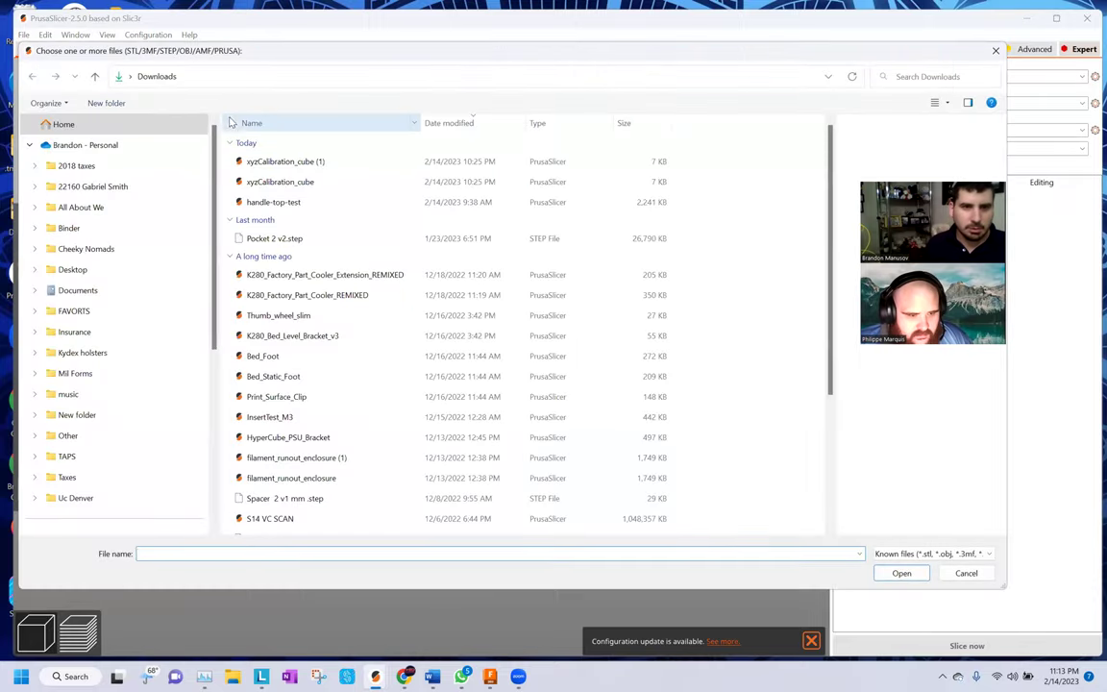
left_click(265, 162)
left_click(901, 573)
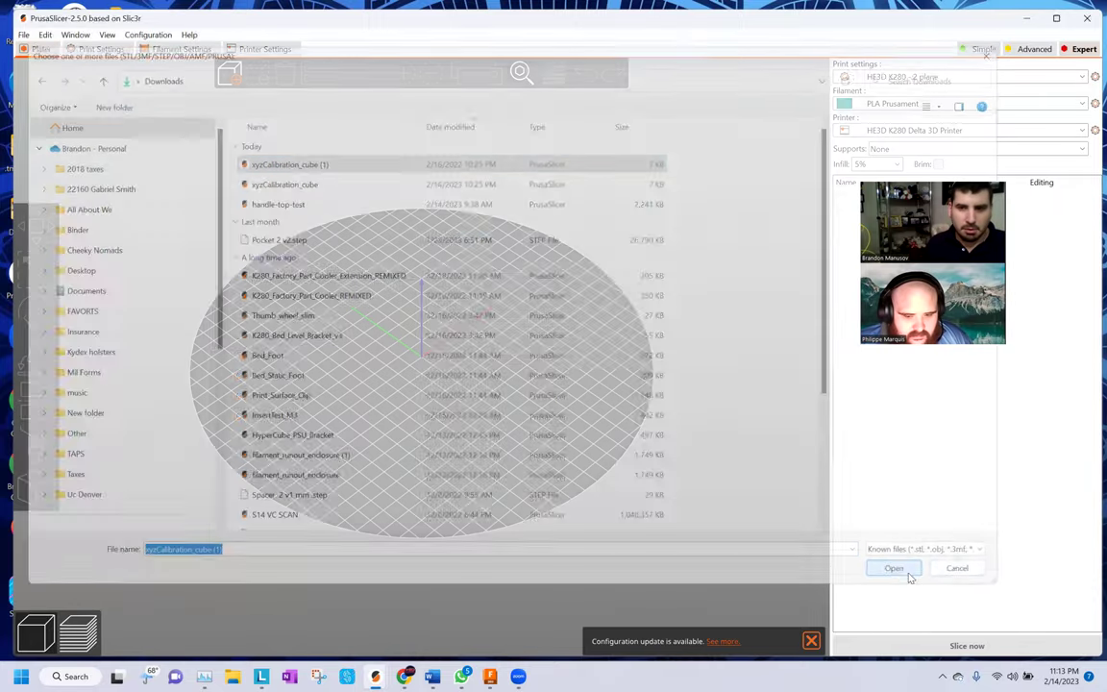
left_click(179, 49)
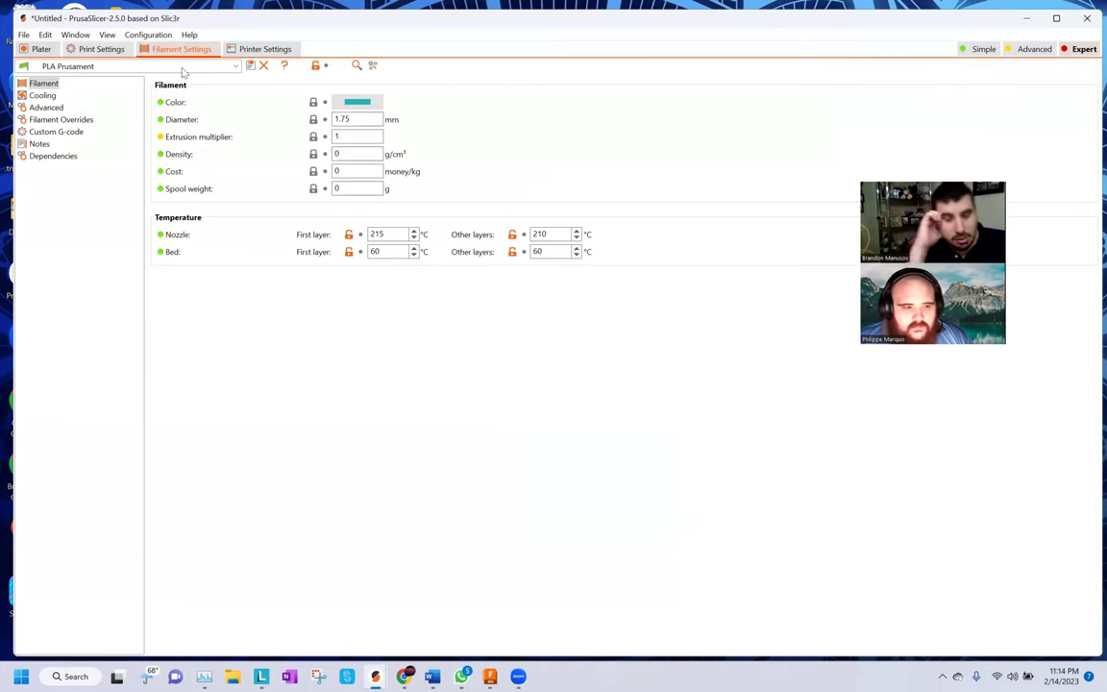
left_click(38, 48)
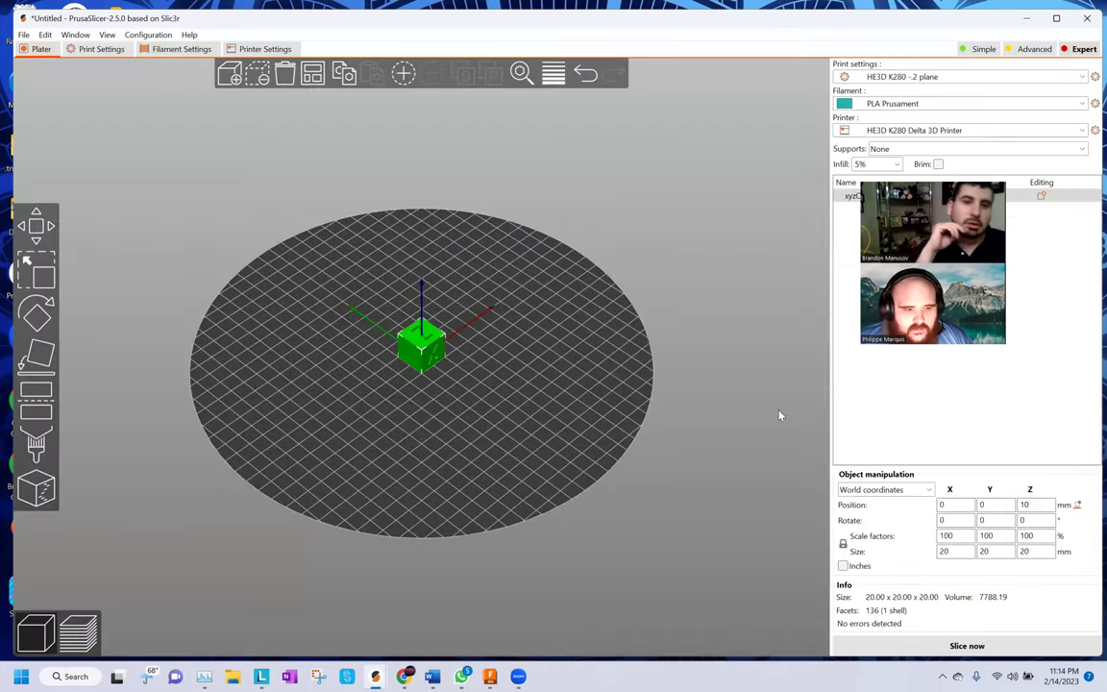
Slice the calibration cube, rotate it 45° about the Z axis and slice it again
left_click(967, 646)
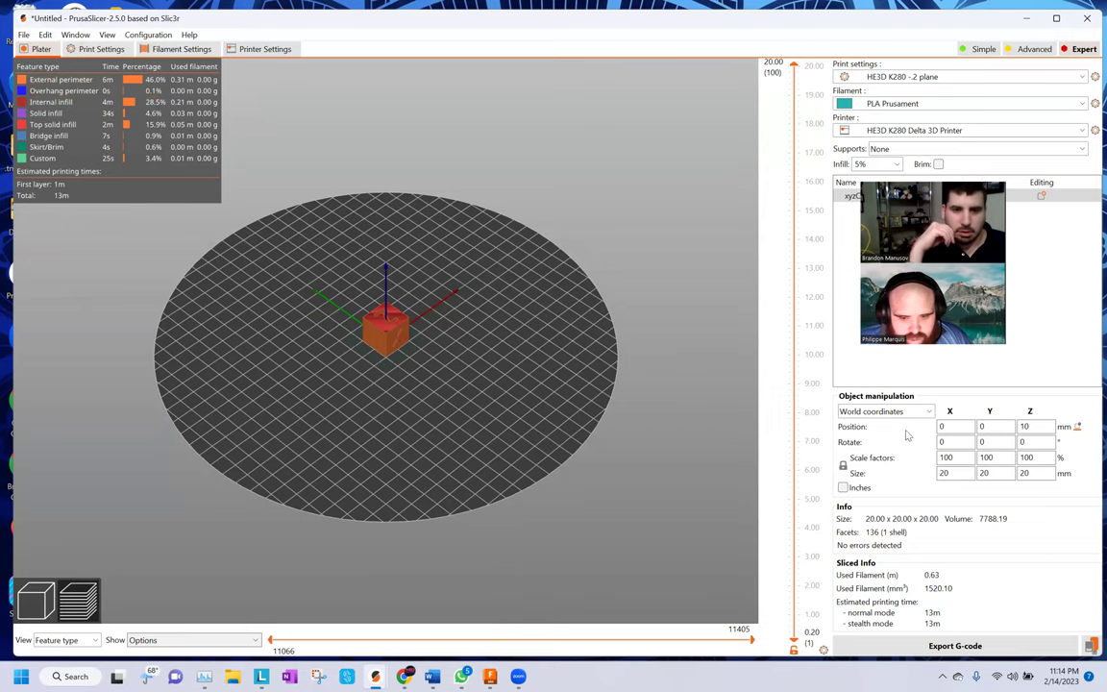
left_click(1025, 442)
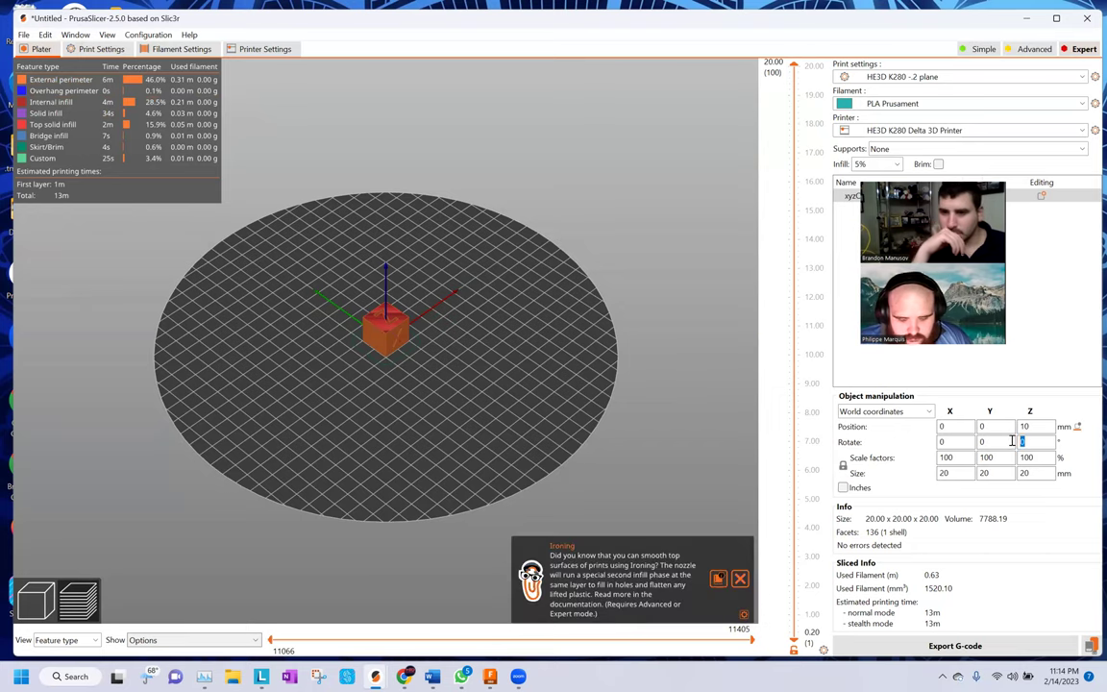
type("45")
left_click(704, 371)
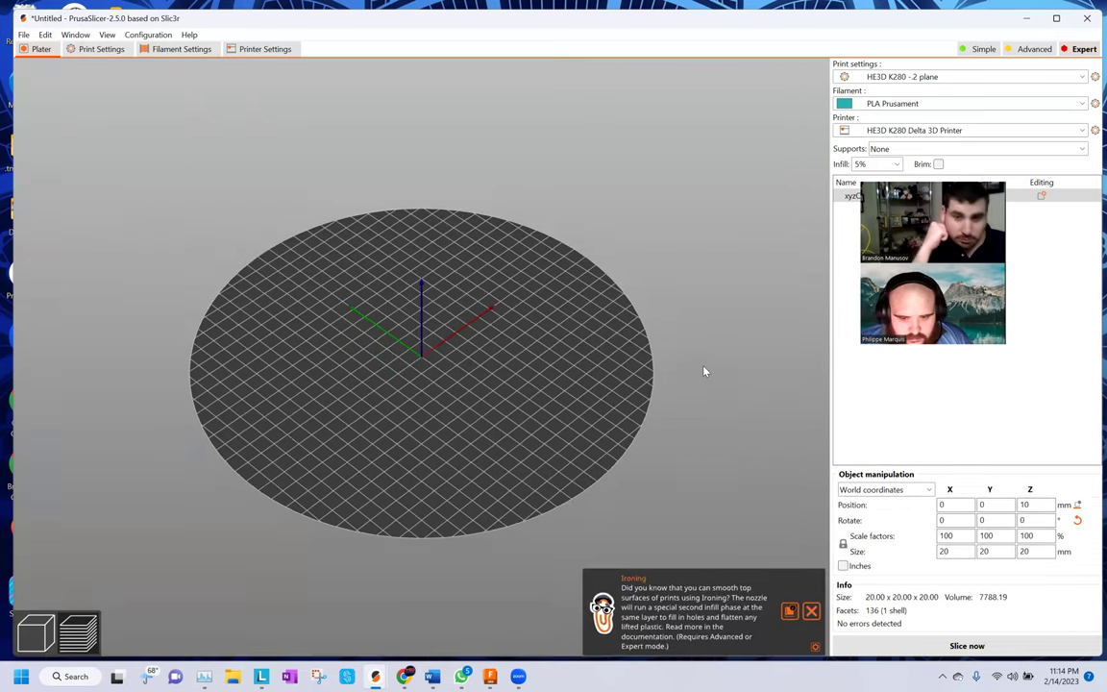
key("ctrl+r")
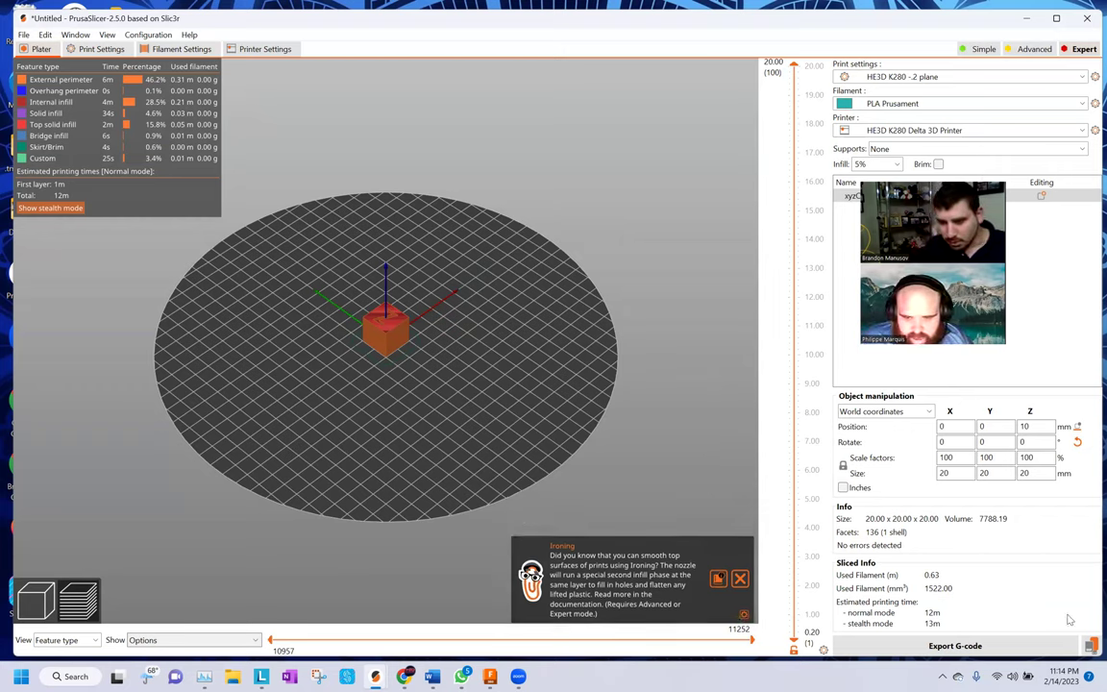
Export the G-code to the SDHC (D:) card as xyzCalibration_cube (1), replacing the existing file, eject the card and minimize the slicer
left_click(1091, 645)
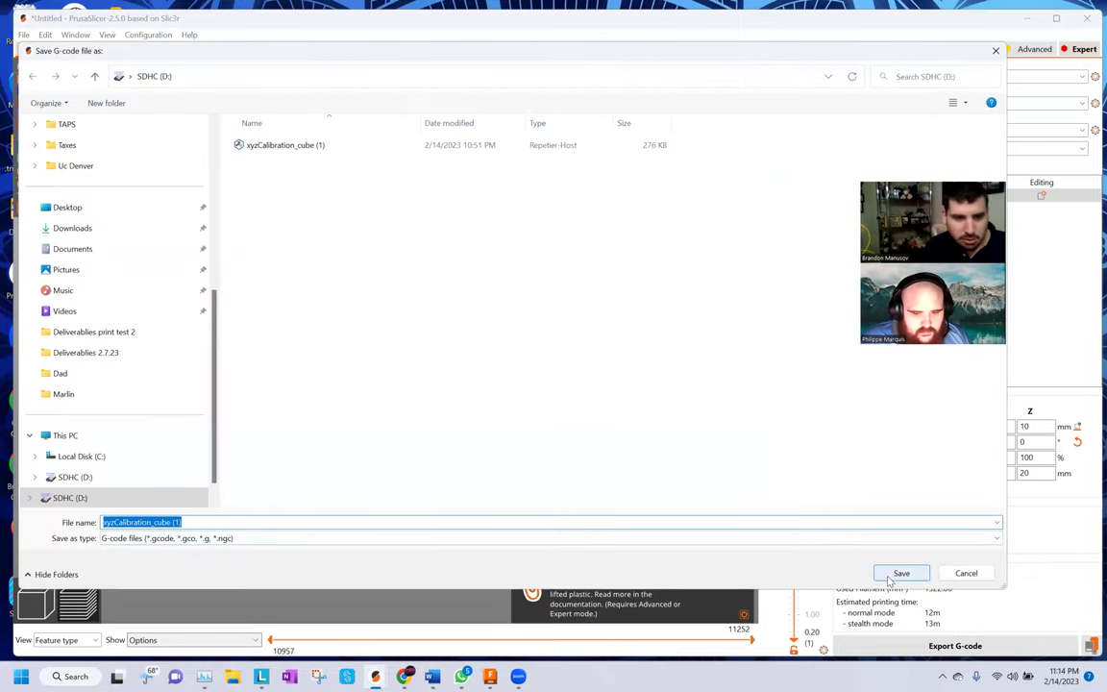
left_click(897, 577)
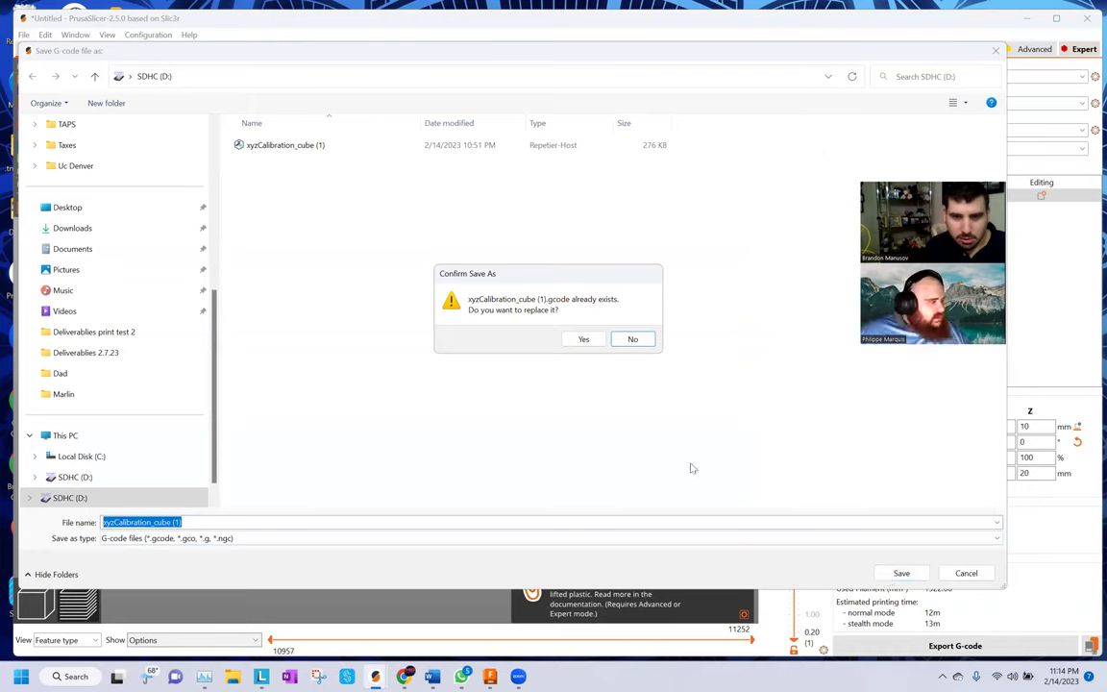
left_click(584, 339)
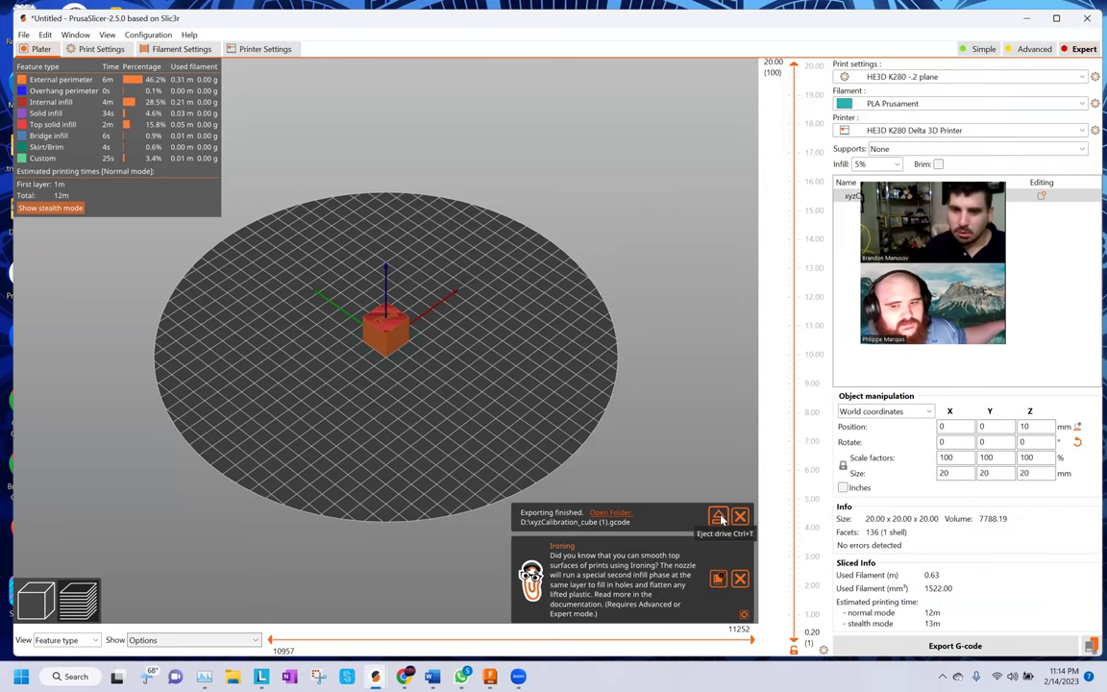
left_click(718, 517)
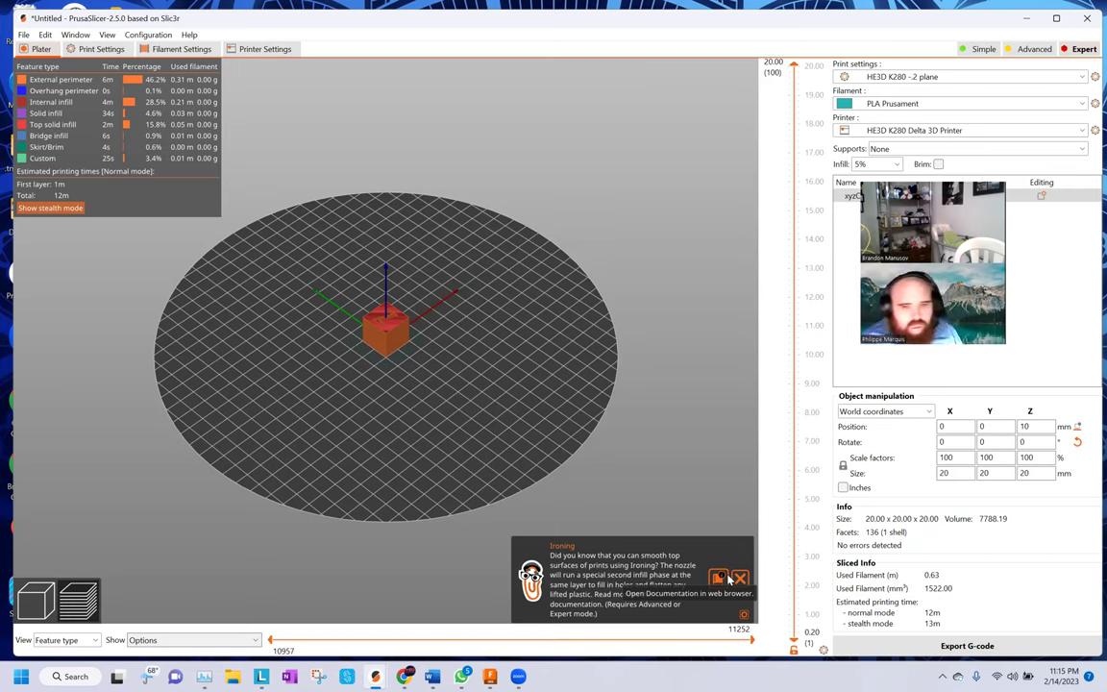
left_click(1036, 25)
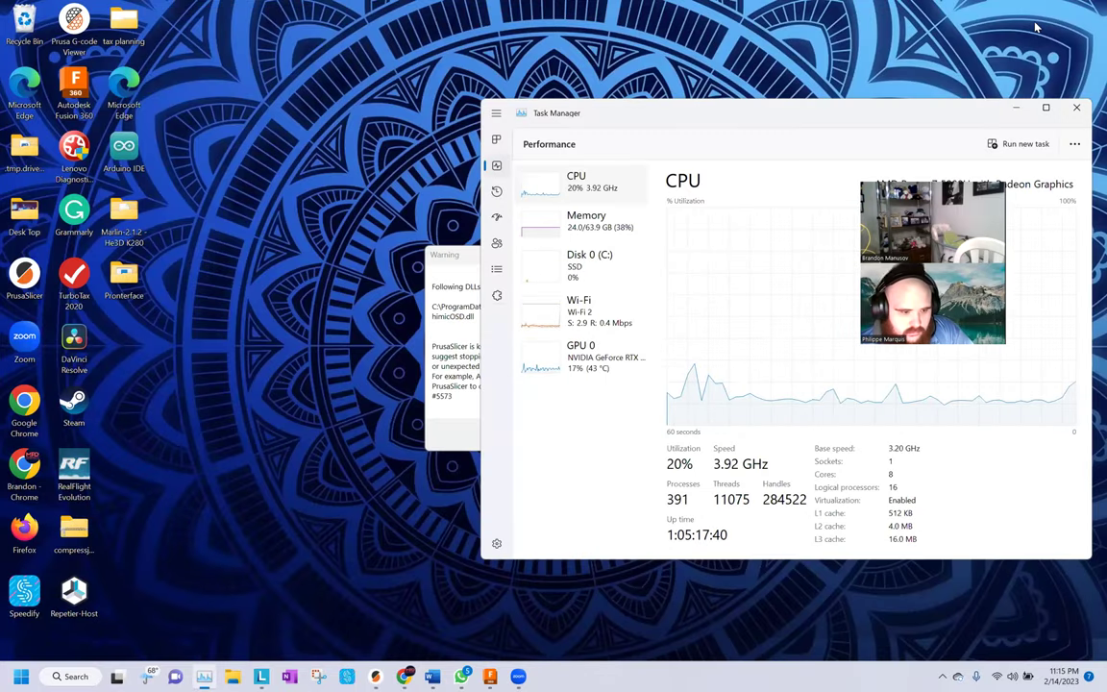